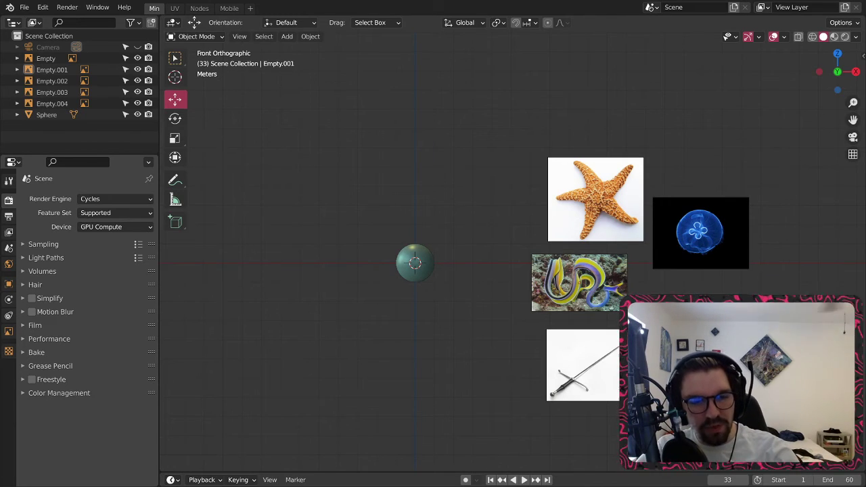
- Examine the sphere and the starfish, jellyfish, eel, anglerfish and sword reference images from several angles
middle_click_drag(531, 274, 510, 304)
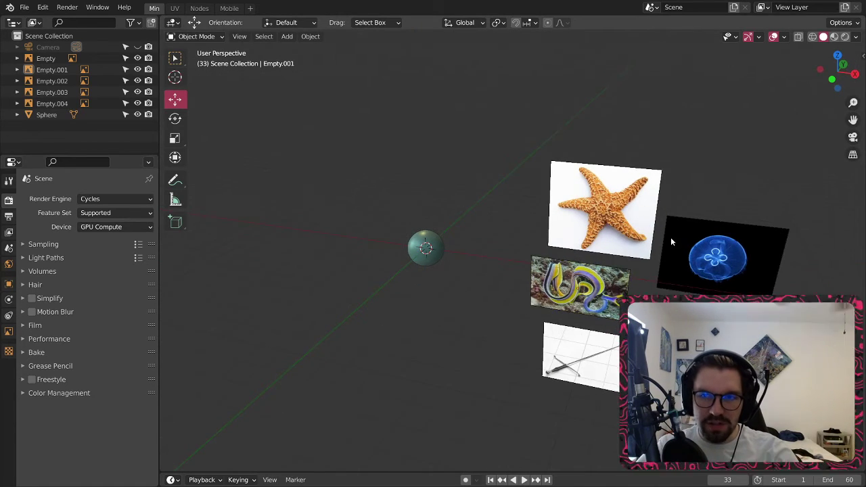
middle_click_drag(670, 240, 628, 197, "shift")
key("KP_1")
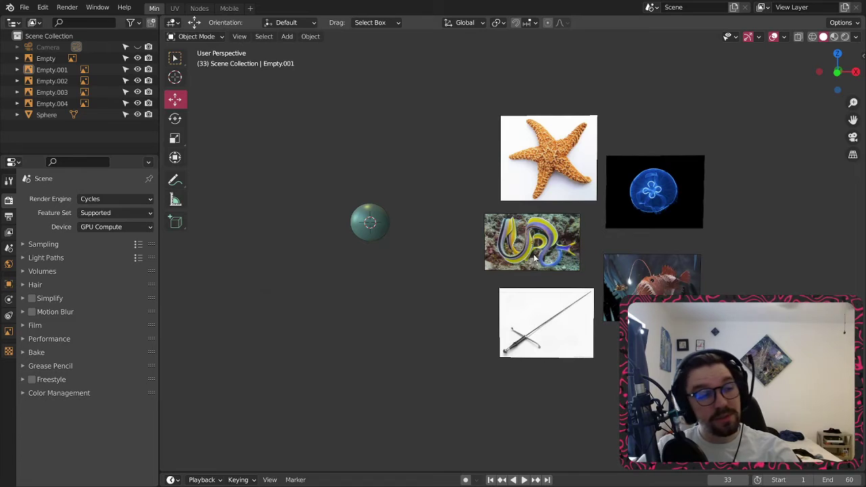
middle_click_drag(499, 269, 467, 338)
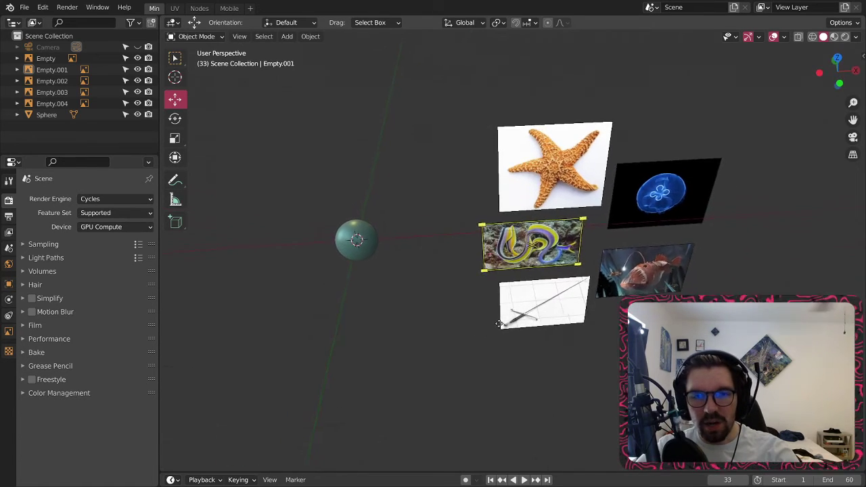
middle_click_drag(375, 327, 474, 260, "shift")
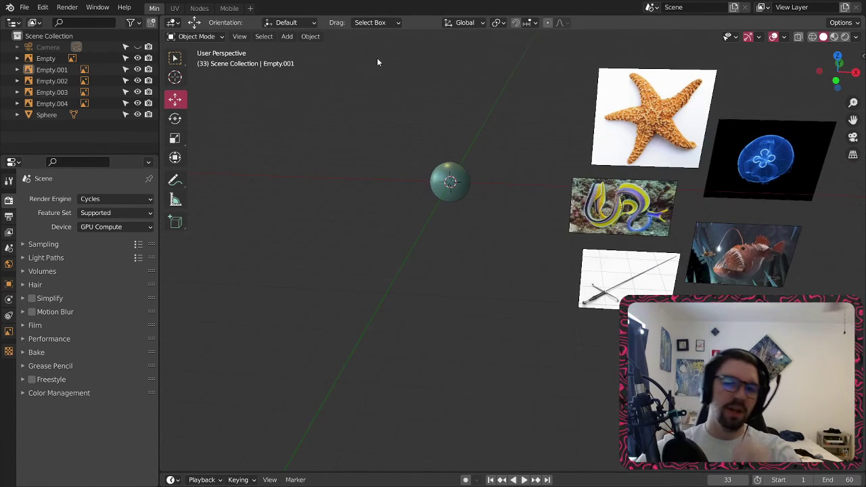
left_click(562, 217)
left_click(562, 217)
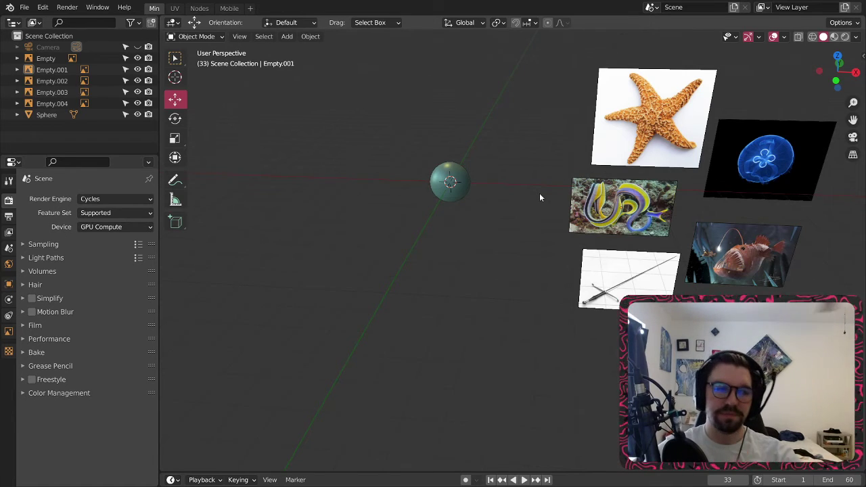
middle_click_drag(509, 230, 482, 261)
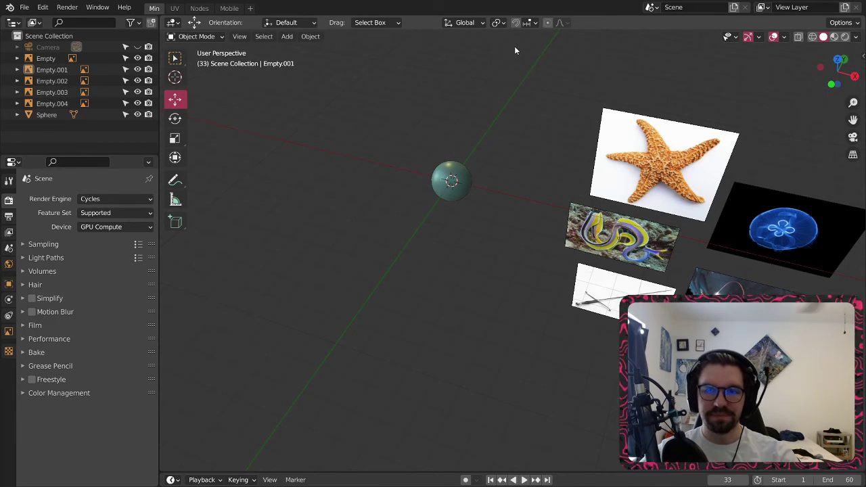
scroll(480, 210, "down", 5)
middle_click_drag(489, 209, 514, 186)
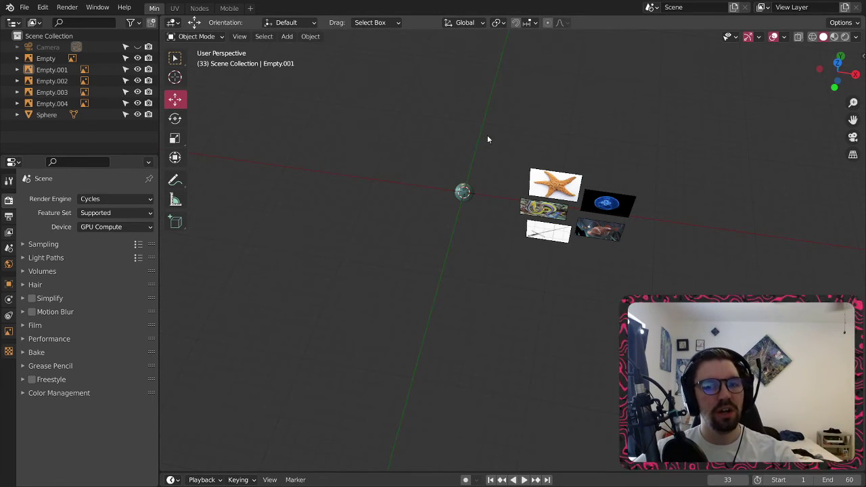
scroll(521, 164, "up", 4)
middle_click_drag(500, 202, 493, 234)
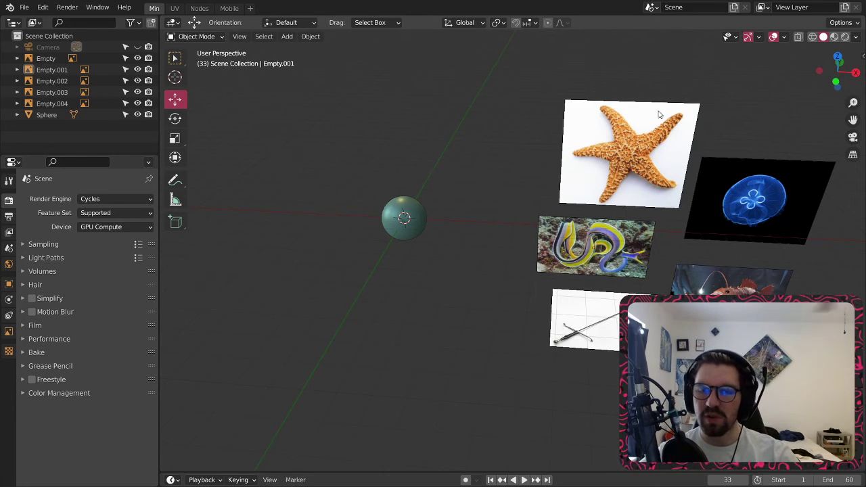
middle_click_drag(617, 290, 497, 234)
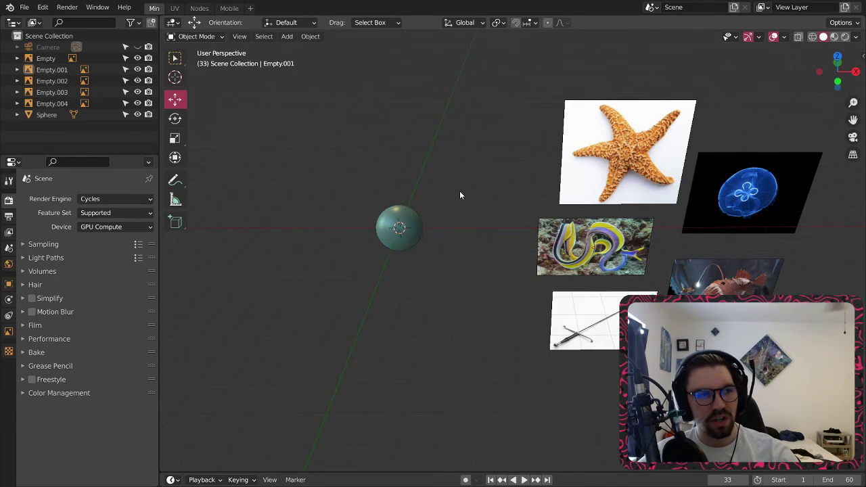
scroll(473, 230, "down", 4)
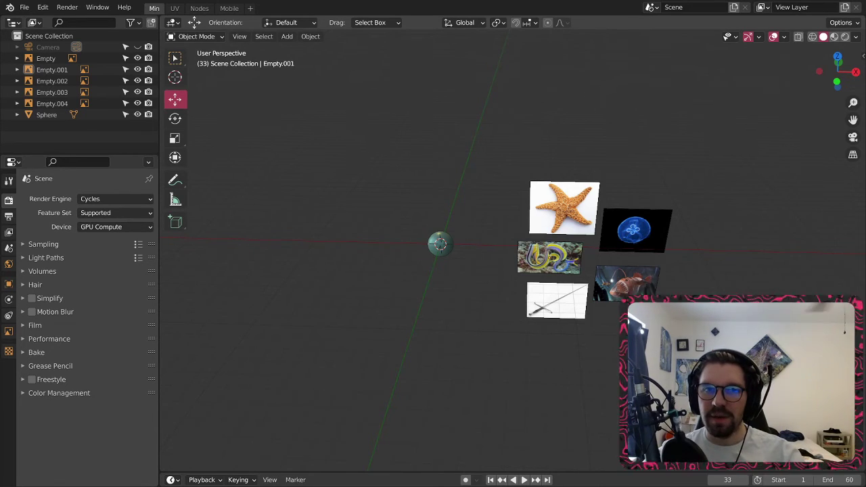
- Add a plane mesh at the world origin and scale it up by a factor of about 46
middle_click_drag(443, 269, 441, 287)
middle_click_drag(469, 199, 346, 96, "shift")
left_click(291, 37)
mouse_move(312, 52)
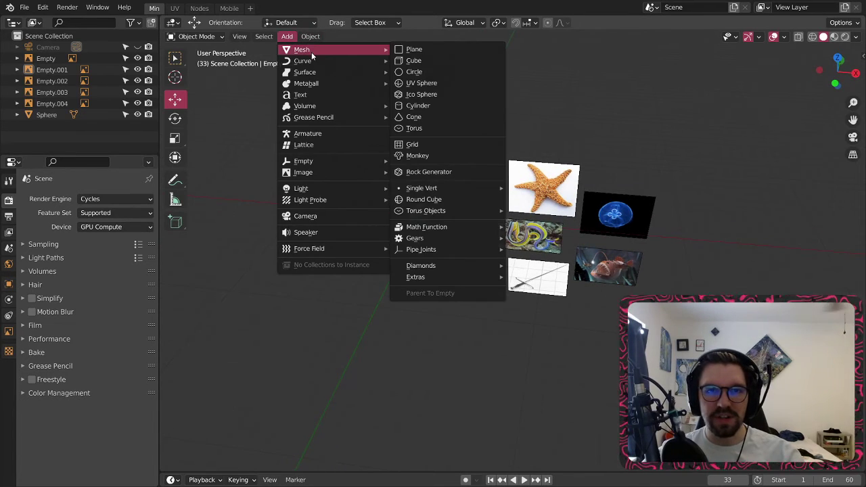
left_click(465, 47)
scroll(420, 193, "down", 4)
scroll(411, 193, "up", 1)
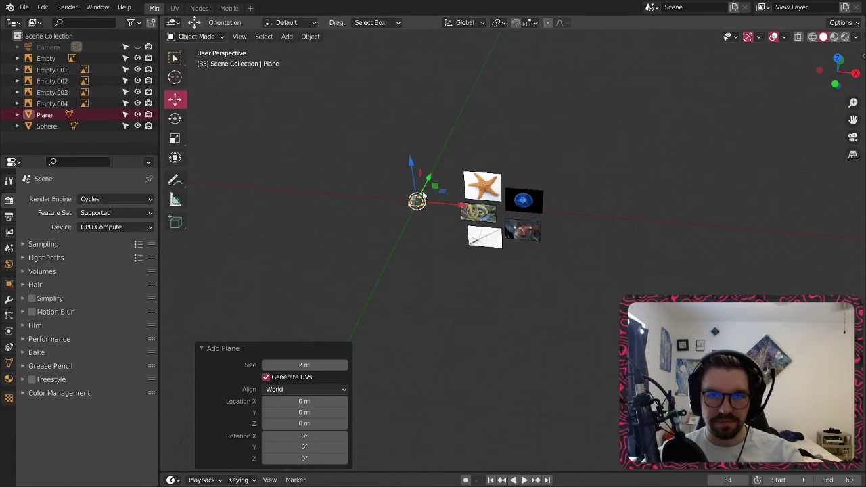
middle_click_drag(410, 193, 418, 202)
key("s")
left_click(460, 165)
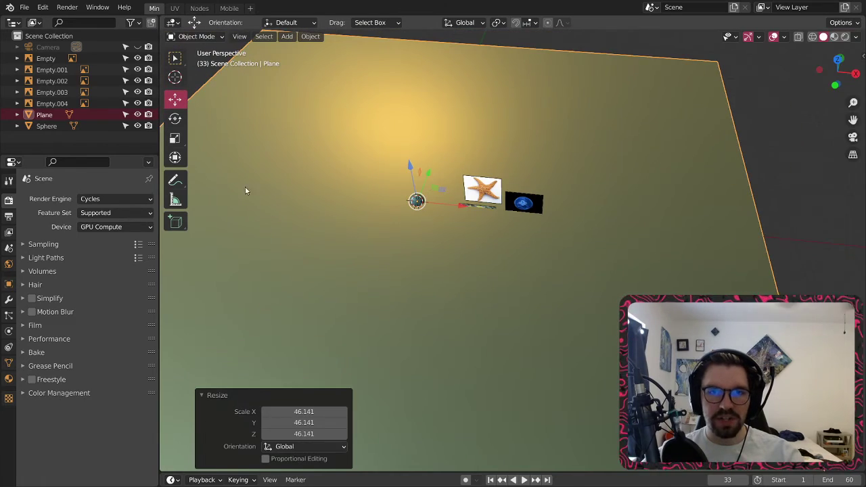
- Lower the plane about 10.1 m along Z beneath the sphere and enlarge it by a factor of about 1.4
left_click_drag(409, 164, 410, 216)
middle_click_drag(487, 224, 508, 186)
scroll(444, 123, "up", 4)
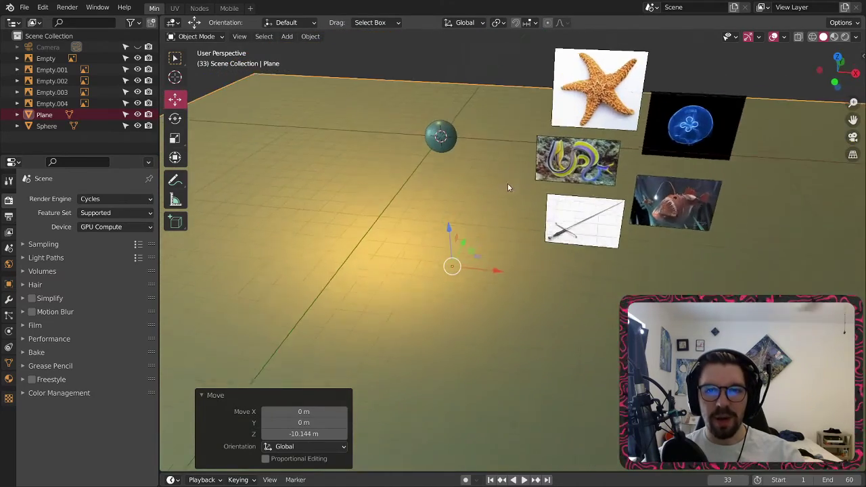
scroll(486, 221, "down", 1)
scroll(483, 218, "down", 1)
key("s")
left_click(508, 227)
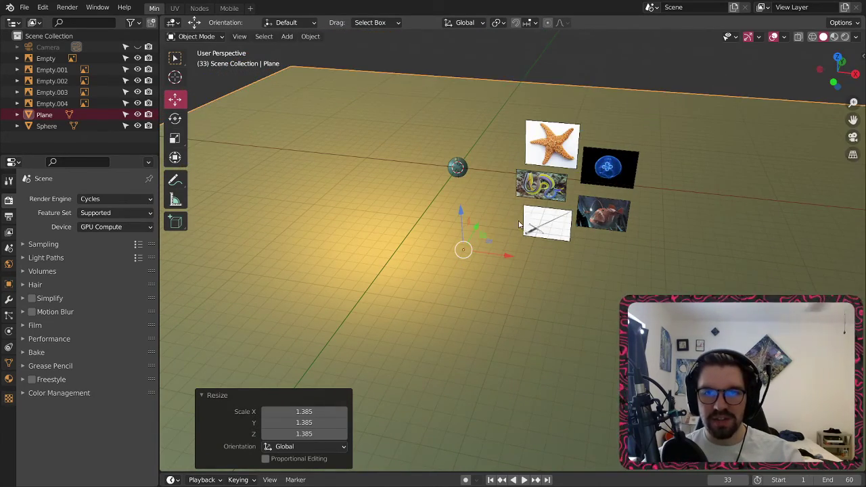
- Switch to the Nodes workspace and show the large plane in Material Preview shading
scroll(506, 261, "down", 4)
middle_click_drag(519, 238, 527, 220)
middle_click_drag(527, 220, 538, 200)
scroll(484, 168, "up", 1)
middle_click_drag(470, 163, 474, 182)
scroll(453, 178, "down", 4)
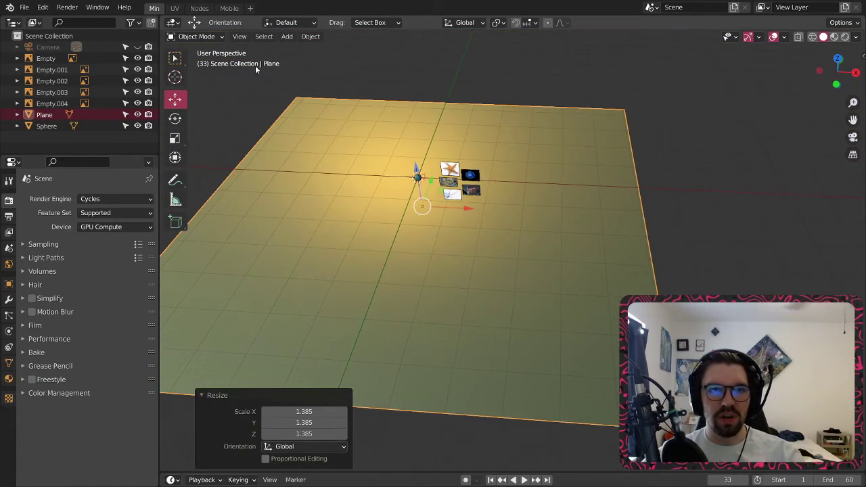
left_click(200, 9)
middle_click_drag(550, 220, 562, 263)
scroll(561, 263, "down", 9)
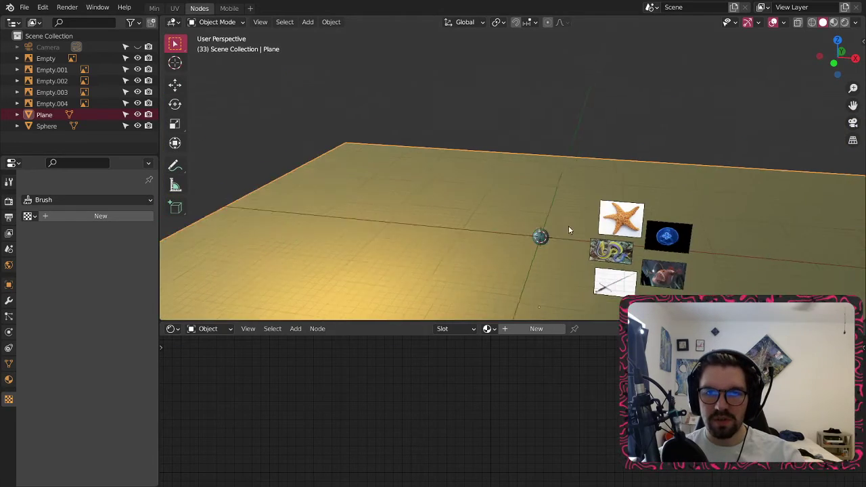
middle_click_drag(569, 230, 567, 281)
middle_click_drag(567, 281, 550, 155, "shift")
scroll(550, 156, "down", 3)
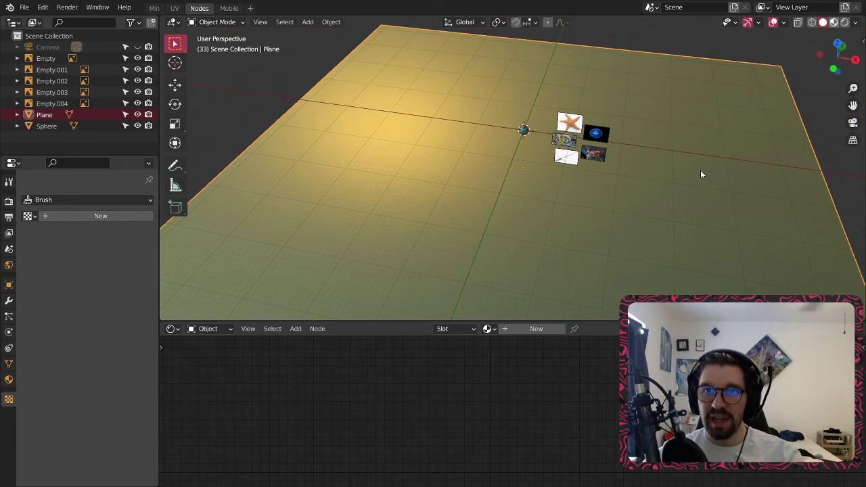
key("z")
key("2")
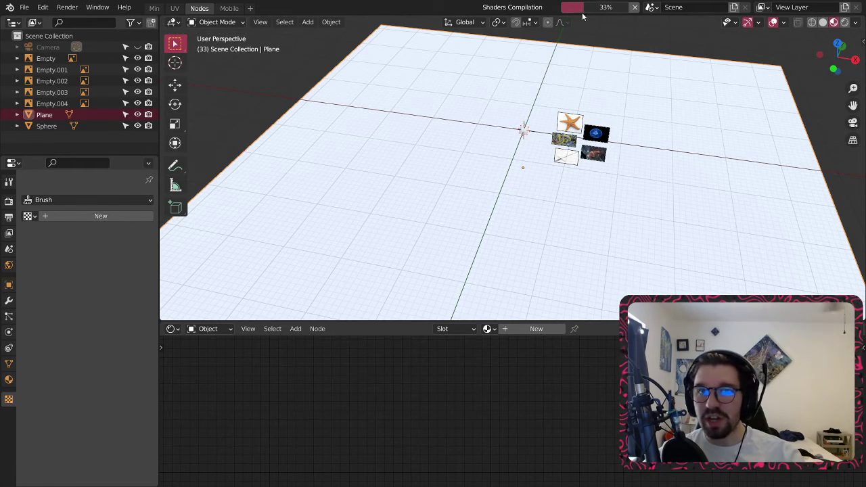
- Create a new material for the large plane
mouse_move(571, 184)
middle_mouse_down()
mouse_move(516, 144)
mouse_move(607, 159)
mouse_move(561, 184)
middle_mouse_up()
scroll(538, 152, "up", 10)
middle_click_drag(542, 293, 565, 270)
scroll(564, 271, "down", 8)
middle_click_drag(535, 224, 507, 162)
scroll(494, 229, "down", 6)
scroll(513, 174, "down", 1)
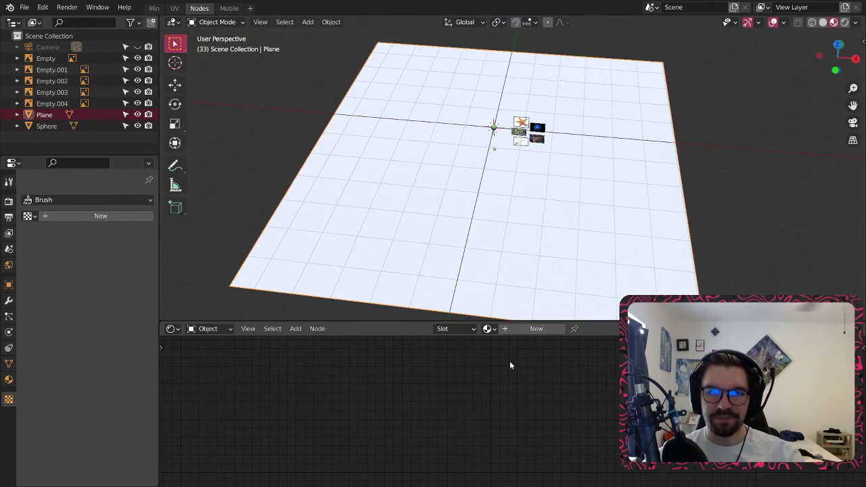
left_click(508, 329)
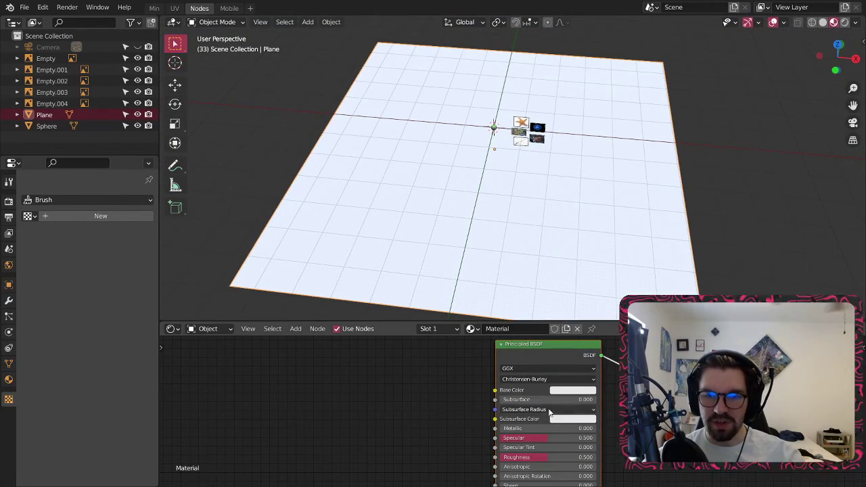
- Add a Bump node and link its Normal output to the Normal input of the Principled BSDF
left_click(302, 331)
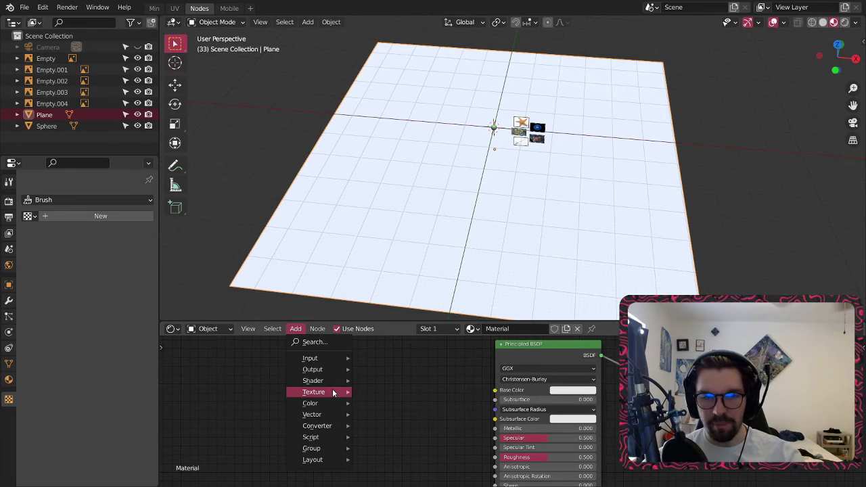
mouse_move(315, 415)
left_click(384, 316)
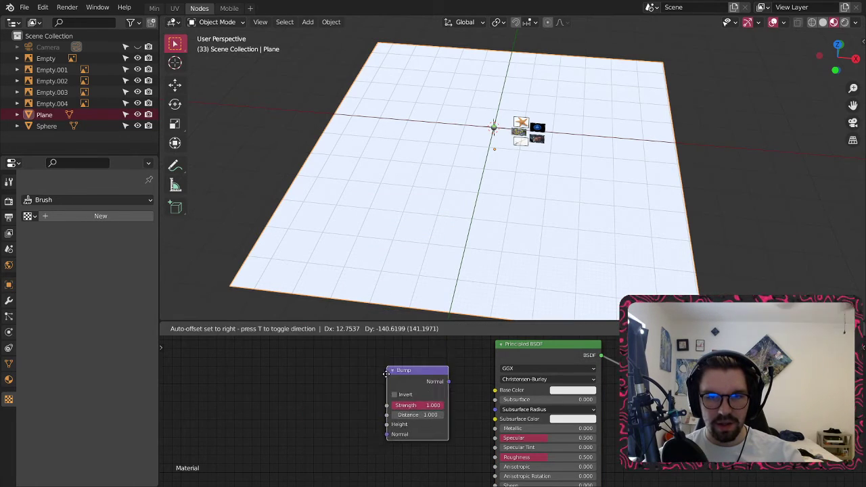
left_click(459, 428)
middle_click_drag(459, 428, 478, 369)
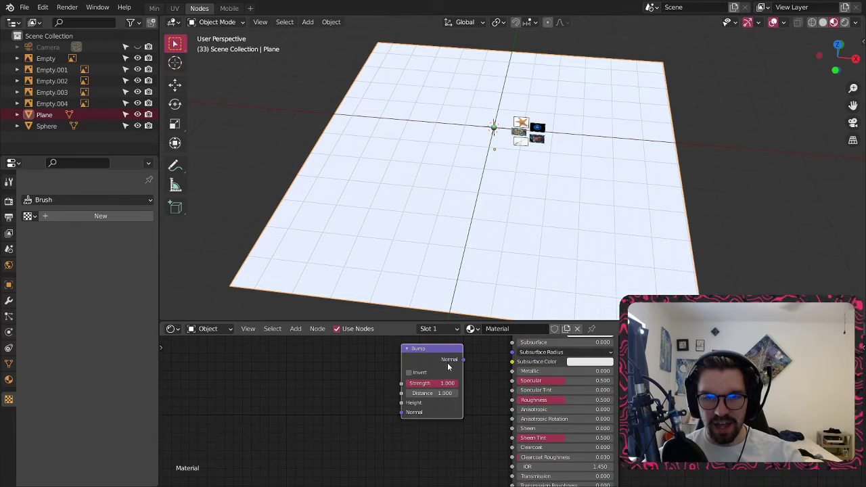
left_click_drag(448, 365, 455, 449)
middle_click_drag(490, 433, 452, 361)
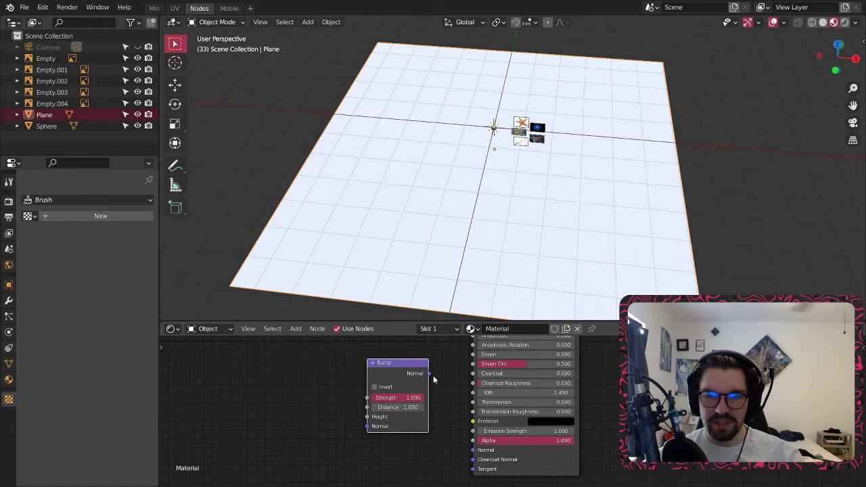
left_click_drag(429, 374, 473, 451)
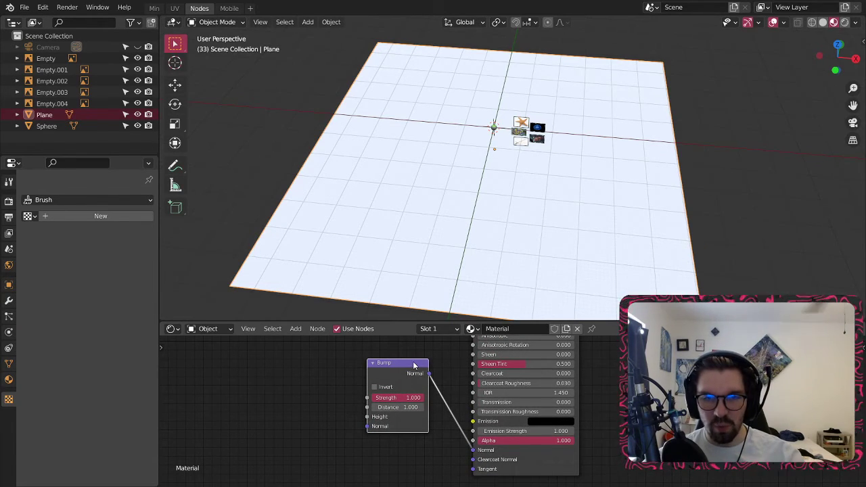
left_click_drag(412, 362, 414, 393)
- Add a MixRGB node before the Bump node and link its Color output to the Bump's Height input
middle_click_drag(369, 409, 465, 377)
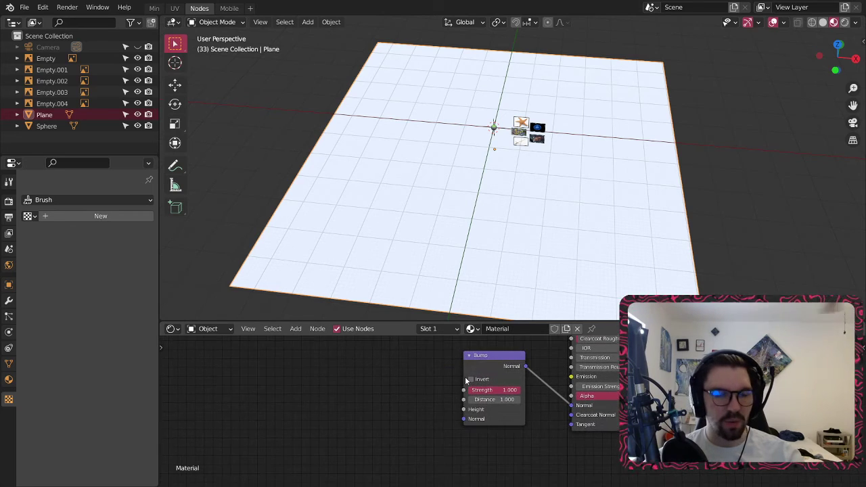
middle_click_drag(406, 399, 491, 445)
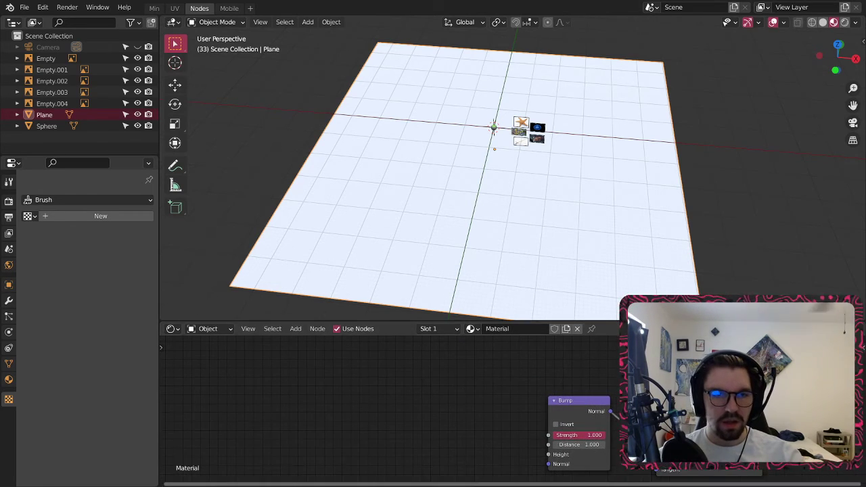
left_click(296, 329)
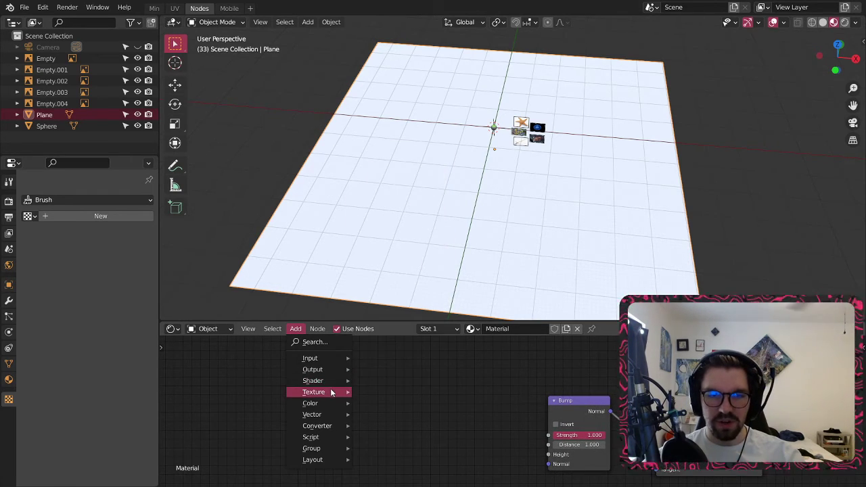
mouse_move(312, 404)
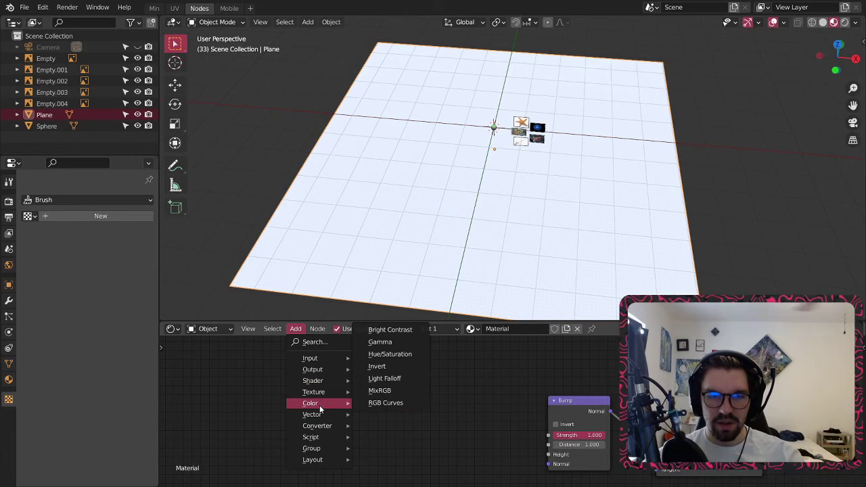
left_click(388, 390)
left_click(444, 398)
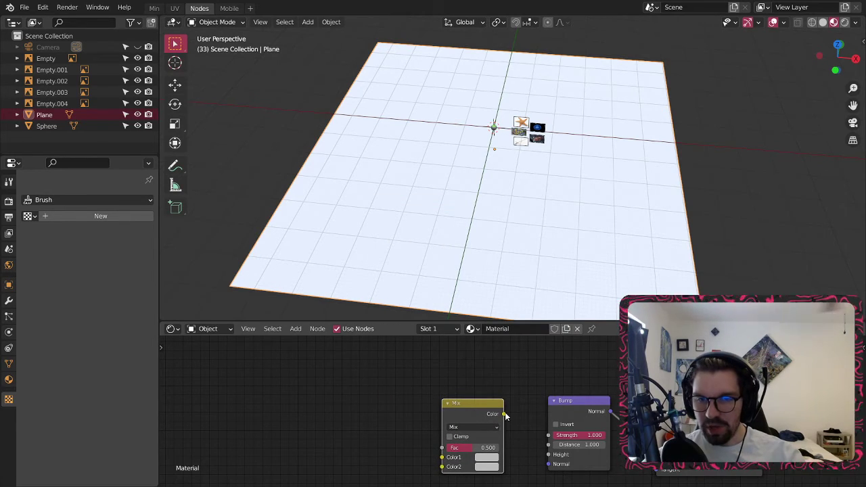
left_click_drag(506, 416, 548, 455)
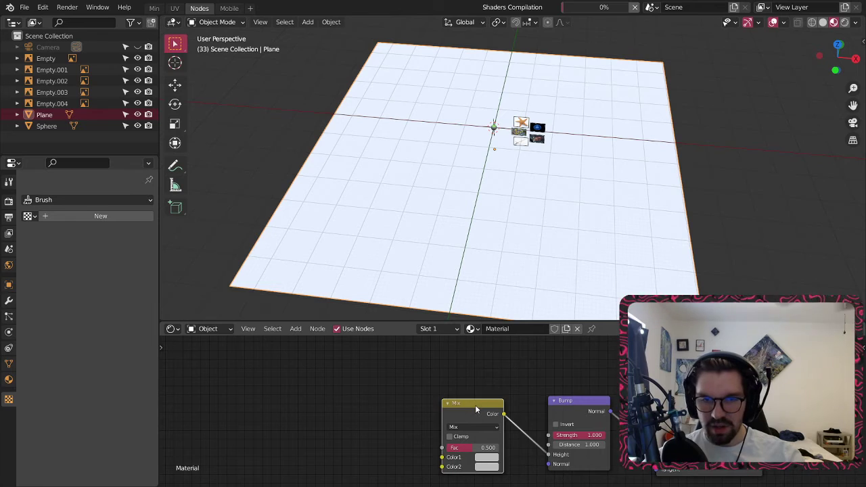
left_click_drag(475, 405, 485, 408)
left_click(361, 426)
- Add a Wave Texture node in the free space before the Mix node
middle_click_drag(373, 407, 402, 382)
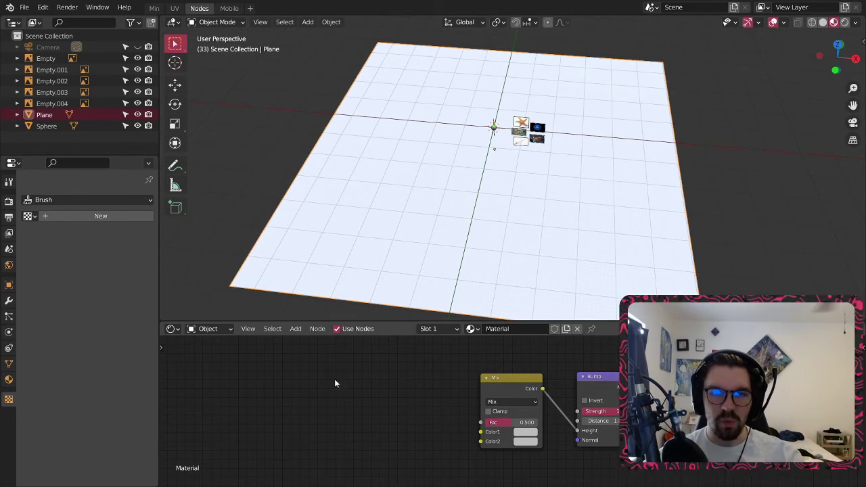
left_click(293, 329)
mouse_move(344, 398)
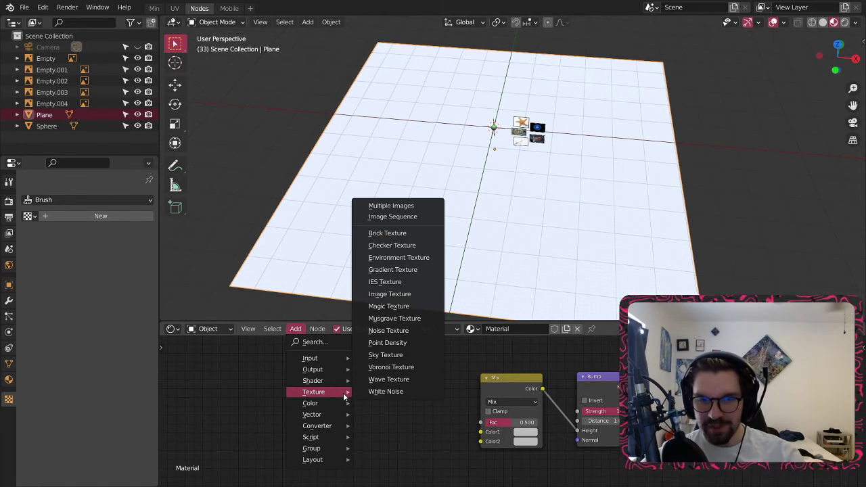
left_click(373, 381)
left_click(342, 383)
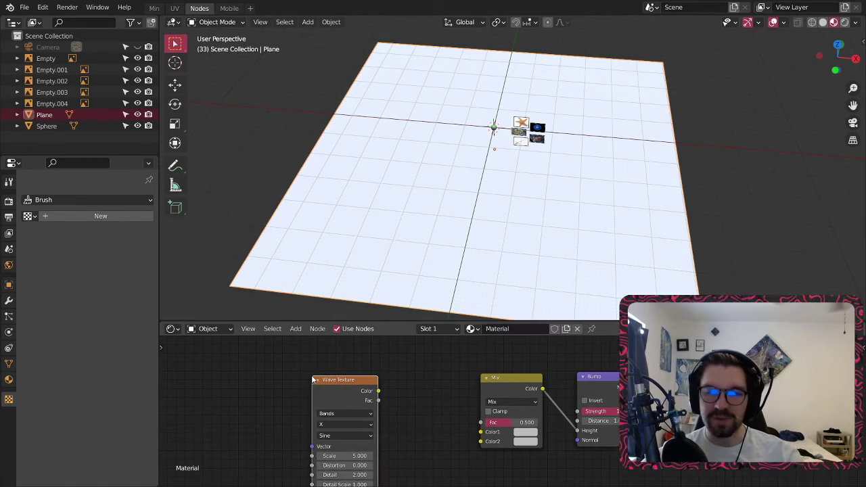
- Reposition the Wave Texture node and add a Noise Texture node in the free space beside it
middle_click_drag(405, 374, 428, 382)
left_click(356, 350)
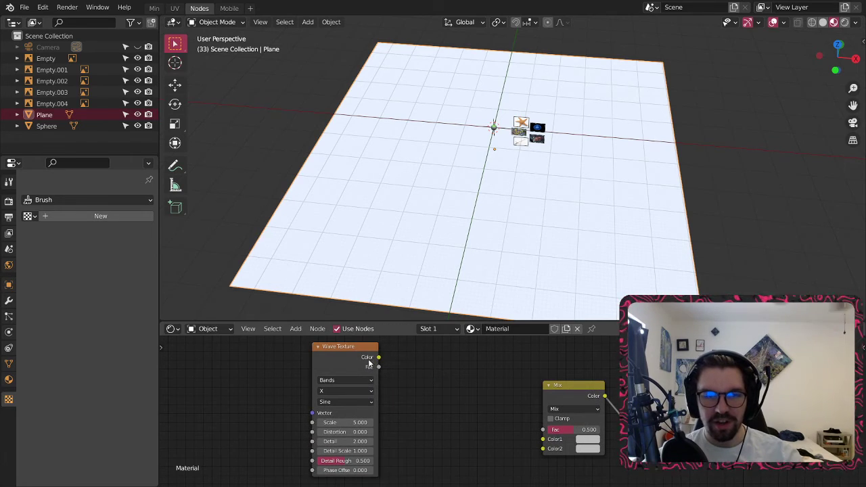
left_click_drag(357, 351, 371, 382)
left_click(298, 330)
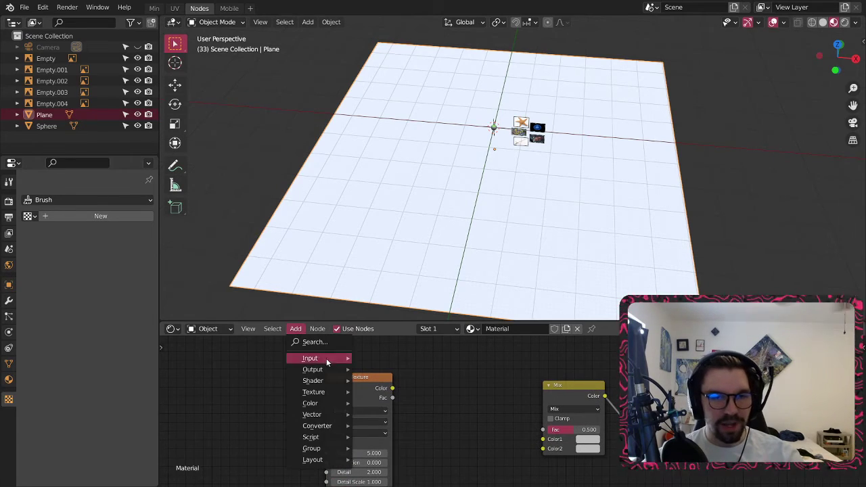
mouse_move(333, 402)
mouse_move(310, 392)
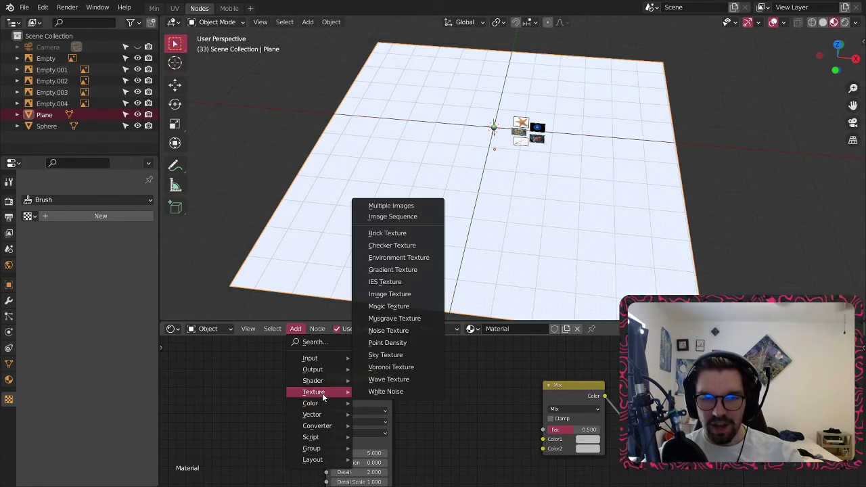
left_click(398, 329)
left_click(235, 351)
- Link the Wave and Noise Texture Color outputs to the Mix node's Color1 and Color2, and move the three nodes away from the Bump node
left_click_drag(350, 377, 543, 439)
left_click_drag(291, 365, 468, 459)
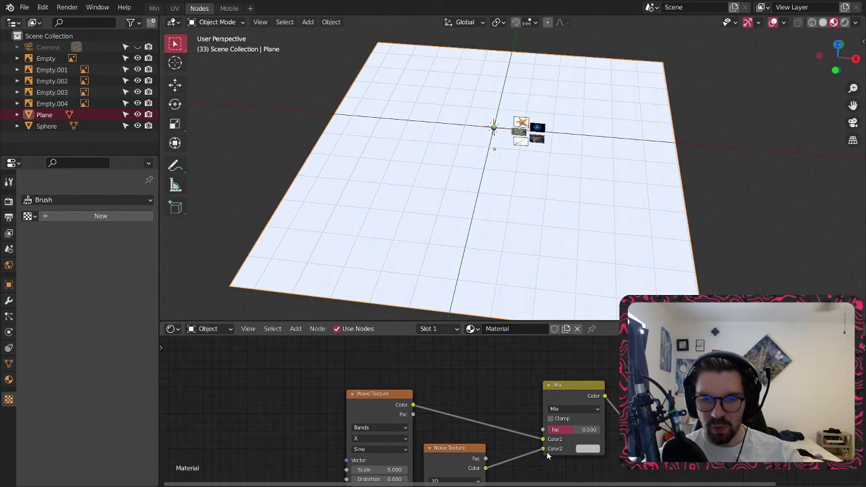
scroll(501, 396, "down", 2)
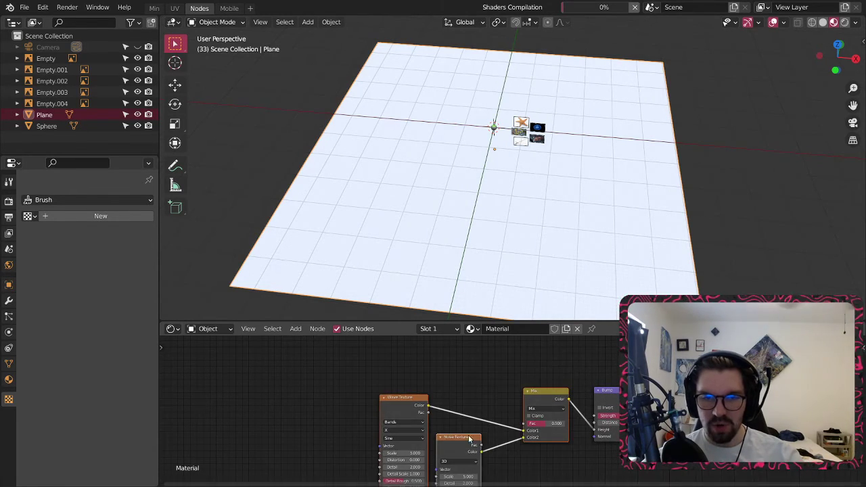
left_click_drag(564, 367, 376, 479)
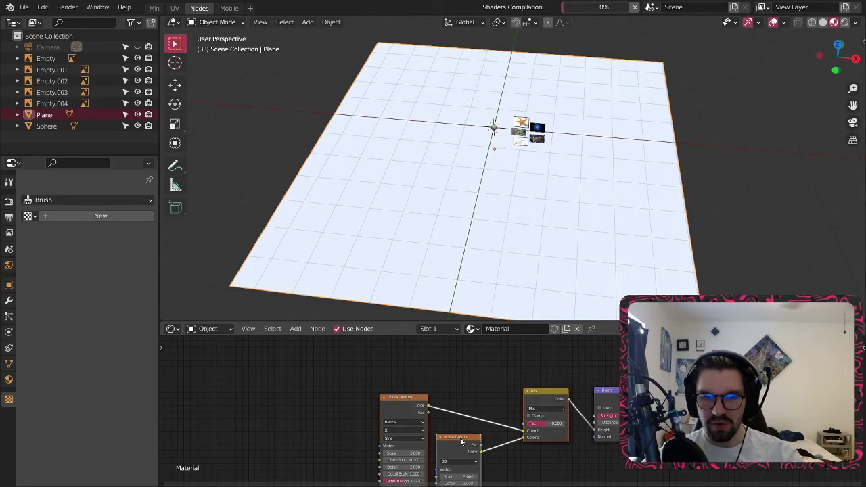
left_click_drag(460, 440, 385, 427)
left_click(432, 397)
- Switch the 3D viewport to rendered shading and bring the whole plane into view
middle_click_drag(580, 389, 503, 393)
scroll(545, 224, "up", 8)
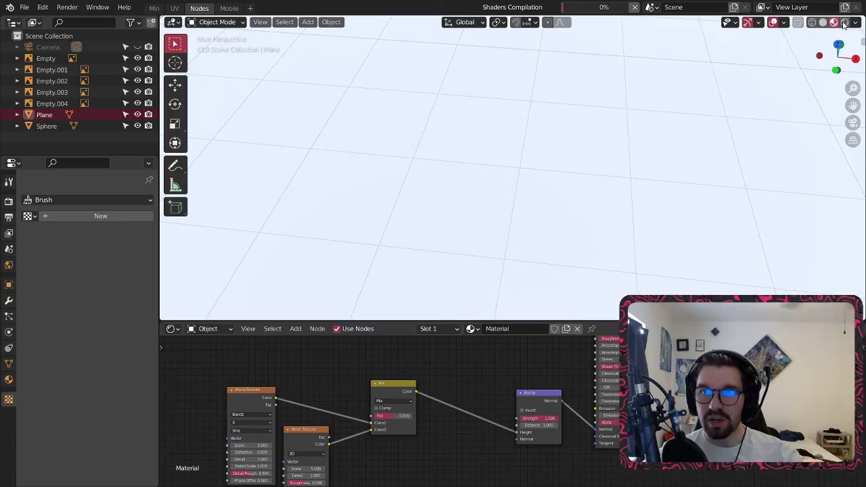
left_click(835, 23)
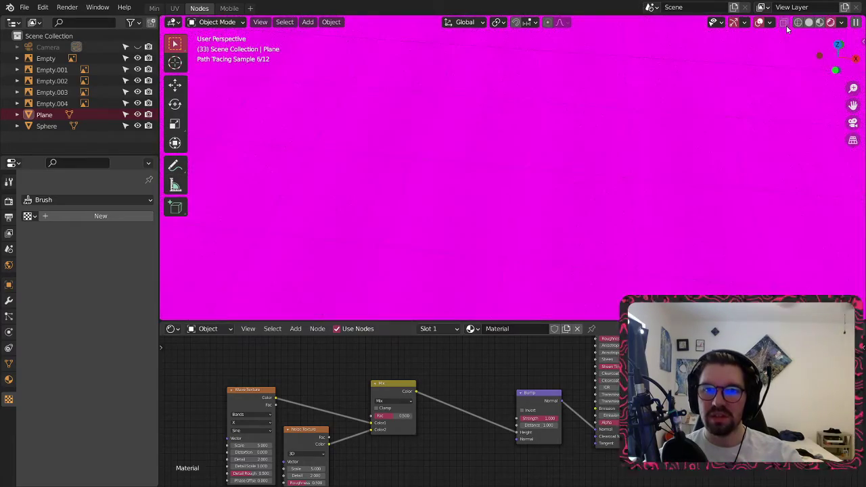
scroll(529, 166, "down", 10)
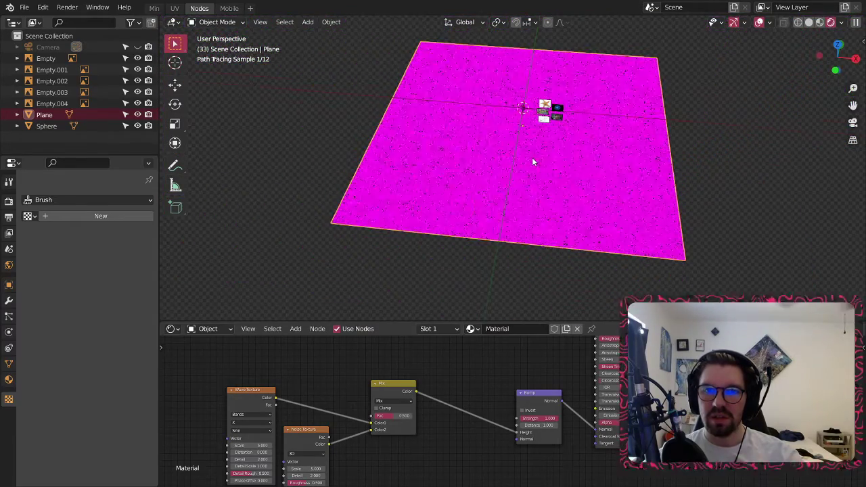
- Show the World shader nodes and reload the cannon_2k image file in the Environment Texture node
left_click(211, 329)
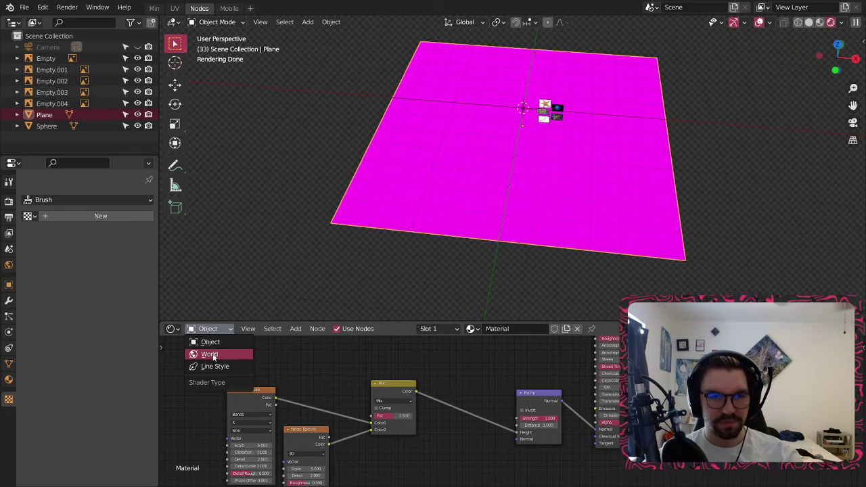
left_click(213, 353)
middle_click_drag(473, 405, 473, 409)
middle_click_drag(529, 427, 459, 473)
scroll(450, 396, "up", 11)
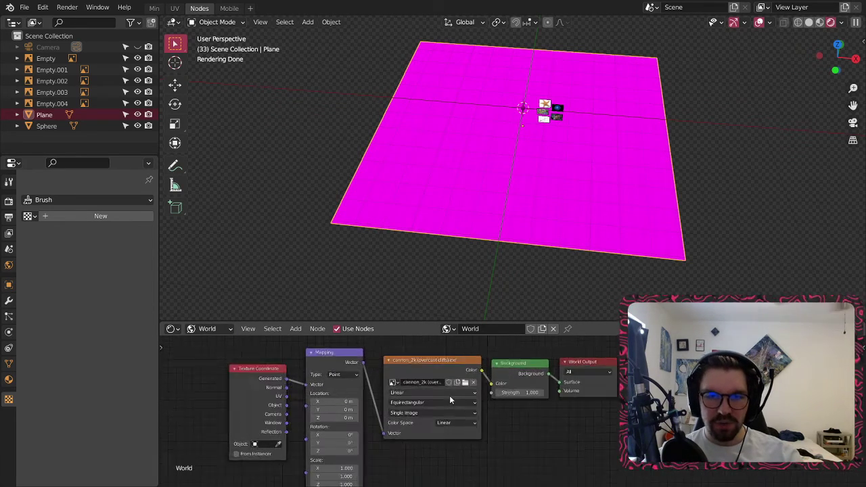
left_click(471, 378)
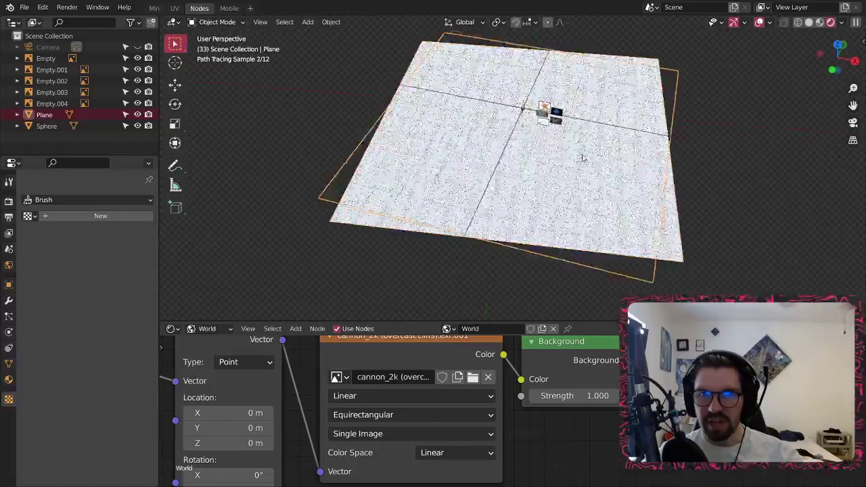
- Raise the large plane about 29.4 m along the Z axis
scroll(561, 200, "up", 6)
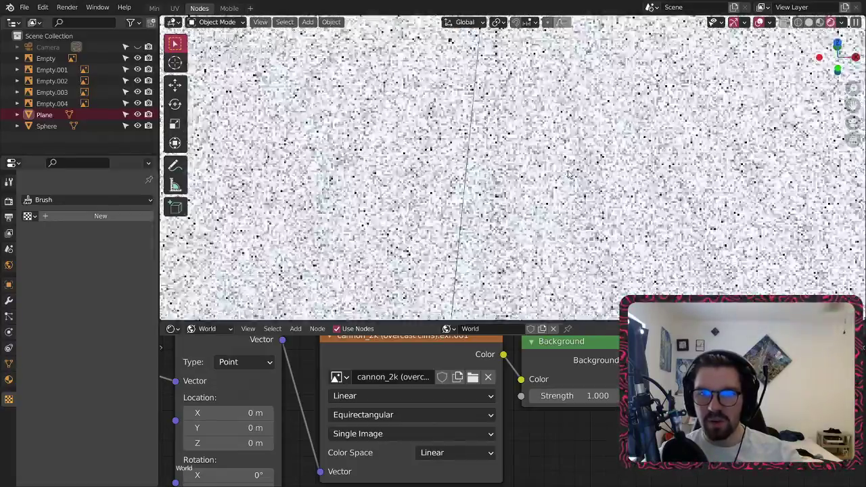
middle_click_drag(569, 174, 510, 174)
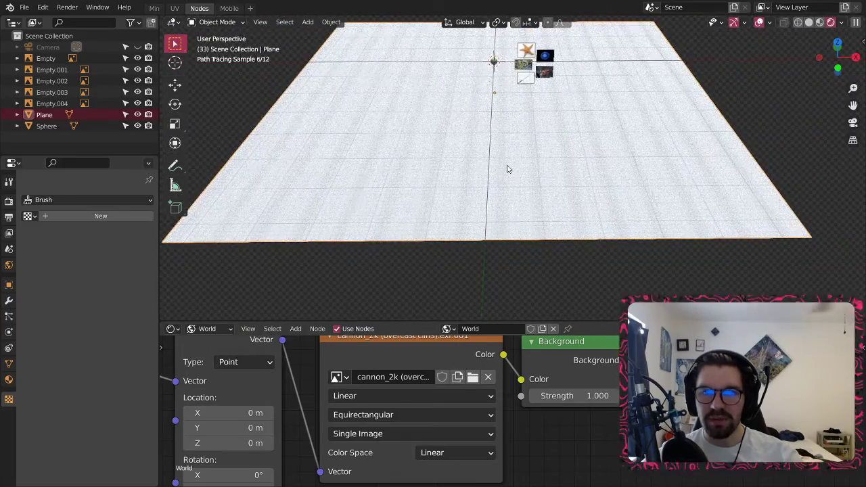
scroll(511, 174, "down", 5)
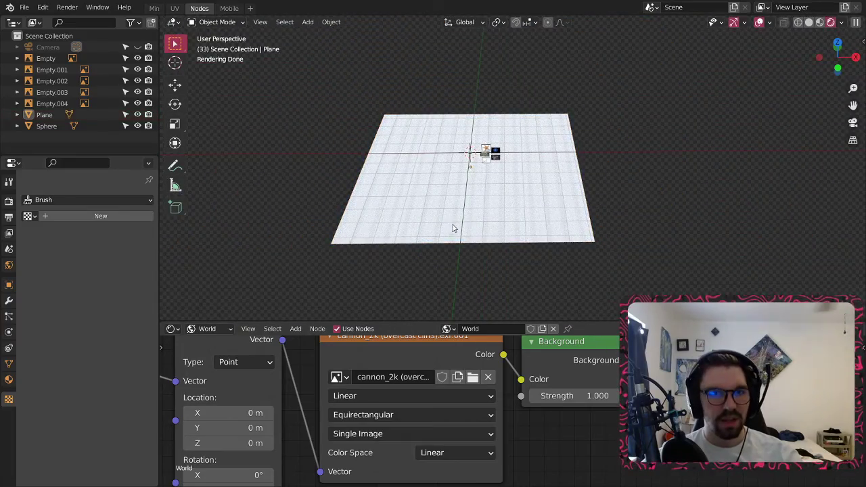
left_click(441, 227)
left_click(174, 85)
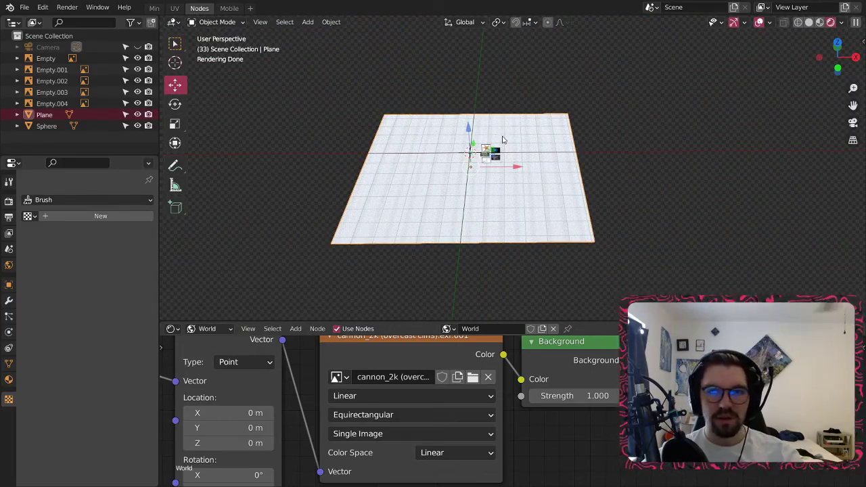
left_click_drag(465, 129, 473, 80)
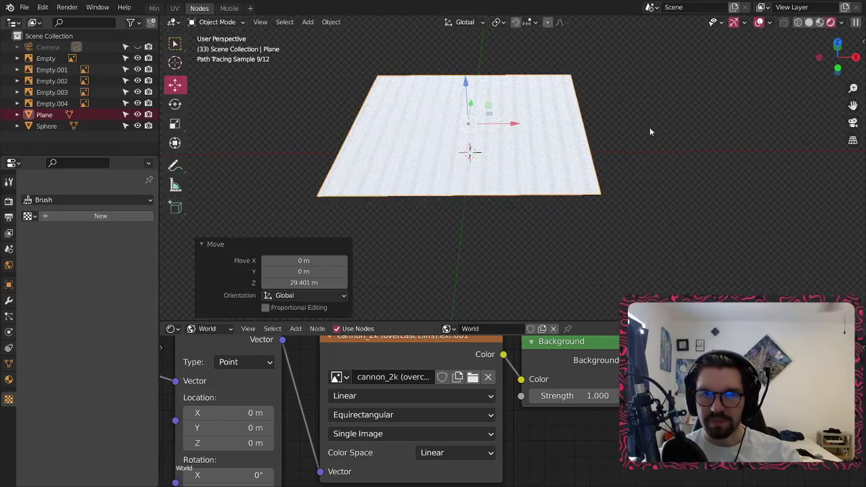
left_click(649, 130)
- Select the raised plane again and return the shader editor to its object material nodes
scroll(429, 105, "up", 4)
scroll(501, 141, "up", 2)
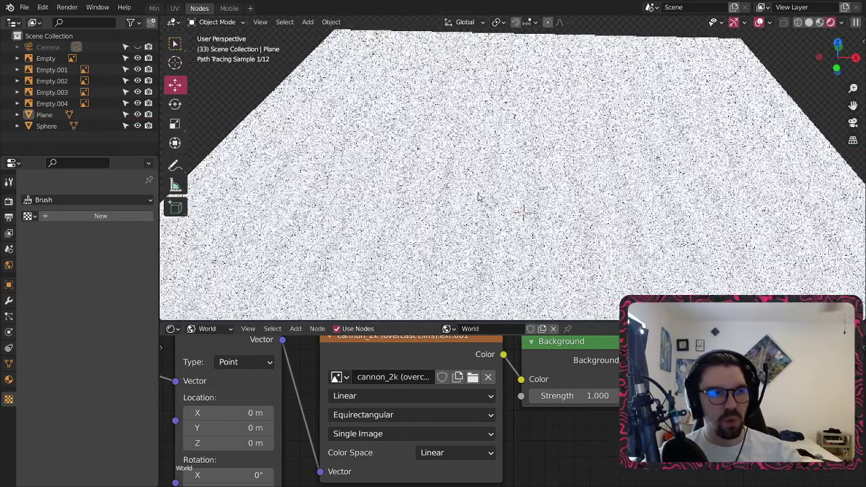
scroll(477, 194, "down", 3)
left_click(460, 228)
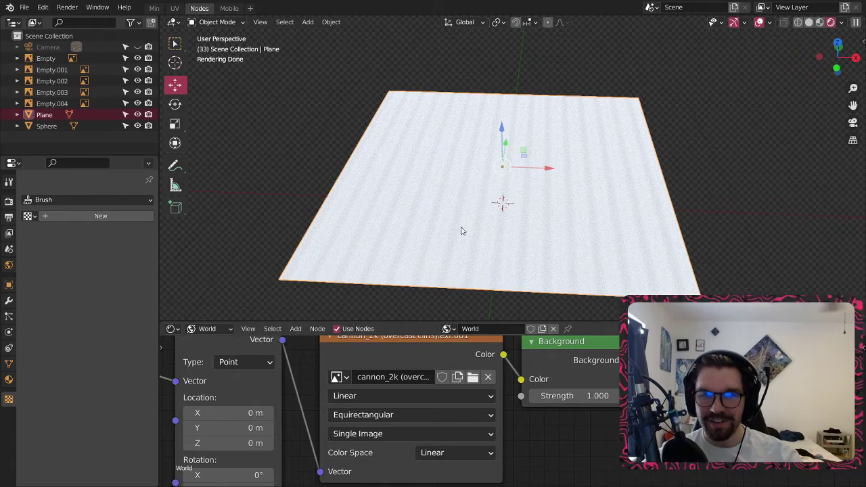
left_click(210, 329)
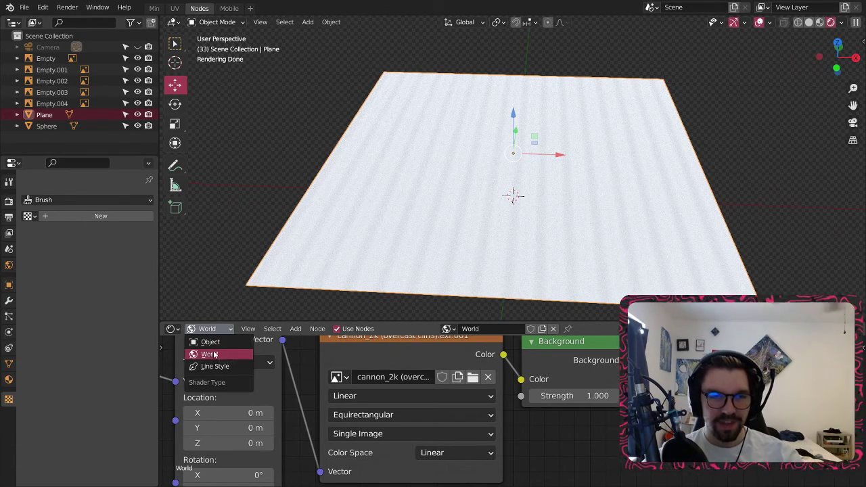
left_click(210, 342)
scroll(482, 401, "down", 5)
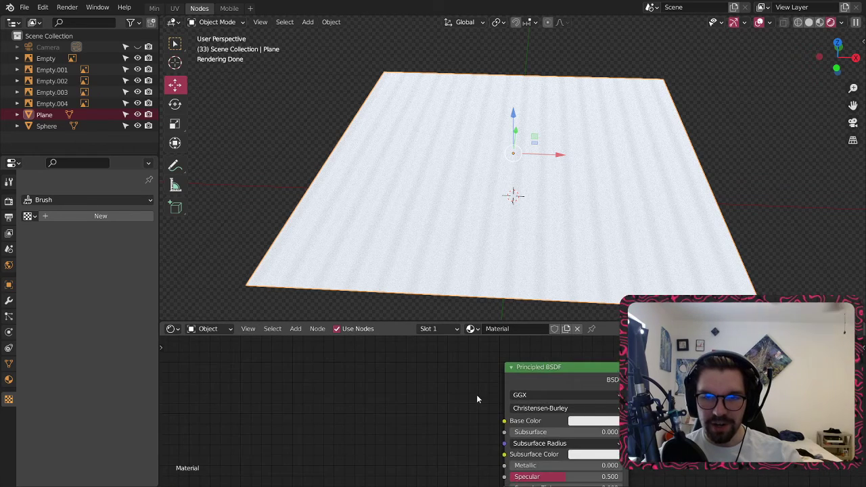
middle_click_drag(473, 405, 506, 367)
scroll(506, 376, "down", 1)
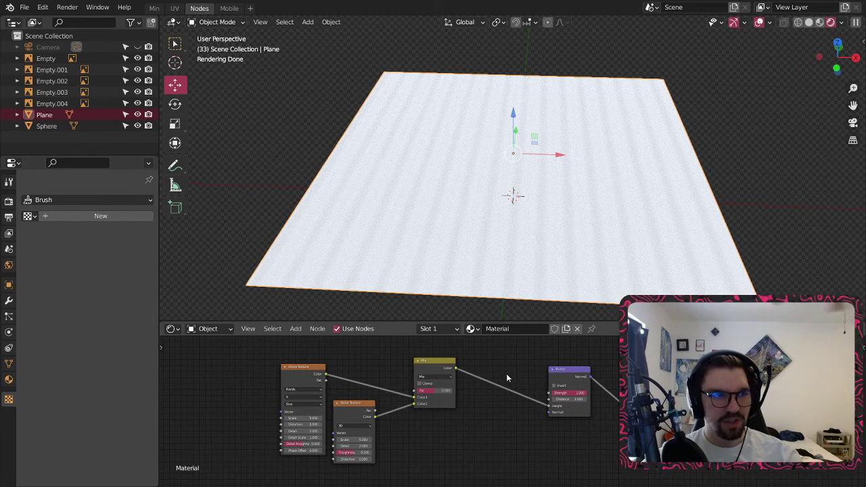
- Set the Wave Texture's Distortion to 10
scroll(381, 410, "up", 5)
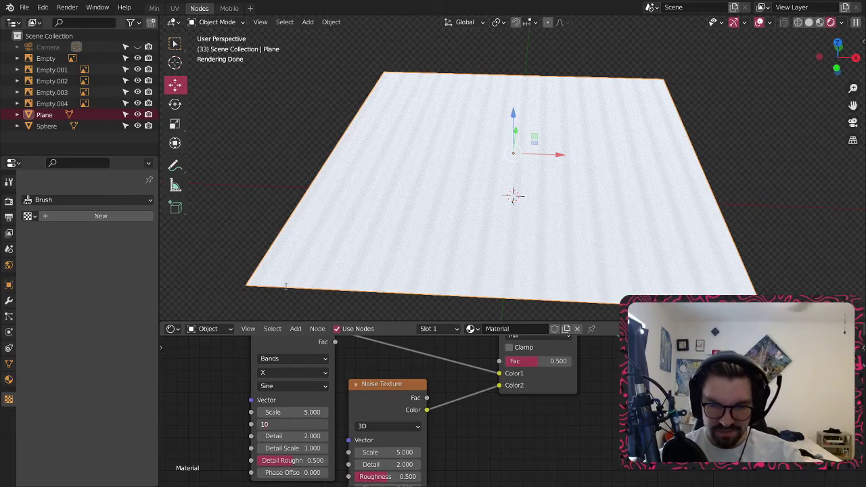
type("10")
key("Return")
- Set the Wave Texture's Detail Roughness to 1 and its Detail to 10
scroll(526, 164, "up", 3)
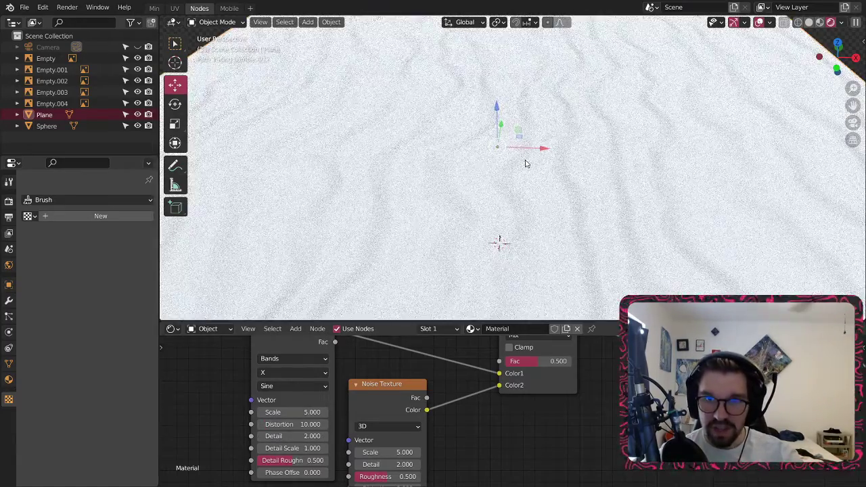
middle_click_drag(526, 163, 485, 126)
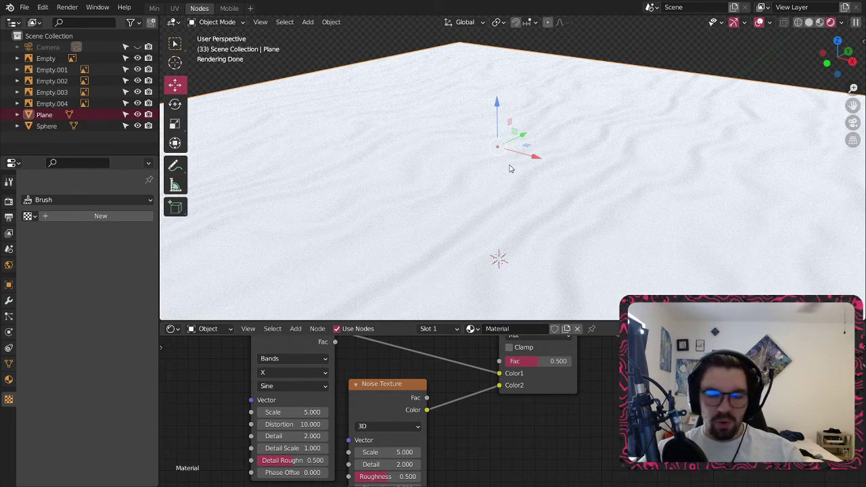
middle_click_drag(716, 422, 619, 422)
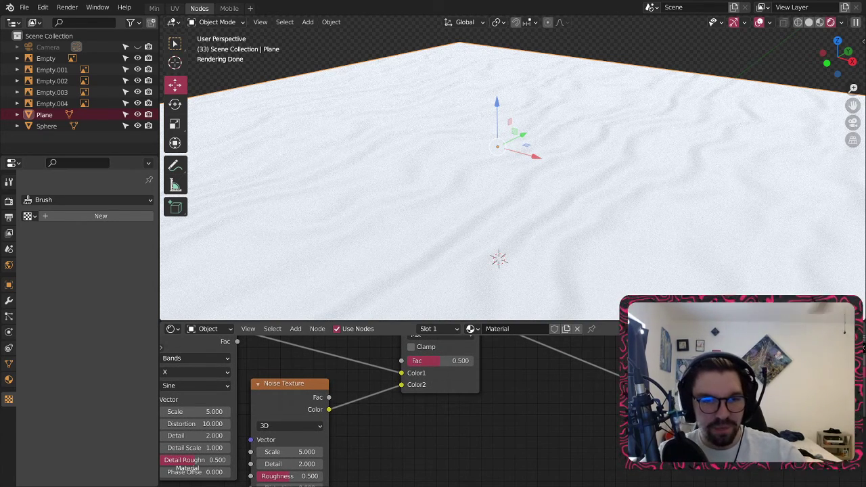
middle_click_drag(425, 478, 557, 435)
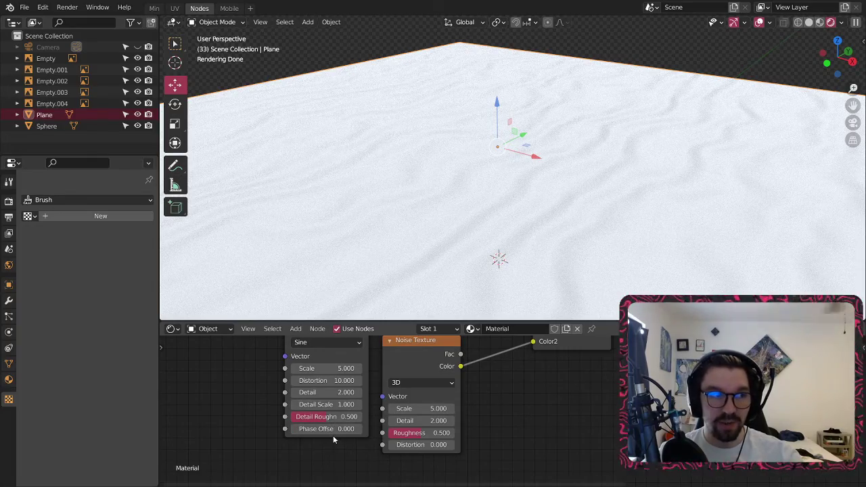
mouse_move(332, 417)
left_mouse_down()
mouse_move(363, 418)
mouse_move(291, 419)
mouse_move(363, 420)
left_mouse_up()
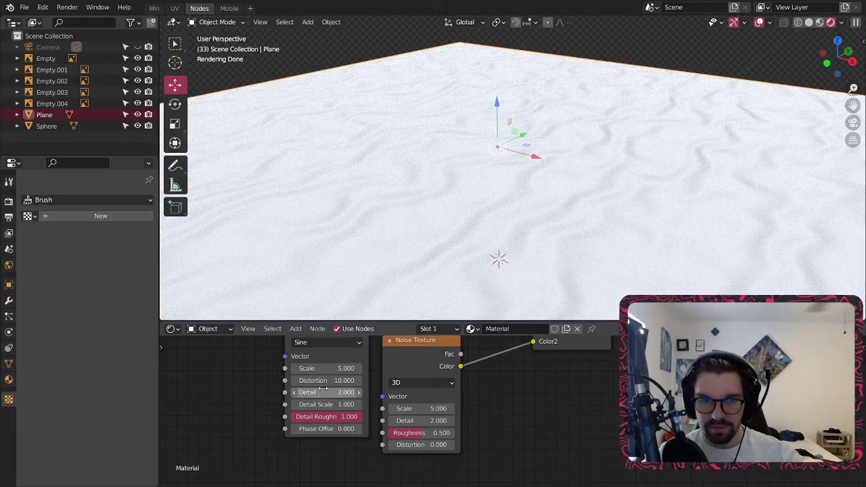
type("10")
key("Return")
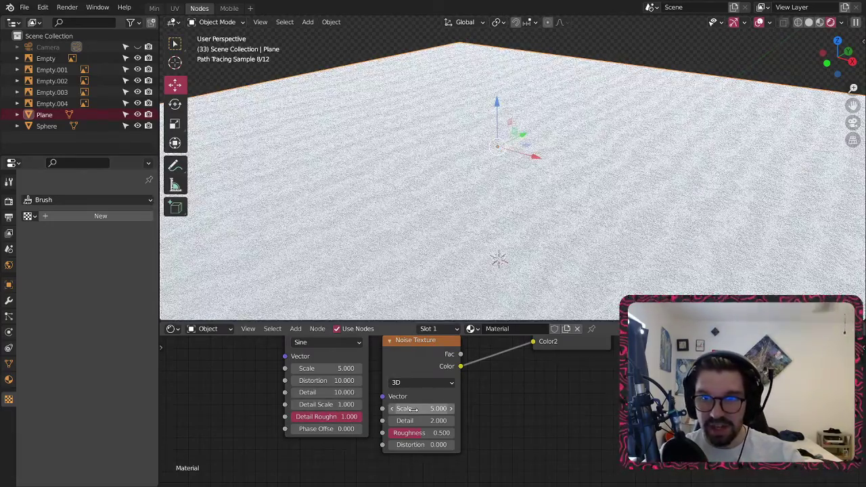
- Reduce the Wave Texture's Detail to 6
scroll(648, 259, "up", 5)
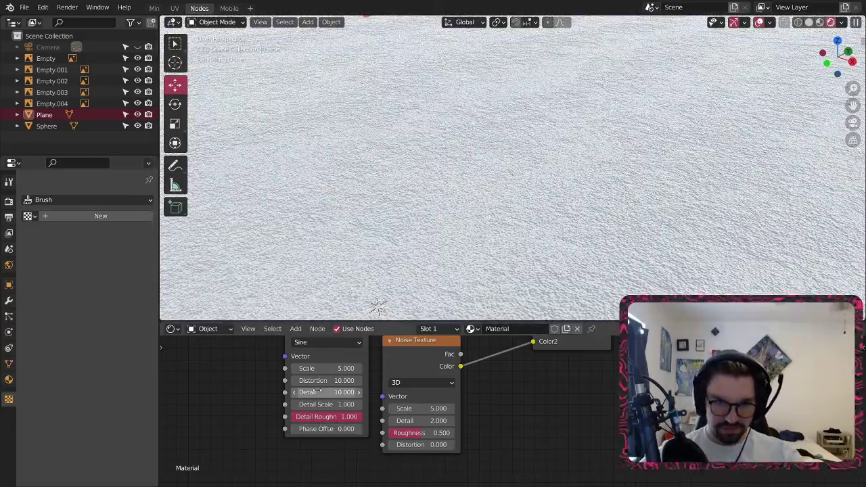
type("6")
key("Return")
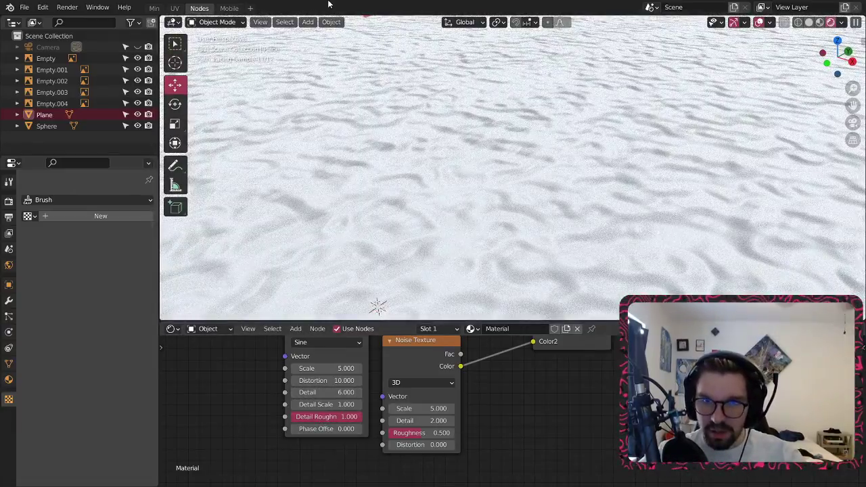
- Change the Mix node's blending mode to Add and set its factor to 1
scroll(558, 218, "down", 2)
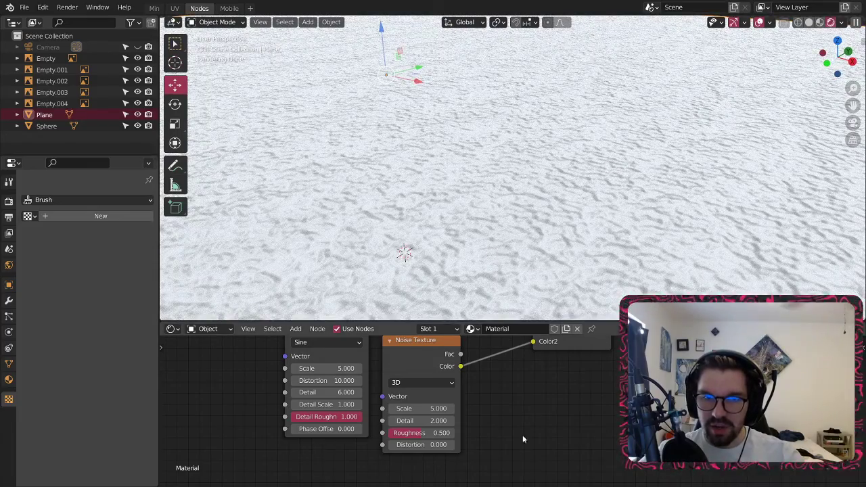
middle_click_drag(551, 375, 501, 433)
middle_click_drag(553, 404, 504, 441)
left_click(478, 384)
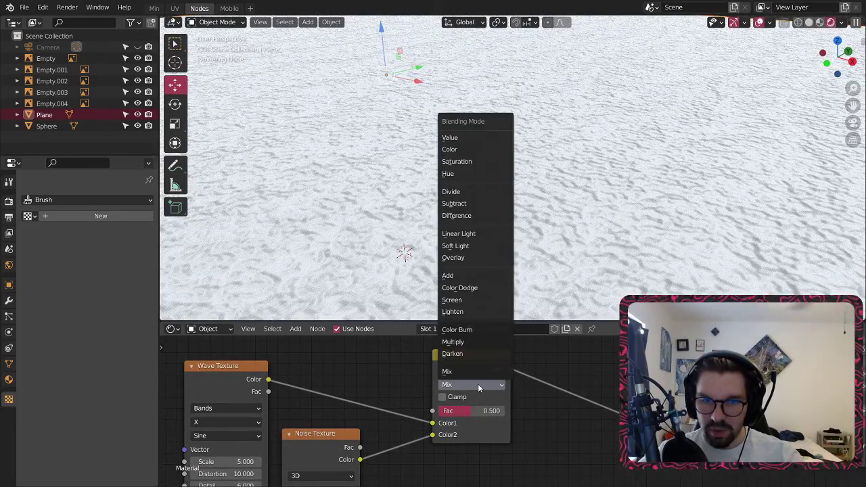
left_click(453, 279)
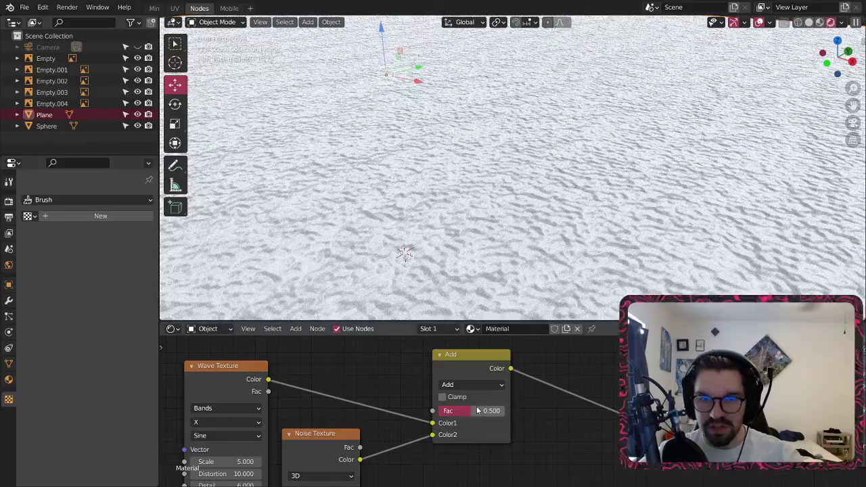
left_click_drag(476, 410, 509, 411)
scroll(527, 242, "up", 5)
scroll(527, 241, "up", 5)
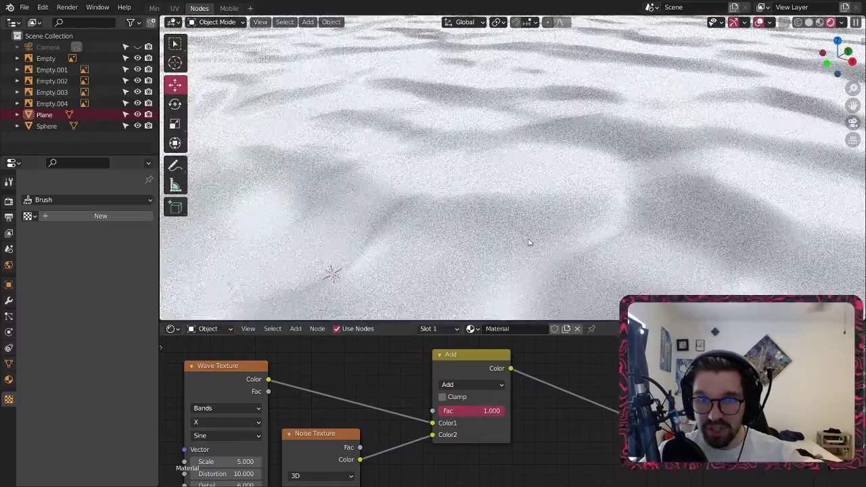
- Set the Noise Texture's Roughness to 0 and its Scale to 10
middle_click_drag(515, 437, 534, 396)
middle_click_drag(421, 416, 451, 381)
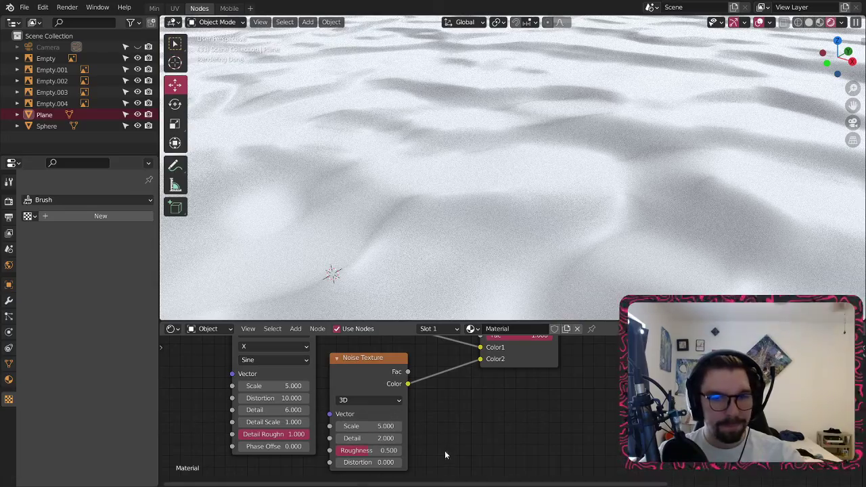
left_click_drag(372, 452, 316, 445)
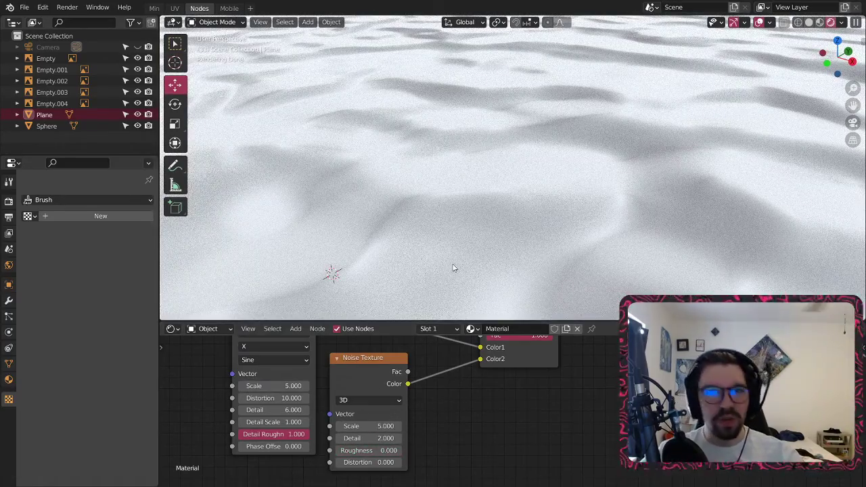
type("10")
key("Return")
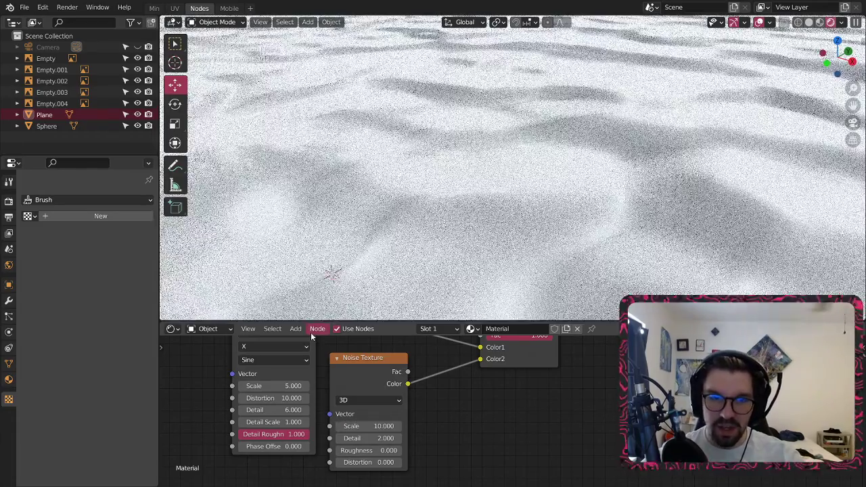
- Set the Noise Texture's Detail to 10 and its Roughness to 1
left_click(373, 439)
type("2.0")
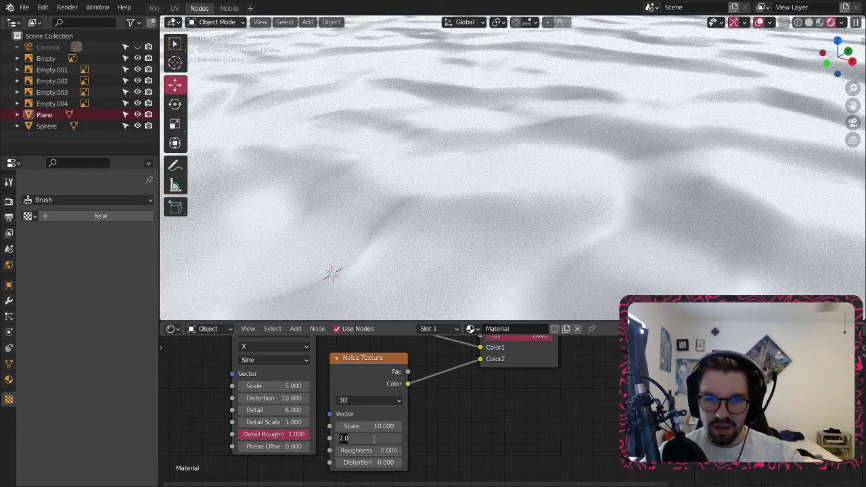
type("0")
key("Return")
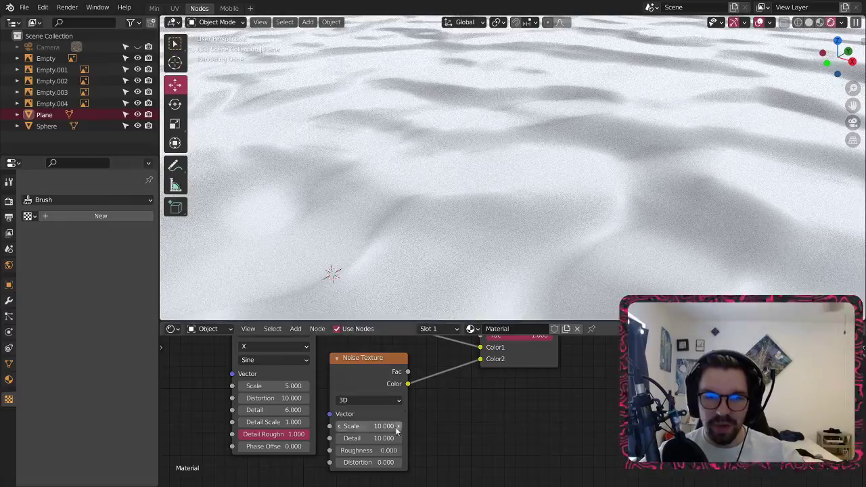
left_click_drag(371, 450, 416, 449)
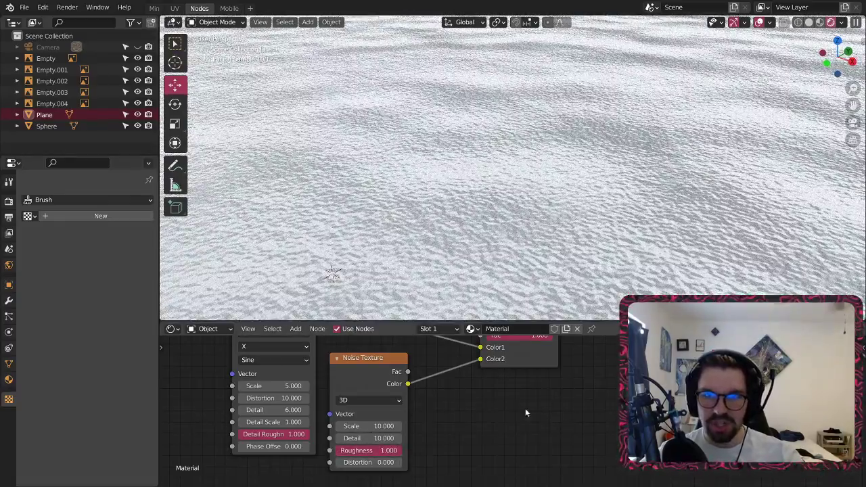
- Raise the Noise Texture's Scale to 20 and then to 50 for a finer grain
scroll(479, 226, "down", 3)
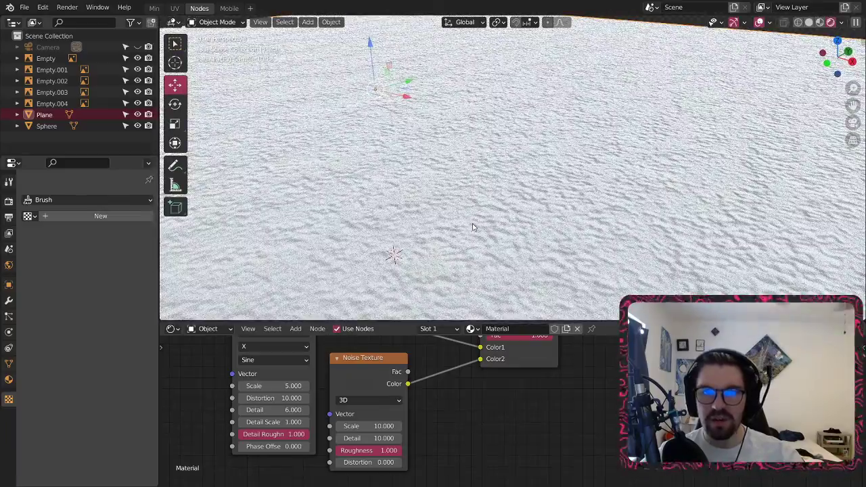
middle_click_drag(477, 223, 476, 156, "shift")
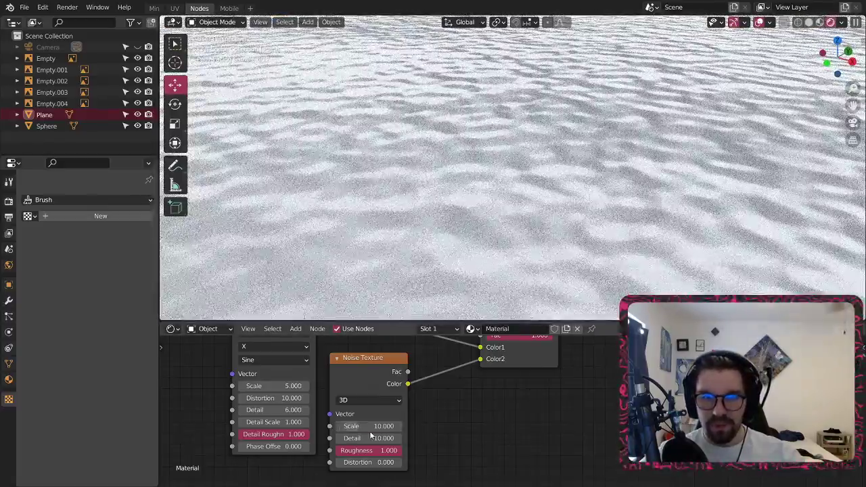
left_click(370, 426)
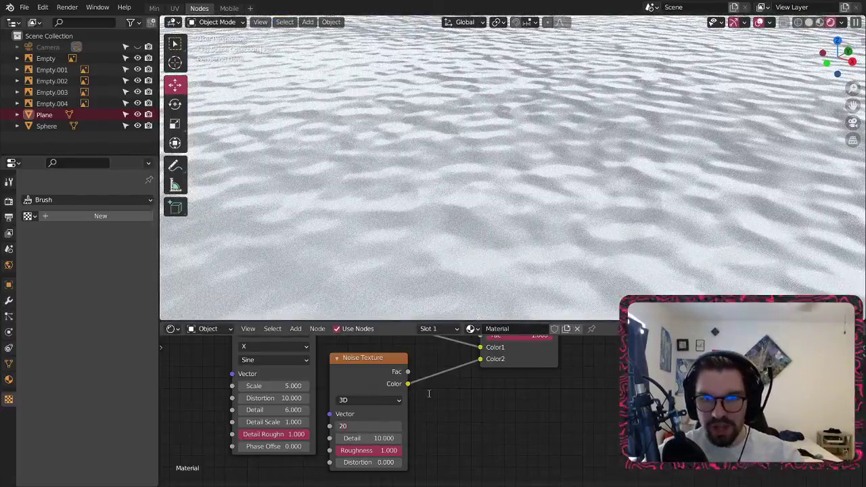
key("Return")
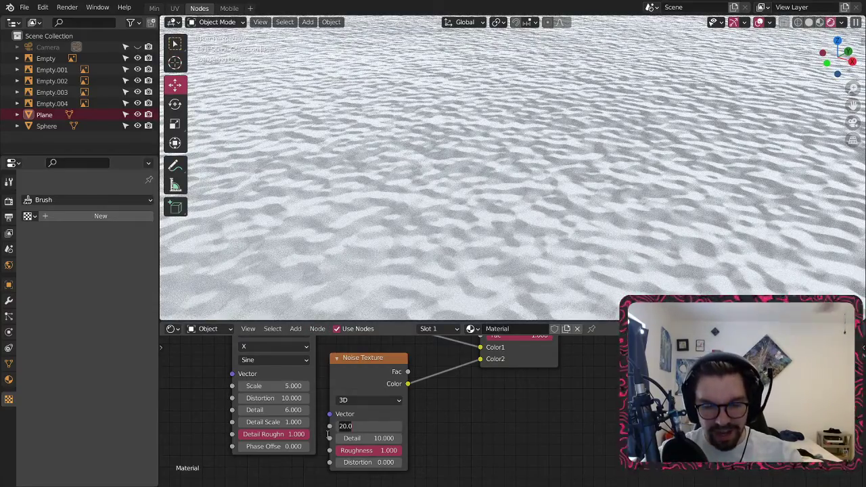
type("50")
key("Return")
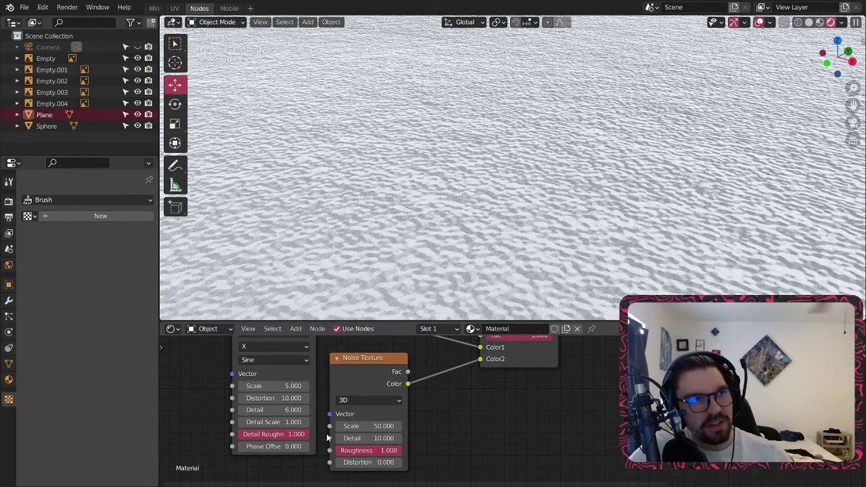
- Set the factor of the Add node that combines the Wave and Noise textures to 0.5
scroll(475, 82, "up", 4)
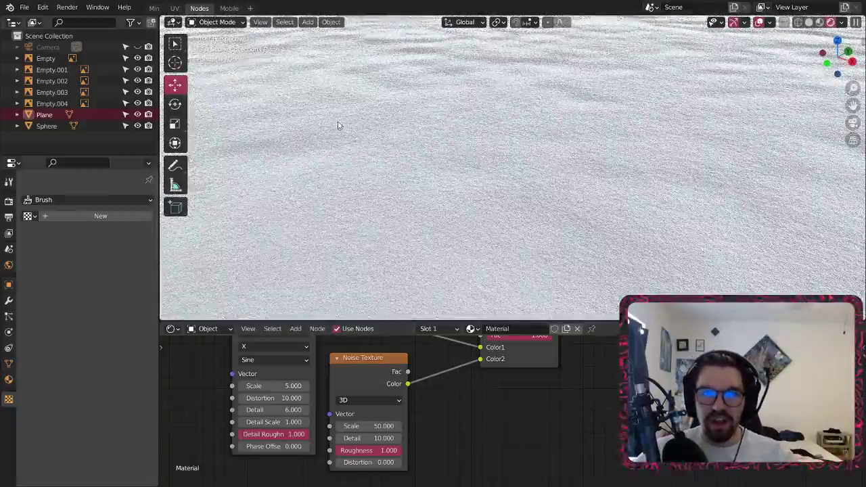
middle_click_drag(338, 126, 511, 138)
scroll(410, 178, "down", 3)
middle_click_drag(477, 97, 483, 136)
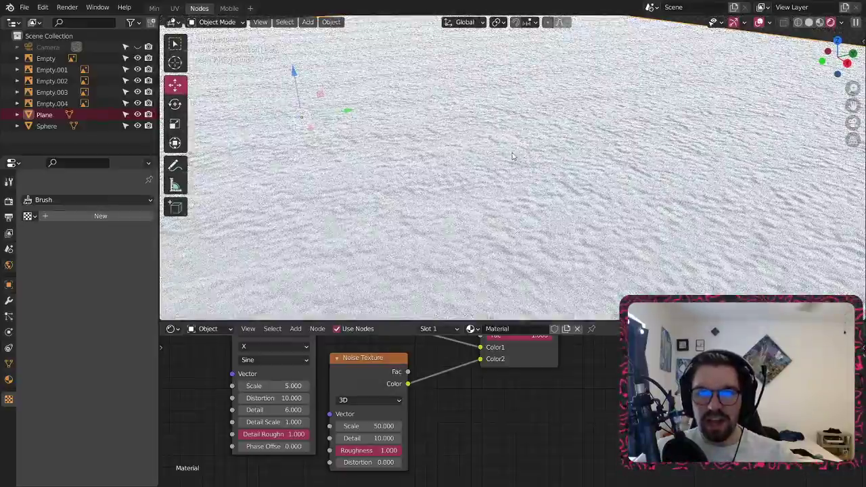
scroll(504, 232, "up", 2)
scroll(498, 169, "down", 5)
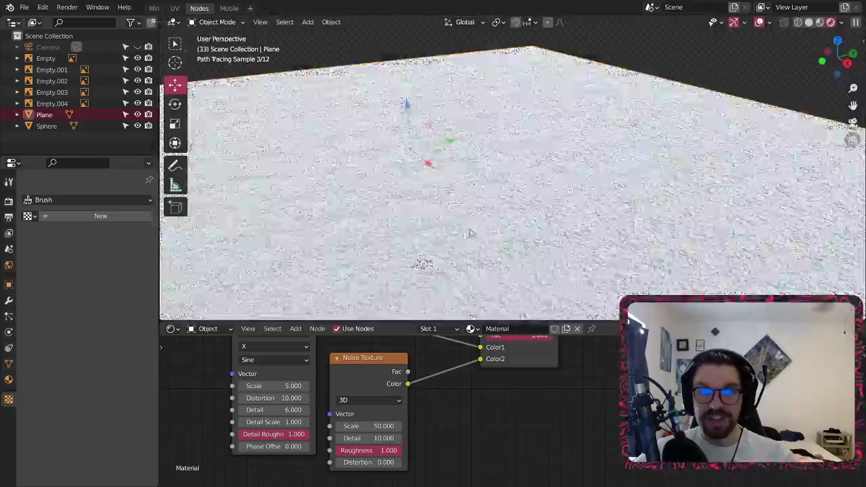
scroll(498, 170, "up", 8)
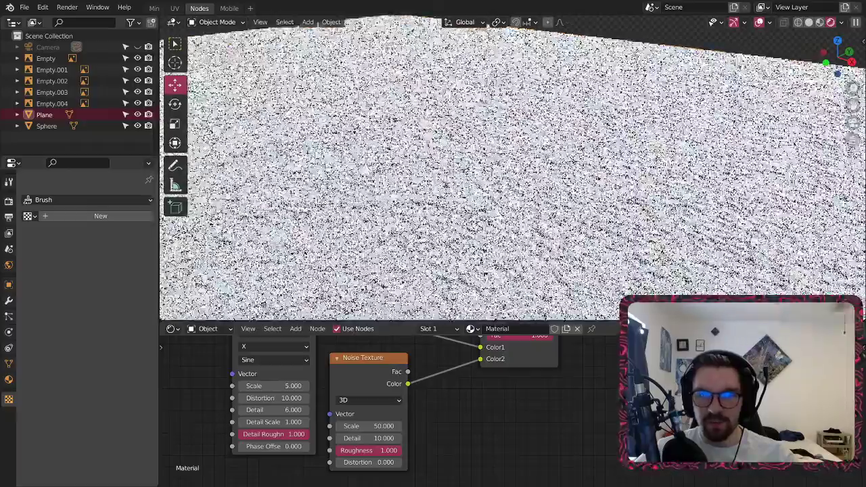
scroll(489, 372, "up", 5)
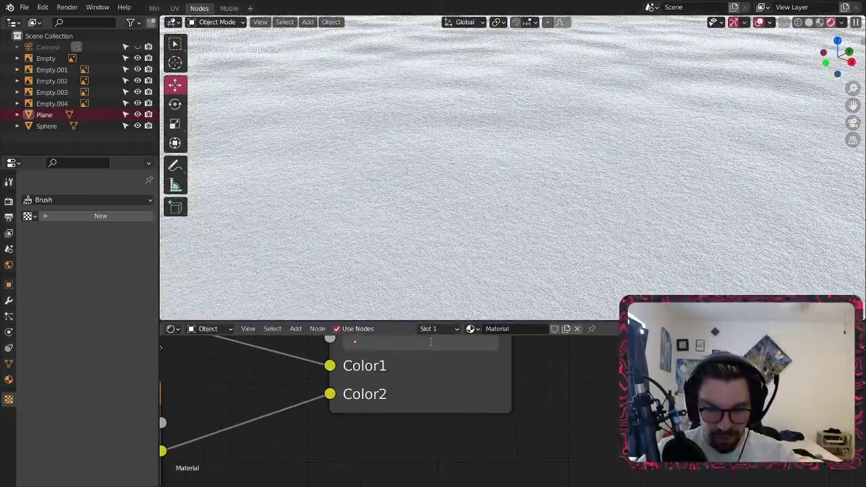
key("Return")
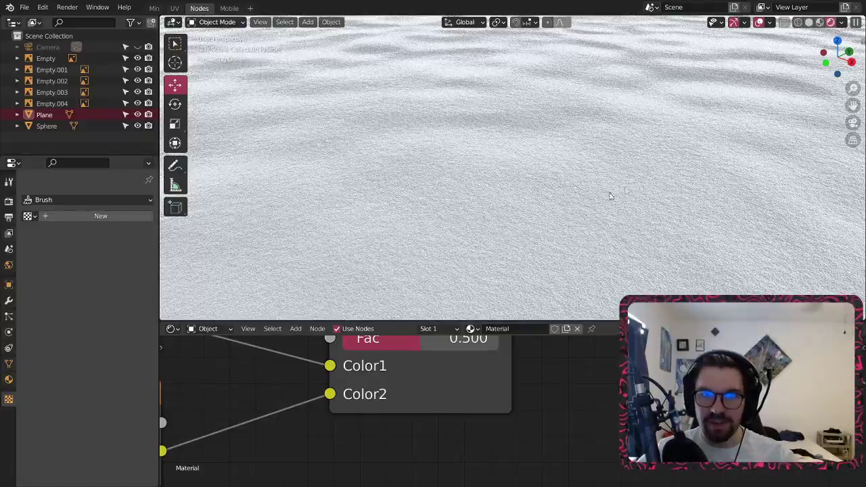
- Try a Scale of 3 on the Wave Texture, then set it to 6
scroll(609, 196, "up", 4)
scroll(574, 195, "down", 6)
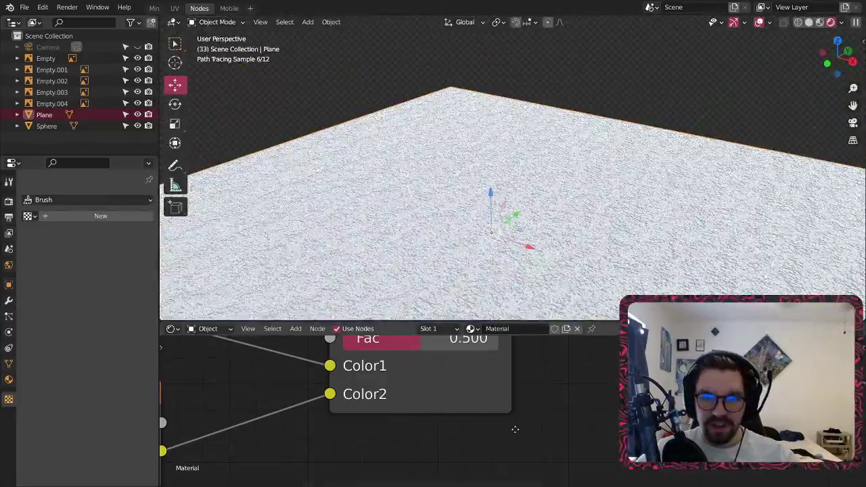
scroll(542, 364, "down", 4)
middle_click_drag(387, 429, 556, 470)
scroll(409, 439, "up", 7)
middle_click_drag(526, 248, 513, 164, "shift")
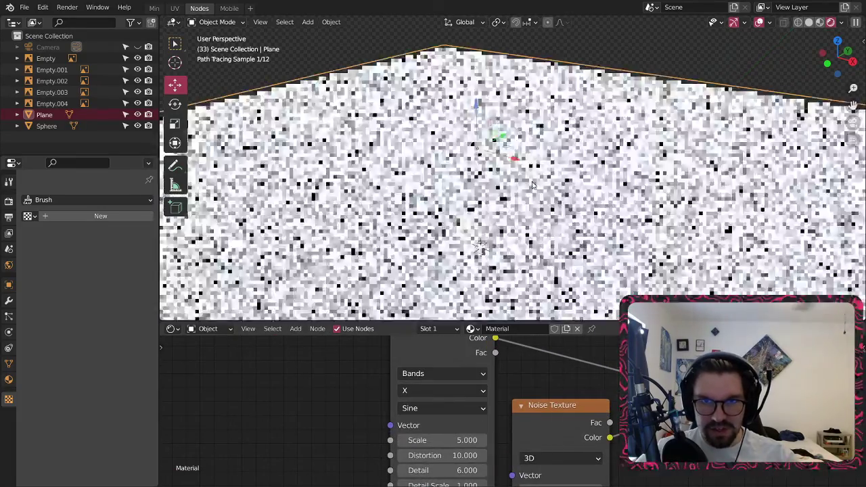
left_click(454, 440)
type("3")
key("Return")
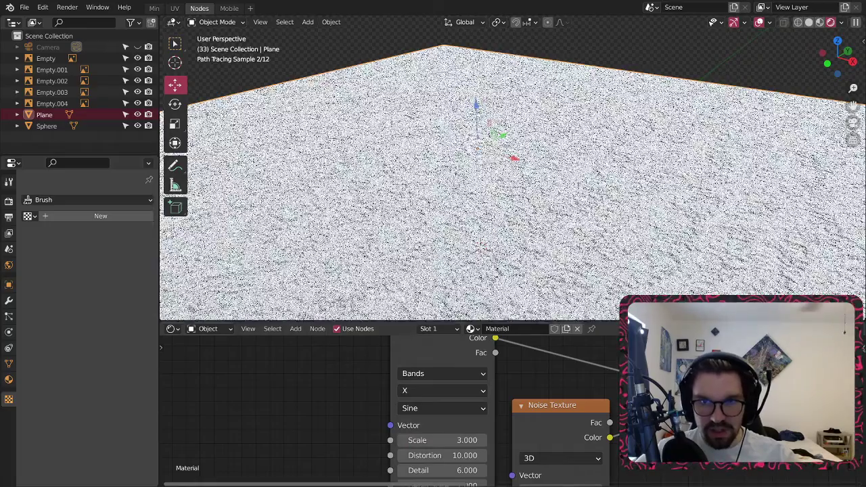
left_click(448, 440)
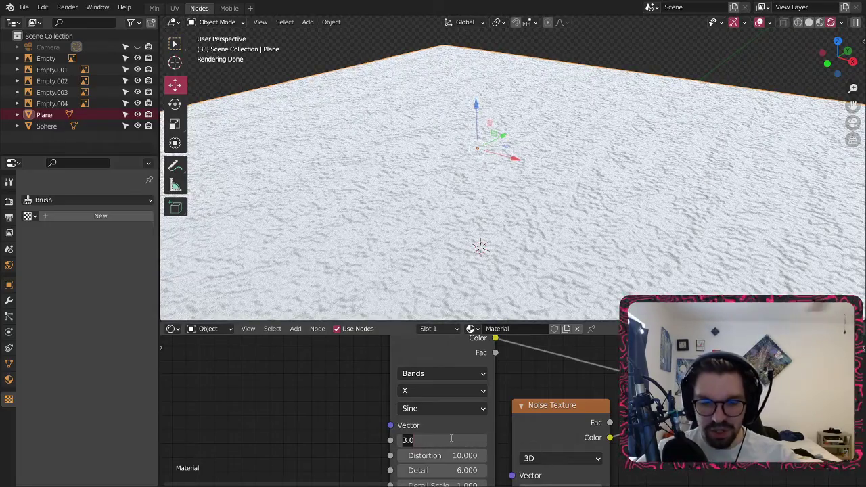
type("6")
key("Return")
- Set the Bump node's Distance to 10
middle_click_drag(542, 393, 492, 329)
middle_click_drag(508, 203, 401, 155)
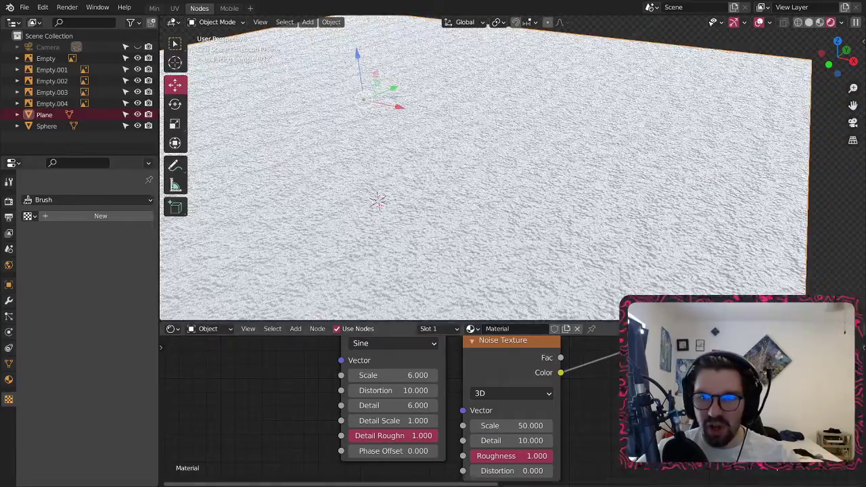
middle_click_drag(528, 365, 340, 449)
middle_click_drag(737, 383, 385, 368)
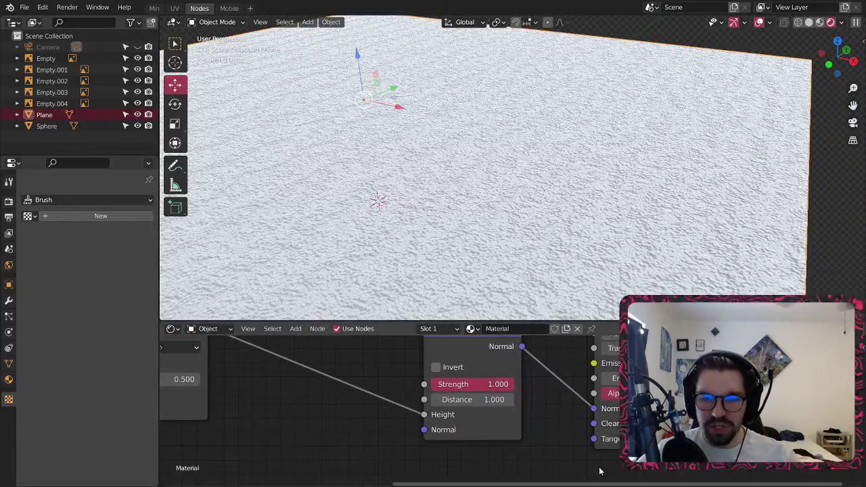
left_click(477, 400)
type("10")
key("Return")
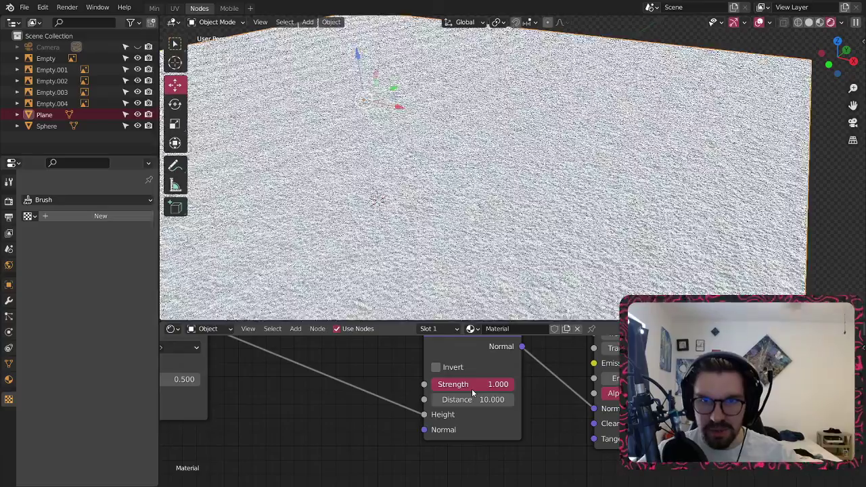
- Lower the Wave Texture's Detail Roughness to 0.6
scroll(426, 217, "down", 8)
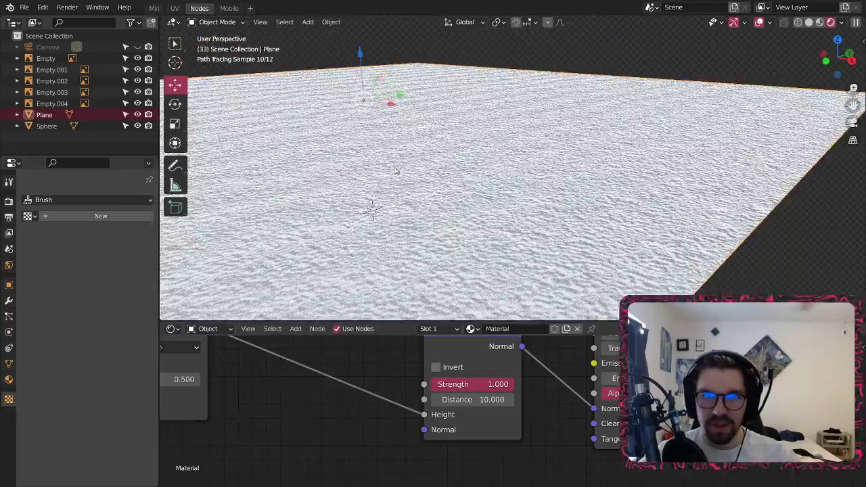
scroll(441, 180, "up", 5)
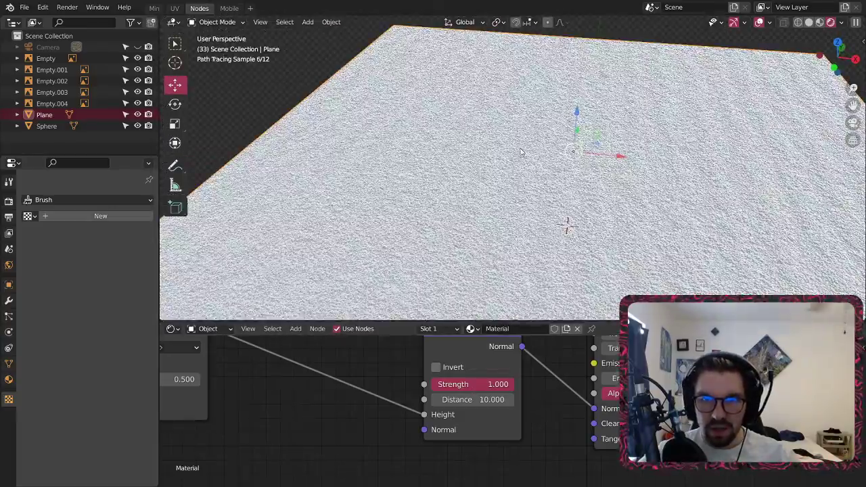
middle_click_drag(224, 419, 595, 356)
middle_click_drag(425, 403, 610, 387)
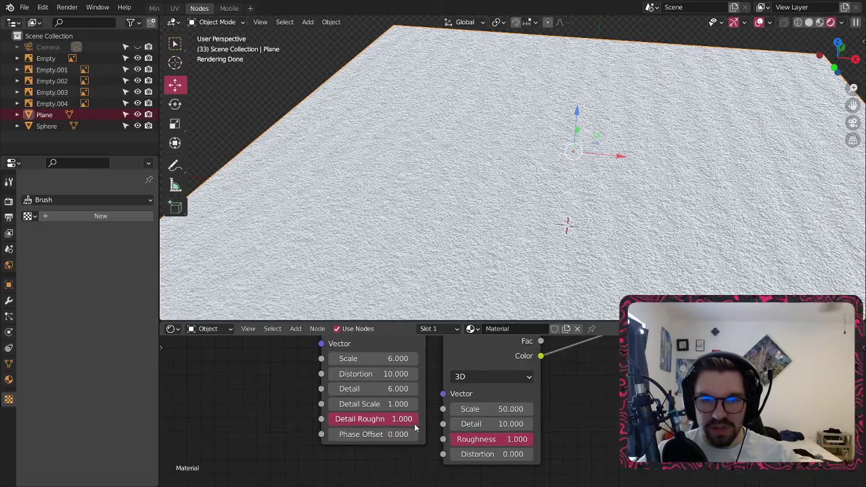
left_click_drag(416, 419, 375, 419)
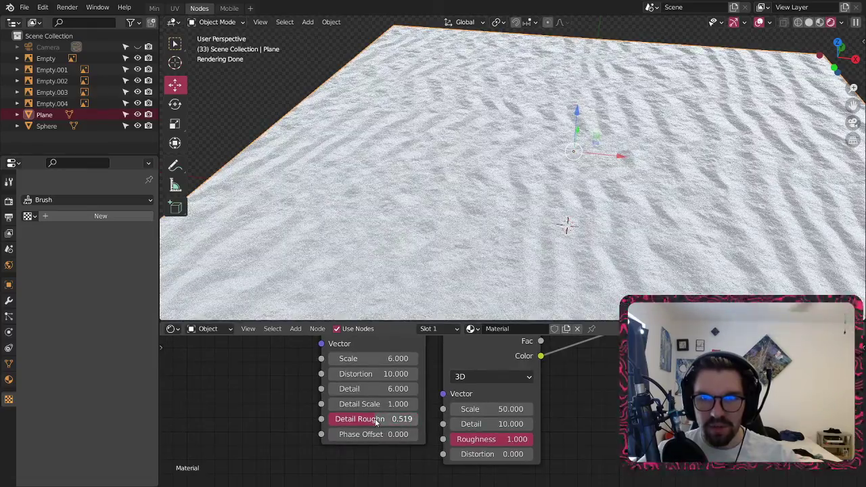
type(".6")
key("Return")
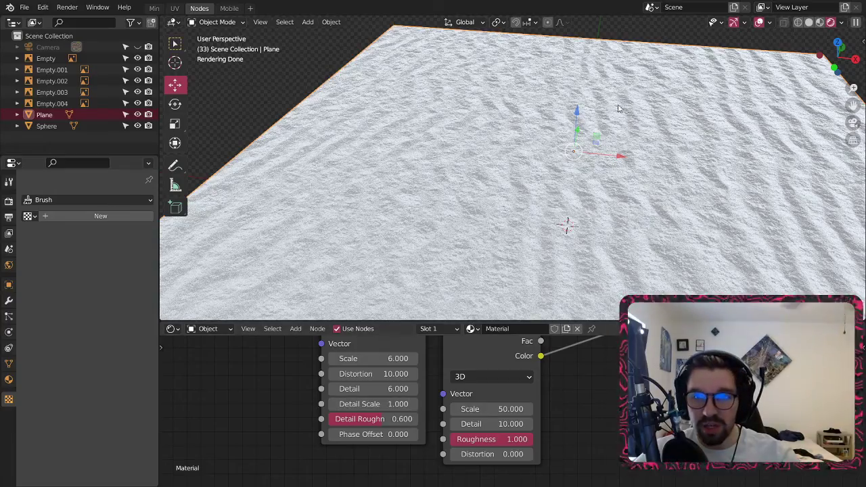
- Examine the plane's rendered ripples and surface grain from several angles and distances
middle_click_drag(617, 109, 482, 157)
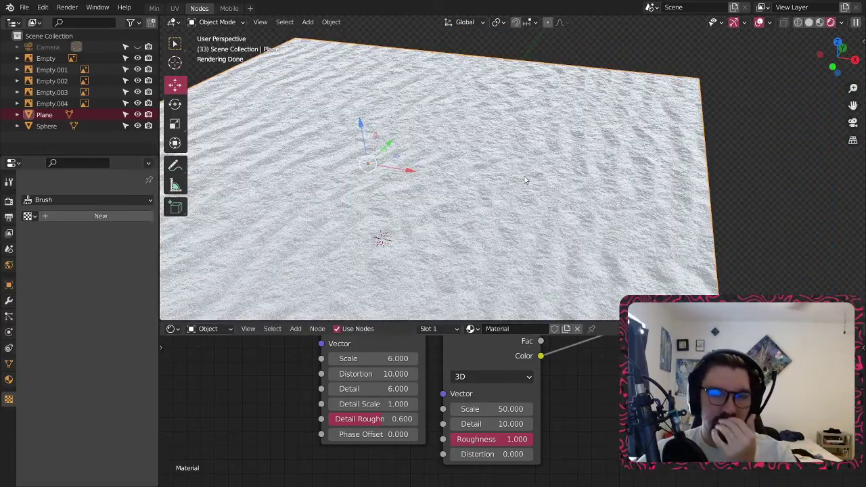
scroll(512, 177, "down", 2)
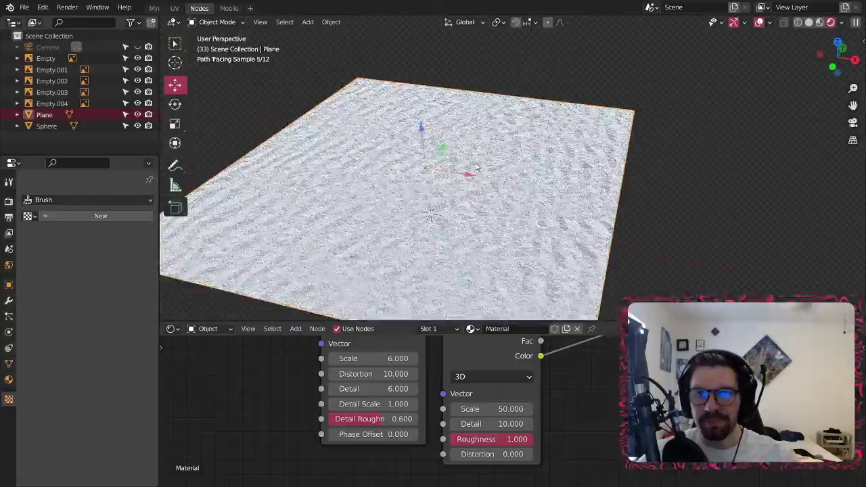
mouse_move(512, 177)
middle_mouse_down()
mouse_move(542, 173)
mouse_move(546, 159)
mouse_move(536, 160)
middle_mouse_up()
scroll(600, 149, "up", 3)
scroll(601, 149, "up", 3)
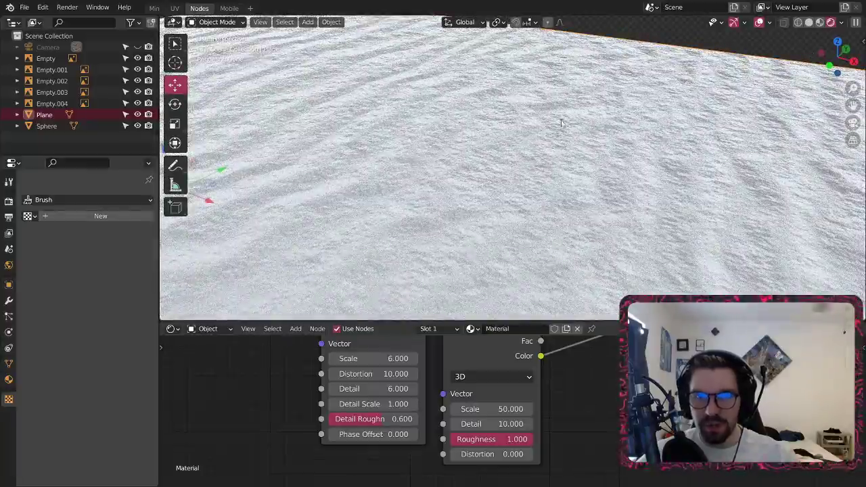
middle_click_drag(561, 123, 587, 74)
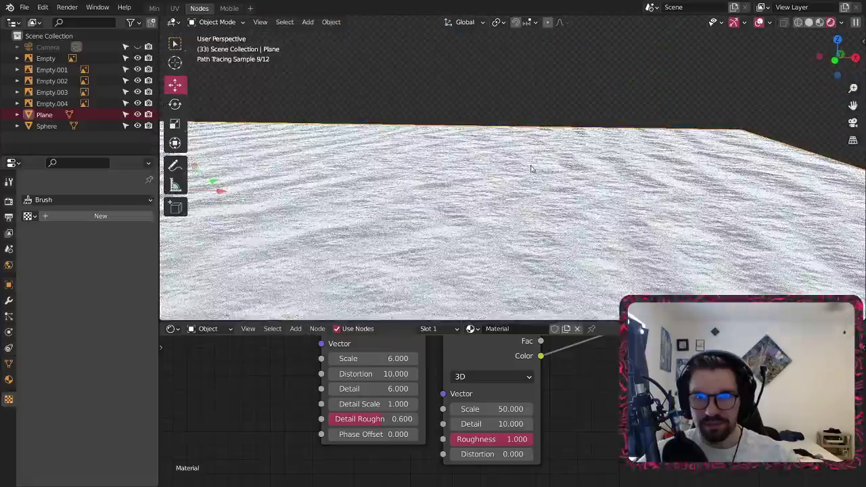
mouse_move(531, 169)
middle_mouse_down()
mouse_move(485, 203)
mouse_move(477, 227)
mouse_move(471, 186)
middle_mouse_up()
scroll(474, 223, "down", 7)
middle_click_drag(530, 165, 539, 201)
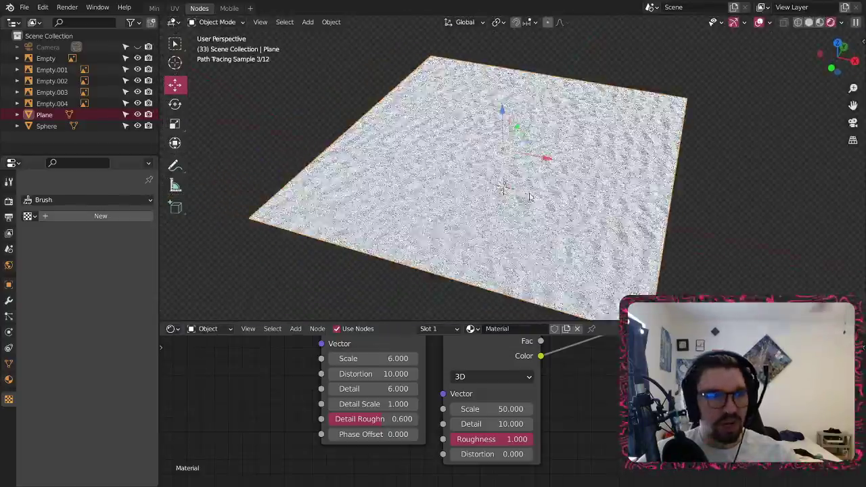
scroll(541, 189, "up", 4)
middle_click_drag(545, 173, 560, 159)
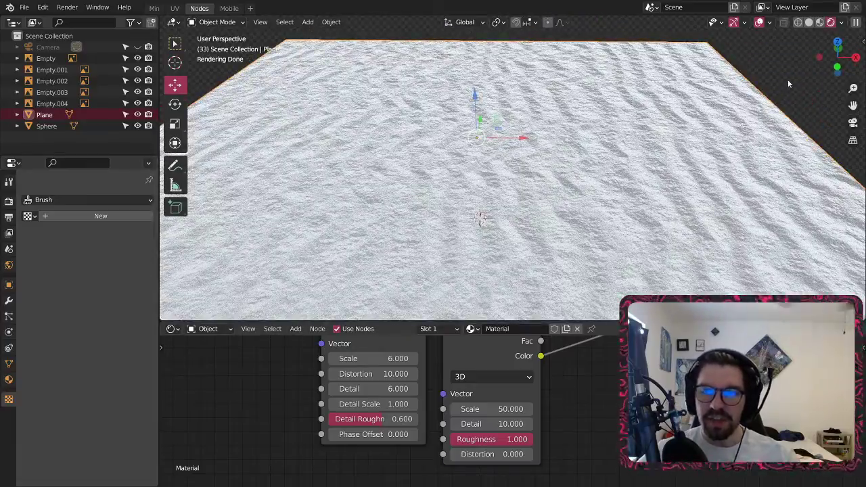
- Add a ColorRamp node in the empty space between the Add mix node and the Principled BSDF
middle_click_drag(682, 117, 562, 154)
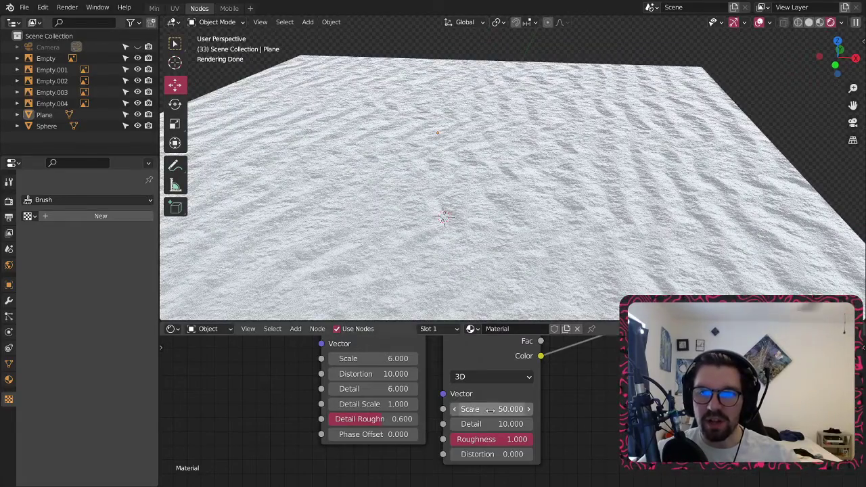
scroll(472, 380, "down", 5)
middle_click_drag(472, 376, 534, 392)
left_click_drag(541, 390, 270, 486)
left_click_drag(487, 406, 407, 382)
left_click(478, 372)
middle_click_drag(478, 373, 436, 439)
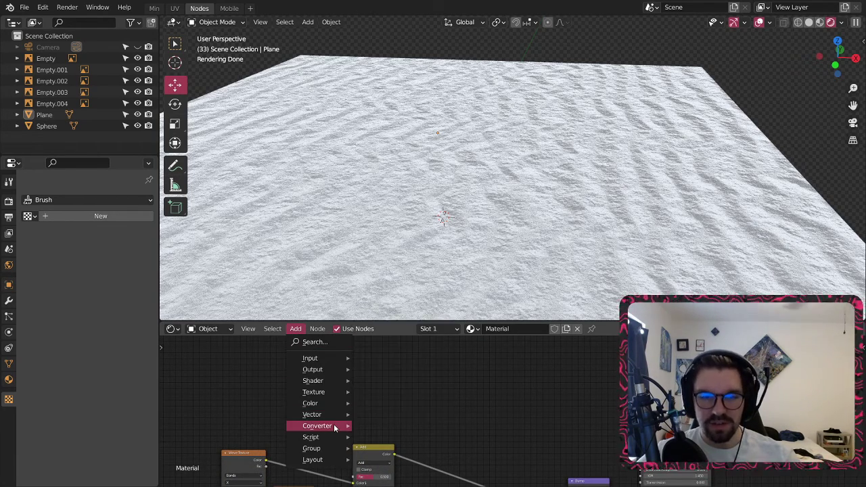
mouse_move(335, 426)
left_click(387, 292)
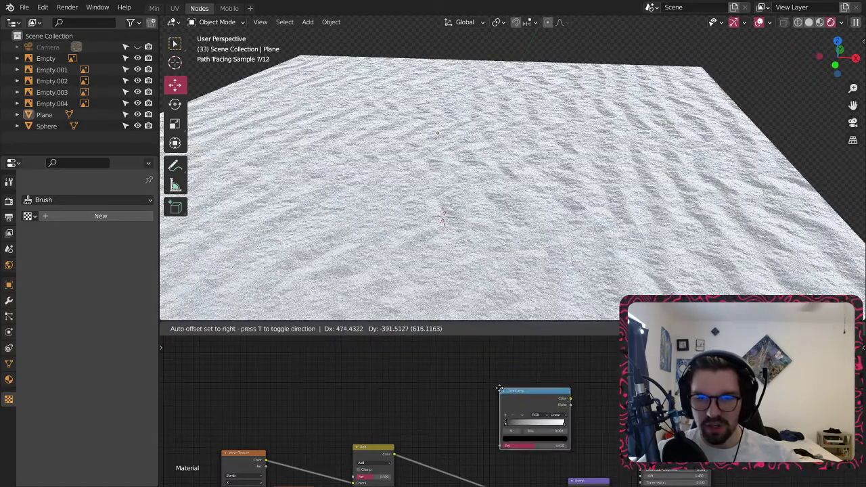
left_click(396, 447)
left_click_drag(495, 444, 537, 432)
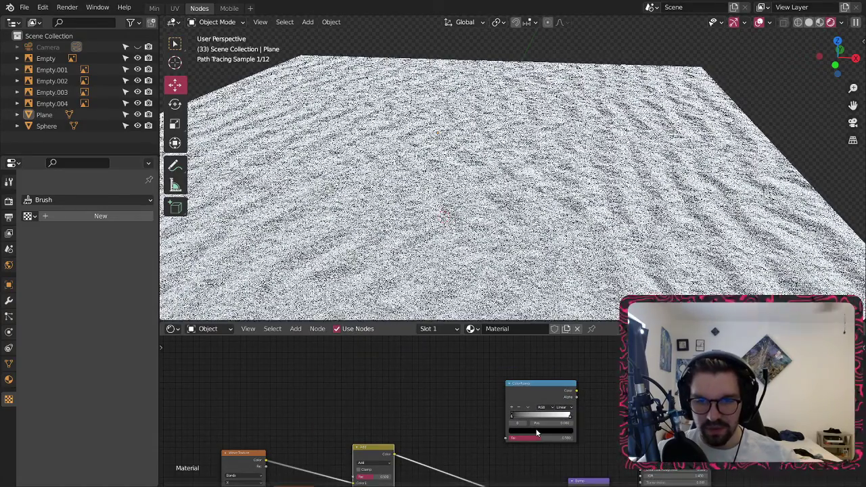
- Connect the Add mix node's Color to the ColorRamp's Fac, and the ColorRamp's Color to the shader's Base Color
left_click_drag(394, 454, 456, 454)
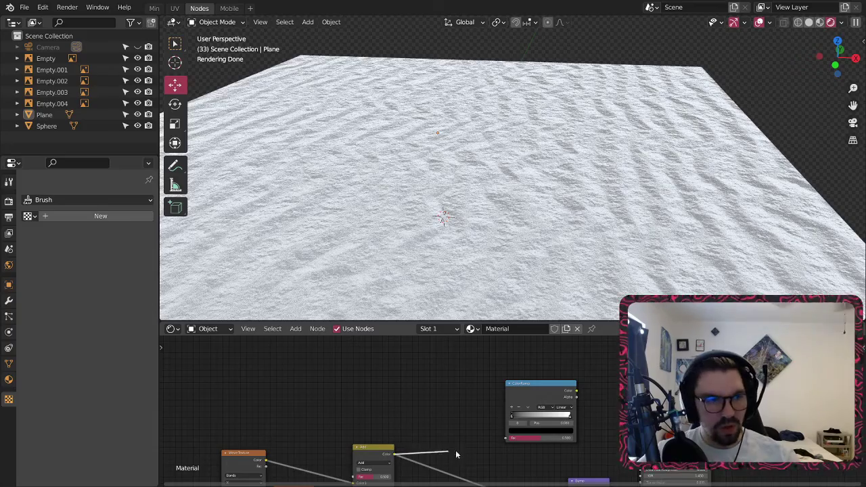
left_click_drag(507, 437, 508, 438)
left_click_drag(576, 390, 640, 386)
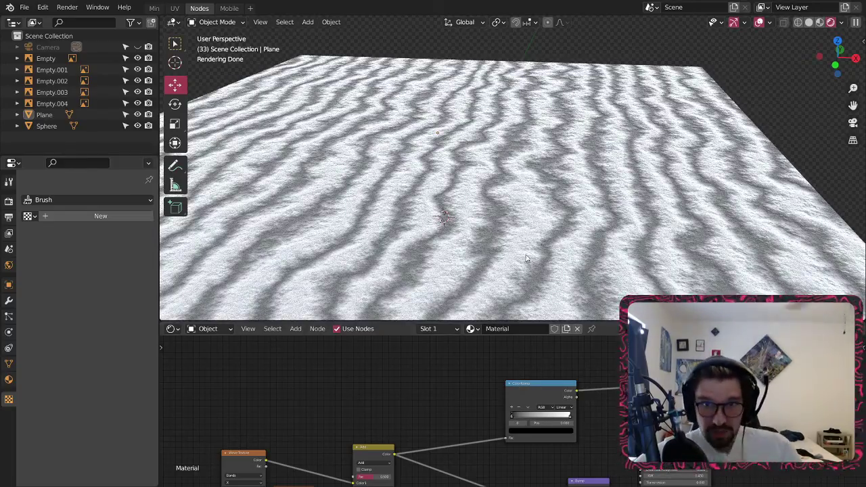
- Tighten the ColorRamp by moving the black stop to 0.304 and the white stop inward, and inspect the contrast on the plane
scroll(524, 247, "up", 4)
middle_click_drag(616, 420, 608, 417)
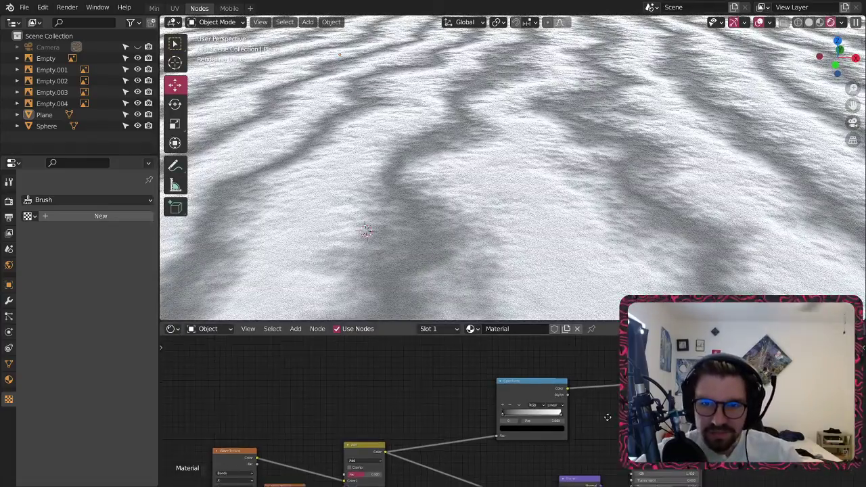
scroll(608, 417, "up", 4)
left_click_drag(432, 410, 465, 406)
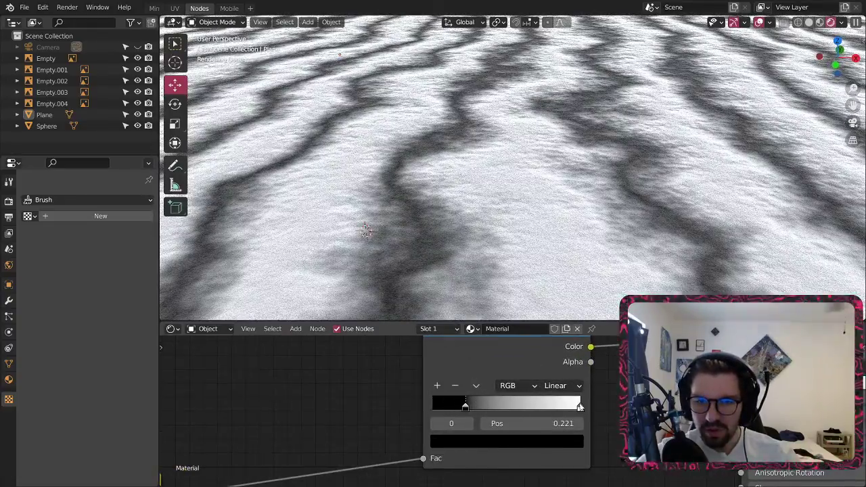
left_click_drag(580, 406, 540, 406)
mouse_move(466, 406)
left_mouse_down()
mouse_move(507, 405)
mouse_move(478, 406)
left_mouse_up()
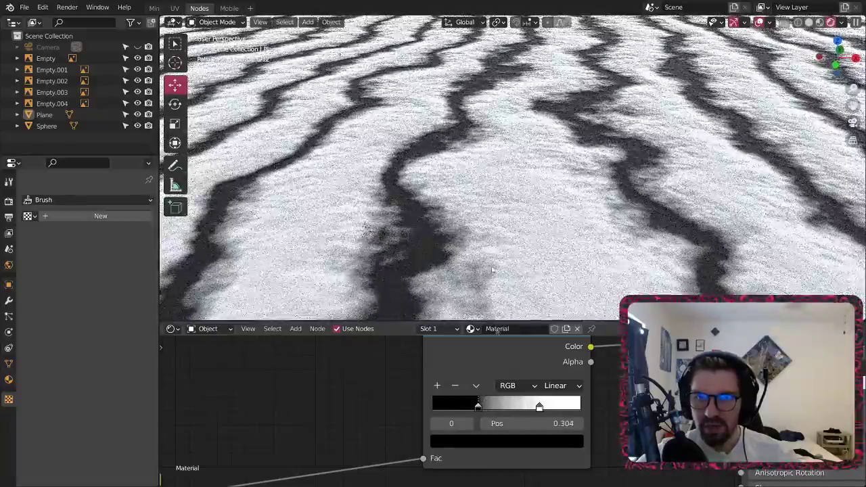
scroll(493, 271, "down", 9)
scroll(517, 185, "up", 8)
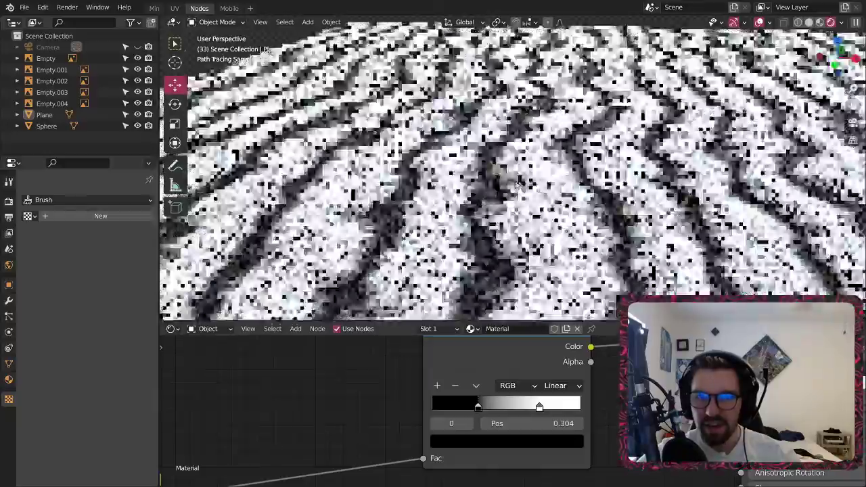
mouse_move(517, 185)
middle_mouse_down()
mouse_move(518, 152)
mouse_move(521, 203)
mouse_move(523, 184)
middle_mouse_up()
scroll(528, 183, "up", 6)
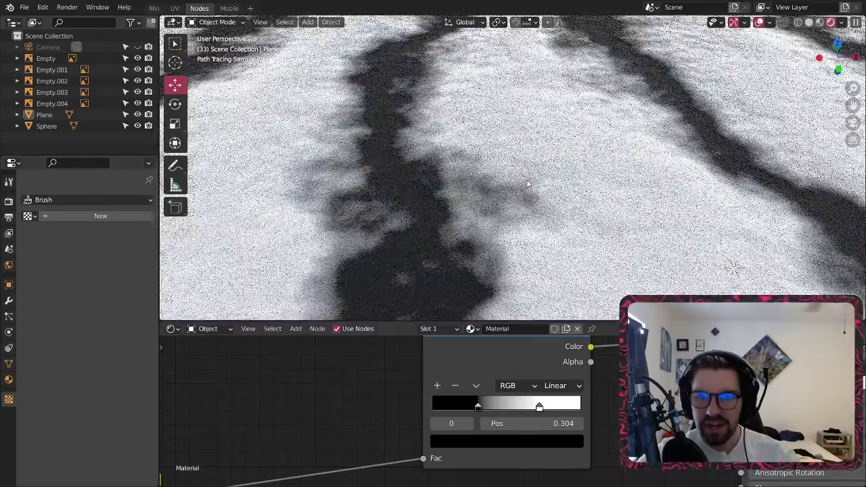
scroll(383, 392, "down", 5)
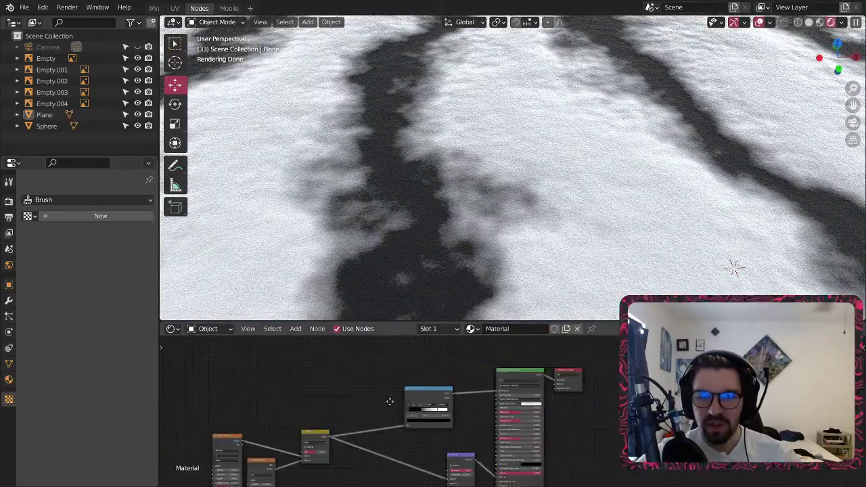
- Delete the ColorRamp node and move the Add mix node close to the Bump node to free space after the textures
middle_click_drag(389, 402, 507, 385)
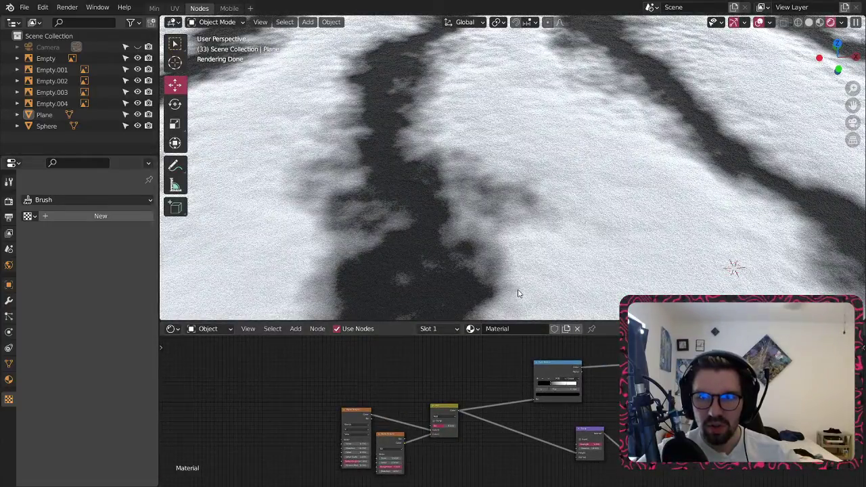
middle_click_drag(558, 367, 574, 412)
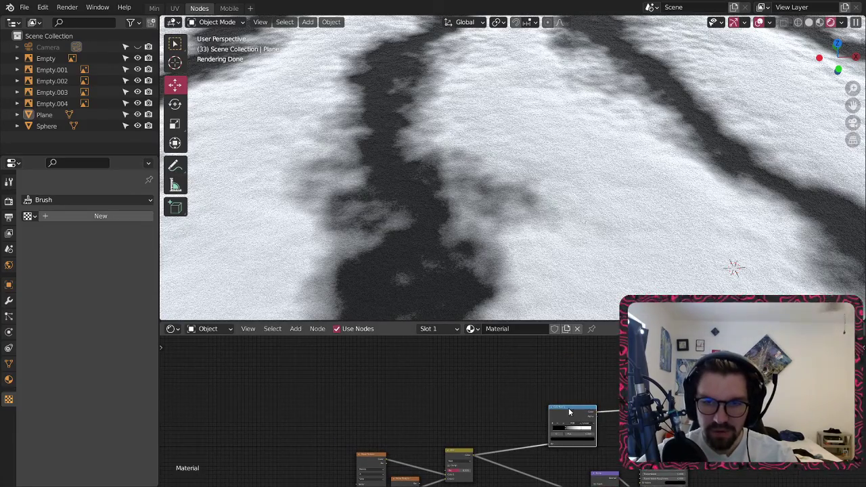
key("x")
middle_click_drag(371, 409, 388, 347)
left_click_drag(480, 391, 578, 423)
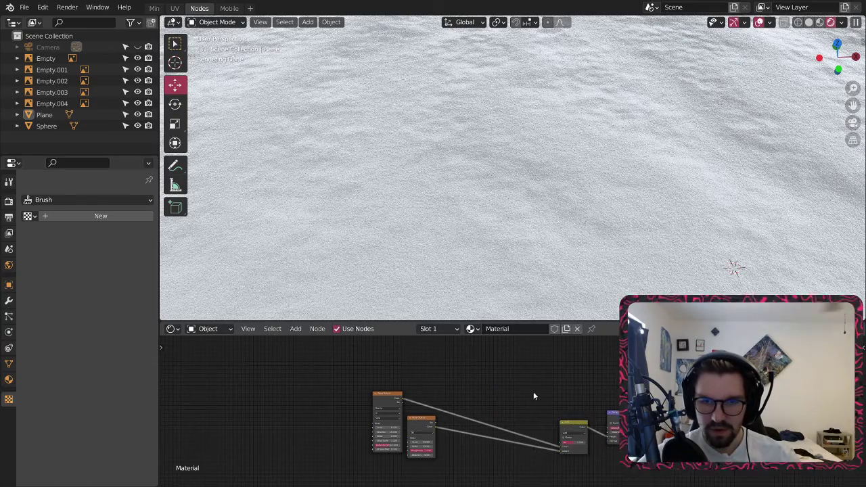
- Add two new ColorRamp nodes above the Wave and Noise Texture nodes
left_click(295, 330)
mouse_move(346, 426)
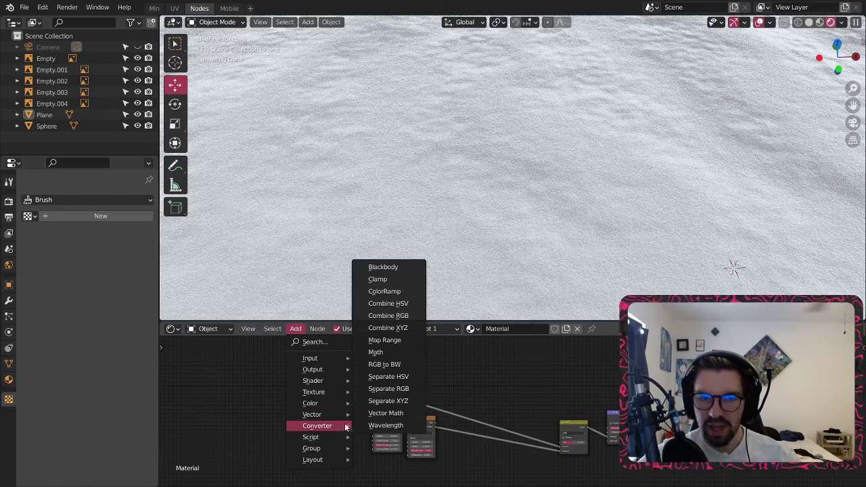
left_click(411, 294)
left_click(413, 298)
left_click(296, 330)
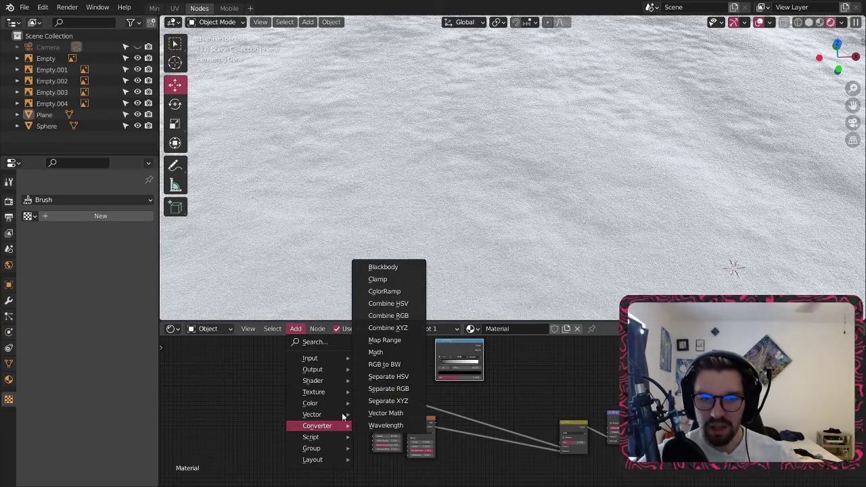
left_click(393, 292)
left_click(287, 356)
- Stack the two ColorRamp nodes one above the other between the texture nodes and the Add mix node
middle_click_drag(338, 365, 302, 445)
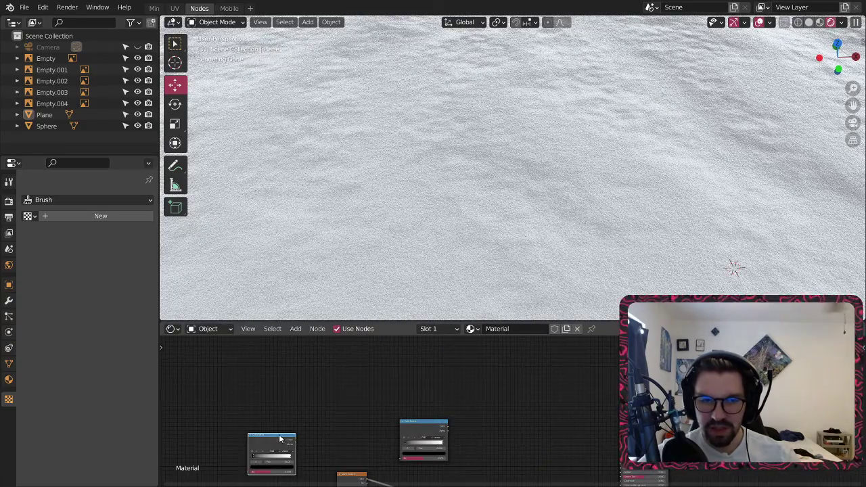
left_click_drag(280, 436, 431, 378)
scroll(465, 447, "down", 4)
middle_click_drag(437, 441, 404, 375)
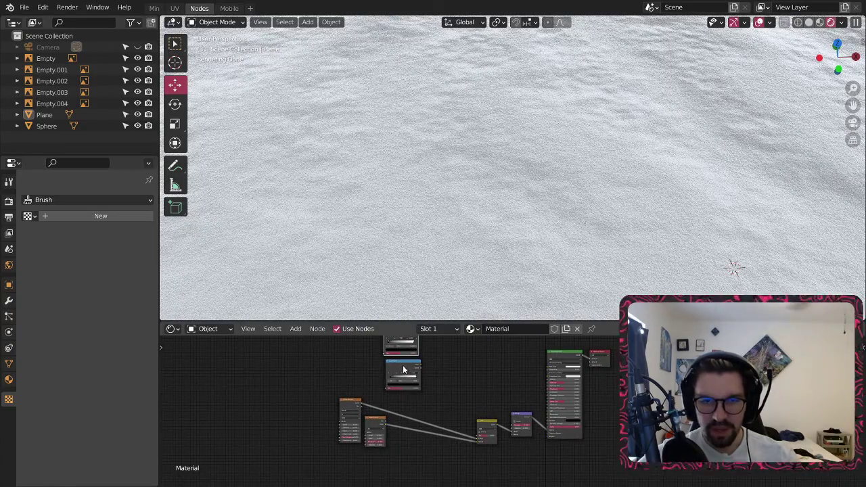
left_click_drag(402, 364, 443, 380)
middle_click_drag(410, 373, 405, 417)
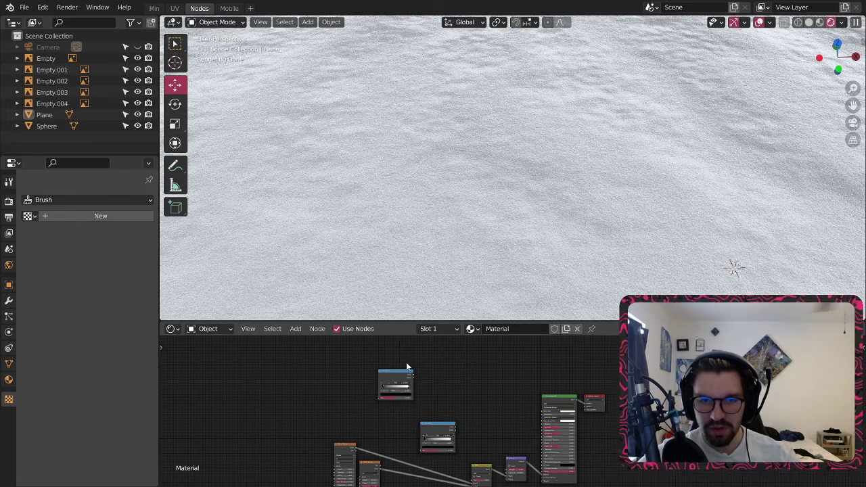
left_click_drag(387, 373, 429, 391)
middle_click_drag(408, 433, 420, 389)
scroll(420, 389, "up", 4)
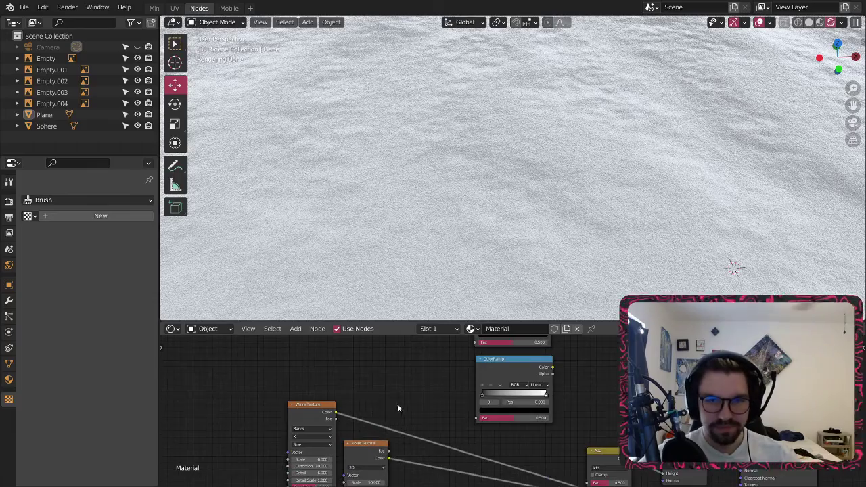
scroll(358, 404, "down", 2)
middle_click_drag(376, 408, 371, 434)
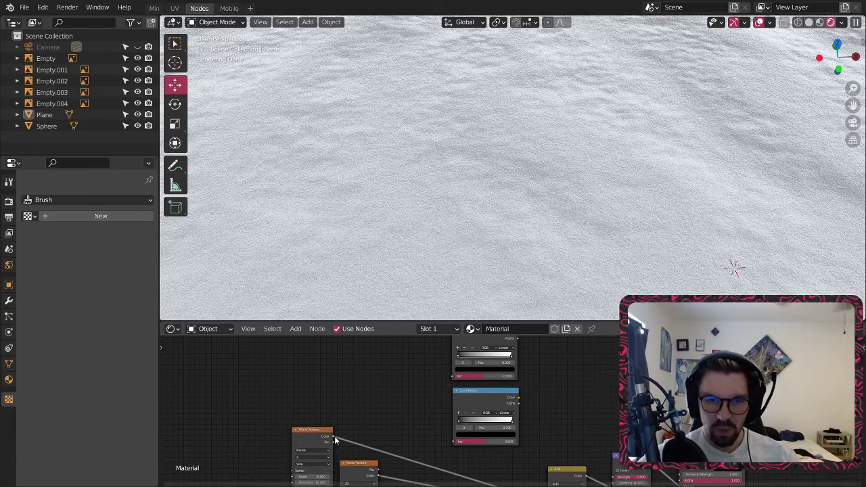
- Connect the Wave Texture's Color to the upper ColorRamp's Fac and the Noise Texture's Color to the lower ColorRamp's Fac
left_click_drag(332, 433, 335, 438)
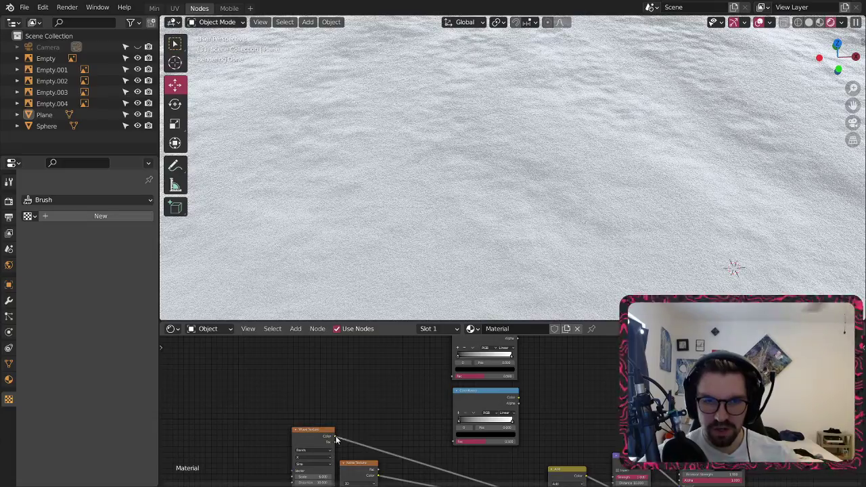
left_click_drag(453, 377, 452, 376)
middle_click_drag(396, 459, 402, 400)
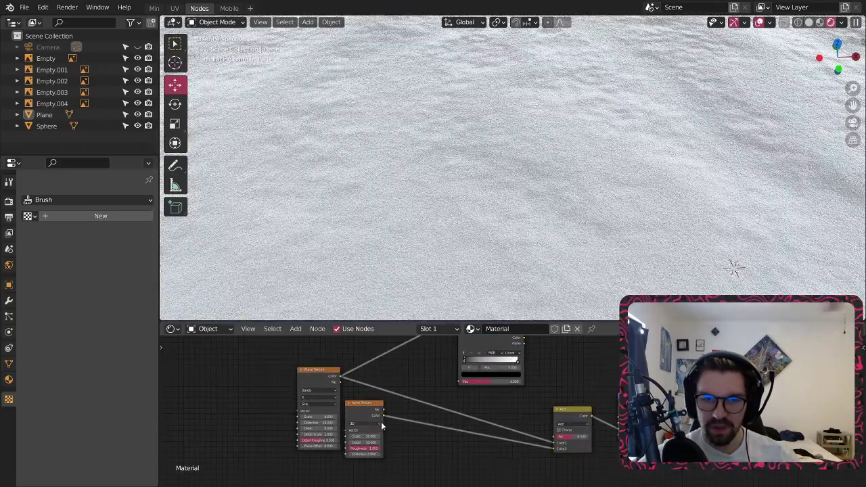
left_click_drag(383, 415, 461, 382)
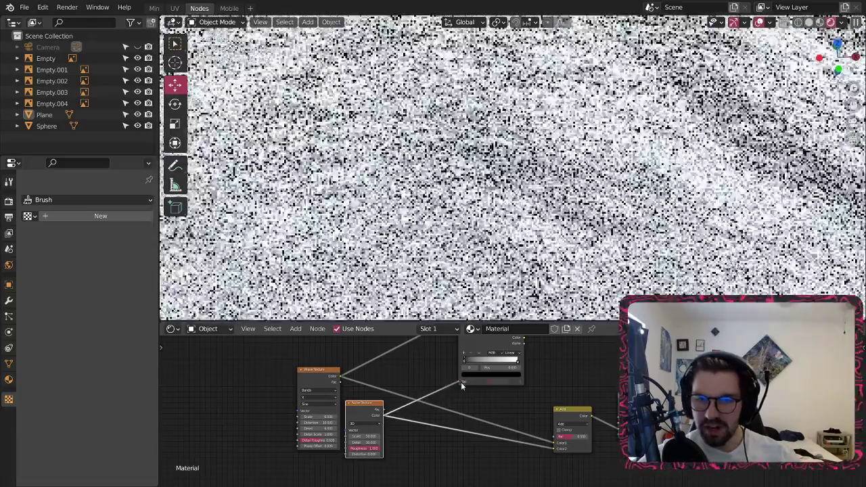
- Connect the upper ColorRamp's Color to the Principled BSDF's Base Color and check the wave pattern on the plane
middle_click_drag(507, 354, 465, 379)
scroll(445, 378, "up", 2, "shift")
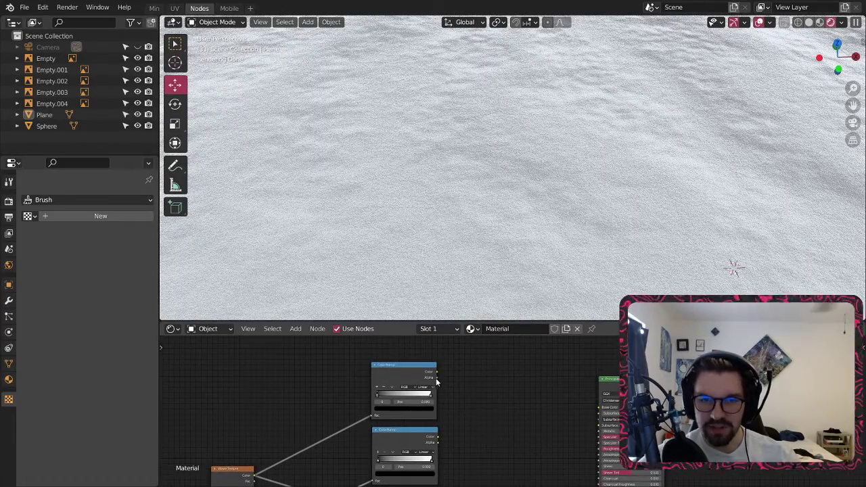
left_click_drag(437, 371, 613, 409)
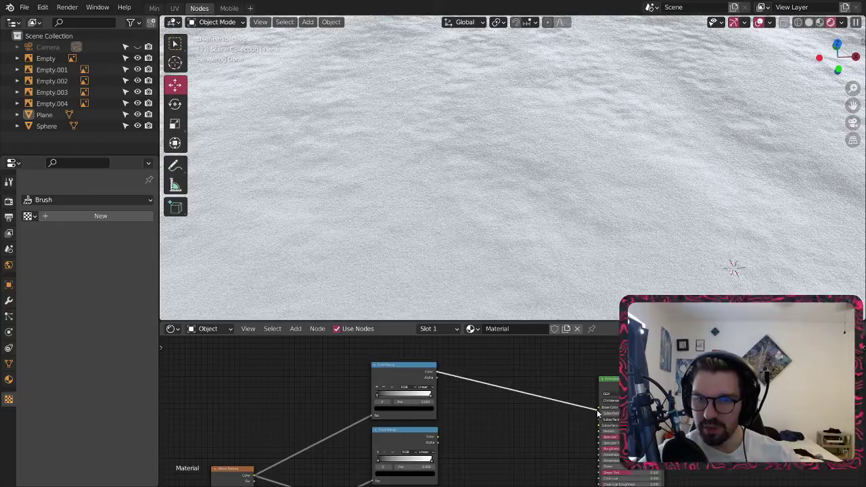
scroll(485, 180, "down", 7)
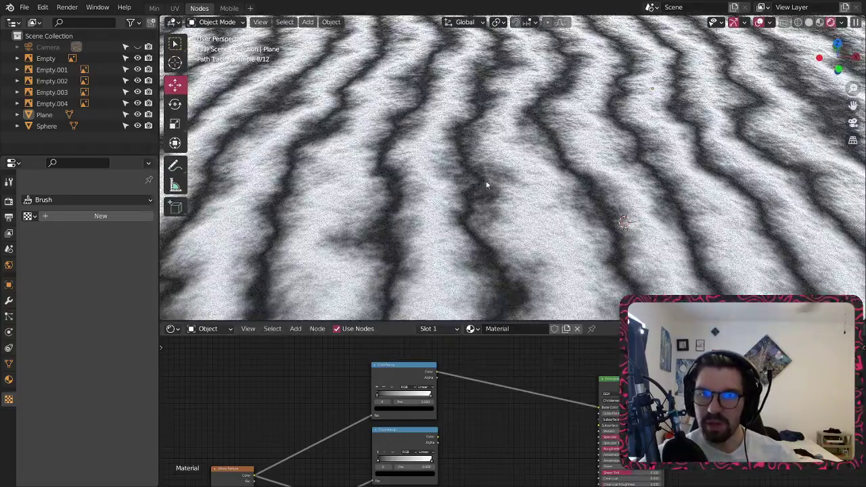
scroll(472, 211, "up", 7)
- Move the upper ColorRamp's black stop to 0.087 and white stop to 0.699, and check the pattern across the plane
scroll(376, 396, "up", 3)
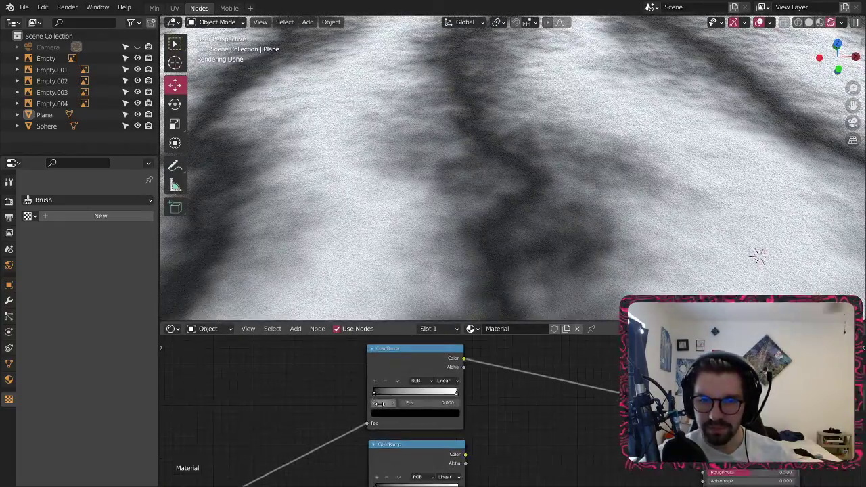
key("g")
left_click(366, 393)
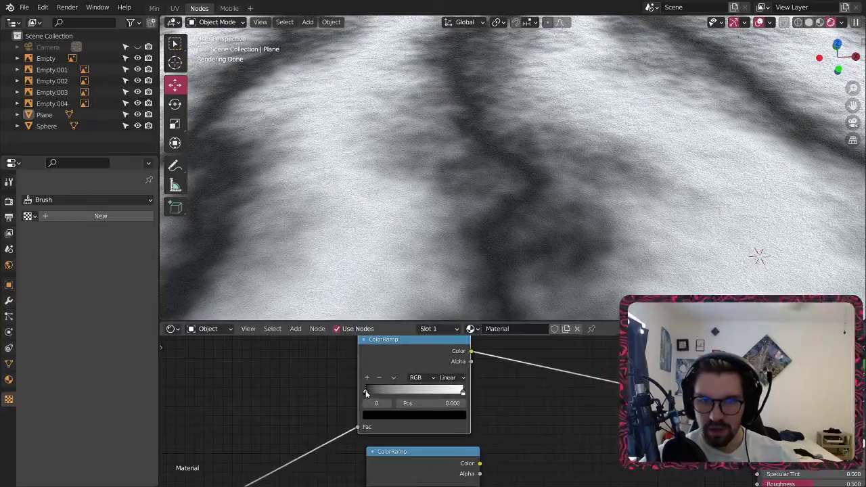
left_click_drag(368, 394, 377, 393)
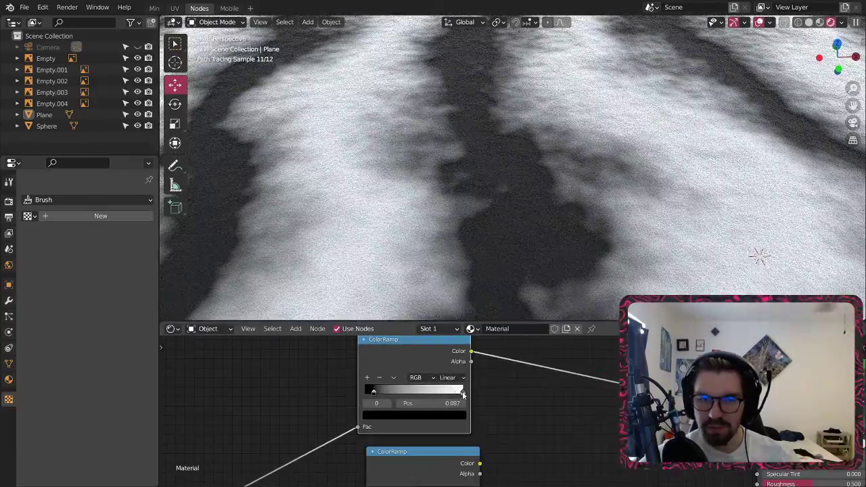
left_click_drag(463, 393, 433, 393)
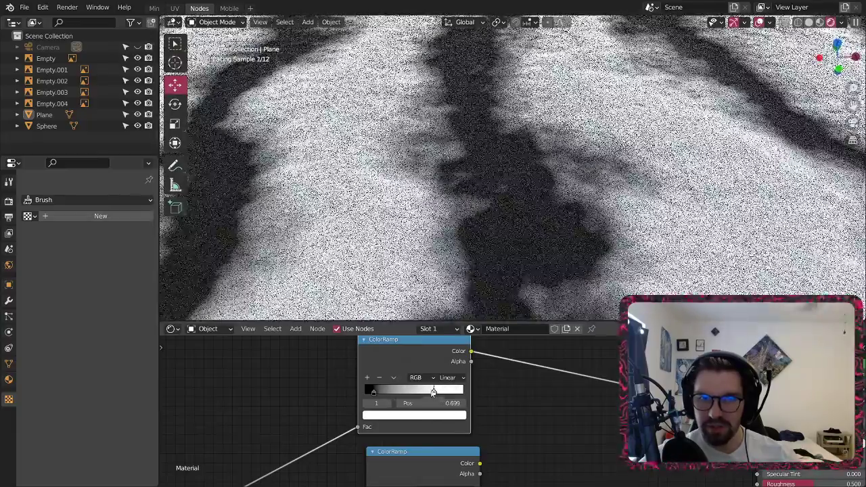
scroll(635, 149, "down", 6)
middle_click_drag(635, 149, 623, 136)
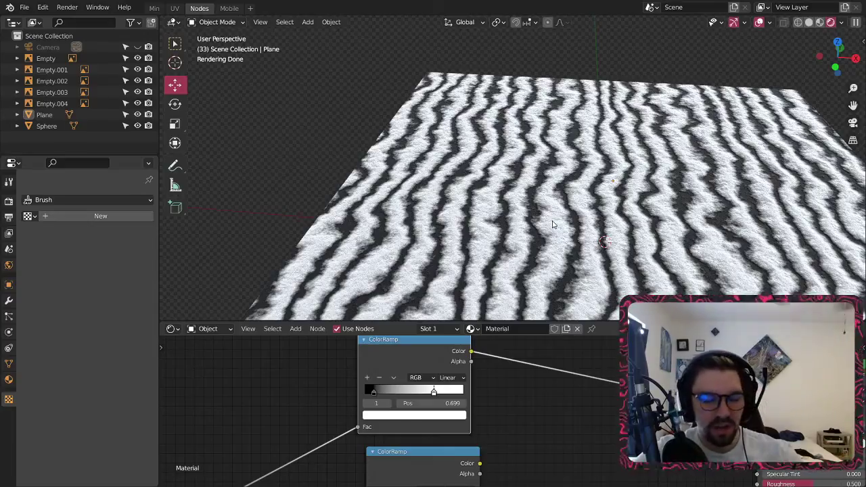
scroll(601, 250, "up", 7)
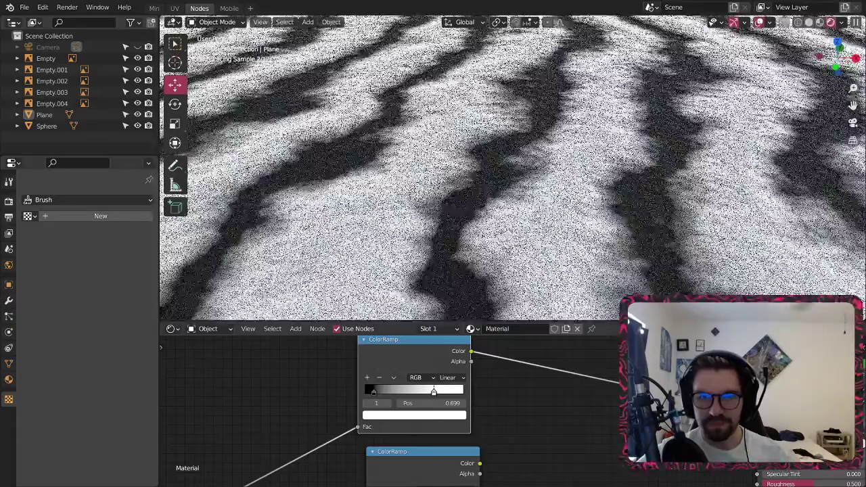
mouse_move(546, 216)
middle_mouse_down()
mouse_move(537, 170)
mouse_move(562, 216)
middle_mouse_up()
scroll(350, 141, "down", 5)
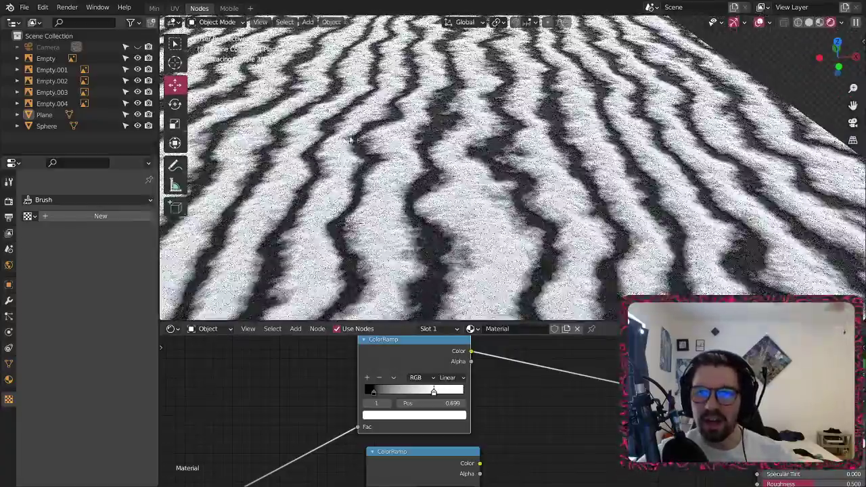
- Examine the contrast and edges of the wave bands on the plane, both up close and across the surface
middle_click_drag(349, 140, 365, 181)
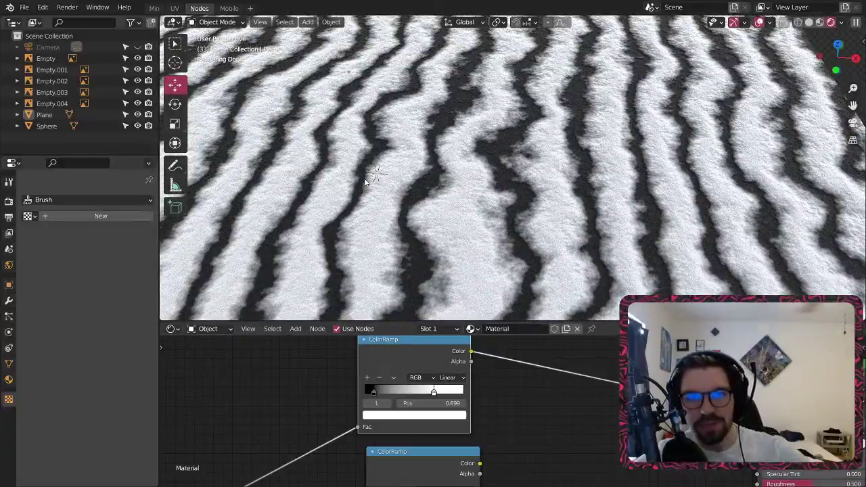
scroll(530, 284, "up", 6)
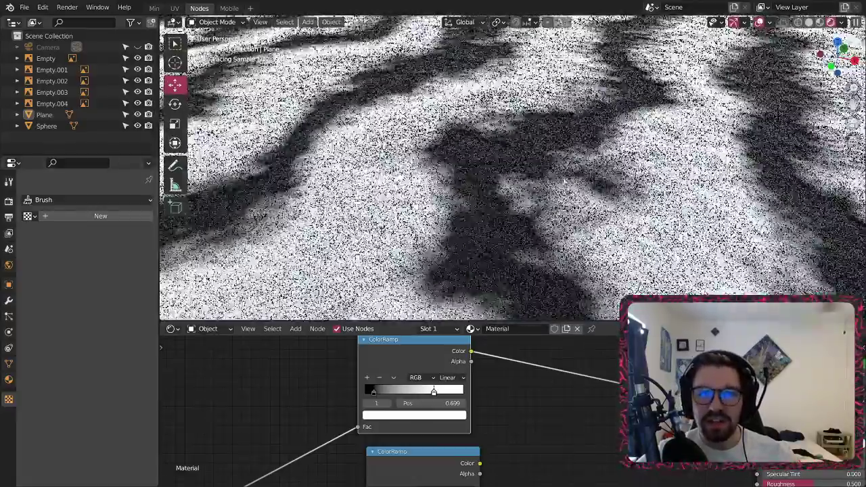
middle_click_drag(564, 181, 670, 152, "shift")
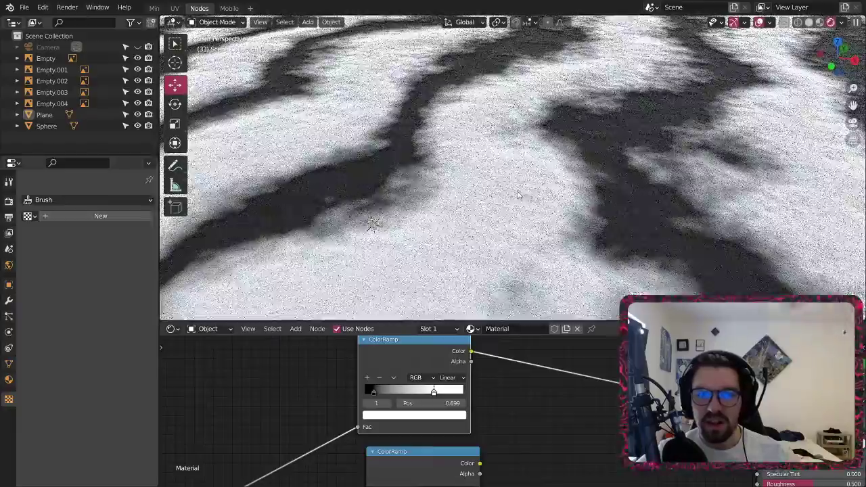
middle_click_drag(494, 218, 458, 230)
scroll(494, 103, "up", 5)
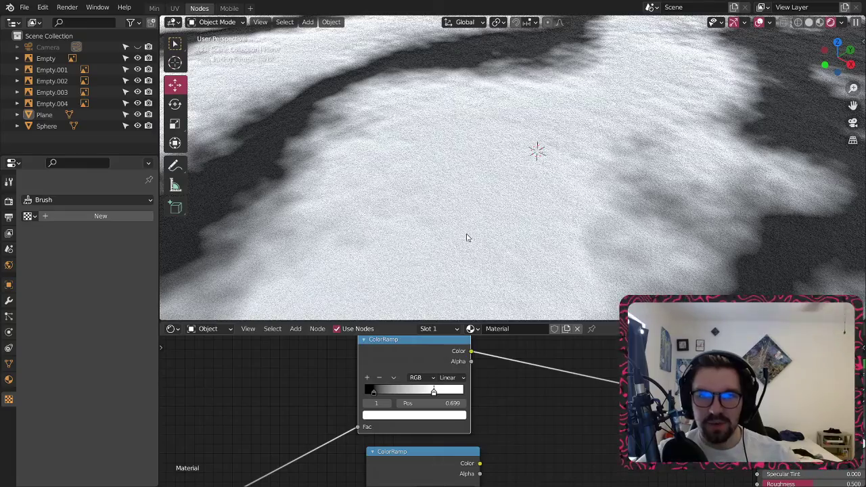
middle_click_drag(477, 192, 518, 190)
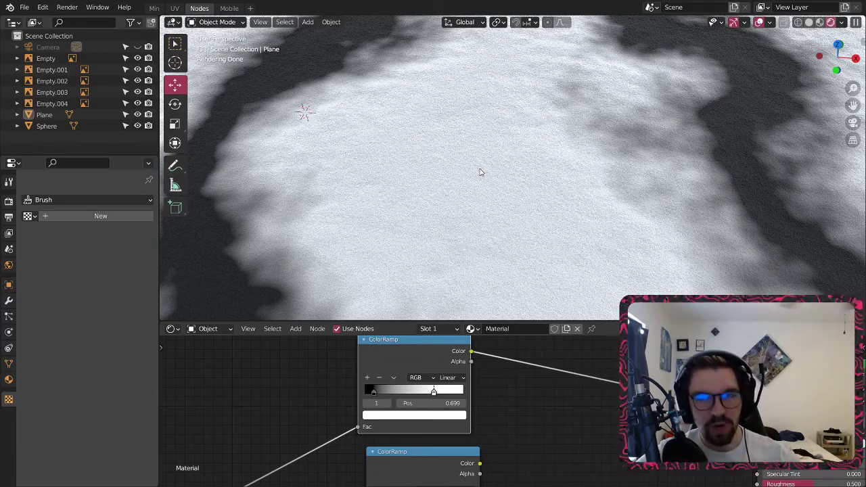
middle_click_drag(420, 159, 370, 154)
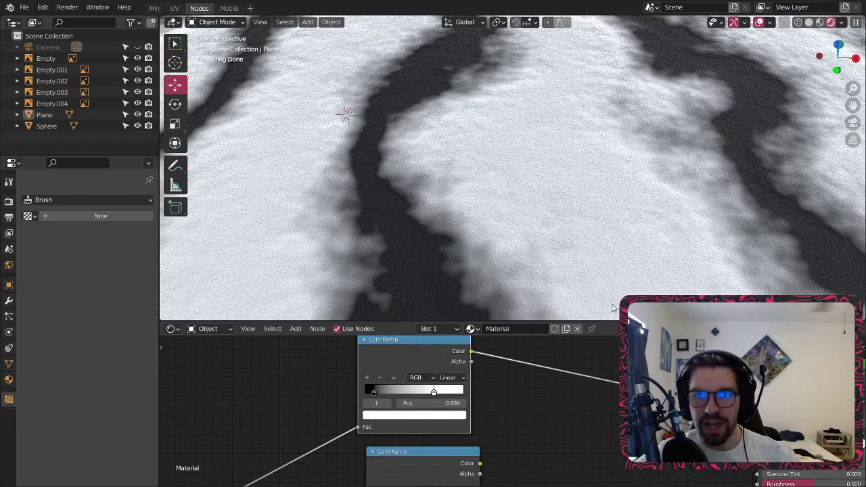
scroll(528, 189, "down", 4)
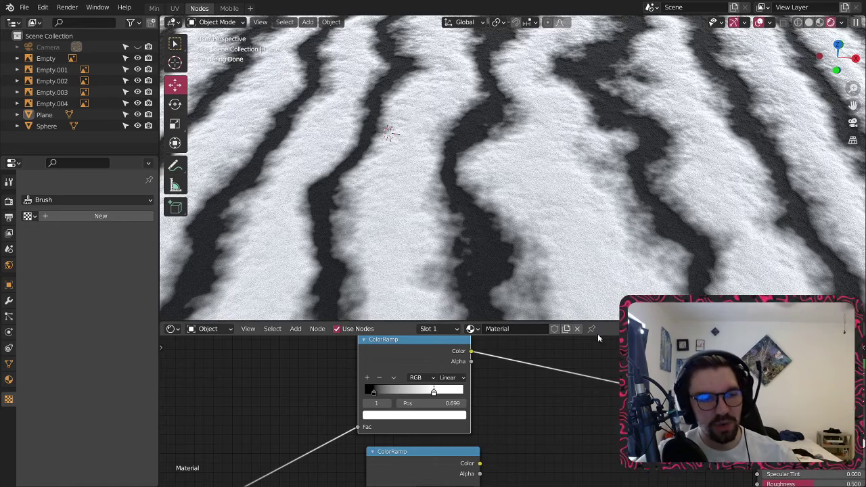
middle_click_drag(484, 400, 512, 407)
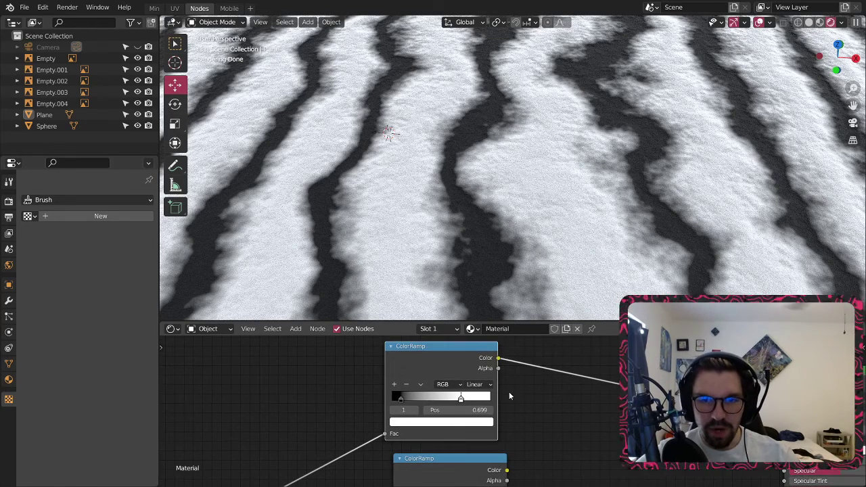
middle_click_drag(501, 374, 473, 385)
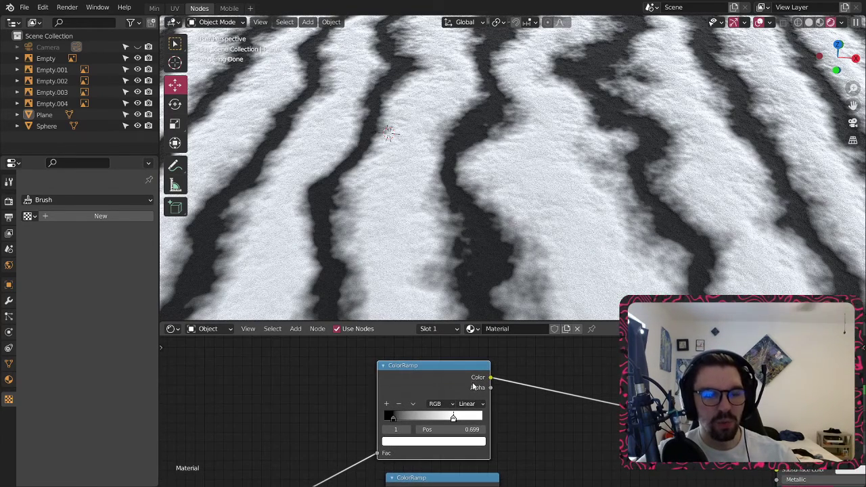
left_click_drag(438, 377, 447, 377)
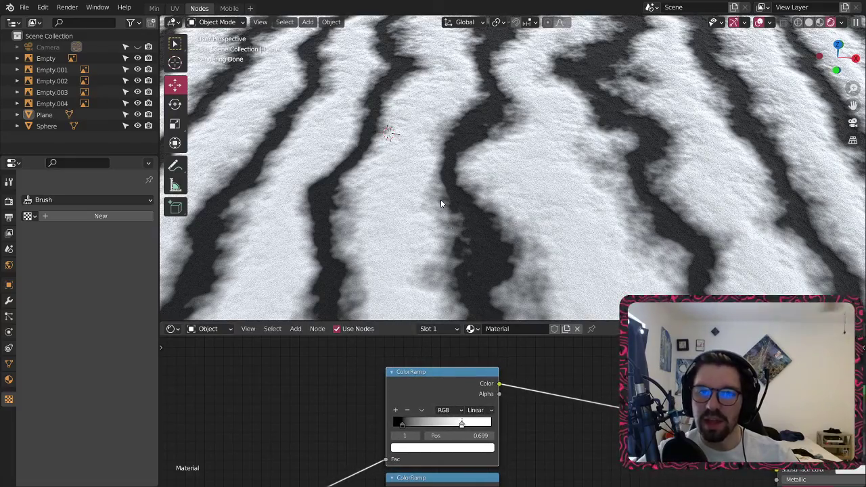
middle_click_drag(367, 207, 367, 143)
middle_click_drag(522, 193, 502, 199)
right_click_drag(547, 305, 530, 275, "shift")
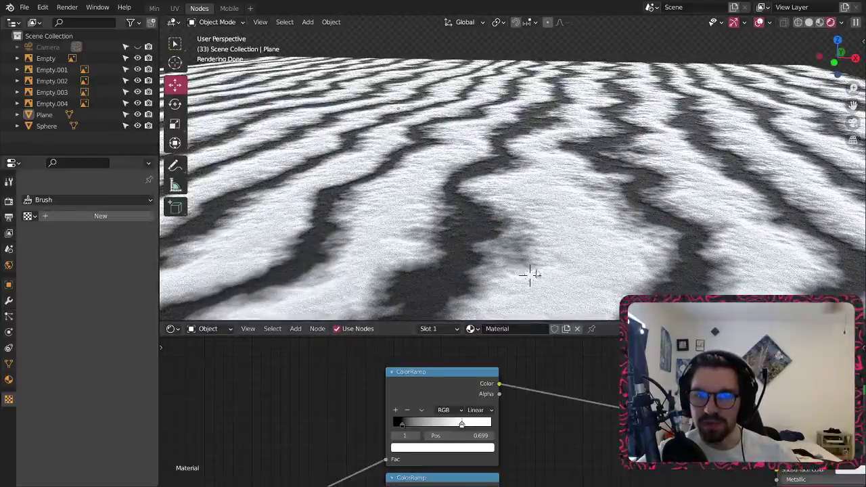
scroll(550, 161, "up", 5)
scroll(551, 161, "down", 5)
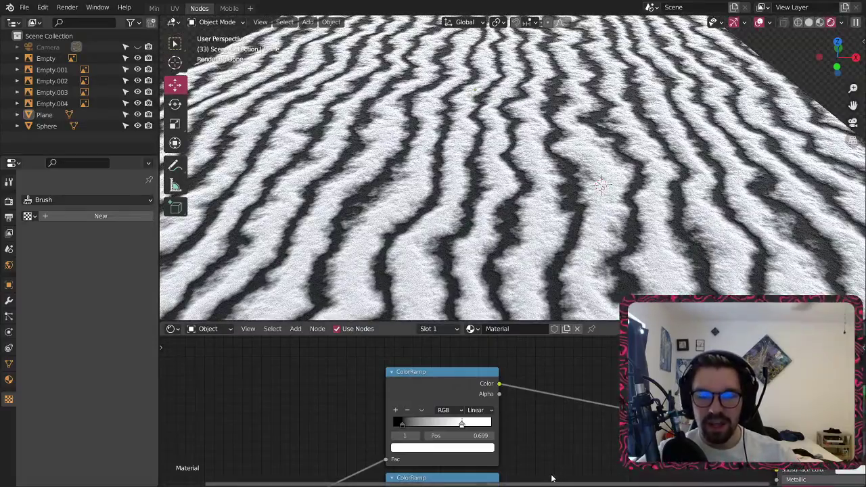
- Connect the lower ColorRamp's Color to the Principled BSDF's Base Color and check the noise pattern on the plane
middle_click_drag(541, 460, 545, 368)
middle_click_drag(482, 392, 420, 346)
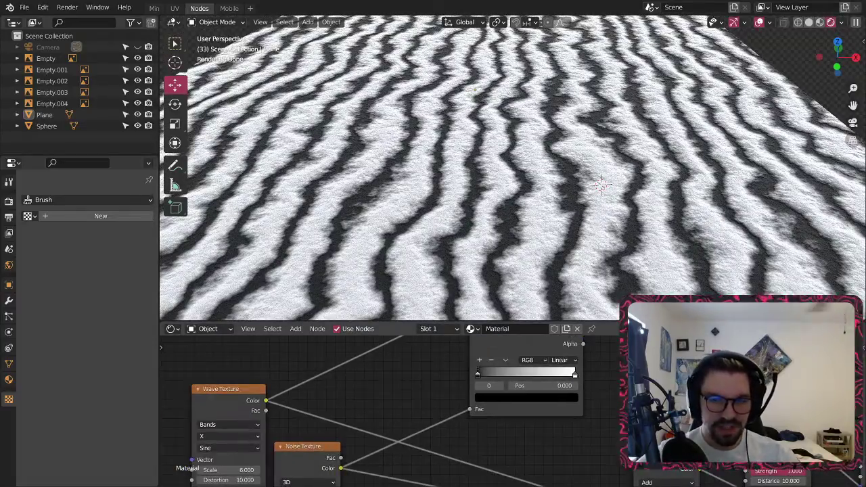
middle_click_drag(653, 335, 470, 407)
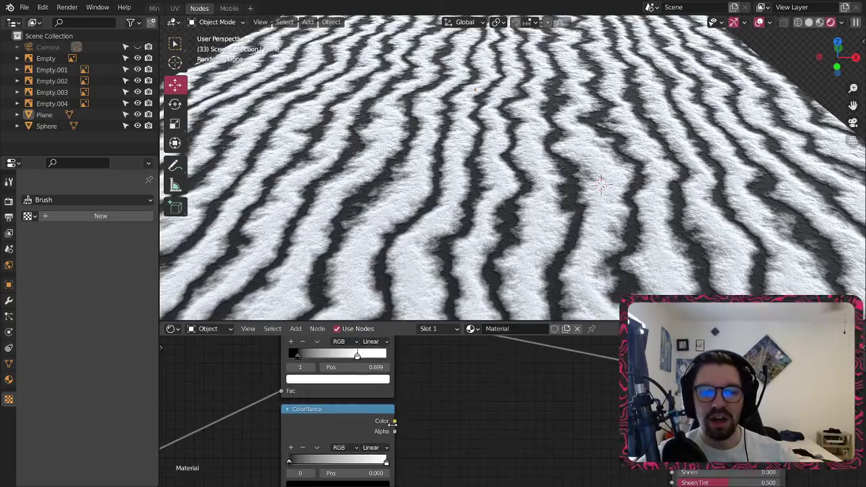
mouse_move(394, 421)
left_mouse_down()
mouse_move(489, 427)
mouse_move(633, 383)
mouse_move(633, 369)
mouse_move(643, 379)
left_mouse_up()
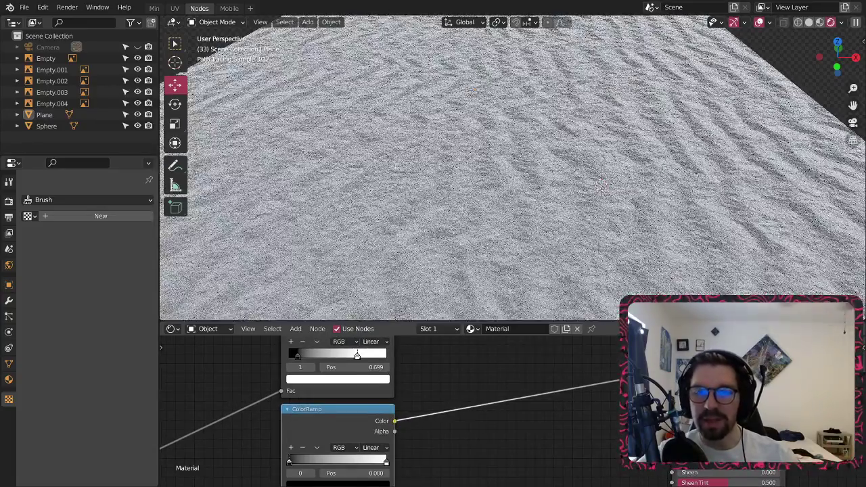
middle_click_drag(506, 222, 551, 213)
scroll(528, 193, "up", 4)
scroll(550, 213, "up", 2)
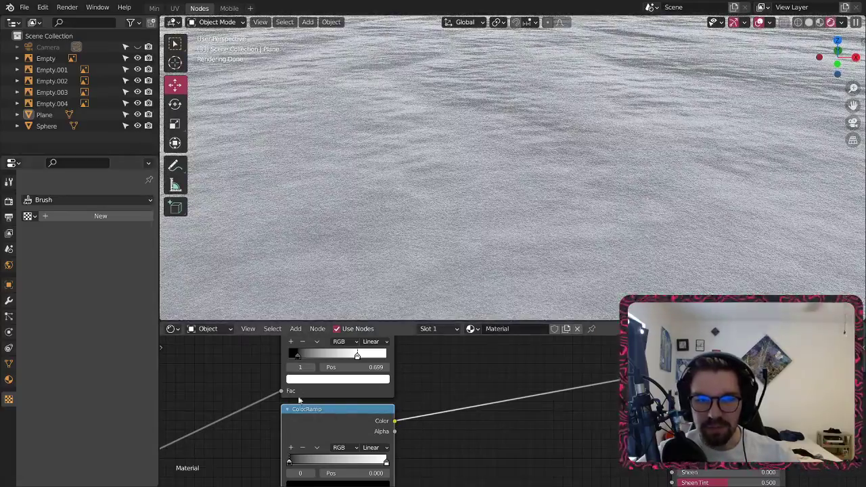
- Move the lower ColorRamp's black stop to just before the middle and its white stop to 0.598, and check the noise contrast
scroll(435, 423, "up", 1)
middle_click_drag(434, 423, 484, 359)
scroll(341, 394, "up", 6)
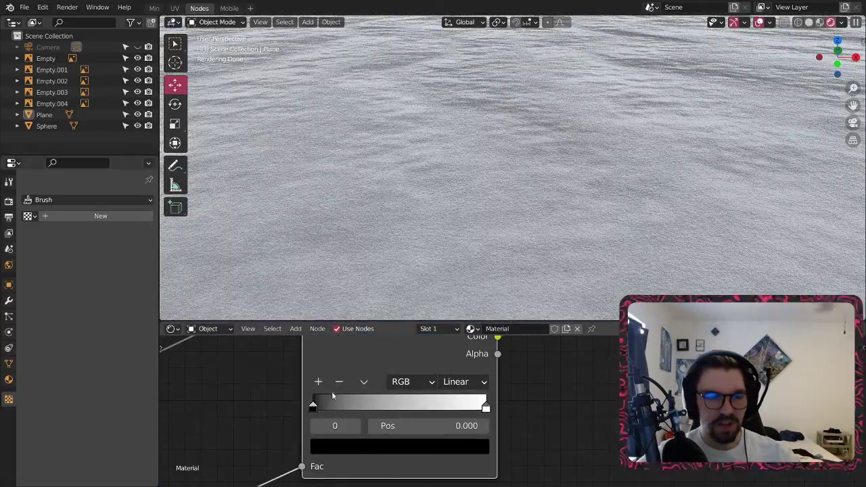
left_click_drag(313, 407, 378, 407)
left_click_drag(485, 406, 418, 406)
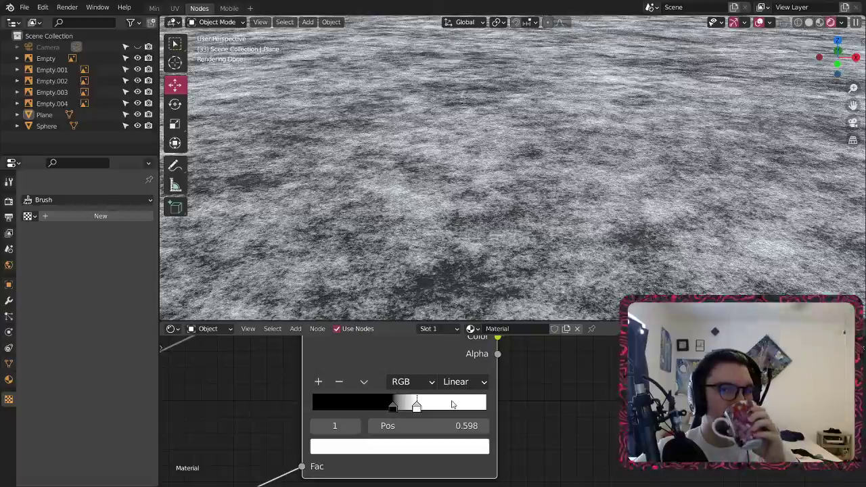
scroll(466, 155, "down", 8)
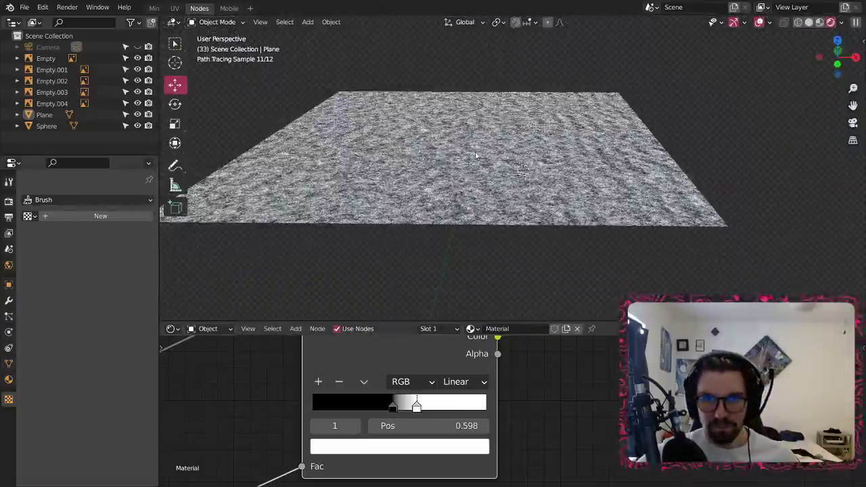
middle_click_drag(467, 138, 466, 155)
scroll(466, 156, "up", 5)
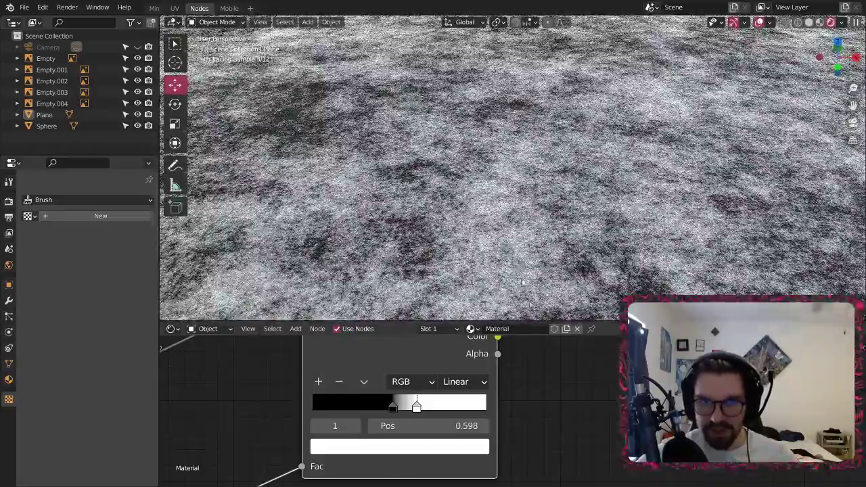
scroll(583, 409, "down", 2)
- Insert a MixRGB node into the link between the lower ColorRamp and the Principled BSDF
middle_click_drag(581, 408, 517, 446)
left_click(296, 329)
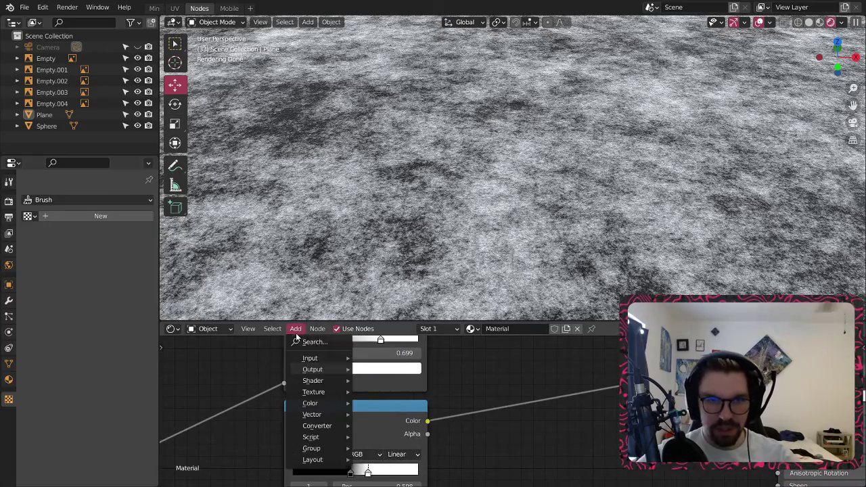
mouse_move(321, 403)
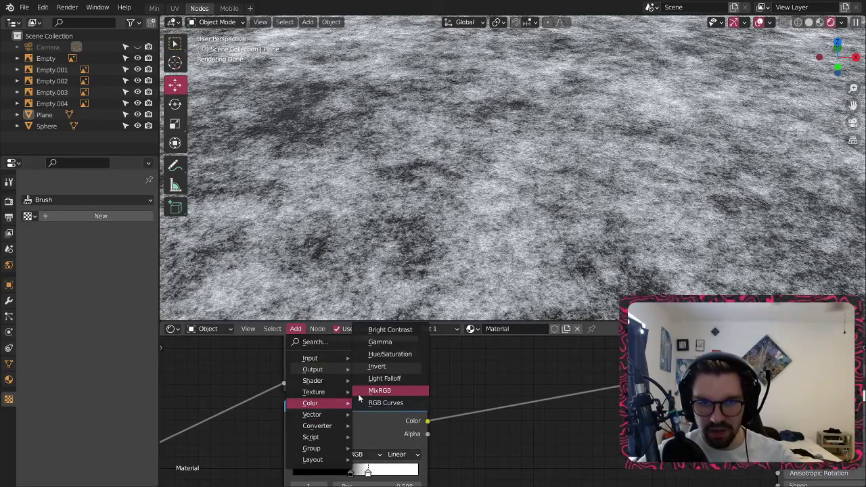
left_click(379, 388)
left_click(556, 339)
middle_click_drag(643, 378, 565, 411)
scroll(564, 411, "down", 3)
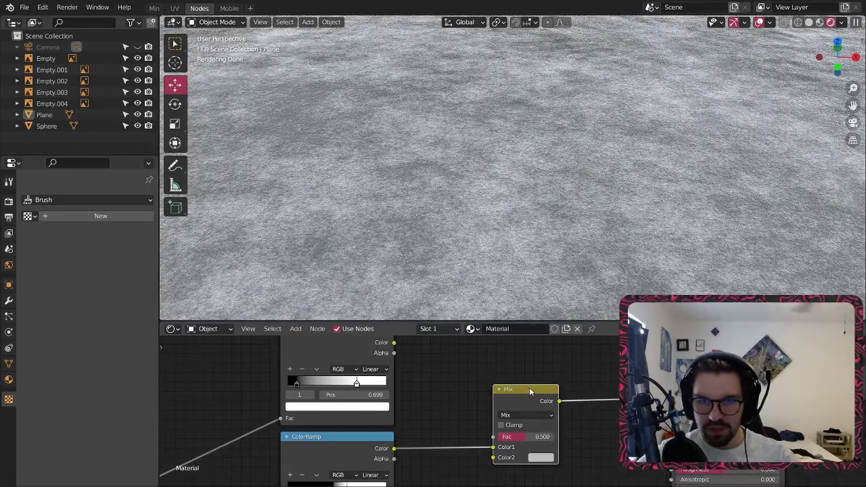
- Feed the lower ColorRamp into the Mix node's Color2 and the upper ColorRamp into Color1, and check the blended pattern
left_click_drag(530, 392, 542, 358)
left_click_drag(502, 416, 505, 423)
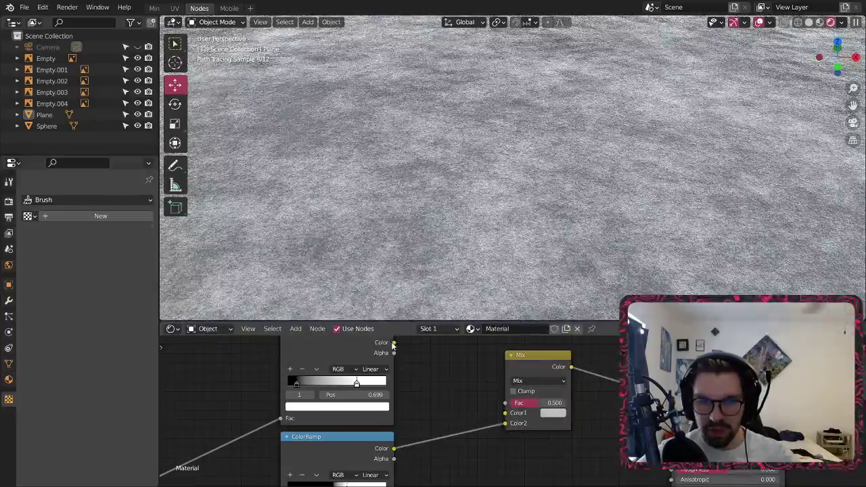
left_click_drag(394, 343, 505, 412)
scroll(512, 168, "down", 10)
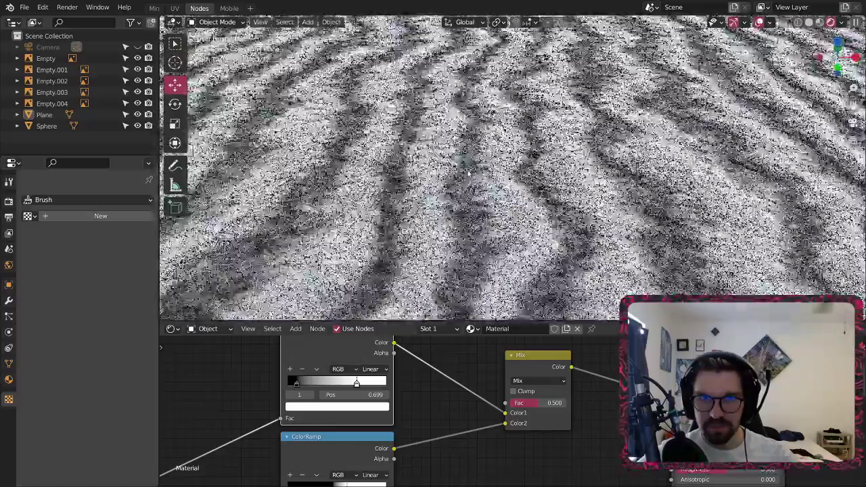
scroll(513, 168, "up", 6)
scroll(449, 186, "up", 4)
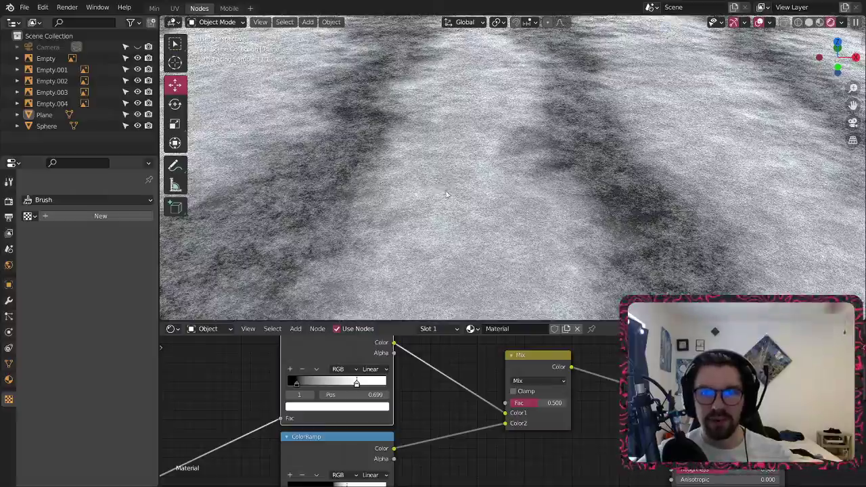
mouse_move(447, 195)
middle_mouse_down()
mouse_move(410, 196)
mouse_move(482, 196)
middle_mouse_up()
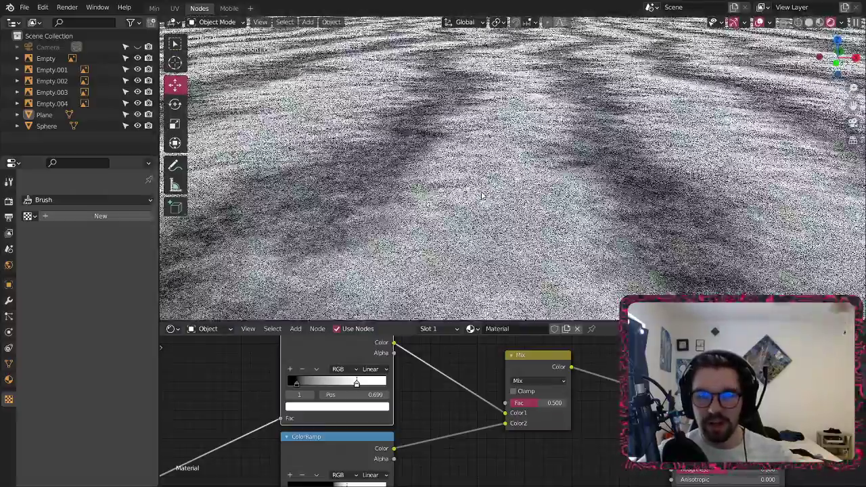
scroll(484, 203, "down", 3)
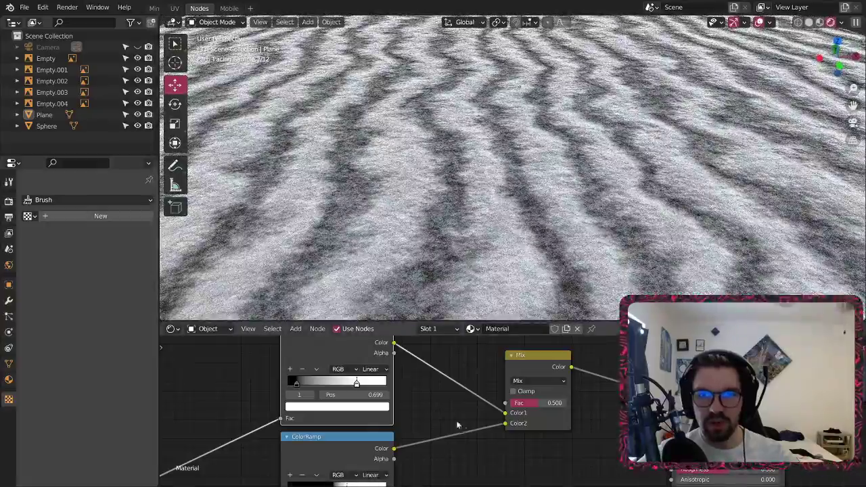
- Change the upper ColorRamp's black stop to a sandy tan with hue 0.107, saturation 0.327 and lightness 0.512
scroll(515, 406, "down", 5)
middle_click_drag(458, 424, 531, 408)
scroll(460, 391, "up", 14)
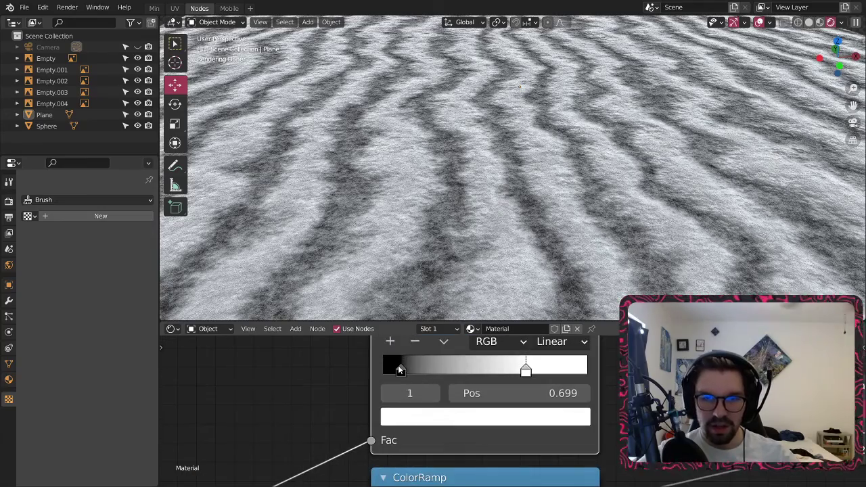
left_click(399, 370)
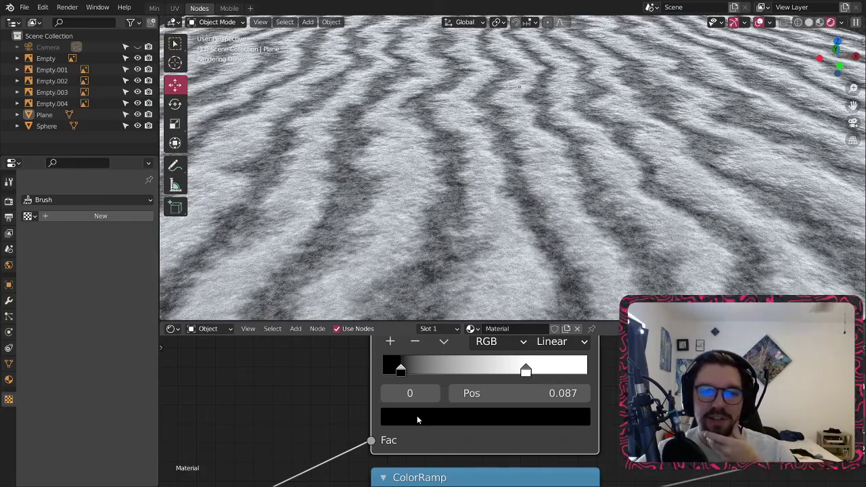
left_click(423, 419)
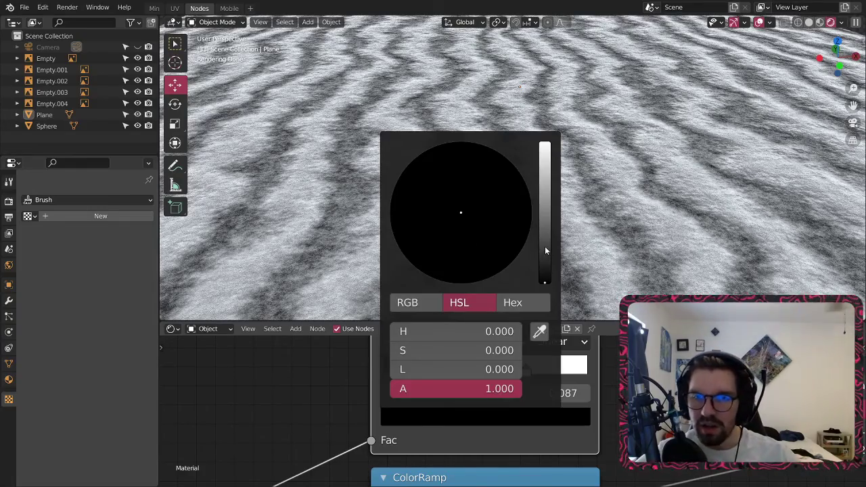
left_click_drag(546, 250, 544, 179)
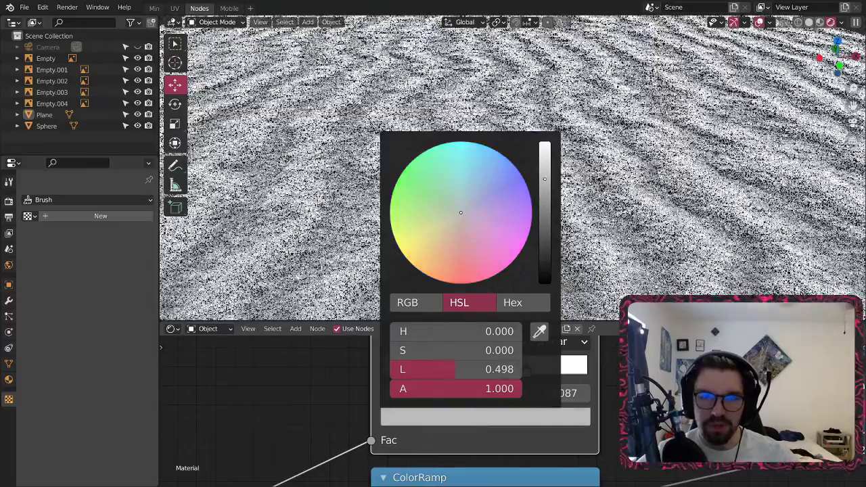
left_click_drag(458, 229, 443, 234)
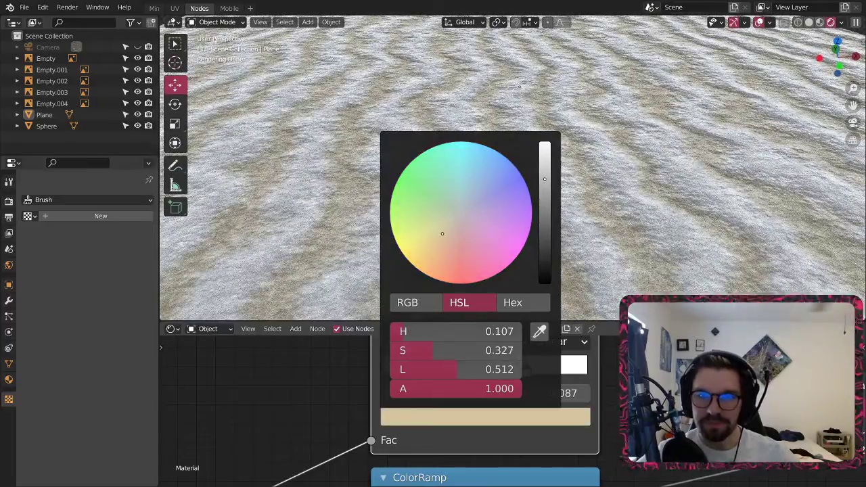
- Recolor the upper ColorRamp's white stop to a pale sand with hue 0.127, saturation 0.348 and lightness 0.608, and check the plane
left_click(526, 371)
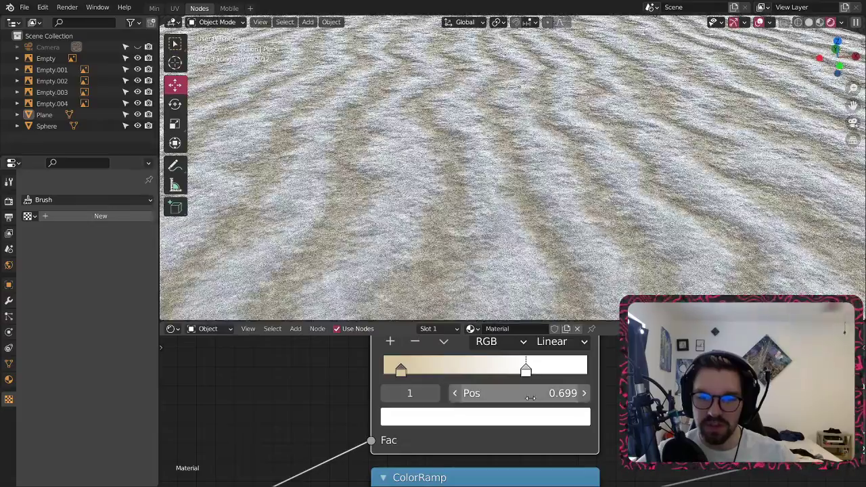
left_click(524, 414)
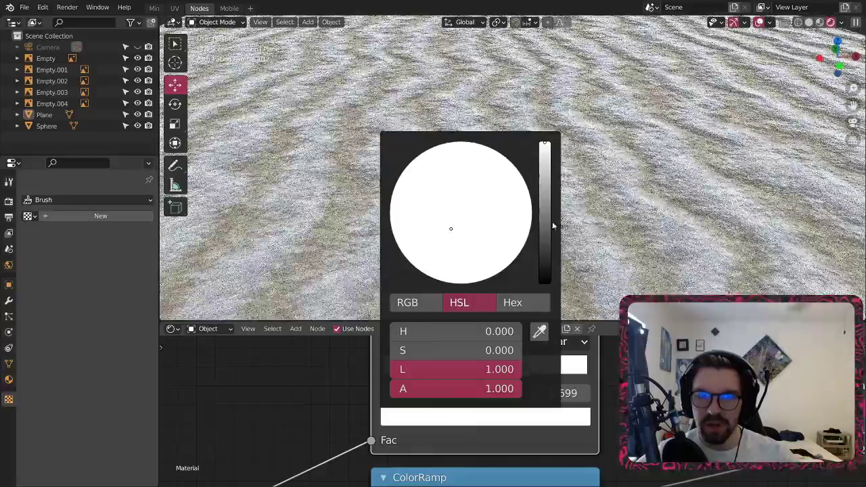
left_click(545, 172)
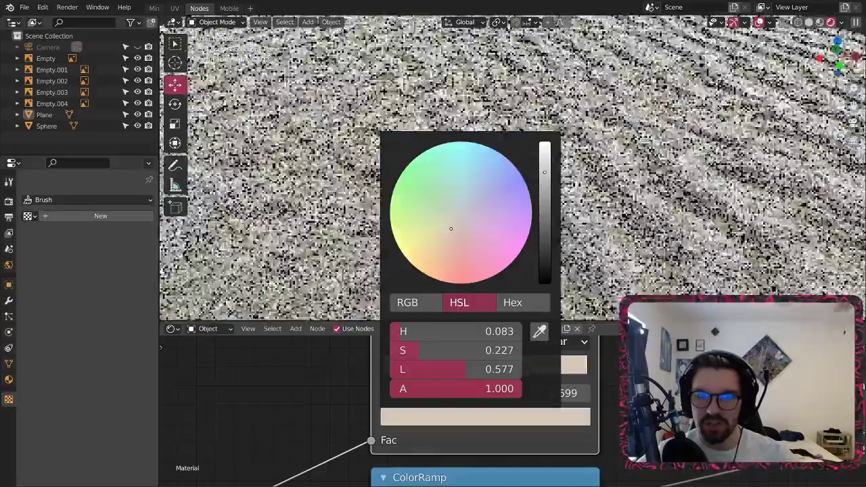
left_click_drag(455, 230, 454, 228)
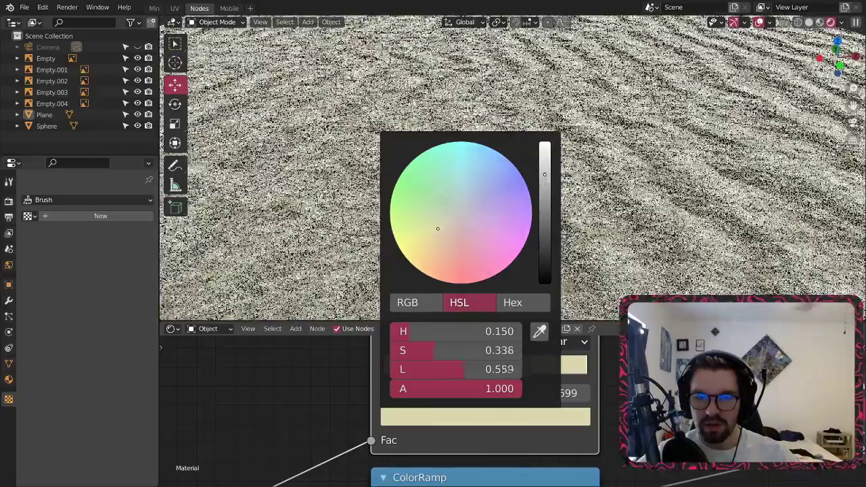
left_click_drag(544, 175, 544, 170)
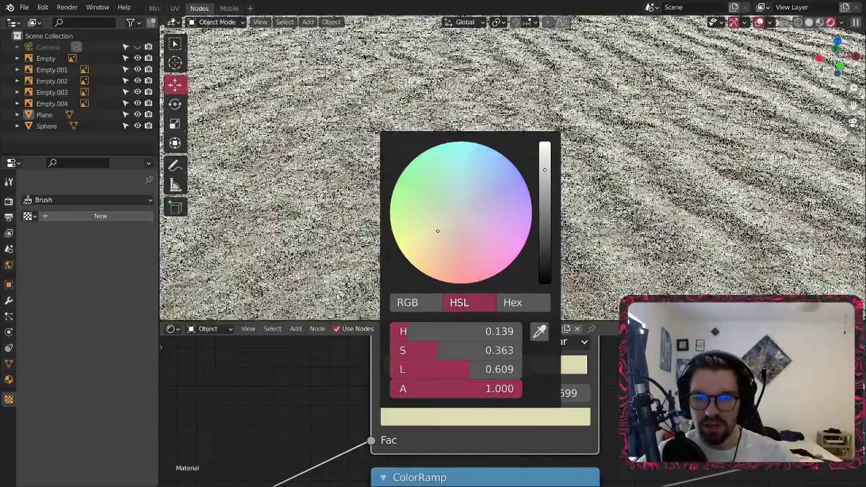
scroll(495, 147, "down", 8)
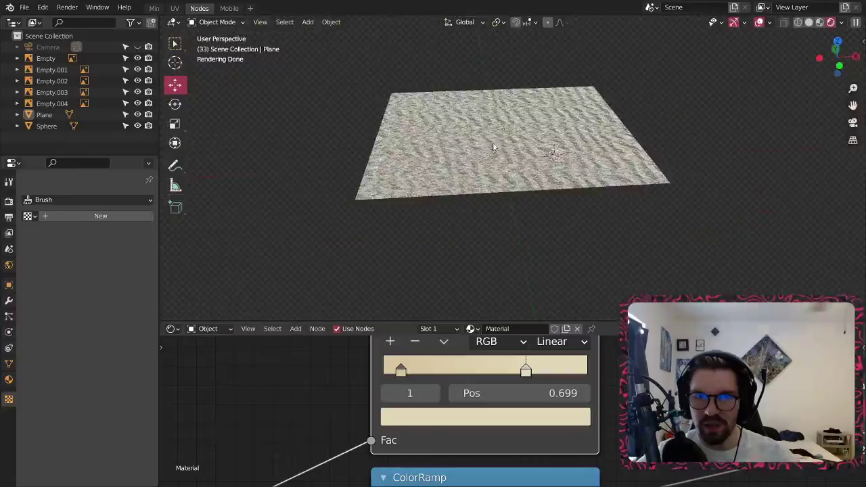
scroll(500, 165, "up", 8)
mouse_move(495, 148)
middle_mouse_down()
mouse_move(500, 165)
mouse_move(474, 207)
middle_mouse_up()
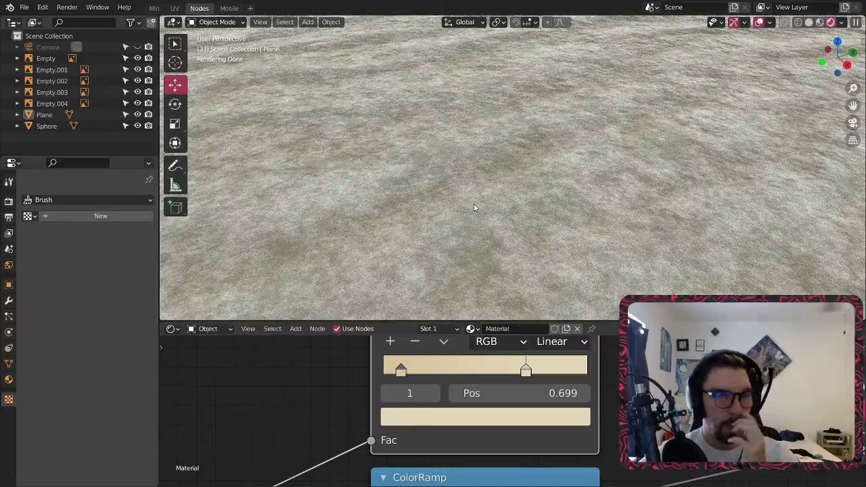
middle_click_drag(445, 70, 483, 112, "shift")
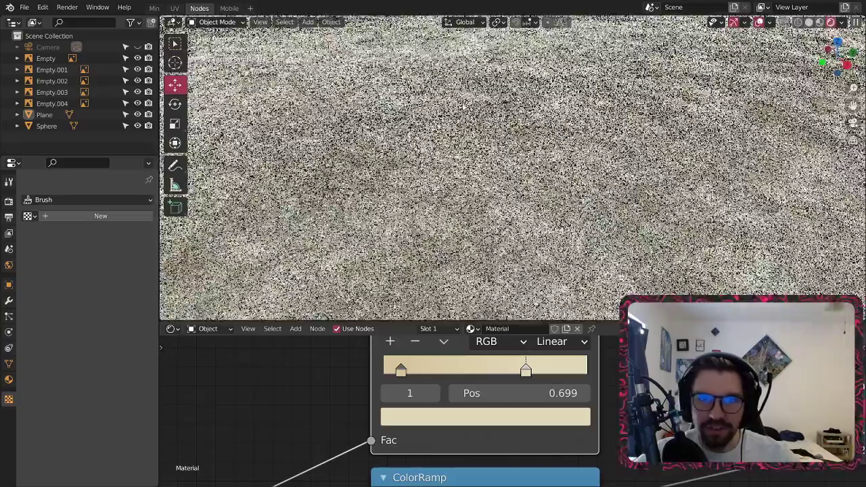
scroll(514, 437, "up", 2)
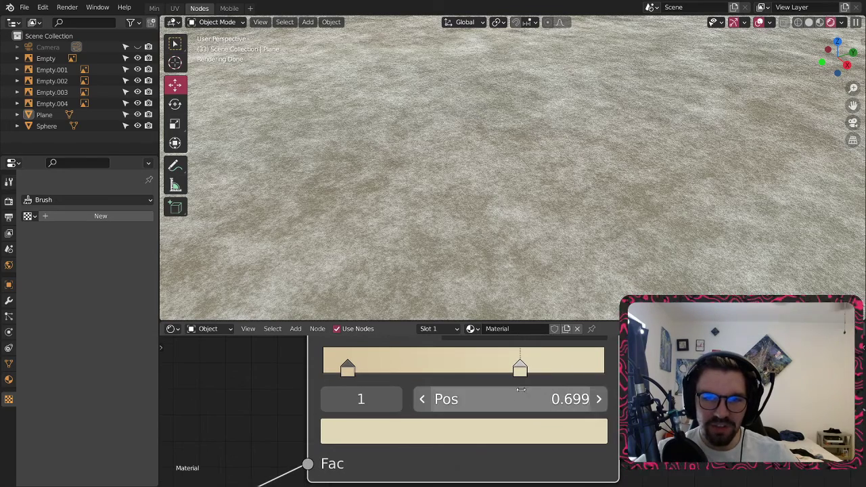
- Set the lightness of the upper ColorRamp's pale sand stop to 0.65 and check the ground from several angles
left_click(510, 434)
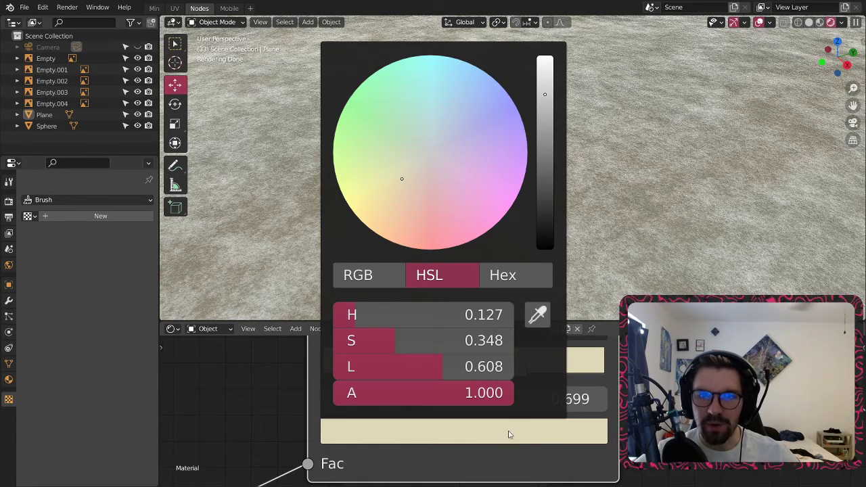
left_click(468, 359)
type(".6")
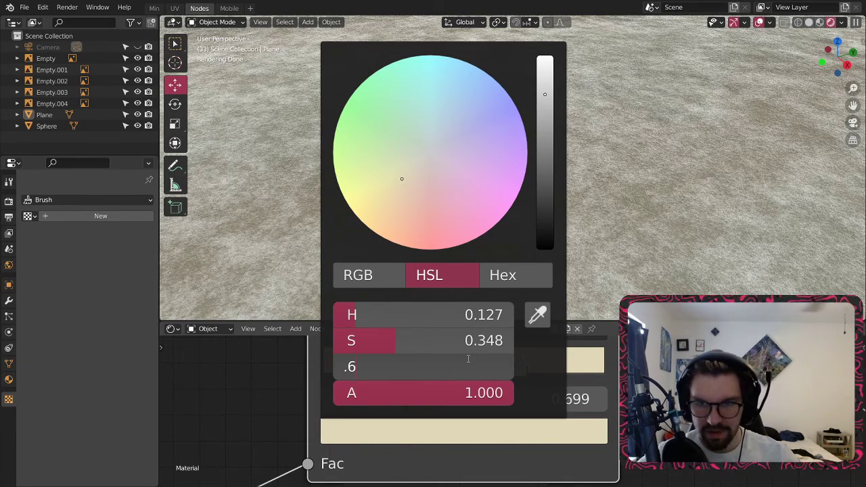
type("5")
key("Return")
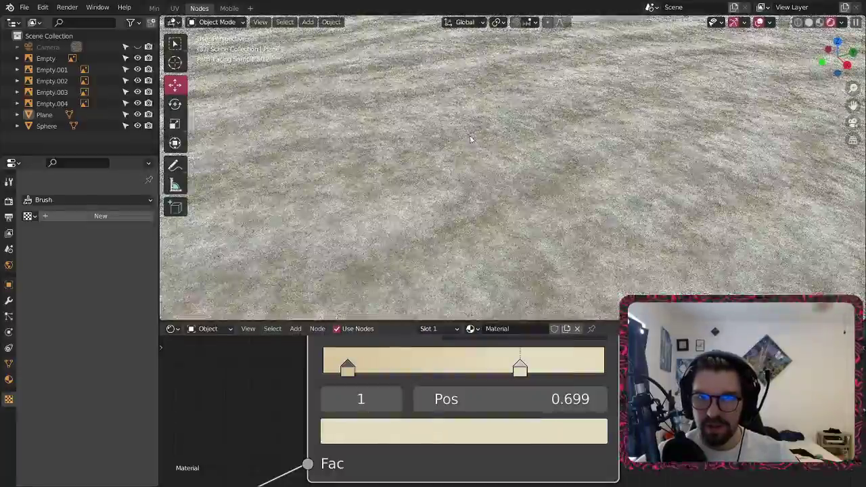
scroll(474, 156, "down", 4)
scroll(476, 172, "up", 4)
middle_click_drag(476, 172, 325, 172)
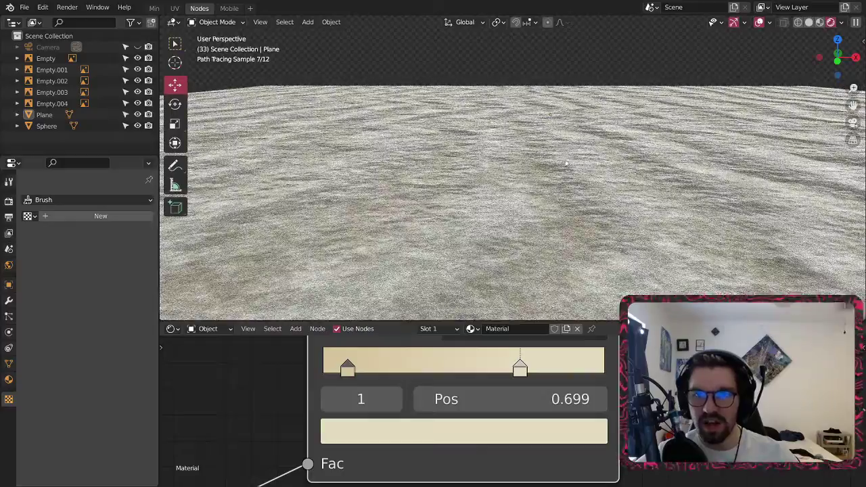
middle_click_drag(567, 163, 587, 112, "shift")
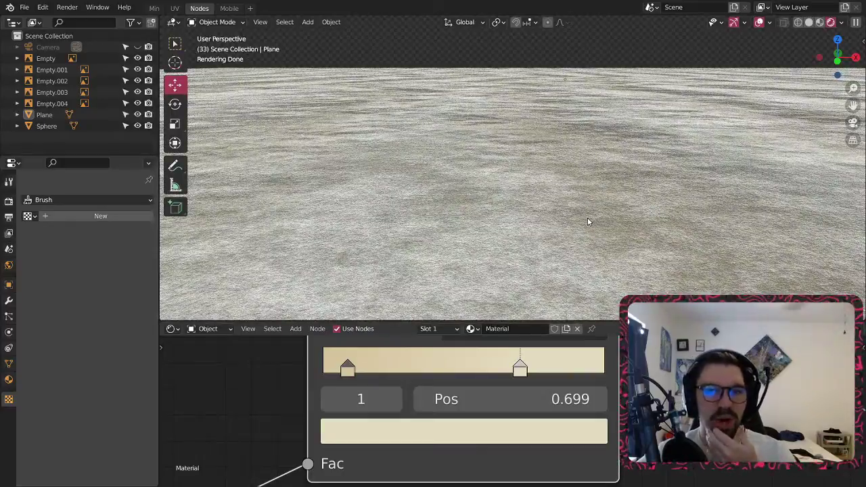
middle_click_drag(553, 199, 555, 250)
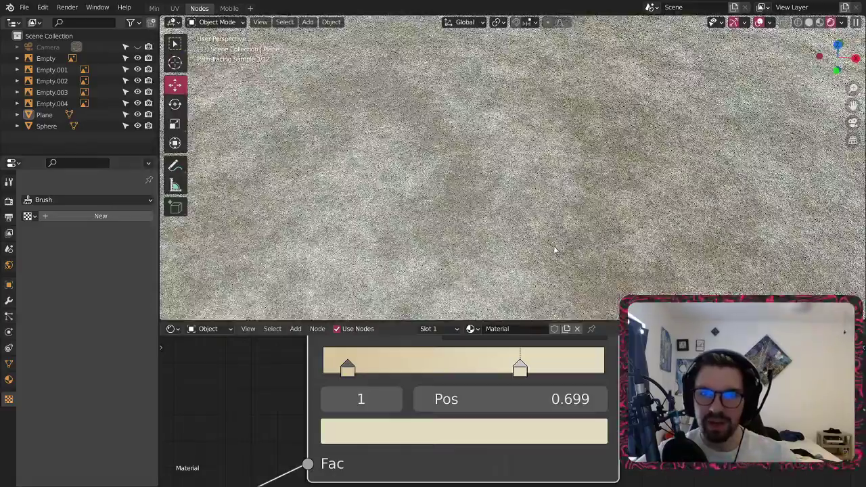
- Try to sample the upper ColorRamp's tan stop with the eyedropper directly over the lower ColorRamp's black stop, and undo it
scroll(415, 429, "down", 5)
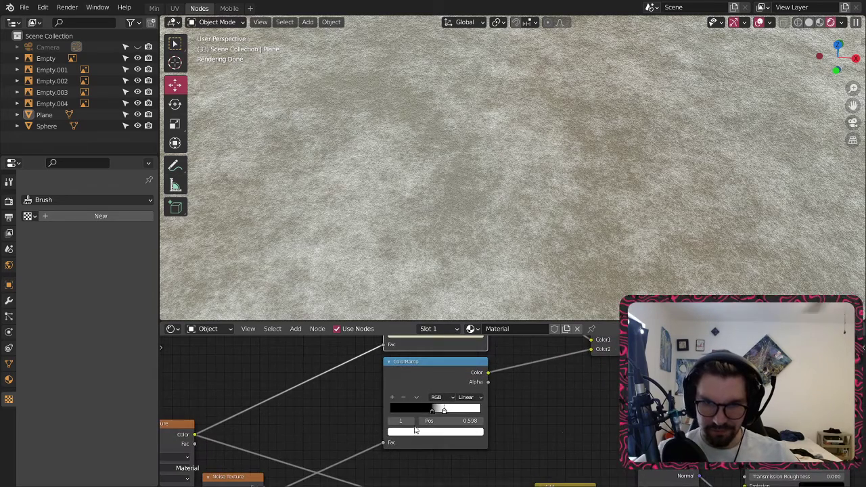
scroll(426, 413, "up", 5)
middle_click_drag(431, 420, 461, 454)
middle_click_drag(485, 408, 485, 432)
scroll(558, 431, "down", 1)
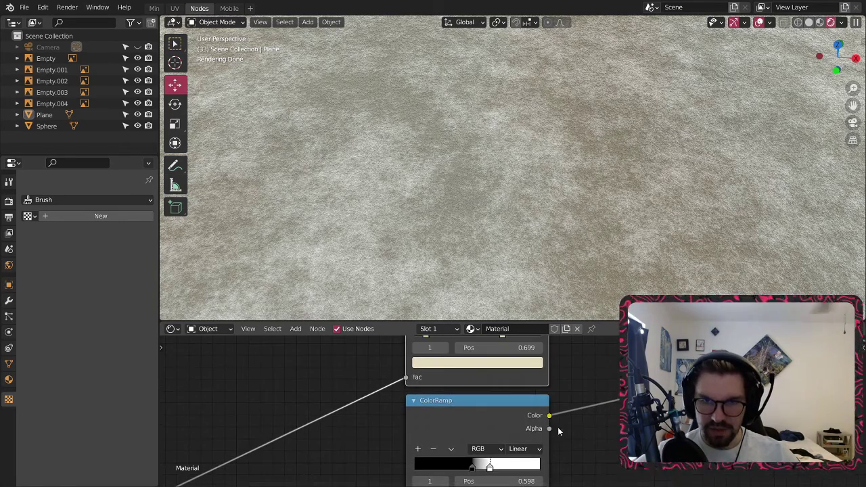
middle_click_drag(559, 432, 546, 450)
middle_click_drag(470, 471, 469, 462)
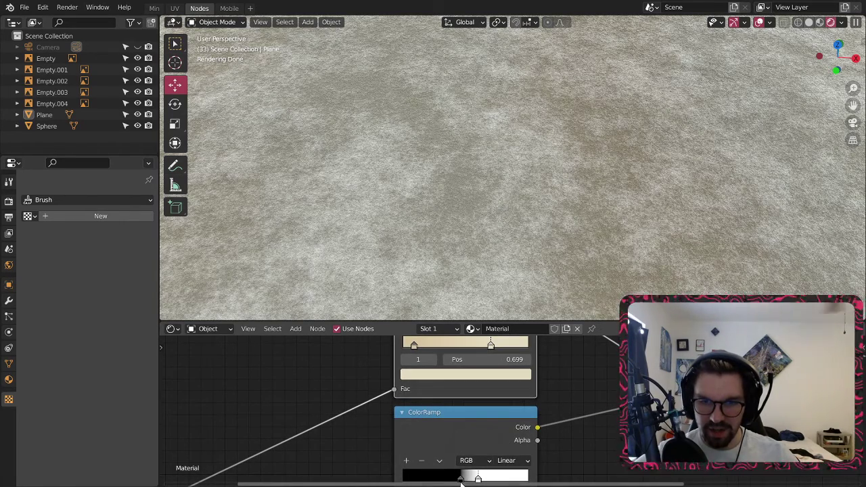
left_click(460, 479)
key("e")
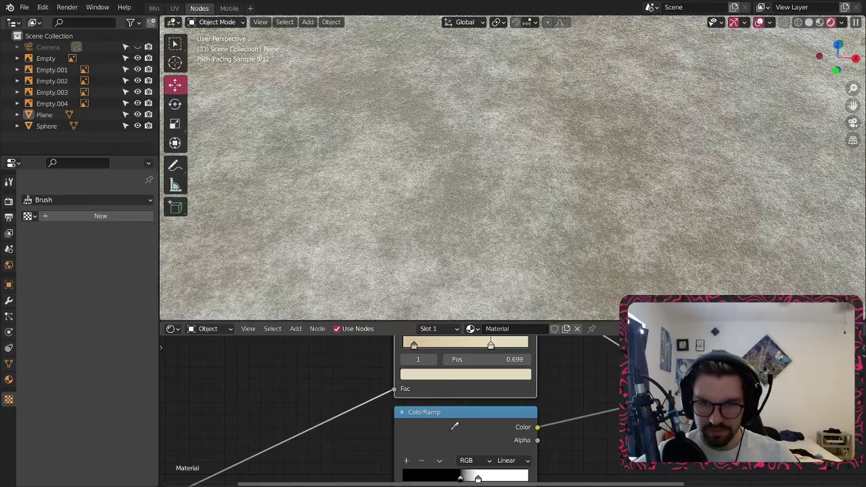
left_click(416, 344)
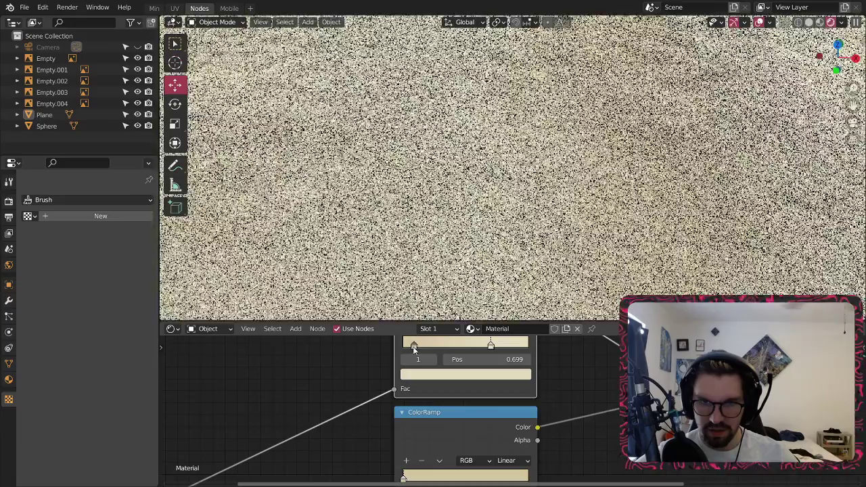
middle_click_drag(566, 444, 574, 421)
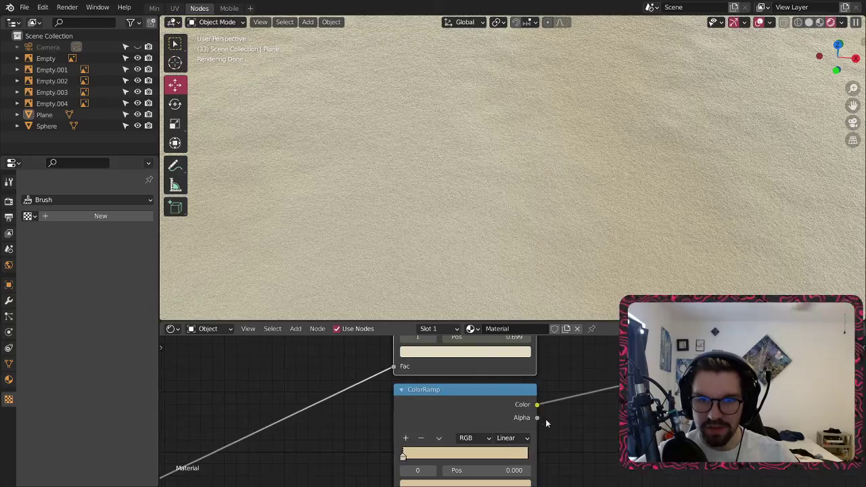
middle_click_drag(559, 389, 552, 346)
key("ctrl+z")
- Retry the eyedropper transfer of the upper ramp's tan onto the lower ramp's gradient, and revert the change
middle_click_drag(564, 404, 563, 424)
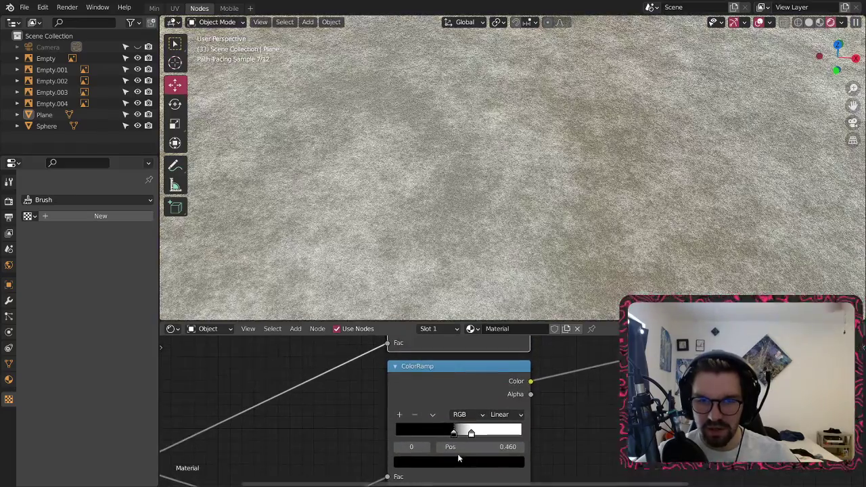
left_click(455, 433)
key("e")
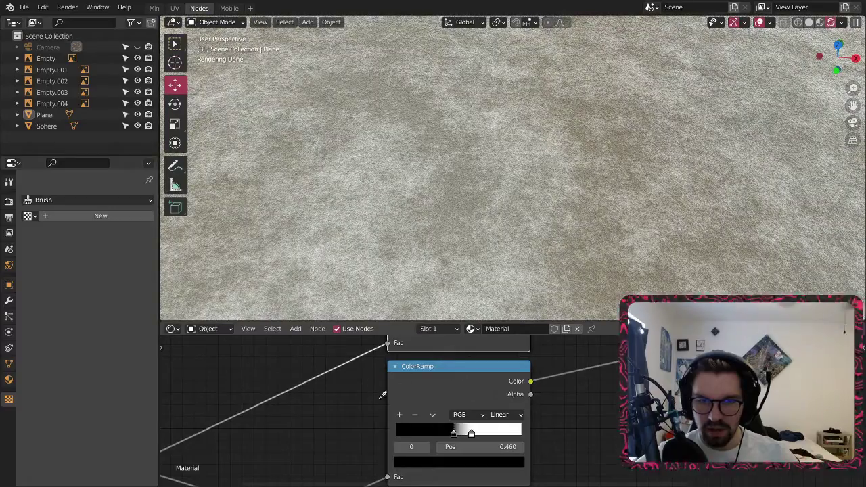
middle_click_drag(455, 431, 480, 460)
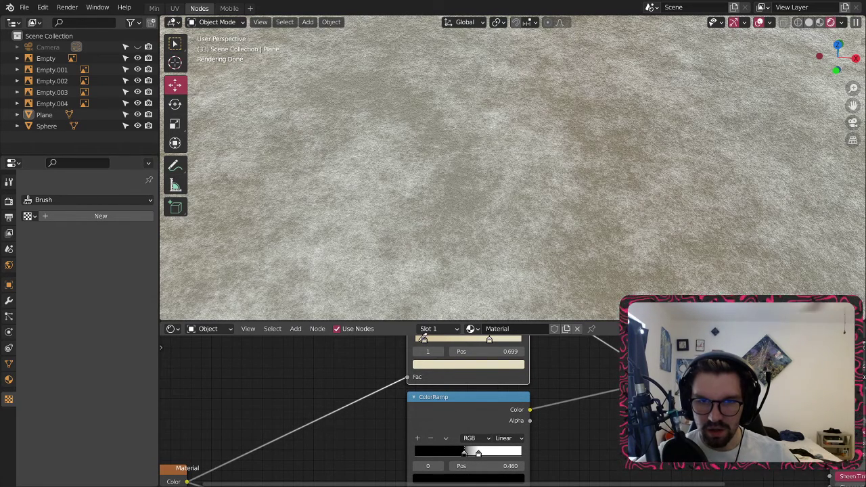
left_click(424, 342)
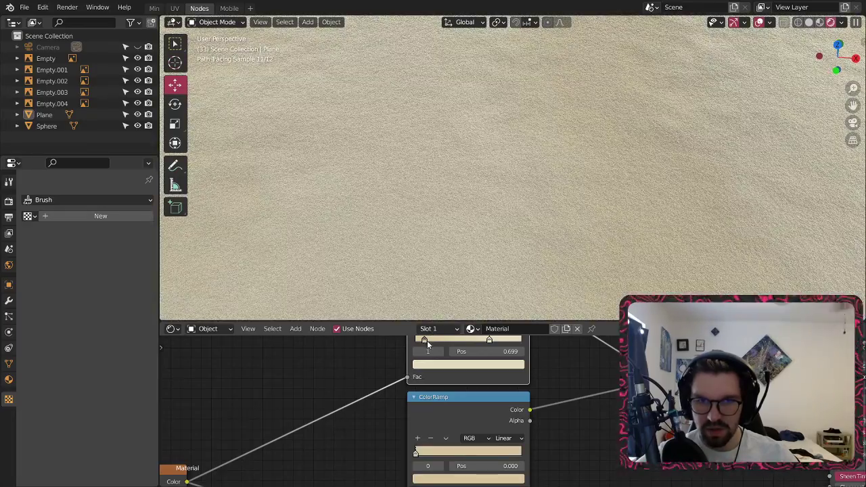
key("ctrl+shift+z")
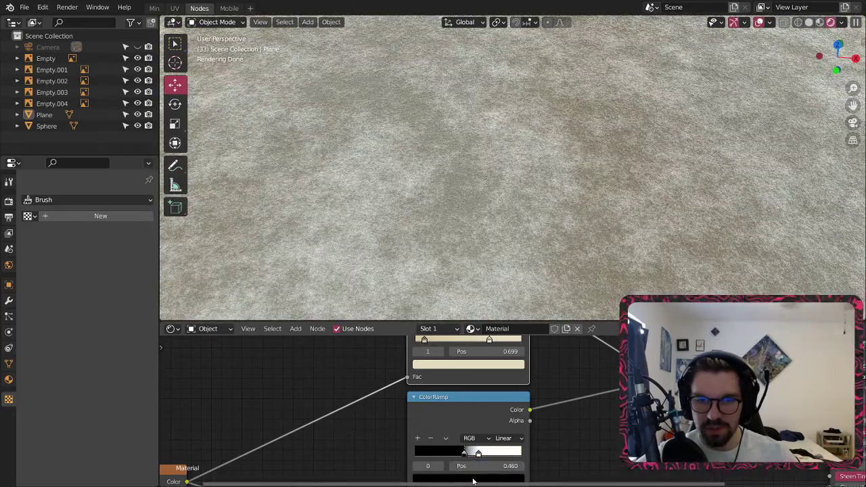
- Recolor the lower ColorRamp's black and white stops by sampling the upper ramp's tan and pale sand respectively, and check the whole plane
left_click(424, 341)
left_click(478, 453)
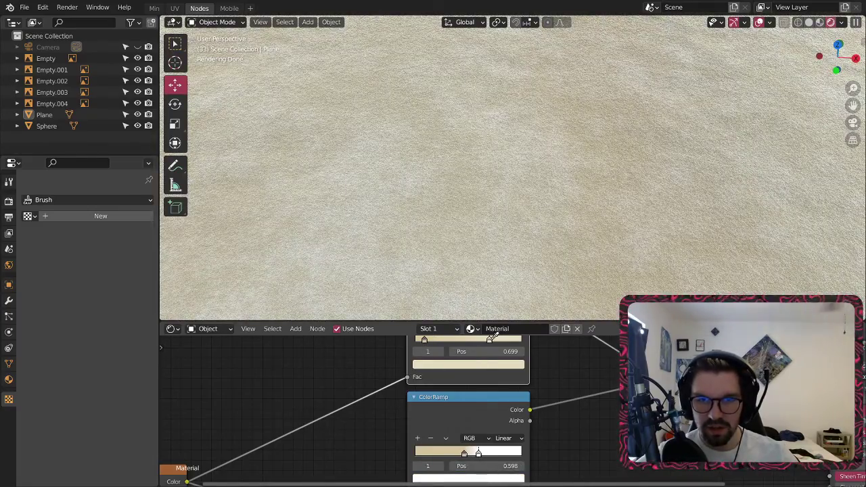
scroll(529, 118, "down", 6)
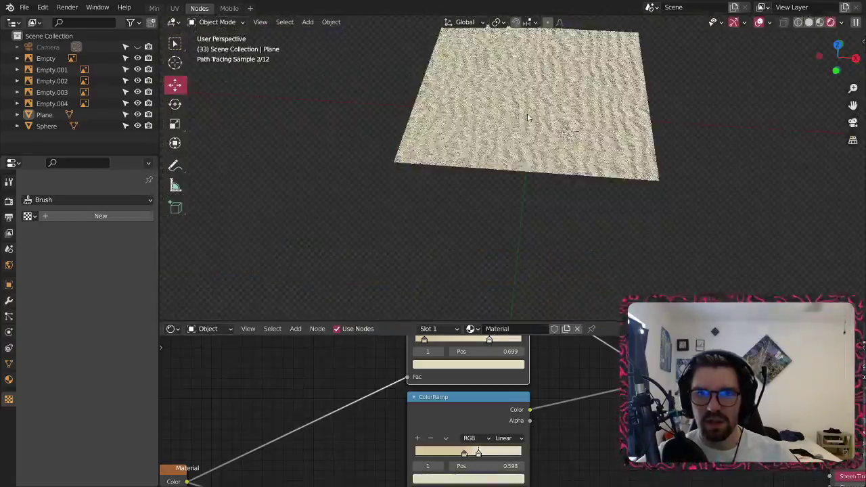
middle_click_drag(529, 118, 498, 122)
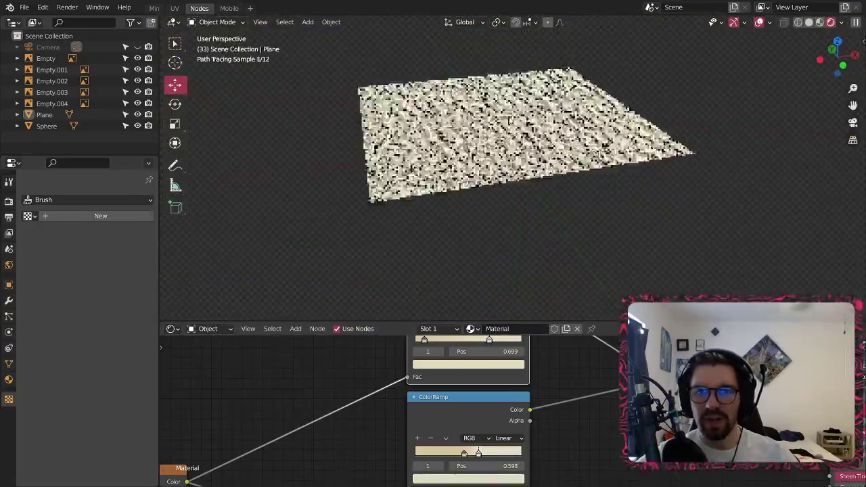
scroll(497, 122, "up", 5)
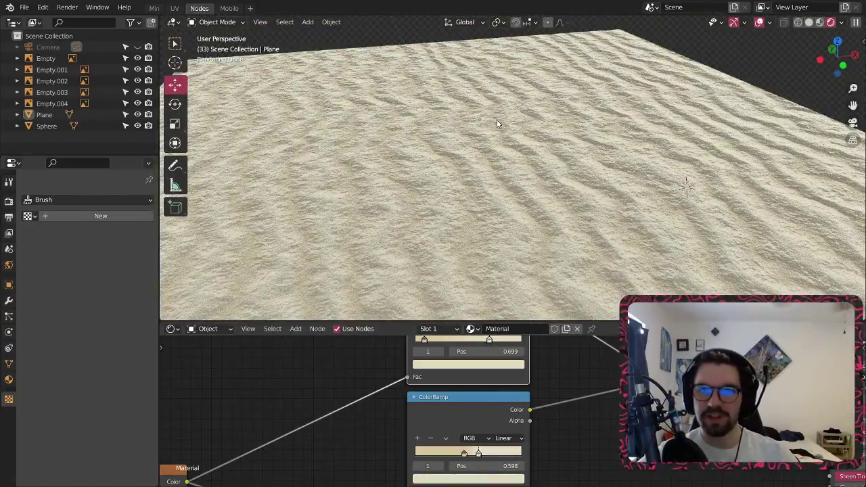
- Move the ground plane down along Z by about 35 m so it lies beneath the sphere and reference images
scroll(544, 155, "down", 4)
middle_click_drag(545, 174, 448, 187)
left_click(449, 187)
scroll(467, 149, "down", 2)
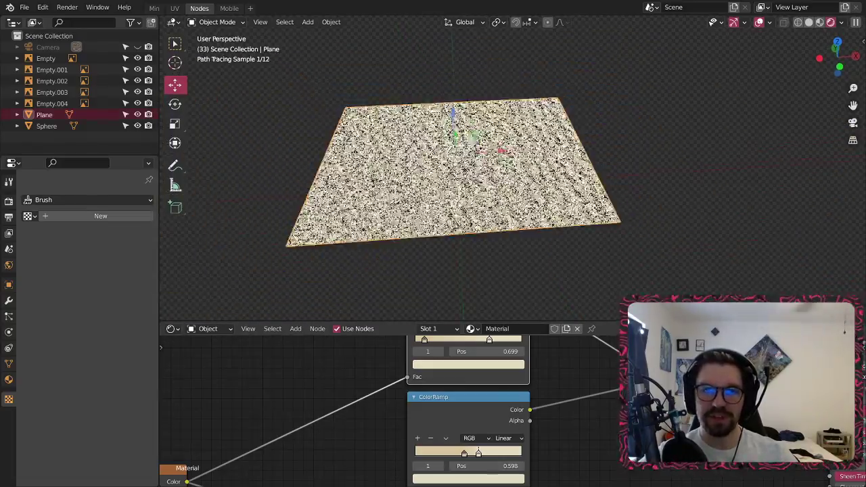
left_click_drag(467, 108, 468, 170)
scroll(471, 176, "up", 4)
middle_click_drag(494, 126, 508, 130)
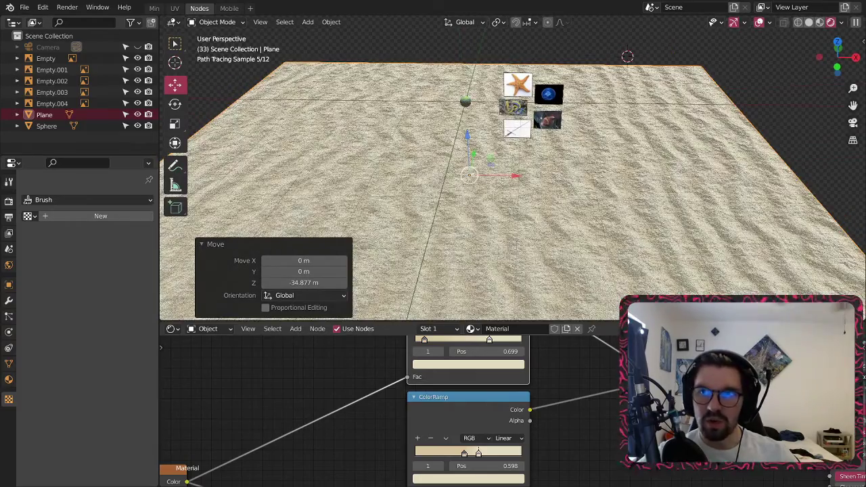
- Switch the viewport shading to Material Preview and examine the sand ripples on the plane up close and from afar
left_click(811, 23)
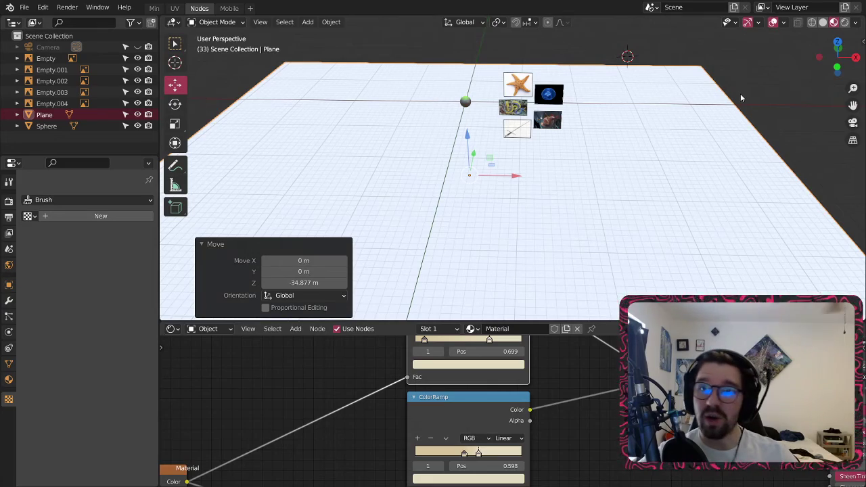
middle_click_drag(545, 184, 530, 101)
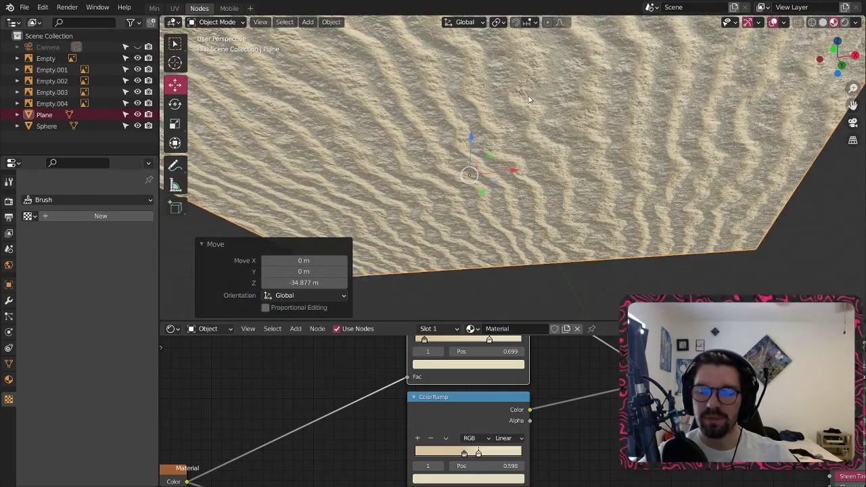
scroll(559, 196, "down", 5)
middle_click_drag(560, 196, 527, 158)
scroll(504, 229, "up", 6)
scroll(532, 177, "down", 6)
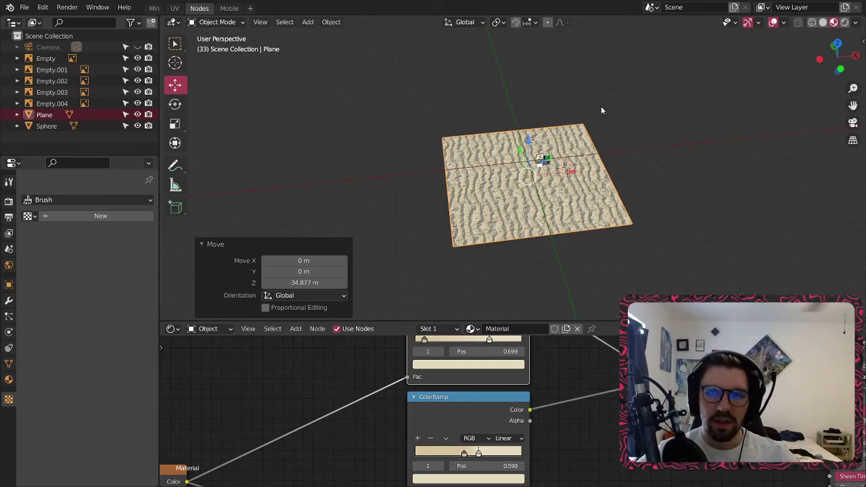
- Deselect the ground plane and examine the sand around the sphere and reference images from several distances
scroll(550, 210, "up", 6)
middle_click_drag(481, 199, 478, 170)
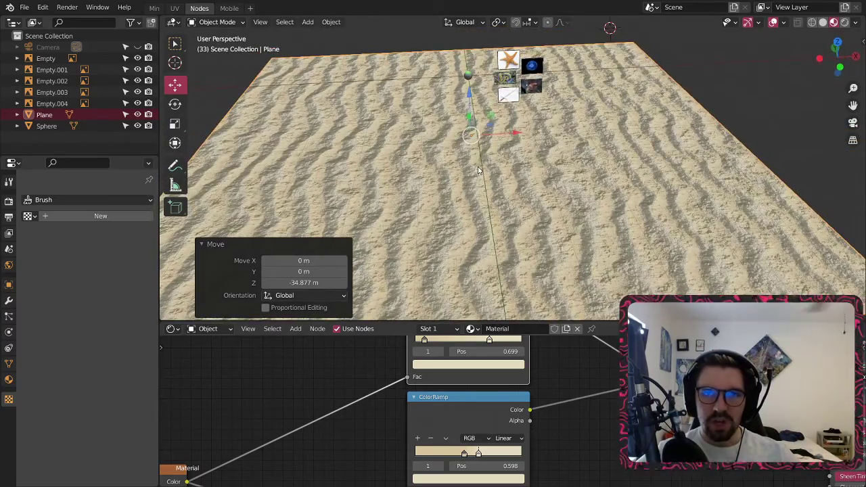
scroll(499, 87, "up", 4)
scroll(489, 91, "down", 5)
middle_click_drag(489, 91, 468, 82)
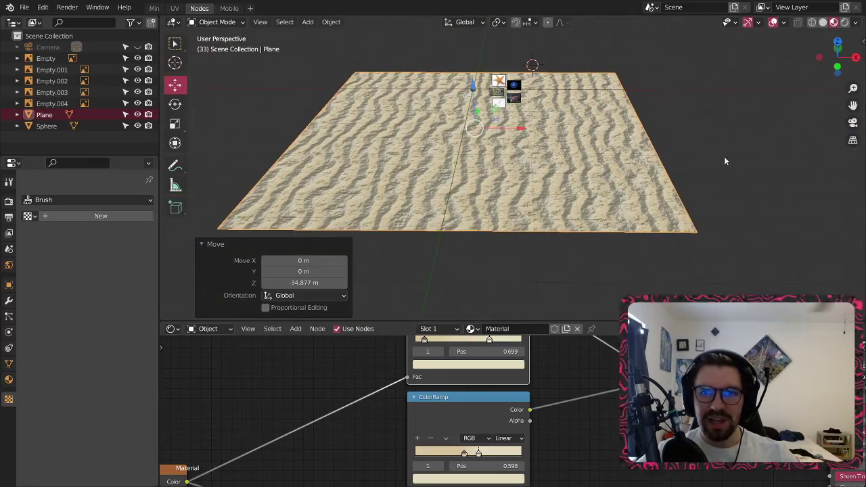
left_click(724, 158)
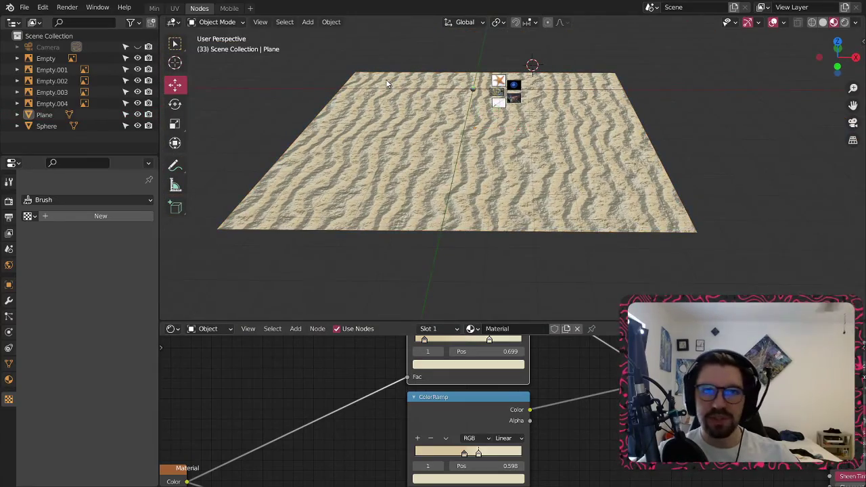
scroll(482, 116, "up", 5)
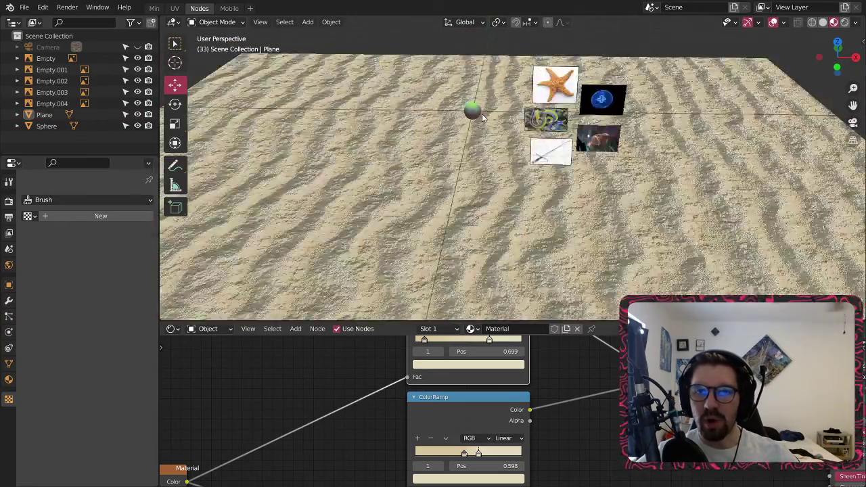
scroll(483, 116, "up", 3)
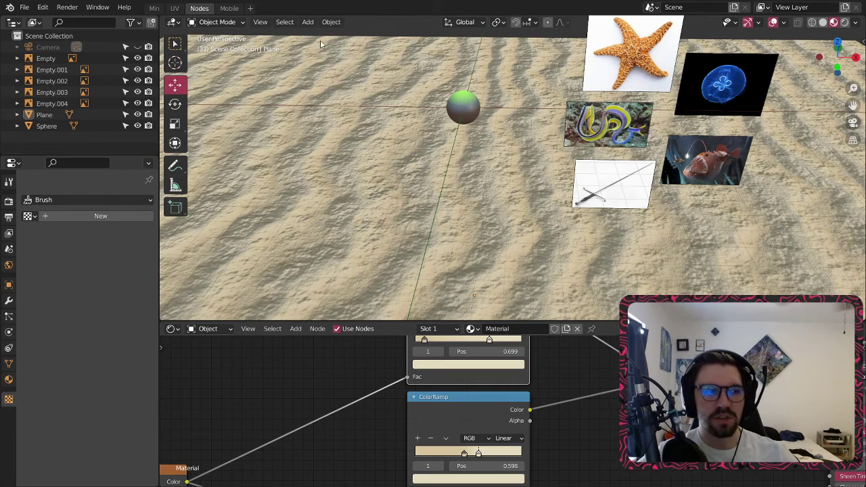
- Add one rock with the Rock Generator at its default settings and locate it above the sand plane
left_click(308, 22)
mouse_move(330, 35)
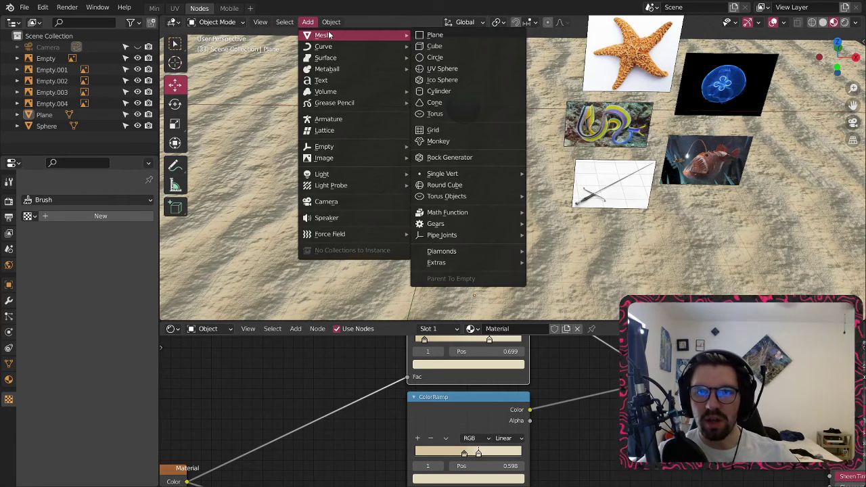
left_click(483, 153)
scroll(484, 151, "down", 10)
scroll(484, 151, "up", 10)
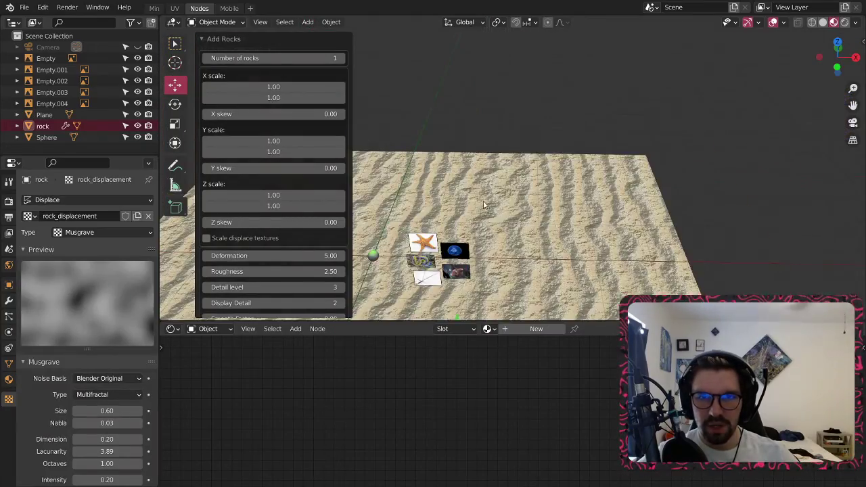
middle_click_drag(433, 281, 398, 286)
scroll(397, 287, "down", 5)
scroll(576, 205, "up", 7)
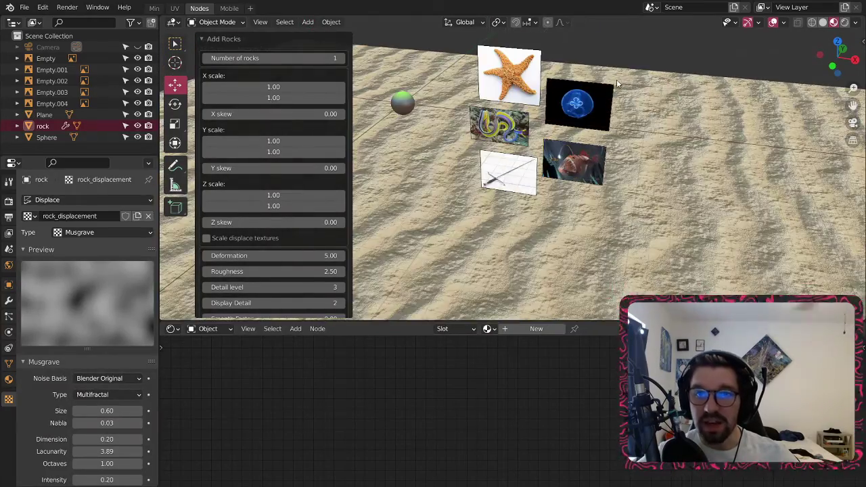
middle_click_drag(576, 205, 602, 172)
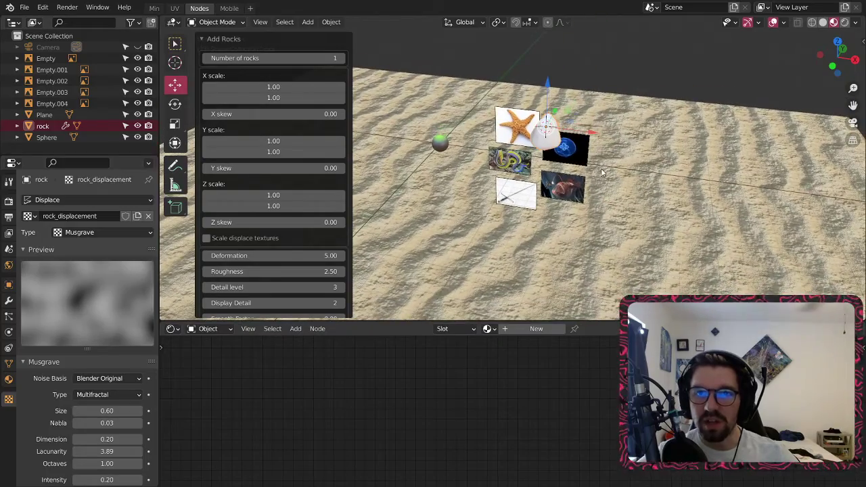
scroll(557, 134, "up", 10)
middle_click_drag(536, 143, 535, 109)
scroll(451, 97, "down", 15)
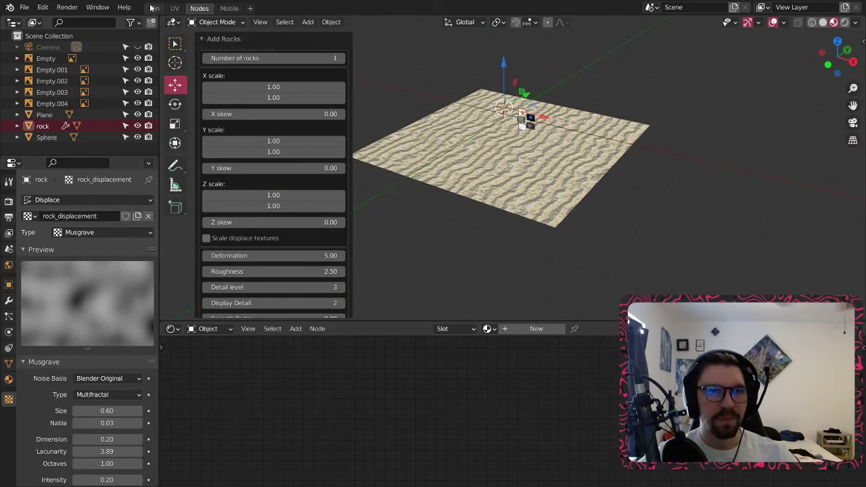
- Switch to the Min workspace in Material Preview shading and scale the rock up uniformly to about 6.15 times
left_click(154, 7)
left_click(834, 37)
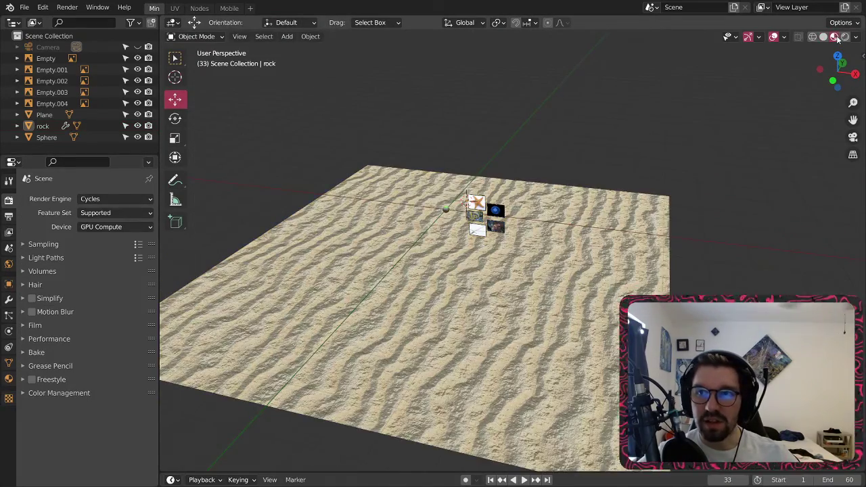
mouse_move(493, 256)
middle_mouse_down("shift")
mouse_move(517, 201)
mouse_move(463, 191)
middle_mouse_up("shift")
scroll(384, 115, "up", 2)
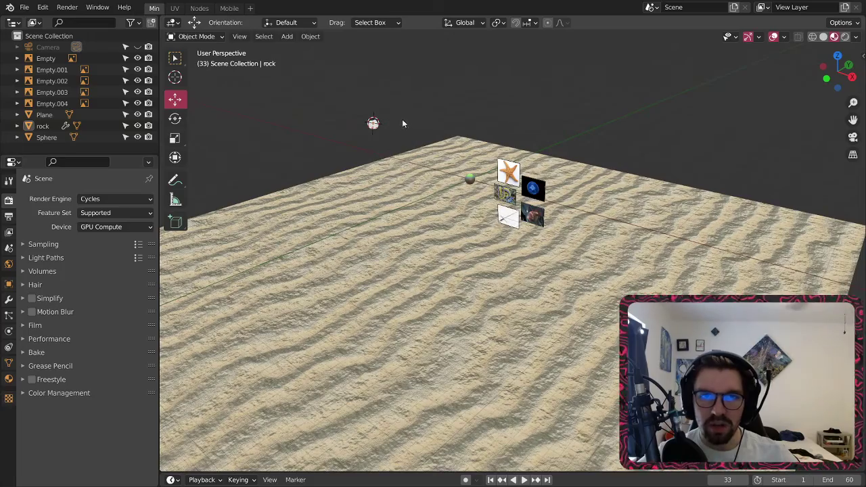
key("s")
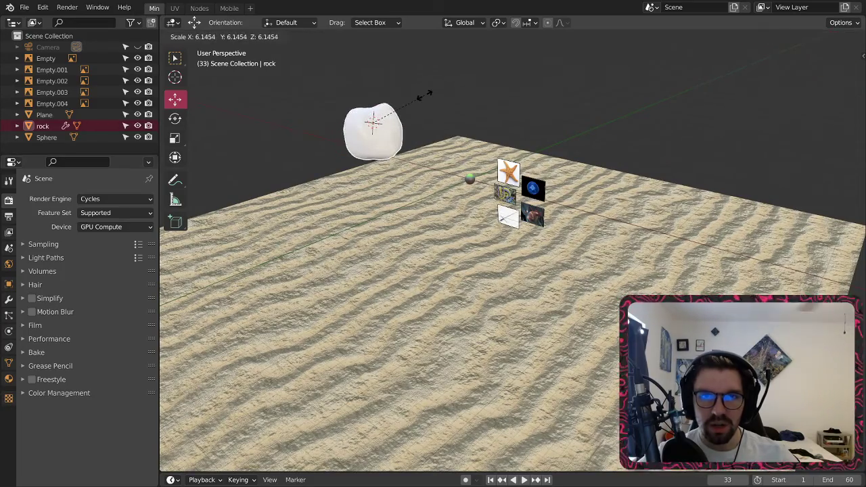
left_click(421, 98)
- Lower the enlarged rock along Z to the sand plane, and raise it by about 1.24 m to correct its height
middle_click_drag(421, 99, 450, 54)
left_click_drag(450, 54, 437, 342)
middle_click_drag(461, 349, 501, 289, "shift")
scroll(501, 289, "up", 3)
left_click_drag(480, 285, 480, 272)
middle_click_drag(482, 342, 532, 319)
middle_click_drag(501, 376, 489, 204, "shift")
scroll(511, 307, "up", 4)
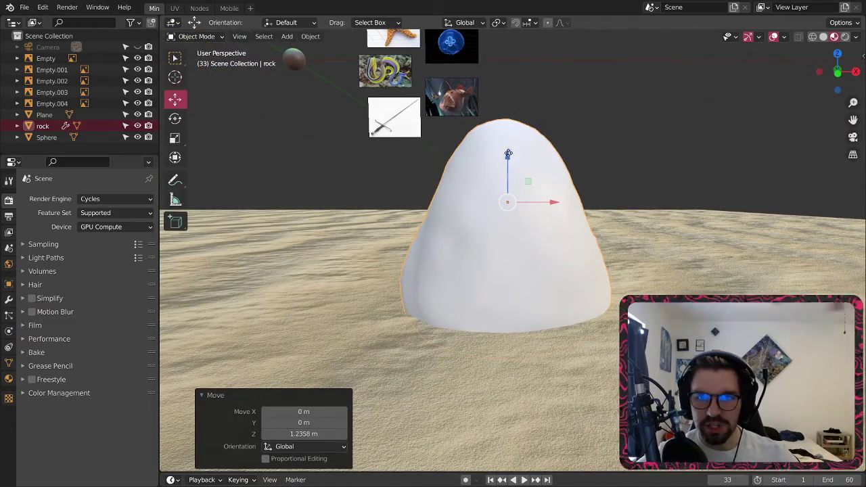
- Fine-tune the rock's Z position so its base is slightly embedded in the sand, ending with a raise of about 0.26 m, and deselect it
left_click_drag(508, 154, 501, 289)
middle_click_drag(501, 290, 520, 329)
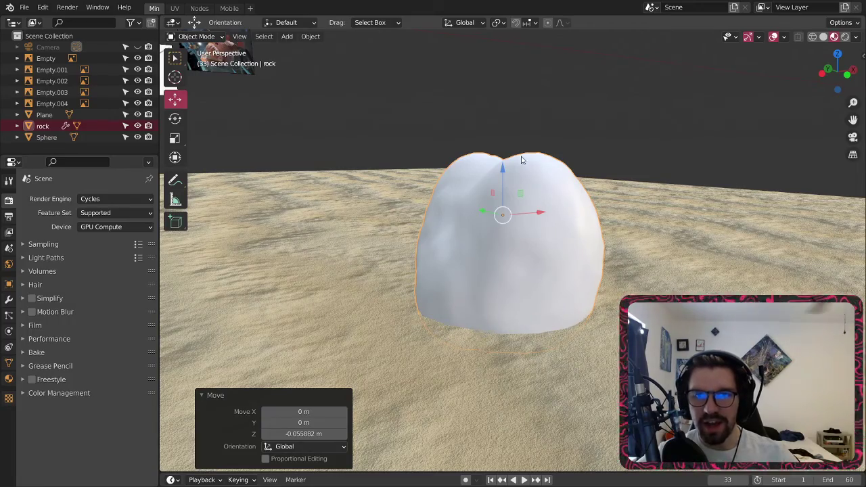
left_click_drag(504, 177, 521, 167)
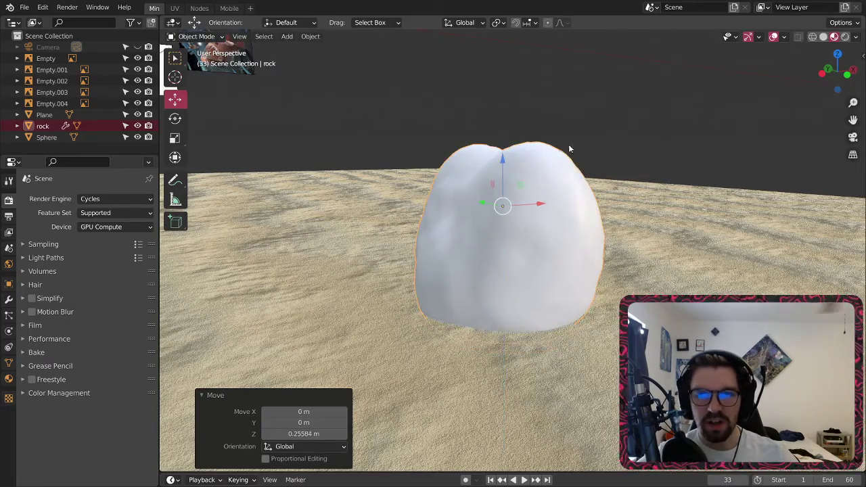
left_click(569, 145)
- Add a second rock with the Rock Generator and bring it into close view above the reference images
scroll(473, 152, "down", 5)
middle_click_drag(474, 152, 432, 90)
scroll(386, 125, "down", 3)
left_click(287, 37)
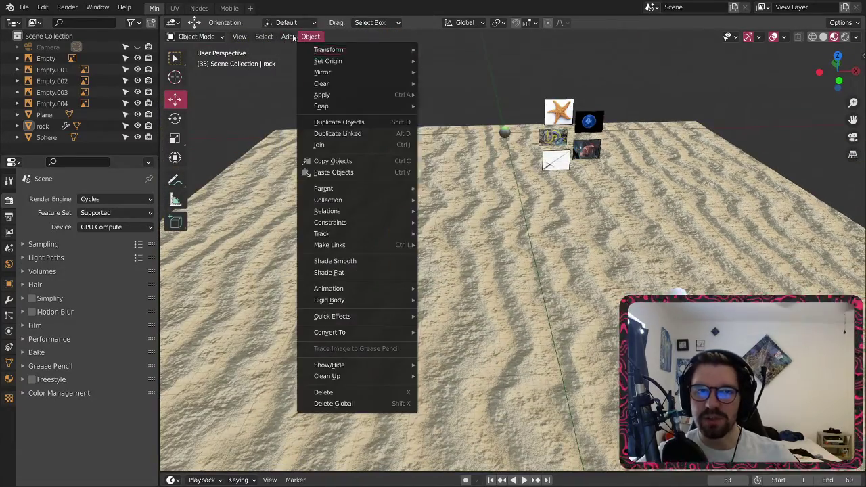
mouse_move(301, 50)
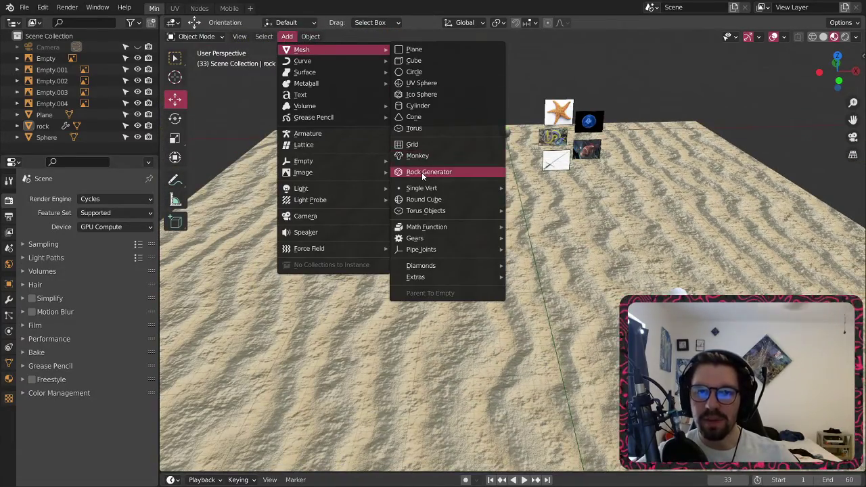
left_click(426, 171)
scroll(486, 230, "down", 5)
scroll(575, 173, "up", 2)
middle_click_drag(554, 162, 562, 161)
scroll(562, 169, "up", 6)
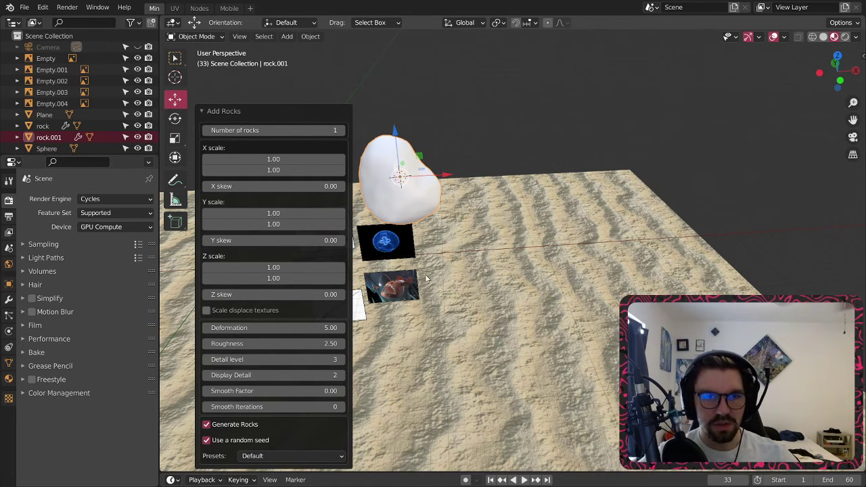
middle_click_drag(425, 274, 449, 358)
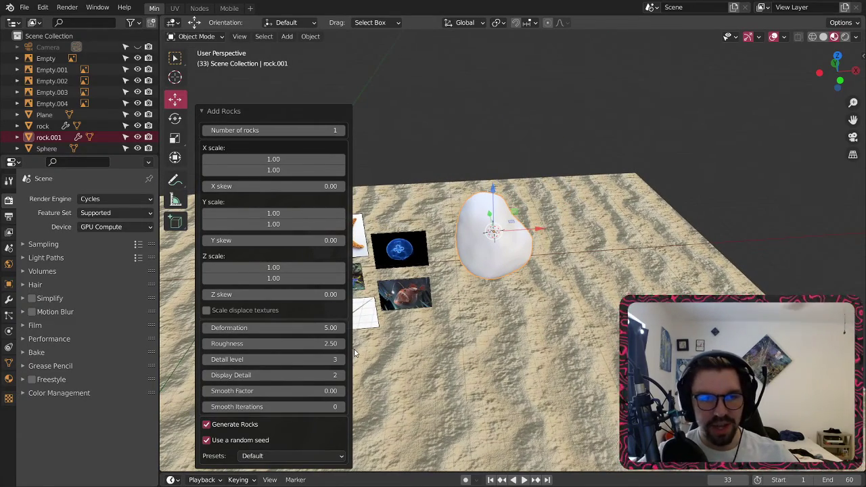
- Apply the Ice preset to the second rock and inspect its new shape
left_click(303, 456)
left_click(285, 393)
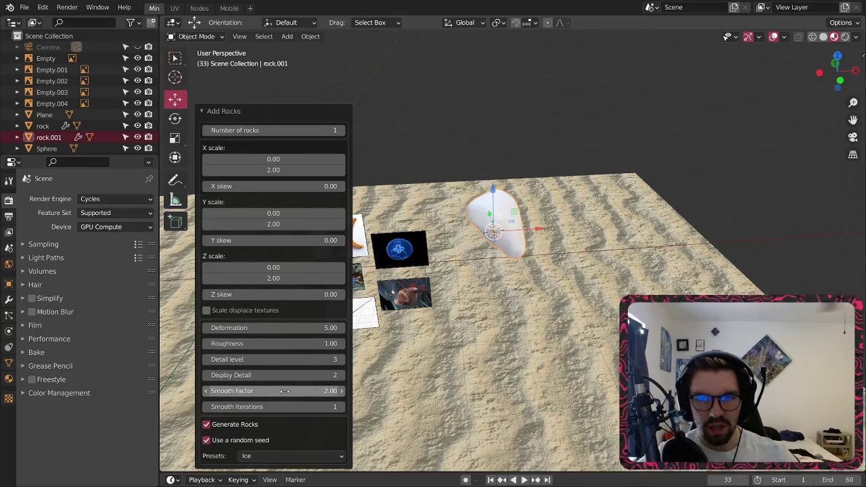
scroll(488, 262, "up", 4)
scroll(544, 218, "down", 4)
middle_click_drag(656, 197, 670, 177)
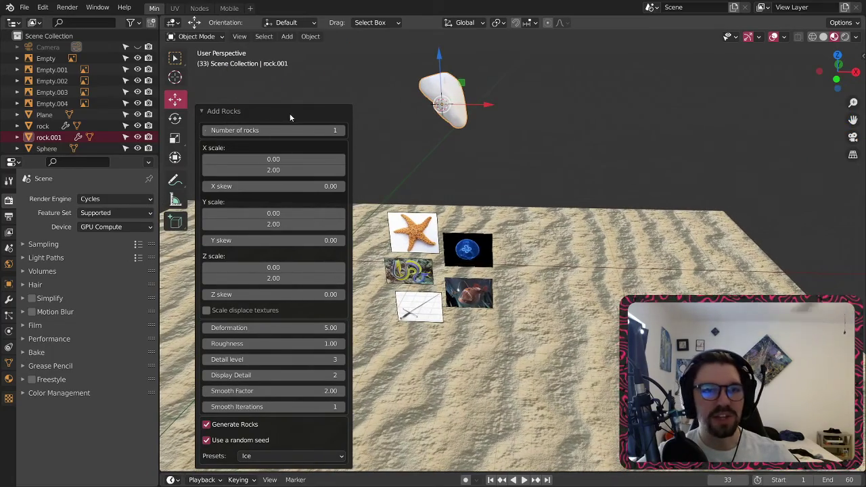
- Rotate the second rock freely into a new orientation
left_click(173, 118)
left_click_drag(464, 86, 342, 111)
left_click_drag(436, 108, 358, 54)
left_click(181, 90)
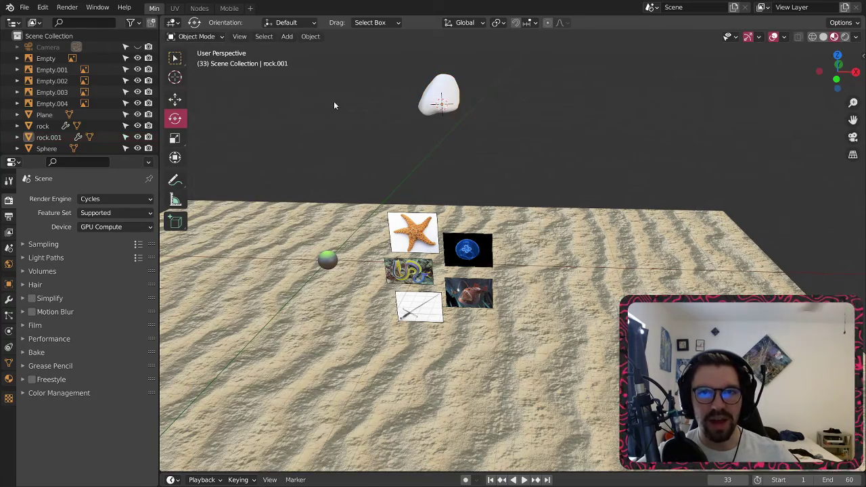
left_click(437, 98)
- Activate the Move tool and scale the second rock up uniformly
left_click(175, 99)
scroll(388, 104, "down", 4)
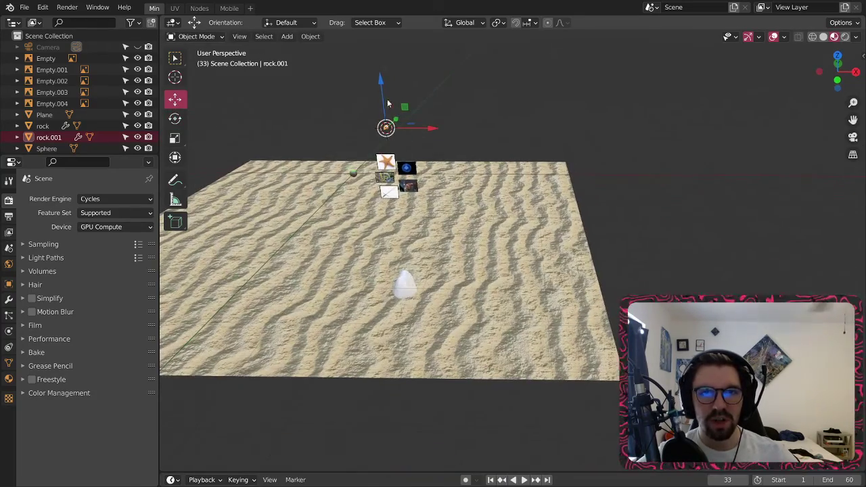
left_click(401, 114)
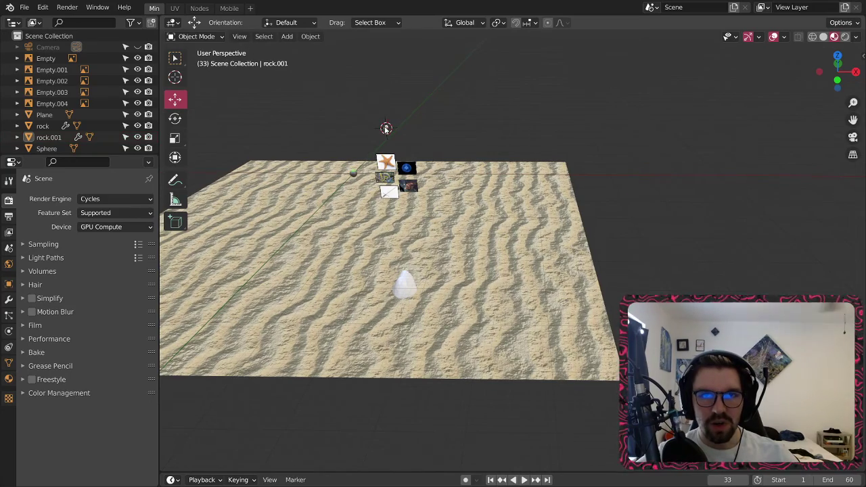
left_click(385, 129)
key("s")
left_click(463, 87)
- Lower the second rock along Z from above the reference images down onto the sand near the first rock
left_click_drag(385, 79, 389, 241)
scroll(388, 245, "up", 3)
scroll(407, 203, "up", 3)
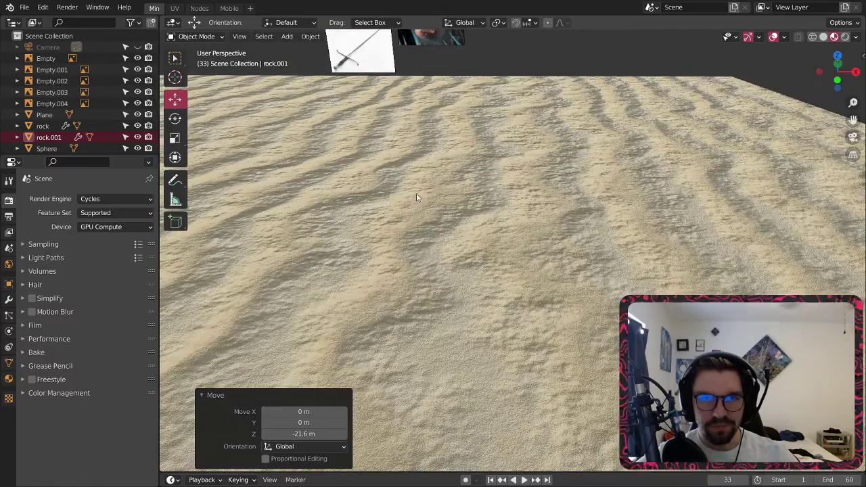
scroll(417, 193, "down", 4)
left_click_drag(406, 117, 391, 273)
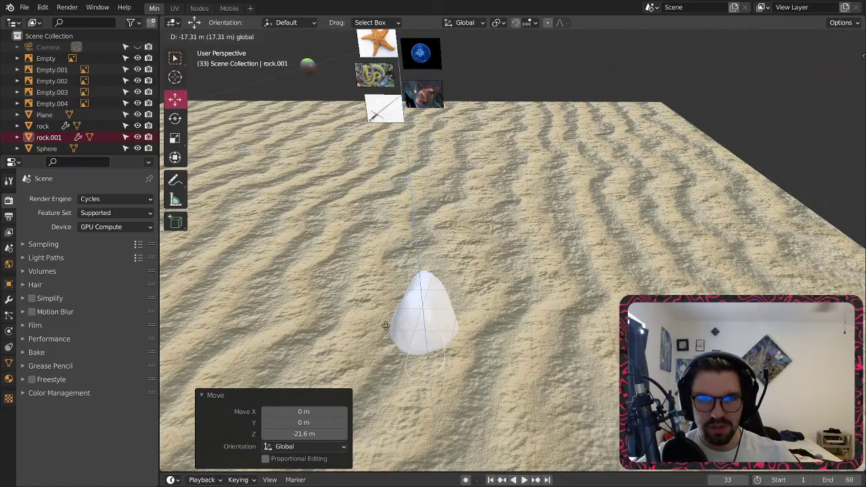
left_click(431, 304)
- Move the second rock about -12.86 m along X and 28.18 m along Y, away from the first rock, and deselect it
left_click_drag(472, 332, 311, 332)
middle_click_drag(381, 325, 460, 287, "shift")
key("g")
key("y")
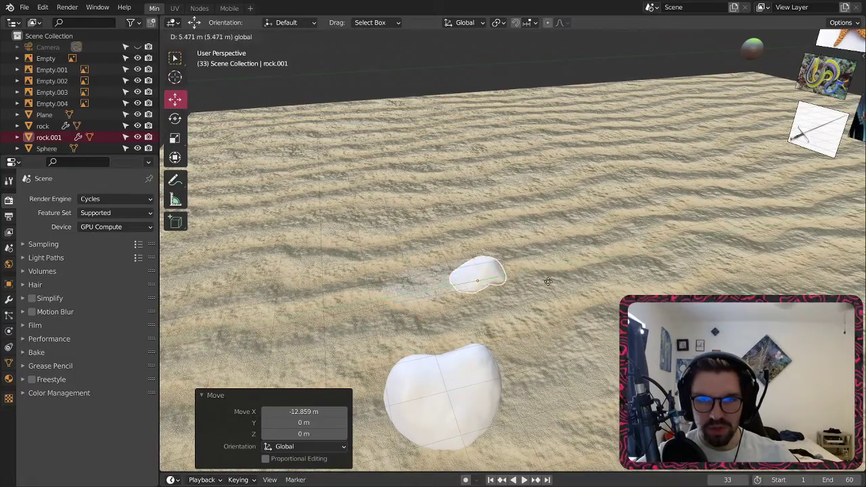
left_click(738, 234)
middle_click_drag(738, 234, 523, 287)
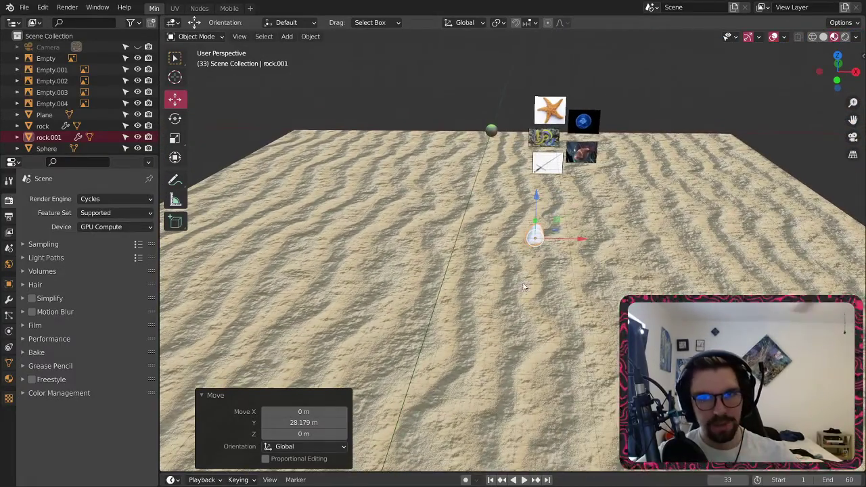
middle_click_drag(596, 222, 542, 219, "shift")
left_click(652, 66)
- Add a third rock with the Rock Generator using the Ice preset and bring it into view above the plane
scroll(595, 136, "down", 3)
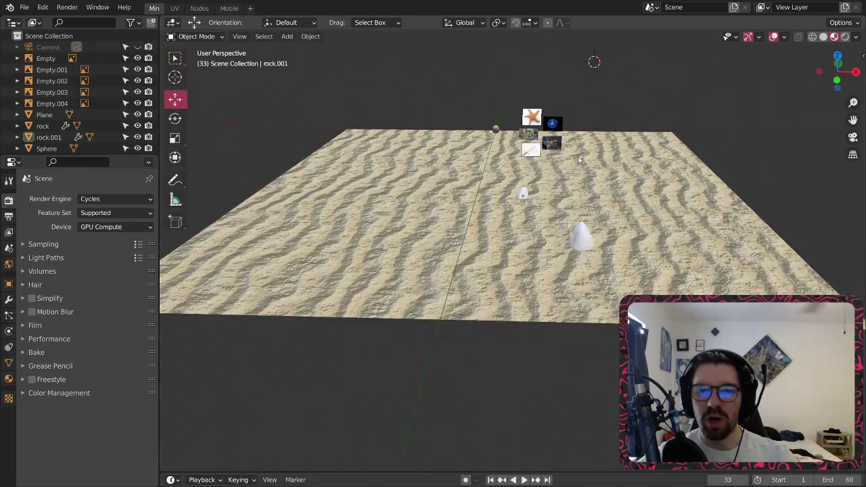
middle_click_drag(597, 155, 537, 195, "shift")
scroll(537, 195, "up", 2)
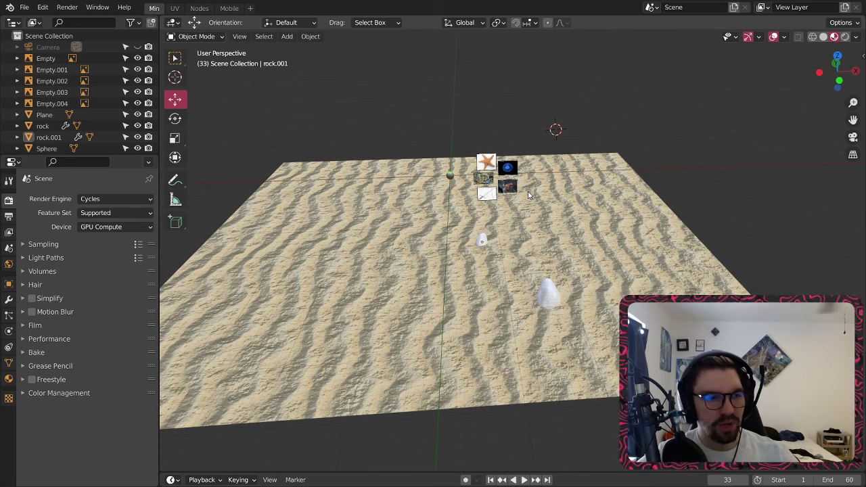
middle_click_drag(529, 194, 493, 190)
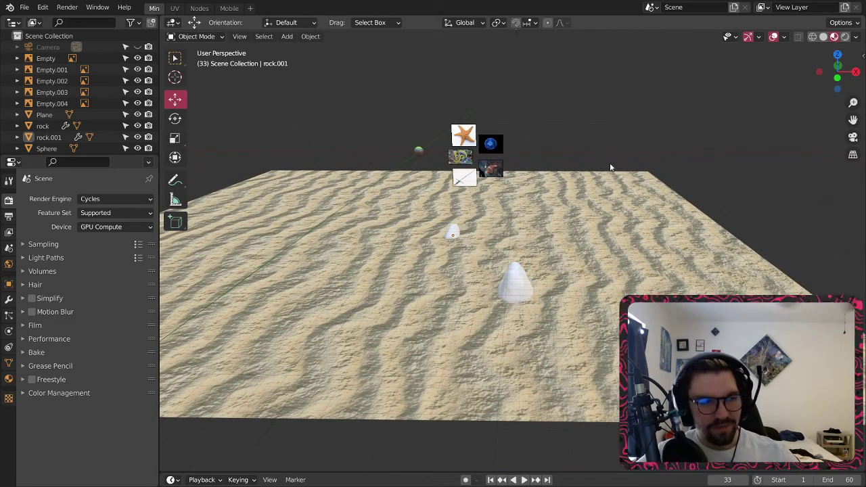
left_click(287, 37)
mouse_move(319, 51)
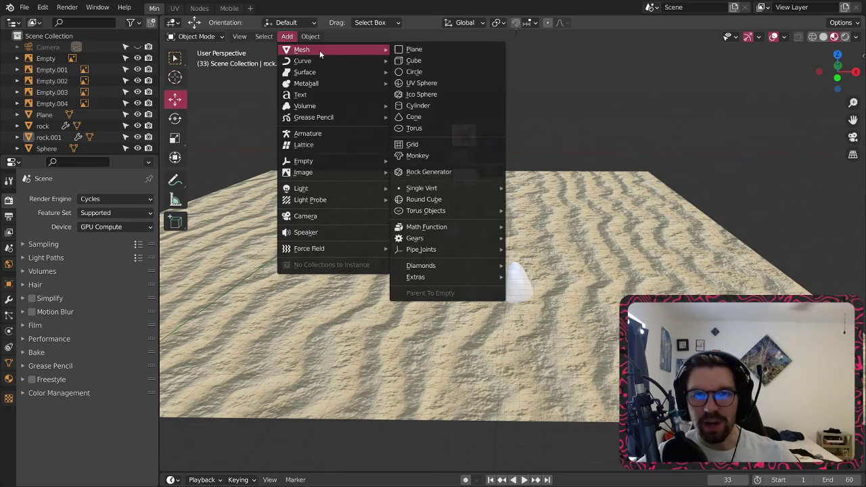
left_click(427, 173)
scroll(472, 159, "down", 6)
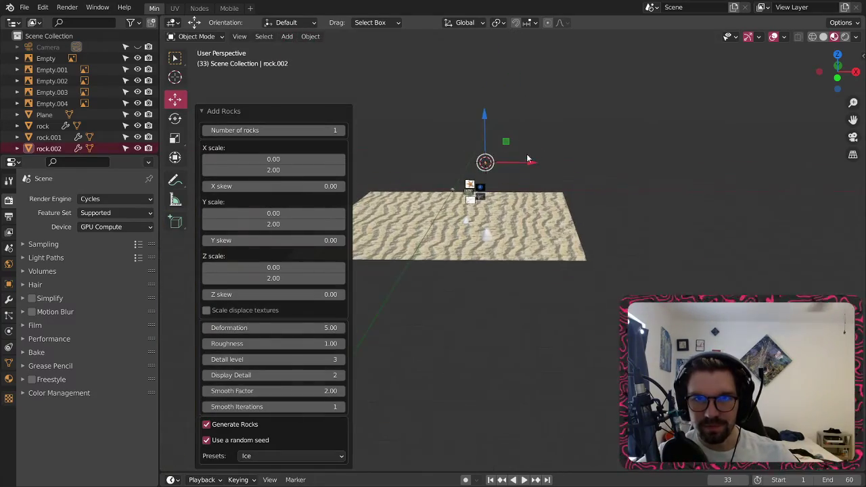
scroll(525, 142, "up", 8)
scroll(524, 76, "down", 3)
middle_click_drag(526, 75, 494, 182, "shift")
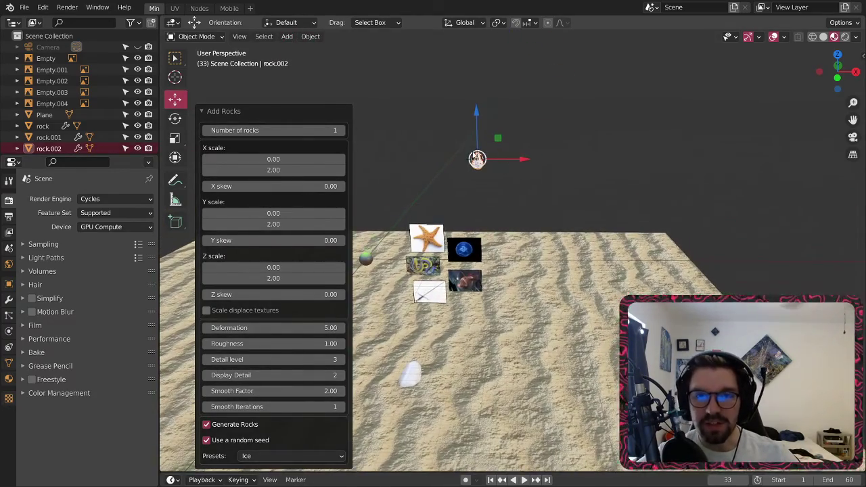
- Try the Sandstone and Asteroid presets on the third generated rock and inspect its shape from different distances
scroll(476, 158, "up", 4)
scroll(524, 215, "down", 2)
middle_click_drag(533, 258, 542, 284)
left_click(291, 457)
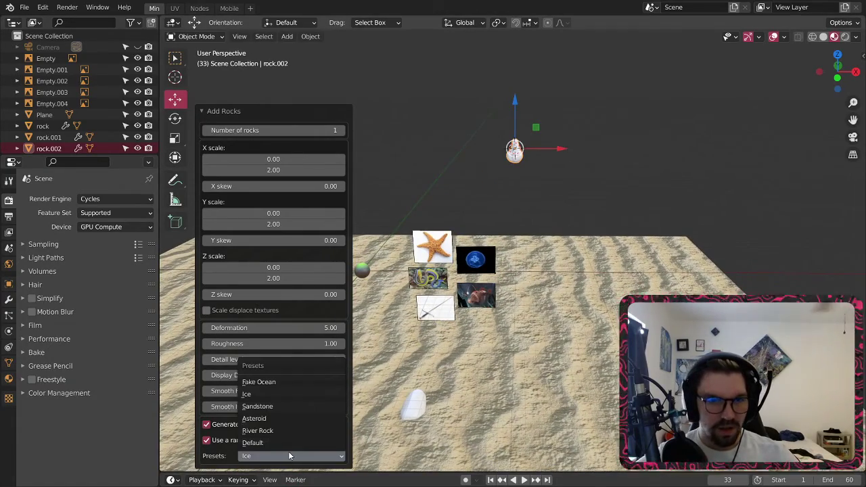
left_click(278, 407)
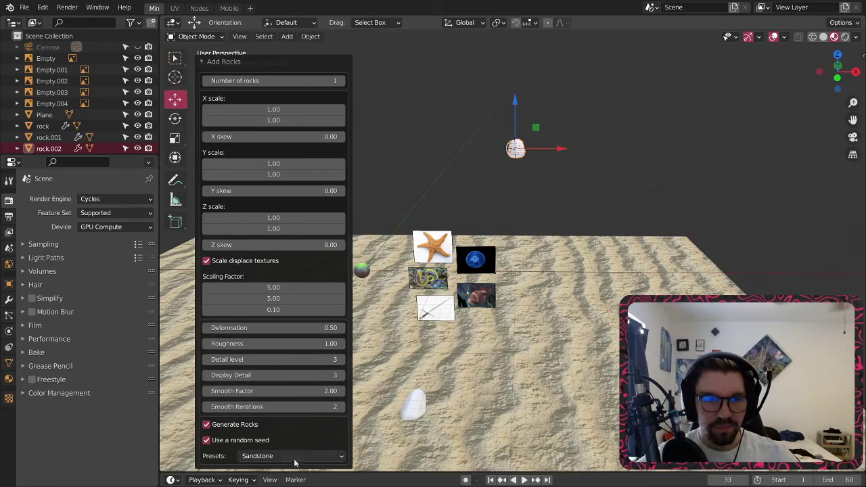
left_click(294, 460)
left_click(278, 417)
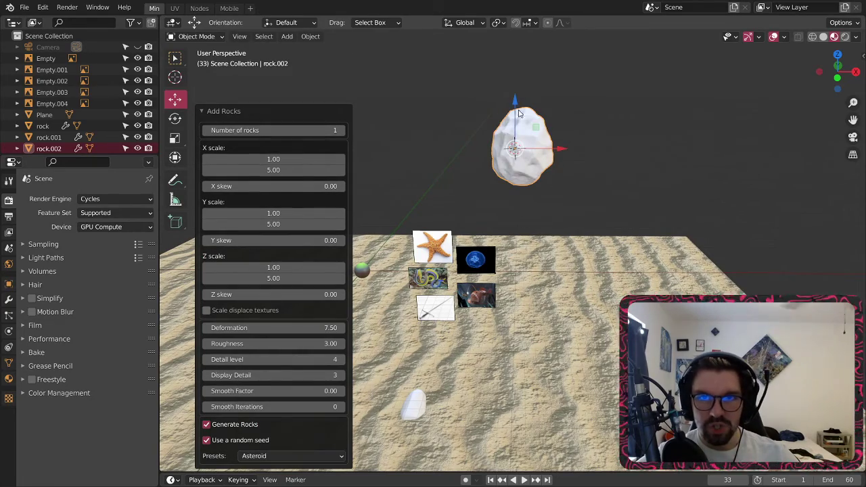
scroll(519, 114, "up", 4)
scroll(527, 161, "down", 8)
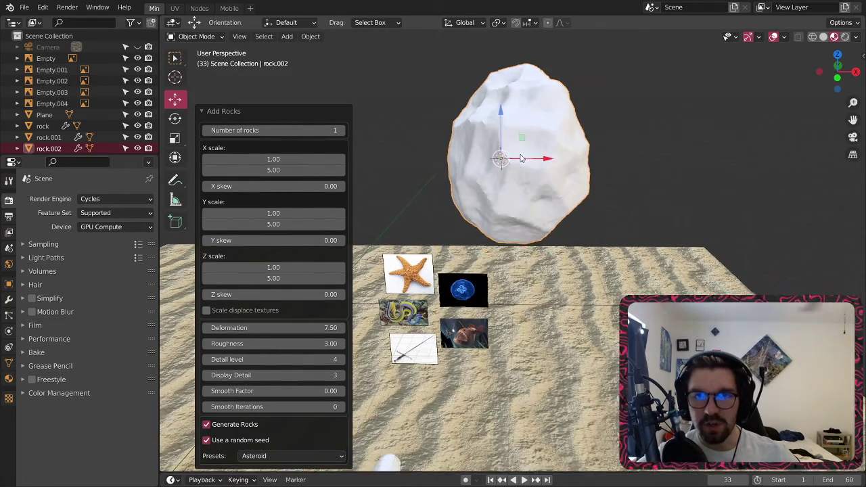
mouse_move(527, 161)
middle_mouse_down()
mouse_move(380, 165)
mouse_move(533, 159)
middle_mouse_up()
scroll(515, 176, "up", 5)
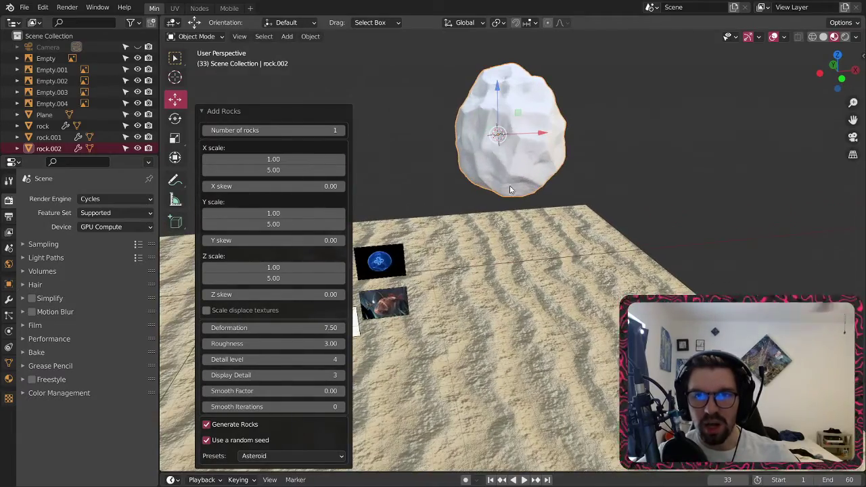
- Try the River Rock preset on the third rock, then undo the rock's addition
left_click(270, 456)
left_click(272, 433)
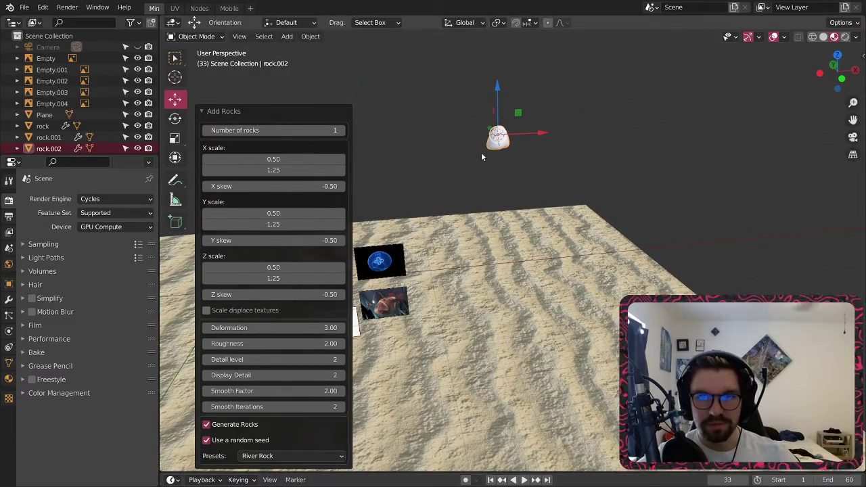
scroll(511, 138, "up", 2)
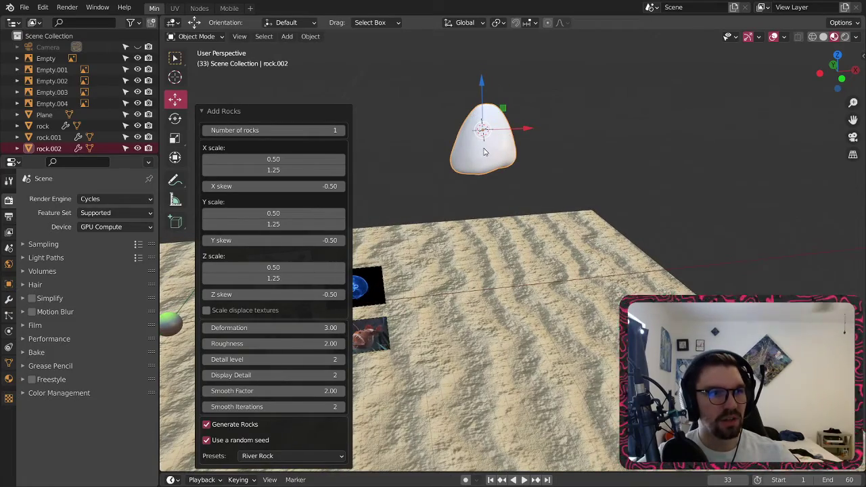
middle_click_drag(482, 148, 447, 123)
left_click(277, 453)
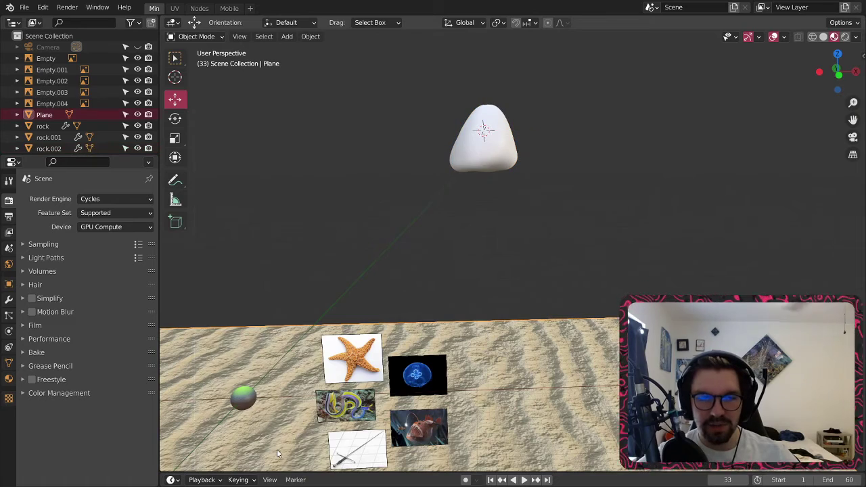
key("ctrl+z")
key("ctrl+z")
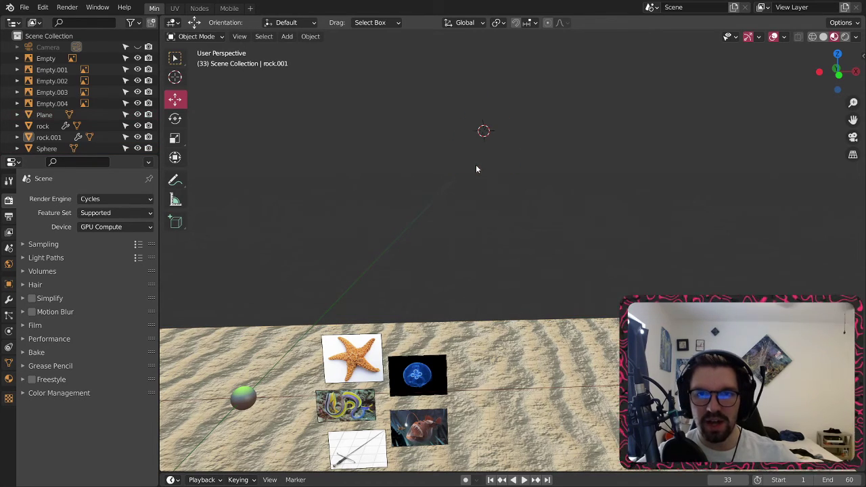
- Add a new third rock with the Rock Generator using the Default preset
left_click(287, 37)
mouse_move(331, 50)
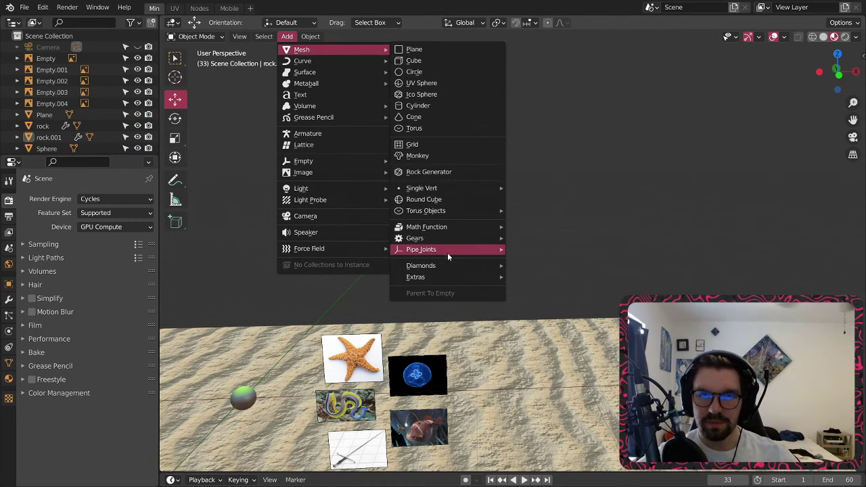
left_click(443, 171)
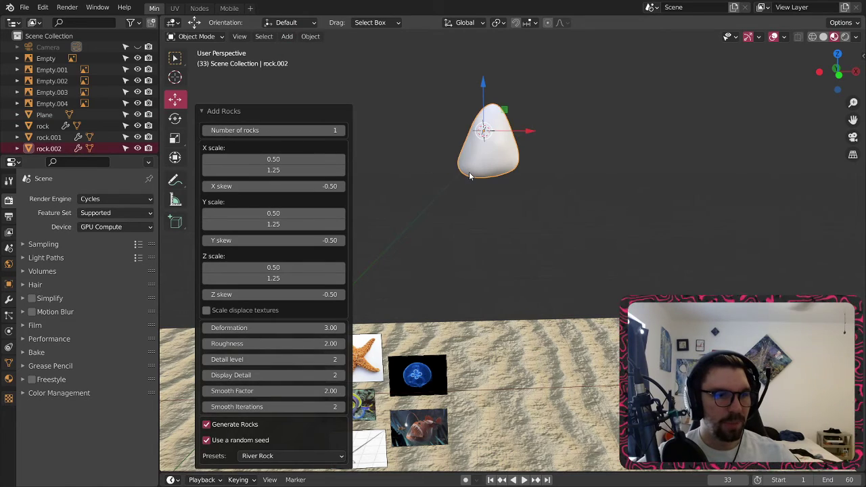
left_click(274, 456)
left_click(275, 444)
- Scale the new third rock up uniformly by a factor of about 1.845
middle_click_drag(468, 153, 473, 217)
key("s")
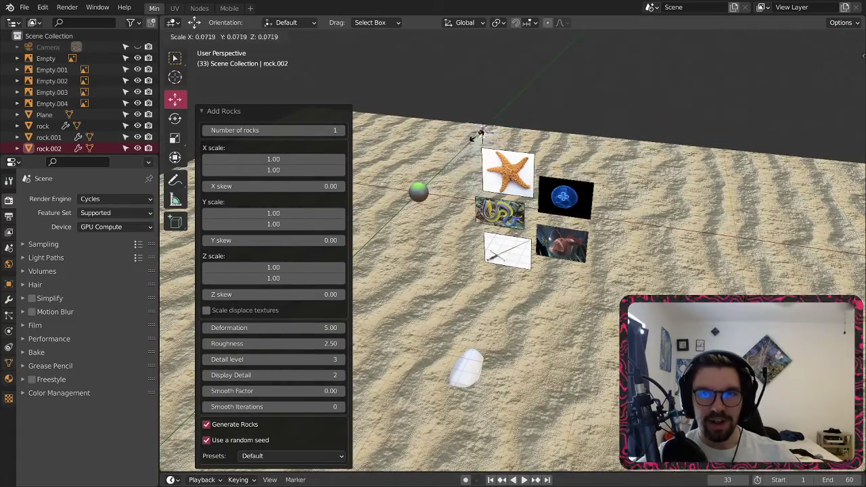
left_click(381, 155)
scroll(457, 160, "down", 5)
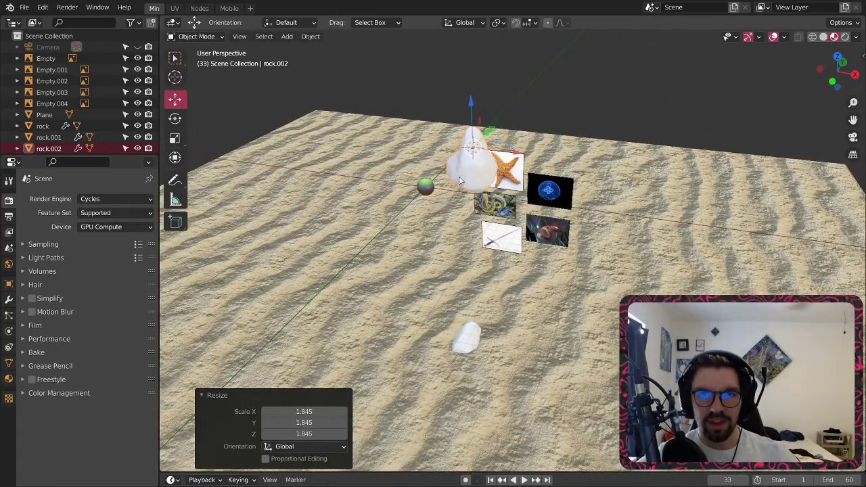
- Lower the third rock about 22.5 m along Z and scale it up uniformly by about 1.399
middle_click_drag(460, 177, 445, 146)
scroll(474, 152, "down", 3)
middle_click_drag(497, 157, 474, 244)
key("g")
key("z")
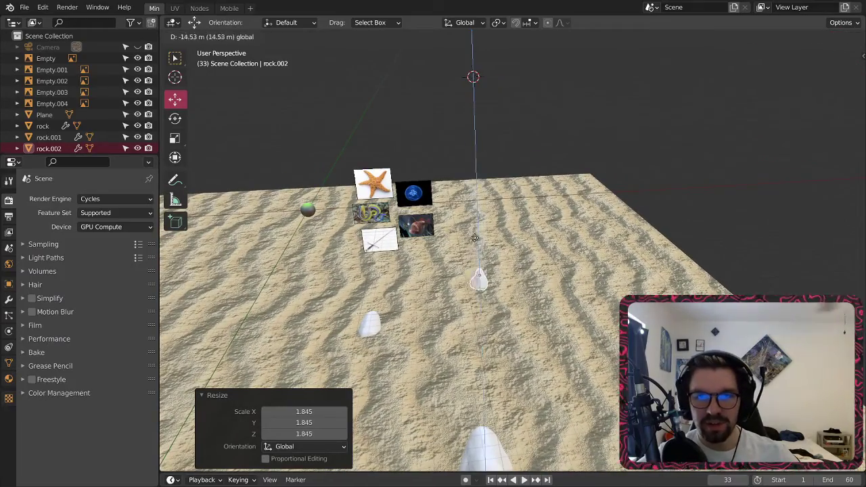
left_click(473, 334)
key("s")
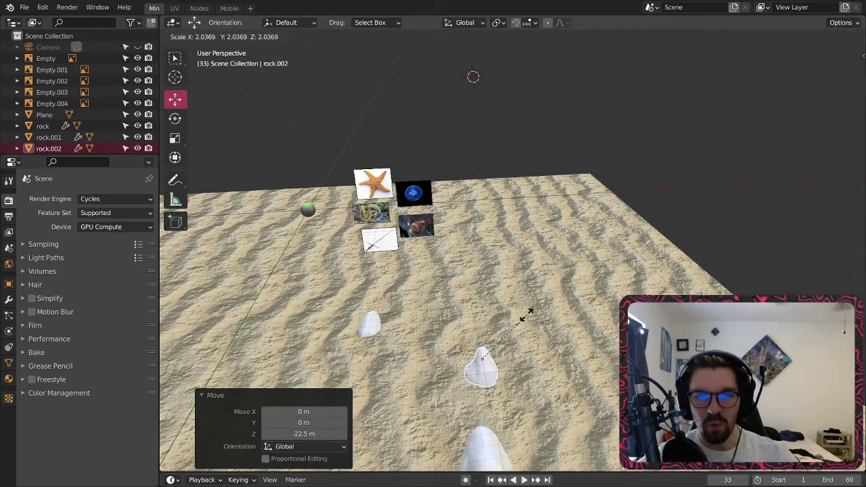
left_click(507, 325)
- Lower the third rock about 14.13 m further along Z, then raise it about 0.69 m to sand level
middle_click_drag(507, 325, 544, 213, "shift")
middle_click_drag(633, 211, 510, 211)
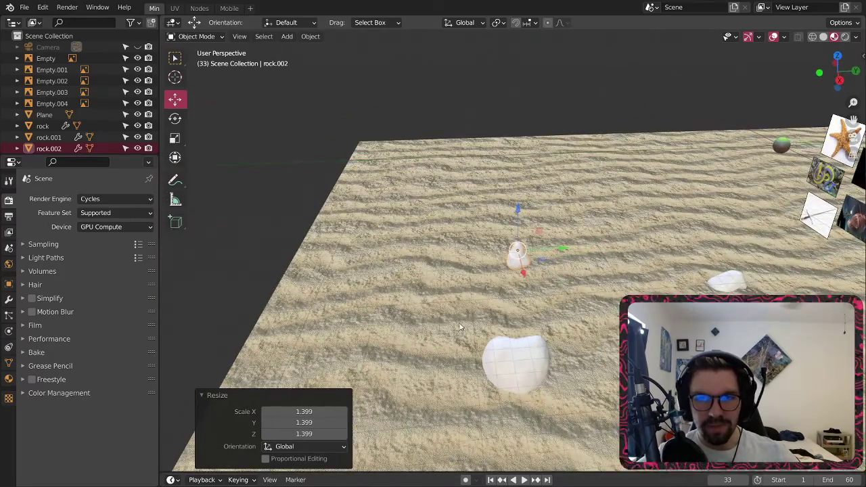
key("g")
key("z")
left_click(511, 318)
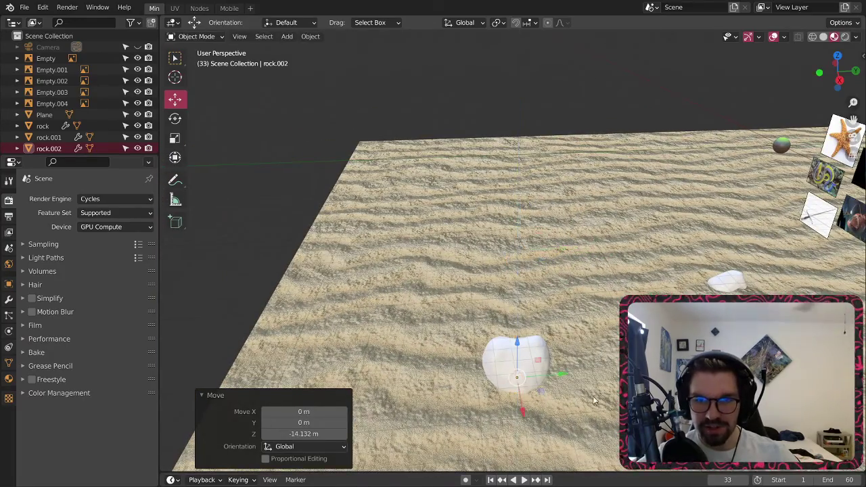
middle_click_drag(511, 318, 385, 328)
key("g")
key("z")
left_click(389, 309)
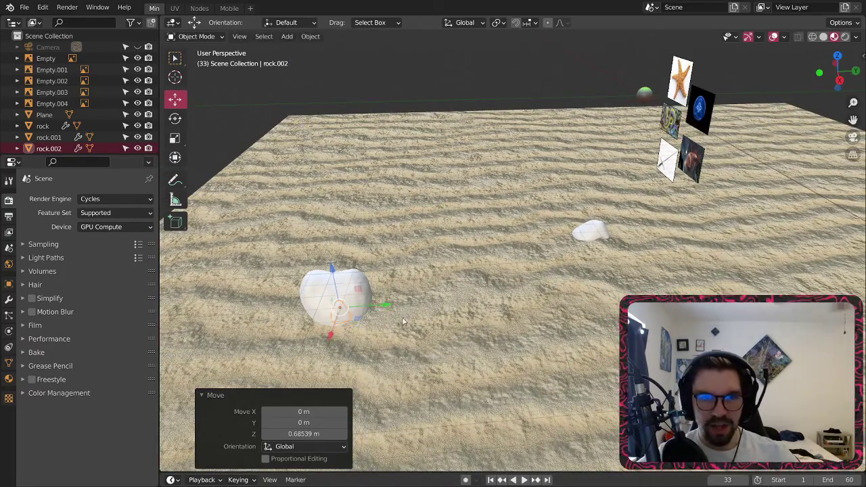
- Move the third rock along Y and X onto open sand away from the other rocks, and raise it about 0.8 m along Z
key("g")
key("y")
left_click(566, 303)
middle_click_drag(565, 303, 552, 267)
key("g")
key("x")
left_click(595, 304)
key("g")
key("z")
left_click(552, 271)
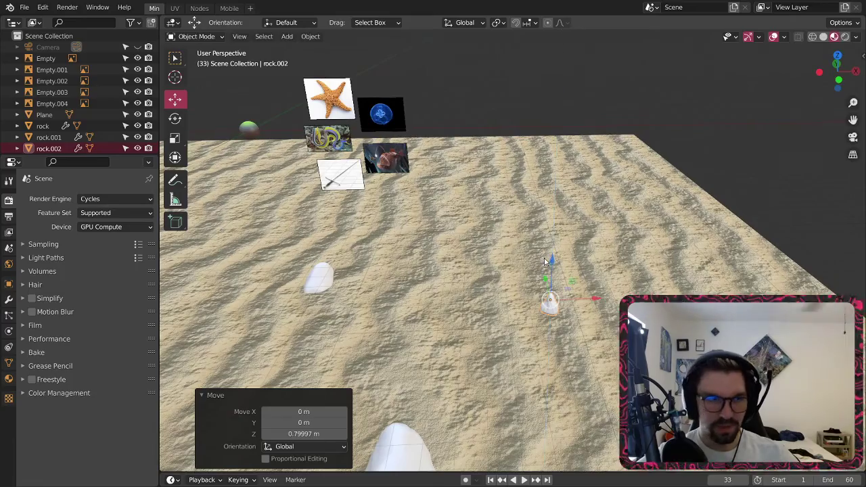
- Rotate the third rock about -105° around the global Y axis and lower it about 0.88 m along Z
scroll(552, 319, "up", 2)
scroll(551, 319, "up", 1)
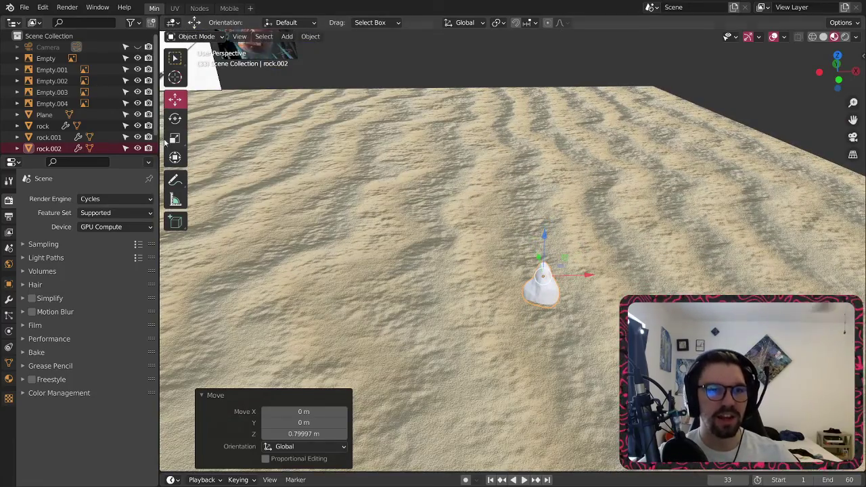
left_click(174, 119)
left_click_drag(572, 247, 437, 248)
left_click(174, 99)
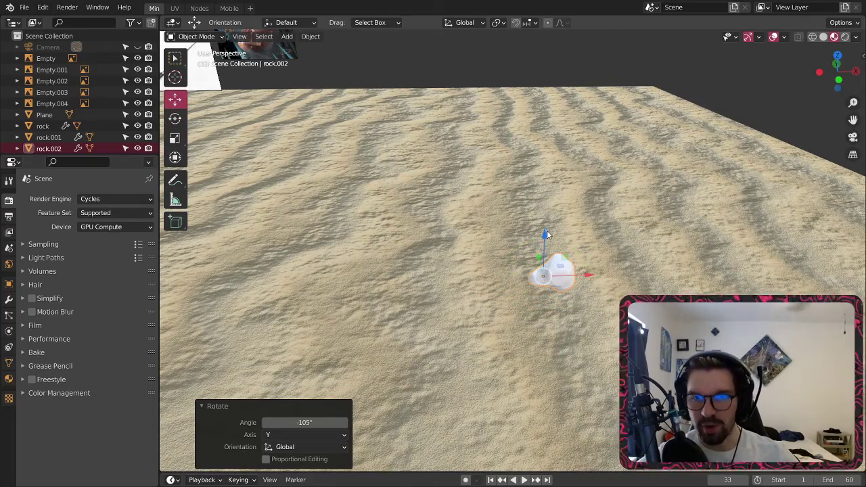
left_click_drag(547, 238, 528, 254)
- Rotate the third rock about another -18.1° around global Y and raise it slightly along Z
middle_click_drag(529, 250, 534, 232)
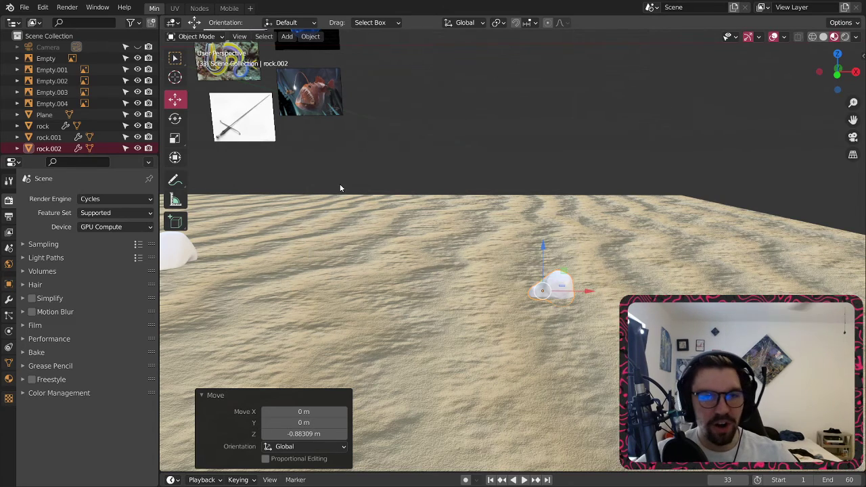
left_click(175, 120)
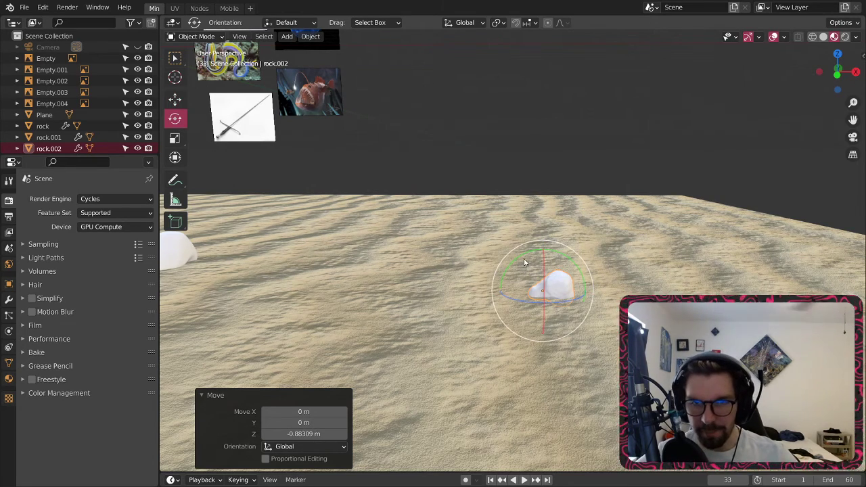
left_click_drag(515, 257, 510, 265)
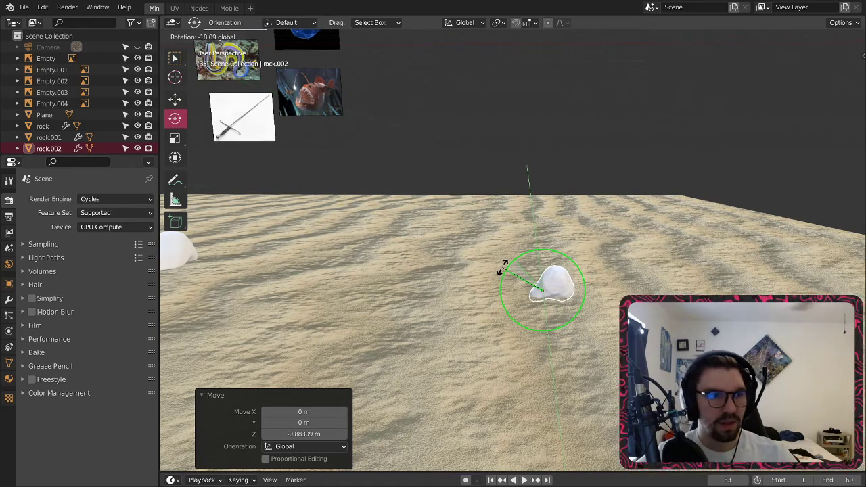
left_click_drag(504, 265, 502, 270)
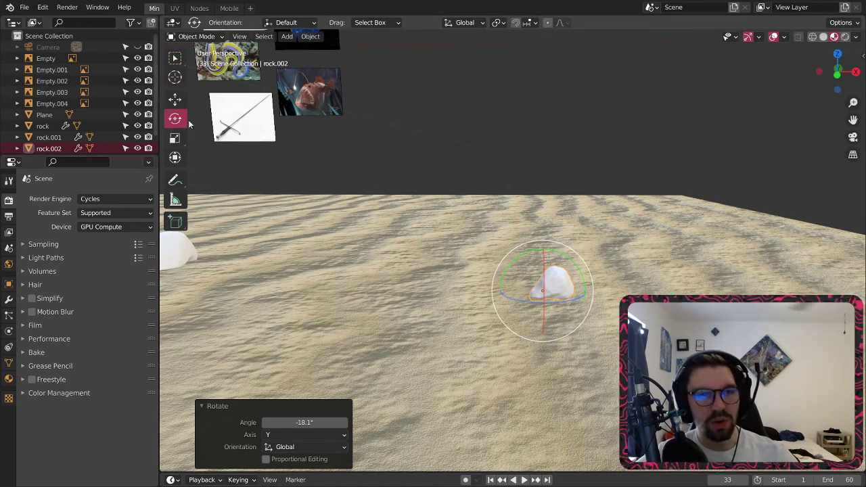
left_click(175, 100)
key("s")
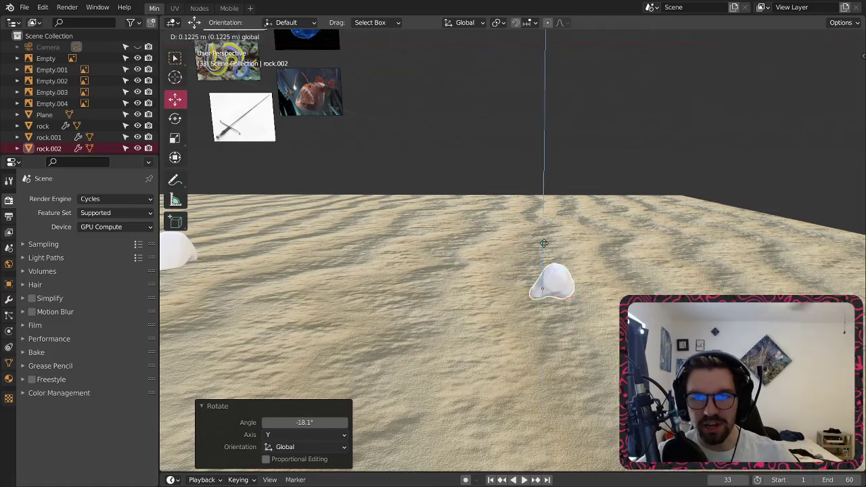
left_click(545, 230)
- Scale the third rock up uniformly by about 1.516, lower it slightly into the sand, and deselect it
key("s")
left_click(602, 225)
scroll(533, 258, "down", 5)
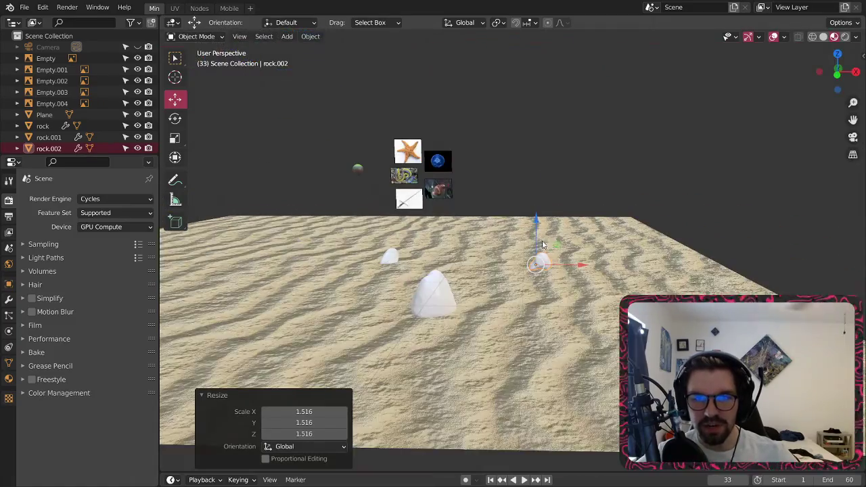
middle_click_drag(533, 259, 547, 273)
scroll(555, 221, "up", 3)
left_click_drag(520, 275, 516, 282)
left_click(491, 175)
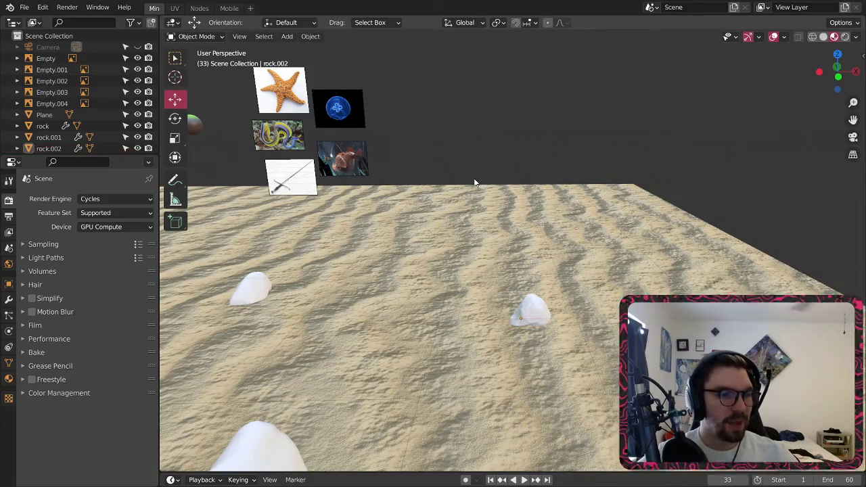
- Add a fourth rock with the Rock Generator using the Default preset
middle_click_drag(474, 178, 496, 223)
scroll(479, 196, "down", 7)
scroll(462, 191, "up", 2)
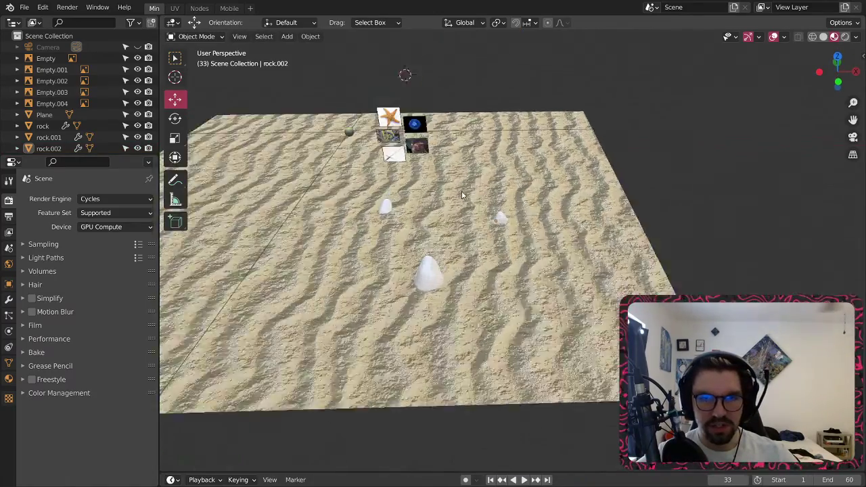
scroll(462, 195, "up", 2)
left_click(287, 36)
mouse_move(306, 50)
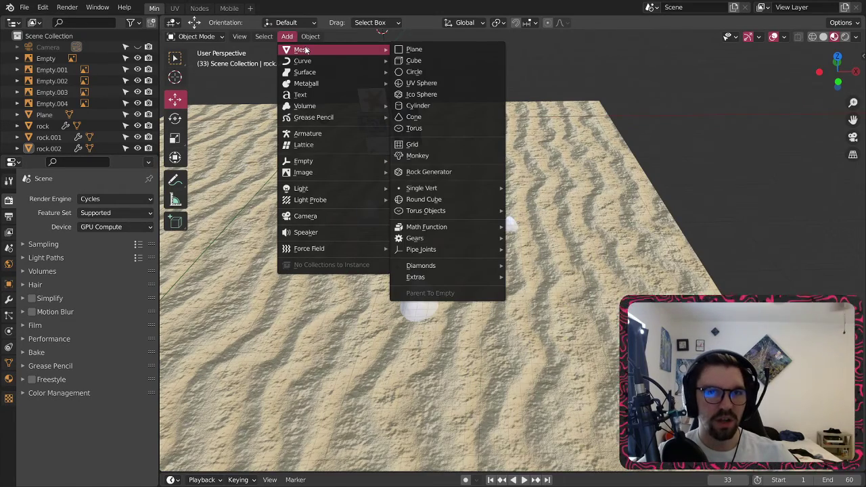
left_click(433, 171)
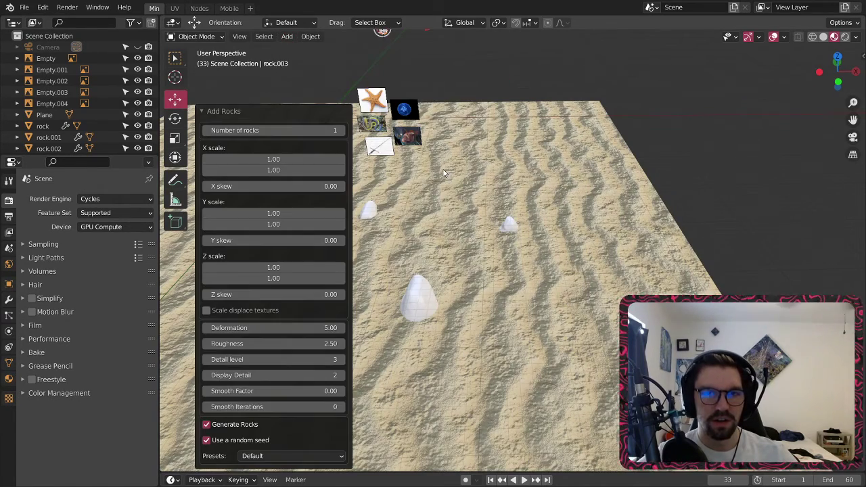
- Set the fourth rock's Deformation to 10.55
middle_click_drag(400, 95, 451, 197)
scroll(461, 177, "up", 5)
scroll(447, 142, "down", 5)
scroll(447, 196, "down", 2)
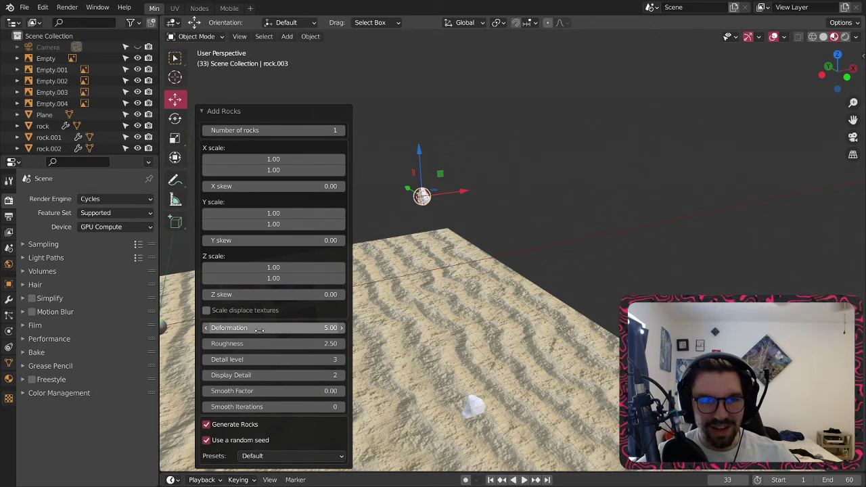
left_click_drag(259, 330, 354, 330)
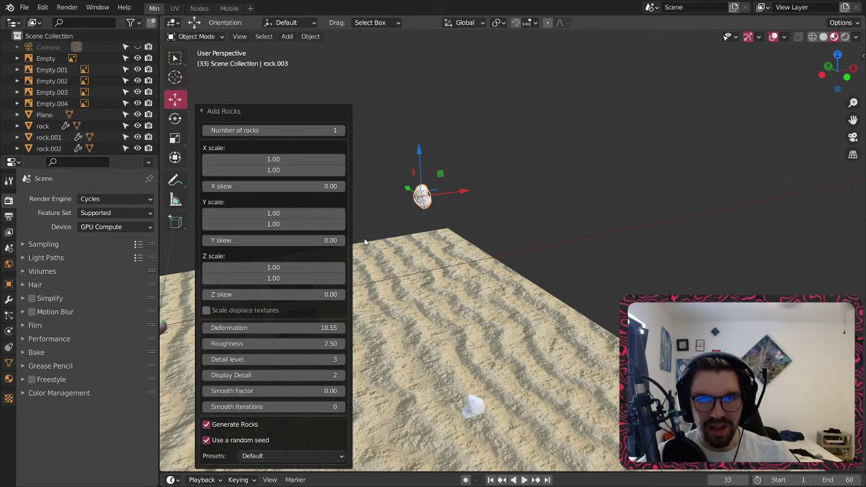
- Scale the fourth rock up uniformly by about 2.78 and bring it into view with the sand plane
key("s")
left_click(339, 199)
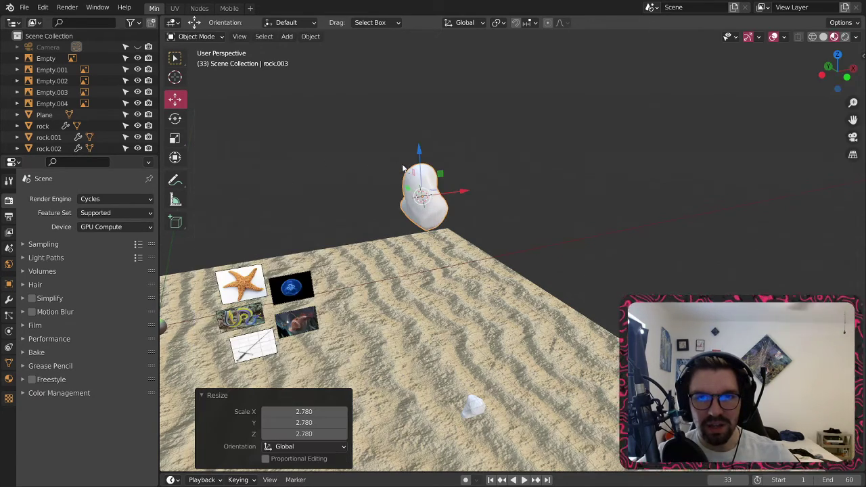
middle_click_drag(493, 165, 446, 134, "shift")
middle_click_drag(455, 92, 428, 149)
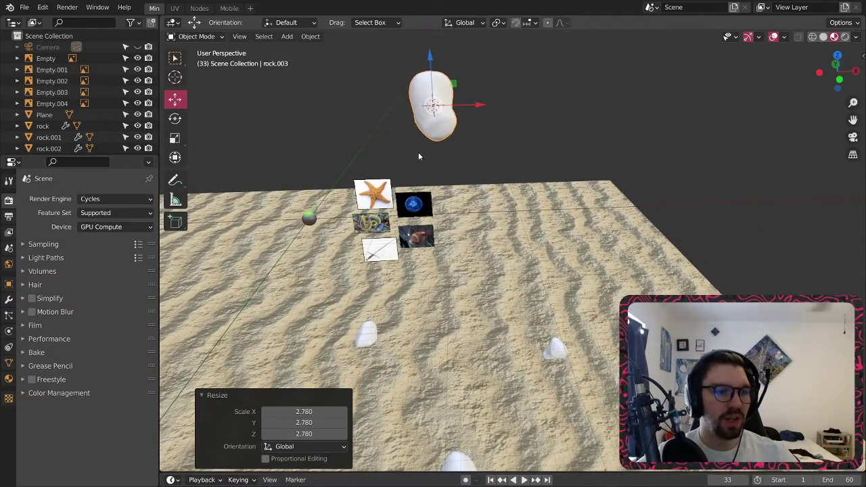
- Lower the fourth rock onto the sand plane, finishing with a move of about -7.26 m in Z
left_click_drag(433, 56, 511, 440)
middle_click_drag(510, 440, 486, 177, "shift")
left_click_drag(461, 102, 459, 186)
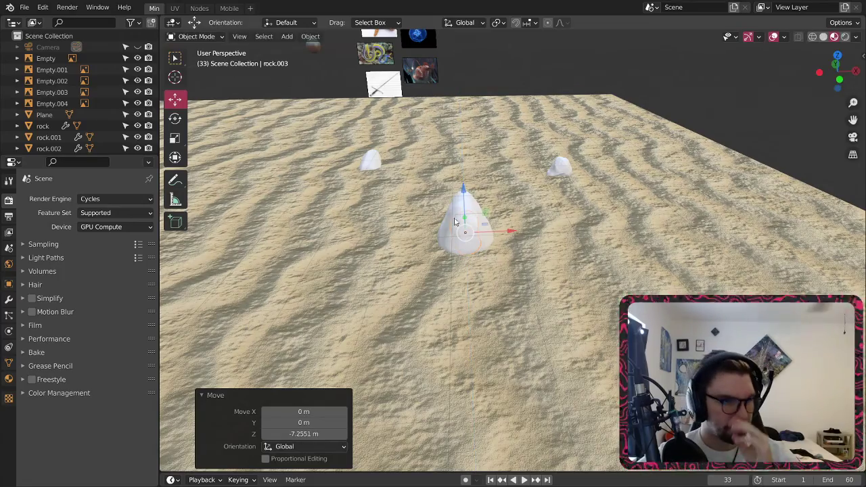
- Move the fourth rock along Y towards the reference images, then about -5.77 m in X so it sits among the other rocks
middle_click_drag(455, 221, 381, 238)
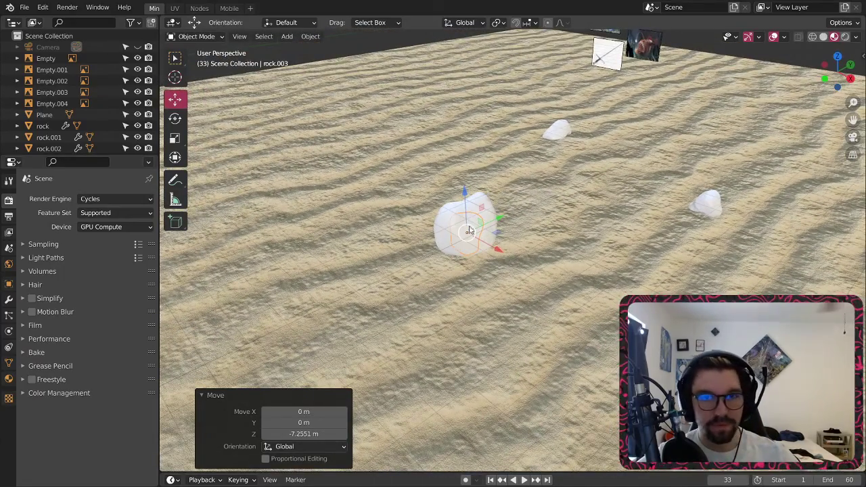
left_click_drag(497, 222, 584, 182)
middle_click_drag(584, 182, 601, 184)
left_click_drag(602, 184, 548, 196)
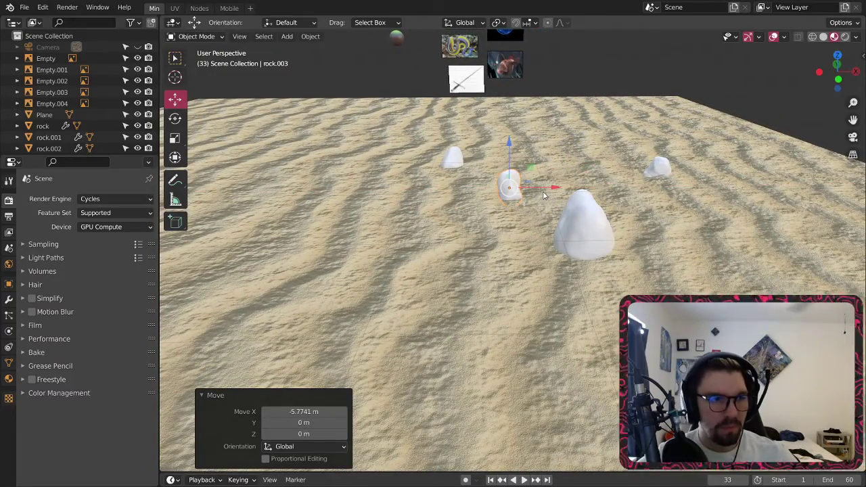
- Rotate the fourth rock about -77.2° around the Y axis, lower it by about 0.077 m, and deselect it
scroll(523, 144, "up", 2)
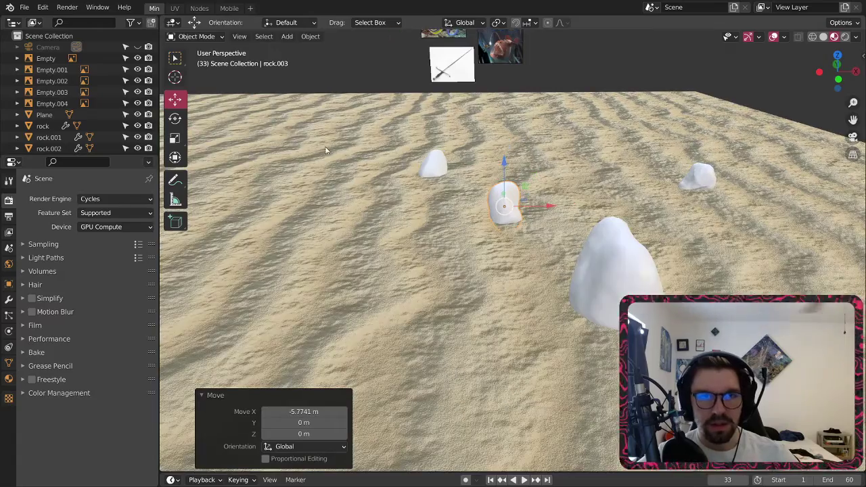
left_click(174, 118)
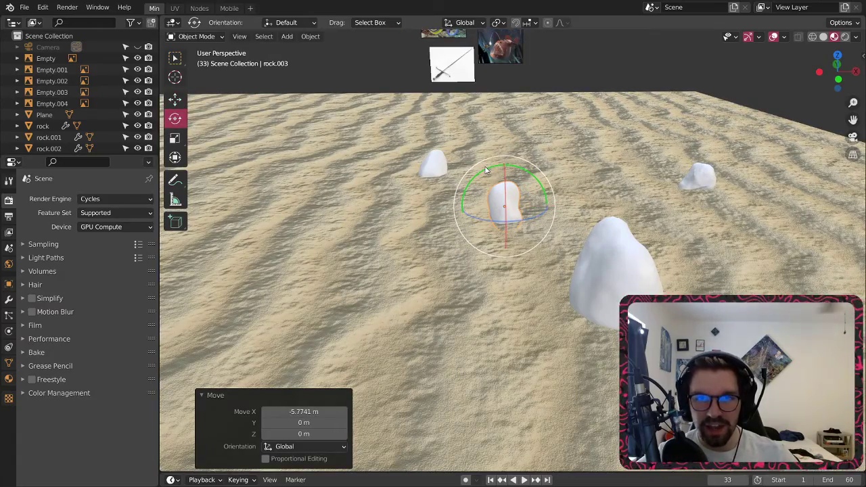
left_click_drag(489, 172, 398, 232)
left_click(172, 98)
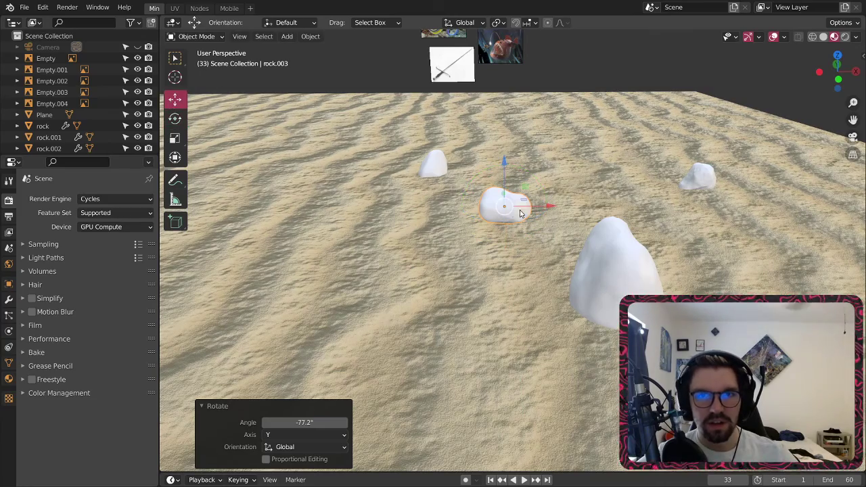
left_click_drag(501, 163, 502, 171)
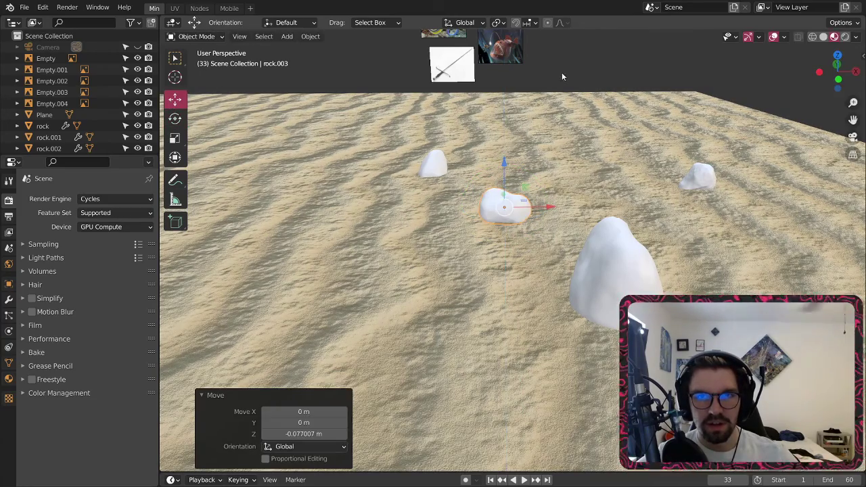
left_click(559, 59)
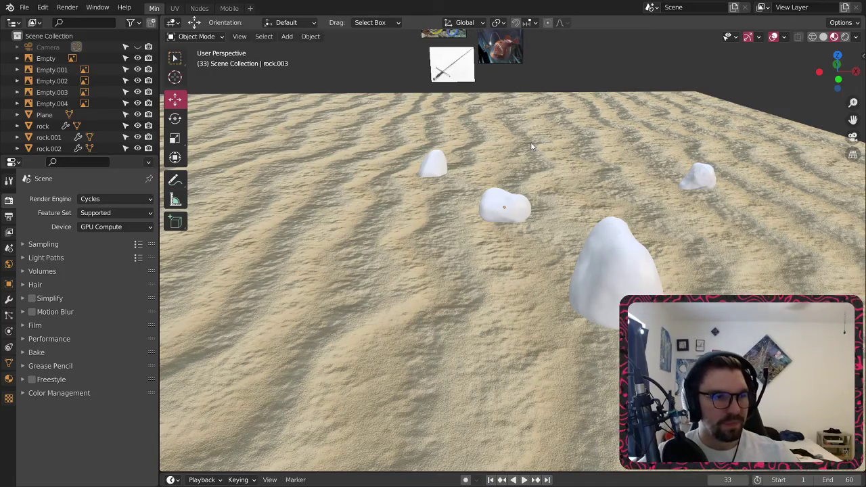
- Switch to the Nodes workspace with the rocks in view and collapse the displacement texture's Preview section
middle_click_drag(506, 169, 511, 177)
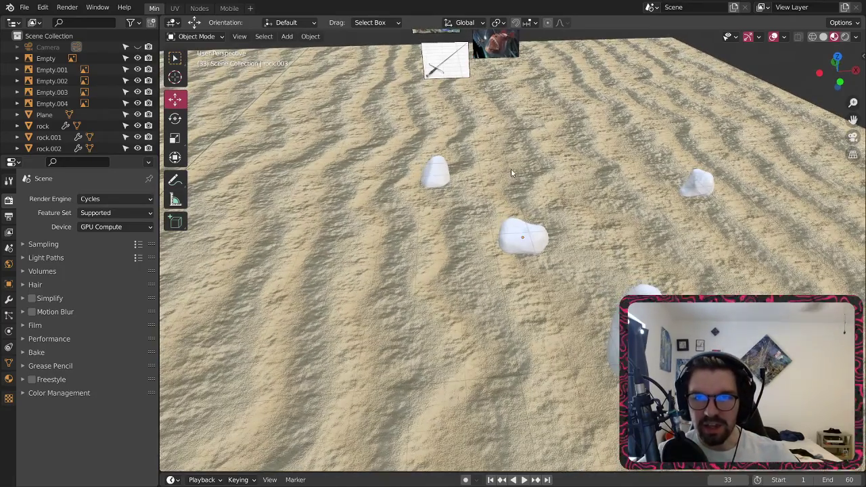
left_click(200, 9)
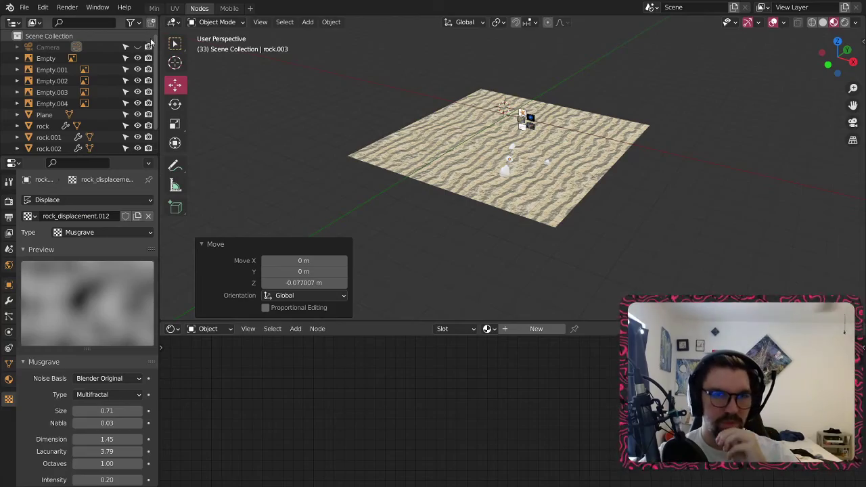
scroll(514, 125, "up", 7)
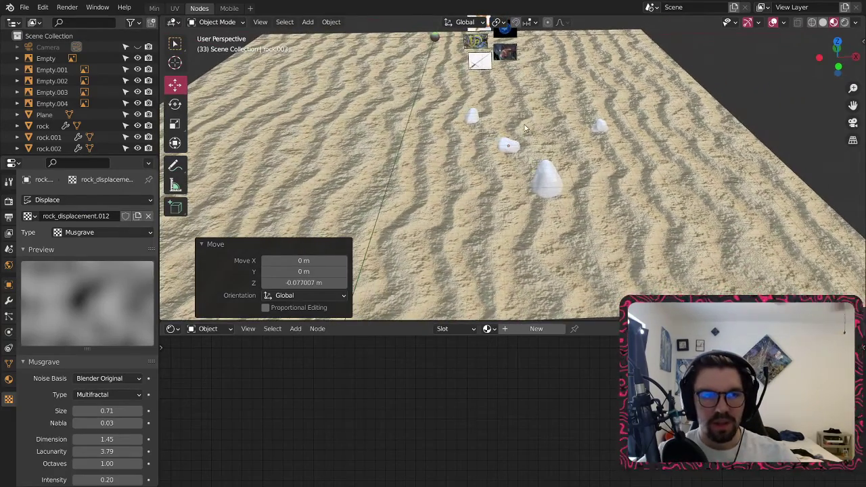
left_click(23, 249)
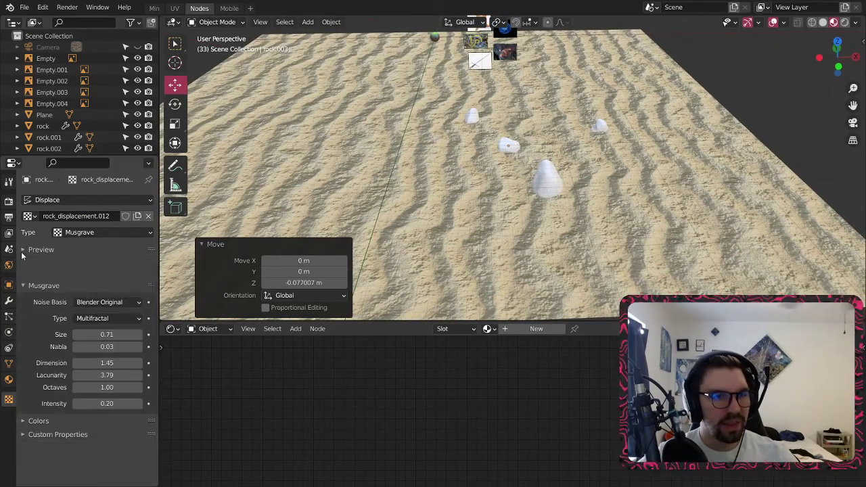
- Select rock.001 and create a new material for it
left_click(472, 118)
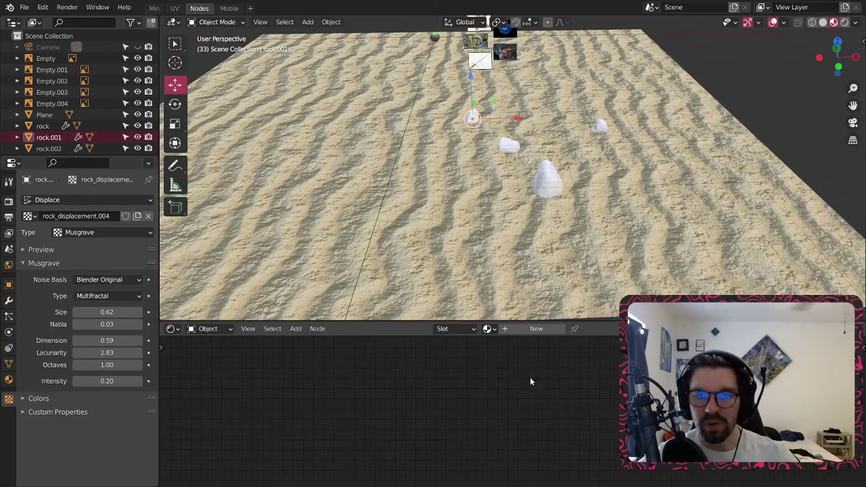
left_click(488, 329)
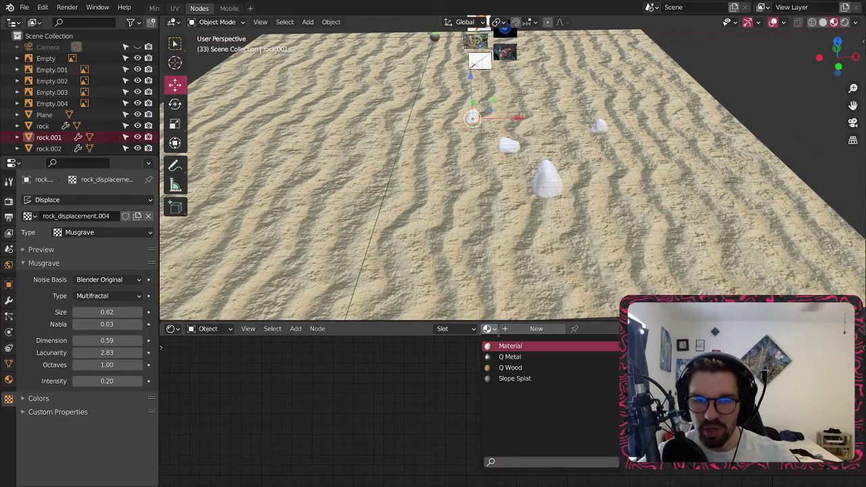
scroll(468, 118, "up", 5)
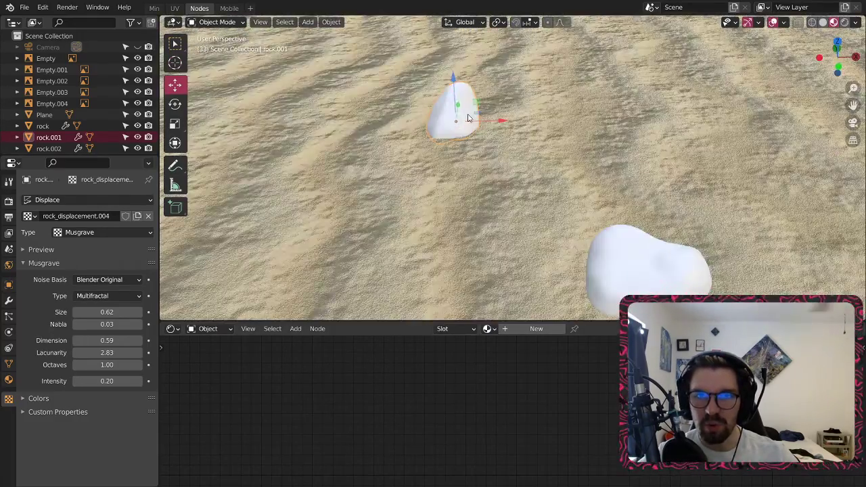
scroll(469, 117, "up", 4)
middle_click_drag(457, 116, 502, 92)
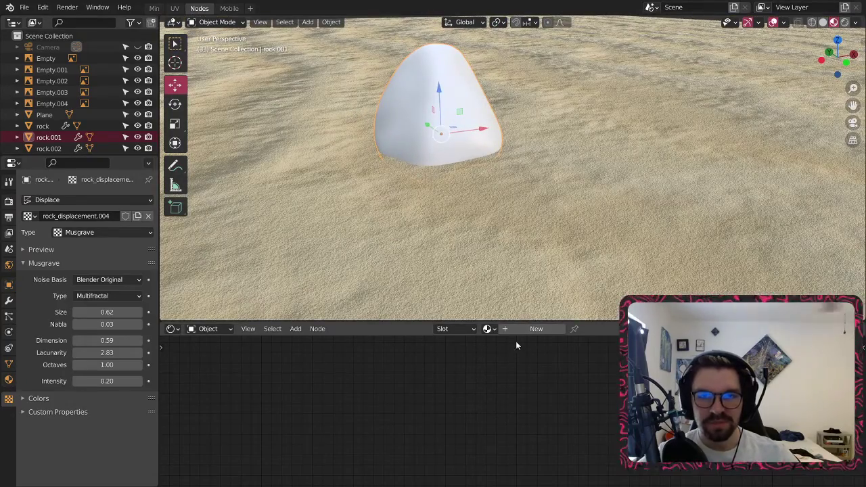
left_click(534, 329)
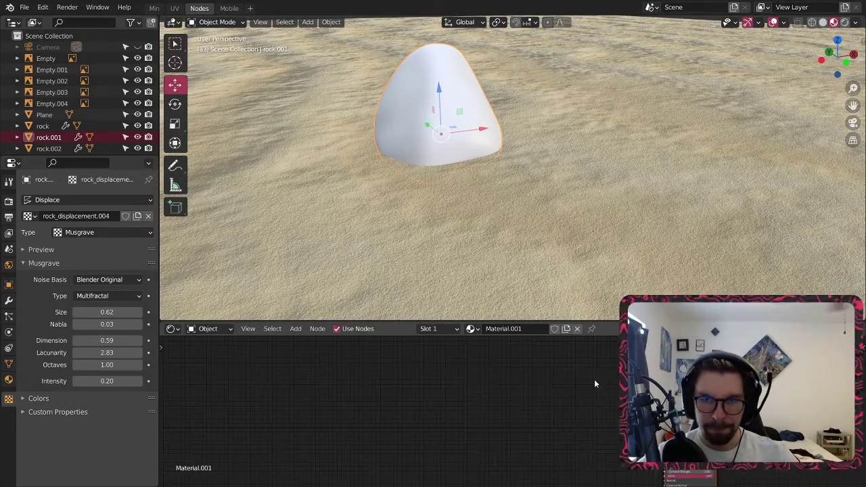
middle_click_drag(595, 384, 508, 373)
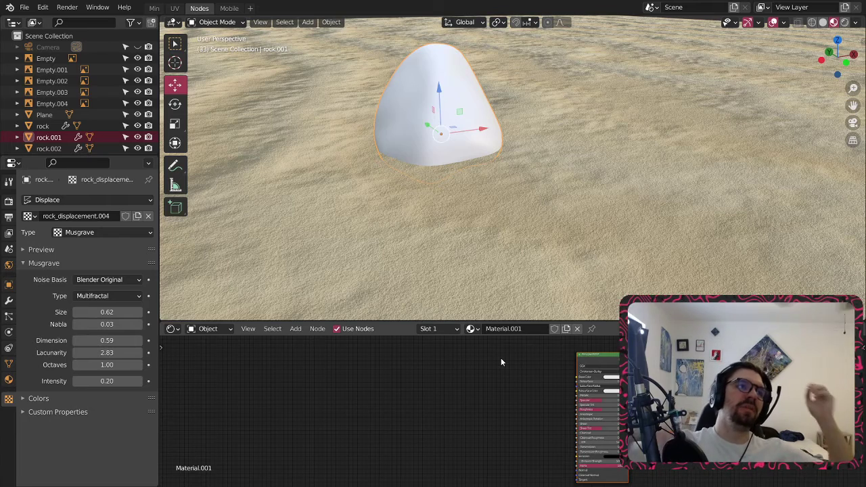
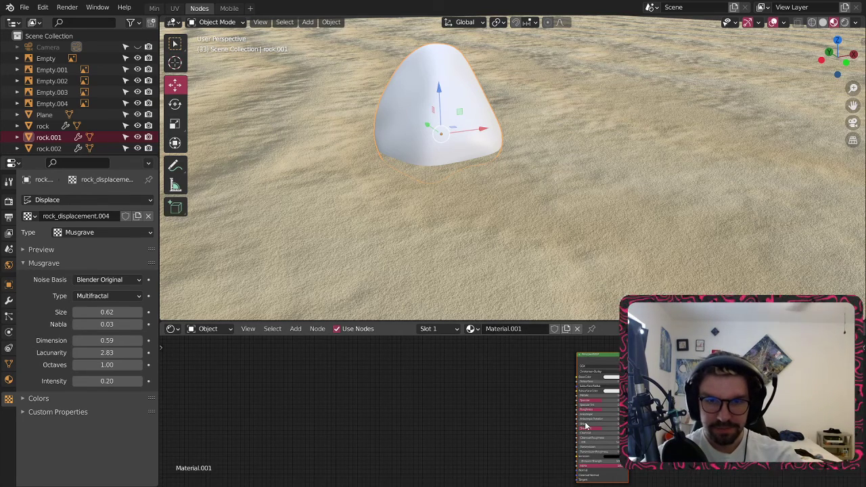
middle_click_drag(546, 426, 514, 406)
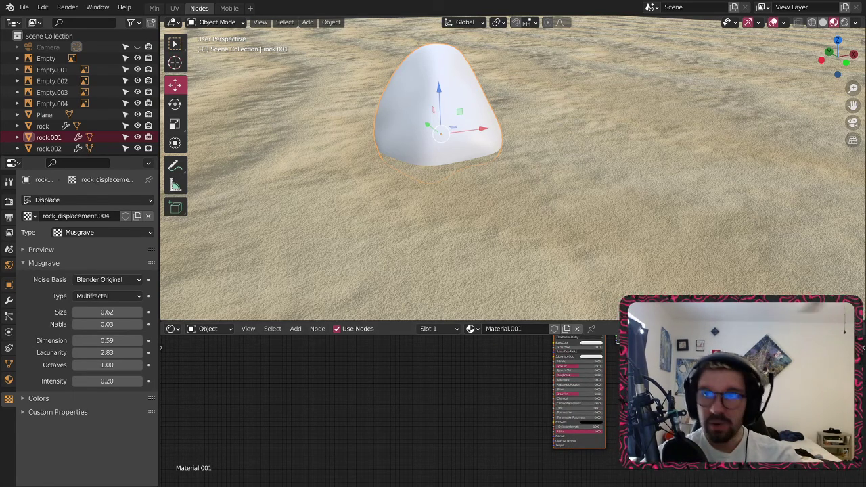
- Switch the viewport to Rendered shading, keeping rock.001 selected and its shader nodes in view
left_click(844, 22)
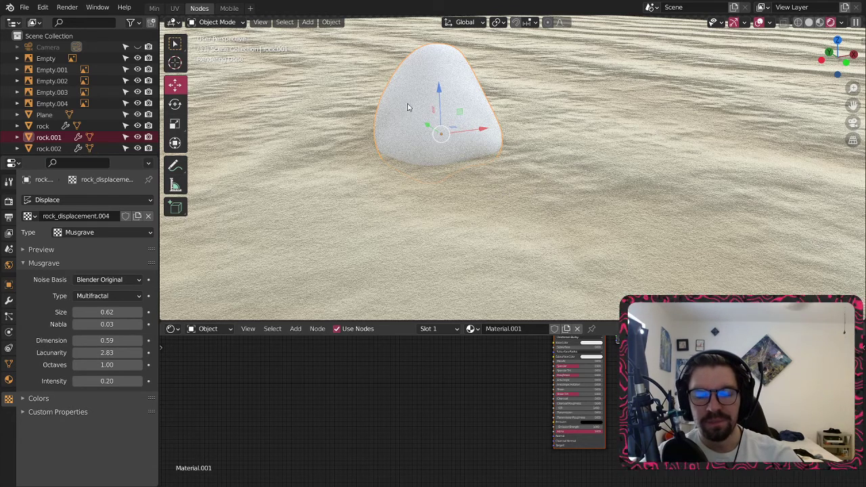
left_click(533, 373)
middle_click_drag(562, 372, 502, 400)
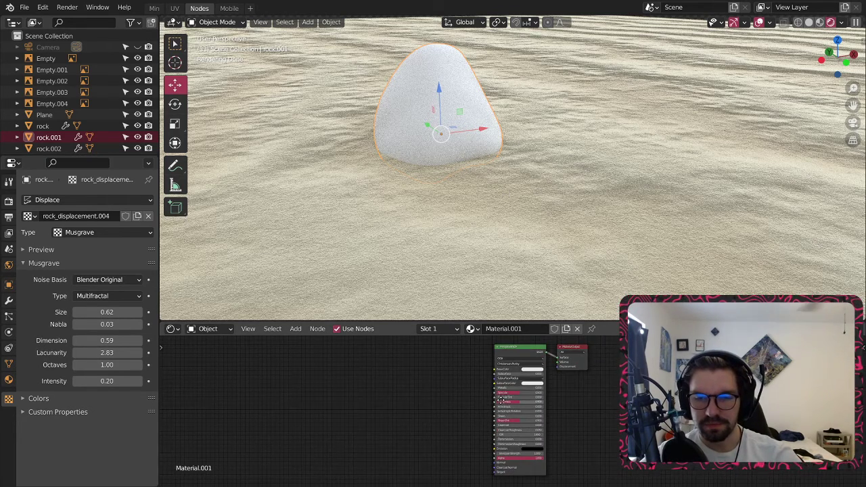
middle_click_drag(429, 387, 482, 378)
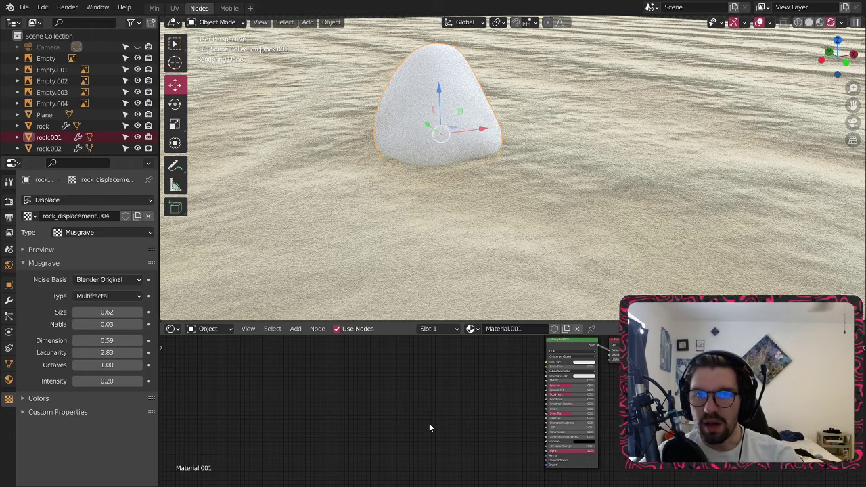
left_click(541, 105)
left_click(477, 103)
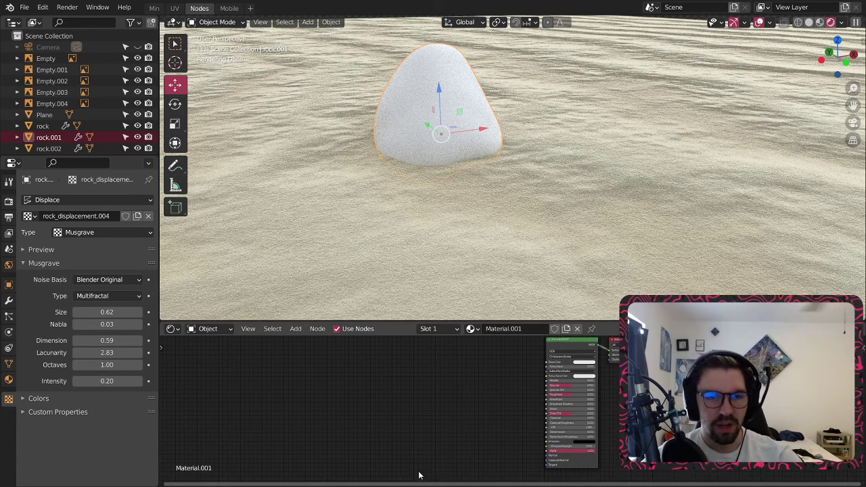
- Add a Bump node to the rock material and connect its Normal output to the Principled BSDF's Normal input
mouse_move(338, 414)
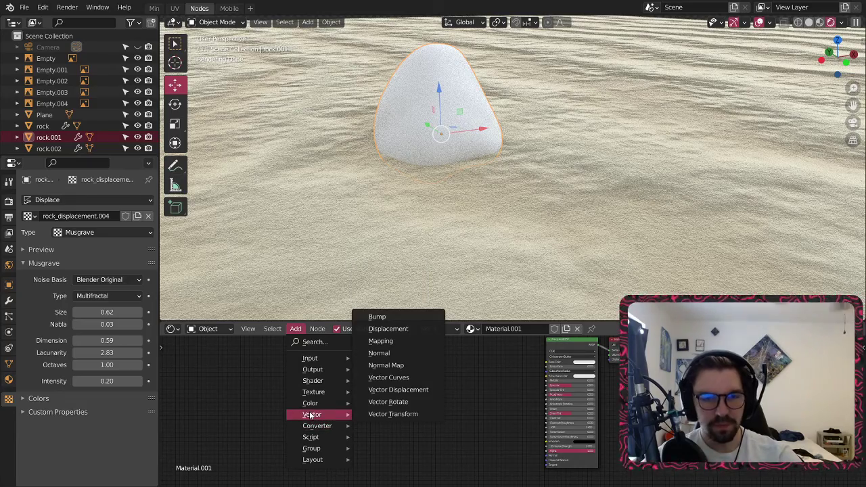
left_click(377, 316)
left_click(522, 439)
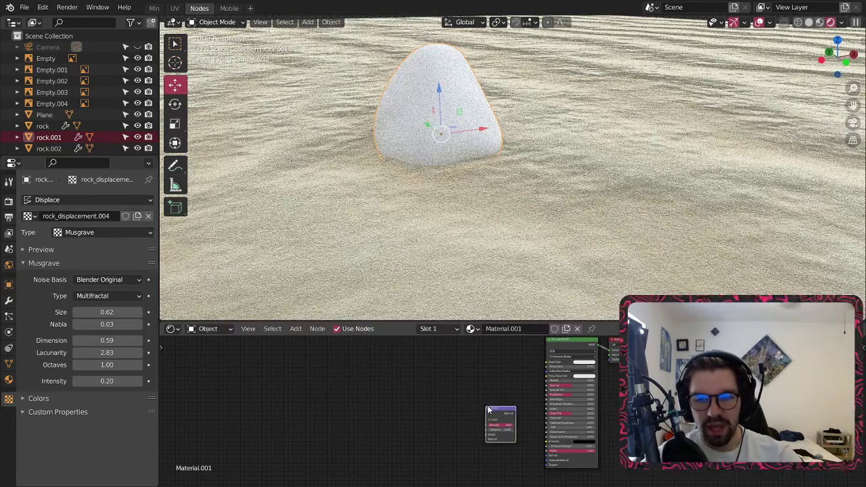
scroll(525, 437, "up", 1)
middle_click_drag(525, 436, 436, 390)
scroll(426, 383, "up", 5)
left_click_drag(401, 359, 416, 413)
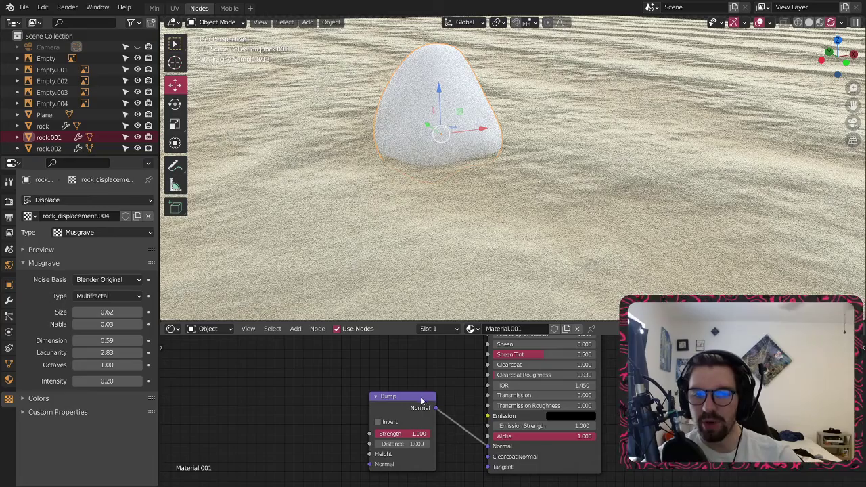
- Reposition the Bump node beside the Principled BSDF, leaving free space ahead of it for texture nodes
left_click_drag(421, 397, 430, 374)
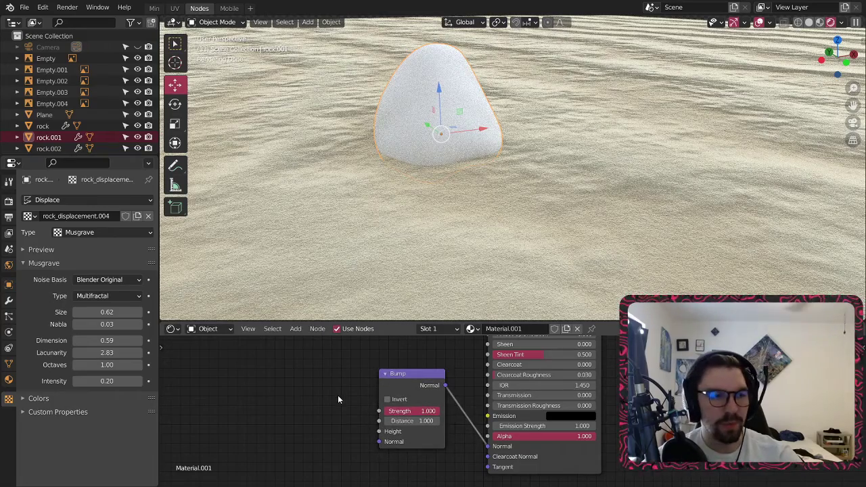
middle_click_drag(338, 399, 398, 402)
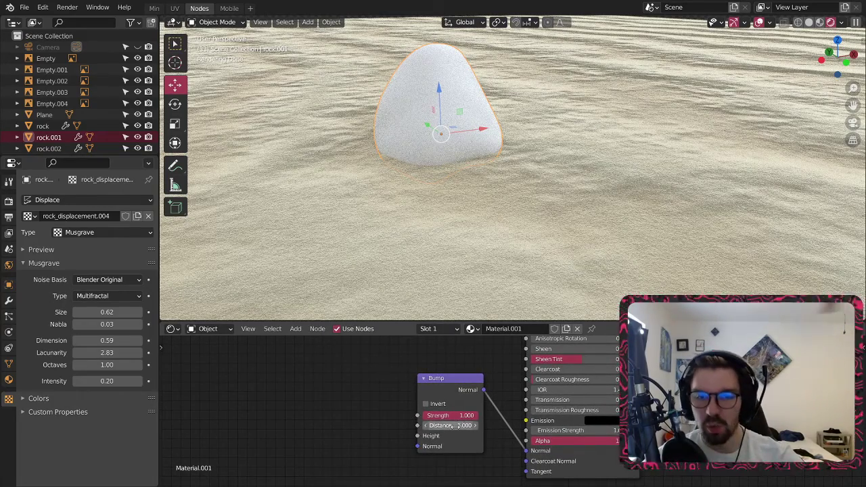
middle_click_drag(371, 381, 419, 379)
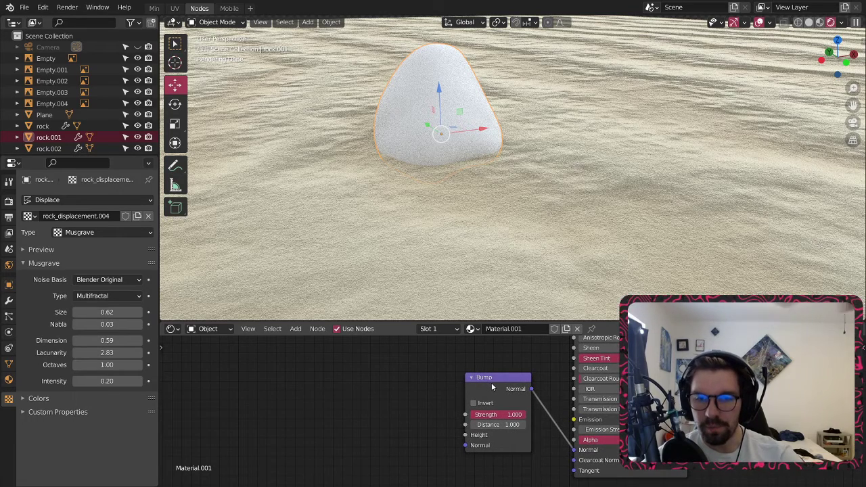
left_click_drag(492, 387, 488, 412)
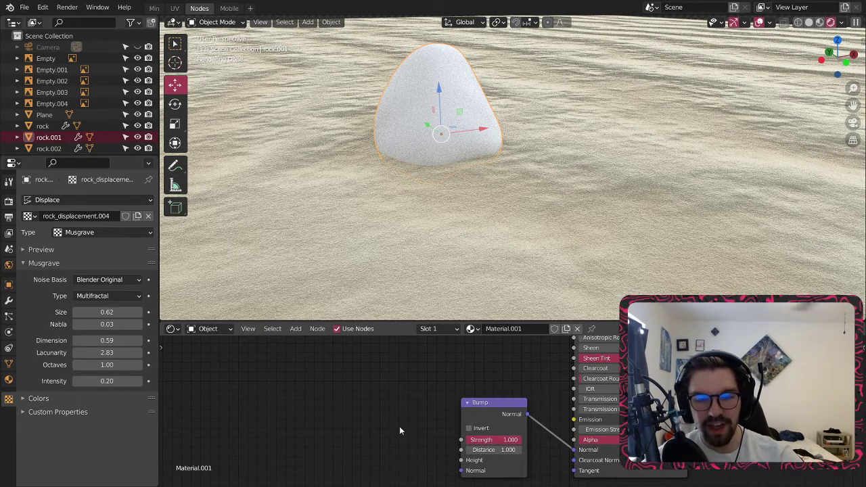
middle_click_drag(400, 431, 431, 404)
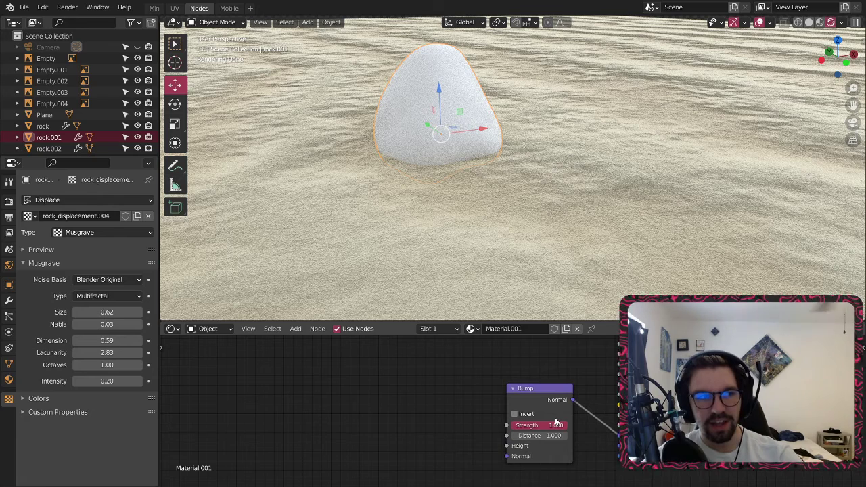
middle_click_drag(383, 414, 444, 408)
- Add a Musgrave Texture node to the rock material and place it well ahead of the Bump node
left_click(298, 332)
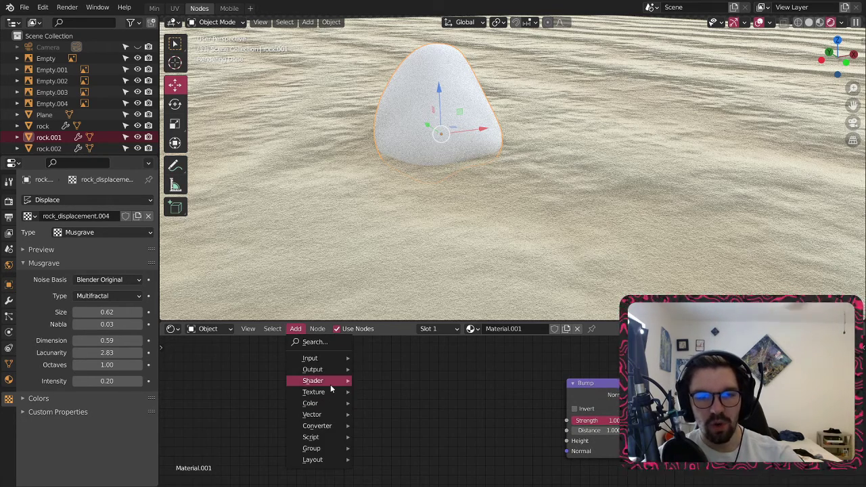
mouse_move(328, 392)
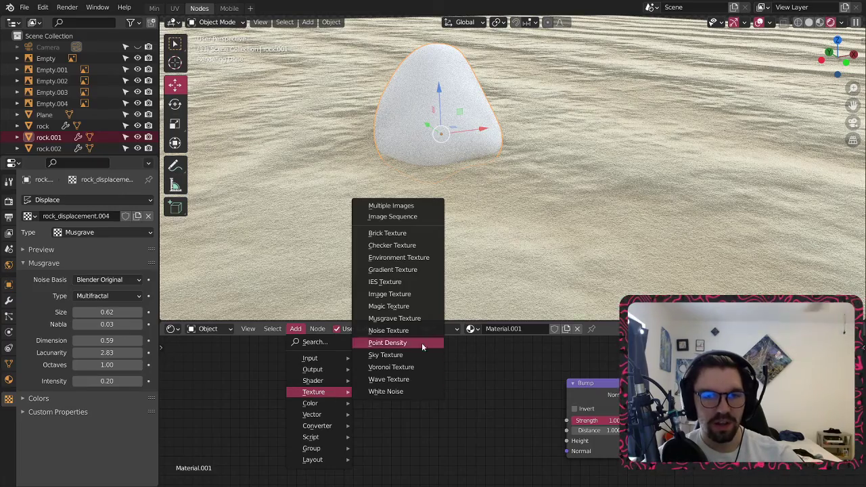
left_click(395, 319)
left_click(323, 370)
middle_click_drag(454, 370, 473, 367)
- Add a ColorRamp between the Musgrave Texture and Bump nodes, feeding Musgrave Height into Fac and ramp Color into Bump Height
left_click(296, 329)
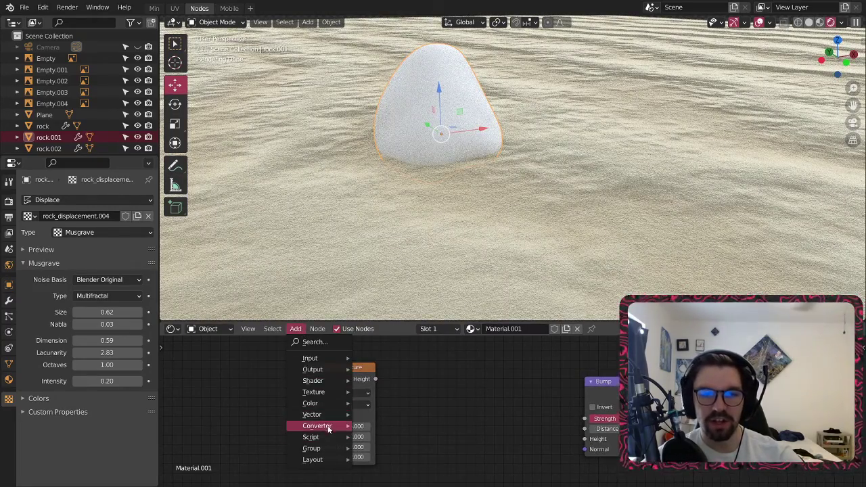
mouse_move(327, 427)
left_click(392, 291)
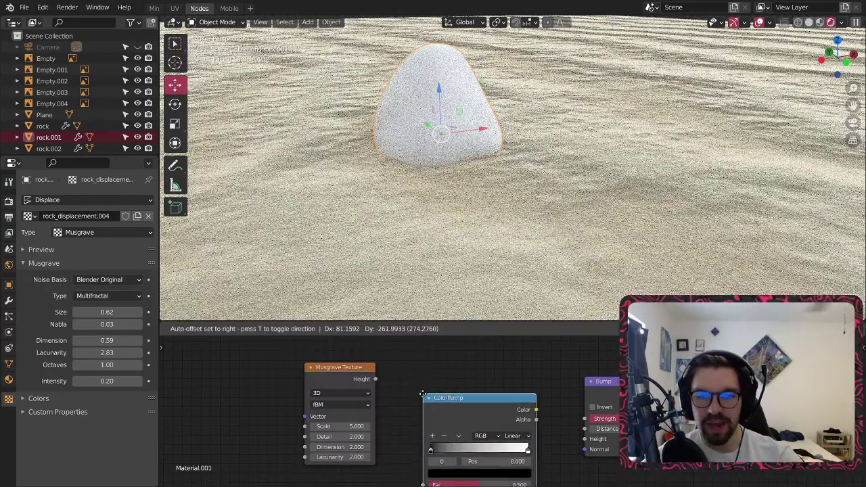
left_click(405, 367)
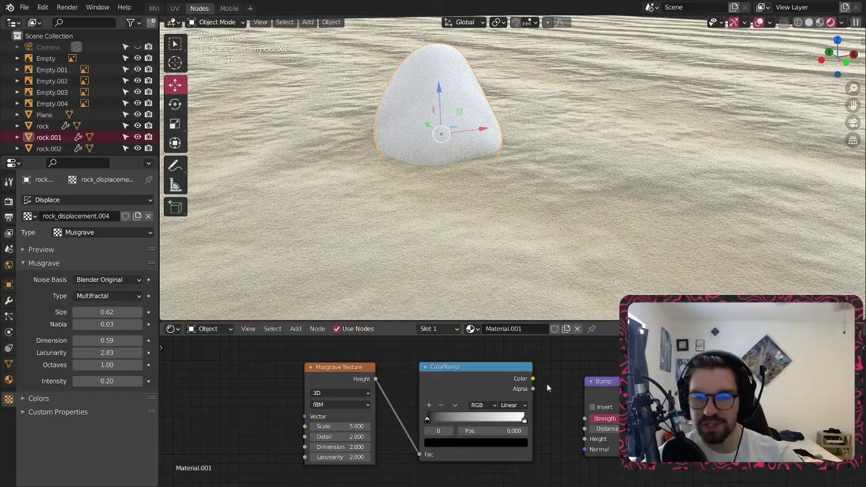
left_click_drag(588, 441, 585, 440)
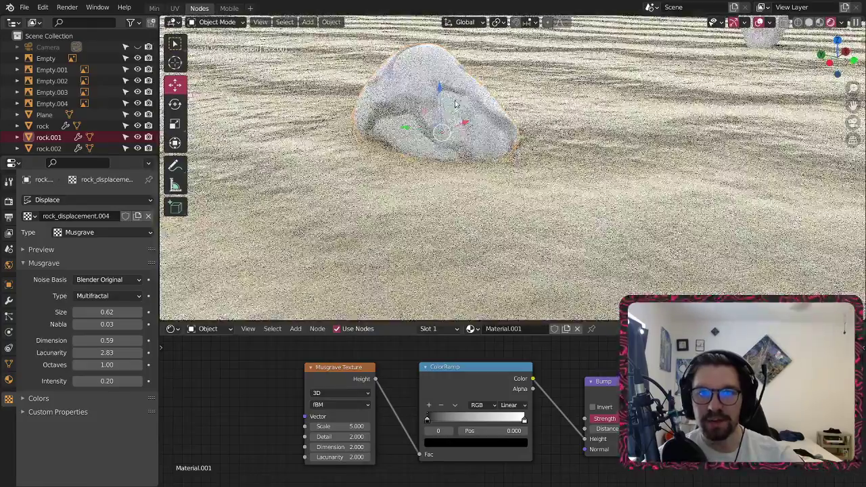
- Tighten the ColorRamp transition by moving the black stop to 0.438 and the white stop to just beyond it
scroll(366, 402, "up", 3)
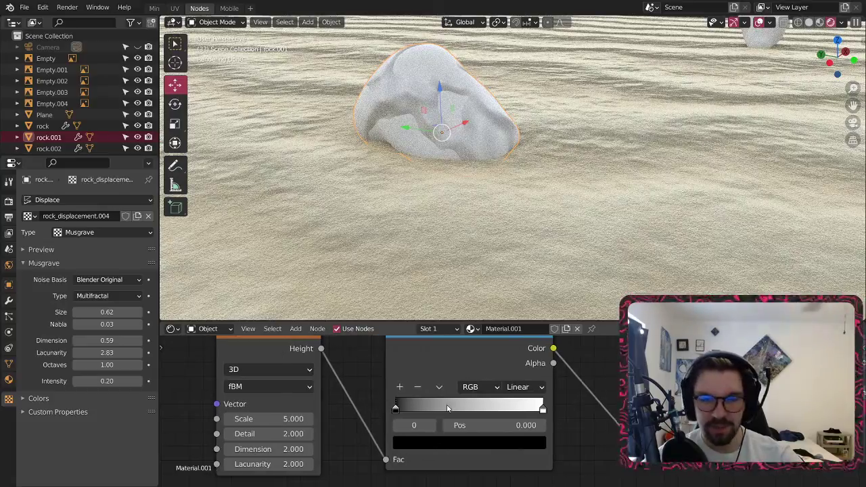
scroll(366, 402, "up", 2)
left_click_drag(377, 407, 460, 410)
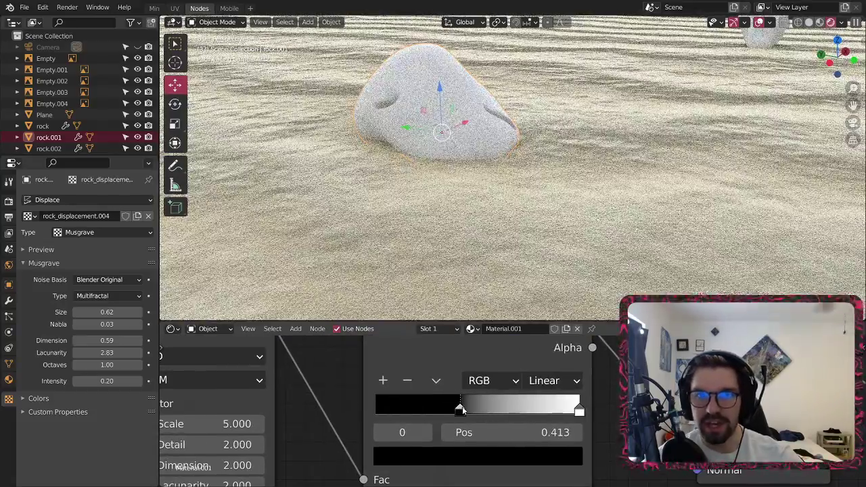
left_click_drag(580, 413, 465, 409)
left_click(461, 410)
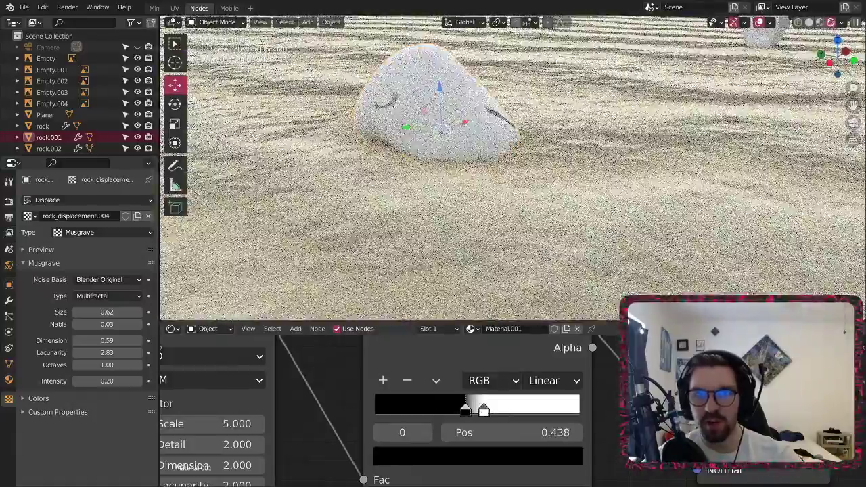
scroll(434, 110, "up", 5)
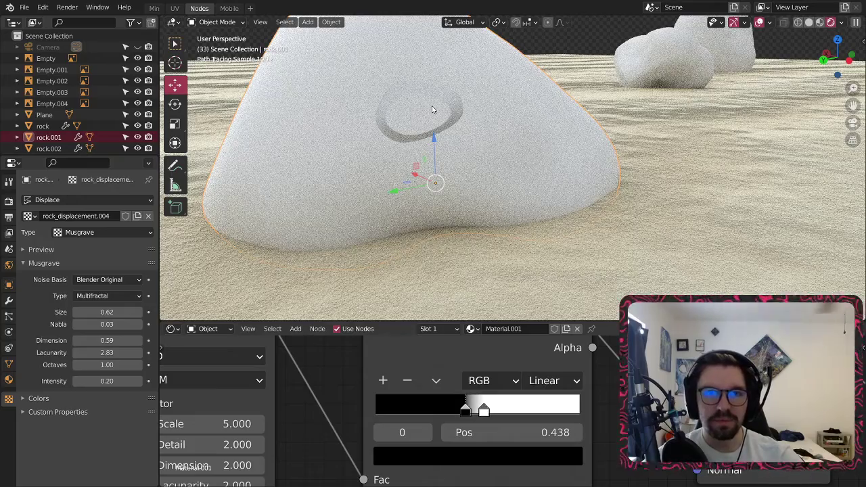
- Set the Musgrave Texture's Detail to 10 and its Dimension to 0.75
middle_click_drag(307, 440, 435, 383)
double_click(325, 388)
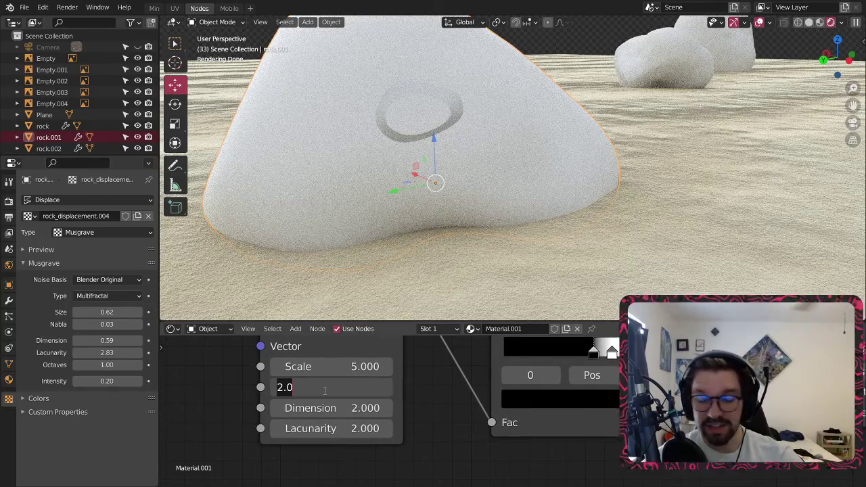
type("10")
key("Return")
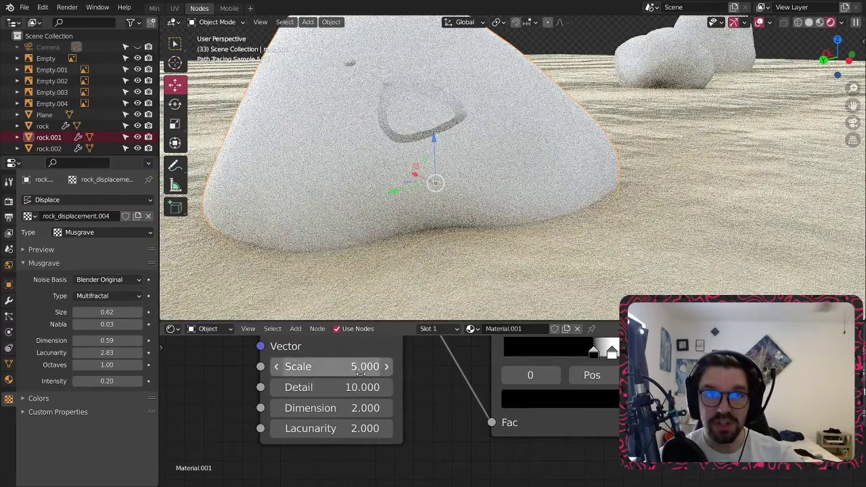
double_click(349, 406)
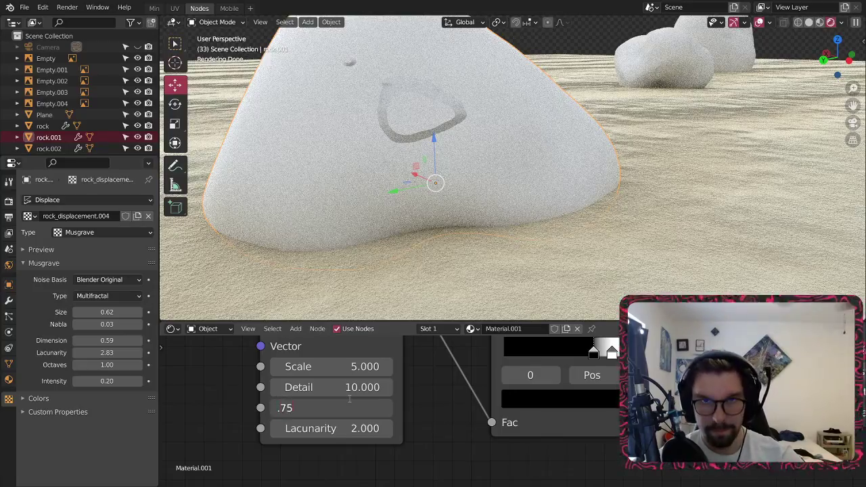
type(".75")
key("Return")
- Move the ColorRamp's black stop back to 0.120 to widen the rough patches on the rock
middle_click_drag(411, 129, 384, 152)
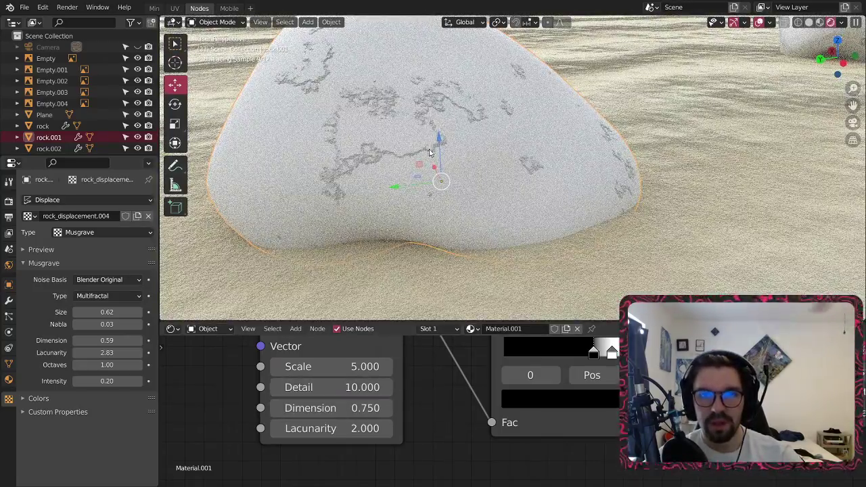
left_click_drag(589, 357, 554, 352)
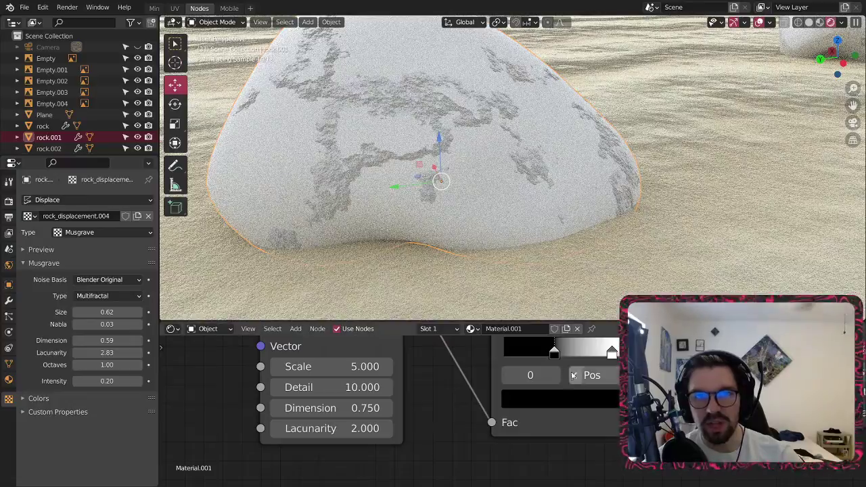
left_click_drag(559, 358, 532, 355)
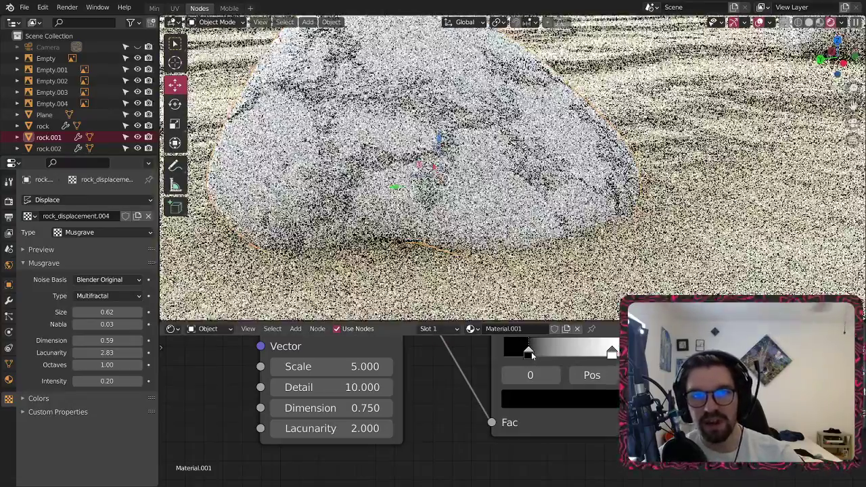
middle_click_drag(631, 232, 543, 222)
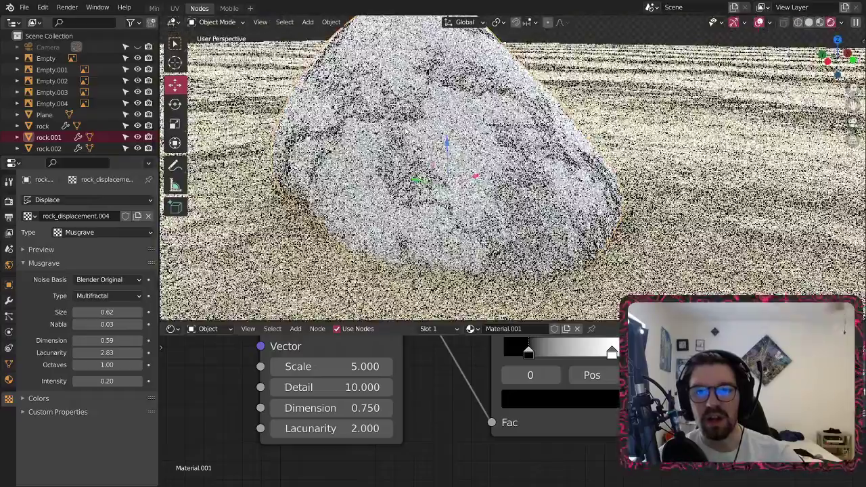
- Enable Invert on the rock material's Bump node
middle_click_drag(779, 339, 501, 403)
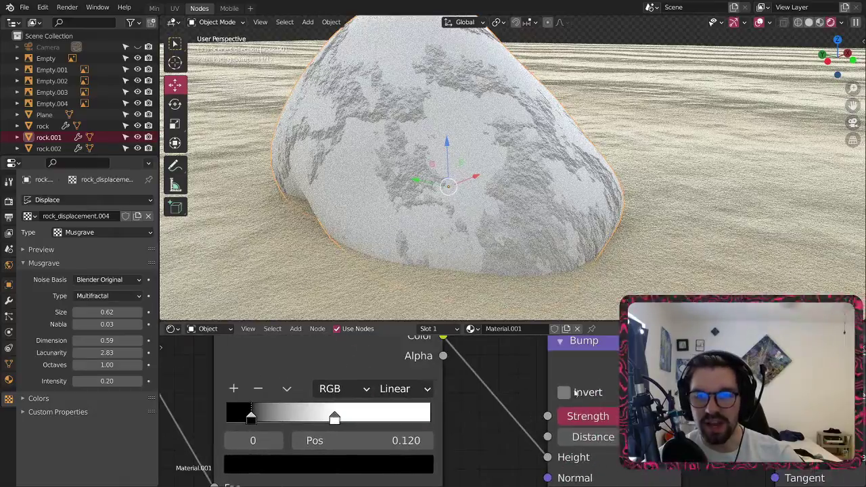
left_click(564, 393)
middle_click_drag(514, 203, 453, 214)
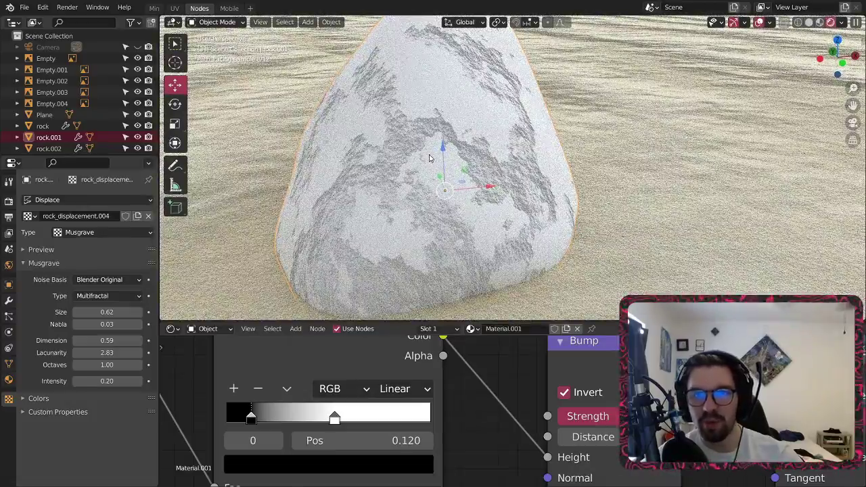
- Raise rock.001 along the Z axis by about 0.48 m so less of it sits below the sand
middle_click_drag(506, 176, 586, 82)
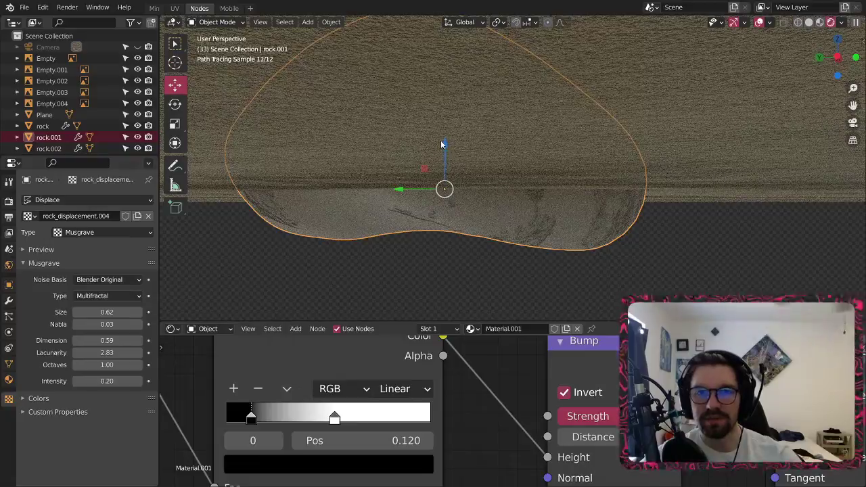
left_click_drag(442, 144, 444, 106)
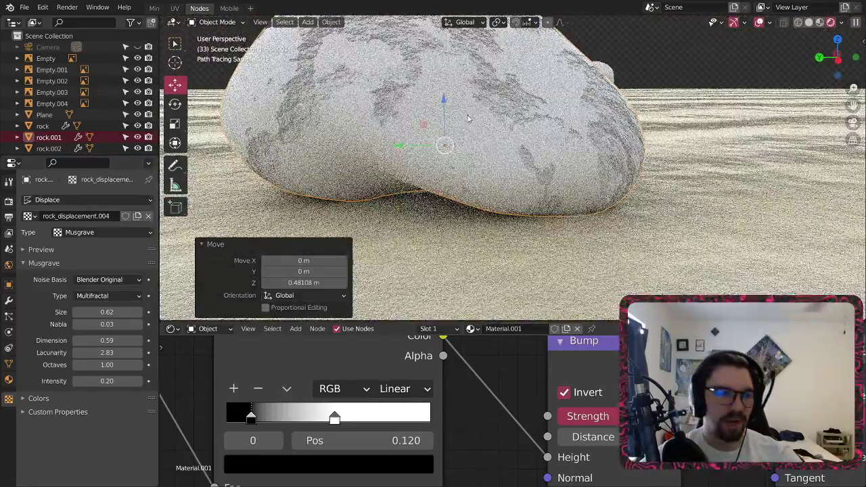
mouse_move(467, 119)
middle_mouse_down()
mouse_move(470, 152)
mouse_move(473, 132)
middle_mouse_up()
scroll(471, 152, "down", 3)
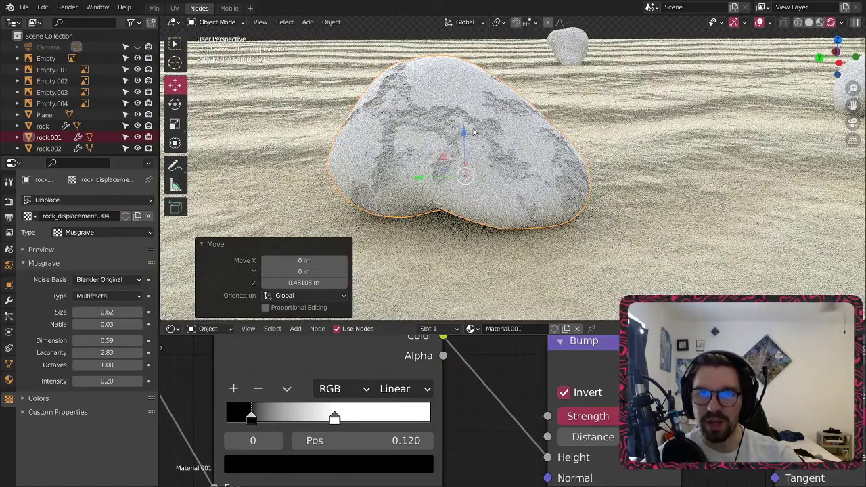
- Darken the rock material's Principled BSDF Base Color from near white to a medium grey
scroll(406, 399, "down", 4)
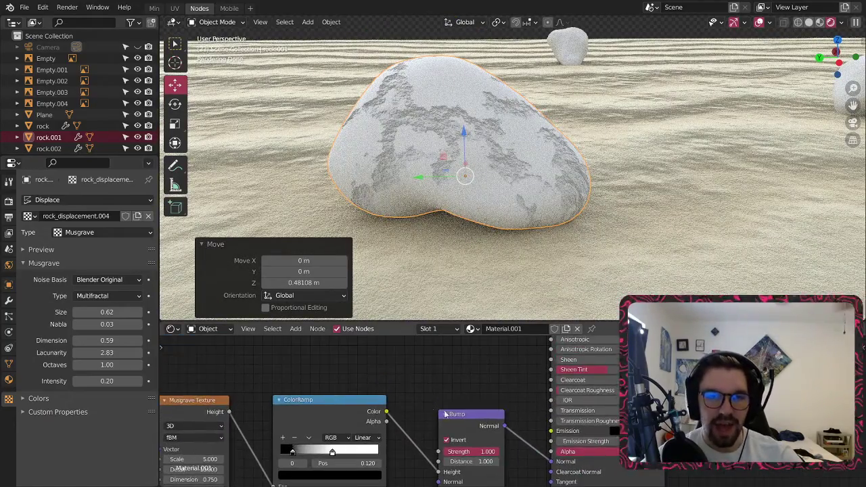
middle_click_drag(445, 414, 386, 485)
middle_click_drag(493, 371, 420, 408)
scroll(422, 403, "up", 6)
middle_click_drag(532, 353, 463, 403)
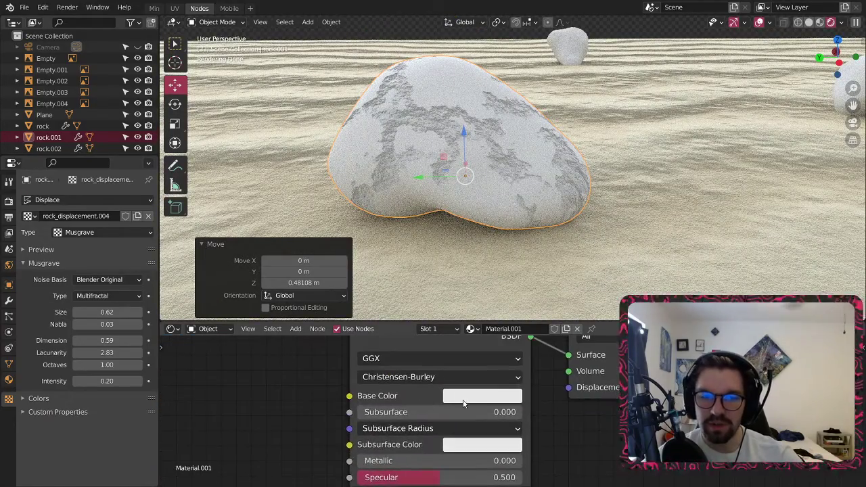
scroll(464, 403, "up", 2)
left_click(455, 399)
left_click_drag(610, 157, 612, 177)
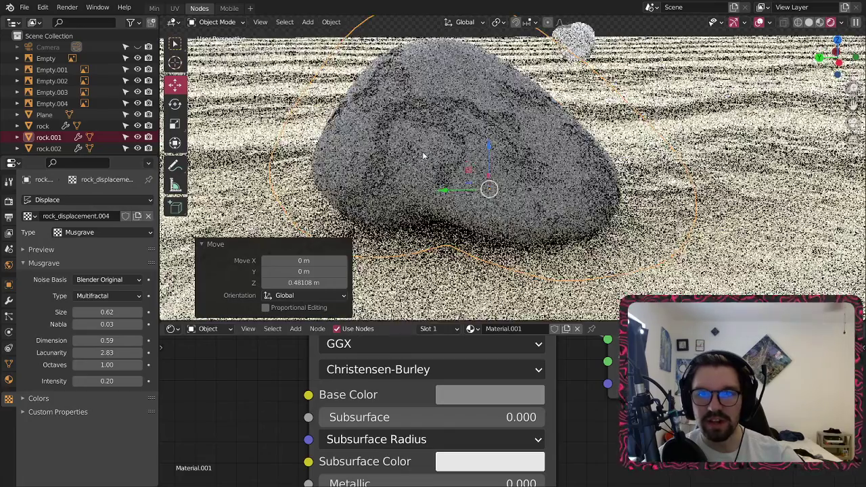
- Set the rock material's Roughness to 0.2 and Specular to 0.1 on the Principled BSDF
middle_click_drag(598, 455, 607, 360)
middle_click_drag(597, 399, 603, 372)
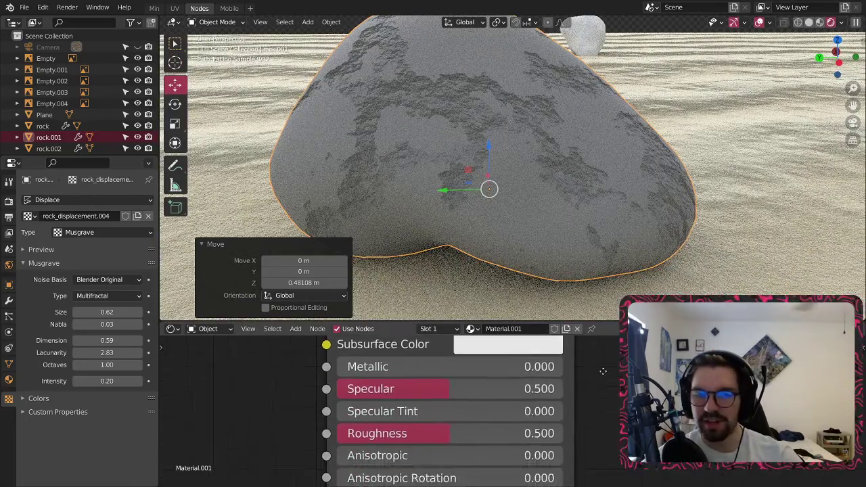
scroll(603, 371, "down", 1)
left_click(474, 409)
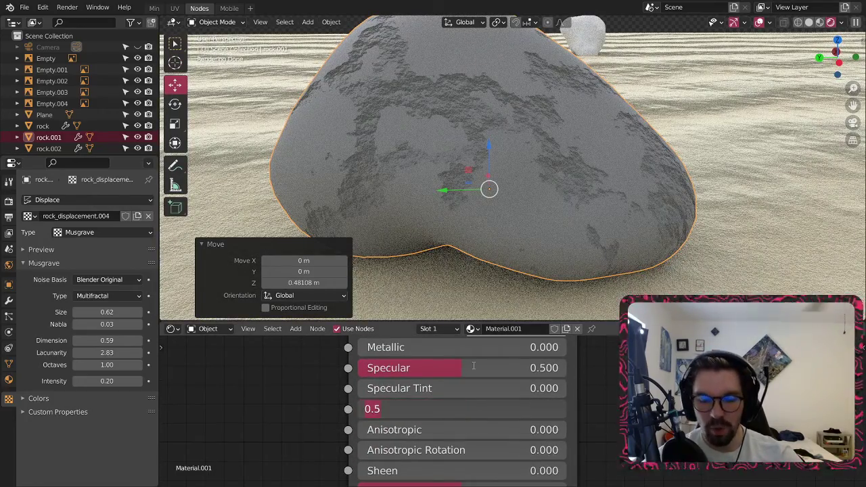
type(".2")
key("Return")
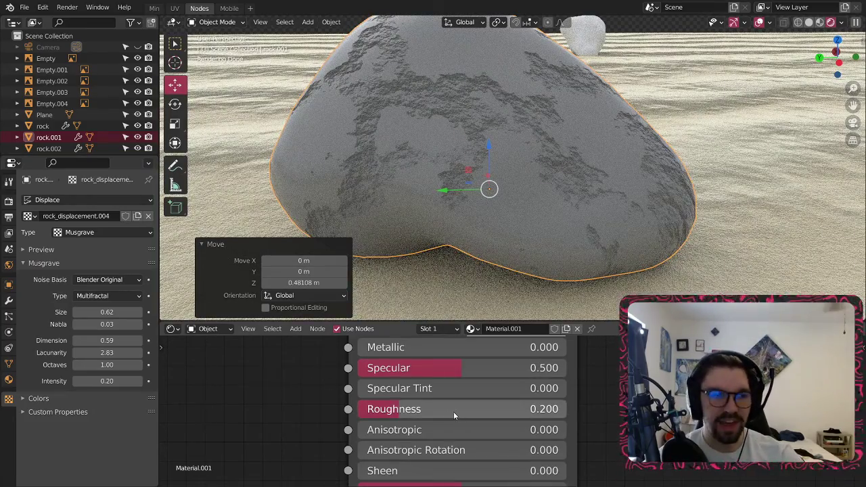
left_click(466, 365)
type(".")
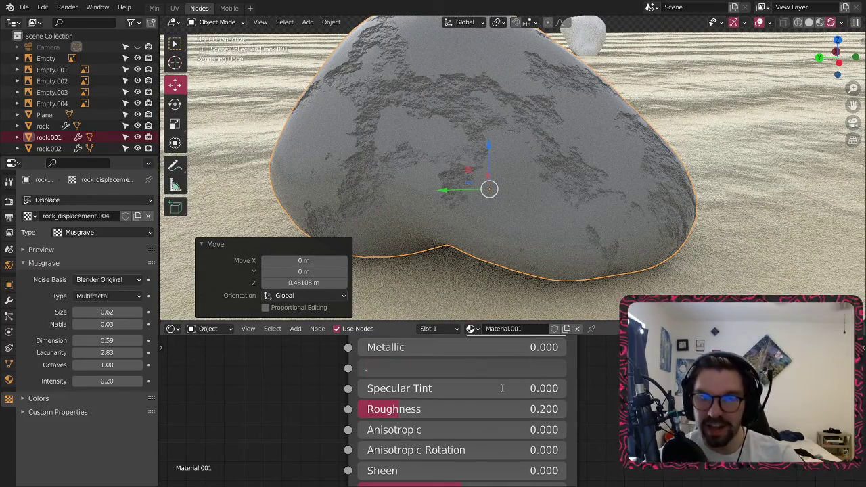
type("1")
key("Return")
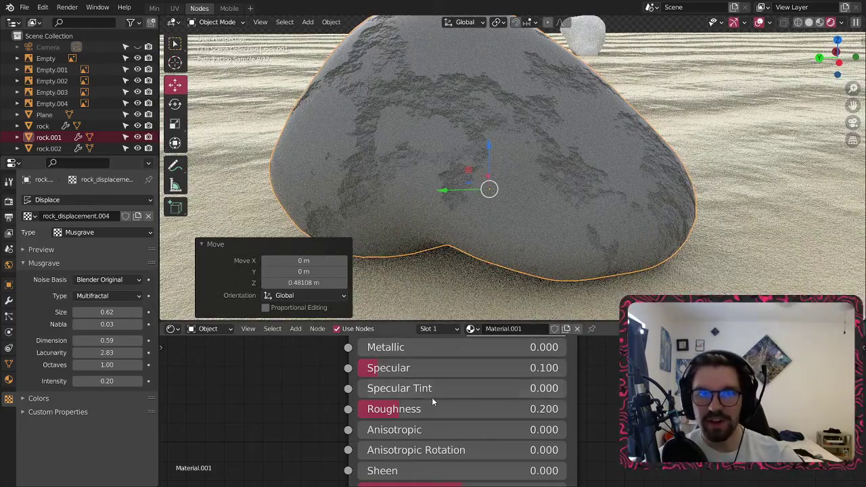
- Raise the rock material's Clearcoat to 1.000, and deselect the rock to inspect its surface from several sides
middle_click_drag(439, 427, 450, 338)
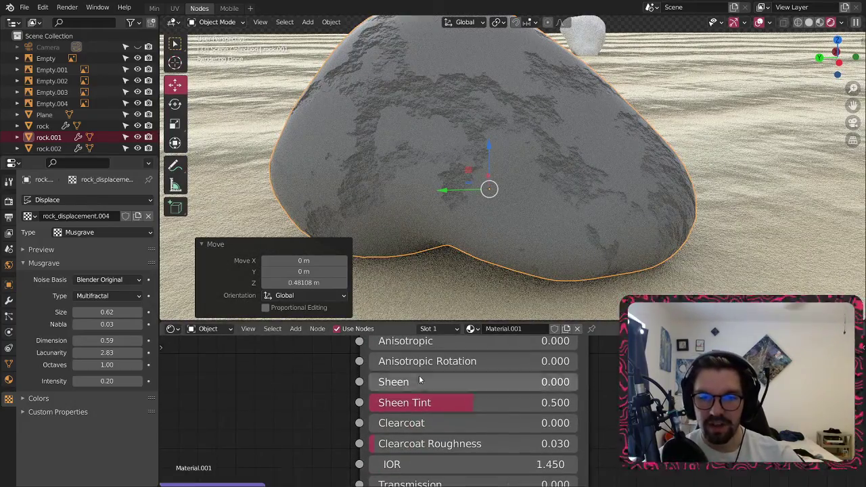
left_click_drag(419, 423, 576, 423)
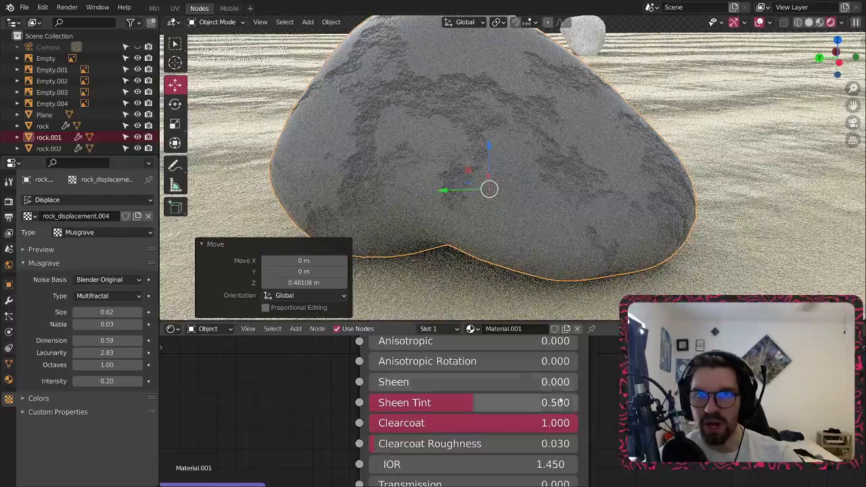
mouse_move(478, 201)
middle_mouse_down()
mouse_move(530, 138)
mouse_move(854, 145)
middle_mouse_up()
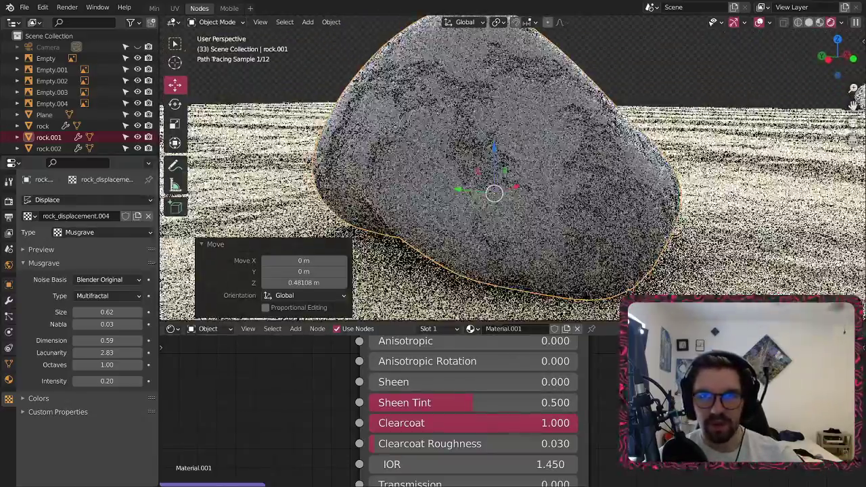
middle_click_drag(758, 81, 654, 73)
left_click(653, 73)
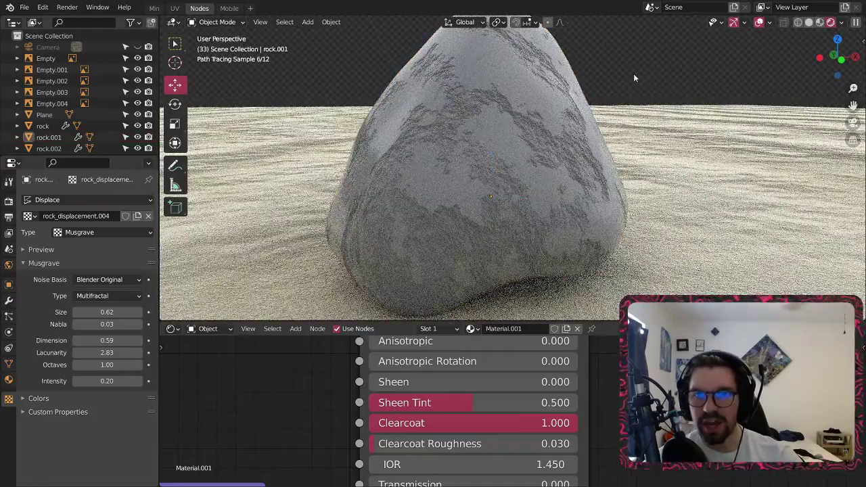
scroll(497, 217, "up", 1)
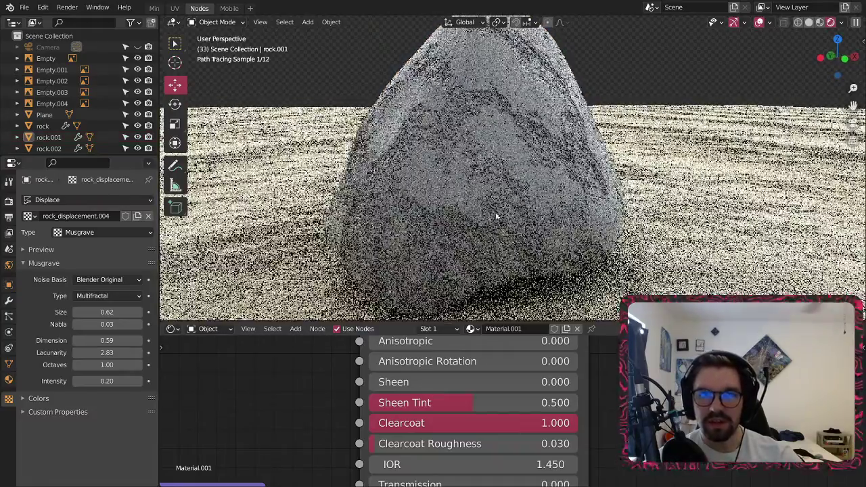
middle_click_drag(497, 216, 583, 205)
mouse_move(440, 110)
middle_mouse_down()
mouse_move(501, 133)
mouse_move(489, 111)
middle_mouse_up()
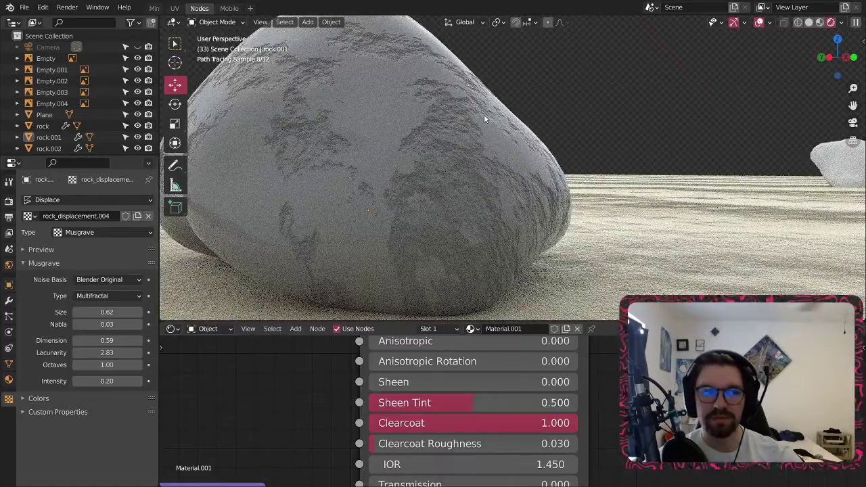
- Rename the material of rock.001 to ROCK
scroll(447, 171, "down", 2)
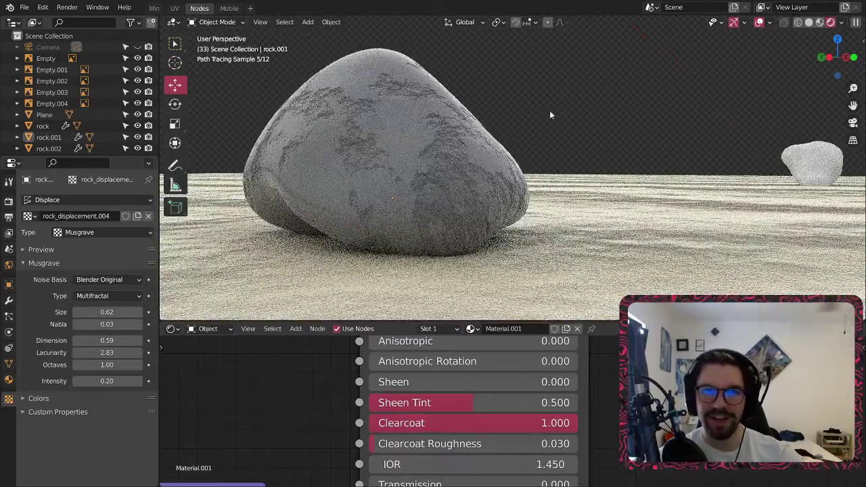
middle_click_drag(462, 174, 493, 161)
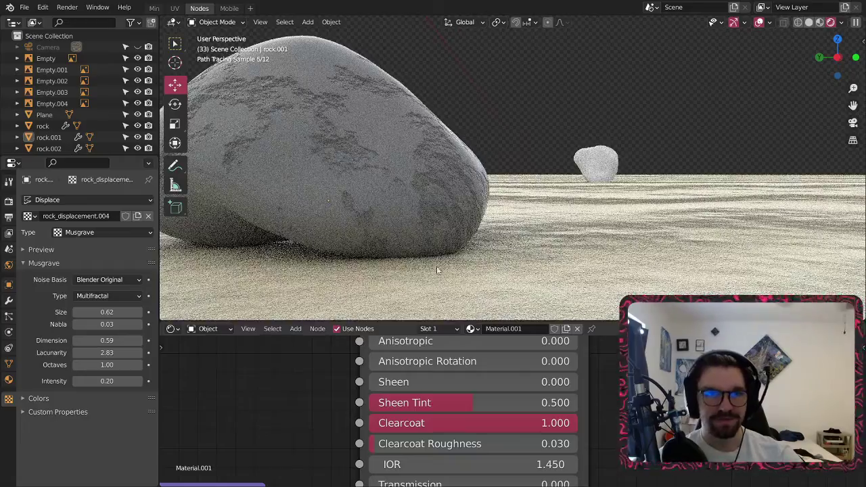
scroll(330, 156, "down", 4)
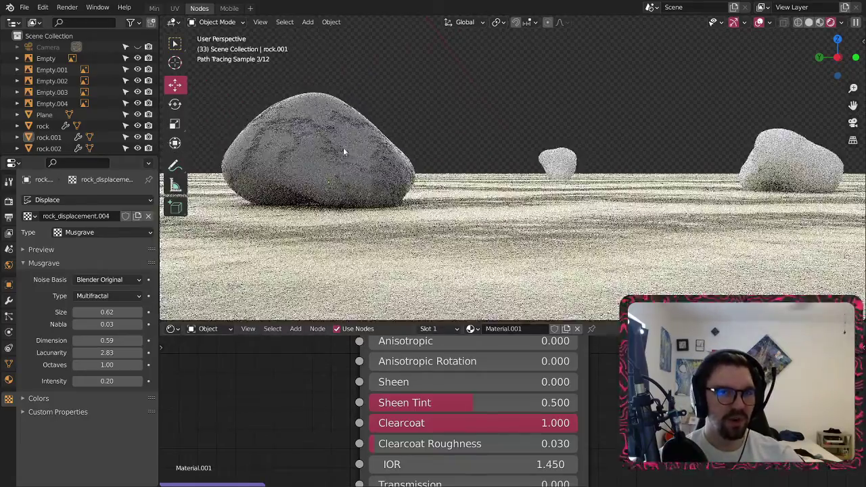
middle_click_drag(437, 141, 385, 152)
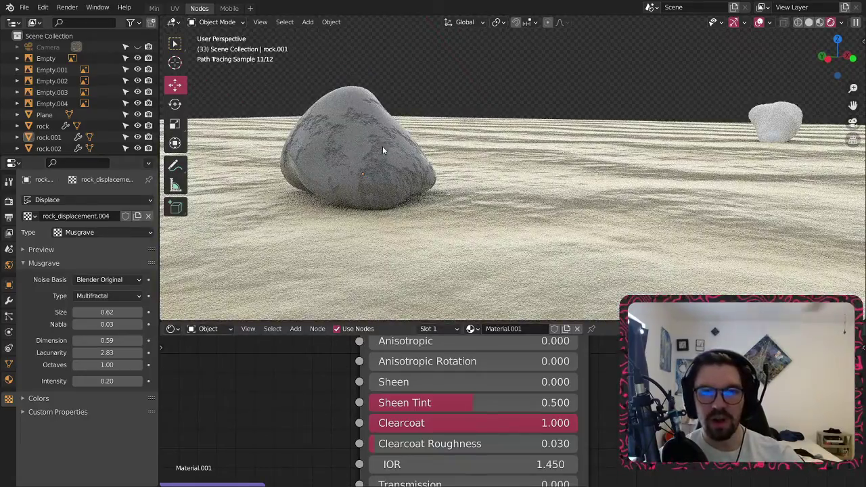
scroll(309, 374, "down", 5)
middle_click_drag(318, 374, 404, 470)
middle_click_drag(398, 384, 383, 402)
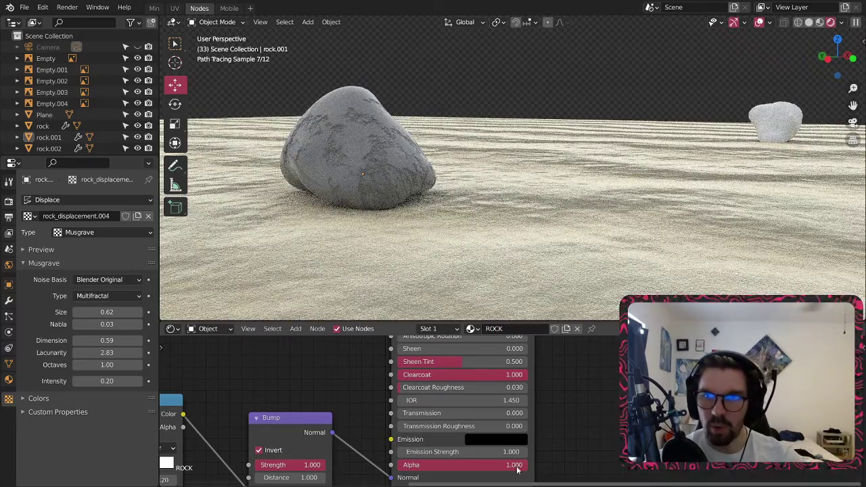
- Assign the existing ROCK material to rock.002, the small distant rock
left_click(783, 122)
left_click(489, 329)
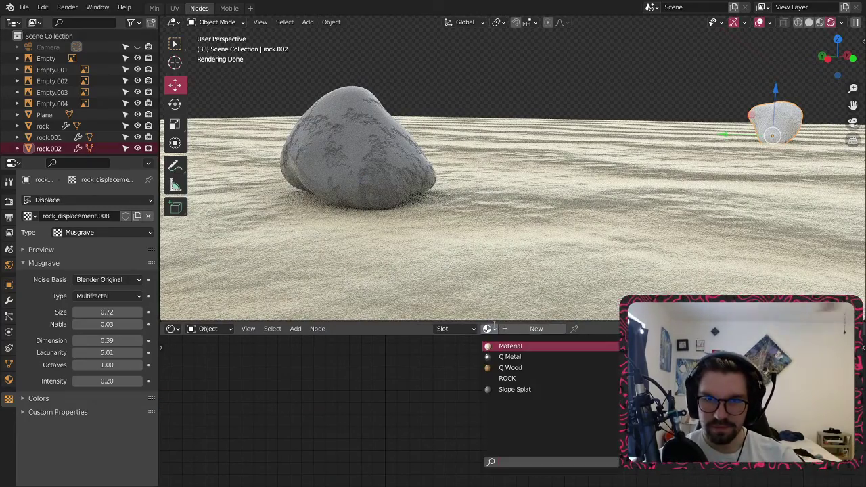
left_click(520, 379)
left_click(730, 97)
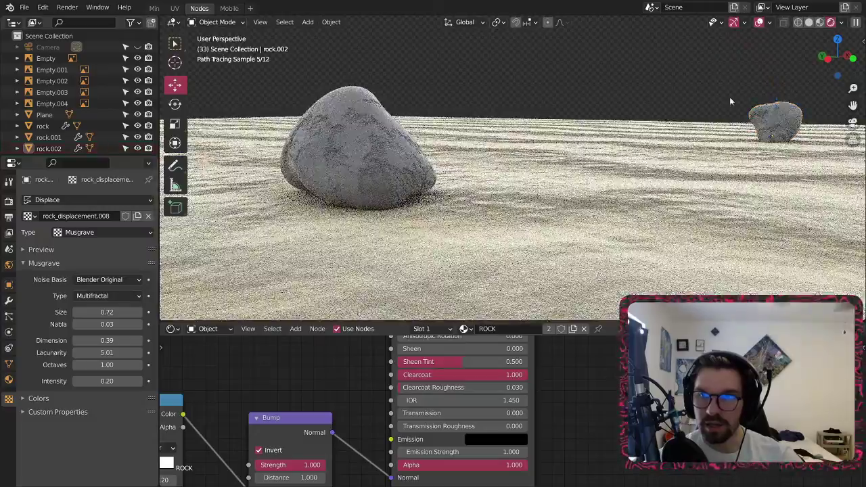
- Assign the existing ROCK material to rock.003, the white two-lobed rock in front of the small one
middle_click_drag(730, 183, 615, 189)
scroll(614, 190, "up", 3)
left_click(645, 143)
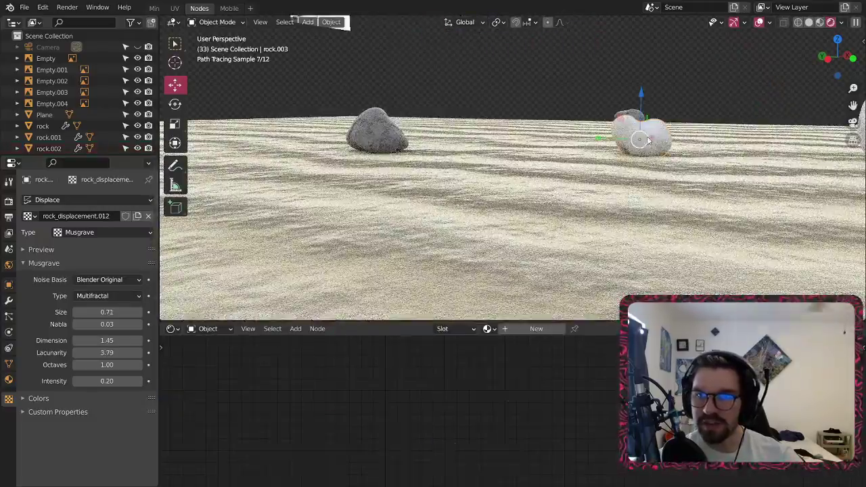
left_click(489, 328)
left_click(507, 378)
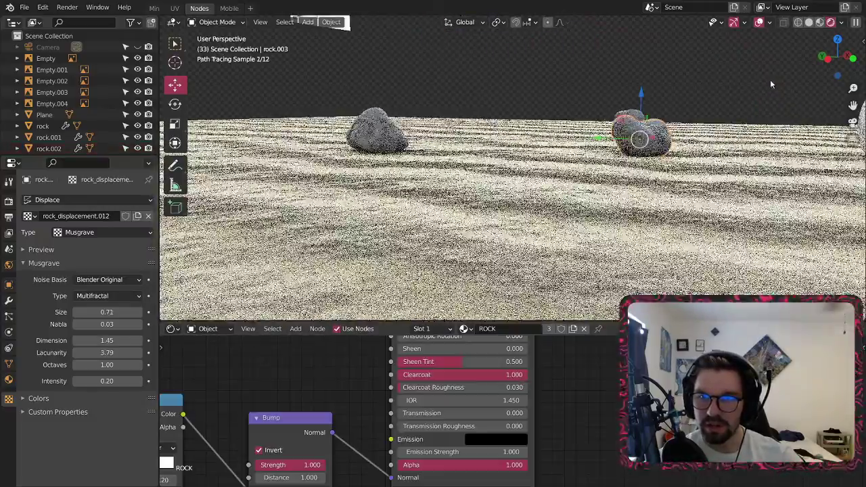
- Assign the ROCK material to the remaining large white rock and clear the selection
middle_click_drag(770, 80, 639, 145)
left_click(639, 146)
left_click(486, 329)
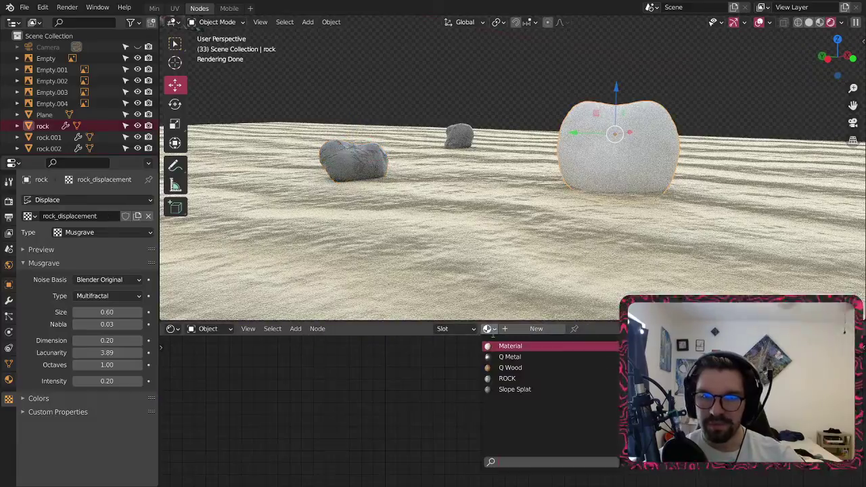
left_click(507, 378)
key("alt+a")
- Set the sand plane material's Sheen and Specular to 1.0 and its Roughness to 0.9
middle_click_drag(563, 119, 460, 128)
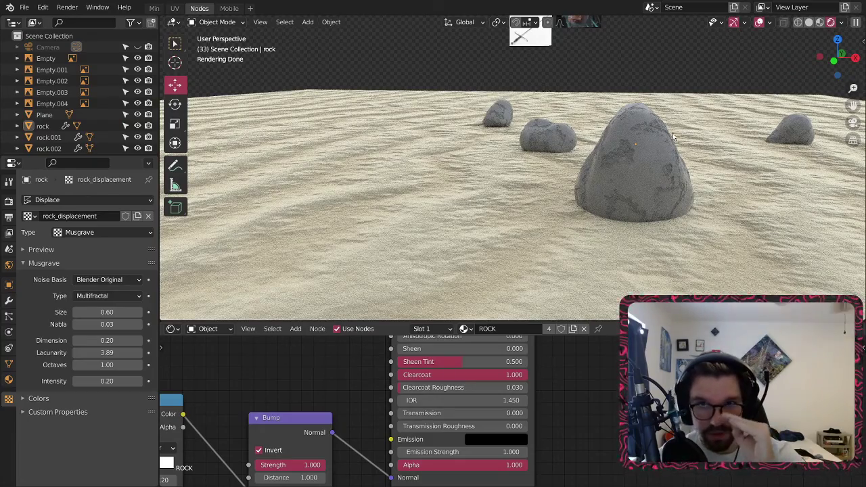
middle_click_drag(627, 112, 531, 162)
middle_click_drag(543, 198, 437, 221)
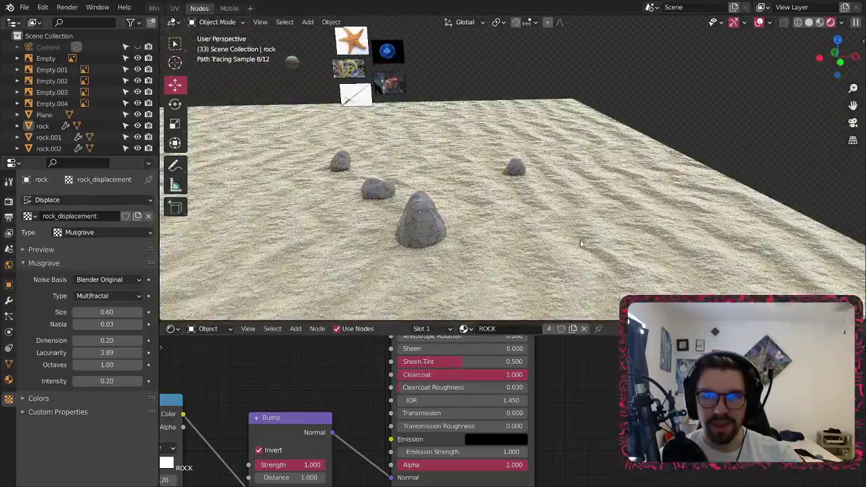
left_click(558, 259)
scroll(557, 427, "up", 4)
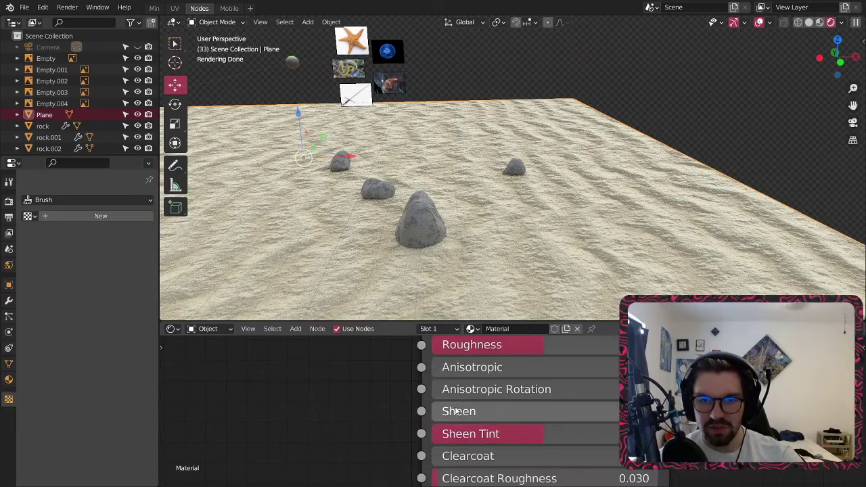
left_click_drag(556, 411, 655, 411)
middle_click_drag(603, 366, 588, 411)
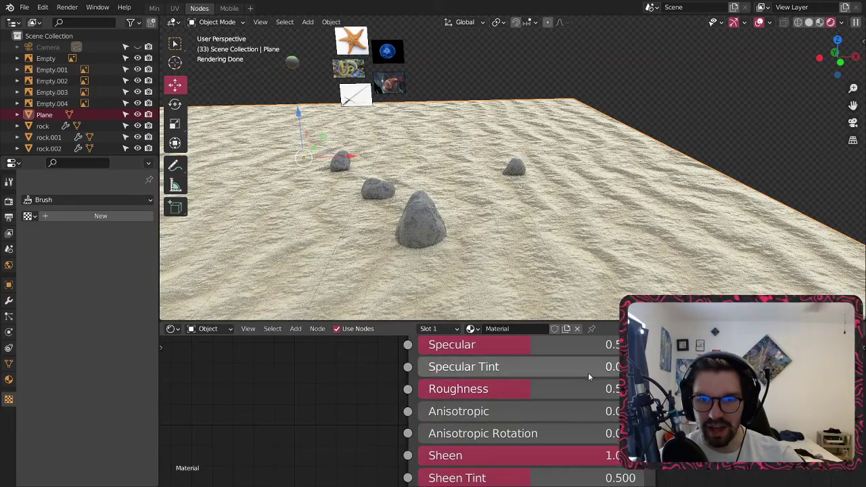
left_click_drag(588, 344, 702, 345)
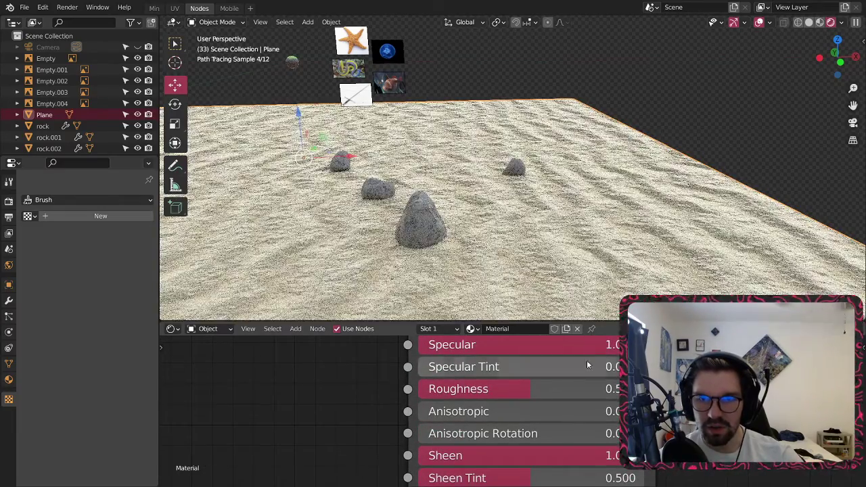
left_click(555, 387)
type(".9")
key("Return")
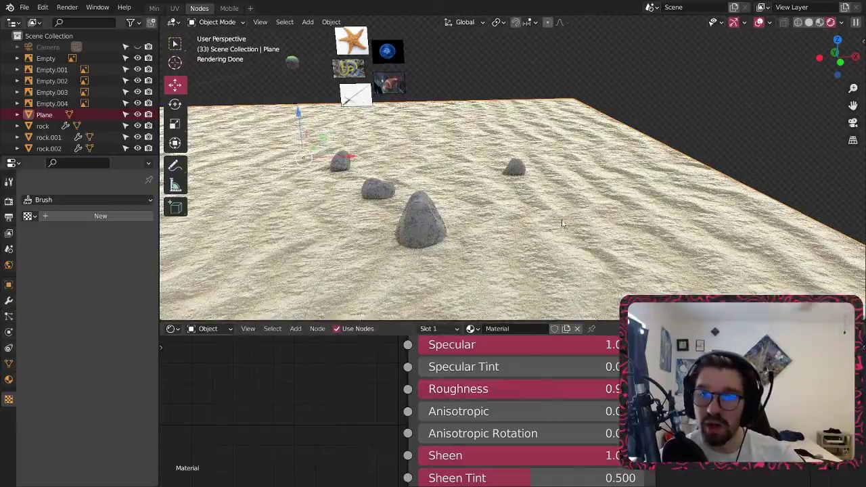
- Lower the Clearcoat Roughness of the sand plane's material to 0
middle_click_drag(562, 222, 474, 245)
scroll(514, 220, "up", 5)
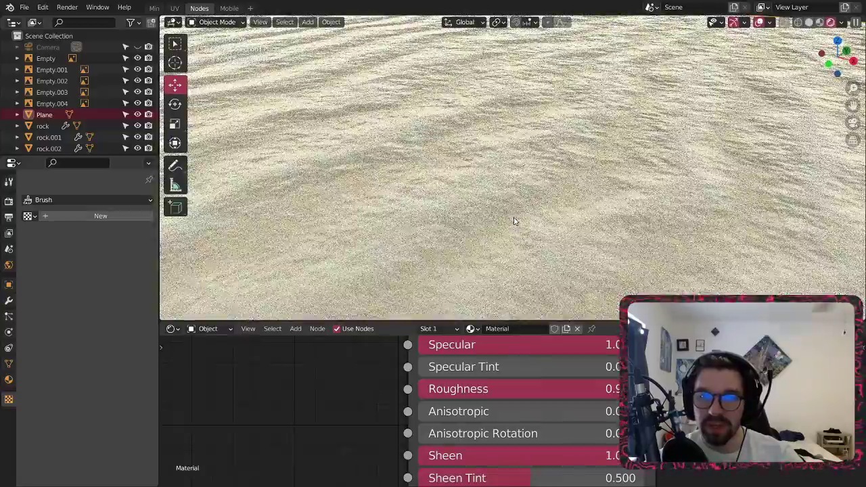
middle_click_drag(517, 220, 608, 164)
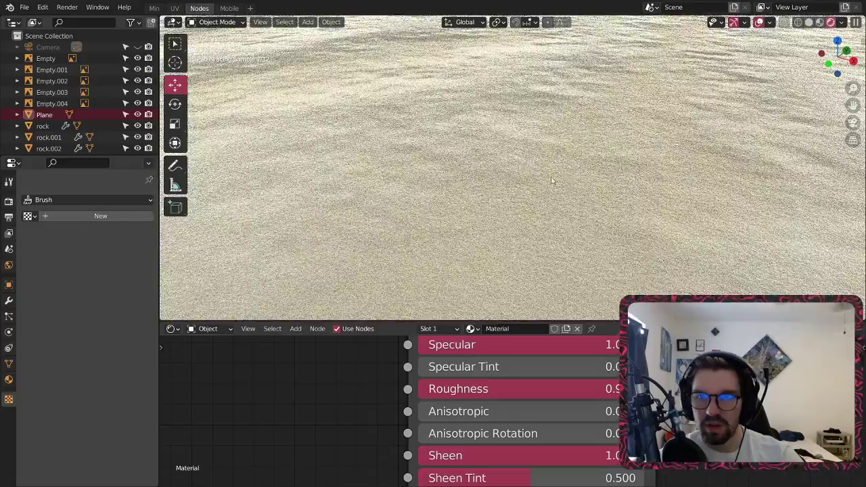
scroll(575, 167, "down", 5)
mouse_move(576, 166)
middle_mouse_down()
mouse_move(485, 225)
mouse_move(559, 162)
middle_mouse_up()
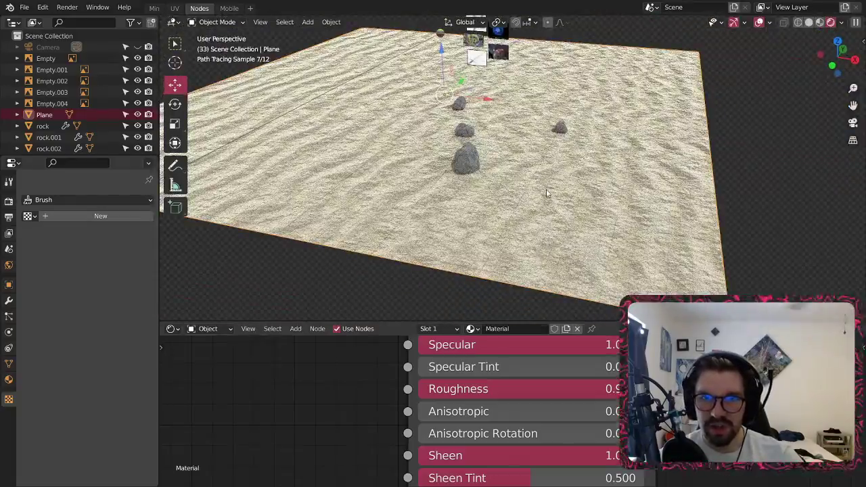
scroll(535, 391, "down", 1)
middle_click_drag(542, 411, 472, 325)
middle_click_drag(437, 395, 450, 367)
left_click_drag(411, 379, 360, 382)
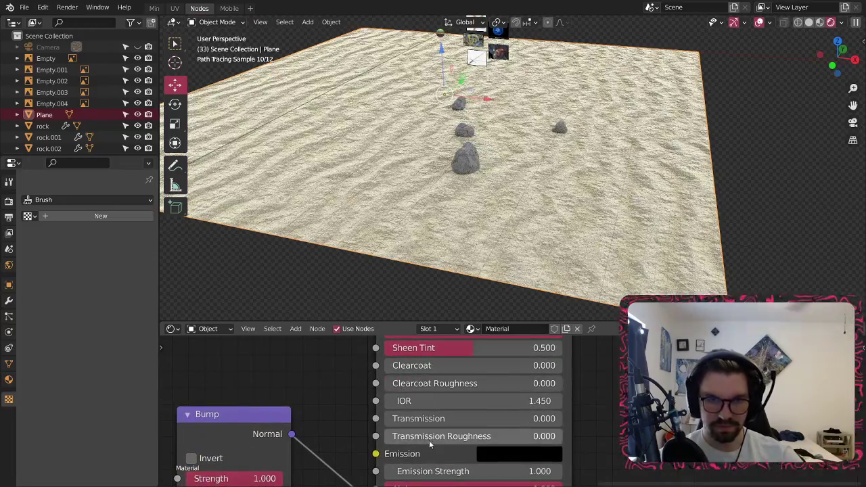
- Set the Transmission of the sand plane's material to 0.3
scroll(532, 203, "up", 6)
middle_click_drag(532, 203, 506, 210)
left_click(419, 418)
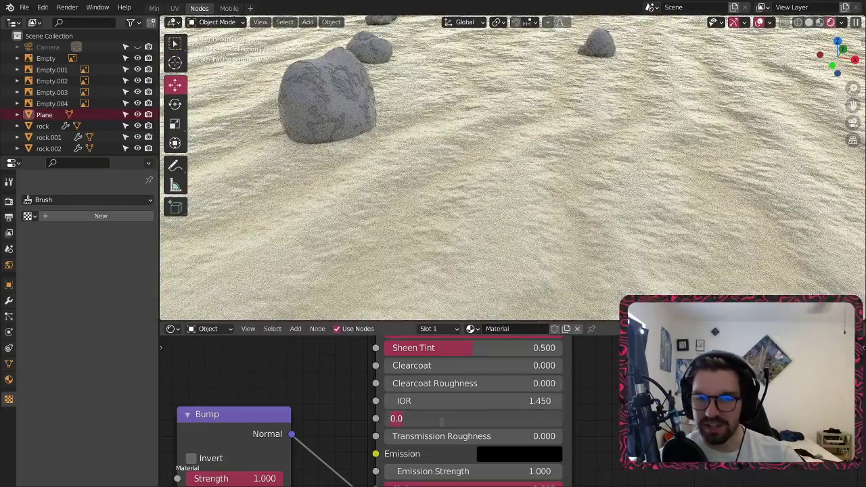
type(".3")
key("Return")
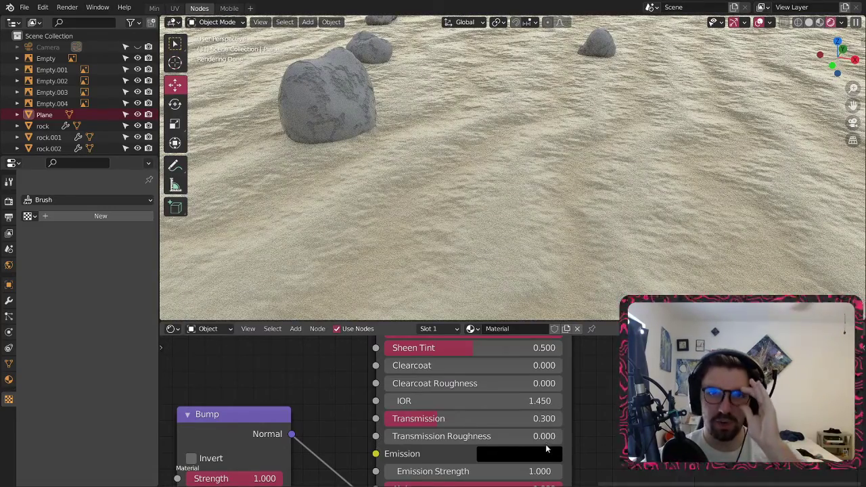
- Deselect the sand plane and switch to the Min workspace
scroll(396, 165, "down", 2)
scroll(397, 165, "down", 6)
middle_click_drag(397, 164, 497, 191)
left_click(749, 106)
left_click(155, 8)
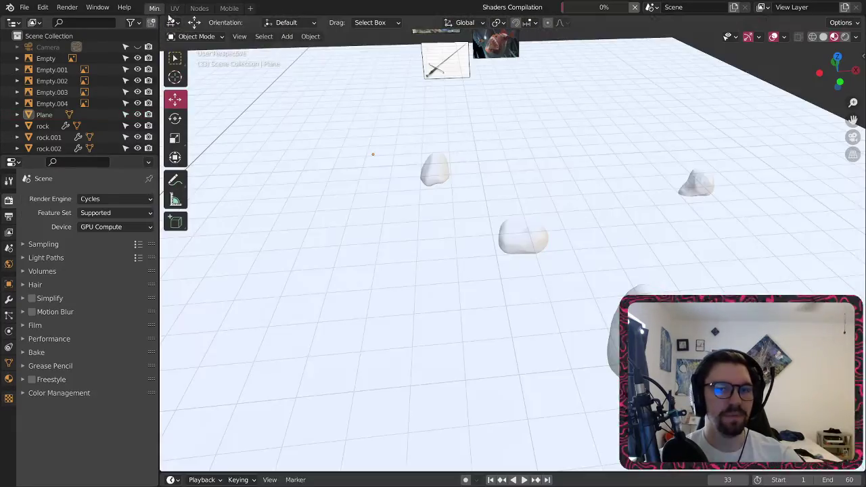
- Examine the rock and sand materials from several angles and distances in the material preview
scroll(547, 205, "down", 7)
middle_click_drag(547, 205, 576, 151)
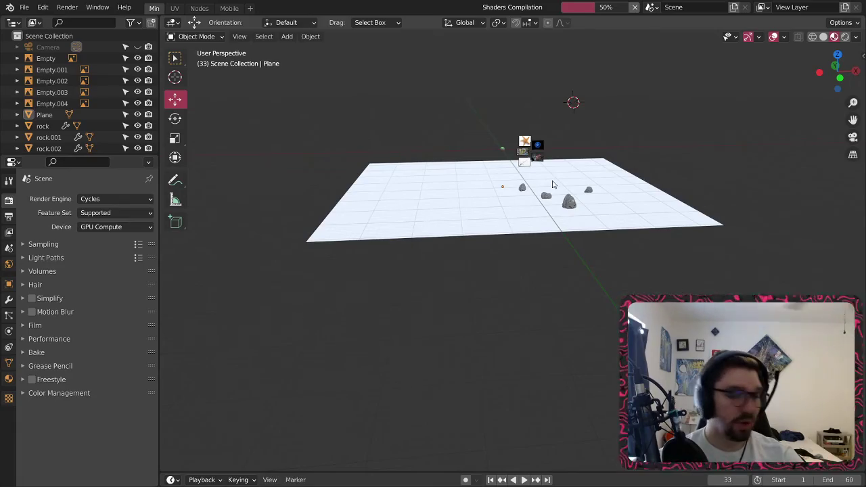
middle_click_drag(551, 240, 557, 217)
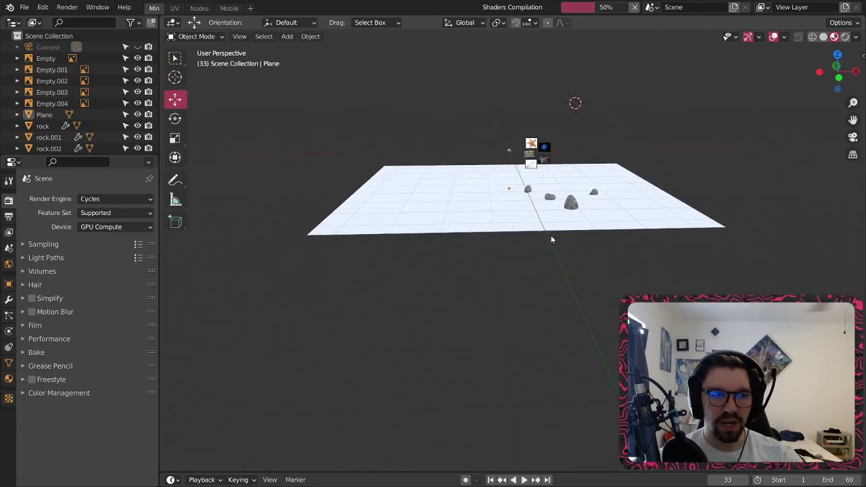
scroll(559, 217, "up", 8)
middle_click_drag(561, 214, 462, 199)
scroll(540, 251, "up", 5)
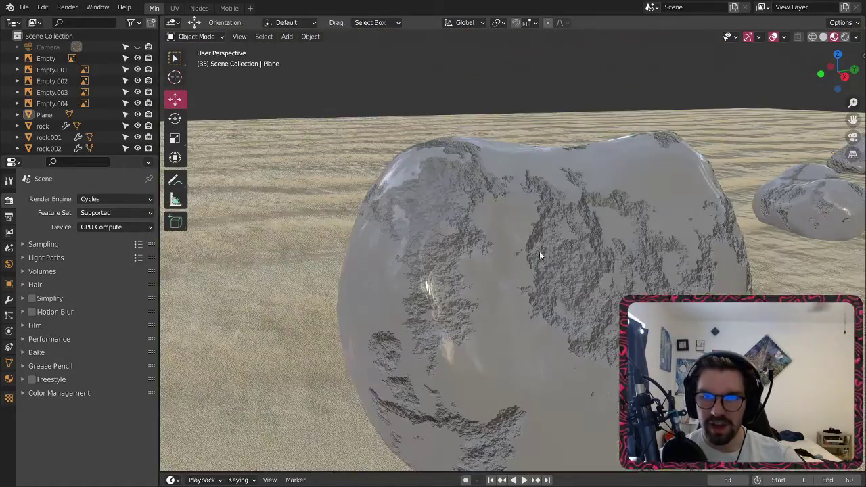
middle_click_drag(540, 251, 410, 282)
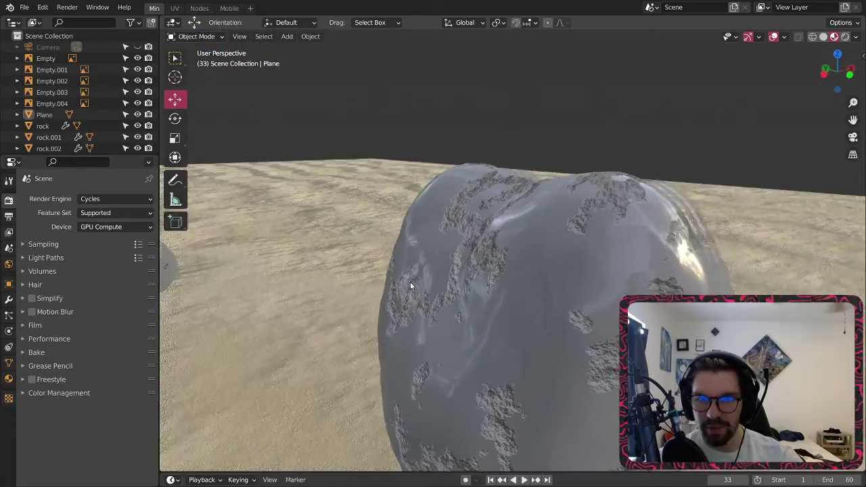
scroll(410, 282, "down", 12)
middle_click_drag(370, 222, 467, 290)
scroll(484, 337, "up", 12)
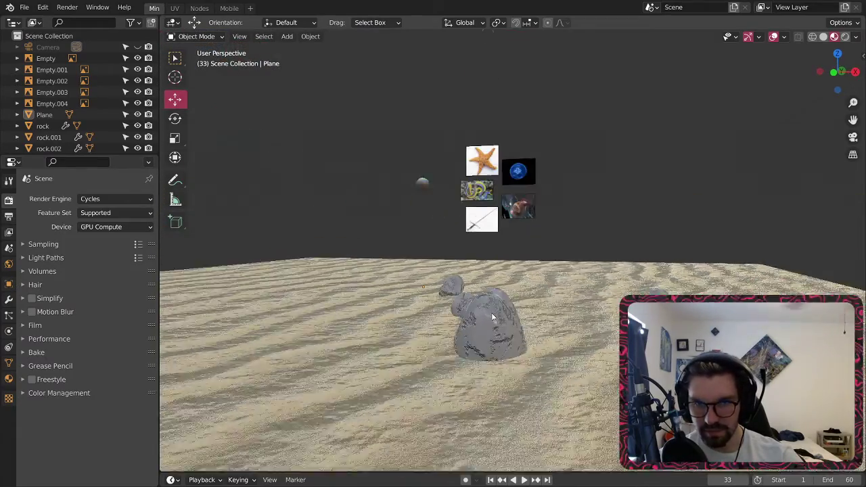
middle_click_drag(505, 358, 595, 375)
scroll(393, 301, "down", 10)
- Delete the sphere floating beside the reference images
middle_click_drag(368, 286, 284, 284)
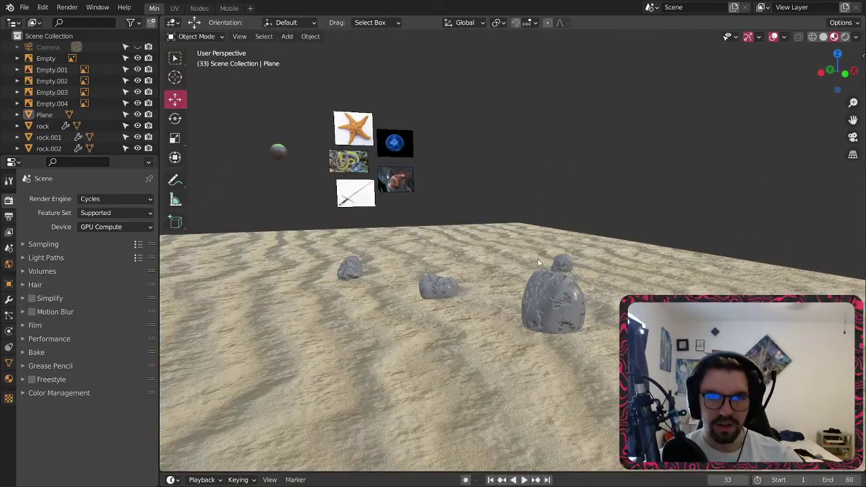
middle_click_drag(480, 173, 495, 213, "shift")
scroll(467, 185, "up", 6)
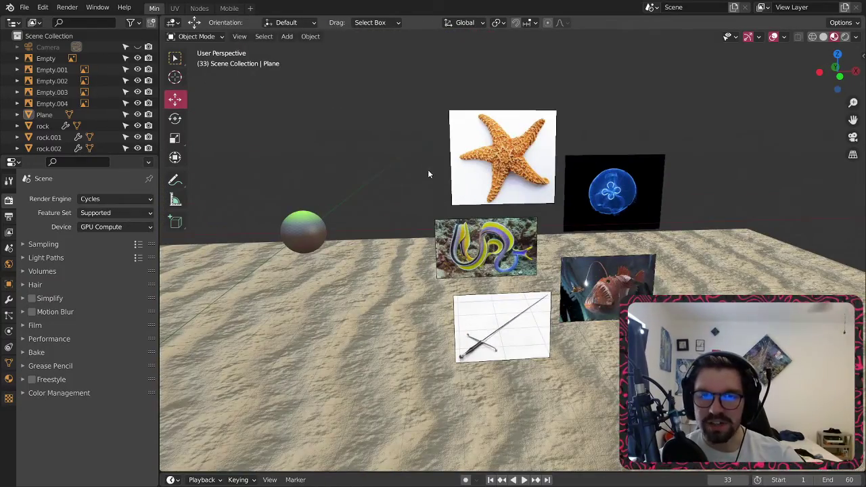
mouse_move(428, 170)
middle_mouse_down()
mouse_move(400, 150)
mouse_move(434, 175)
middle_mouse_up()
left_click(355, 229)
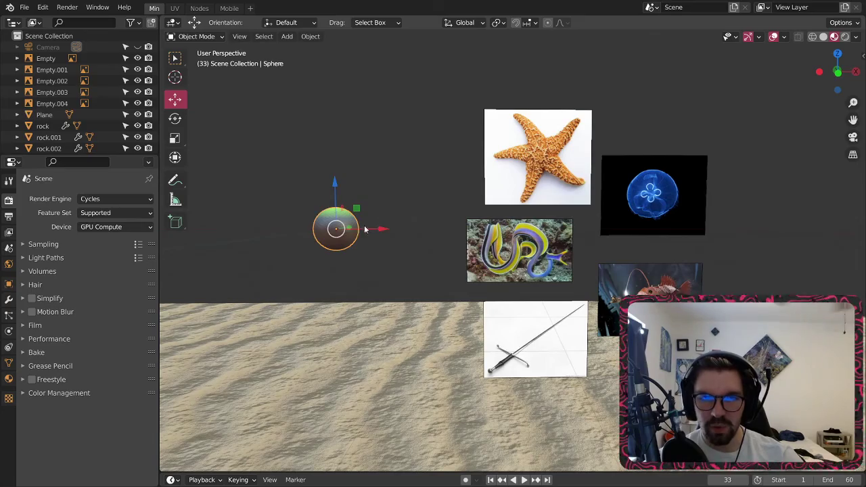
key("Delete")
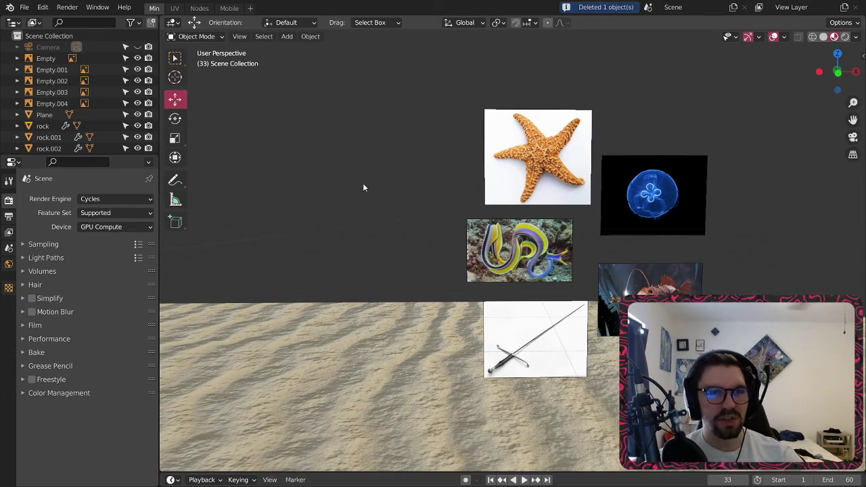
- Create a new collection inside the Scene Collection
scroll(341, 204, "down", 7)
middle_click_drag(377, 234, 473, 202, "shift")
middle_click_drag(473, 202, 464, 248)
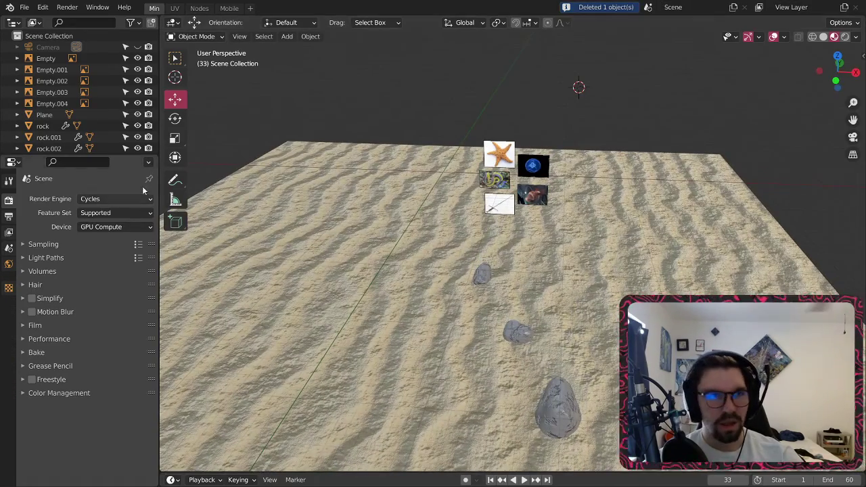
scroll(101, 121, "down", 2)
scroll(60, 74, "up", 1)
right_click(75, 116)
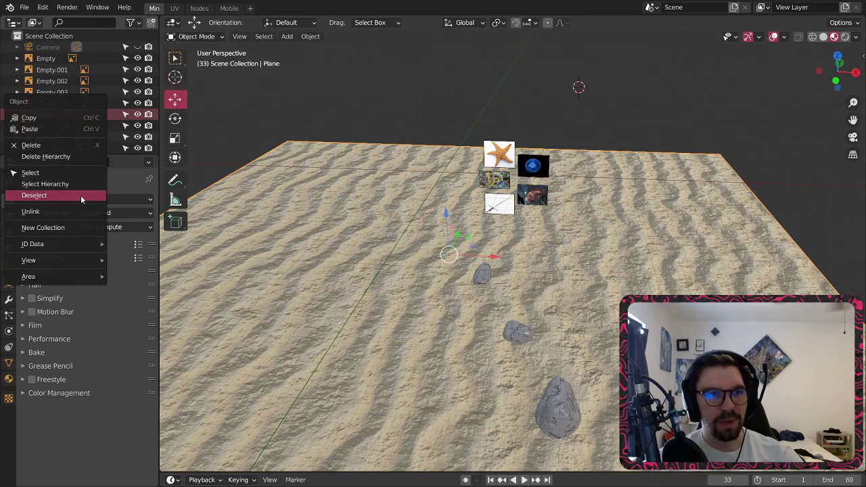
left_click(68, 229)
left_click(51, 46)
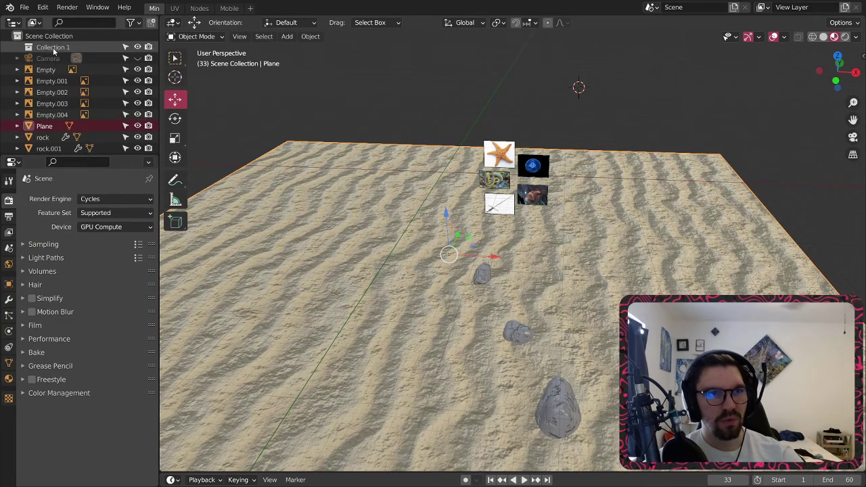
- Name the new collection Ocean Floor
type("Ocean Floor")
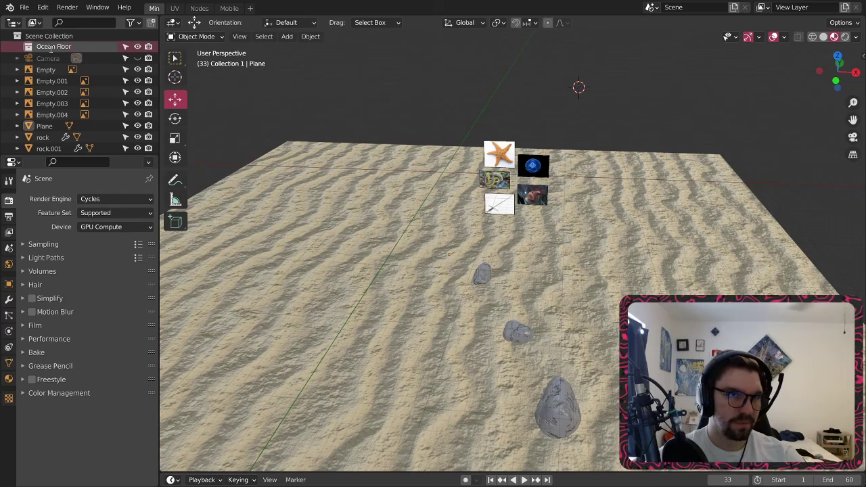
key("Return")
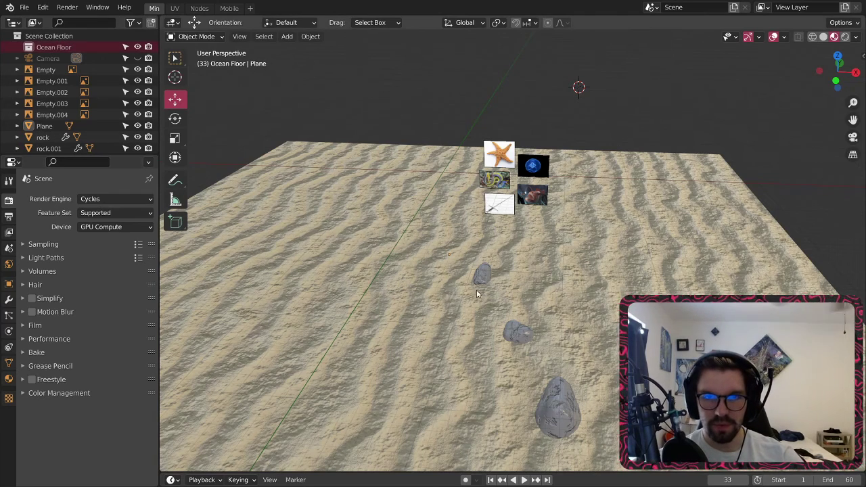
- Move the sand plane into the Ocean Floor collection and rename the plane Ocean Floor
left_click(411, 324)
left_click_drag(45, 125, 54, 47)
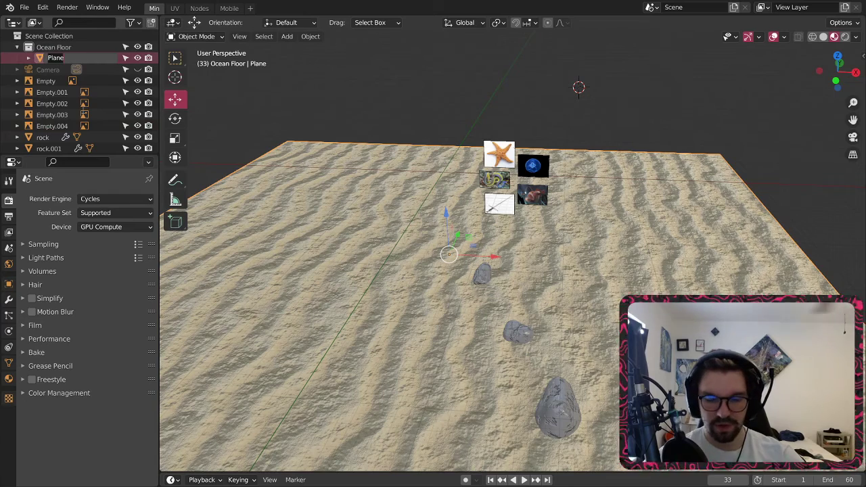
key("Return")
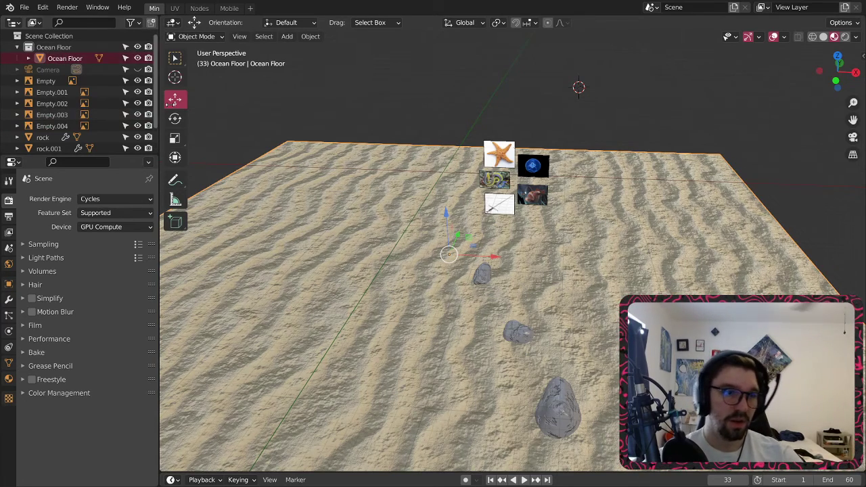
- Move rock, rock.001, rock.002 and rock.003 into the Ocean Floor collection, leaving nothing selected
left_click(484, 273)
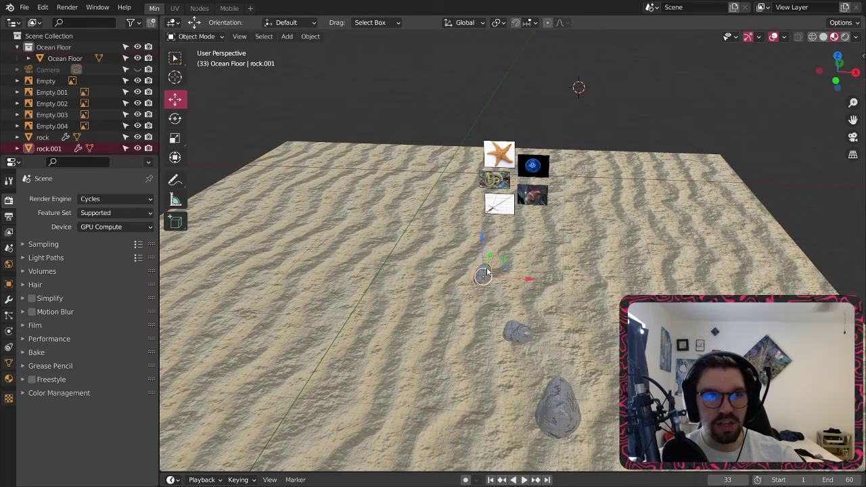
left_click_drag(45, 138, 56, 47)
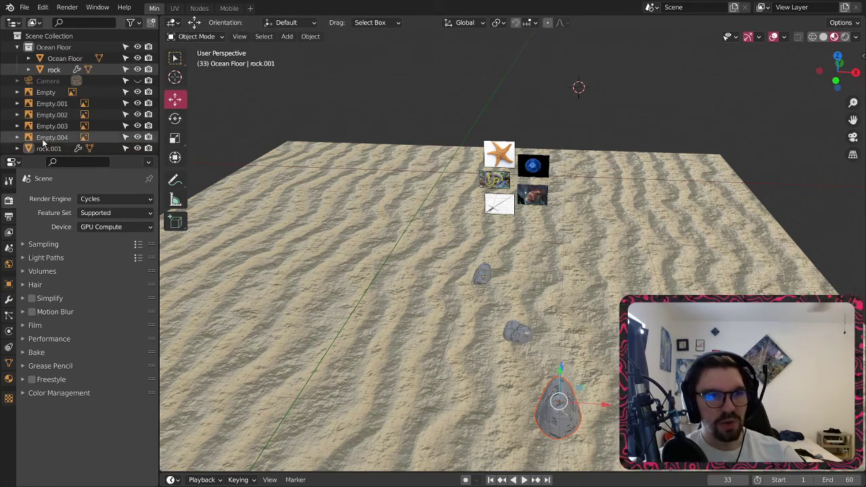
left_click_drag(45, 148, 72, 58)
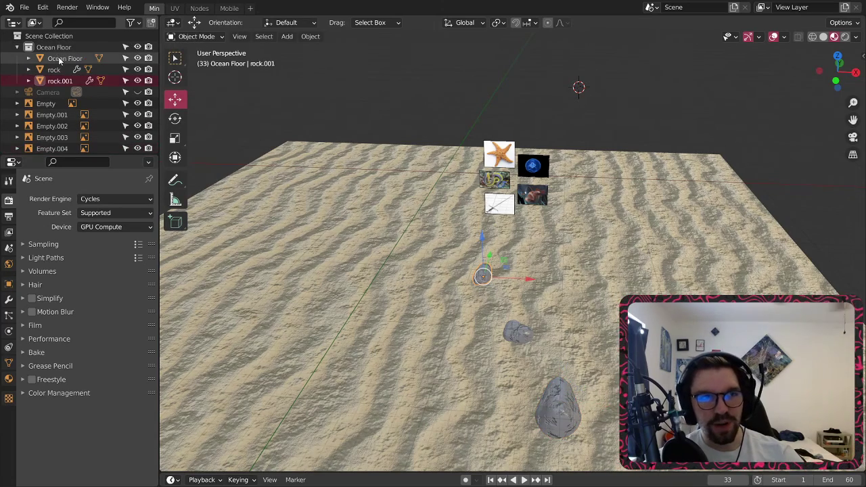
scroll(54, 125, "down", 2)
left_click_drag(52, 132, 53, 53)
scroll(51, 101, "down", 1)
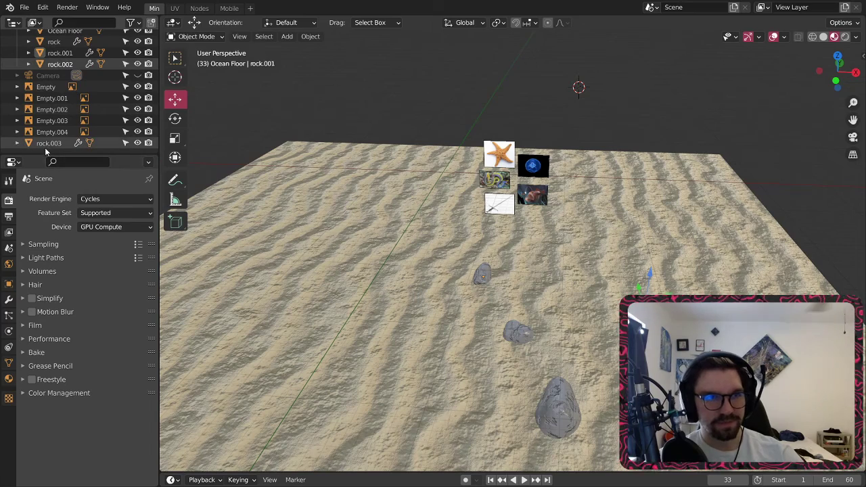
left_click_drag(48, 143, 57, 43)
scroll(54, 42, "up", 2)
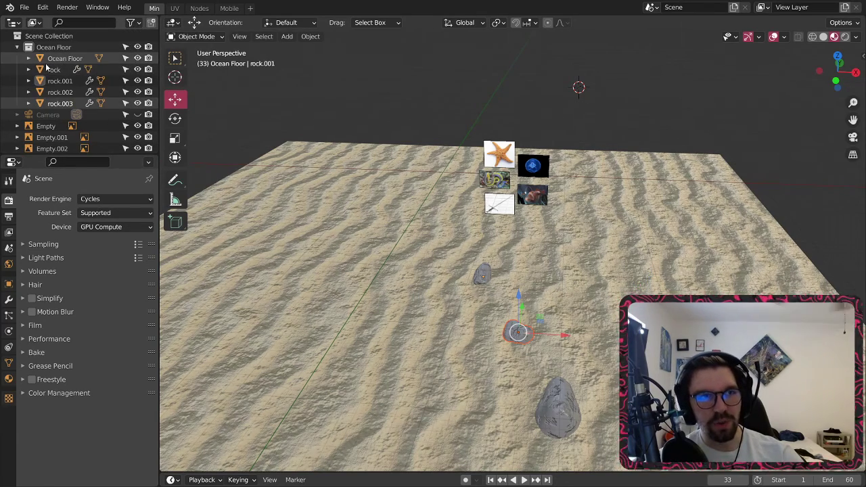
scroll(54, 42, "down", 2)
left_click(358, 106)
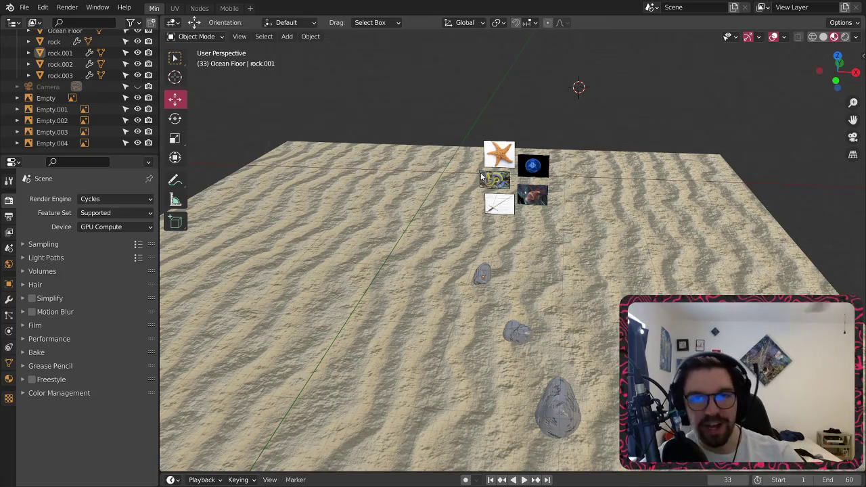
- Collapse the Ocean Floor collection in the outliner and hide it from the viewport
middle_click_drag(481, 176, 509, 251)
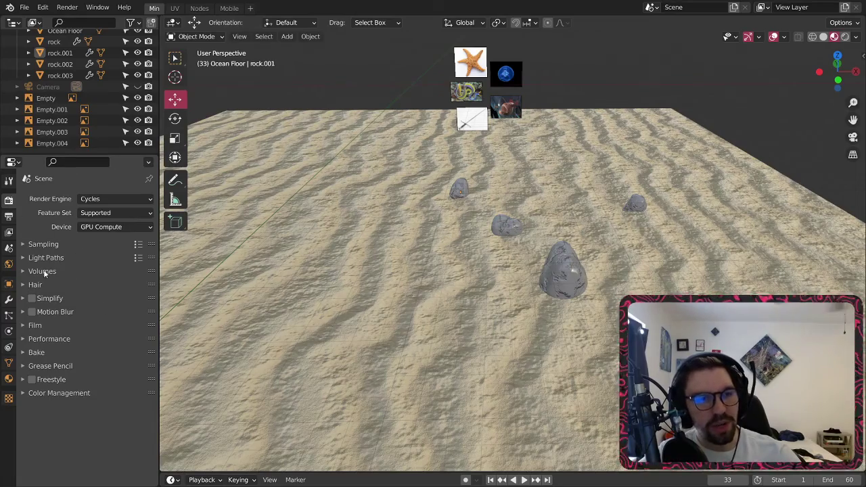
middle_click_drag(493, 314, 510, 249)
scroll(470, 109, "up", 2)
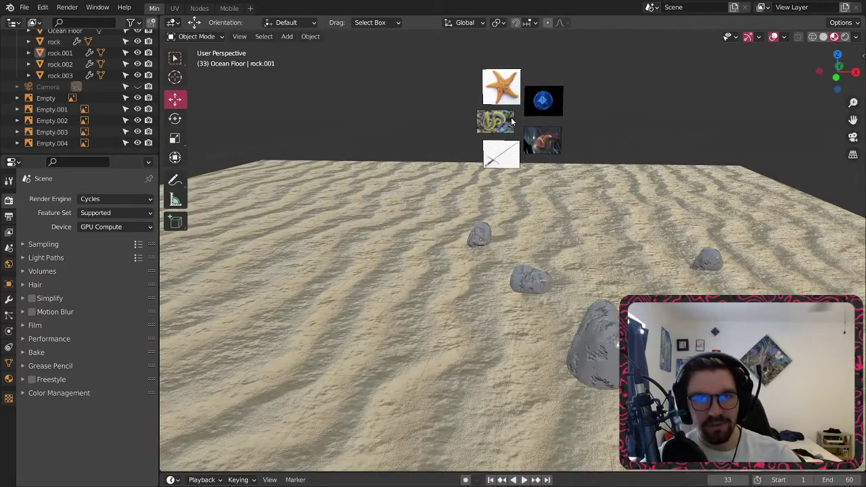
scroll(511, 118, "up", 1)
middle_click_drag(512, 118, 530, 112)
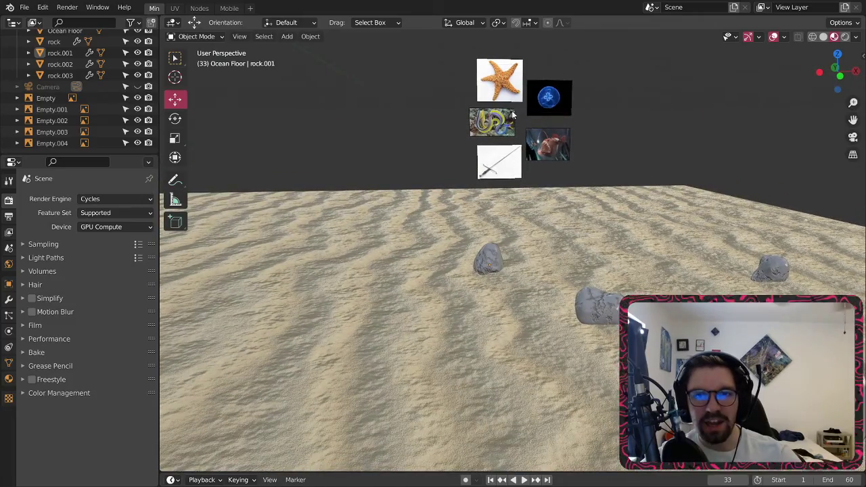
middle_click_drag(431, 116, 444, 127, "shift")
scroll(79, 88, "up", 3)
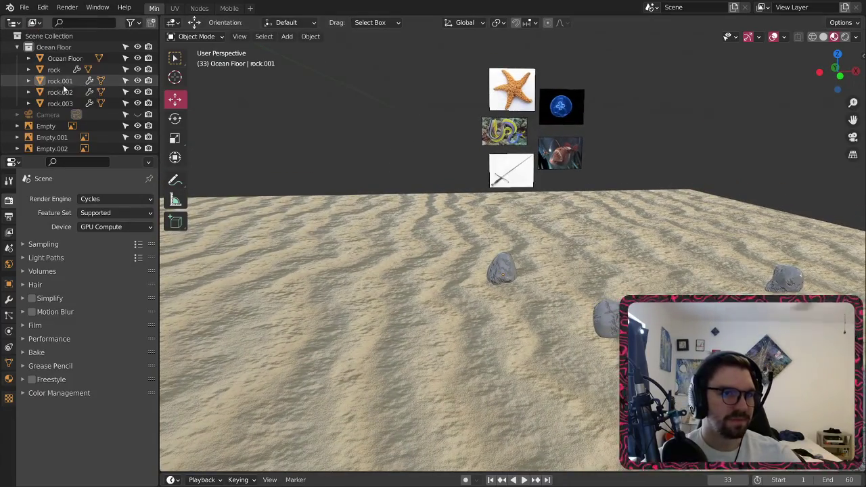
left_click(54, 46)
left_click(17, 47)
left_click(137, 46)
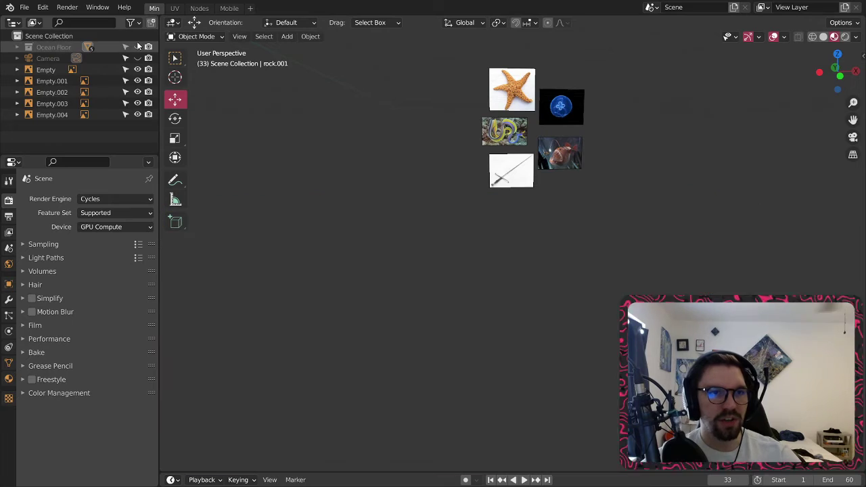
- Add a cylinder mesh and set its vertex count to 5
middle_click_drag(444, 178, 425, 211)
scroll(453, 197, "up", 4)
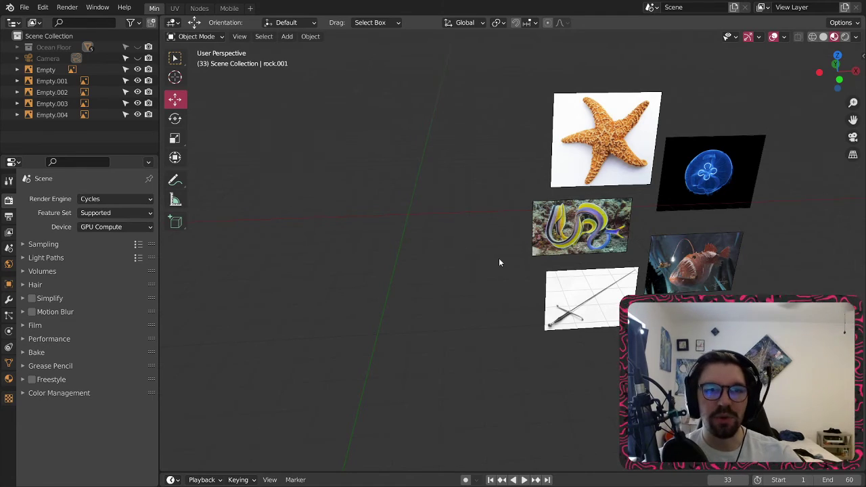
left_click(287, 37)
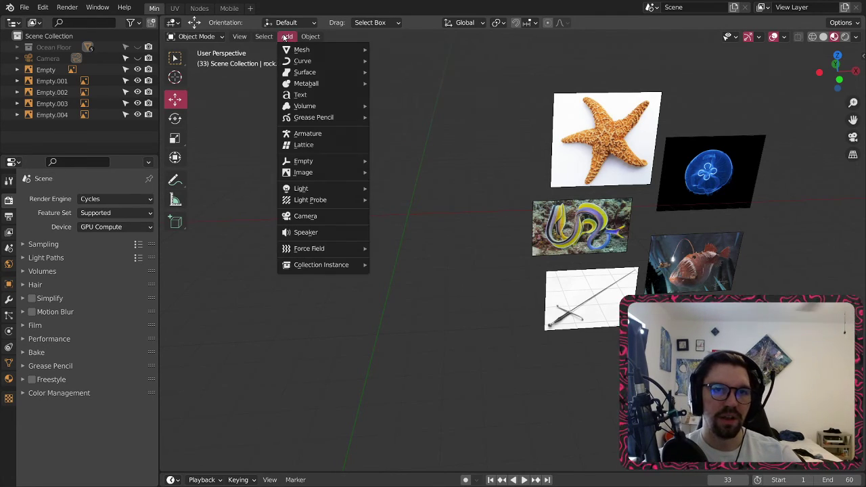
mouse_move(302, 52)
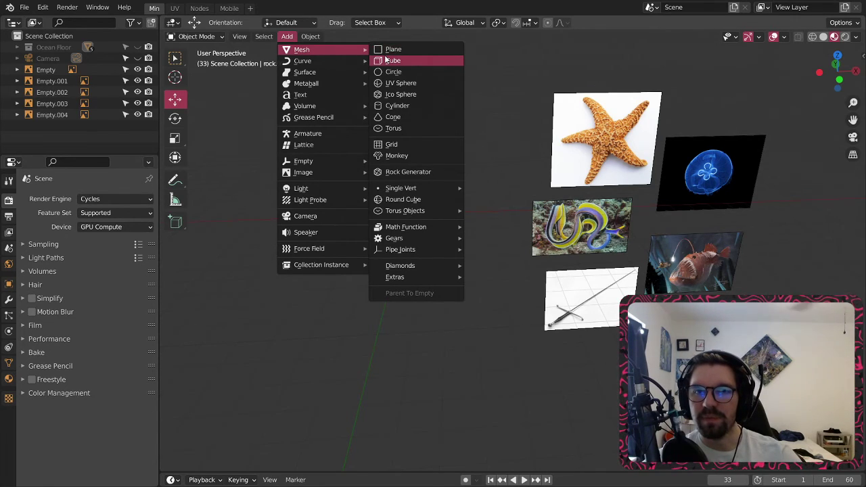
left_click(396, 106)
scroll(461, 339, "down", 5)
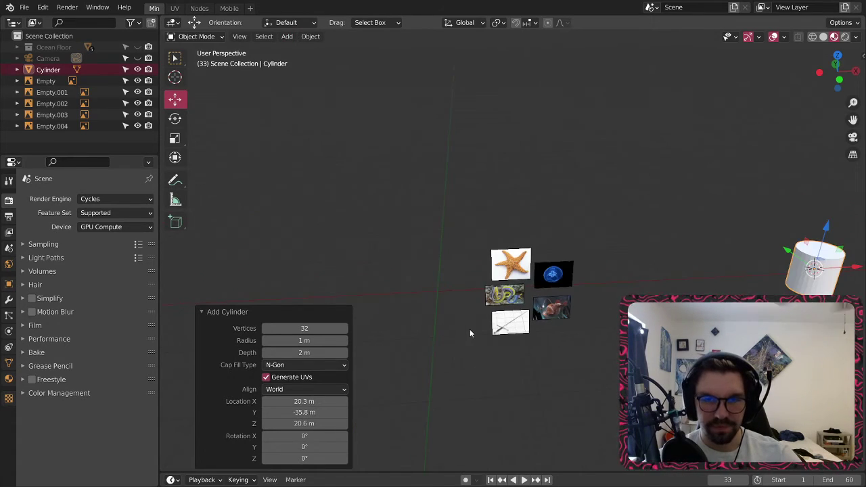
left_click(304, 329)
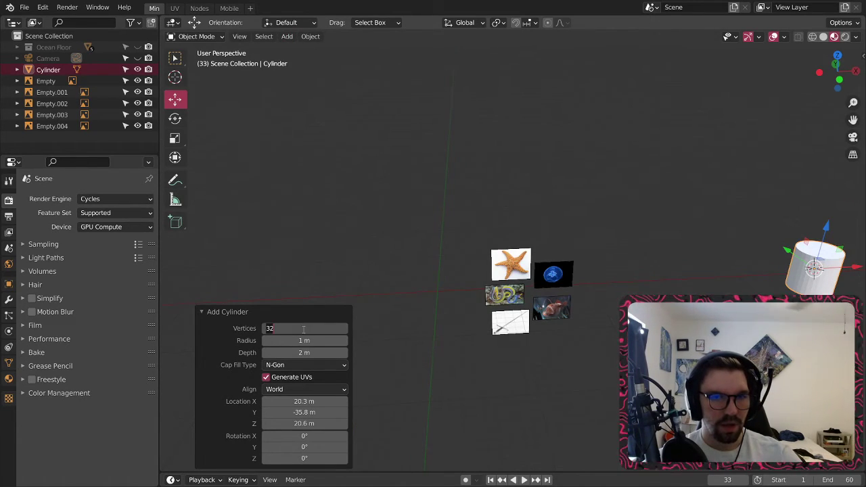
type("5")
key("Return")
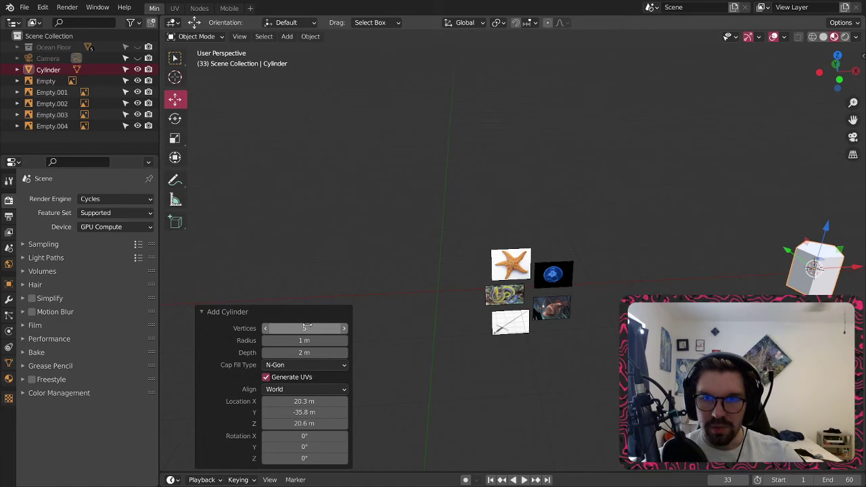
- Set the new cylinder's X, Y and Z location to 0 m to place it at the world origin
middle_click_drag(647, 224, 646, 236)
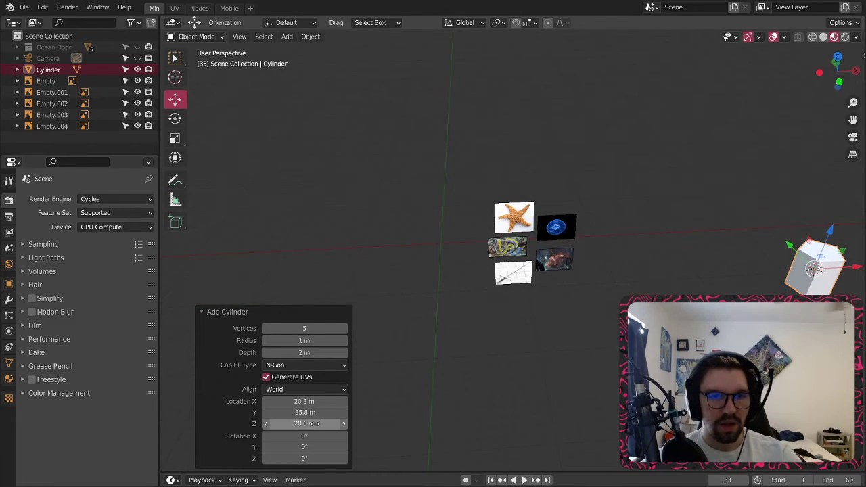
left_click_drag(305, 401, 305, 423)
type("0")
key("Return")
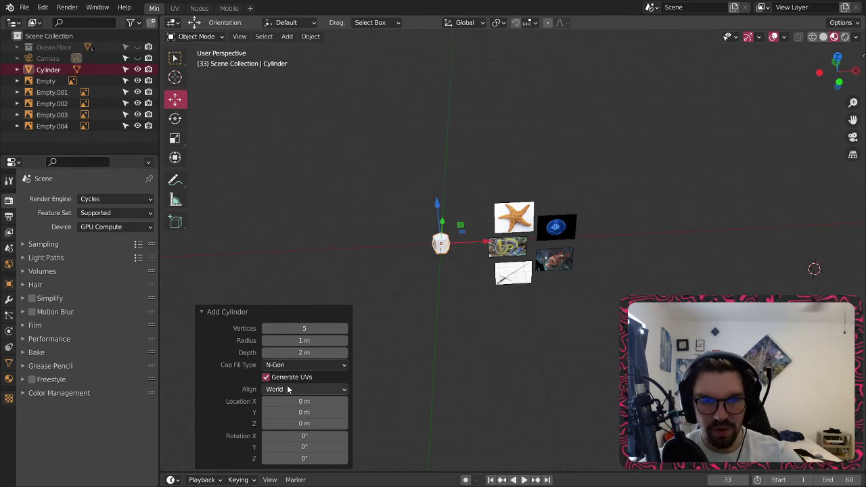
- Flatten the five-sided cylinder by scaling it along Z by about 0.307
scroll(449, 218, "up", 10)
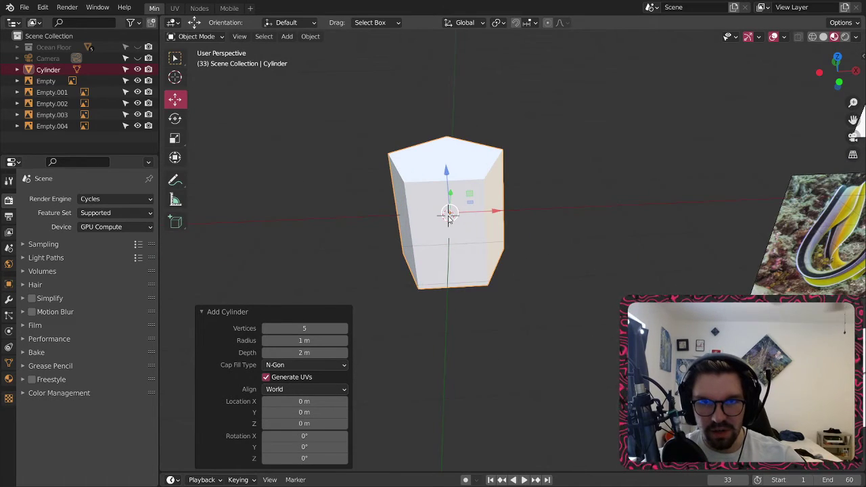
scroll(467, 232, "down", 7)
scroll(474, 239, "up", 9)
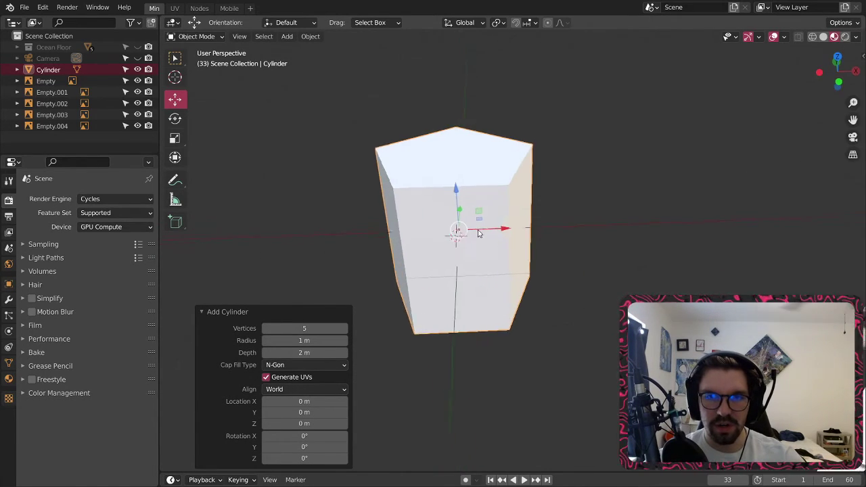
middle_click_drag(478, 234, 467, 213)
scroll(467, 214, "down", 5)
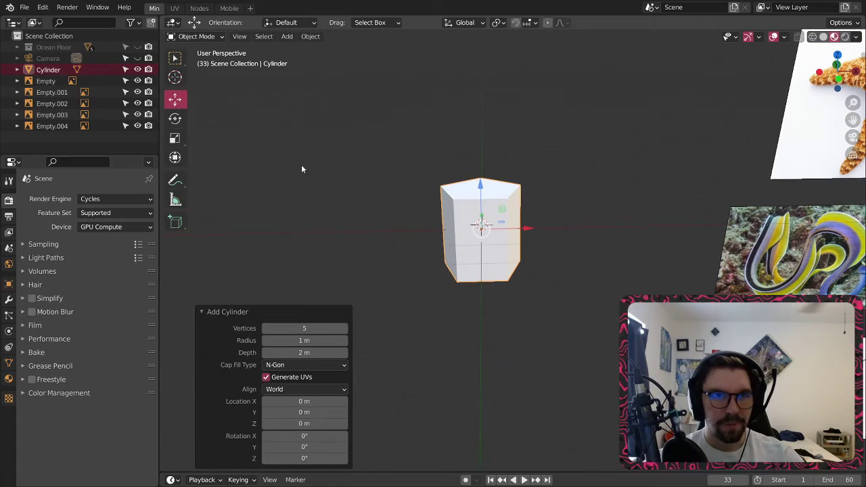
left_click(175, 138)
left_click_drag(487, 182, 482, 218)
- Examine the starfish reference image up close and from several angles, comparing its shape with the flattened cylinder
scroll(558, 209, "down", 4)
middle_click_drag(576, 212, 515, 253, "shift")
scroll(480, 249, "up", 6)
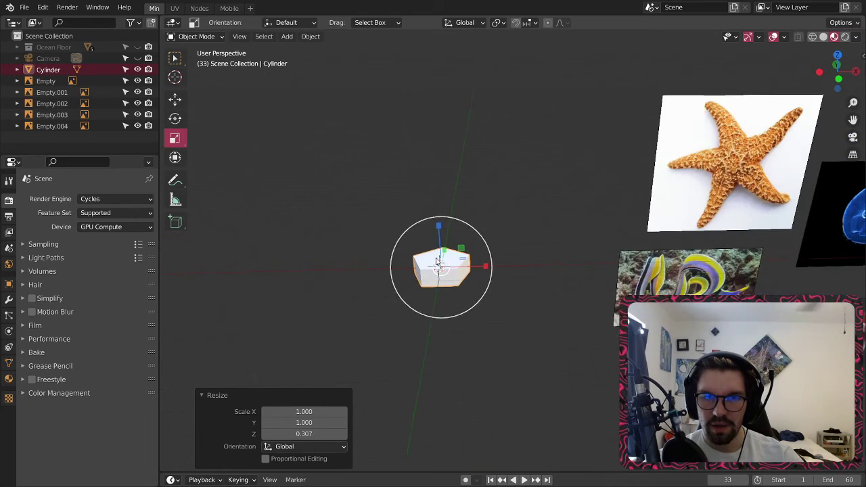
scroll(508, 216, "down", 4)
middle_click_drag(557, 199, 573, 180)
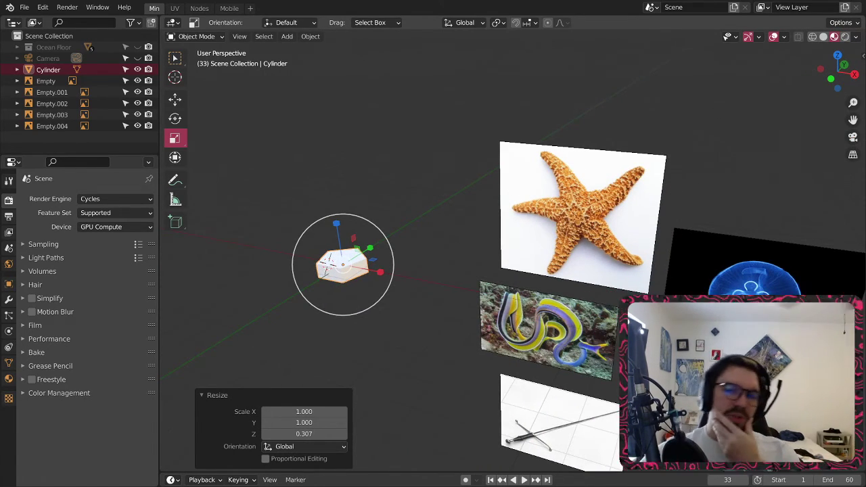
scroll(608, 199, "up", 3)
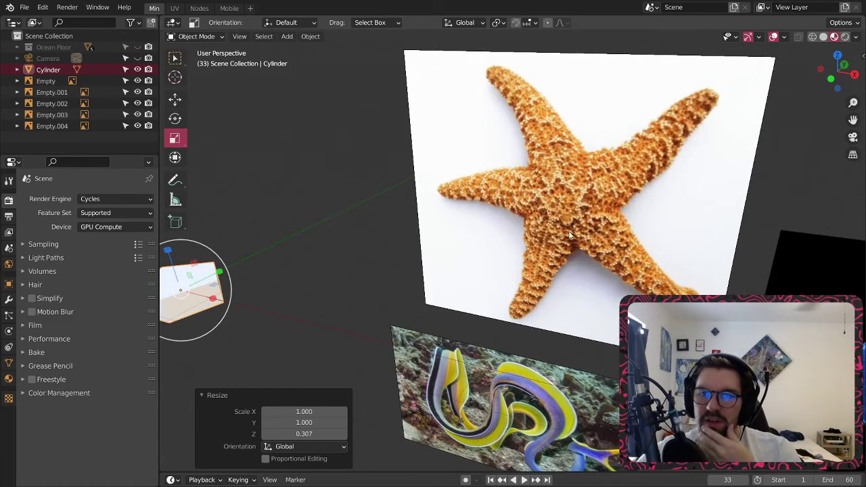
scroll(602, 189, "down", 2)
scroll(596, 182, "up", 4)
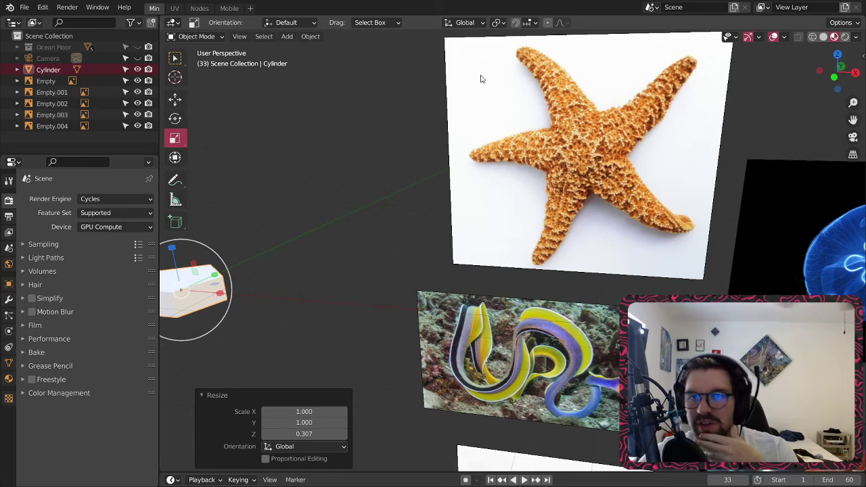
scroll(594, 152, "up", 2)
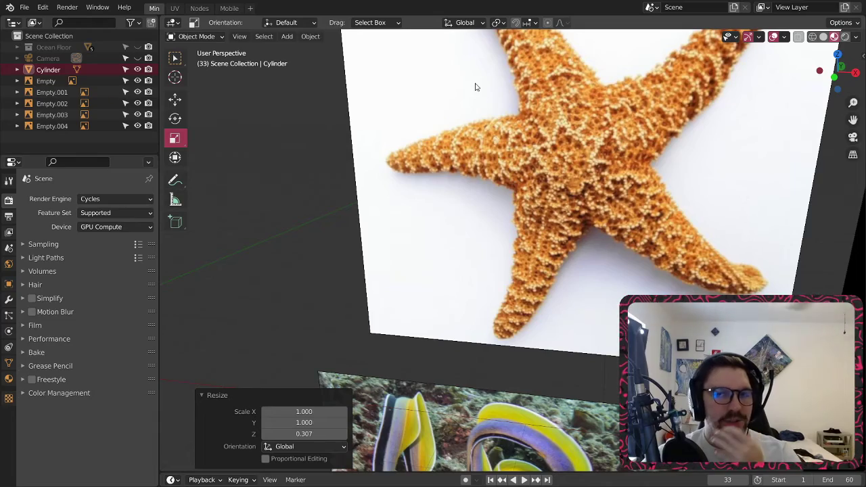
scroll(564, 132, "down", 5)
scroll(564, 135, "up", 5)
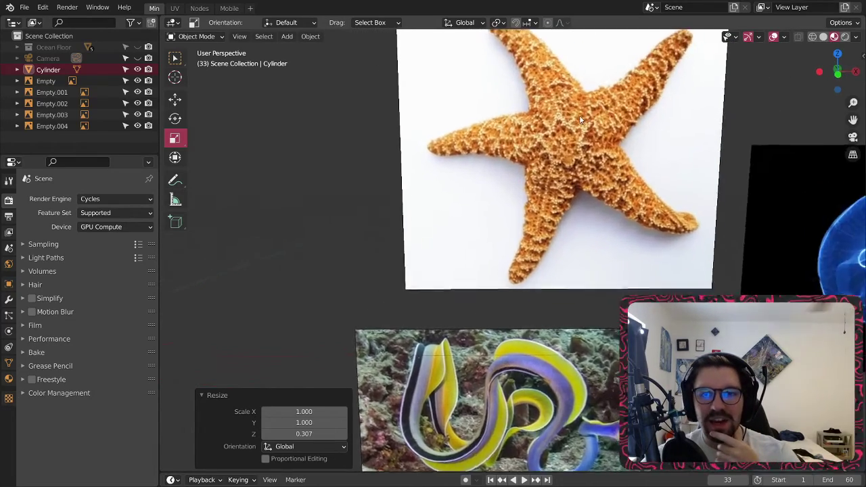
middle_click_drag(542, 136, 561, 143)
scroll(561, 143, "down", 2)
scroll(580, 135, "up", 1)
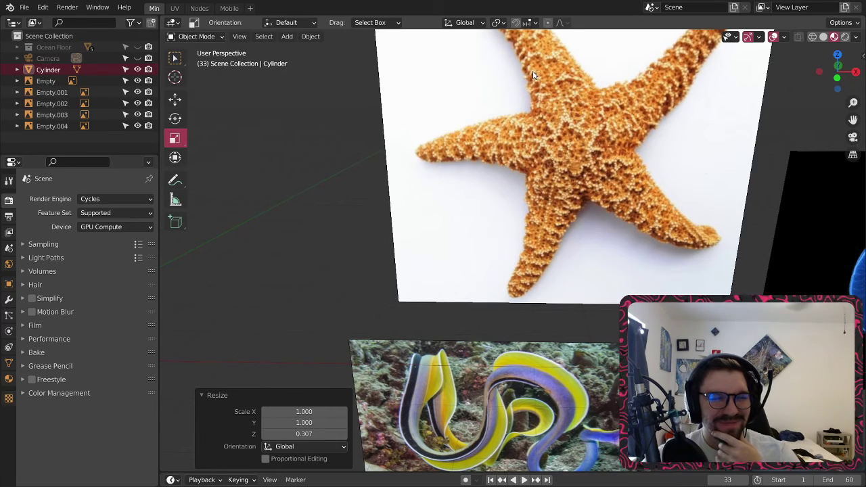
- Make the five-sided cylinder thicker by scaling it along Z by about 1.665
scroll(541, 203, "down", 7)
middle_click_drag(375, 279, 447, 285, "shift")
scroll(449, 245, "up", 6)
left_click_drag(442, 176, 449, 138)
- Enter Edit Mode on the five-sided cylinder and select its side faces all the way around
left_click(208, 38)
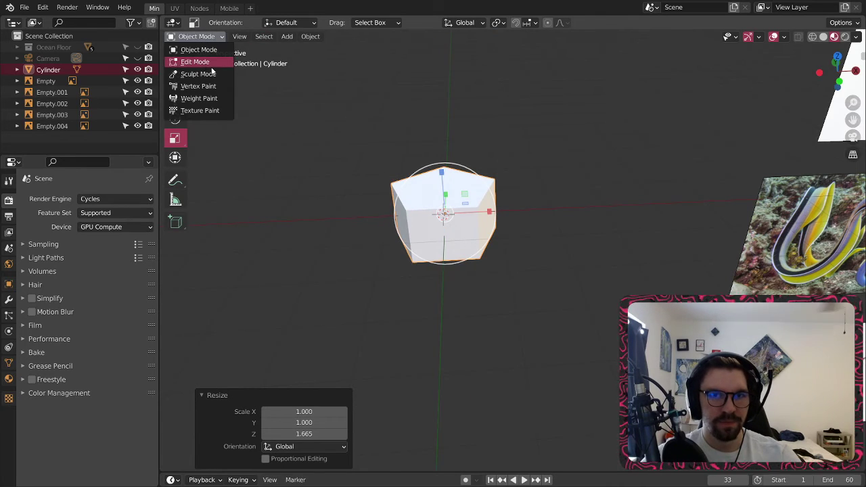
left_click(202, 59)
middle_click_drag(458, 251, 515, 246)
left_click(516, 249, "shift")
middle_click_drag(575, 254, 469, 215)
left_click(489, 251, "shift")
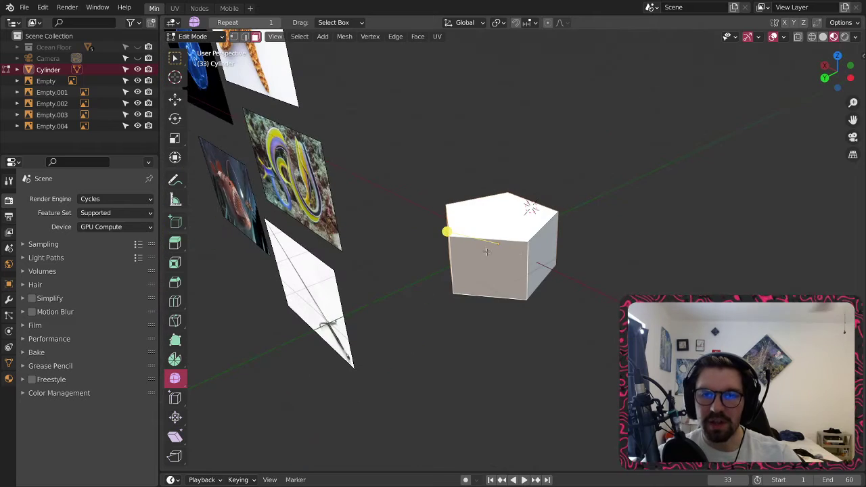
left_click(545, 250, "shift")
middle_click_drag(564, 248, 450, 234)
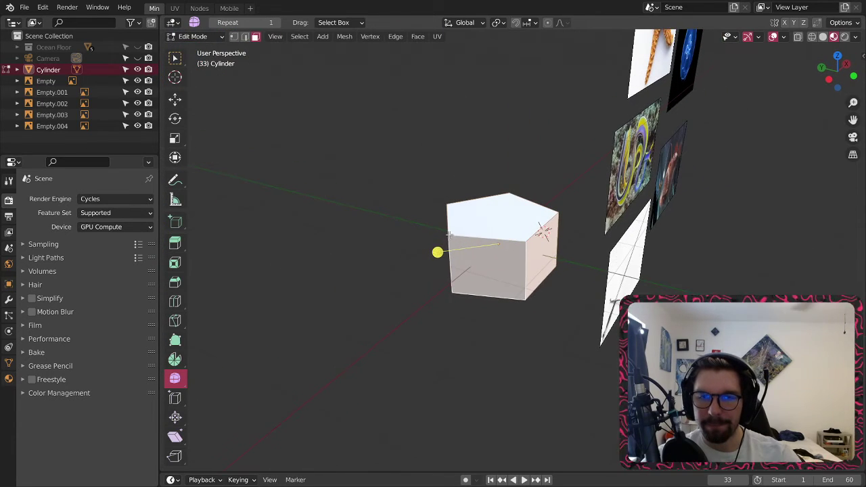
- Try to extrude the selected side faces along their normals
right_click(486, 252)
left_click(464, 293)
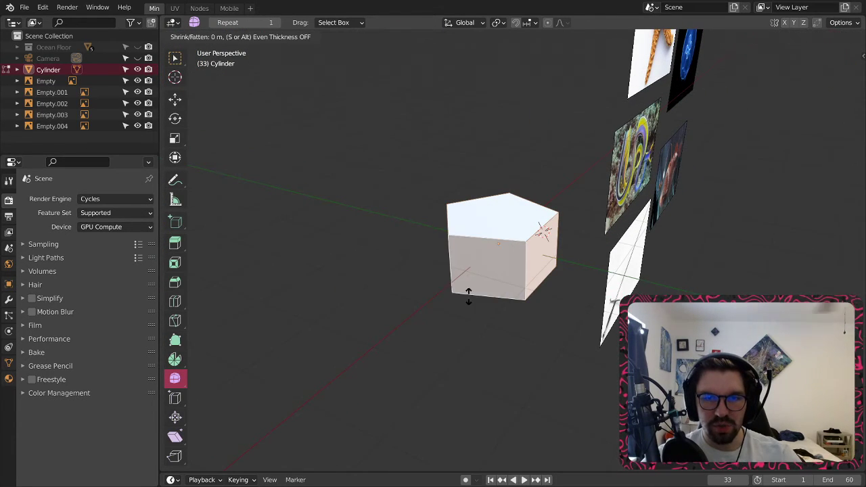
left_click(486, 214)
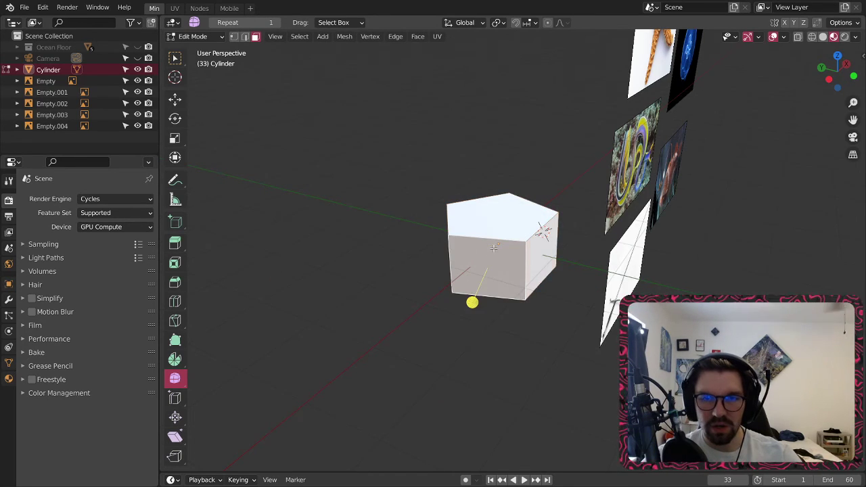
- Extrude one side face of the cylinder along its normal with an offset of 4 m to form the first starfish arm
right_click(494, 249)
left_click(483, 264)
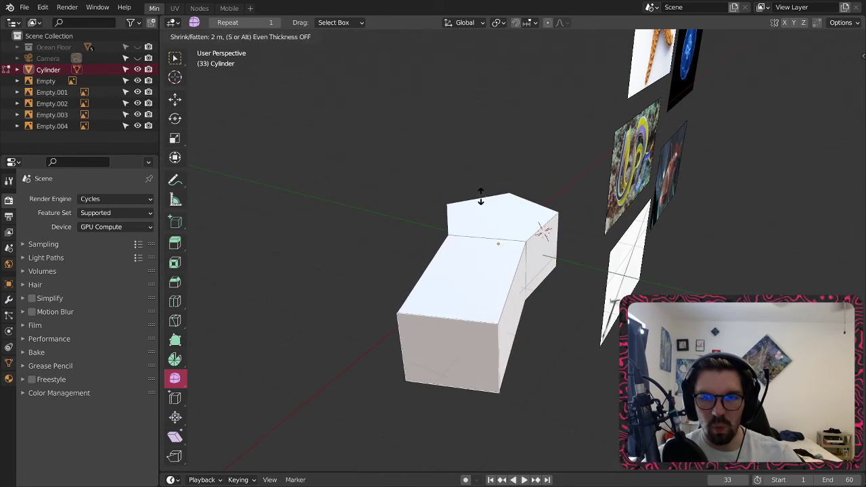
left_click(481, 148)
middle_click_drag(555, 260, 476, 222)
scroll(476, 222, "down", 4)
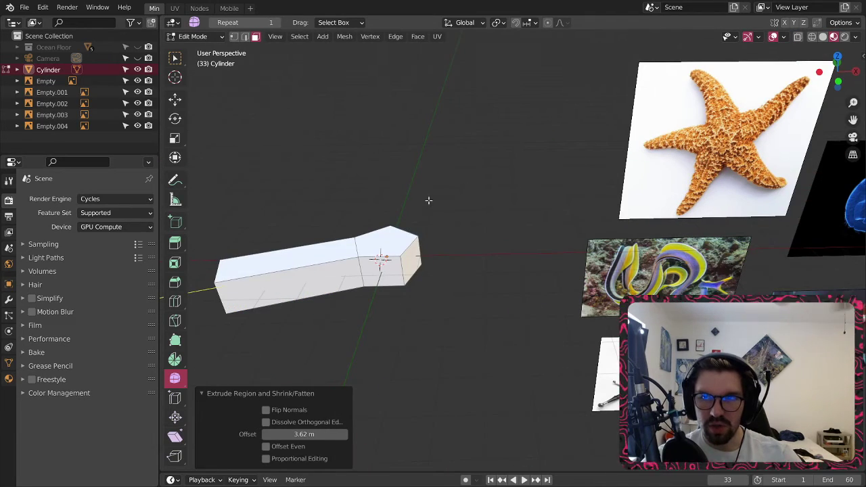
middle_click_drag(316, 236, 309, 286)
middle_click_drag(326, 247, 393, 215, "shift")
left_click(329, 434)
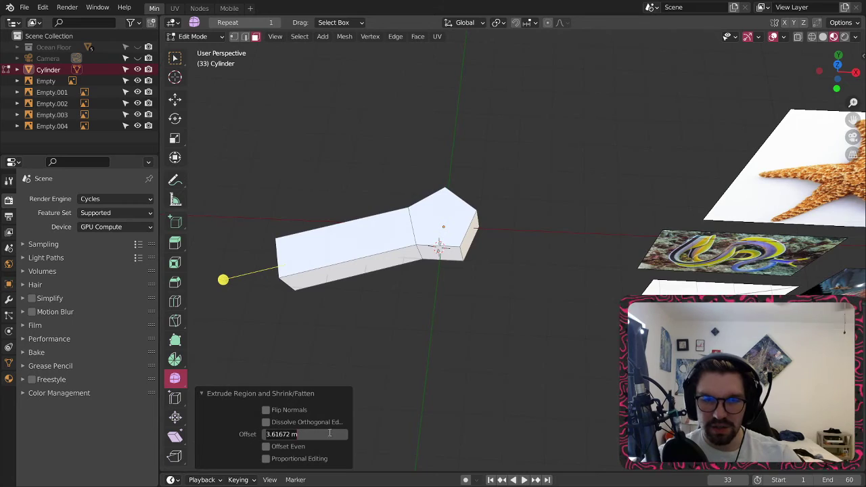
type("4")
key("Return")
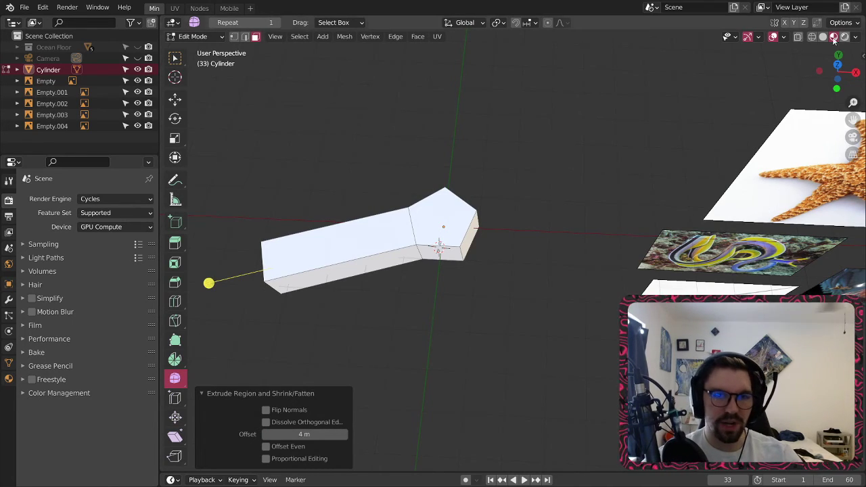
- Repeat the 4 m extrusion on three more side faces to form additional starfish arms
left_click(431, 226)
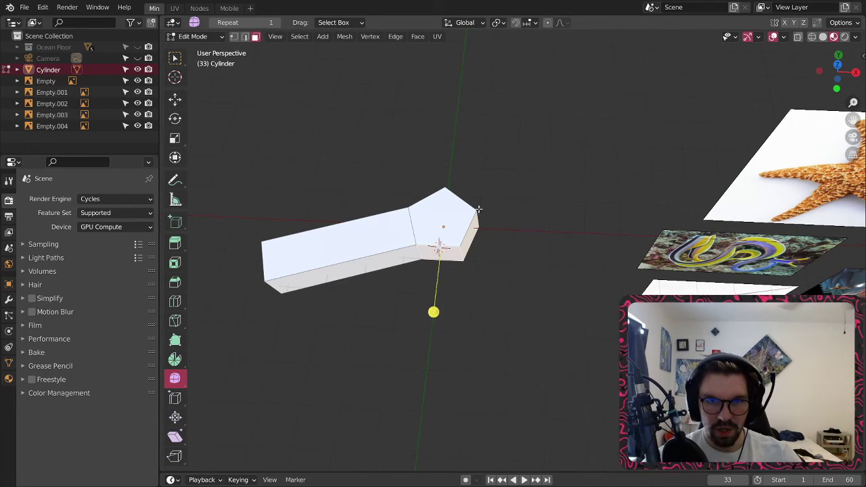
key("shift+r")
left_click(474, 237)
key("shift+r")
middle_click_drag(504, 186, 395, 170)
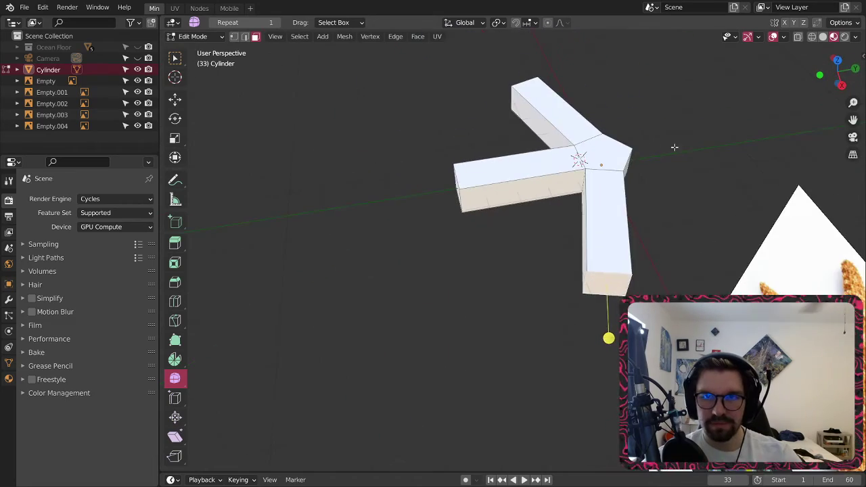
middle_click_drag(675, 146, 378, 200)
left_click(375, 209)
key("shift+r")
- Extrude the last remaining side face along its normal with an offset of 4 m to complete the fifth arm
middle_click_drag(595, 175, 506, 189)
left_click(527, 157)
key("shift+r")
middle_click_drag(527, 157, 588, 148)
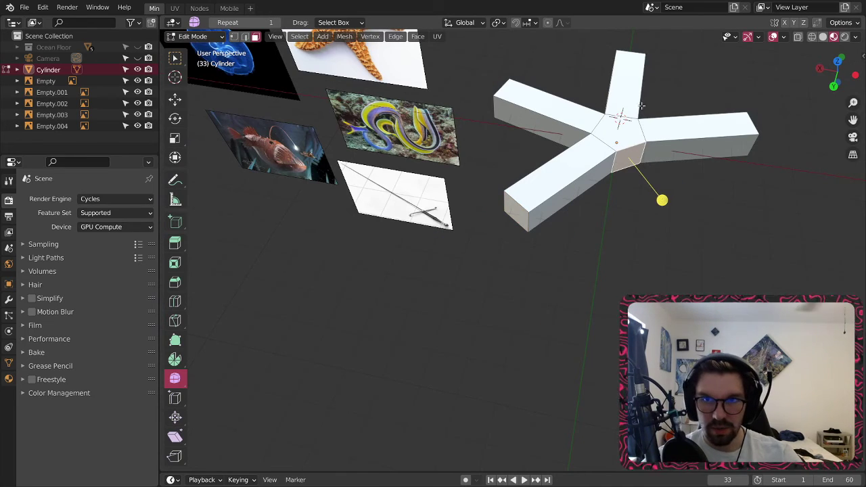
key("alt+e")
left_click(625, 157)
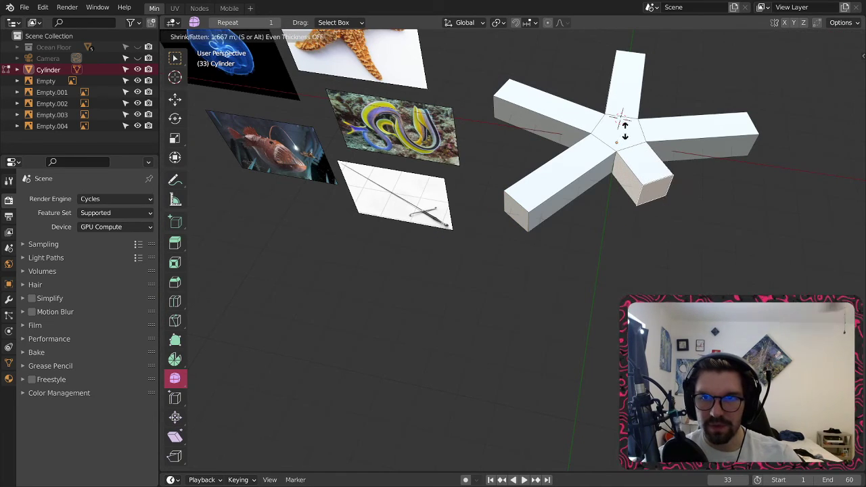
left_click(397, 360)
left_click(305, 434)
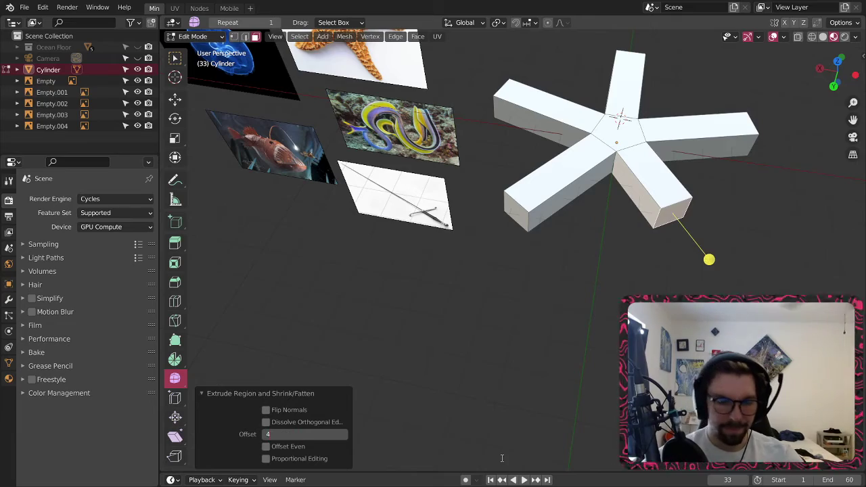
key("Return")
- Return to Object Mode and add a Subdivision Surface modifier to the starfish with the viewport level set to 2
middle_click_drag(736, 191, 414, 310)
middle_click_drag(417, 400, 514, 261, "shift")
left_click(193, 35)
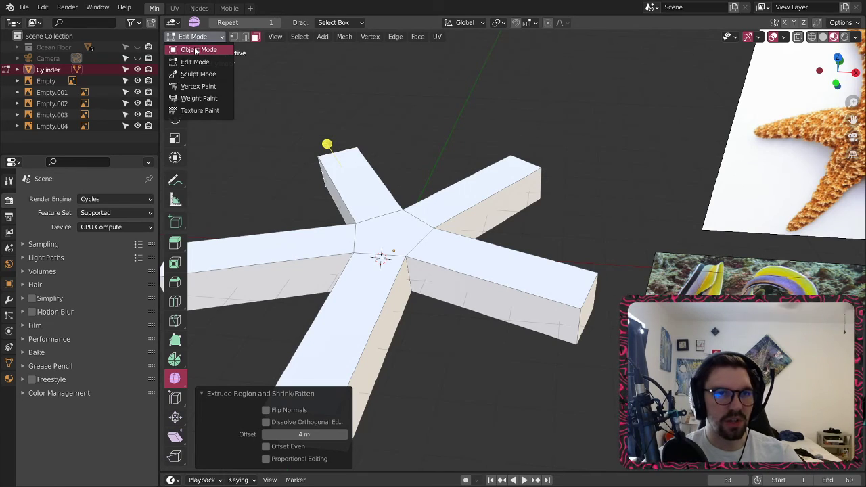
left_click(203, 46)
middle_click_drag(467, 136, 491, 112)
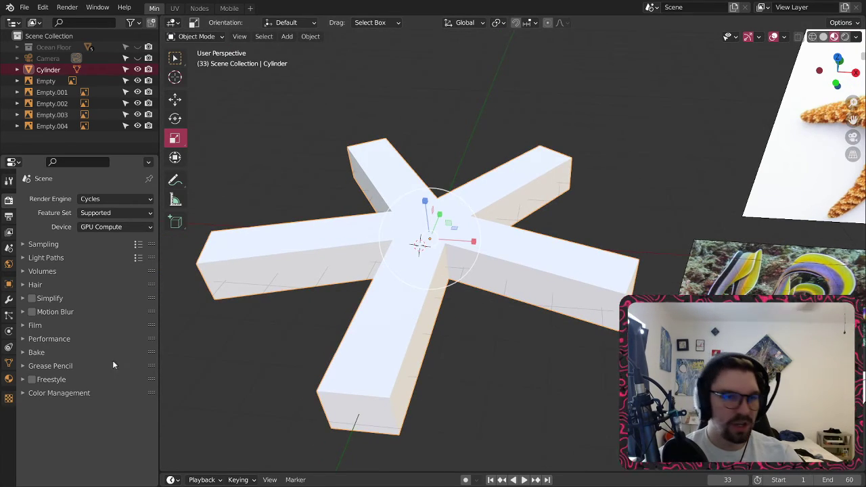
left_click(9, 300)
left_click(67, 199)
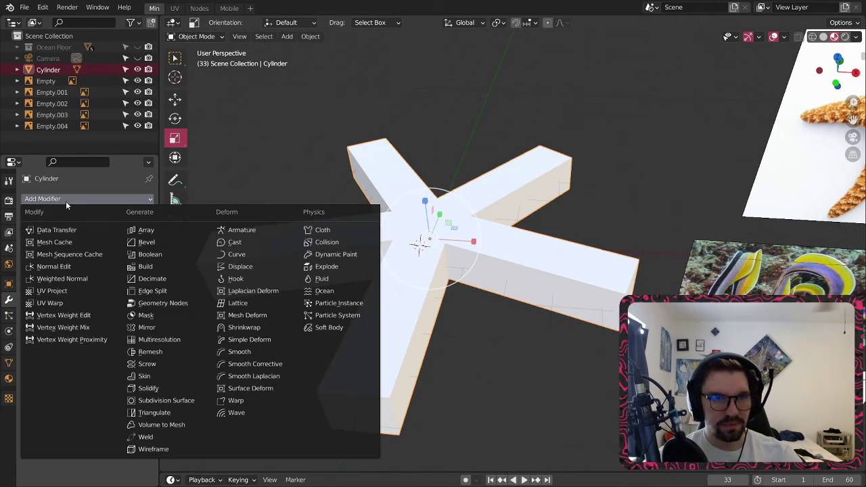
left_click(159, 401)
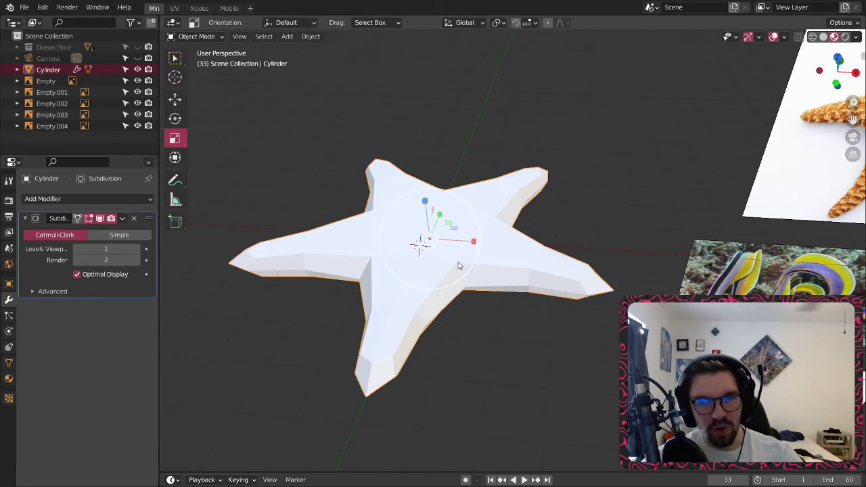
left_click(137, 249)
- In Edit Mode, select the central pentagon face on the starfish's underside and crease its edges with a factor of 1
middle_click_drag(433, 254, 473, 183)
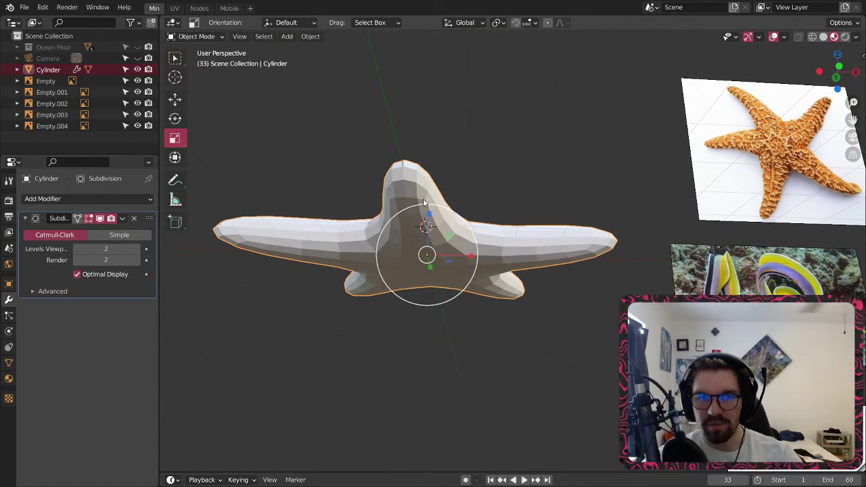
middle_click_drag(425, 203, 431, 270)
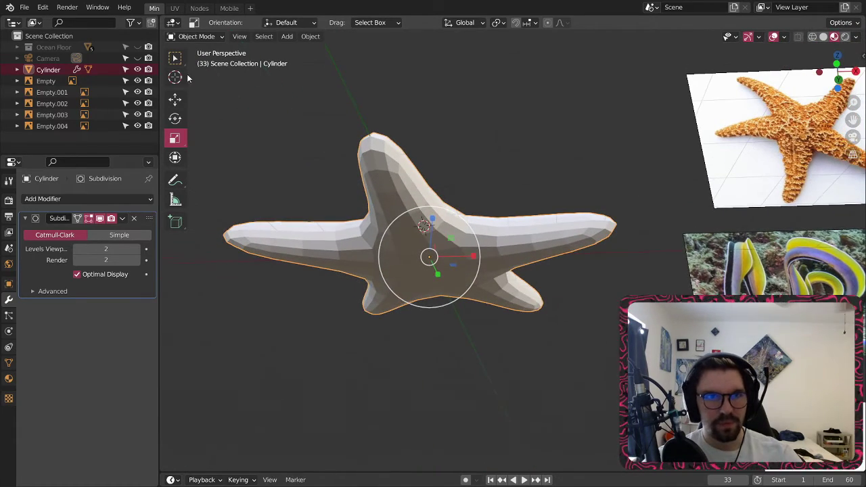
left_click(197, 36)
left_click(195, 61)
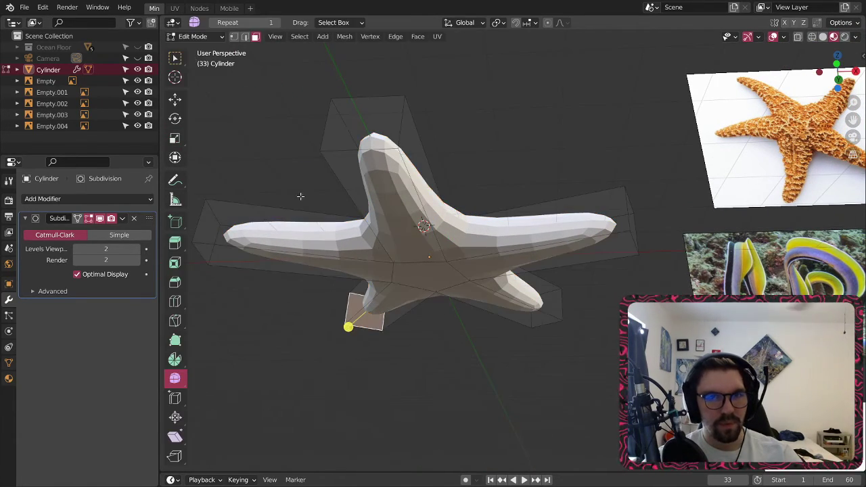
left_click(444, 278)
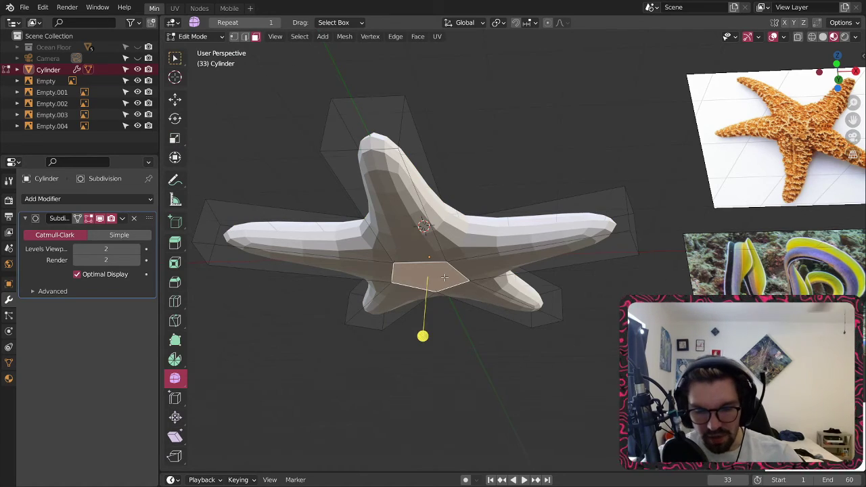
left_click(562, 136)
- Select the underside faces of all five arms and crease their edges to flatten the bottom of the starfish
middle_click_drag(474, 268, 453, 271)
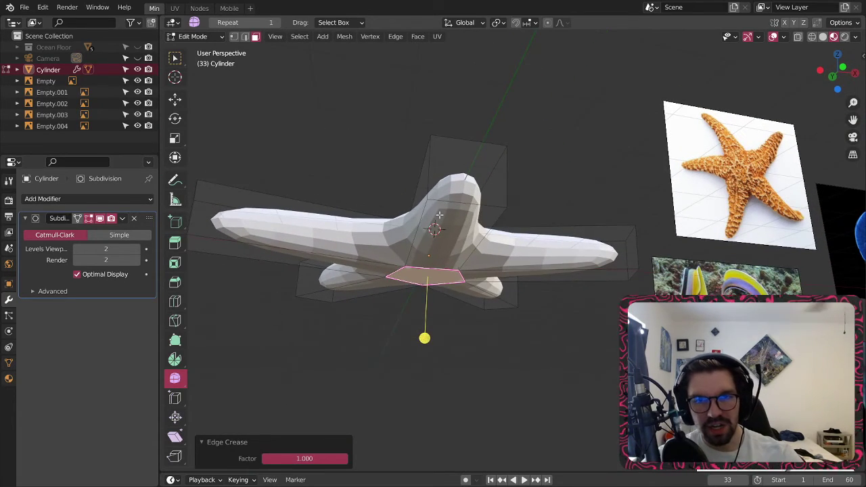
key("e")
left_click(460, 249)
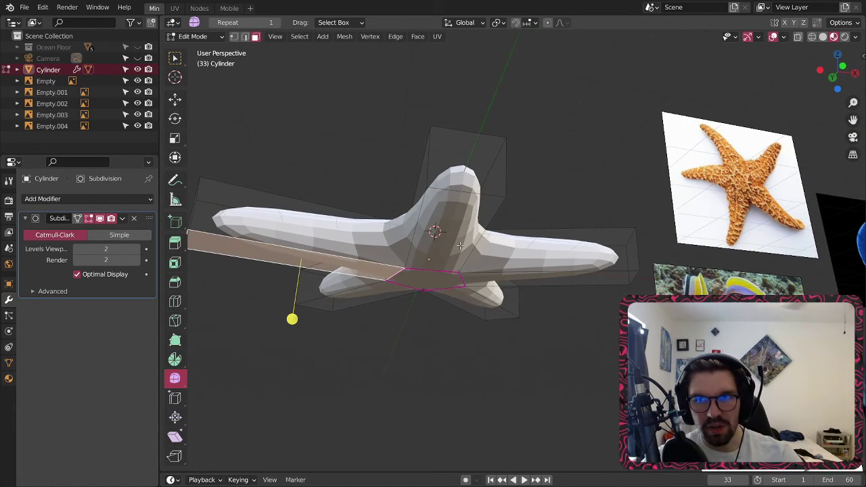
middle_click_drag(531, 278, 527, 259)
left_click(468, 249, "shift")
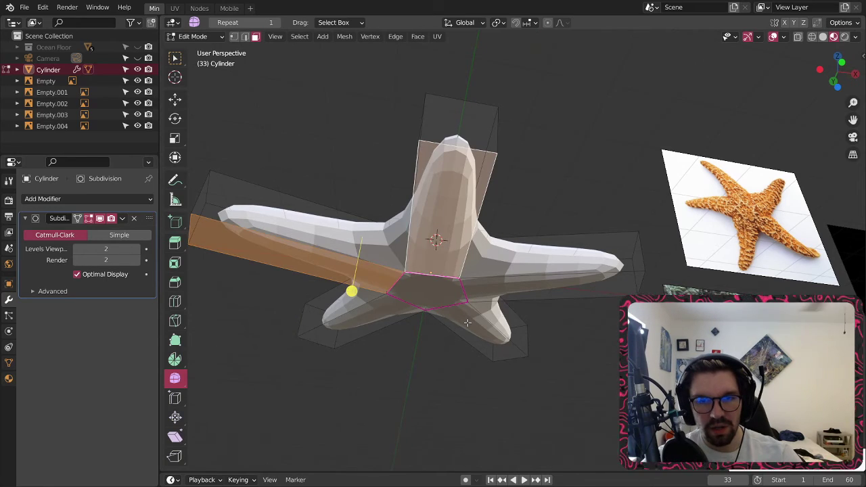
left_click(487, 294, "shift")
left_click(469, 324, "shift")
left_click(375, 308, "shift")
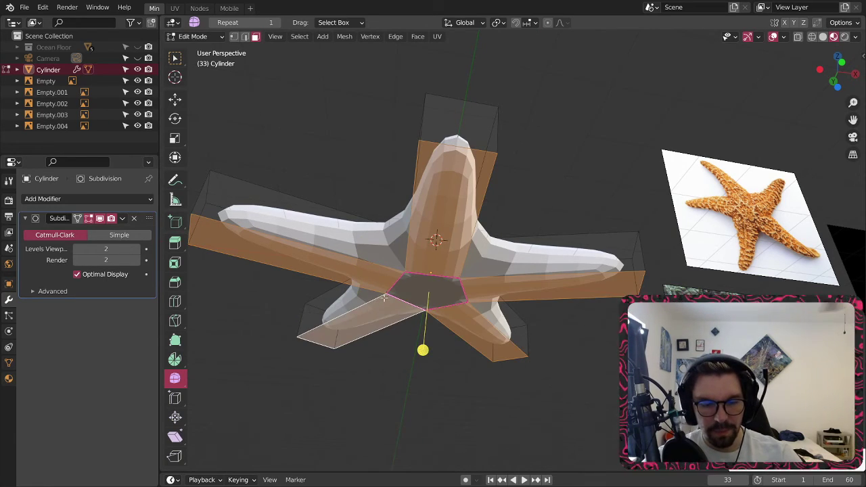
key("shift+e")
left_click(569, 93)
- Inspect the creased starfish in Object Mode from above and from underneath
middle_click_drag(501, 99, 379, 223)
left_click(203, 37)
left_click(201, 50)
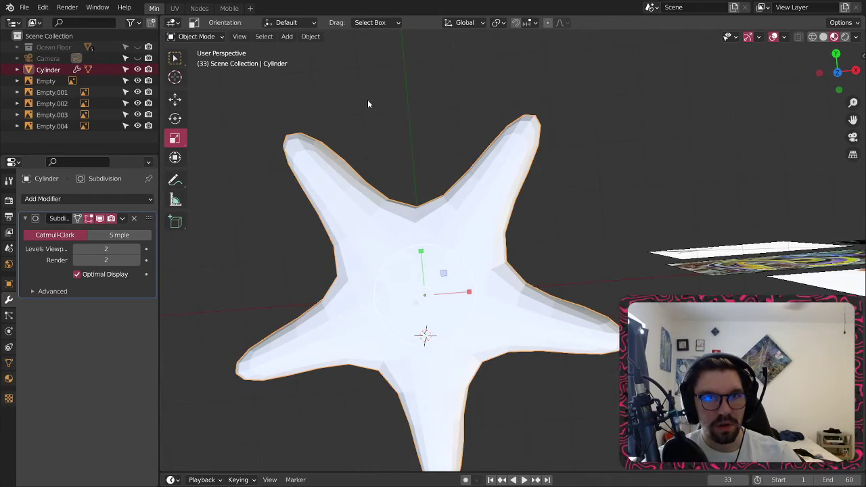
left_click(367, 103)
middle_click_drag(368, 104, 418, 250)
left_click(417, 250)
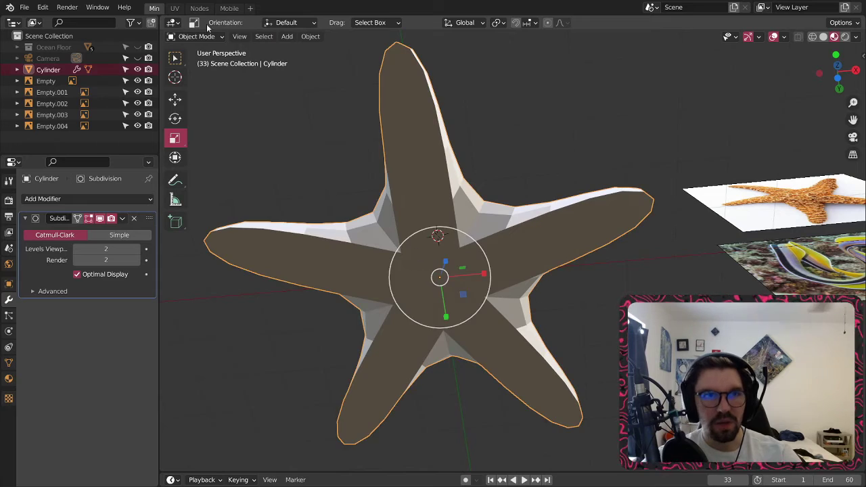
- In Edit Mode, select the underside's central pentagon and remove its edge crease with a factor of -1
left_click(196, 36)
left_click(198, 65)
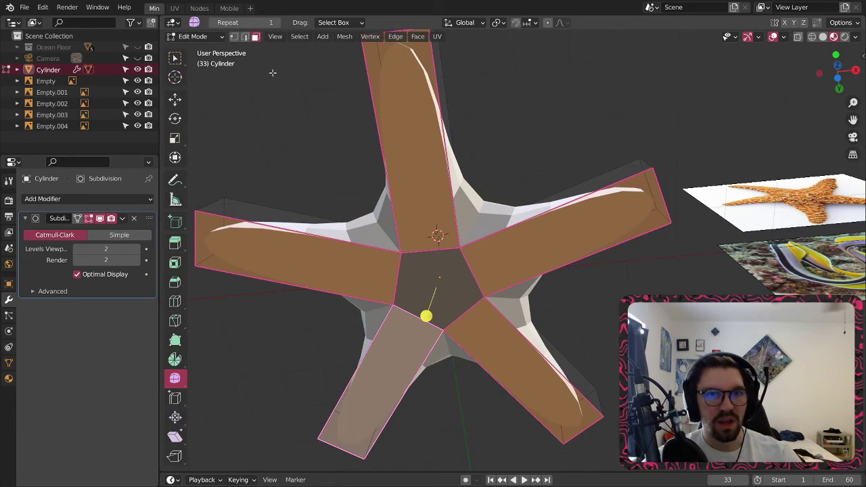
left_click(466, 308)
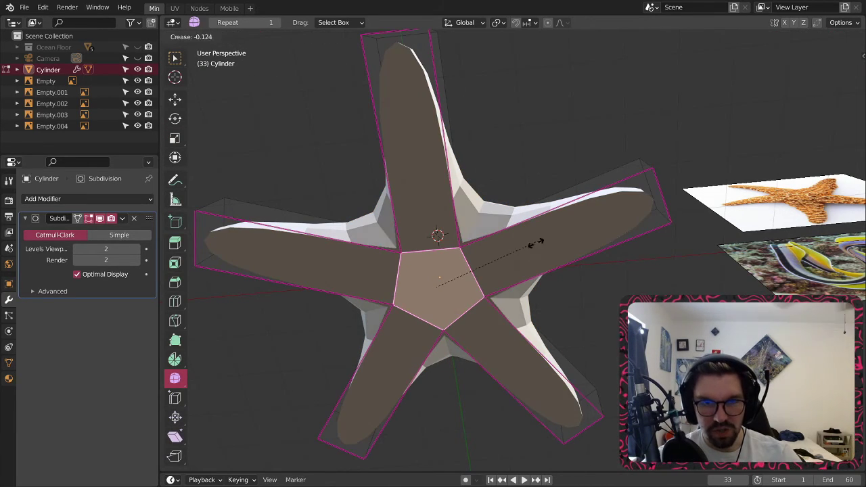
key("shift+e")
left_click(426, 316)
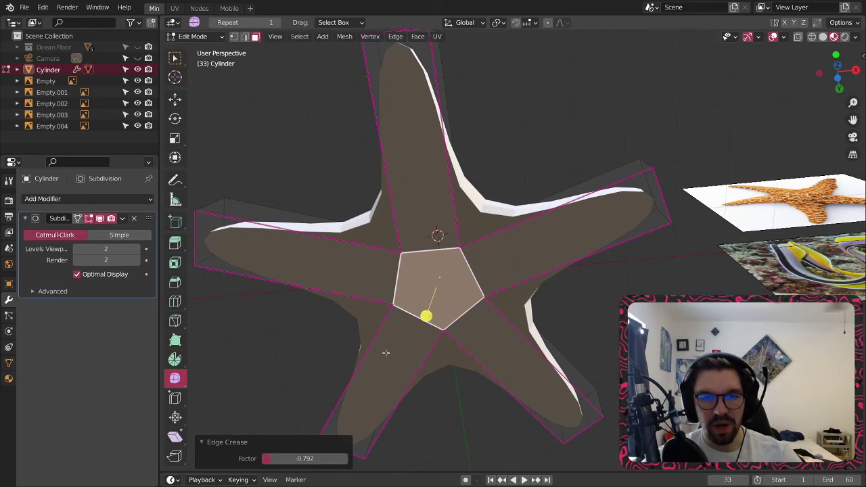
left_click(301, 459)
type("-1")
key("Return")
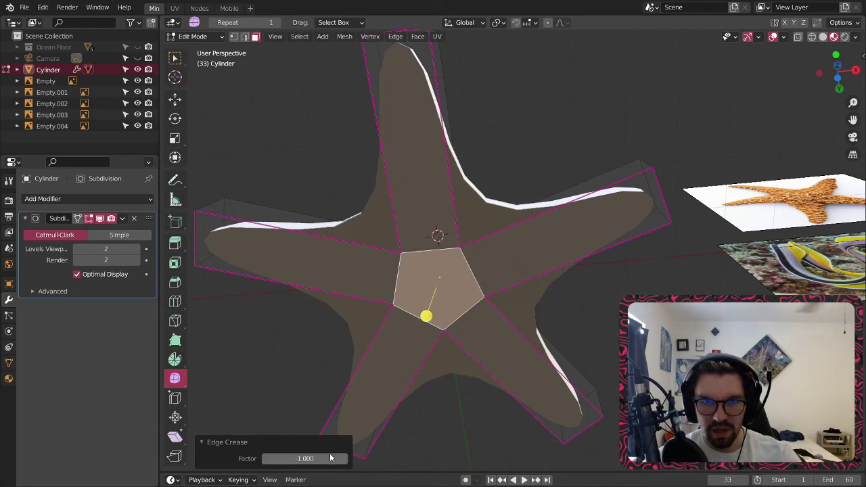
- Return to Object Mode, deselect the starfish and compare its smoothed shape with the reference image
left_click(183, 38)
left_click(192, 49)
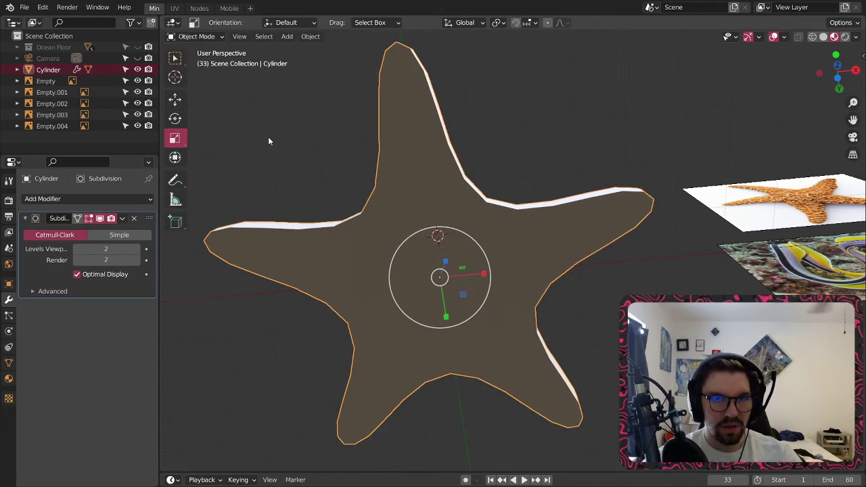
left_click(269, 138)
middle_click_drag(326, 183, 425, 327)
scroll(396, 188, "down", 8)
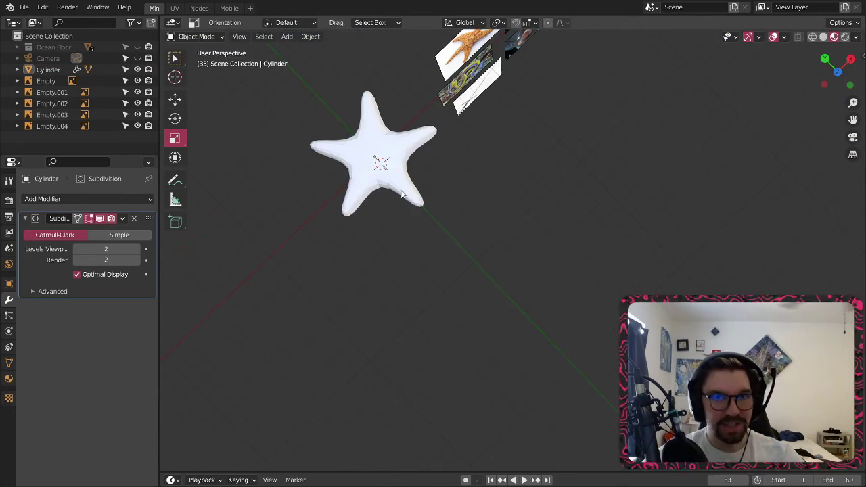
middle_click_drag(400, 189, 470, 229)
scroll(470, 229, "up", 4)
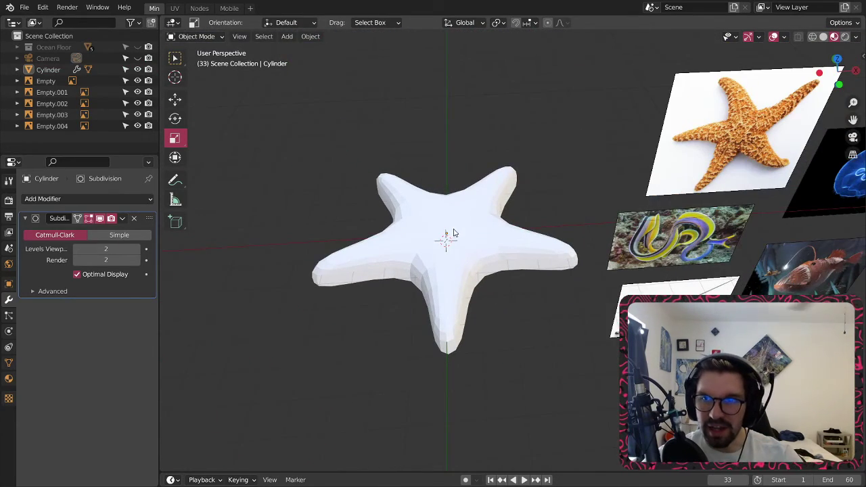
- Select the starfish and switch it to Edit Mode
scroll(453, 217, "up", 2)
middle_click_drag(446, 259, 271, 248)
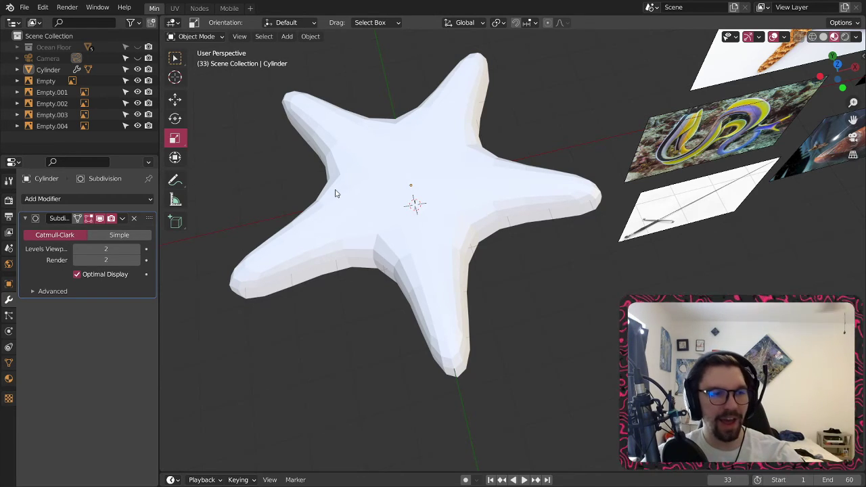
mouse_move(434, 203)
middle_mouse_down()
mouse_move(433, 161)
mouse_move(499, 174)
mouse_move(445, 174)
mouse_move(433, 204)
mouse_move(435, 187)
middle_mouse_up()
left_click(435, 186)
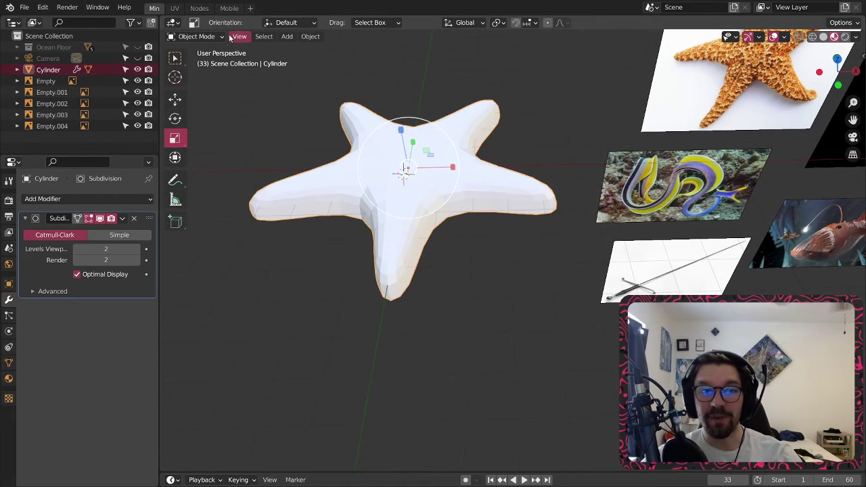
left_click(197, 36)
left_click(209, 60)
scroll(419, 175, "up", 2)
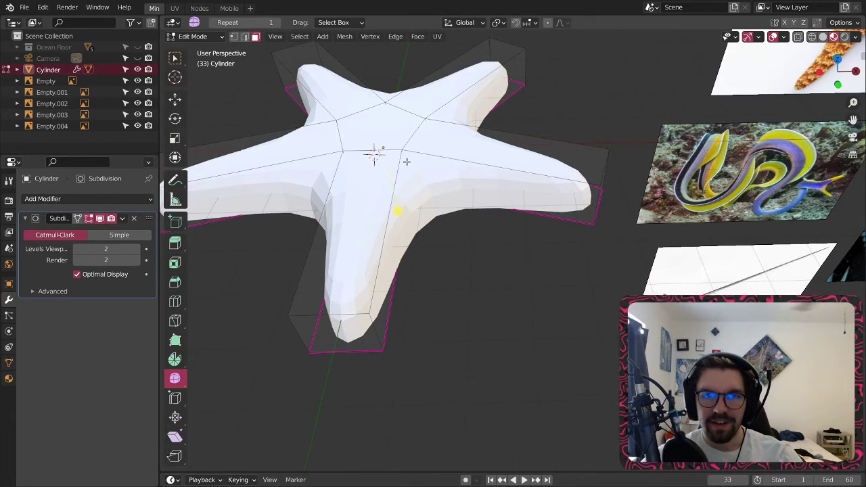
left_click(245, 36)
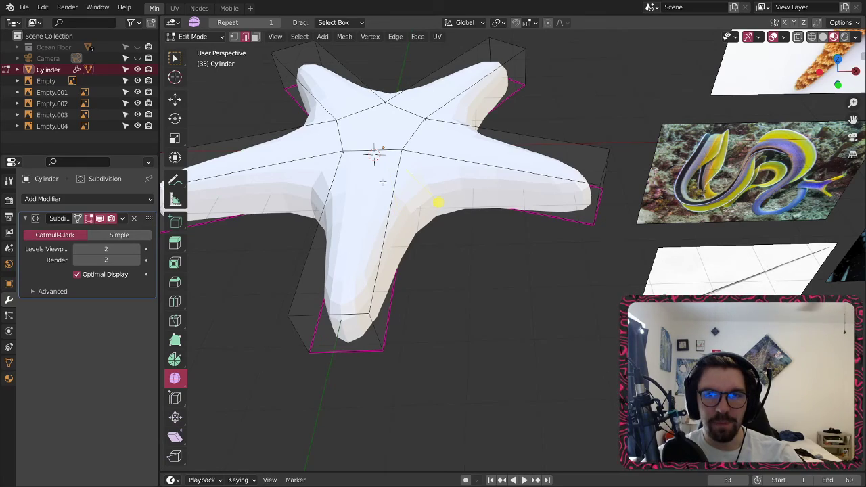
middle_click_drag(383, 182, 434, 169)
middle_click_drag(322, 202, 351, 227)
middle_click_drag(302, 213, 401, 186)
key("shift+e")
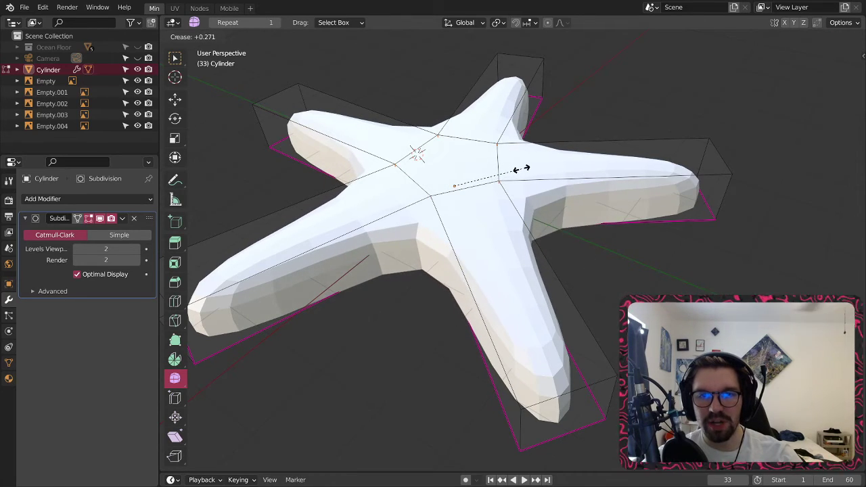
left_click(484, 175)
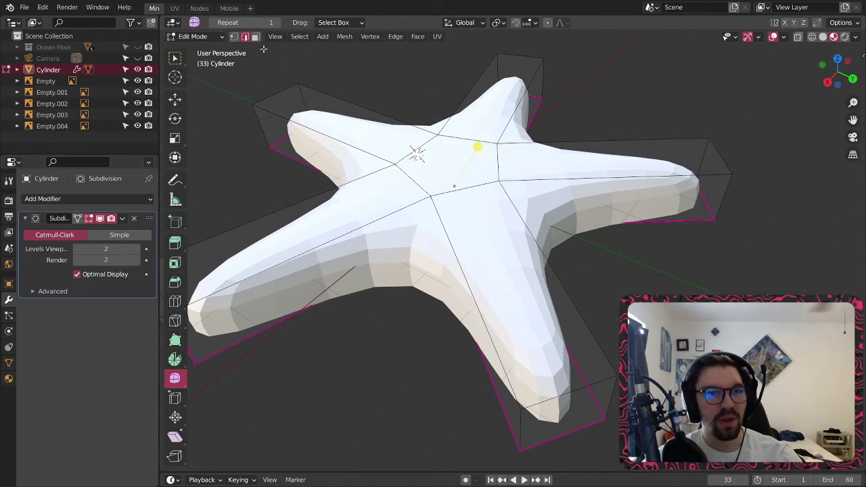
- Using face selection, select the central pentagon on top of the starfish and crease its edges
left_click(256, 37)
left_click(440, 164)
middle_click_drag(443, 131, 441, 164)
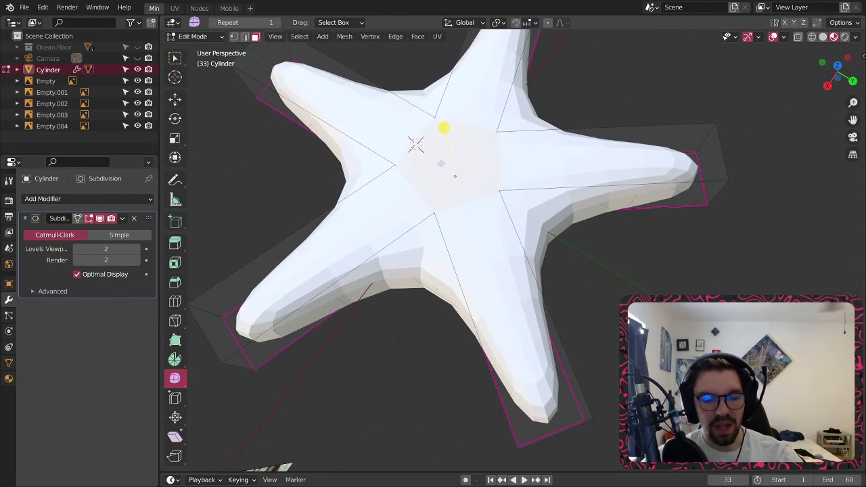
key("shift+e")
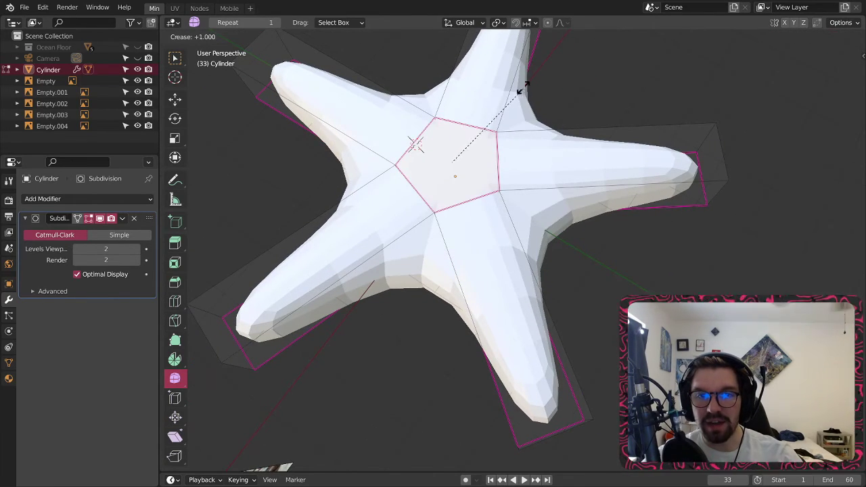
left_click(481, 139)
- Return to Object Mode, apply smooth shading to the starfish and deselect it
key("Tab")
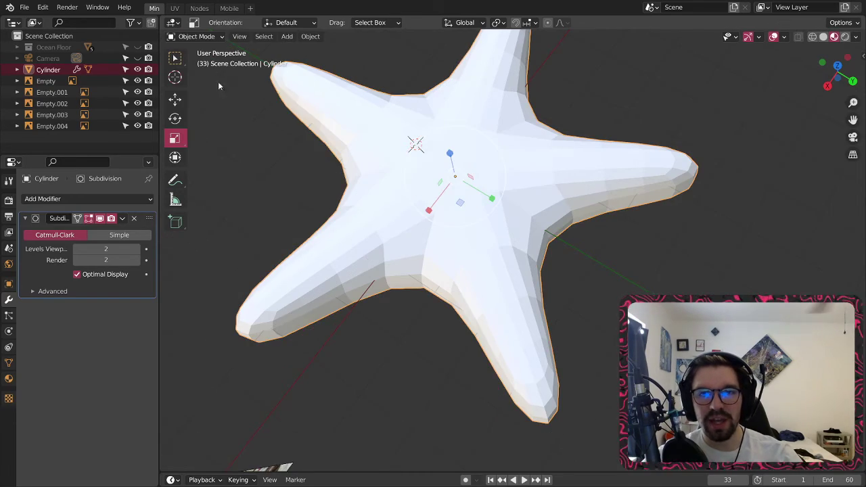
middle_click_drag(218, 81, 273, 119)
left_click(464, 206)
left_click(433, 116)
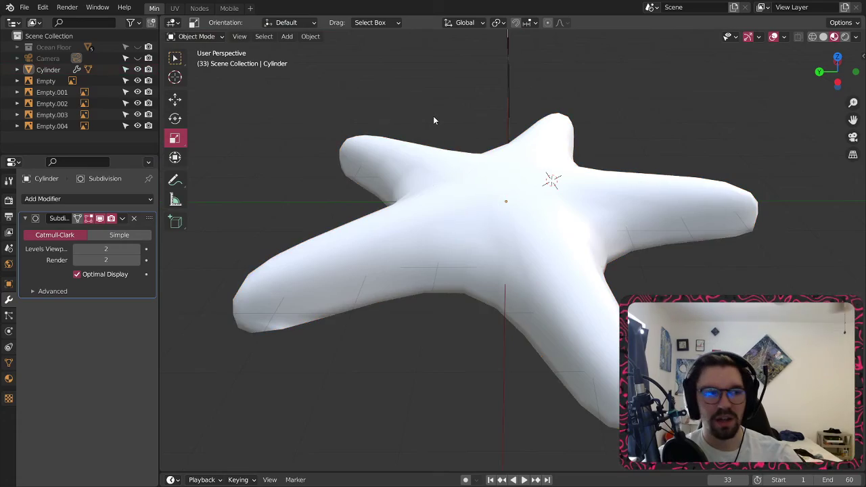
- Inspect the smooth-shaded starfish from several angles and compare it with the reference image
middle_click_drag(433, 116, 418, 219)
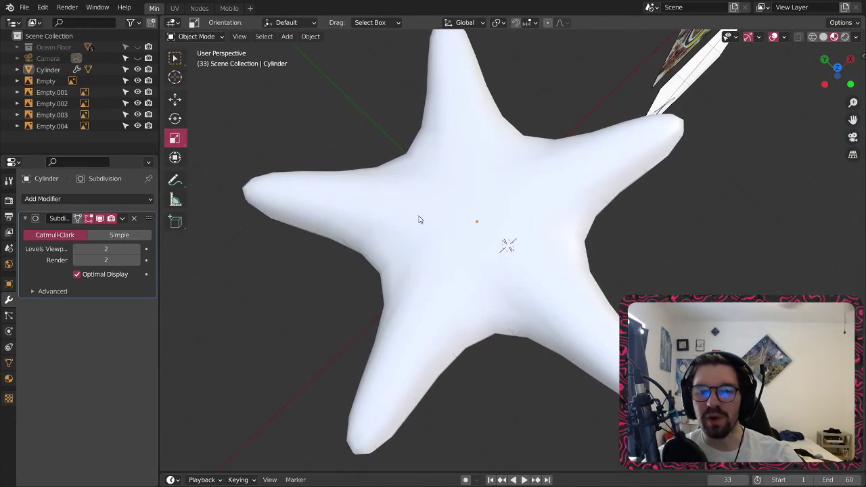
scroll(475, 205, "down", 6)
middle_click_drag(471, 194, 445, 129)
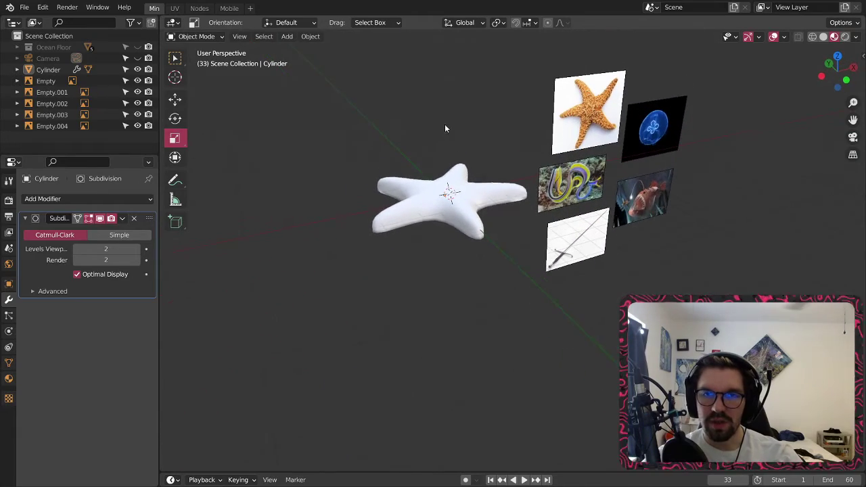
scroll(469, 197, "up", 3)
middle_click_drag(469, 197, 451, 220)
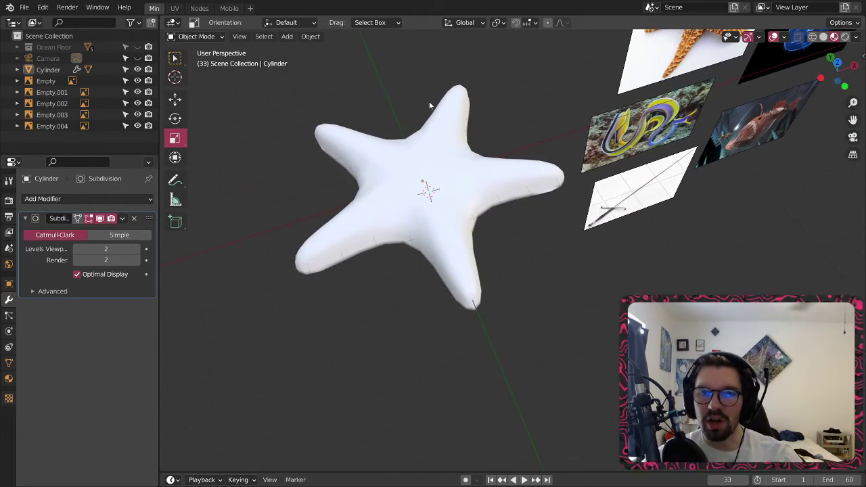
middle_click_drag(429, 106, 674, 88)
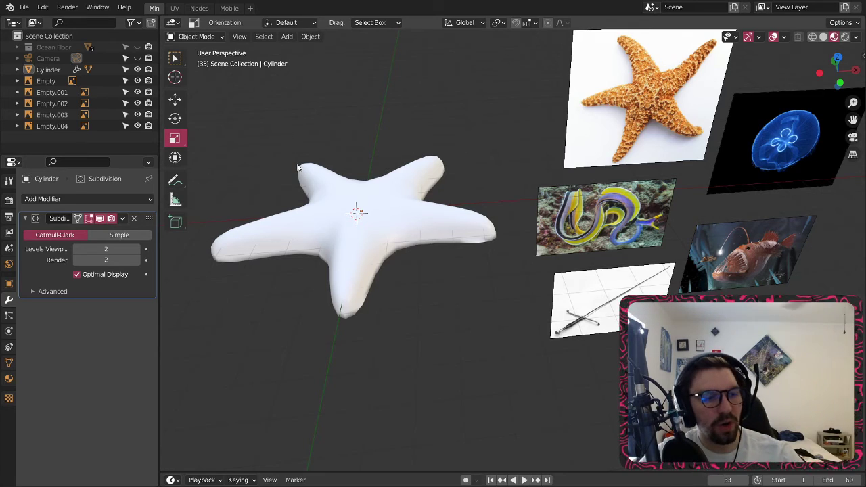
- Select the starfish again and re-enter Edit Mode with its side profile in view
middle_click_drag(361, 235, 393, 217)
left_click(391, 216)
left_click(193, 36)
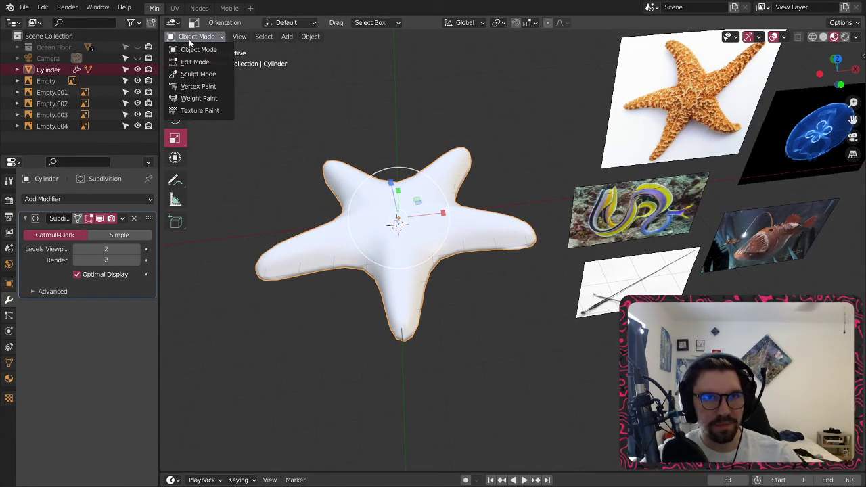
left_click(197, 49)
middle_click_drag(426, 330, 386, 182)
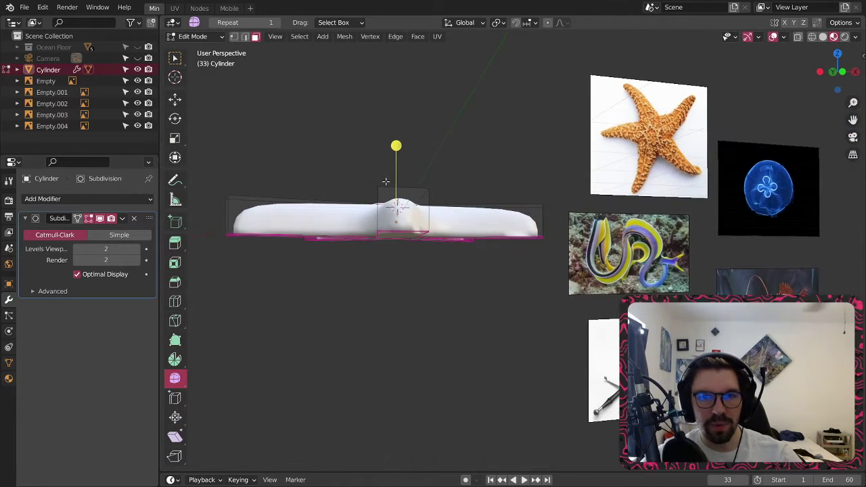
- Try lengthening the arms by scaling all five end faces by 1.516 in X and Y only, and undo the scaling
left_click(408, 205)
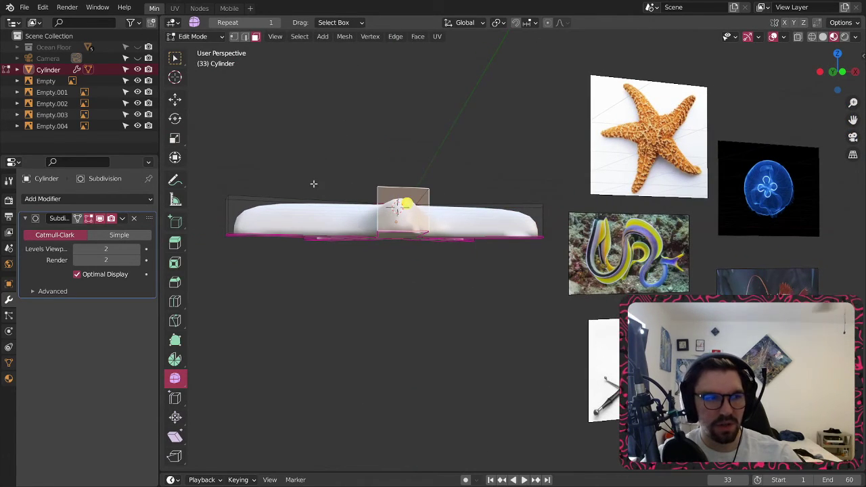
middle_click_drag(314, 184, 544, 207)
middle_click_drag(438, 232, 470, 194)
left_click(177, 141)
scroll(470, 193, "up", 2)
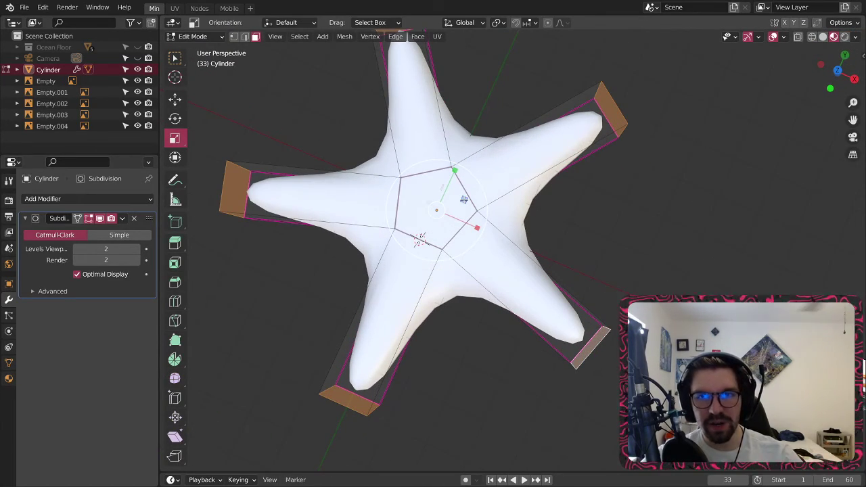
key("s")
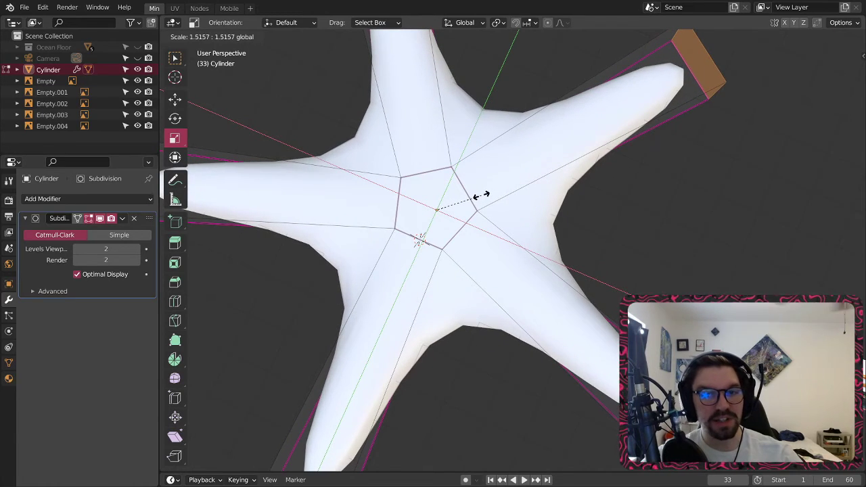
left_click(482, 196)
scroll(474, 183, "down", 4)
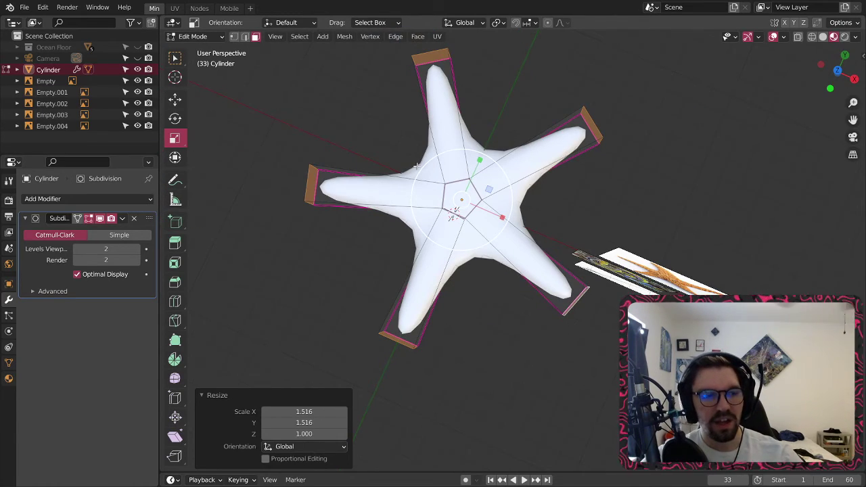
key("ctrl+z")
- Select the central pentagon on the starfish's underside and crease its edges
middle_click_drag(417, 166, 345, 121)
scroll(466, 202, "up", 3)
left_click(446, 226)
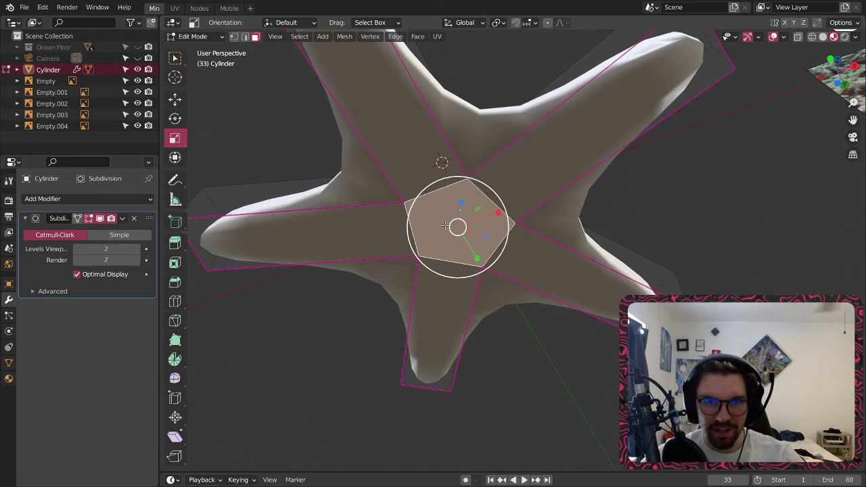
key("shift+e")
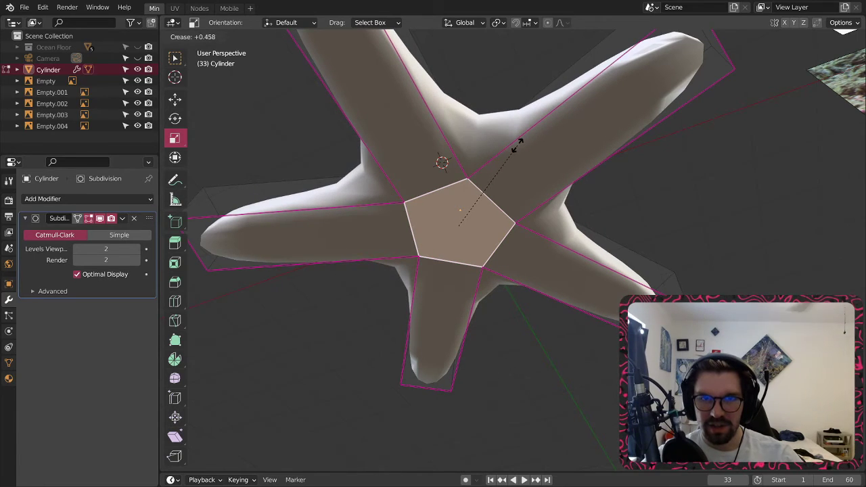
left_click(517, 144)
- Select the top central pentagon, adjust the crease of its edges and clear the selection
middle_click_drag(483, 91, 431, 214)
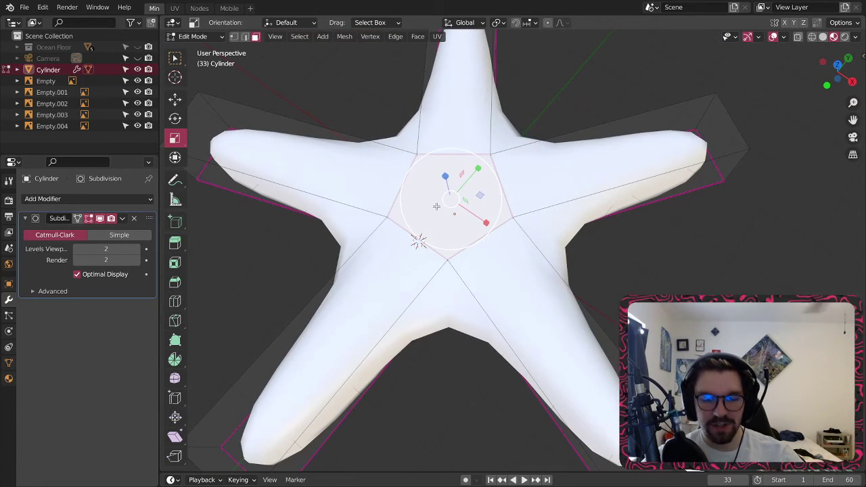
key("shift+e")
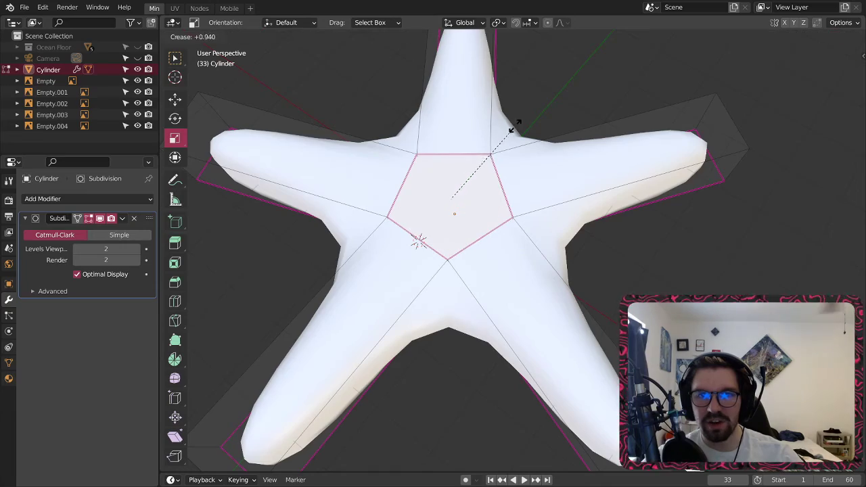
left_click(509, 129)
key("alt+a")
- Check the creased mesh, return to Object Mode and deselect the starfish
middle_click_drag(507, 184, 639, 119)
scroll(615, 318, "down", 4)
middle_click_drag(615, 321, 573, 251, "shift")
middle_click_drag(566, 202, 522, 344)
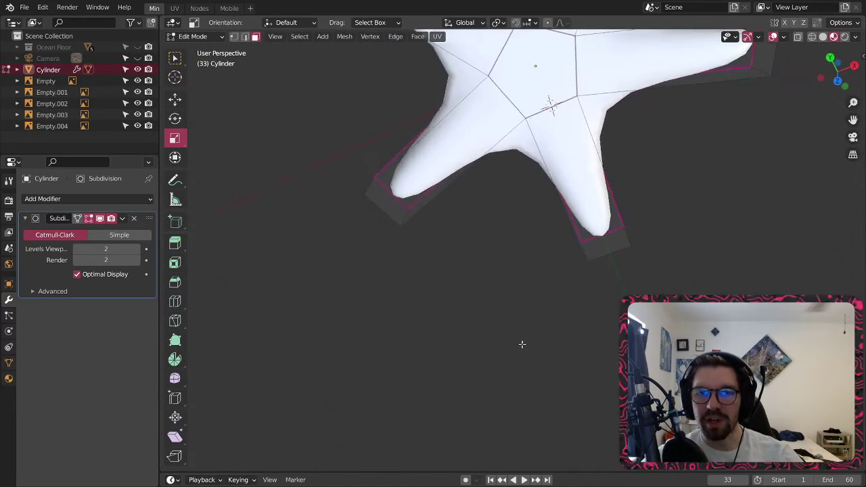
middle_click_drag(597, 123, 511, 320, "shift")
middle_click_drag(514, 247, 521, 176)
left_click(197, 37)
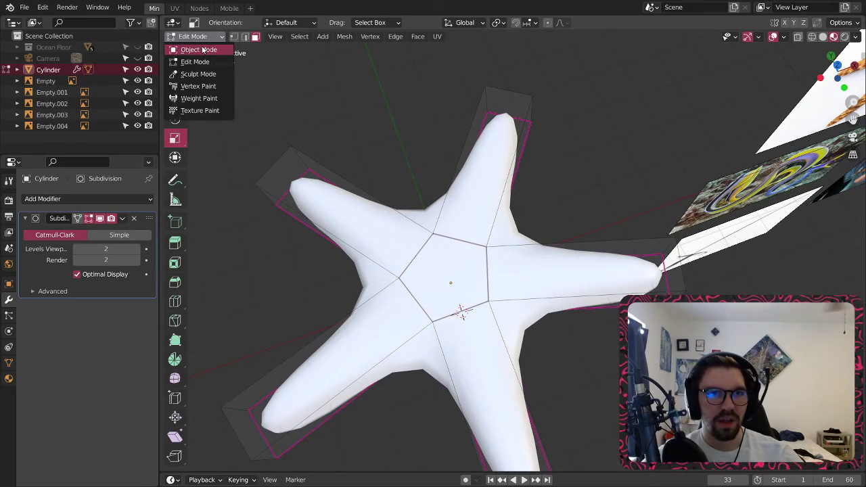
left_click(193, 49)
left_click(385, 124)
- Examine the starfish's body and arm proportions up close and from a distance against the reference image
middle_click_drag(471, 207, 426, 242)
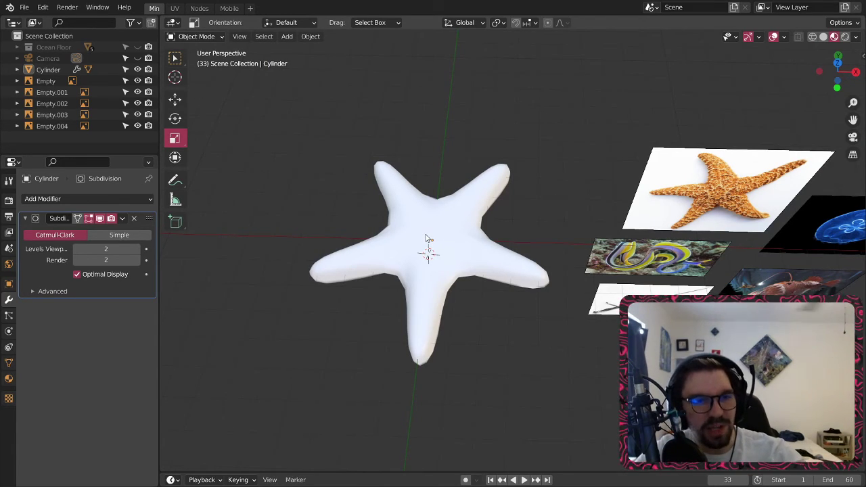
scroll(417, 209, "up", 5)
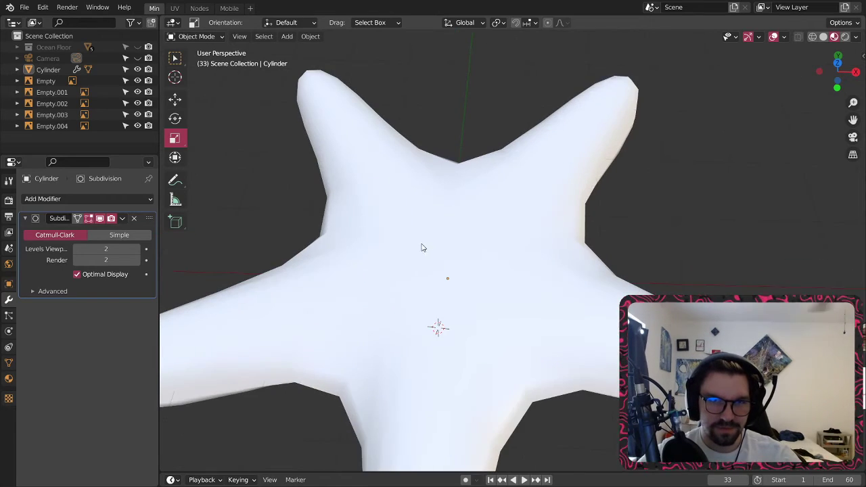
middle_click_drag(421, 247, 435, 212)
scroll(419, 227, "down", 3)
middle_click_drag(418, 315, 417, 289)
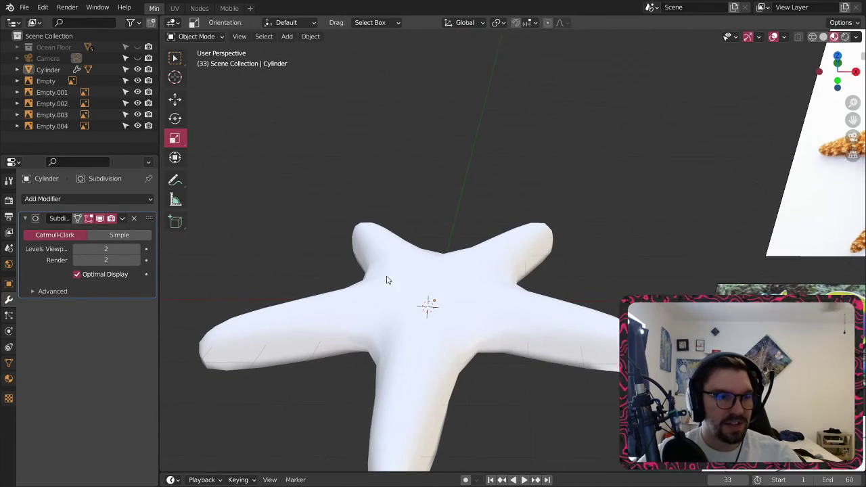
scroll(388, 276, "down", 1)
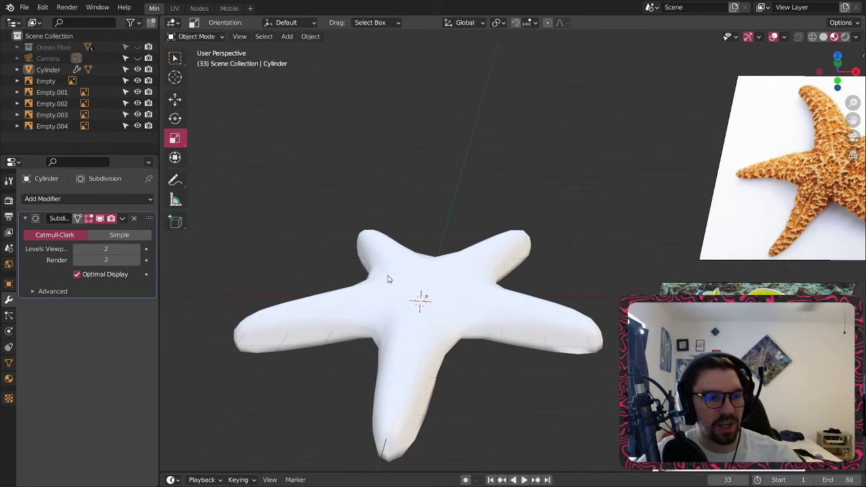
middle_click_drag(411, 289, 481, 154)
scroll(470, 302, "down", 3)
scroll(448, 265, "up", 3)
- Put the starfish in Edit Mode and select the end faces of all five arms together
left_click(463, 317)
left_click(193, 36)
left_click(203, 56)
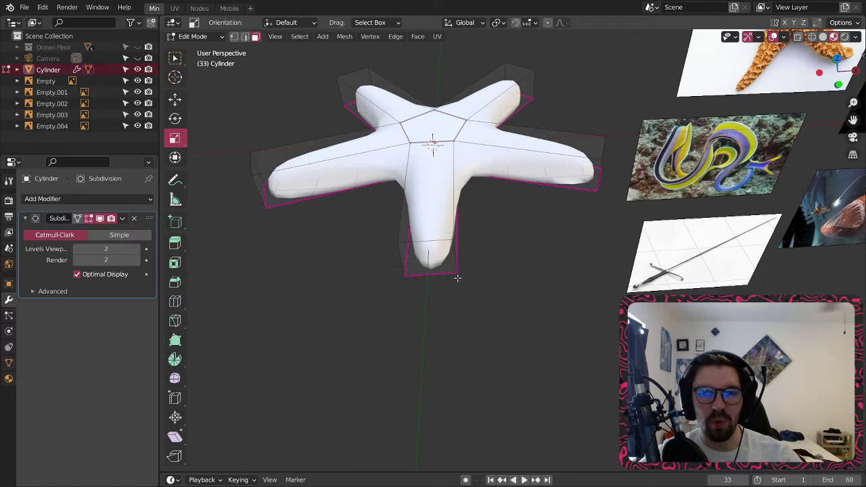
left_click(434, 252)
middle_click_drag(434, 251, 402, 319)
left_click(538, 183, "shift")
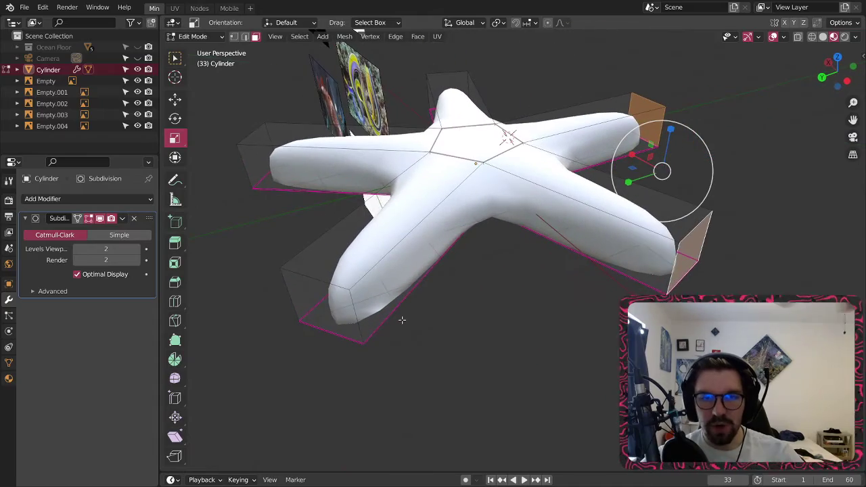
left_click(339, 310, "shift")
middle_click_drag(327, 265, 606, 271)
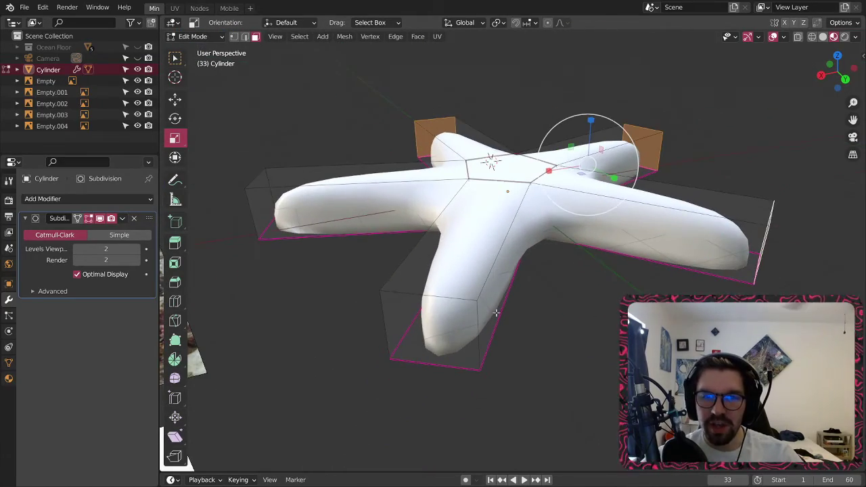
left_click(420, 330, "shift")
middle_click_drag(420, 330, 595, 241)
left_click(595, 241, "shift")
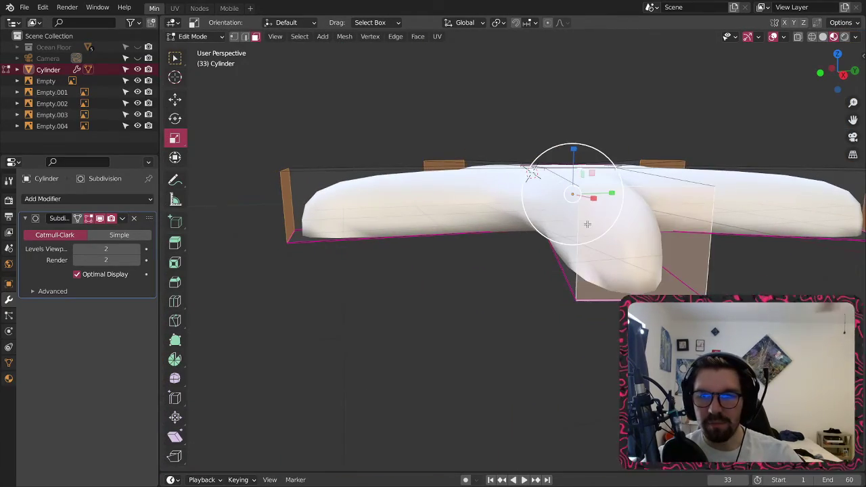
scroll(592, 224, "down", 5)
middle_click_drag(552, 162, 432, 252)
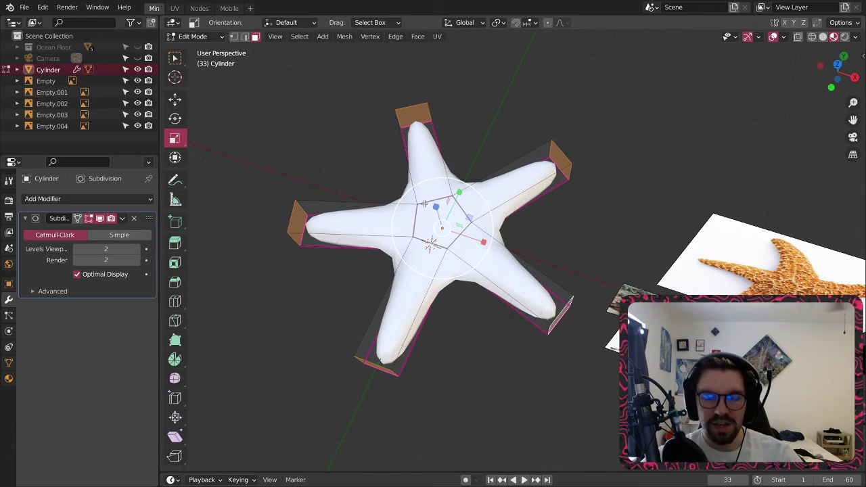
scroll(432, 252, "up", 2)
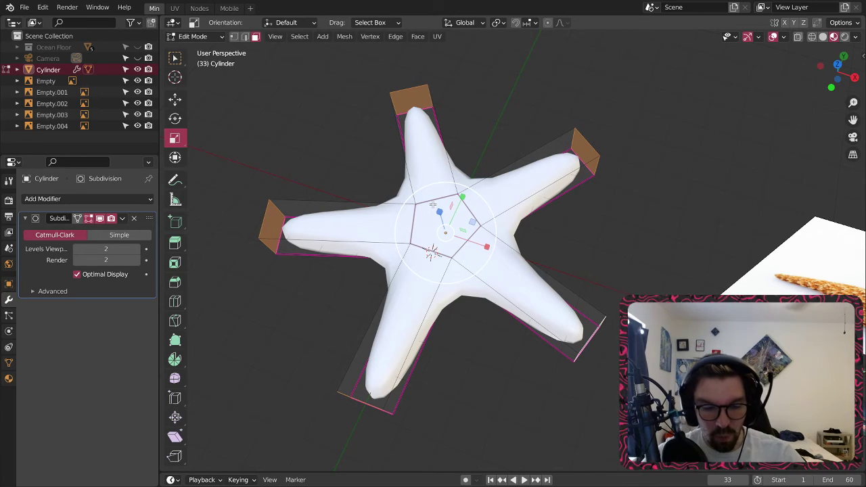
key("F3")
type("fatten")
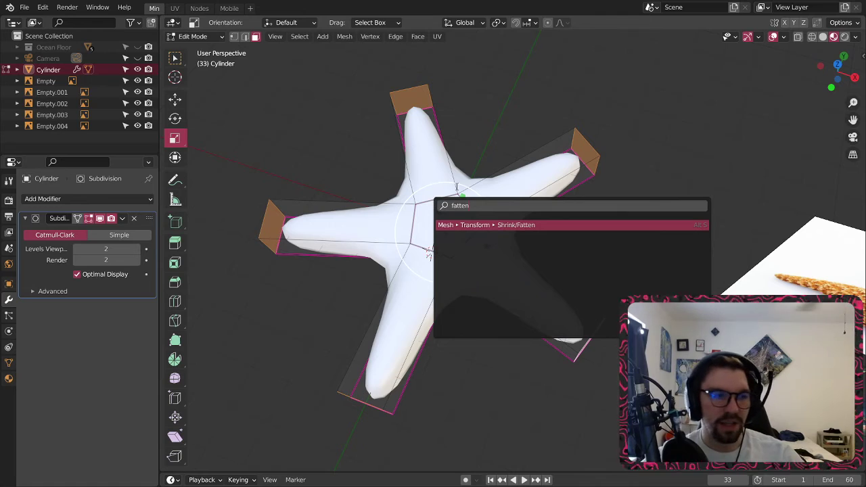
key("Return")
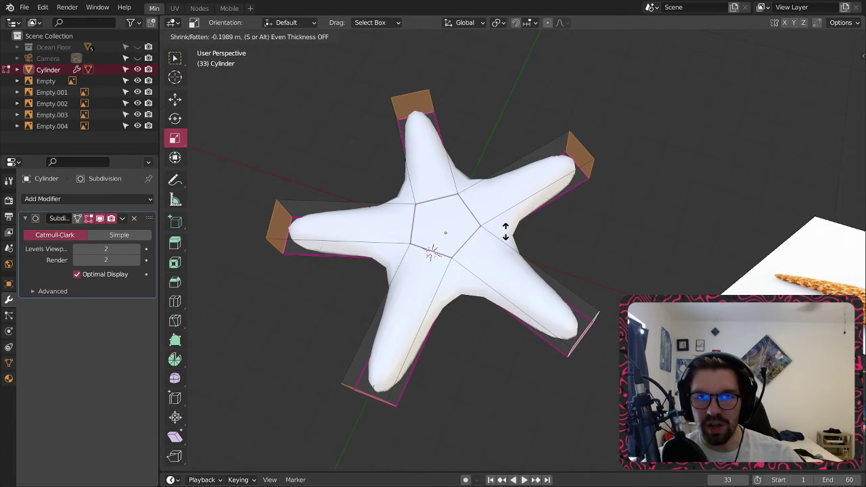
right_click(467, 262)
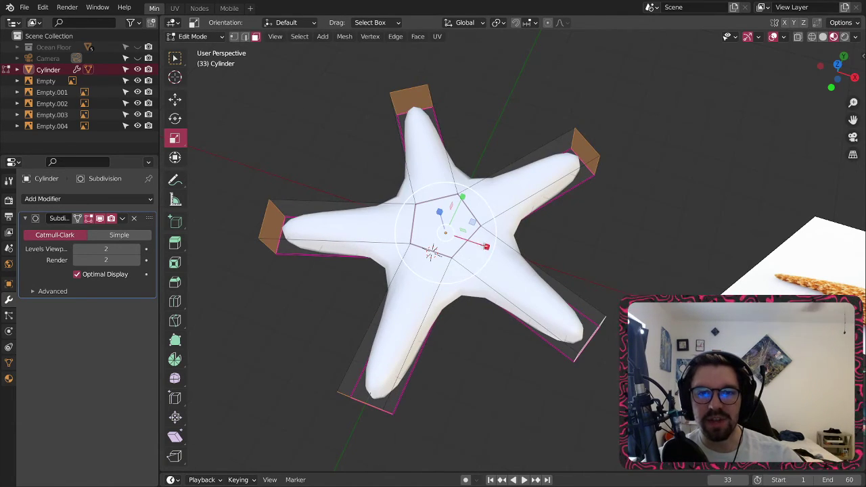
- Try to scale the selected end faces of the five arms along Z and undo it
middle_click_drag(485, 246, 482, 135)
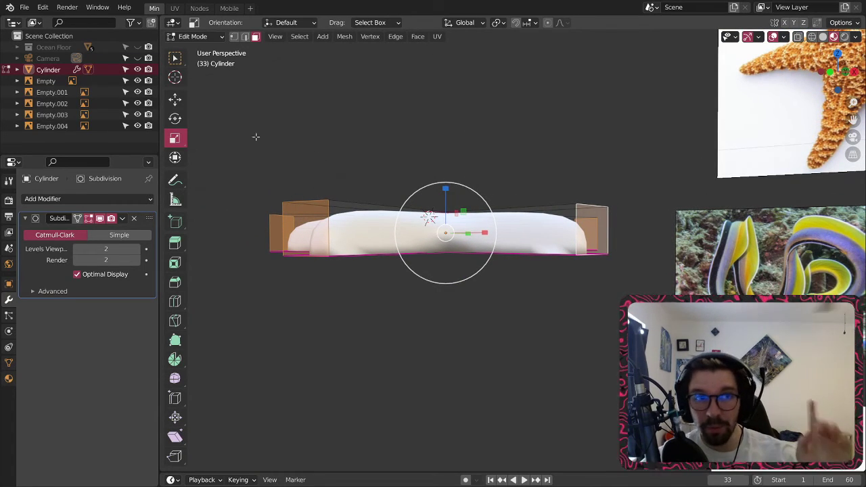
middle_click_drag(399, 154, 399, 186)
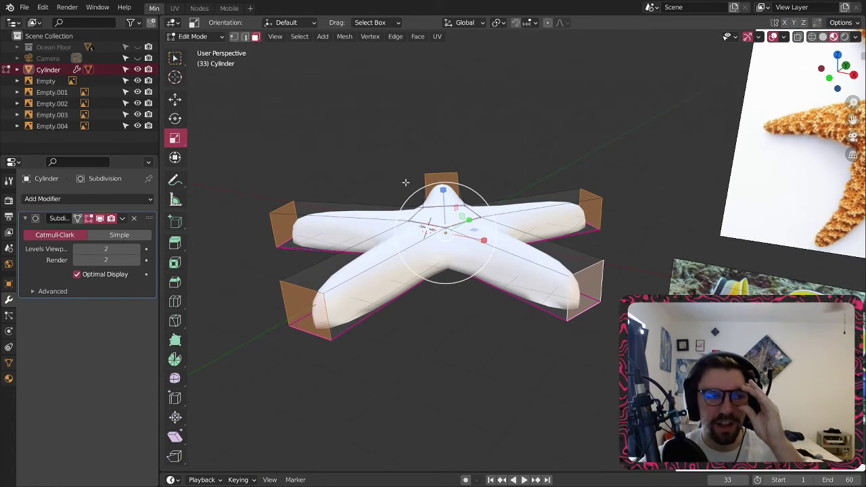
left_click_drag(443, 191, 437, 220)
key("ctrl+z")
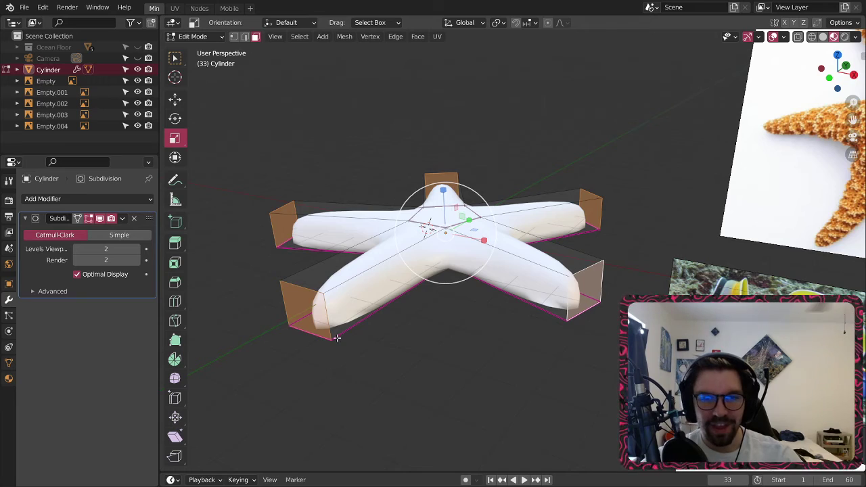
- Select the end face of a single starfish arm and scale it uniformly to 0.4
middle_click_drag(335, 335, 418, 313)
left_click(518, 280)
mouse_move(522, 272)
middle_mouse_down()
mouse_move(509, 283)
mouse_move(518, 269)
middle_mouse_up()
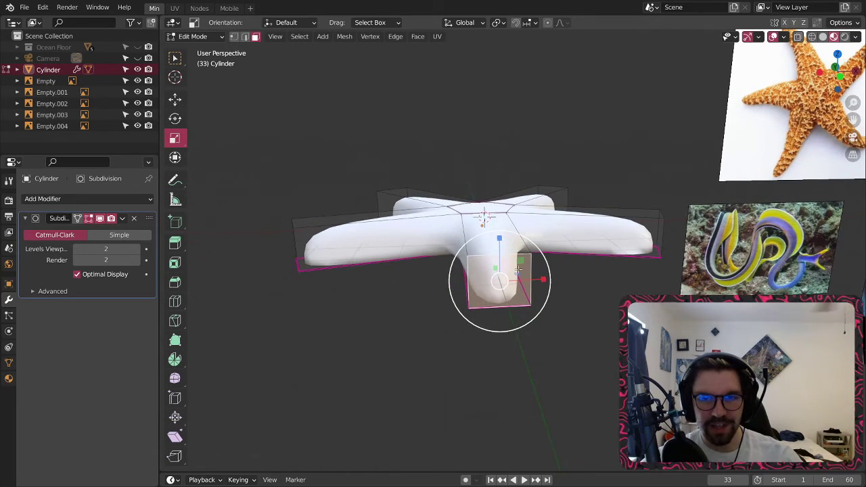
left_click_drag(546, 256, 521, 278)
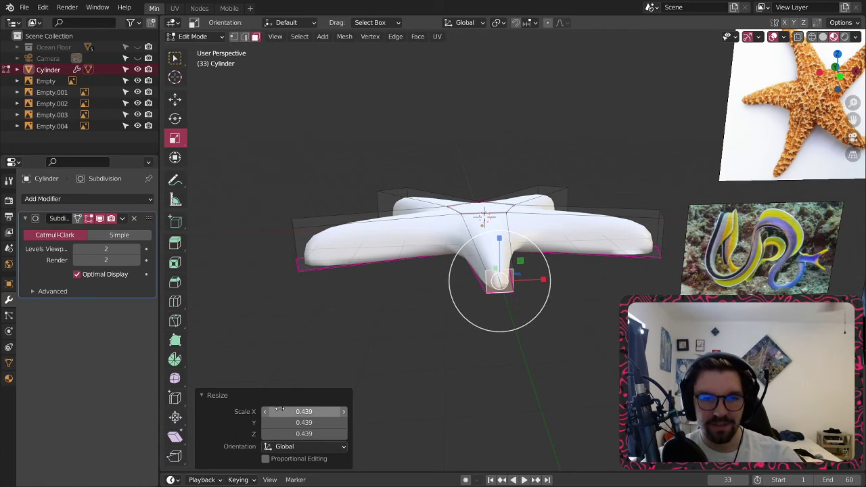
left_click(302, 412)
type(".4")
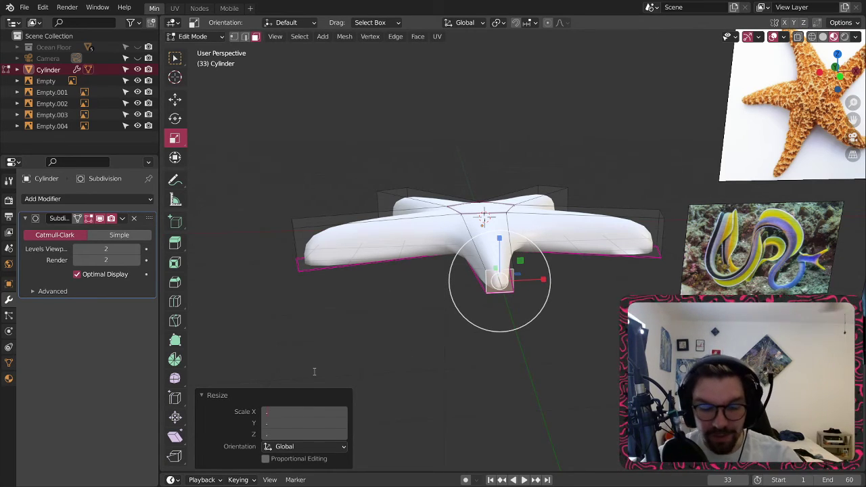
key("Return")
- Repeat the same end-face scaling on each of the other four arms
middle_click_drag(342, 341, 509, 262)
scroll(509, 257, "up", 4)
left_click(509, 232)
key("shift+r")
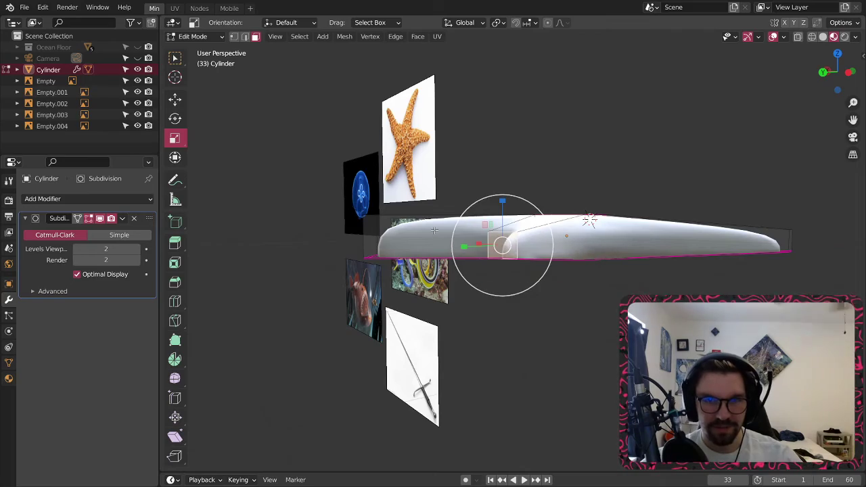
middle_click_drag(434, 231, 569, 252)
scroll(514, 253, "down", 3)
middle_click_drag(338, 263, 537, 222, "shift")
left_click(460, 256)
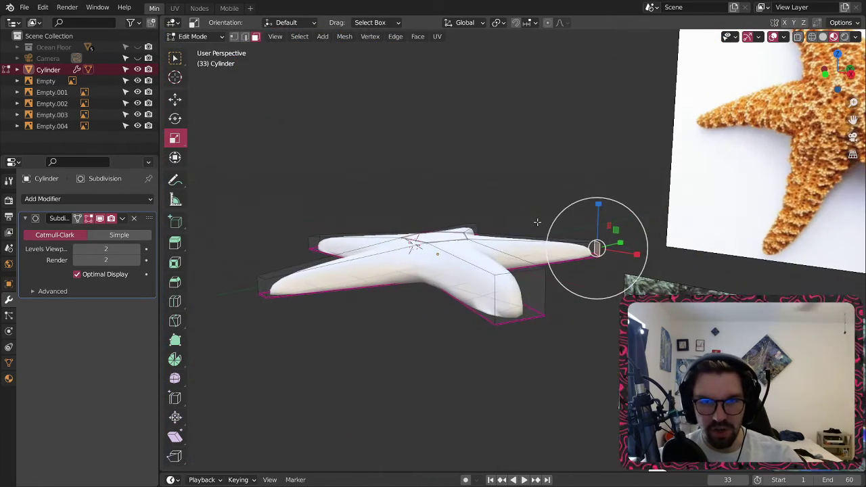
left_click(521, 296)
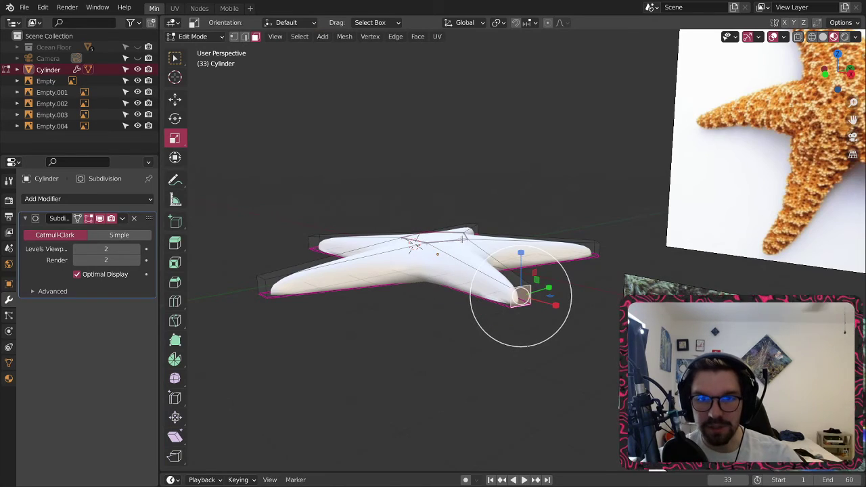
- Add a single loop cut across the middle of each of the five arms
middle_click_drag(462, 238, 489, 266)
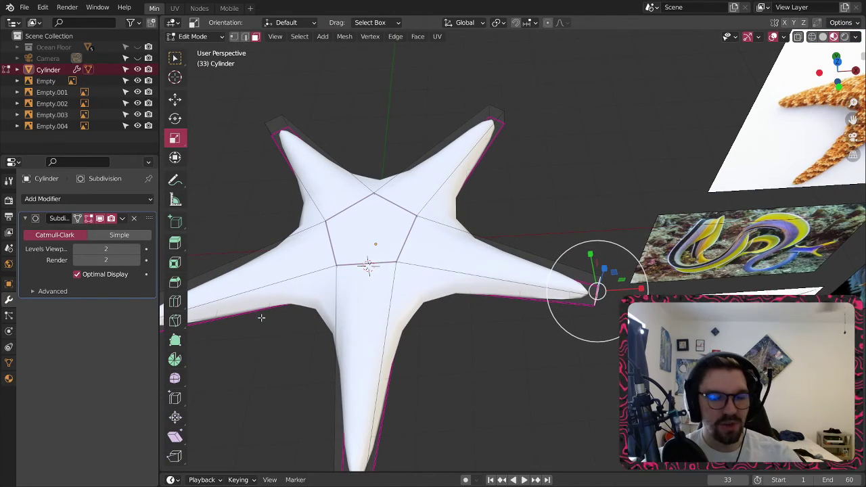
left_click(175, 302)
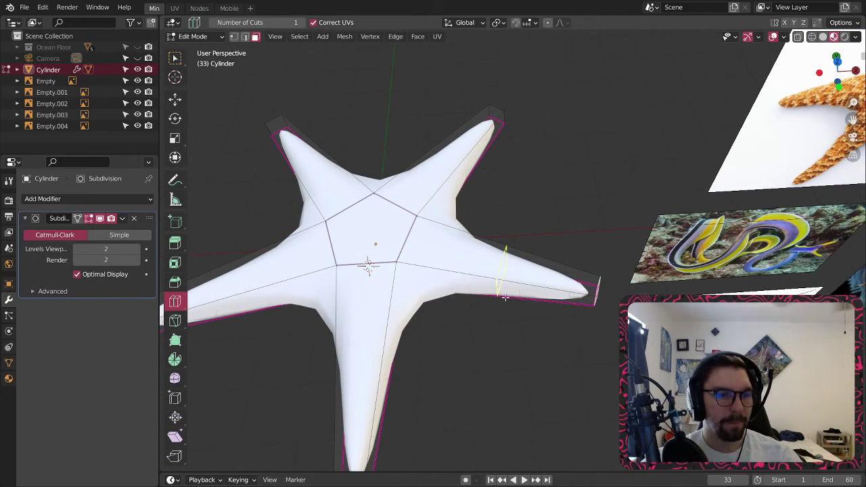
middle_click_drag(458, 272, 543, 268, "shift")
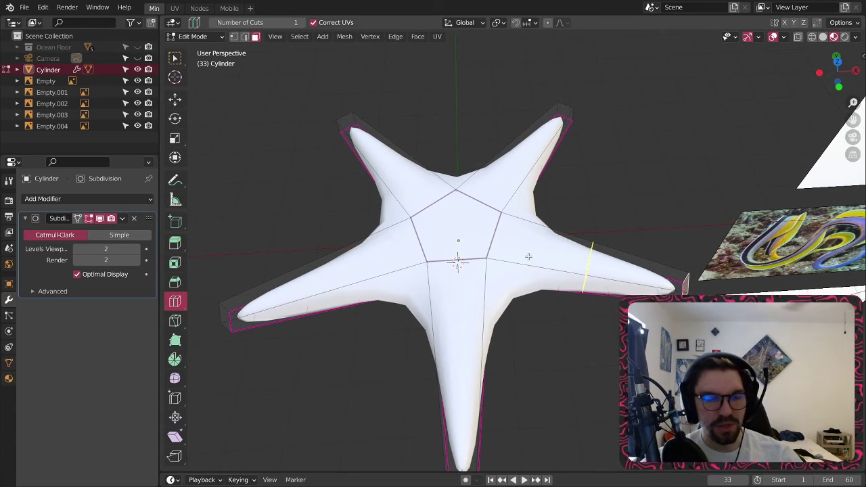
left_click(571, 269)
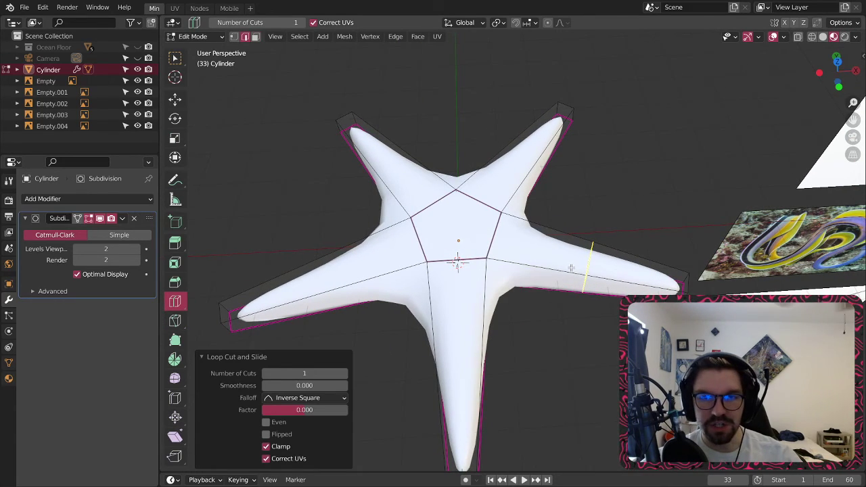
left_click(440, 354)
left_click(348, 281)
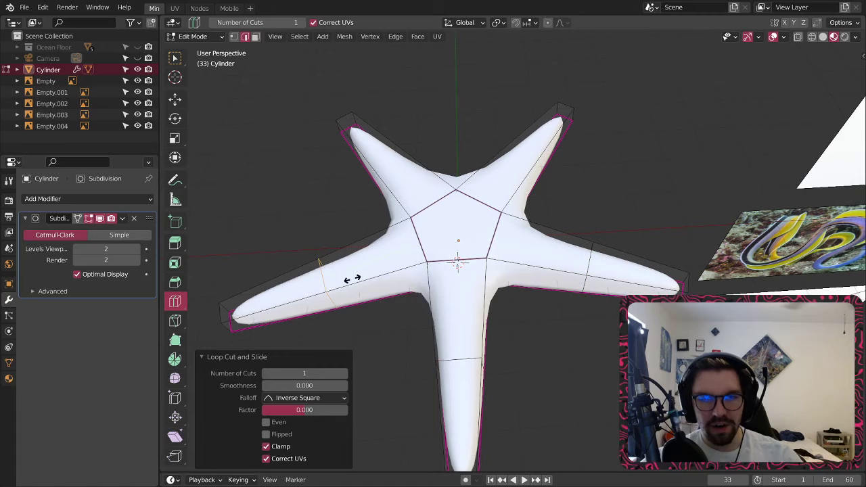
left_click(389, 175)
left_click(550, 176)
middle_click_drag(550, 176, 503, 153)
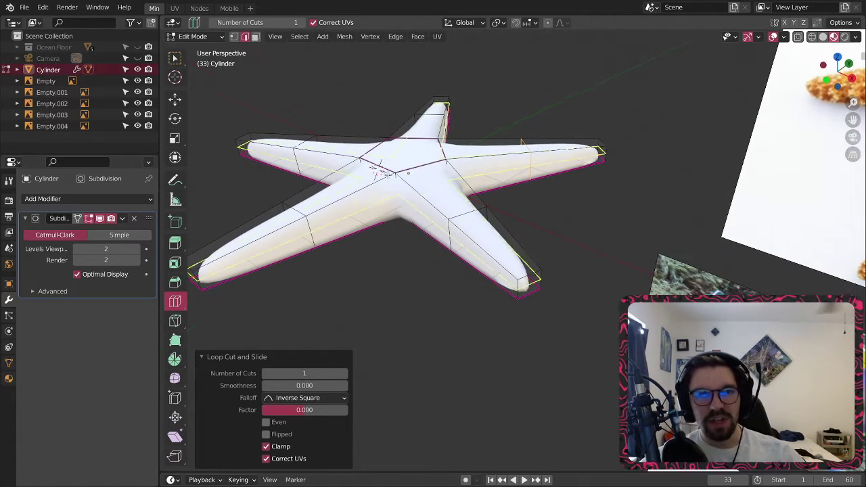
- Select the end faces of all five arms and move them up about 0.63 m along Z
left_click(174, 60)
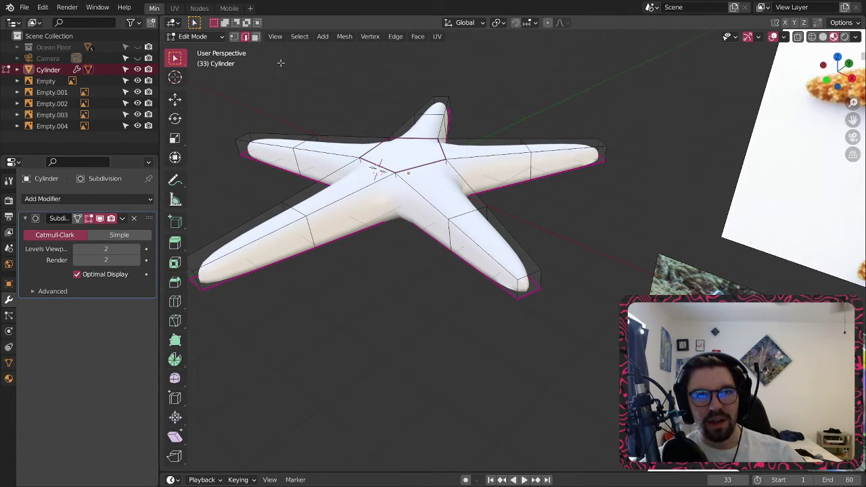
left_click(255, 36)
middle_click_drag(399, 133, 306, 130)
left_click(392, 278)
middle_click_drag(538, 275, 417, 273)
scroll(416, 273, "down", 3)
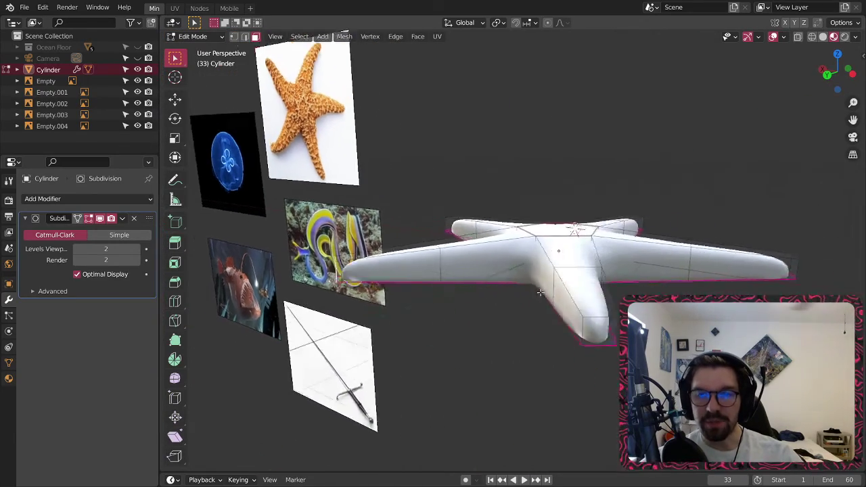
middle_click_drag(534, 296, 406, 270, "shift")
left_click(417, 281, "shift")
middle_click_drag(553, 287, 463, 324)
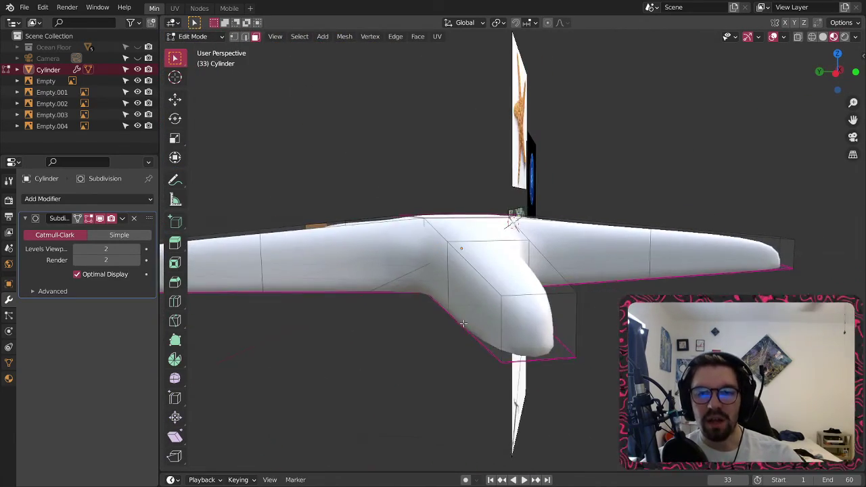
middle_click_drag(526, 314, 491, 296)
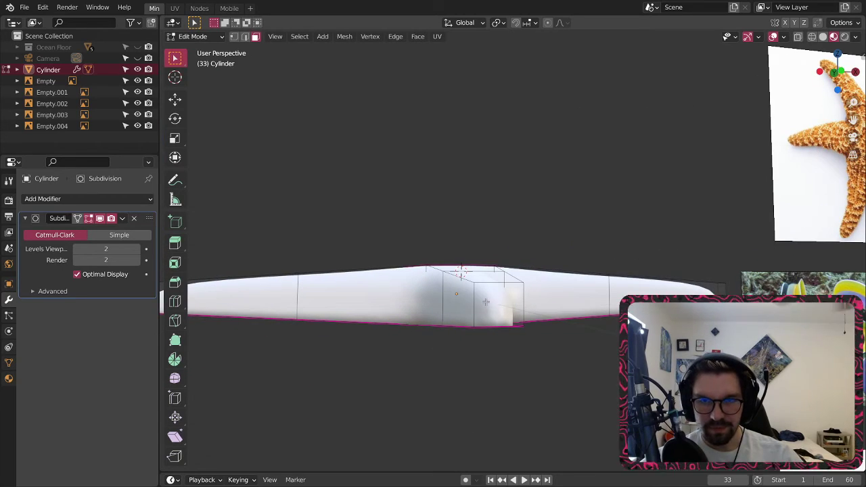
middle_click_drag(544, 308, 476, 275)
left_click(588, 339, "shift")
scroll(587, 339, "down", 4)
scroll(476, 275, "up", 2)
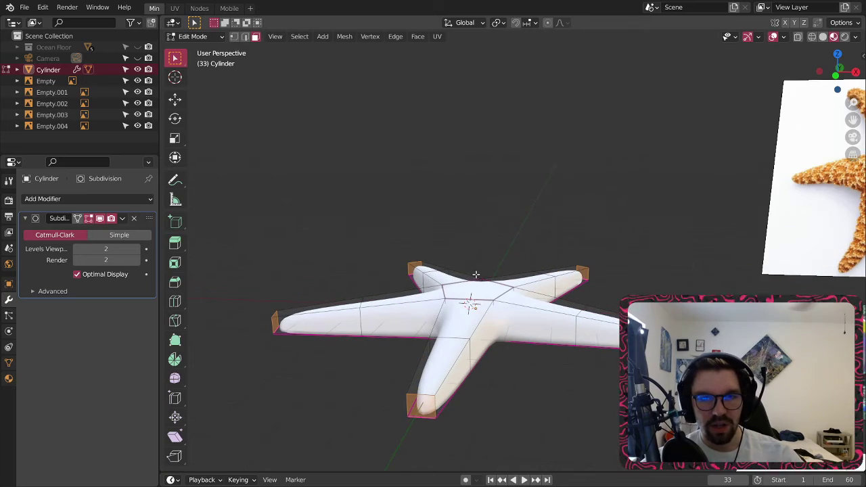
left_click(176, 99)
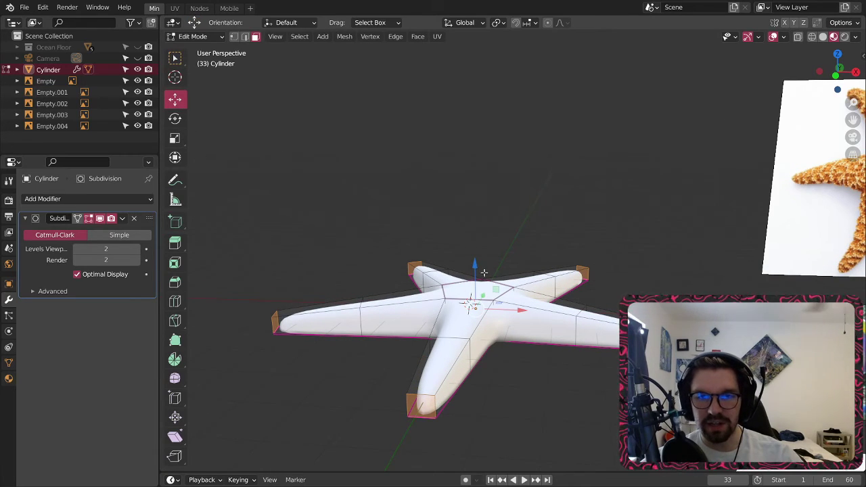
left_click_drag(477, 265, 495, 239)
middle_click_drag(445, 354, 311, 271)
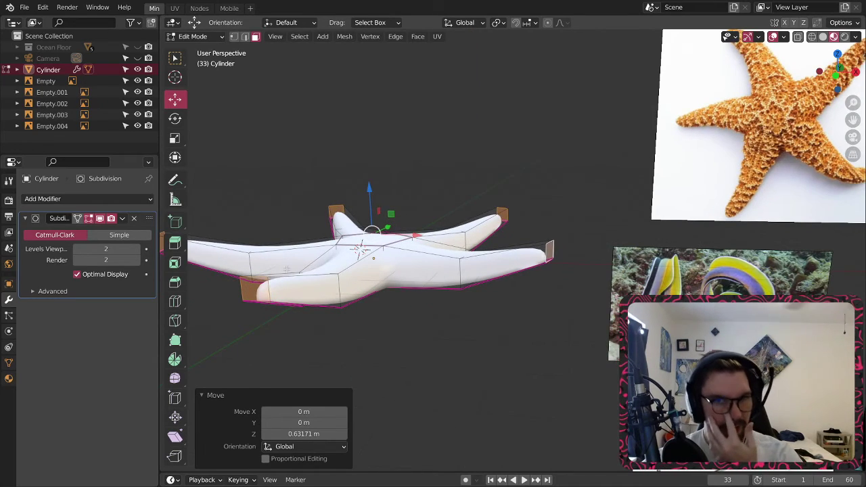
- Select the middle edge loops of all five arms and bevel them 1.3 m wide with three segments
middle_click_drag(296, 333, 316, 163)
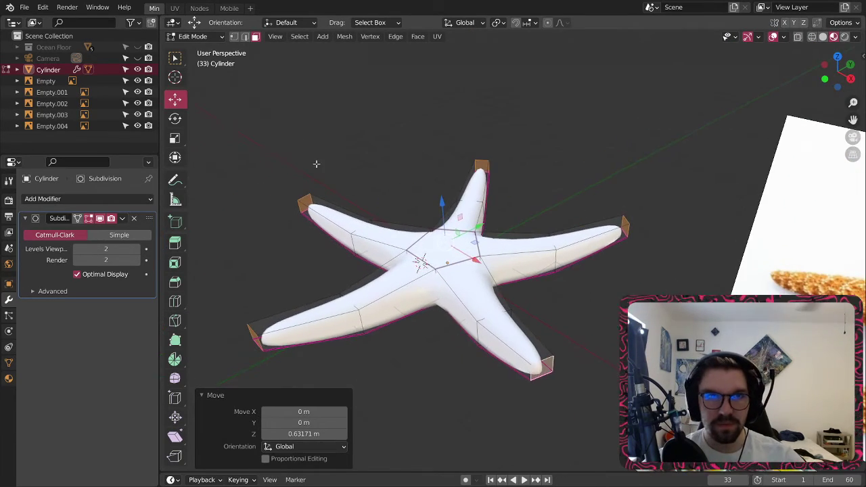
left_click(249, 38)
scroll(346, 224, "up", 1)
left_click(358, 245, "alt")
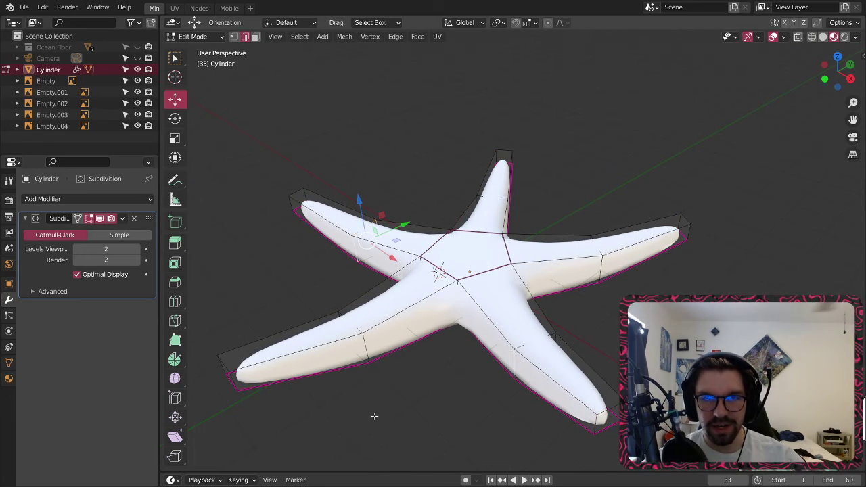
left_click(369, 342, "alt+shift")
left_click(516, 361, "alt+shift")
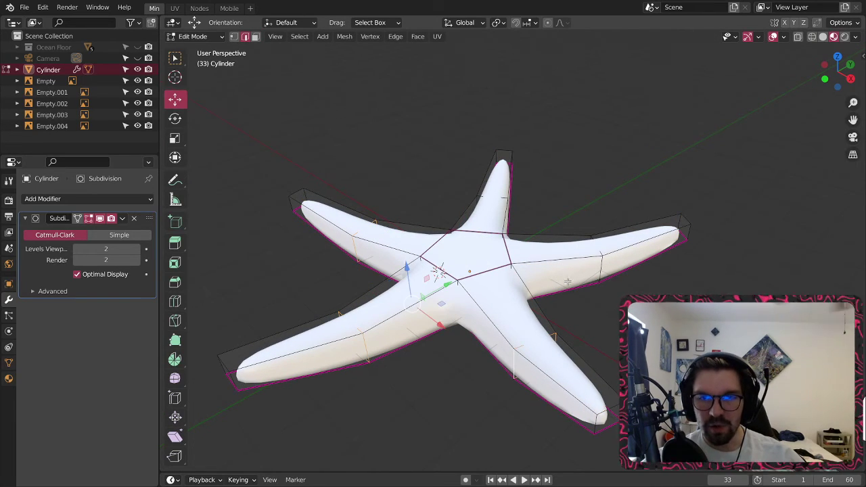
left_click(602, 269, "alt+shift")
left_click(481, 196, "alt+shift")
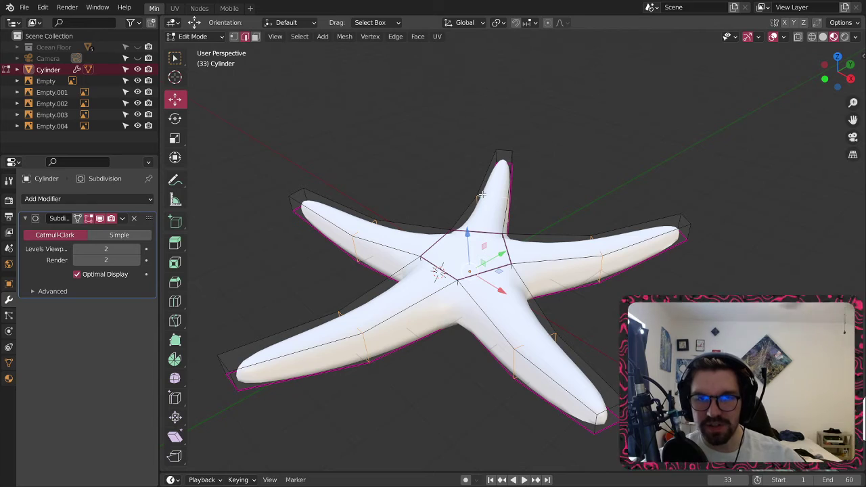
key("s")
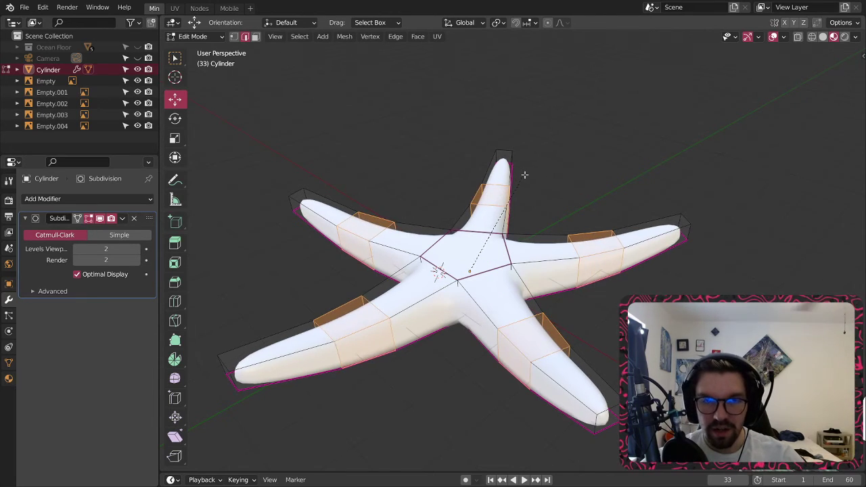
scroll(539, 158, "up", 2)
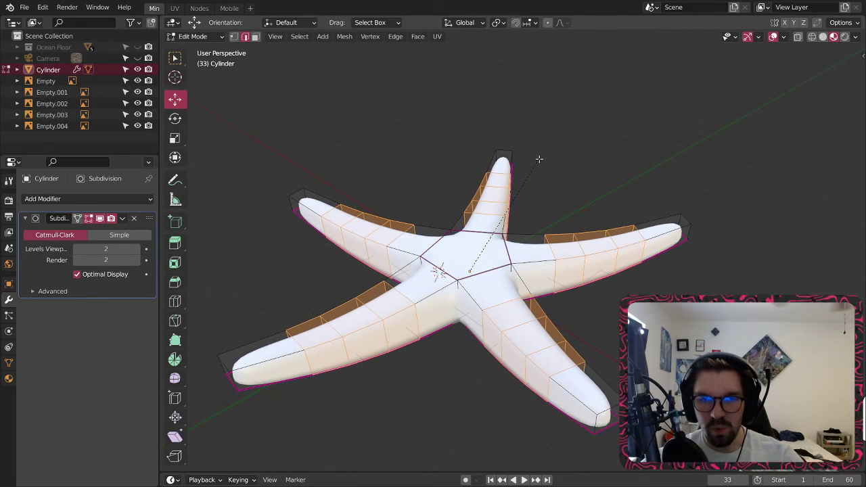
scroll(539, 152, "down", 1)
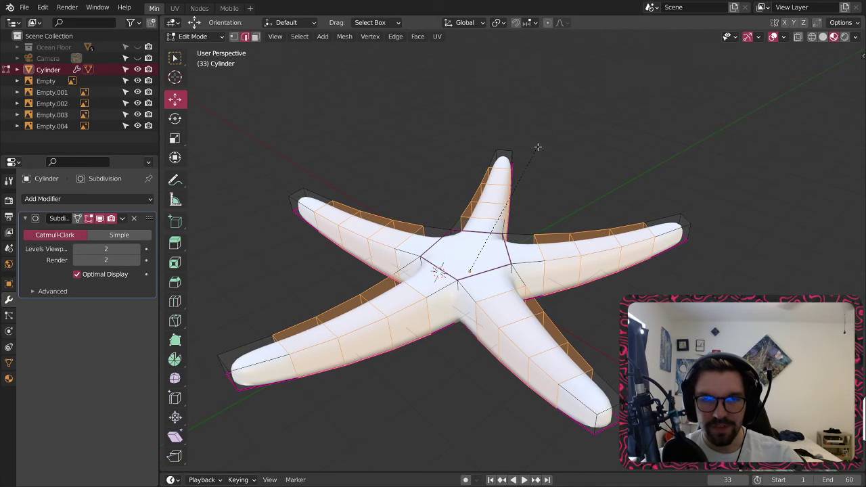
left_click(538, 151)
- Return to Object Mode and check the smoothed starfish from above
left_click(196, 37)
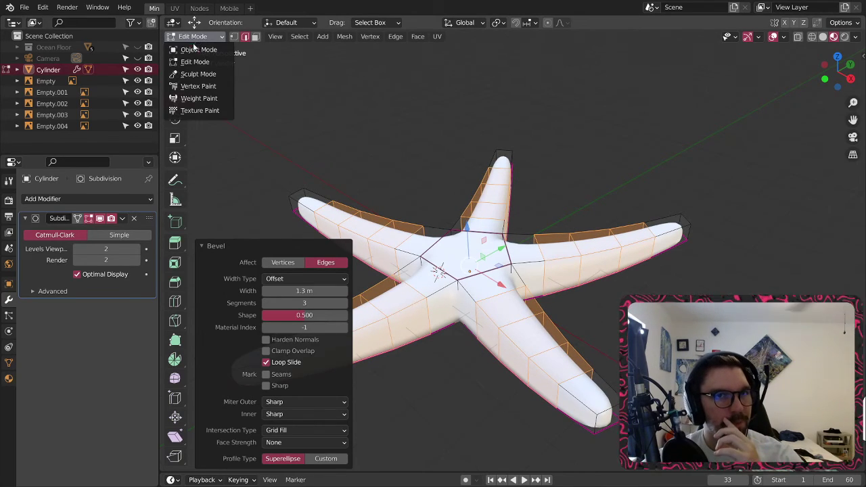
left_click(198, 49)
middle_click_drag(363, 140, 417, 263)
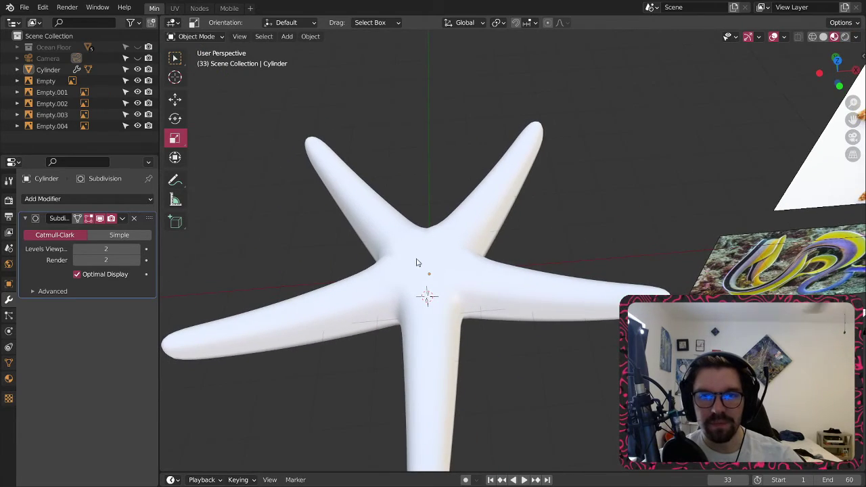
- In Edit Mode, select the edge loop nearest the central body on all five arms and dissolve the edges
left_click(196, 36)
left_click(194, 62)
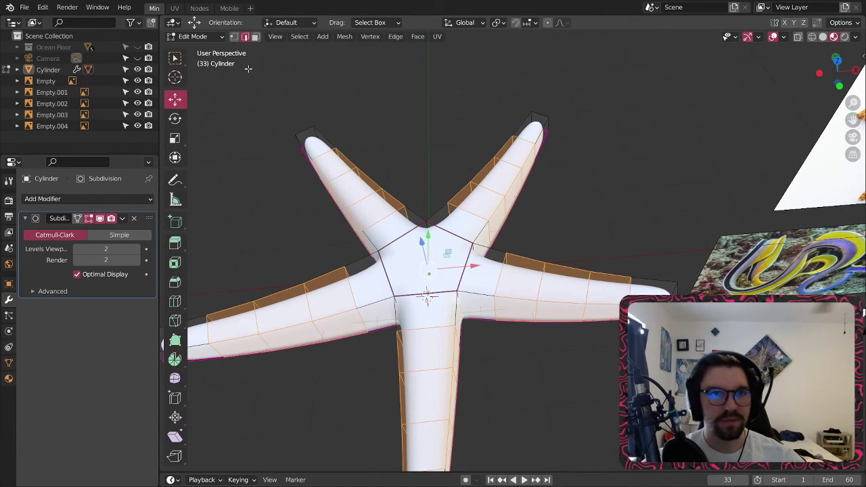
left_click(364, 285)
left_click(386, 218, "shift")
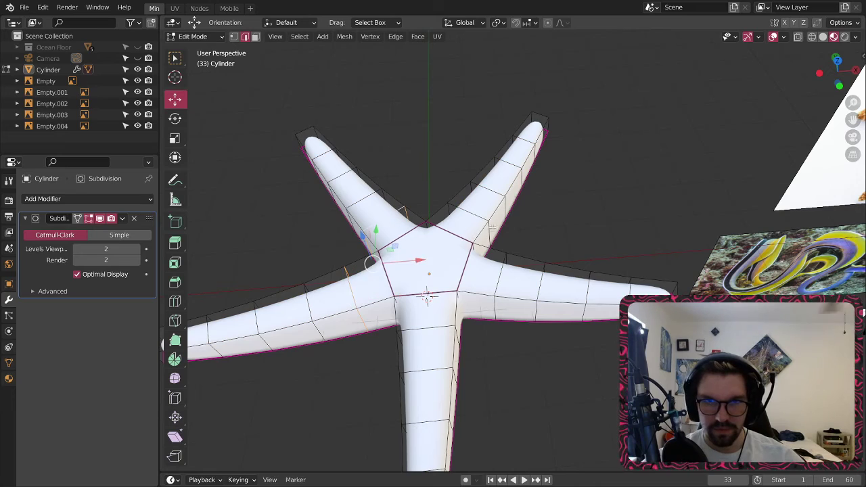
left_click(473, 210, "shift")
left_click(502, 271, "shift")
left_click(438, 337, "shift")
right_click(432, 321)
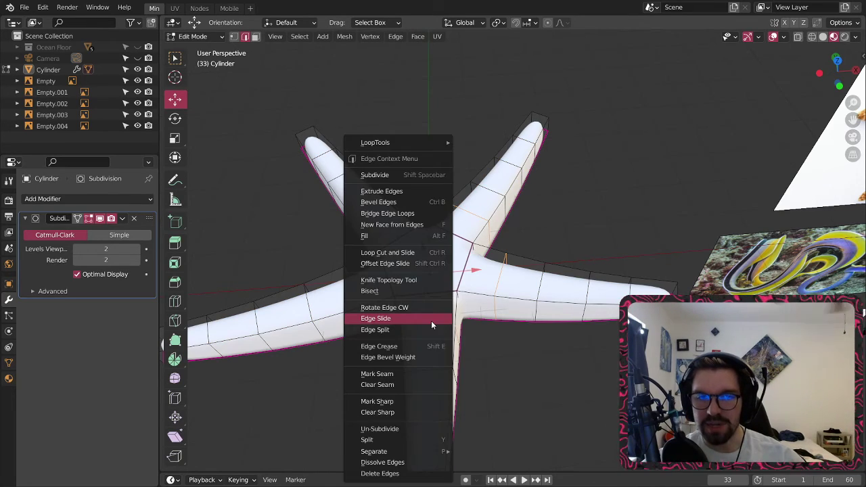
left_click(391, 463)
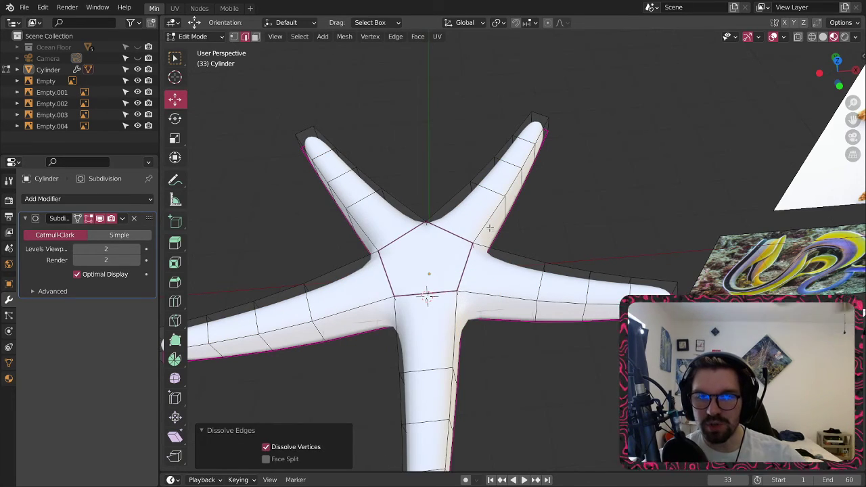
- Select the new innermost edge loop on each of the five arms and dissolve those edges too
left_click(542, 275)
left_click(487, 192, "shift")
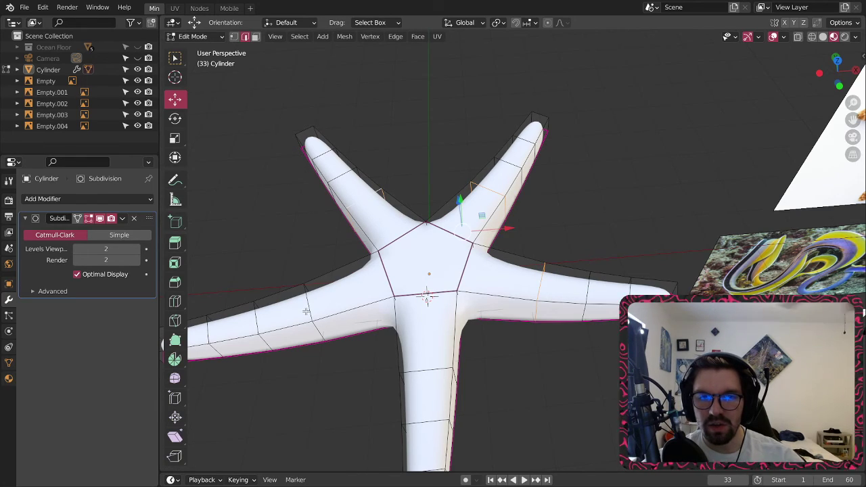
left_click(306, 312, "shift")
left_click(430, 374, "shift")
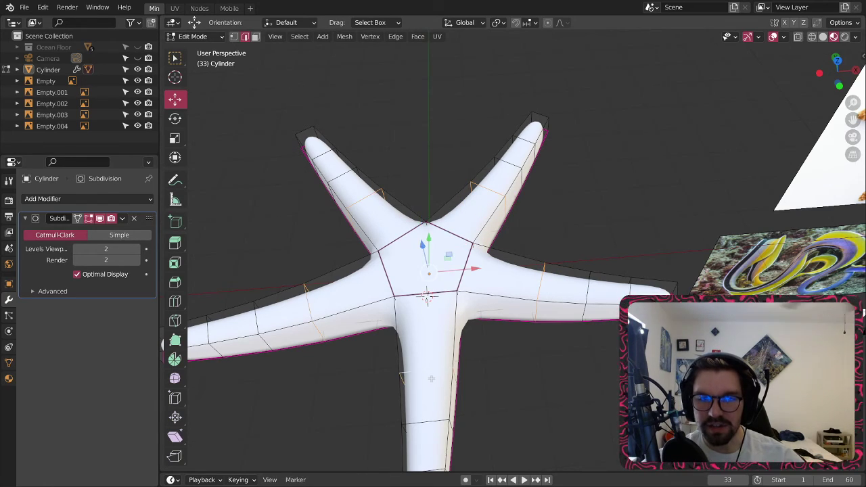
right_click(429, 377)
left_click(430, 377)
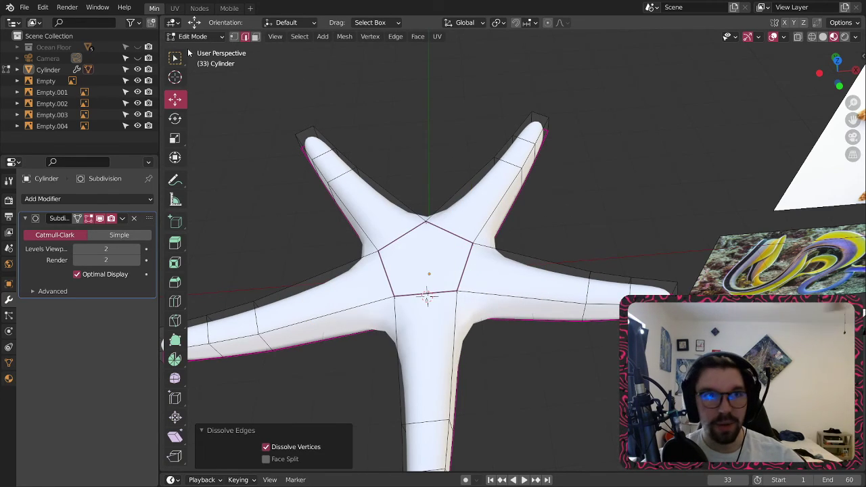
- Return to Object Mode and compare the starfish's shape with the starfish reference image
left_click(193, 36)
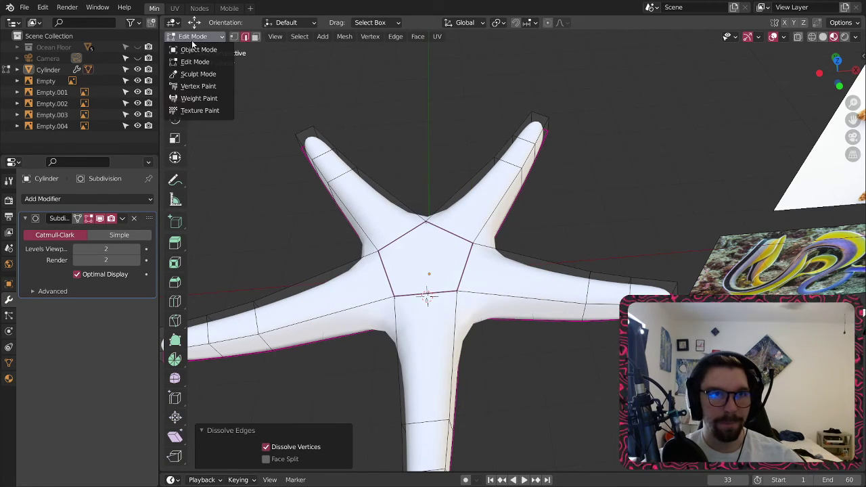
left_click(191, 40)
scroll(450, 169, "down", 4)
middle_click_drag(454, 222, 357, 192)
scroll(365, 242, "up", 4)
scroll(500, 164, "down", 3)
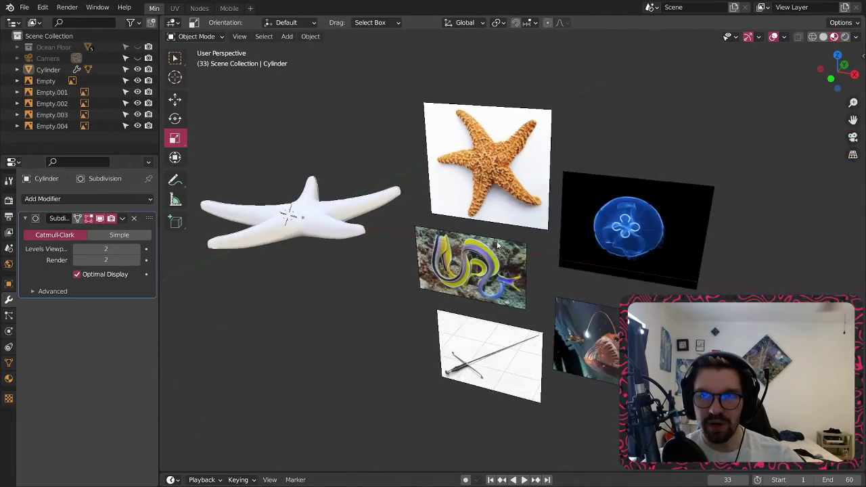
scroll(485, 151, "up", 5)
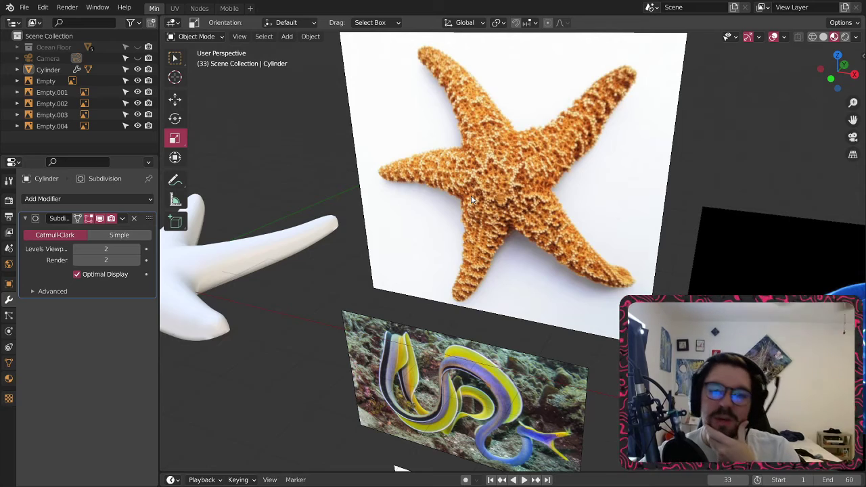
- Create a new collection and name it Starfish
right_click(91, 144)
left_click(84, 145)
double_click(61, 58)
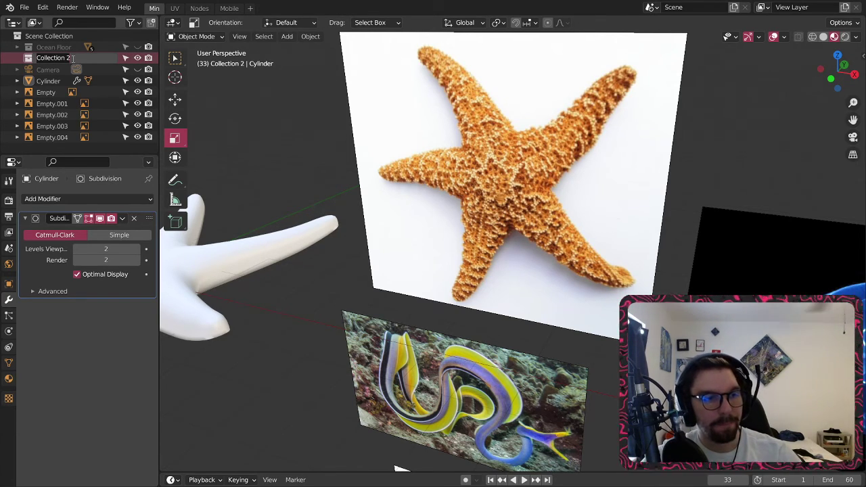
type("5")
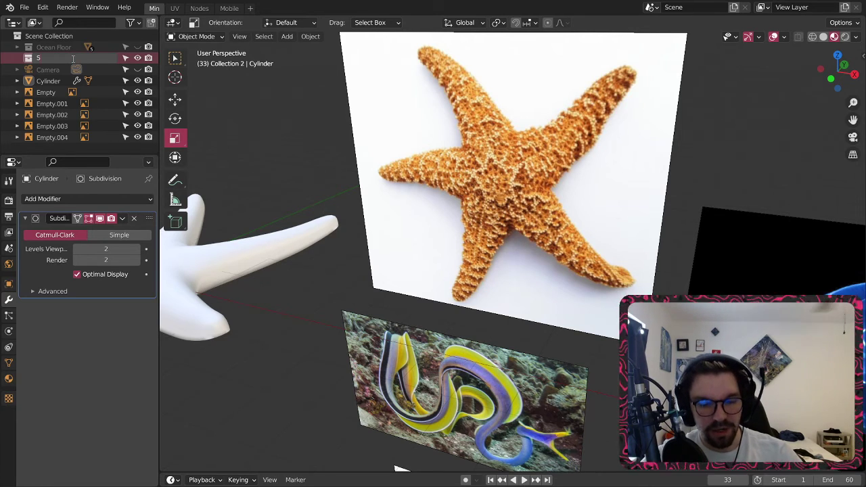
type("tarfish")
key("Return")
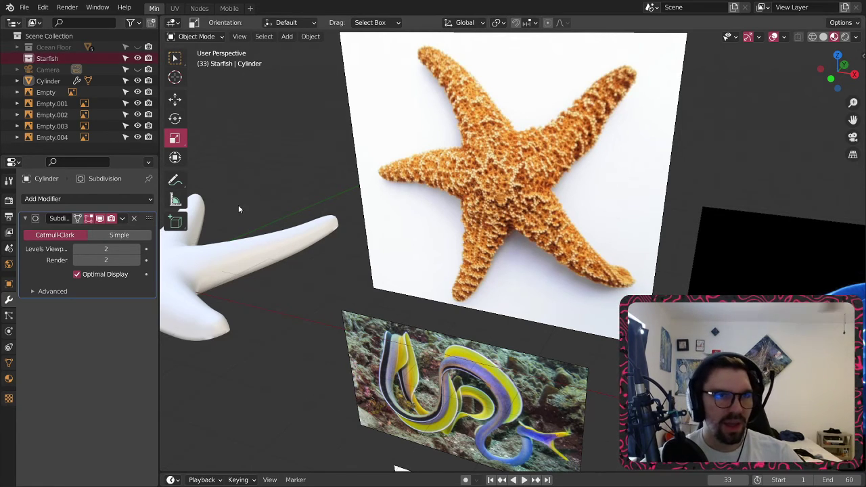
- Select the starfish mesh and rename the object from Cylinder to Starfish
middle_click_drag(238, 206, 407, 197, "shift")
left_click(316, 264)
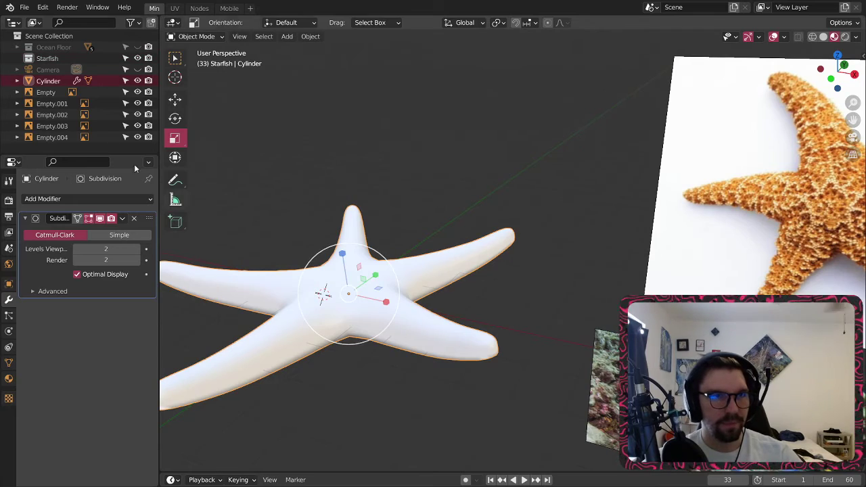
double_click(59, 80)
type("Star")
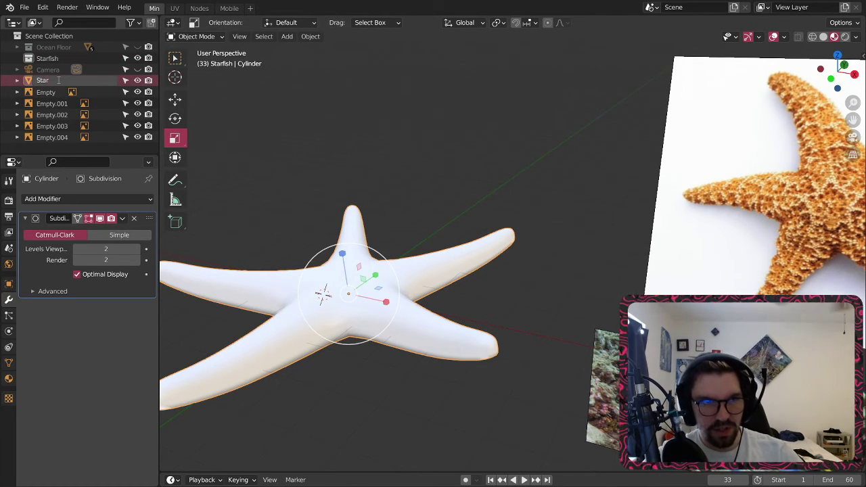
type("fish")
key("Return")
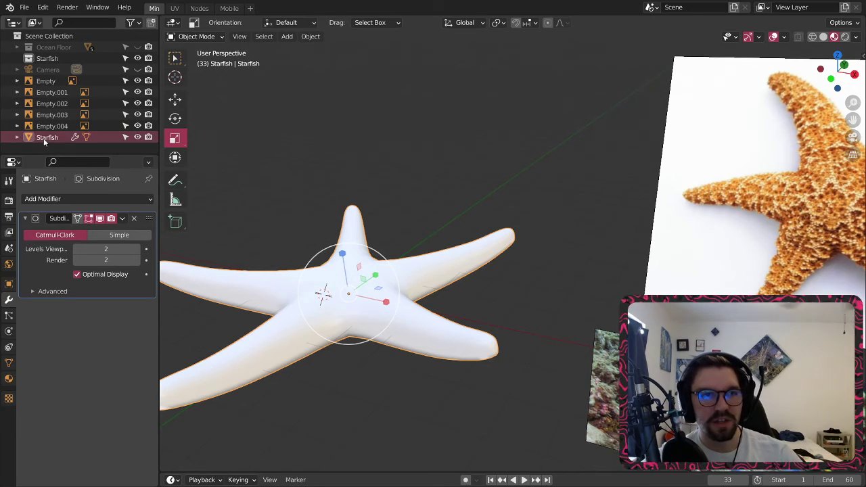
- Move the Starfish object into the Starfish collection and deselect it
left_click_drag(44, 138, 47, 59)
left_click(267, 180)
- Examine the starfish's overall shape from several angles beside the reference images
scroll(390, 252, "down", 3)
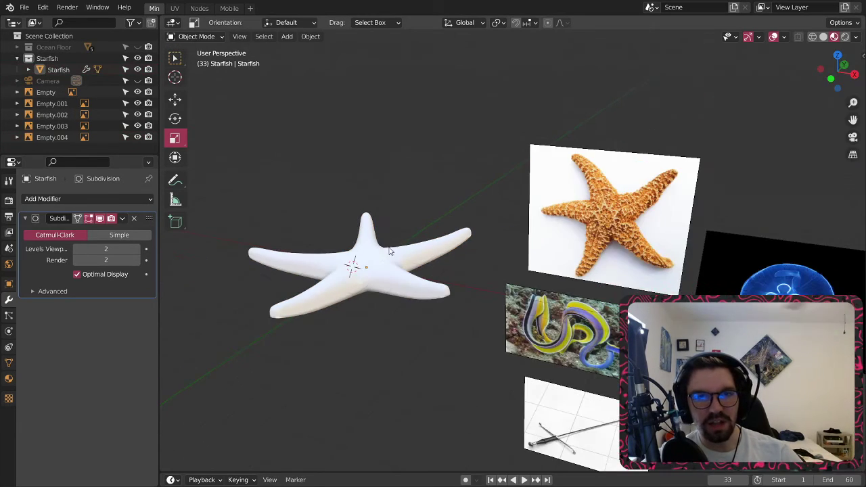
middle_click_drag(389, 251, 448, 238)
left_click(381, 274)
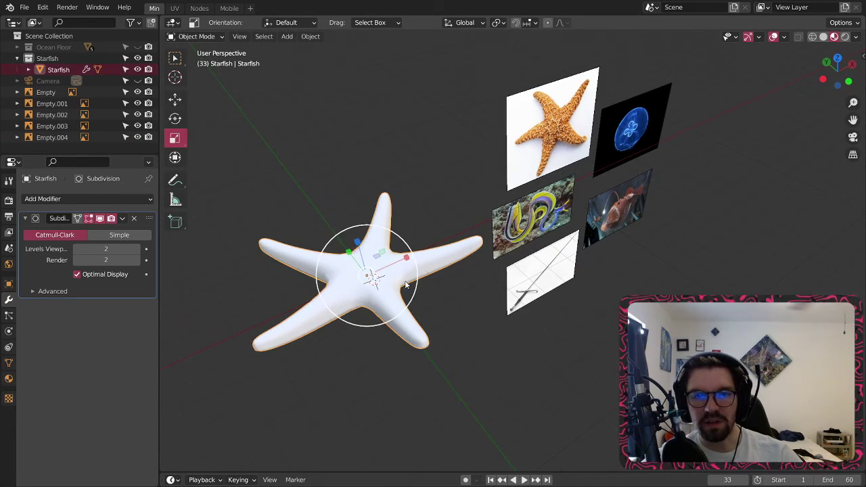
middle_click_drag(405, 282, 360, 258)
left_click(447, 225)
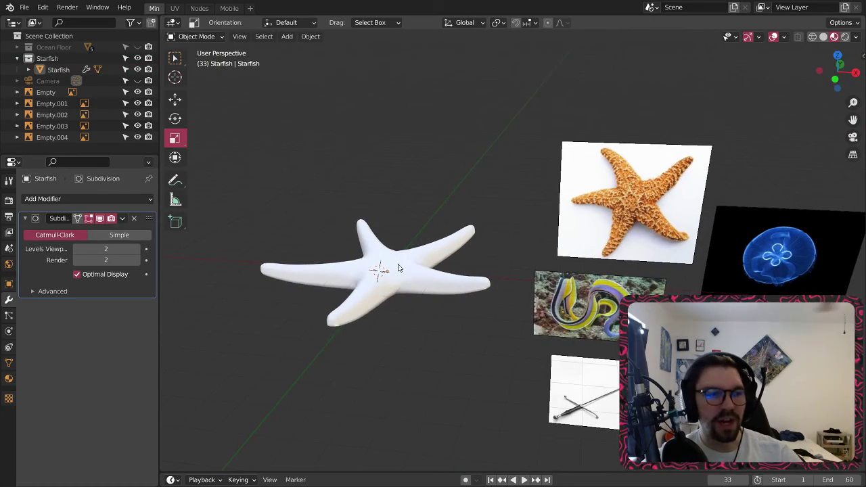
scroll(402, 253, "up", 2)
middle_click_drag(380, 291, 406, 308)
left_click(400, 301)
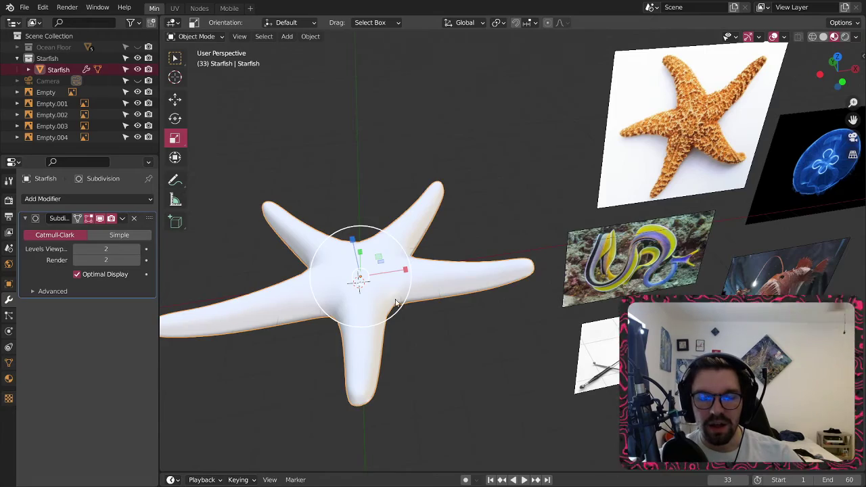
left_click(426, 248)
left_click(385, 282)
middle_click_drag(408, 250, 461, 175)
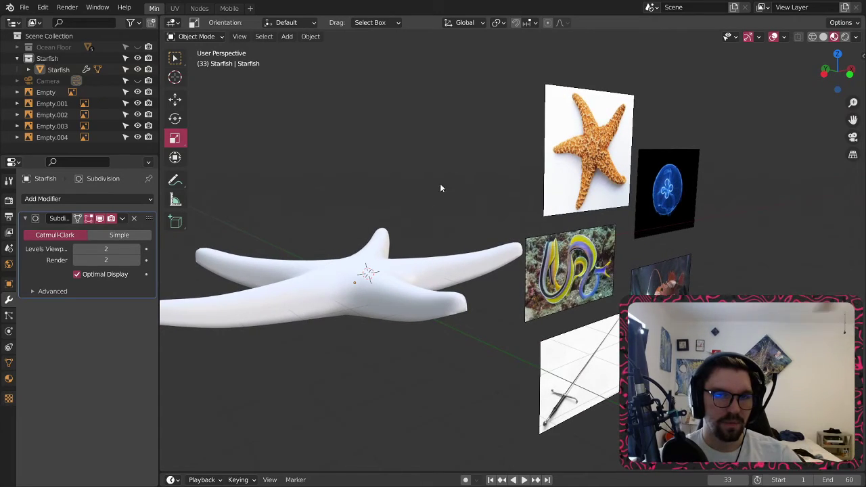
left_click(373, 277)
middle_click_drag(409, 257, 370, 294)
left_click(390, 179)
- Duplicate the starfish in place, name the copy Starfish Detail and hide the original
left_click(383, 316)
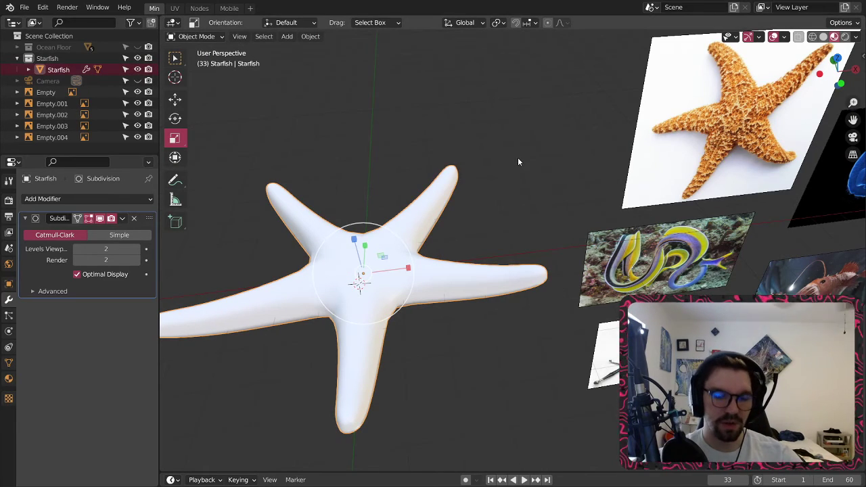
key("ctrl+c")
key("ctrl+v")
double_click(78, 80)
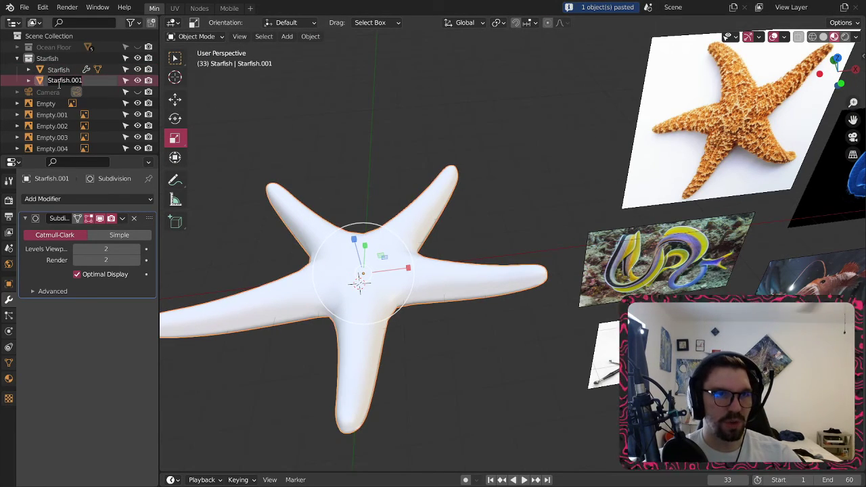
type("Starfish Detai")
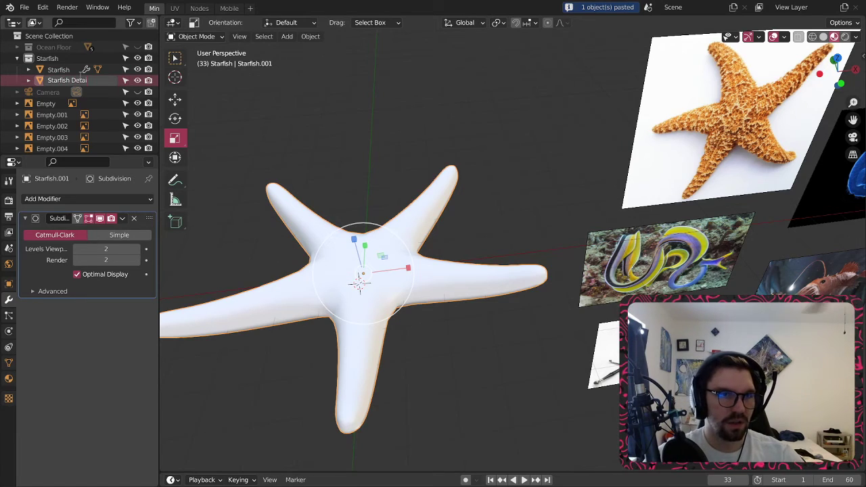
type("l")
key("Return")
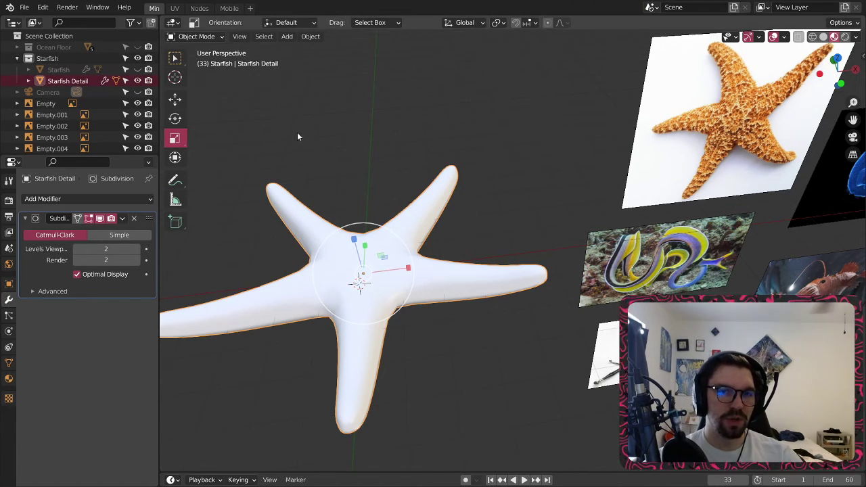
- Apply the Subdivision modifier on the Starfish Detail object
left_click(298, 134)
left_click(423, 235)
middle_click_drag(396, 110, 425, 96, "shift")
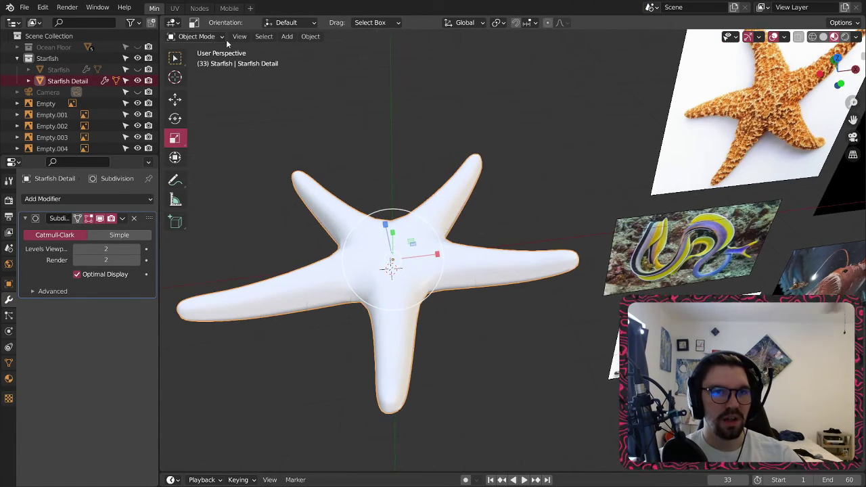
left_click(122, 218)
left_click(143, 231)
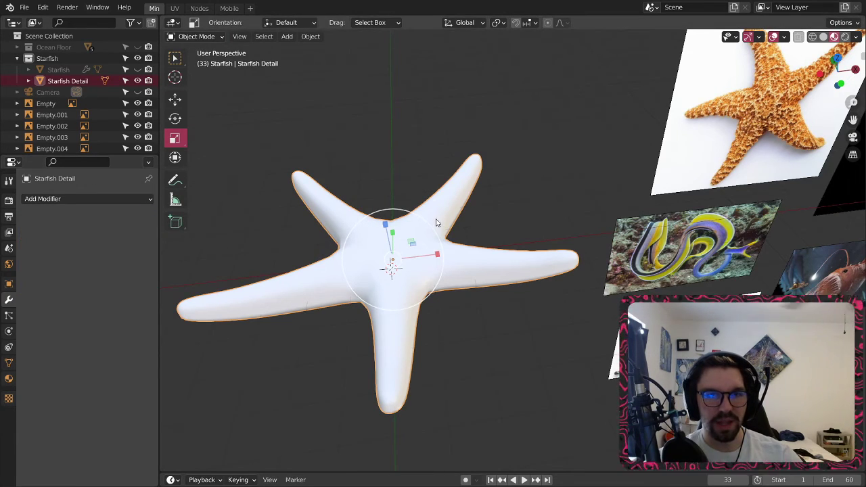
- In Edit Mode, select the entire Starfish Detail mesh and subdivide it with one cut
left_click(197, 37)
left_click(212, 65)
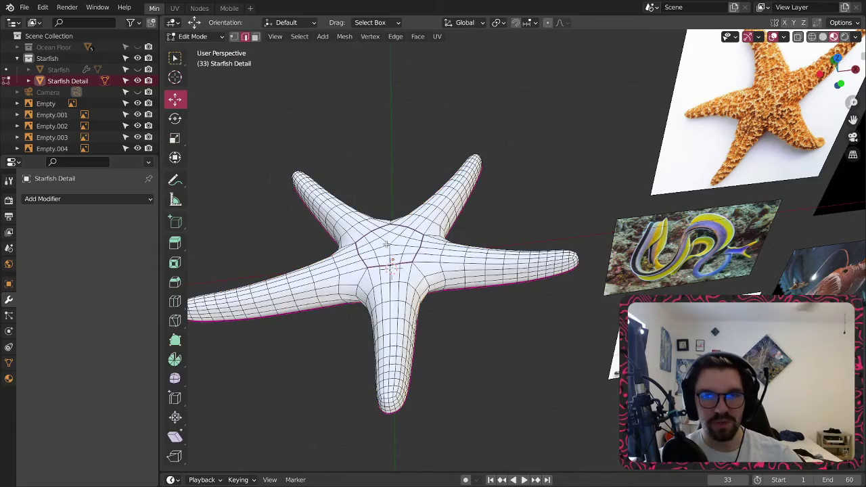
scroll(372, 214, "up", 3)
key("a")
right_click(366, 222)
left_click(366, 222)
scroll(383, 232, "down", 3)
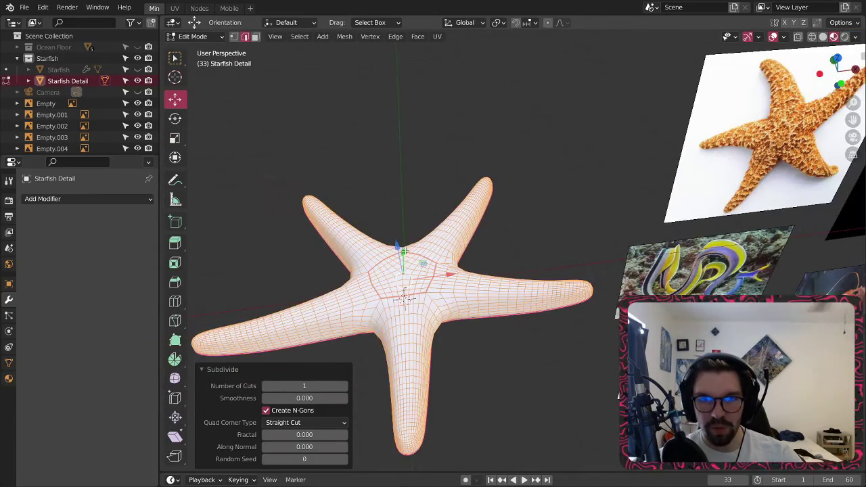
- Inspect the subdivided mesh around the centre and arms, and check its surface in Object Mode
middle_click_drag(415, 250, 402, 203)
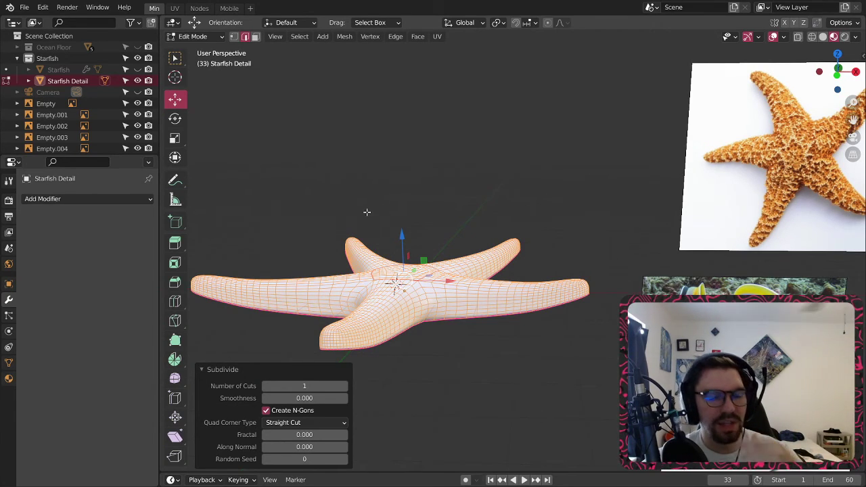
middle_click_drag(406, 315, 400, 365)
scroll(396, 293, "up", 7)
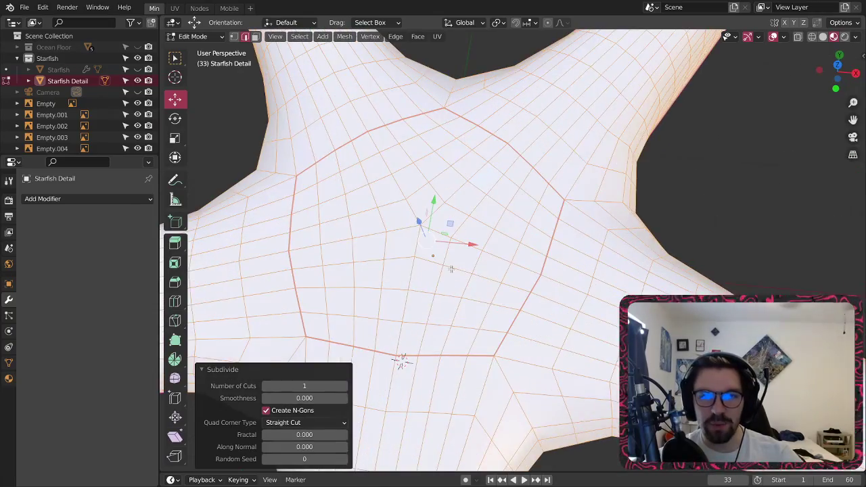
scroll(450, 268, "down", 4)
middle_click_drag(426, 311, 469, 284)
left_click(193, 36)
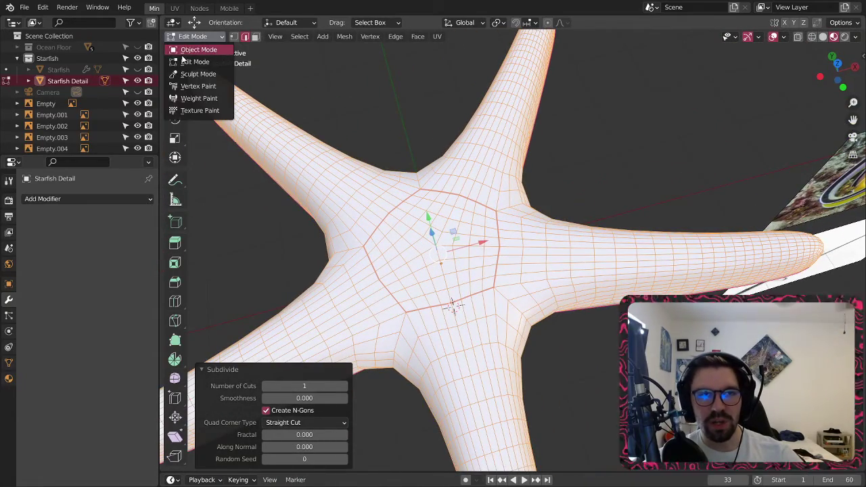
left_click(197, 48)
middle_click_drag(449, 224, 435, 303)
scroll(437, 264, "up", 2)
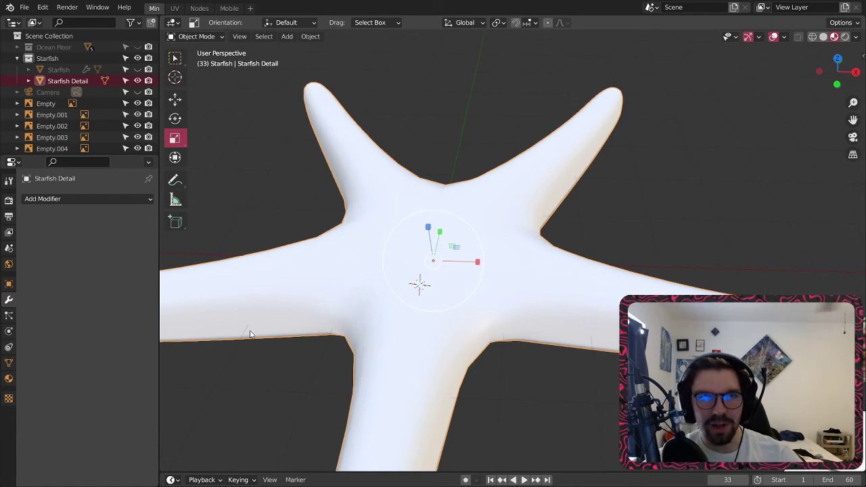
- Return to Edit Mode and examine the mesh topology around the starfish's centre from above
left_click(191, 37)
left_click(195, 62)
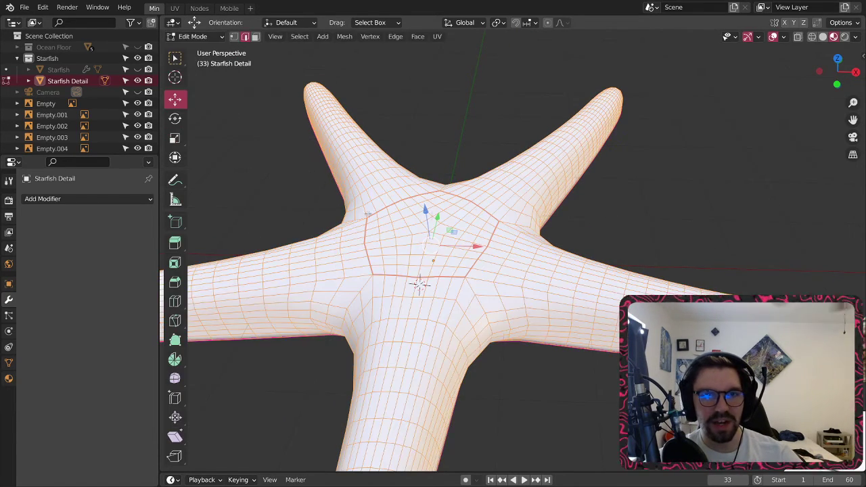
middle_click_drag(413, 270, 424, 206)
scroll(426, 223, "down", 3)
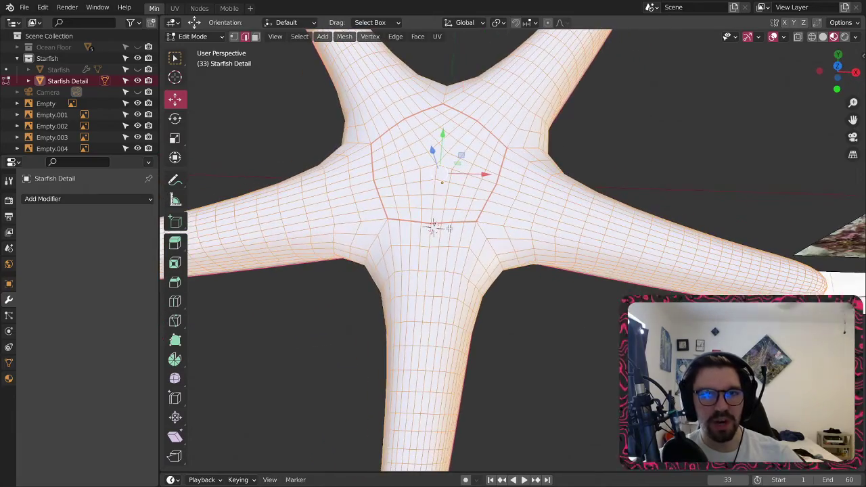
- Switch to vertex selection and select the five vertices spaced in a ring around the starfish's centre point
scroll(438, 232, "down", 3)
middle_click_drag(498, 211, 458, 163)
middle_click_drag(358, 153, 409, 203)
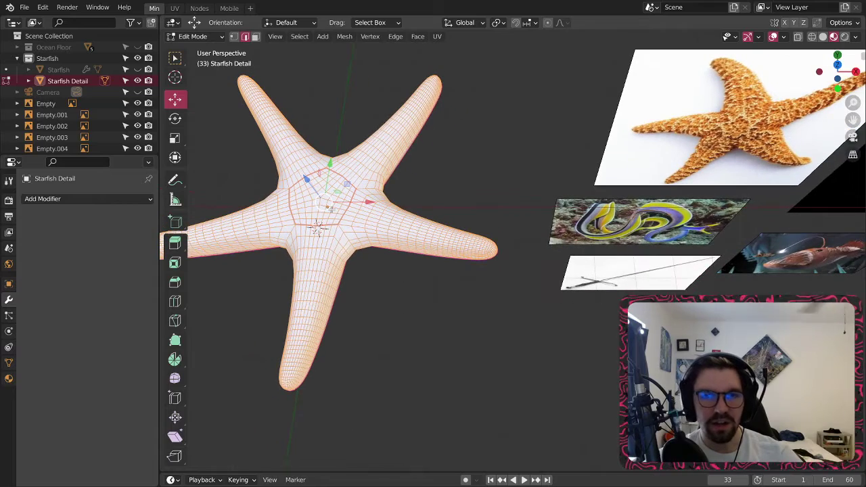
scroll(420, 213, "up", 5)
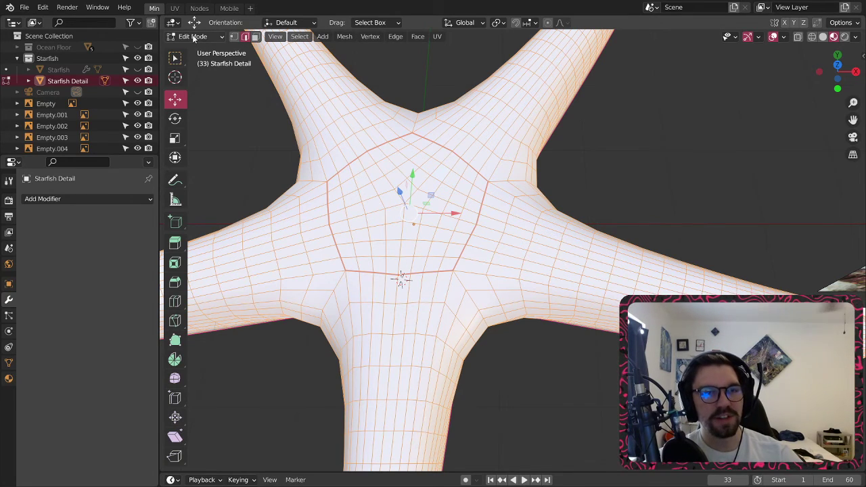
left_click(233, 36)
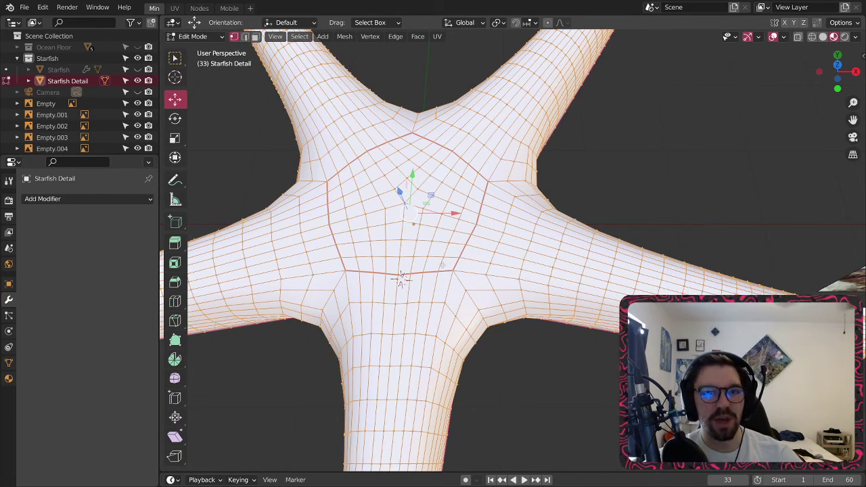
left_click(376, 196)
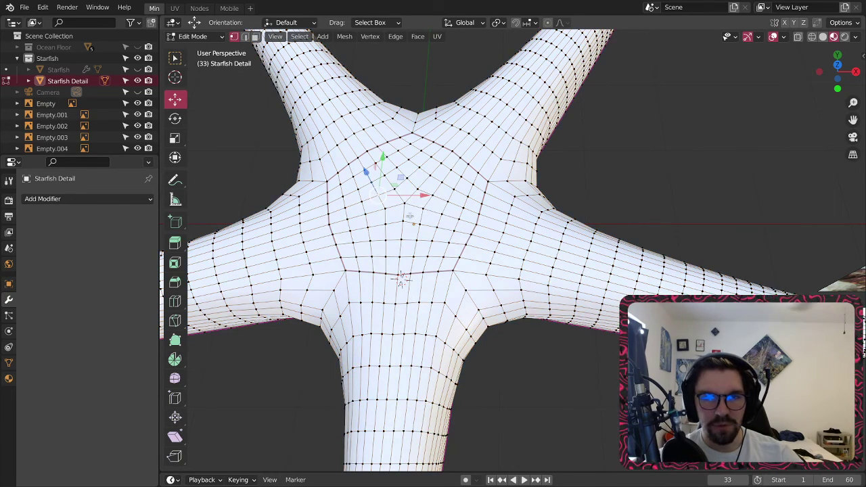
left_click(404, 179, "shift")
left_click(430, 197, "shift")
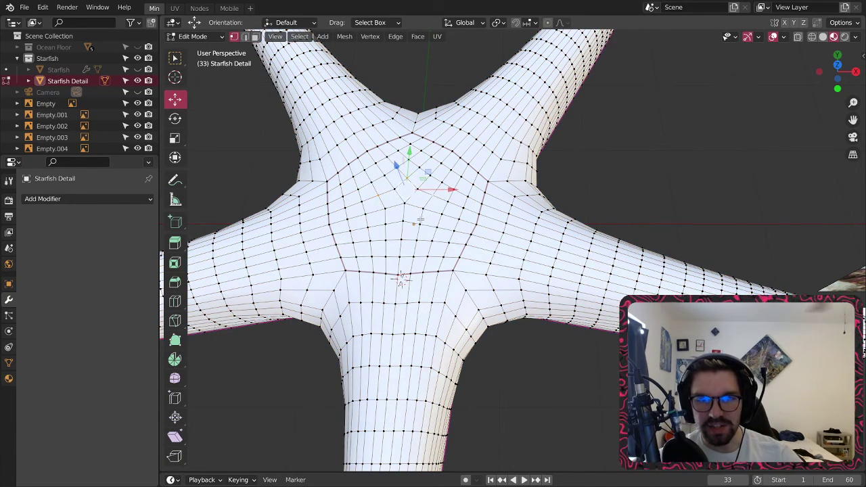
left_click(421, 221, "shift")
left_click(380, 225, "shift")
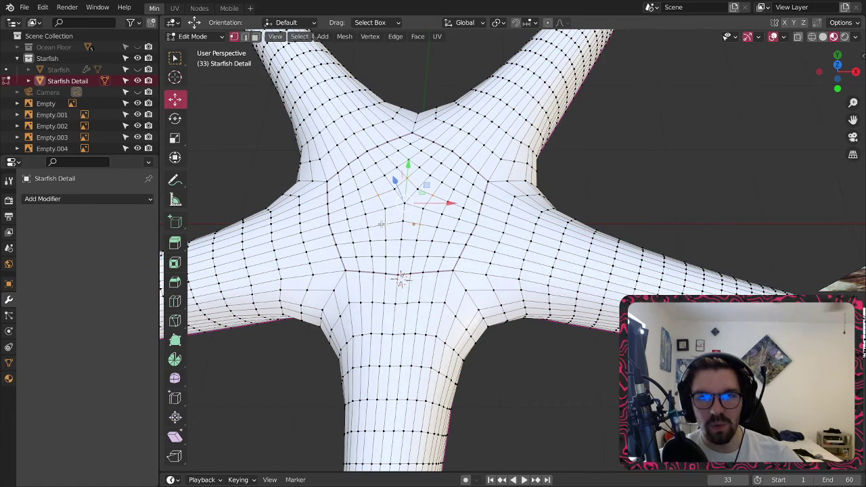
- Add the five vertices just inside the corners of the central pentagon outline to the selection
left_click(343, 184, "shift")
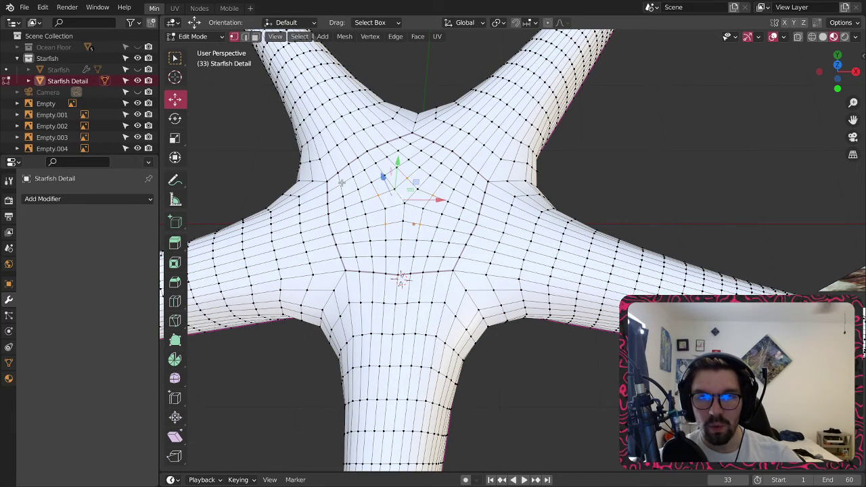
left_click(409, 147, "shift")
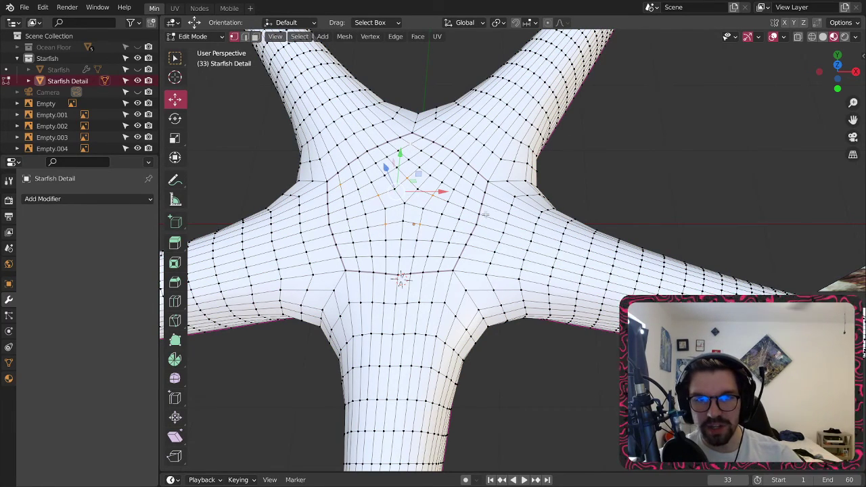
left_click(466, 186, "shift")
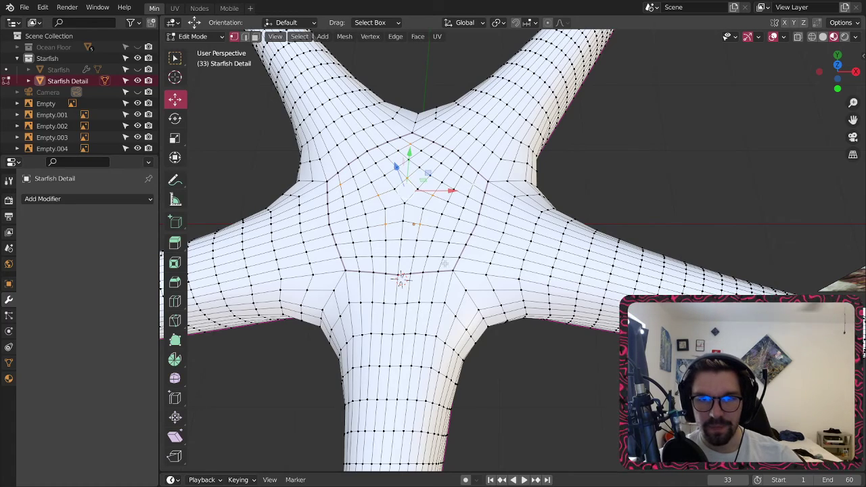
left_click(446, 265, "shift")
left_click(355, 260, "shift")
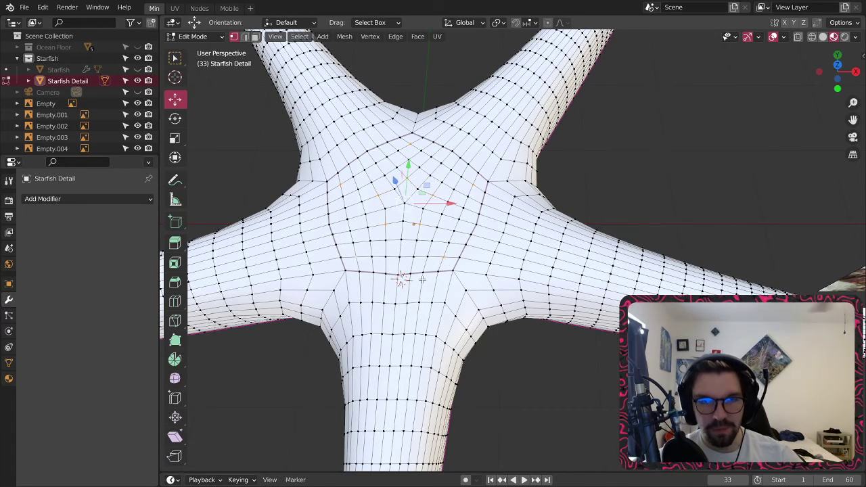
- Add the middle vertex of each of the five sides of the central pentagon outline to the selection
middle_click_drag(422, 280, 437, 268, "shift")
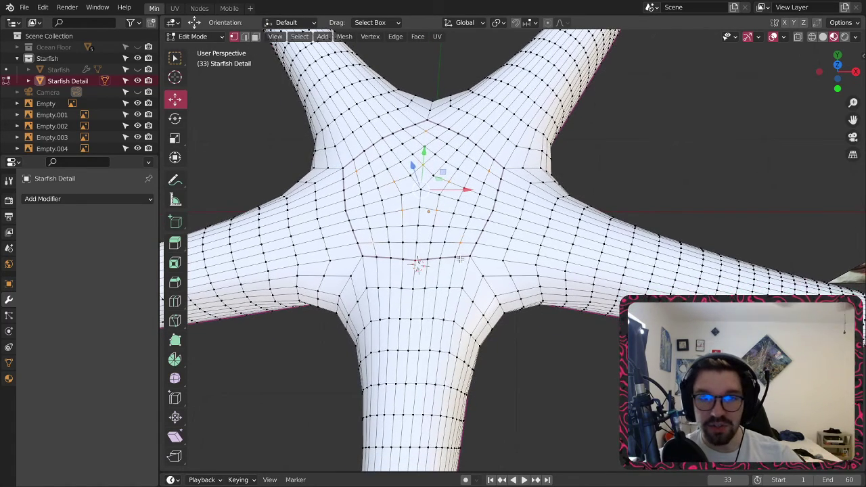
left_click(416, 262, "shift")
left_click(497, 212, "shift")
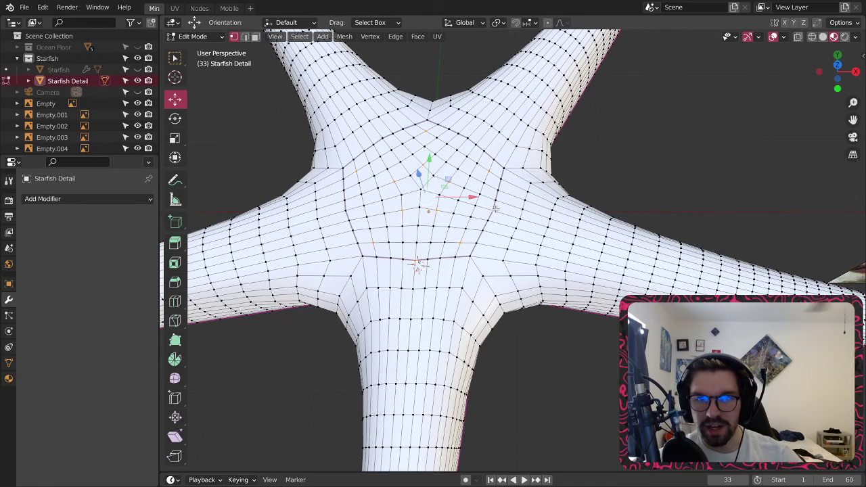
left_click(469, 136, "shift")
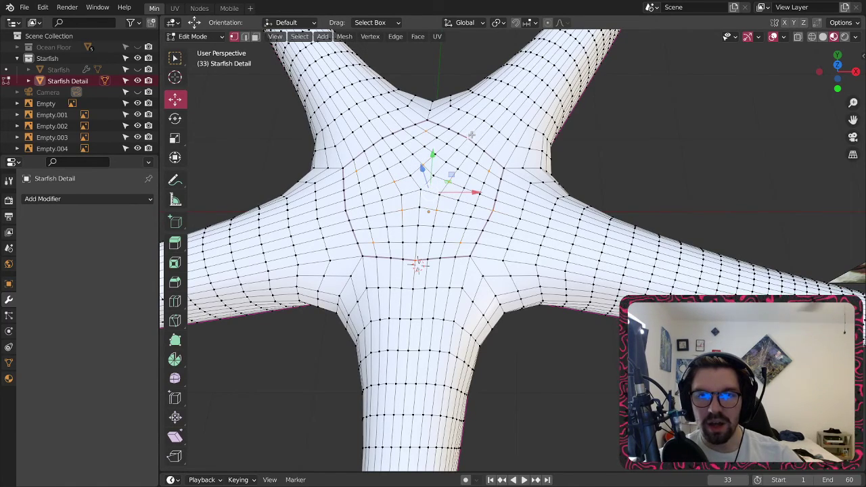
left_click(382, 138, "shift")
left_click(350, 211, "shift")
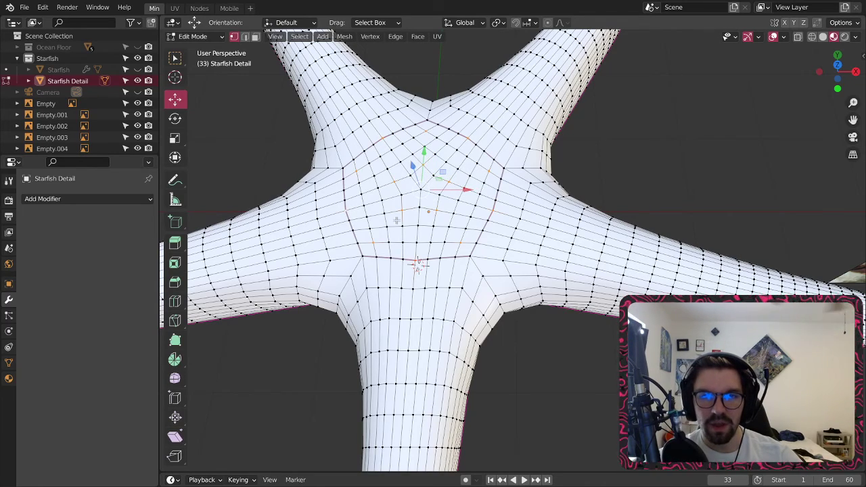
- Add one vertex on the centre line near the base of each of the five arms to the selection
left_click(410, 318, "shift")
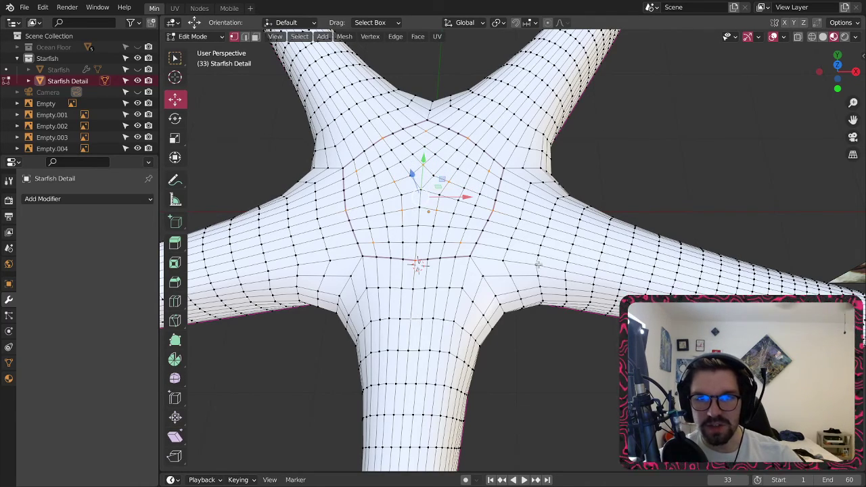
left_click(535, 183, "shift")
left_click(503, 106, "shift")
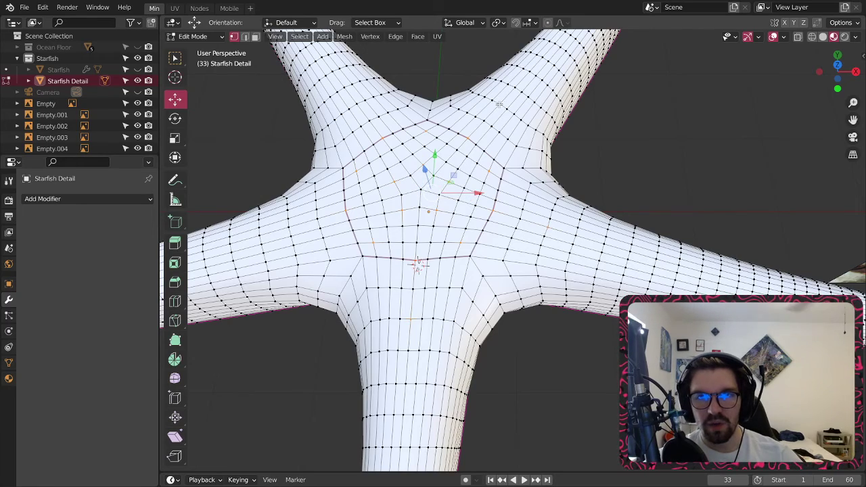
left_click(356, 103, "shift")
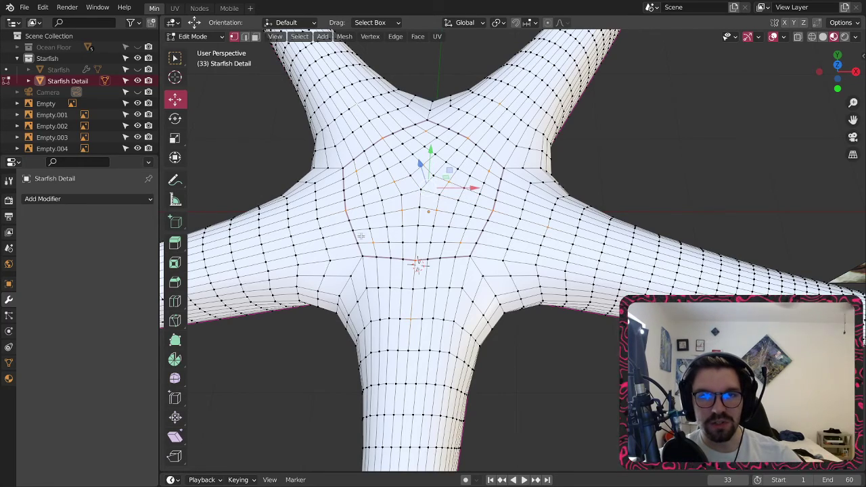
left_click(291, 230, "shift")
- Extend the selection with a second, evenly spaced centre-line vertex farther out along each arm
middle_click_drag(475, 233, 452, 279)
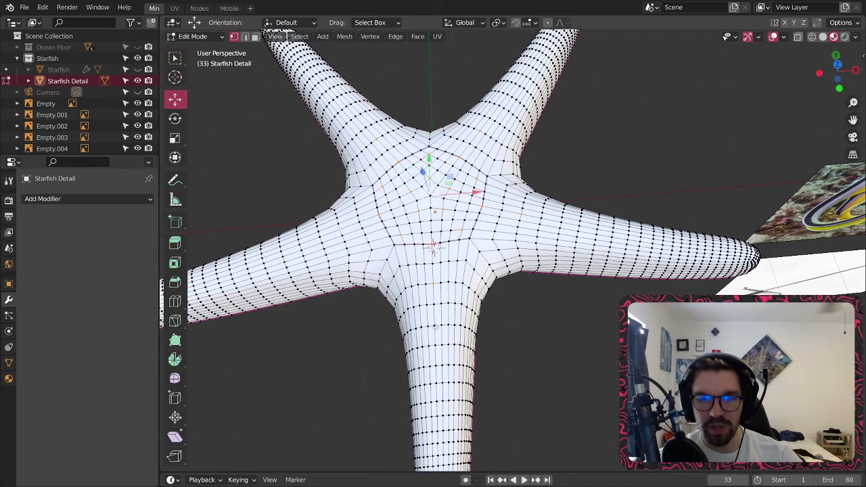
left_click(437, 328, "shift")
scroll(539, 207, "up", 2)
left_click(574, 233, "shift")
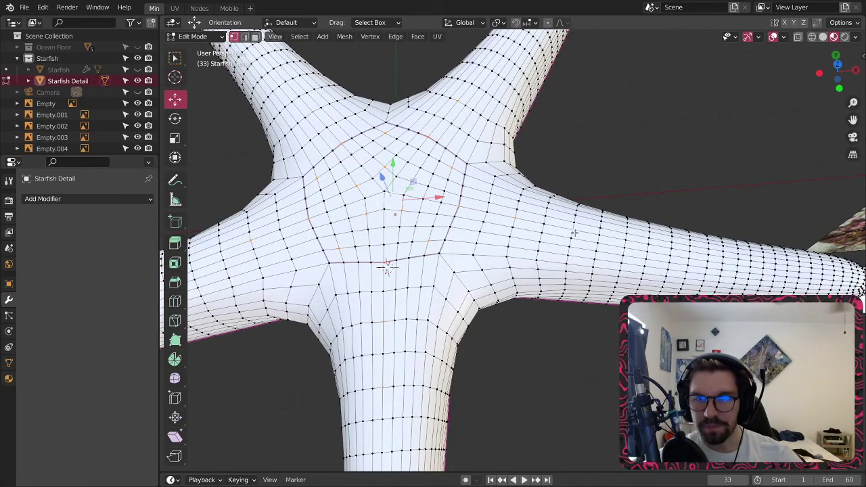
middle_click_drag(575, 233, 509, 166)
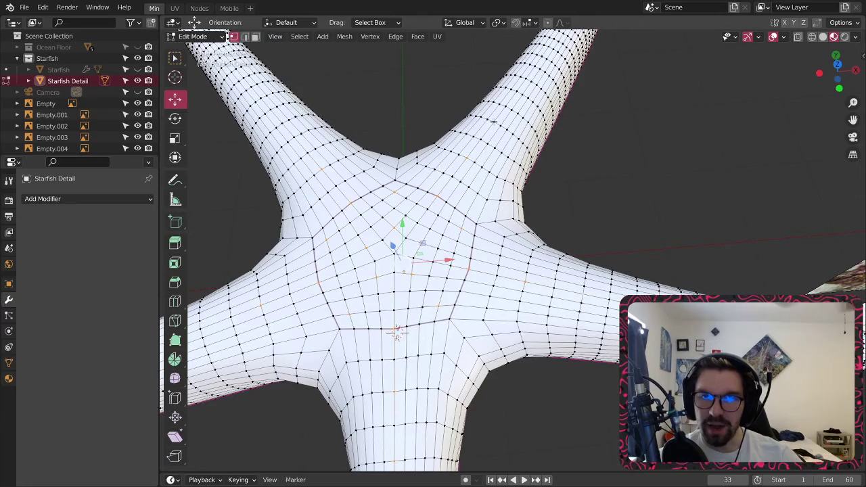
left_click(414, 174, "shift")
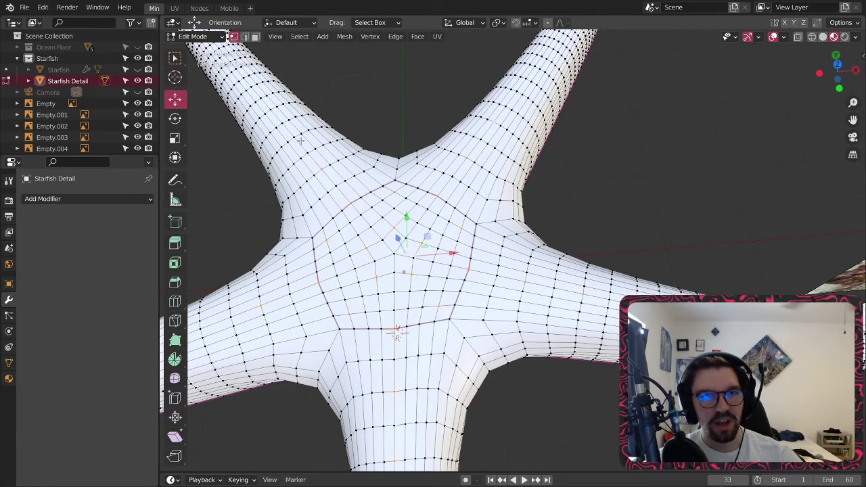
middle_click_drag(397, 332, 472, 281, "shift")
left_click(280, 275, "shift")
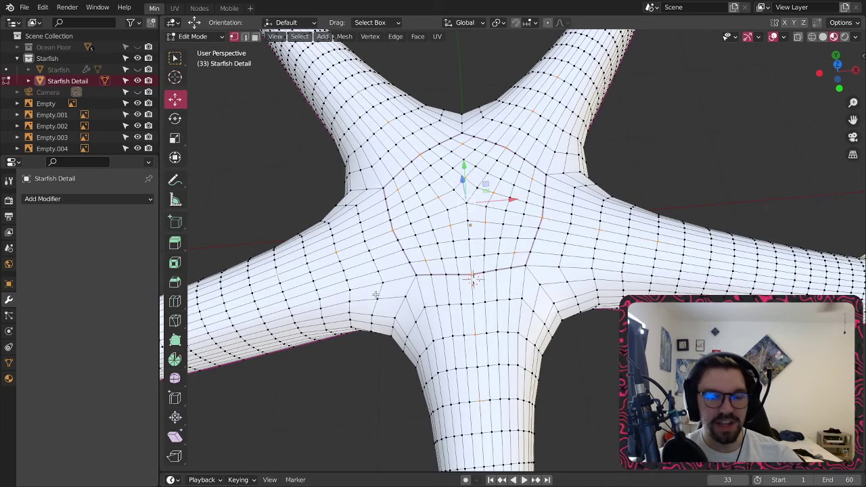
- Extend the selection with a third centre-line vertex still farther out along each arm
middle_click_drag(471, 354, 453, 278, "shift")
scroll(463, 307, "down", 1)
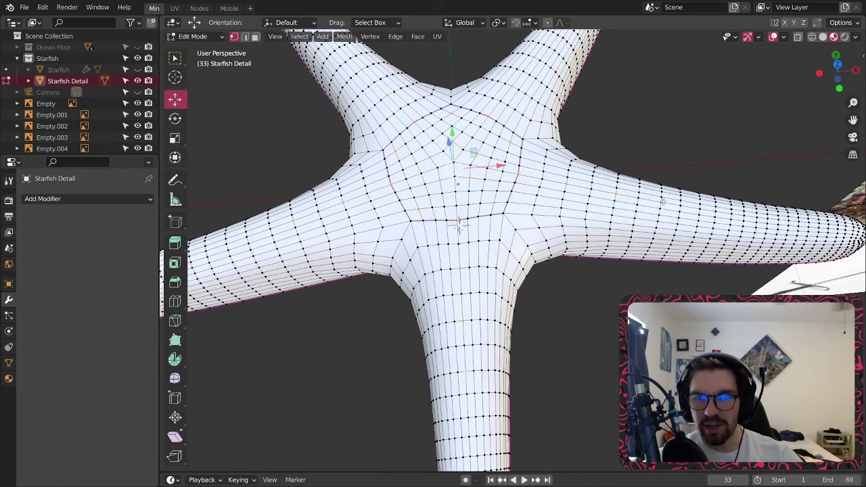
middle_click_drag(589, 106, 551, 154)
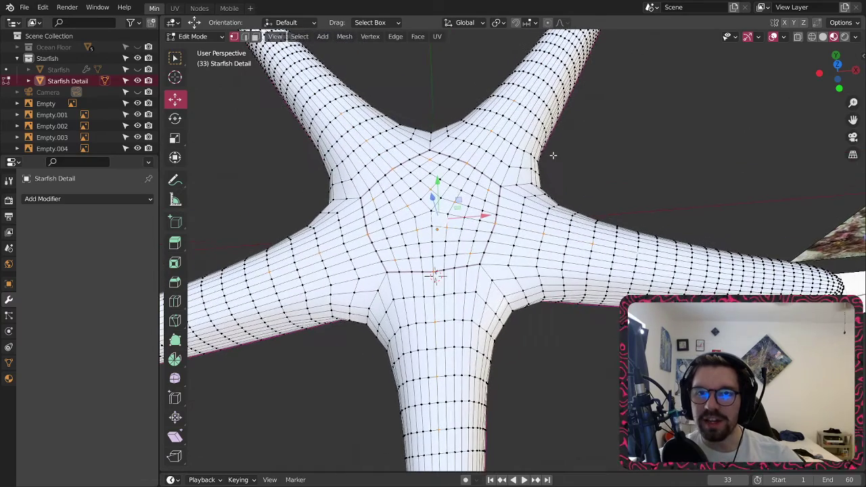
left_click(535, 75, "shift")
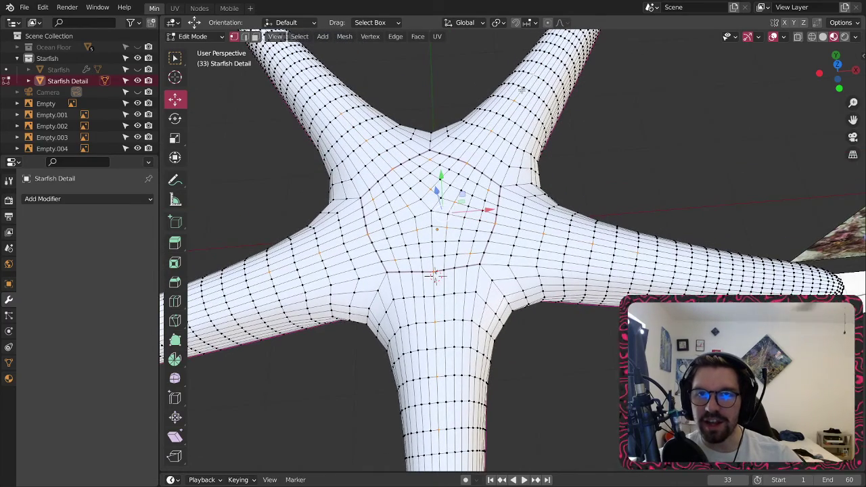
left_click(320, 92, "shift")
middle_click_drag(304, 207, 358, 193)
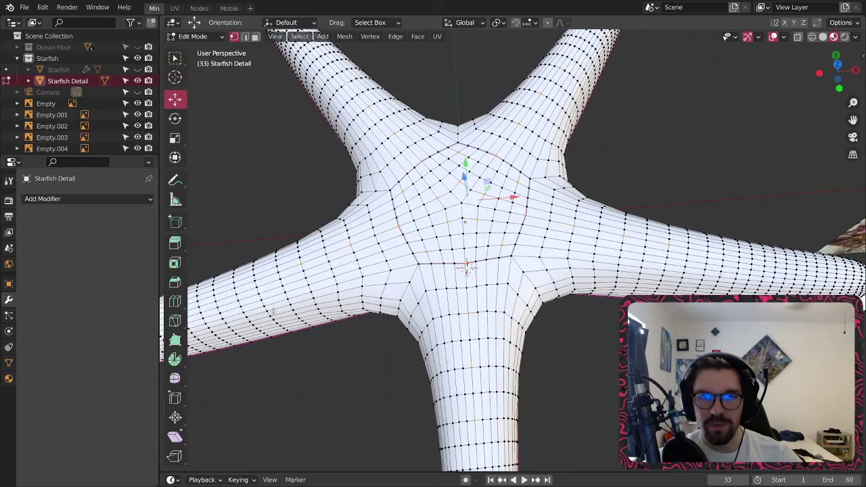
left_click(256, 280, "shift")
- Add the pairs of vertices flanking the centre line at the base of the arms, just outside the pentagon, to the selection
middle_click_drag(469, 346, 461, 259, "shift")
middle_click_drag(464, 129, 459, 181, "shift")
middle_click_drag(262, 259, 398, 218)
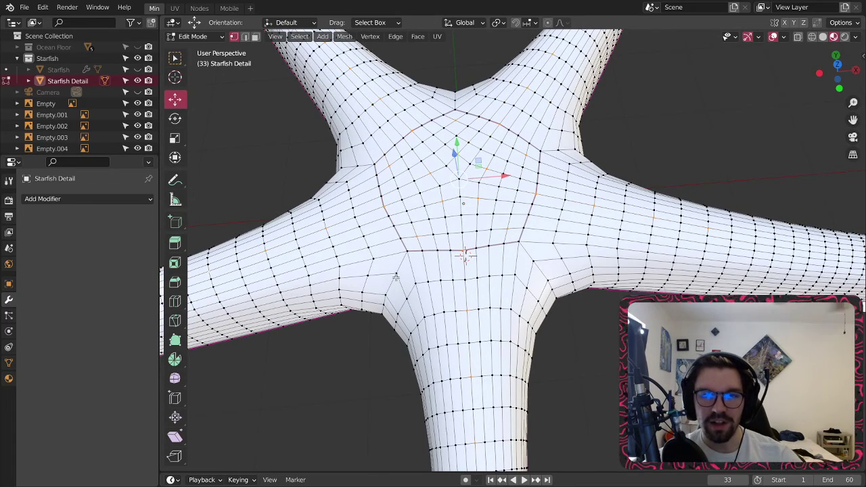
left_click(369, 245, "shift")
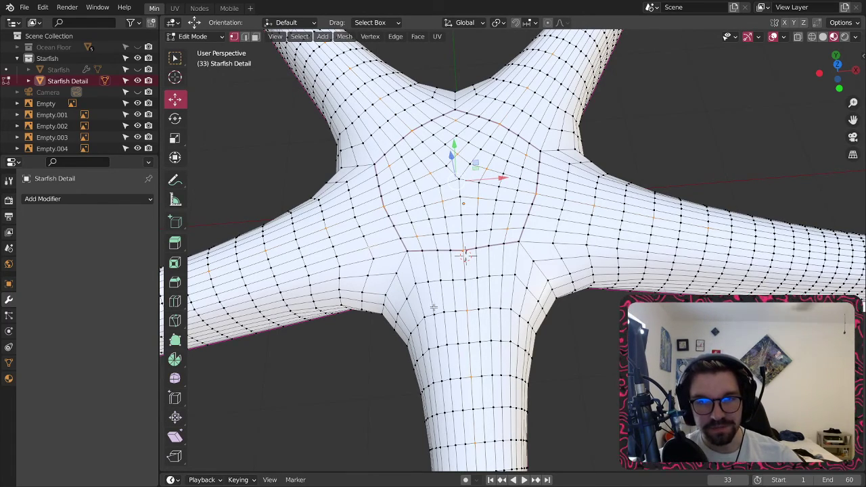
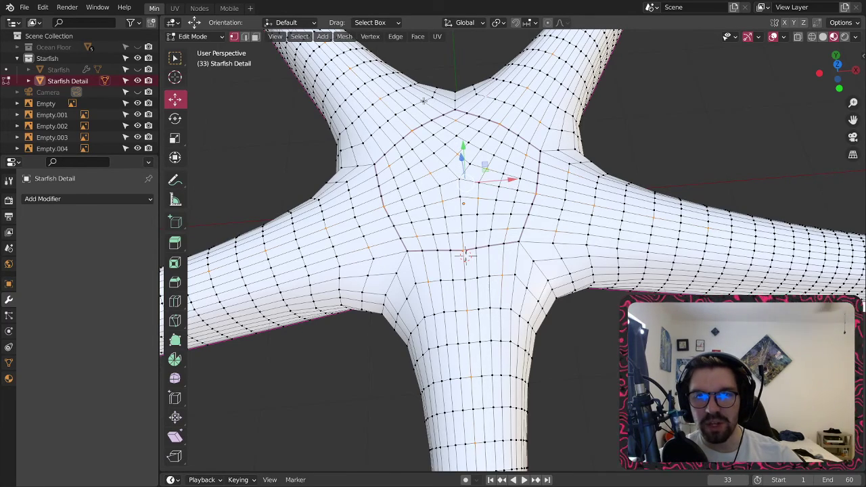
middle_click_drag(427, 105, 432, 105)
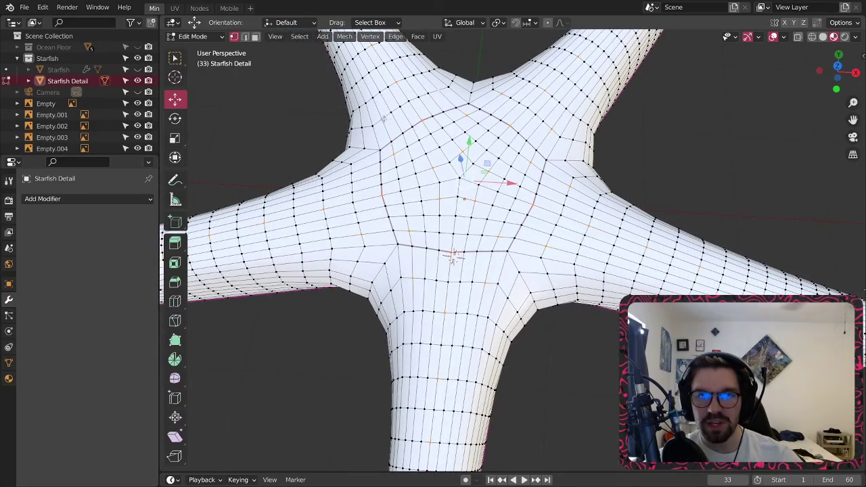
mouse_move(421, 101)
middle_mouse_down()
mouse_move(381, 88)
mouse_move(426, 99)
middle_mouse_up()
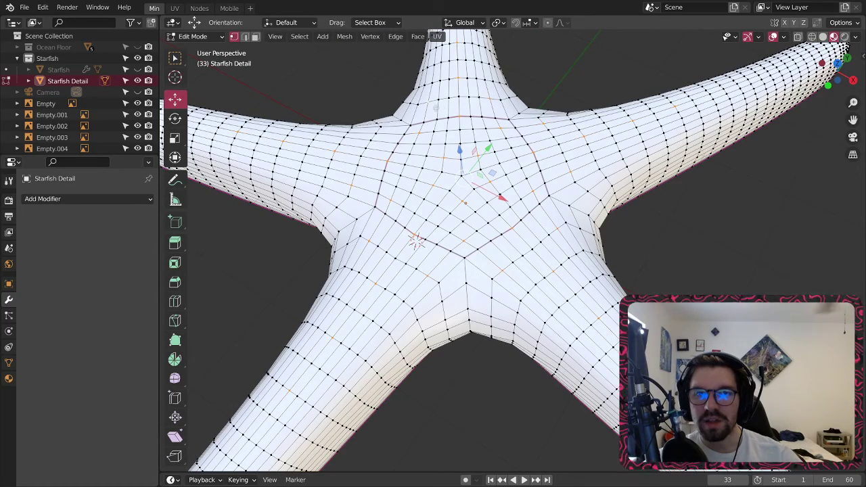
middle_click_drag(384, 146, 407, 154)
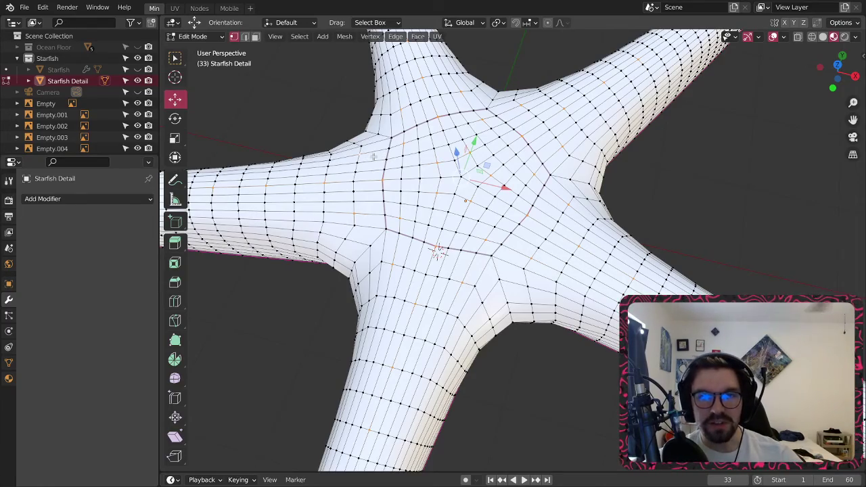
middle_click_drag(434, 206, 464, 218)
mouse_move(460, 177)
middle_mouse_down()
mouse_move(461, 165)
mouse_move(455, 171)
middle_mouse_up()
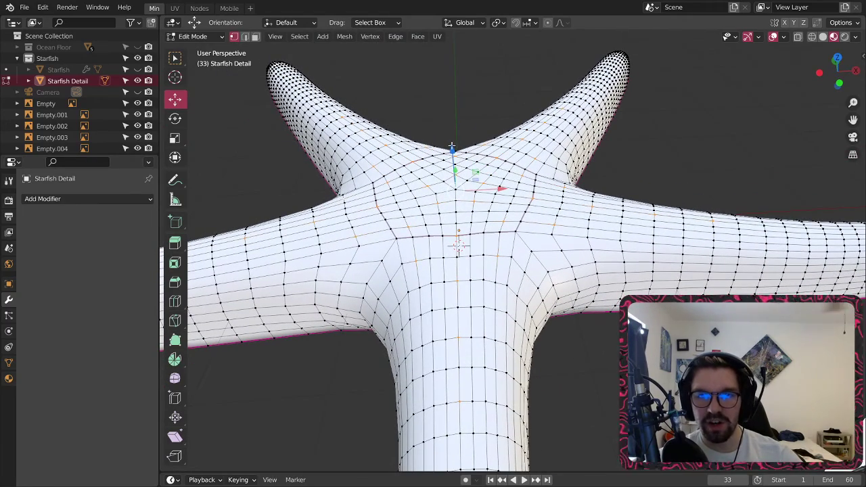
- Raise the selected vertices about 0.108 m along Z to form spikes, and check them from the side
left_click_drag(452, 147, 461, 134)
middle_click_drag(460, 134, 433, 197)
middle_click_drag(591, 226, 514, 206)
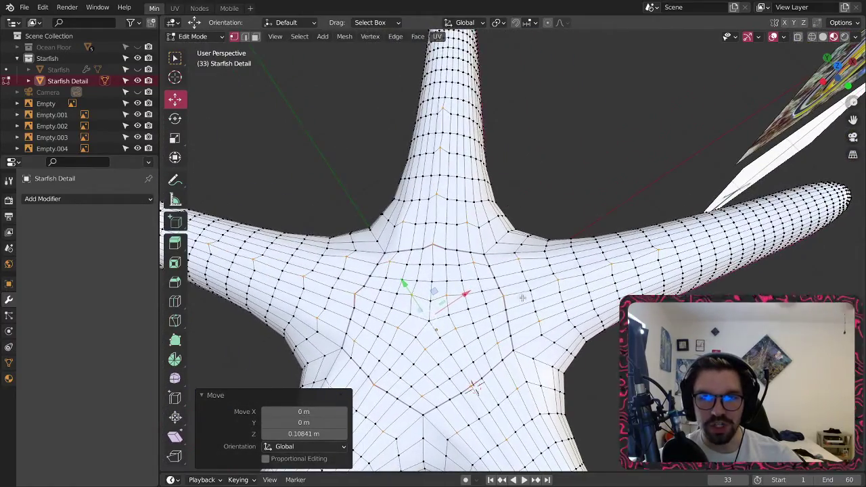
middle_click_drag(523, 298, 464, 184)
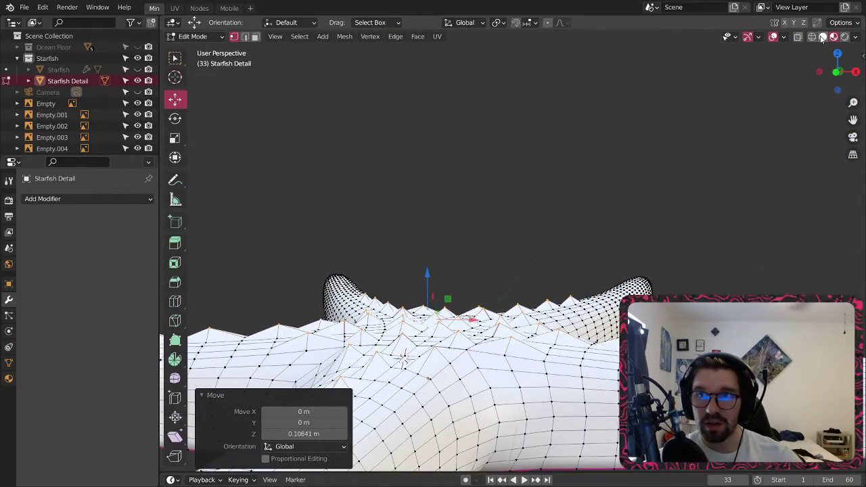
- Switch the viewport to solid shading and bring one arm of the spiked starfish into close view
left_click(823, 38)
mouse_move(550, 312)
middle_mouse_down()
mouse_move(568, 391)
mouse_move(580, 324)
middle_mouse_up()
mouse_move(580, 325)
middle_mouse_down("shift")
mouse_move(379, 199)
mouse_move(464, 257)
mouse_move(469, 270)
middle_mouse_up("shift")
scroll(467, 251, "up", 2)
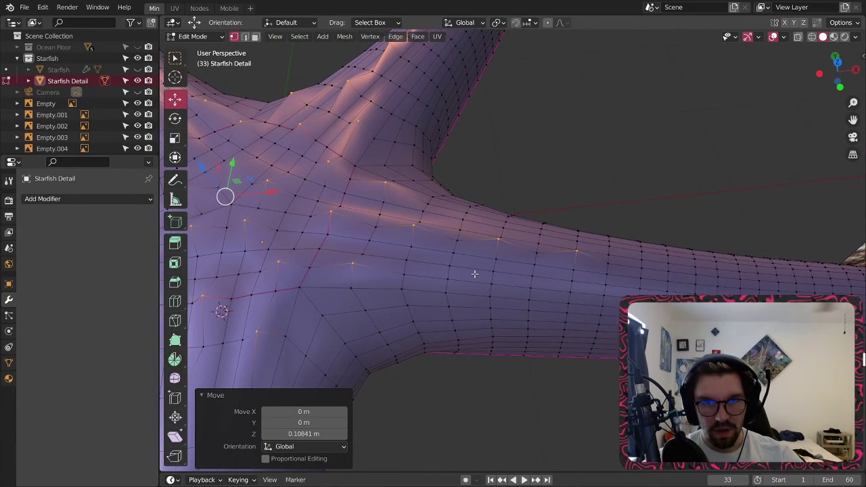
- Select a staggered pattern of vertices along the top of one arm, from its base toward the tip
left_click(450, 266)
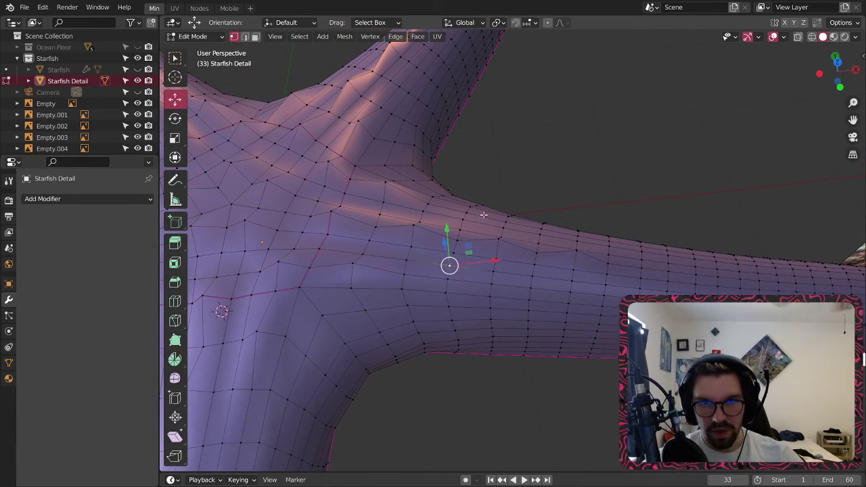
middle_click_drag(451, 267, 546, 285)
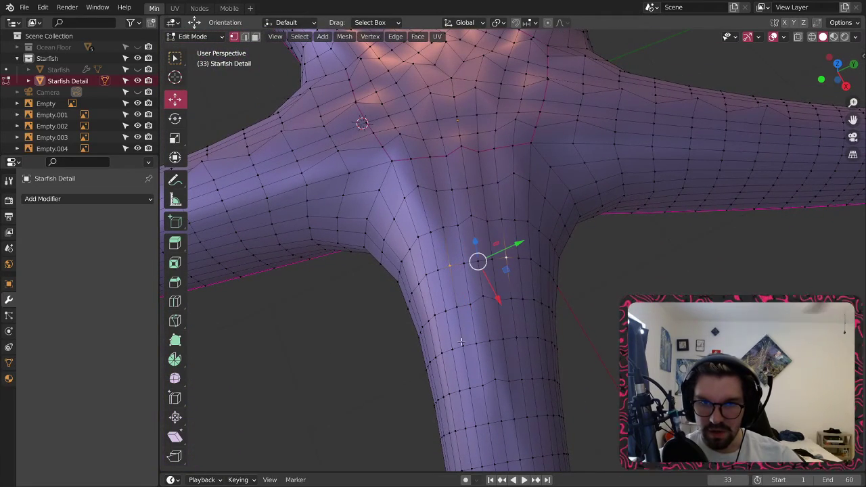
middle_click_drag(529, 351, 528, 312, "shift")
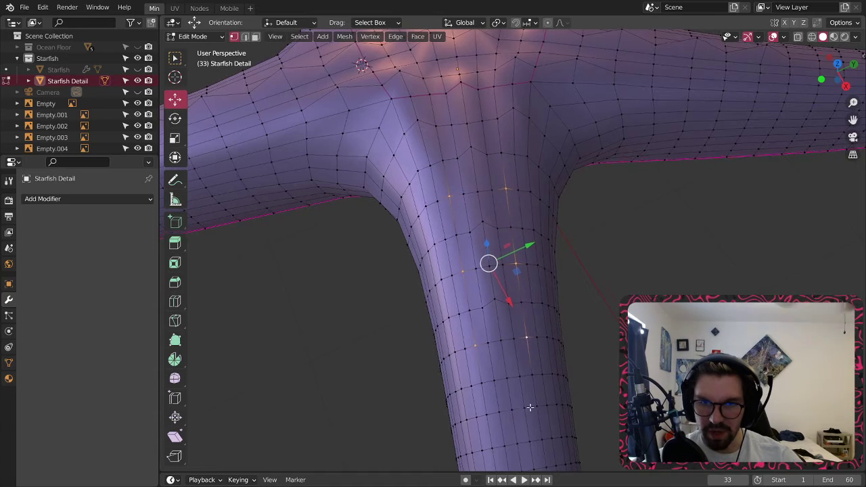
scroll(521, 335, "down", 3, "shift")
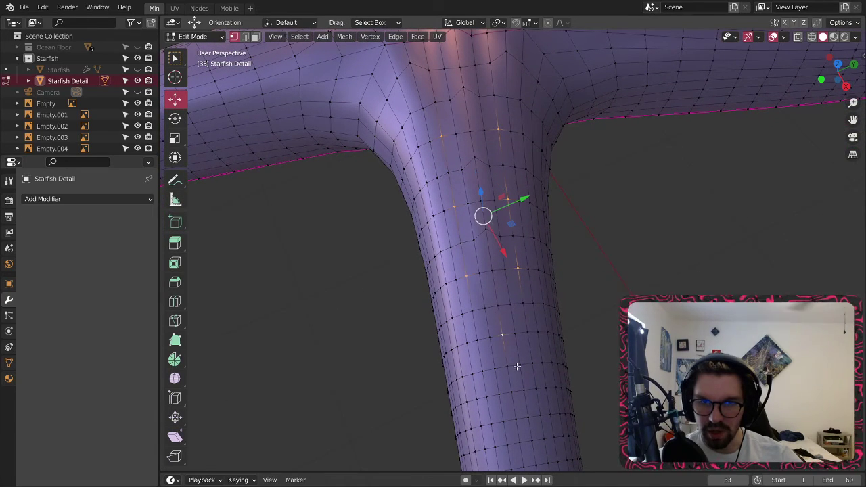
middle_click_drag(517, 366, 499, 282, "shift")
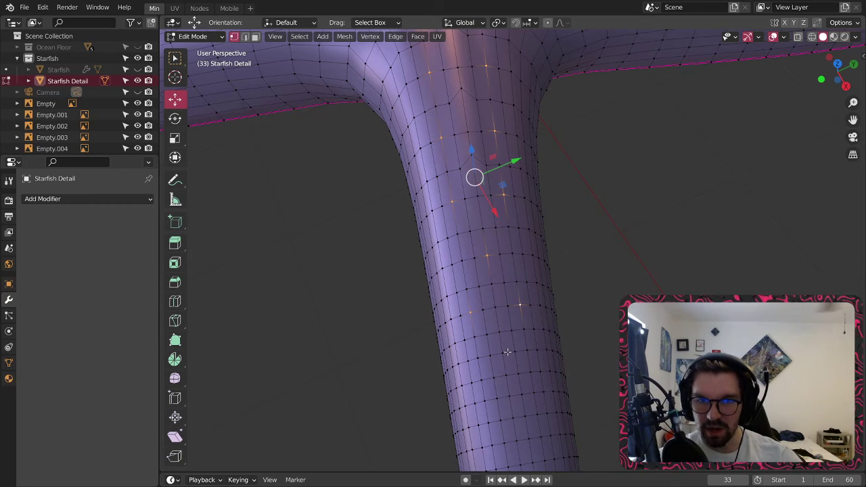
scroll(519, 343, "down", 2)
middle_click_drag(519, 343, 503, 276, "shift")
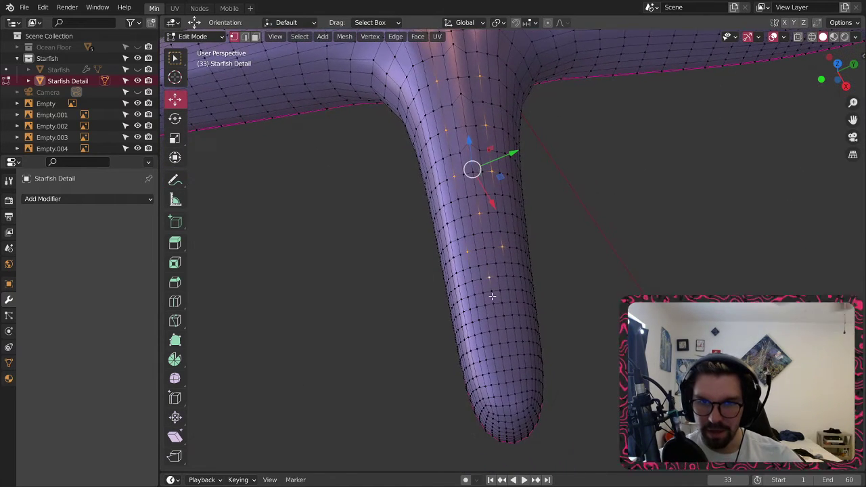
scroll(495, 318, "up", 2)
middle_click_drag(494, 319, 488, 299, "shift")
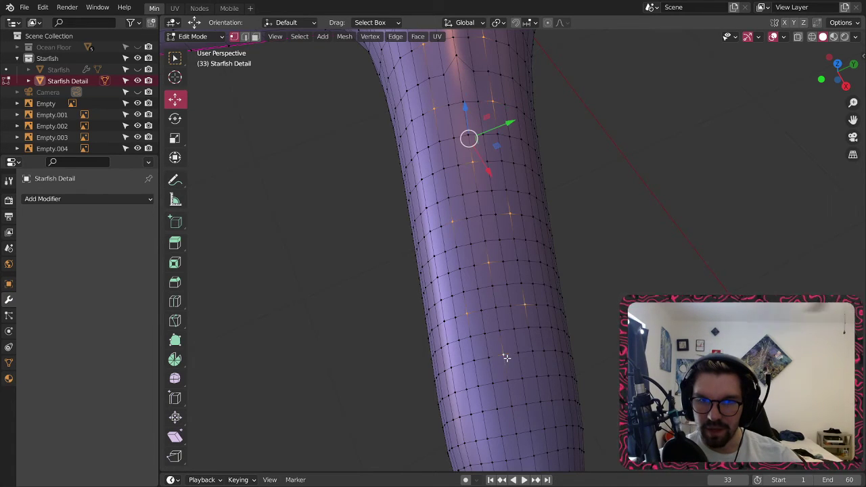
middle_click_drag(528, 330, 489, 345)
middle_click_drag(486, 307, 512, 227)
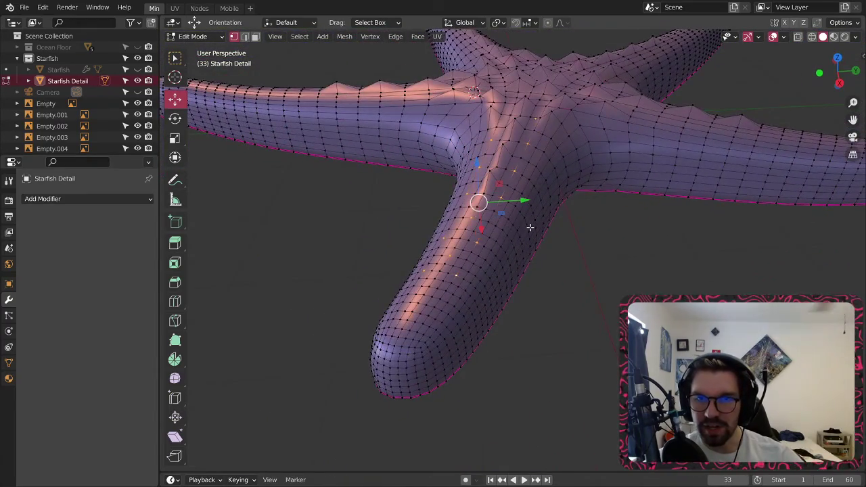
middle_click_drag(540, 254, 531, 155)
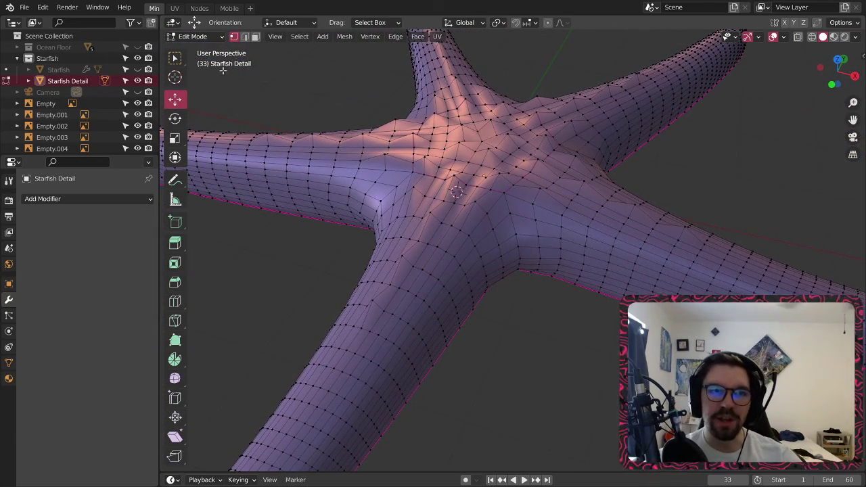
- Add a Subdivision Surface modifier to the starfish detail copy and return to Object Mode
left_click(60, 200)
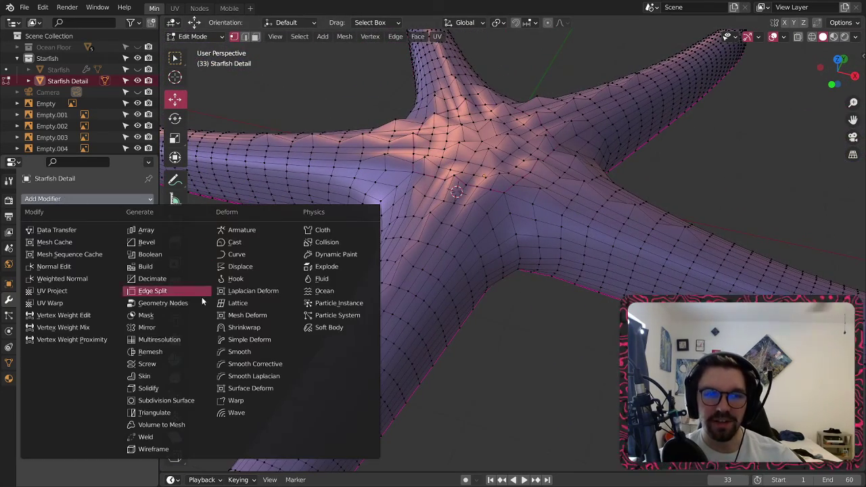
left_click(161, 402)
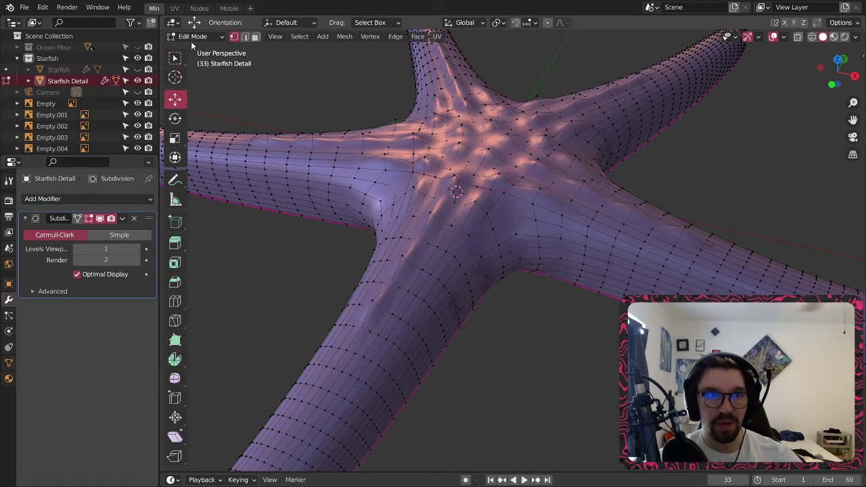
left_click(193, 36)
left_click(197, 50)
scroll(342, 156, "down", 5)
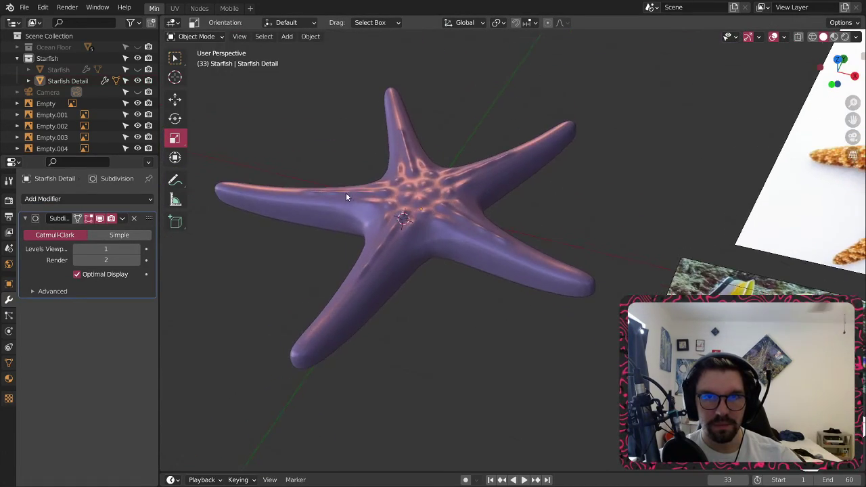
- Examine the smoothed bumps on the starfish's centre and arms from several angles and compare them with the textured reference image
middle_click_drag(346, 196, 487, 269)
scroll(425, 184, "up", 5)
scroll(362, 225, "down", 5)
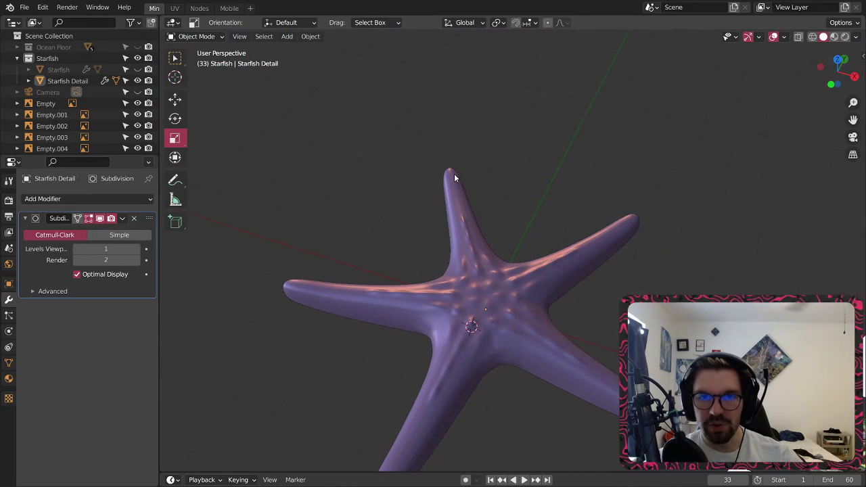
middle_click_drag(600, 232, 429, 213)
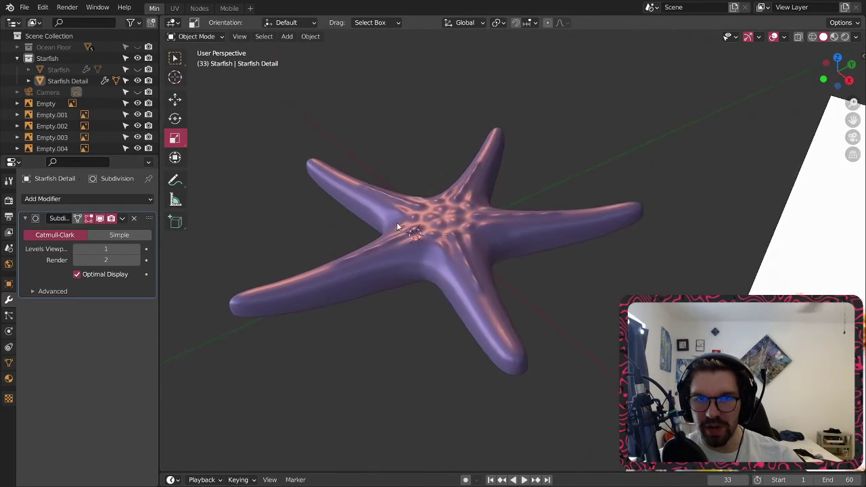
scroll(429, 212, "up", 4)
scroll(429, 215, "up", 4)
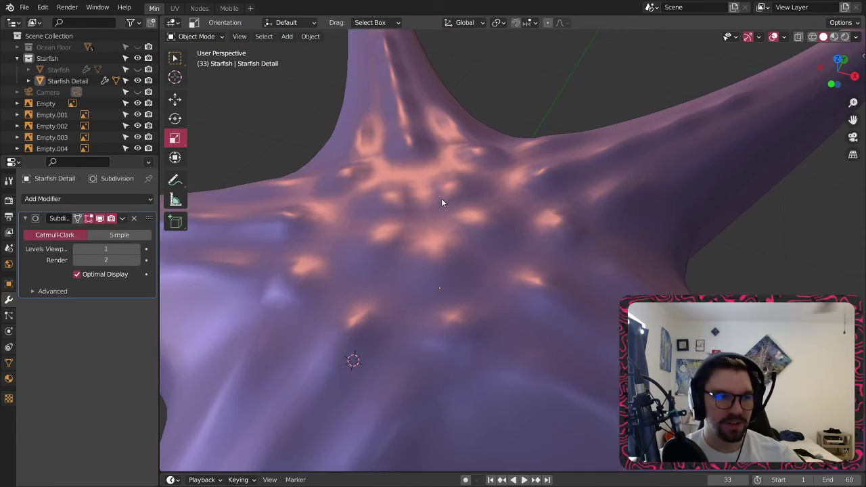
scroll(425, 194, "down", 4)
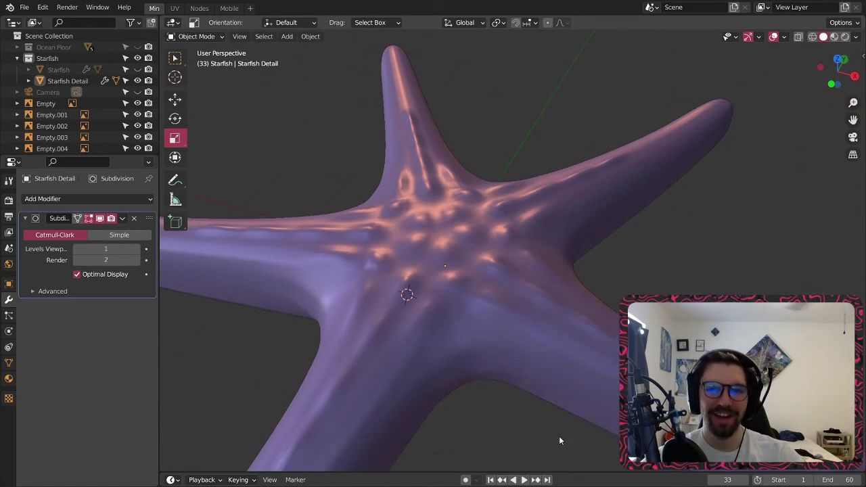
middle_click_drag(433, 230, 466, 310)
scroll(441, 279, "down", 5)
scroll(453, 284, "up", 5)
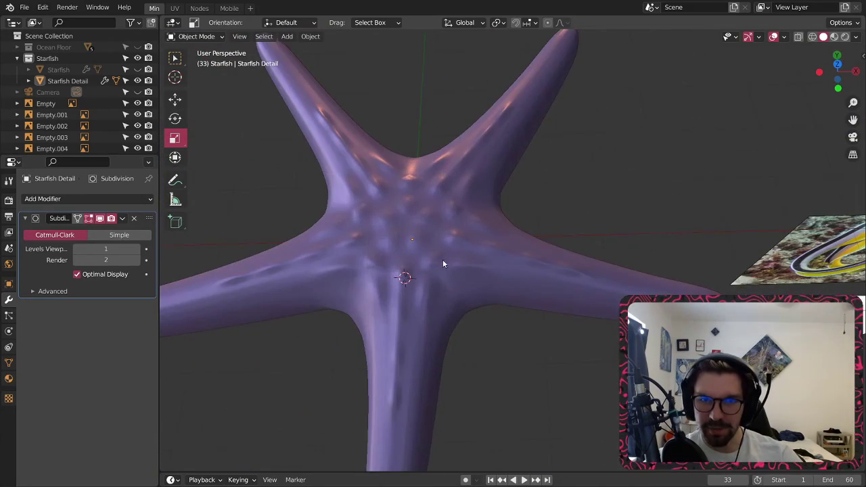
middle_click_drag(443, 260, 465, 265)
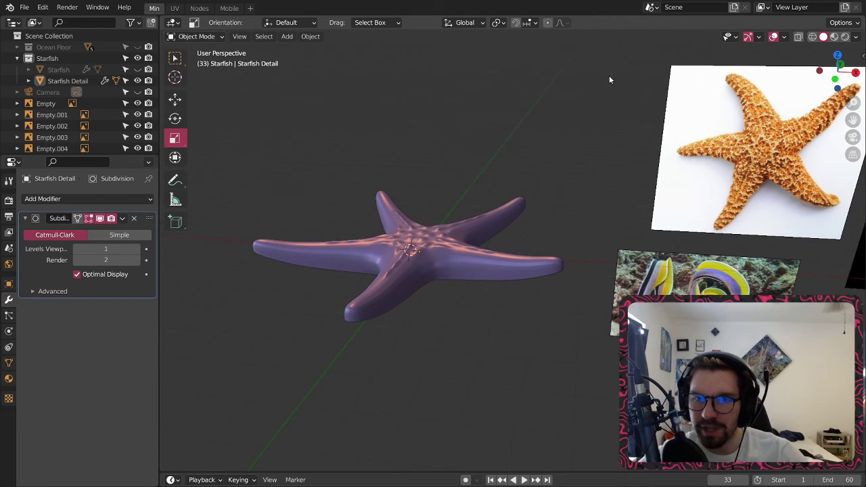
middle_click_drag(609, 80, 341, 88)
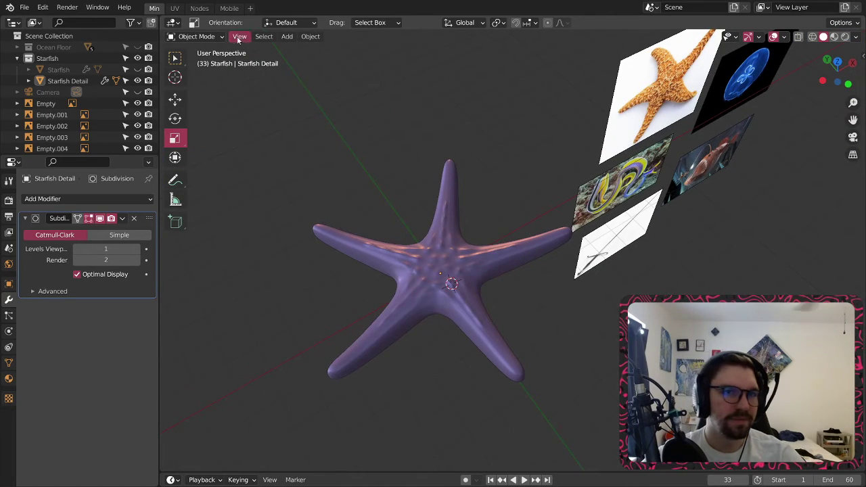
left_click(195, 37)
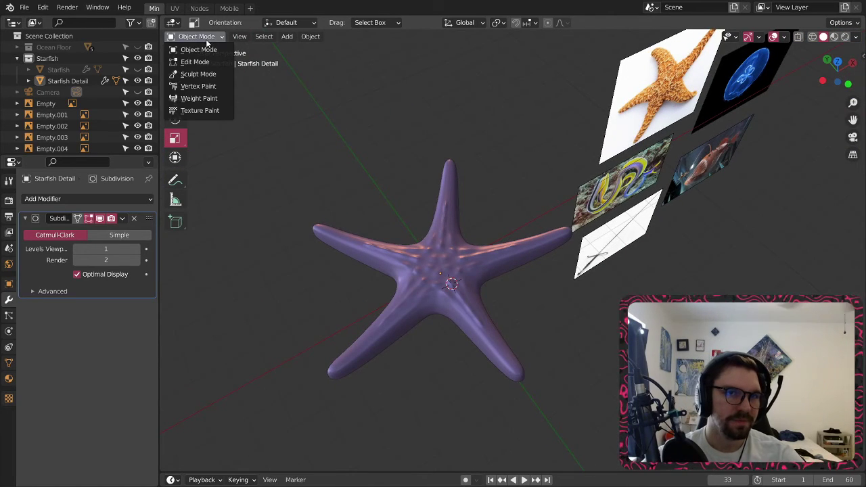
left_click(429, 289)
scroll(437, 191, "down", 5)
middle_click_drag(437, 191, 401, 170)
left_click(401, 170)
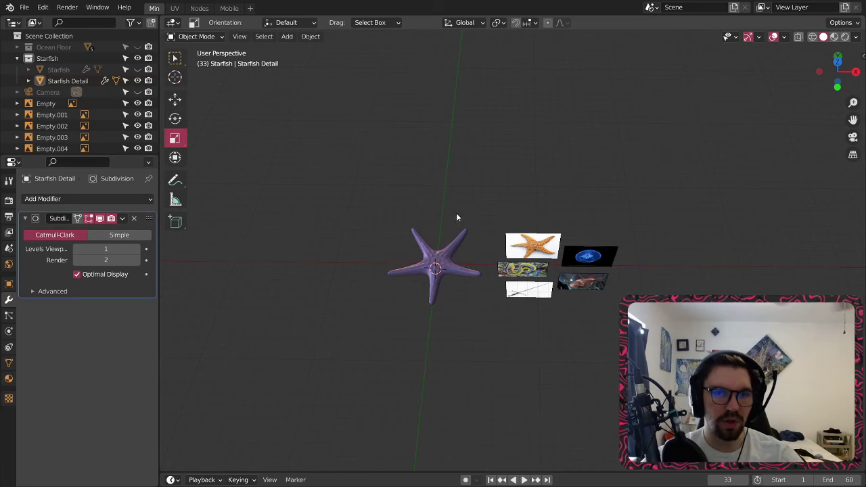
- Select the starfish detail copy and make the Ocean Floor collection visible around it
left_click(446, 246)
scroll(446, 246, "down", 4)
middle_click_drag(446, 246, 465, 171)
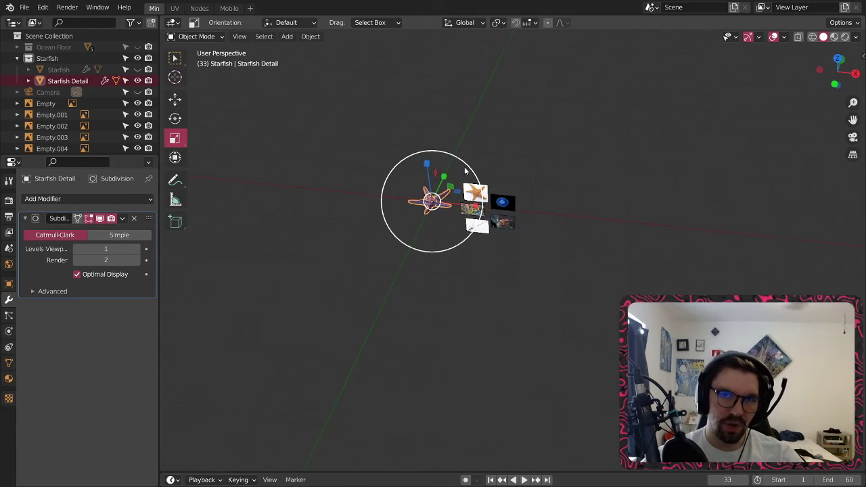
scroll(466, 171, "up", 6)
left_click(467, 166)
left_click(380, 264)
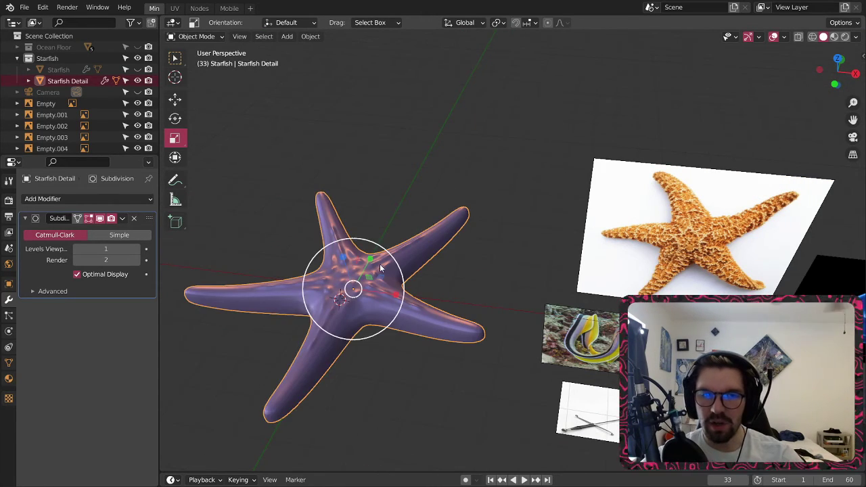
scroll(380, 264, "down", 3)
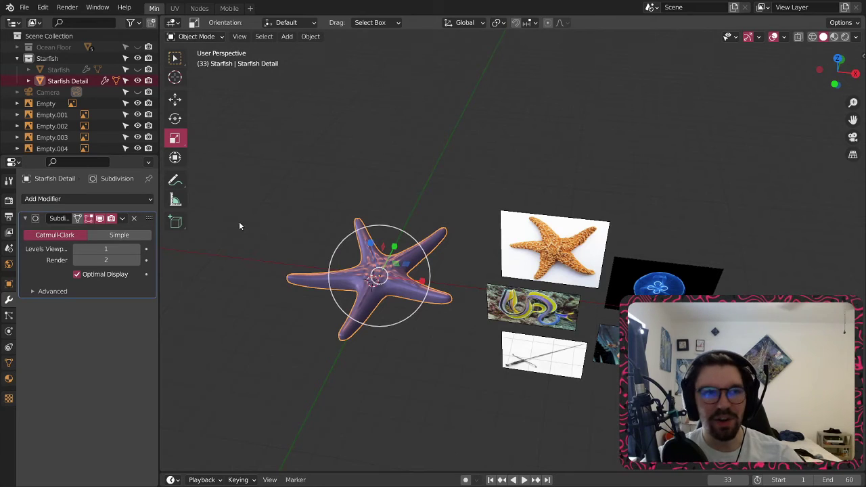
left_click(138, 47)
scroll(349, 235, "down", 6)
middle_click_drag(355, 247, 423, 175)
- Move the starfish about -42 m along Y and 20.3 m along X, toward the rocks
left_click(175, 99)
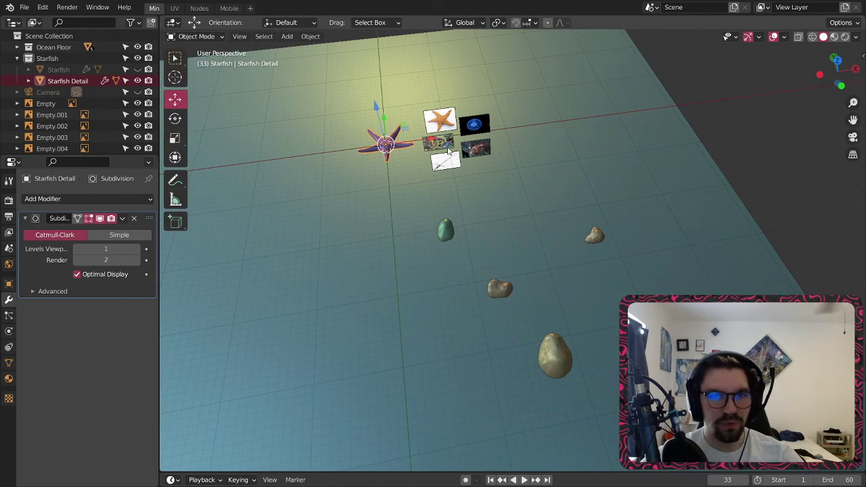
mouse_move(352, 155)
middle_mouse_down()
mouse_move(510, 140)
mouse_move(351, 141)
middle_mouse_up()
left_click_drag(351, 141, 575, 227)
middle_click_drag(575, 226, 483, 256)
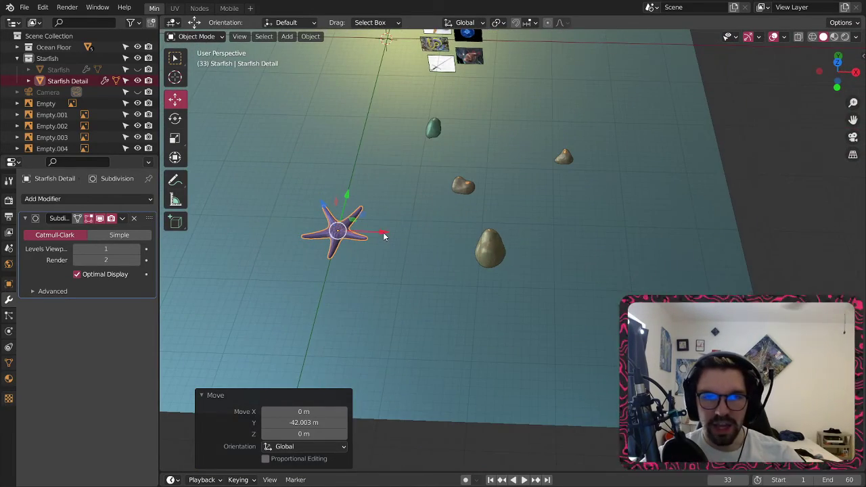
left_click_drag(384, 236, 527, 241)
middle_click_drag(463, 269, 438, 237)
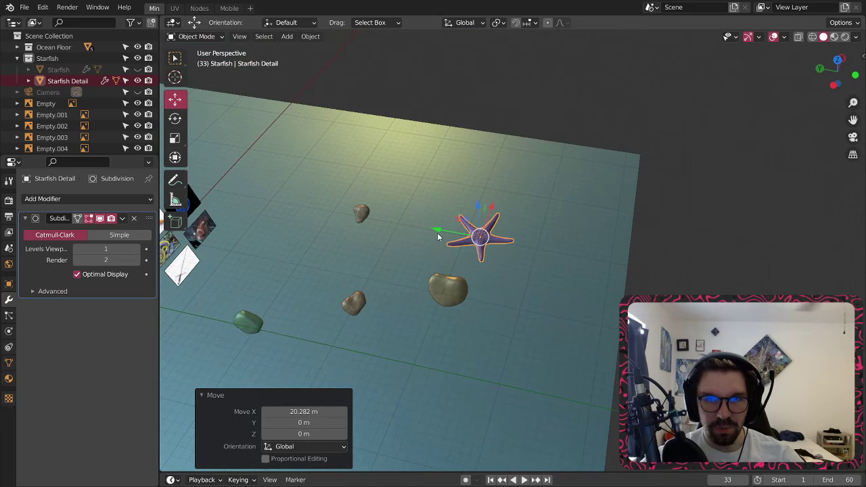
- Place the starfish beside the largest rock with further X and Y moves, ending with about -3.36 m in X and -3.89 m in Y
left_click_drag(438, 234, 375, 222)
middle_click_drag(387, 243, 475, 175, "shift")
left_click_drag(467, 180, 472, 299)
middle_click_drag(472, 299, 456, 359)
left_click_drag(509, 317, 466, 338)
middle_click_drag(465, 337, 514, 353)
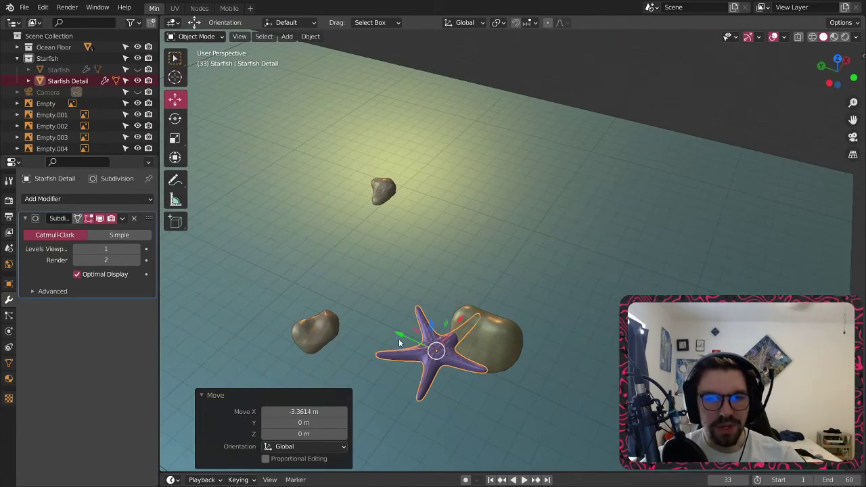
left_click_drag(399, 344, 464, 306)
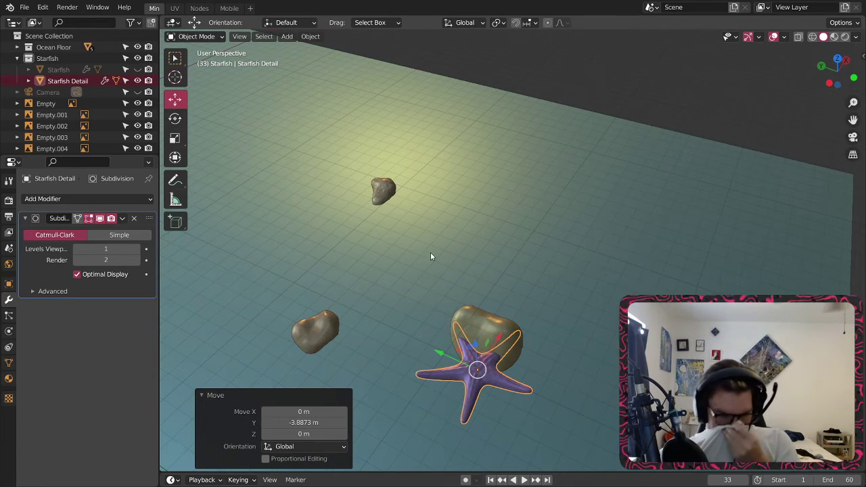
middle_click_drag(529, 378, 434, 314)
- Scale the starfish uniformly to about 0.207 and rotate it about -66.1° around the Y axis
key("s")
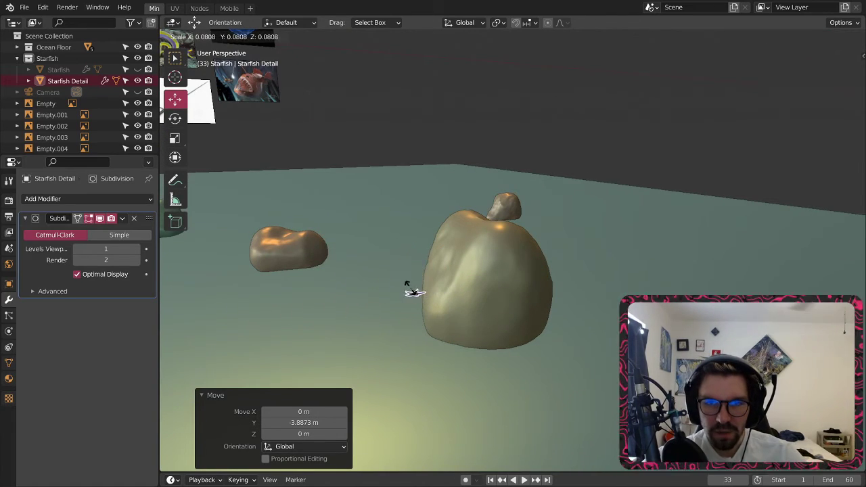
left_click(416, 276)
scroll(417, 275, "up", 4)
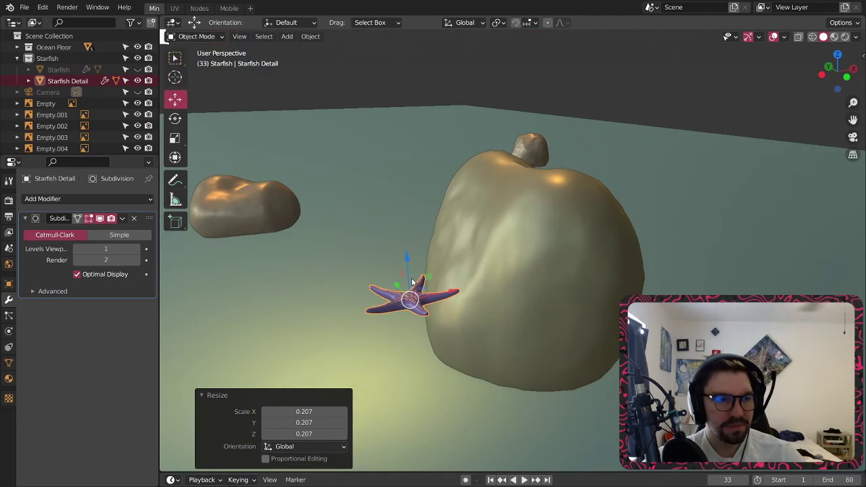
scroll(416, 276, "up", 3)
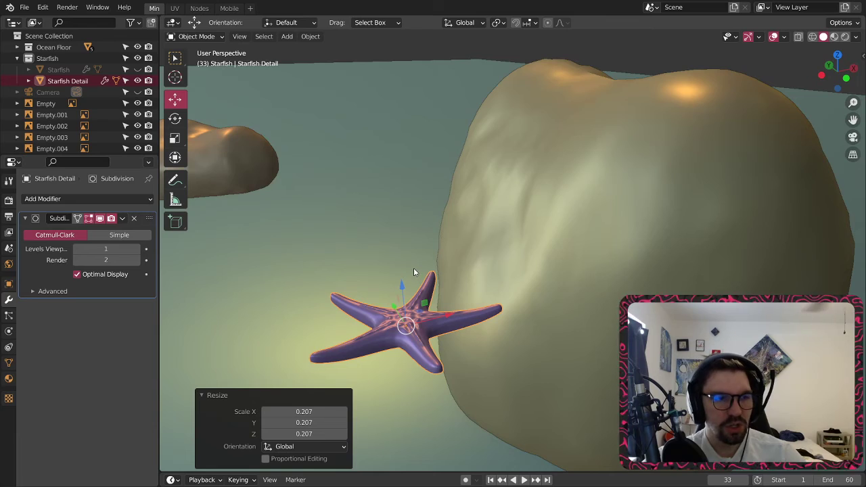
left_click(174, 120)
left_click_drag(383, 304, 324, 355)
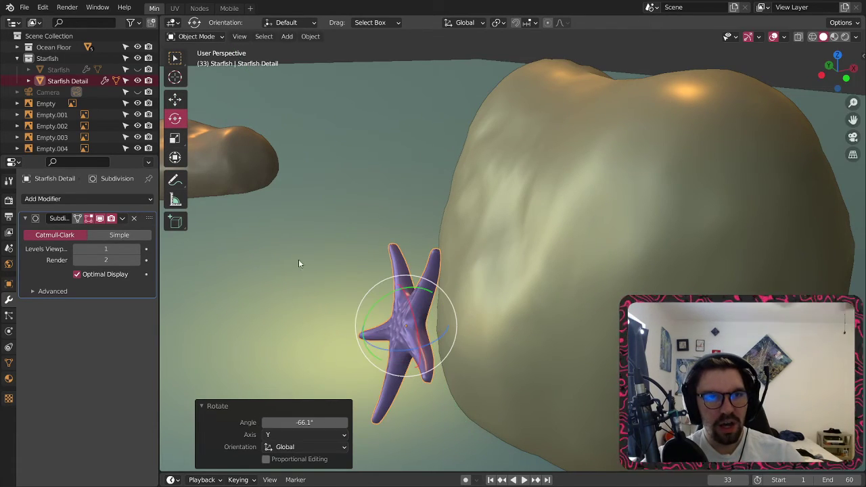
- Move the tilted starfish along X to the largest rock and raise it about 1.33 m along Z onto the rock's side
left_click(174, 98)
left_click_drag(448, 314, 576, 302)
left_click_drag(532, 264, 562, 144)
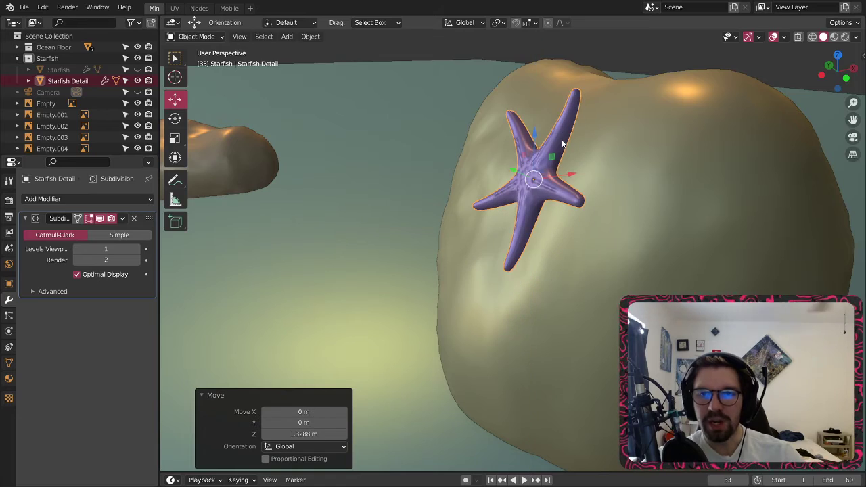
- Sink the starfish into the side of the largest rock with moves of about 1.29 m along Y and 0.156 m along X
left_click_drag(579, 178, 603, 166)
middle_click_drag(603, 167, 626, 210)
middle_click_drag(508, 234, 467, 271)
left_click_drag(464, 238, 331, 256)
middle_click_drag(358, 267, 528, 231, "shift")
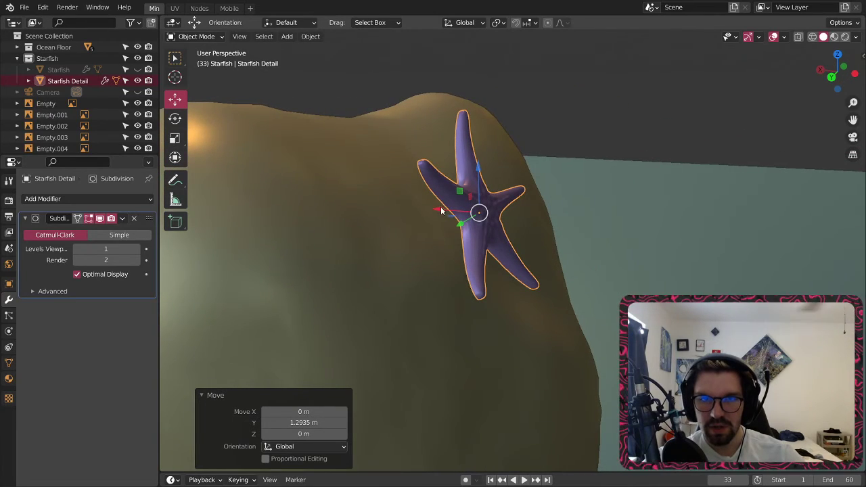
left_click_drag(441, 211, 426, 210)
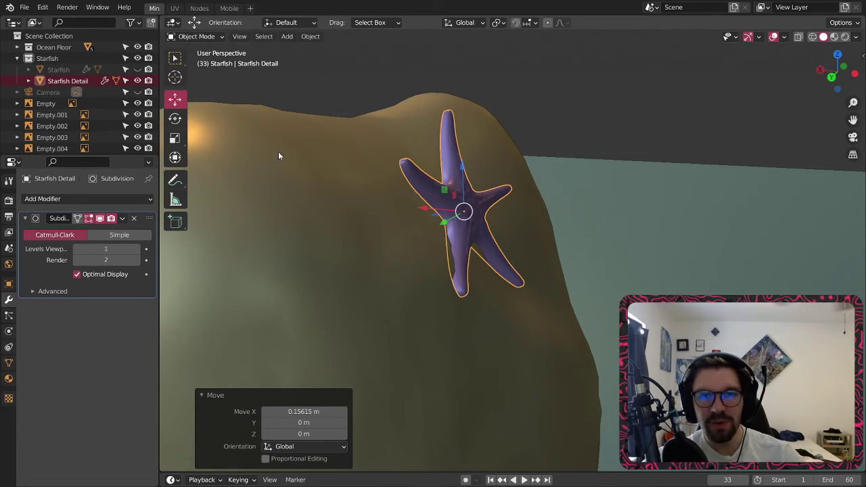
- Rotate the starfish about 9.31° around the Y axis and shift it about 0.02 m along X to fit the rock's slope
left_click(176, 119)
left_click_drag(448, 175, 433, 183)
middle_click_drag(434, 183, 252, 223)
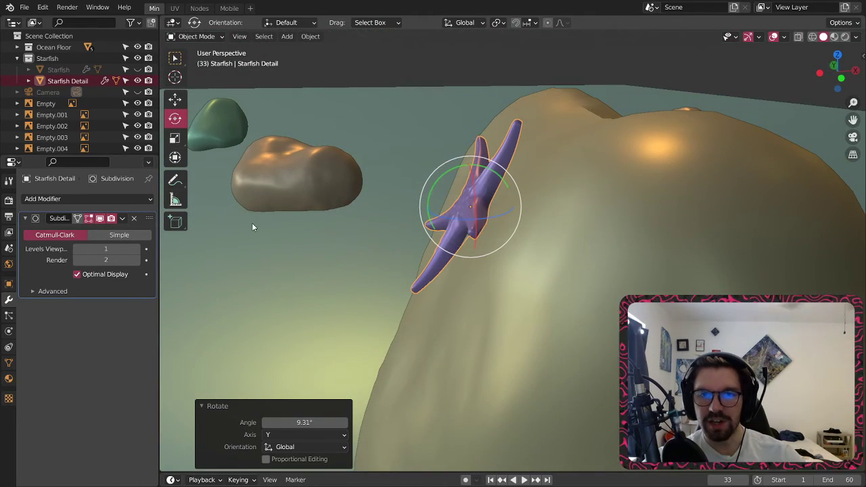
left_click(174, 99)
left_click_drag(515, 207, 517, 215)
middle_click_drag(459, 213, 593, 228)
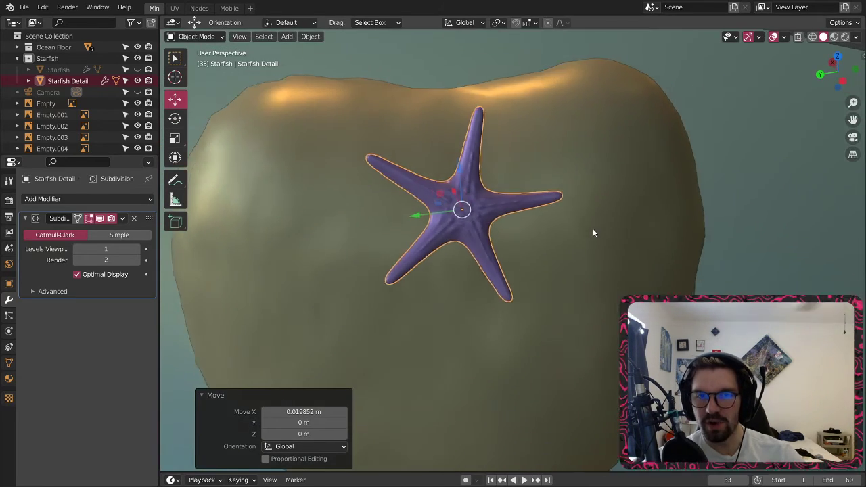
- Deselect the starfish and examine its fit on the rock and its surface bumps from near and far
scroll(519, 180, "up", 4)
scroll(519, 180, "down", 10)
middle_click_drag(531, 206, 536, 135)
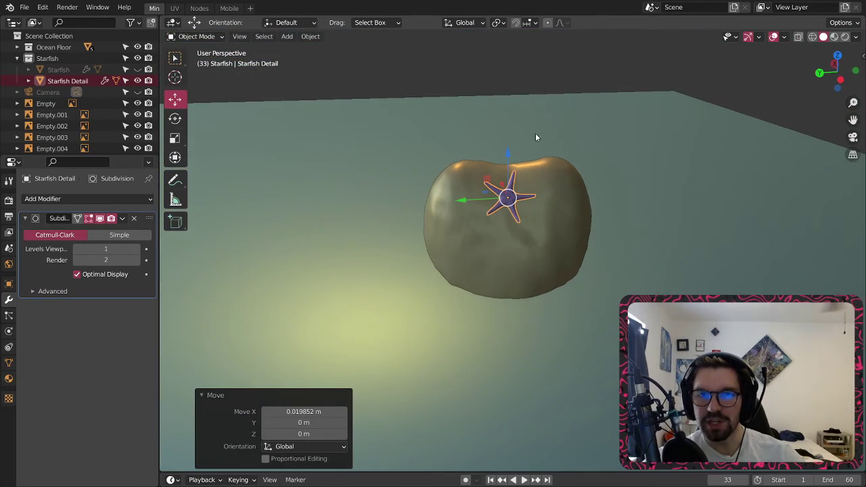
key("alt+a")
scroll(510, 213, "up", 5)
middle_click_drag(478, 157, 442, 155)
scroll(511, 138, "up", 7)
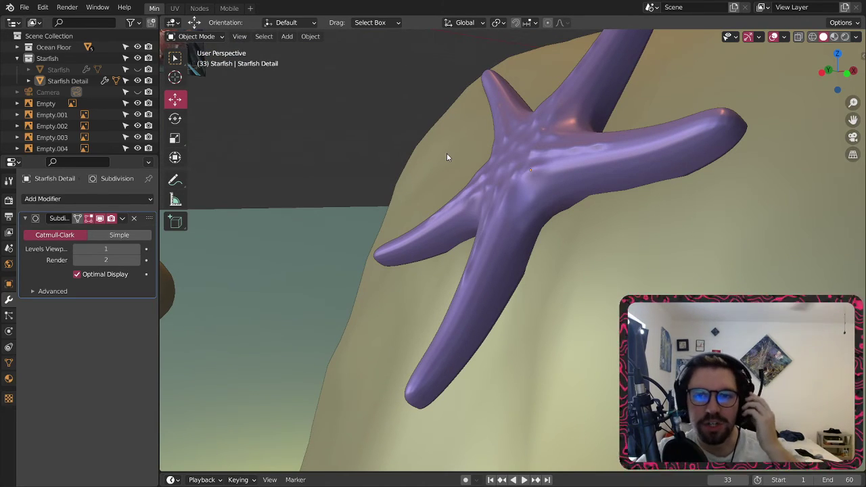
scroll(493, 248, "down", 4)
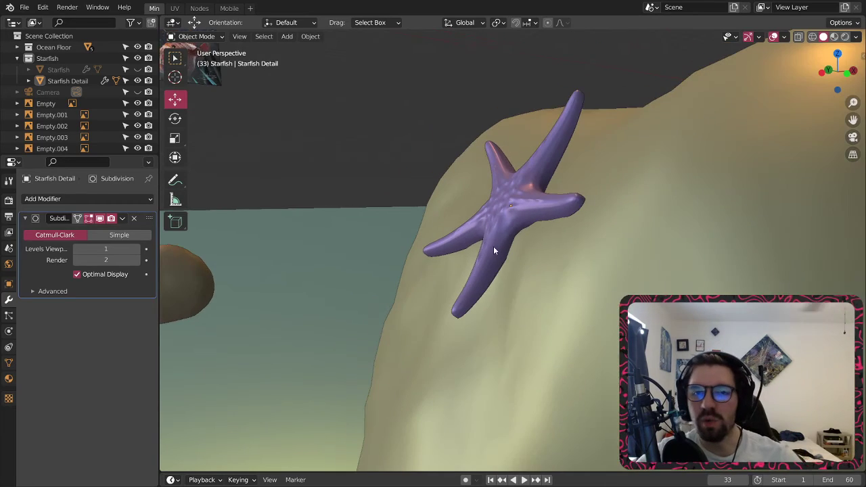
middle_click_drag(494, 248, 529, 230)
scroll(476, 265, "down", 12)
middle_click_drag(476, 264, 425, 264)
middle_click_drag(497, 248, 506, 255)
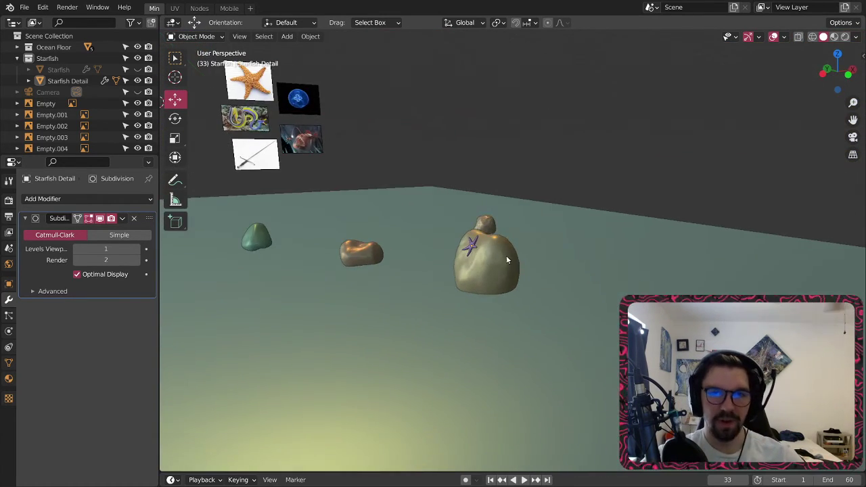
scroll(483, 258, "up", 6)
scroll(527, 294, "down", 4)
middle_click_drag(631, 306, 555, 270, "shift")
scroll(545, 252, "up", 2)
scroll(538, 234, "up", 4)
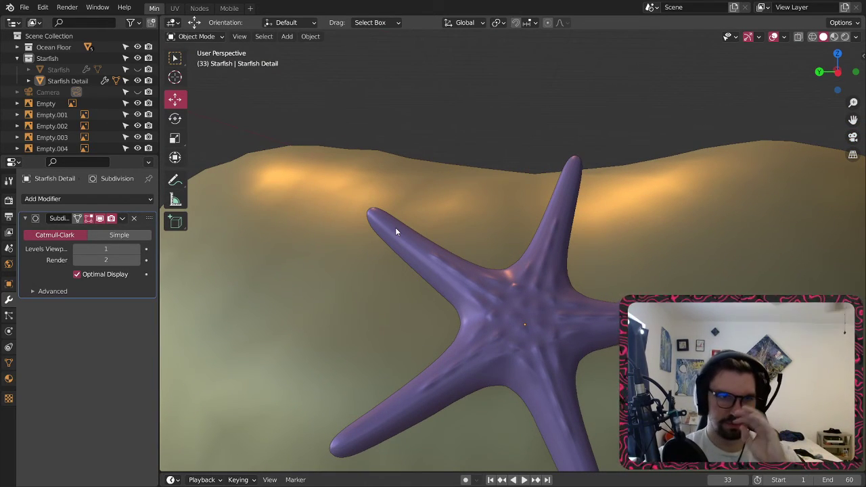
- Set the viewport level of the starfish's Subdivision modifier to 2 and check the smoothed bumps up close
scroll(420, 268, "down", 3)
left_click(135, 249)
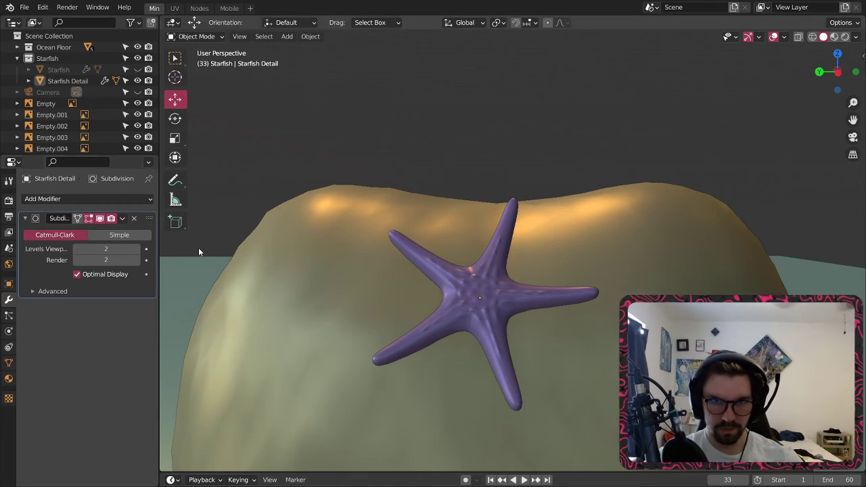
scroll(472, 276, "up", 6)
mouse_move(482, 296)
middle_mouse_down()
mouse_move(464, 284)
mouse_move(440, 244)
mouse_move(497, 251)
mouse_move(478, 296)
middle_mouse_up()
scroll(477, 296, "down", 5)
middle_click_drag(524, 368, 397, 333)
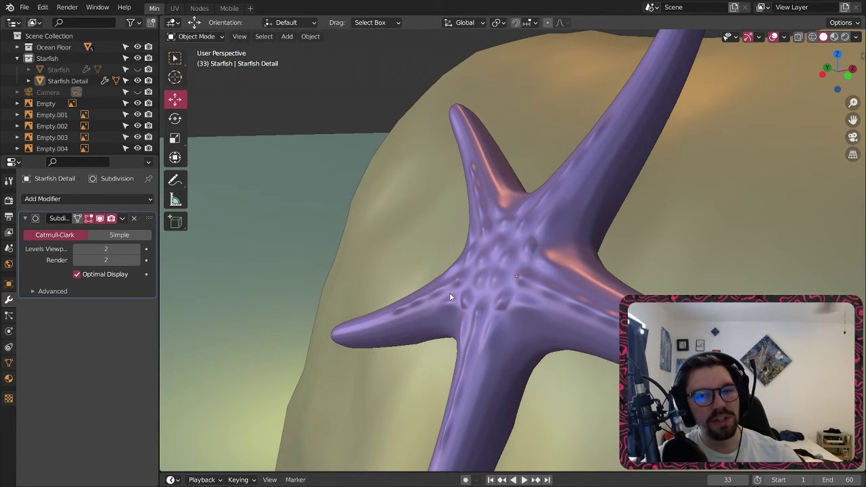
- Check the starfish's placement against the surrounding rocks and save the Underwater.blend file
scroll(480, 283, "down", 5)
middle_click_drag(480, 284, 448, 308)
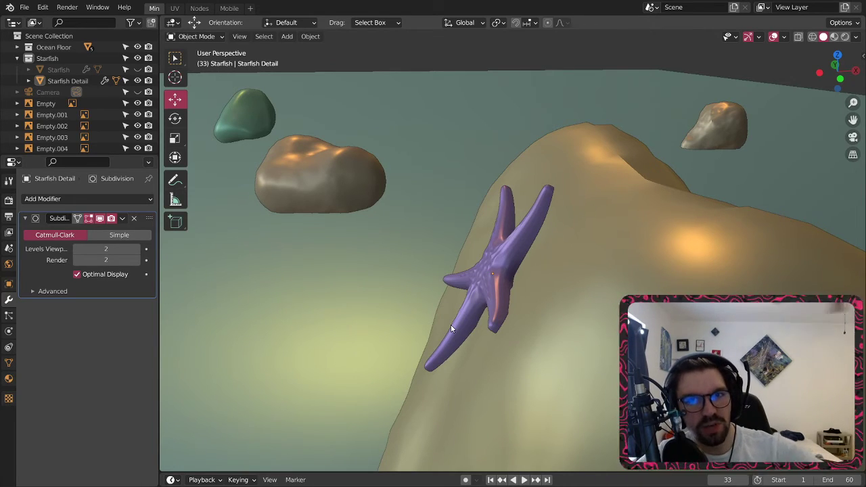
middle_click_drag(641, 284, 495, 229)
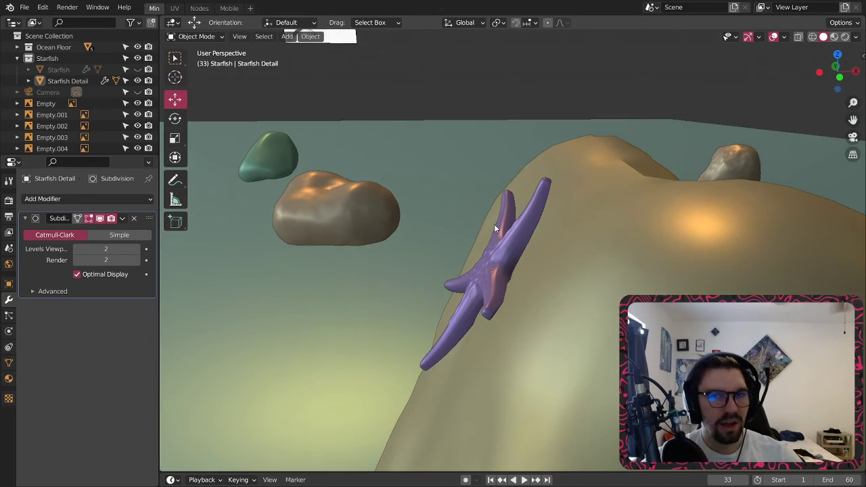
middle_click_drag(487, 104, 463, 249)
middle_click_drag(526, 211, 561, 181)
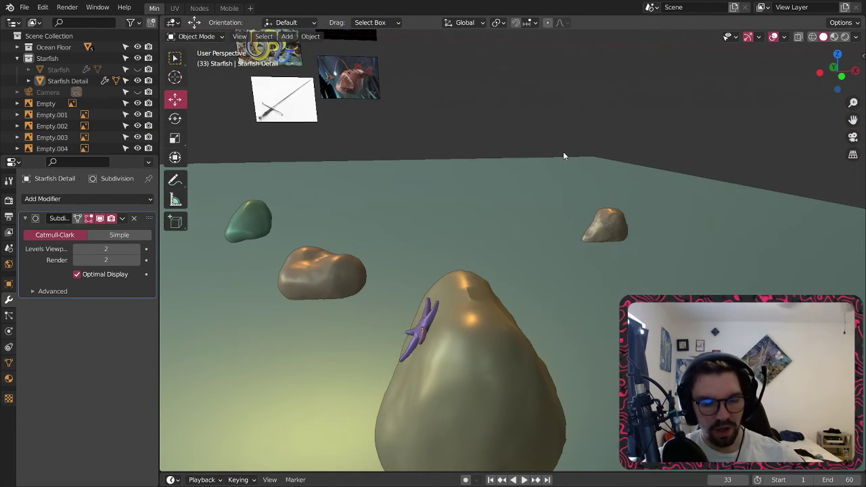
key("ctrl+s")
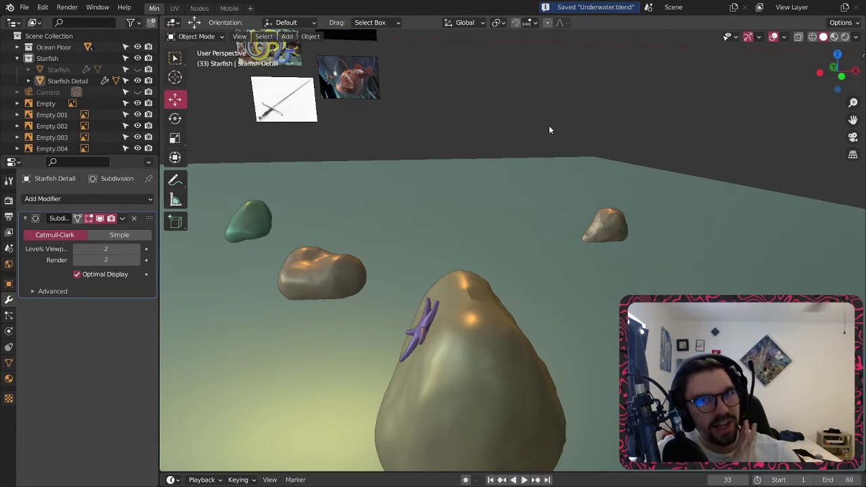
- Delete the starfish reference image from the group of reference pictures
scroll(482, 200, "down", 6)
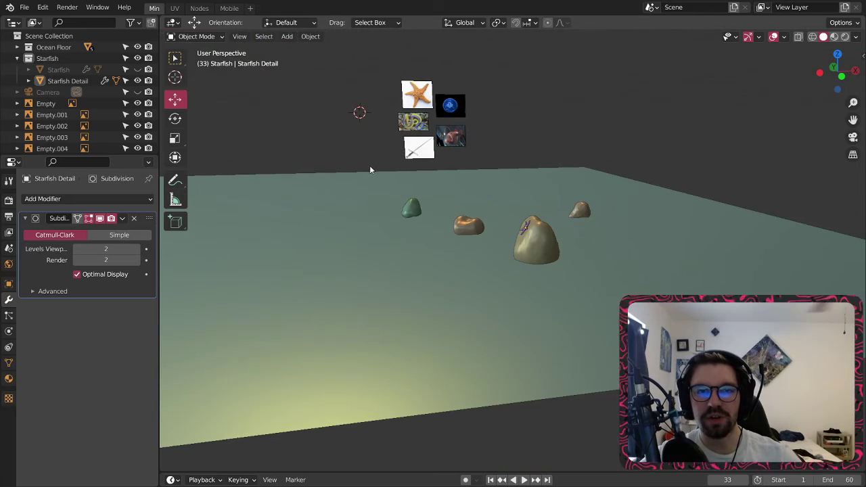
mouse_move(458, 188)
middle_mouse_down()
mouse_move(444, 191)
mouse_move(456, 188)
middle_mouse_up()
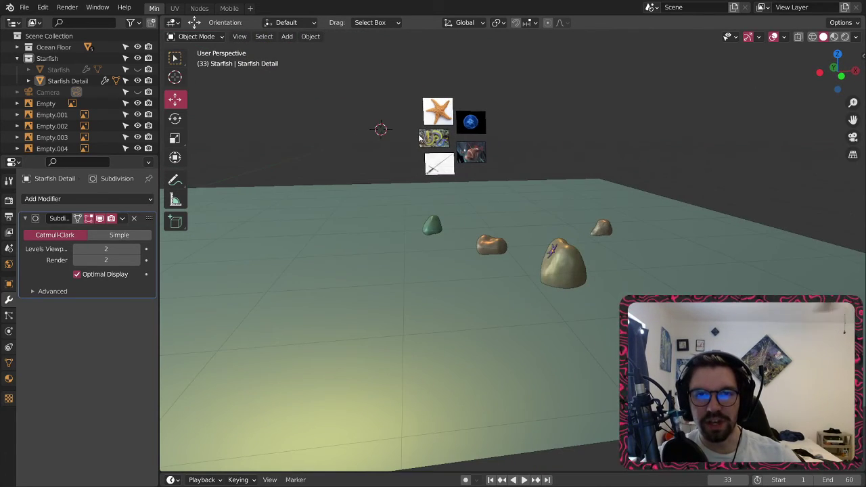
scroll(420, 139, "up", 3)
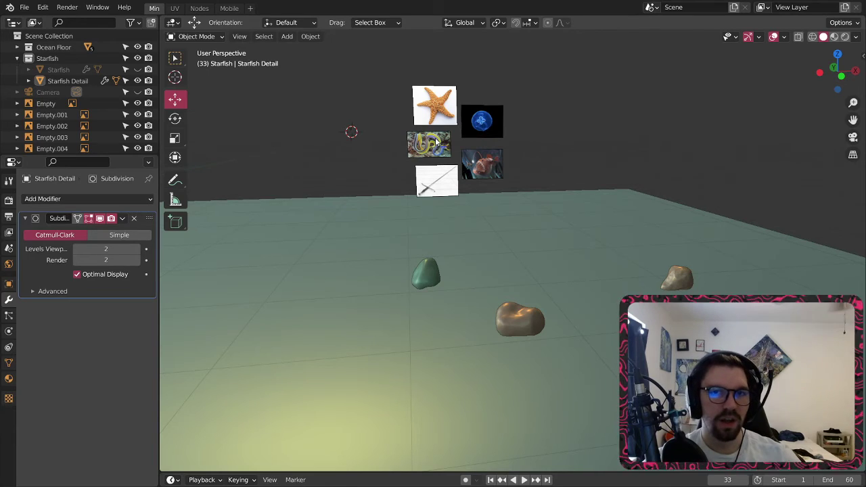
left_click(451, 102)
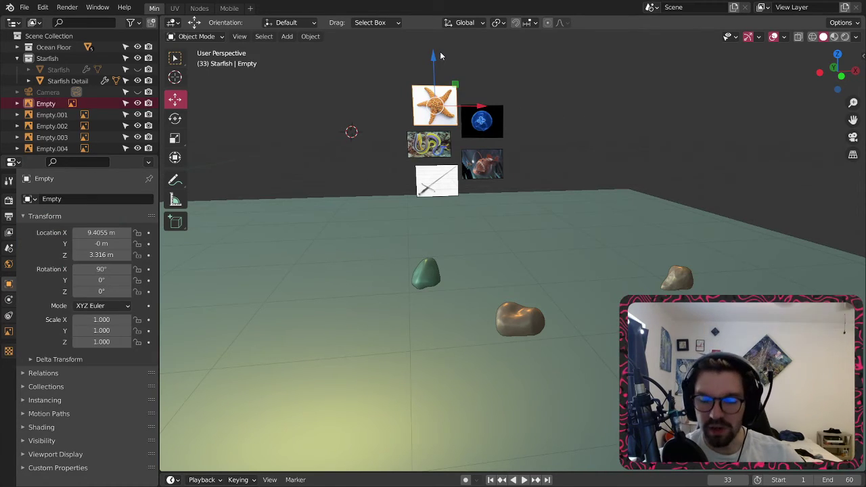
key("Delete")
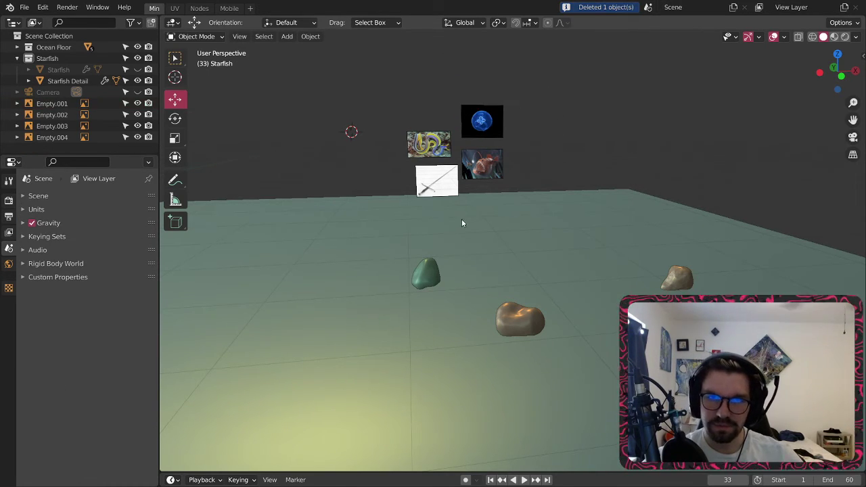
- Inspect the sword reference image and move the eel reference image along X, past the jellyfish image
middle_click_drag(461, 219, 424, 143)
scroll(452, 261, "up", 8)
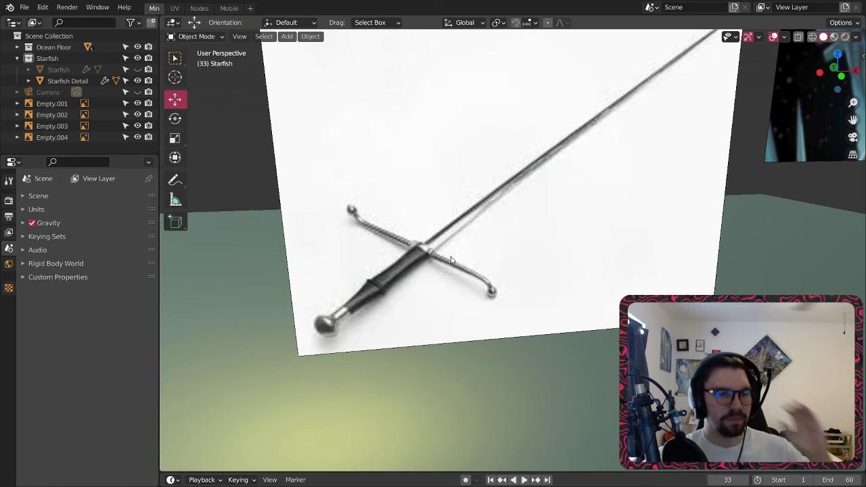
scroll(423, 277, "down", 5)
middle_click_drag(423, 276, 537, 224)
scroll(443, 196, "down", 3)
middle_click_drag(603, 241, 442, 275, "shift")
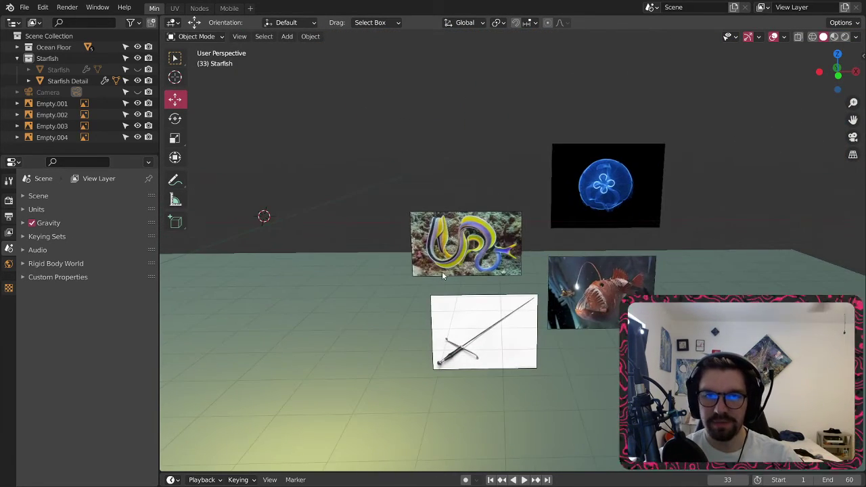
left_click(507, 267)
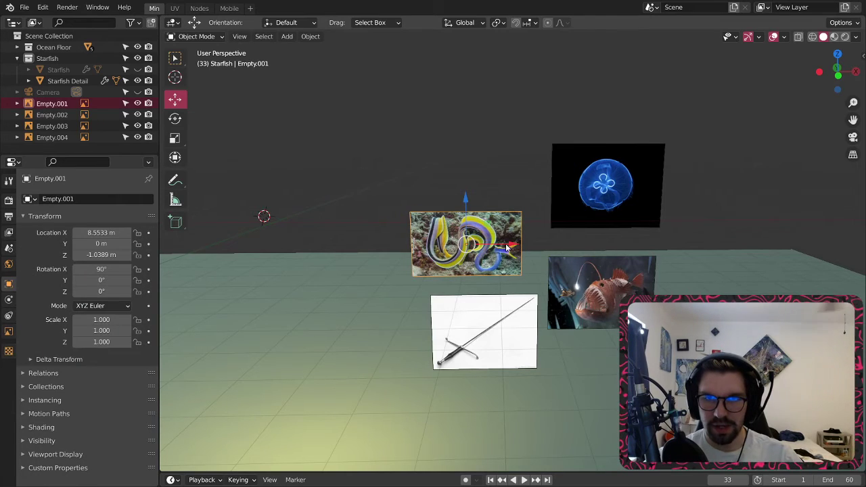
left_click_drag(507, 249, 773, 248)
- Move the sword reference image to about X 4.79 m, Y 9.63 m and Z 2.14 m, away from the other images
left_click(466, 351)
middle_click_drag(466, 351, 462, 332)
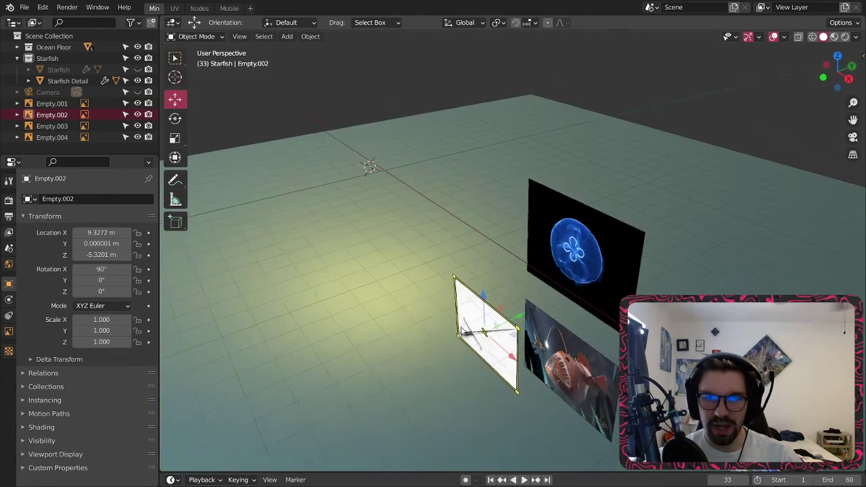
left_click_drag(522, 317, 661, 251)
middle_click_drag(607, 263, 660, 260)
left_click_drag(666, 266, 590, 270)
left_click_drag(552, 231, 549, 88)
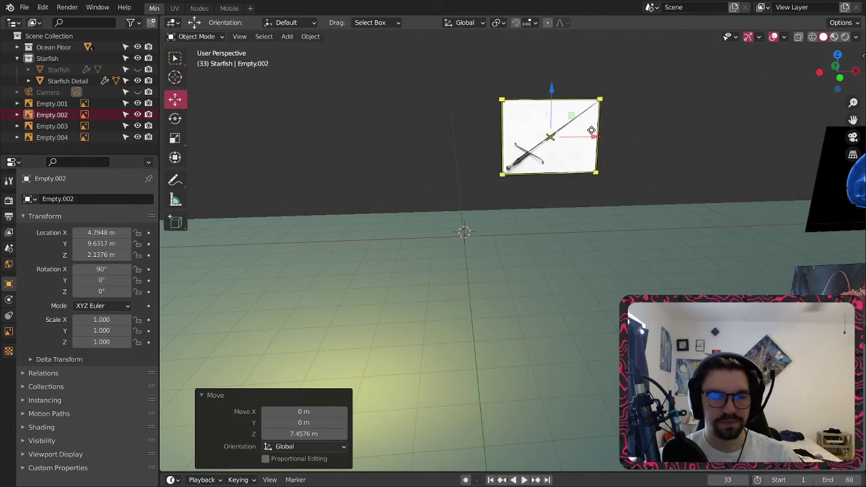
- Scale the sword reference image uniformly to about 2.801 and move it along X to about 9.89 m
key("s")
left_click(703, 93)
middle_click_drag(609, 135, 520, 199, "shift")
left_click_drag(531, 186, 628, 178)
left_click(433, 176)
middle_click_drag(338, 286, 378, 127, "shift")
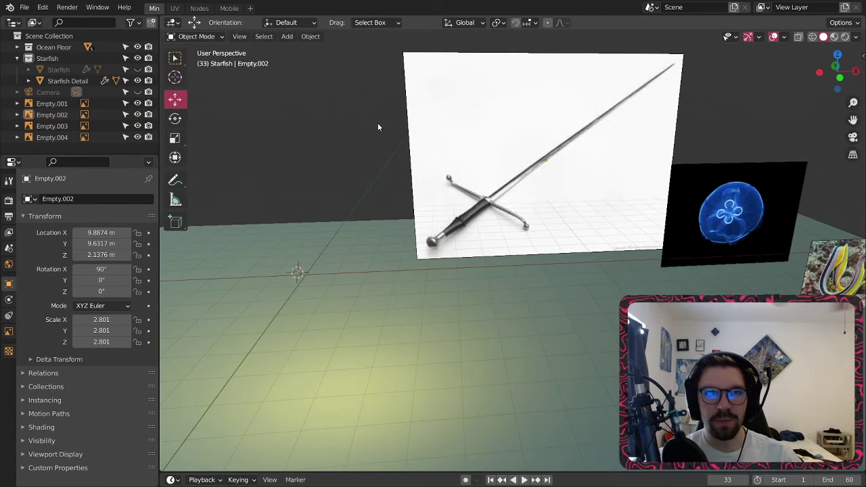
- Hide the Ocean Floor and Starfish collections
left_click(137, 47)
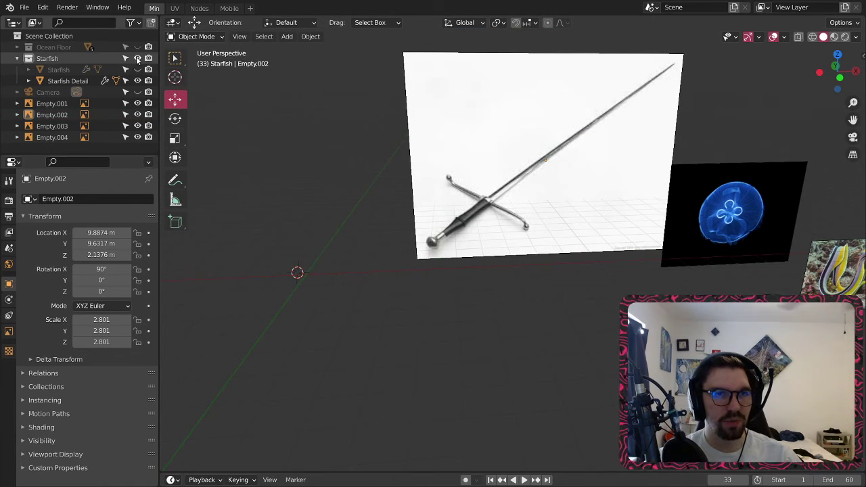
left_click(137, 58)
middle_click_drag(379, 310, 268, 90)
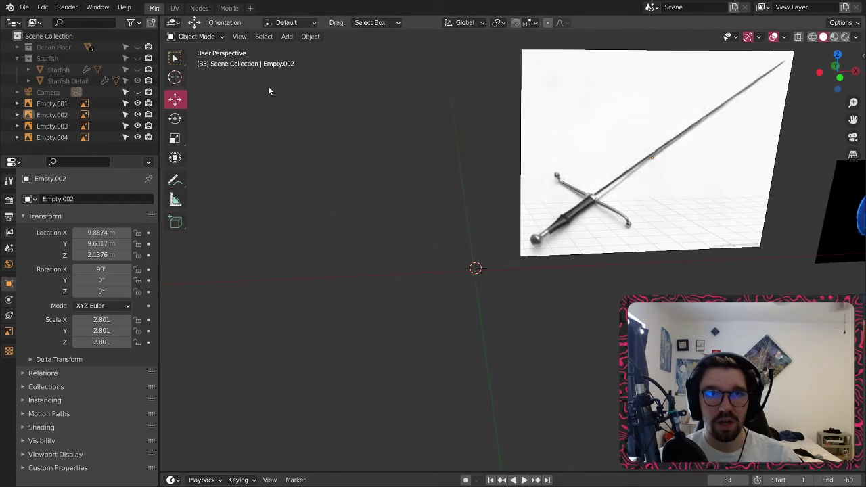
- Add a cube mesh at the 3D cursor and enter Edit Mode on it
left_click(302, 38)
mouse_move(288, 38)
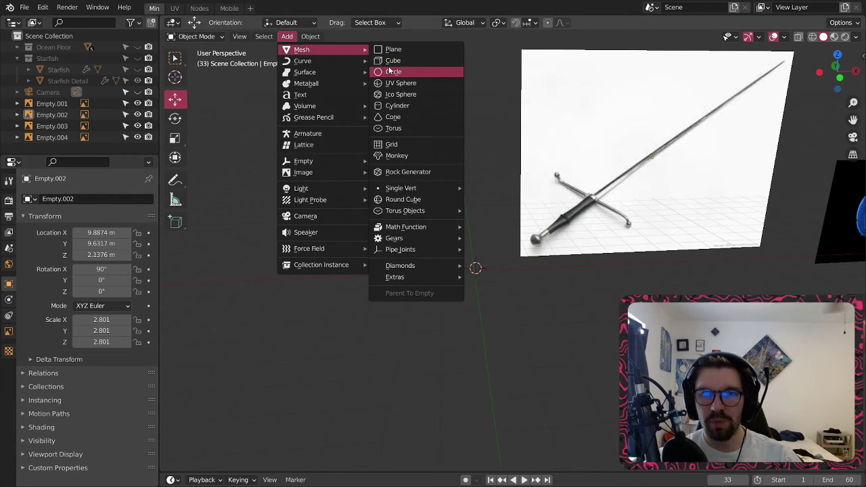
left_click(392, 61)
left_click(196, 36)
left_click(201, 65)
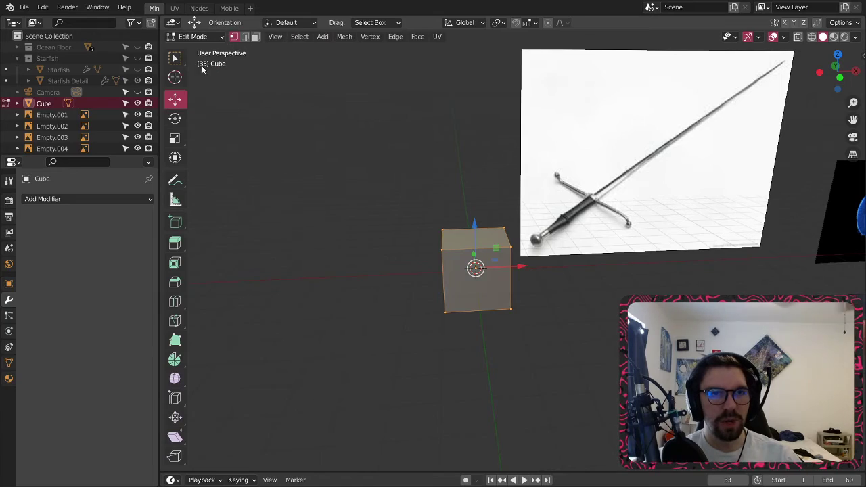
- Add a single vertical loop cut through the middle of the cube, splitting it into two halves along X
left_click(174, 301)
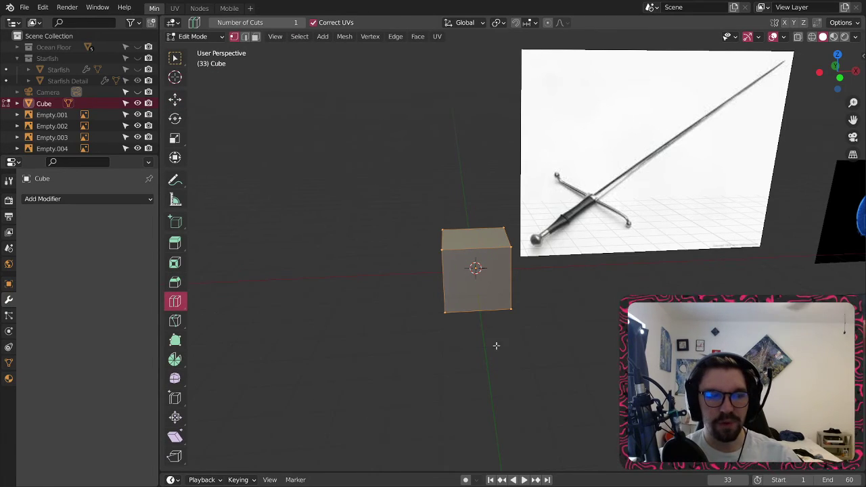
left_click(477, 268)
left_click(202, 38)
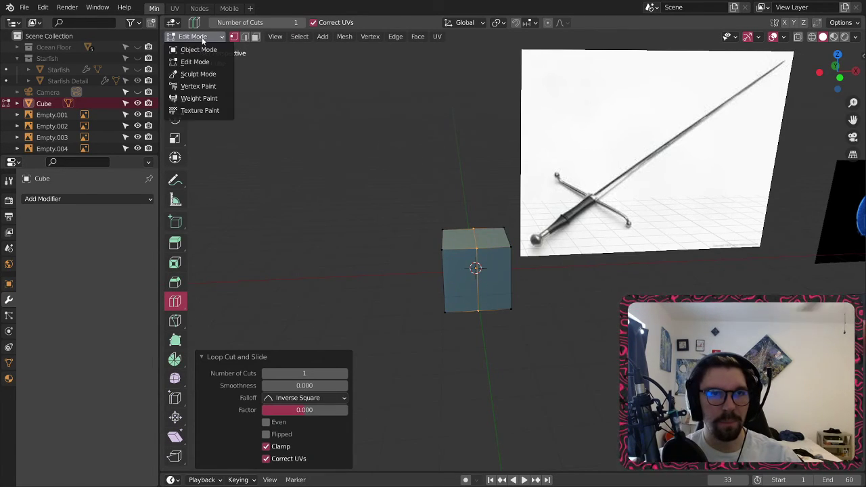
- Switch to face selection and delete the cube's faces on one side of the middle loop cut
left_click(255, 37)
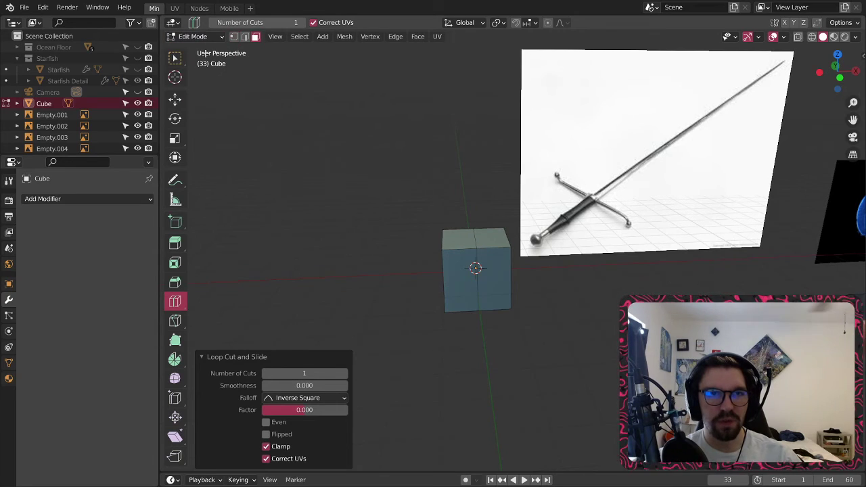
left_click(174, 58)
left_click(499, 256)
middle_click_drag(538, 286, 498, 258)
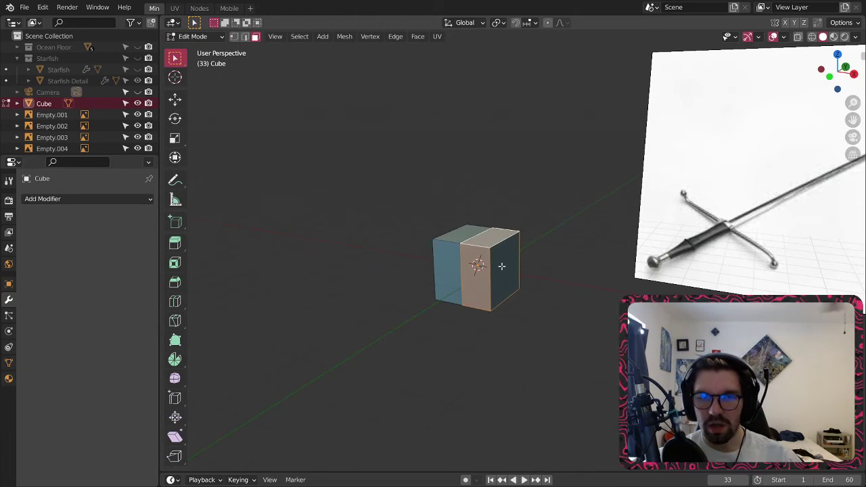
key("x")
key("Escape")
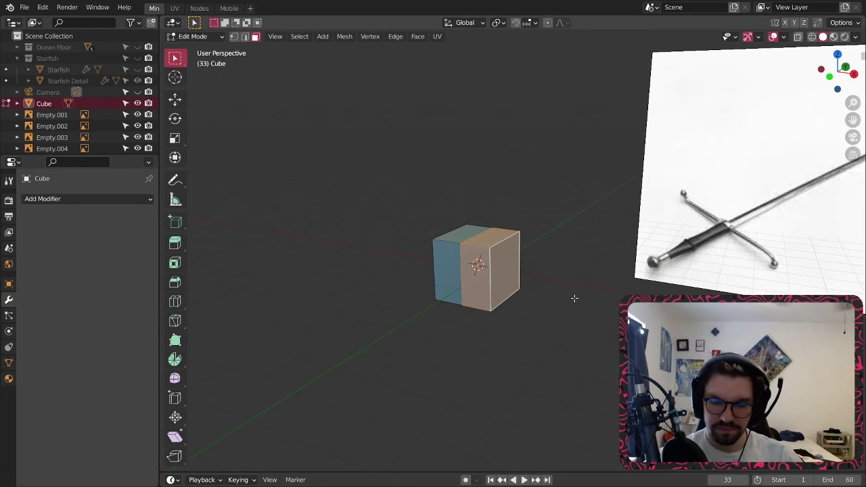
right_click(479, 280)
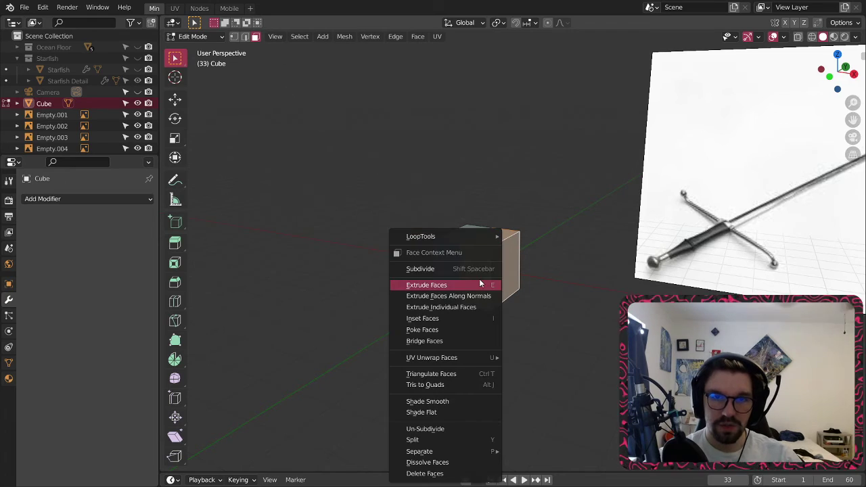
left_click(433, 475)
middle_click_drag(448, 308, 456, 308)
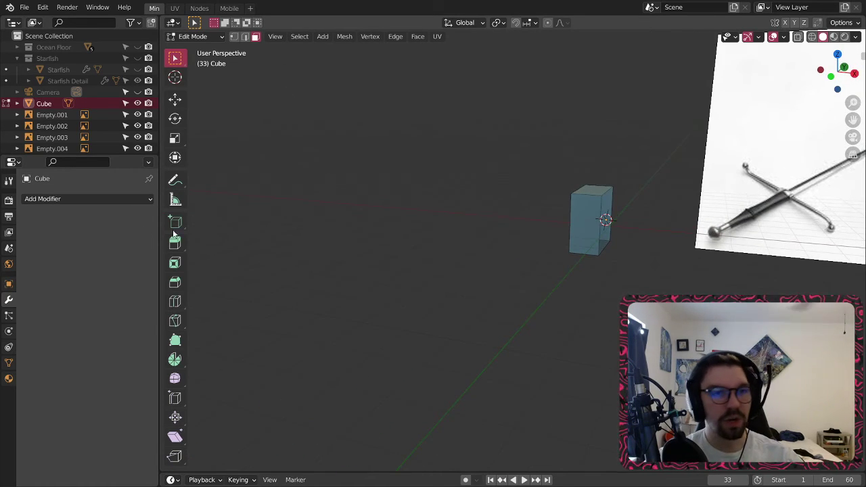
- Add a Mirror modifier to the half cube on the X axis and enable Flip X
left_click(56, 199)
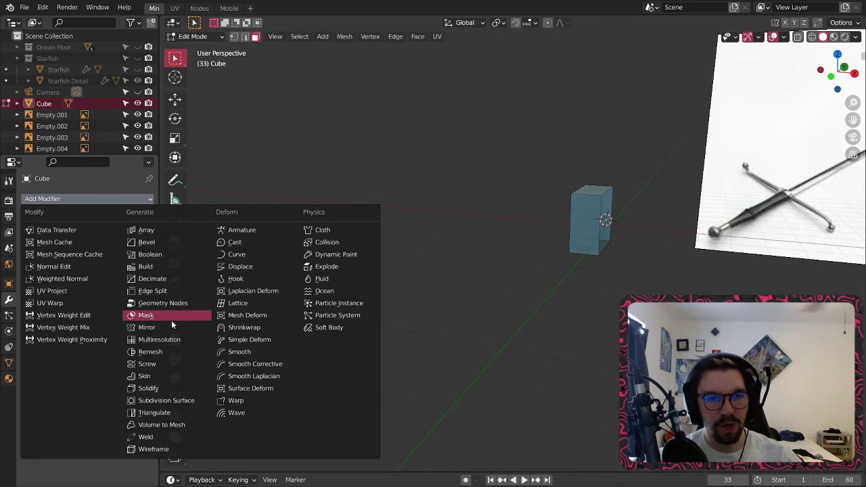
left_click(157, 330)
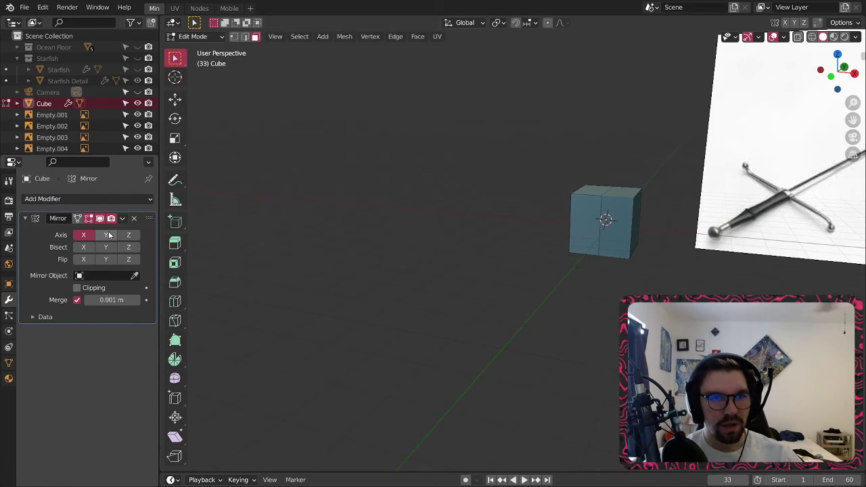
left_click(88, 261)
middle_click_drag(842, 281, 556, 288, "shift")
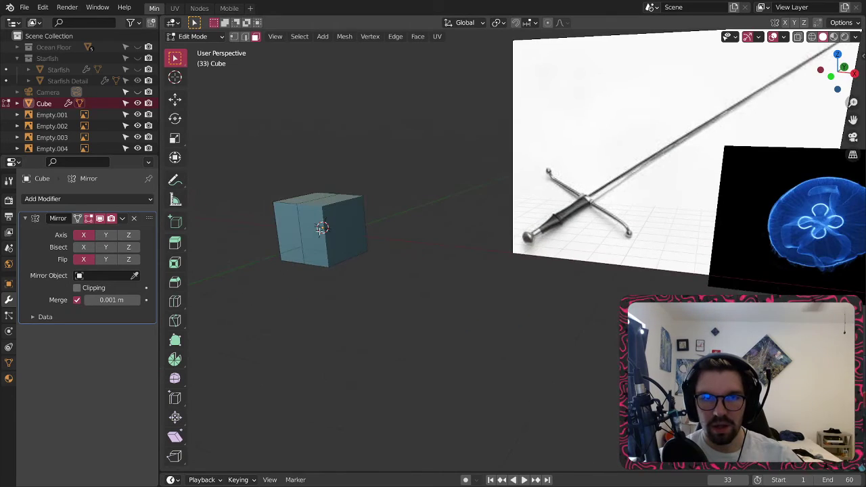
middle_click_drag(300, 224, 437, 244, "shift")
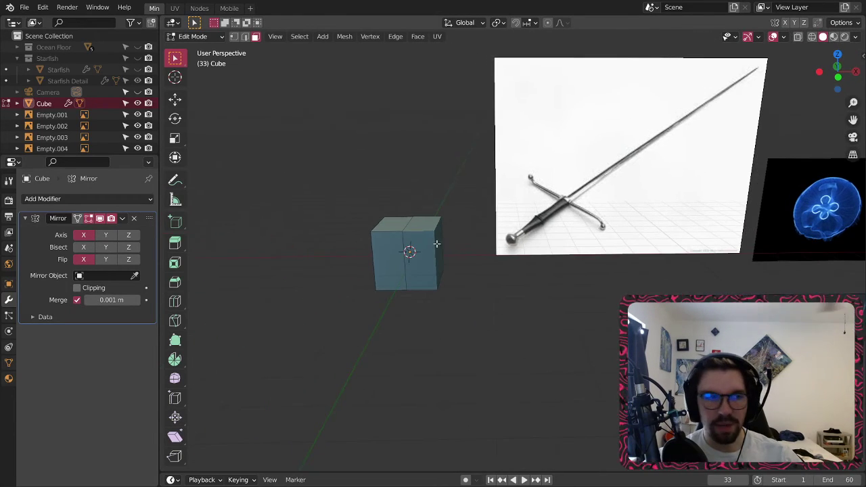
scroll(391, 220, "up", 1)
scroll(385, 246, "up", 1)
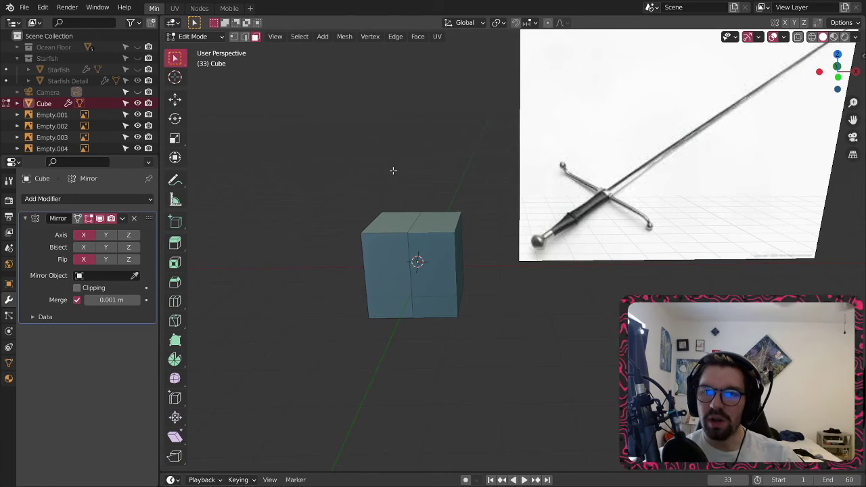
middle_click_drag(411, 205, 419, 237)
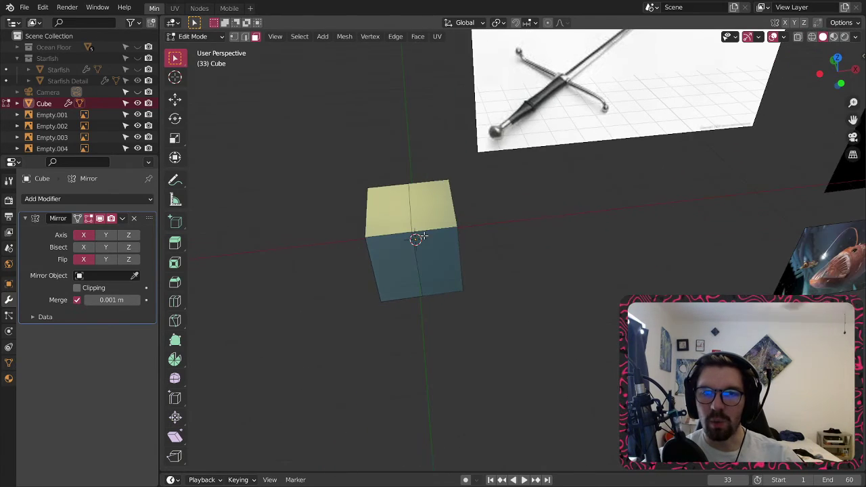
left_click(195, 37)
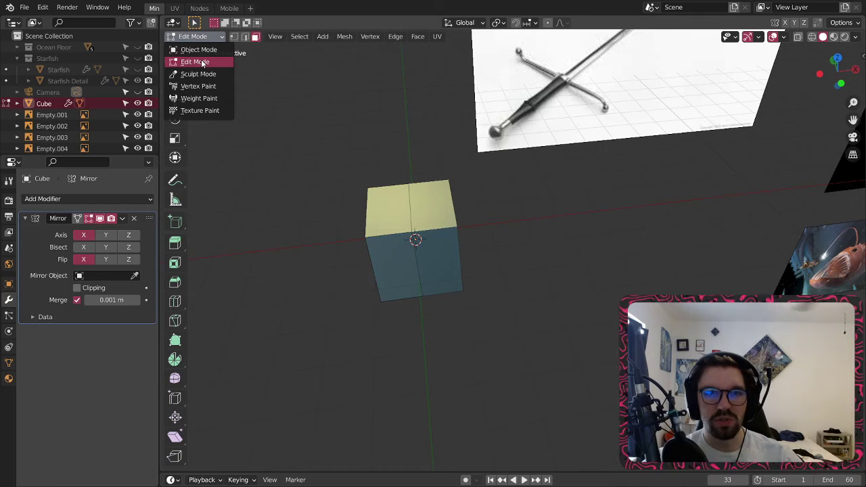
left_click(195, 61)
middle_click_drag(379, 196, 420, 119)
middle_click_drag(408, 195, 421, 238)
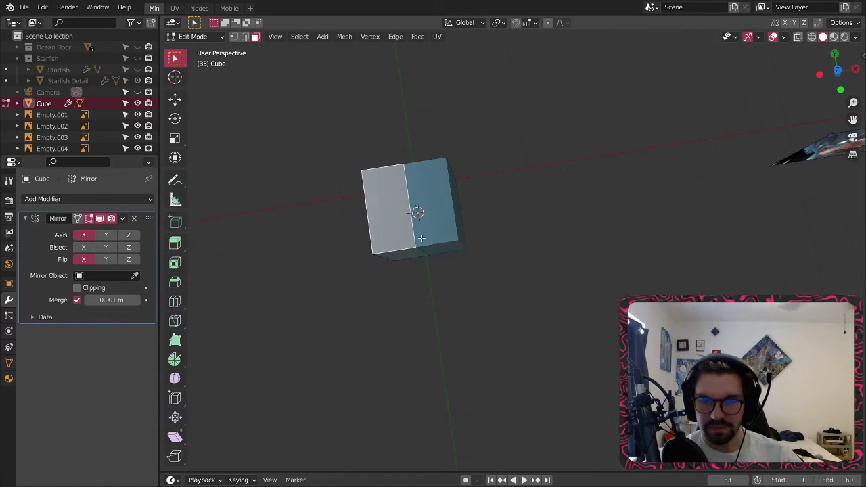
left_click(174, 138)
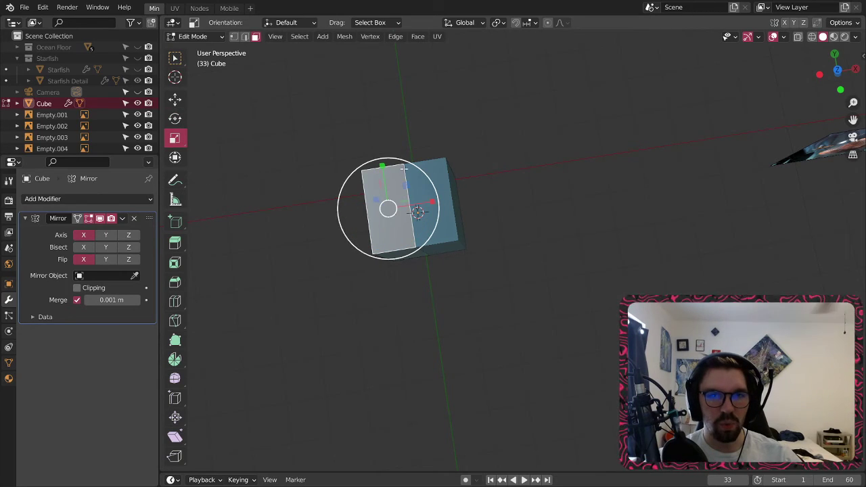
left_click_drag(383, 168, 392, 196)
key("ctrl+z")
- Select all faces of the half cube and scale them along Y by about 0.511 to flatten the block
key("a")
key("ctrl+z")
key("KP_7")
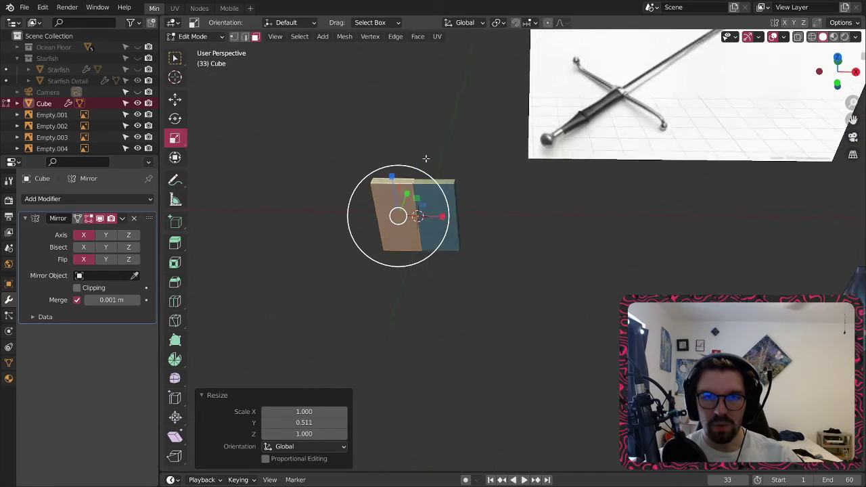
middle_click_drag(426, 110, 418, 159)
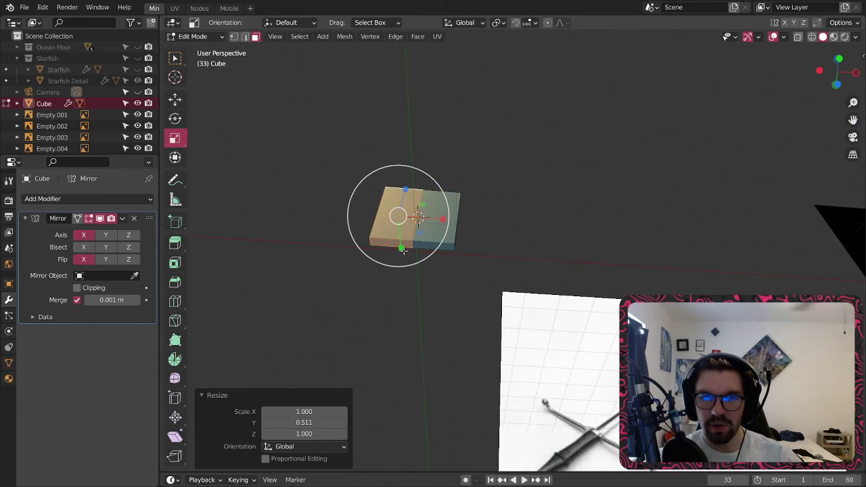
- Extrude the block's bottom face downward along its normal by about 4.78 m to form the handle section
middle_click_drag(402, 242, 396, 207)
right_click(385, 241)
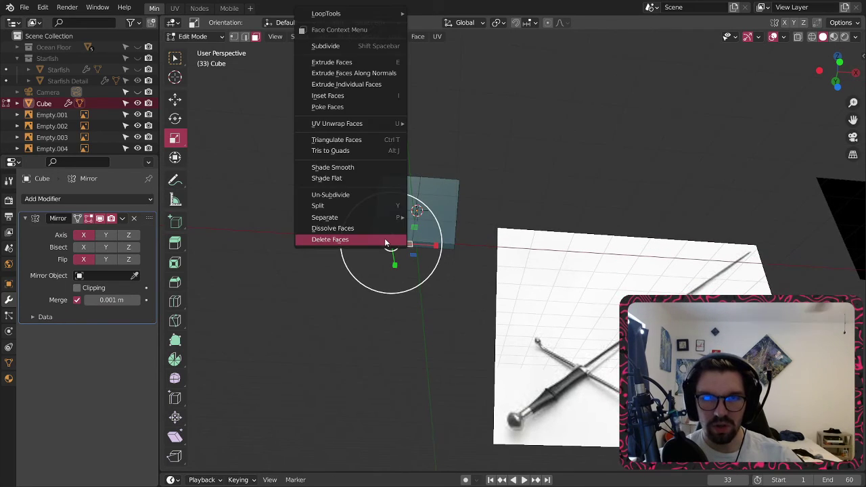
left_click(380, 73)
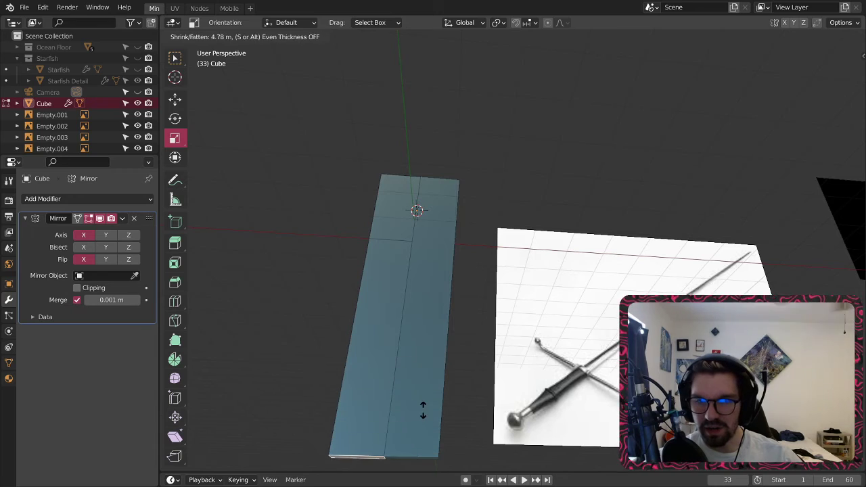
left_click(419, 406)
scroll(365, 298, "up", 3)
middle_click_drag(375, 329, 371, 349)
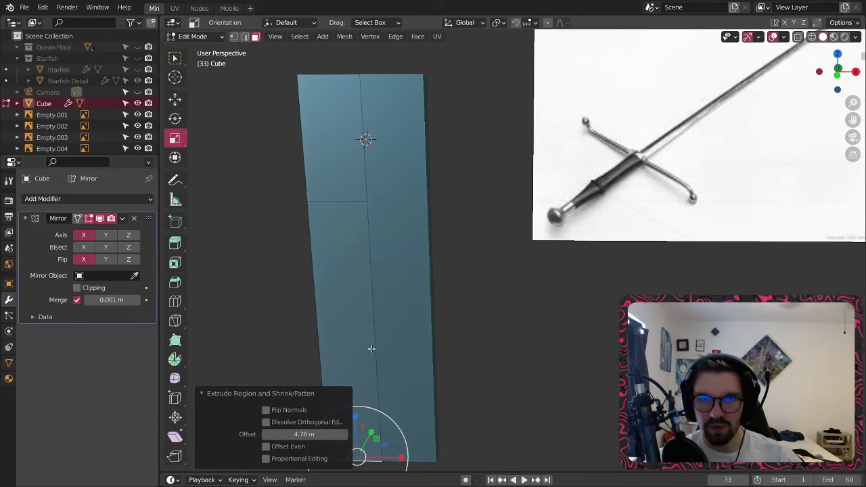
- Extrude the front and back faces of the handle section outward along their normals by about 0.419 m
mouse_move(351, 246)
middle_mouse_down()
mouse_move(379, 249)
mouse_move(418, 196)
mouse_move(498, 199)
mouse_move(343, 221)
mouse_move(505, 236)
mouse_move(343, 257)
middle_mouse_up()
left_click(349, 222)
right_click(343, 258)
left_click(343, 256)
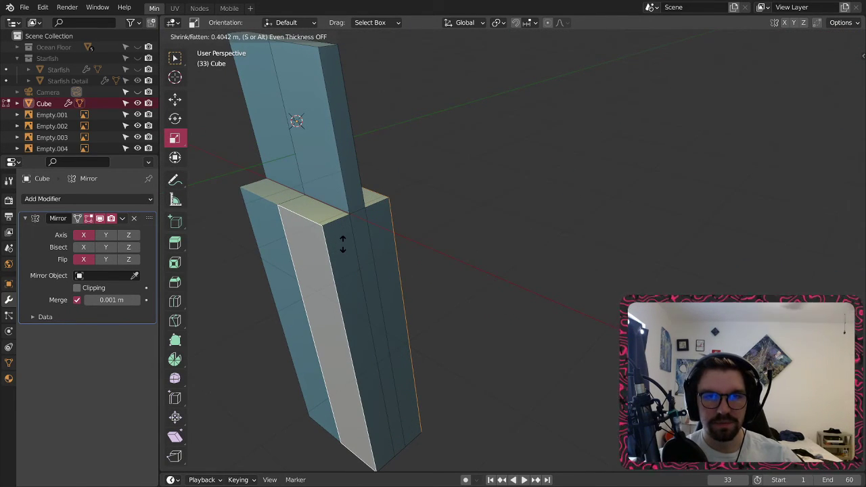
left_click(344, 243)
middle_click_drag(367, 237, 171, 203)
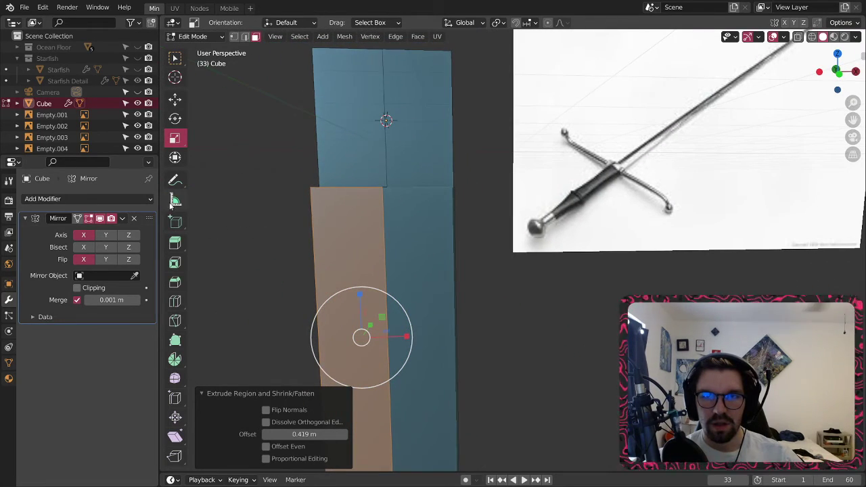
mouse_move(386, 274)
middle_mouse_down()
mouse_move(461, 261)
mouse_move(381, 268)
middle_mouse_up()
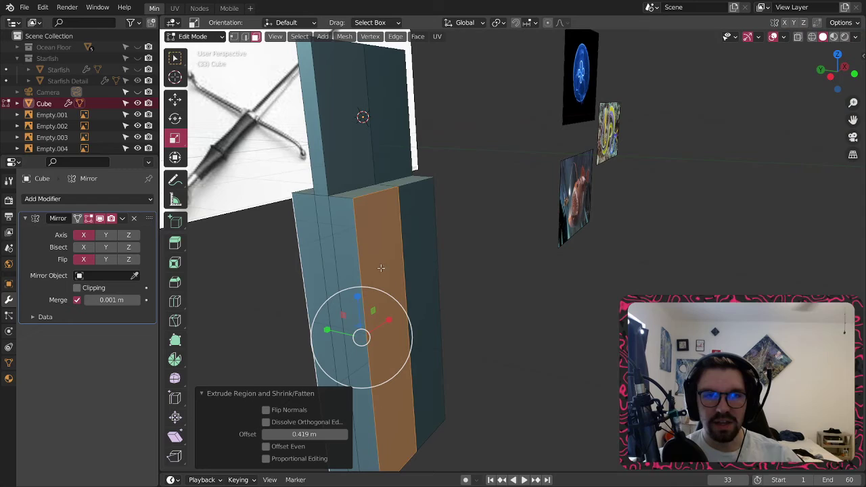
- Add one horizontal loop cut near the upper end of the handle section, slid to a factor of about 0.625
left_click(174, 301)
left_click_drag(340, 330, 358, 238)
middle_click_drag(355, 227, 425, 224, "shift")
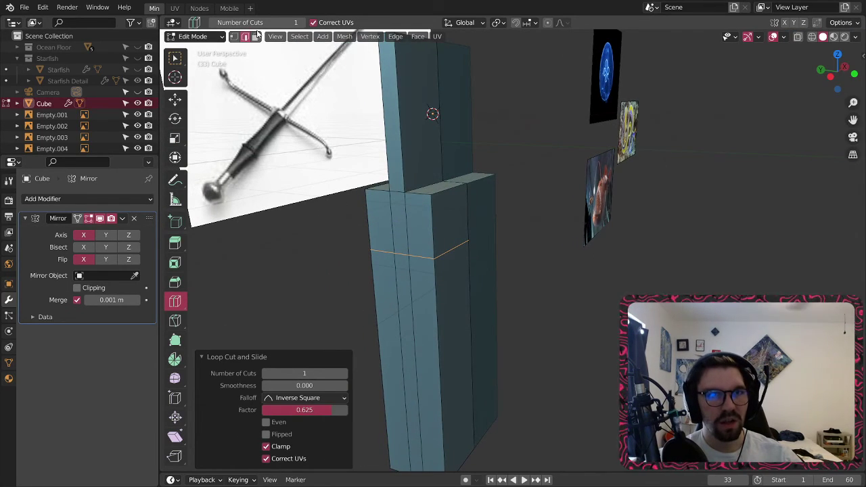
- Extrude the middle side face above the handle's loop cut along its normal by about 6.97 m to form the crossguard
left_click(256, 37)
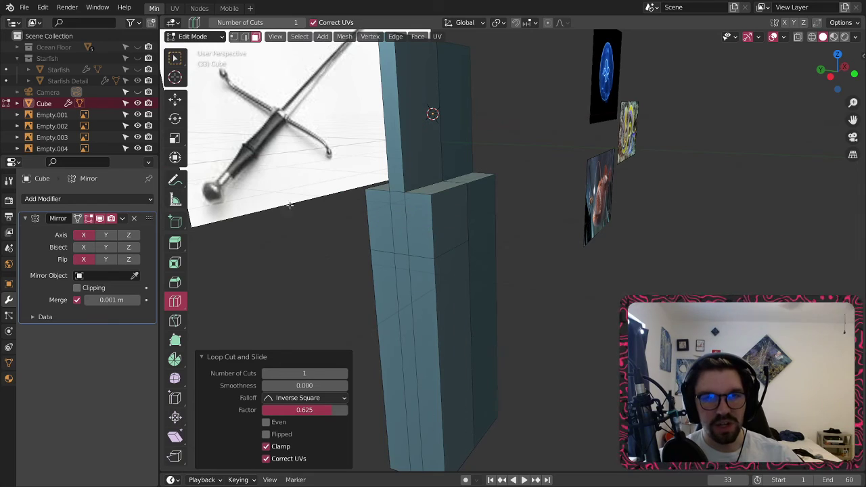
left_click(175, 62)
left_click(403, 222)
scroll(401, 223, "down", 5)
middle_click_drag(400, 231, 394, 226)
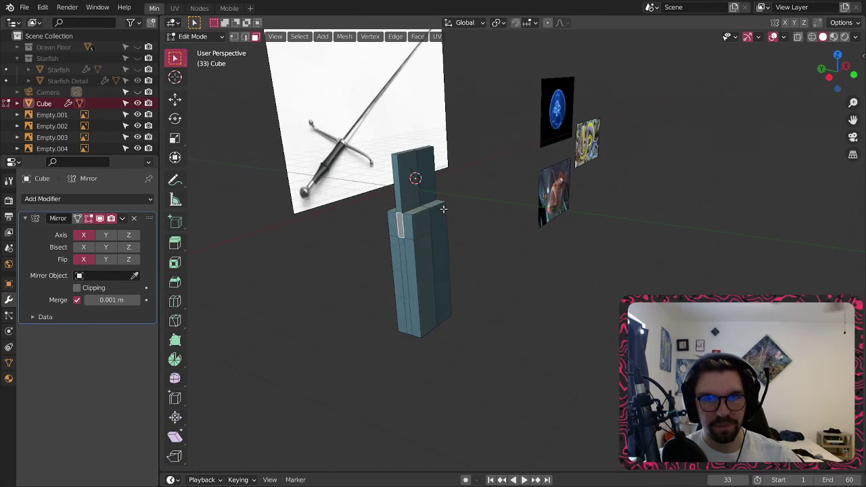
right_click(394, 226)
left_click(394, 226)
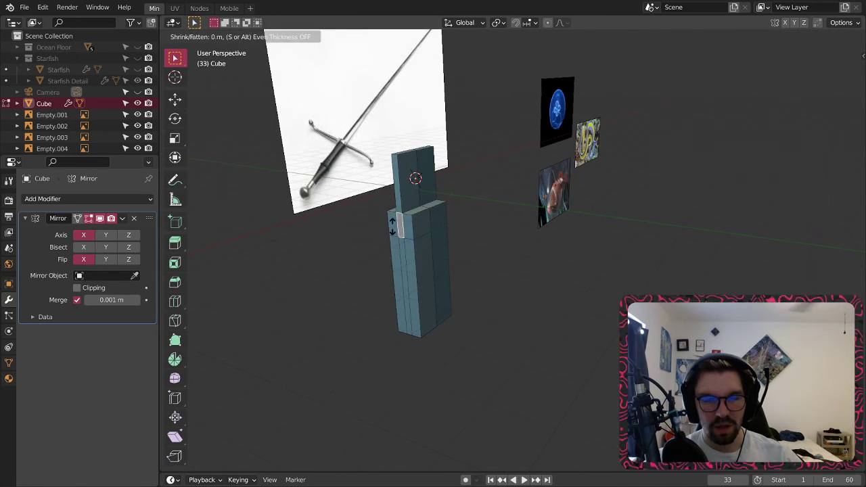
left_click(423, 126)
scroll(338, 183, "up", 4)
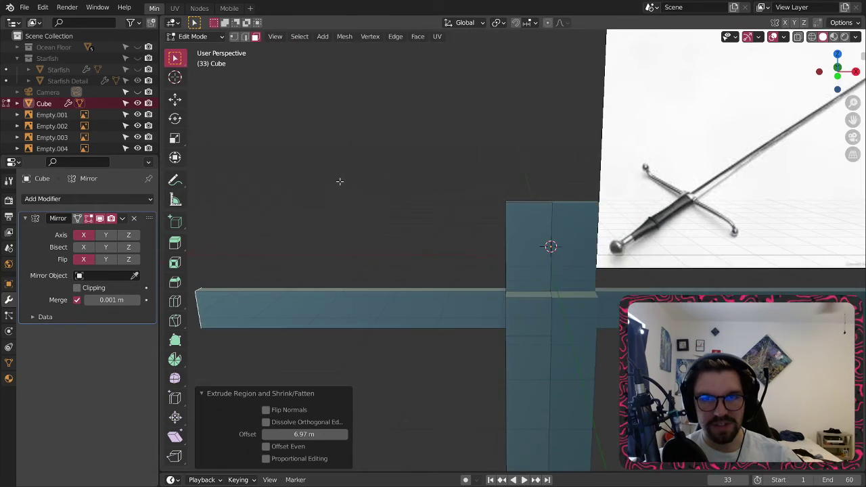
scroll(406, 176, "down", 5)
middle_click_drag(411, 172, 405, 174)
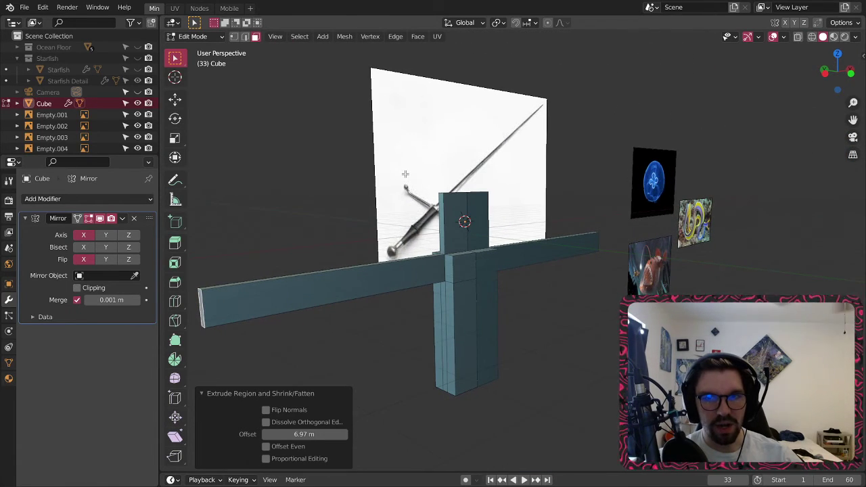
- Extrude the top face of the upper block along its normal by about 4.04 m to start the blade
middle_click_drag(413, 220, 369, 249, "shift")
middle_click_drag(474, 203, 433, 241)
scroll(440, 241, "up", 3)
scroll(440, 241, "up", 1)
left_click(393, 237)
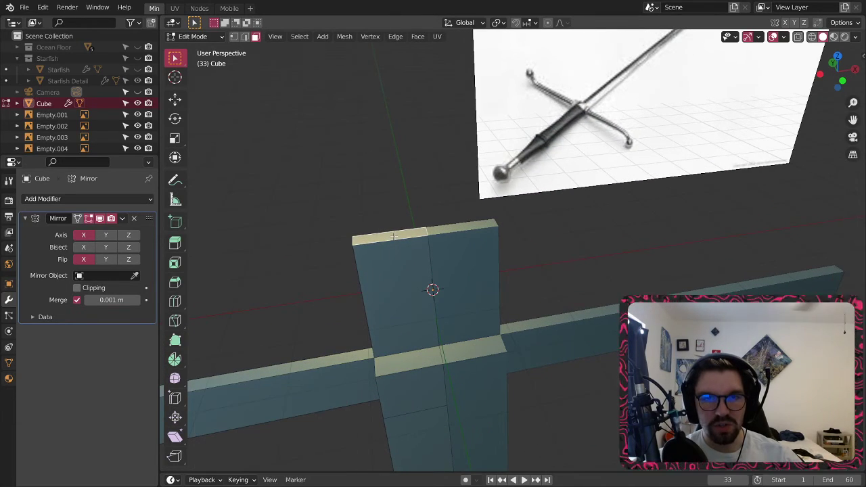
right_click(393, 236)
left_click(393, 236)
left_click(416, 88)
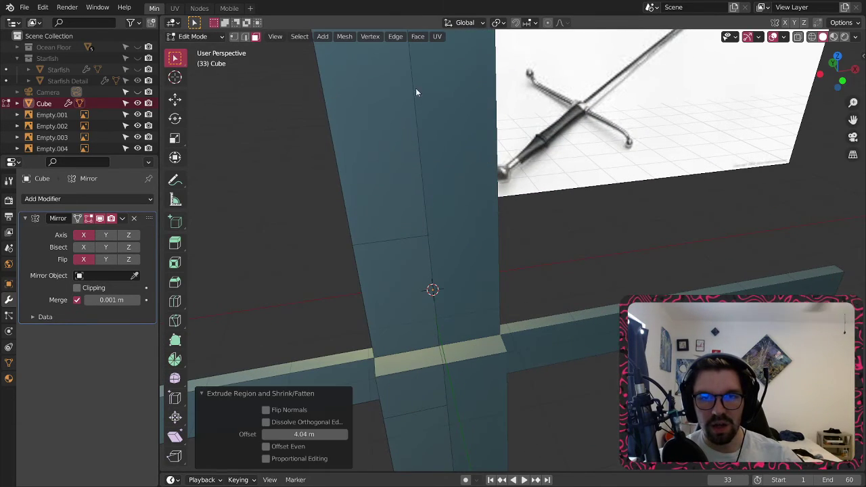
- Move the blade's top face up along Z by about 12.334 m to lengthen the blade
scroll(448, 239, "down", 6)
middle_click_drag(432, 146, 419, 237)
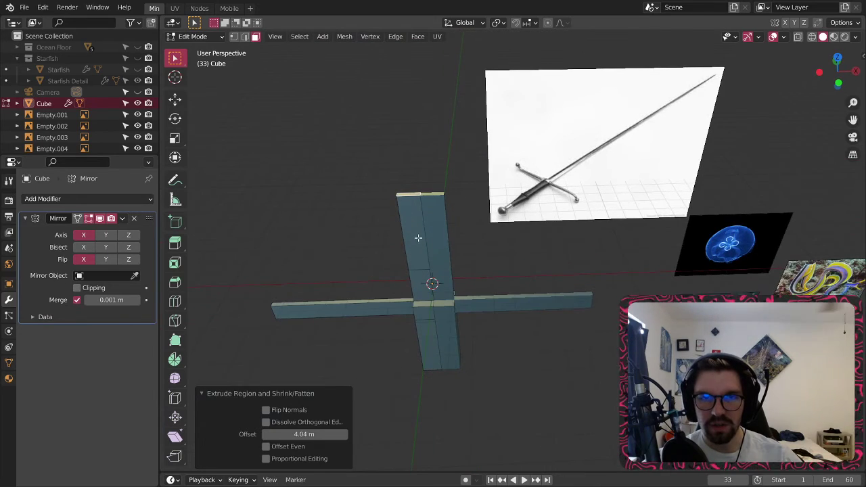
left_click(174, 99)
scroll(337, 292, "down", 3)
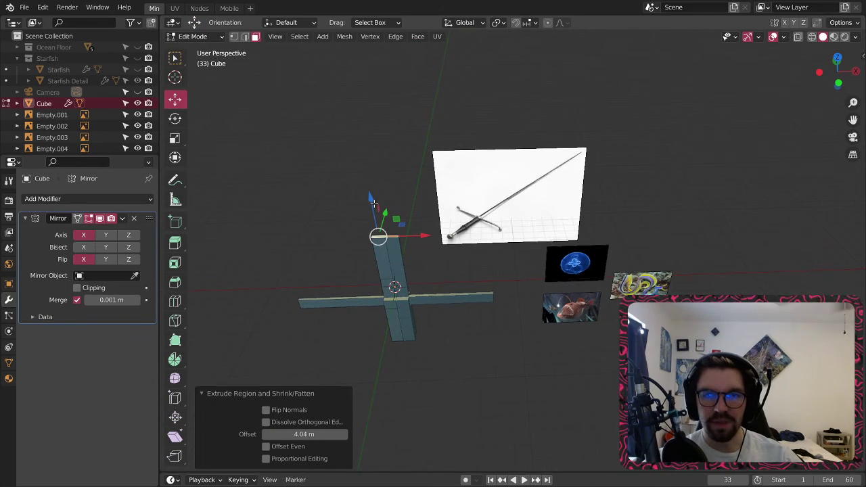
left_click_drag(374, 203, 350, 28)
scroll(396, 33, "down", 3)
middle_click_drag(396, 33, 467, 188, "shift")
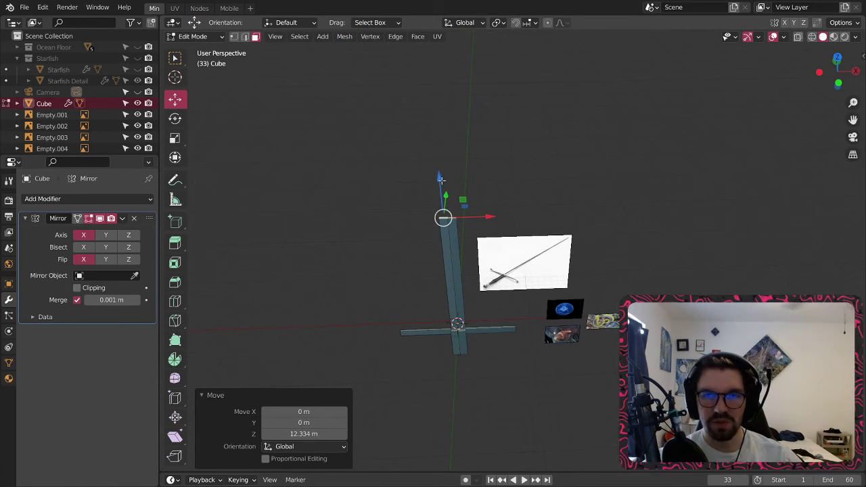
- Raise the blade's top face further along Z in several moves, one of about 4.8947 m, and deselect it
left_click_drag(441, 179, 426, 54)
middle_click_drag(455, 162, 443, 46)
left_click_drag(435, 63, 436, 15)
scroll(437, 339, "down", 4)
middle_click_drag(441, 327, 462, 296)
middle_click_drag(439, 333, 524, 304, "shift")
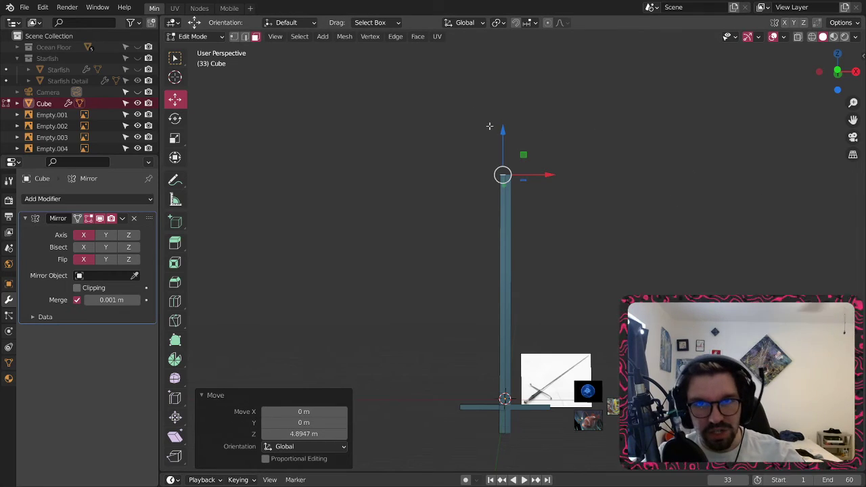
left_click_drag(505, 133, 511, 121)
left_click(576, 135)
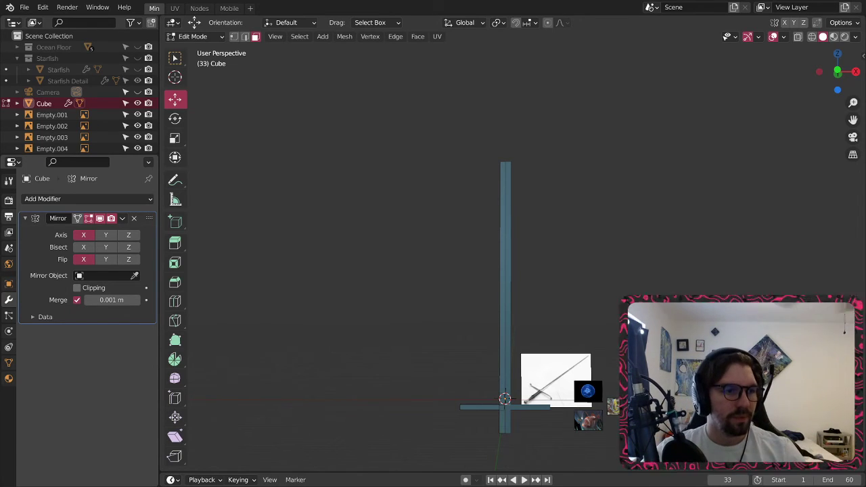
- Select the face at the top end of the blade
middle_click_drag(433, 189, 567, 227)
scroll(487, 176, "up", 2)
scroll(503, 145, "up", 4)
left_click(501, 146)
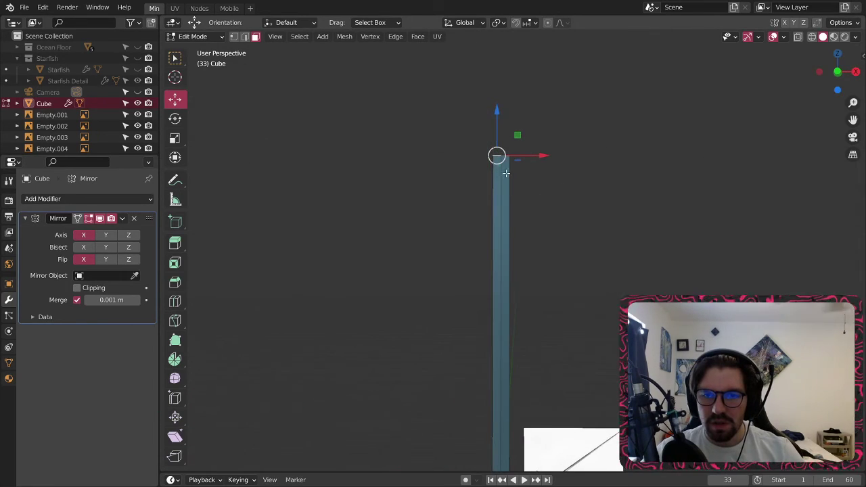
- Lengthen the sword blade by moving its selected end face about 13.448 m up along Z
scroll(506, 173, "down", 5)
scroll(511, 204, "up", 2)
middle_click_drag(518, 210, 494, 238)
middle_click_drag(494, 239, 496, 251, "shift")
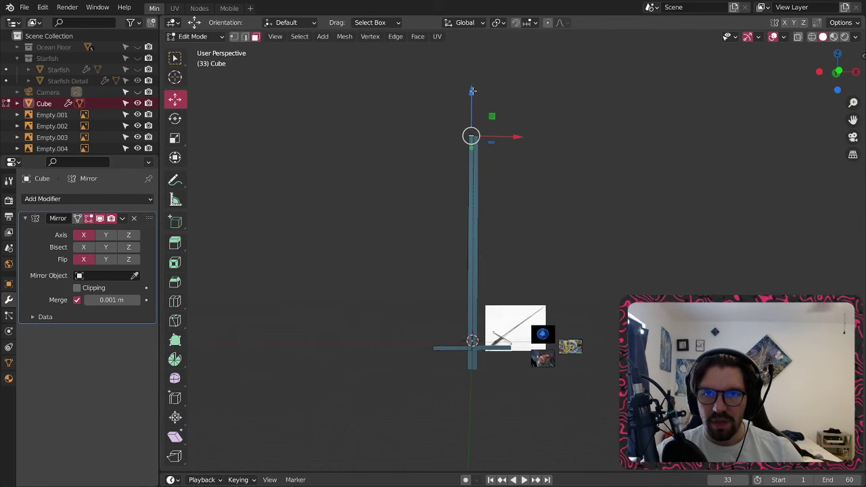
left_click_drag(472, 90, 478, 467)
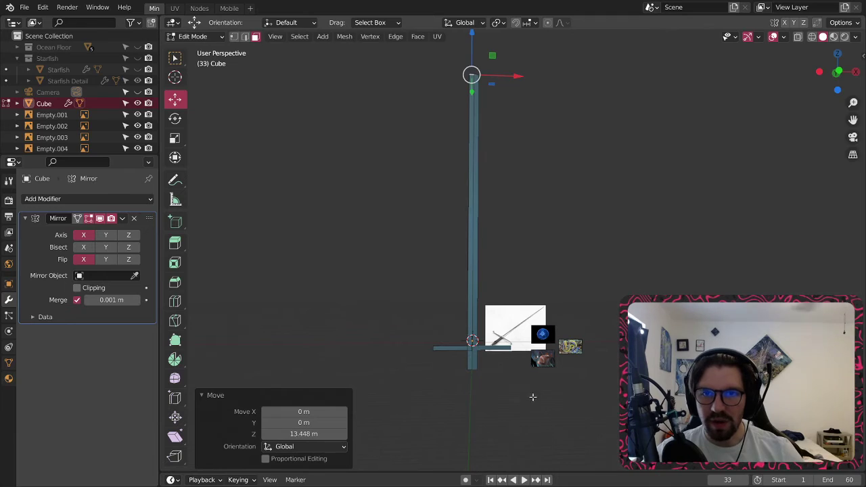
- Examine the crossguard and grip proportions against the sword reference image
scroll(486, 354, "up", 7)
middle_click_drag(472, 361, 473, 327, "shift")
scroll(476, 313, "up", 5)
middle_click_drag(464, 285, 481, 270)
scroll(485, 280, "up", 4)
scroll(486, 280, "down", 3)
scroll(487, 284, "up", 4)
scroll(478, 278, "down", 3)
scroll(481, 276, "down", 2)
scroll(476, 273, "up", 4)
scroll(475, 273, "down", 2)
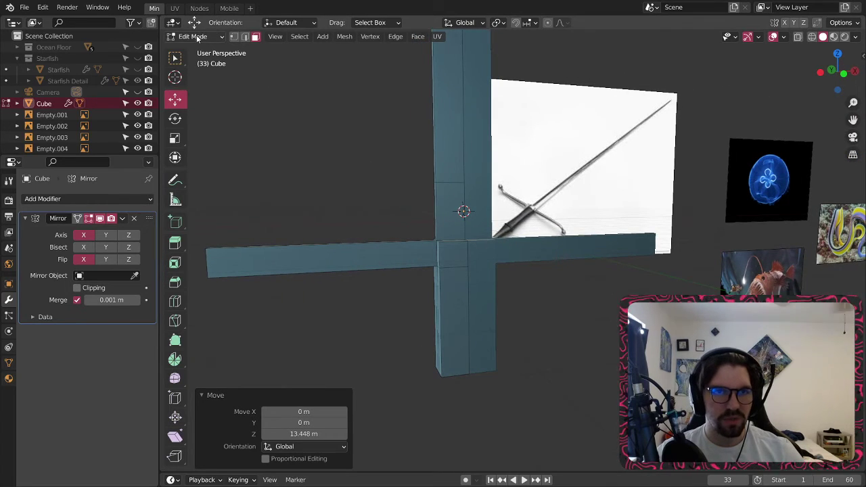
- Apply the sword object's scale in Object Mode and return to Edit Mode
left_click(197, 37)
left_click(200, 47)
key("ctrl+a")
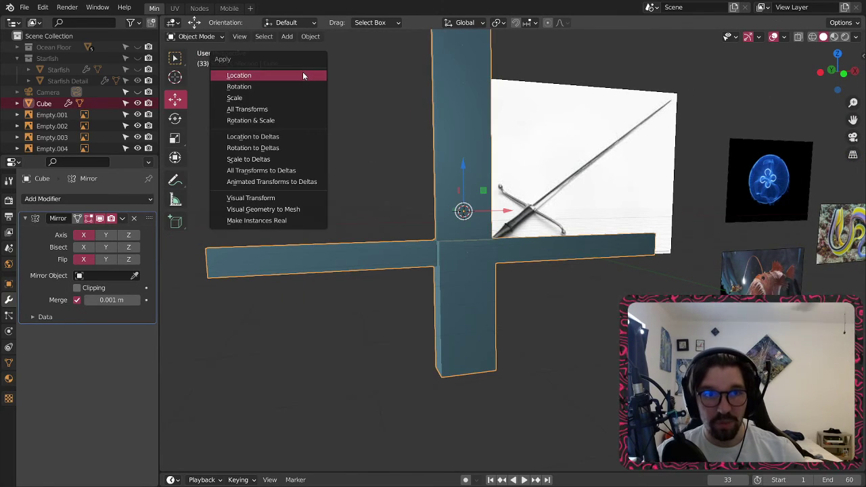
left_click(249, 99)
left_click(197, 37)
left_click(207, 64)
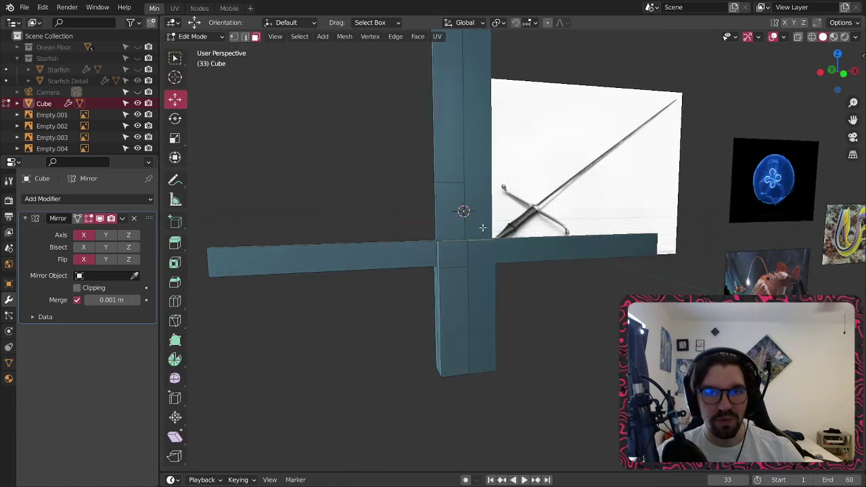
- Select the three end faces of the grip and move them about 3.3021 m down along Z
scroll(440, 209, "up", 2)
mouse_move(482, 226)
middle_mouse_down()
mouse_move(439, 209)
mouse_move(471, 221)
mouse_move(496, 247)
mouse_move(477, 242)
middle_mouse_up()
scroll(495, 248, "down", 6)
scroll(471, 239, "up", 6)
scroll(464, 192, "down", 5)
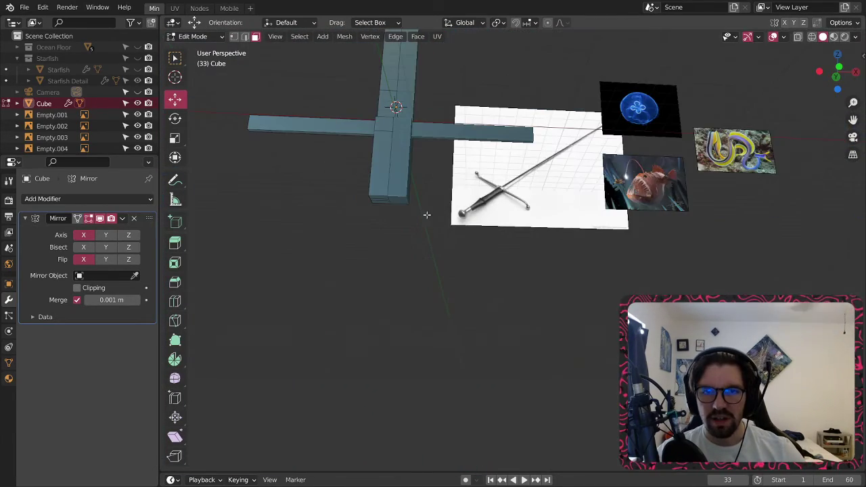
scroll(428, 215, "up", 8)
middle_click_drag(467, 239, 465, 235)
scroll(457, 227, "up", 1)
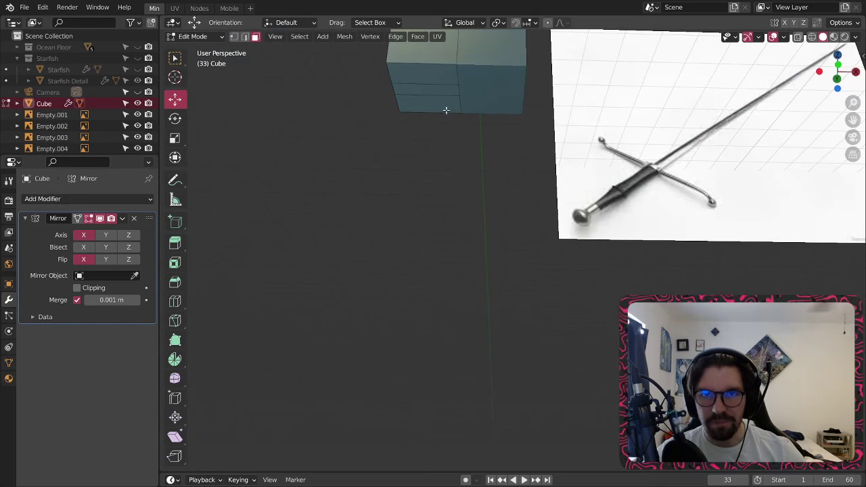
left_click(428, 75)
left_click(420, 89, "shift")
left_click(421, 101, "shift")
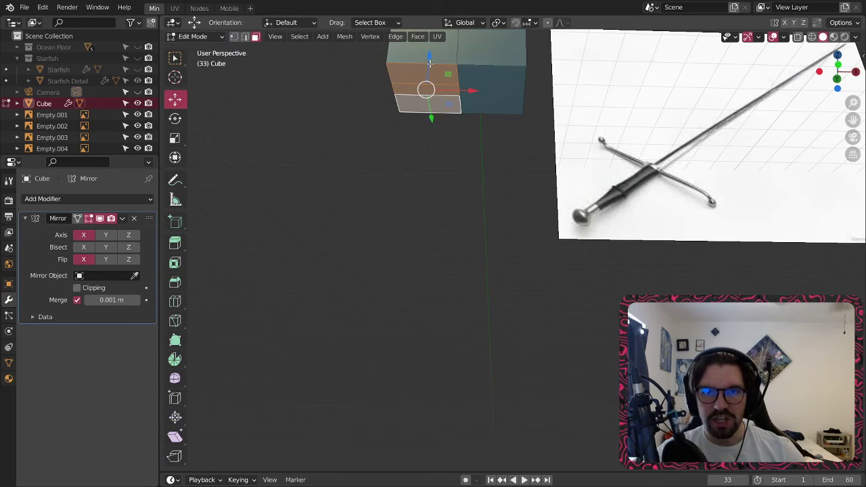
left_click_drag(429, 62, 393, 259)
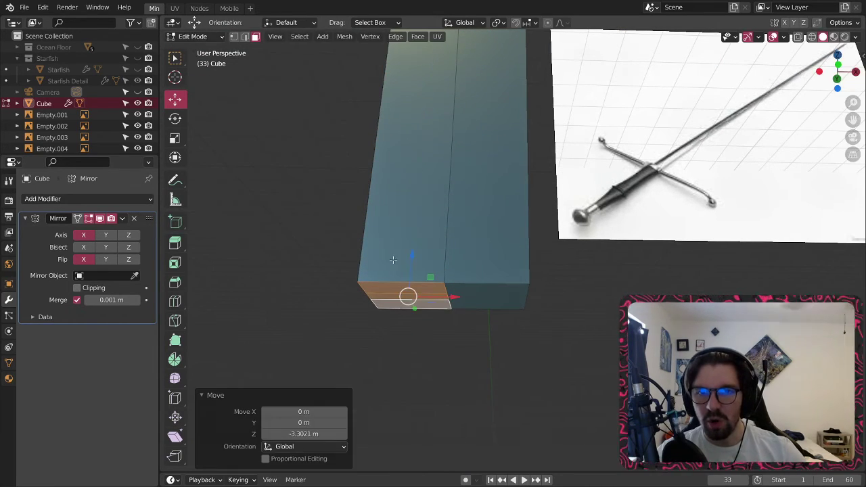
scroll(400, 250, "down", 2)
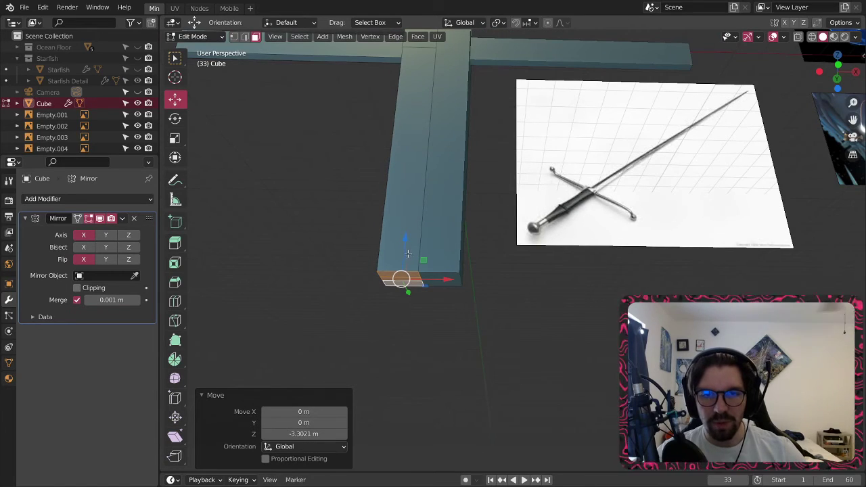
scroll(389, 237, "up", 1)
scroll(403, 259, "up", 1)
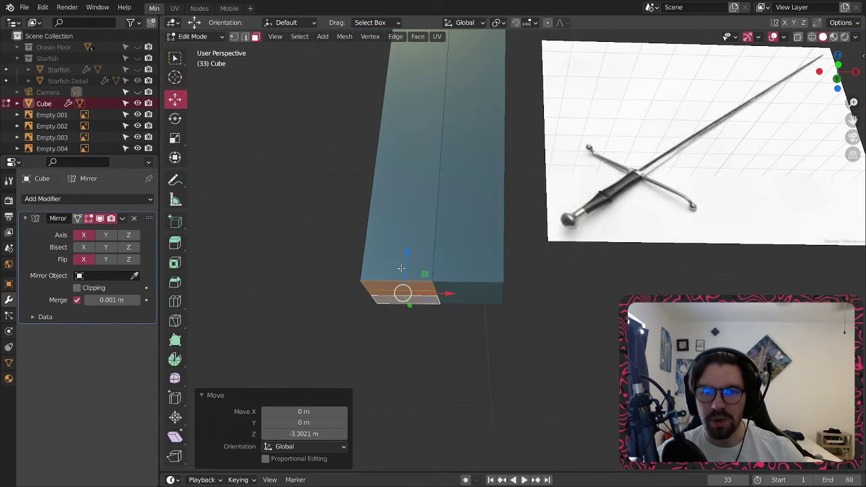
key("s")
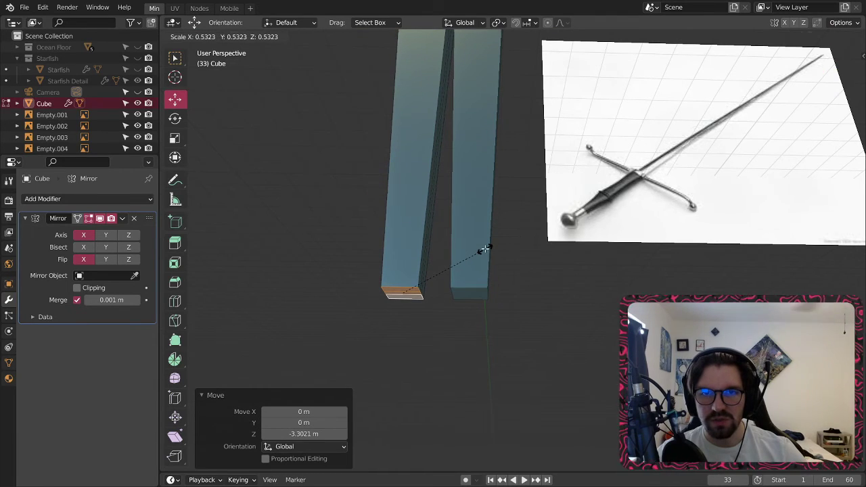
right_click(485, 249)
- Add a single loop cut around the lower grip, slid toward its end with a factor of about -0.532
scroll(479, 241, "down", 3)
middle_click_drag(477, 206, 472, 227, "shift")
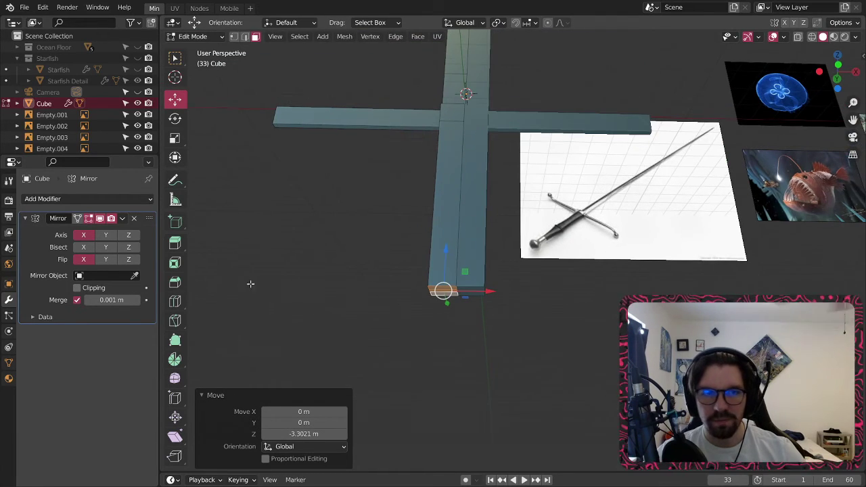
left_click(174, 301)
left_click_drag(459, 215, 457, 240)
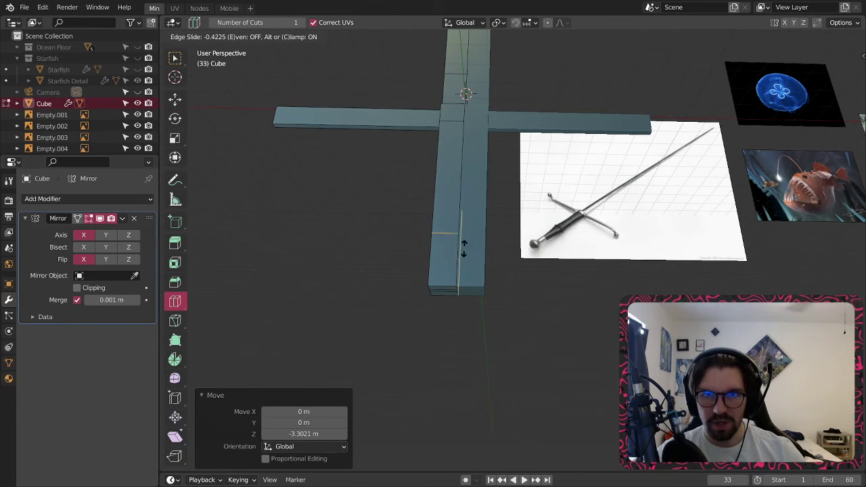
left_click_drag(469, 237, 453, 259)
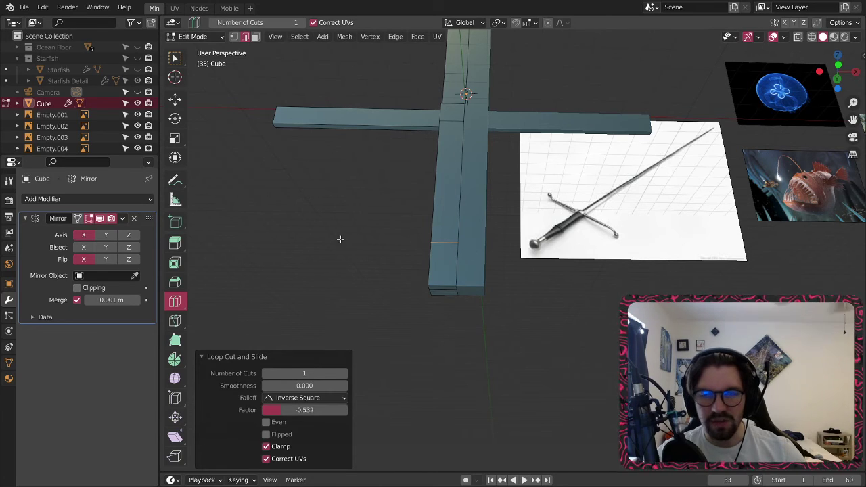
- Select the three end faces of the grip and move them about 1.4231 m down along Z
left_click(256, 36)
left_click(174, 58)
scroll(467, 302, "up", 5)
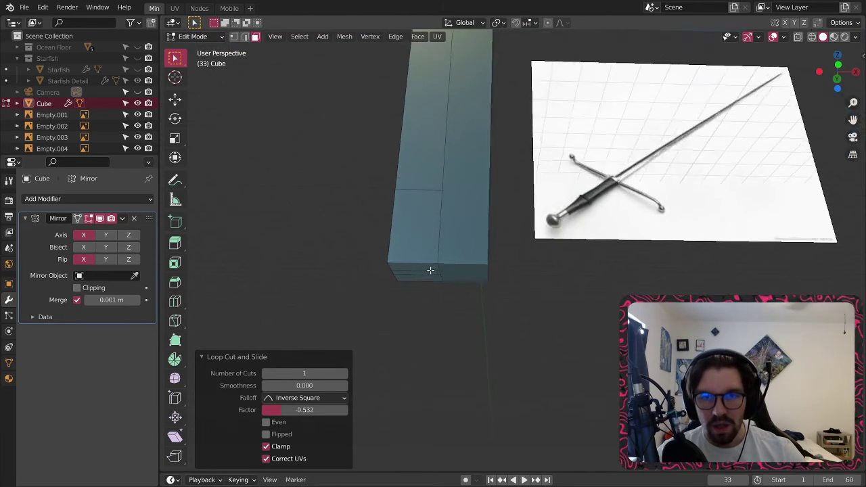
left_click(421, 268)
left_click(420, 272, "shift")
left_click(419, 279, "shift")
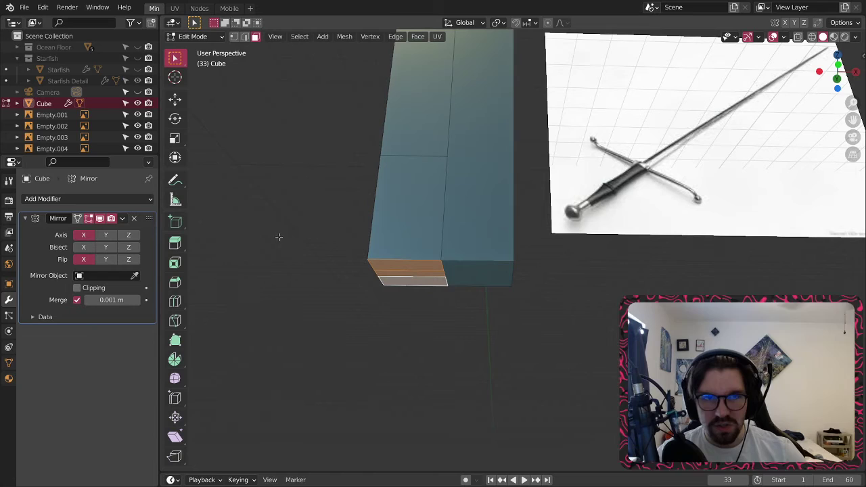
left_click(177, 101)
left_click_drag(418, 232, 408, 331)
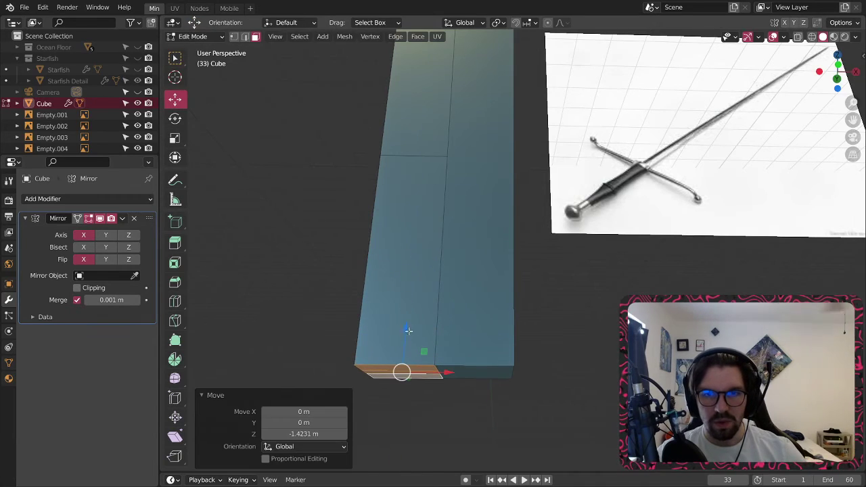
- Taper the grip by scaling its end faces to about 0.55 and moving them about 0.248 m along X to the mirror seam
key("s")
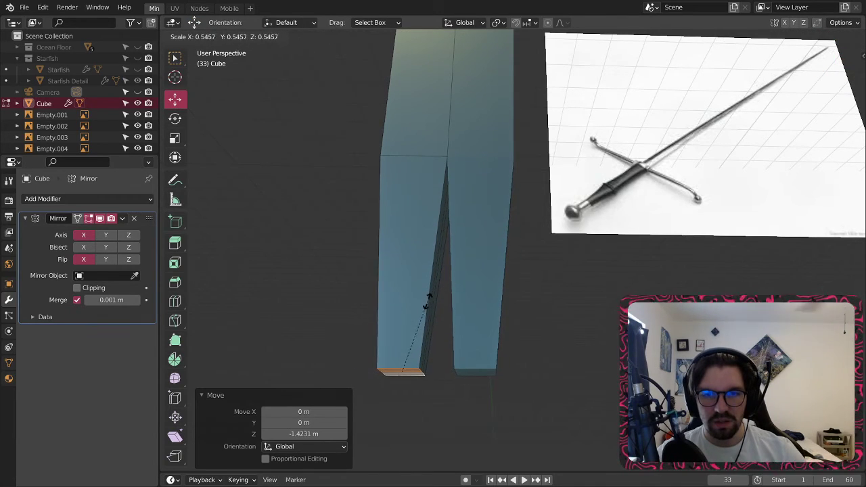
left_click(424, 303)
left_click_drag(450, 371, 469, 372)
scroll(433, 372, "up", 6)
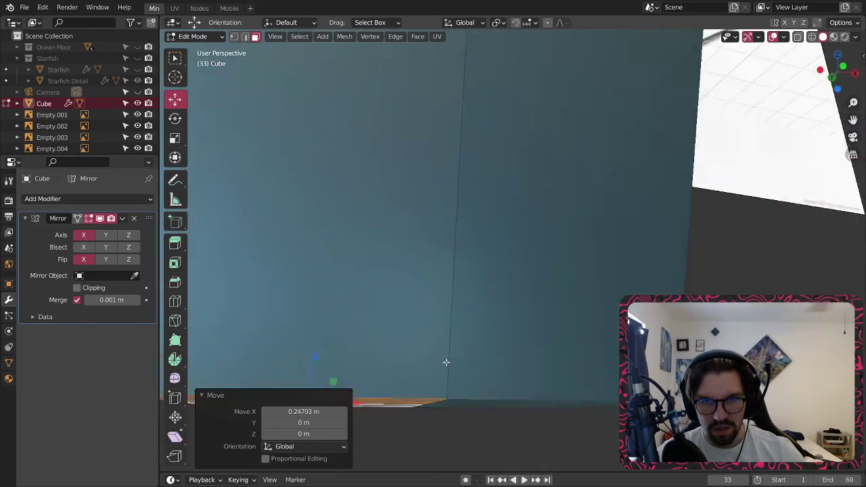
scroll(446, 362, "down", 8)
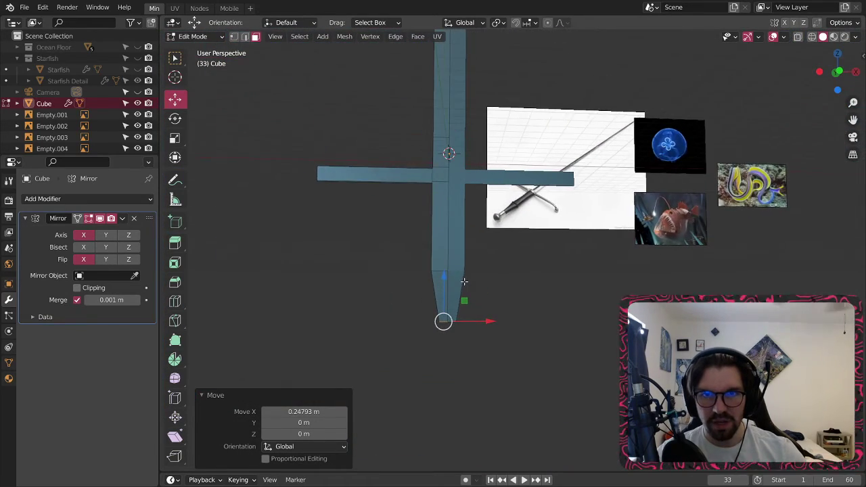
- Extrude the grip's end faces along their normals by about 0.52 m to start the pommel
scroll(449, 284, "up", 3)
middle_click_drag(449, 284, 436, 215, "shift")
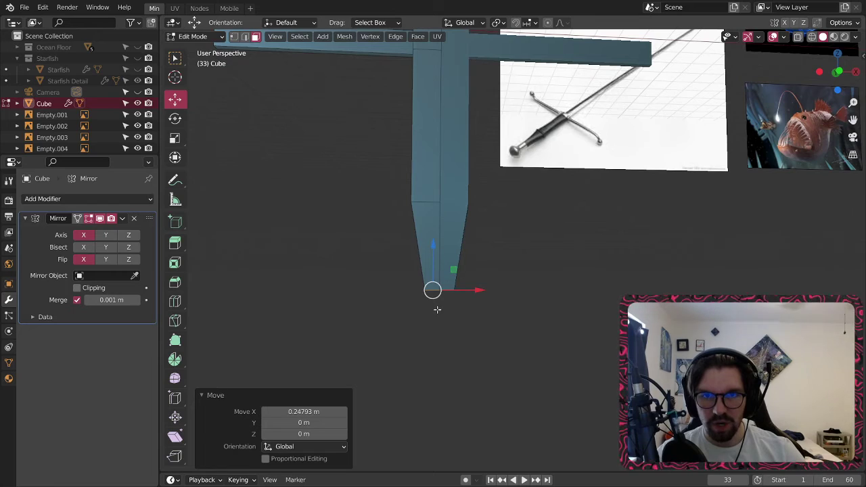
scroll(437, 309, "up", 6)
middle_click_drag(437, 325, 441, 267)
right_click(435, 280)
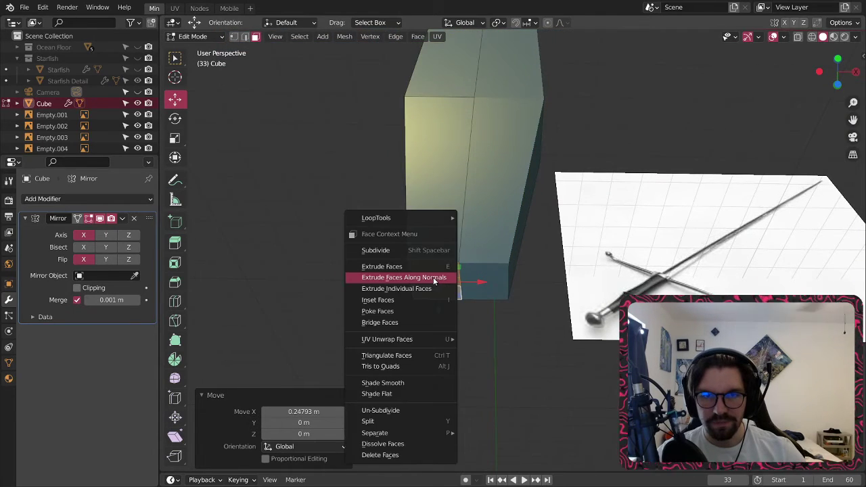
left_click(435, 281)
left_click(437, 252)
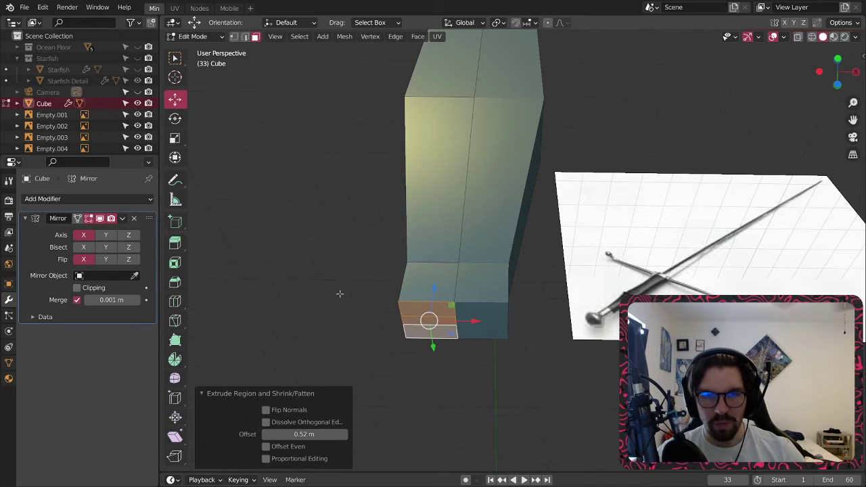
- Add a loop cut around the pommel, scale it by about 1.538, and move it along X to the mirror seam
left_click(175, 308)
left_click(452, 285)
middle_click_drag(452, 263, 465, 300)
key("s")
left_click(483, 289)
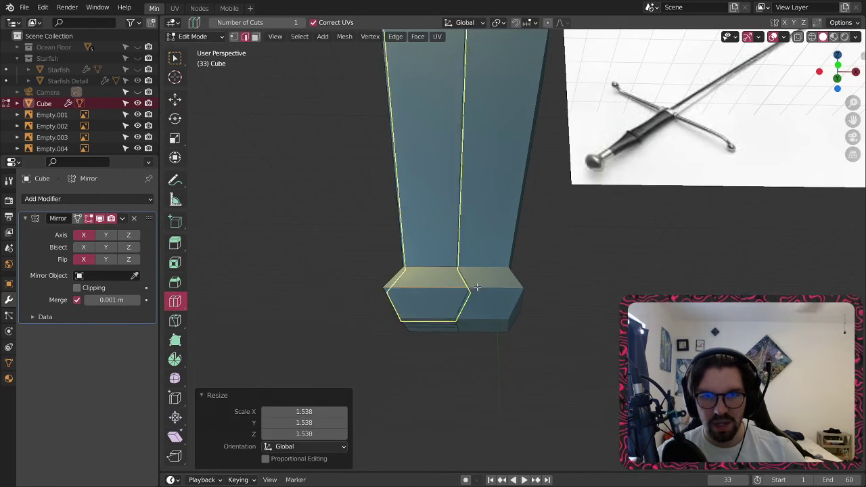
left_click(175, 100)
left_click_drag(481, 302, 466, 303)
key("alt+a")
- Add a single loop cut near the outer end of the crossguard, slid to a factor of about -0.703
scroll(476, 271, "down", 4)
middle_click_drag(509, 244, 488, 254, "shift")
scroll(495, 294, "down", 4)
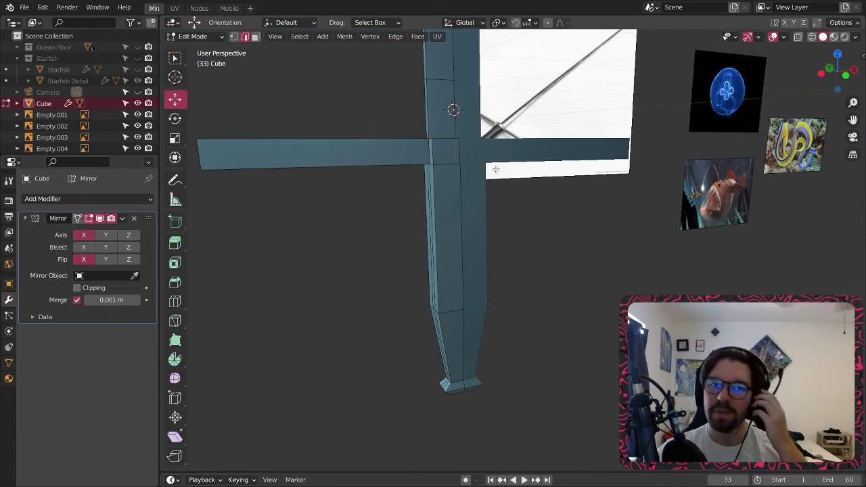
middle_click_drag(470, 158, 450, 211)
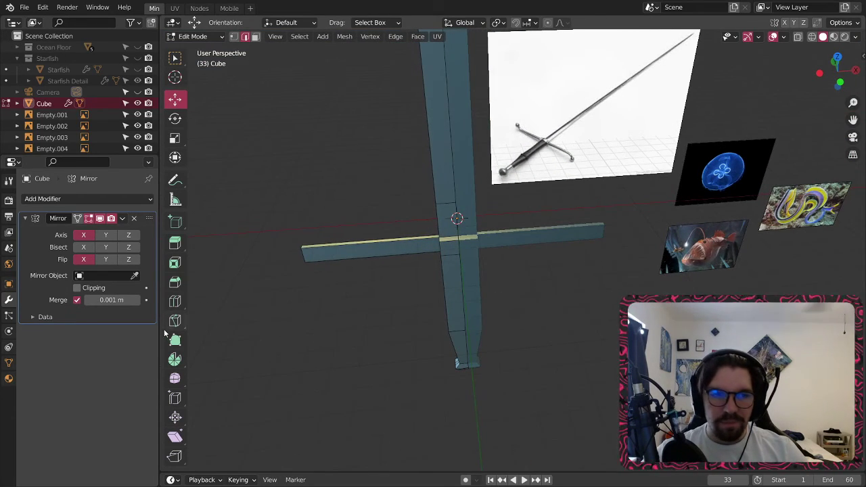
left_click(175, 301)
left_click_drag(384, 254, 314, 260)
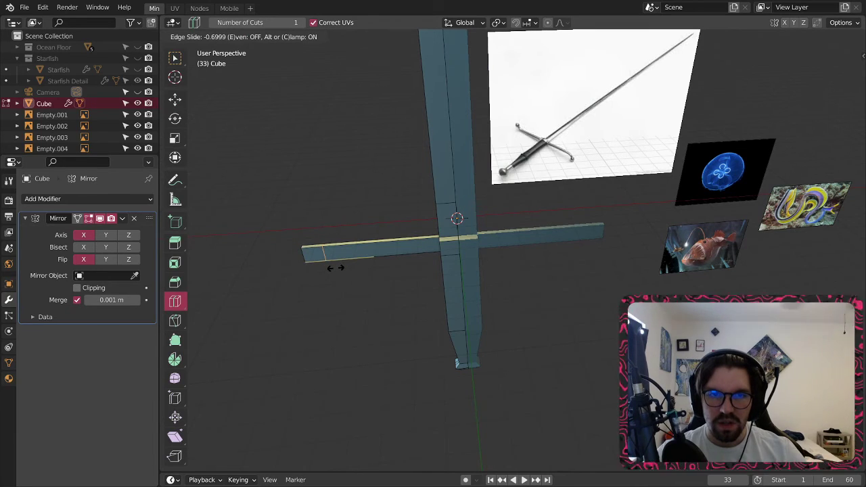
left_click_drag(333, 270, 331, 266)
- Extrude the crossguard's outer front face along its normal by about 0.789 m to form a block at the tip
key("w")
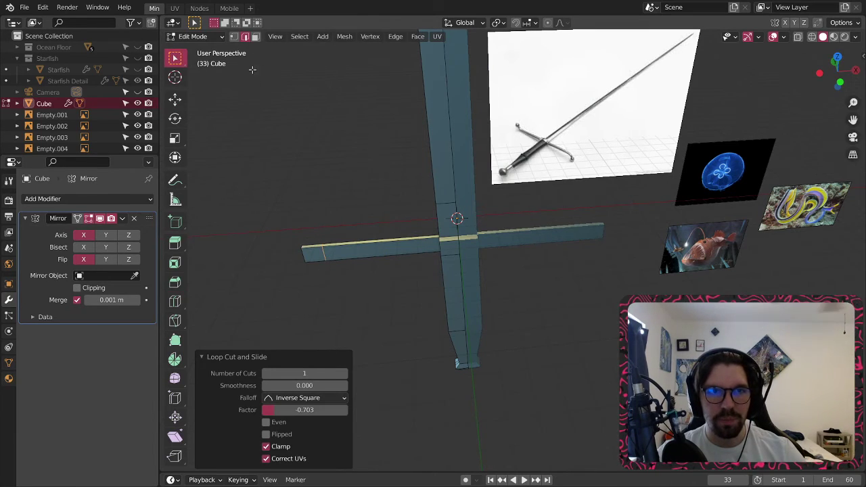
left_click(317, 260)
right_click(317, 260)
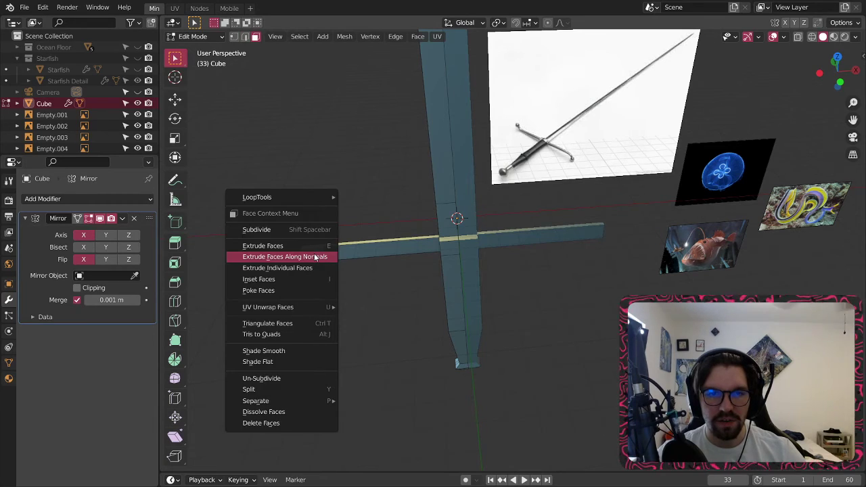
left_click(318, 256)
left_click(316, 246)
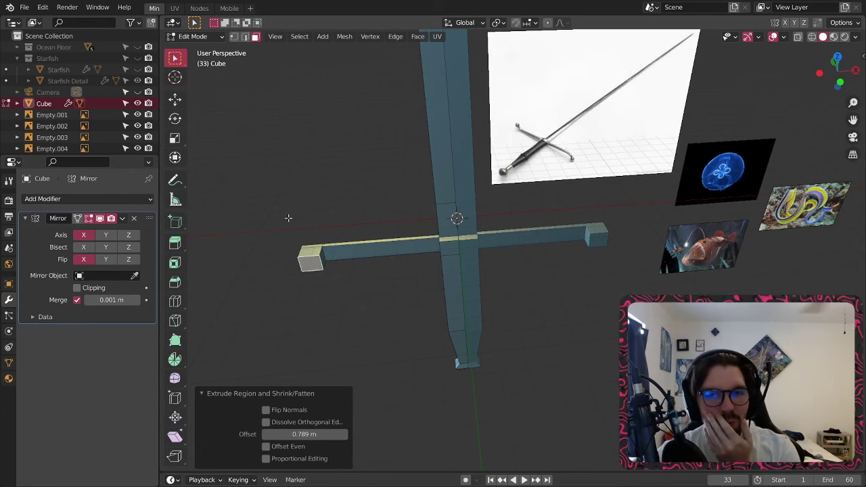
- Clear the Mirror modifier's Flip options and toggle its X axis off and back on to check the mirroring
left_click(107, 261)
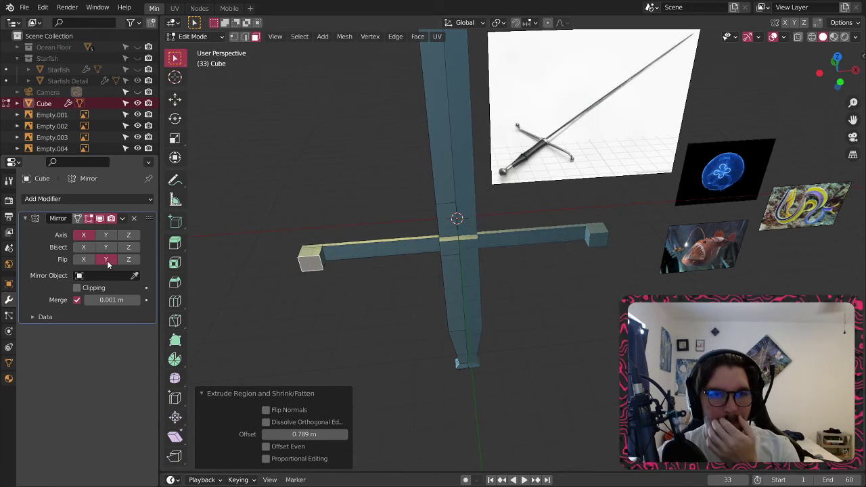
middle_click_drag(375, 264, 341, 280)
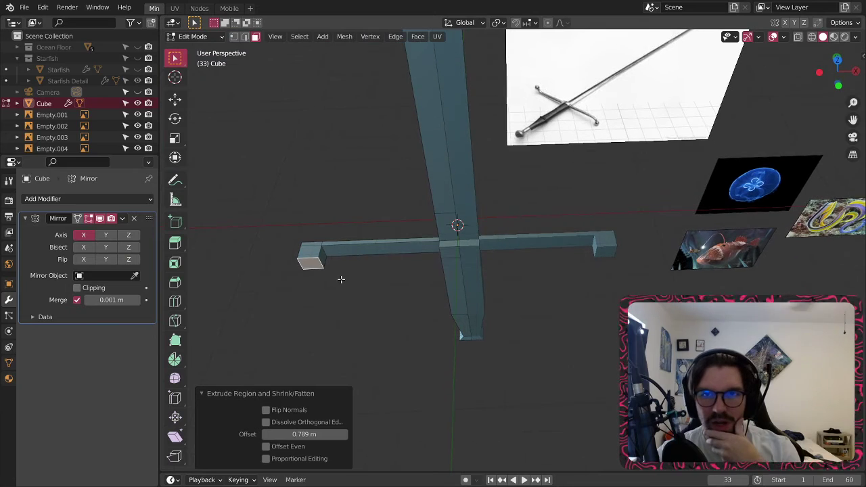
scroll(331, 269, "up", 3)
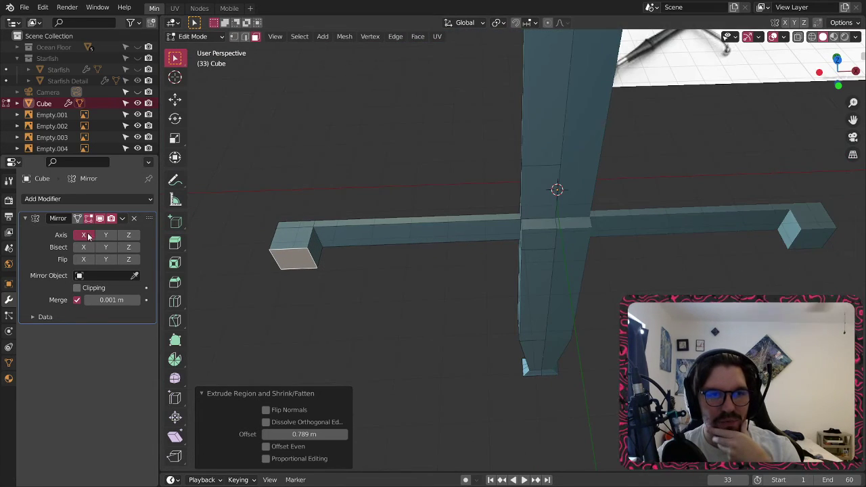
left_click(86, 236)
left_click(84, 235)
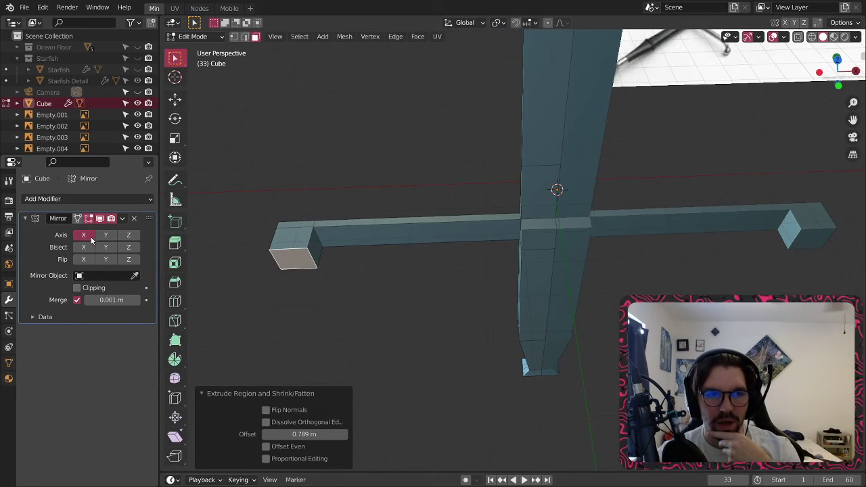
- Try the Mirror modifier's Flip Y, Bisect X and Bisect Y options, switching each one off again
left_click(90, 261)
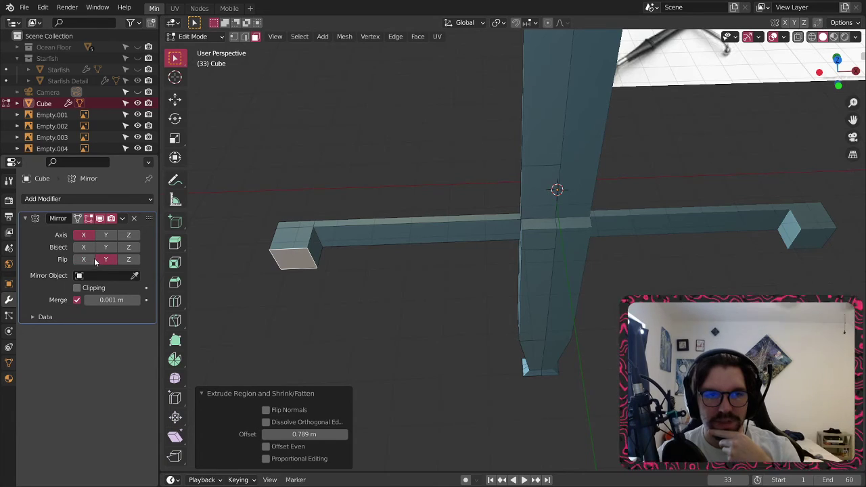
left_click(84, 248)
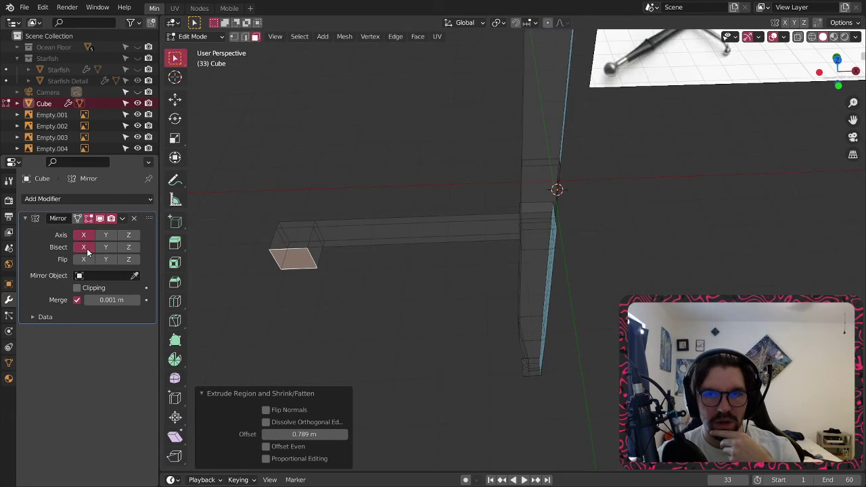
left_click(86, 249)
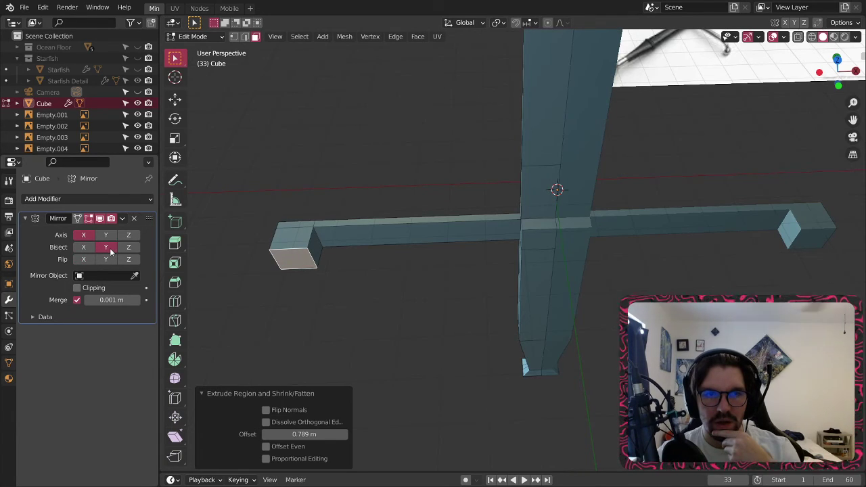
left_click(108, 249)
- Try the Mirror modifier on the Y axis alone and combined with X, returning to X only
left_click(89, 237)
left_click(105, 237)
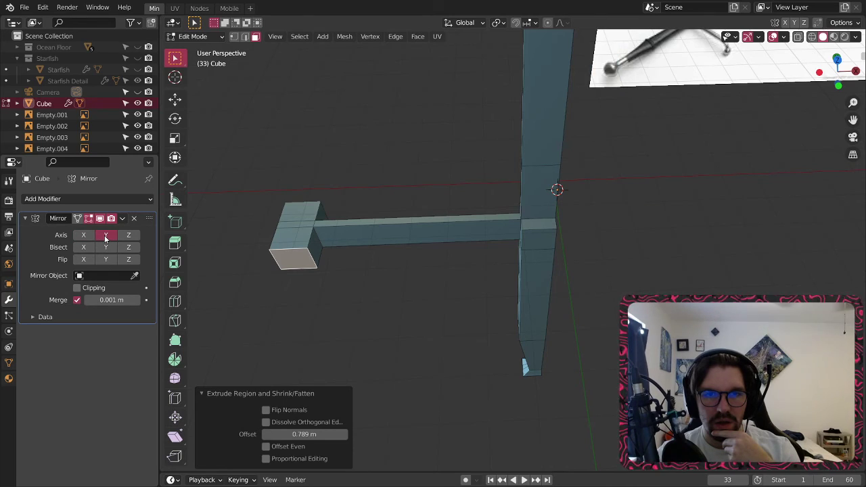
left_click(105, 237)
left_click(90, 236)
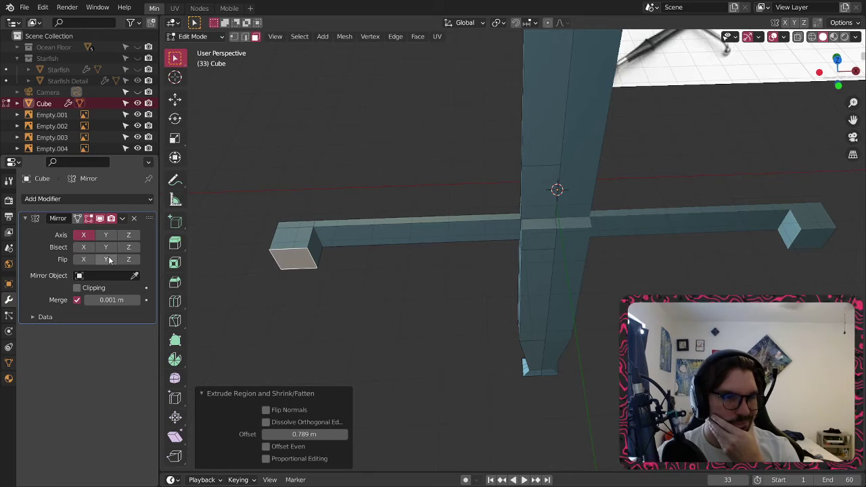
left_click(107, 236)
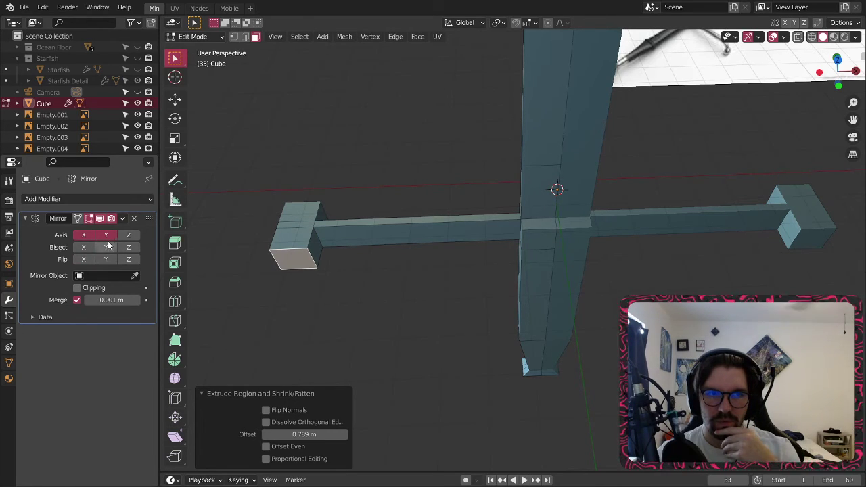
left_click(109, 237)
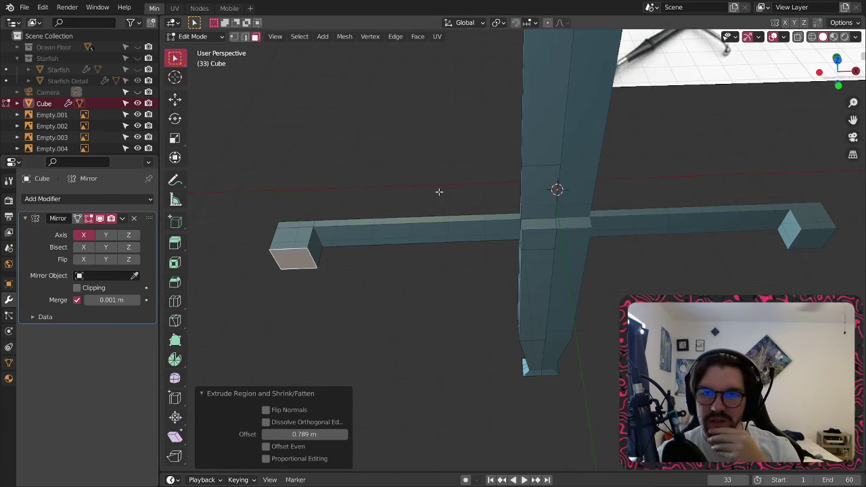
- Inspect both crossguard ends and undo the extruded block at the tip
middle_click_drag(440, 193, 611, 194)
scroll(611, 194, "up", 3)
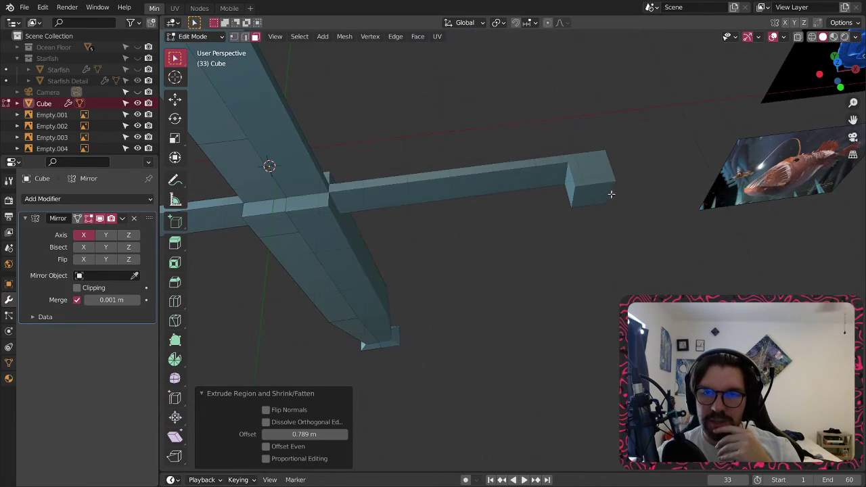
middle_click_drag(546, 185, 494, 129)
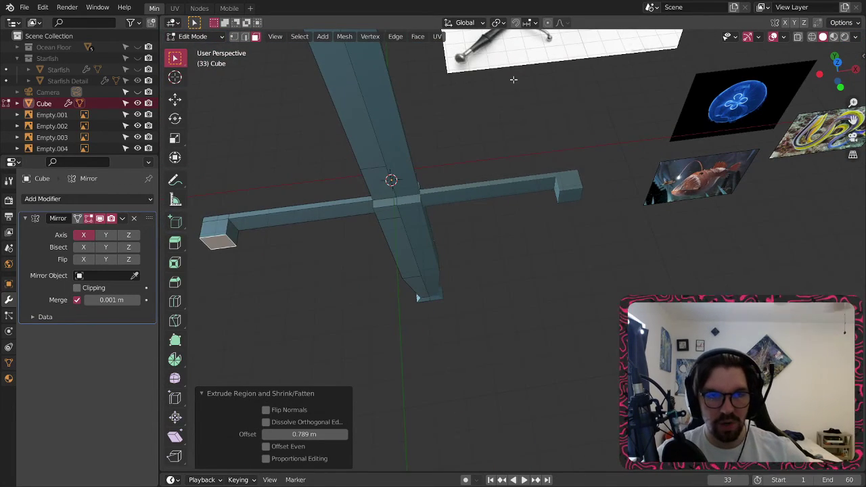
mouse_move(411, 175)
middle_mouse_down()
mouse_move(467, 193)
mouse_move(422, 176)
middle_mouse_up()
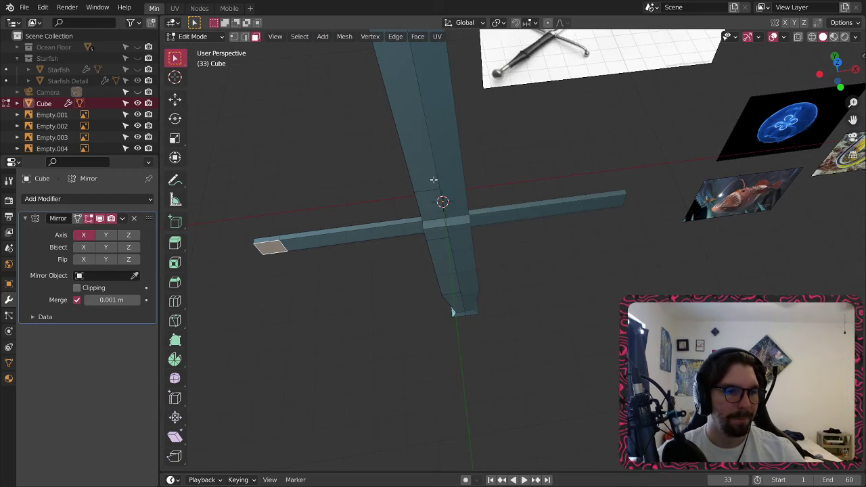
- Try extruding the crossguard's outer front face along its normal by about 1.22 m
scroll(286, 236, "up", 2)
right_click(281, 251)
left_click(281, 254)
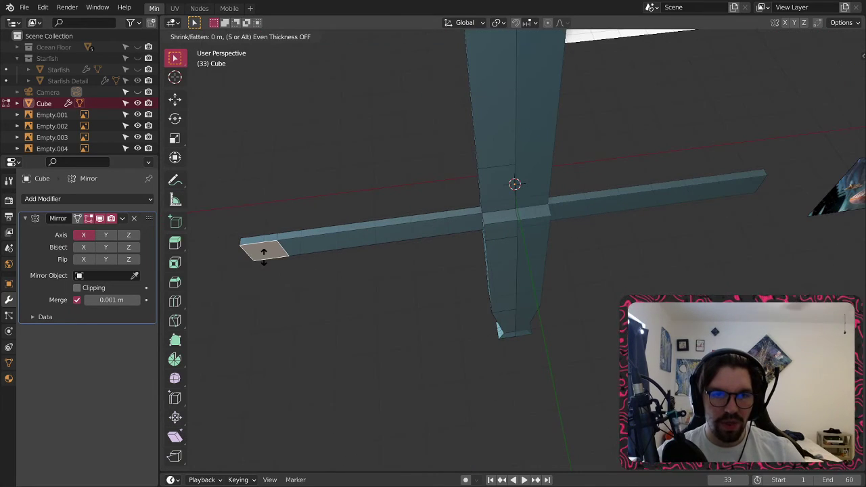
left_click(255, 235)
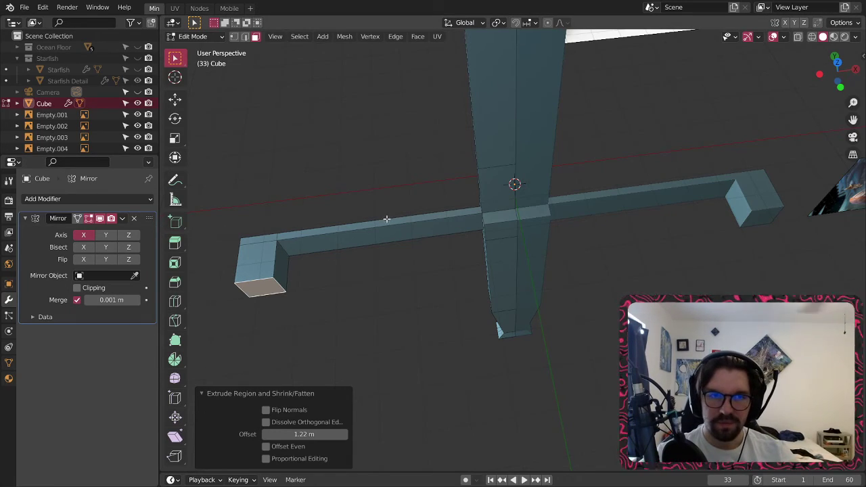
key("ctrl+z")
- Merge the two outer corner vertices at the end of the blade at their center
middle_click_drag(432, 261, 410, 172)
scroll(400, 199, "down", 3)
middle_click_drag(448, 228, 264, 88)
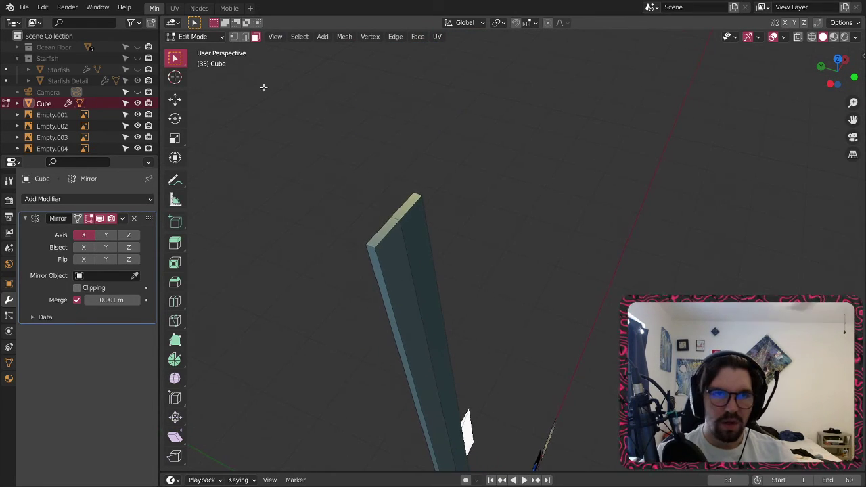
middle_click_drag(455, 312, 369, 245)
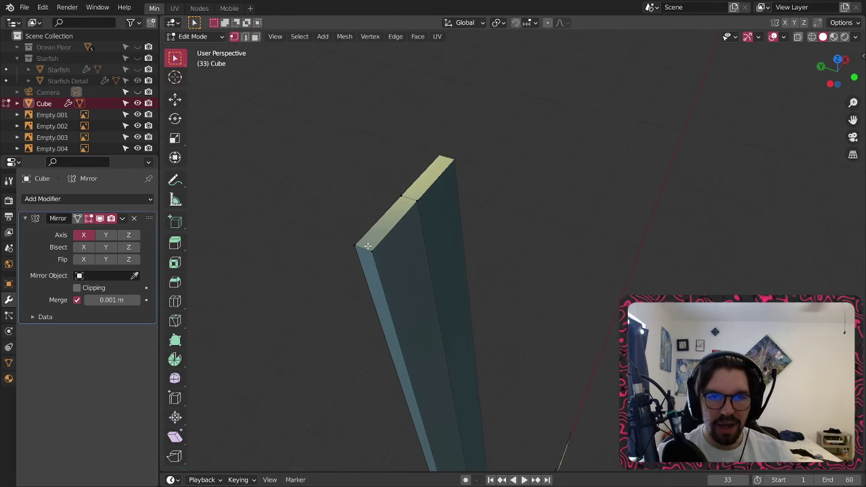
right_click(358, 247)
mouse_move(349, 428)
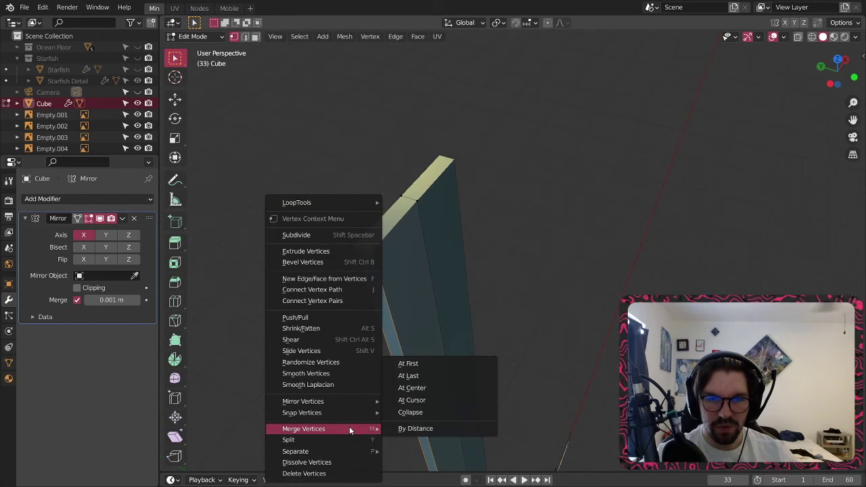
left_click(401, 388)
- Merge the two middle vertices at the blade's end at their center
left_click(403, 195)
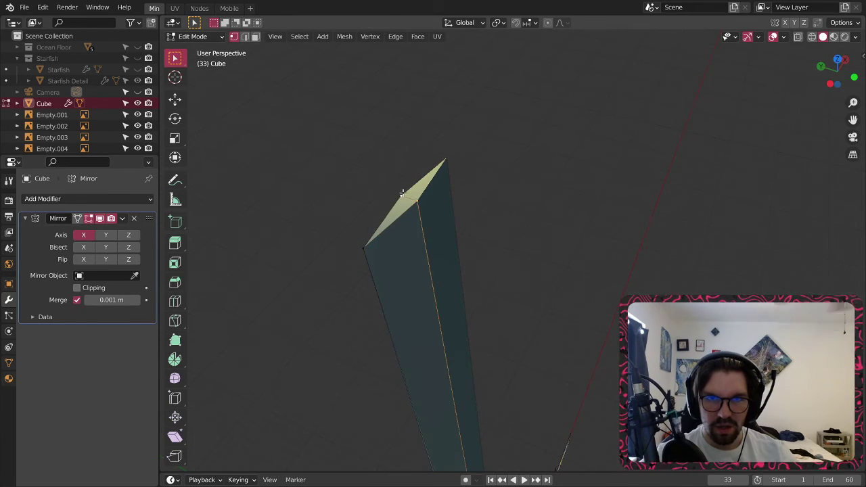
right_click(402, 192)
mouse_move(396, 241)
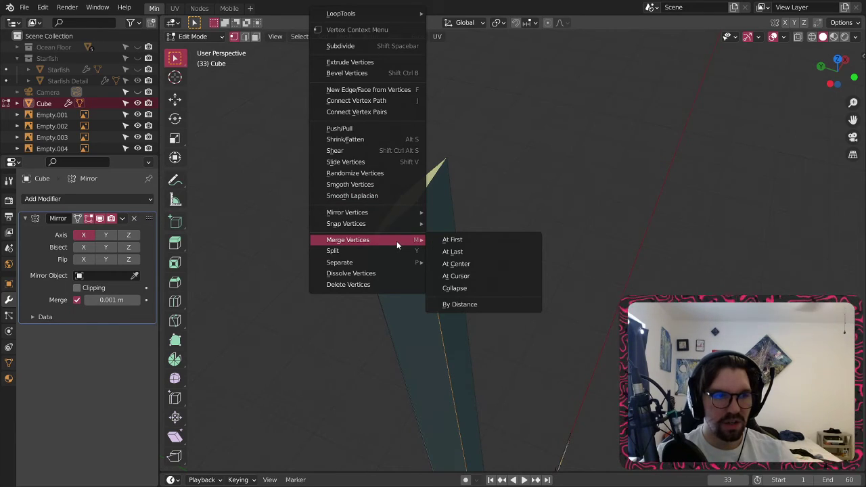
left_click(452, 265)
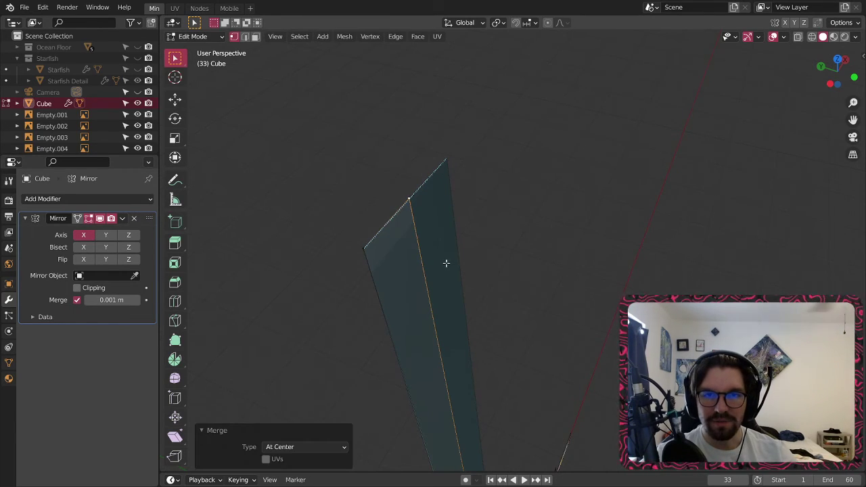
- Try merging the blade end's outer vertex and middle vertex at their center
left_click(369, 249)
left_click(409, 199, "shift")
right_click(409, 199)
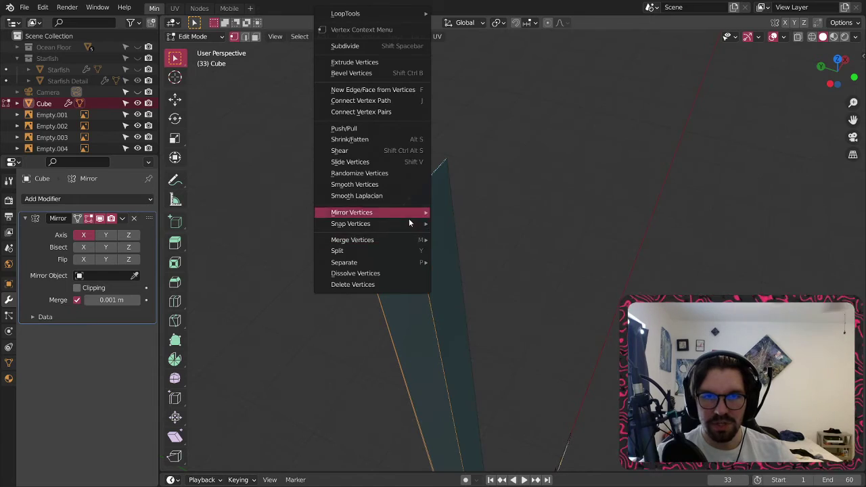
mouse_move(403, 240)
left_click(452, 263)
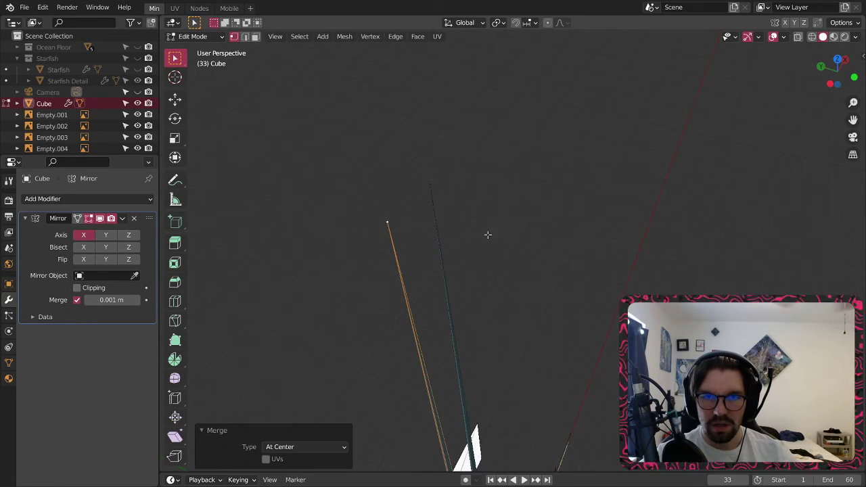
key("ctrl+z")
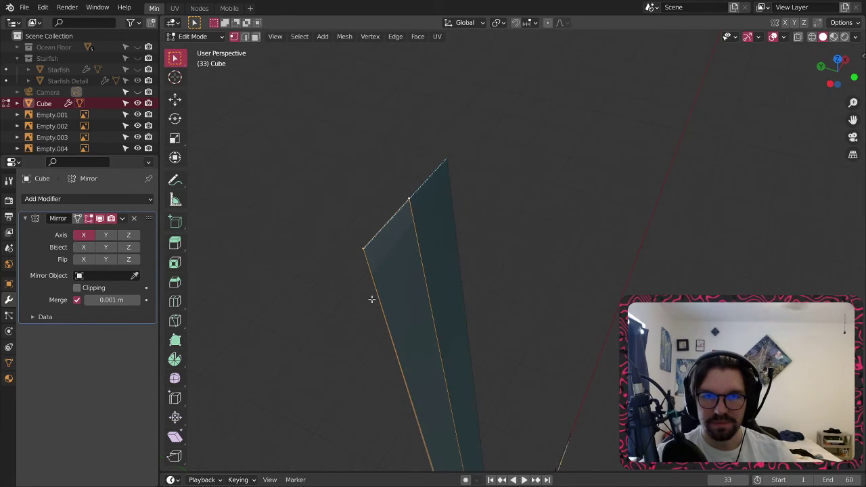
- Merge the blade end's outer vertex into its middle vertex with At Last to form a point
left_click(333, 287)
left_click(367, 247)
left_click(408, 200, "shift")
right_click(408, 200)
mouse_move(410, 241)
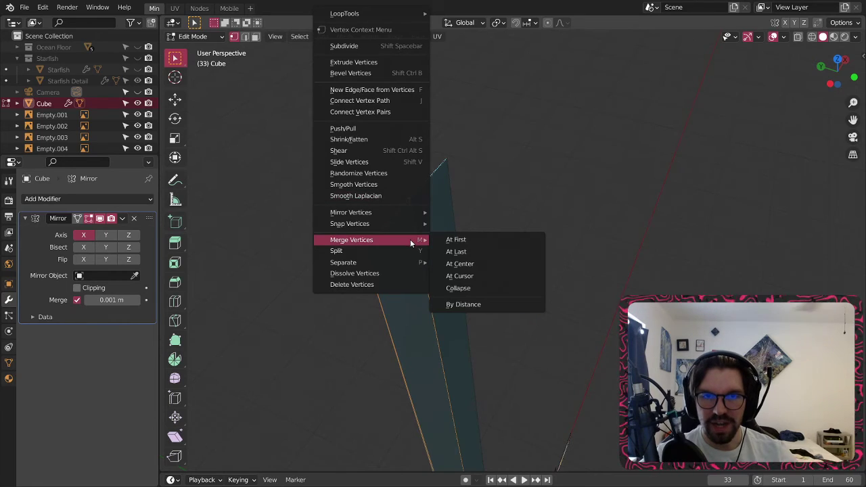
left_click(450, 251)
- Merge the pair of blade edge vertices on the loop just above the crossguard
middle_click_drag(517, 352, 422, 176)
scroll(422, 329, "up", 3)
scroll(422, 329, "up", 4)
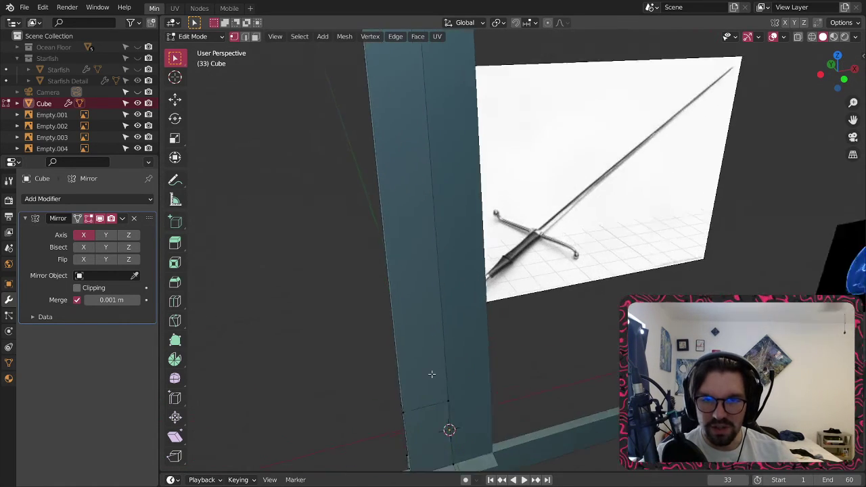
middle_click_drag(433, 375, 470, 350, "shift")
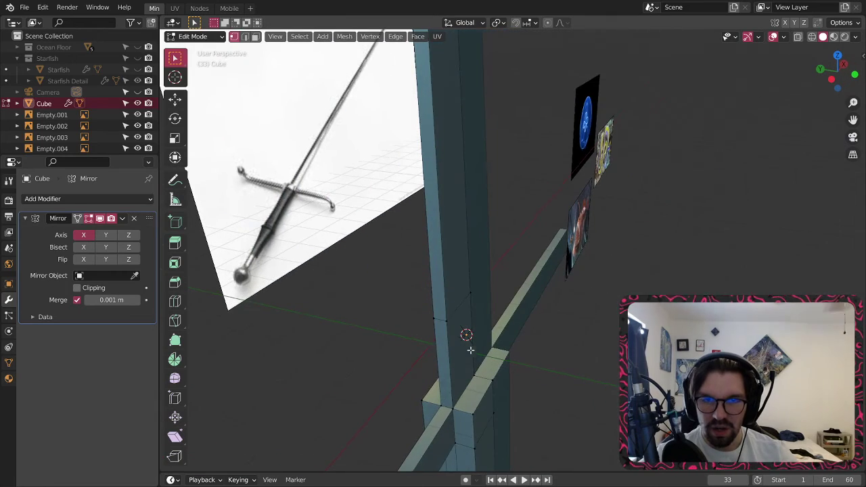
right_click(430, 319)
left_click(483, 343)
- Merge the two blade edge vertices where the blade meets the crossguard with At Last
middle_click_drag(467, 335, 393, 277)
middle_click_drag(492, 359, 461, 338)
scroll(446, 316, "up", 4)
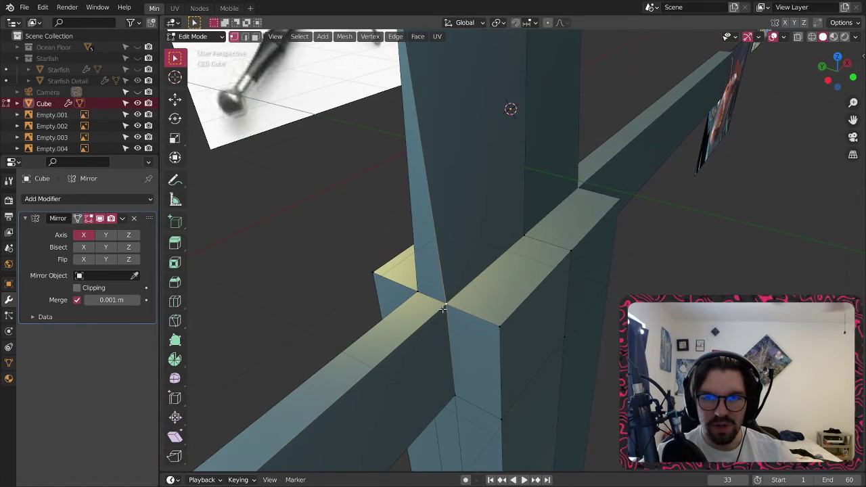
right_click(406, 296)
mouse_move(403, 296)
left_click(453, 308)
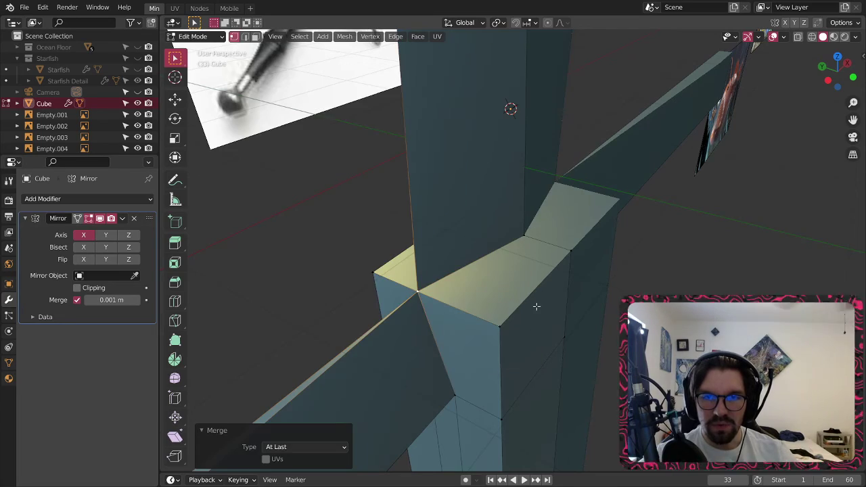
- Select the center-line vertices along the grip from guard to pommel and scale them along Y by about 1.624
scroll(597, 311, "down", 5)
middle_click_drag(665, 251, 498, 261)
scroll(524, 260, "up", 1)
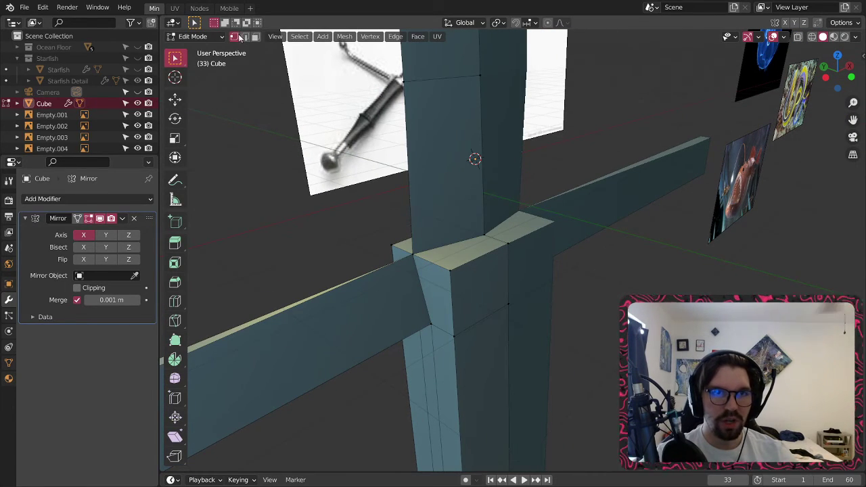
middle_click_drag(503, 241, 456, 410)
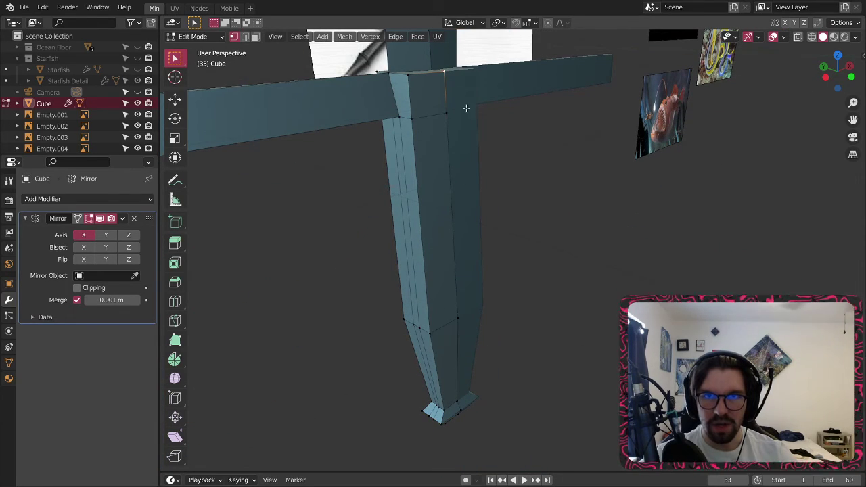
left_click(461, 423, "ctrl")
middle_click_drag(461, 423, 417, 331)
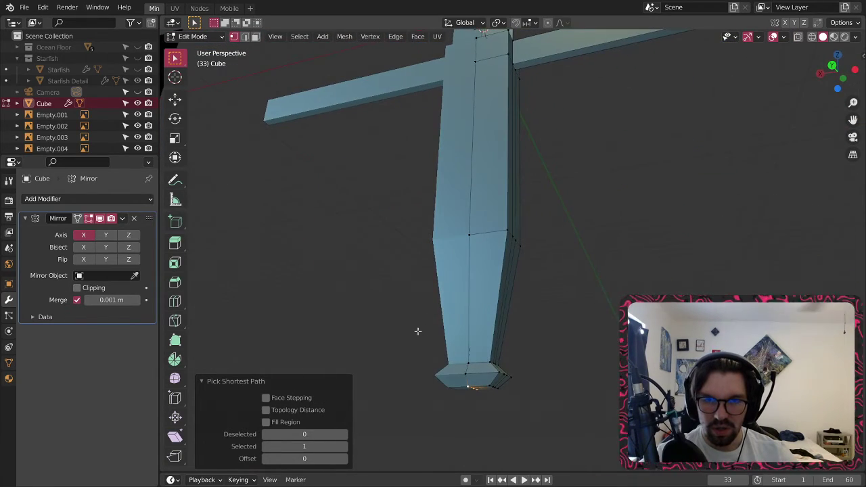
middle_click_drag(503, 123, 343, 270)
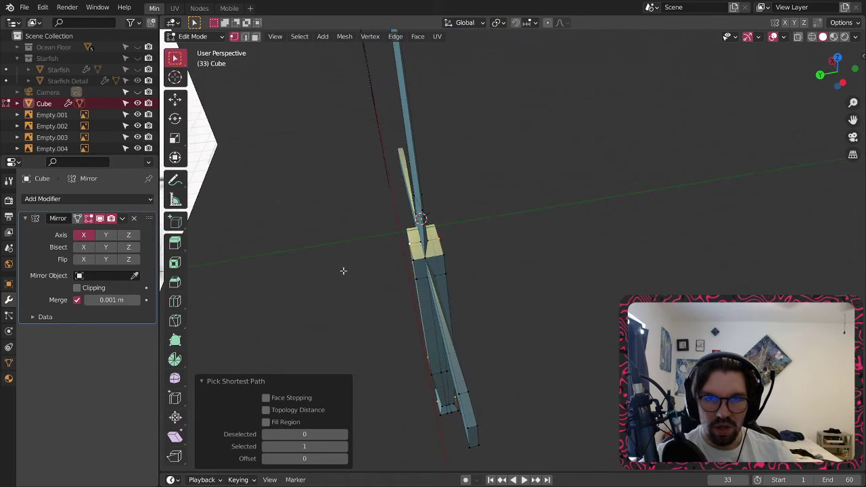
left_click(174, 138)
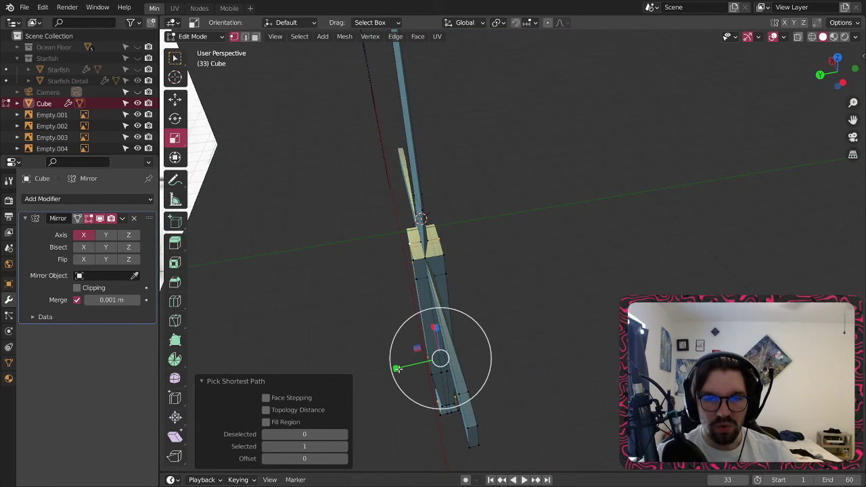
left_click_drag(396, 368, 362, 373)
- Add a single centered loop cut around the grip's top section at crossguard height, with a factor of 0
scroll(438, 258, "up", 2)
middle_click_drag(438, 258, 575, 195)
middle_click_drag(494, 247, 534, 202)
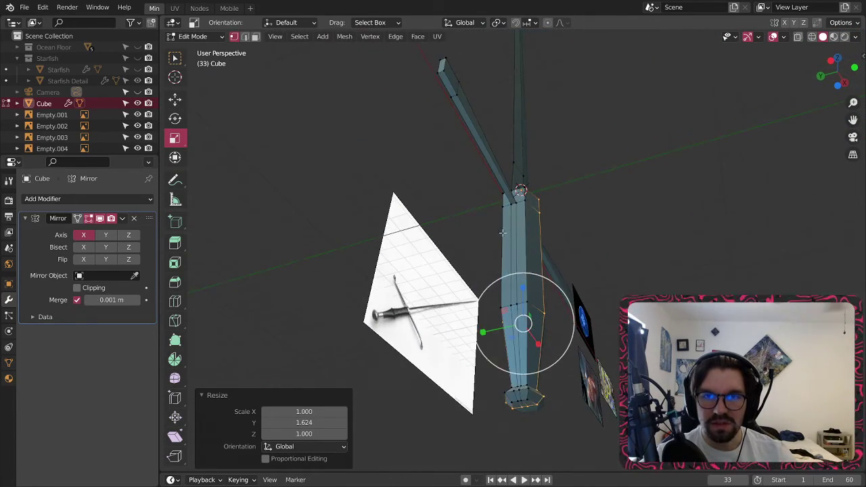
scroll(556, 180, "up", 3)
middle_click_drag(542, 162, 500, 215)
left_click(174, 303)
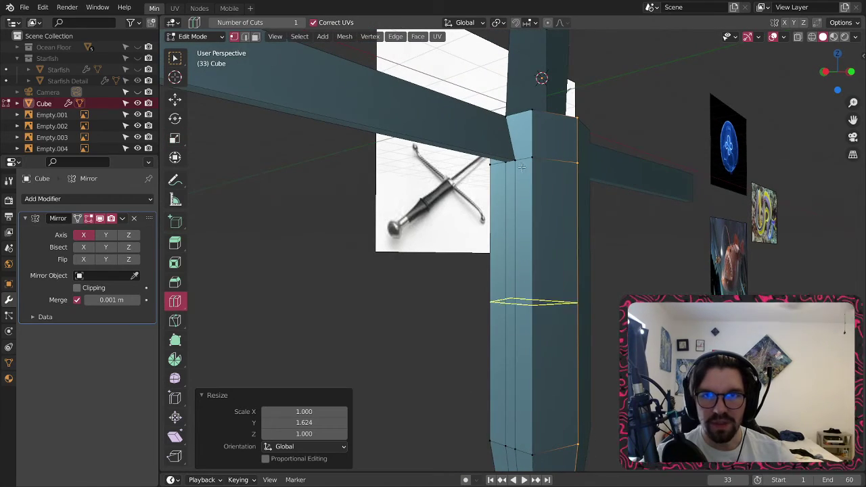
left_click(532, 132)
- Merge the two vertices where the crossguard's underside meets the grip, using At Center
scroll(532, 133, "down", 3)
middle_click_drag(529, 136, 622, 143)
scroll(526, 183, "up", 4)
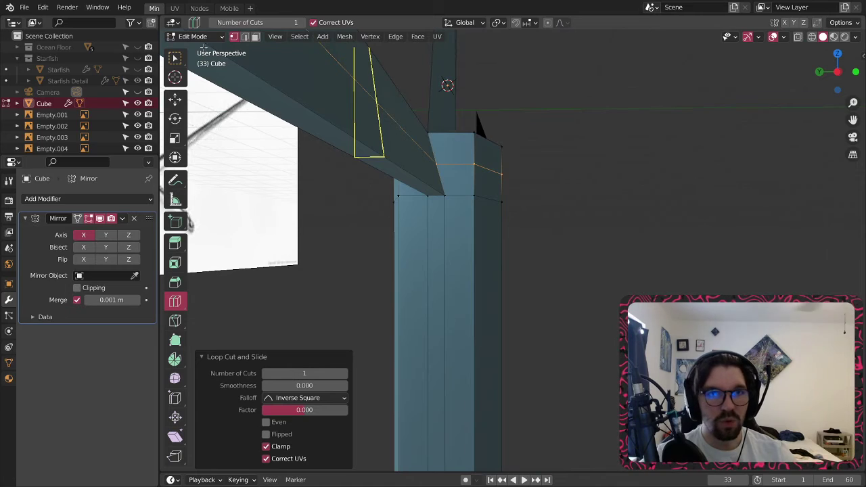
left_click(174, 59)
left_click(437, 199)
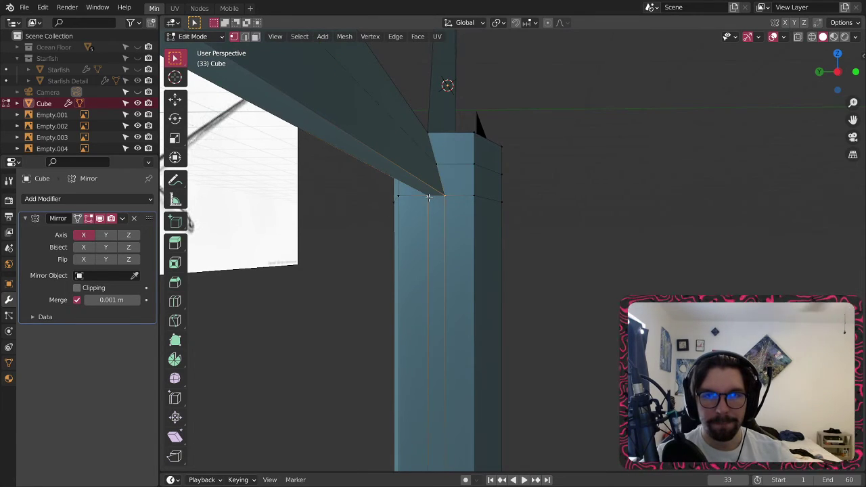
right_click(429, 197)
mouse_move(432, 241)
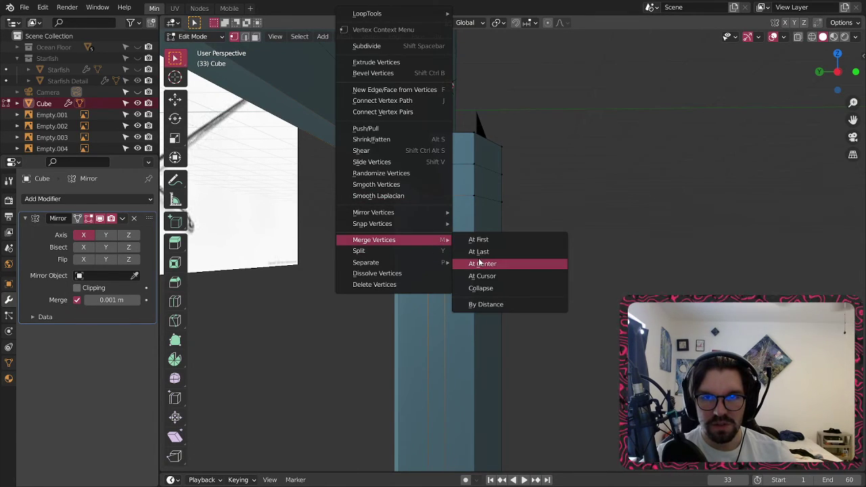
left_click(479, 264)
middle_click_drag(479, 263, 443, 201)
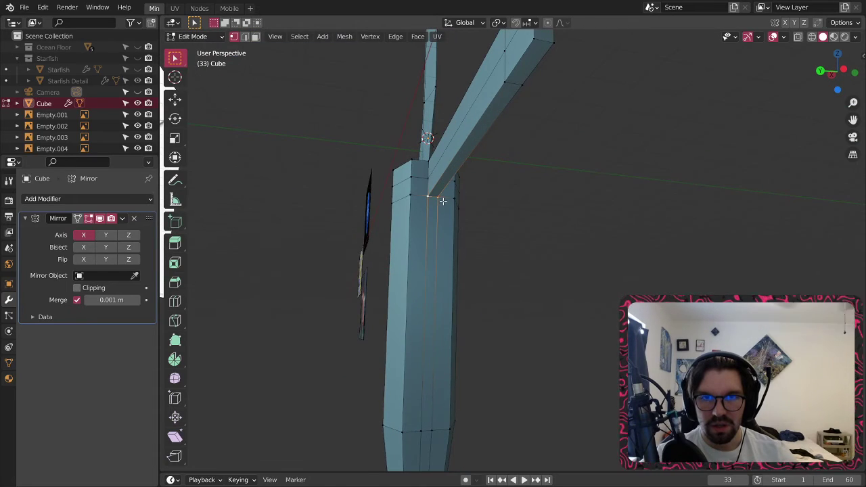
right_click(443, 201)
mouse_move(444, 241)
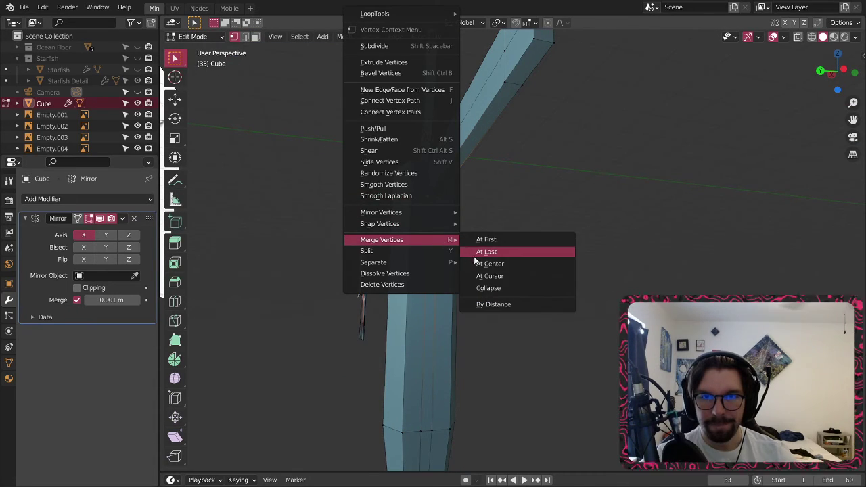
left_click(482, 264)
middle_click_drag(497, 111, 450, 158)
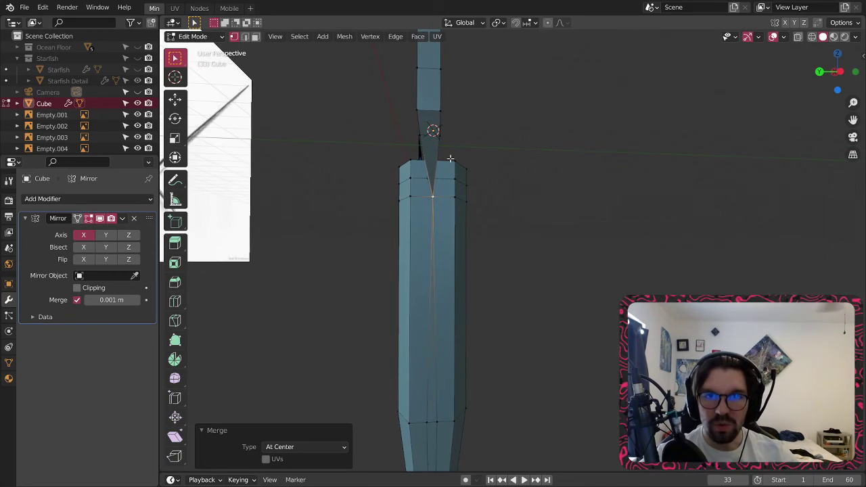
- Repeat the merge on the paired underside vertices at the crossguard's outer loop and tip so its lower side forms a single ridge
left_click(420, 138)
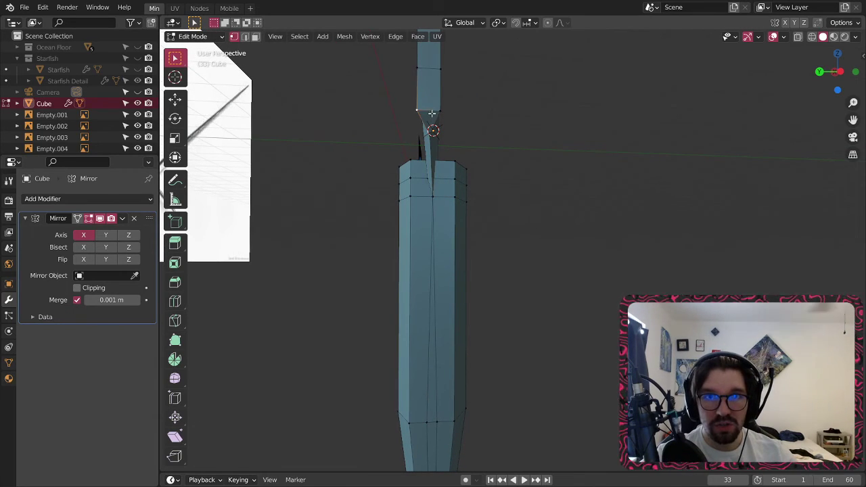
middle_click_drag(443, 110, 450, 165)
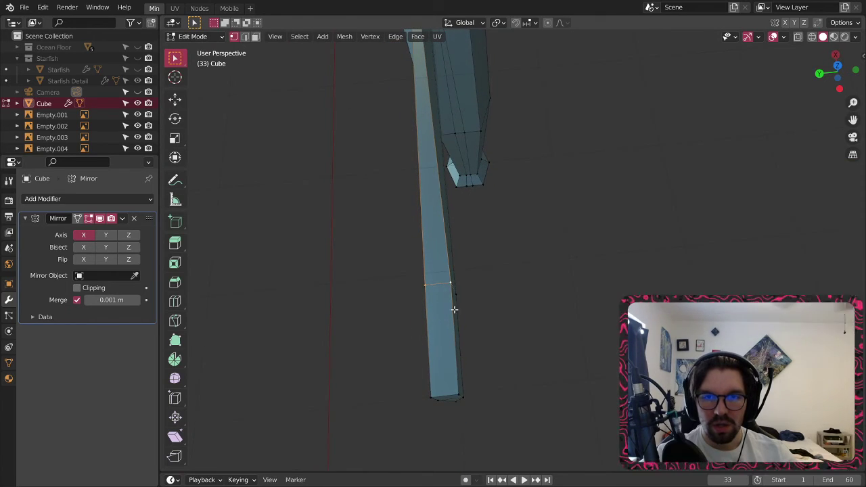
key("shift+r")
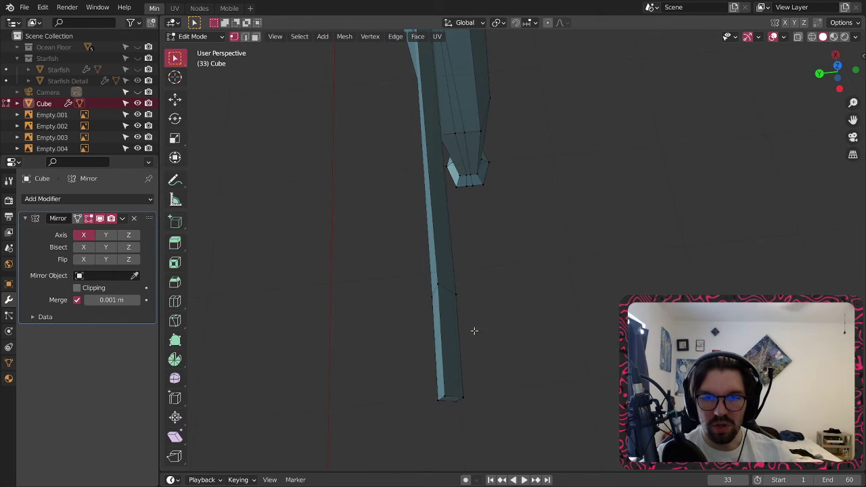
middle_click_drag(474, 331, 421, 295)
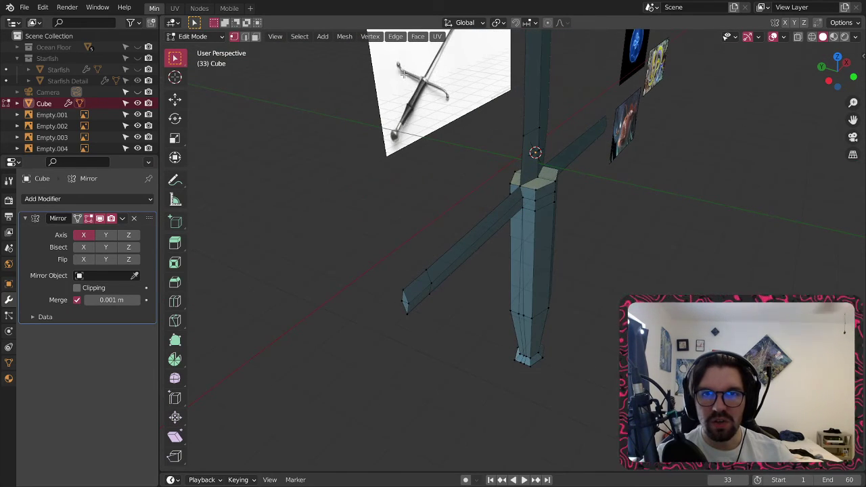
scroll(429, 296, "up", 2)
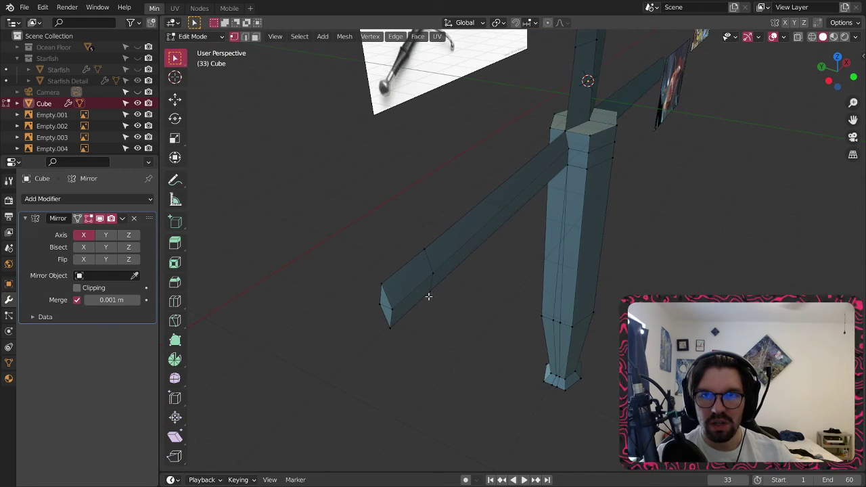
middle_click_drag(482, 197, 406, 215)
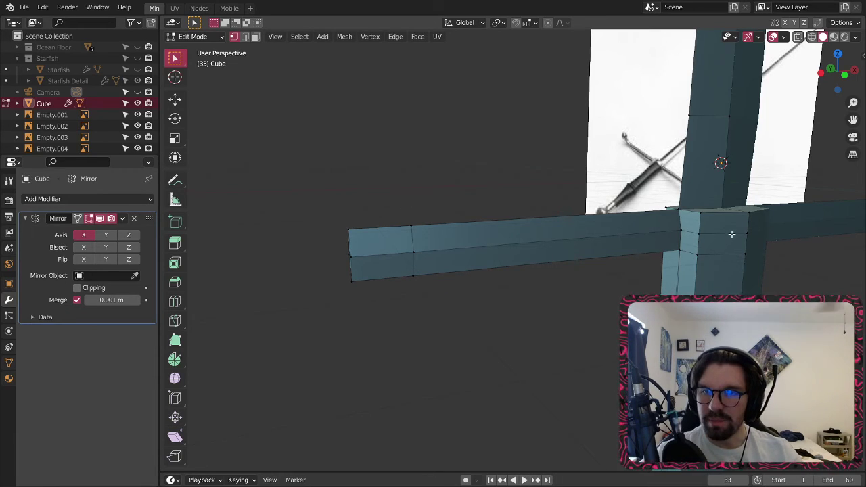
- Select the blade's long cutting edge down to the crossguard and apply an edge crease with a factor of 1.000
middle_click_drag(732, 234, 406, 240)
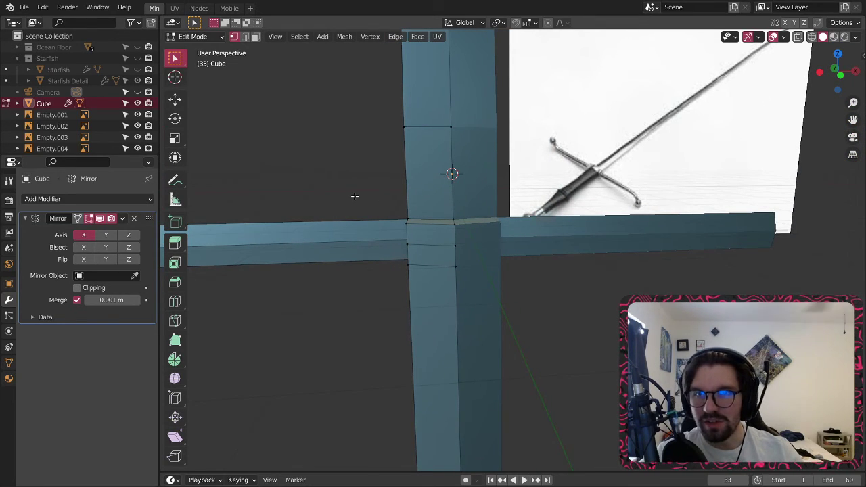
scroll(363, 196, "down", 4)
middle_click_drag(363, 197, 302, 109)
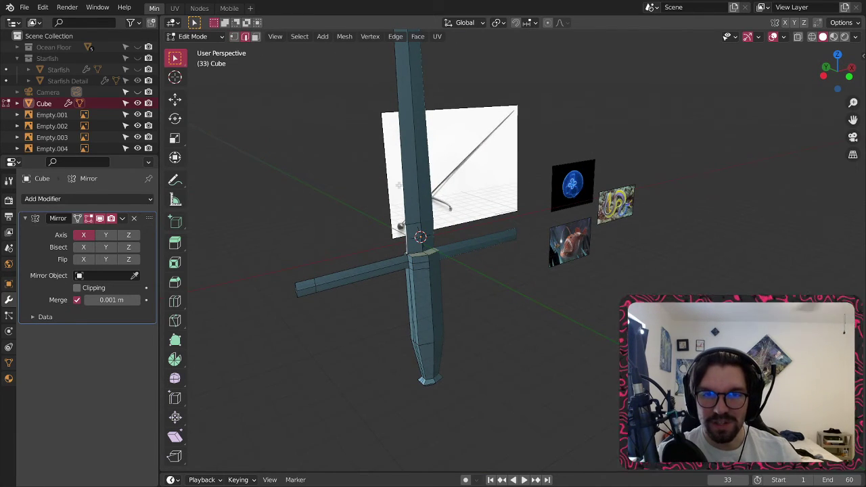
scroll(399, 185, "down", 3)
middle_click_drag(424, 139, 451, 244, "shift")
middle_click_drag(434, 112, 416, 236, "shift")
scroll(434, 199, "down", 4)
scroll(415, 237, "up", 6)
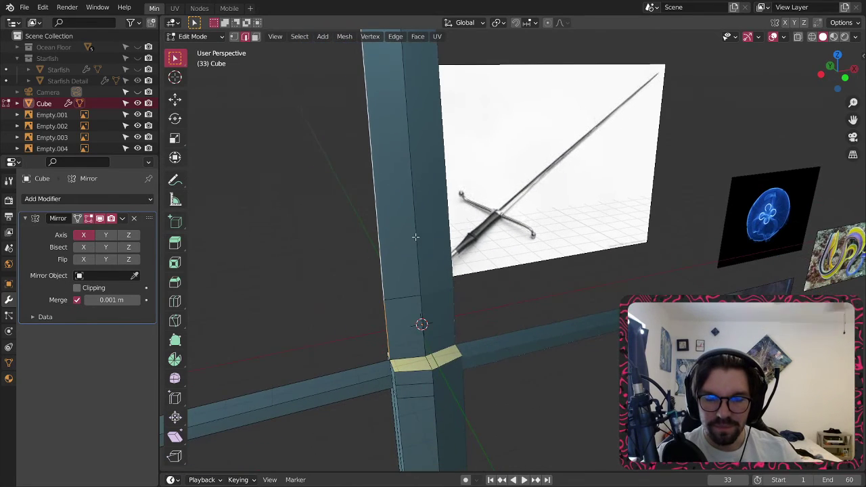
scroll(397, 296, "up", 2)
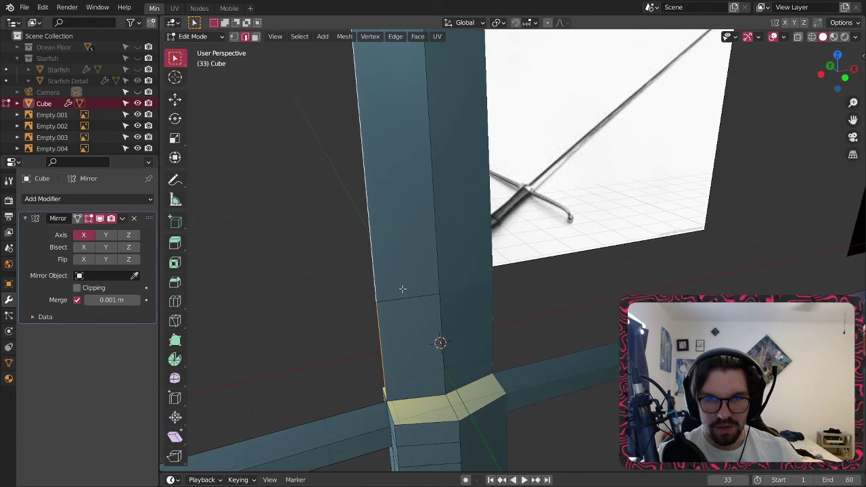
key("shift+e")
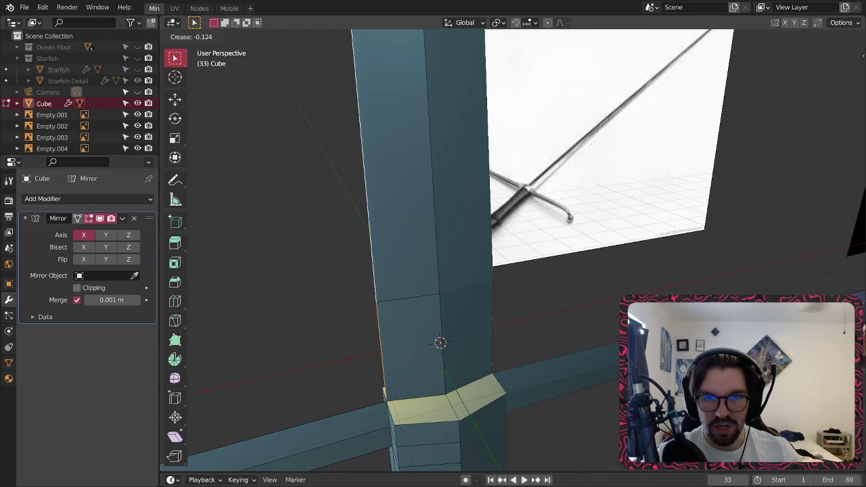
left_click(782, 73)
left_click_drag(325, 462, 358, 463)
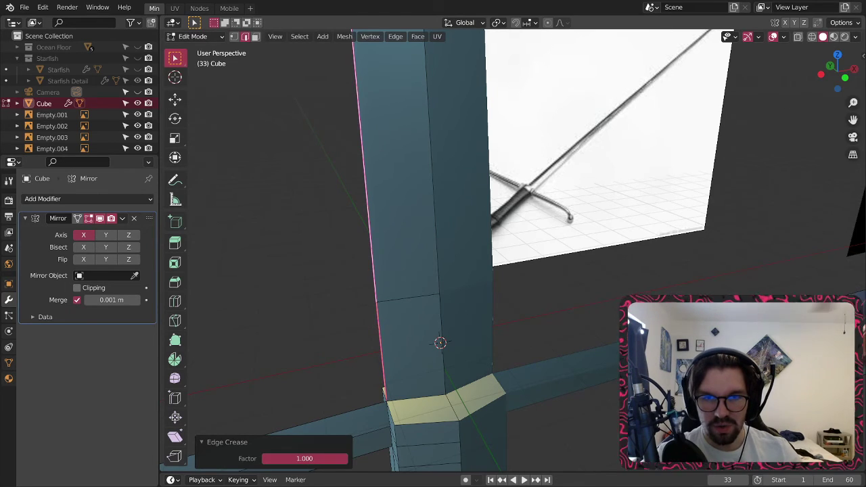
left_click(324, 260)
- Add a Catmull-Clark Subdivision Surface modifier below the Mirror with viewport levels set to 2
scroll(323, 259, "down", 5)
middle_click_drag(344, 277, 437, 259, "shift")
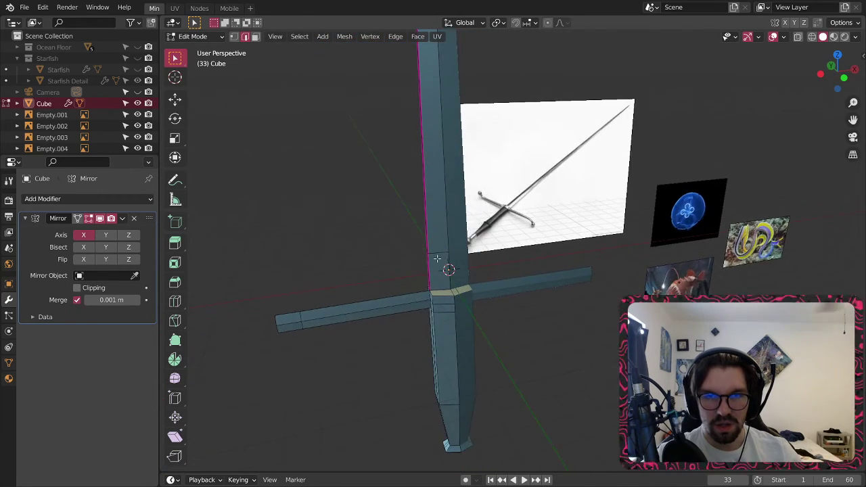
left_click(120, 199)
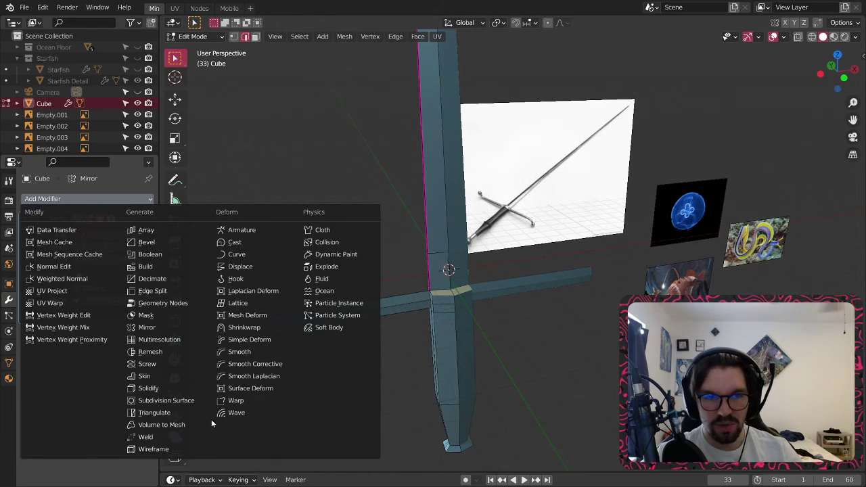
left_click(195, 400)
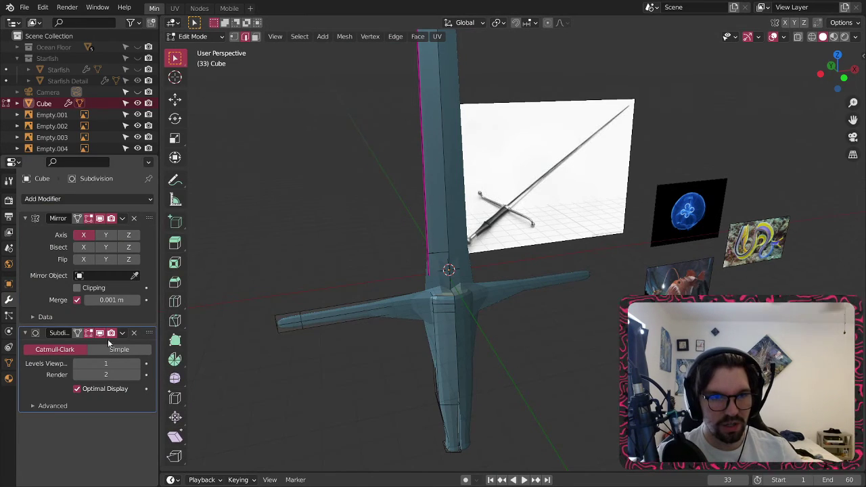
- Switch to Object Mode and examine the smoothed blade, crossguard junction and lower end of the grip
left_click(197, 35)
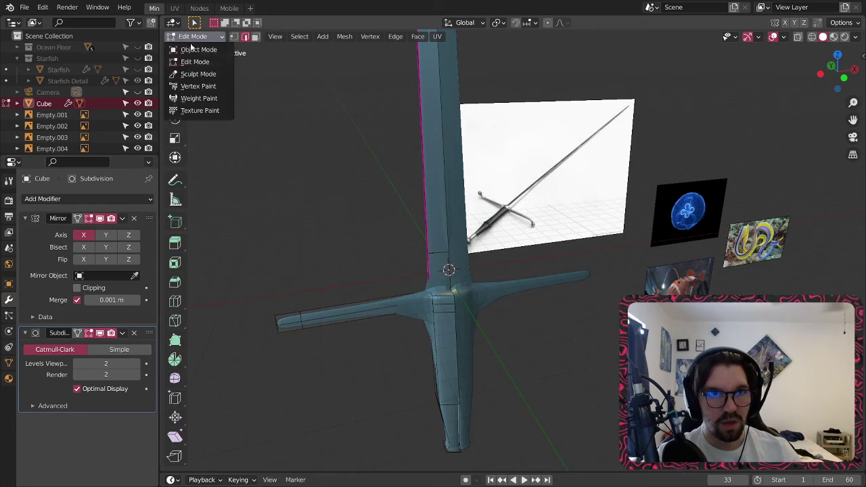
left_click(197, 51)
middle_click_drag(382, 263, 425, 233)
scroll(432, 226, "down", 3)
scroll(426, 271, "up", 6)
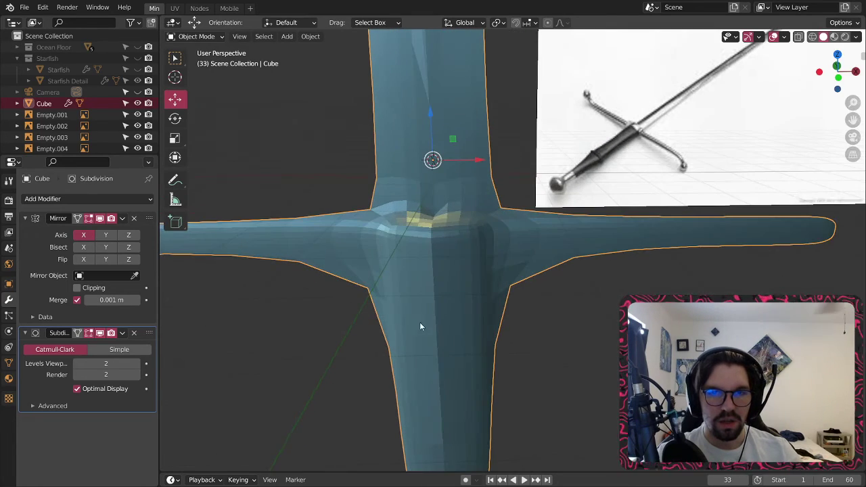
middle_click_drag(421, 325, 471, 186, "shift")
middle_click_drag(467, 331, 463, 241, "shift")
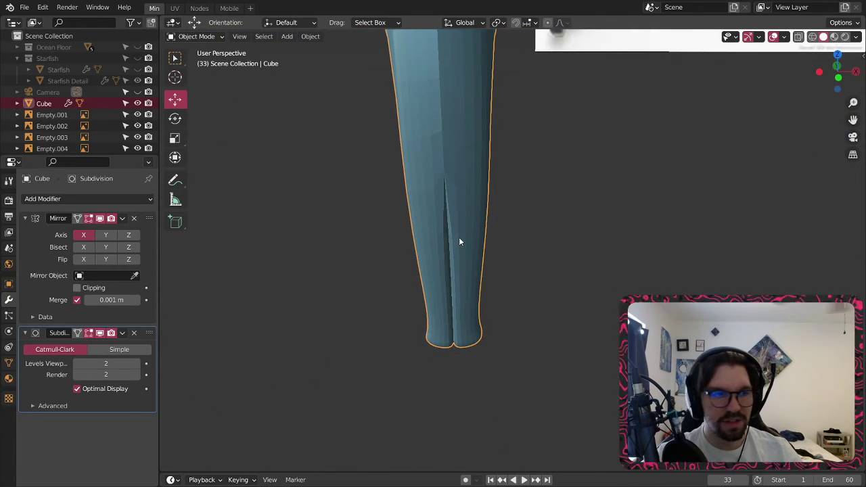
- Back in Edit Mode, select the edge loop at the start of the grip's lower taper using wireframe display and nudge it slightly along X
left_click(196, 35)
left_click(197, 60)
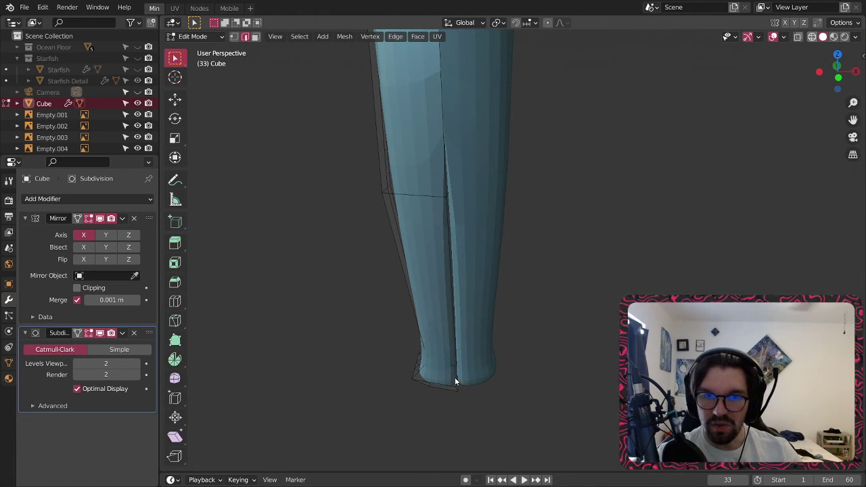
key("shift+z")
scroll(448, 196, "up", 5)
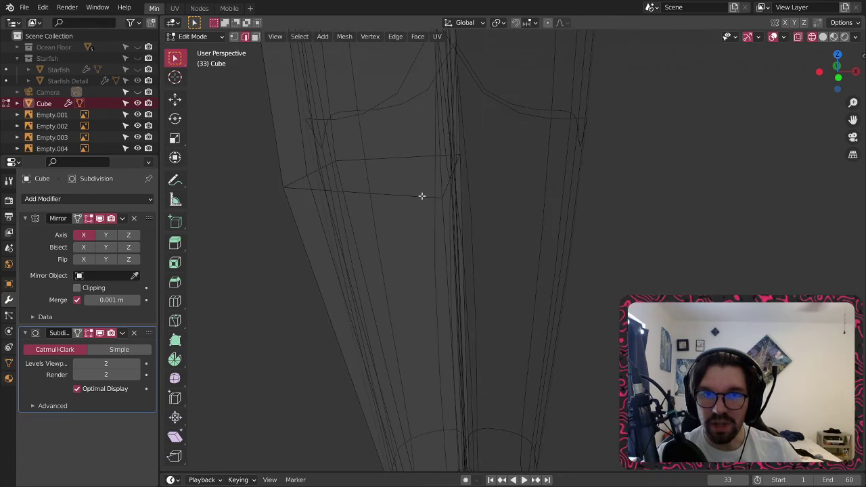
middle_click_drag(436, 185, 468, 243, "shift")
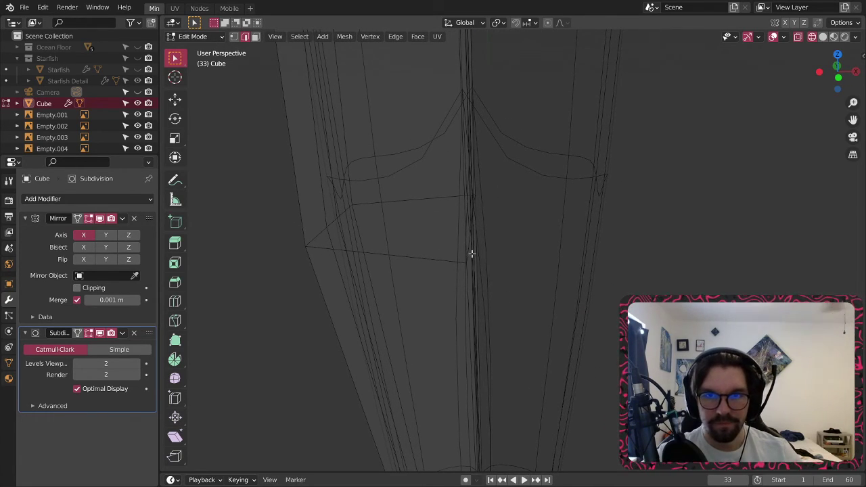
middle_click_drag(475, 253, 507, 250)
left_click(485, 258, "alt")
left_click(175, 98)
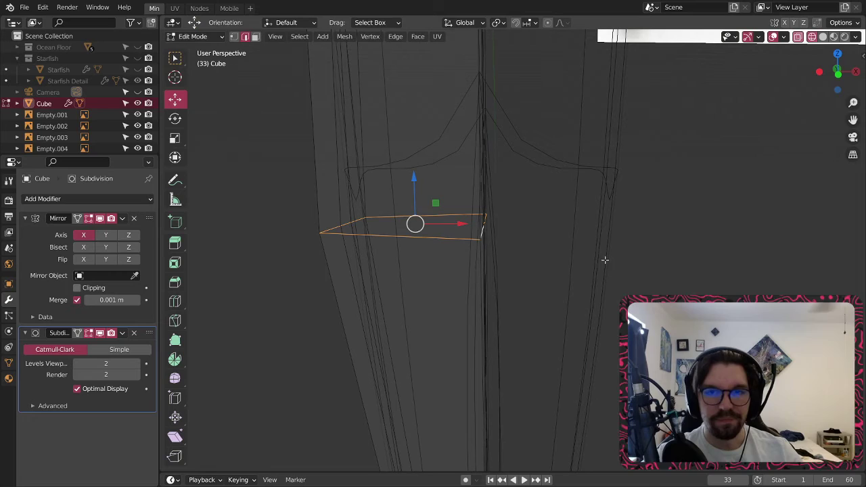
left_click(823, 38)
left_click_drag(458, 223, 461, 224)
- Select the inner edges just above the grip's bottom end and shift them along X by about -0.009 m and about 0.023 m
middle_click_drag(524, 339, 495, 195, "shift")
scroll(495, 196, "down", 3)
middle_click_drag(491, 391, 489, 345, "shift")
scroll(489, 345, "up", 3)
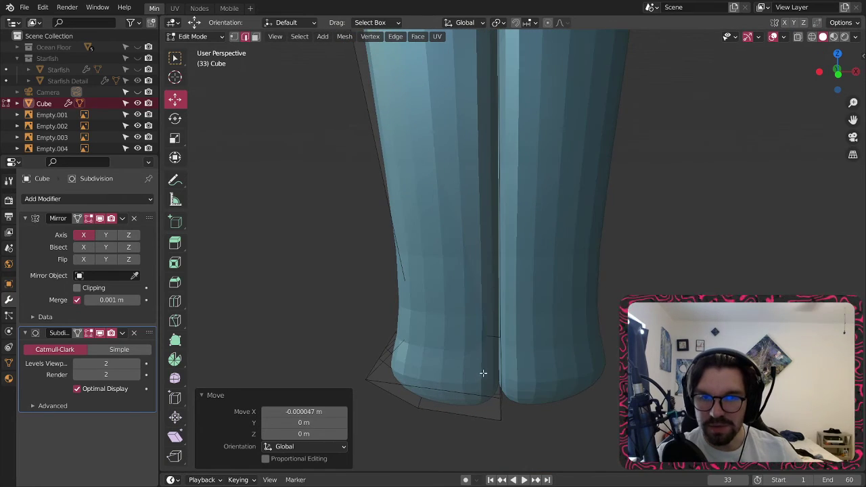
left_click(484, 334)
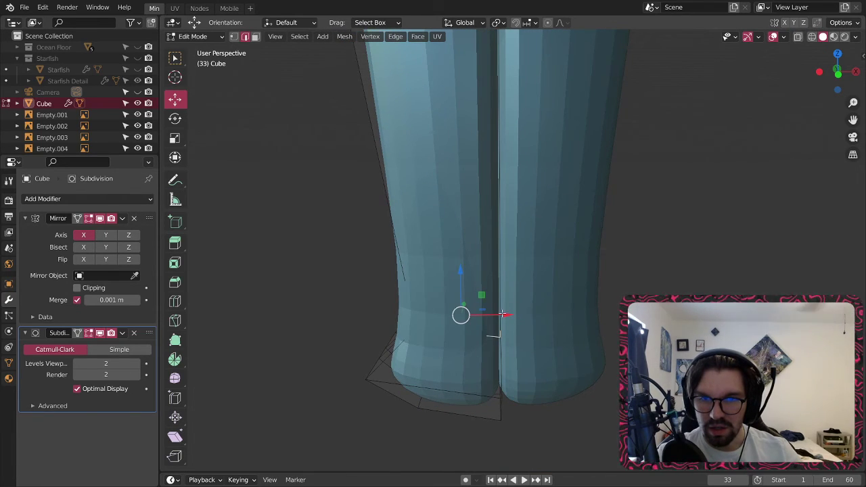
left_click_drag(506, 315, 506, 316)
scroll(531, 228, "down", 2)
middle_click_drag(531, 227, 480, 263)
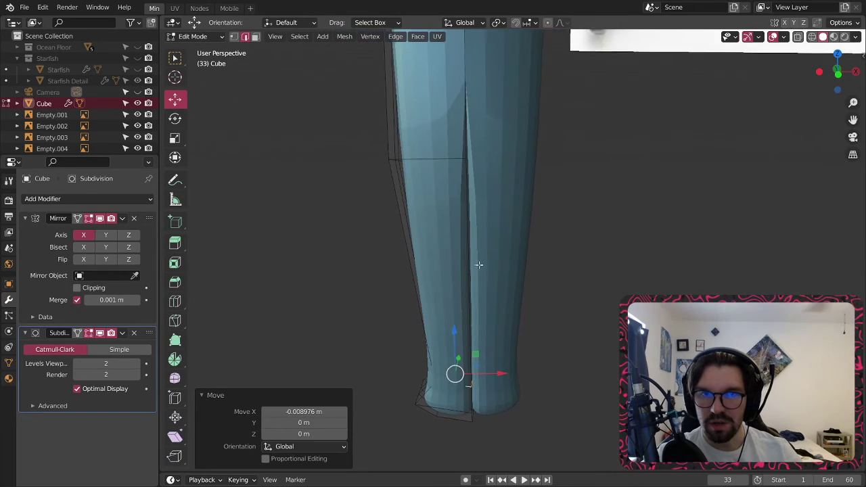
middle_click_drag(459, 398, 478, 260)
mouse_move(477, 259)
left_mouse_down()
mouse_move(456, 266)
mouse_move(480, 264)
left_mouse_up()
- Try moving the grip's lower edges about -0.32 m along X, and undo the move
scroll(476, 252, "down", 4)
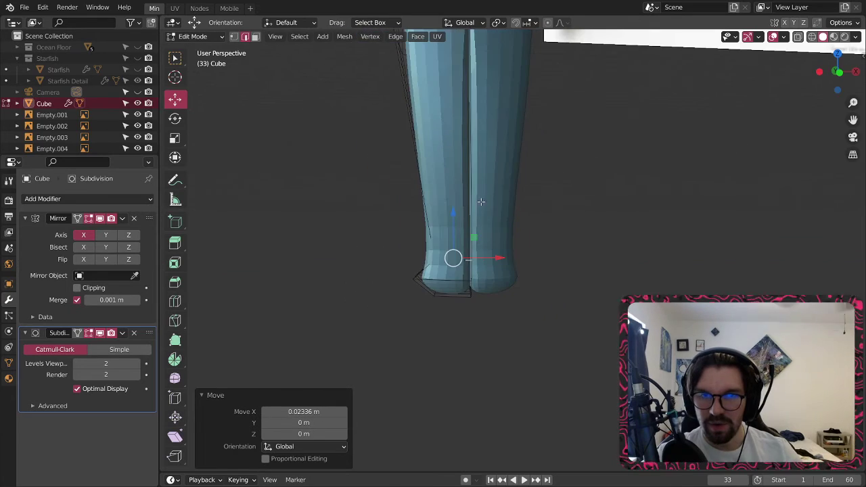
middle_click_drag(481, 195, 466, 303, "shift")
middle_click_drag(482, 366, 477, 354, "shift")
left_click_drag(477, 353, 456, 356)
middle_click_drag(456, 356, 423, 267)
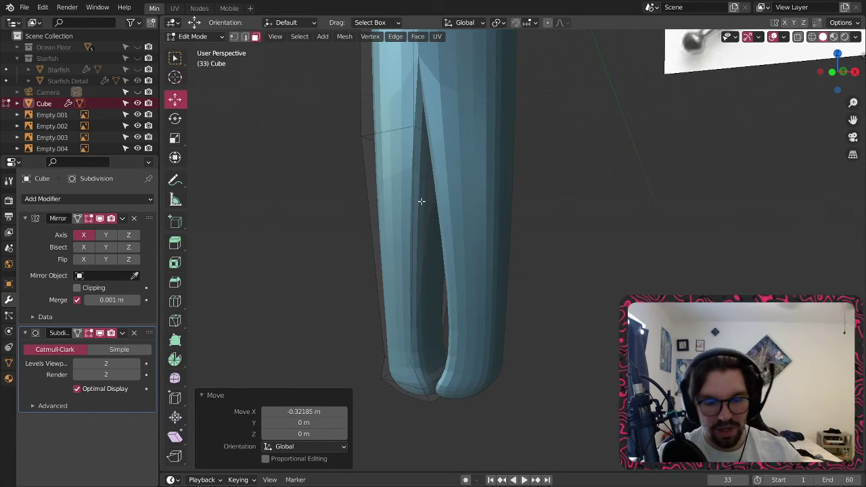
key("ctrl+z")
key("ctrl+z")
- Try to delete the inner faces along the center seam of the grip's lower half
left_click(433, 262)
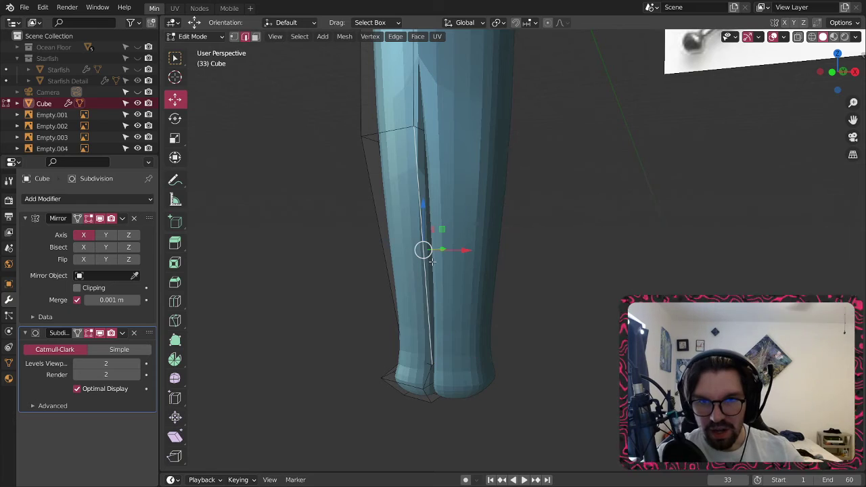
left_click(255, 36)
left_click(428, 173, "alt")
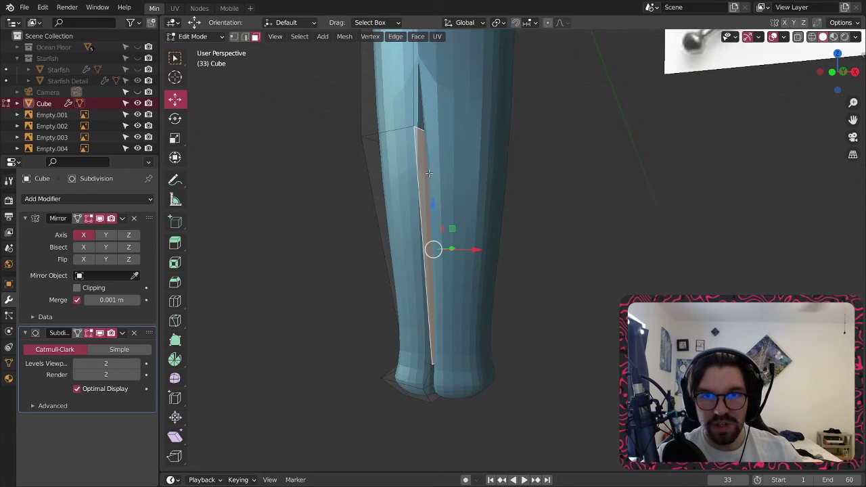
left_click(424, 115, "alt")
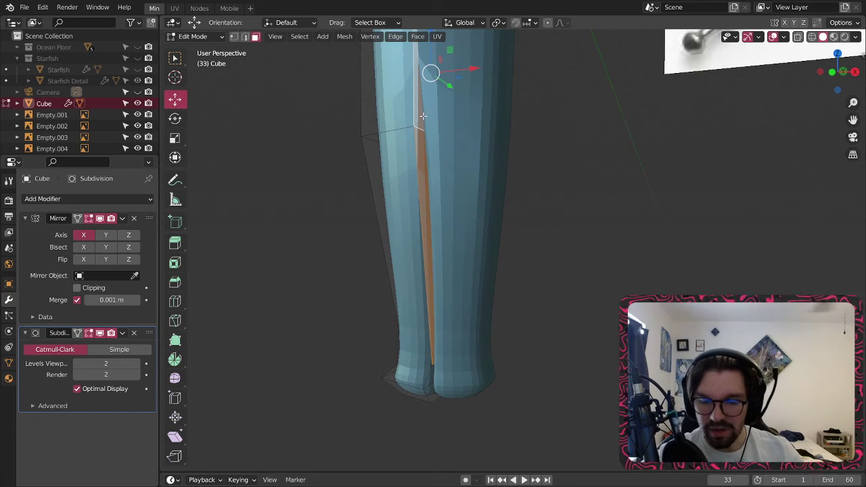
key("x")
key("Escape")
key("x")
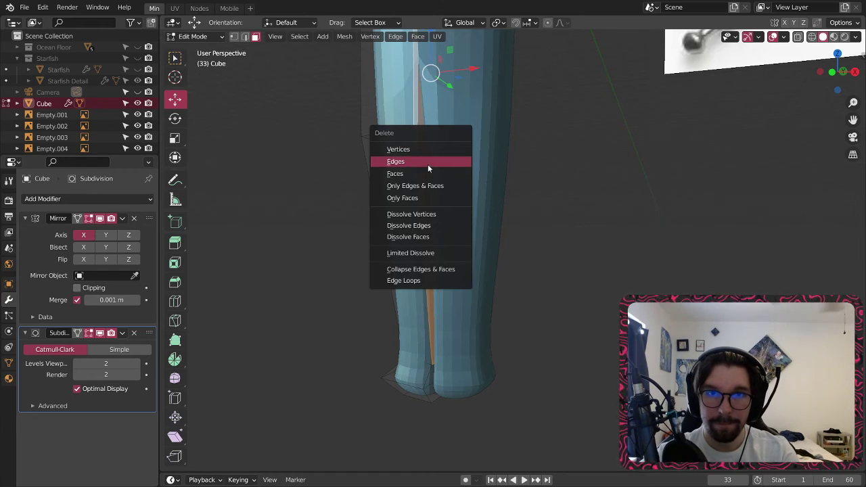
left_click(395, 181)
- Try deleting the remaining inner faces from the opposite side of the grip, and undo the face deletions
middle_click_drag(442, 253, 519, 253)
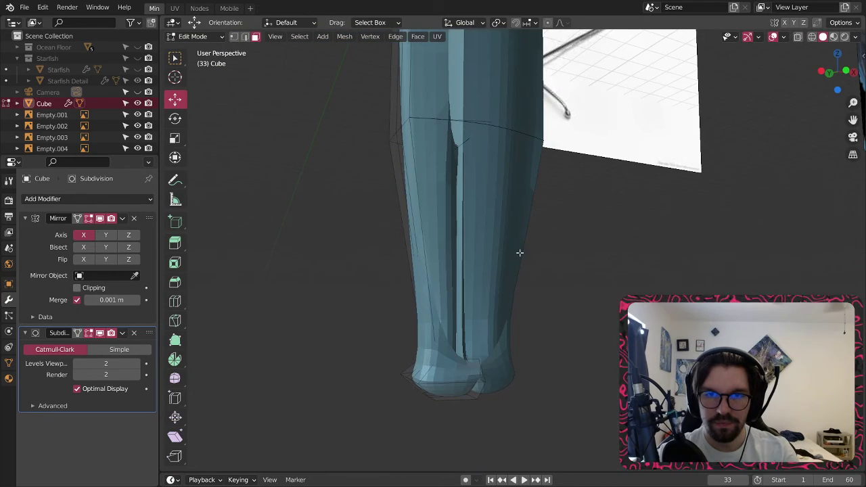
left_click(457, 269)
middle_click_drag(457, 269, 494, 109)
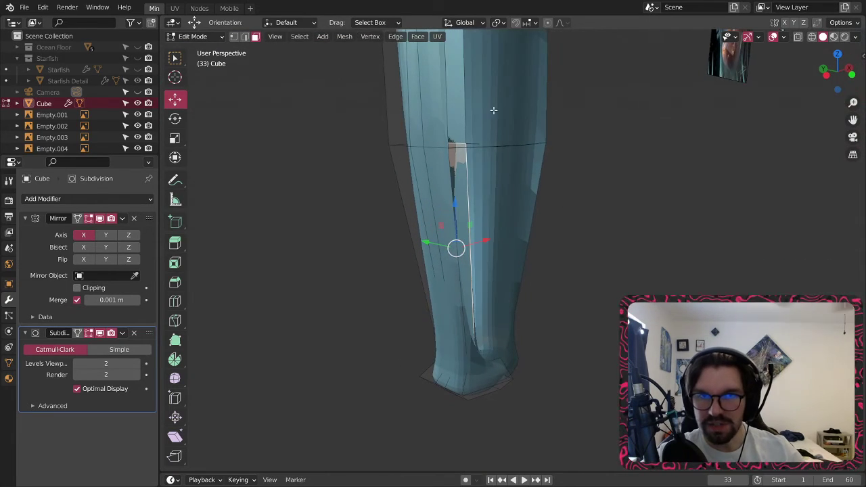
left_click(456, 105, "alt")
right_click(455, 105)
left_click(418, 327)
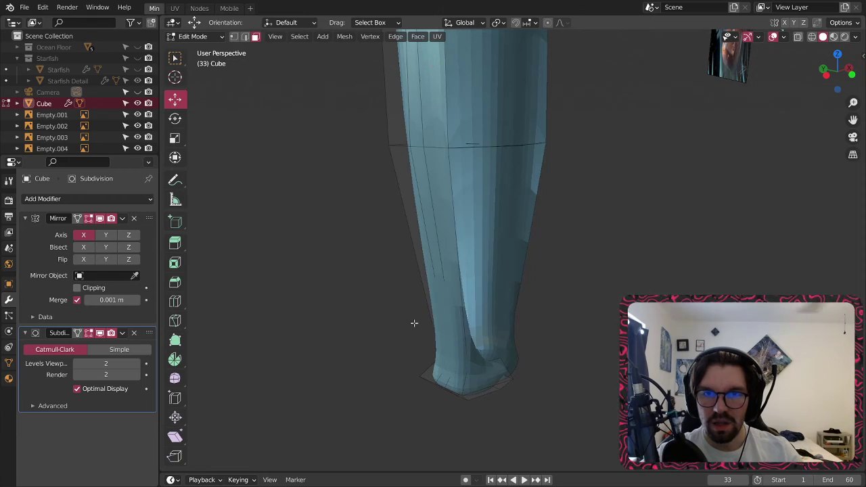
middle_click_drag(456, 219, 406, 184)
key("ctrl+z")
key("ctrl+z")
key("ctrl+z")
key("ctrl+z")
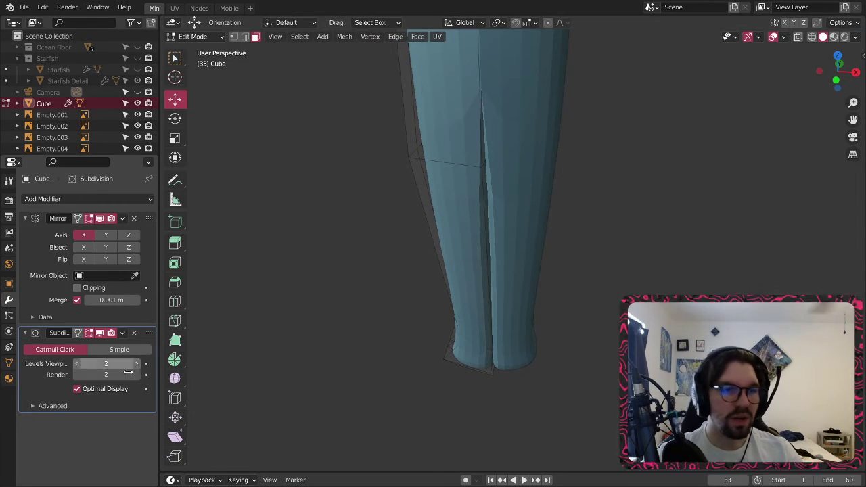
- Hide the Subdivision modifier in the viewport and turn on X-ray display to reveal the grip's inner faces
left_click(100, 333)
middle_click_drag(592, 182, 447, 245)
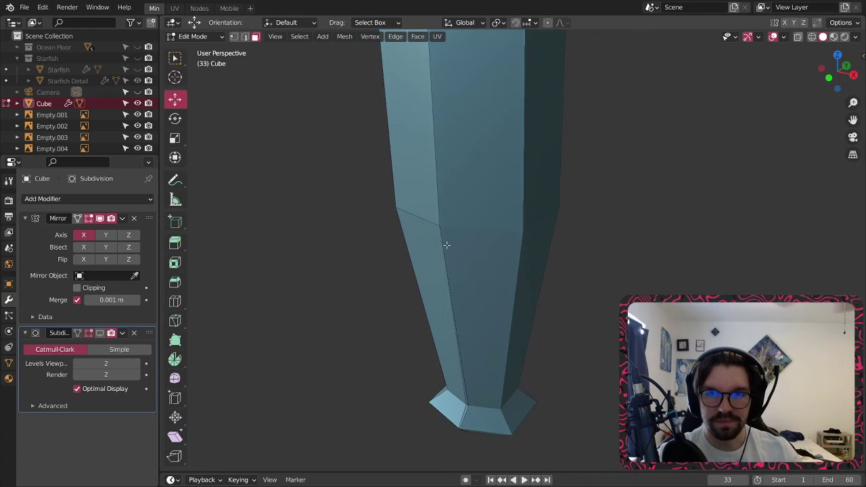
scroll(459, 168, "up", 6)
scroll(458, 168, "down", 6)
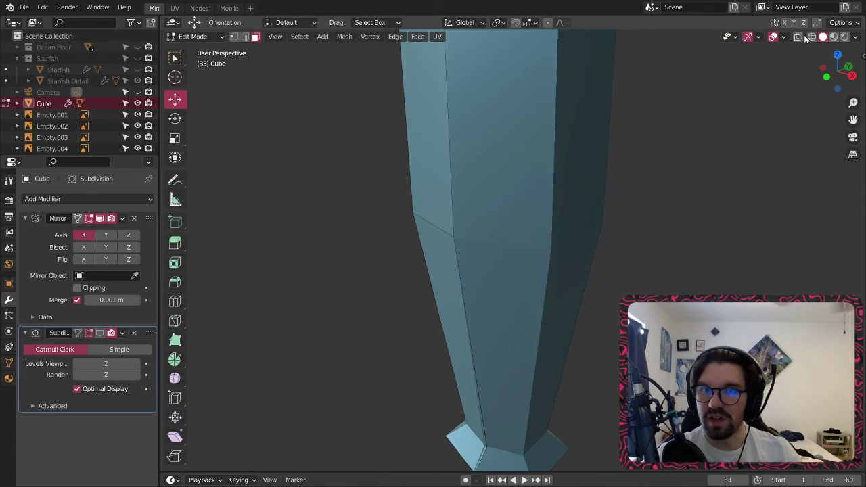
left_click(799, 38)
scroll(540, 168, "down", 2)
middle_click_drag(514, 134, 449, 212, "shift")
- Delete the inner faces along the mirror plane of the grip, its lower taper and the crossguard block
left_click(438, 131)
middle_click_drag(435, 130, 548, 137)
scroll(497, 121, "up", 2)
left_click(508, 140)
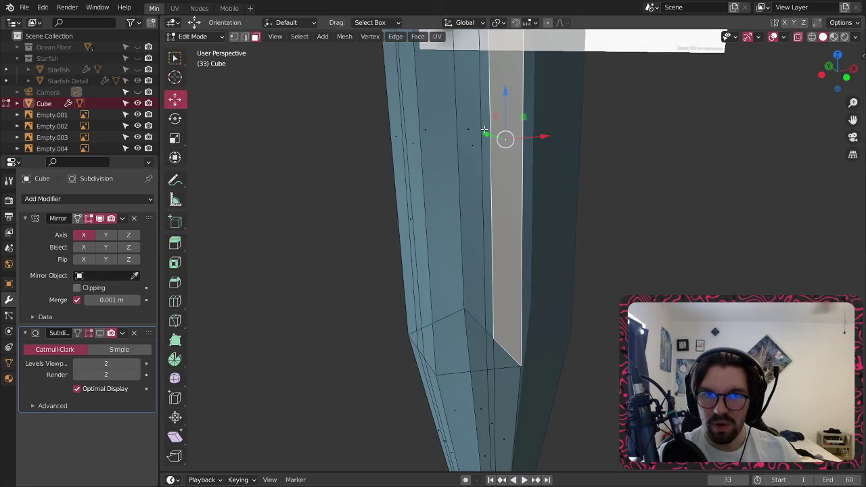
left_click(484, 130, "shift")
left_click(469, 127, "shift")
middle_click_drag(475, 389, 480, 430, "shift")
left_click(485, 360, "shift")
left_click(498, 366, "shift")
left_click(512, 368, "shift")
scroll(507, 302, "down", 4)
scroll(464, 239, "up", 5)
middle_click_drag(458, 190, 469, 175)
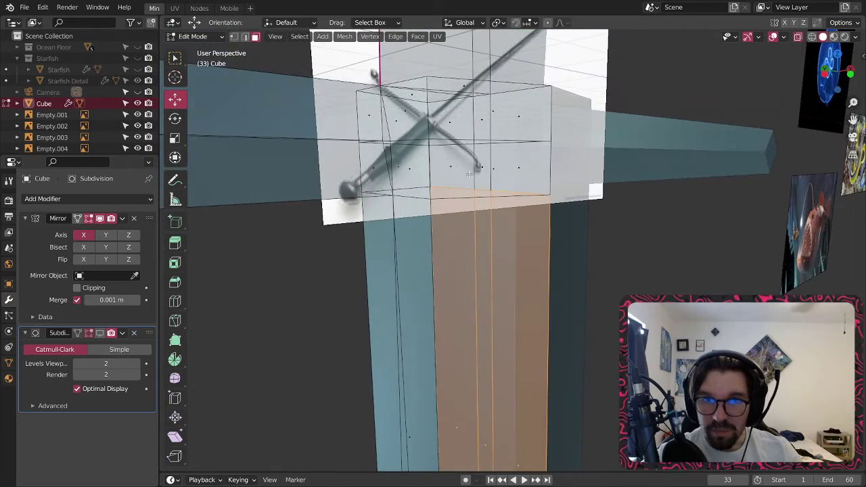
left_click(518, 162, "shift")
middle_click_drag(517, 162, 514, 186)
left_click(509, 176, "shift")
left_click(462, 146, "shift")
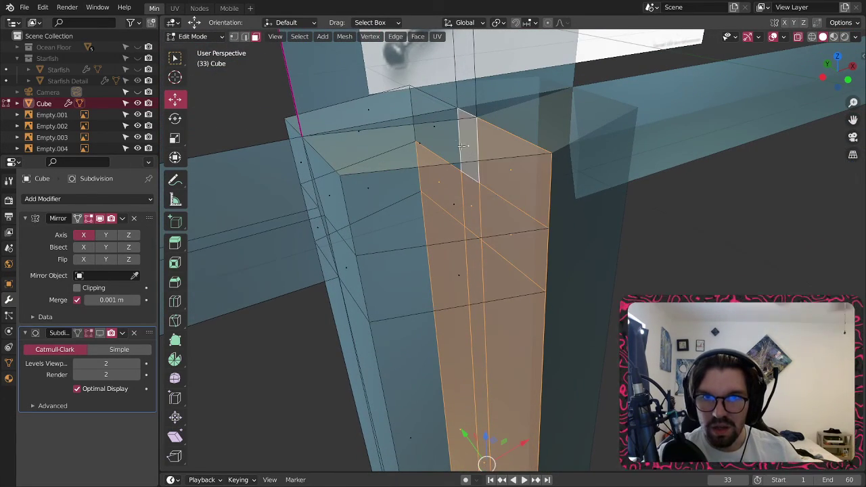
right_click(428, 137)
left_click(411, 248)
- Try deleting the blade's inner center face together with its edges, and undo the deletion
middle_click_drag(433, 233, 436, 264)
scroll(421, 197, "up", 3)
scroll(427, 183, "down", 6)
key("3")
left_click(413, 84)
key("x")
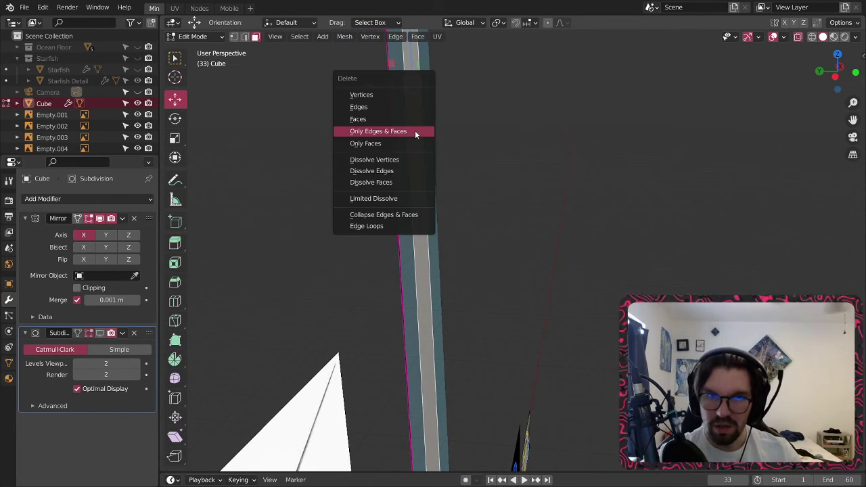
left_click(370, 109)
middle_click_drag(406, 182, 333, 194)
key("ctrl+z")
- Delete only the long inner face running along the blade's center, using the Faces option
middle_click_drag(490, 79, 435, 125)
left_click(510, 125)
middle_click_drag(510, 125, 467, 156)
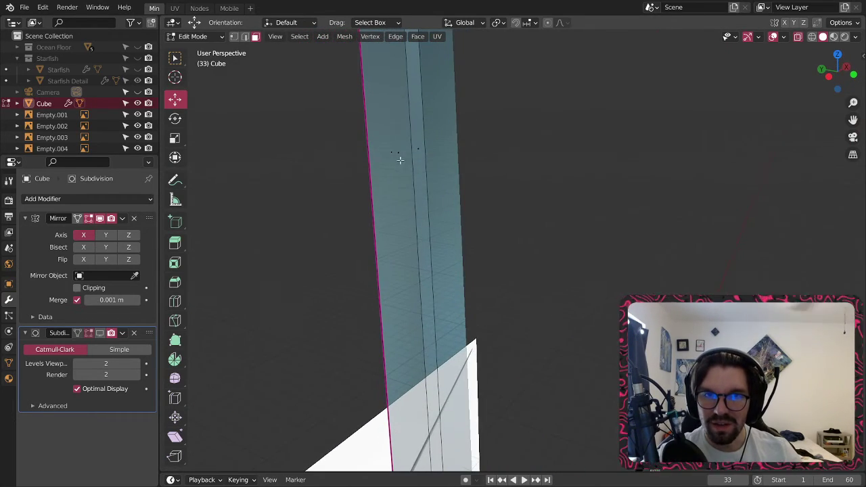
left_click(419, 149)
key("x")
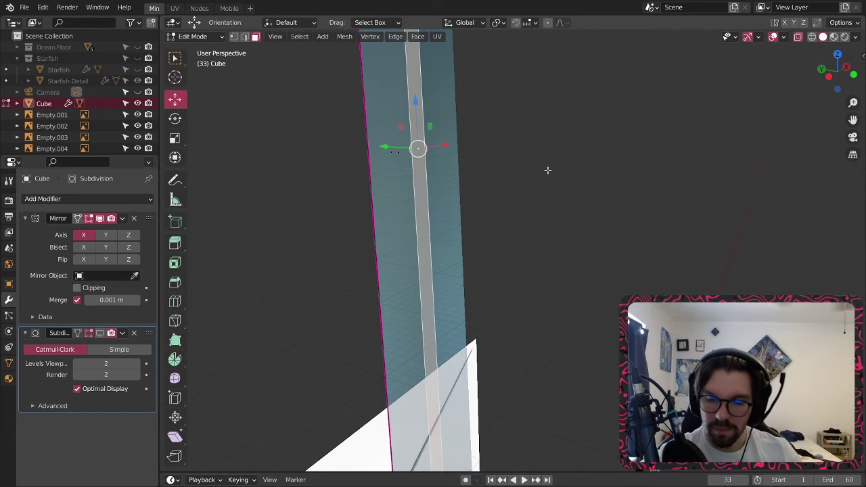
key("x")
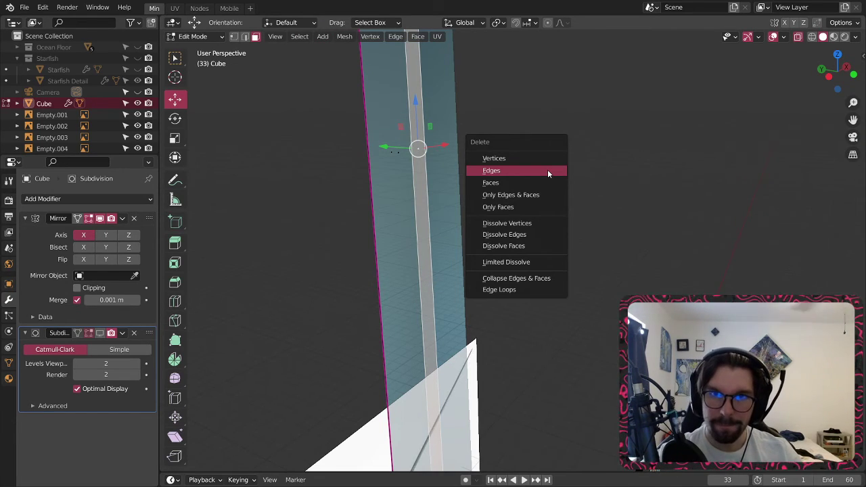
left_click(507, 184)
- Turn off X-ray display and show the Subdivision modifier in the viewport again to check the grip
middle_click_drag(416, 131, 448, 141)
middle_click_drag(423, 290, 379, 196, "shift")
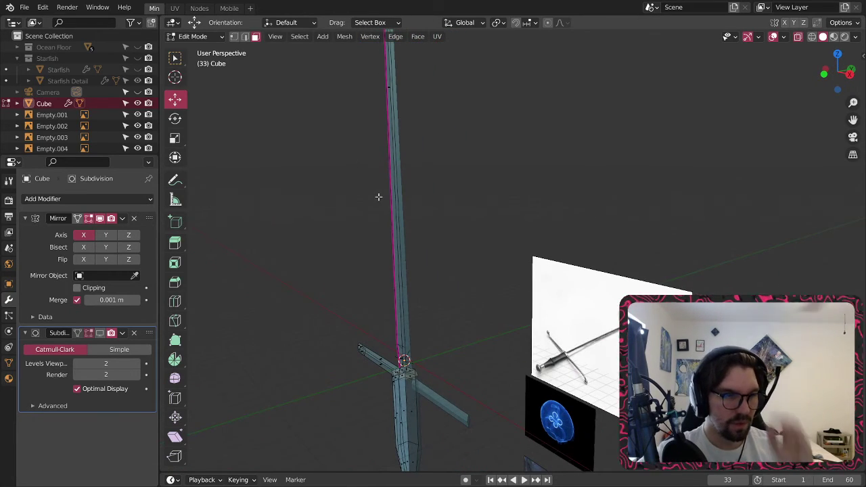
middle_click_drag(369, 318, 433, 309)
middle_click_drag(362, 374, 380, 235, "shift")
scroll(337, 297, "up", 5)
middle_click_drag(386, 298, 422, 273)
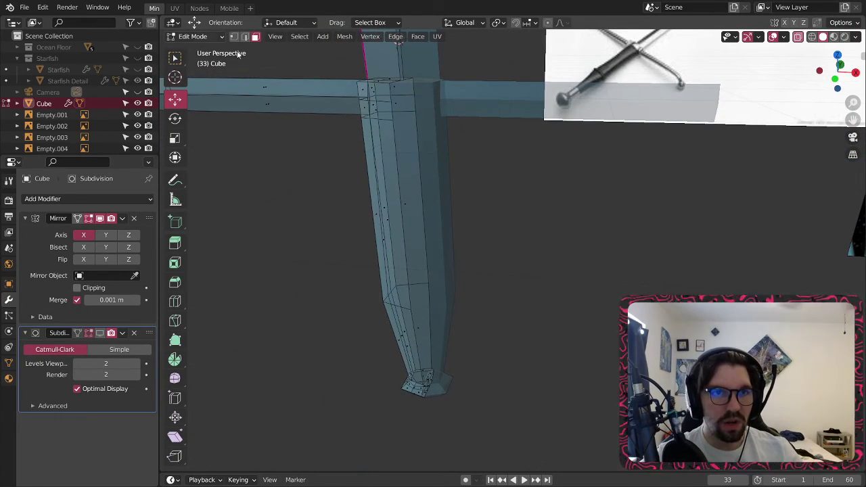
left_click(797, 39)
scroll(440, 209, "down", 3)
middle_click_drag(446, 185, 458, 216, "shift")
left_click(99, 333)
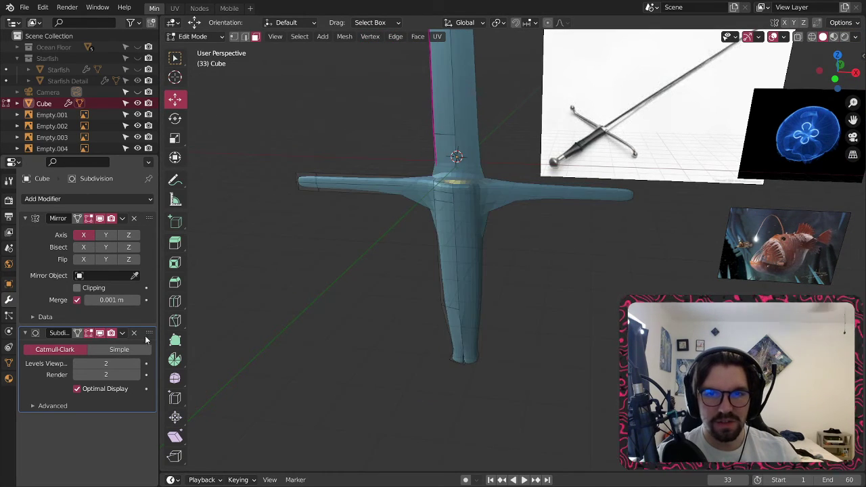
- In wireframe display, select the inner center faces of the grip's flared bottom end and delete them
scroll(462, 331, "up", 6)
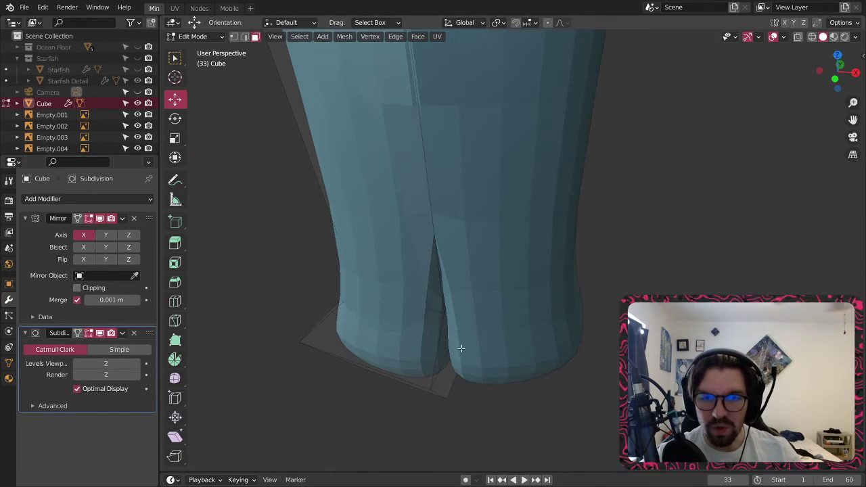
middle_click_drag(384, 231, 356, 204)
left_click(813, 37)
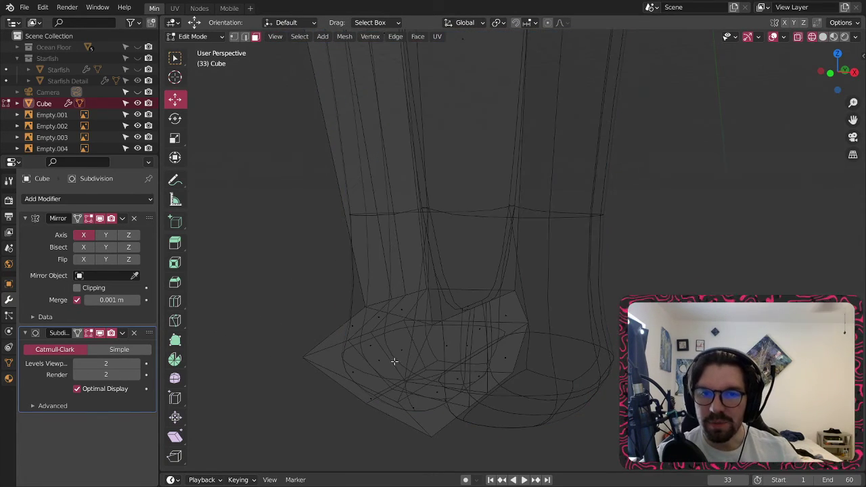
middle_click_drag(393, 359, 373, 362)
left_click(450, 345)
middle_click_drag(449, 345, 651, 333)
middle_click_drag(413, 331, 431, 343)
left_click(380, 343, "shift")
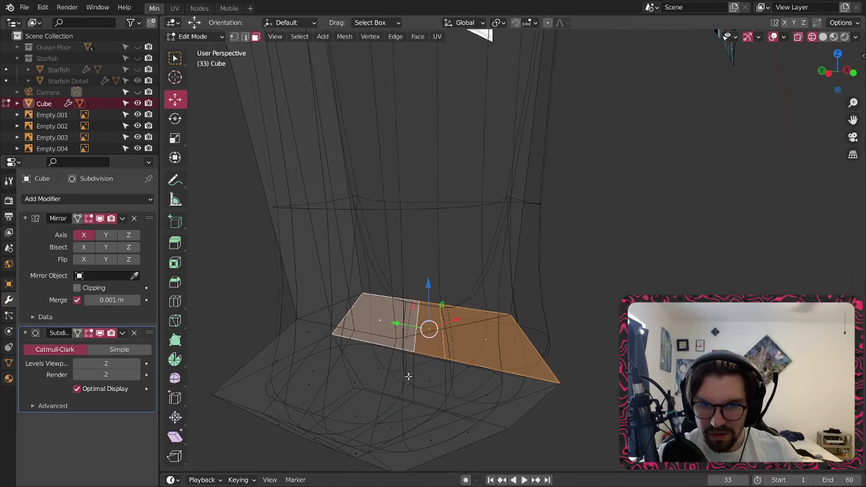
left_click(380, 367, "shift")
left_click(429, 382, "shift")
middle_click_drag(499, 396, 452, 392)
key("x")
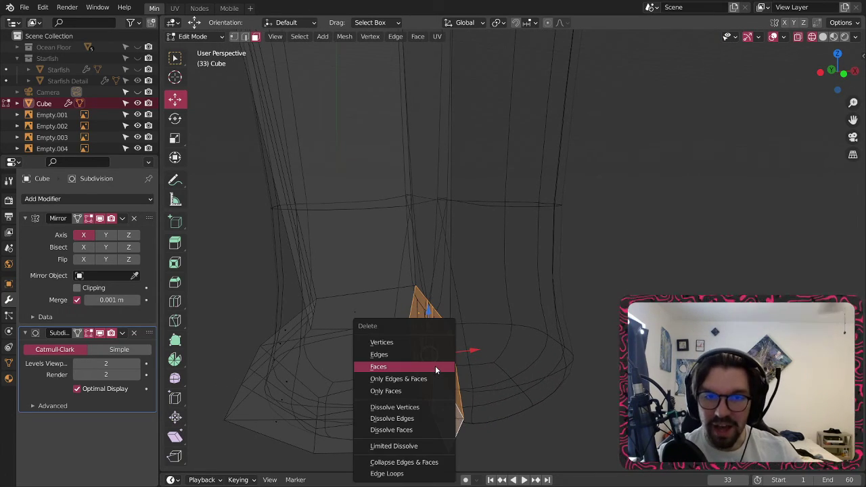
left_click(435, 366)
- Return to solid shading and examine the grip's center seam against the reference image
middle_click_drag(420, 314, 465, 325)
scroll(497, 248, "down", 5)
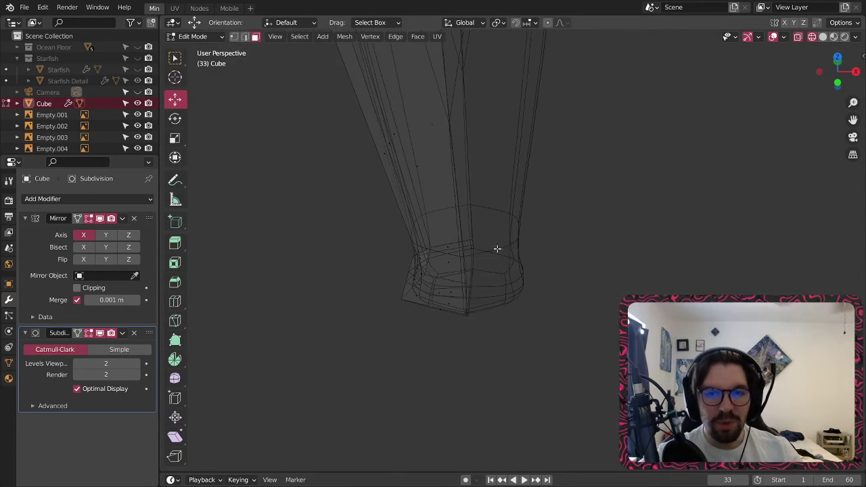
left_click(823, 36)
mouse_move(590, 224)
middle_mouse_down()
mouse_move(586, 165)
mouse_move(483, 284)
mouse_move(448, 298)
mouse_move(507, 280)
mouse_move(490, 265)
middle_mouse_up()
middle_click_drag(459, 296, 444, 235)
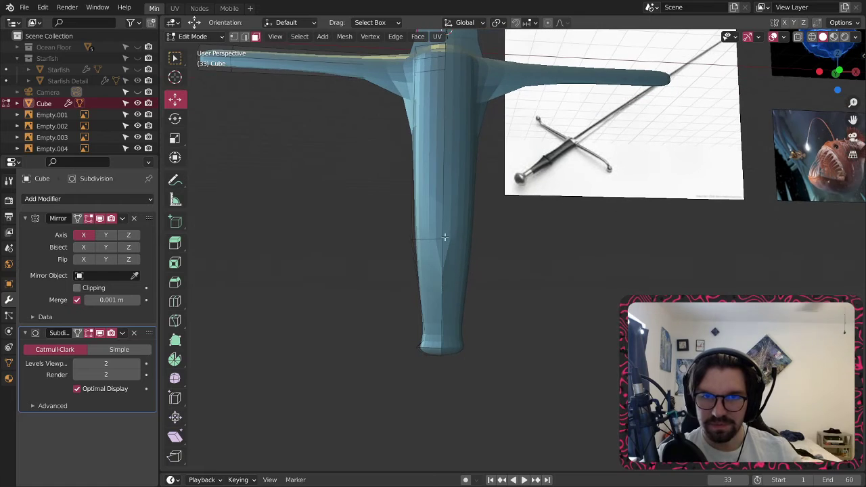
scroll(438, 213, "up", 2)
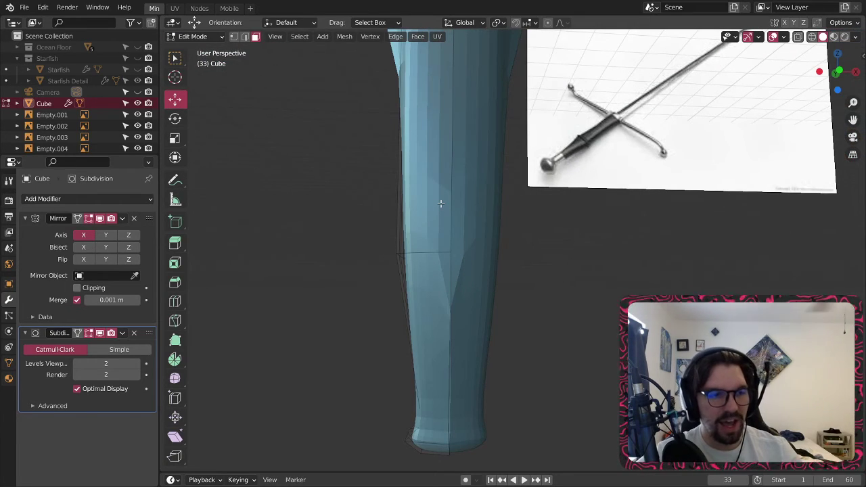
scroll(565, 167, "down", 4)
scroll(434, 327, "up", 5)
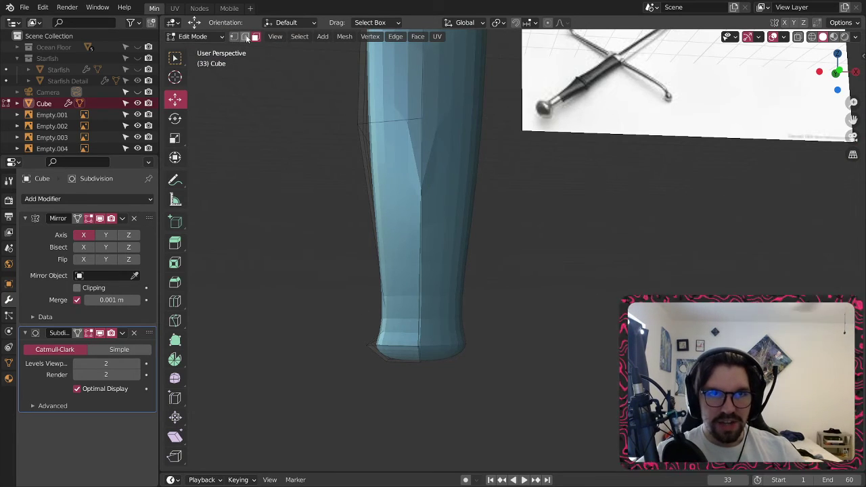
- Select the edge loop above the grip's flared end, hide the subdivision in the viewport, and crease the loop to 1.000
scroll(393, 321, "up", 2)
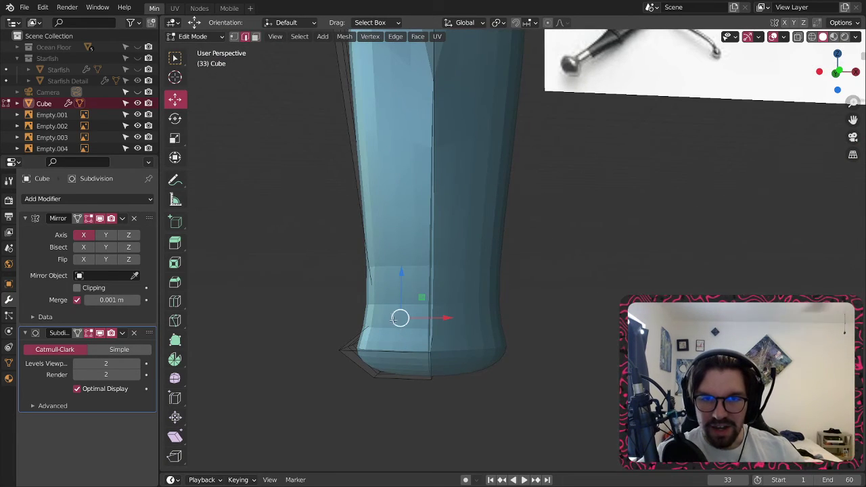
middle_click_drag(394, 319, 344, 303)
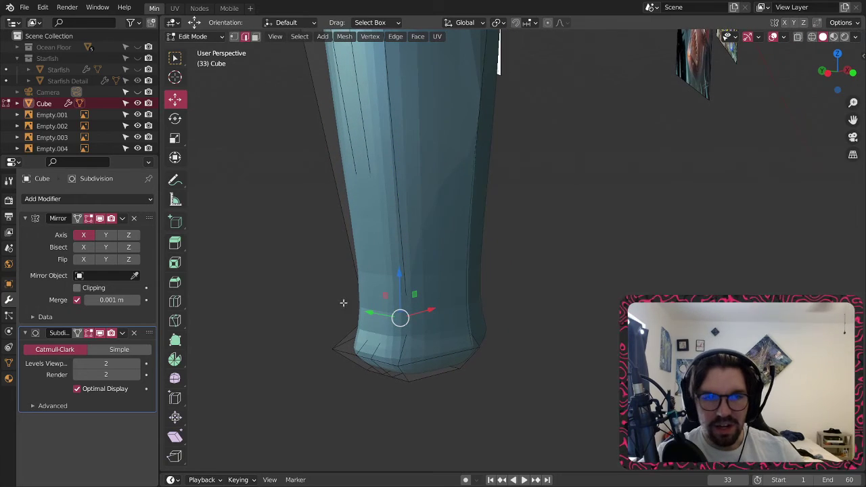
left_click(100, 332)
middle_click_drag(516, 319, 475, 313)
key("shift+e")
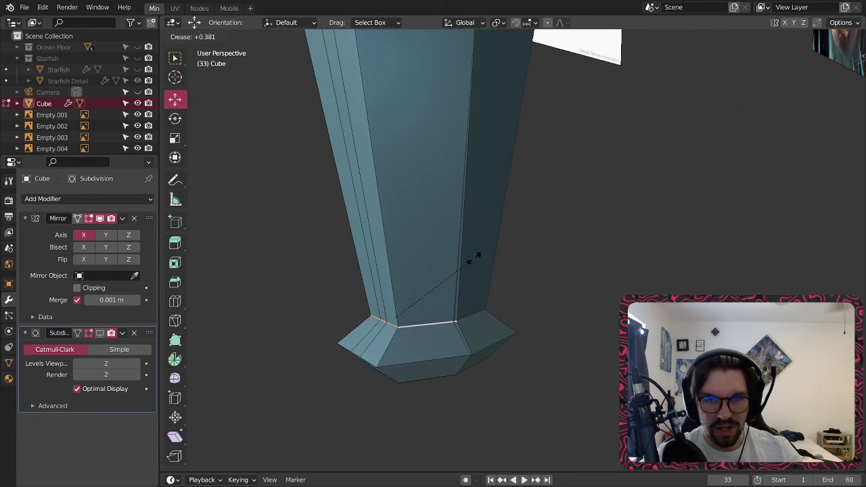
left_click(634, 138)
- Close the seam gap at the flared end by shifting the creased loop slightly along X and the loop below by about -0.013 m
scroll(337, 233, "up", 4)
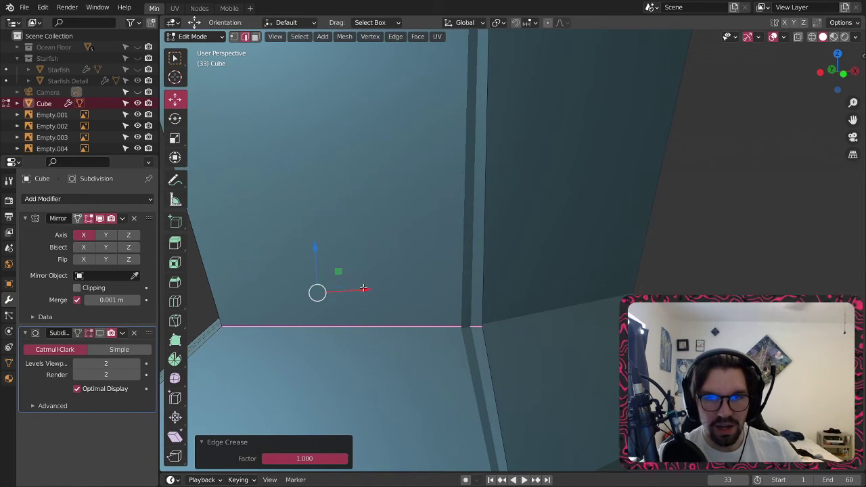
left_click_drag(364, 288, 354, 286)
middle_click_drag(473, 426, 500, 289, "shift")
left_click(453, 331, "alt")
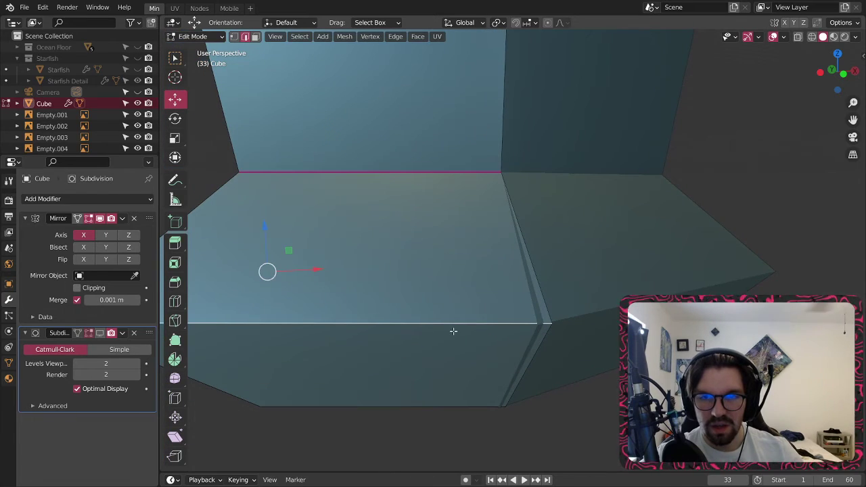
left_click_drag(308, 272, 306, 269)
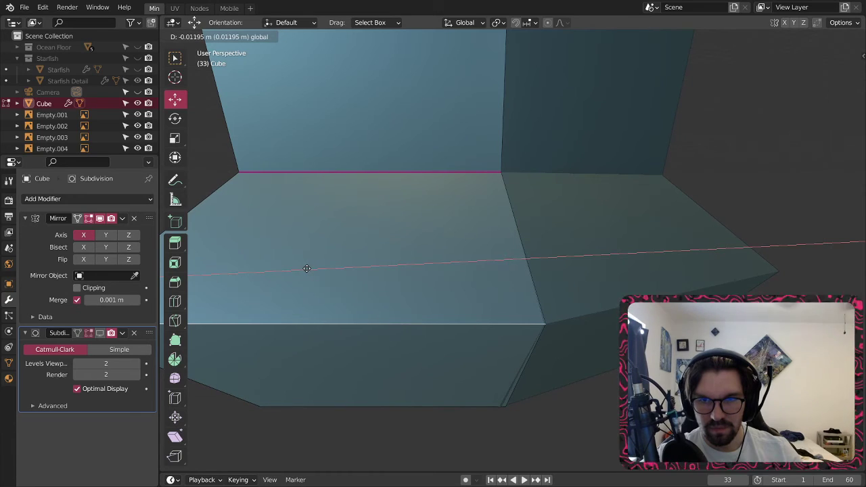
left_click_drag(307, 270, 306, 269)
middle_click_drag(489, 375, 511, 306)
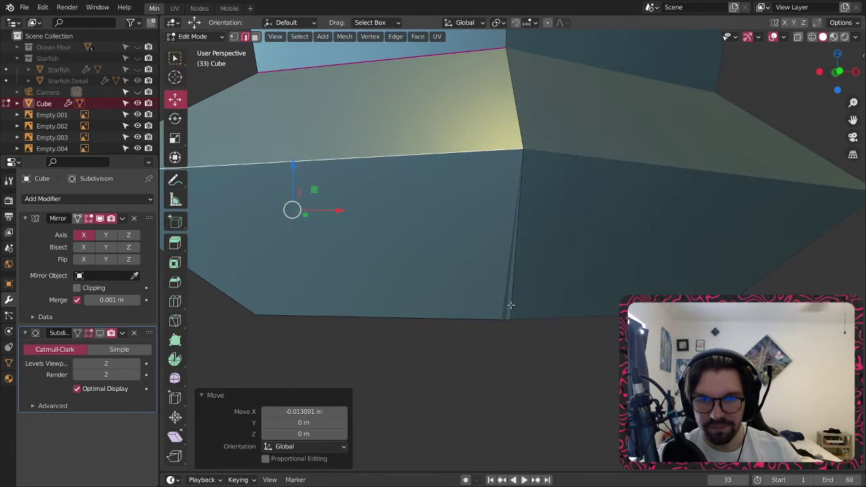
- Shift the bottom edge of the grip's flared end about -0.009 m along X and show the subdivision in the viewport again
left_click(437, 321)
left_click_drag(418, 316, 411, 316)
scroll(471, 164, "down", 5)
middle_click_drag(472, 165, 547, 300, "shift")
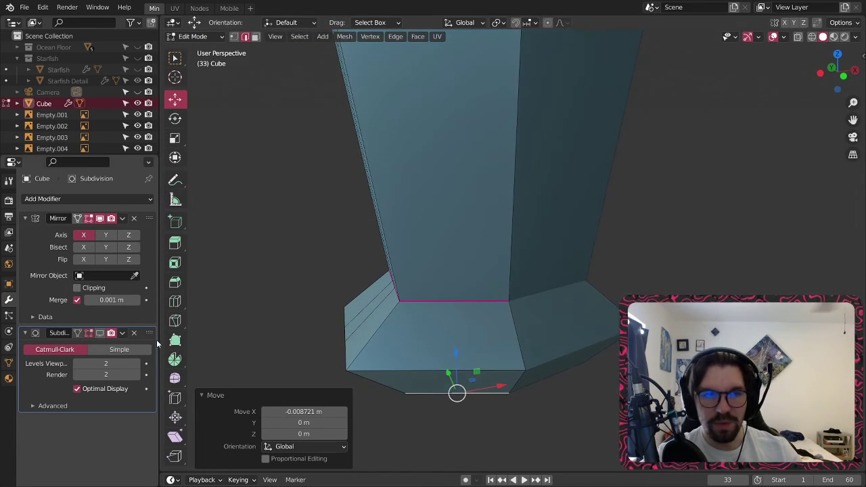
left_click(98, 332)
scroll(441, 241, "down", 5)
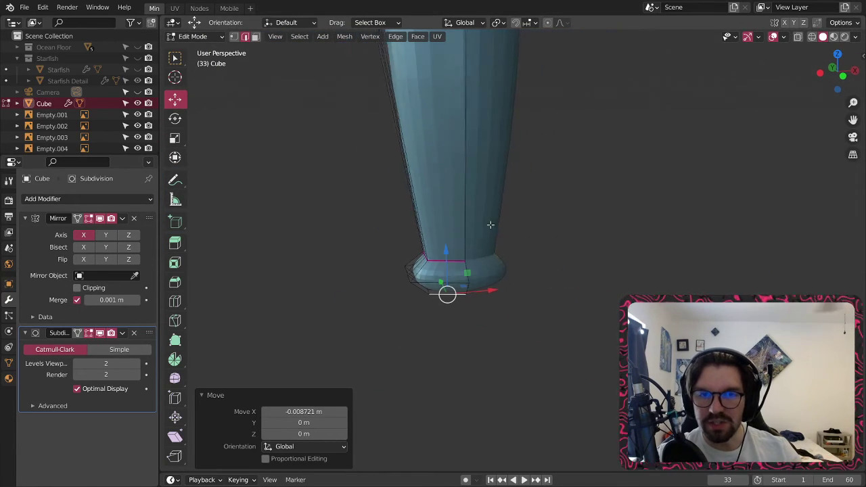
mouse_move(490, 224)
middle_mouse_down()
mouse_move(565, 157)
mouse_move(634, 240)
mouse_move(474, 263)
mouse_move(491, 240)
middle_mouse_up()
scroll(507, 204, "down", 5)
middle_click_drag(516, 178, 560, 316, "shift")
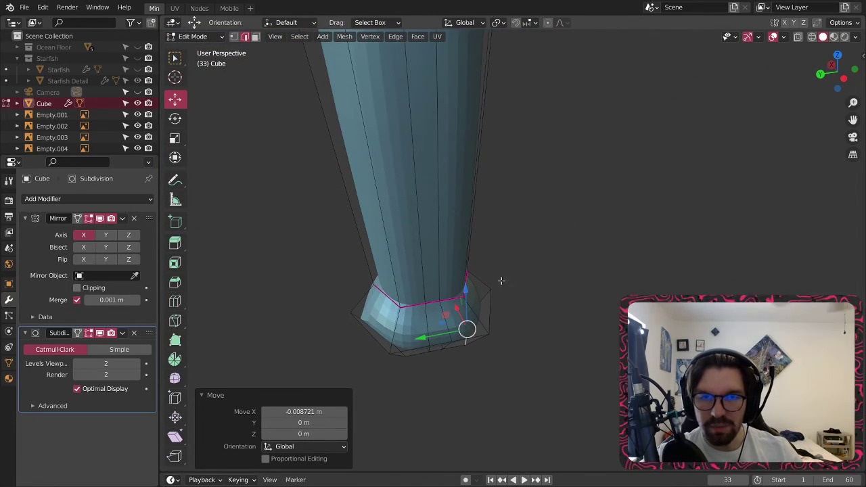
- Select the two outer corner vertices on opposite sides of the flared end and scale them outward along Y
left_click(350, 313, "shift")
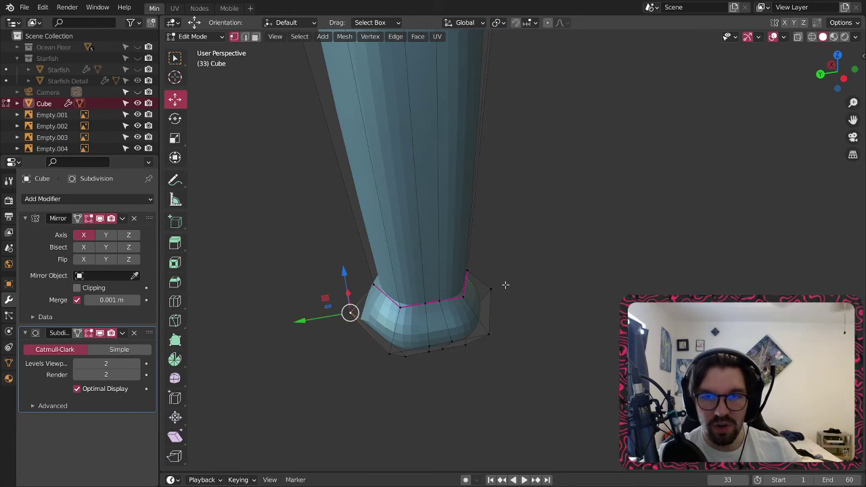
mouse_move(485, 298)
middle_mouse_down()
mouse_move(568, 252)
mouse_move(469, 308)
mouse_move(480, 300)
middle_mouse_up()
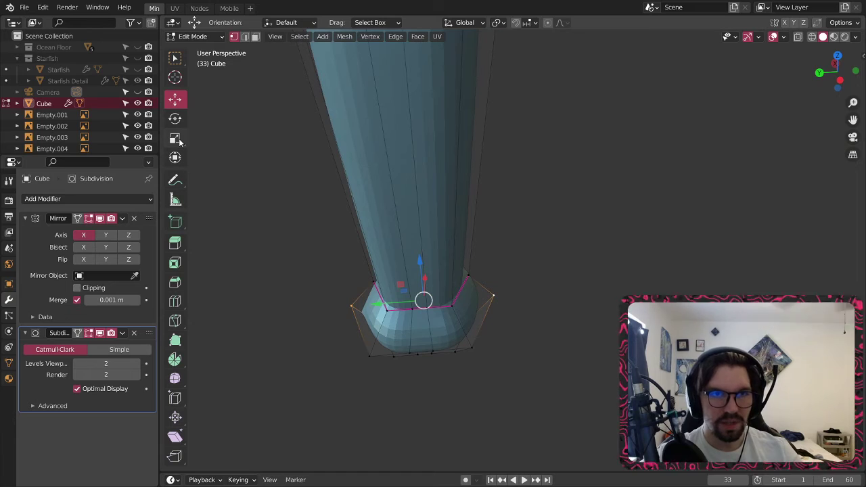
left_click_drag(379, 304, 363, 306)
scroll(354, 312, "up", 3)
- Select the four bottom vertices along the flared end's center seam and move them about -0.276 m along Z
middle_click_drag(350, 313, 400, 296)
left_click(383, 299)
left_click(482, 319, "shift")
left_click(447, 313, "shift")
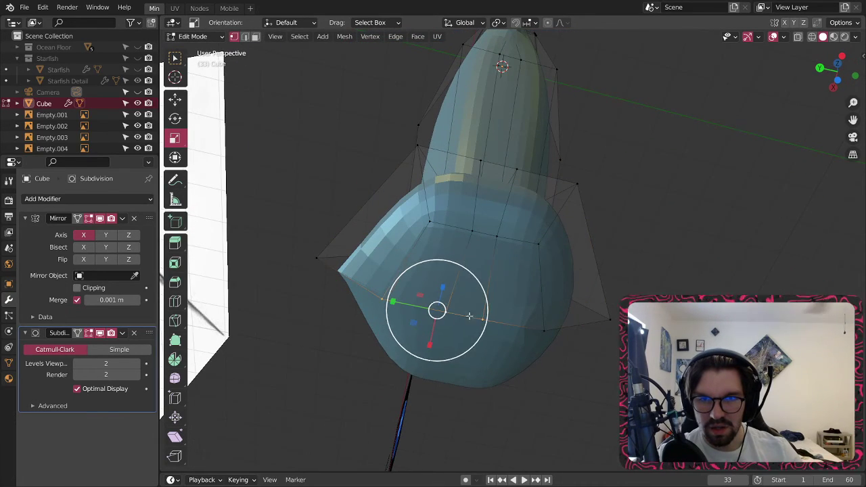
left_click(543, 328, "shift")
middle_click_drag(539, 308, 334, 197)
left_click(174, 103)
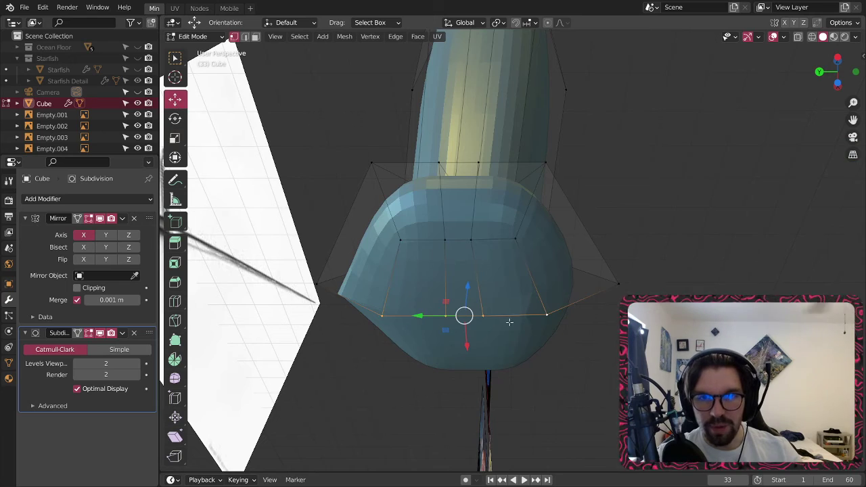
left_click_drag(476, 286, 486, 346)
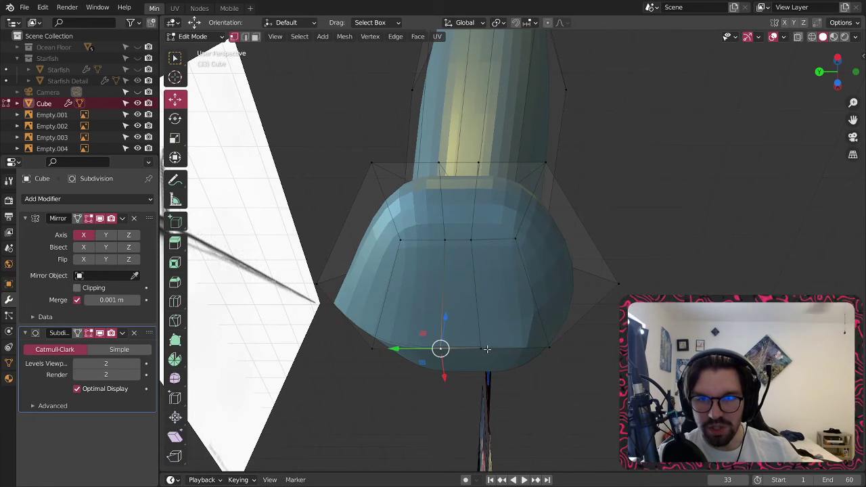
left_click_drag(465, 319, 464, 363)
middle_click_drag(464, 363, 476, 396)
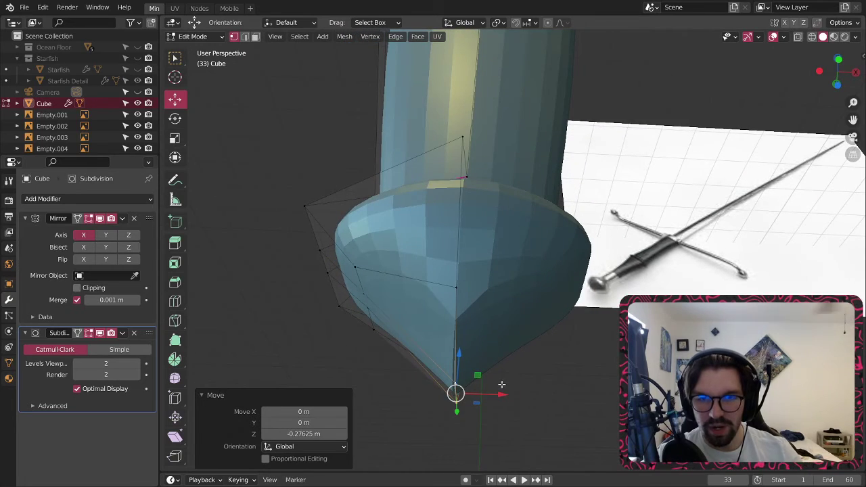
- Shift the bottom seam vertices about -0.010 m along X and set the Mirror modifier's merge distance to 0.1 m
left_click_drag(501, 394, 497, 394)
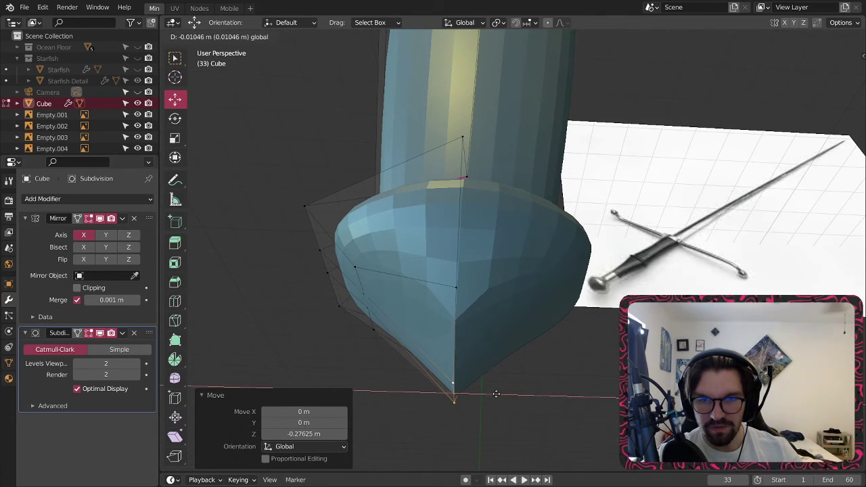
left_click_drag(497, 394, 496, 394)
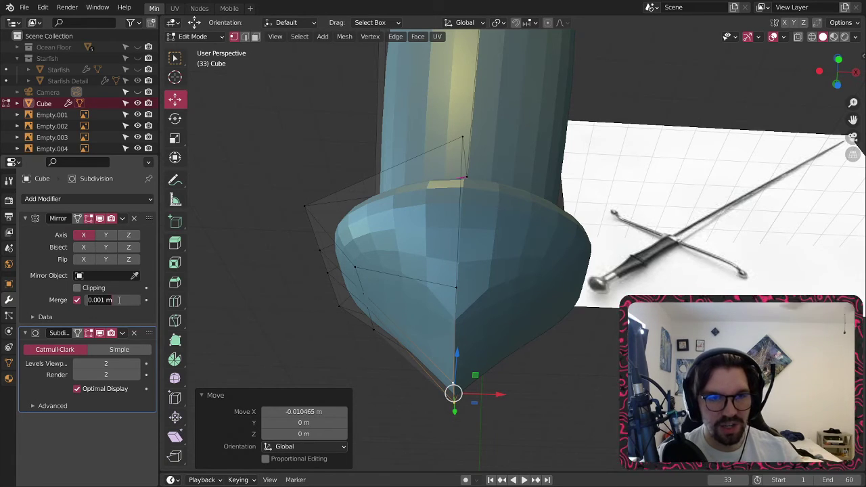
key("Return")
middle_click_drag(612, 318, 361, 380)
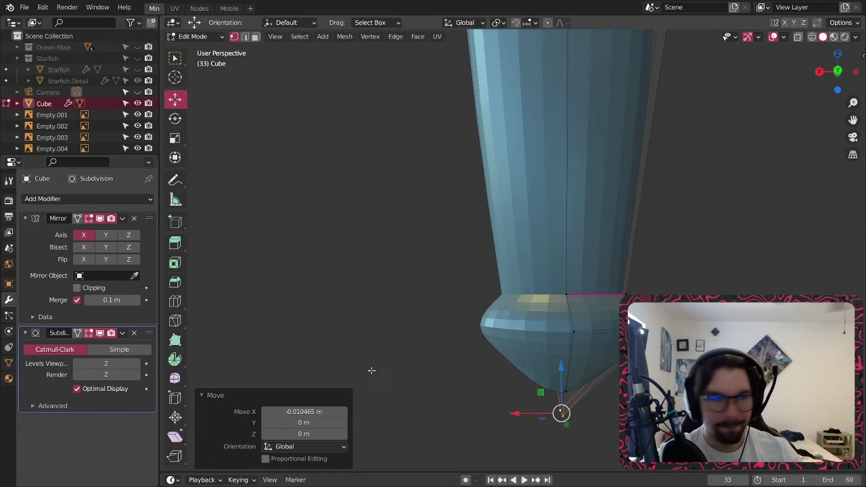
middle_click_drag(581, 354, 330, 398)
- Select the outer side edges of the flared end and move them about -0.216 m along X
middle_click_drag(458, 416, 435, 312)
left_click(482, 316)
left_click(511, 319, "shift")
left_click_drag(536, 309, 505, 314)
middle_click_drag(581, 348, 495, 276, "shift")
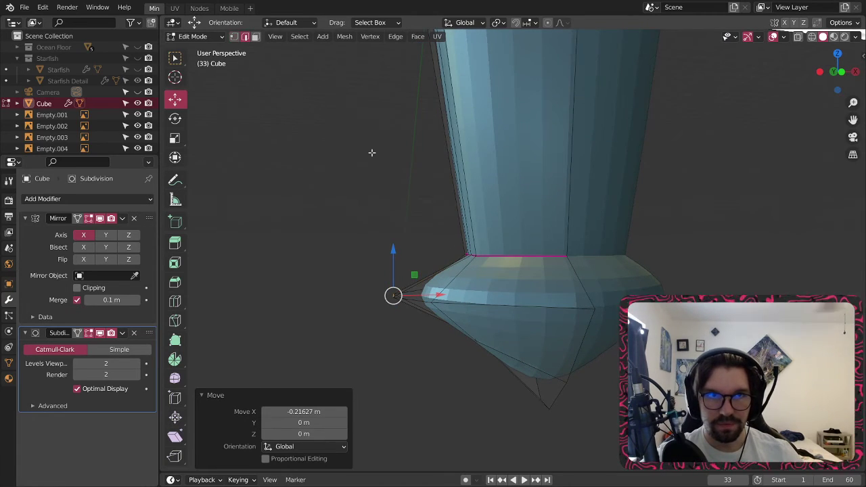
- Select the edge loop around the flared end's widest part and lower it about -0.178 m along Z
left_click(534, 307, "alt")
left_click_drag(458, 251, 446, 282)
middle_click_drag(568, 392, 503, 256, "shift")
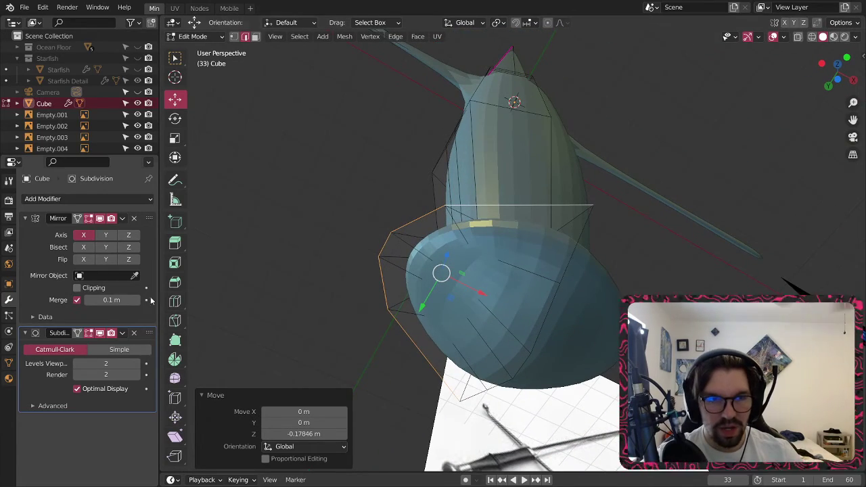
- With the subdivision temporarily hidden, dissolve the inner edge ring on the underside of the flared end, including its vertices
left_click(101, 334)
middle_click_drag(501, 308, 498, 252)
middle_click_drag(474, 263, 511, 253)
left_click(511, 251)
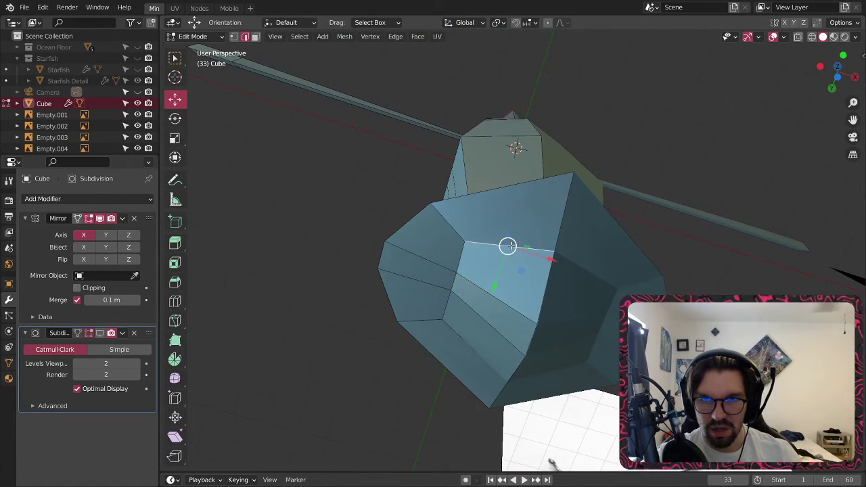
right_click(459, 342)
left_click(425, 463)
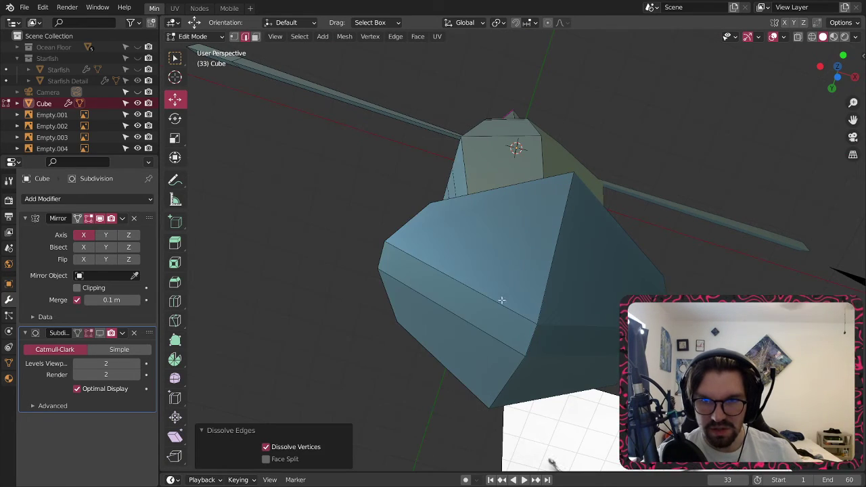
middle_click_drag(501, 300, 461, 408)
left_click(99, 333)
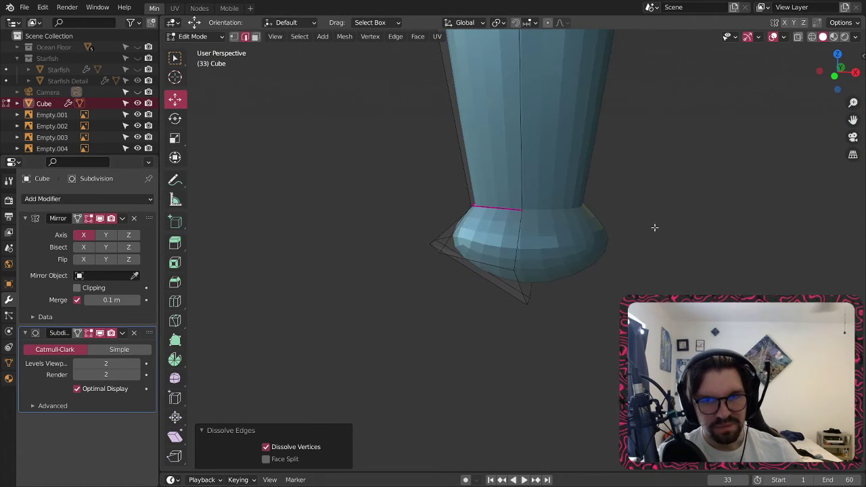
- Select the short outer side edge at the flared end's widest part and move it about -0.423 m along X
middle_click_drag(653, 228, 548, 252)
left_click(402, 283)
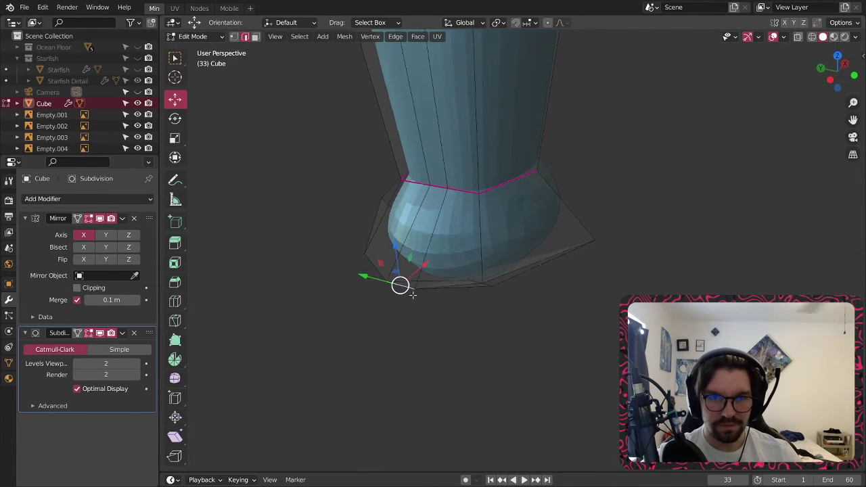
middle_click_drag(400, 284, 369, 289)
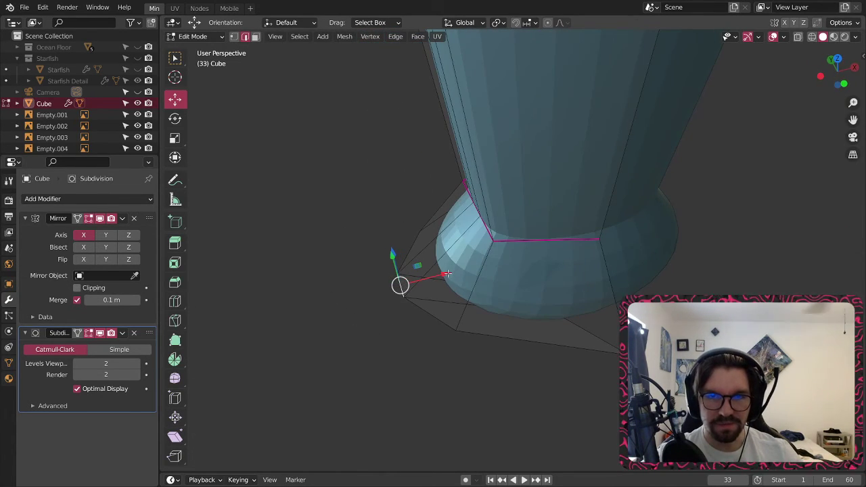
left_click_drag(447, 274, 386, 274)
middle_click_drag(385, 274, 467, 168)
scroll(540, 218, "down", 4)
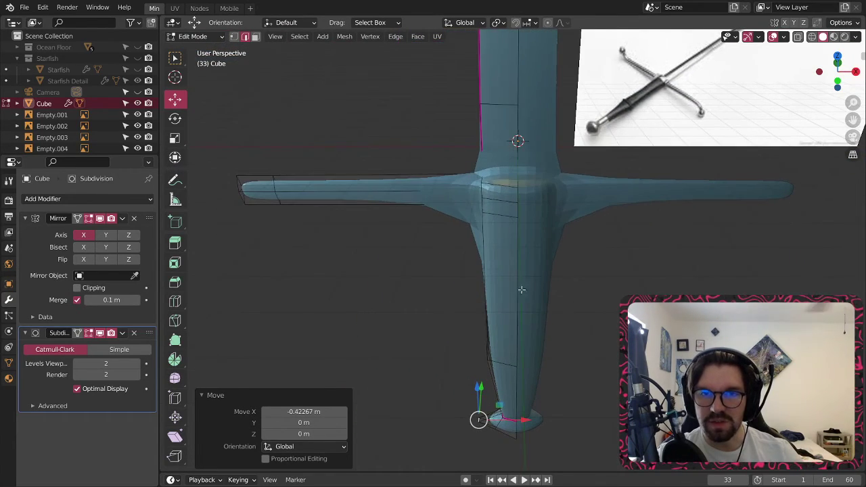
- Try adding two loop cuts around the grip, one at factor -0.944 above the taper and one at -0.389 near the flared end
middle_click_drag(523, 289, 499, 226)
middle_click_drag(492, 370, 482, 295)
scroll(493, 312, "up", 3)
left_click(176, 302)
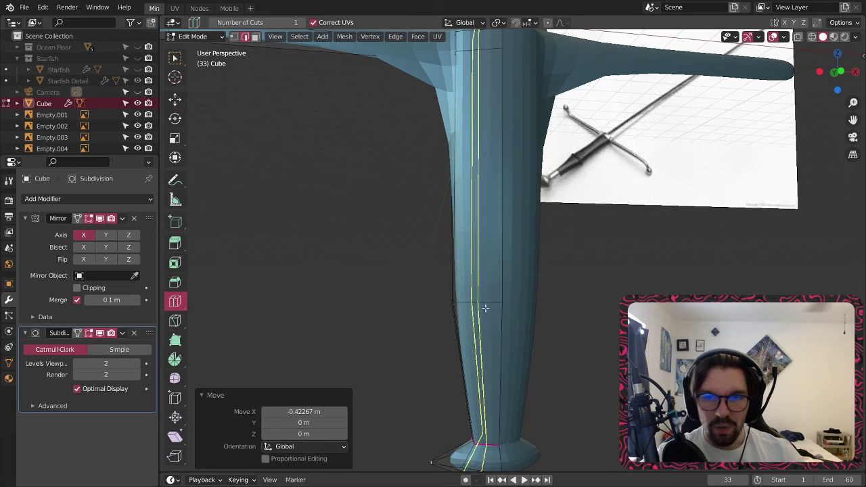
left_click(174, 58)
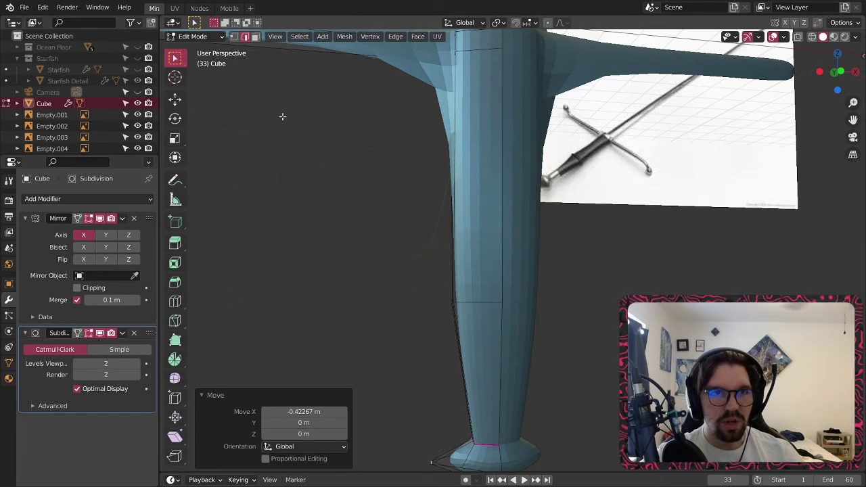
left_click(176, 301)
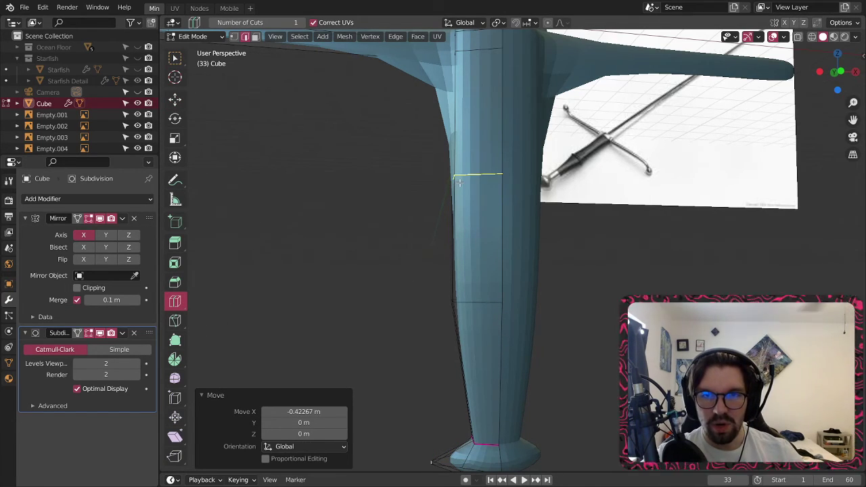
left_click_drag(460, 176, 443, 293)
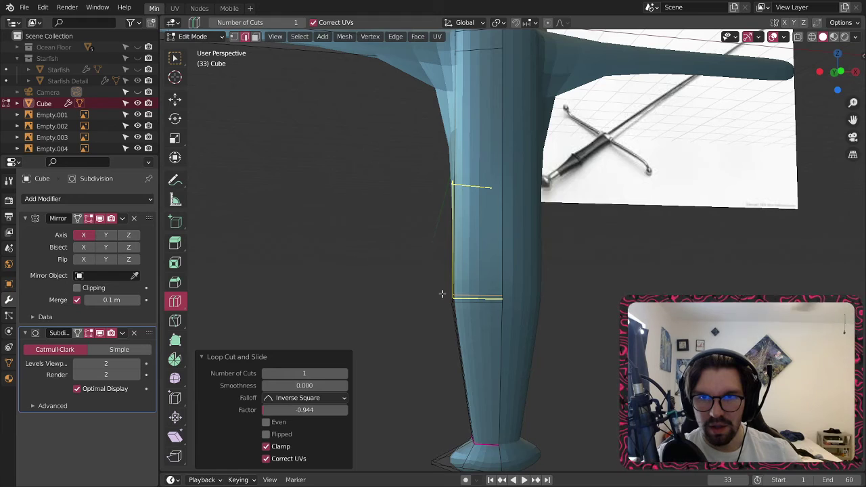
left_click_drag(489, 388, 494, 413)
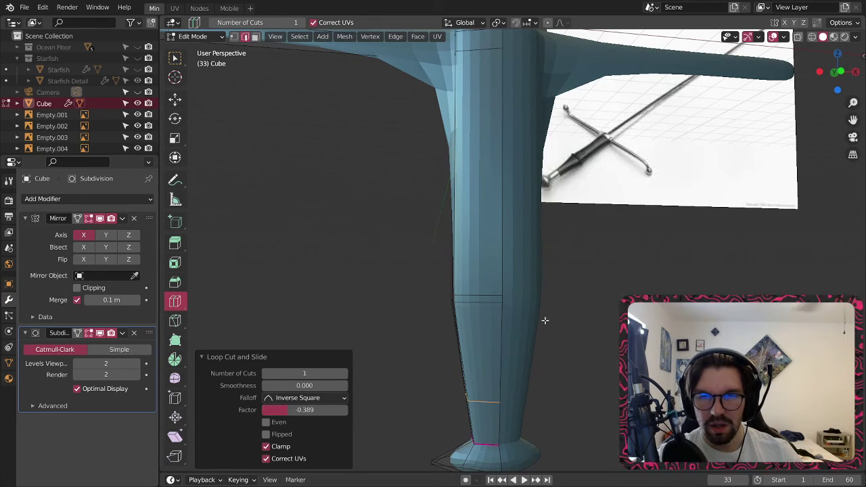
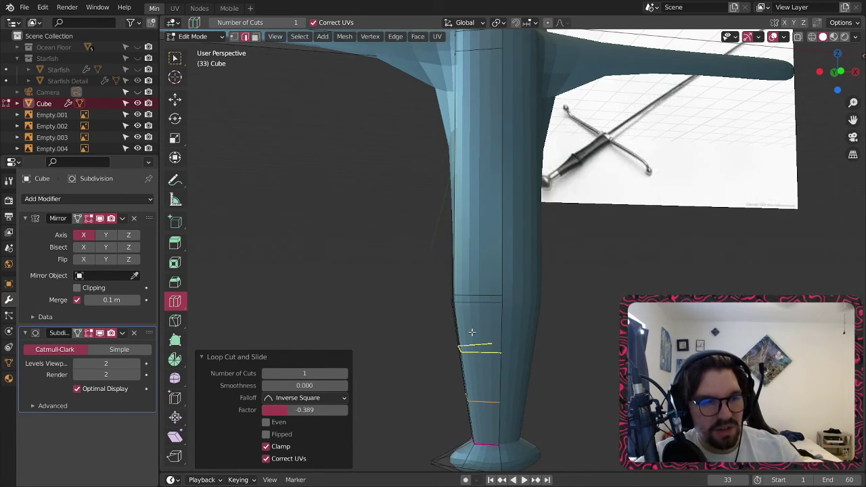
- Hide the subdivision in the viewport and examine the base mesh along the grip and crossguard
middle_click_drag(480, 167, 492, 230)
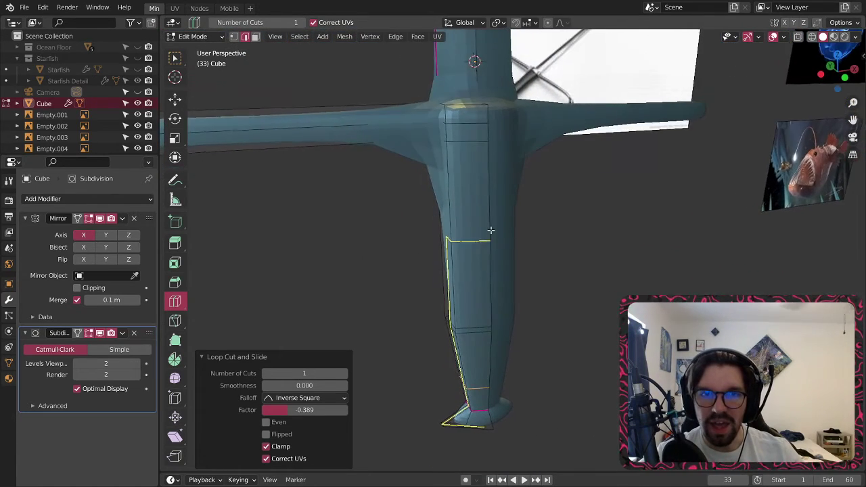
left_click(99, 333)
middle_click_drag(374, 149, 518, 150, "shift")
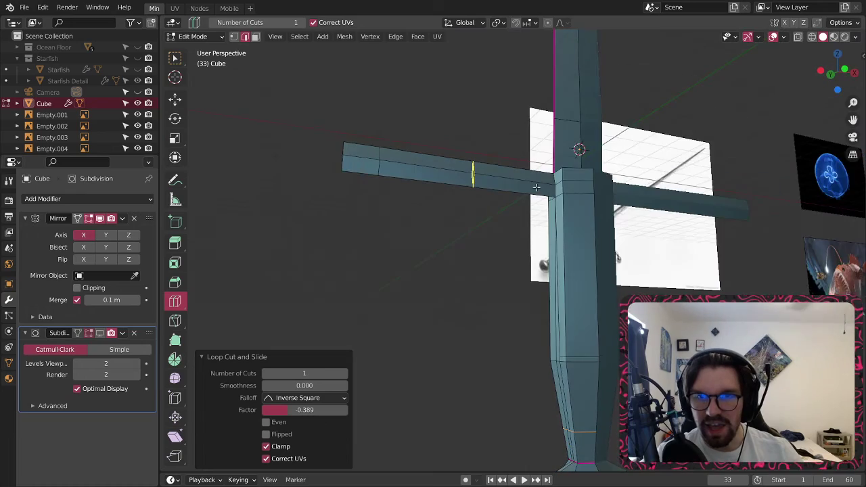
scroll(536, 191, "up", 4)
middle_click_drag(537, 201, 603, 231)
scroll(595, 420, "down", 4)
middle_click_drag(596, 420, 482, 197, "shift")
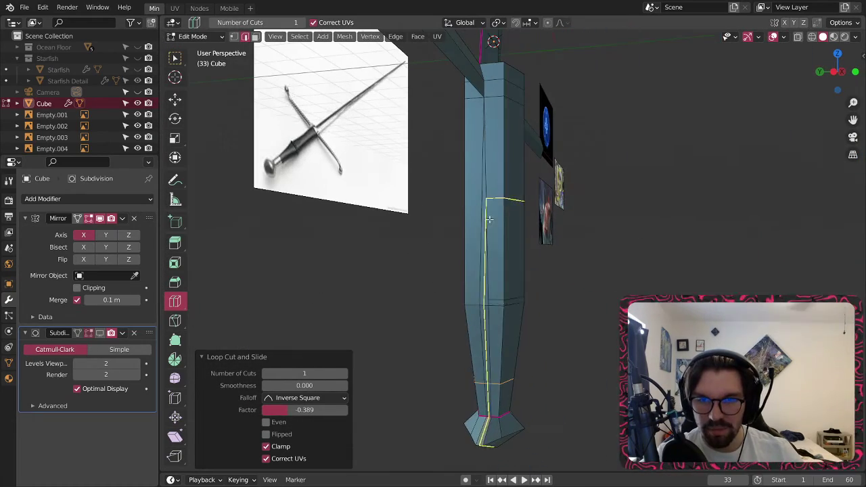
scroll(495, 311, "up", 1)
middle_click_drag(495, 311, 429, 275)
- Undo the two loop cuts on the grip
key("ctrl+z")
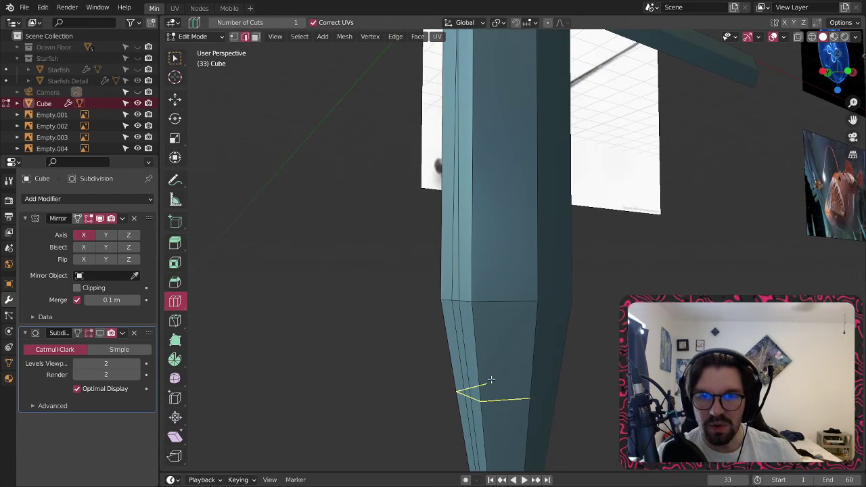
middle_click_drag(492, 380, 440, 252)
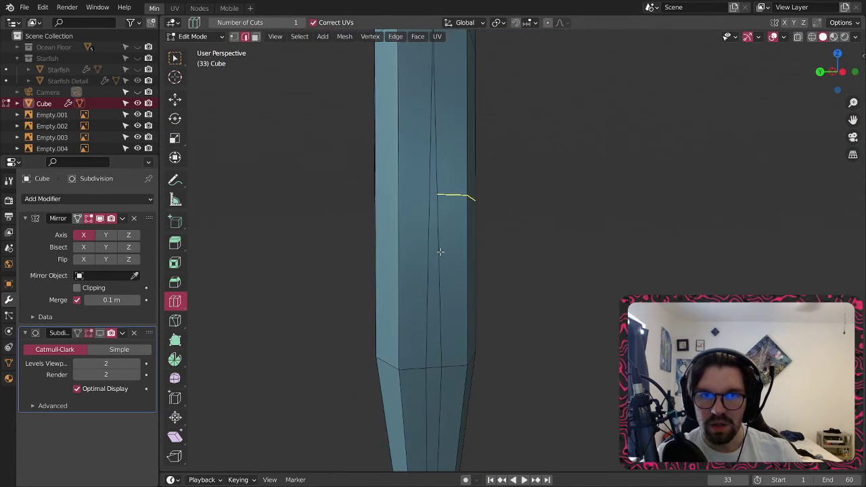
middle_click_drag(543, 198, 489, 230)
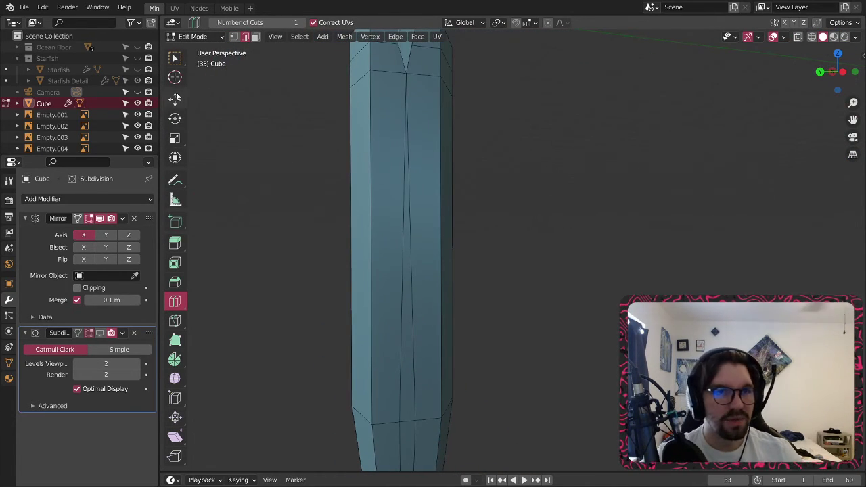
- Merge the two close-set vertices at the middle of the grip's taper ring into one
left_click(174, 59)
left_click(233, 36)
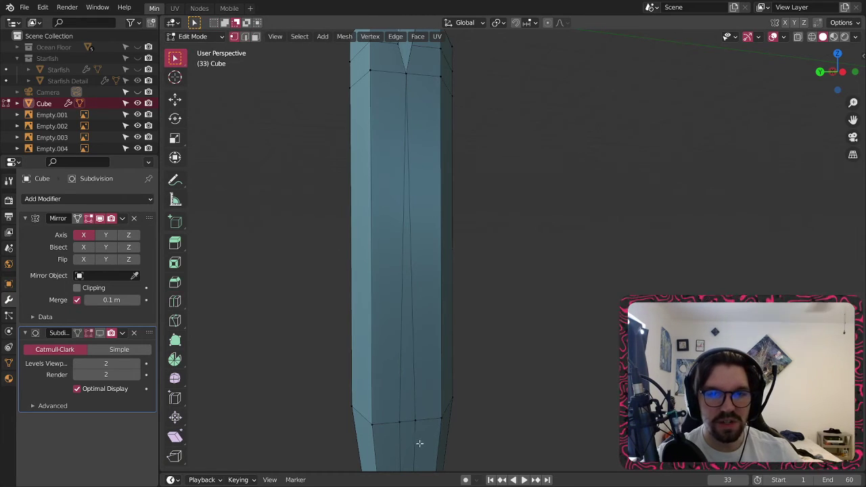
left_click(400, 422)
left_click(415, 421, "shift")
right_click(412, 421)
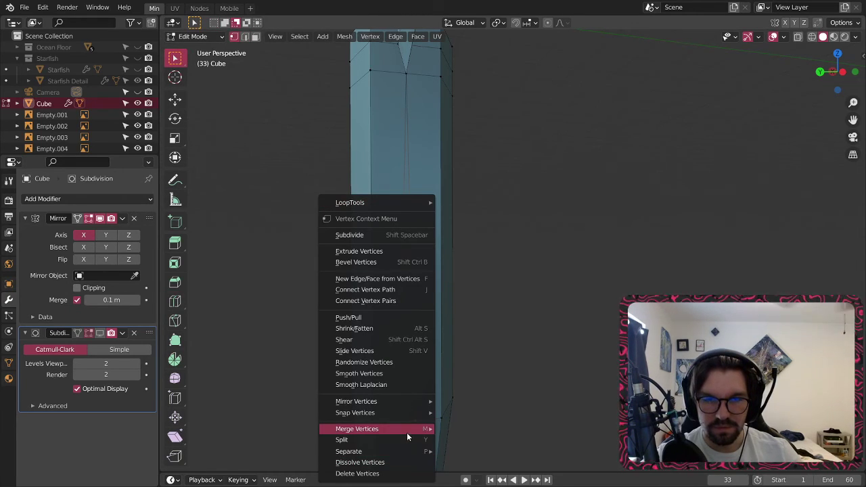
mouse_move(407, 431)
left_click(481, 389)
- Repeat the vertex merge on the doubled centre vertices at the pommel neck and around the flared pommel
left_click(401, 372)
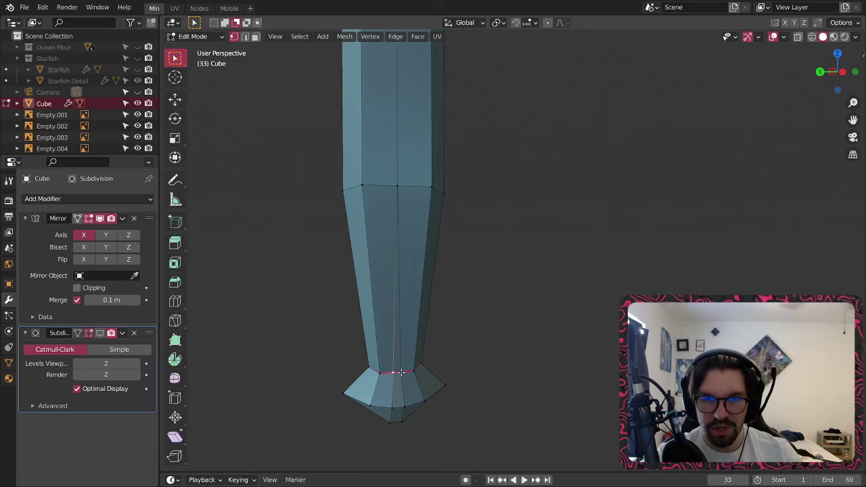
key("shift+r")
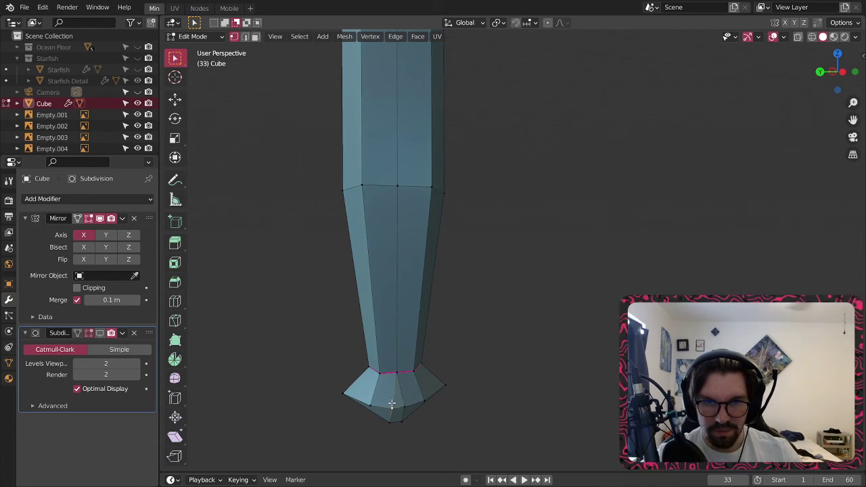
middle_click_drag(407, 400, 392, 274)
- Add two loop cuts around the grip, one at factor -0.921 just above the taper and one at -0.448 near the pommel neck
key("ctrl+r")
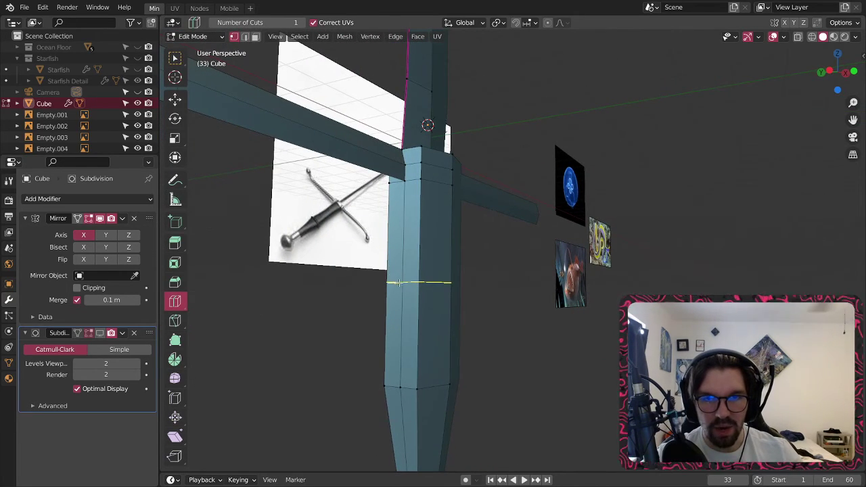
left_click_drag(399, 283, 386, 368)
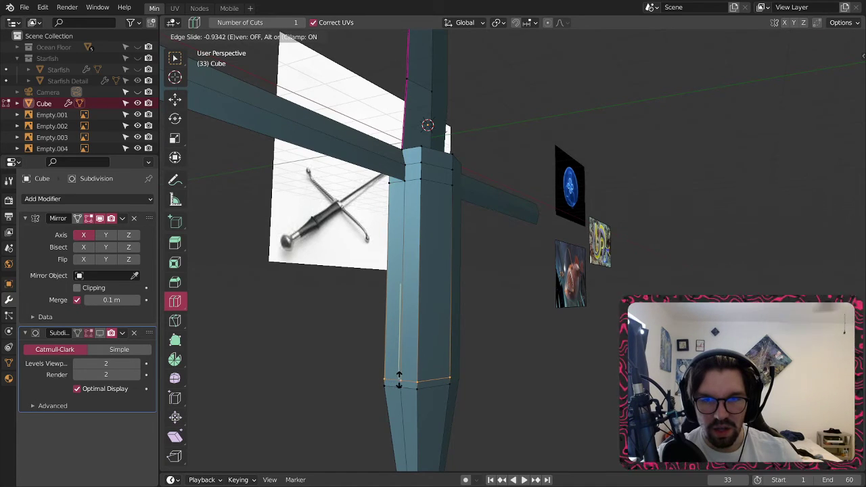
left_click_drag(412, 379, 412, 381)
middle_click_drag(412, 380, 448, 336)
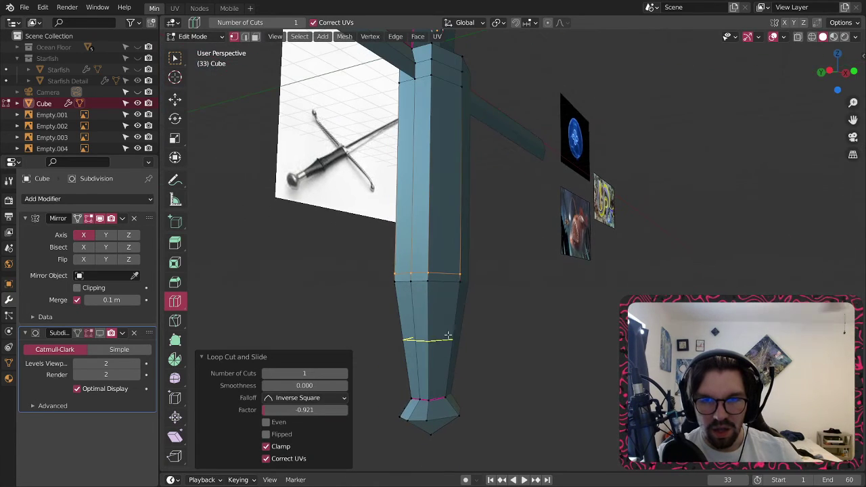
left_click_drag(447, 339, 446, 380)
- In left orthographic view, move the blade-edge vertex at the grip's top about -0.123 m along Y to line up with the grip's centre
middle_click_drag(447, 381, 481, 273)
scroll(406, 230, "up", 5)
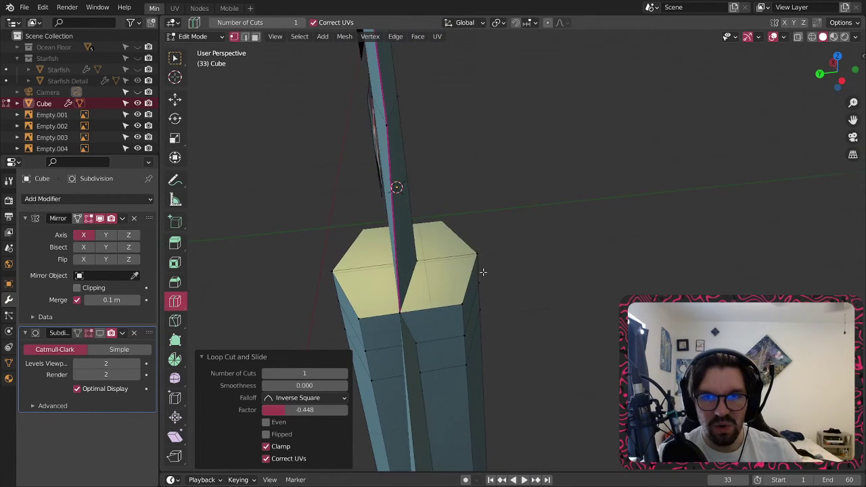
middle_click_drag(427, 345, 463, 297, "shift")
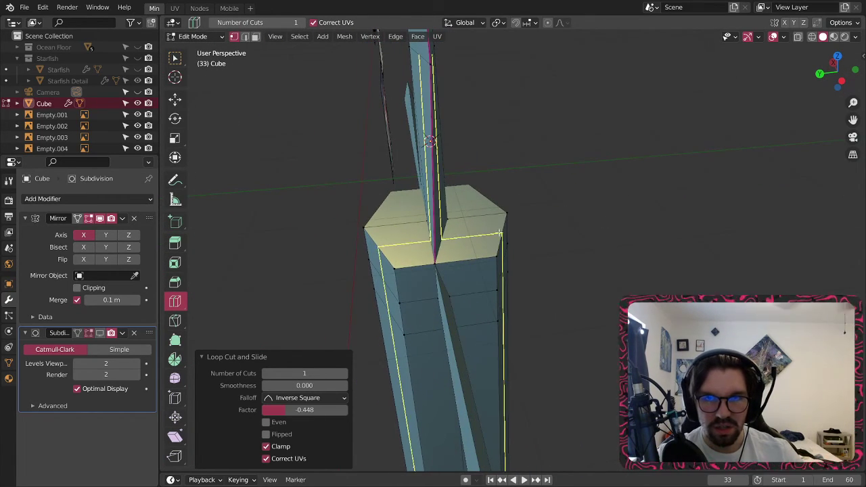
middle_click_drag(479, 223, 480, 134)
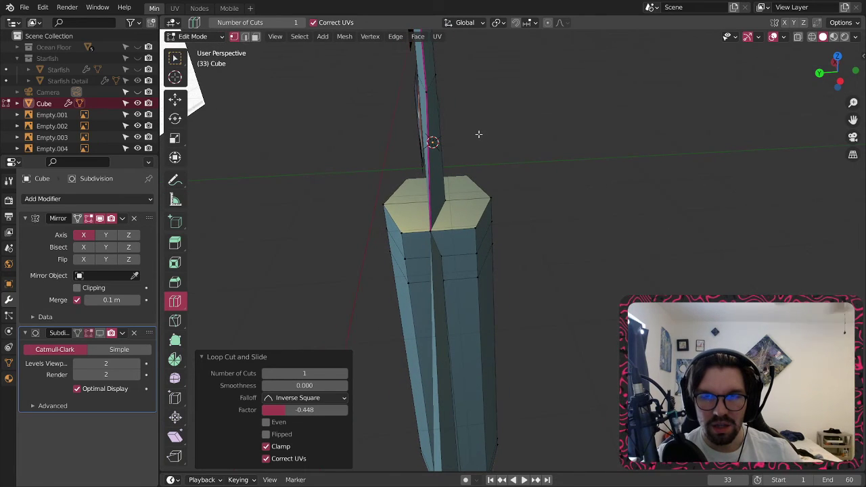
left_click(844, 78)
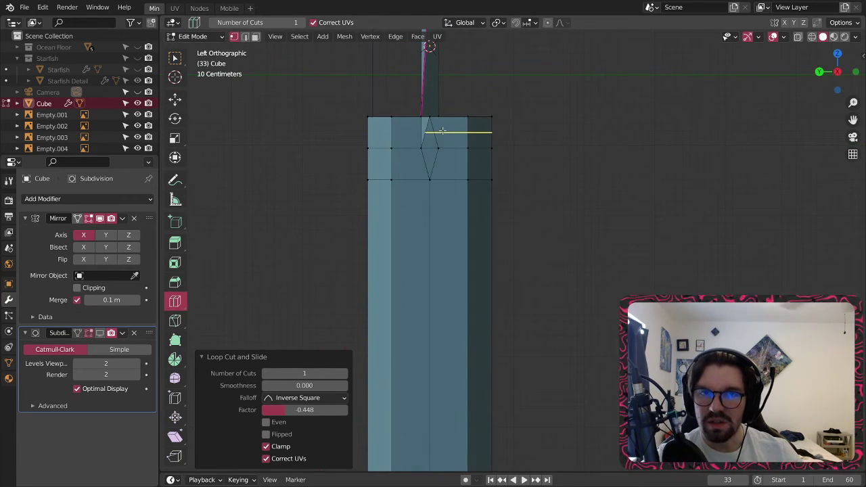
left_click(174, 58)
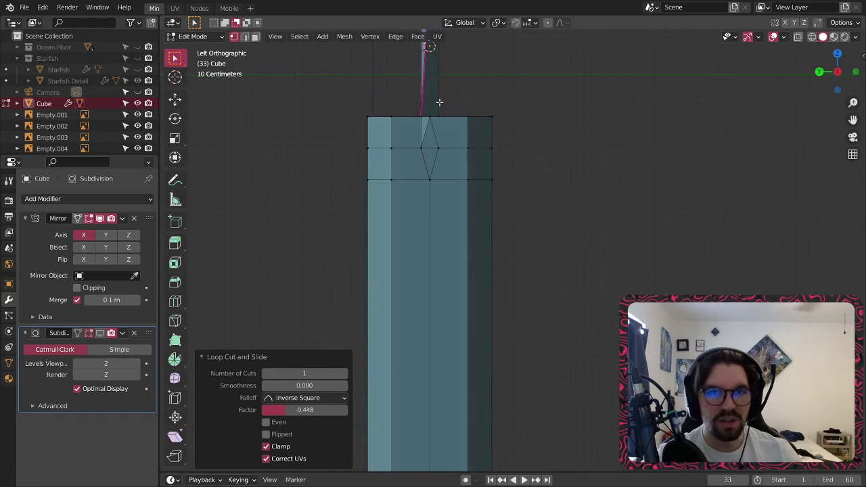
scroll(439, 101, "up", 7)
left_click(445, 130)
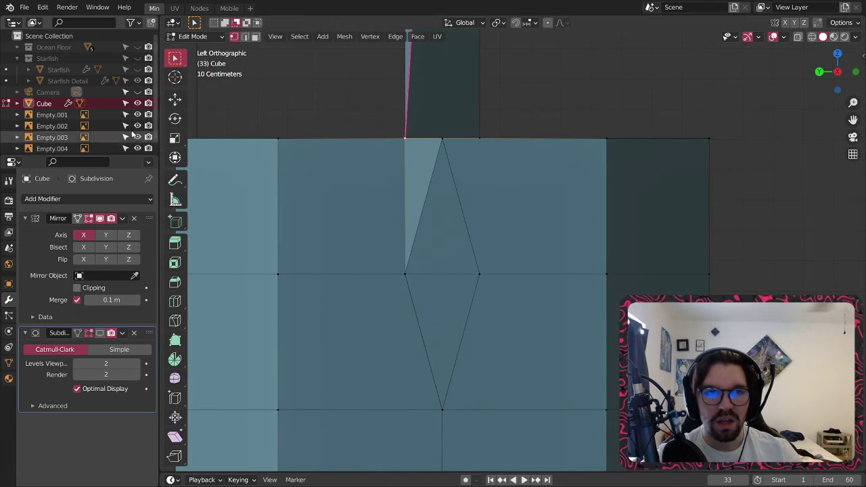
left_click(175, 99)
left_click_drag(360, 141, 398, 139)
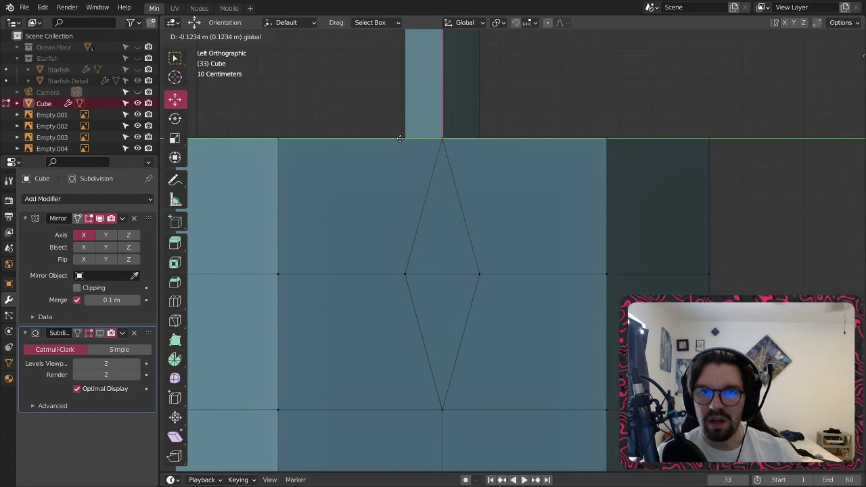
left_click_drag(401, 138, 400, 139)
- Examine the crossguard junction and grip from several angles, previewing the shape with the subdivision briefly shown
scroll(501, 135, "down", 3)
middle_click_drag(500, 136, 482, 124)
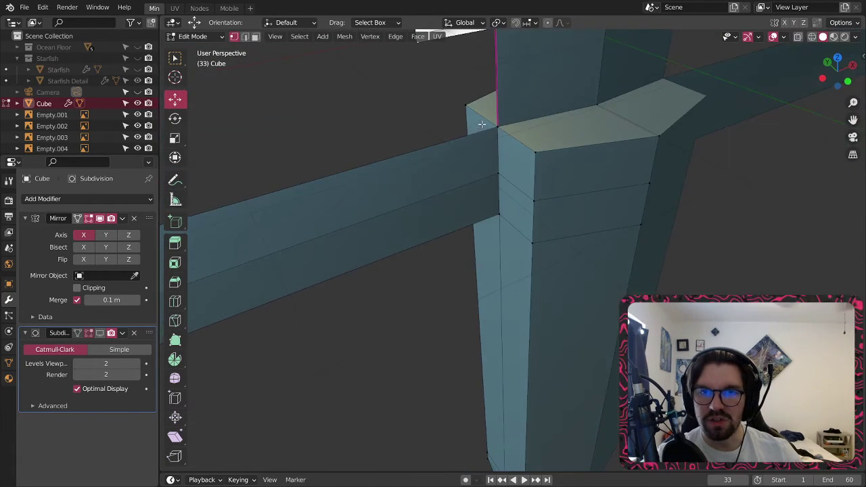
scroll(491, 267, "down", 6)
middle_click_drag(491, 266, 443, 234)
scroll(538, 218, "down", 2)
scroll(506, 230, "up", 4)
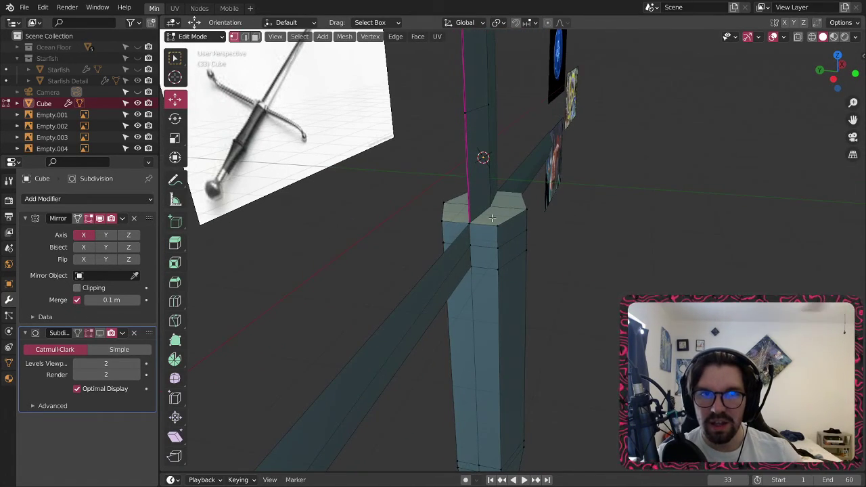
mouse_move(492, 217)
middle_mouse_down()
mouse_move(499, 234)
mouse_move(505, 227)
mouse_move(499, 264)
mouse_move(506, 258)
mouse_move(508, 265)
mouse_move(501, 238)
mouse_move(541, 229)
mouse_move(519, 233)
mouse_move(497, 256)
mouse_move(522, 280)
mouse_move(504, 270)
mouse_move(480, 218)
middle_mouse_up()
middle_click_drag(505, 276, 533, 258)
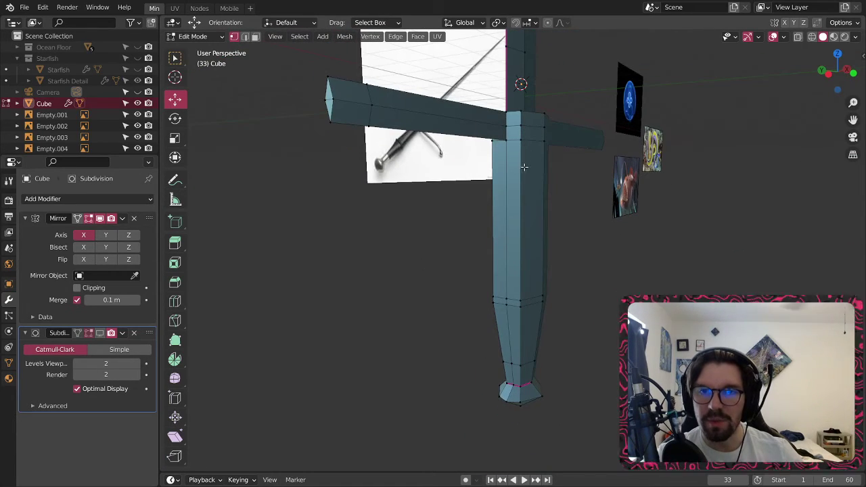
middle_click_drag(524, 166, 479, 232)
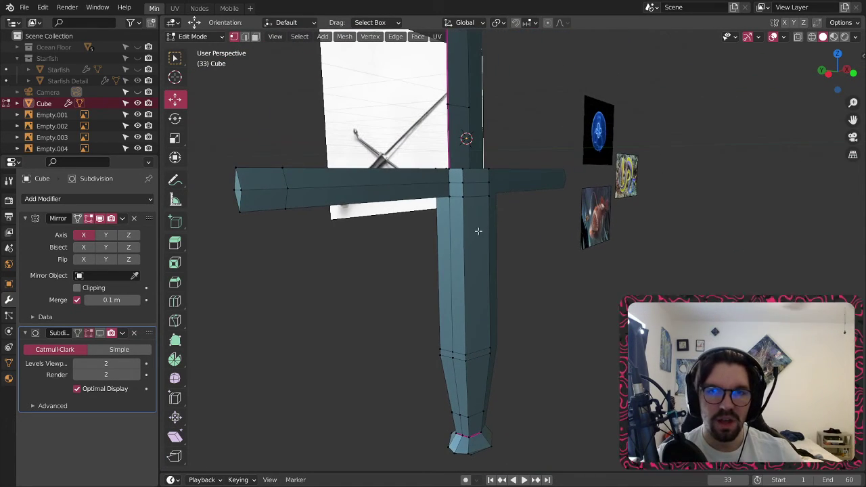
left_click(100, 333)
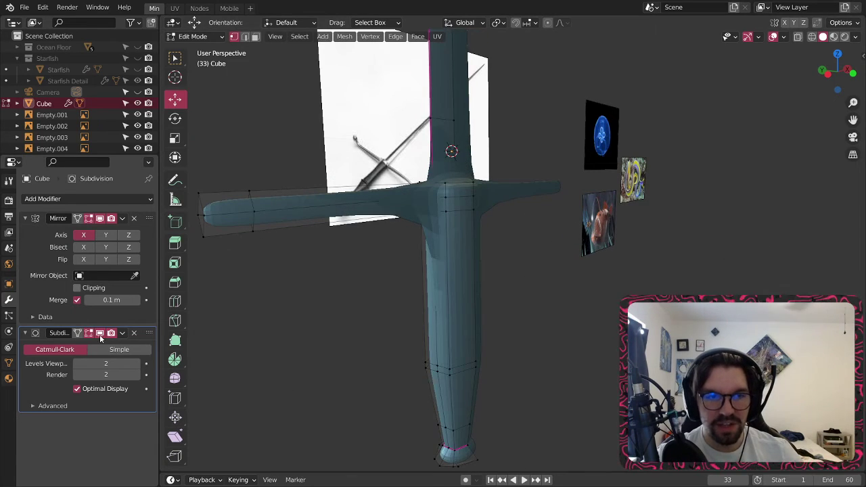
left_click(99, 334)
- Crease the crossguard arm's long upper and lower outer edges with a factor of 1
scroll(393, 219, "up", 2)
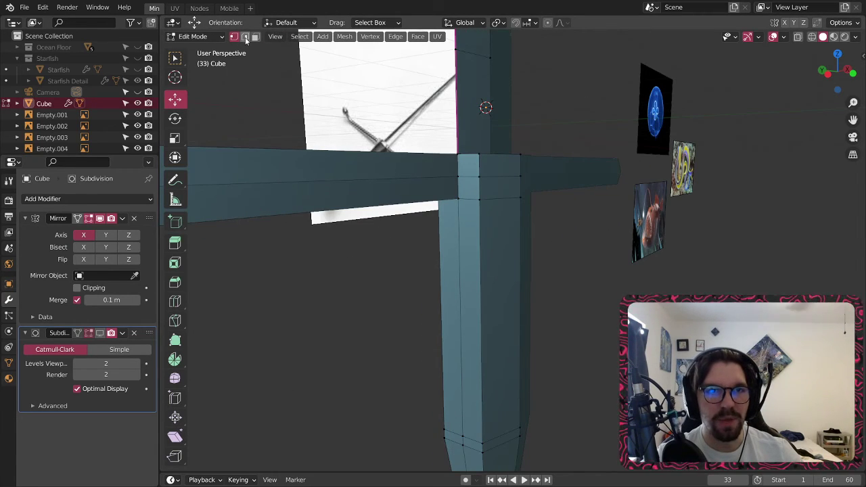
left_click(245, 36)
left_click(321, 212)
middle_click_drag(315, 192, 344, 155)
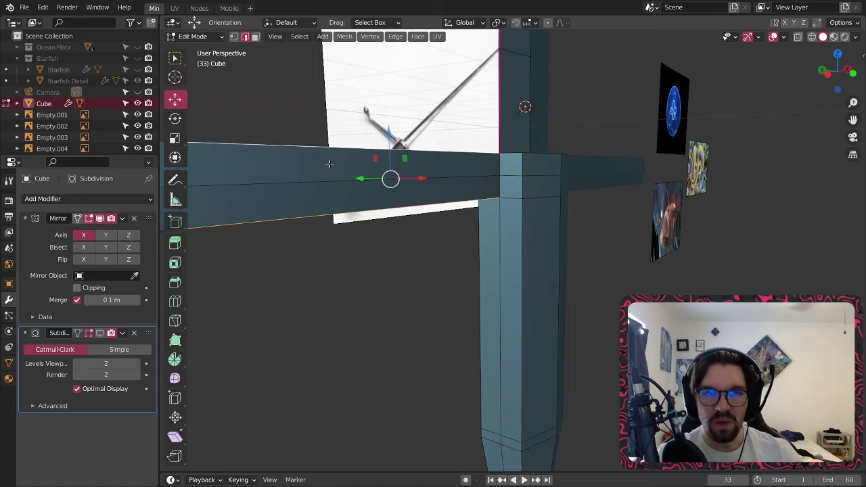
scroll(329, 163, "down", 2)
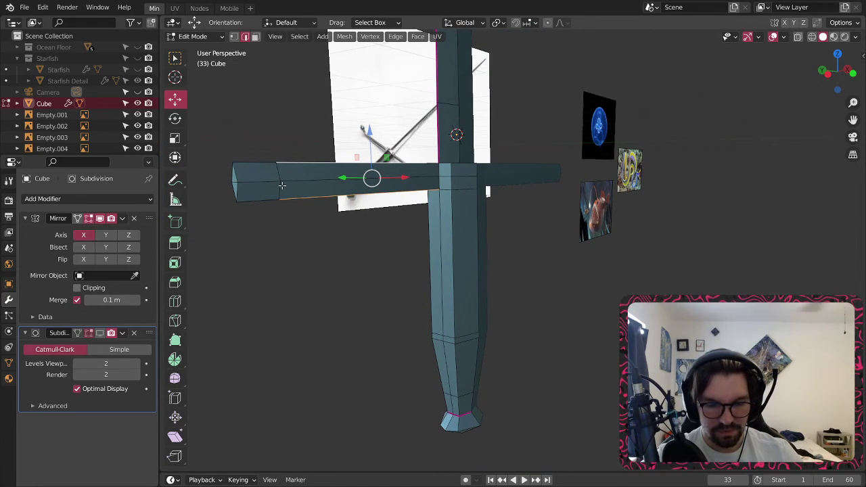
key("shift+e")
type("1")
key("Return")
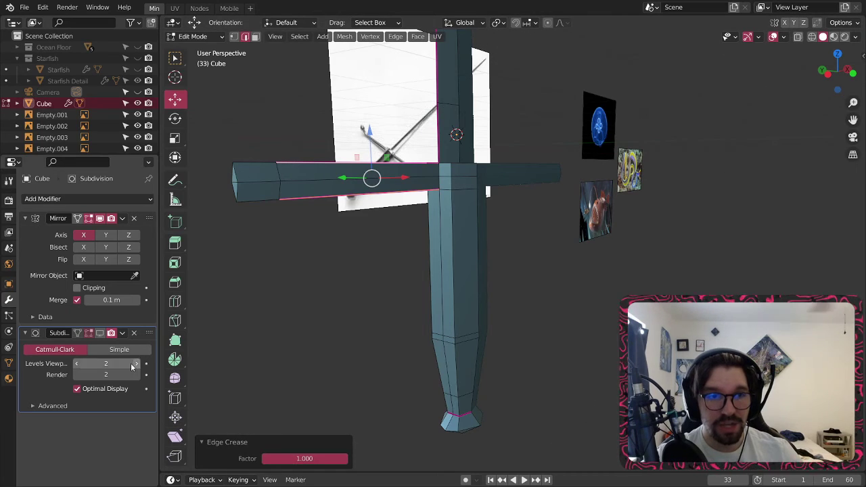
- Show the subdivision in the viewport and examine how the crossguard arm blends into the grip
left_click(100, 333)
scroll(427, 187, "up", 2)
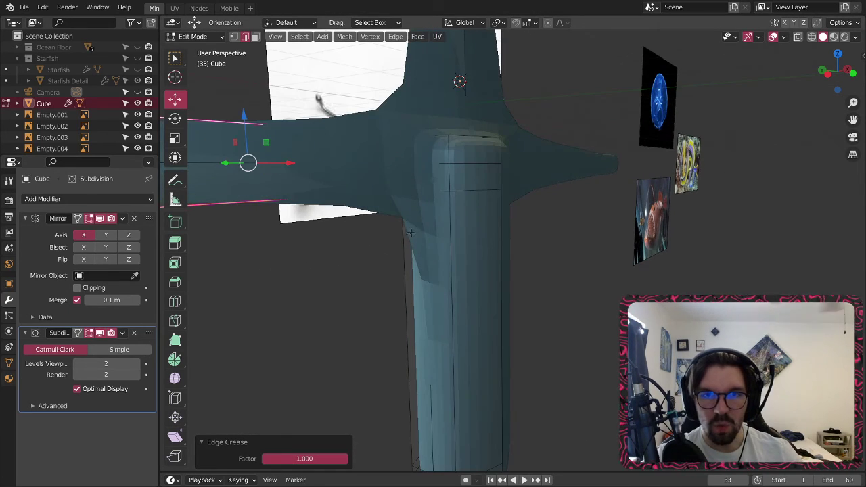
middle_click_drag(359, 247, 429, 224)
middle_click_drag(321, 376, 400, 294, "shift")
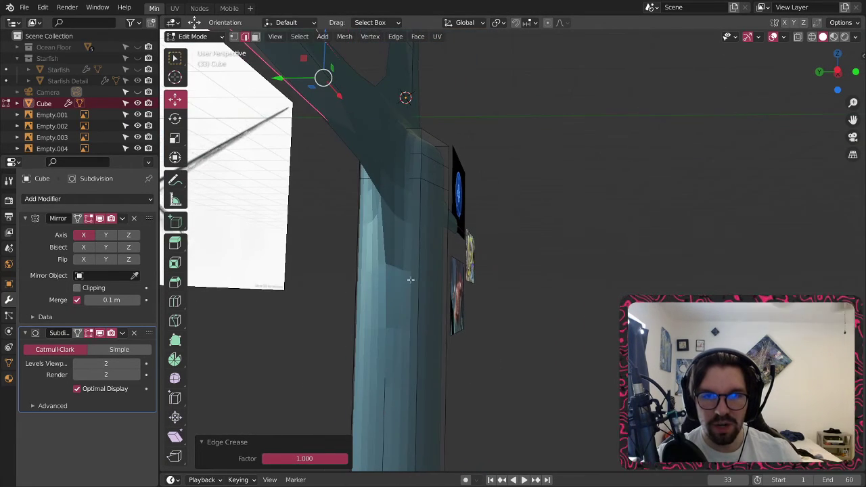
scroll(399, 256, "down", 2)
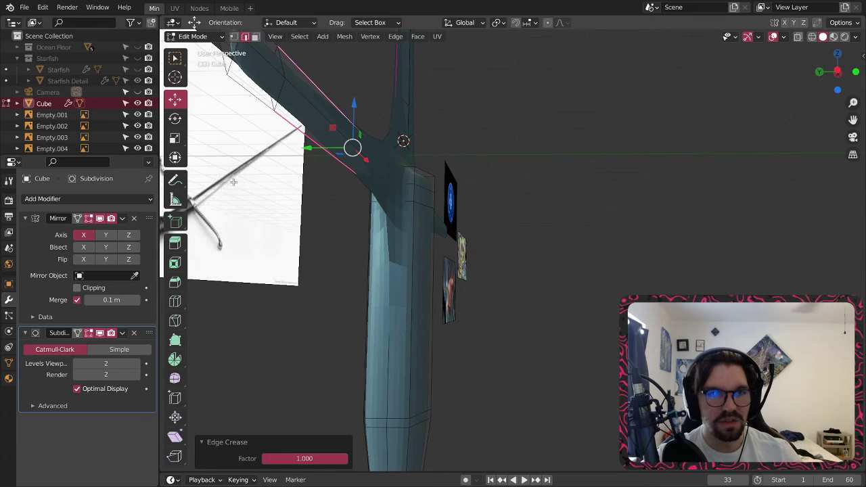
- Try creasing the grip's lengthwise centre edge below the crossguard with a factor of 1, check it with the subdivision shown, and undo it
left_click(99, 333)
left_click(397, 251)
middle_click_drag(397, 253, 417, 280)
key("shift+e")
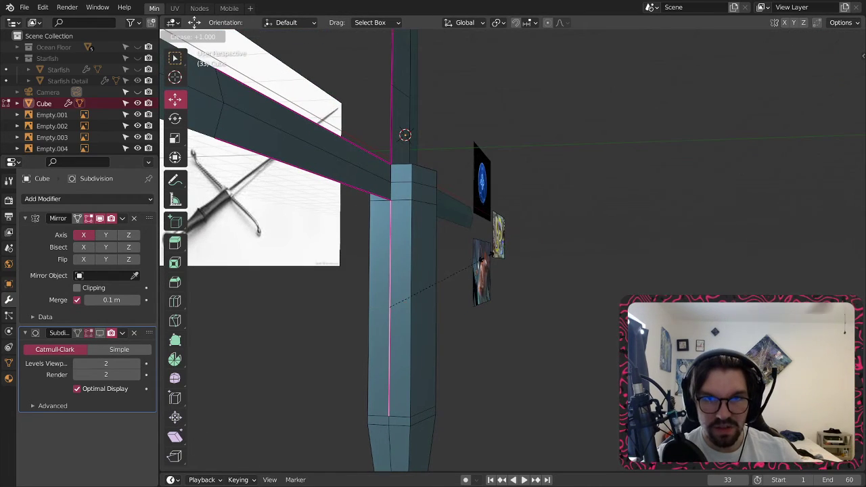
left_click(684, 140)
left_click(100, 333)
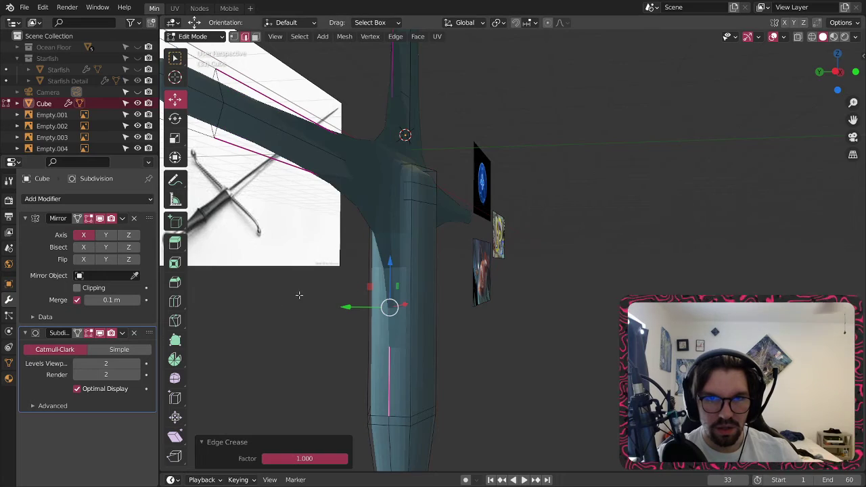
middle_click_drag(299, 296, 358, 257)
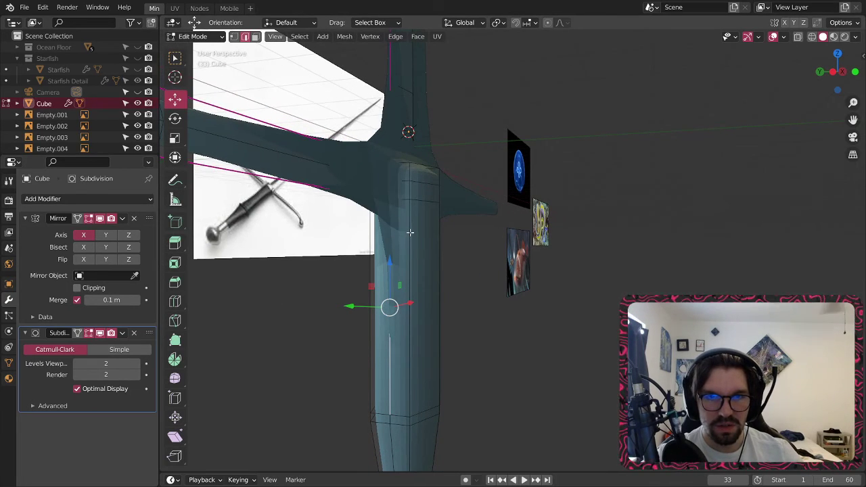
key("ctrl+shift+z")
key("ctrl+shift+z")
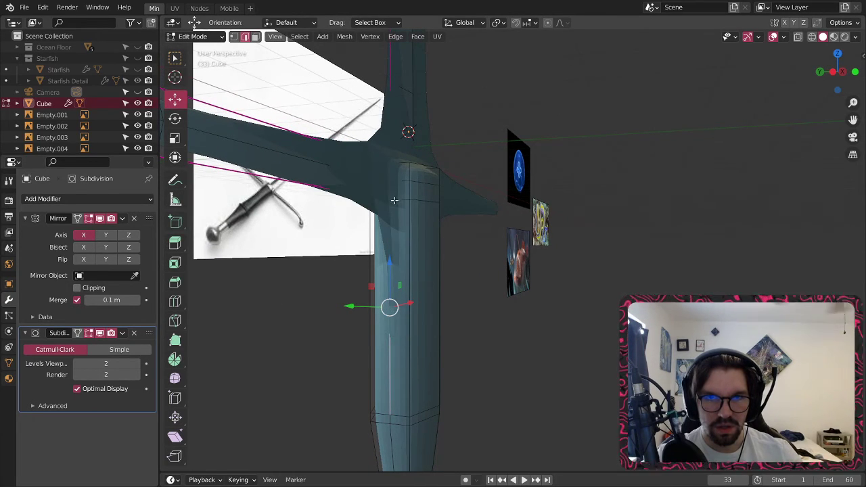
- Fully crease the horizontal edge loop around the grip just below the crossguard
left_click(397, 199)
middle_click_drag(420, 203, 502, 208)
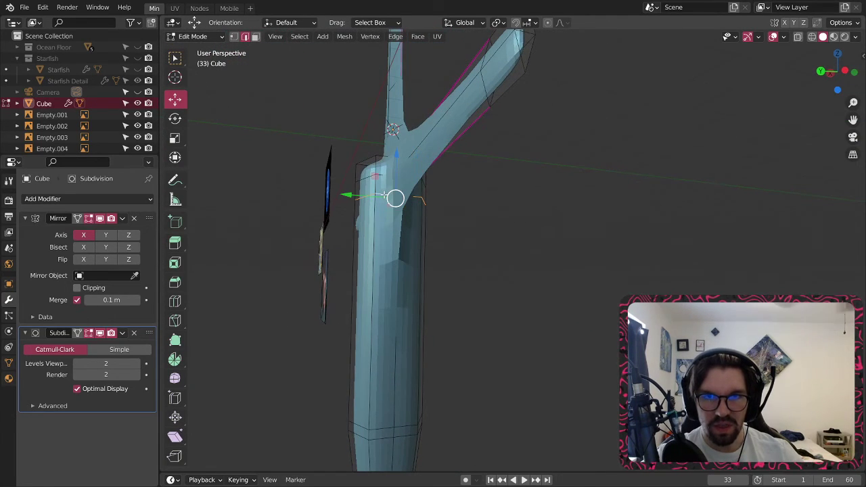
key("shift+e")
left_click(538, 133)
middle_click_drag(538, 133, 477, 168)
- Crease the edges along the grip's top rim at the base of the blade with a factor of 1
left_click(397, 177)
left_click(368, 188, "shift")
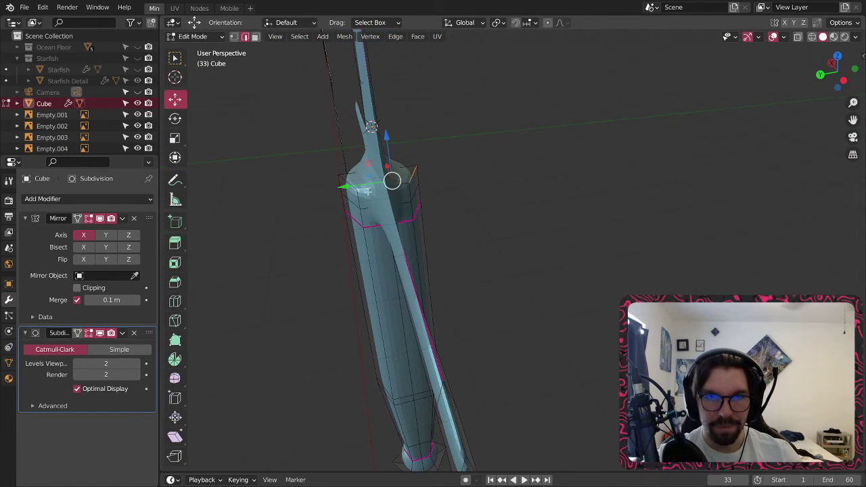
left_click(350, 185, "shift")
key("shift+e")
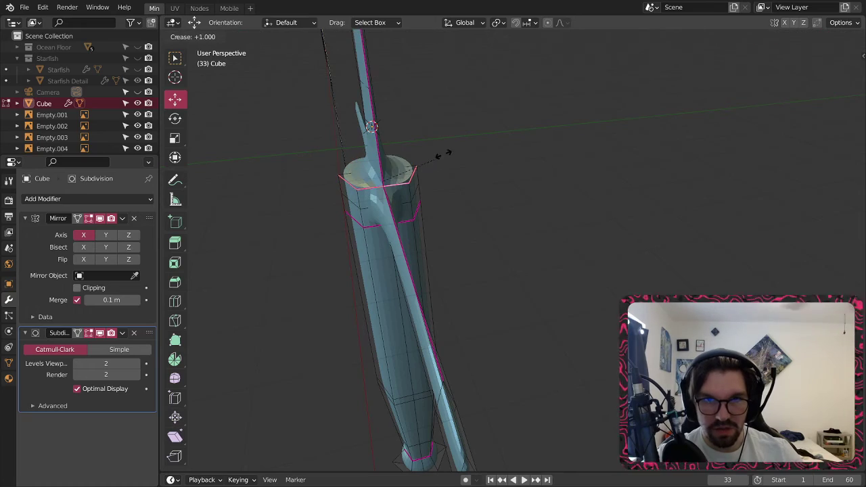
left_click(580, 55)
- Crease the blade's lengthwise centre edge loop above the crossguard, and clear the selection
middle_click_drag(381, 180, 408, 153)
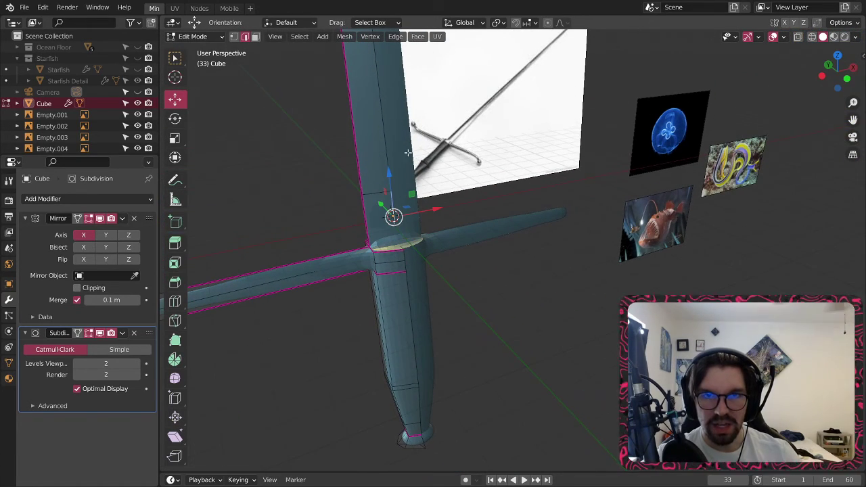
left_click(382, 128, "alt")
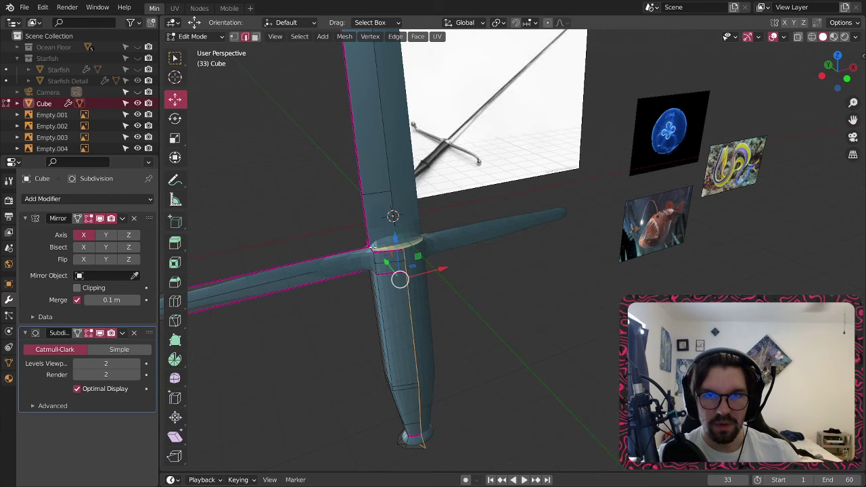
left_click(392, 214, "alt")
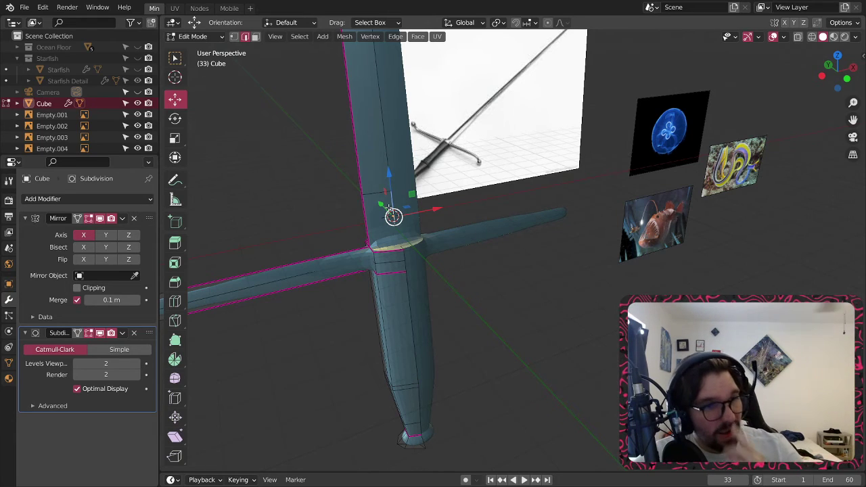
left_click(495, 173)
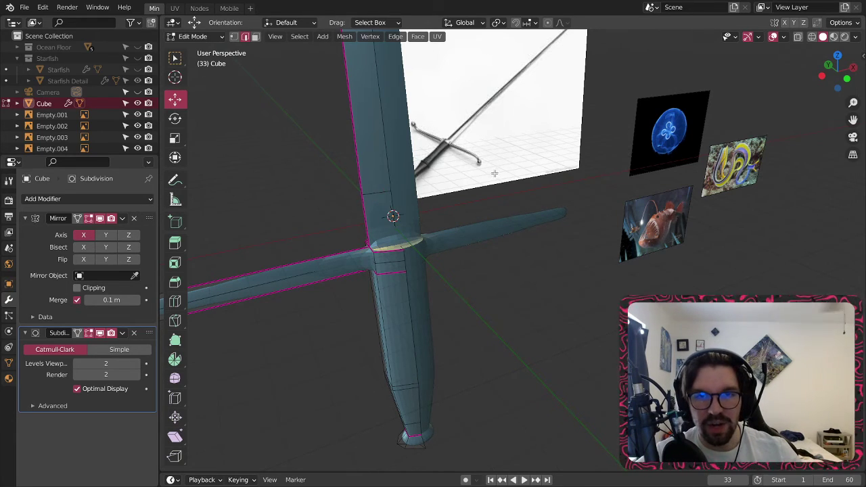
left_click(400, 216, "alt")
middle_click_drag(385, 120, 423, 198, "shift")
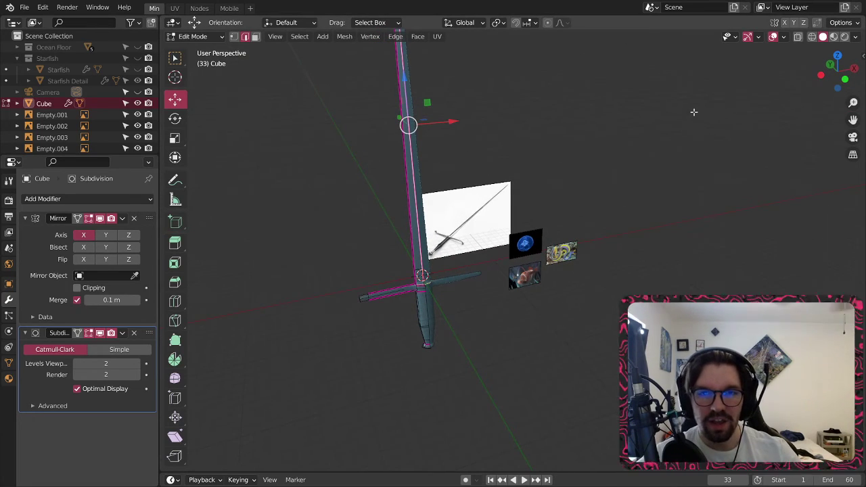
key("alt+a")
- Hide the subdivision in the viewport and crease the edge where the front of the blade meets the grip's top face
middle_click_drag(432, 302, 432, 260, "shift")
scroll(430, 255, "up", 4)
scroll(430, 255, "up", 3)
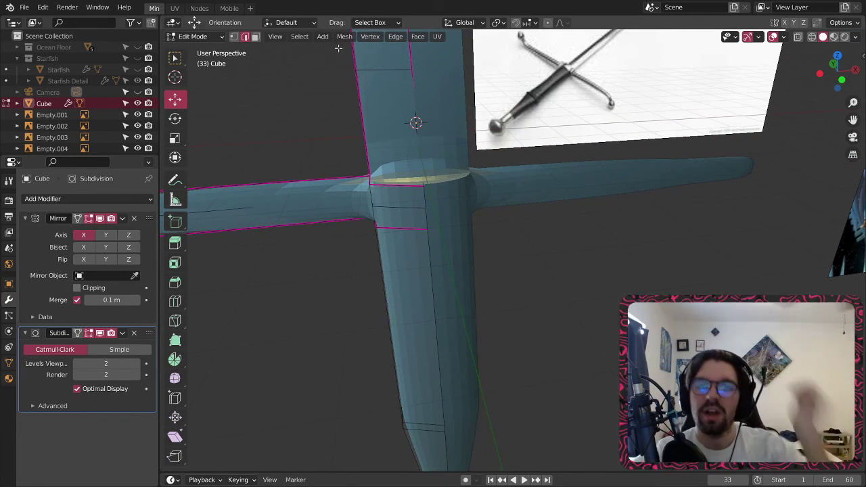
middle_click_drag(416, 137, 378, 212)
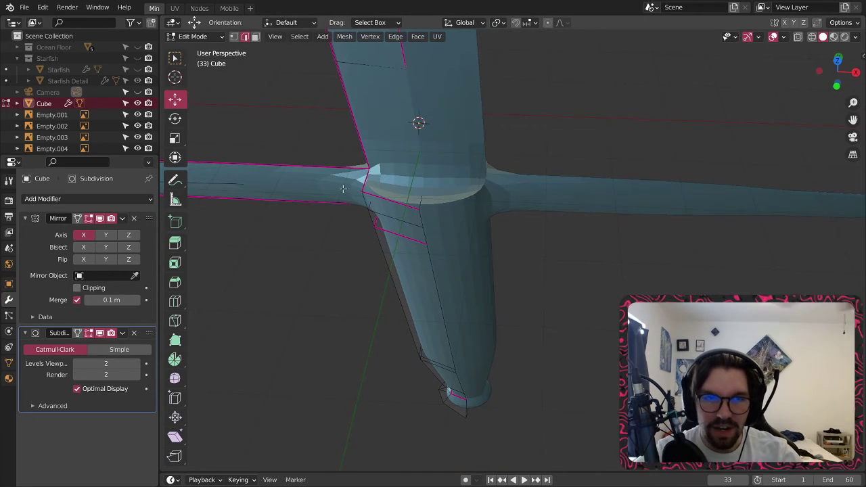
left_click(100, 333)
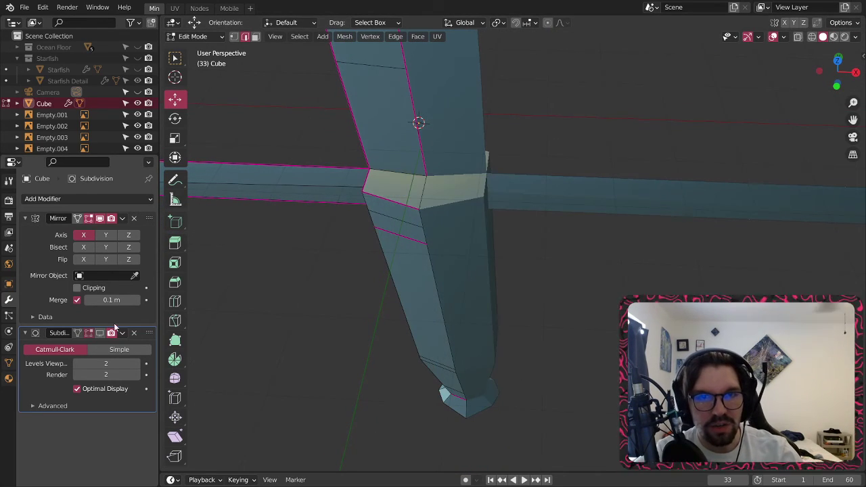
left_click(405, 177)
left_click(424, 192, "shift")
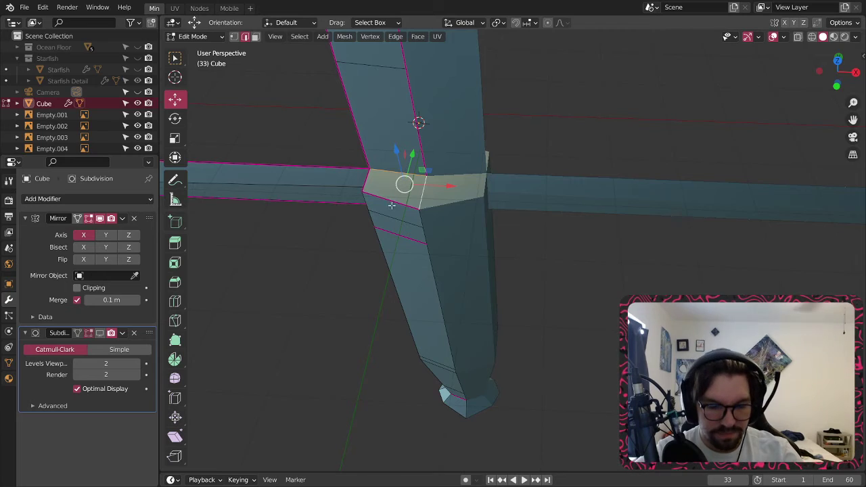
left_click(406, 173)
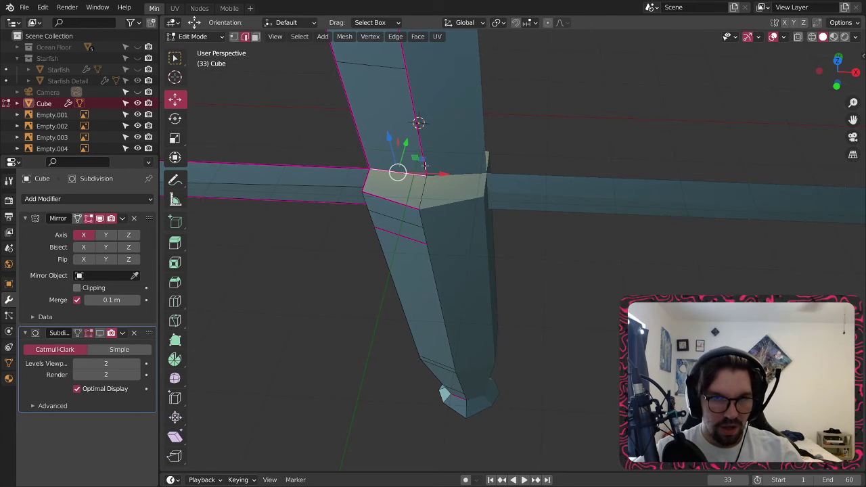
left_click(526, 127)
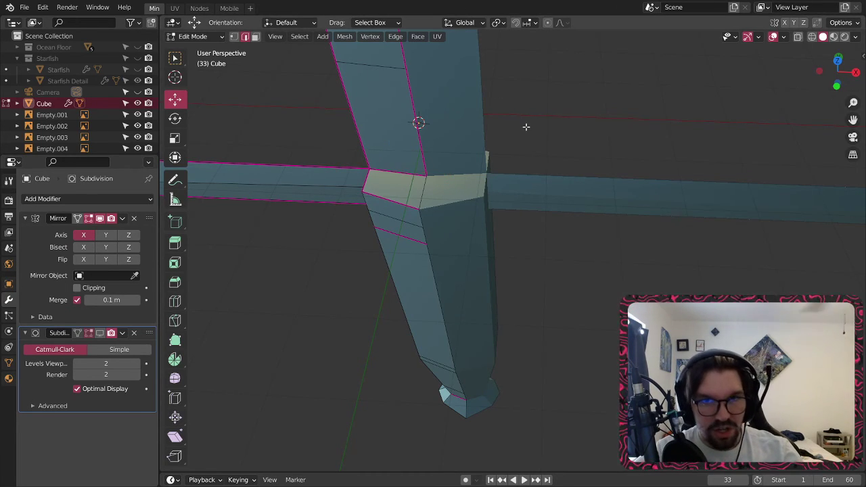
- Crease the matching edge at the blade's base on the opposite side, and show the subdivision in the viewport again
middle_click_drag(430, 207, 613, 155)
left_click(428, 190)
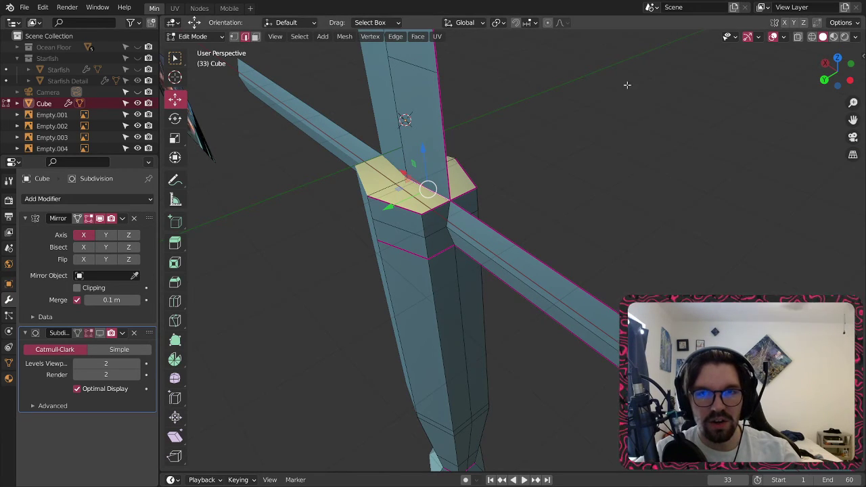
key("alt+a")
middle_click_drag(439, 193, 274, 191)
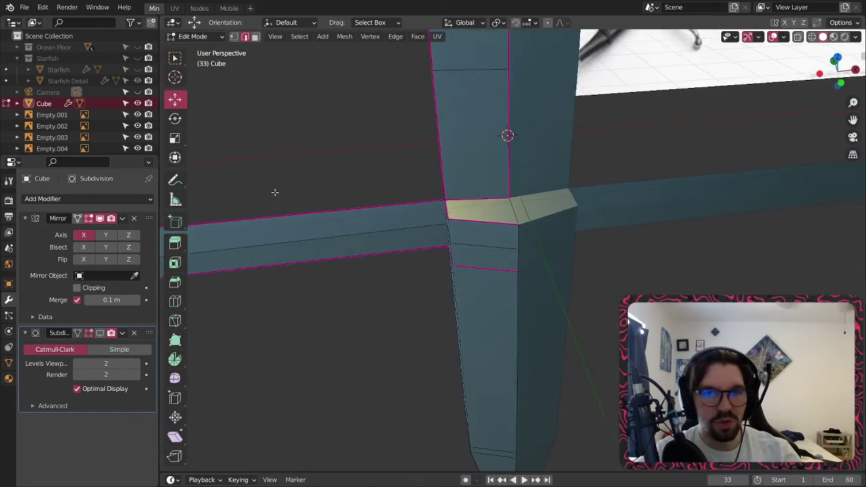
left_click(99, 333)
- Try creasing the short horizontal grip edges on both sides of the crossguard arm's root with a factor of 1
middle_click_drag(474, 176, 547, 176)
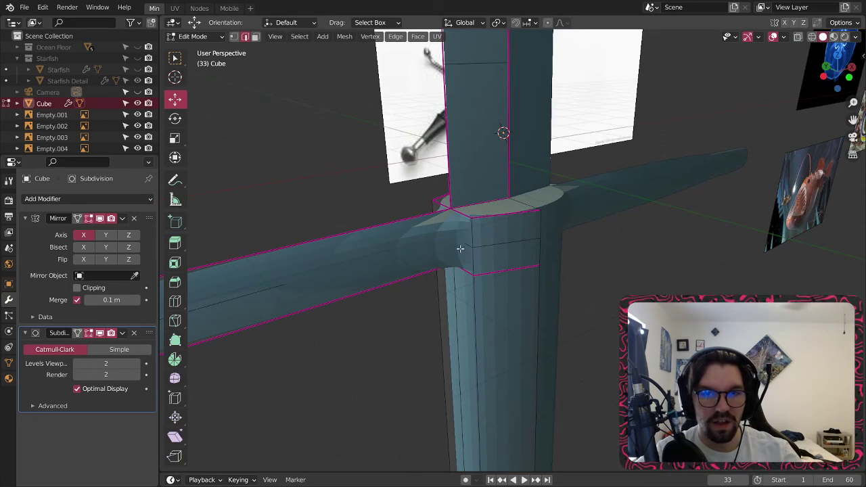
middle_click_drag(460, 249, 446, 230)
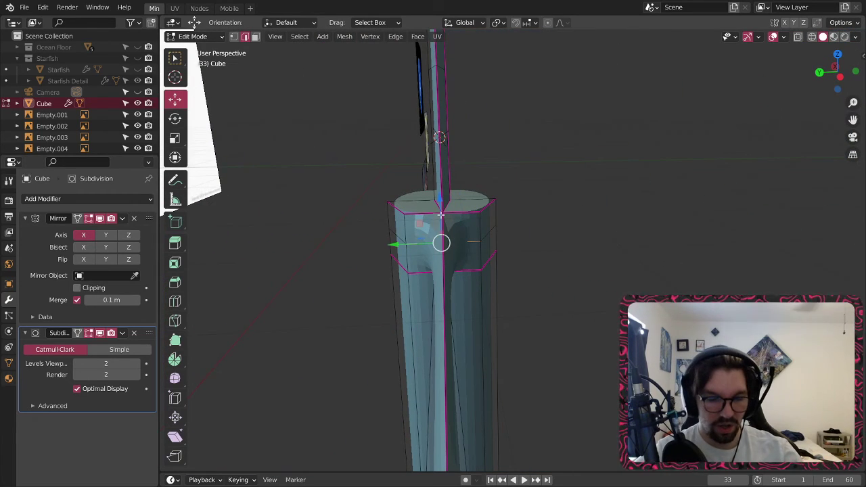
key("shift+e")
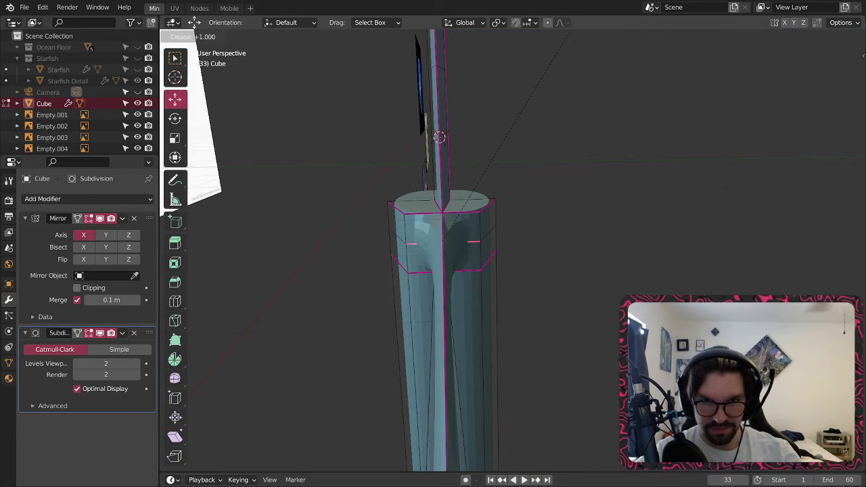
left_click(548, 244)
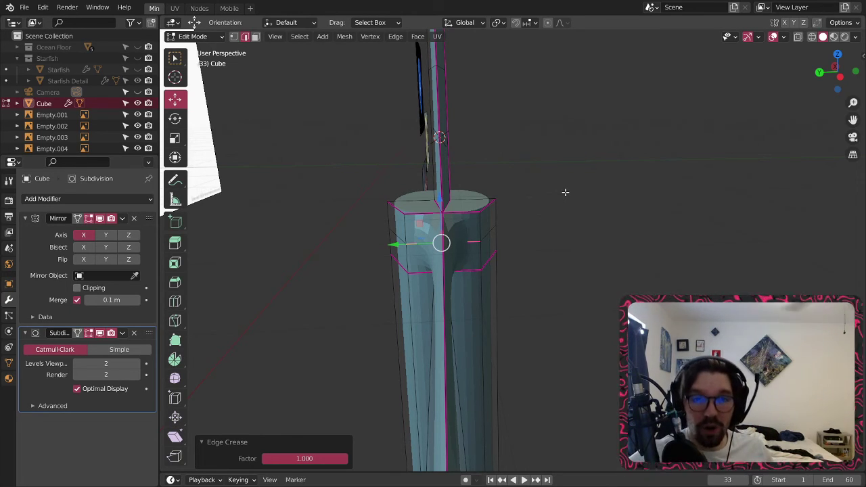
middle_click_drag(566, 192, 435, 260)
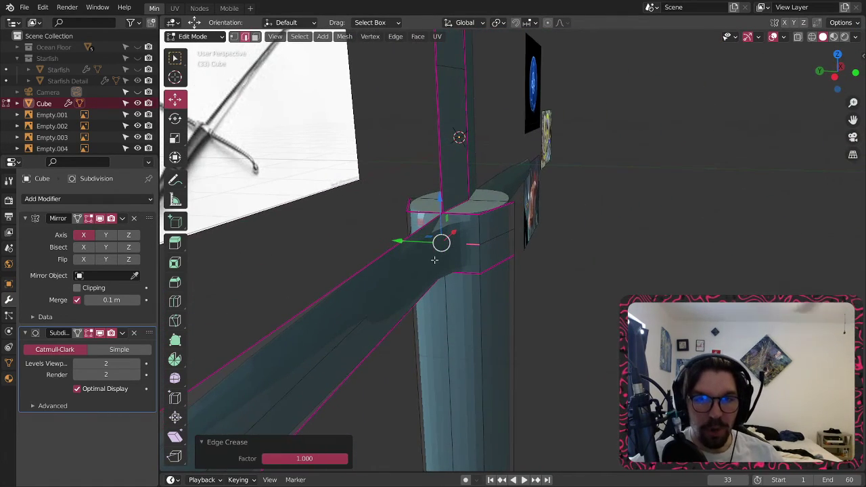
- Try creasing the grip's lengthwise edge below the crossguard arm with a factor of 1, and undo it
left_click(449, 296)
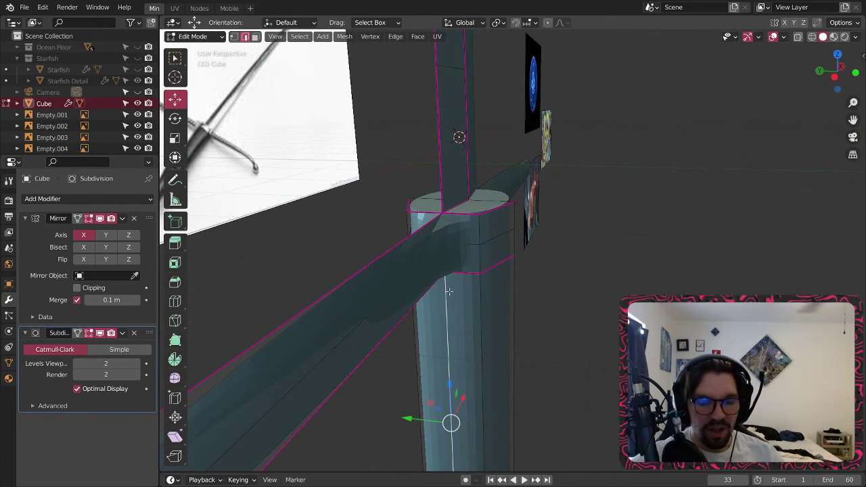
key("shift+e")
type("1")
key("Return")
key("ctrl+z")
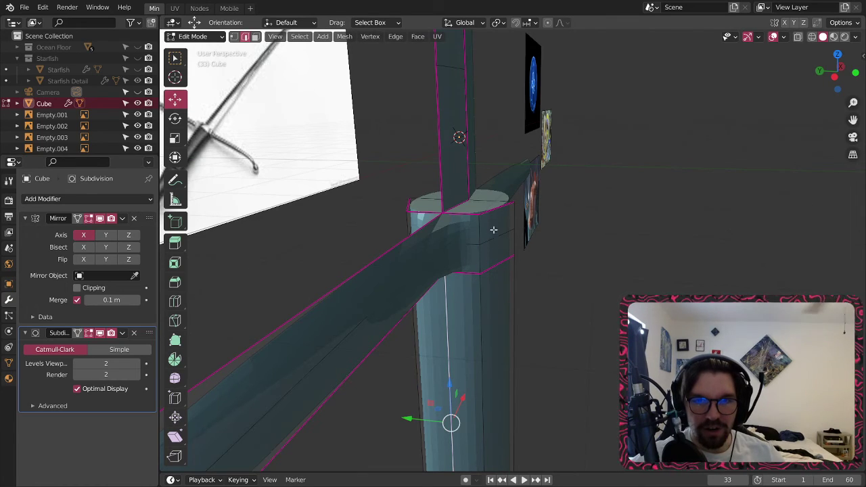
- Examine the crossguard arm, its middle edge loop and its blend into the grip against the reference image
mouse_move(486, 249)
middle_mouse_down()
mouse_move(462, 250)
mouse_move(482, 242)
mouse_move(507, 249)
mouse_move(367, 277)
mouse_move(329, 302)
mouse_move(494, 264)
middle_mouse_up()
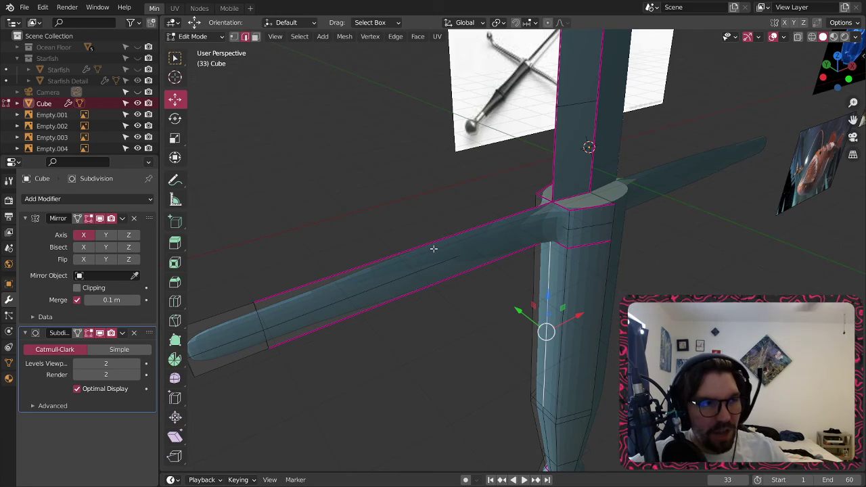
middle_click_drag(434, 248, 617, 215)
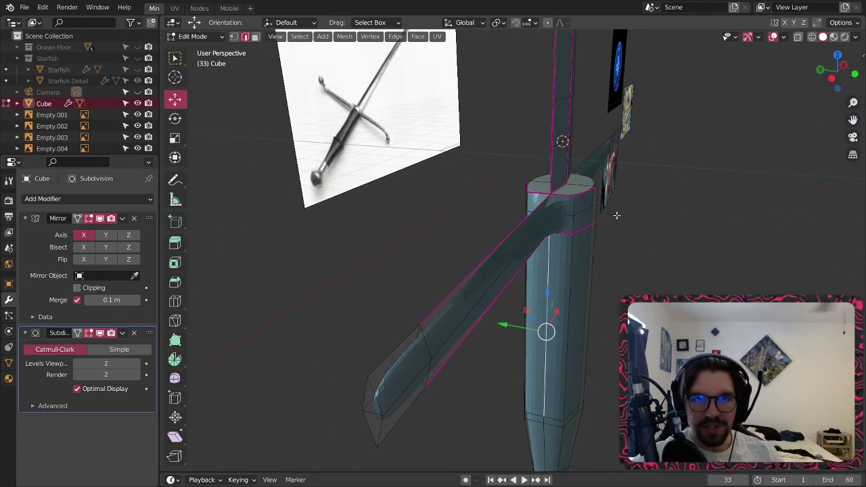
scroll(585, 194, "up", 3)
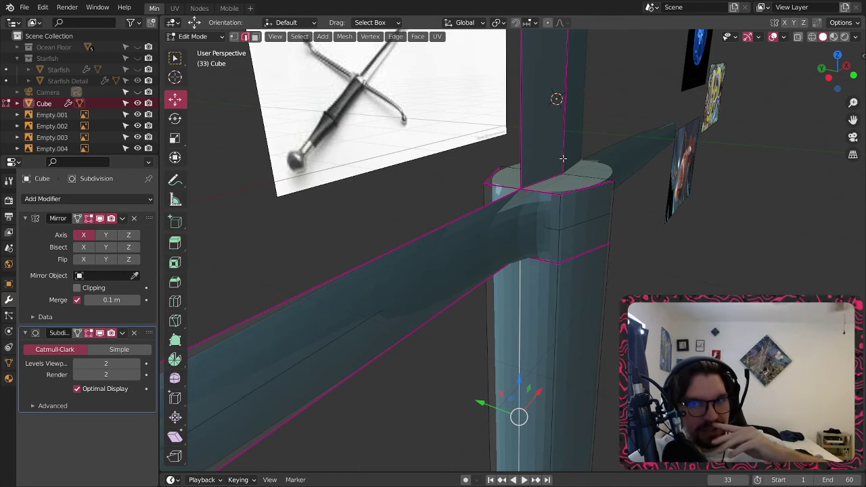
middle_click_drag(534, 206, 492, 249)
left_click(488, 239, "alt")
scroll(623, 212, "up", 3)
scroll(623, 213, "down", 2)
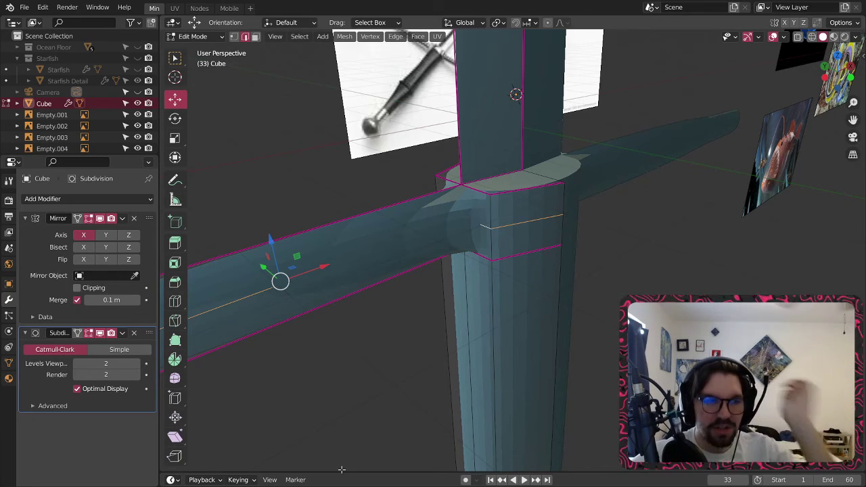
middle_click_drag(246, 466, 257, 417)
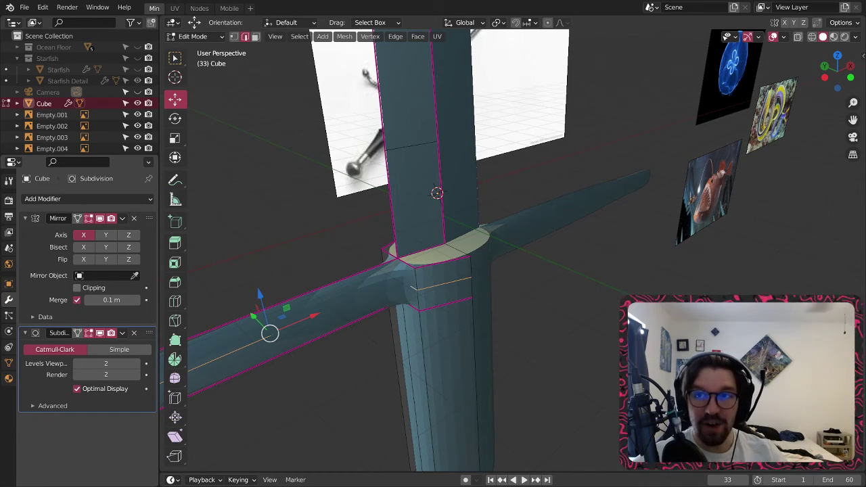
middle_click_drag(399, 322, 381, 300)
scroll(492, 253, "down", 3)
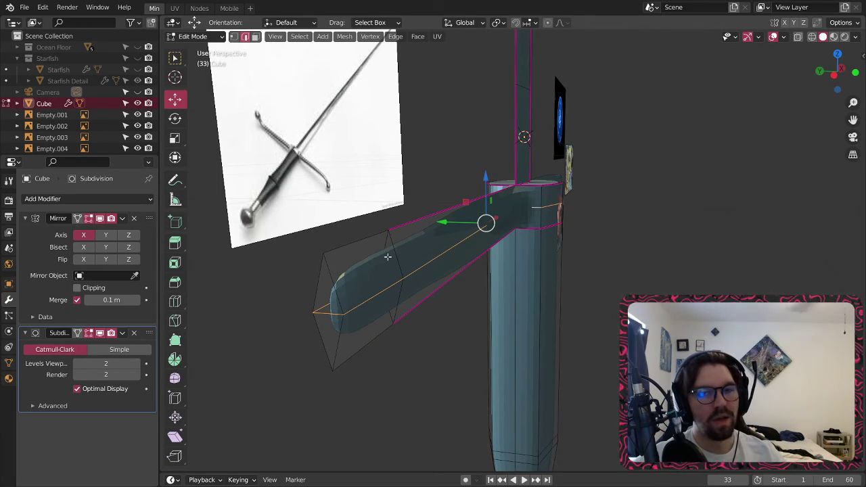
- Select the grip's long side faces below the crossguard with the narrow faces under them, and move them 0.1761 m inward along X
middle_click_drag(518, 217, 398, 160)
left_click(256, 36)
middle_click_drag(536, 242, 491, 231)
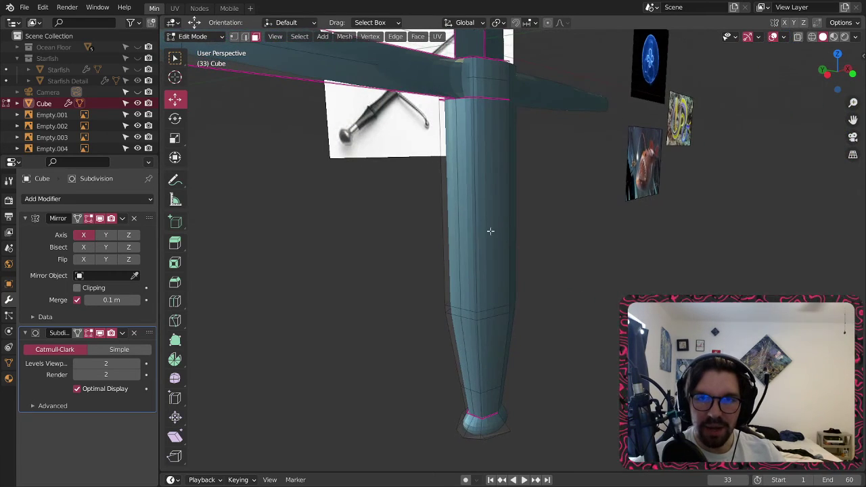
left_click(450, 215)
left_click(467, 213, "shift")
scroll(455, 322, "up", 2)
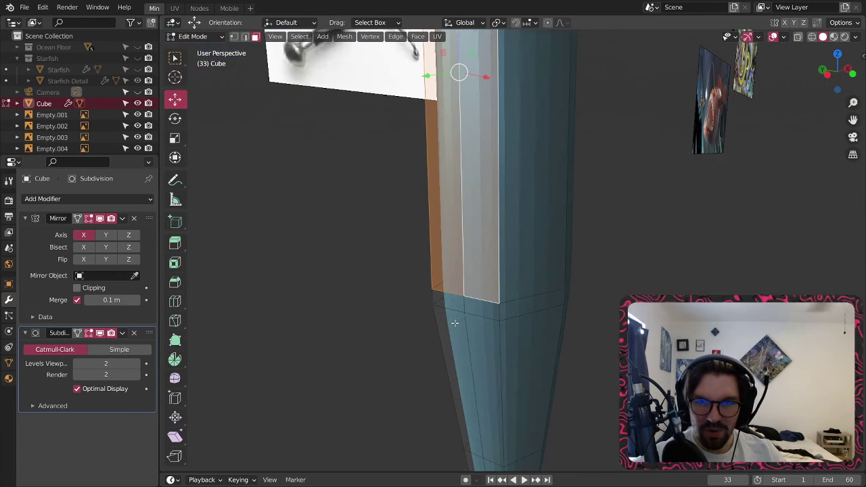
left_click(449, 300, "shift")
left_click(486, 306, "shift")
scroll(486, 306, "down", 5)
middle_click_drag(479, 302, 380, 286)
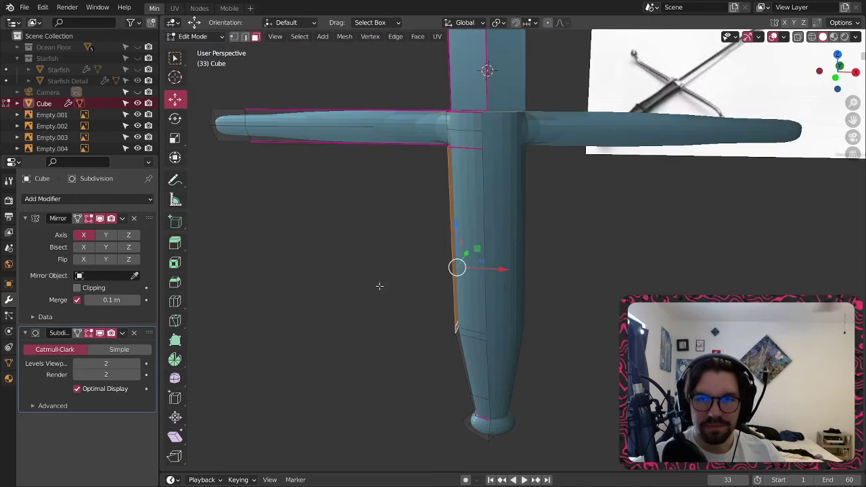
key("g")
key("x")
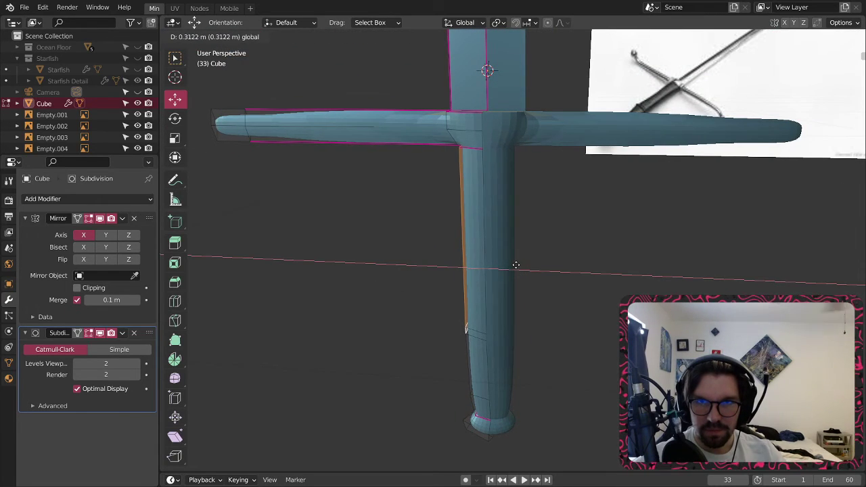
left_click(515, 266)
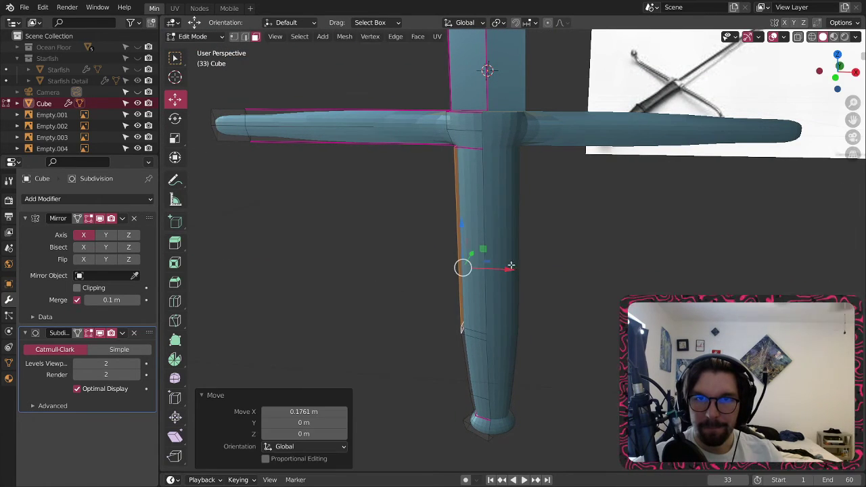
- Examine the slimmer grip and the whole sword's proportions against the reference image
middle_click_drag(515, 265, 532, 259)
scroll(515, 192, "down", 3)
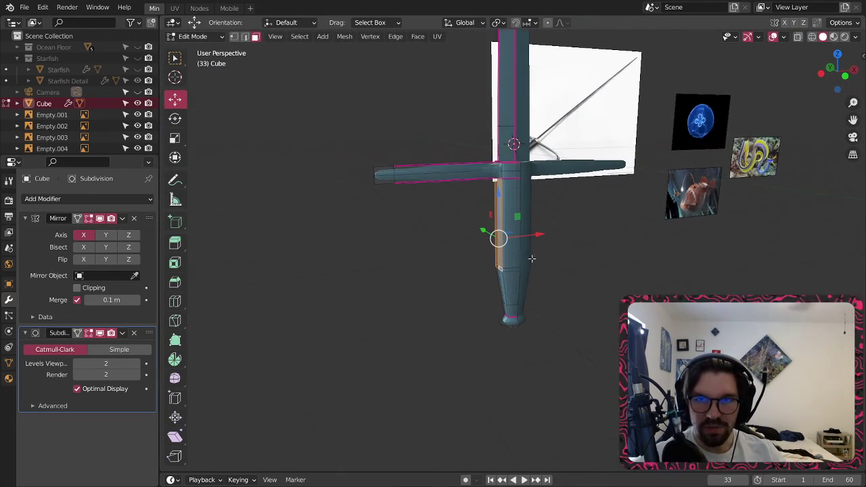
scroll(523, 188, "down", 5)
scroll(515, 194, "down", 3)
middle_click_drag(529, 200, 449, 304)
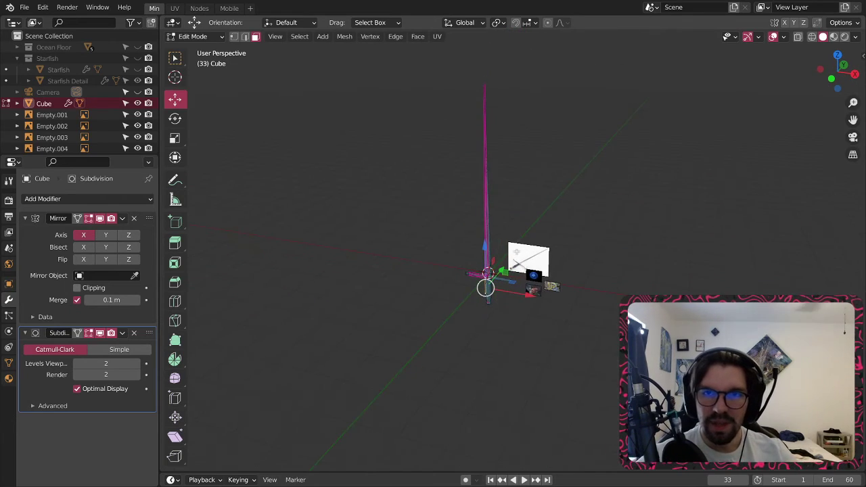
scroll(450, 310, "up", 5)
scroll(449, 309, "up", 3)
scroll(464, 315, "down", 1)
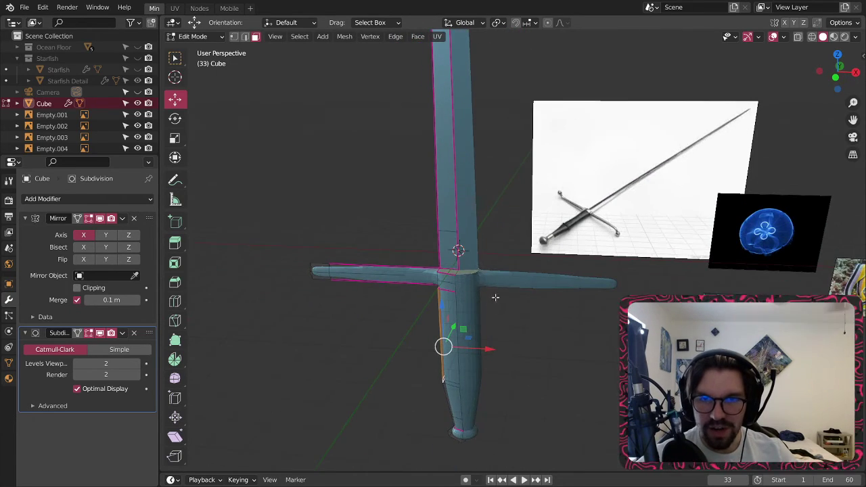
scroll(459, 247, "up", 3)
scroll(570, 360, "down", 4)
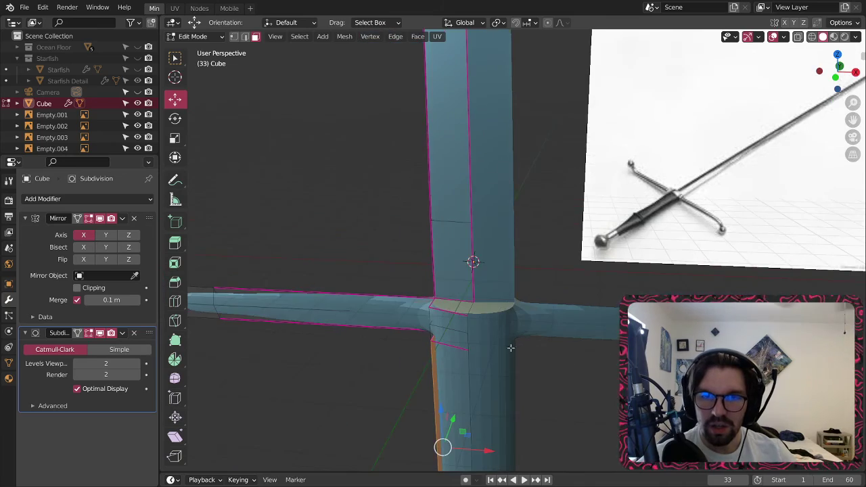
- Try extruding the grip's selected side faces 0.129 m along their normals and shifting them slightly along X
middle_click_drag(510, 347, 528, 294)
middle_click_drag(528, 294, 515, 171, "shift")
middle_click_drag(480, 209, 495, 239)
scroll(450, 233, "up", 3)
middle_click_drag(400, 215, 421, 216)
right_click(422, 211)
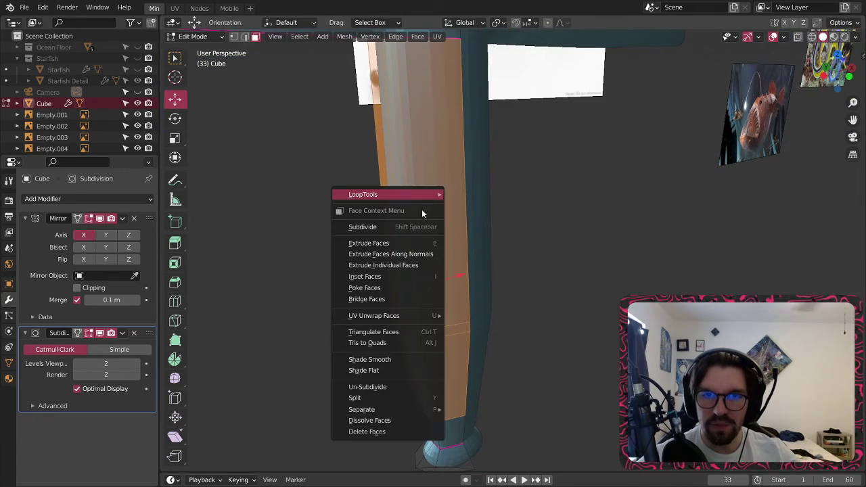
left_click(414, 254)
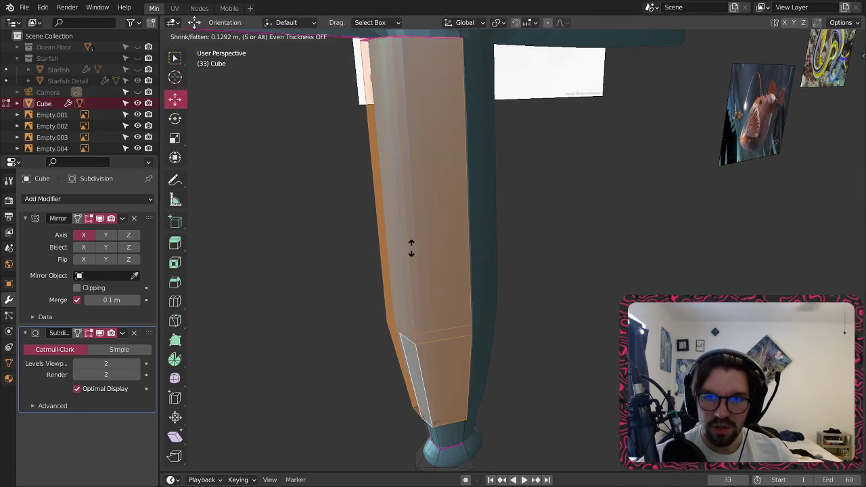
left_click(410, 248)
middle_click_drag(411, 249, 381, 383)
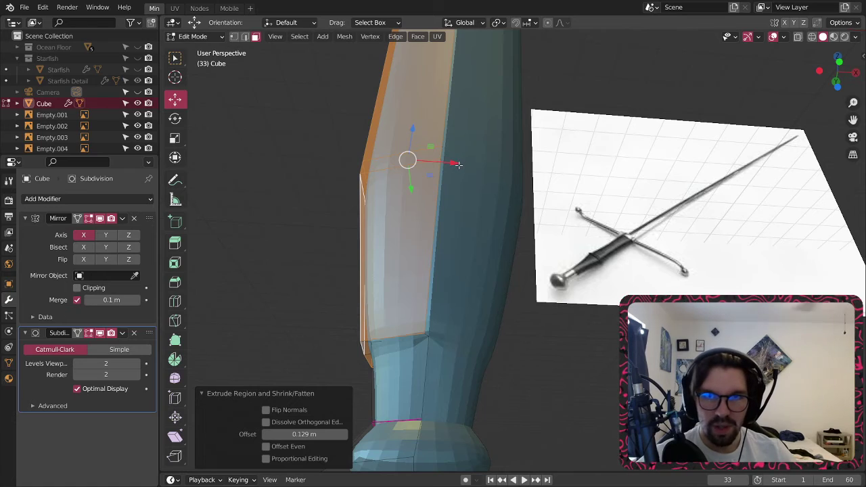
left_click_drag(454, 164, 459, 161)
- Examine the extruded grip and its transition to the crossguard and pommel in Object Mode
middle_click_drag(459, 161, 221, 68)
left_click(193, 36)
left_click(203, 47)
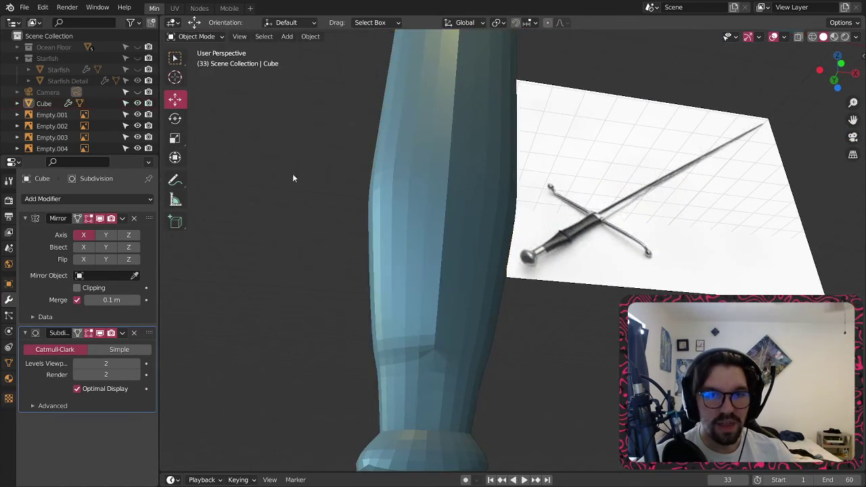
middle_click_drag(292, 174, 467, 234)
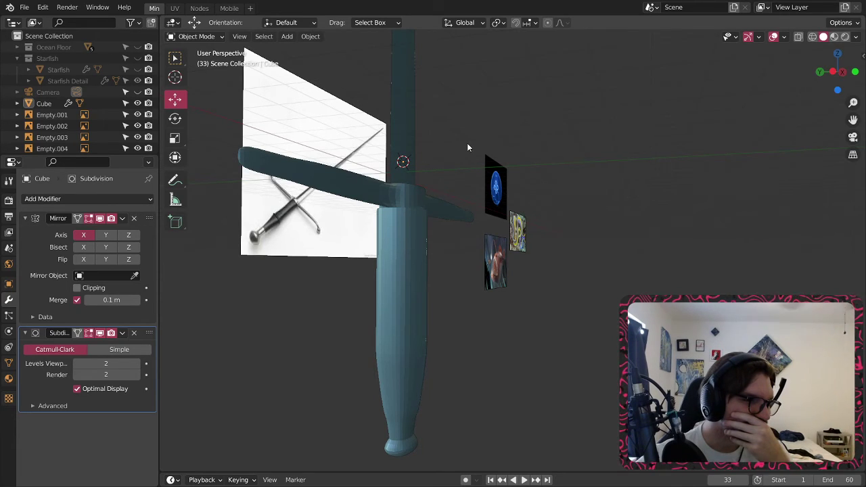
middle_click_drag(437, 277, 402, 244)
- Undo the grip's side-face extrusion together with the earlier Mirror merge-distance change
key("ctrl+z")
key("ctrl+z")
key("ctrl+z")
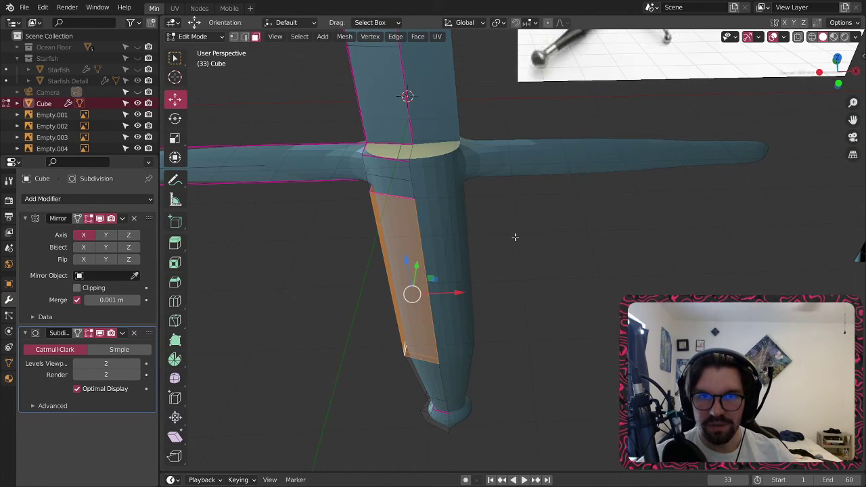
key("ctrl+z")
- Create a new collection in the scene and name it Sword'
scroll(517, 225, "down", 5)
middle_click_drag(518, 212, 522, 296, "shift")
scroll(51, 92, "down", 1)
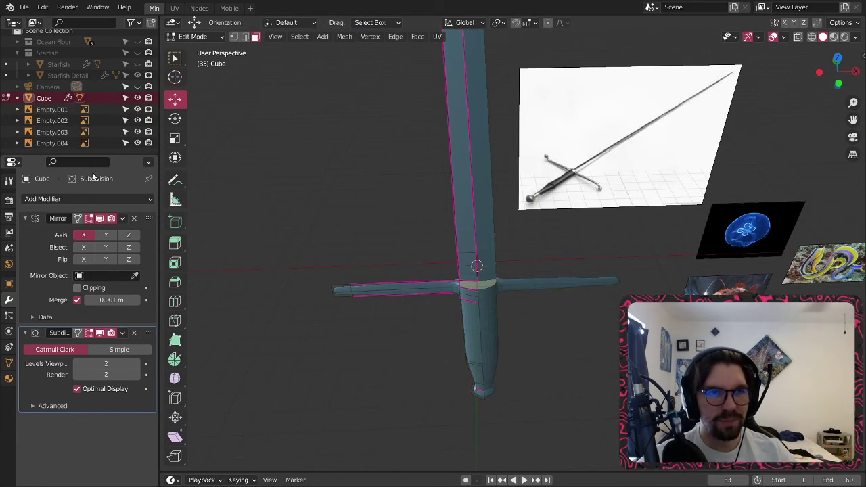
right_click(71, 142)
left_click(71, 144)
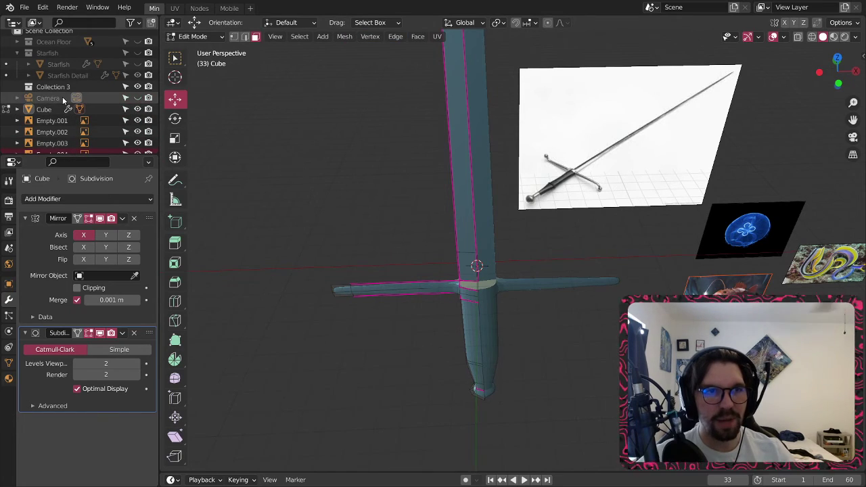
double_click(61, 87)
scroll(63, 90, "up", 1)
type("Sword")
key("Return")
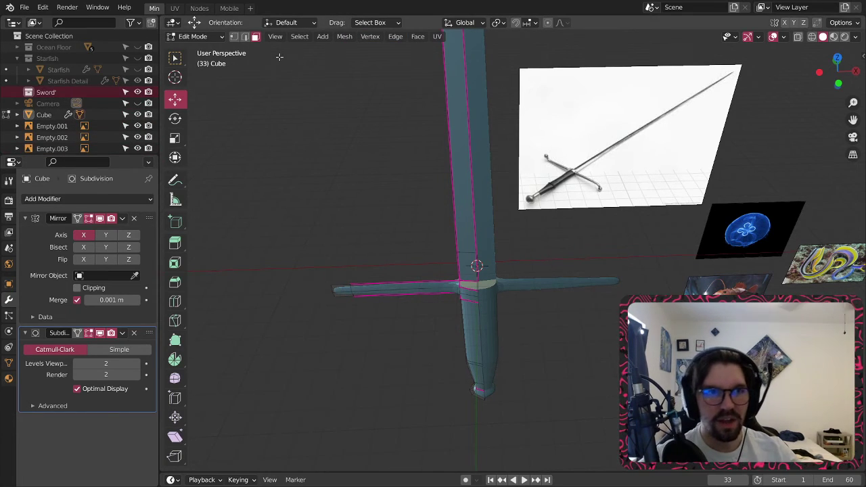
- Put the Cube object into the Sword' collection and rename the object Sword
mouse_move(44, 114)
left_mouse_down()
mouse_move(54, 88)
mouse_move(48, 101)
left_mouse_up()
double_click(62, 104)
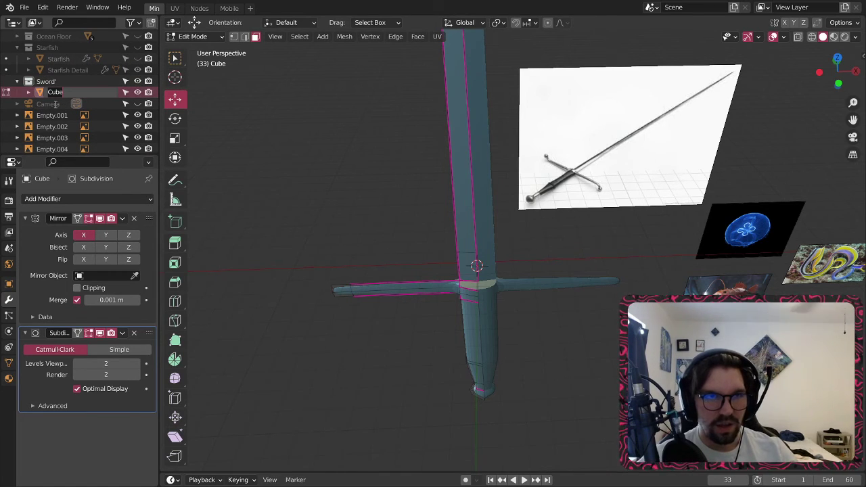
type("Sword")
key("Return")
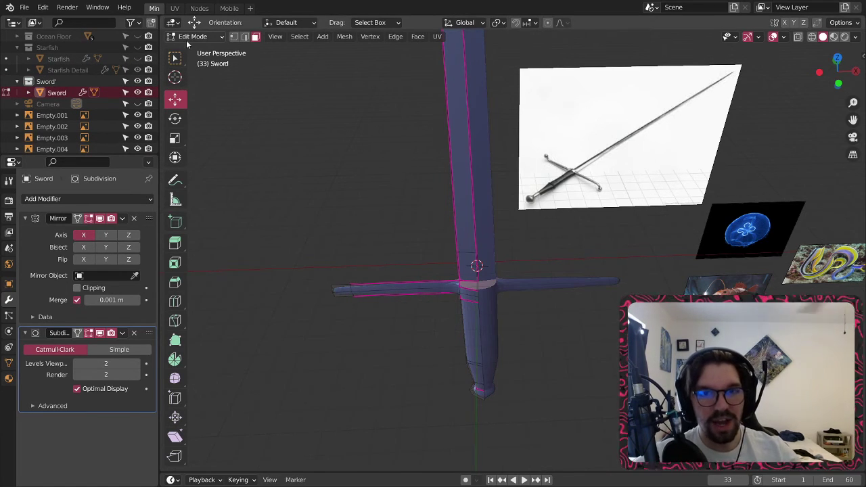
- In Object Mode, hide the Sword' collection and collapse it along with the Starfish collection
left_click(193, 36)
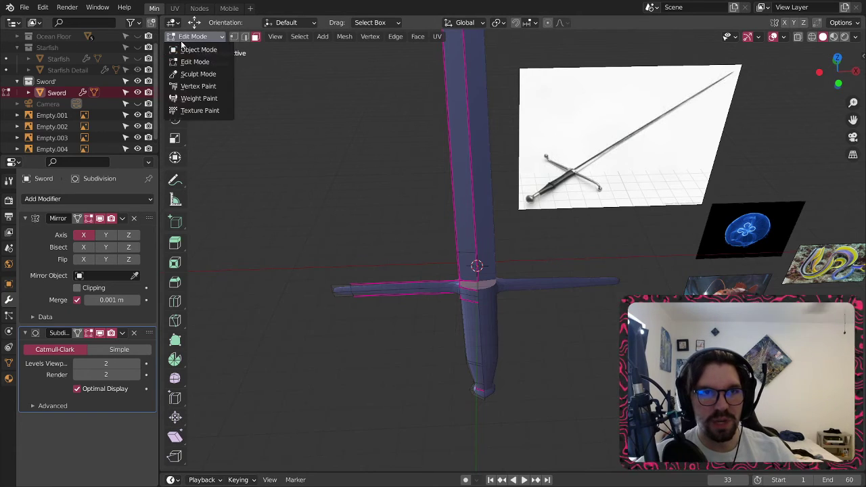
left_click(193, 46)
scroll(430, 211, "down", 5)
middle_click_drag(429, 210, 472, 215)
scroll(473, 216, "up", 4)
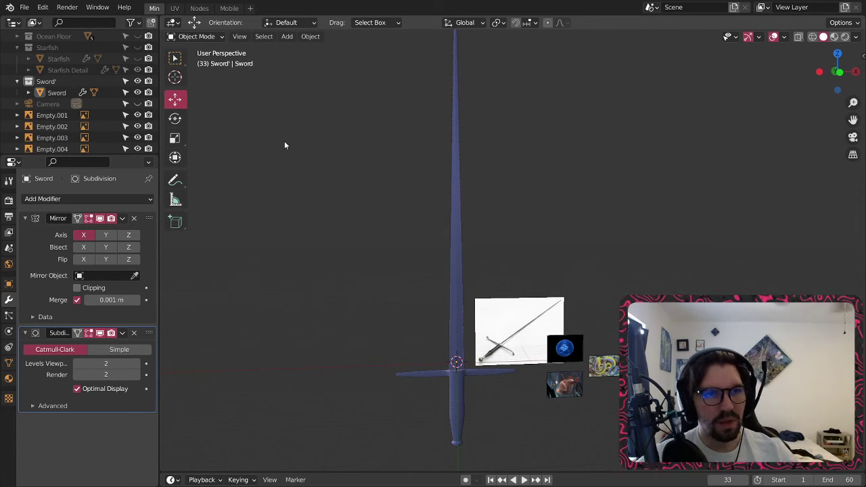
left_click(138, 81)
left_click(18, 81)
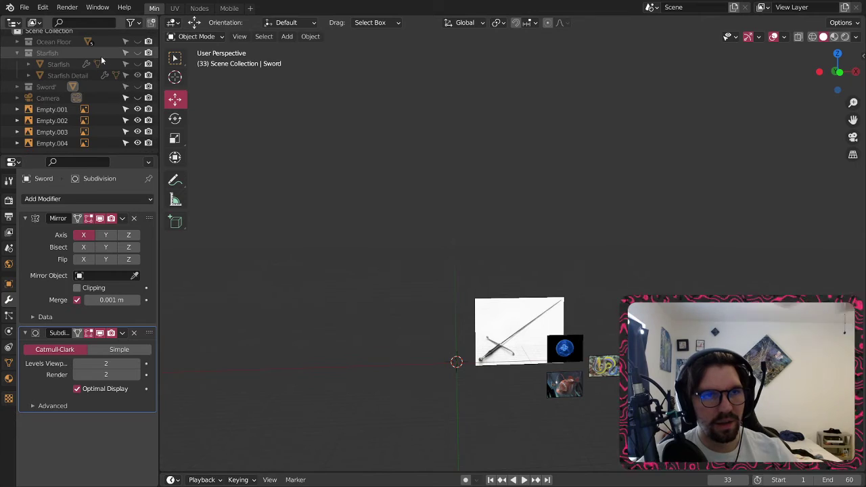
left_click(22, 53)
left_click(18, 54)
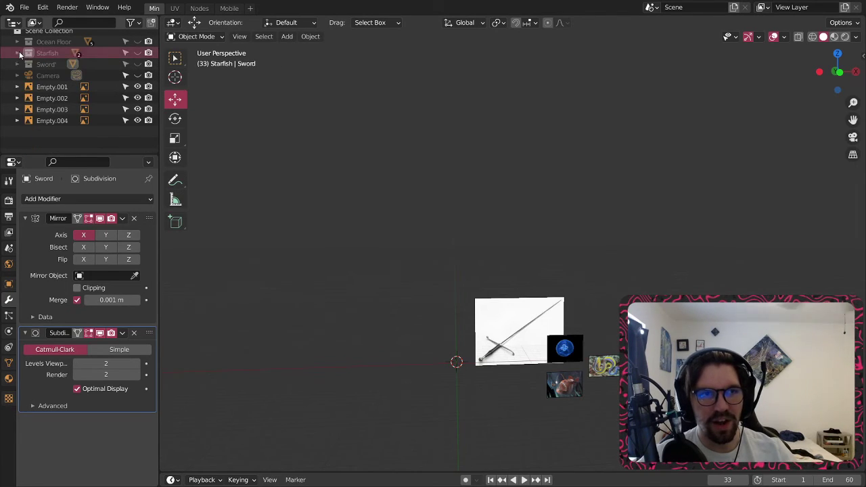
- Delete the sword reference image, Empty.002, from the scene
middle_click_drag(549, 315, 466, 305, "shift")
scroll(464, 318, "up", 5)
left_click(369, 237)
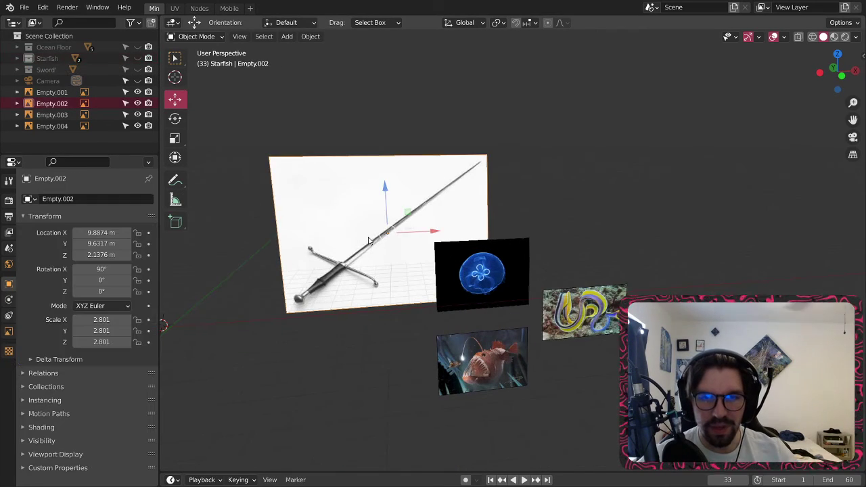
key("Delete")
- Examine the blue jellyfish reference image up close from the front
left_click(451, 275)
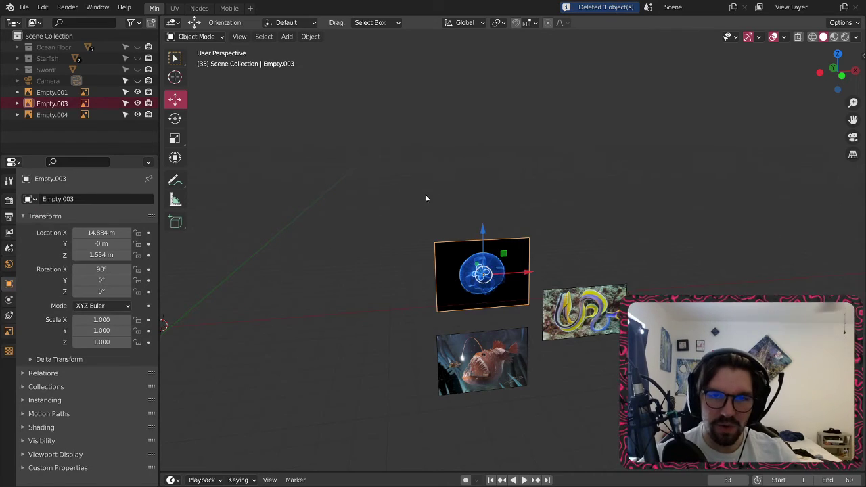
middle_click_drag(425, 194, 432, 283)
scroll(475, 328, "up", 4)
middle_click_drag(525, 285, 551, 274)
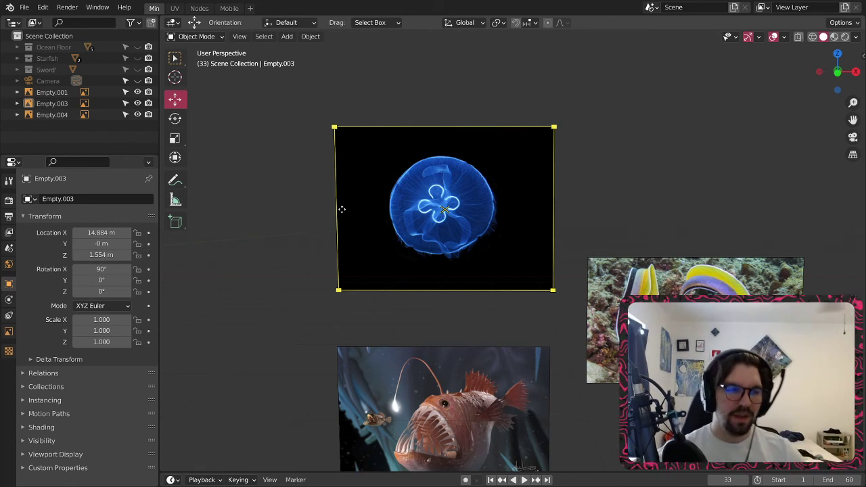
left_click(300, 181)
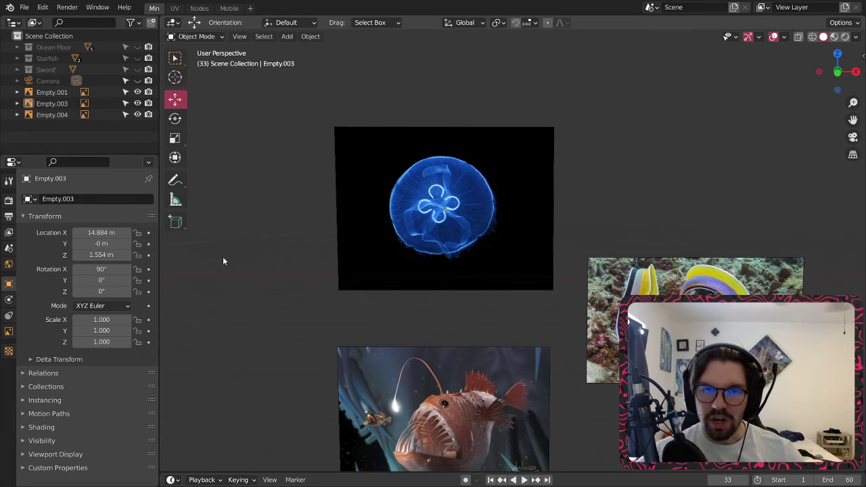
- Add a UV sphere mesh at the 3D cursor
scroll(259, 261, "down", 6)
middle_click_drag(259, 261, 273, 270)
middle_click_drag(282, 280, 541, 308, "shift")
middle_click_drag(362, 311, 442, 297, "shift")
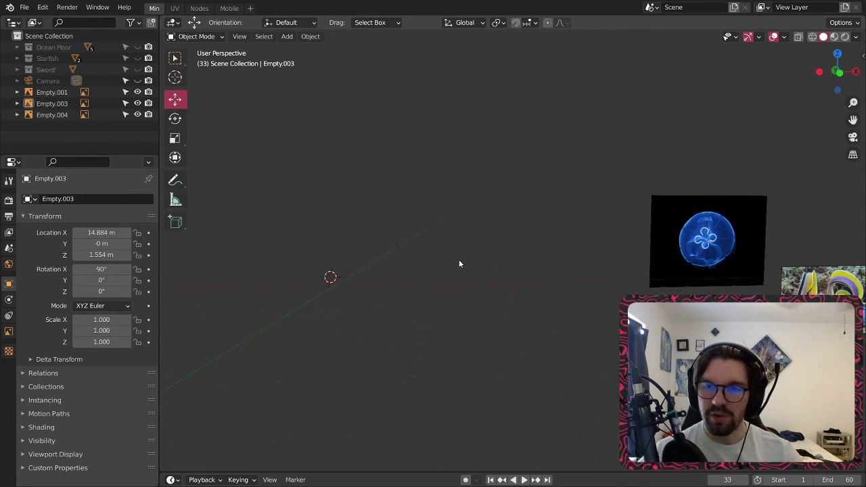
left_click(287, 37)
mouse_move(300, 52)
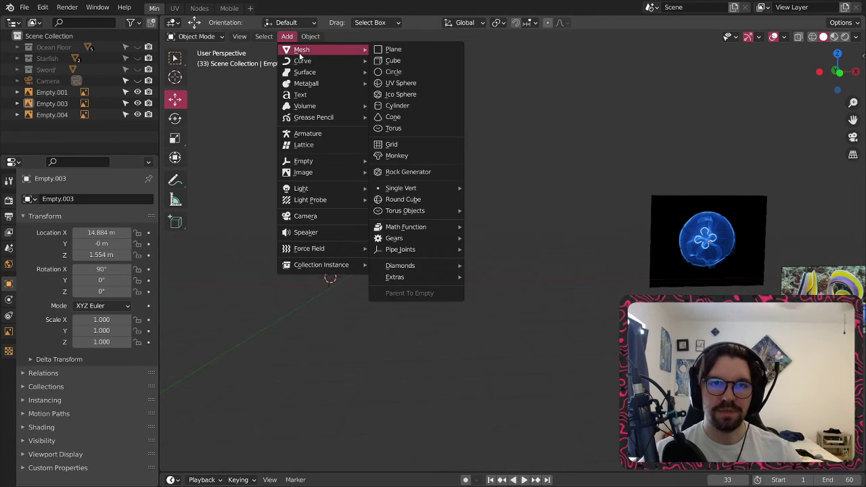
left_click(399, 82)
scroll(345, 234, "down", 3)
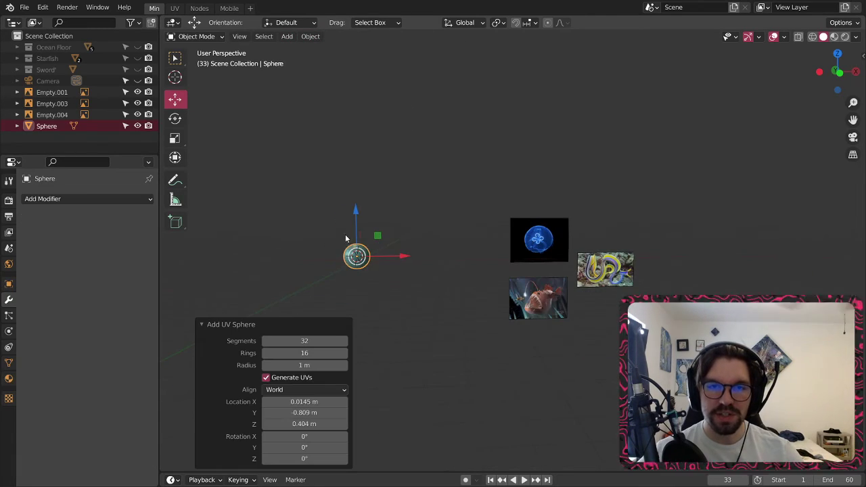
scroll(360, 269, "up", 8)
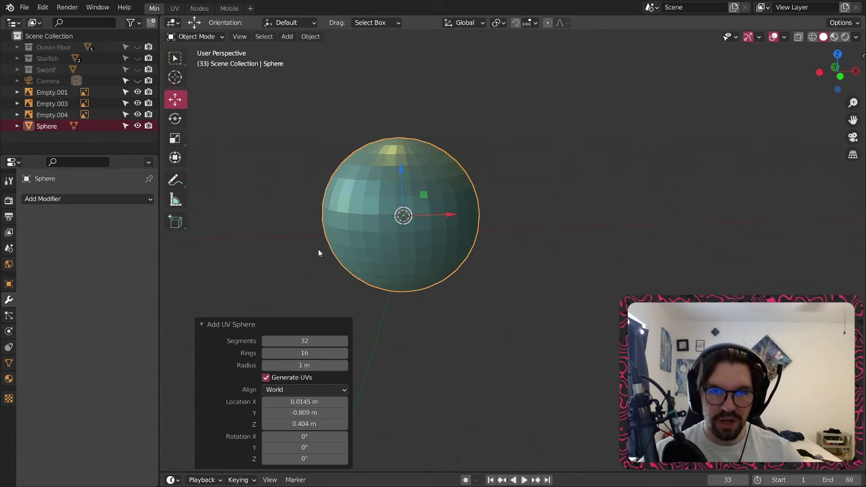
- Set the new UV sphere to 20 segments and 12 rings
left_click(308, 340)
type("2")
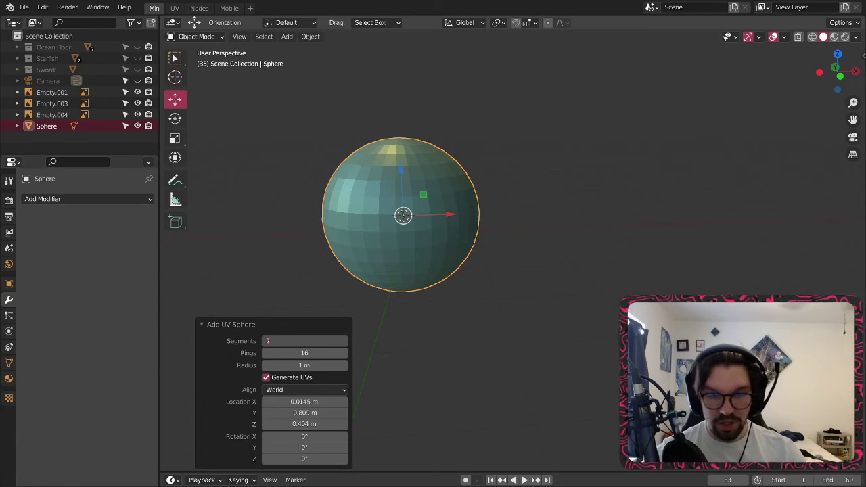
type("0")
key("Return")
left_click(315, 351)
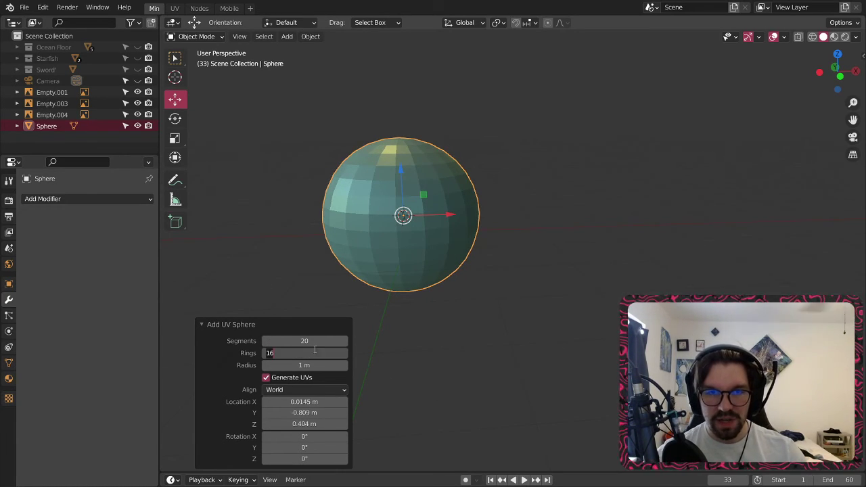
type("12")
key("Return")
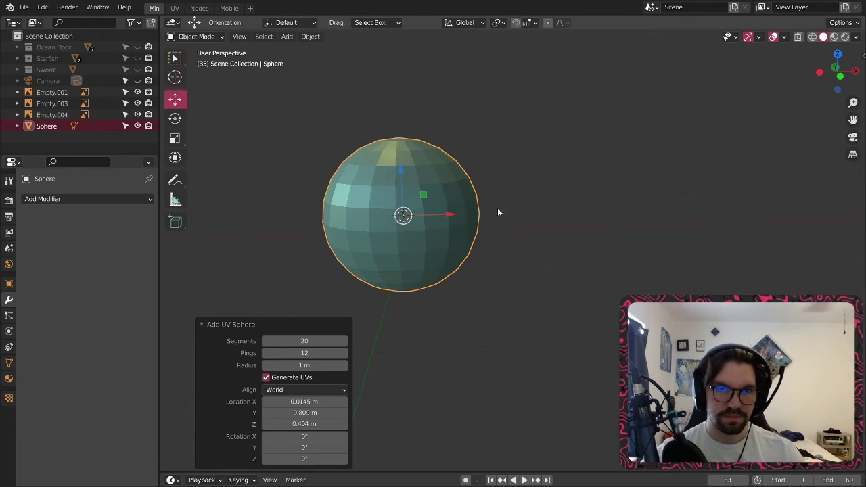
- Scale the sphere up uniformly by a factor of about 2.209
key("s")
left_click(571, 112)
scroll(508, 209, "down", 3)
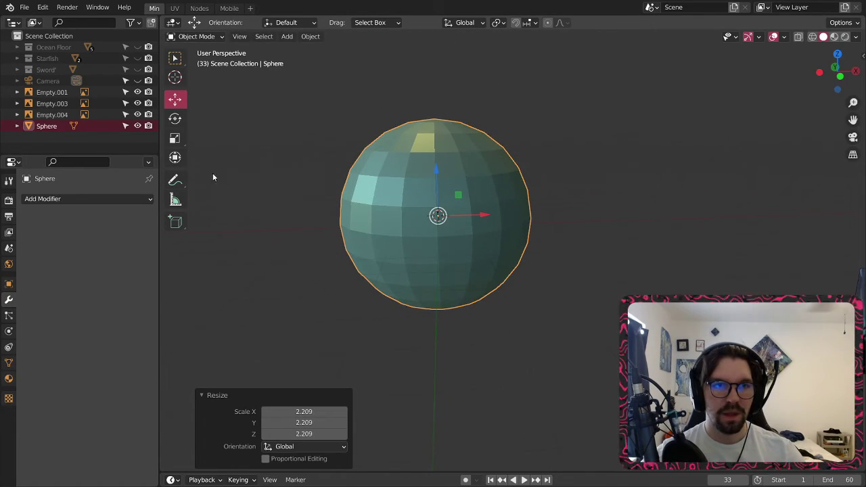
- Show the sphere in Edit Mode as a wireframe in front orthographic view, with all its geometry deselected
left_click(203, 39)
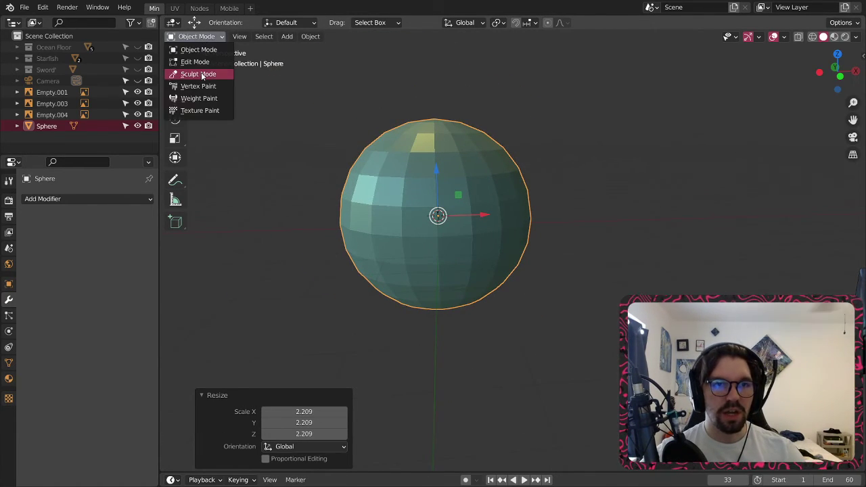
left_click(198, 62)
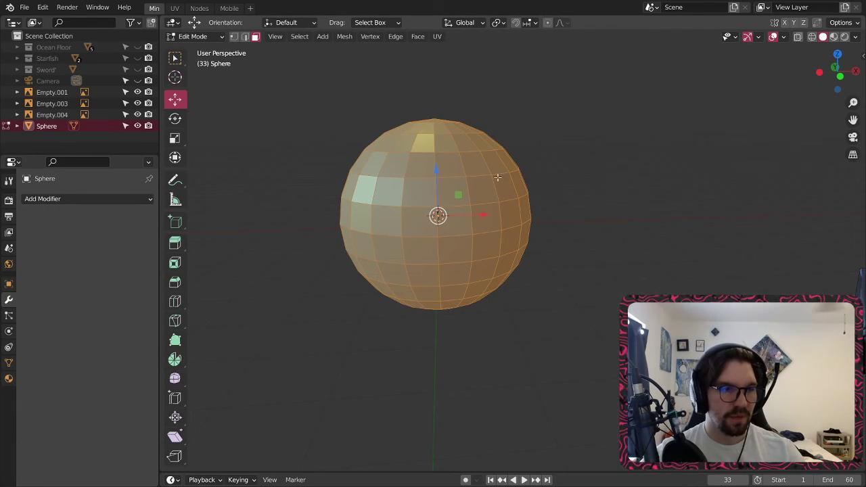
left_click(835, 78)
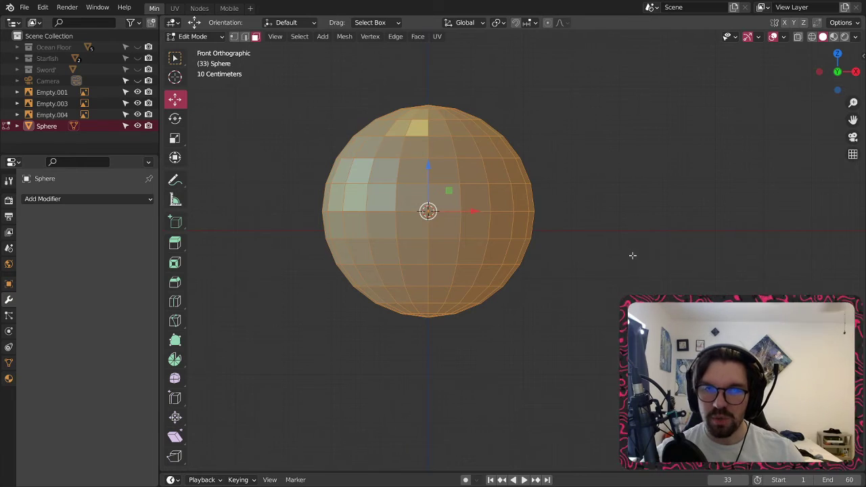
left_click(633, 256)
left_click(812, 37)
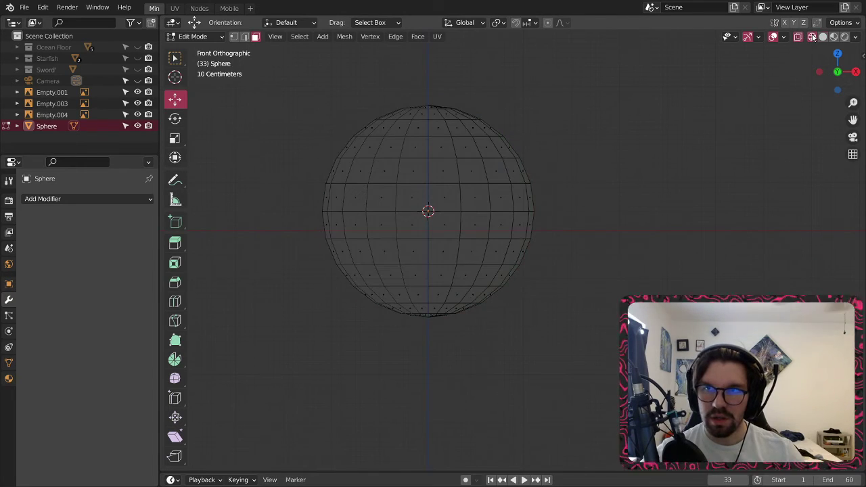
- Try box-selecting the vertices of the sphere's lower part in vertex selection mode
left_click(174, 59)
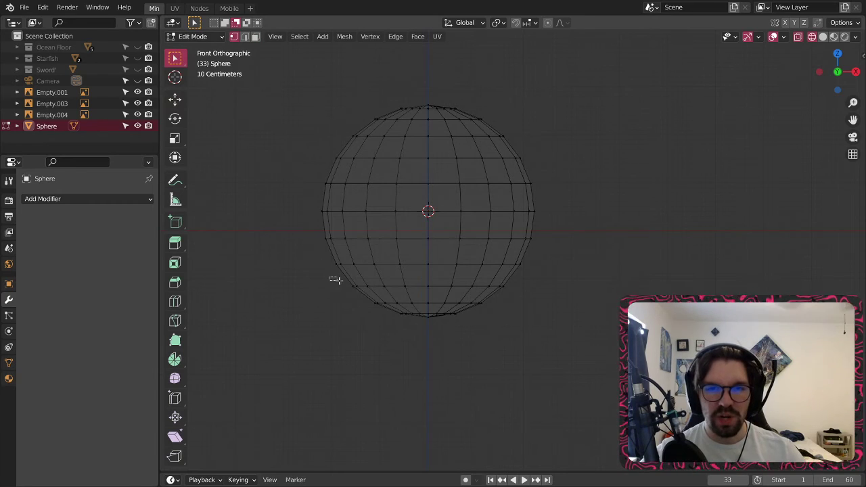
left_click_drag(336, 280, 593, 391)
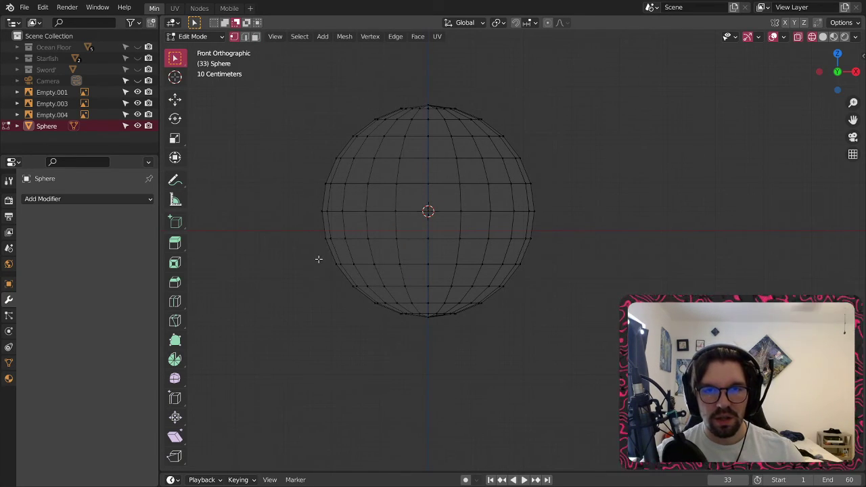
left_click_drag(329, 270, 567, 371)
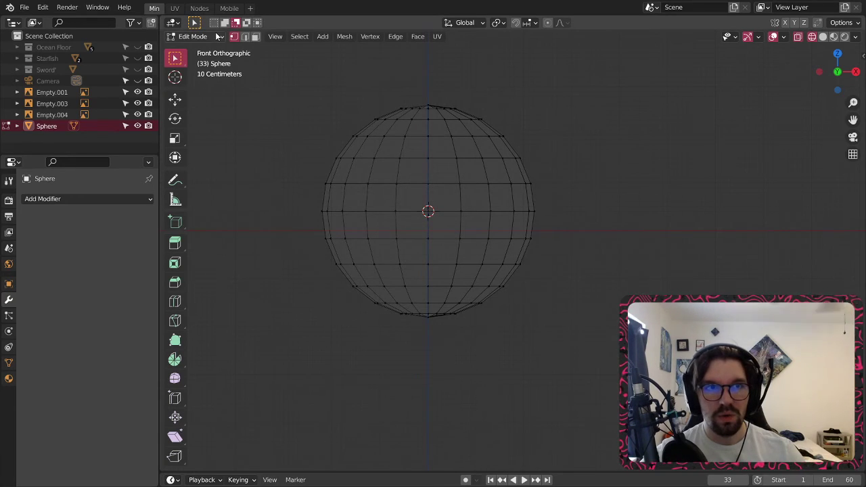
- Return to Object Mode and reselect the whole sphere
left_click(216, 37)
left_click(199, 52)
key("alt+a")
left_click(399, 158)
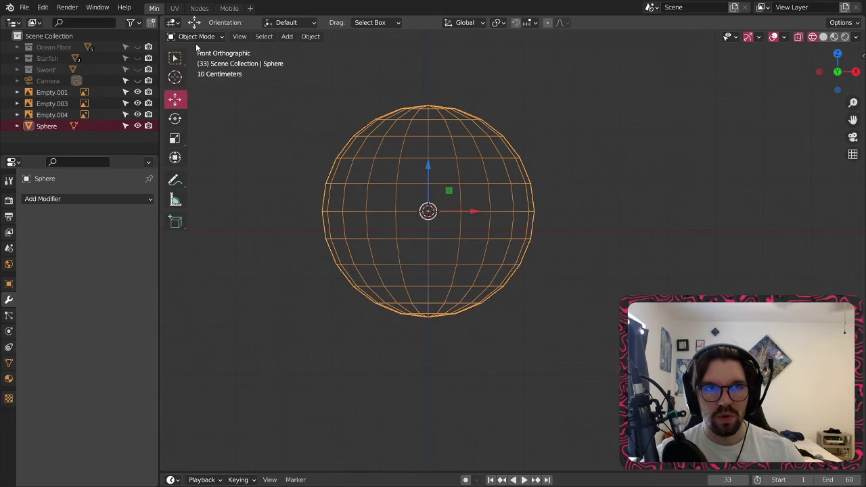
- Enter Edit Mode on the sphere and try box-selecting the vertices at its lower end
left_click(195, 40)
left_click(203, 59)
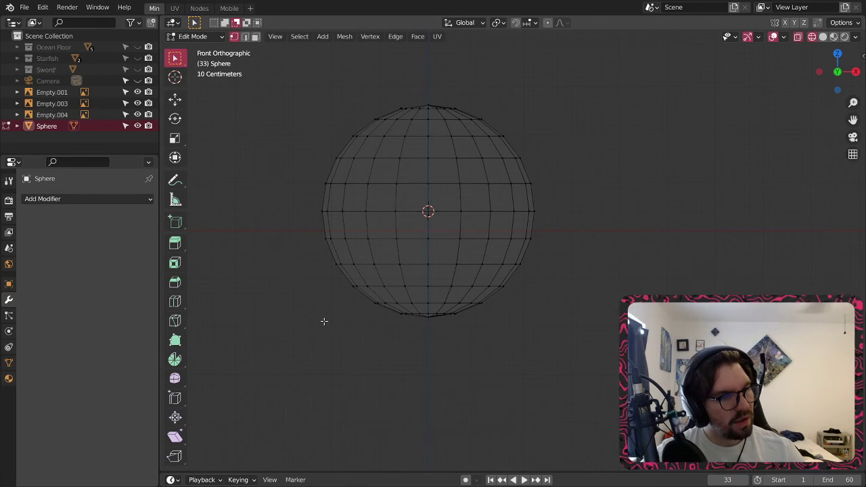
left_click_drag(322, 334, 467, 290)
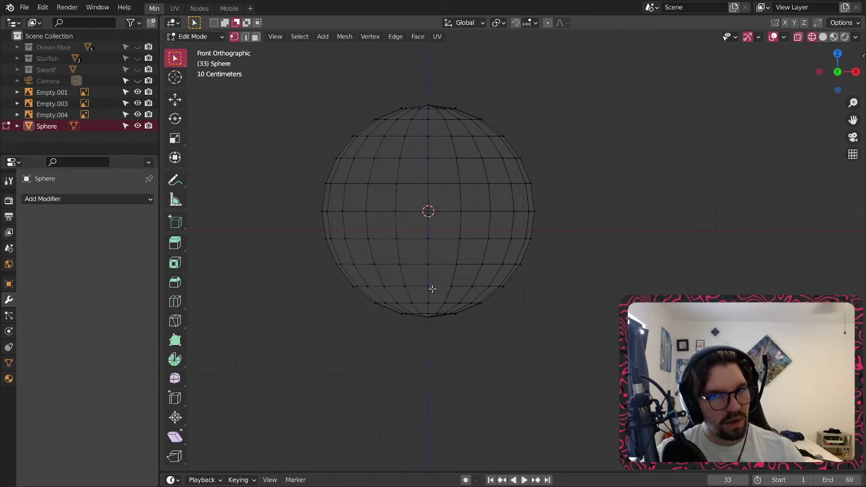
middle_click_drag(467, 278, 567, 219)
left_click(832, 75)
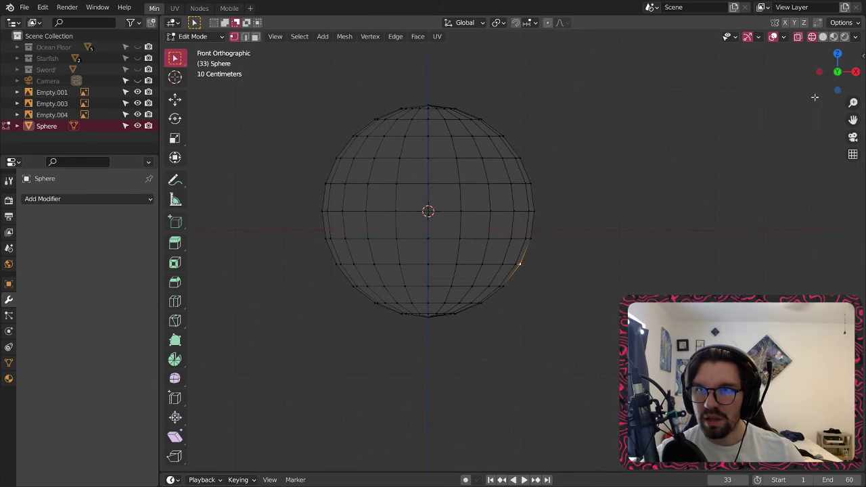
- Clear the selection and try again to select the sphere's lower vertices from a perspective view
key("alt+a")
left_click_drag(530, 276, 515, 280)
middle_click_drag(433, 316, 418, 278)
left_click(450, 288)
left_click(434, 287)
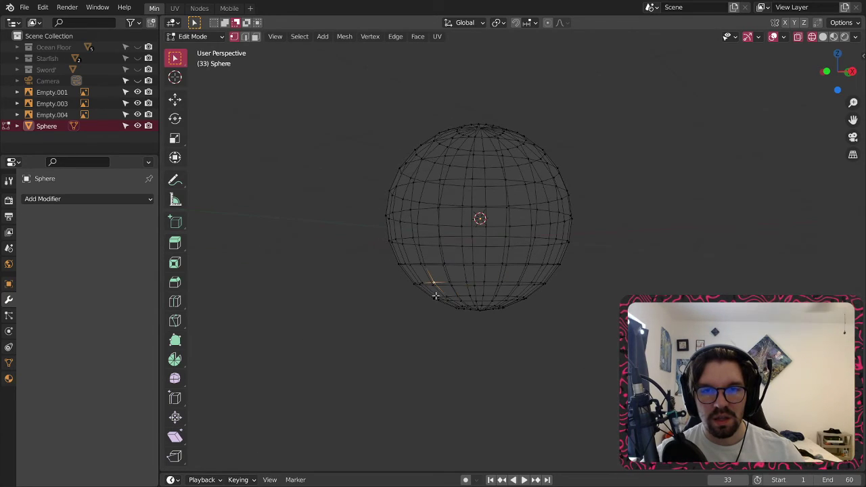
scroll(433, 287, "up", 3)
left_click_drag(366, 268, 647, 409)
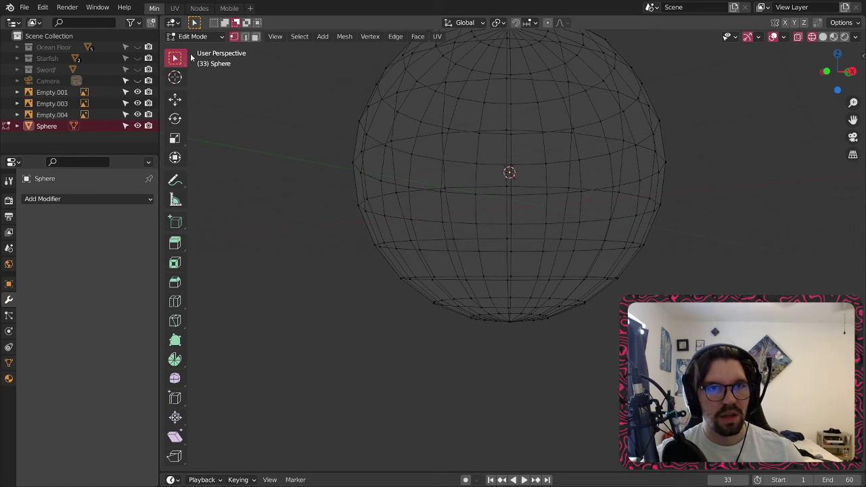
- Select the sphere's lowest three vertex rings and bottom pole in front orthographic view, starting a new selection, and delete them
left_click(848, 72)
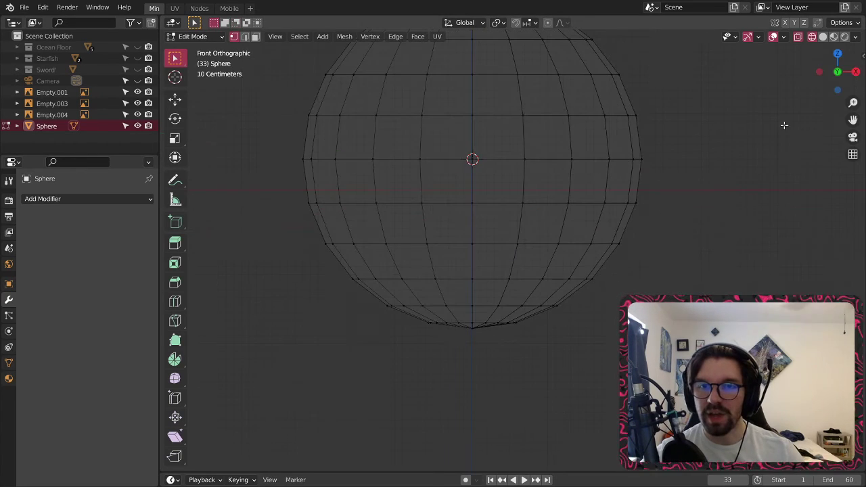
left_click_drag(313, 264, 729, 478)
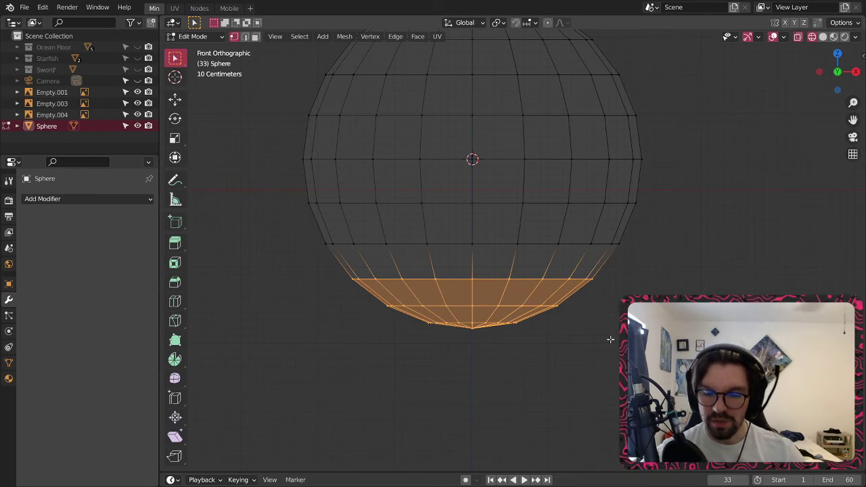
key("x")
left_click(544, 318)
scroll(522, 270, "down", 3)
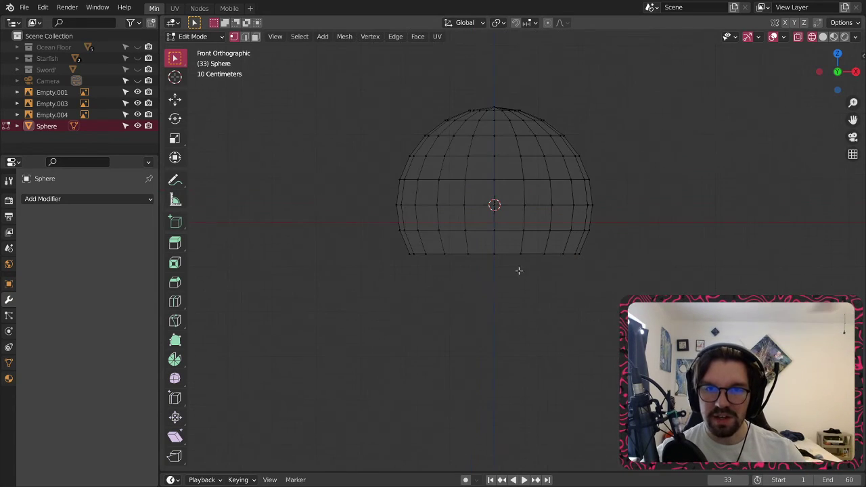
- Select the whole open dome, flatten it along the Z axis with the Scale tool, and deselect it
middle_click_drag(518, 271, 474, 317, "shift")
scroll(481, 257, "up", 2)
middle_click_drag(481, 257, 486, 231)
key("a")
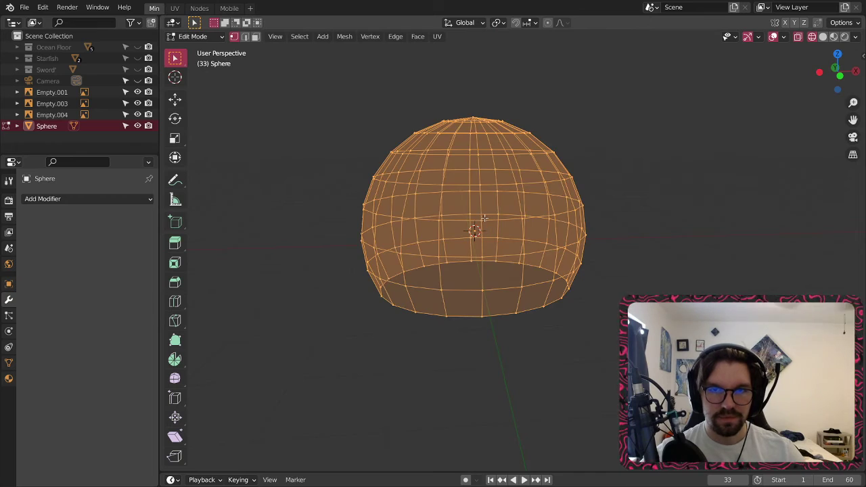
left_click(175, 138)
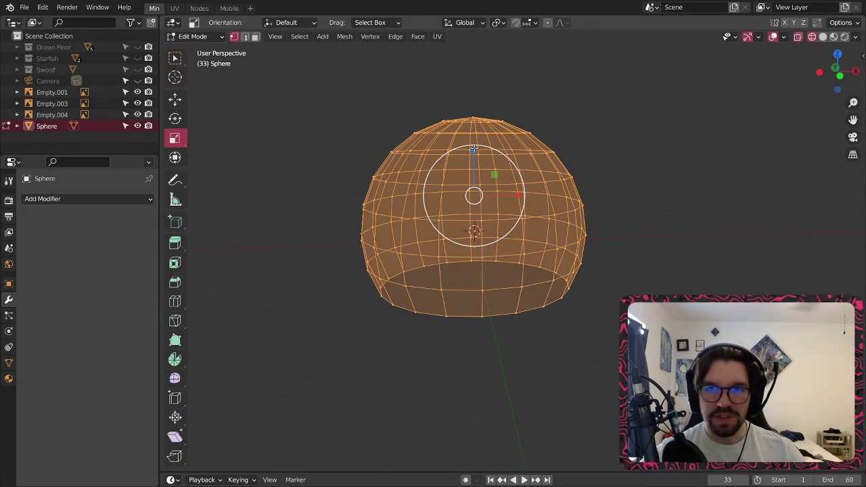
mouse_move(474, 151)
left_mouse_down()
mouse_move(474, 170)
mouse_move(483, 161)
left_mouse_up()
left_click(590, 147)
middle_click_drag(590, 147, 427, 269)
scroll(427, 269, "up", 2)
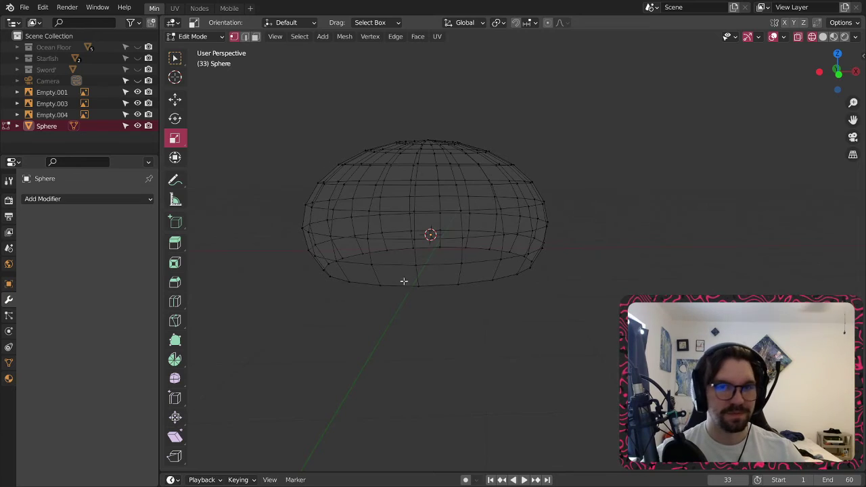
- Try selecting evenly spaced vertices around the dome's open rim, and clear that selection
left_click(424, 291)
left_click(174, 100)
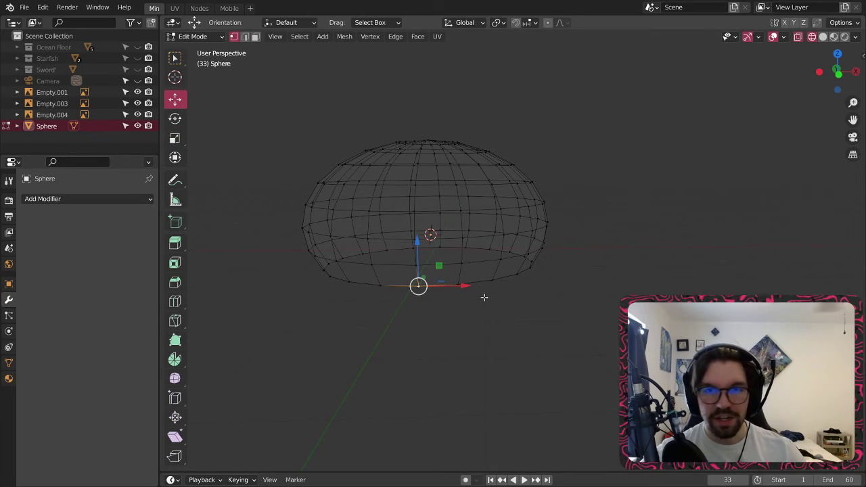
middle_click_drag(484, 297, 491, 289)
mouse_move(558, 301)
middle_mouse_down()
mouse_move(555, 293)
mouse_move(551, 302)
mouse_move(472, 291)
mouse_move(565, 289)
middle_mouse_up()
left_click(401, 351)
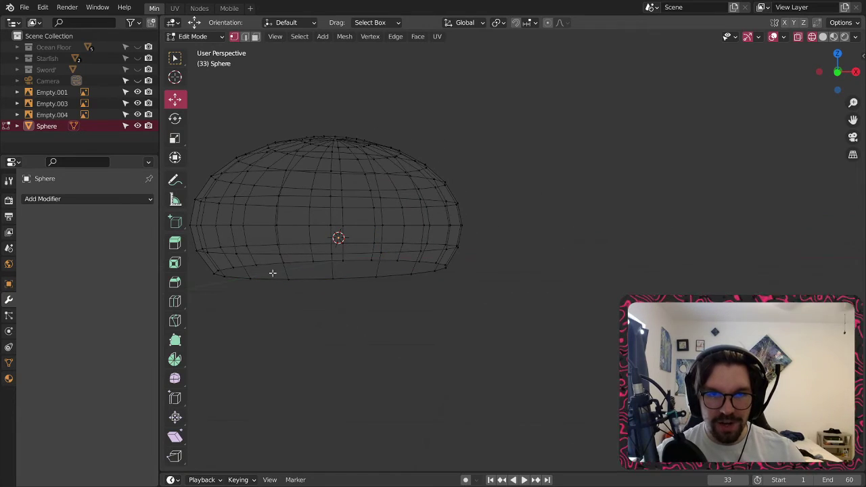
middle_click_drag(328, 302, 352, 317)
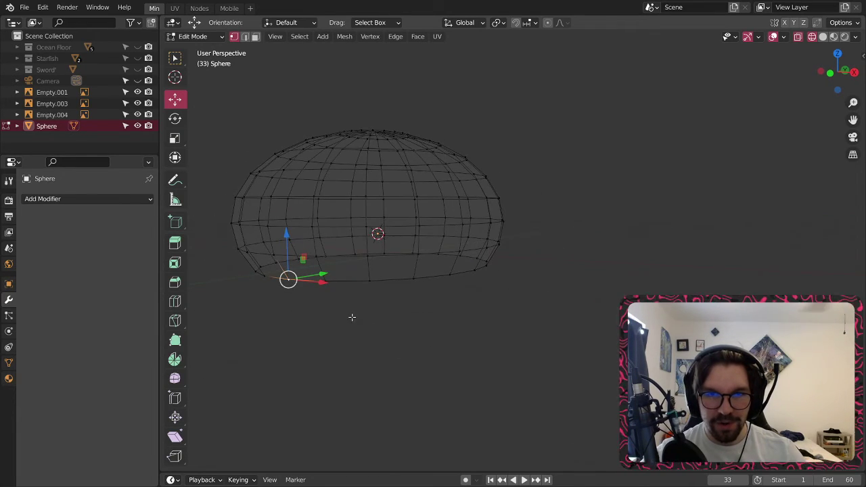
left_click(415, 281, "alt")
middle_click_drag(425, 290, 386, 306)
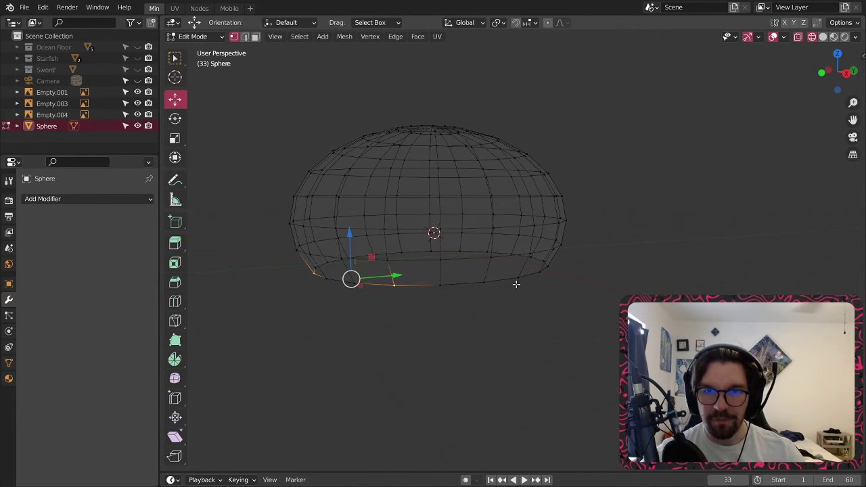
middle_click_drag(516, 284, 401, 343)
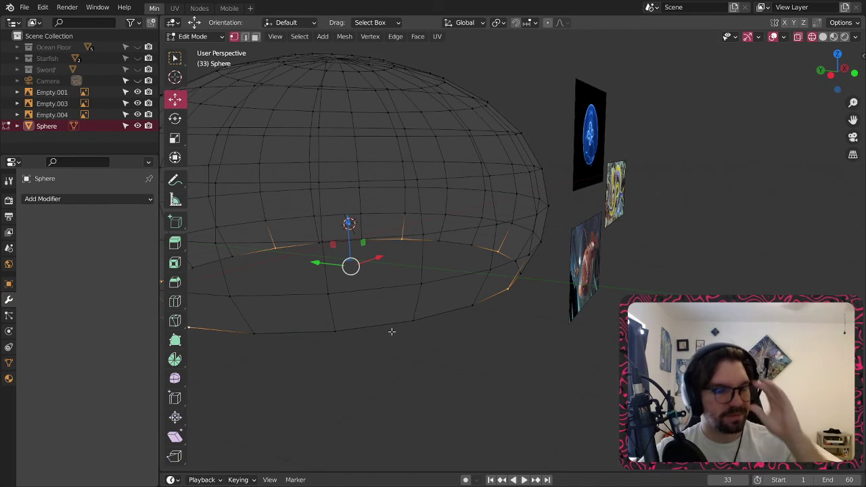
left_click(449, 346)
- Select five evenly spaced vertices around the dome's open rim and move them up 0.2564 m along Z
middle_click_drag(467, 365, 414, 331)
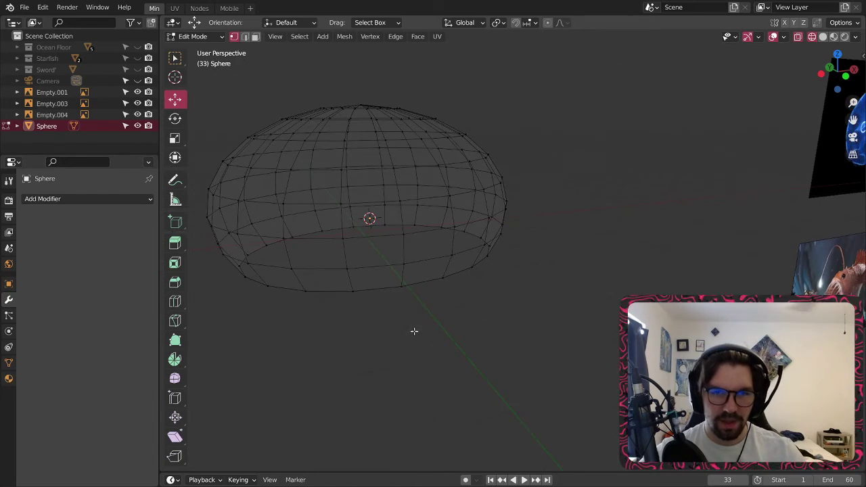
left_click(401, 278)
middle_click_drag(401, 279, 451, 338)
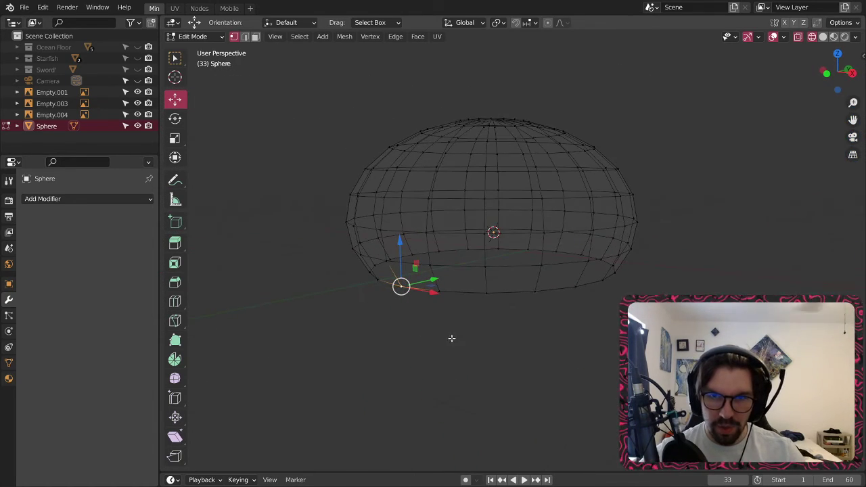
middle_click_drag(571, 288, 563, 358)
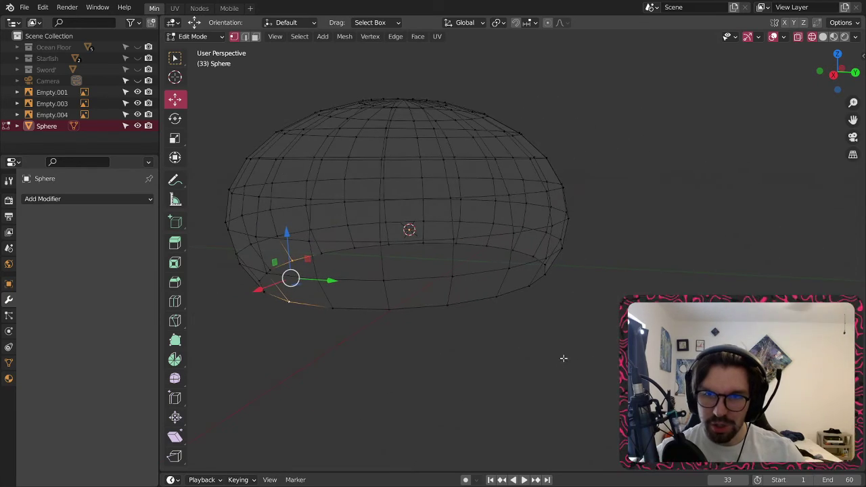
left_click(490, 308, "alt")
middle_click_drag(490, 308, 501, 362)
middle_click_drag(550, 340, 474, 346)
middle_click_drag(576, 353, 528, 338)
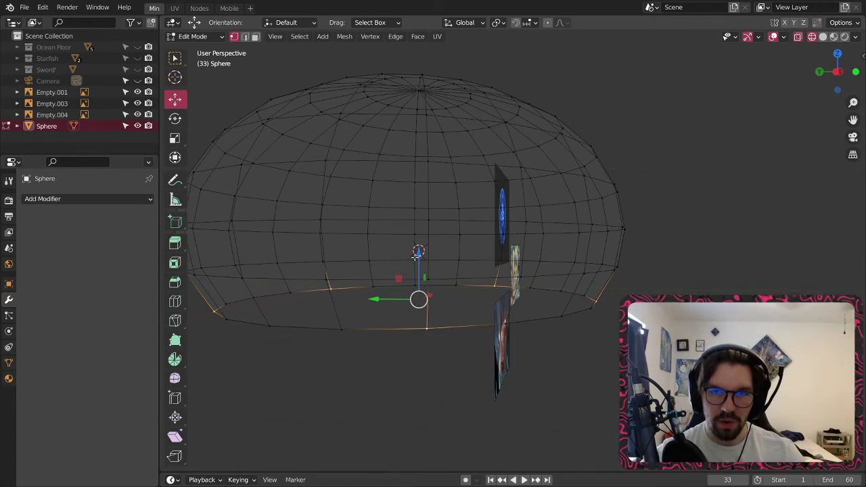
left_click_drag(419, 252, 416, 232)
- Examine the bell edge and inner pattern of the jellyfish reference image for comparison with the dome
middle_click_drag(460, 300, 162, 250)
scroll(491, 268, "down", 3)
middle_click_drag(752, 221, 434, 292, "shift")
scroll(477, 275, "up", 6)
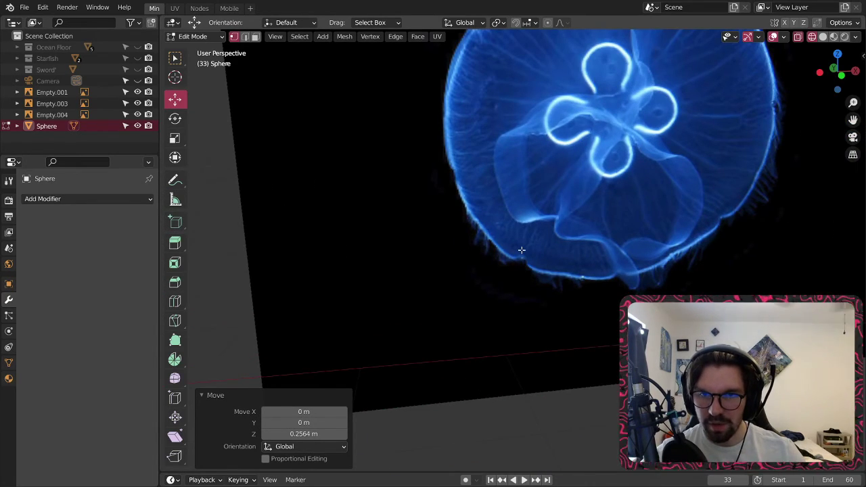
scroll(514, 285, "down", 8)
middle_click_drag(296, 329, 734, 256, "shift")
scroll(441, 292, "down", 1)
middle_click_drag(422, 311, 495, 302)
scroll(437, 312, "up", 4)
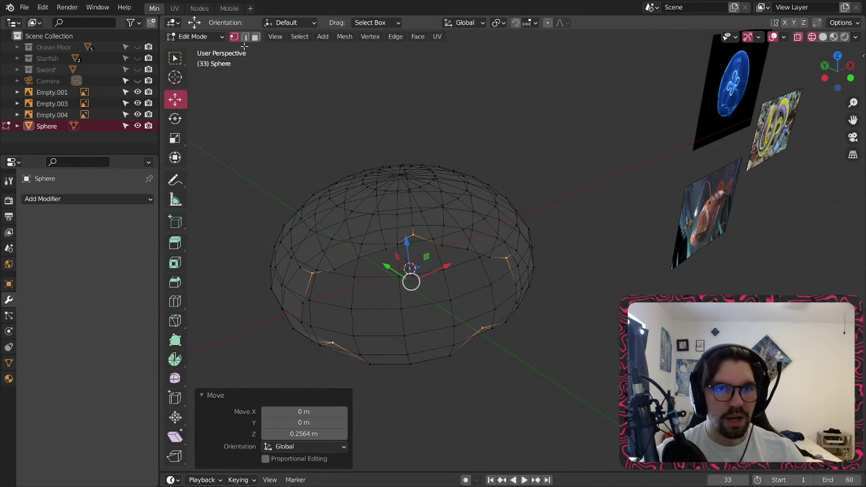
- Switch to edge selection and select two vertical edge loops running from raised rim points to the dome's crown
left_click(245, 37)
left_click(494, 302, "alt")
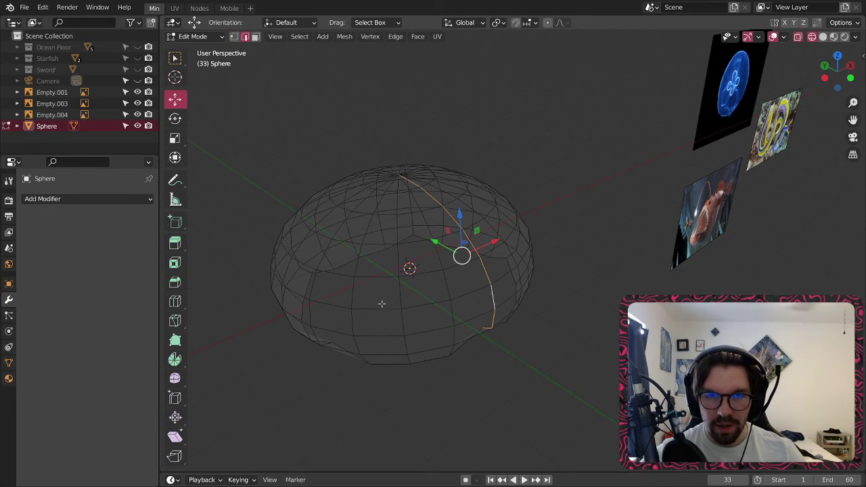
middle_click_drag(382, 304, 363, 290)
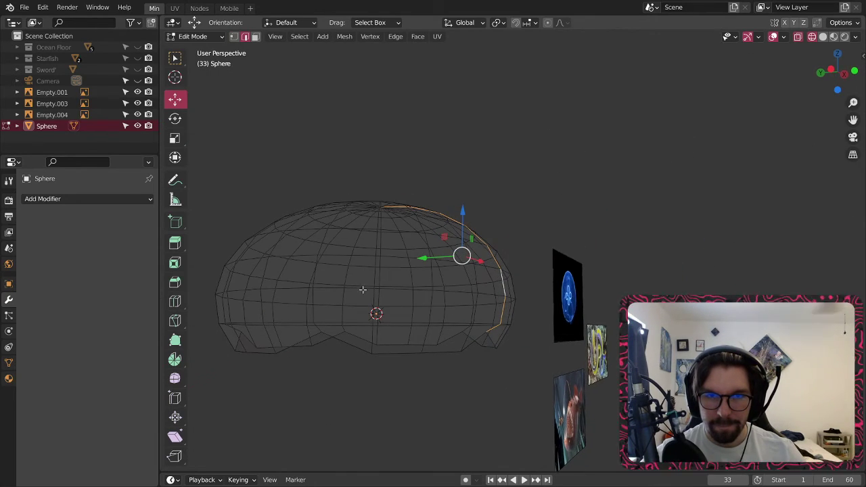
left_click(315, 296, "alt")
middle_click_drag(491, 317, 388, 308)
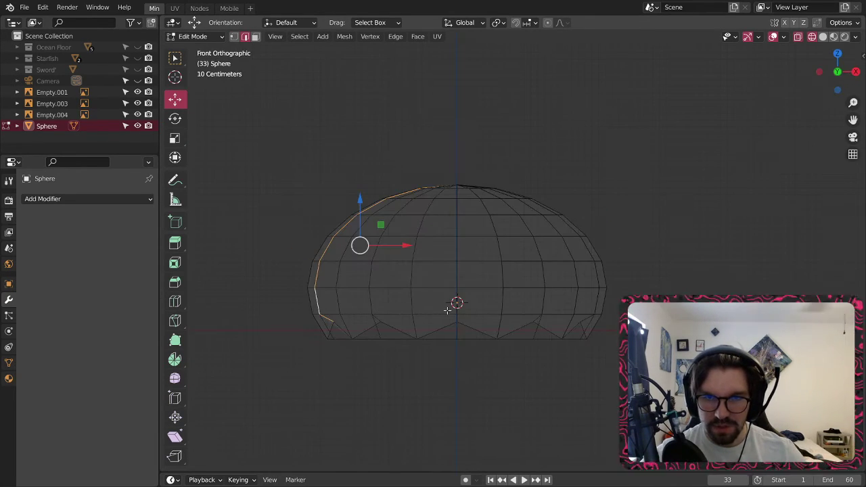
left_click(456, 297, "alt+shift")
middle_click_drag(458, 299, 485, 332)
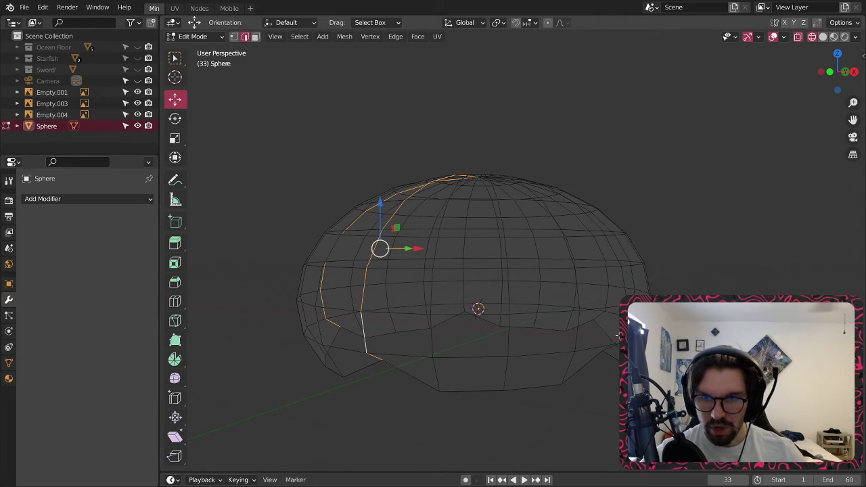
middle_click_drag(618, 335, 533, 330)
- Extend the selection to the vertical edge loops at all five raised rim points, undoing unwanted loop selections
left_click(491, 328, "alt+shift")
key("ctrl+z")
left_click(497, 350, "alt+shift")
left_click(446, 338, "alt+shift")
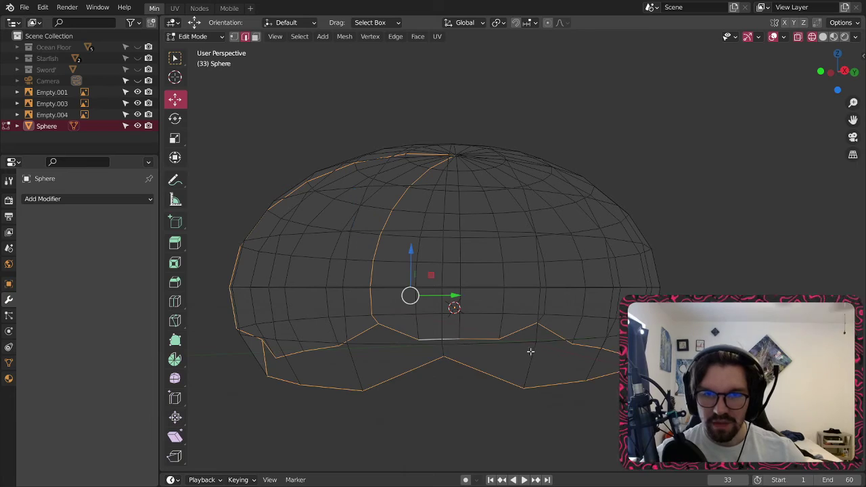
key("ctrl+z")
left_click(443, 328, "alt+shift")
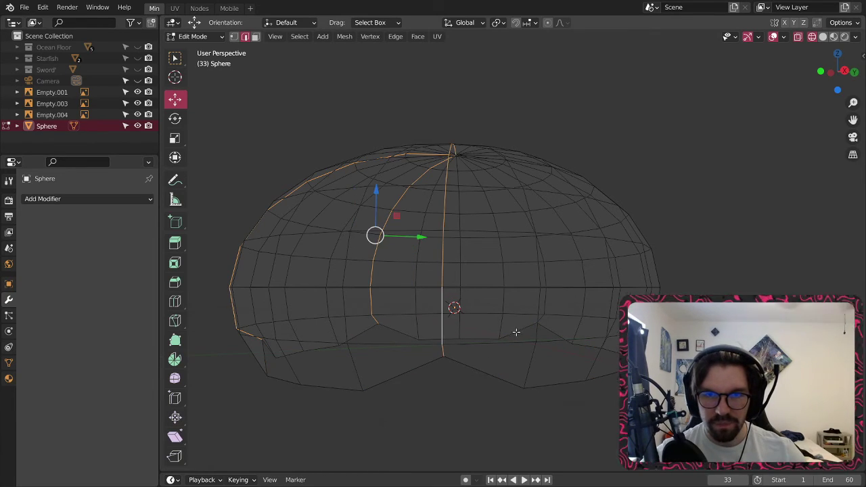
middle_click_drag(443, 329, 426, 372)
middle_click_drag(480, 366, 426, 372)
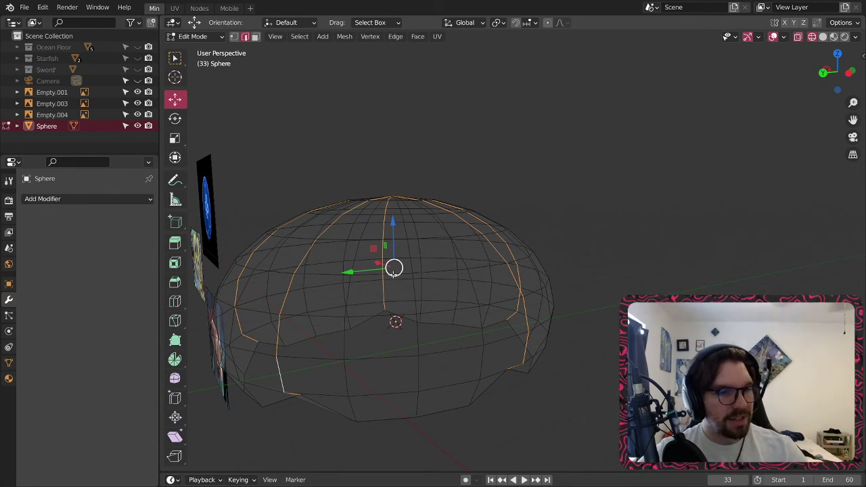
- Deselect the edges of the five vertical loops nearest the dome's crown, keeping only their outer segments selected
middle_click_drag(459, 202, 464, 293)
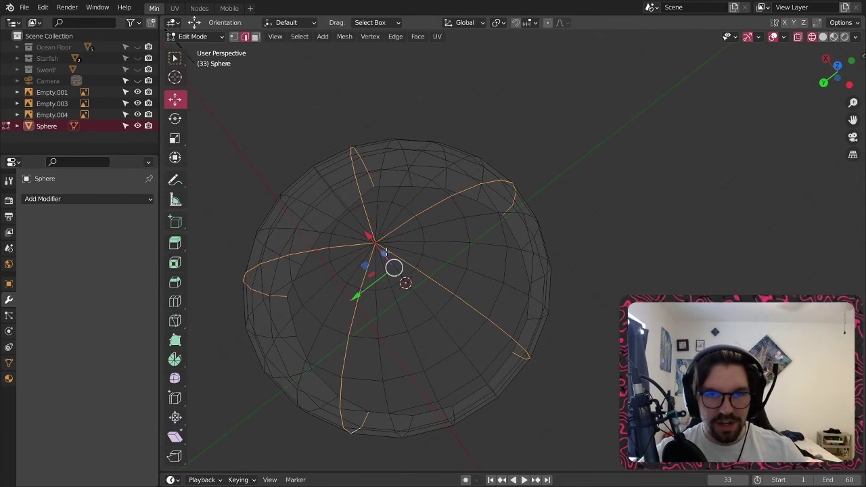
scroll(392, 243, "up", 3)
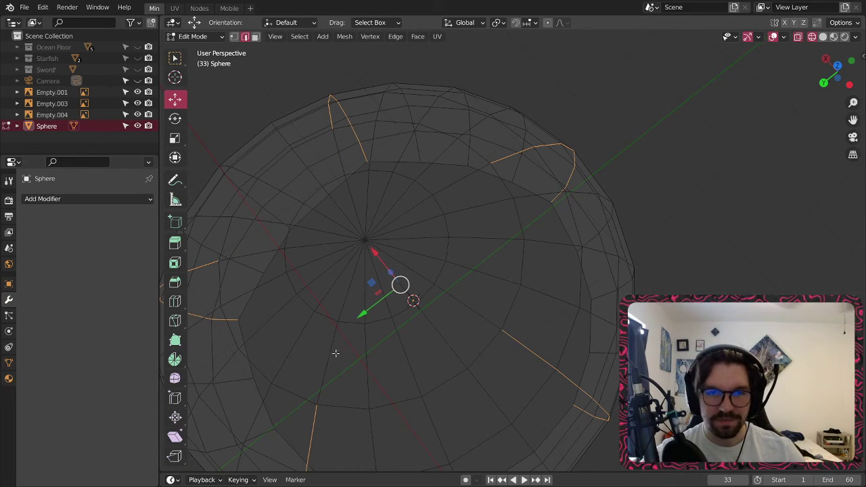
scroll(336, 353, "down", 3)
middle_click_drag(336, 353, 390, 312)
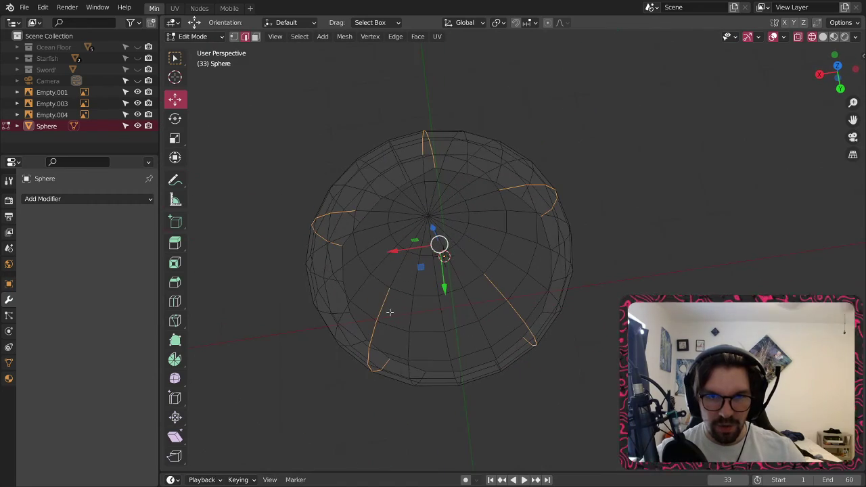
middle_click_drag(387, 253, 368, 293)
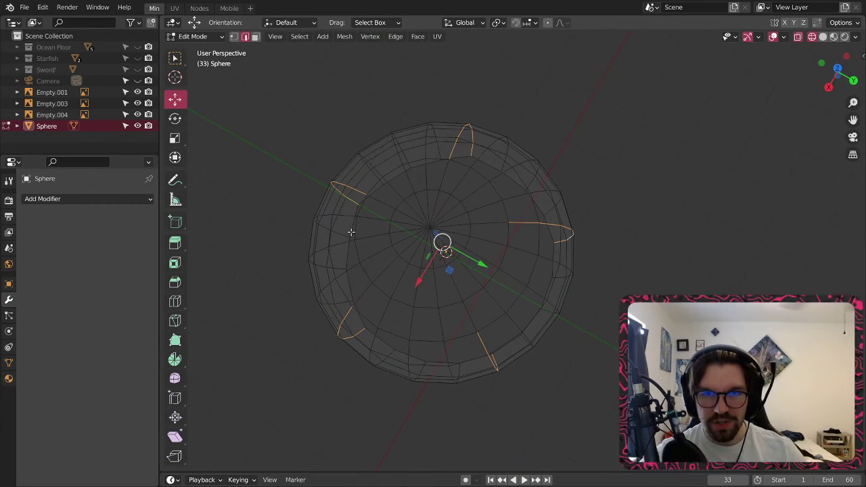
middle_click_drag(351, 232, 381, 318)
middle_click_drag(381, 250, 464, 240)
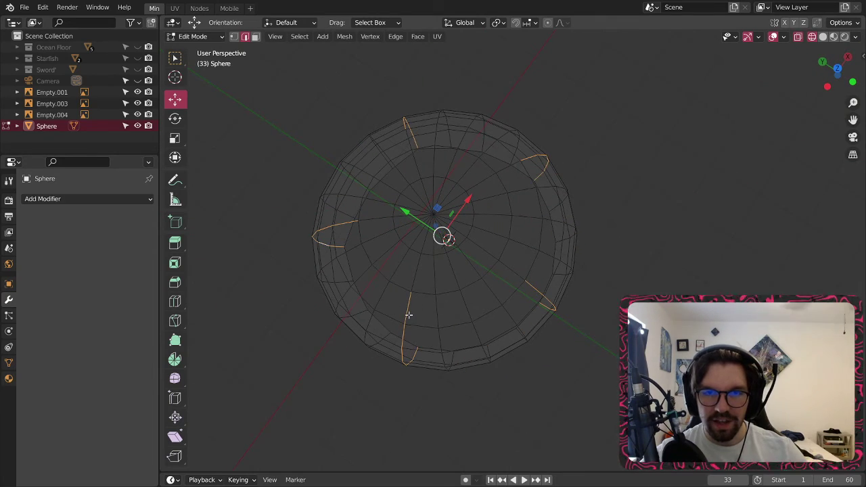
middle_click_drag(380, 243, 407, 264)
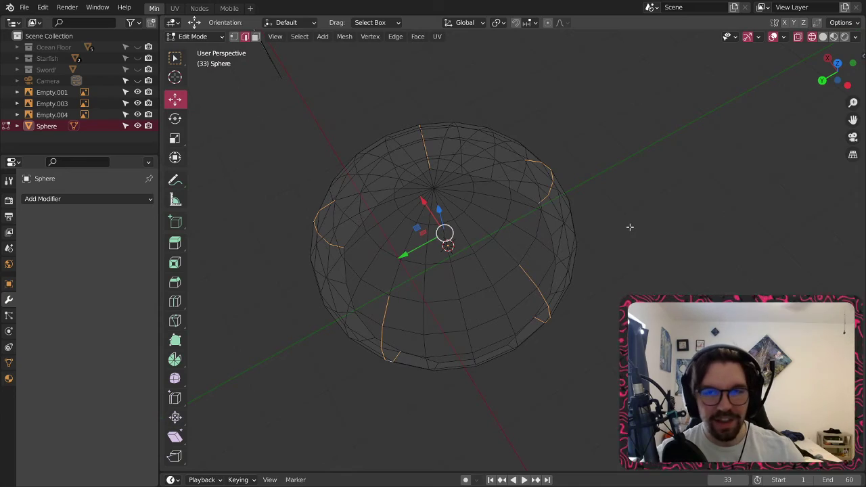
- Scale the selected outer edge segments to about 0.903 overall, flatten them to 0.824 along Z, and clear the selection
key("s")
left_click(609, 236)
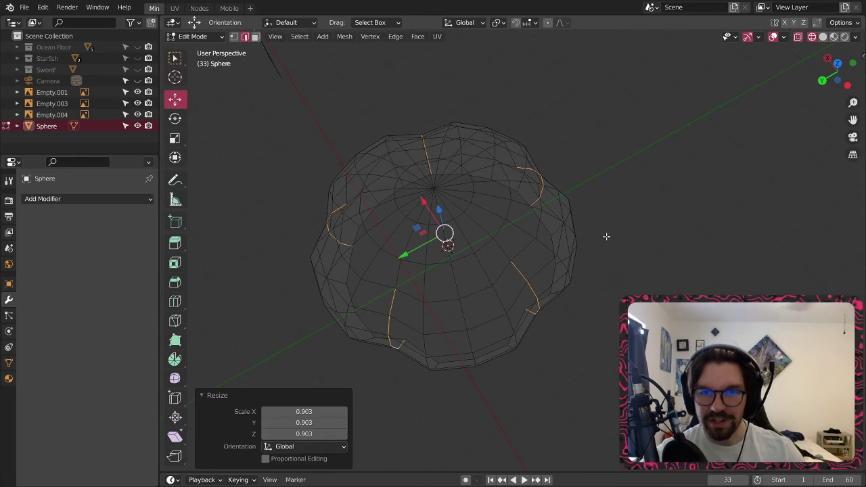
middle_click_drag(501, 300, 620, 228)
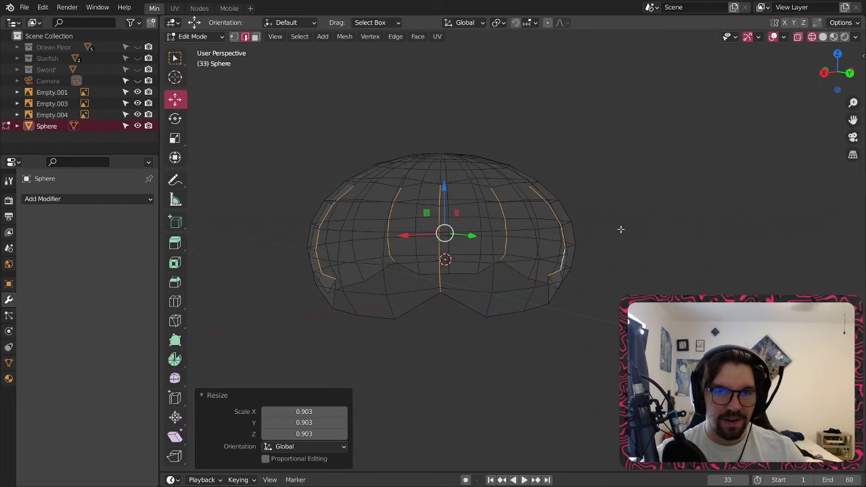
key("shift+space")
key("s")
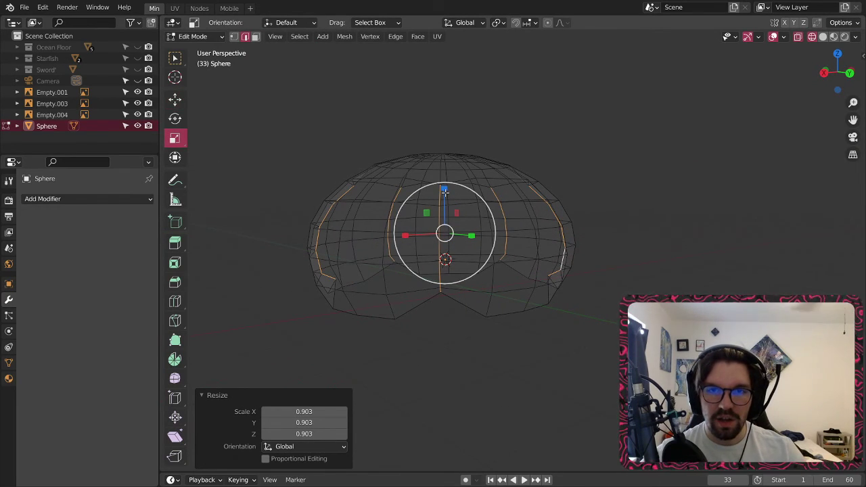
left_click_drag(444, 191, 444, 197)
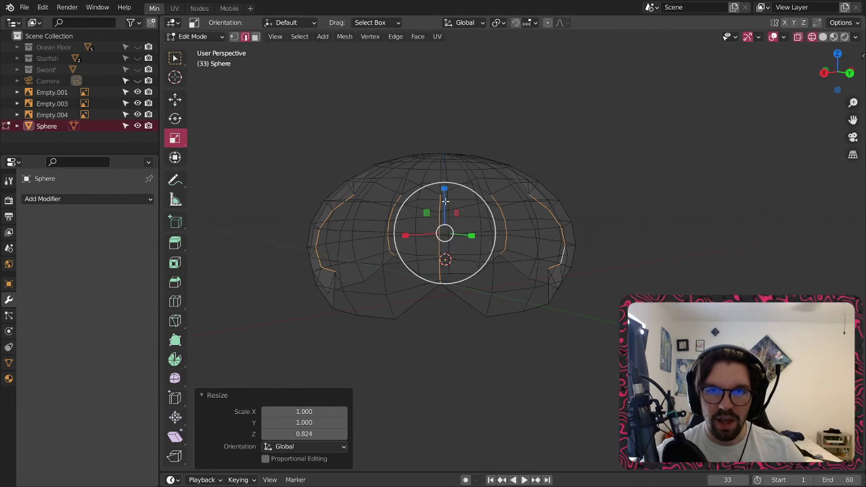
key("alt+a")
middle_click_drag(447, 352, 466, 288)
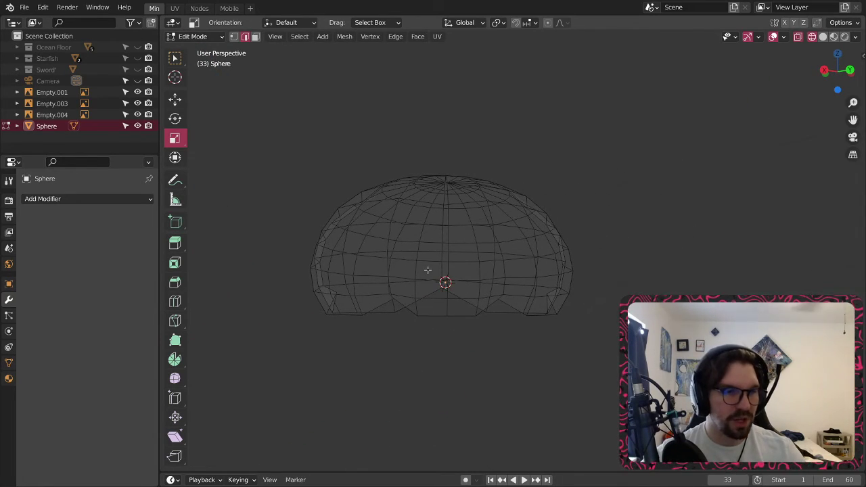
middle_click_drag(425, 270, 388, 328)
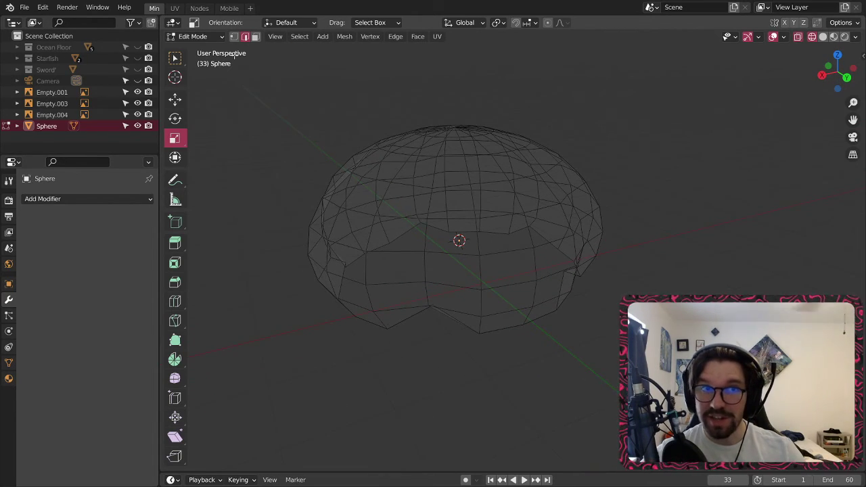
- In vertex selection, select the two rim vertices flanking one notch and scale them together to about 0.295
scroll(398, 344, "up", 3)
left_click(369, 330)
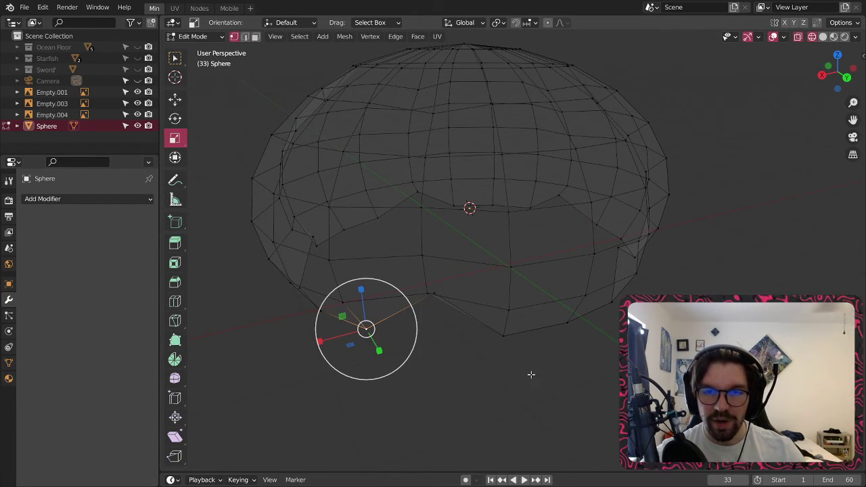
left_click(499, 344, "shift")
scroll(478, 311, "up", 4)
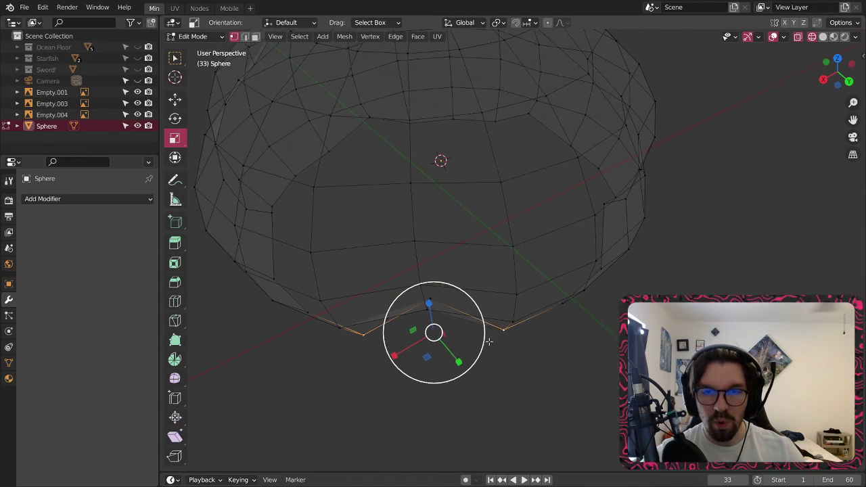
key("s")
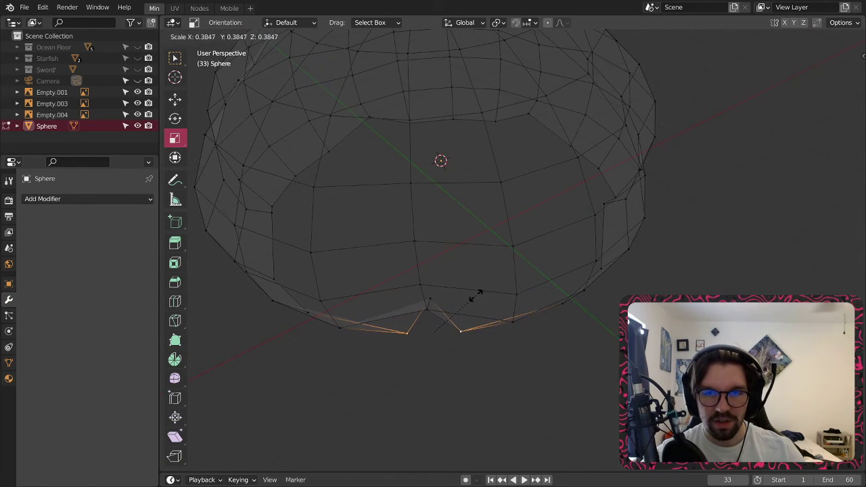
left_click(458, 296)
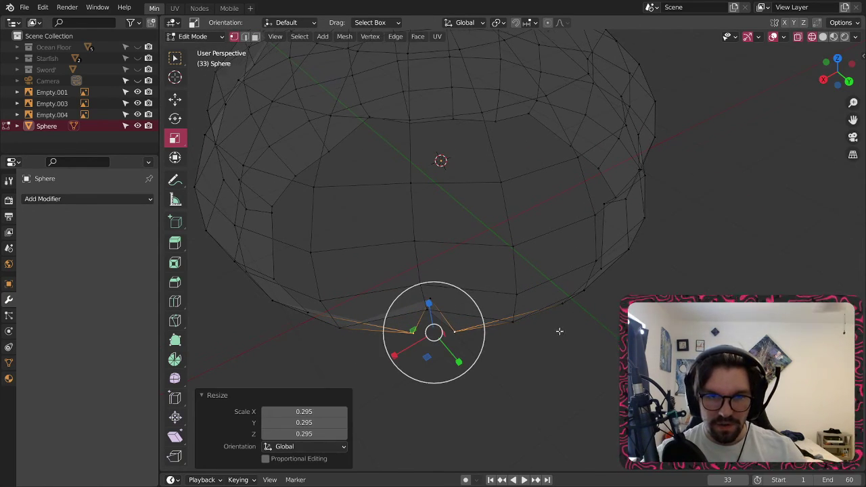
- Narrow the remaining rim notches by selecting the vertex pair beside each one and scaling the pair closer together
middle_click_drag(559, 331, 439, 368)
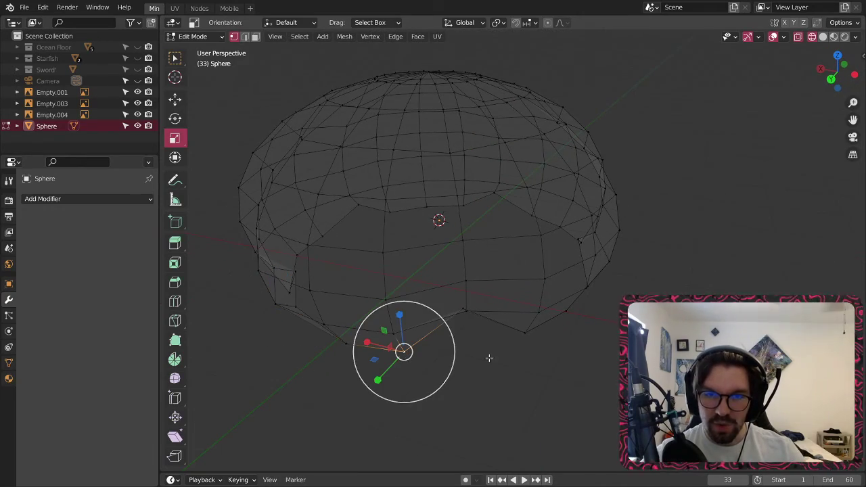
middle_click_drag(522, 324, 539, 364)
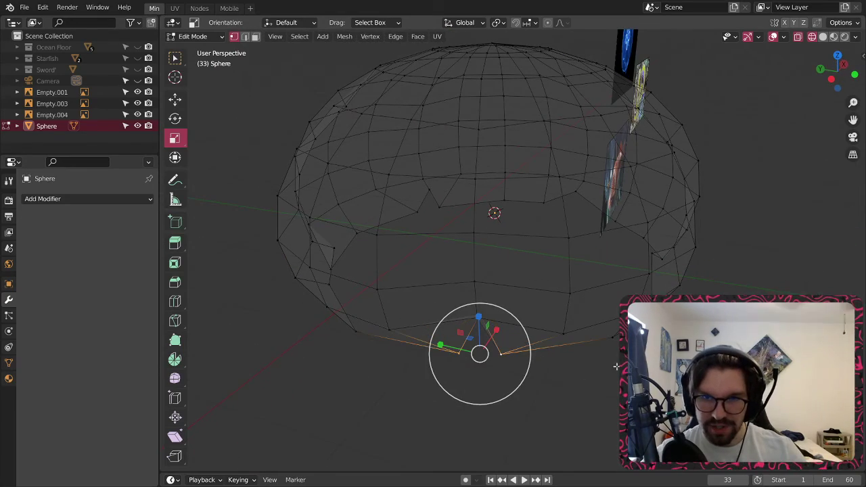
middle_click_drag(616, 366, 380, 399)
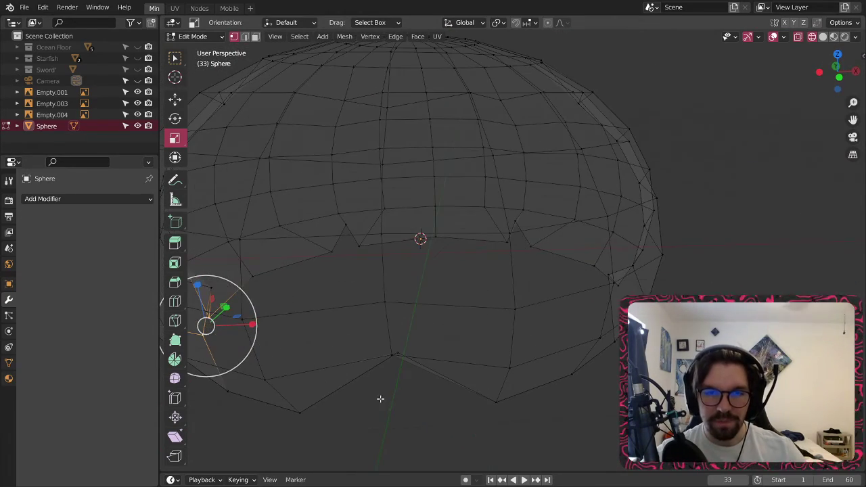
left_click(305, 412)
left_click(492, 400, "shift")
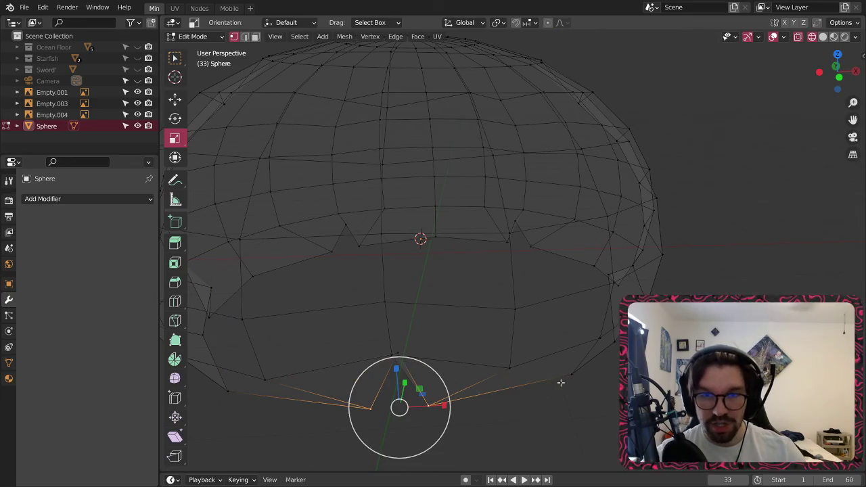
middle_click_drag(561, 383, 504, 380)
left_click(545, 346, "shift")
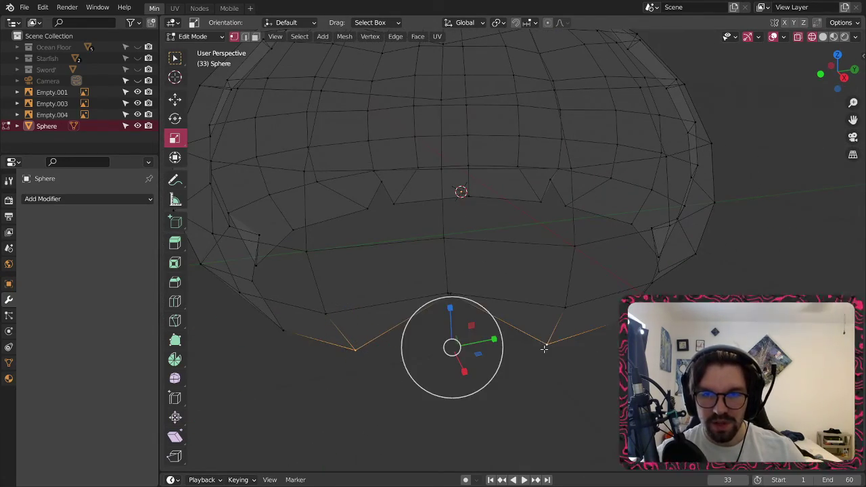
middle_click_drag(590, 315, 420, 223)
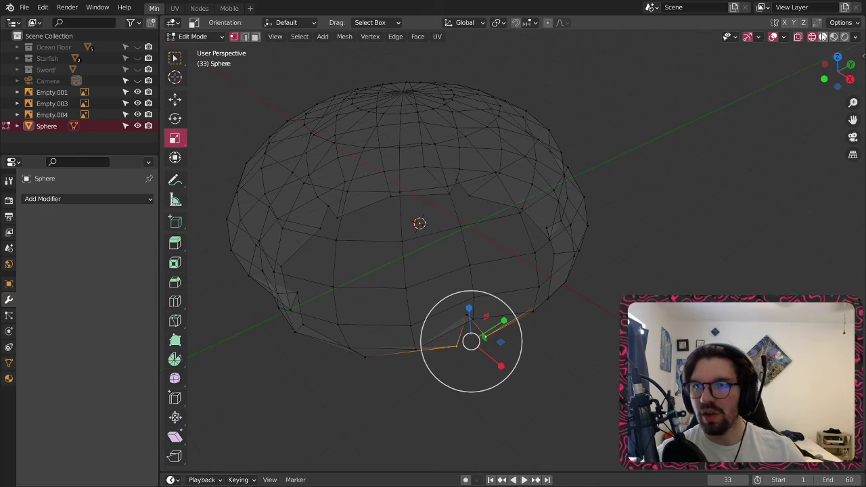
- Display the bell in solid shading, return to Object Mode and shade the bell smooth
left_click(823, 36)
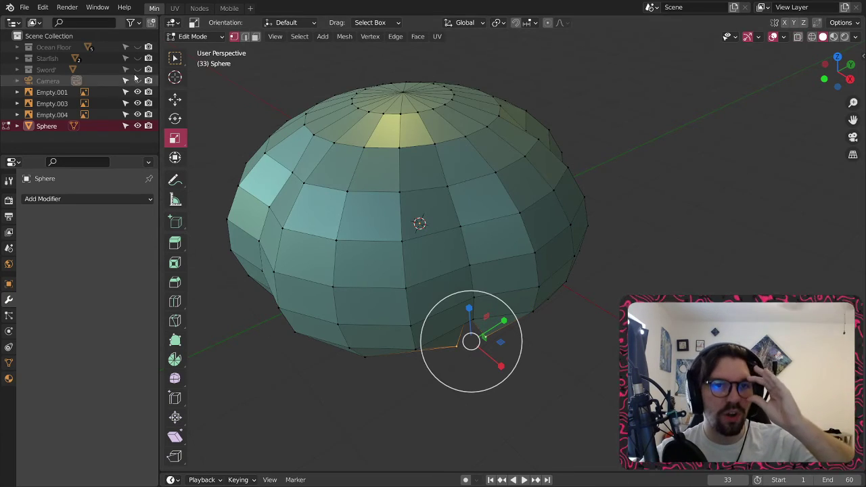
left_click(214, 37)
left_click(198, 50)
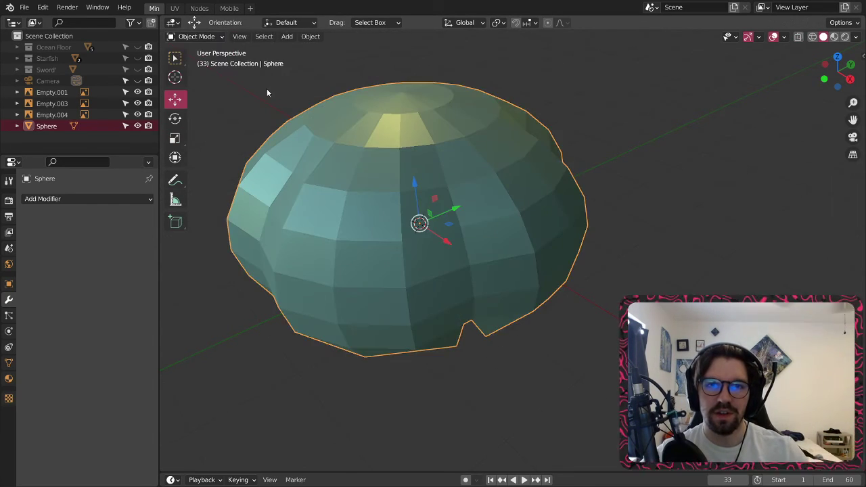
right_click(380, 140)
left_click(379, 138)
middle_click_drag(417, 99, 608, 102, "shift")
middle_click_drag(682, 173, 488, 205)
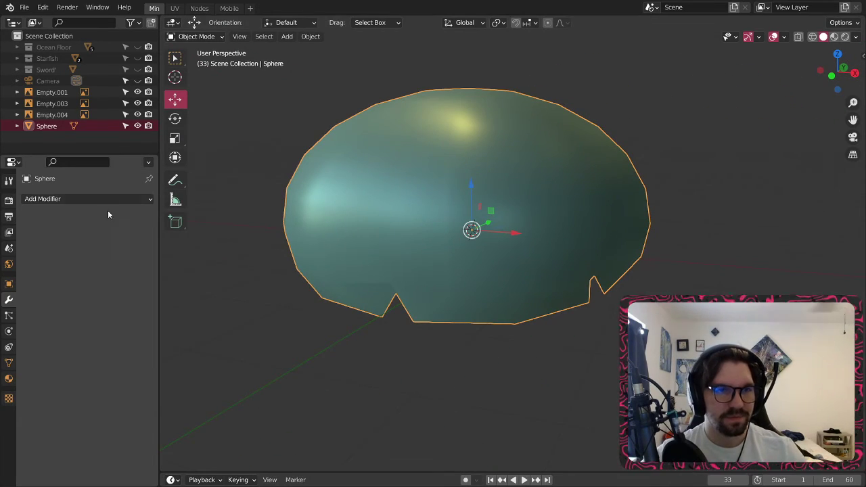
- Add a Subdivision Surface modifier to the bell and set its viewport level to 2
left_click(94, 198)
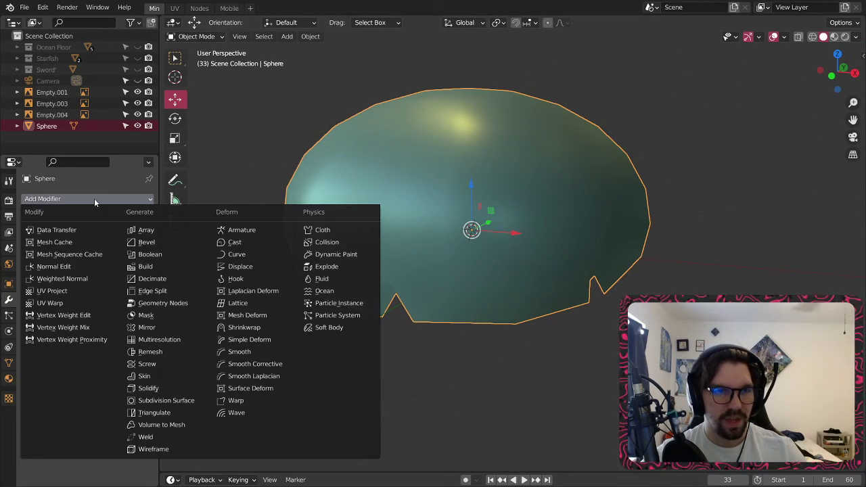
left_click(195, 398)
middle_click_drag(441, 272, 412, 195)
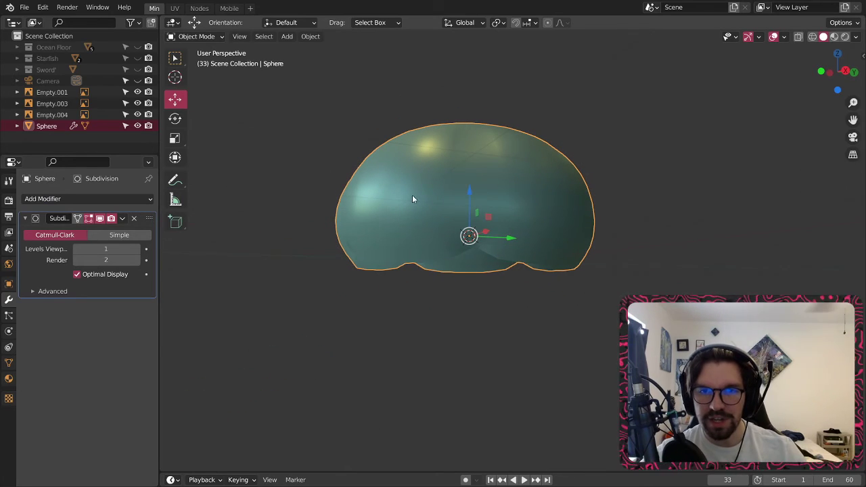
left_click(137, 249)
middle_click_drag(534, 215, 694, 232)
- Move the blue jellyfish reference image about 8.15 m along Y, behind the bell
left_click(736, 181)
scroll(736, 181, "down", 4)
middle_click_drag(740, 163, 639, 182)
left_click_drag(729, 193, 624, 192)
mouse_move(624, 193)
middle_mouse_down()
mouse_move(573, 244)
mouse_move(620, 201)
middle_mouse_up()
left_click_drag(603, 193, 721, 203)
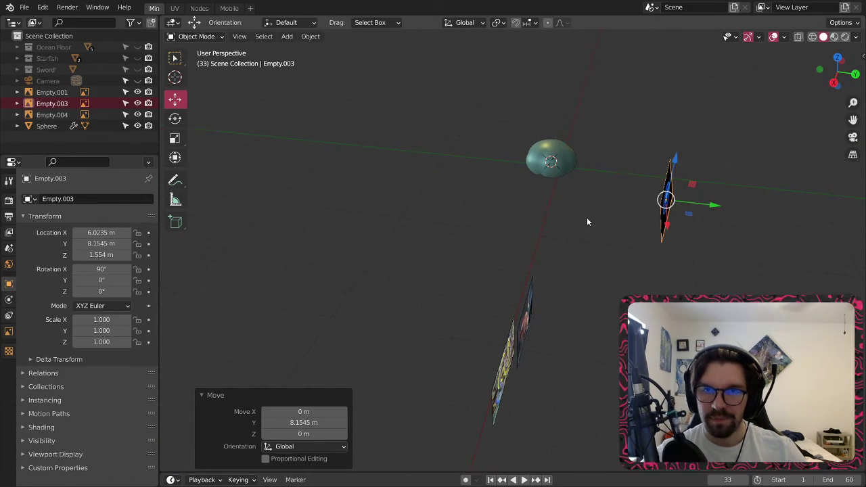
middle_click_drag(721, 203, 599, 220)
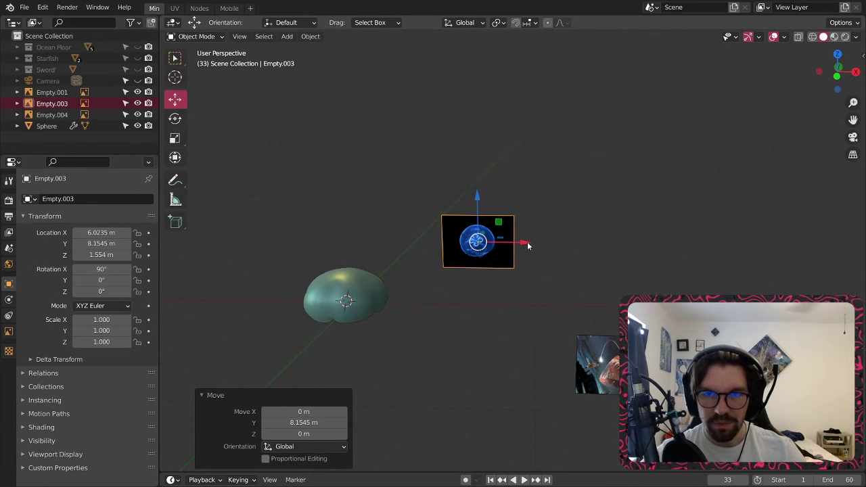
- Shift the jellyfish image closer along X, scale it to 2.190, and move it about 1.27 m further along Y
left_click_drag(529, 246, 509, 245)
key("s")
left_click(569, 228)
middle_click_drag(569, 228, 461, 285)
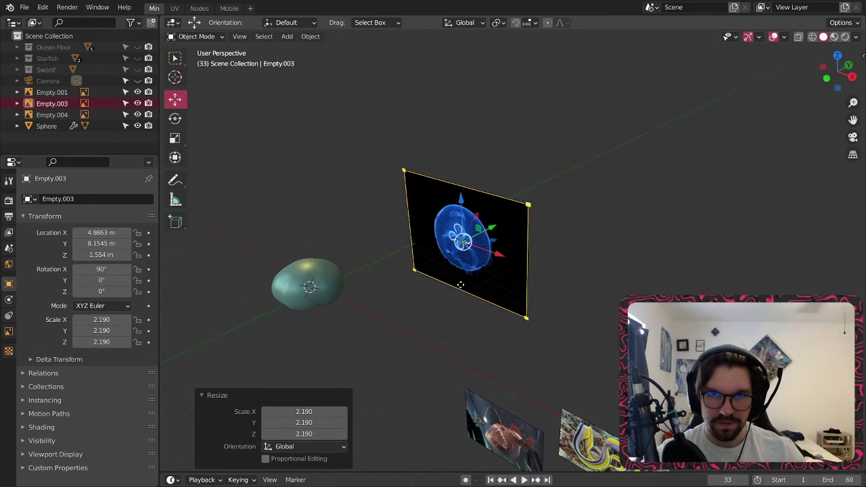
left_click_drag(494, 233, 515, 226)
scroll(462, 248, "up", 5)
middle_click_drag(462, 248, 470, 170)
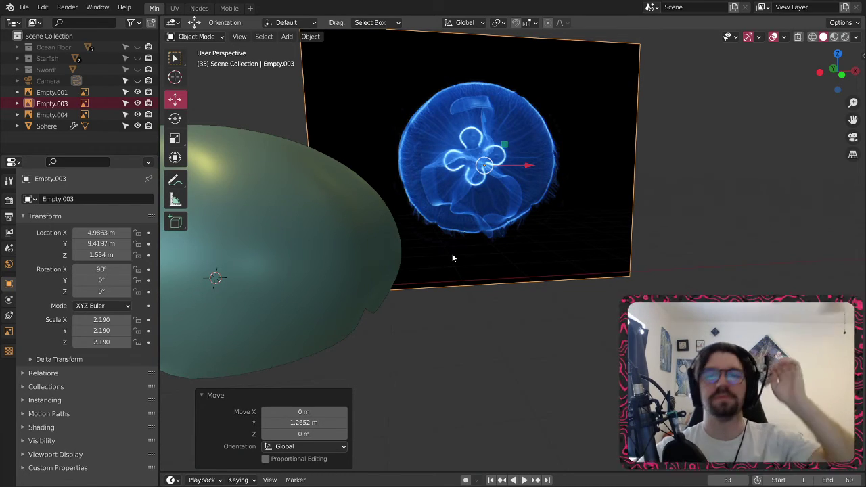
middle_click_drag(452, 258, 383, 208)
left_click(383, 205)
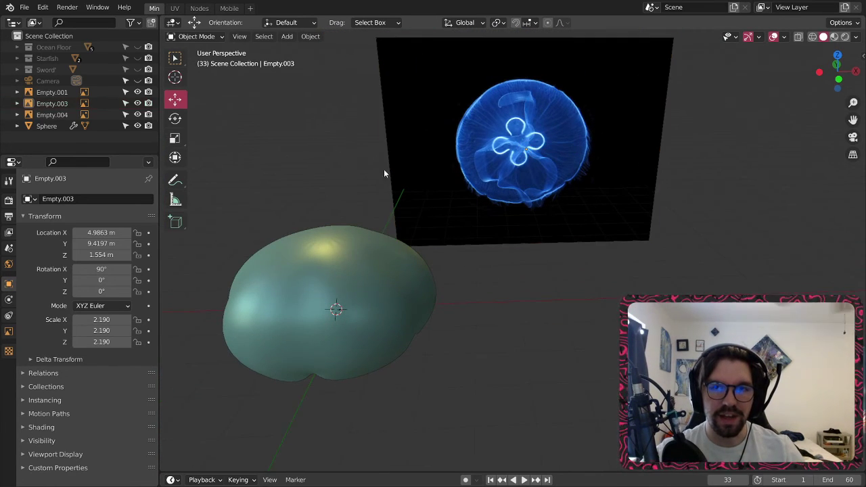
- Scale the bell's rim loop by 1.224 in Edit Mode, using smooth proportional editing with a proportional size of 1.200
middle_click_drag(386, 174, 390, 240)
left_click(389, 244)
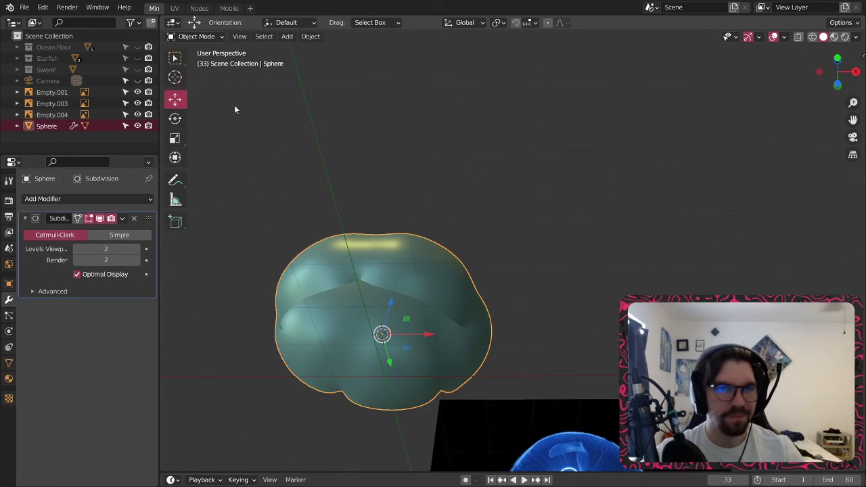
left_click(197, 36)
left_click(203, 60)
scroll(384, 283, "up", 3)
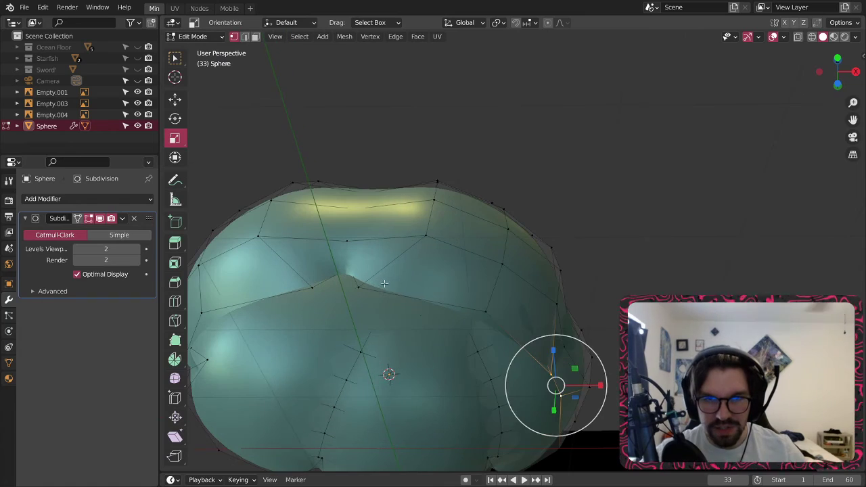
left_click(381, 290, "alt")
scroll(380, 291, "down", 3)
middle_click_drag(380, 291, 383, 461)
middle_click_drag(523, 225, 519, 200, "shift")
left_click(549, 24)
key("s")
left_click(532, 251)
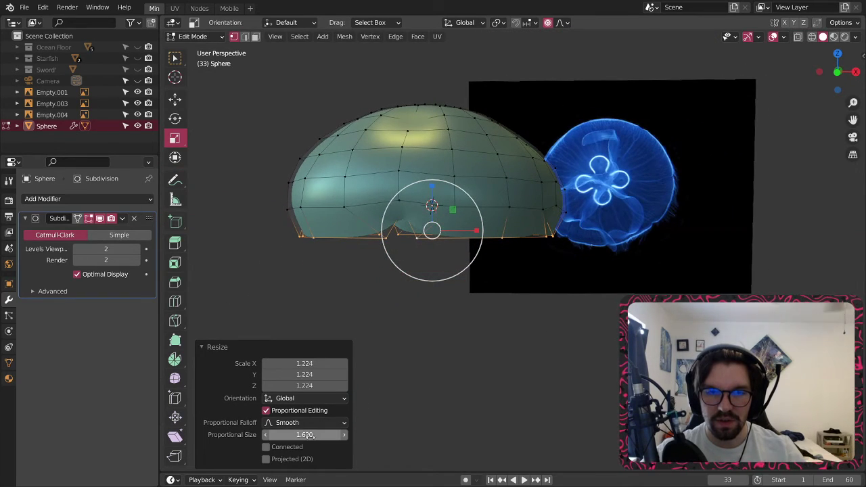
left_click_drag(305, 435, 268, 434)
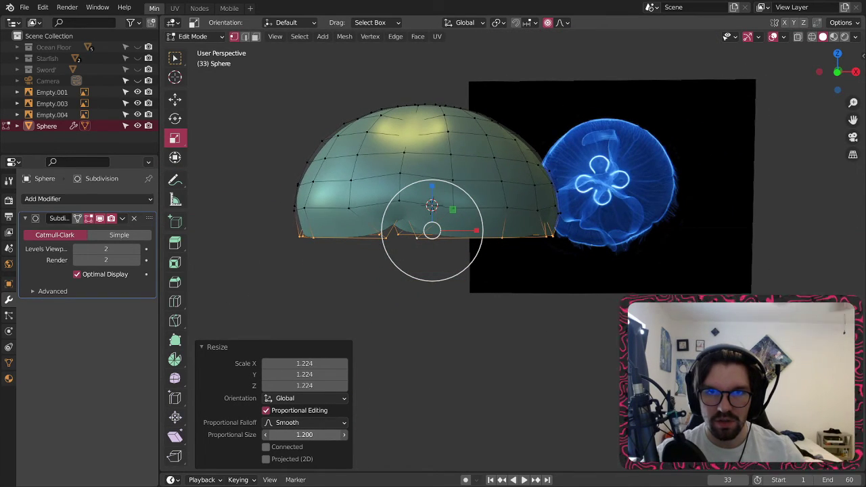
- Return to Object Mode, deselect the bell and compare its widened rim with the jellyfish reference
left_click(218, 37)
left_click(224, 49)
left_click(257, 100)
middle_click_drag(440, 142, 358, 228)
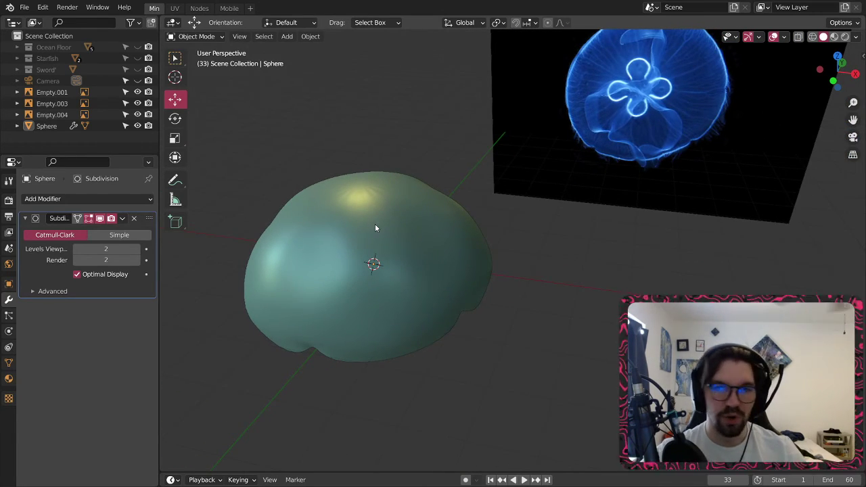
- Lower the bell's crown vertex about 0.23 m along Z in Edit Mode, with a proportional size of 3.420
left_click(375, 224)
left_click(193, 36)
left_click(202, 49)
scroll(382, 209, "up", 2)
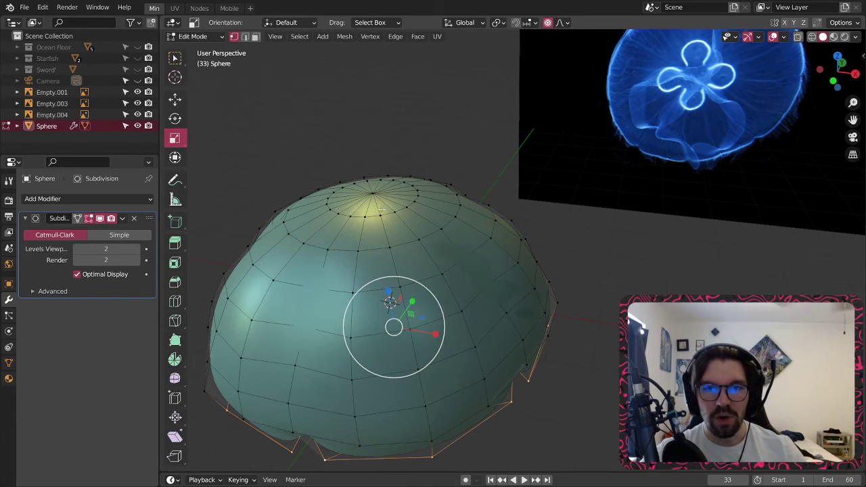
left_click(372, 195)
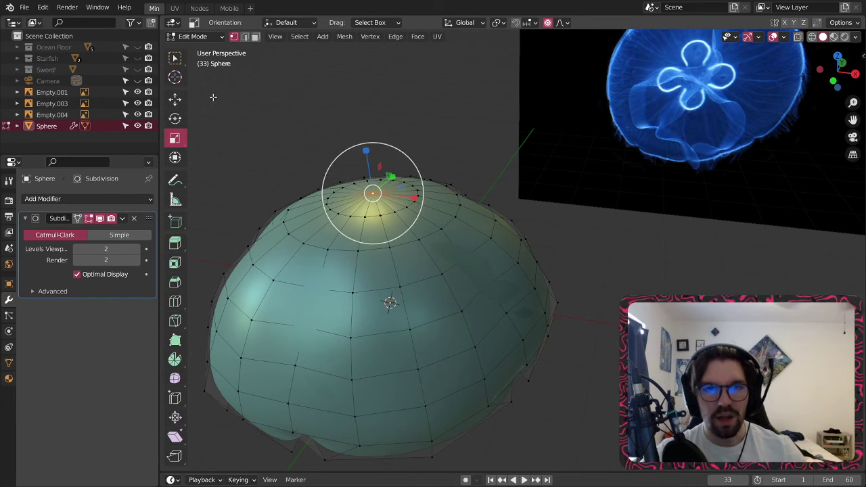
left_click(174, 102)
middle_click_drag(365, 156, 361, 128)
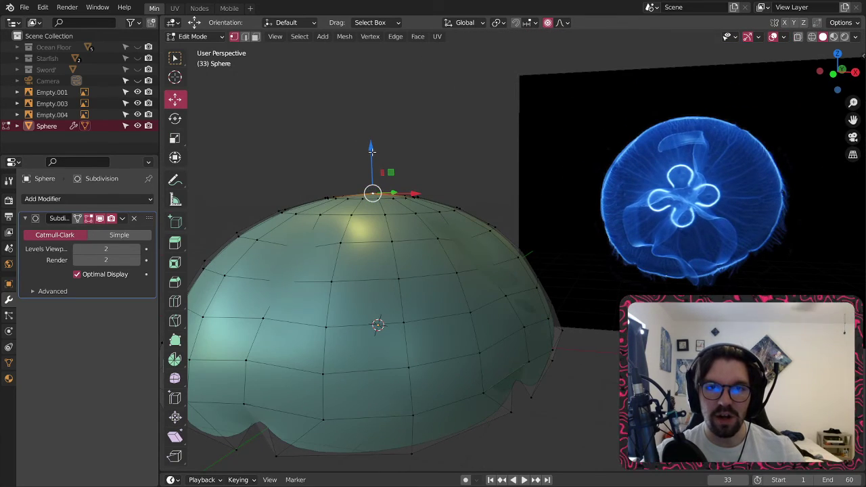
left_click_drag(371, 152, 367, 172)
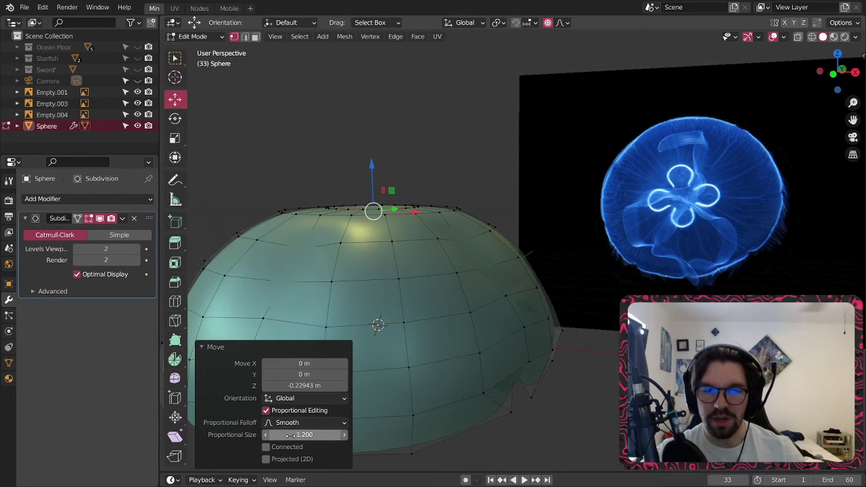
left_click_drag(304, 434, 369, 434)
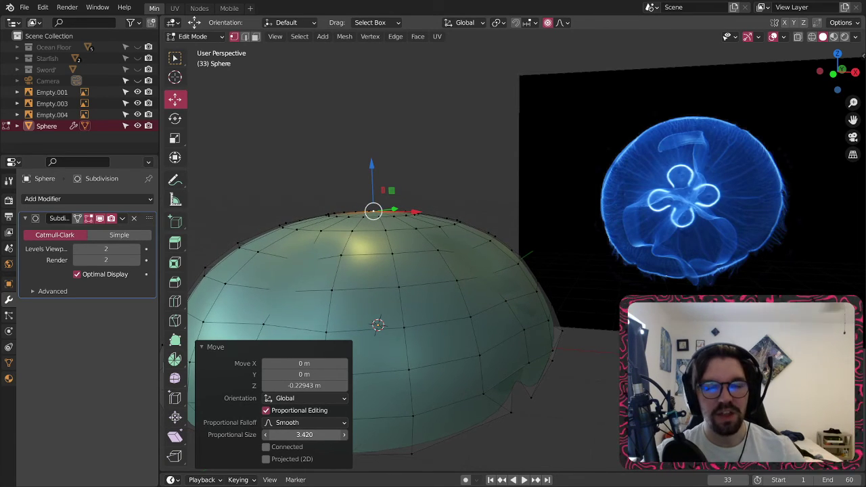
middle_click_drag(386, 163, 228, 82)
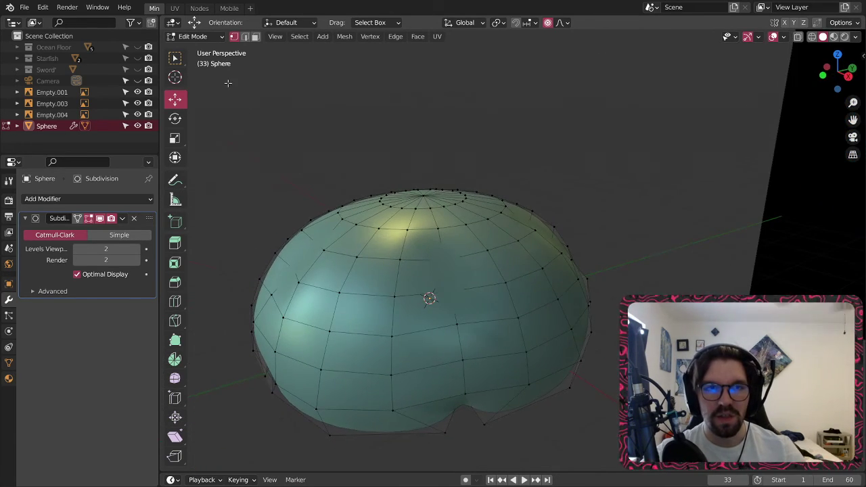
- Return to Object Mode, deselect the bell and examine its flattened shape from the side and below
key("Tab")
left_click(248, 85)
middle_click_drag(401, 265, 420, 326)
scroll(420, 326, "up", 3)
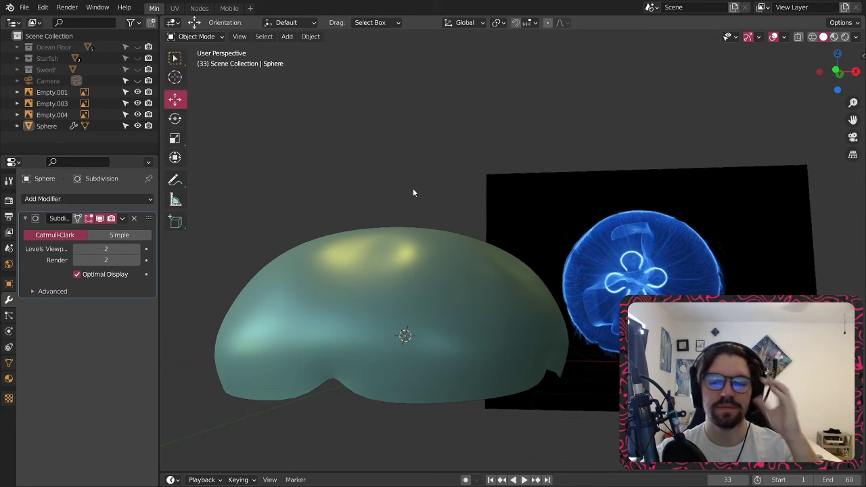
middle_click_drag(448, 272, 439, 247)
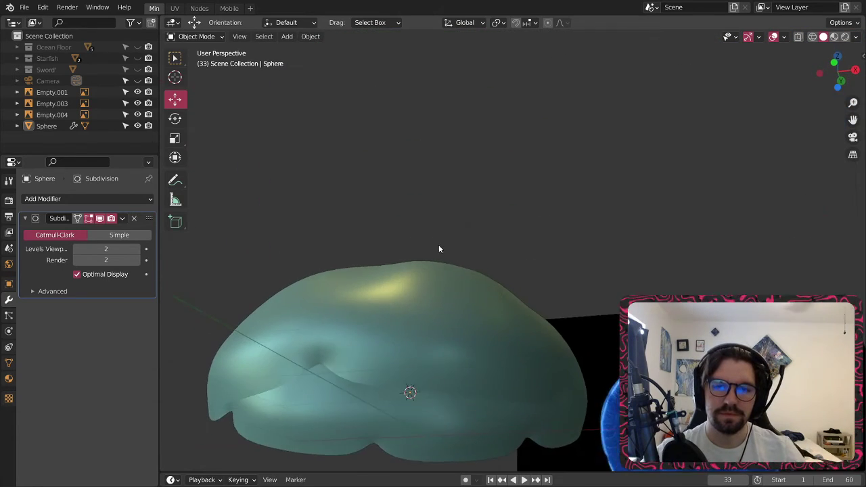
middle_click_drag(441, 373, 395, 223)
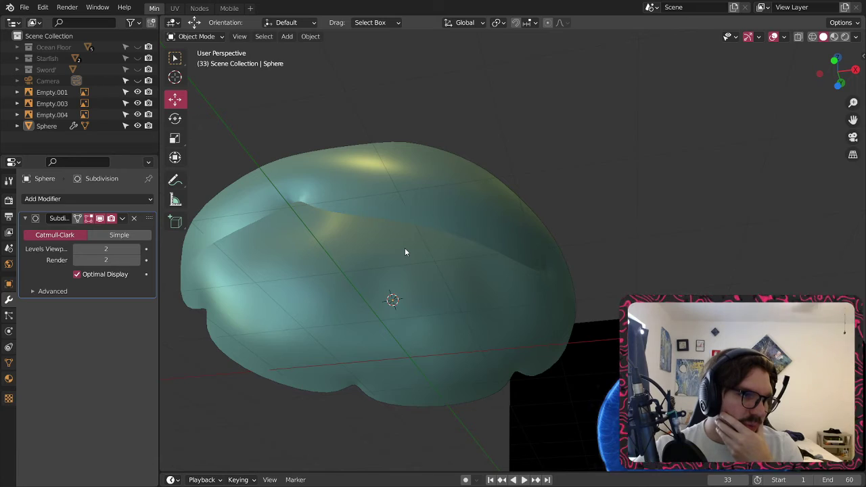
- Add a Solidify modifier to the jellyfish dome and place it above the Subdivision modifier in the stack
scroll(415, 256, "down", 3)
middle_click_drag(423, 259, 435, 296)
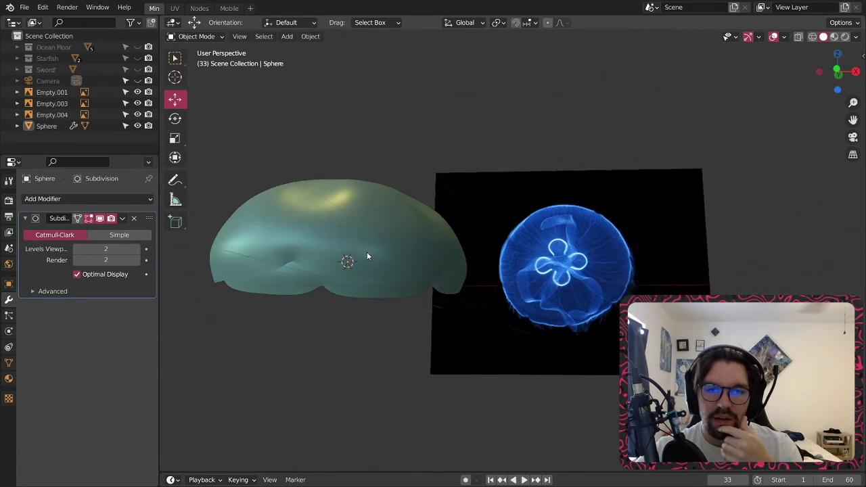
middle_click_drag(366, 251, 360, 297)
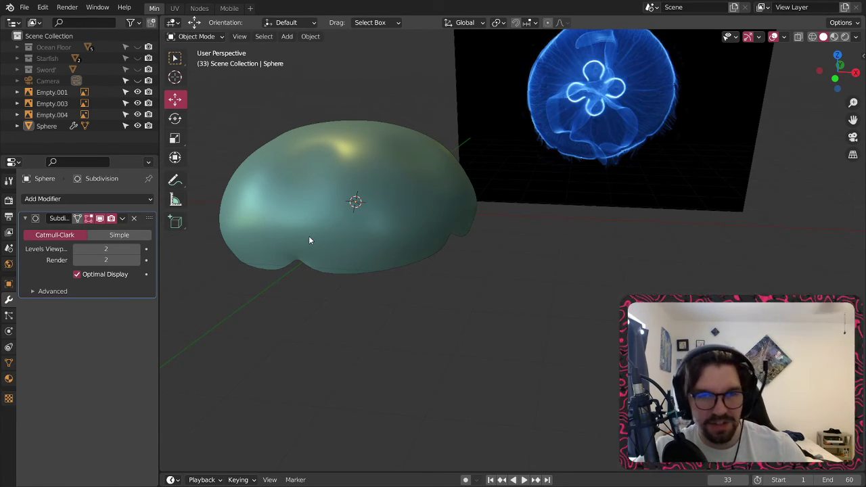
middle_click_drag(345, 189, 373, 245)
scroll(337, 208, "up", 2)
left_click(371, 241)
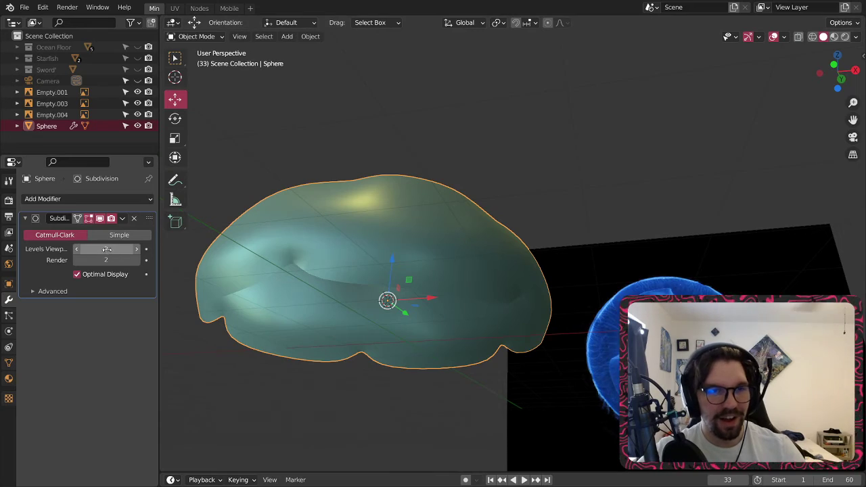
left_click(112, 199)
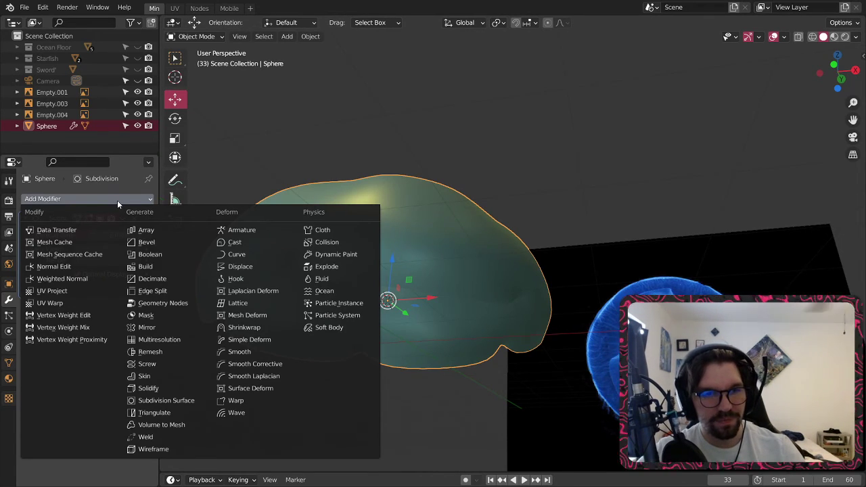
left_click(176, 389)
middle_click_drag(378, 267, 473, 230)
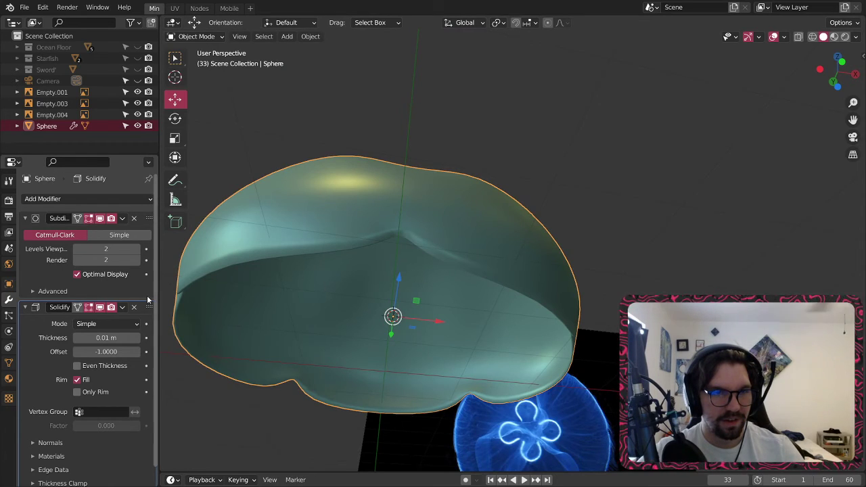
scroll(150, 295, "down", 1)
left_click_drag(150, 293, 150, 203)
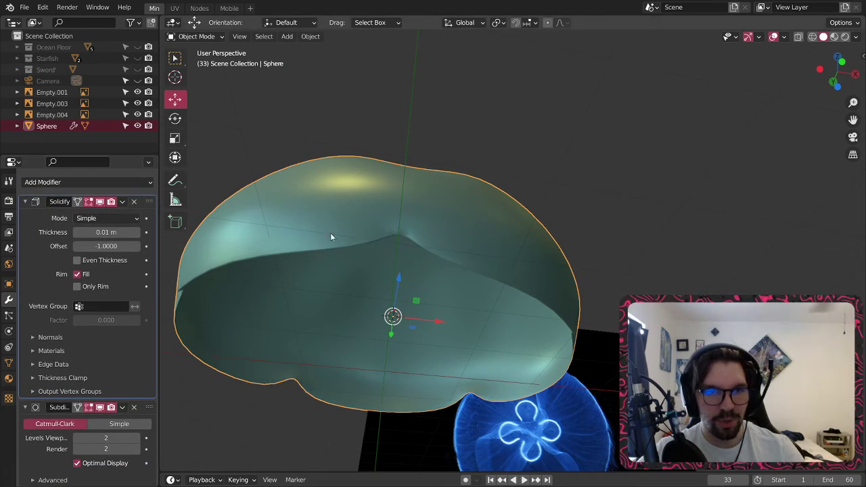
- Set the dome's Solidify thickness to 0.05 m
middle_click_drag(434, 239, 309, 199)
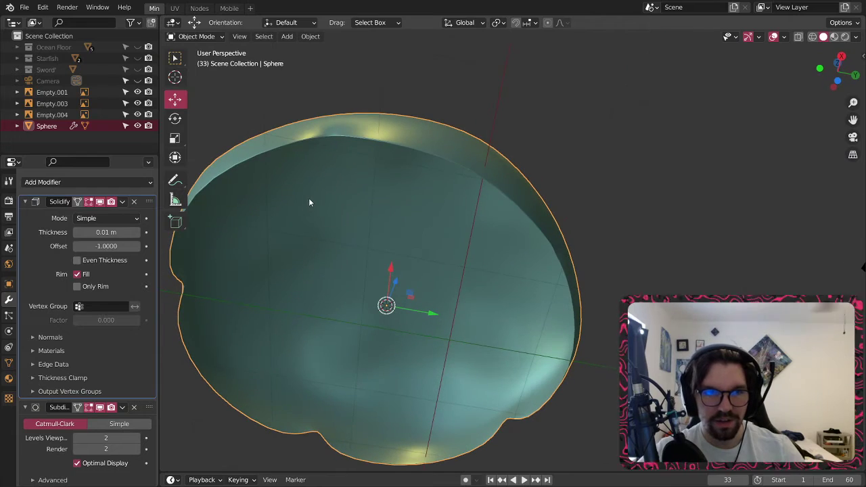
middle_click_drag(389, 201, 416, 174)
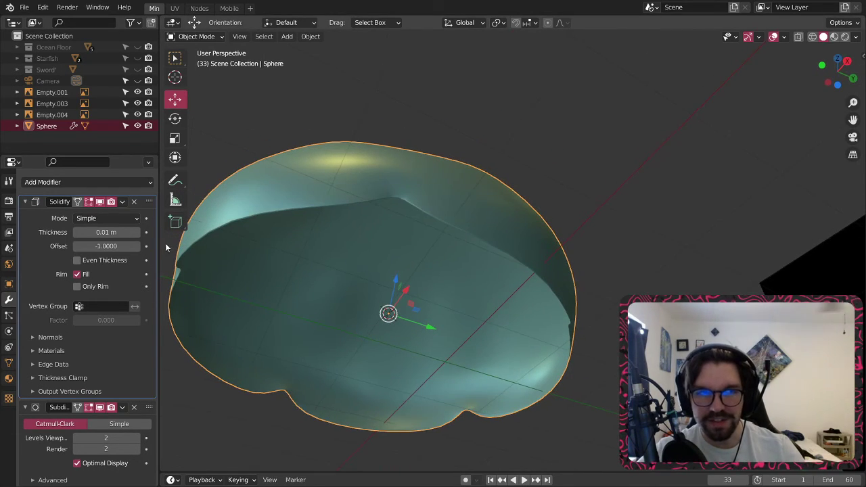
left_click(137, 232)
left_click(137, 232)
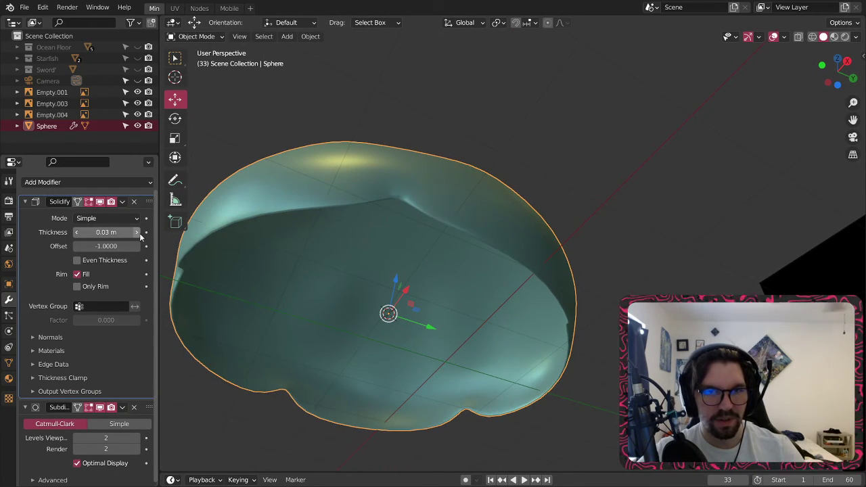
left_click(137, 232)
middle_click_drag(445, 192, 542, 189)
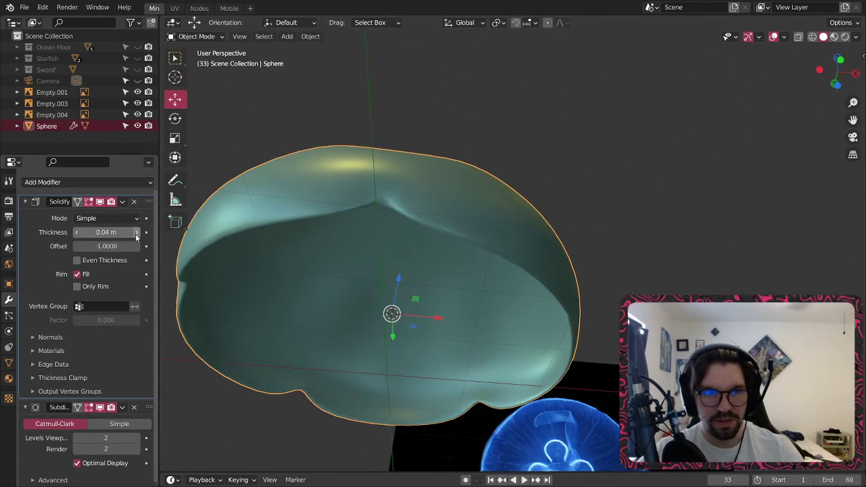
left_click(138, 232)
mouse_move(433, 215)
middle_mouse_down()
mouse_move(387, 143)
mouse_move(390, 187)
mouse_move(476, 255)
mouse_move(497, 293)
mouse_move(437, 251)
mouse_move(366, 265)
mouse_move(486, 295)
mouse_move(422, 218)
middle_mouse_up()
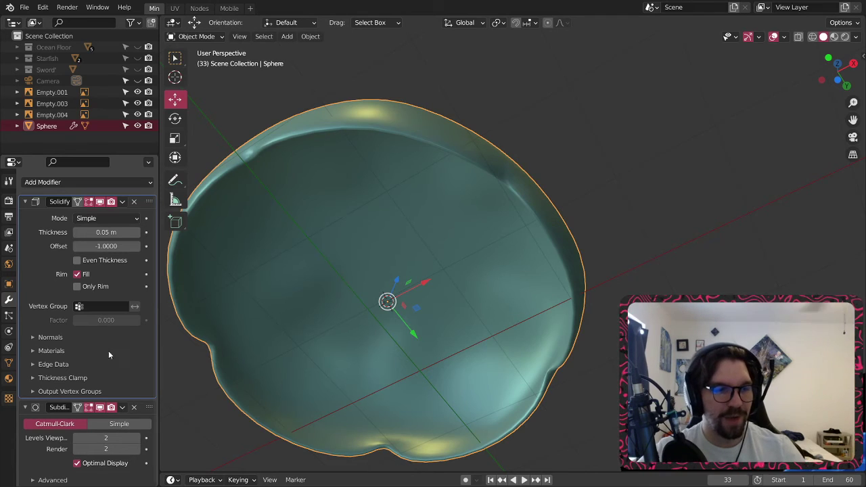
- Apply the dome's Solidify modifier with the Subdivision modifier hidden in the viewport, and restore the Subdivision display
left_click(100, 407)
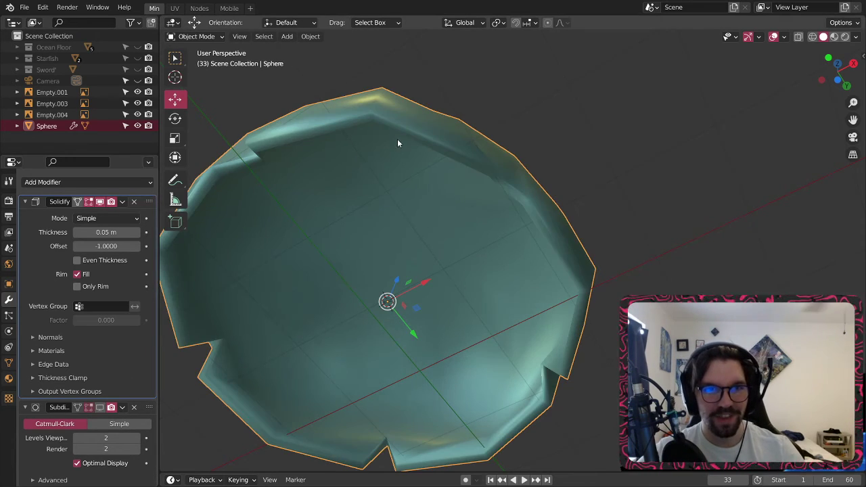
middle_click_drag(398, 139, 467, 102)
middle_click_drag(467, 228, 373, 192)
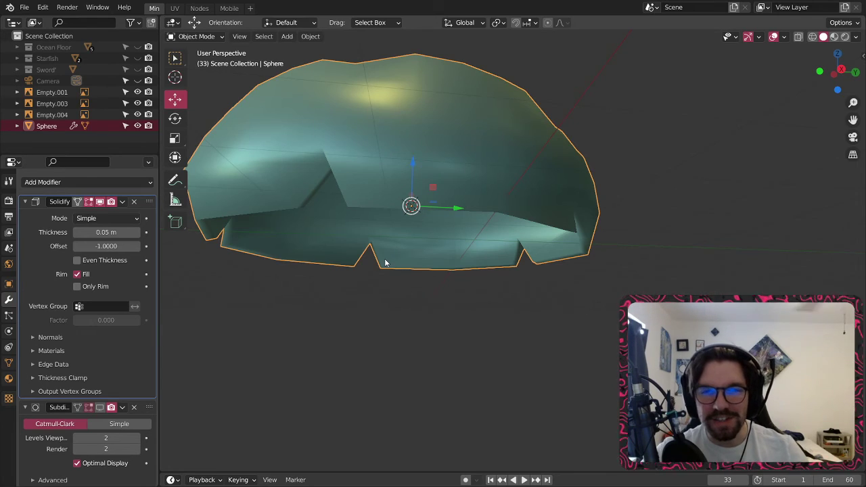
middle_click_drag(385, 263, 374, 256)
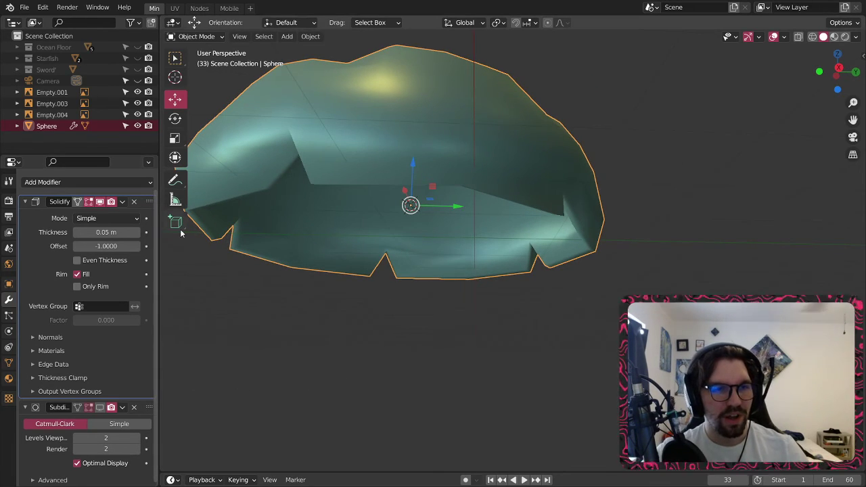
left_click(123, 203)
left_click(141, 215)
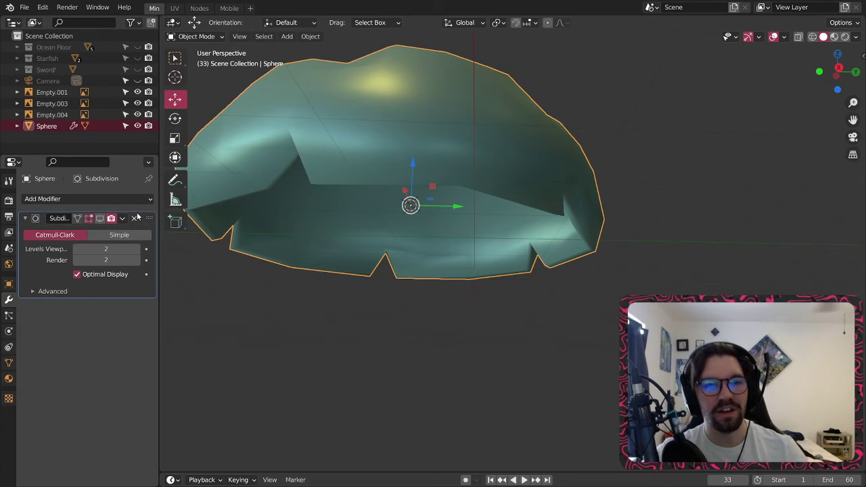
left_click(99, 219)
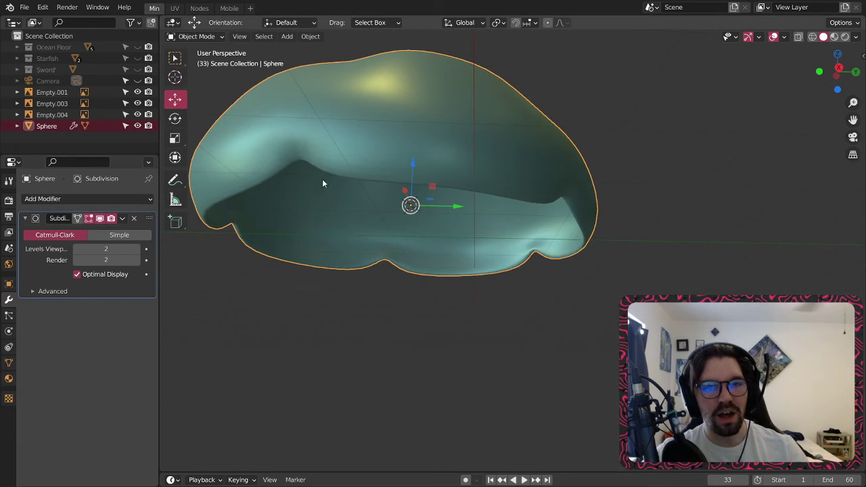
- Examine the dome's thickened mesh in Edit Mode from below and above beside the jellyfish reference, and return to Object Mode
left_click(202, 37)
left_click(193, 60)
middle_click_drag(333, 143, 368, 74)
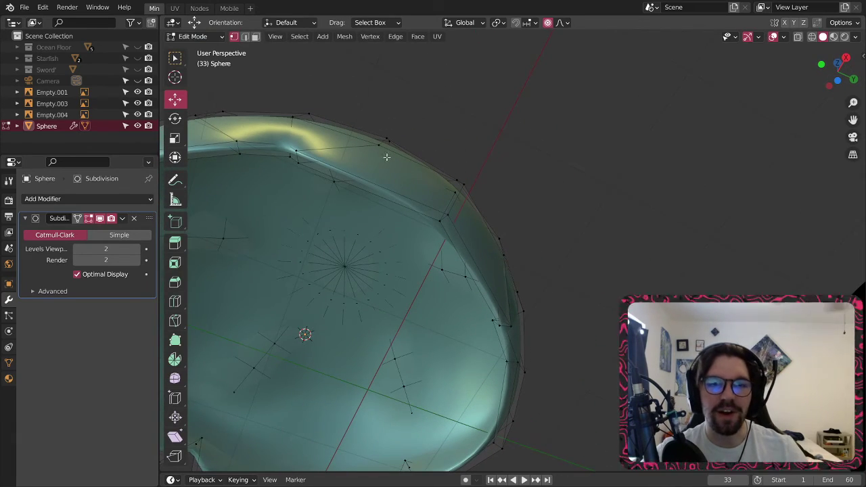
scroll(460, 157, "down", 5)
middle_click_drag(465, 170, 531, 320)
middle_click_drag(578, 212, 660, 131)
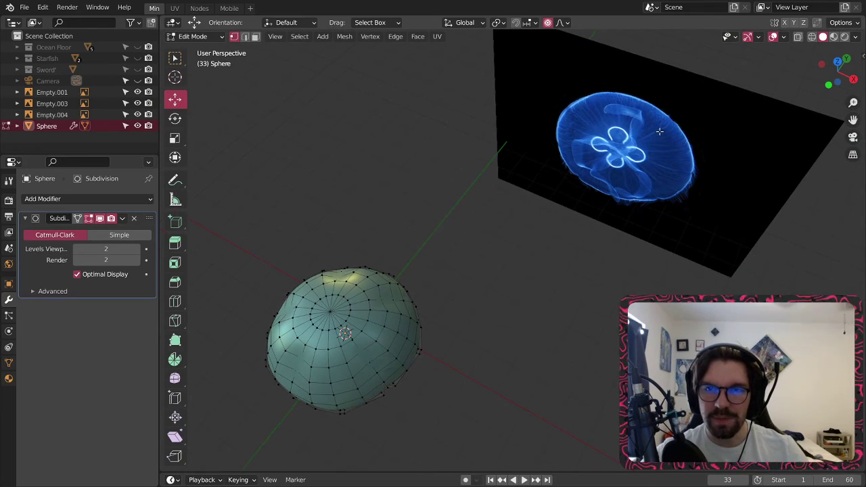
left_click(196, 37)
left_click(194, 47)
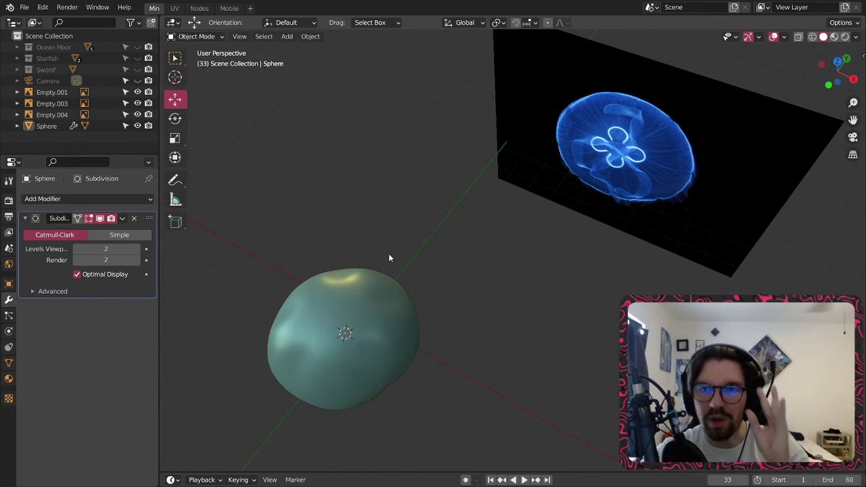
middle_click_drag(388, 304, 484, 207)
middle_click_drag(436, 324, 396, 342)
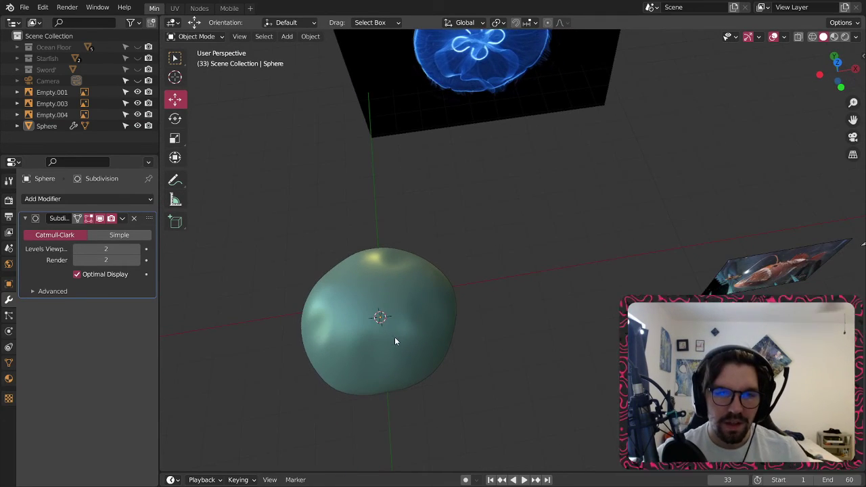
left_click(287, 37)
mouse_move(306, 53)
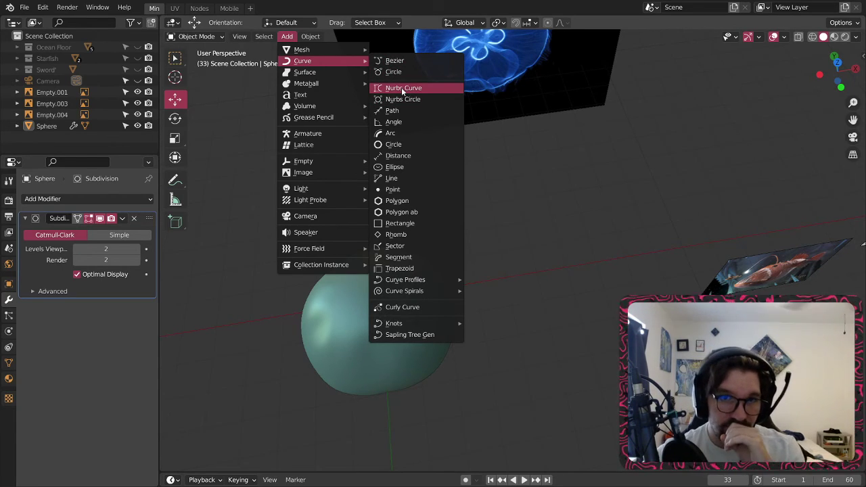
mouse_move(426, 281)
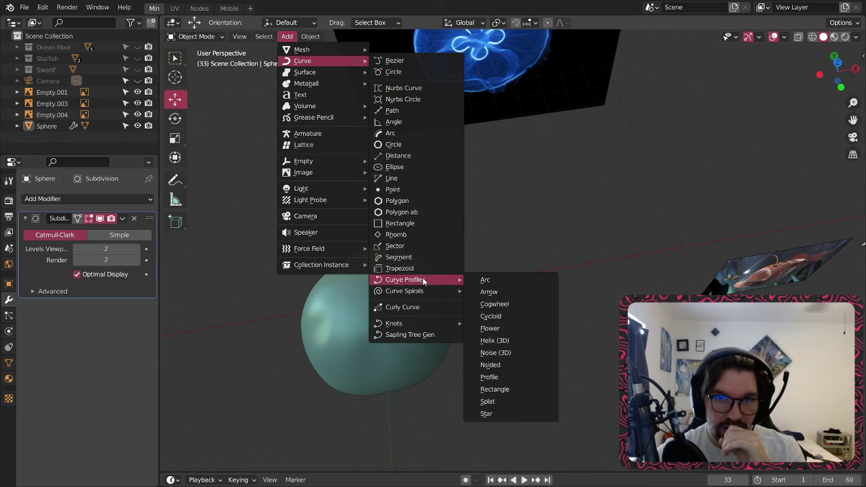
left_click(478, 279)
scroll(479, 274, "down", 4)
middle_click_drag(474, 274, 443, 298)
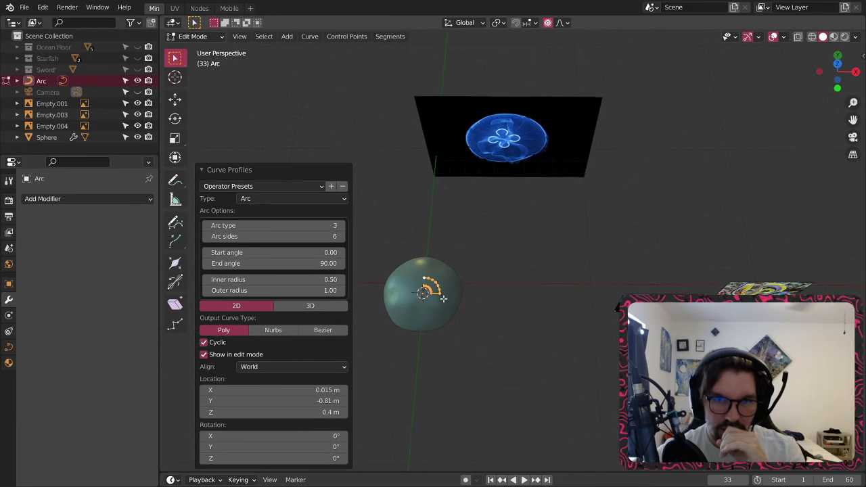
scroll(443, 300, "up", 5)
middle_click_drag(397, 266, 448, 228)
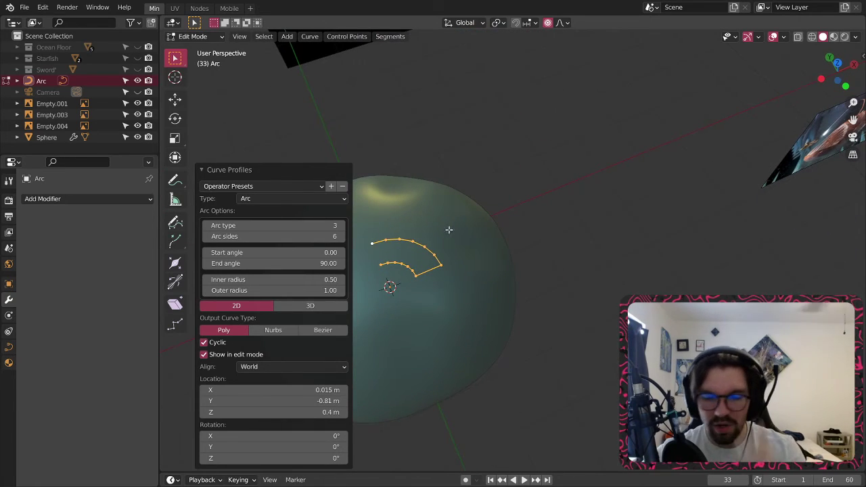
key("x")
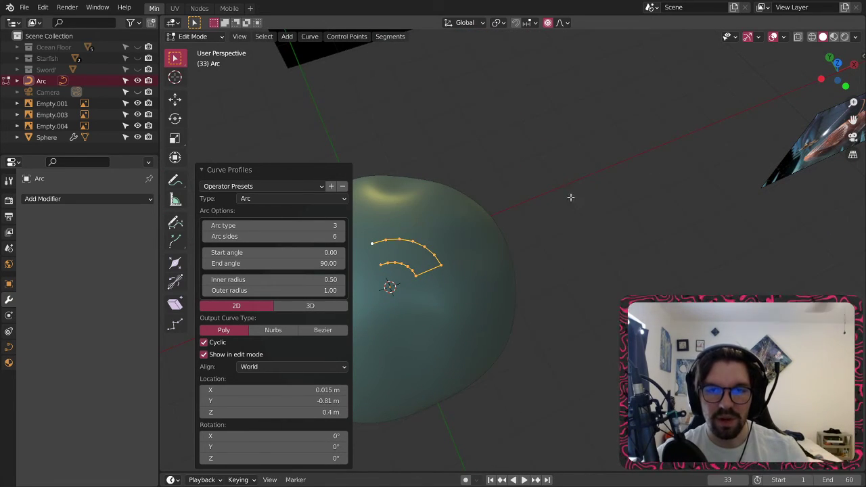
key("x")
left_click(570, 199)
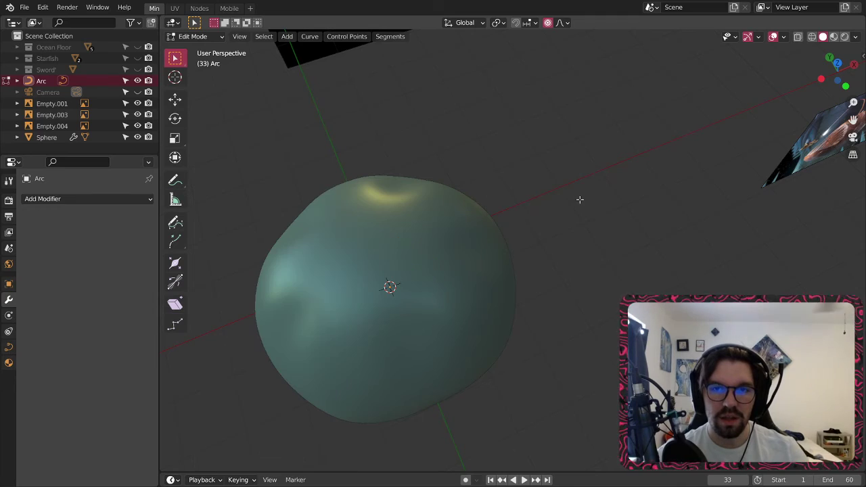
left_click(201, 36)
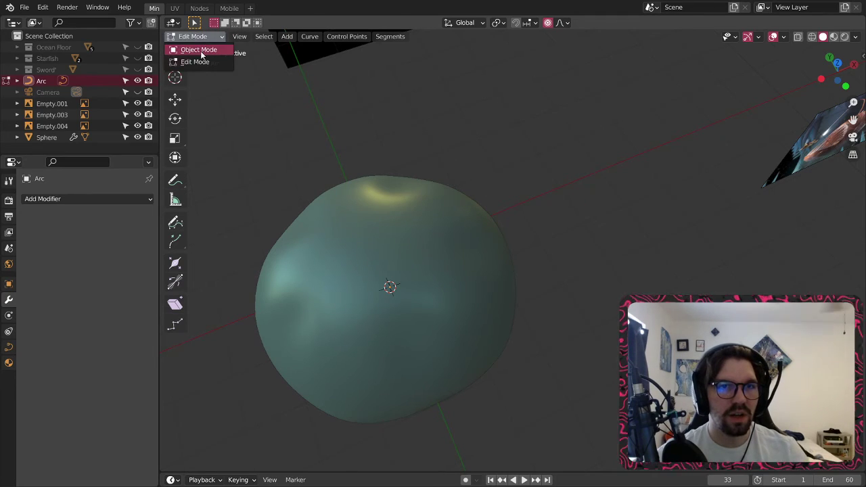
left_click(197, 48)
- Add a NURBS curve with a 1 m radius inside the dome
left_click(290, 55)
mouse_move(321, 90)
middle_mouse_down()
mouse_move(326, 96)
mouse_move(316, 79)
middle_mouse_up()
left_click(287, 36)
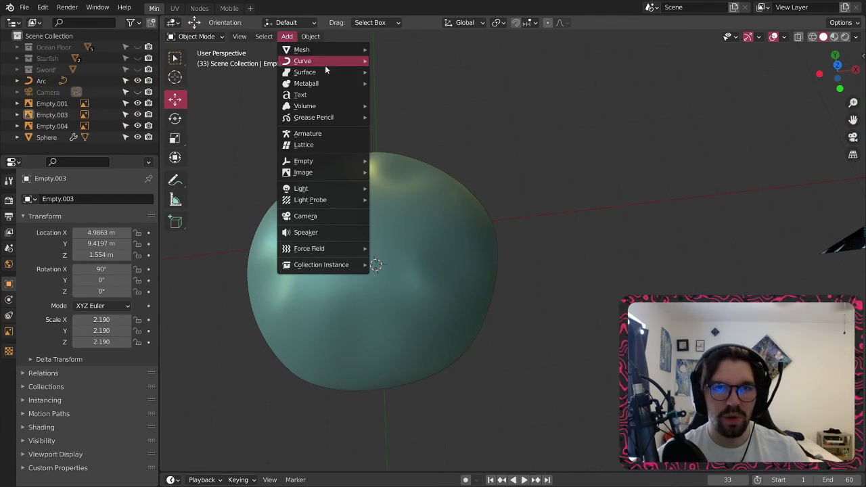
mouse_move(335, 72)
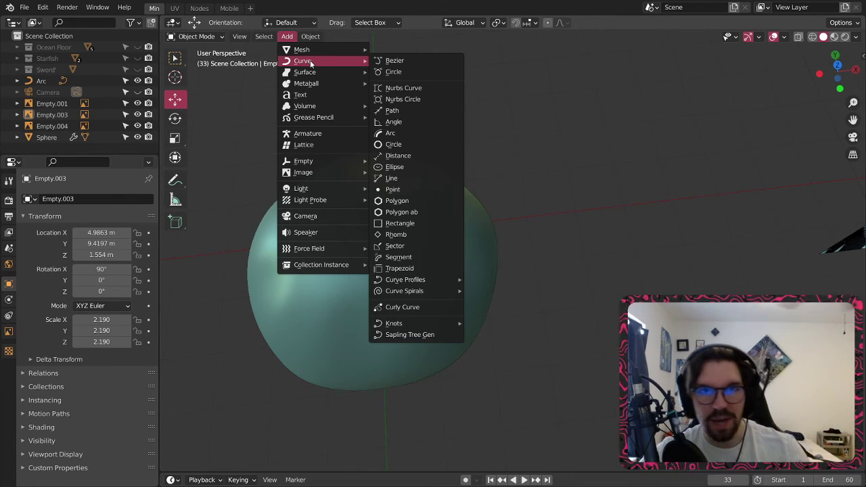
left_click(425, 89)
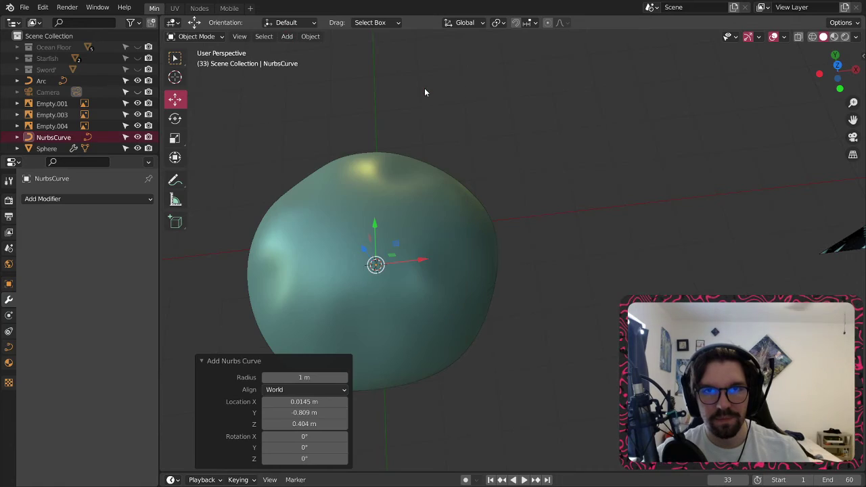
- Move the NURBS curve about 3 m up along Z so it sits above the dome
scroll(418, 161, "down", 5)
middle_click_drag(418, 161, 439, 245)
scroll(429, 165, "up", 2)
left_click_drag(418, 192, 425, 108)
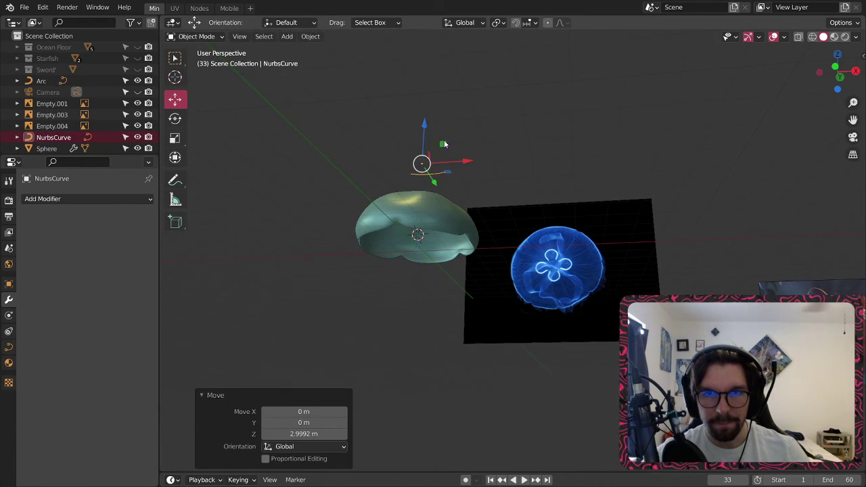
- Enter Edit Mode on the NURBS curve above the dome
middle_click_drag(442, 142, 443, 277)
scroll(417, 157, "up", 3)
middle_click_drag(436, 199, 445, 191)
scroll(445, 193, "up", 3)
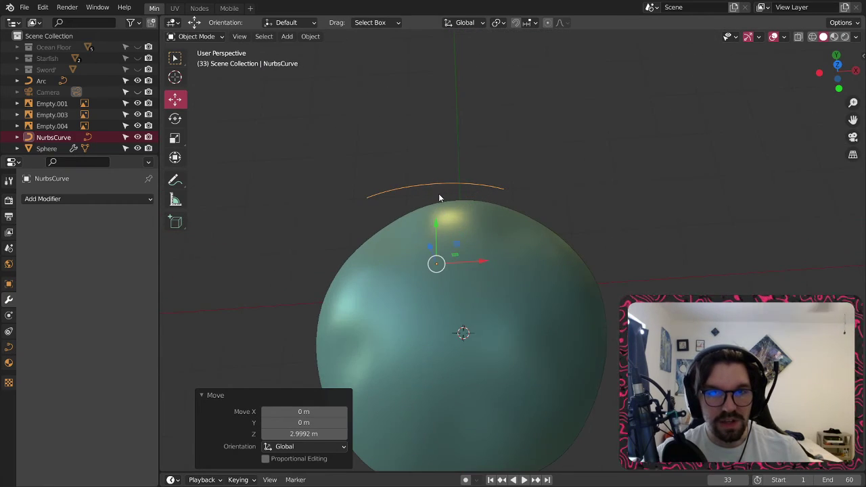
left_click(196, 36)
left_click(202, 60)
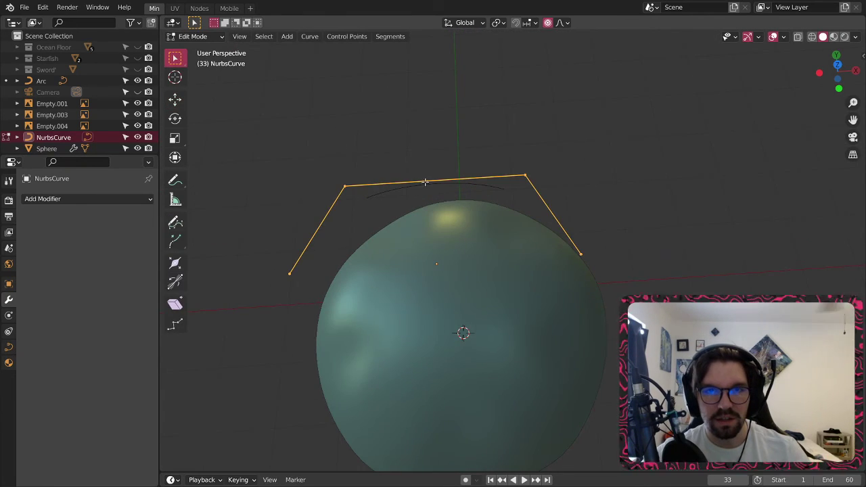
- Try to subdivide the segment between the NURBS curve's two middle control points
middle_click_drag(383, 132, 413, 193)
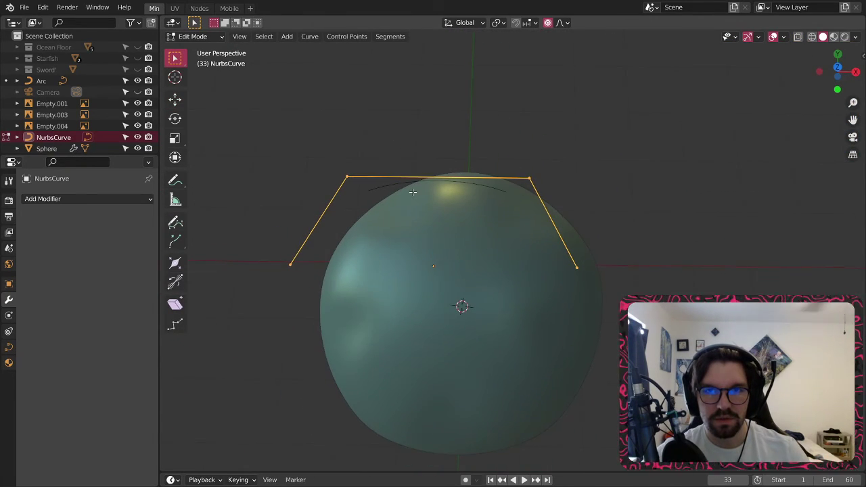
left_click(395, 162)
left_click(530, 177, "shift")
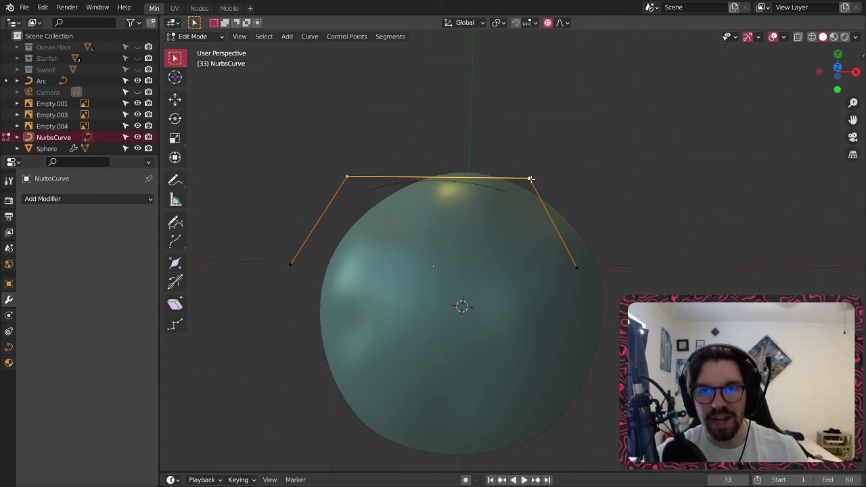
right_click(530, 178)
right_click(545, 153)
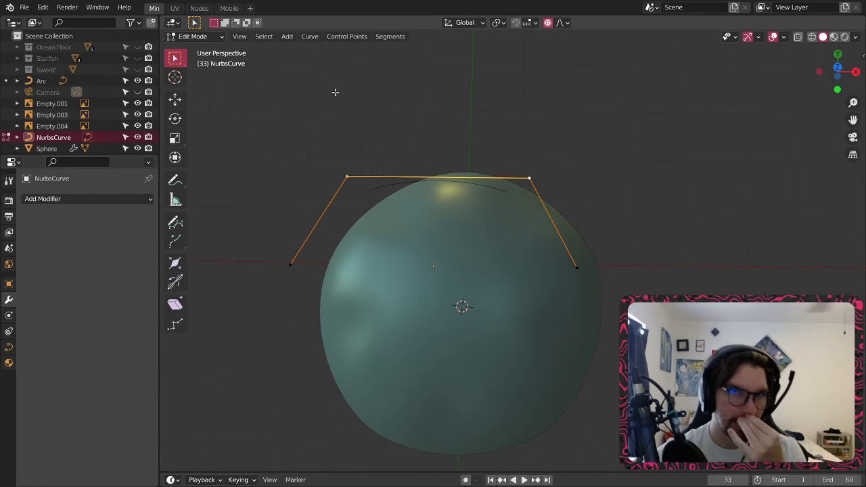
right_click(394, 165)
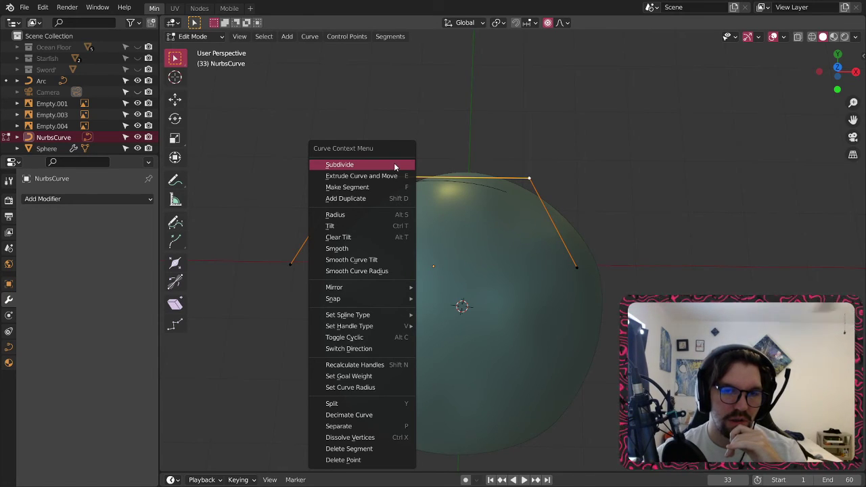
left_click(395, 165)
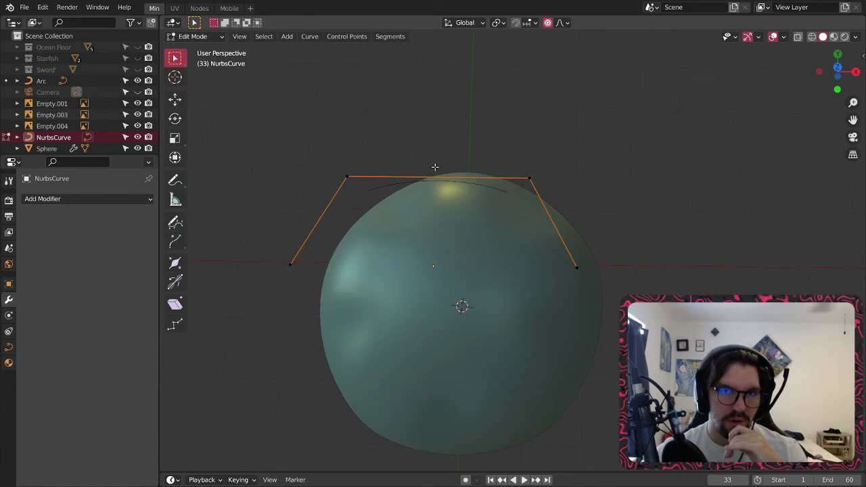
- Try moving the NURBS curve's two middle control points outward along Y, and undo the move
left_click(531, 178, "shift")
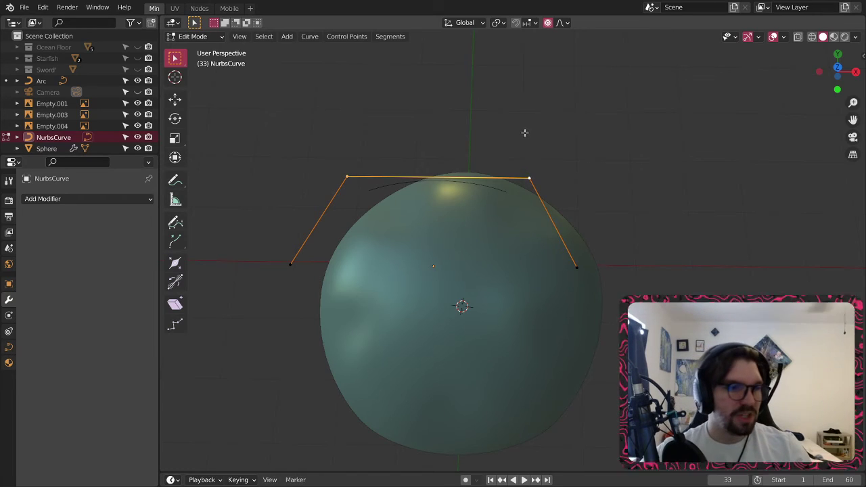
middle_click_drag(527, 154, 412, 104)
left_click(174, 99)
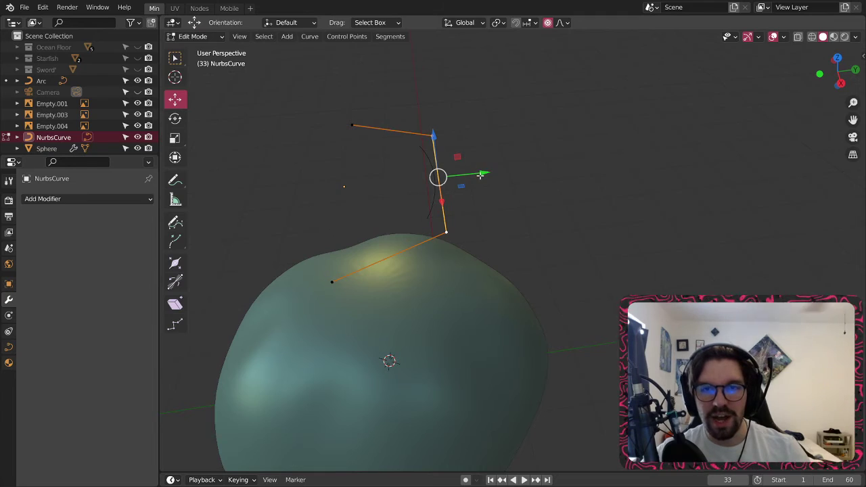
left_click_drag(481, 175, 781, 125)
key("ctrl+z")
- Turn off proportional editing for the curve's control points
left_click(549, 23)
right_click(782, 125)
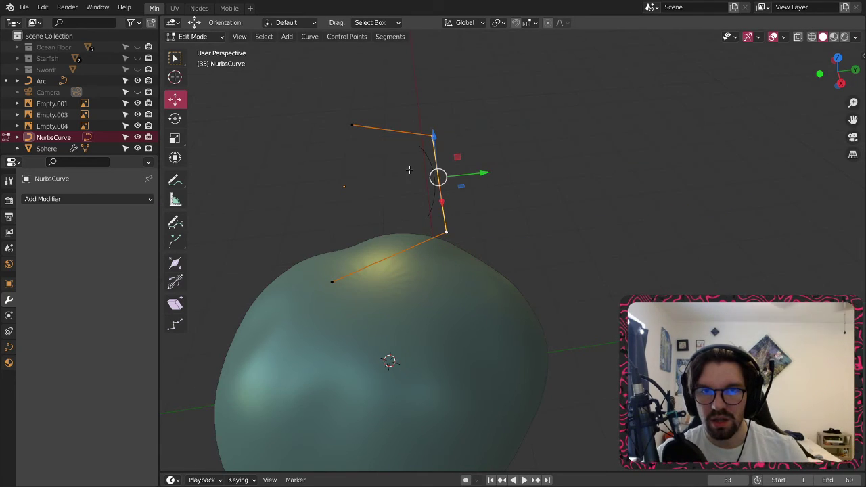
middle_click_drag(408, 170, 594, 134)
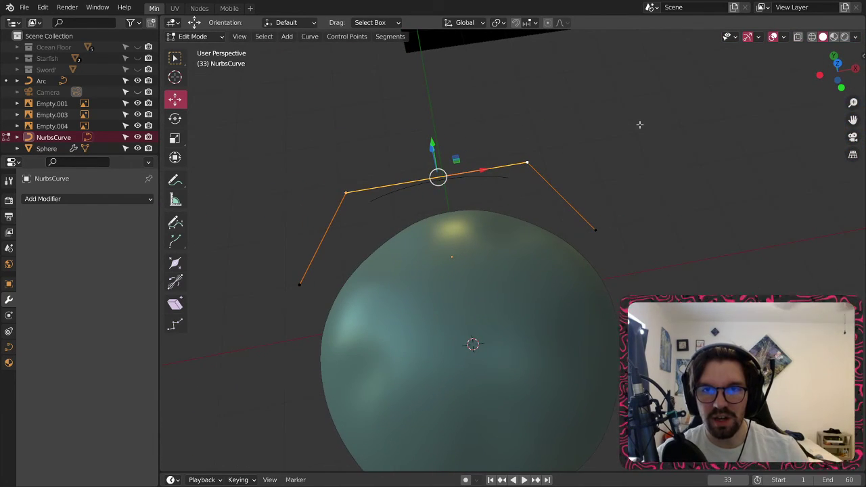
- Return to Object Mode and delete the NURBS curve
left_click(199, 37)
left_click(203, 48)
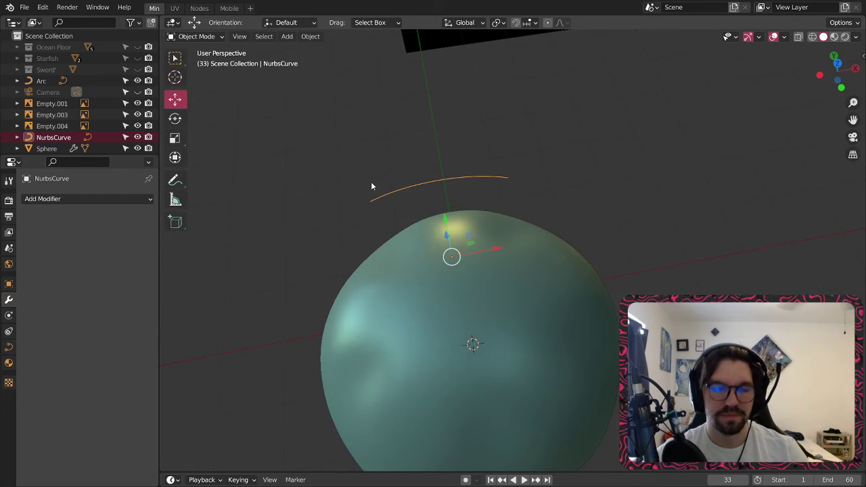
key("Delete")
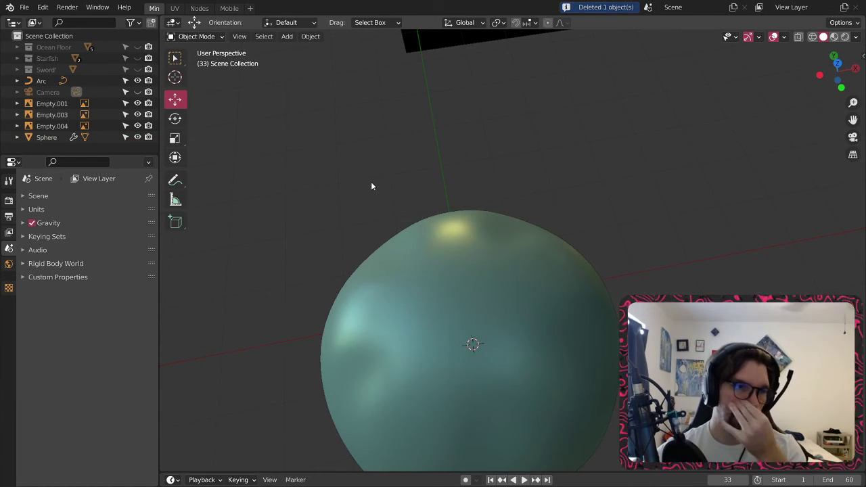
- Add a Bezier curve with a 1 m radius inside the dome
left_click(287, 36)
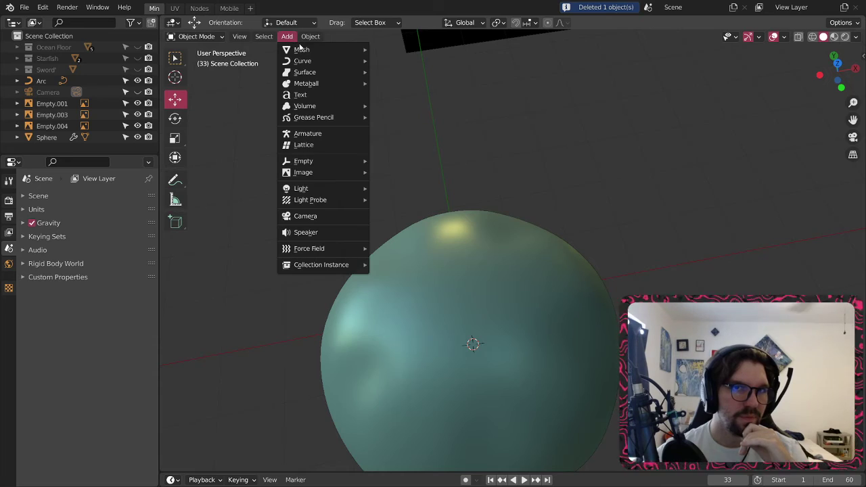
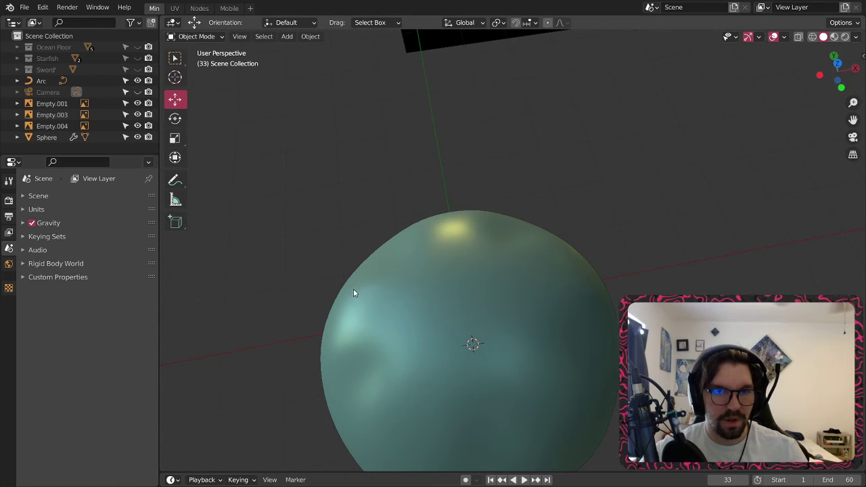
scroll(378, 278, "down", 3)
middle_click_drag(354, 289, 379, 241)
middle_click_drag(415, 293, 418, 329)
left_click(442, 288)
left_click(287, 37)
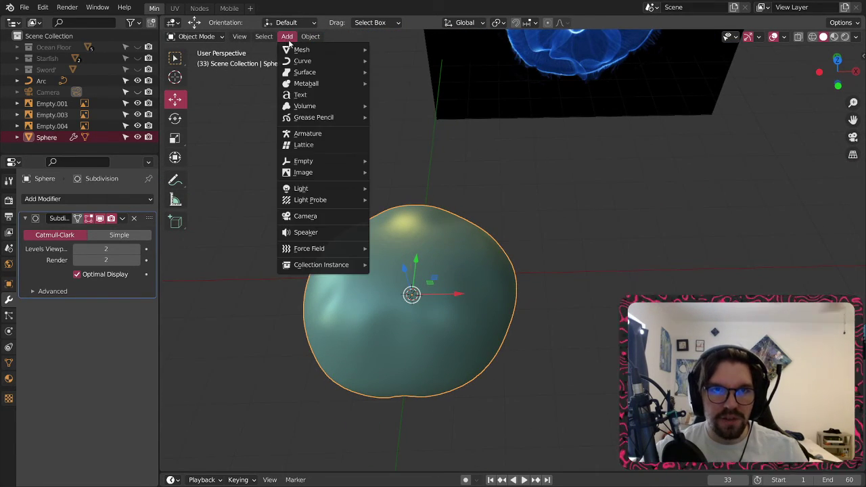
mouse_move(314, 60)
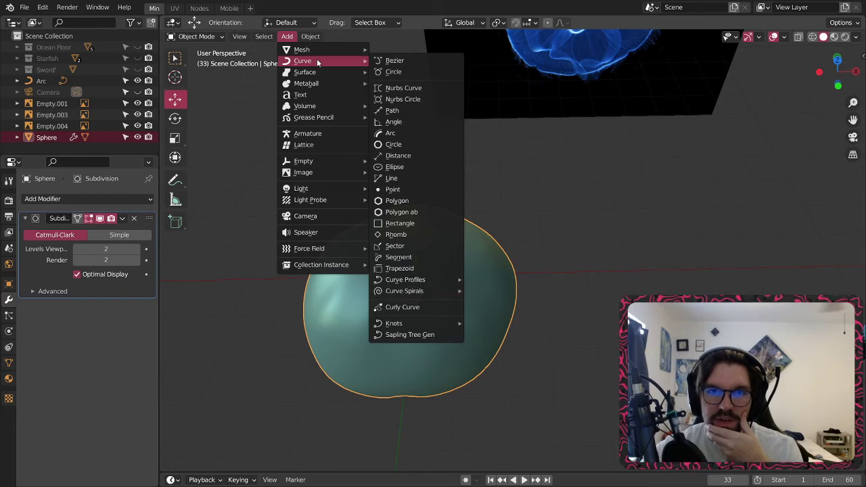
left_click(407, 59)
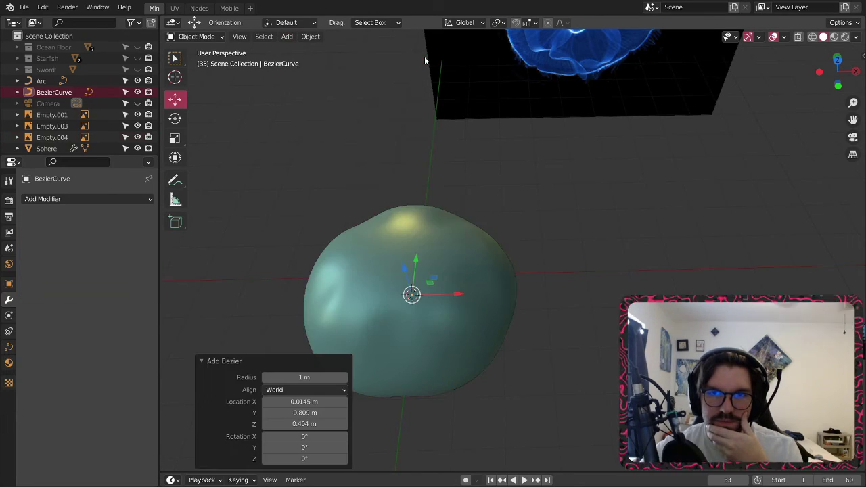
- Move the Bezier curve about 2.66 m up along Z so it sits above the dome
middle_click_drag(424, 56, 409, 269)
left_click_drag(406, 275, 408, 204)
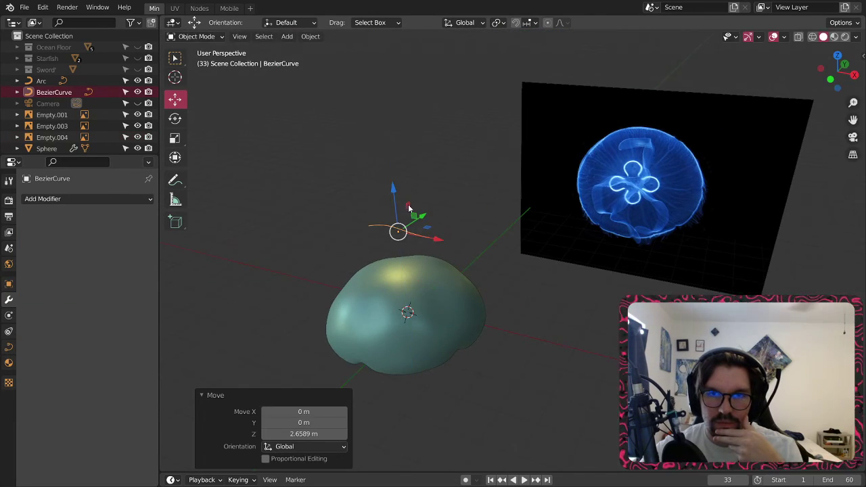
scroll(408, 204, "up", 3)
middle_click_drag(410, 205, 449, 263)
- In Edit Mode, move the outer handle of the Bezier curve's right end point along negative Y and negative X to arch the curve
left_click(193, 38)
left_click(195, 61)
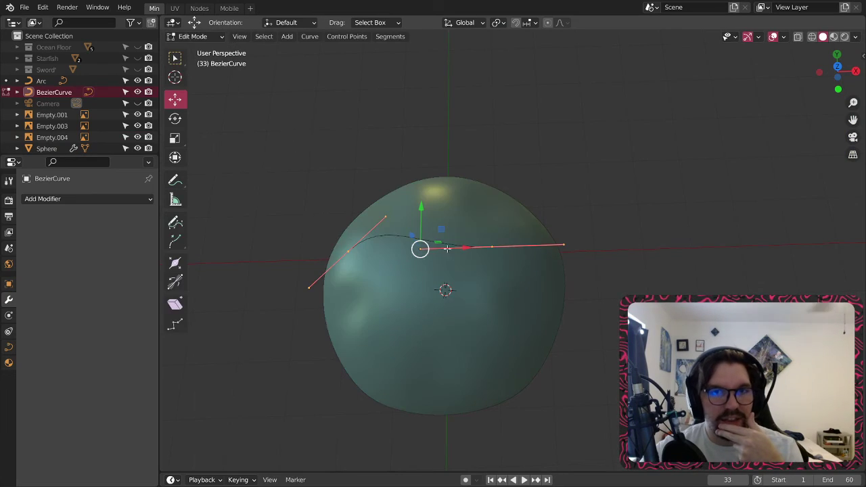
scroll(467, 266, "up", 2)
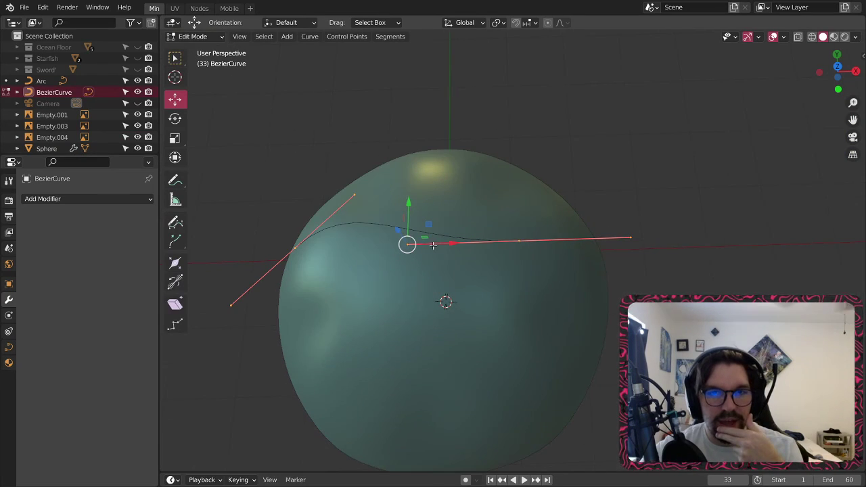
left_click(631, 240)
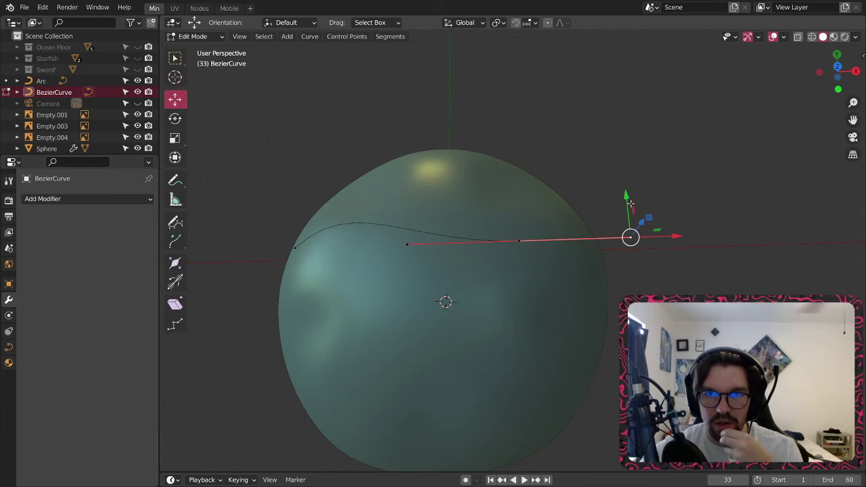
left_click_drag(626, 197, 323, 354)
left_click_drag(693, 364, 564, 361)
- Move the lower handle of the curve's left end point about 0.38 m along X
left_click(287, 248)
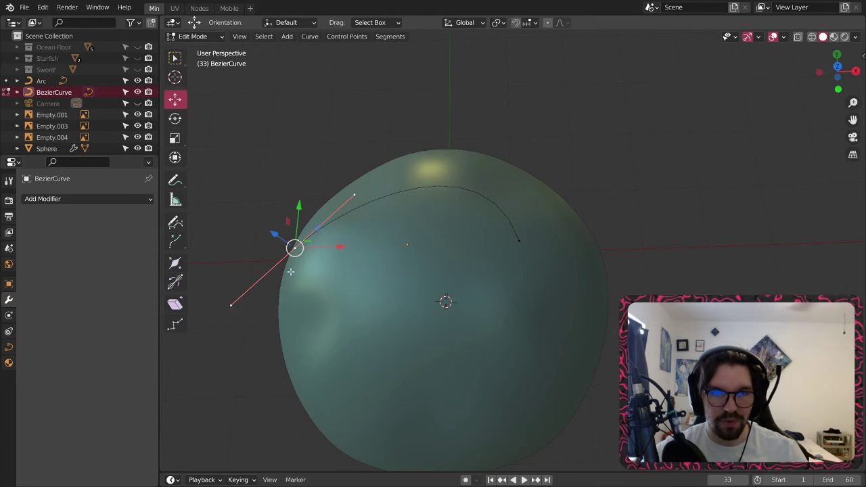
left_click(230, 304)
left_click_drag(268, 307, 313, 309)
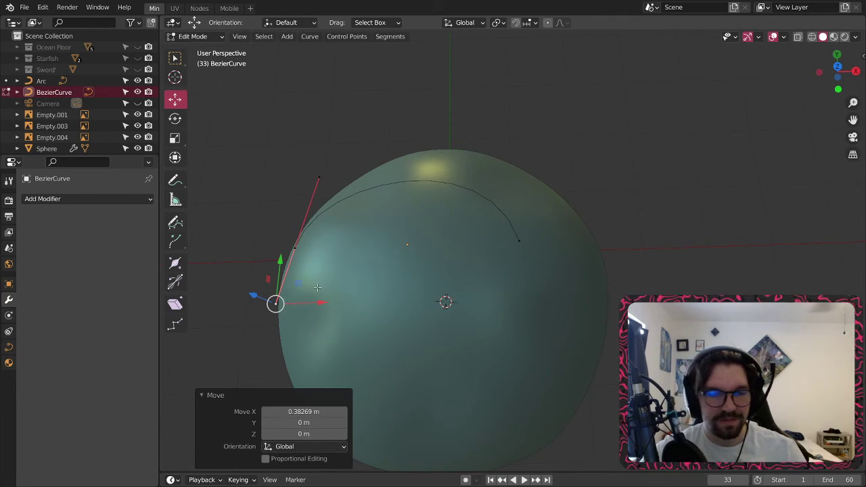
- Scale the handles of the curve's left end point by about 2.017 to enlarge the arch
left_click(322, 176)
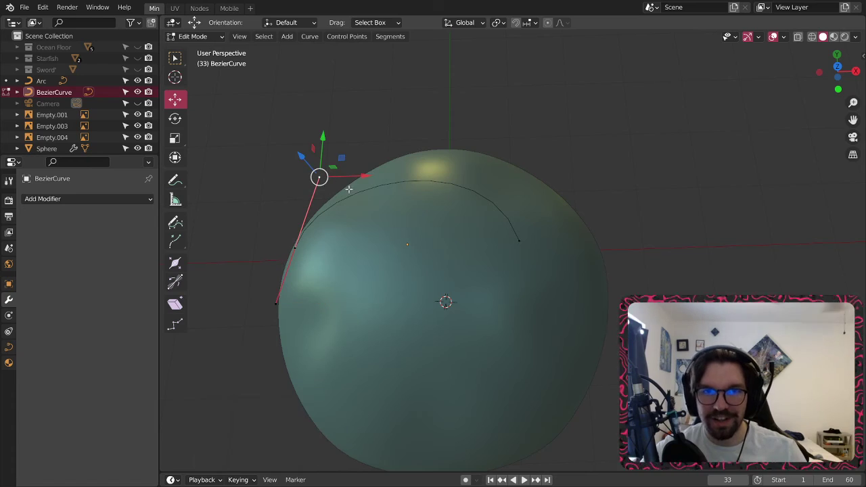
left_click(411, 179)
key("a")
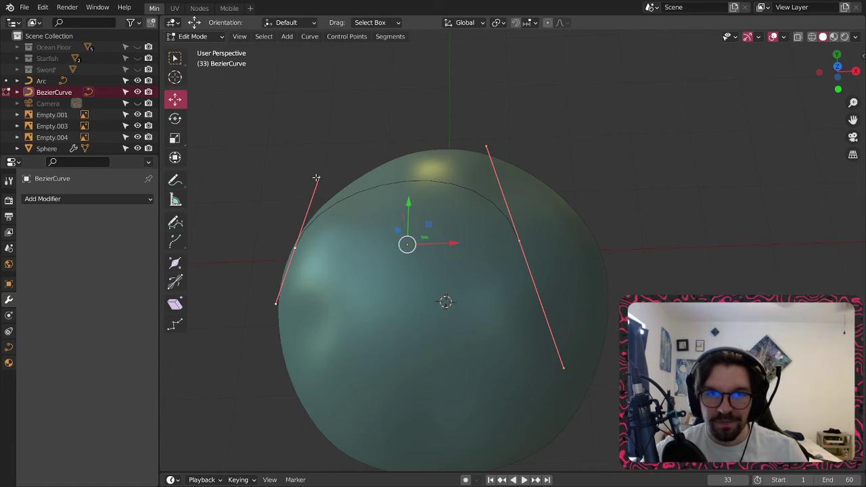
left_click(295, 249)
key("s")
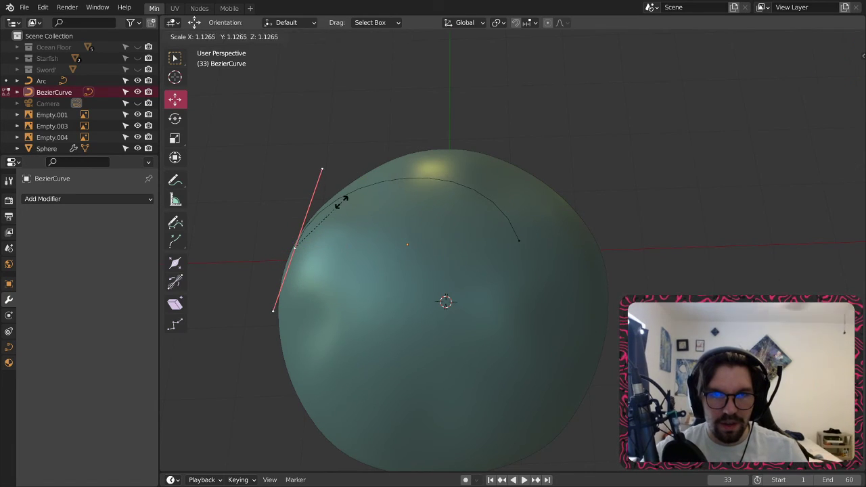
left_click(373, 162)
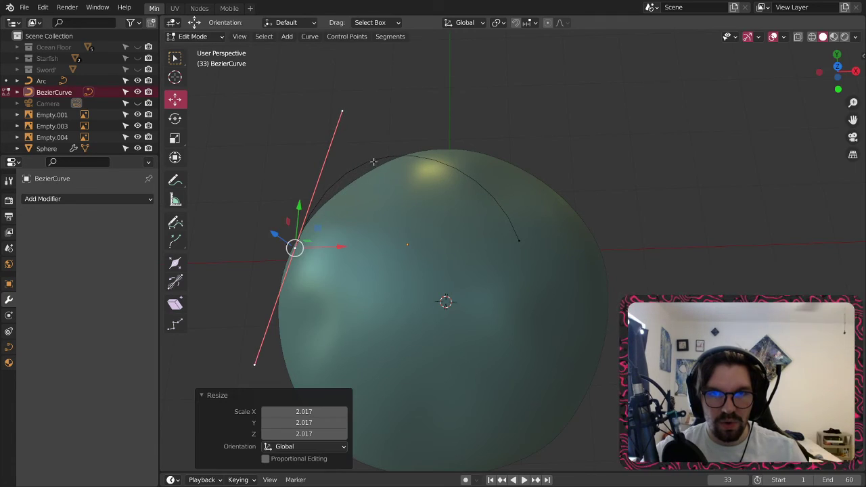
- Move the lower handle of the left end point inward along X, rounding that side like the reference's petal loops
scroll(373, 163, "down", 4)
middle_click_drag(517, 176, 504, 236, "shift")
middle_click_drag(555, 128, 548, 56)
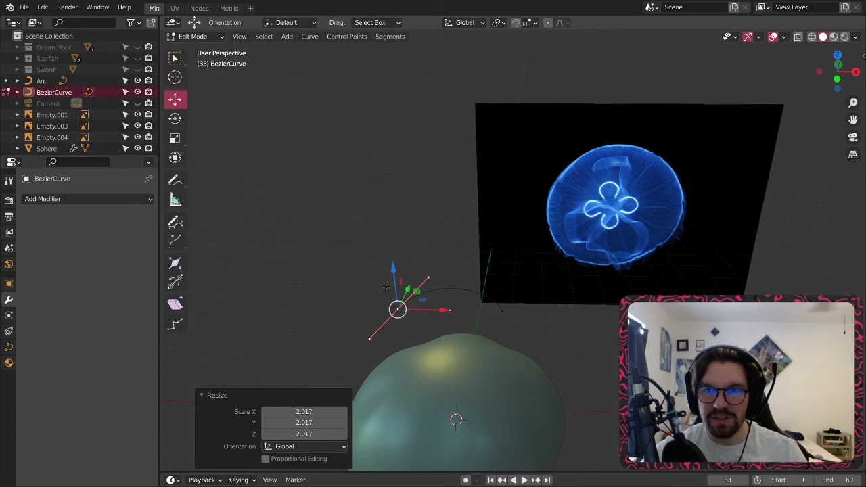
middle_click_drag(386, 287, 381, 251, "shift")
middle_click_drag(455, 260, 468, 304)
scroll(486, 250, "up", 2)
middle_click_drag(390, 308, 400, 222, "shift")
left_click(335, 276)
middle_click_drag(339, 278, 350, 318)
left_click_drag(387, 276, 448, 275)
- Move the lower handle of the curve's right end point about -0.93 m along X to round that side
left_click(534, 179)
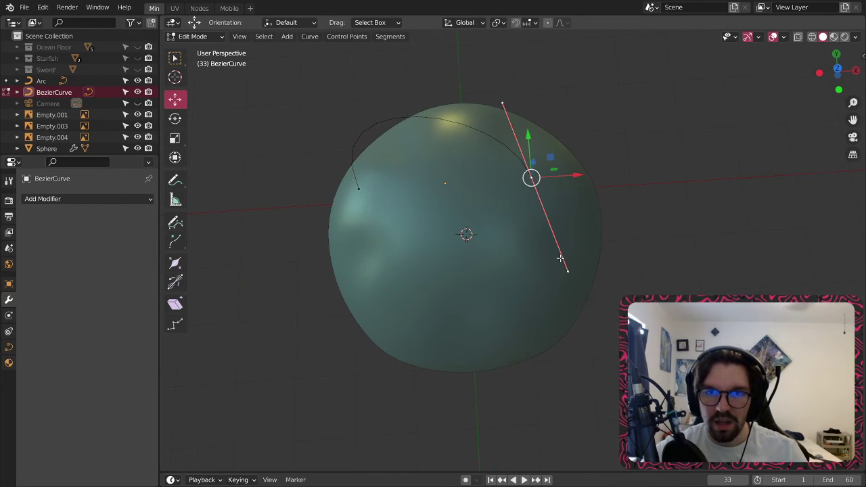
left_click(567, 271)
left_click_drag(602, 269, 526, 252)
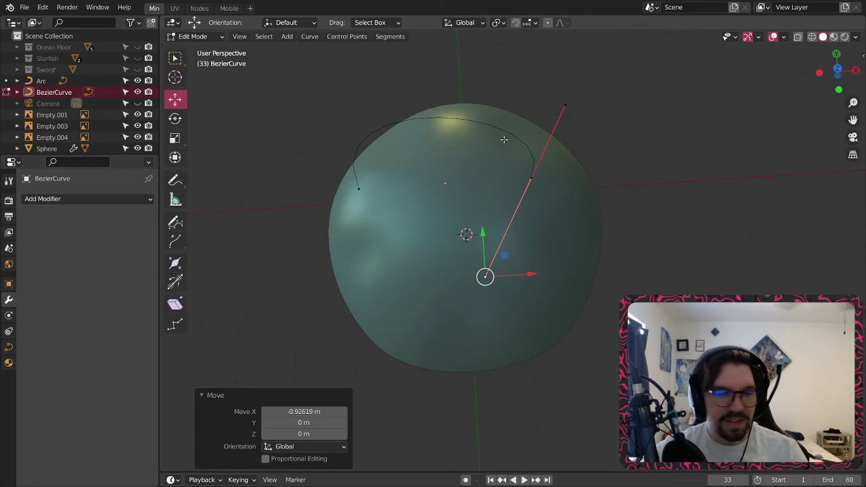
scroll(504, 139, "up", 1)
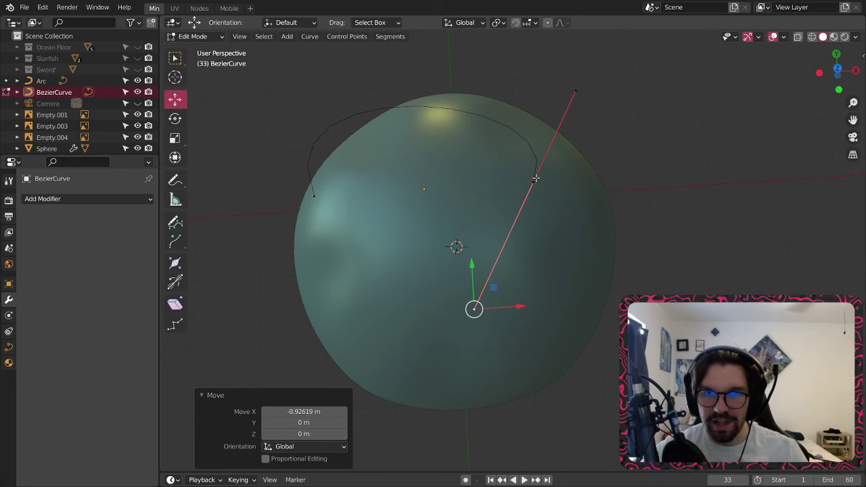
- Move the curve's right end point about -1.23 m along X to narrow the loop
left_click(536, 178)
left_click_drag(578, 184, 442, 213)
middle_click_drag(334, 203, 382, 229, "shift")
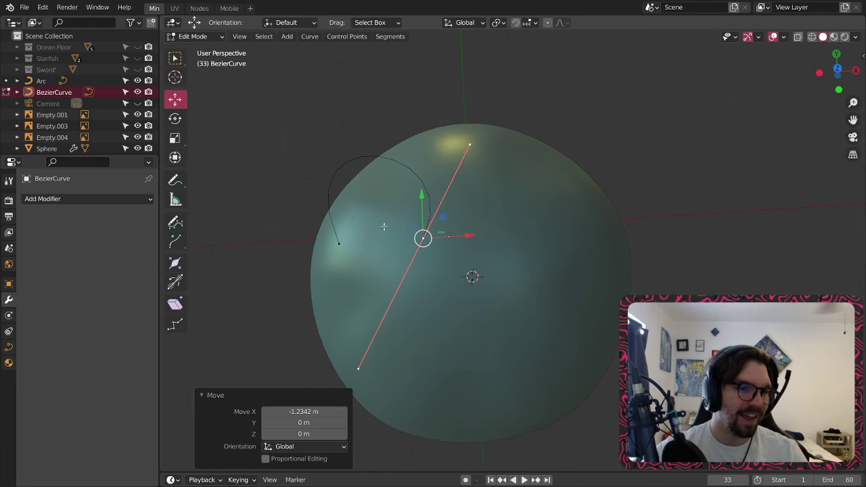
- Move the upper handle of the curve's right end point about -0.23 m along X to steepen that side
left_click(340, 243)
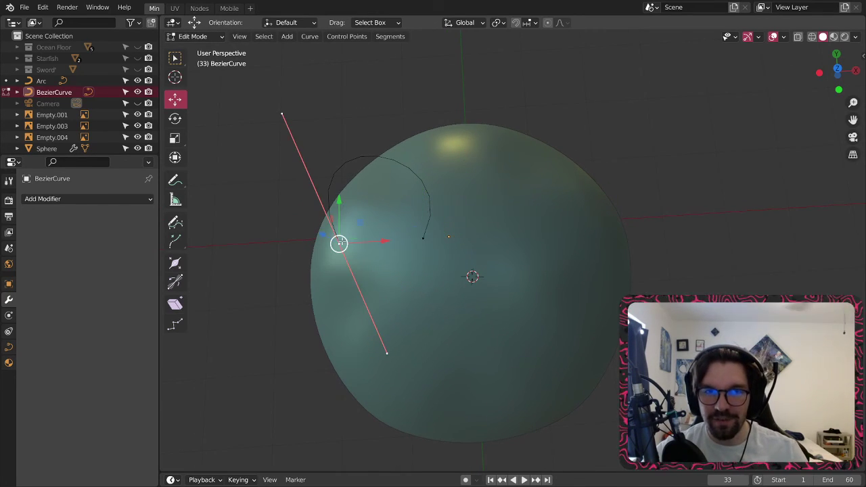
left_click(424, 238)
left_click(469, 145)
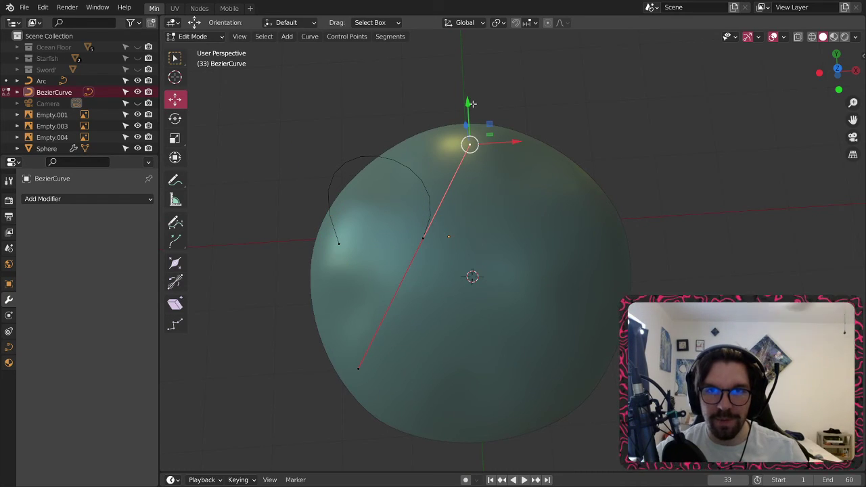
key("g")
key("x")
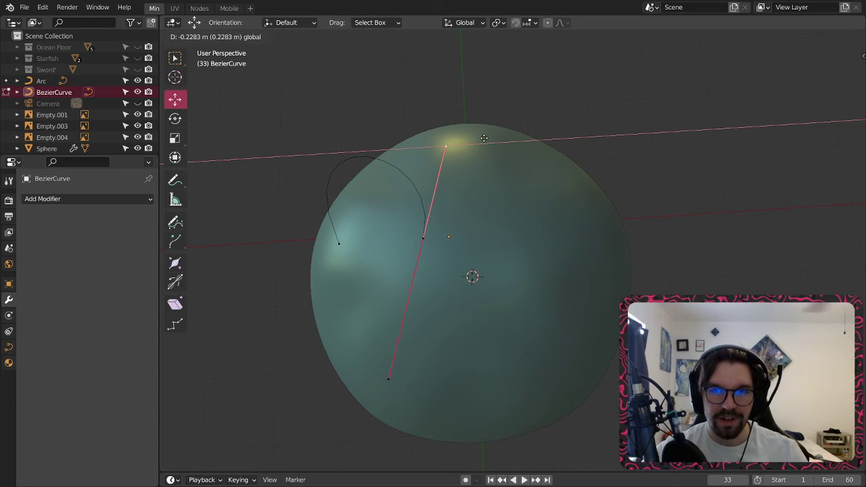
left_click(445, 146)
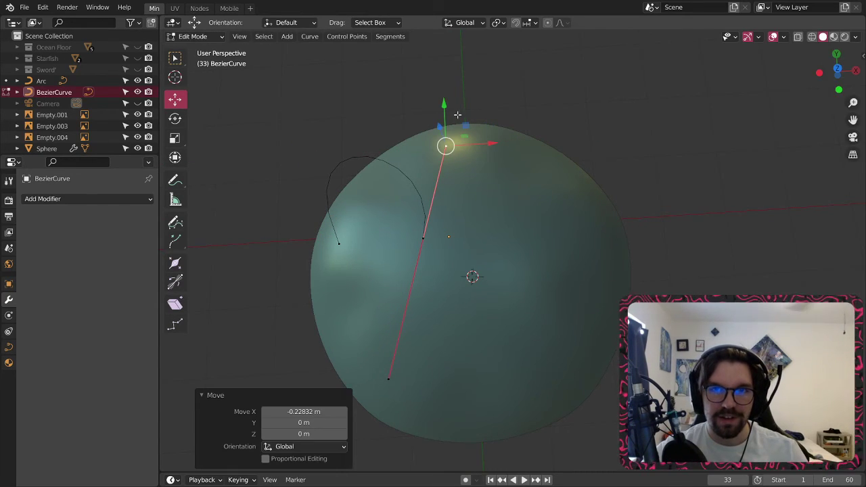
- Scale the handles of the curve's right end point by about 0.785
left_click(339, 241)
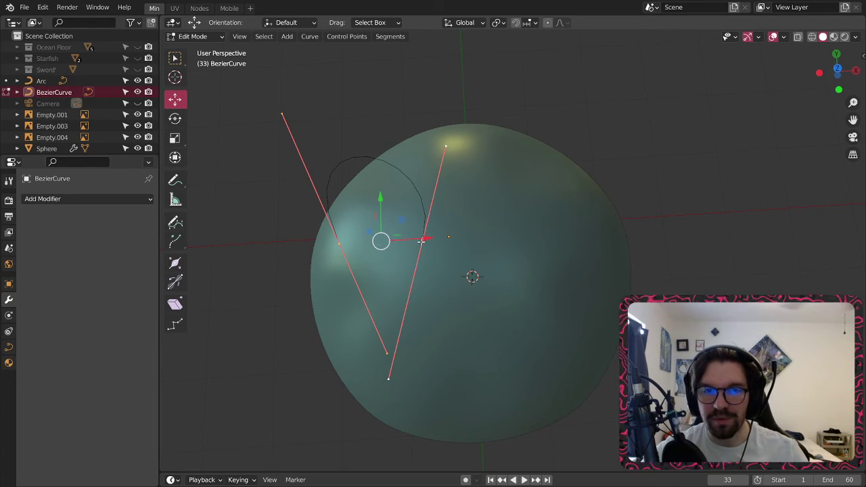
left_click(389, 379)
left_click(422, 239)
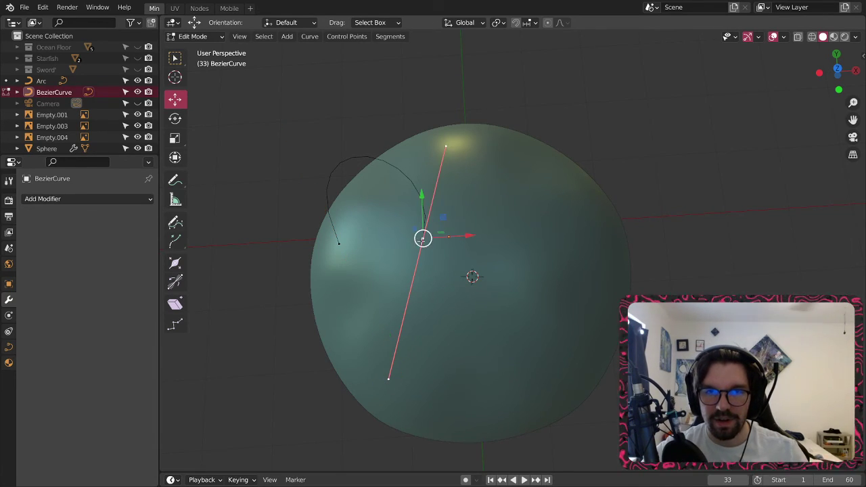
key("s")
left_click(512, 178)
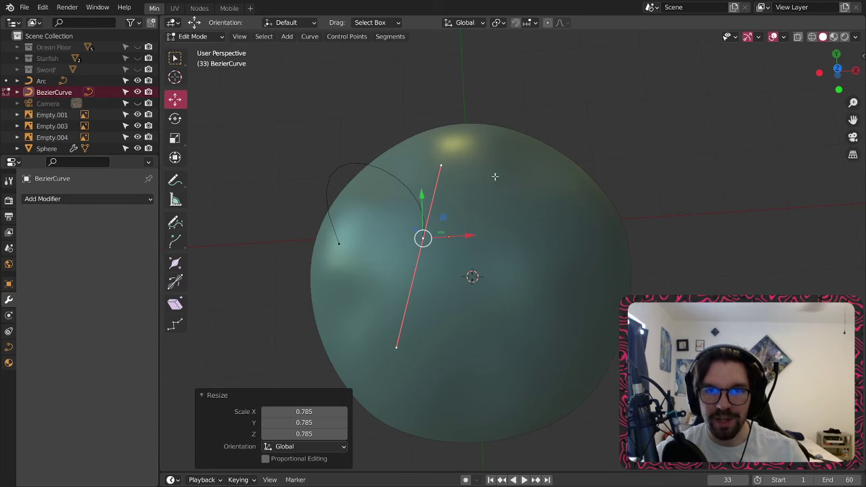
- Pull the right end point's upper handle outward, shift its lower handle about 0.09 m in X and 0.21 m in Y, and return to Object Mode
left_click(441, 165)
left_click_drag(464, 143, 488, 100)
left_click(406, 344)
left_click_drag(401, 316, 412, 293)
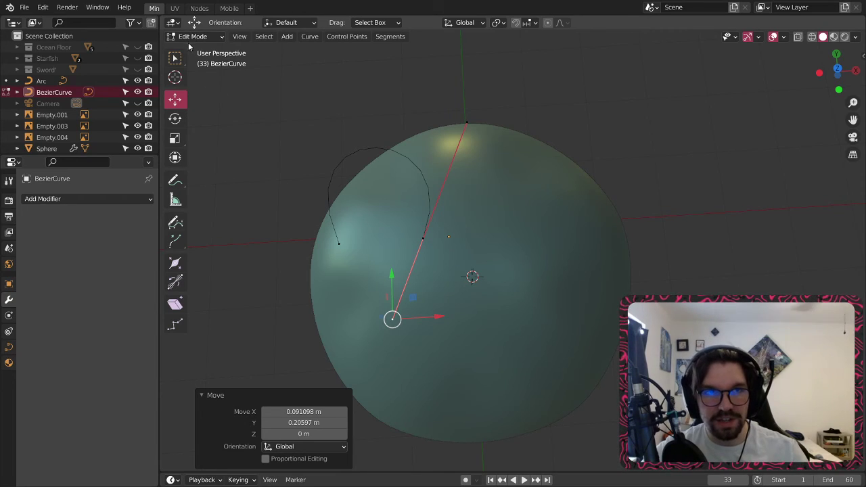
left_click(192, 38)
left_click(198, 50)
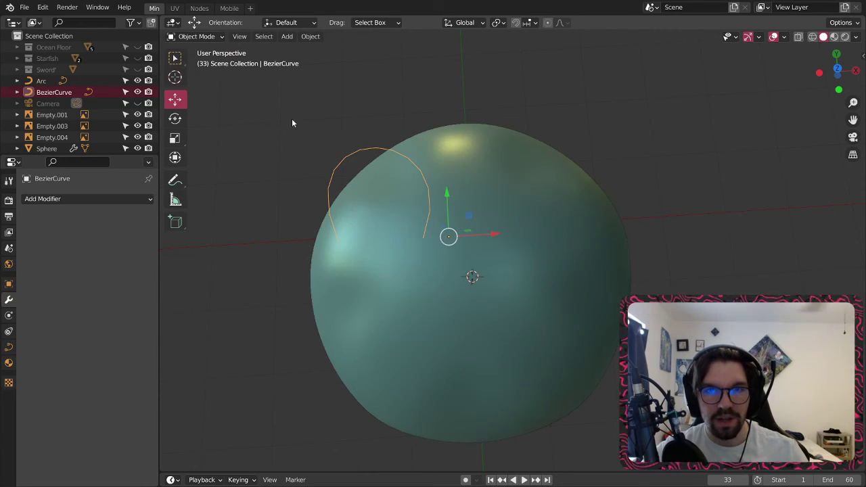
middle_click_drag(350, 160, 412, 193)
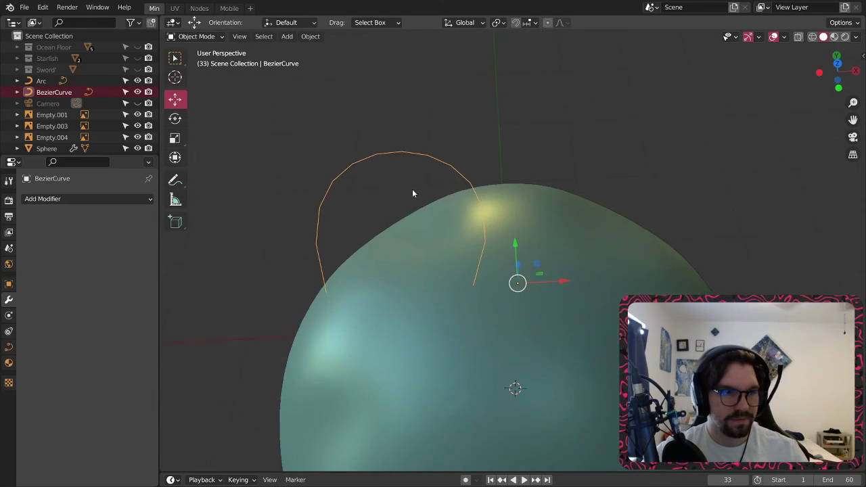
- In Edit Mode, move the right end point's lower handle about -0.03 m in X and -0.22 m in Y, keeping its height
left_click(192, 36)
left_click(199, 61)
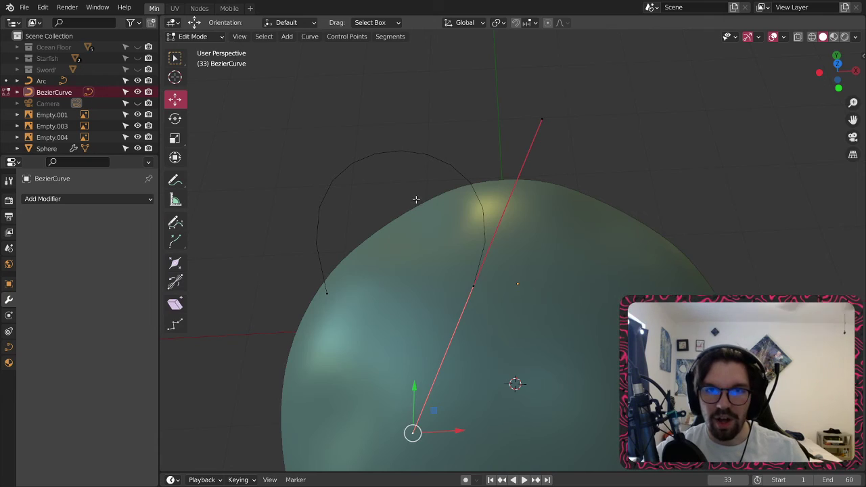
key("s")
right_click(430, 176)
key("a")
scroll(450, 194, "down", 3)
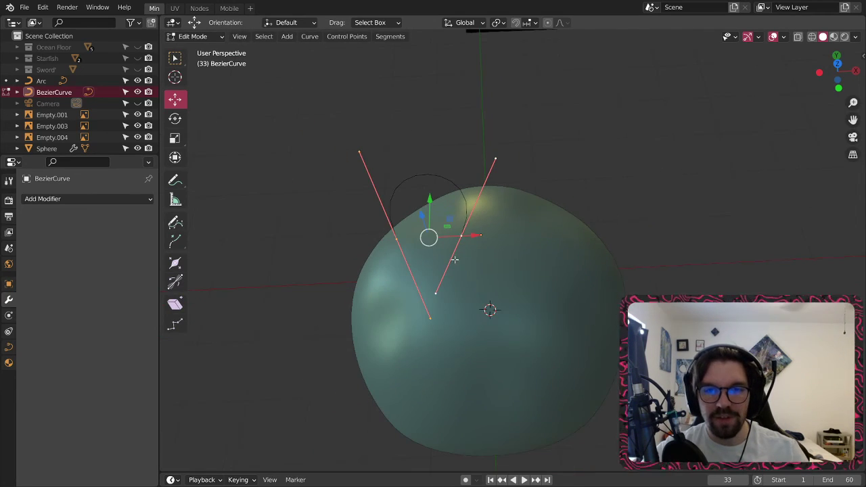
scroll(443, 306, "up", 2)
left_click(429, 292)
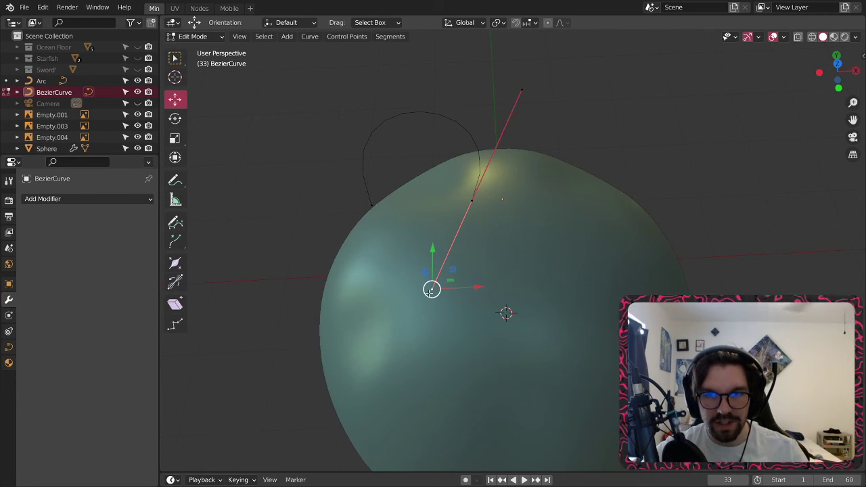
key("g")
key("shift+z")
left_click(448, 301)
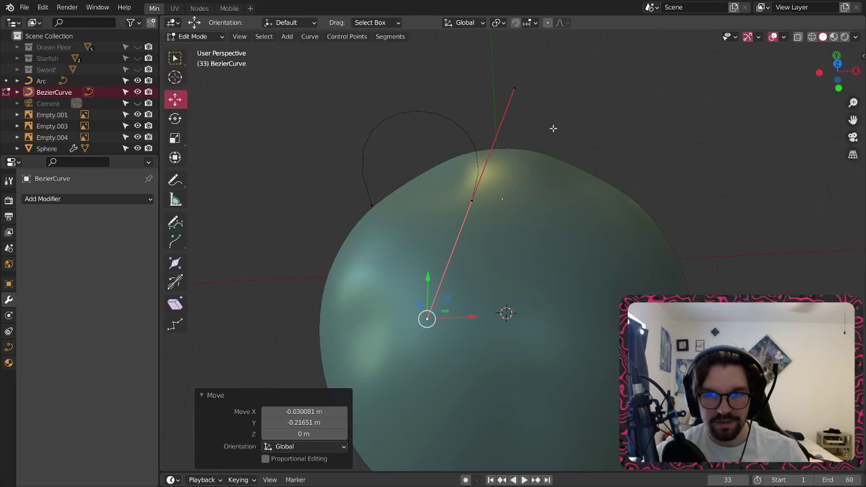
- Move the right end point's lower handle within the XY plane until its tip meets the left point's lower handle
key("a")
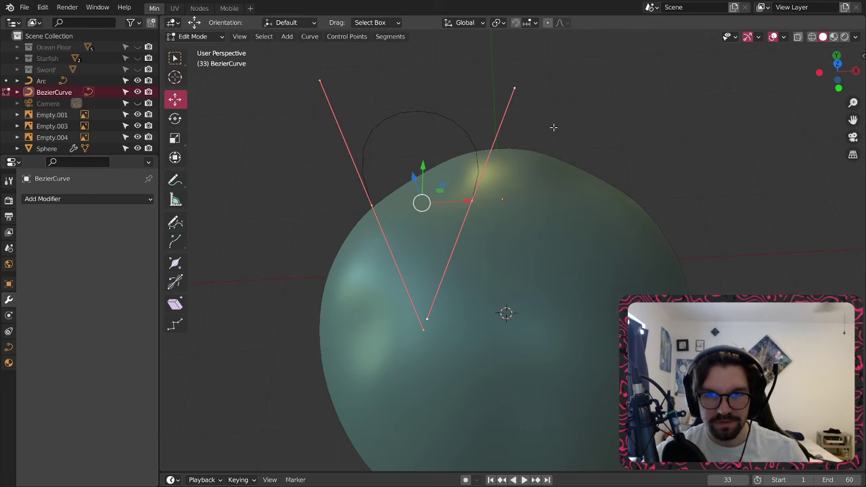
left_click(425, 316)
key("g")
key("shift+z")
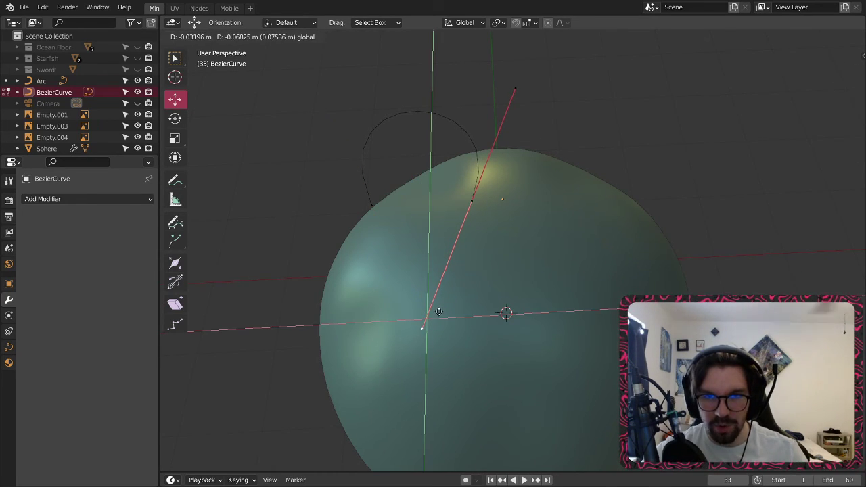
left_click(508, 261)
key("a")
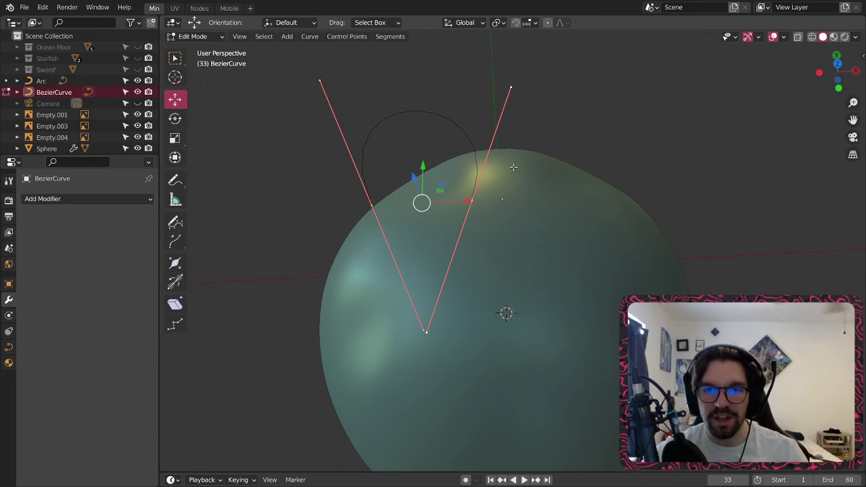
left_click(427, 334)
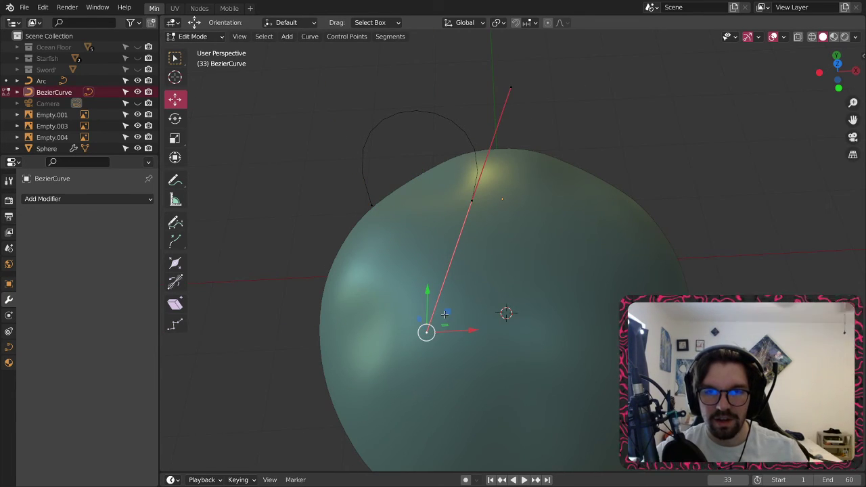
left_click_drag(444, 315, 441, 312)
key("a")
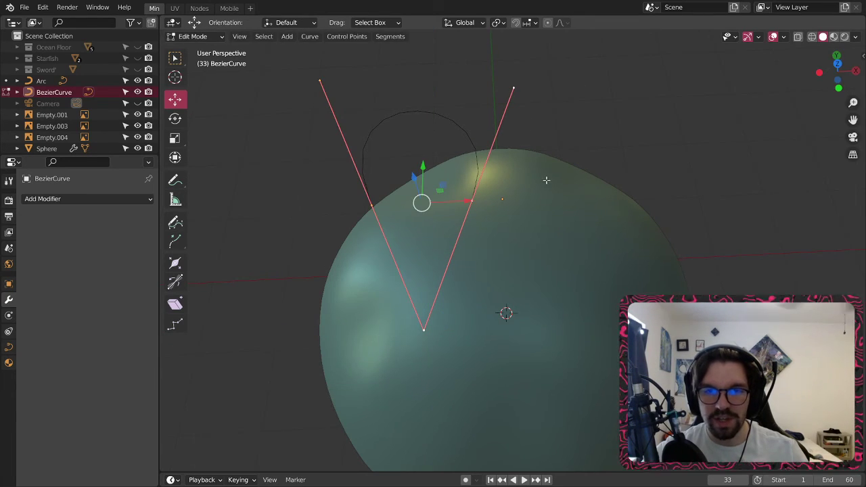
- Move the right end point's upper handle outward within the XY plane to even out the arch, and return to Object Mode
left_click(513, 88)
middle_click_drag(541, 58, 539, 86)
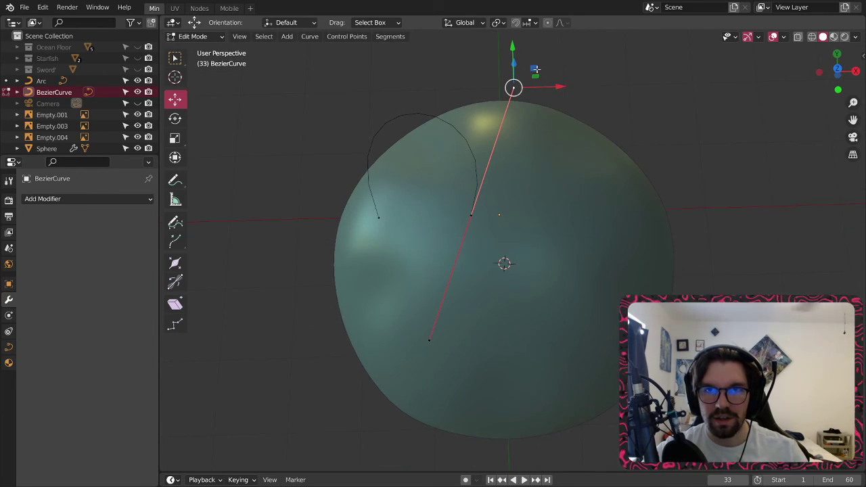
left_click_drag(538, 67, 538, 62)
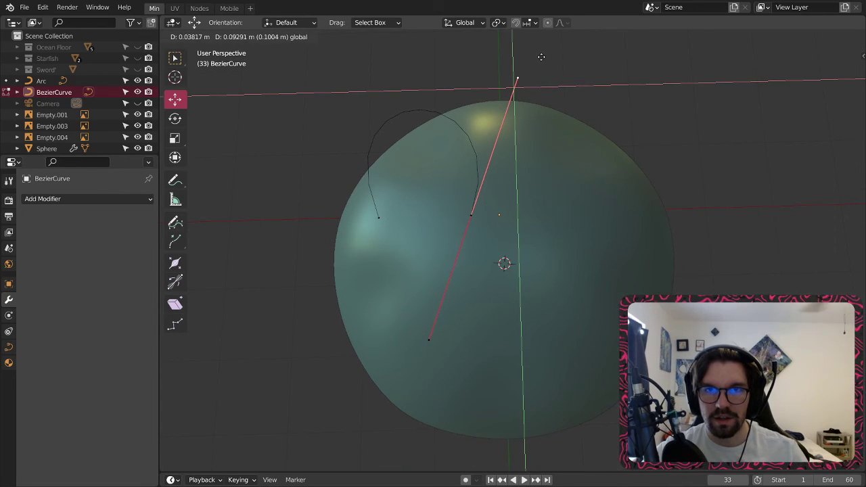
left_click(547, 47)
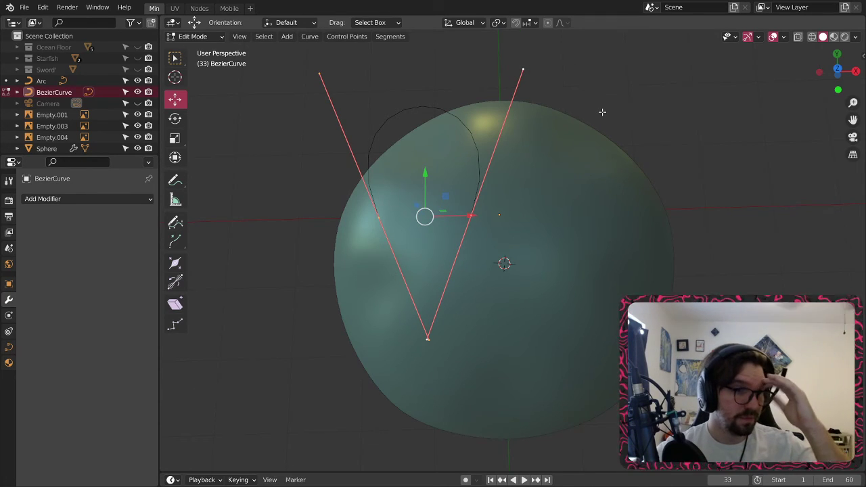
middle_click_drag(588, 128, 508, 139)
left_click(193, 37)
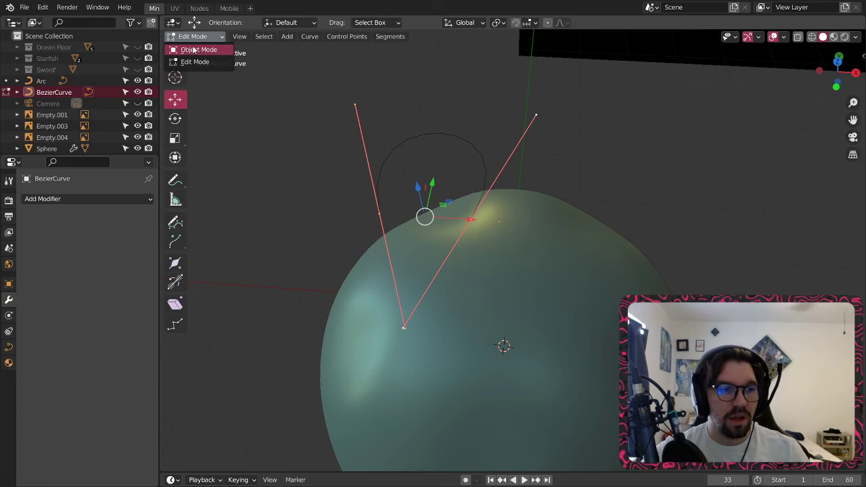
left_click(195, 49)
- Stretch the whole Bezier curve slightly along X with the Scale tool to widen the petal loop
middle_click_drag(418, 138, 435, 129)
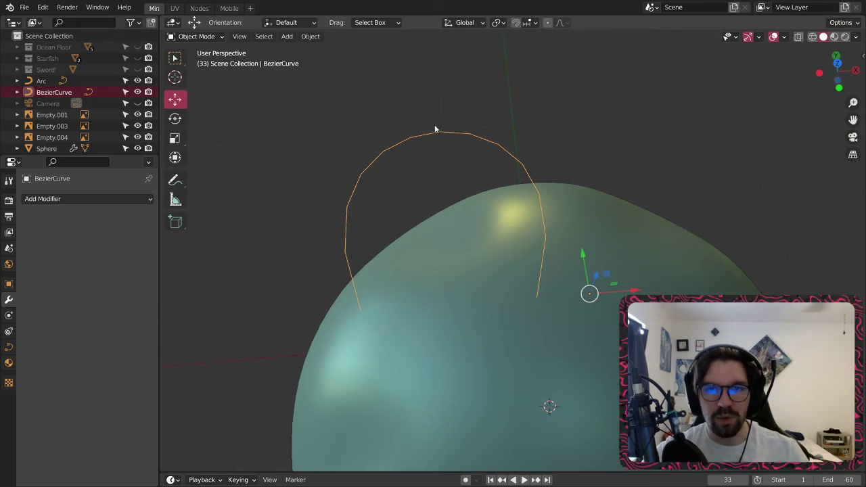
left_click(436, 128)
left_click(436, 133)
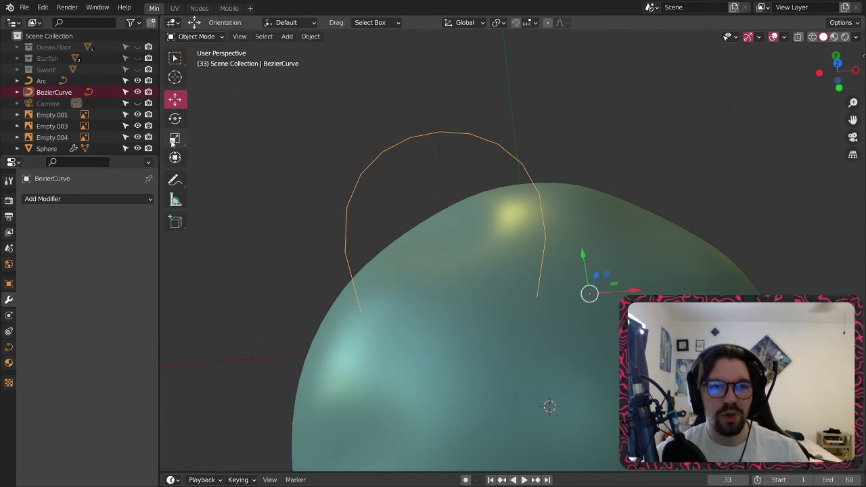
left_click(175, 138)
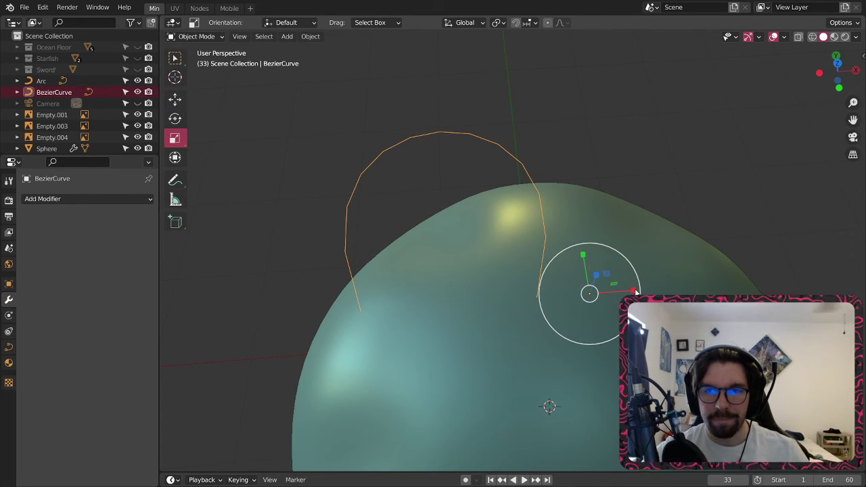
left_click_drag(635, 291, 647, 287)
left_click(549, 111)
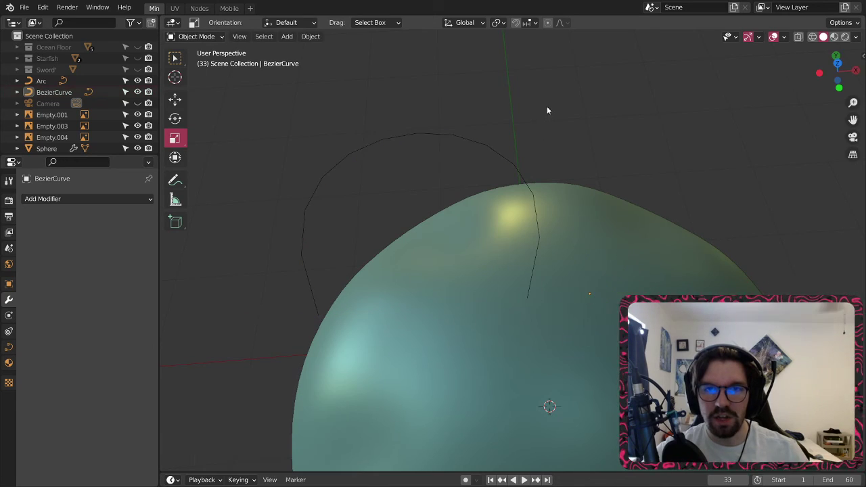
left_click(455, 145)
middle_click_drag(455, 147, 439, 182)
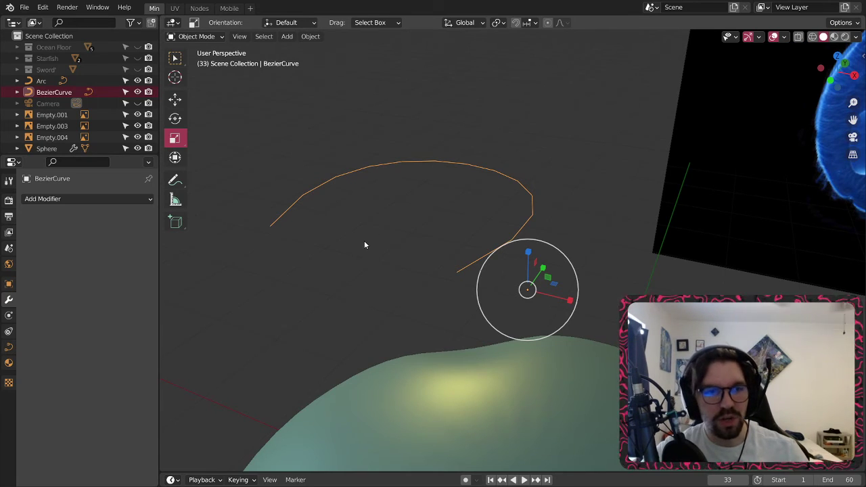
- Set the Bezier curve's preview resolution to 24 to smooth it
left_click(8, 346)
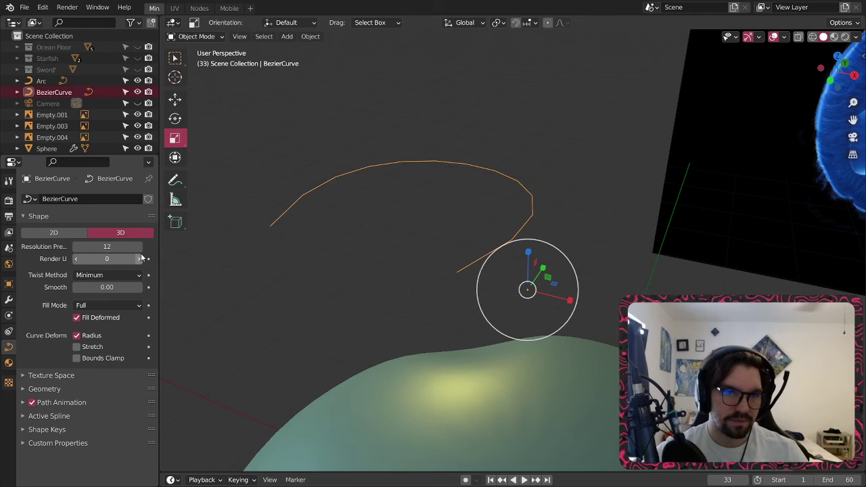
left_click(140, 247)
left_click(139, 247)
left_click(140, 247)
left_click(140, 248)
left_click(139, 247)
left_click(140, 247)
left_click(139, 247)
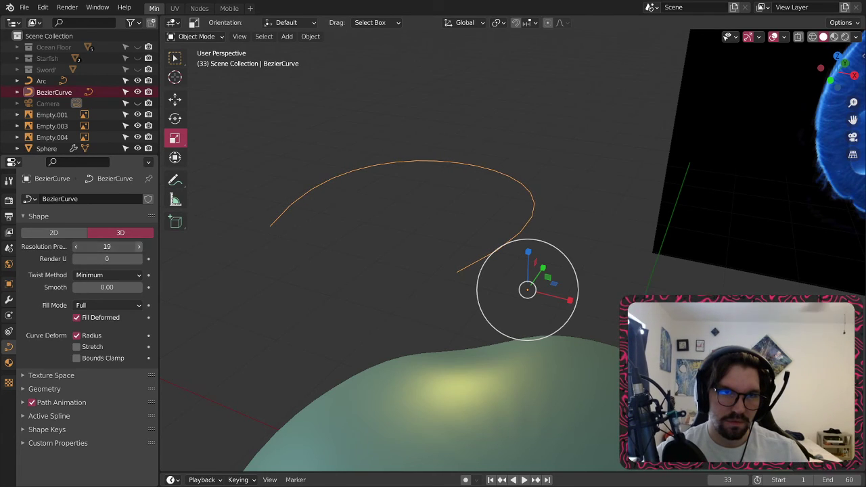
left_click_drag(132, 246, 140, 248)
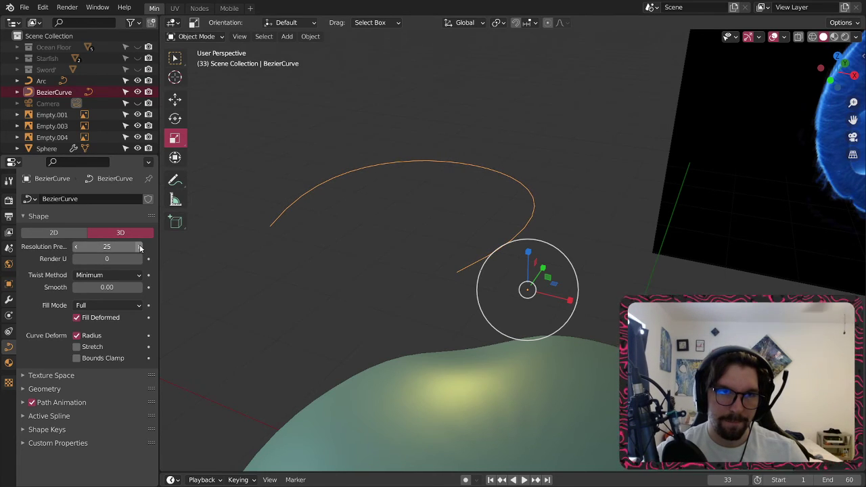
left_click(76, 247)
- Give the curve a round bevel with a depth of 0.01 m and compare the loop with the jellyfish reference
middle_click_drag(374, 165, 444, 176)
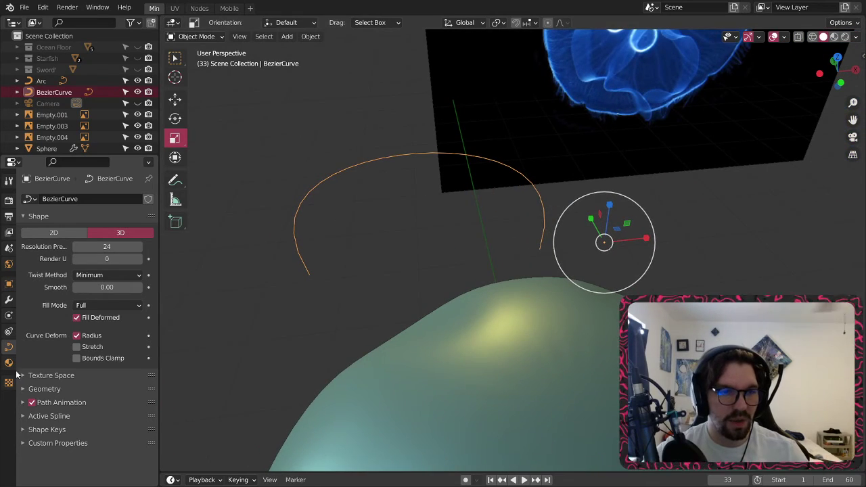
left_click(23, 393)
scroll(74, 333, "down", 1)
double_click(121, 418)
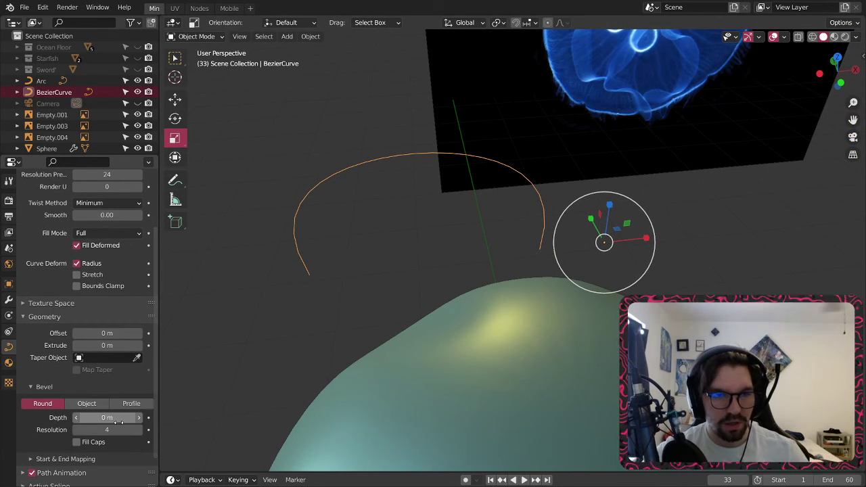
type(".01")
key("Return")
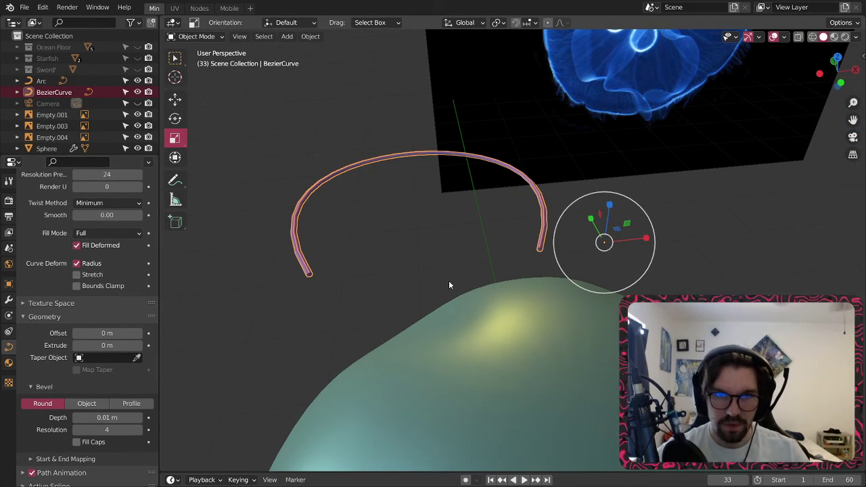
middle_click_drag(563, 85, 530, 81)
scroll(588, 160, "down", 7)
middle_click_drag(497, 172, 454, 217, "shift")
scroll(422, 253, "up", 3)
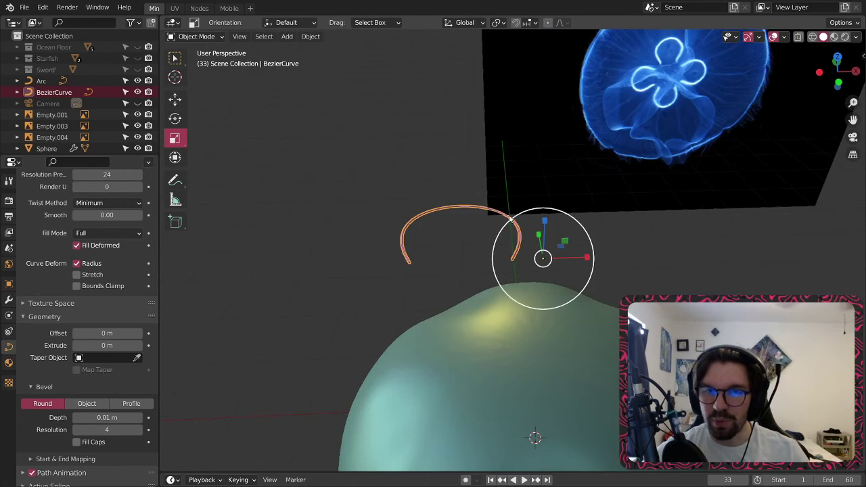
- Increase the curve's bevel depth to 0.02 m and enable Fill Caps to close its ends
middle_click_drag(422, 253, 421, 267)
double_click(122, 417)
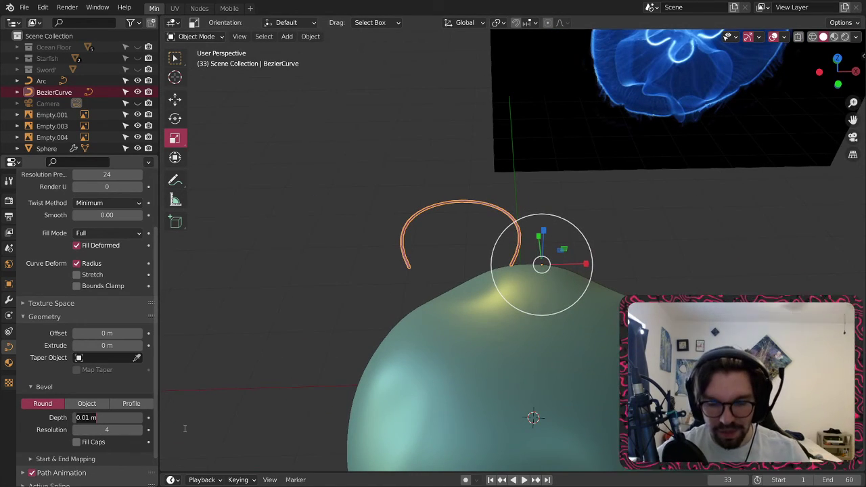
type(".02")
key("Return")
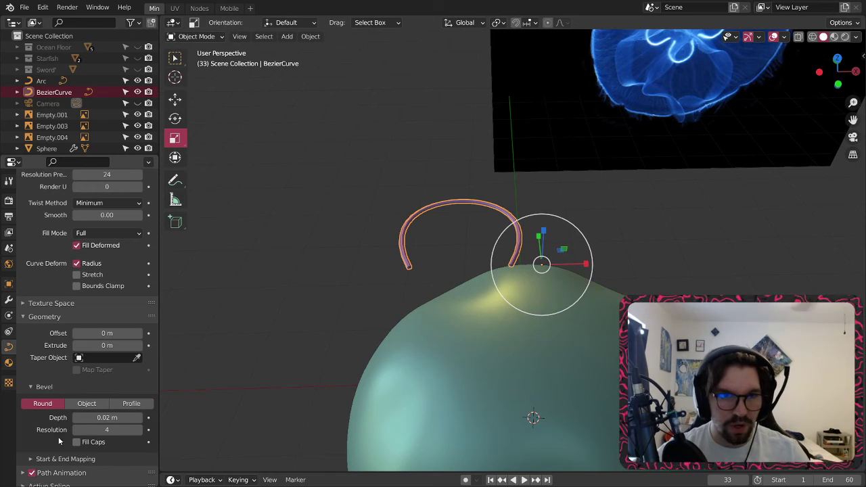
scroll(396, 274, "up", 8)
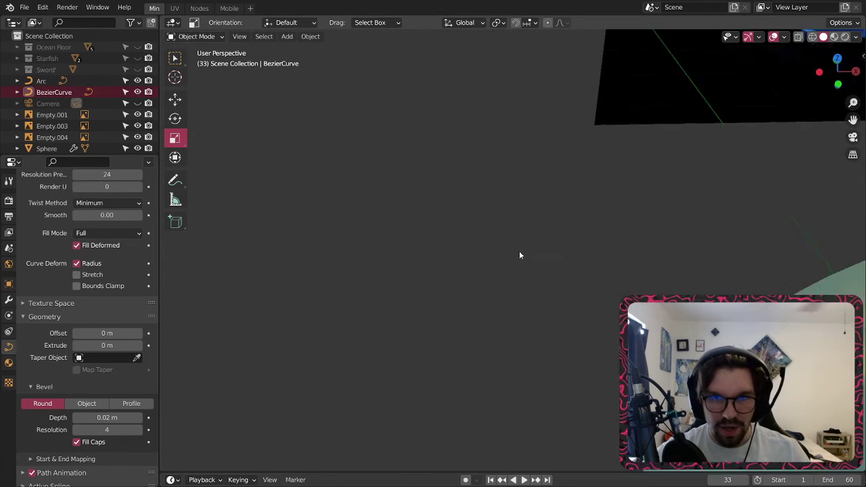
- Examine the capped petal loop from several angles to judge its shape and placement relative to the dome
scroll(474, 284, "down", 4)
middle_click_drag(451, 302, 429, 212)
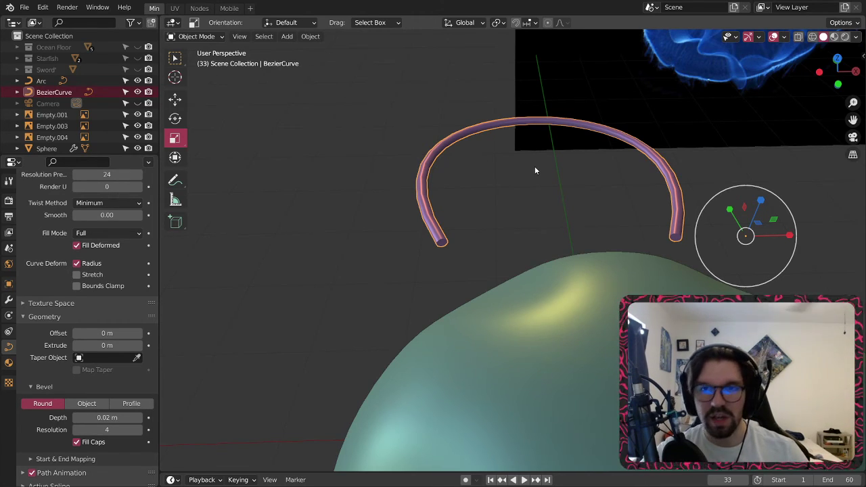
middle_click_drag(664, 102, 490, 206)
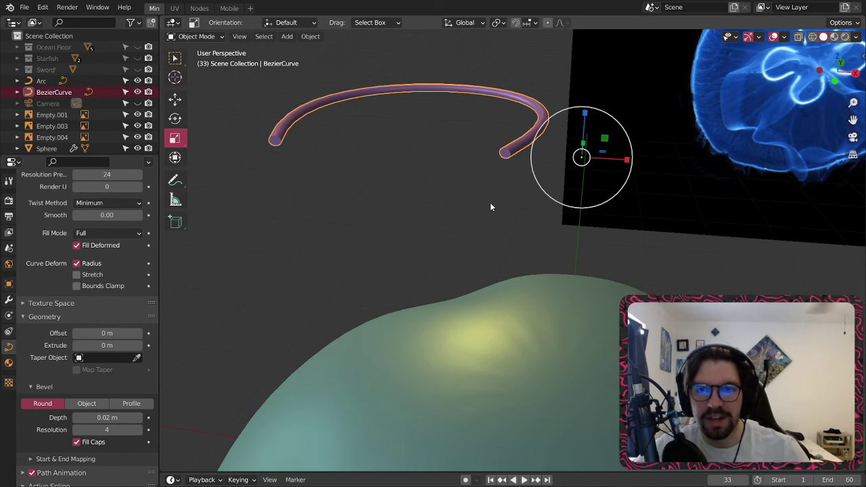
middle_click_drag(490, 203, 509, 134)
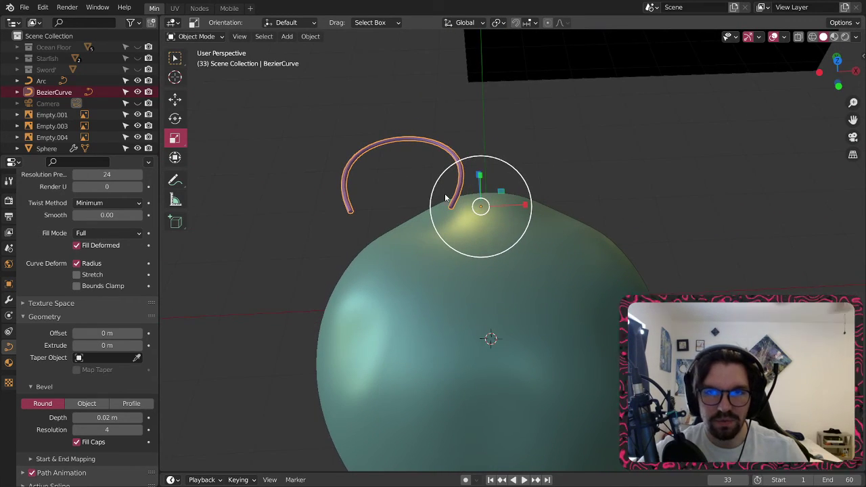
scroll(446, 196, "up", 2)
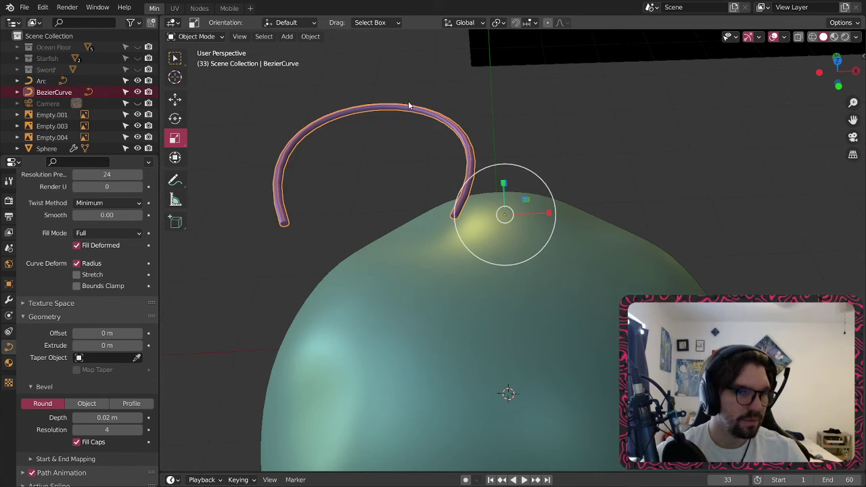
mouse_move(454, 193)
middle_mouse_down()
mouse_move(440, 150)
mouse_move(452, 158)
mouse_move(452, 186)
middle_mouse_up()
scroll(471, 154, "down", 3)
scroll(412, 119, "up", 2)
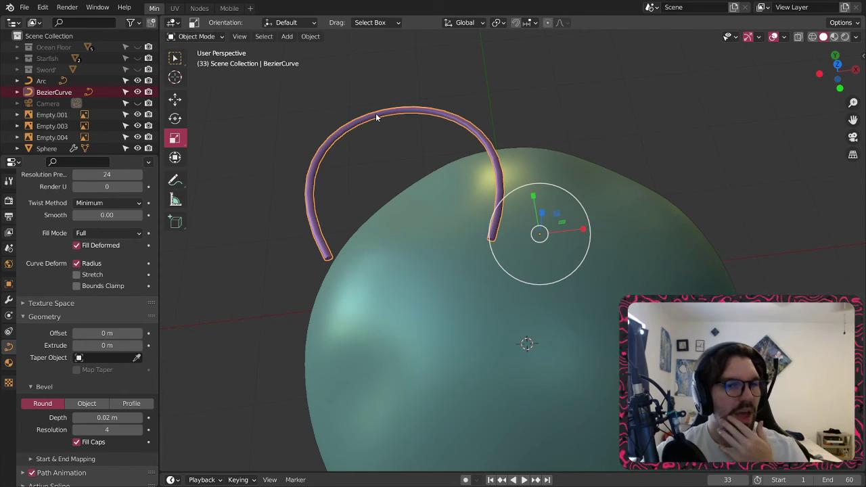
- In Edit Mode, move all the loop's points about 0.73 m along X, centering them on the curve's origin in top view
left_click(199, 40)
left_click(196, 60)
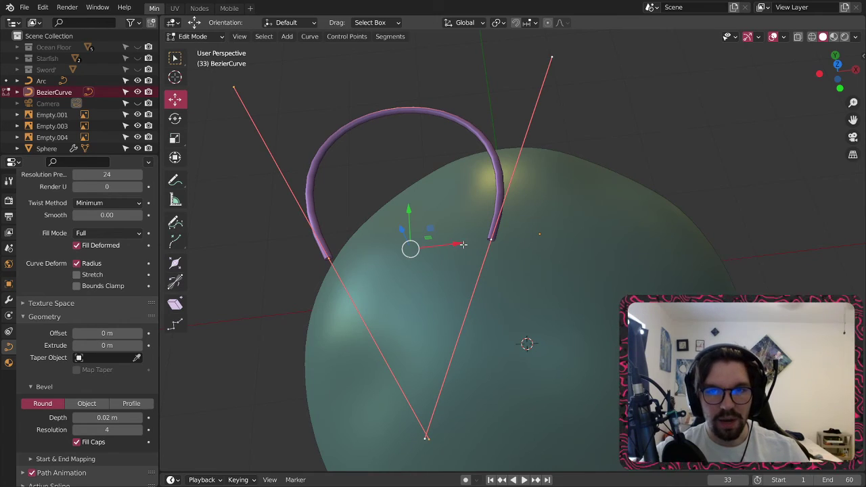
left_click_drag(463, 245, 591, 241)
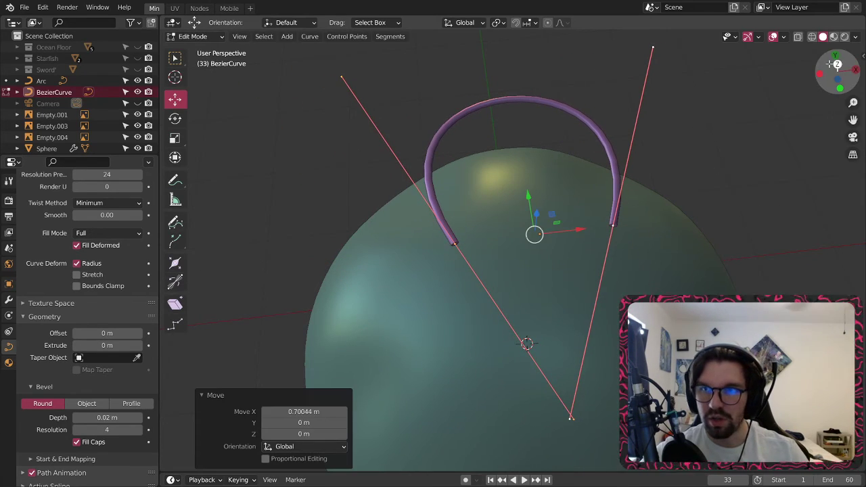
left_click(838, 65)
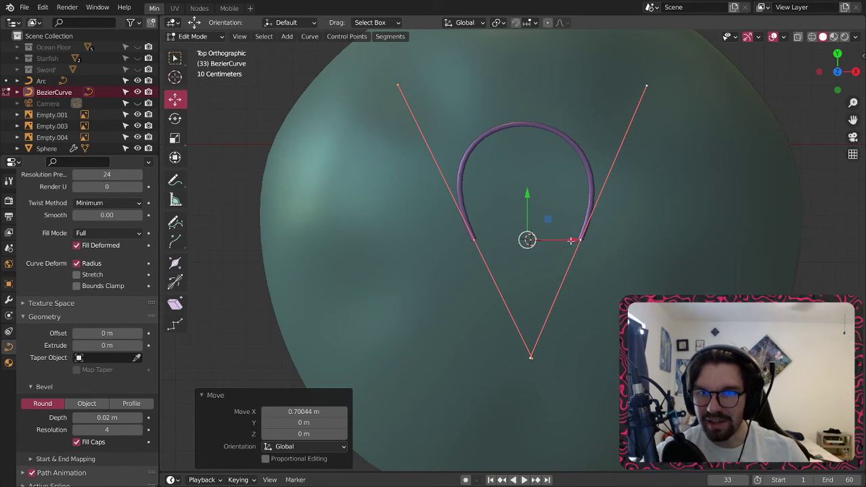
left_click_drag(572, 240, 577, 242)
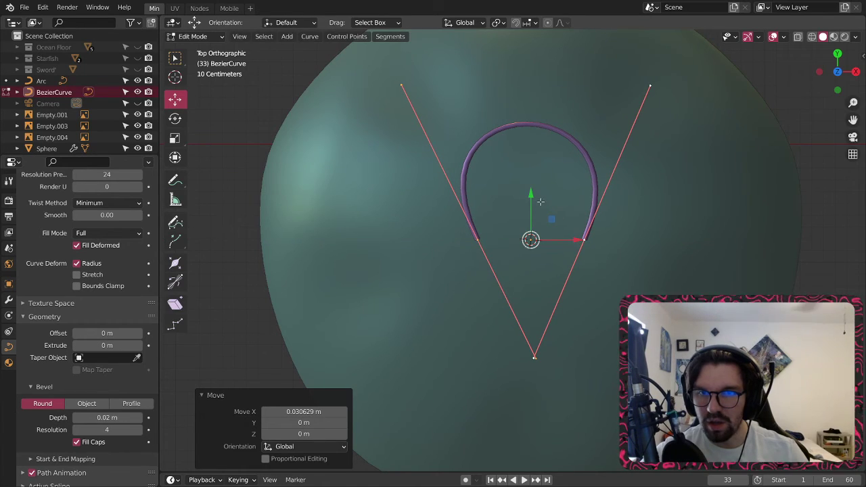
- Move the loop's points about 0.33 m along Y, away from the curve's origin, and return to Object Mode with the curve selected
left_click_drag(530, 196, 516, 155)
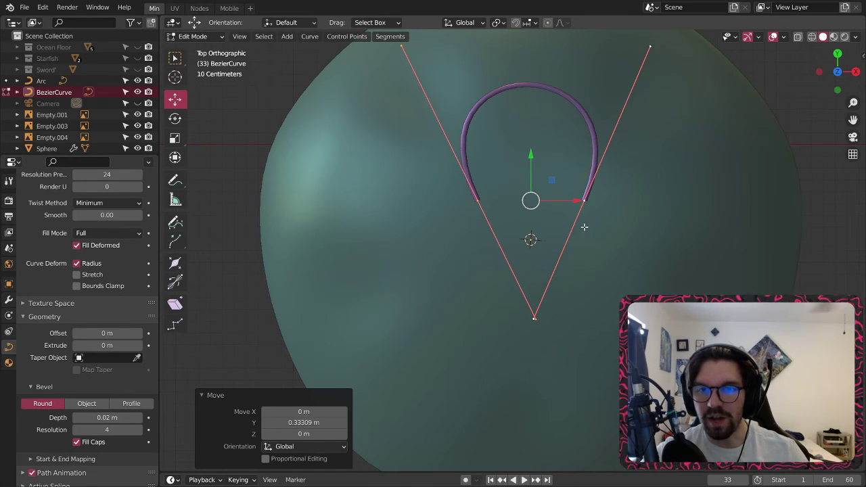
left_click(812, 149)
middle_click_drag(779, 185, 682, 188, "shift")
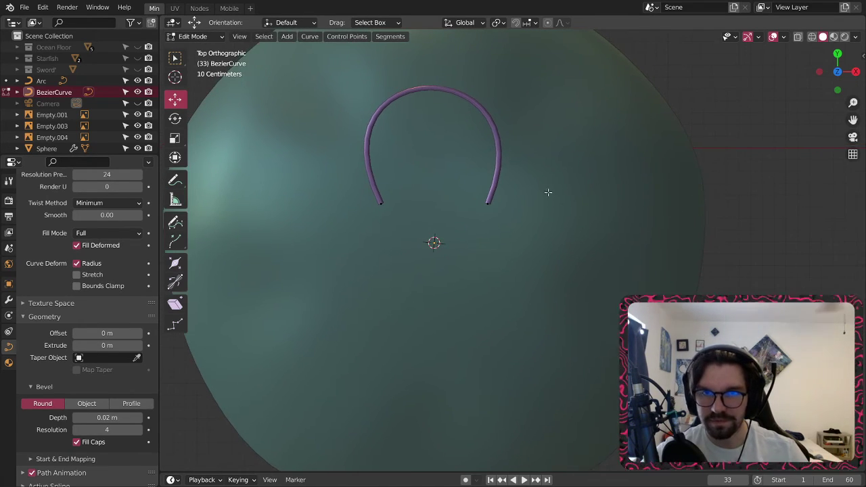
left_click(203, 37)
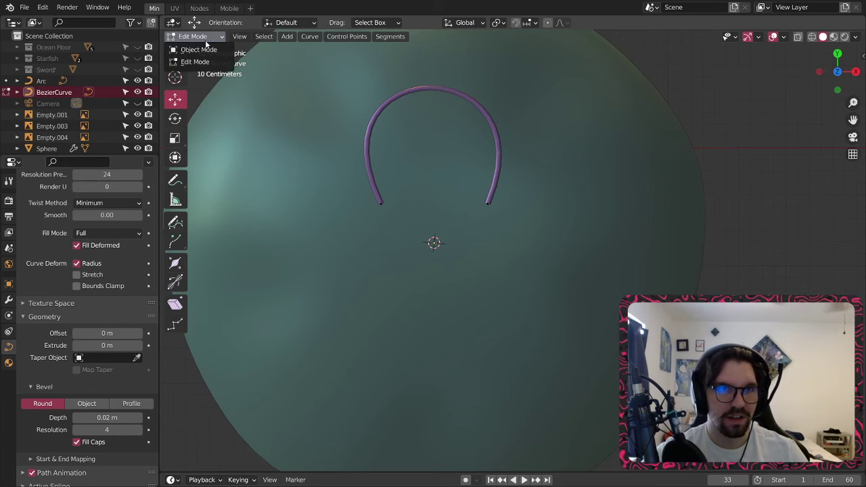
left_click(206, 48)
left_click(370, 120)
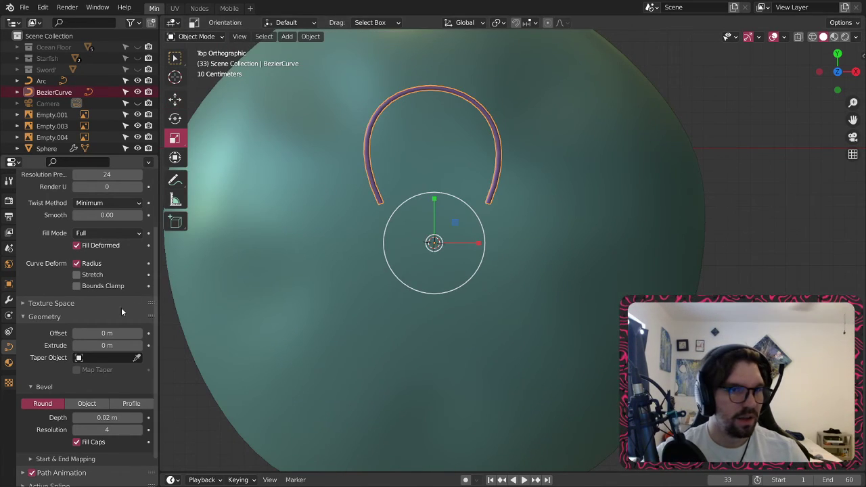
- Add a Mirror modifier to the Bezier curve
left_click(9, 285)
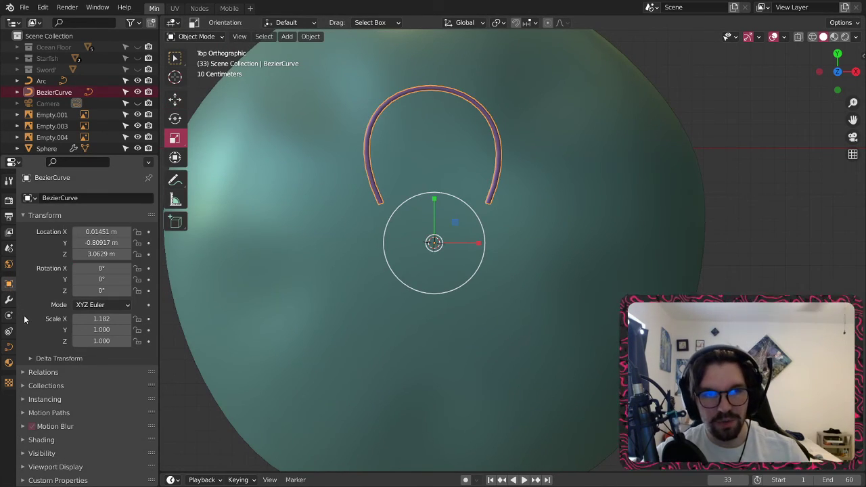
left_click(8, 302)
left_click(97, 200)
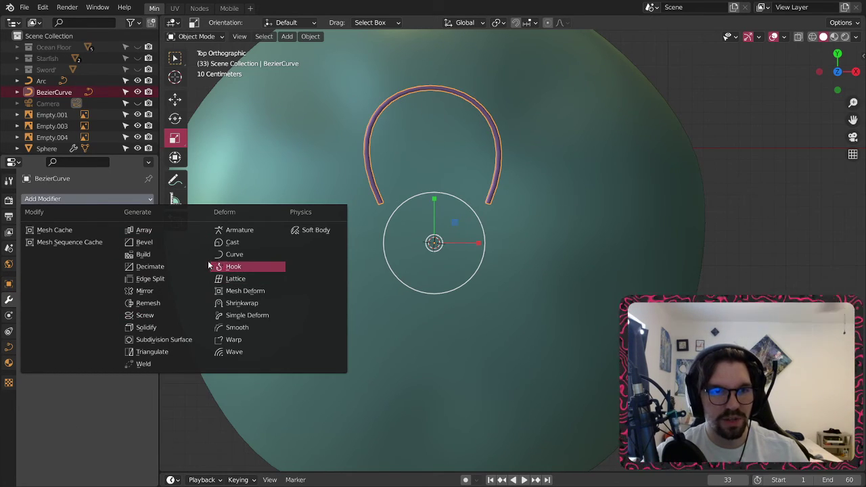
left_click(166, 291)
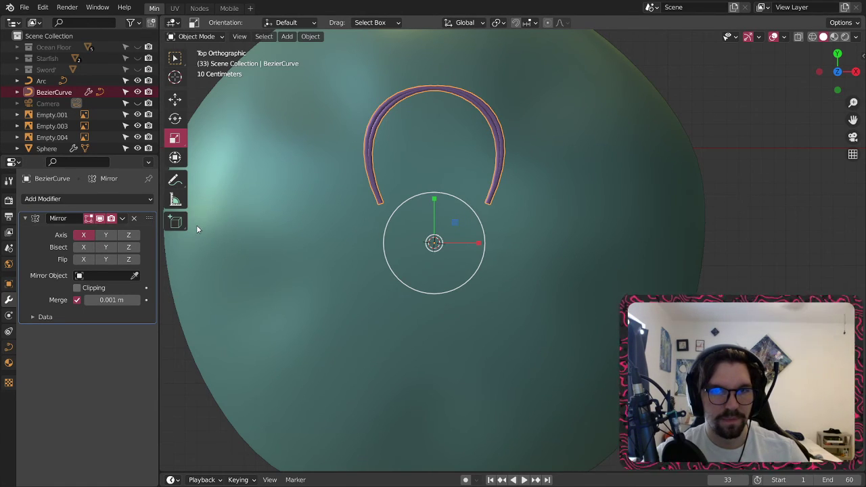
- Create a new collection in the scene and name it Jellyfish
left_click(302, 181)
scroll(73, 135, "down", 1)
right_click(72, 141)
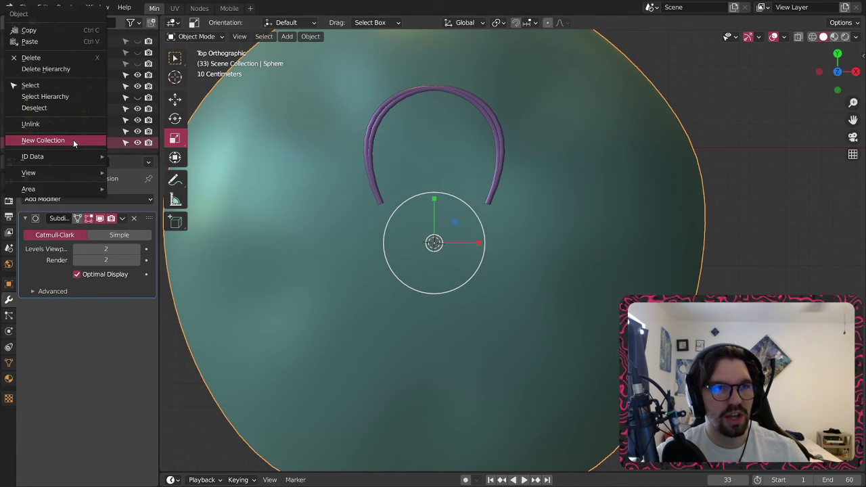
left_click(69, 140)
left_click(52, 76)
scroll(52, 76, "up", 1)
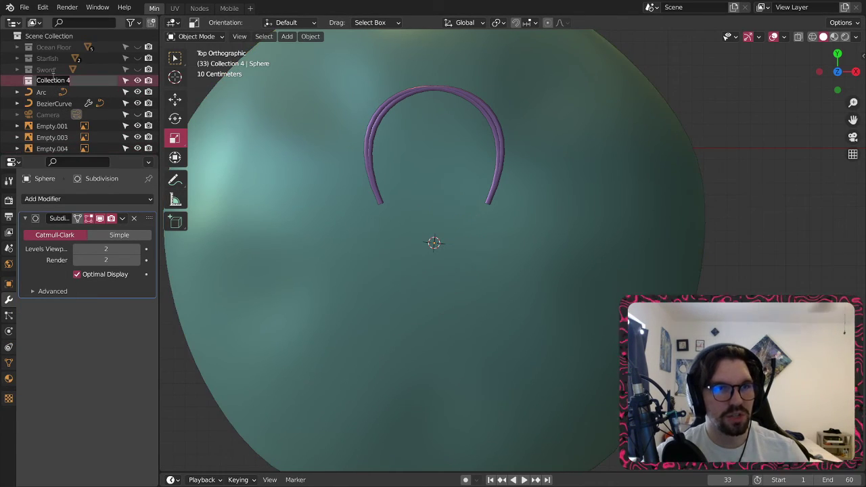
type("Jellyfish")
key("Return")
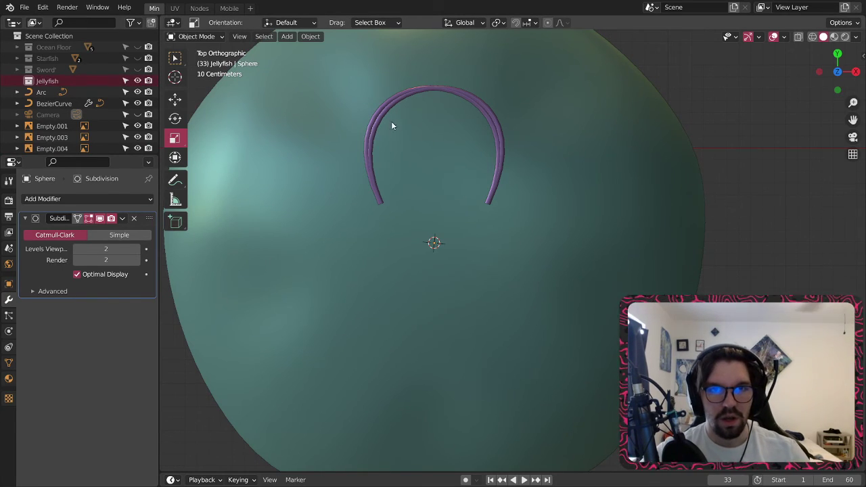
- Delete the unused Arc object and put the BezierCurve into the Jellyfish collection
left_click(39, 93)
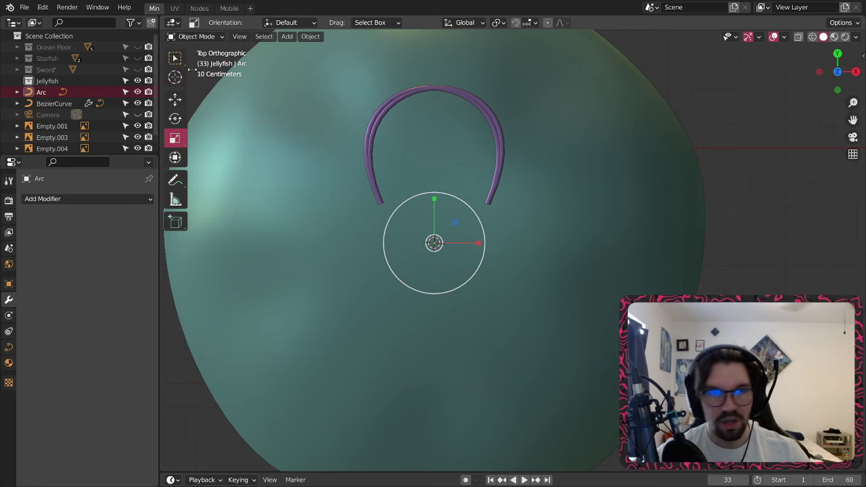
key("Delete")
left_click(68, 93)
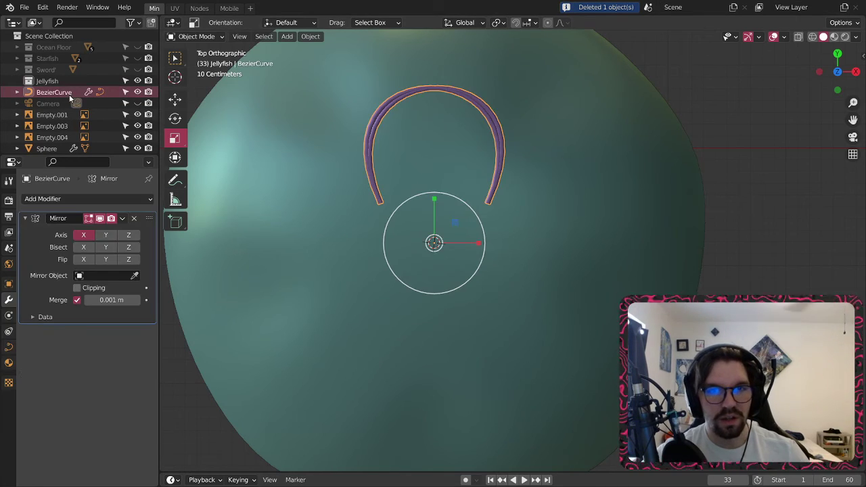
left_click_drag(69, 98, 53, 84)
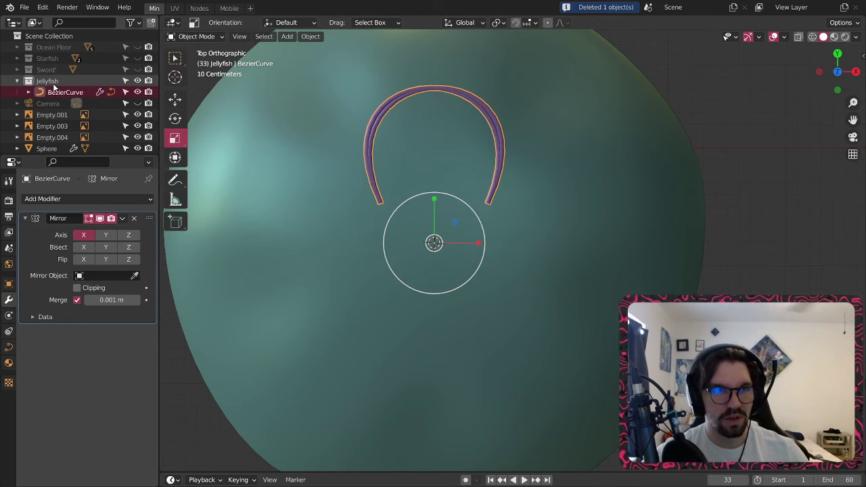
- Put the Sphere dome into the Jellyfish collection and rename the object Jellyfish
left_click(49, 143)
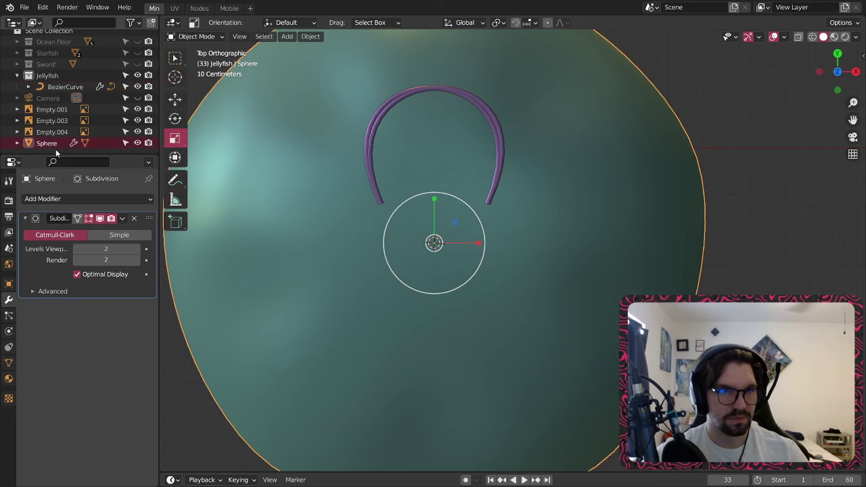
left_click_drag(55, 144, 54, 78)
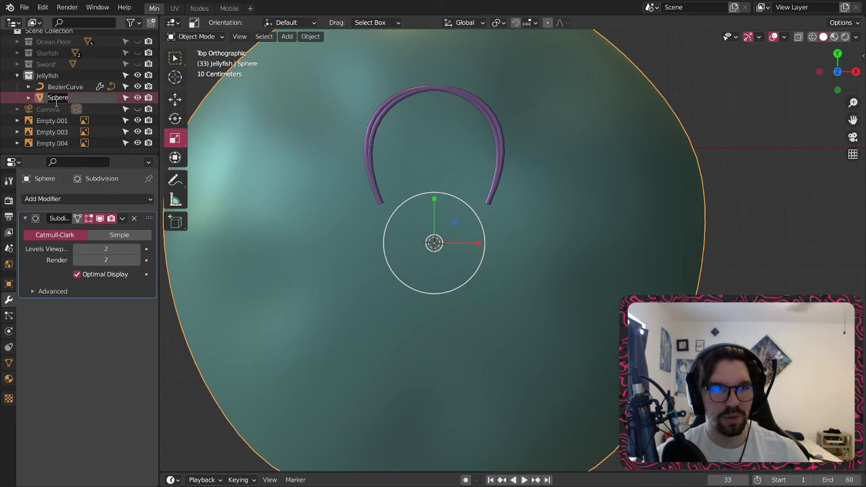
type("Jellyfish")
key("Return")
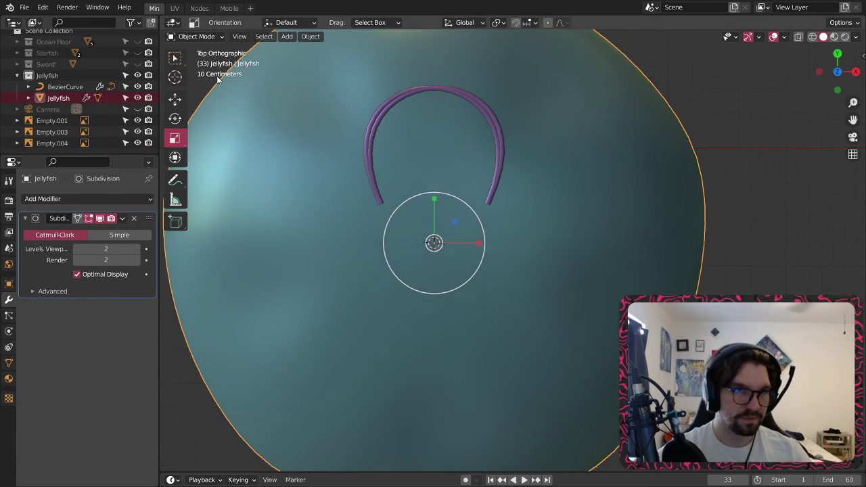
- Rename the BezierCurve object as Jelly Light
left_click(68, 90)
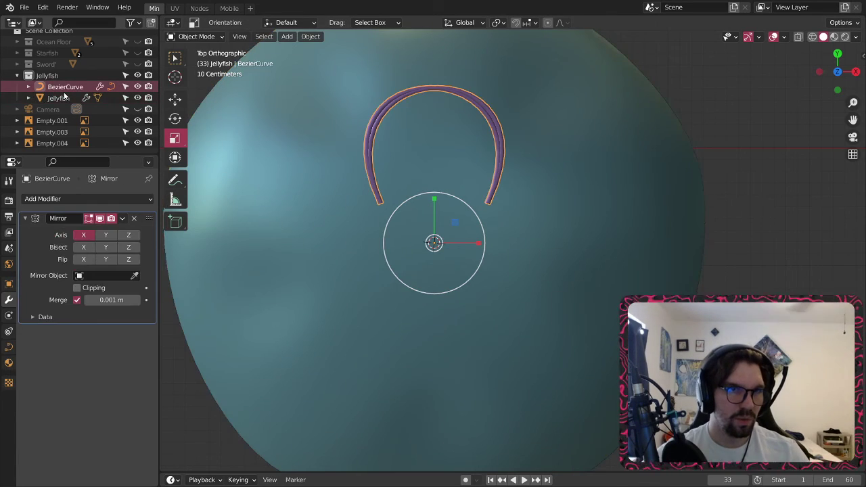
scroll(64, 97, "up", 1)
double_click(64, 94)
type("Jelly E")
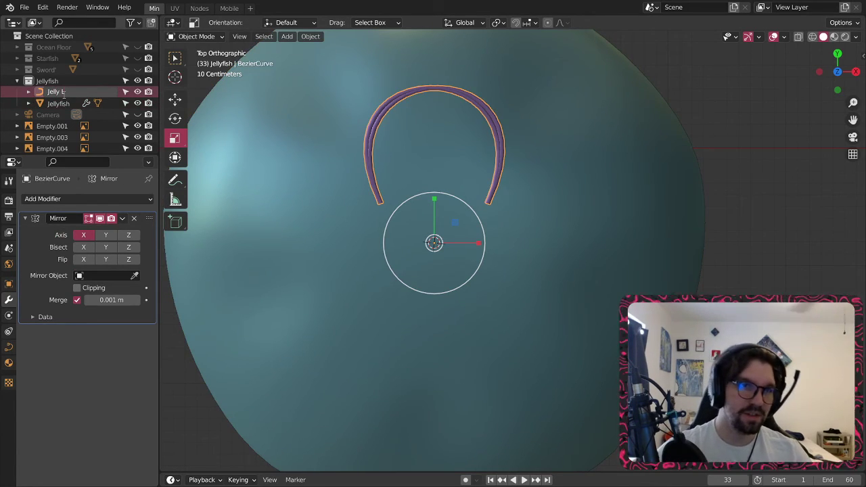
type("ight")
key("Return")
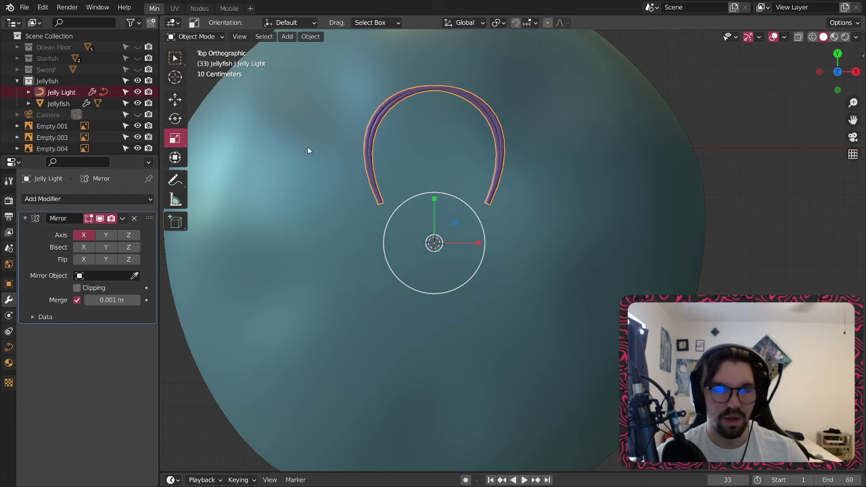
- Set the Mirror modifier's mirror object to Jellyfish and mirror the loop on the Y axis only
left_click(105, 275)
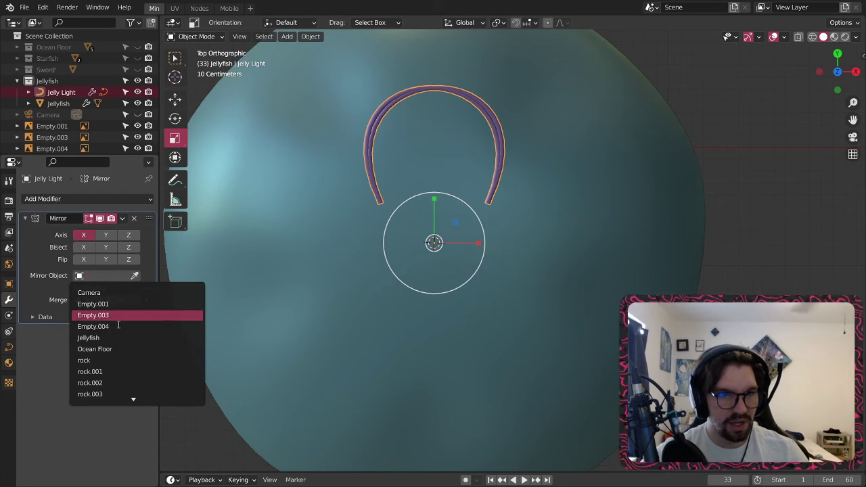
left_click(109, 338)
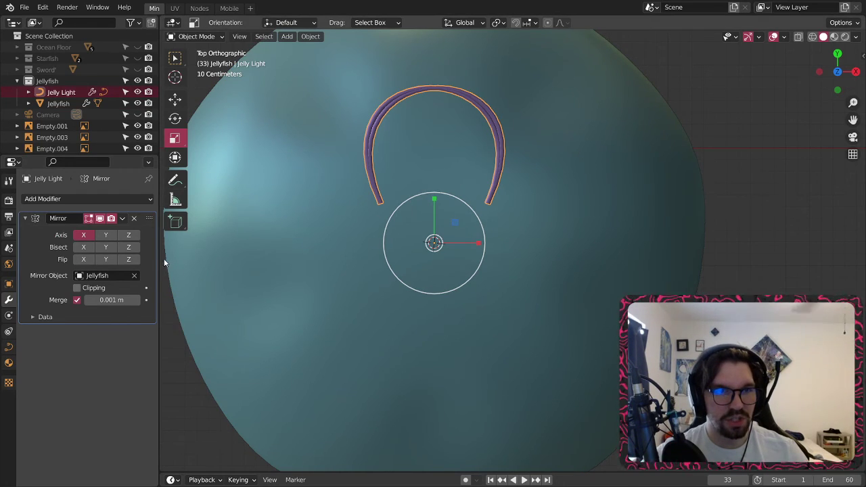
left_click(105, 235)
left_click(83, 234)
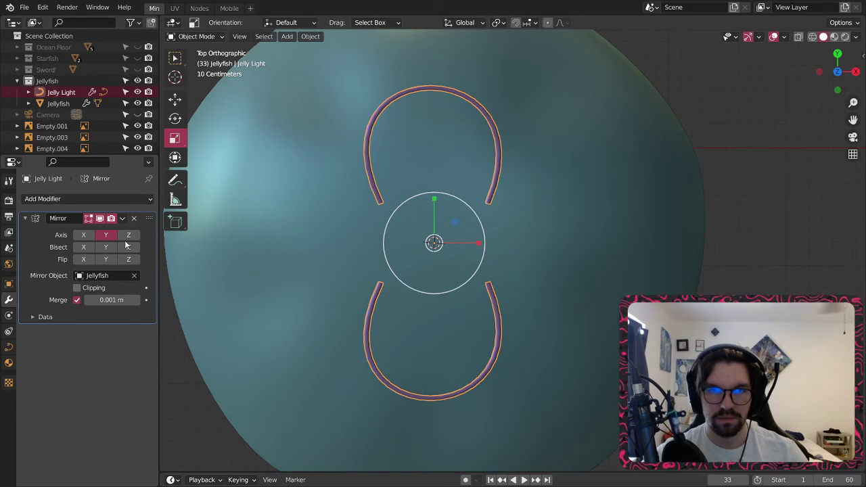
scroll(447, 196, "down", 4)
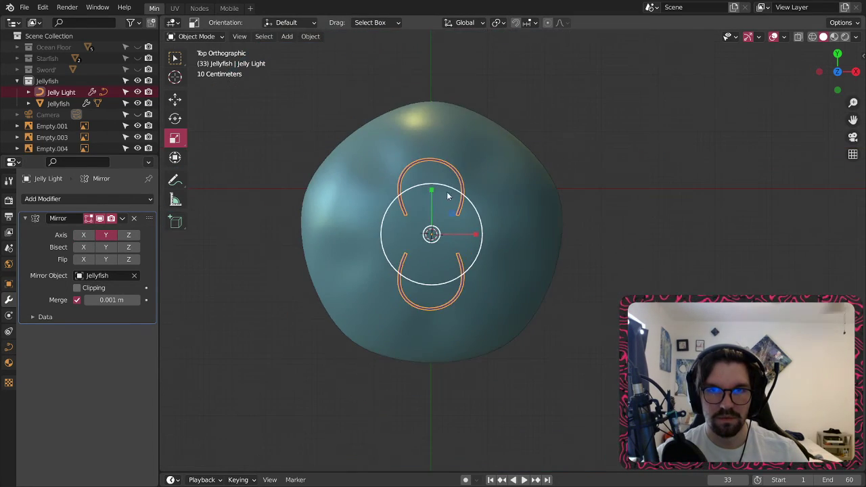
- Make a pasted copy of the Jelly Light loop and delete the duplicate Jellyfish.001 dome pasted with it
middle_click_drag(447, 196, 453, 172)
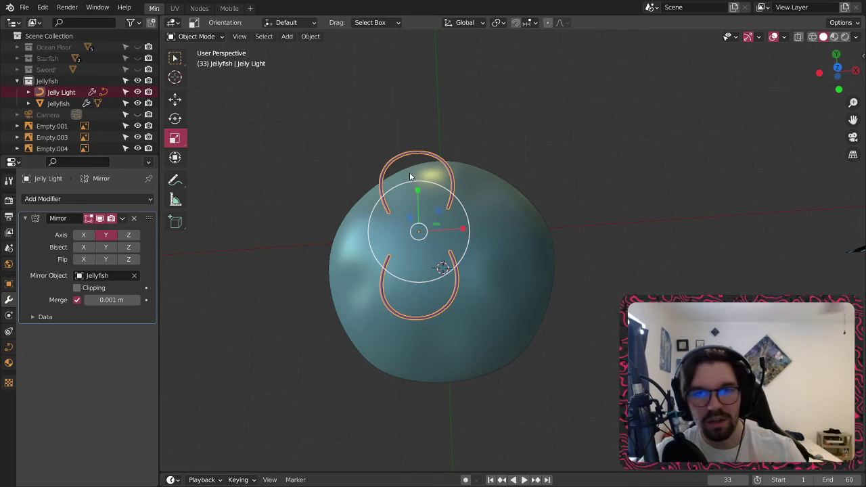
scroll(409, 177, "up", 3)
mouse_move(464, 203)
middle_mouse_down()
mouse_move(447, 180)
mouse_move(501, 139)
mouse_move(465, 164)
mouse_move(441, 140)
mouse_move(455, 149)
mouse_move(386, 116)
mouse_move(431, 129)
mouse_move(481, 181)
mouse_move(455, 203)
middle_mouse_up()
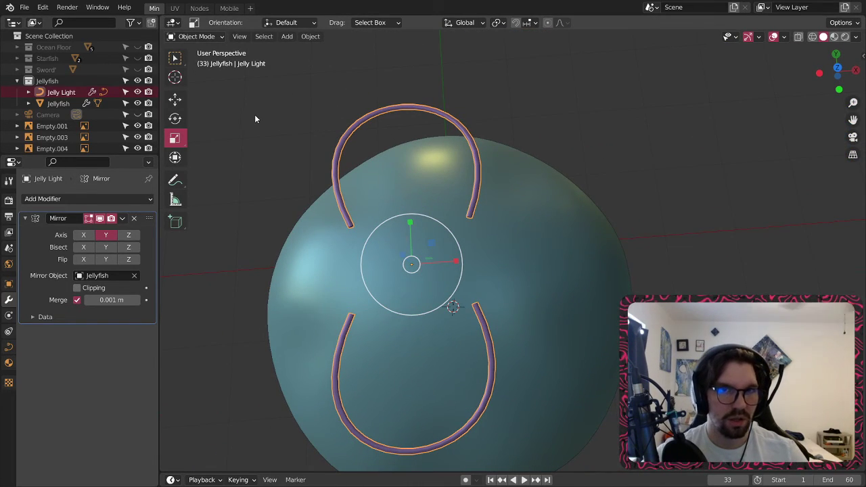
left_click(295, 142)
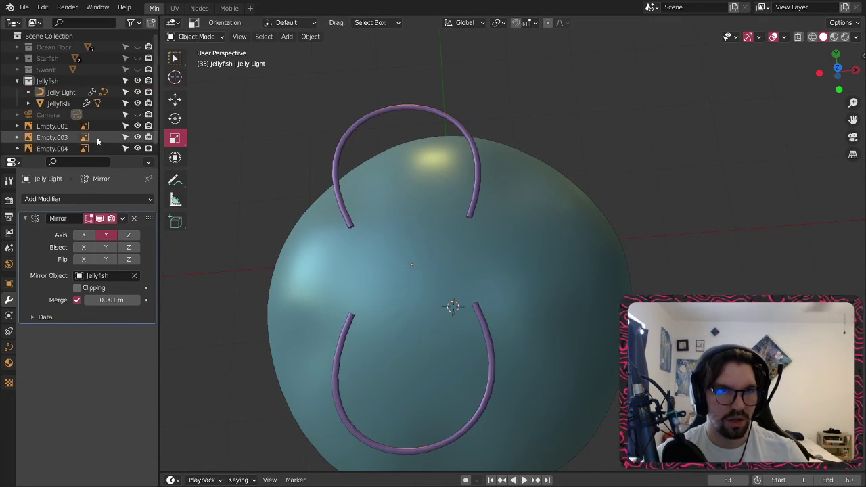
left_click(340, 151)
key("ctrl+c")
key("ctrl+v")
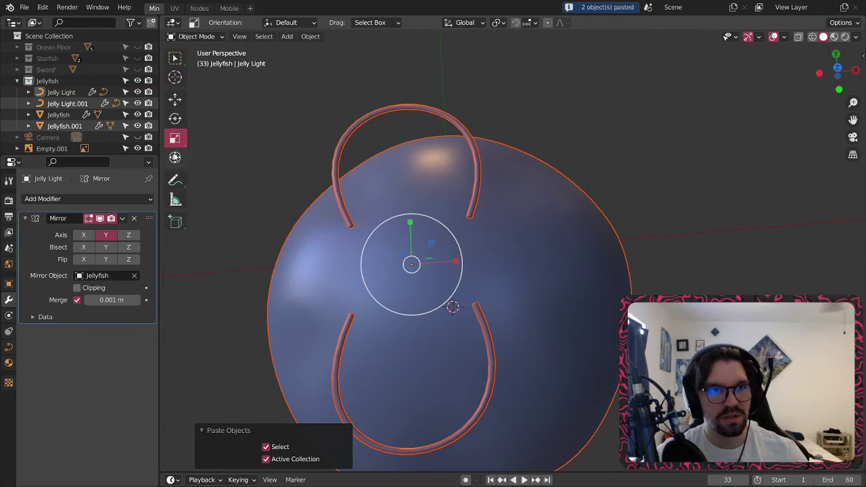
left_click(74, 127)
key("Delete")
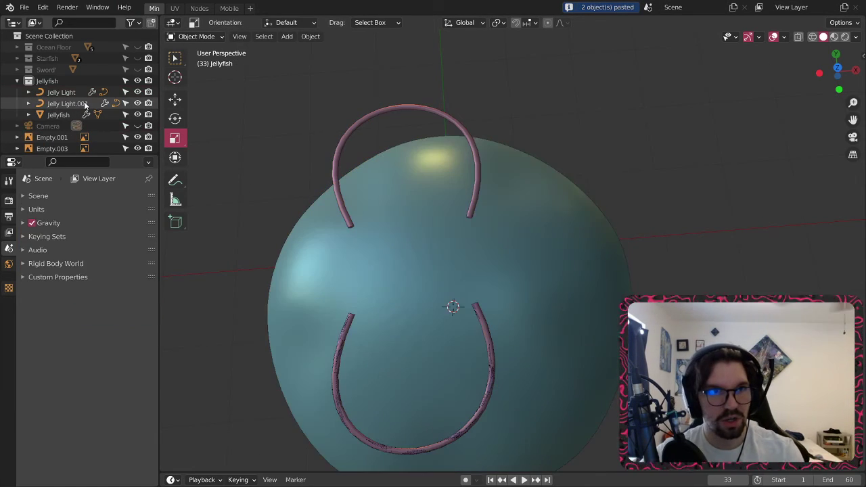
- Set the mirror object of Jelly Light.001's Mirror modifier to Jellyfish
left_click(68, 103)
left_click(94, 276)
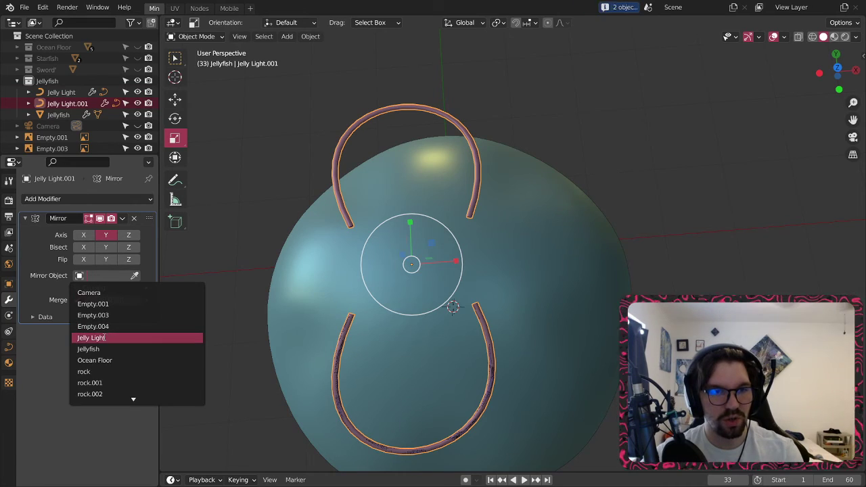
left_click(94, 349)
- Rotate the original Jelly Light loop 90° about the global Z axis
left_click(298, 158)
left_click(338, 161)
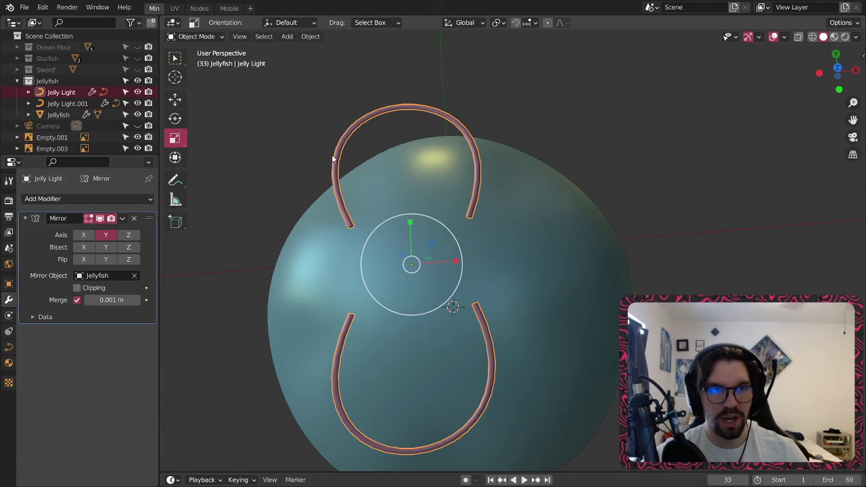
key("shift+space")
key("r")
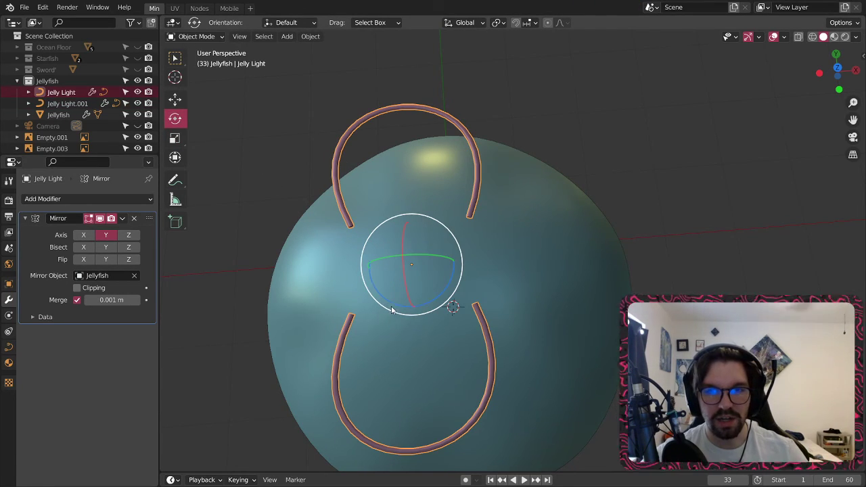
left_click_drag(391, 309, 455, 284)
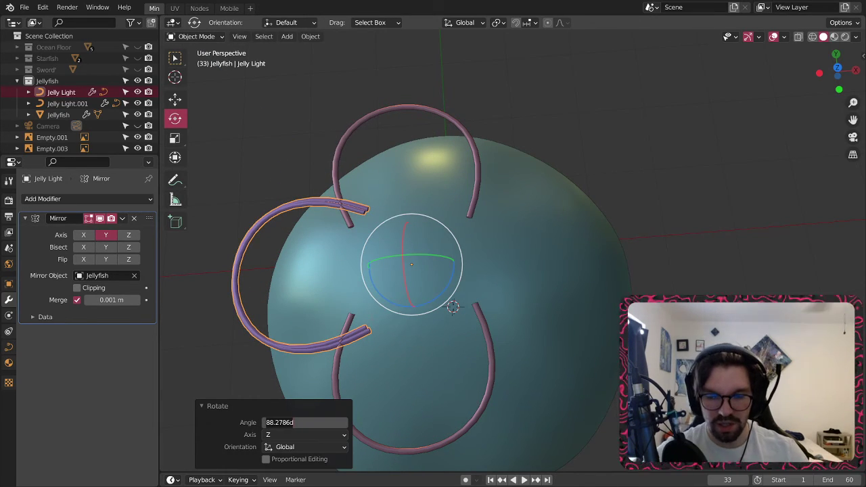
type("90")
key("Return")
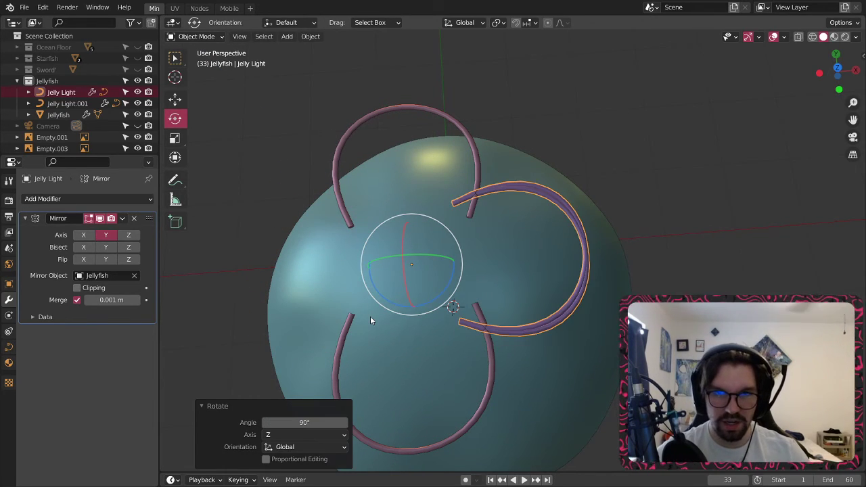
- Mirror the rotated Jelly Light loop on the X axis only
left_click(84, 235)
left_click(106, 234)
left_click(706, 167)
scroll(461, 174, "down", 1)
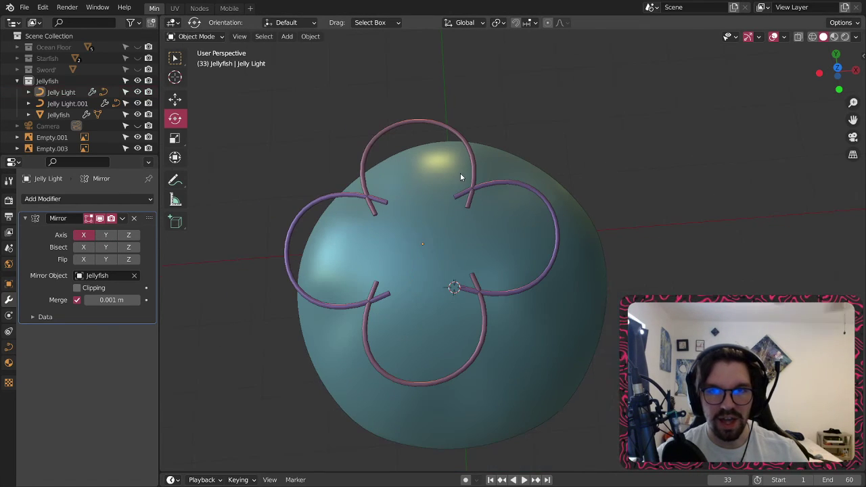
- Scale both Jelly Light curves down together to about 0.549 of their size
middle_click_drag(476, 177, 481, 149)
left_click(480, 126)
left_click(508, 128, "shift")
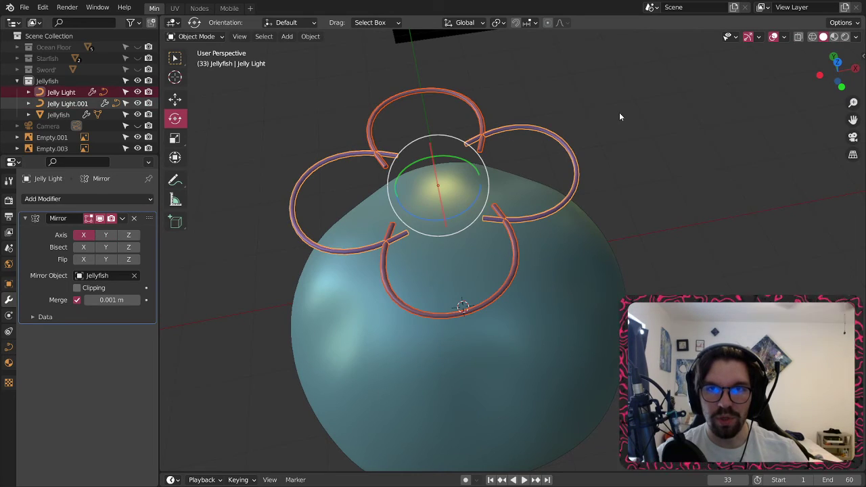
key("s")
left_click(537, 135)
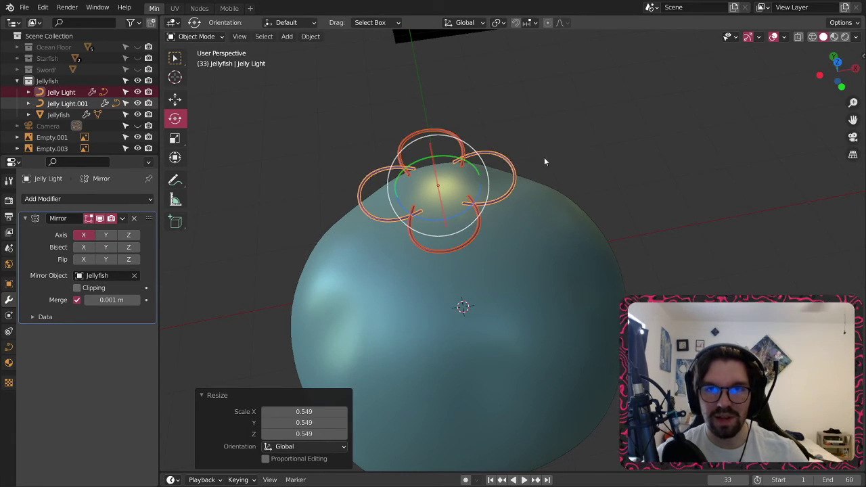
middle_click_drag(545, 160, 542, 184)
left_click(198, 37)
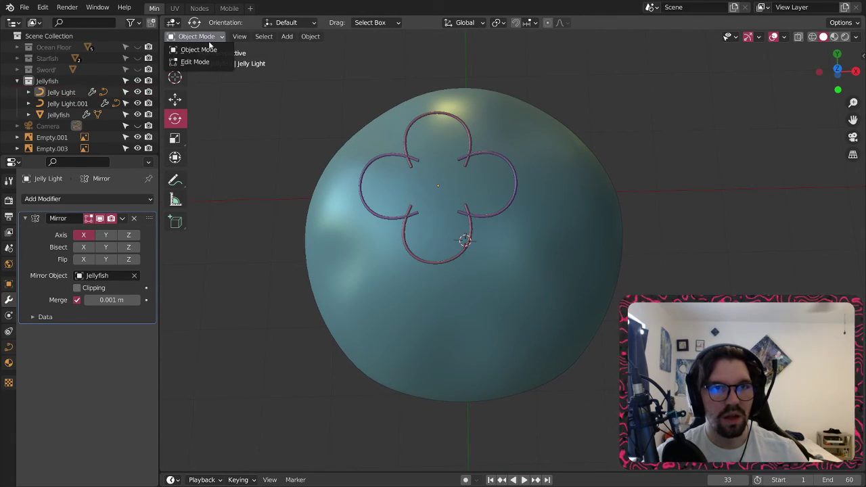
left_click(198, 48)
scroll(444, 143, "up", 3)
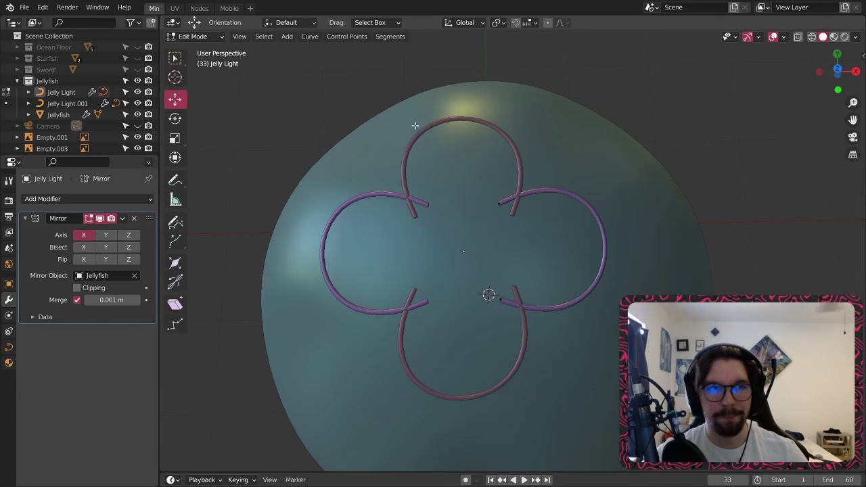
left_click(193, 37)
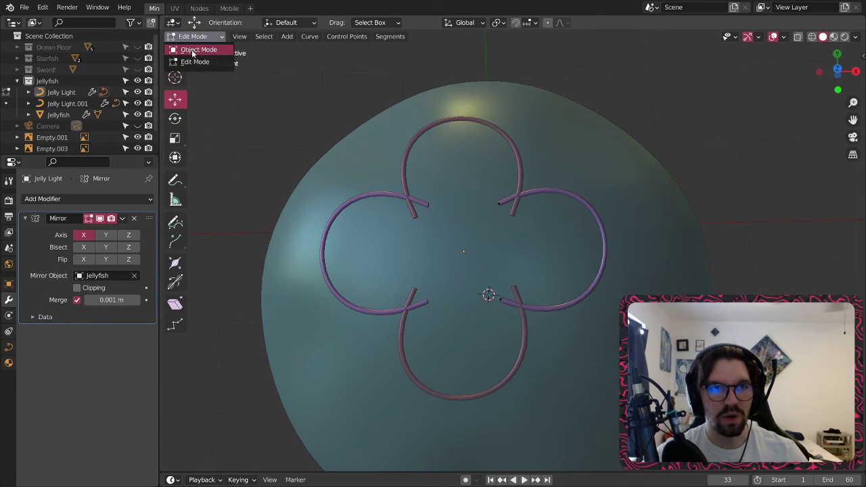
left_click(194, 48)
- Move all of Jelly Light's control points outward about 0.19 m along X in Edit Mode and return to Object Mode
left_click(590, 217)
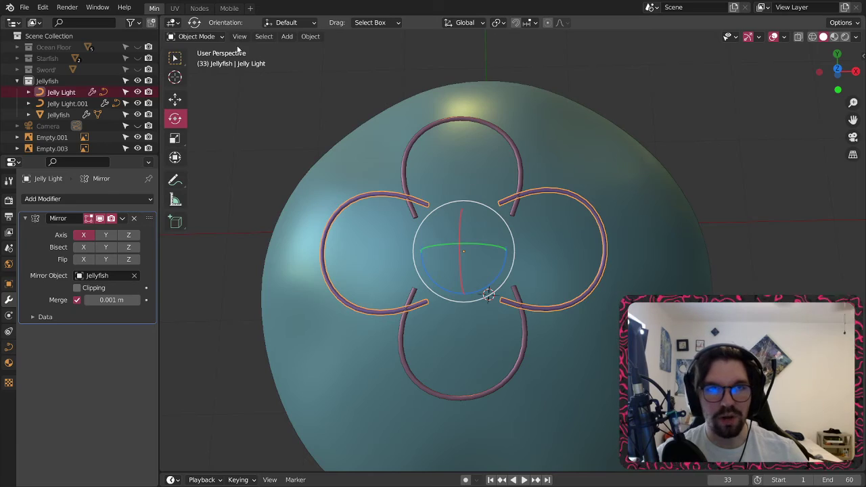
left_click(193, 36)
left_click(205, 59)
key("a")
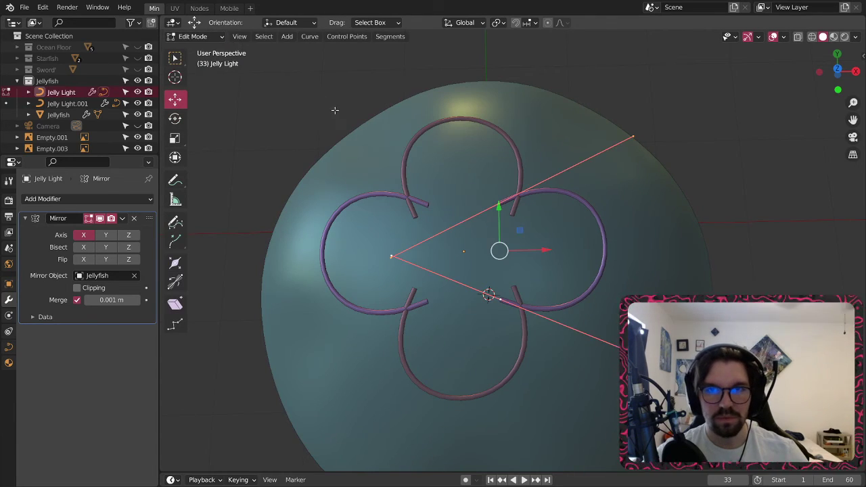
left_click_drag(544, 250, 579, 249)
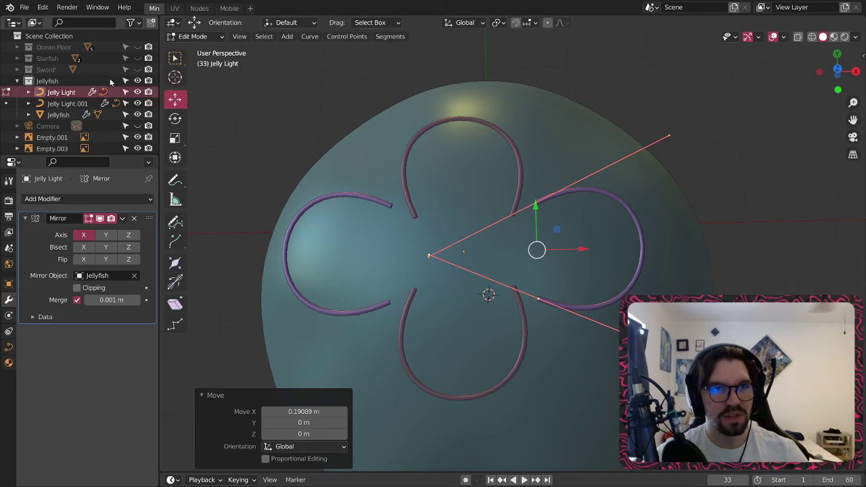
left_click(190, 37)
left_click(199, 50)
- Move all of Jelly Light.001's control points outward about 0.165 m along Y in Edit Mode and return to Object Mode
left_click(67, 103)
left_click(189, 37)
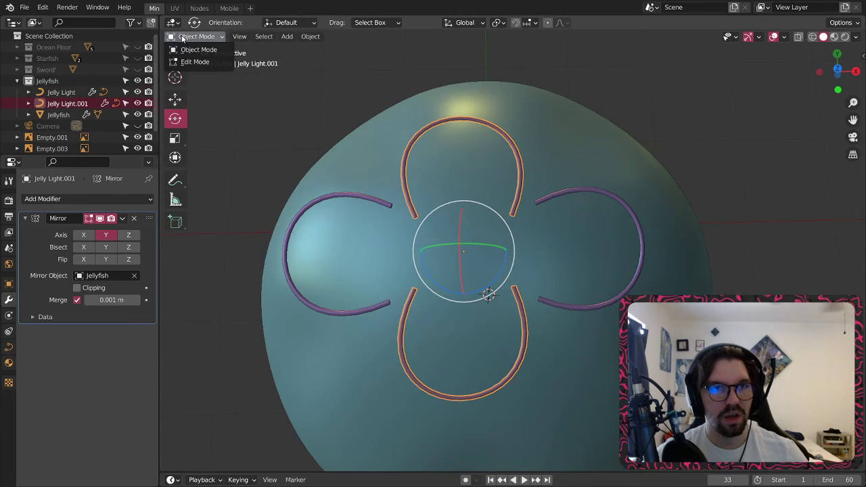
left_click(193, 62)
key("a")
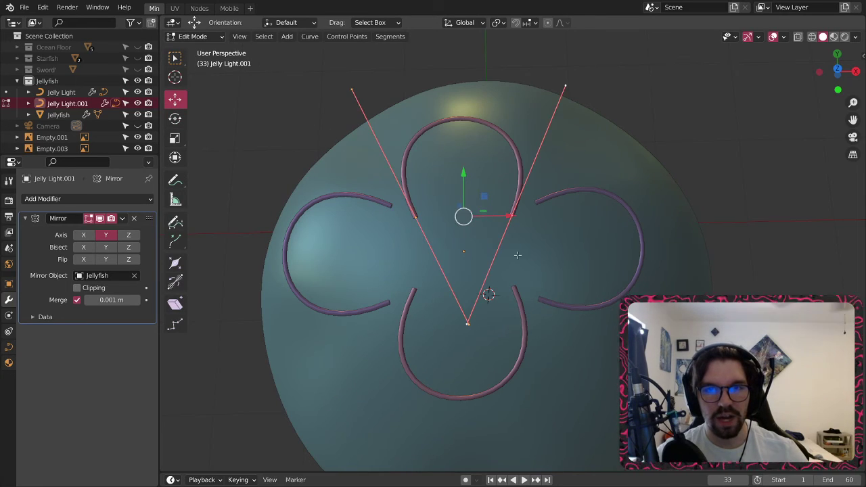
left_click_drag(463, 175, 464, 145)
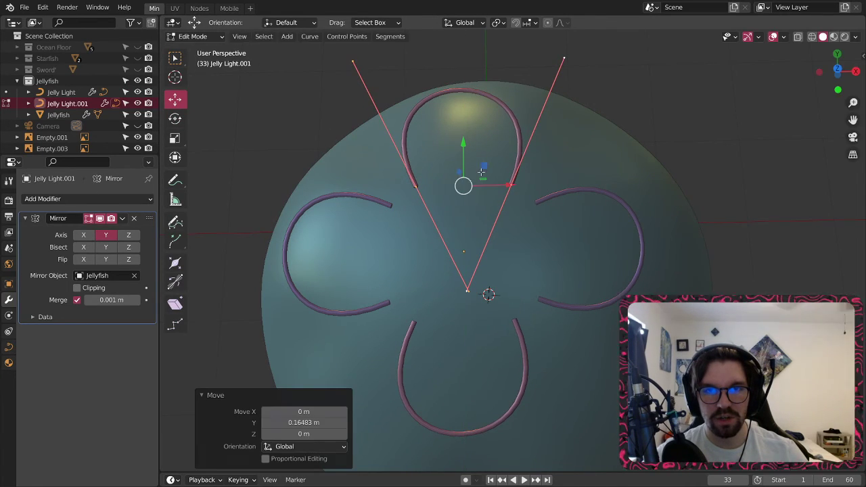
middle_click_drag(464, 184, 487, 175)
left_click(193, 37)
left_click(196, 34)
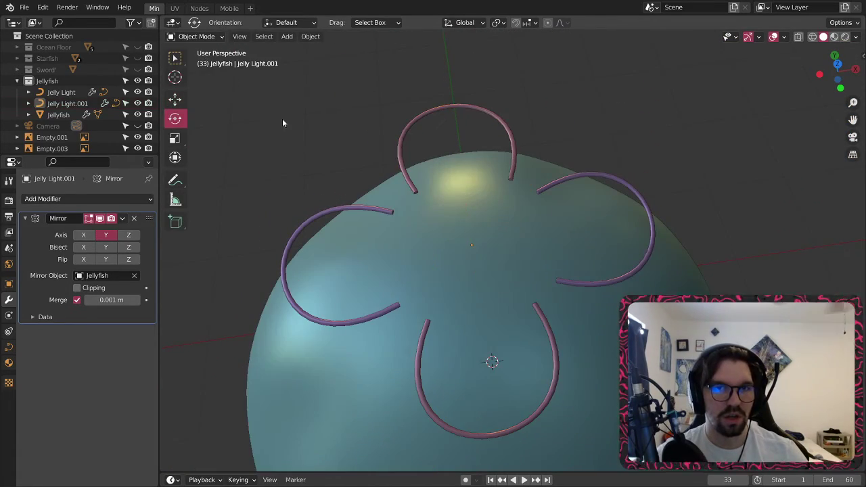
scroll(335, 153, "down", 4)
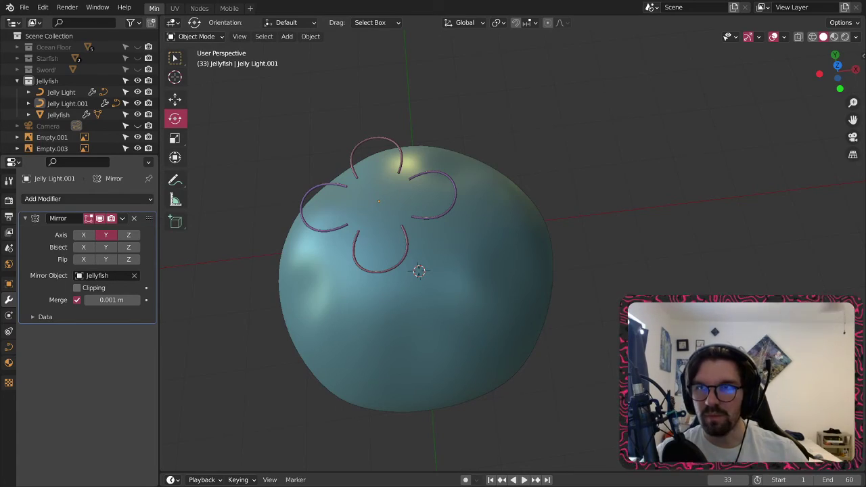
scroll(370, 140, "up", 2)
middle_click_drag(359, 150, 342, 146)
left_click(342, 148)
left_click(273, 196, "shift")
right_click(274, 196)
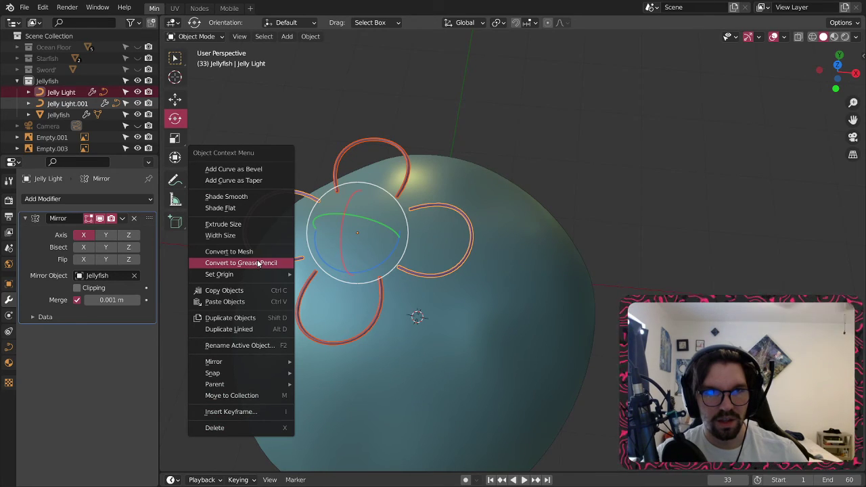
left_click(176, 54)
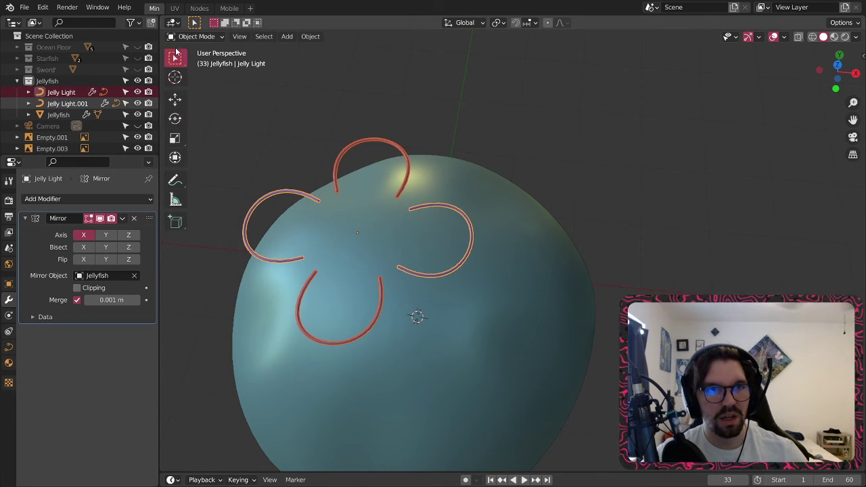
right_click(350, 143)
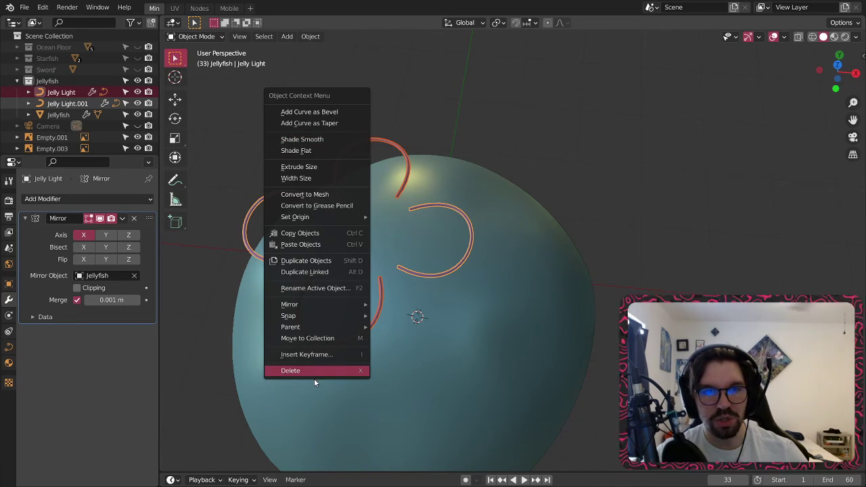
right_click(349, 180)
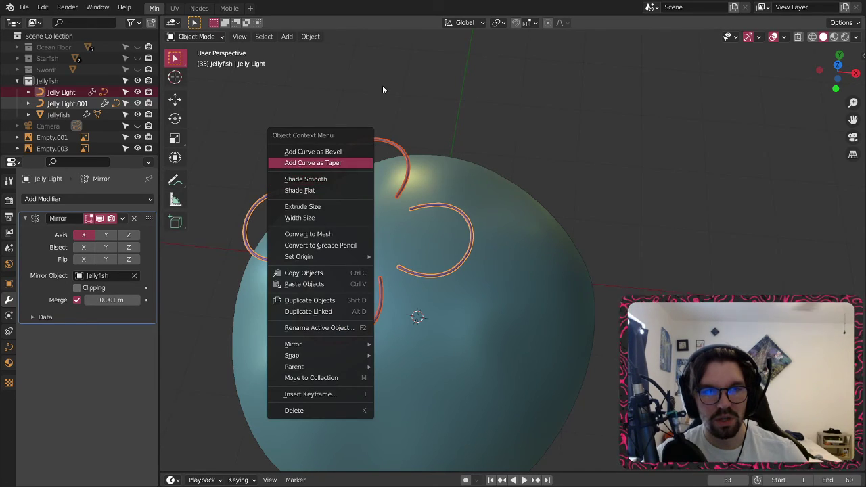
key("alt+a")
left_click(271, 195)
left_click(346, 156, "shift")
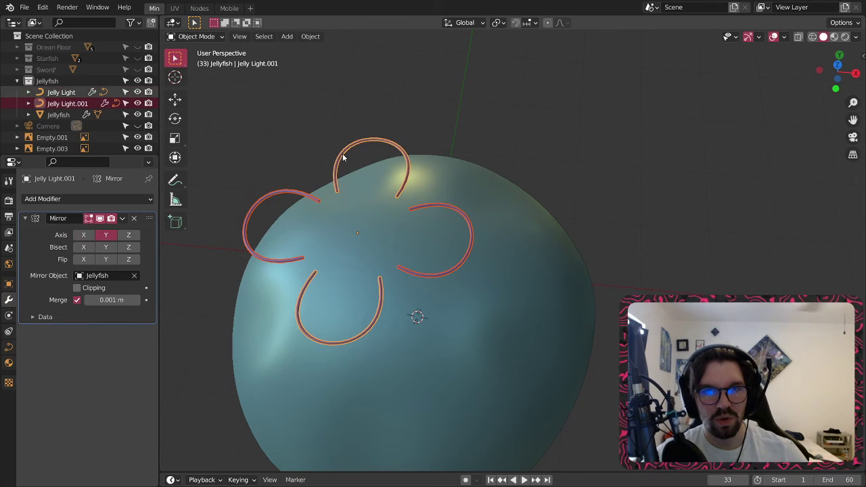
right_click(345, 156)
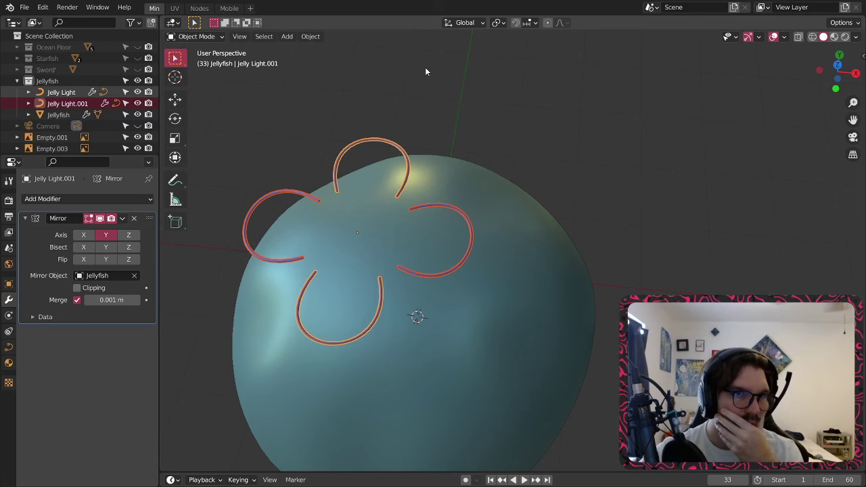
- Try to apply the Mirror modifier on the Jelly Light curve
left_click(425, 67)
left_click(279, 192)
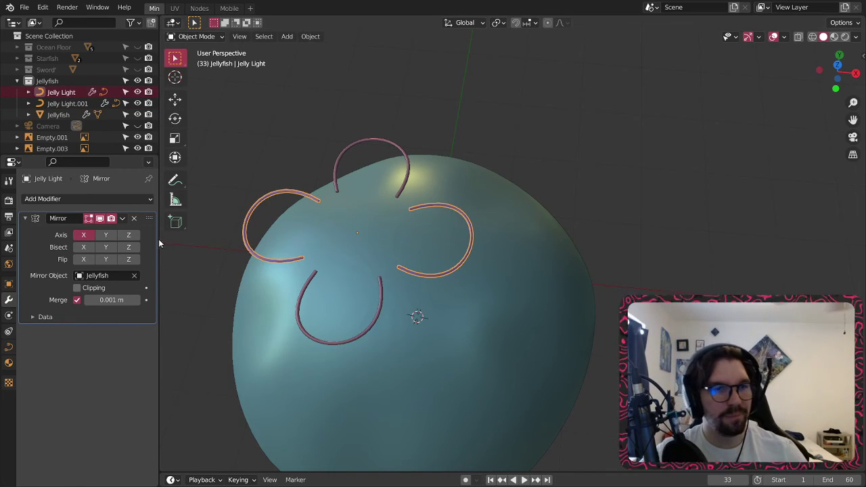
left_click(123, 219)
left_click(139, 231)
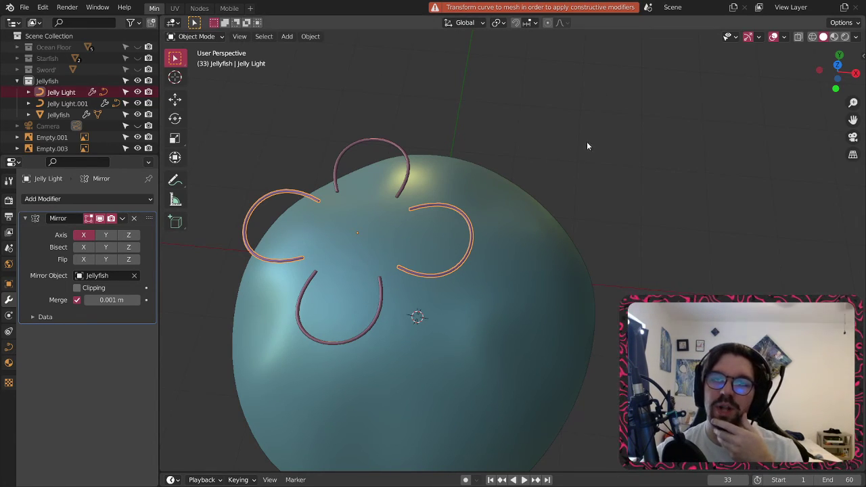
- Convert the Jelly Light and Jelly Light.001 curves to meshes so their Mirror modifiers are baked in
left_click(418, 131)
left_click(281, 197)
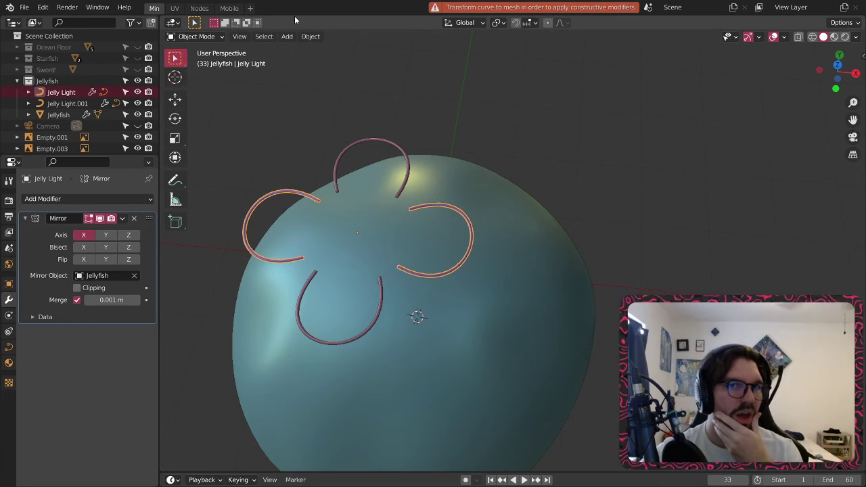
left_click(311, 36)
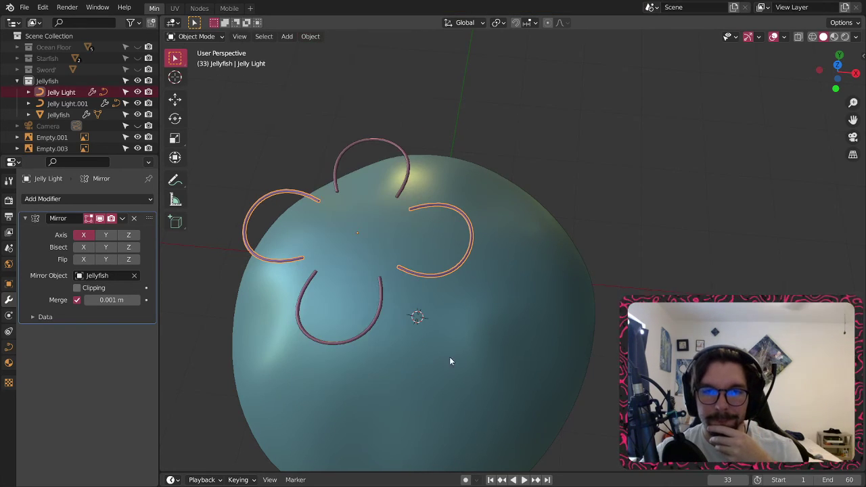
left_click(310, 35)
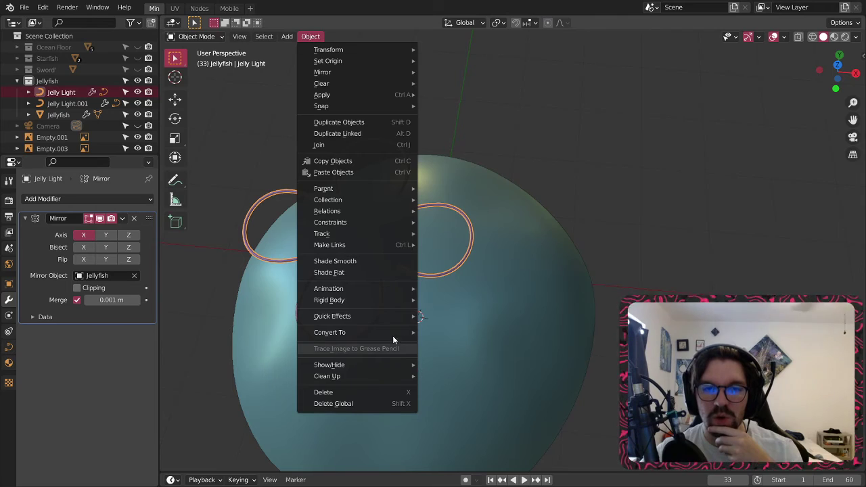
mouse_move(391, 335)
left_click(440, 344)
left_click(381, 144)
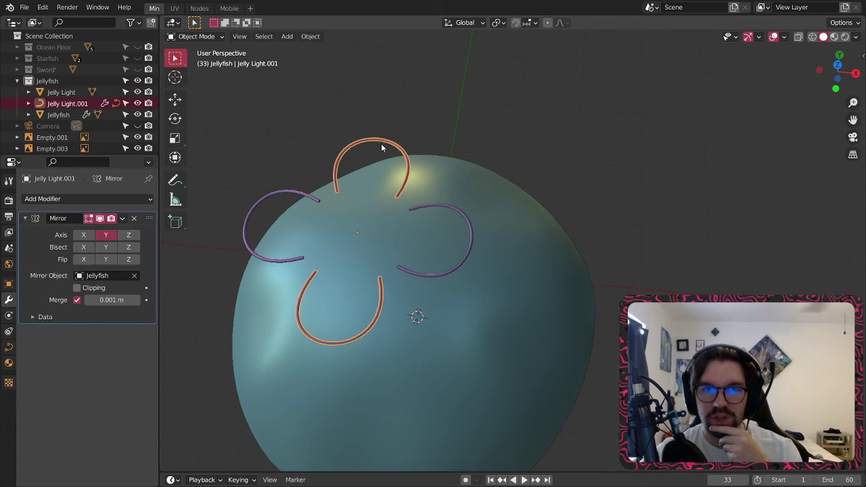
key("shift+r")
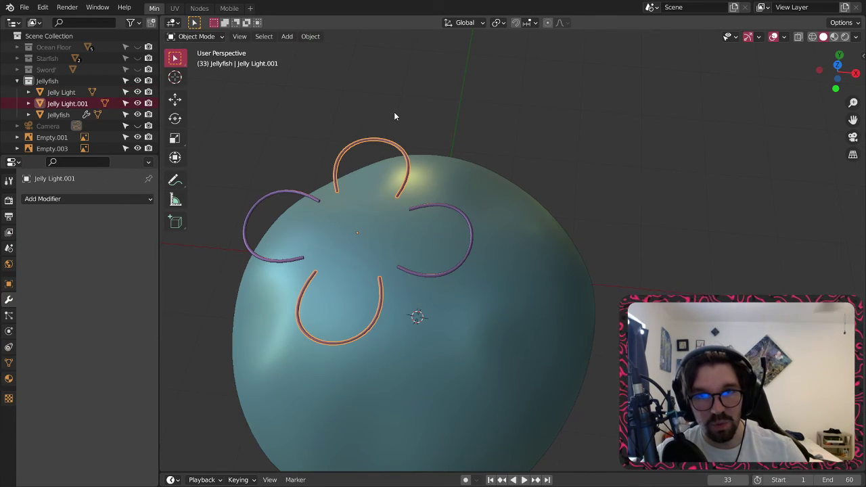
- Join the Jelly Light and Jelly Light.001 meshes into one object holding all four petal loops
left_click(394, 113)
left_click(280, 191)
left_click(341, 154, "shift")
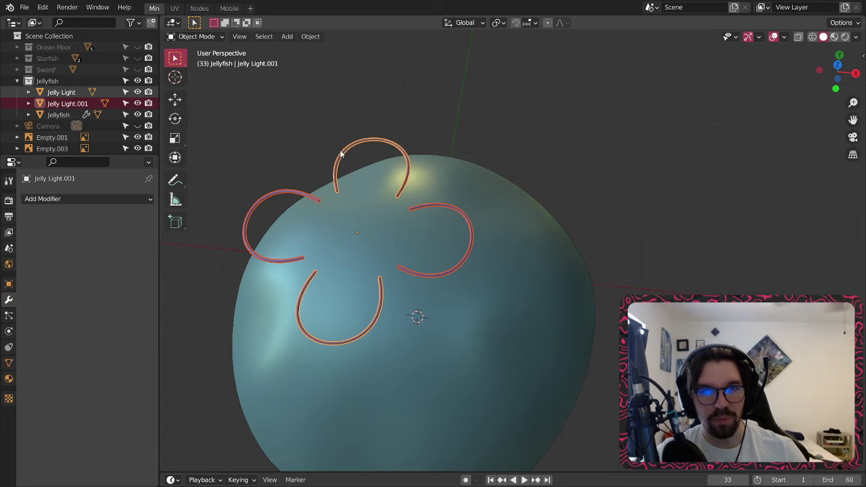
right_click(337, 157)
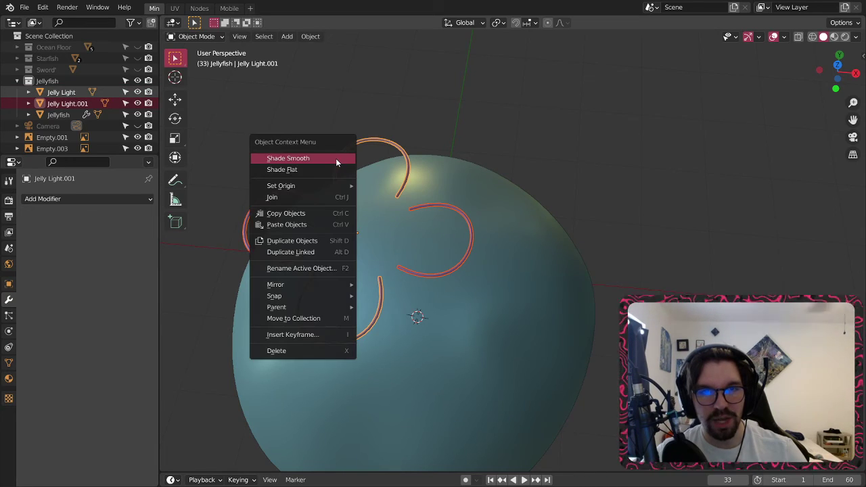
left_click(306, 197)
middle_click_drag(347, 68, 429, 169)
- Rename the joined petal loop object as Jelly Light and deselect it
left_click(70, 92)
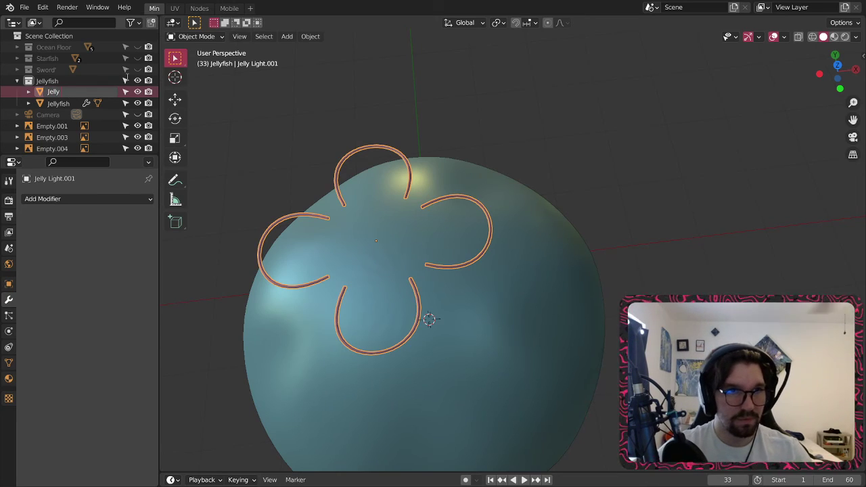
key("Return")
left_click(458, 88)
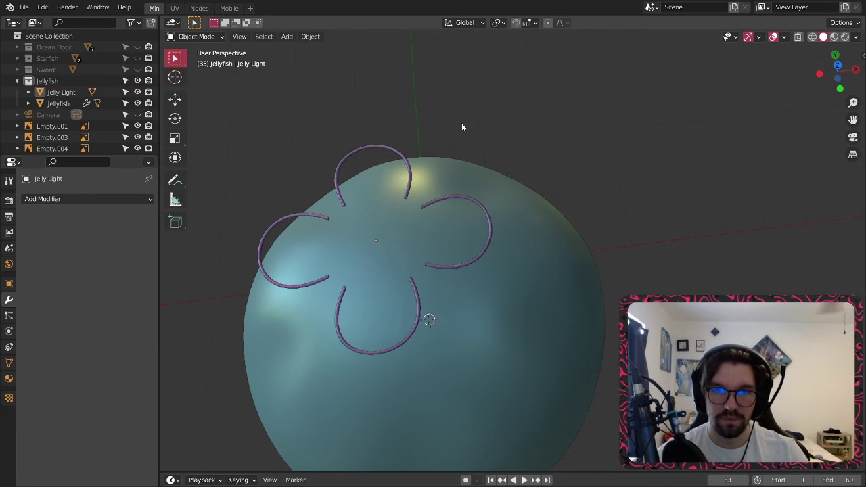
- Scale the joined Jelly Light petals down uniformly to about 0.77 of their size
middle_click_drag(462, 122, 442, 180)
left_click(459, 132)
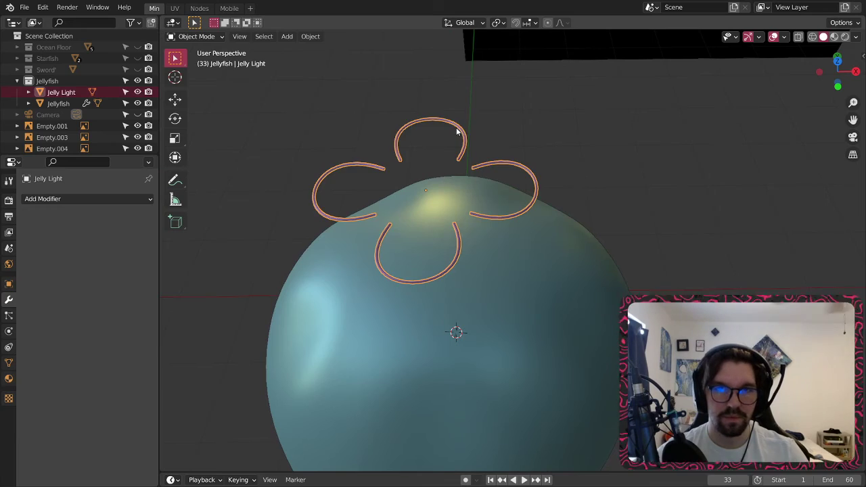
key("s")
left_click(439, 151)
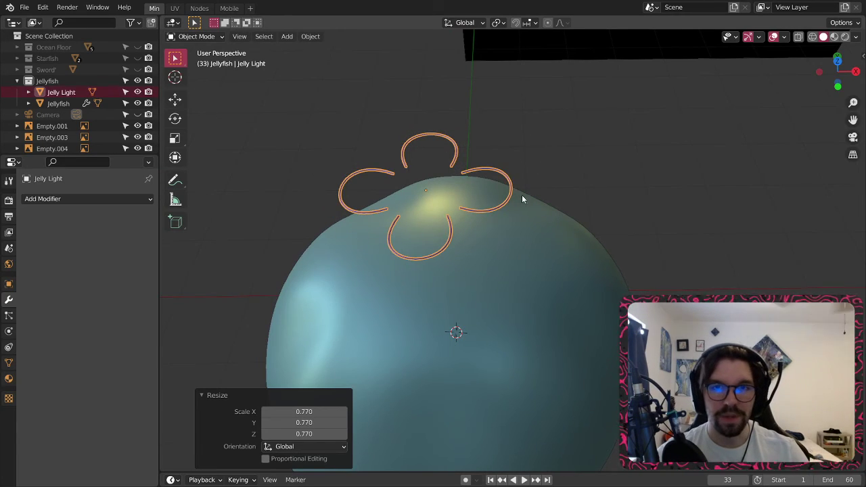
- Set the Jellyfish dome's X, Y and Z location to 0 m and clear Jelly Light's location to the origin
middle_click_drag(521, 197, 455, 237)
scroll(474, 183, "down", 5)
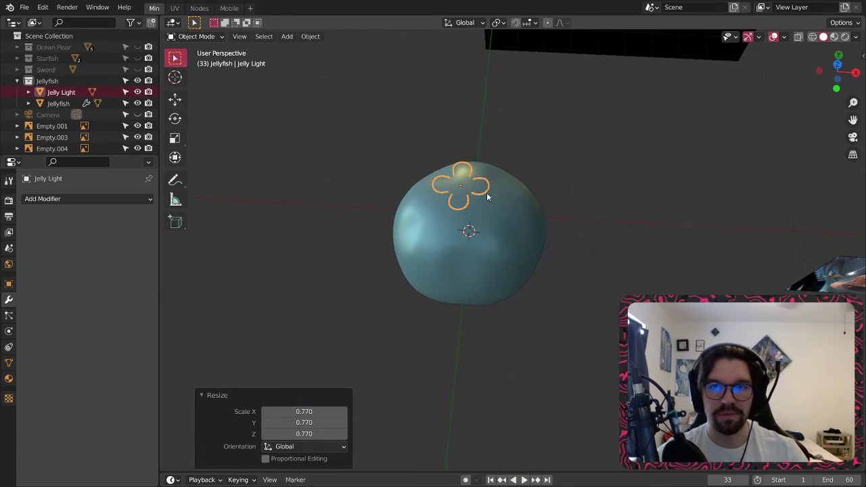
middle_click_drag(486, 192, 536, 172)
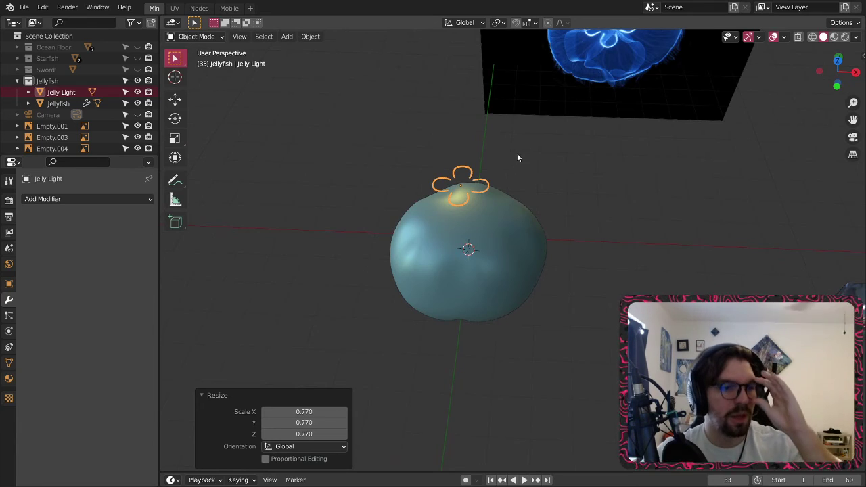
left_click(490, 227)
left_click(13, 286)
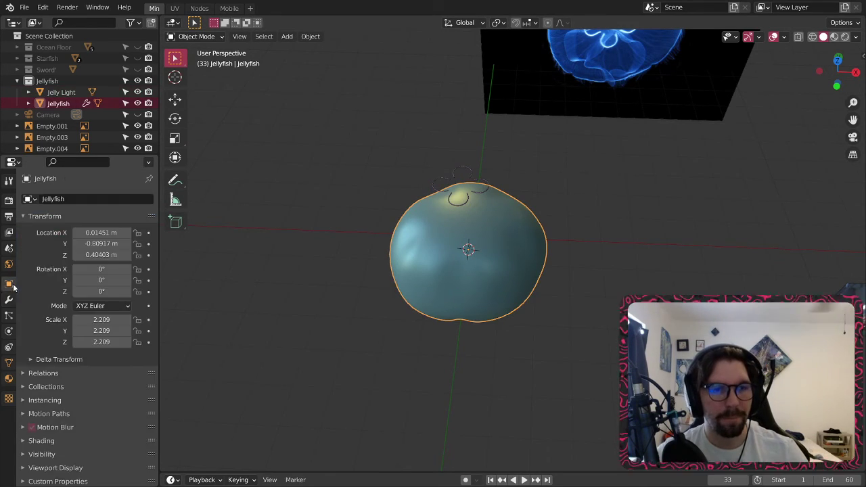
left_click_drag(100, 232, 100, 254)
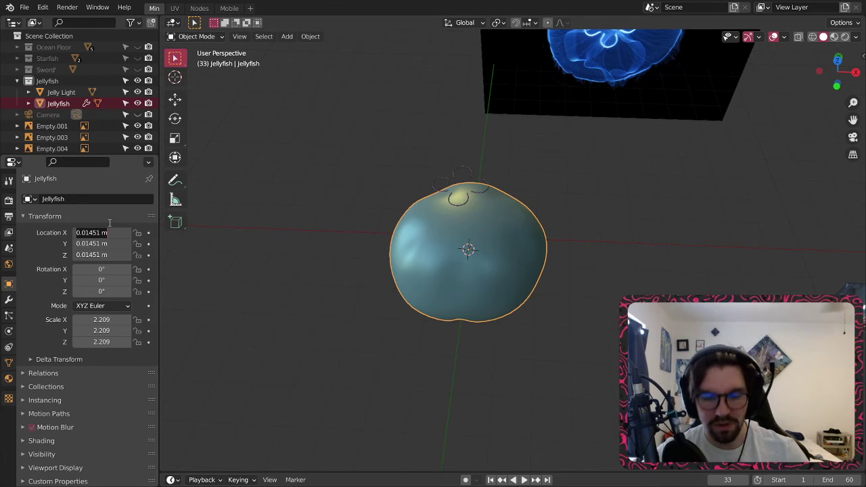
type("0")
key("Return")
left_click(463, 178)
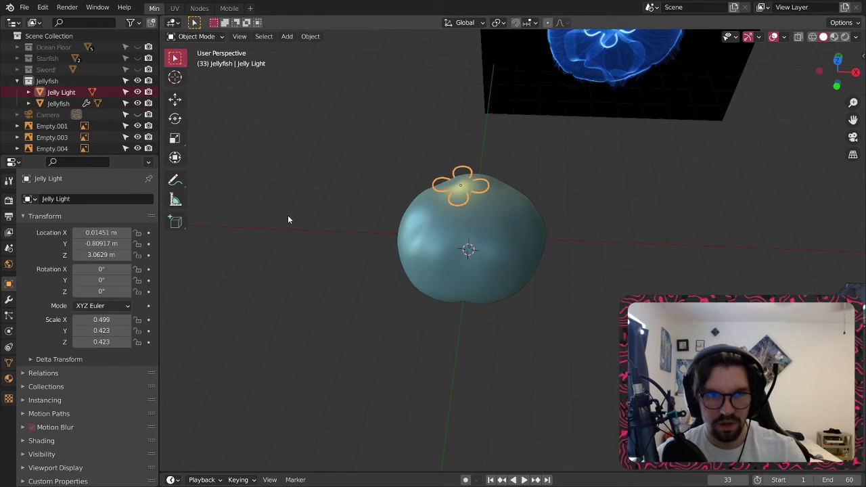
key("alt+g")
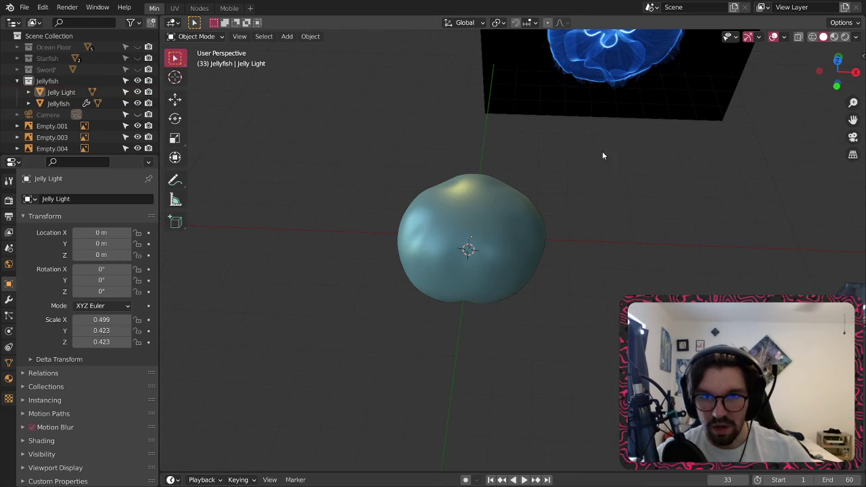
- Raise Jelly Light along Z inside the dome to a height of about 0.687 m
middle_click_drag(603, 151, 431, 347)
scroll(447, 331, "up", 2)
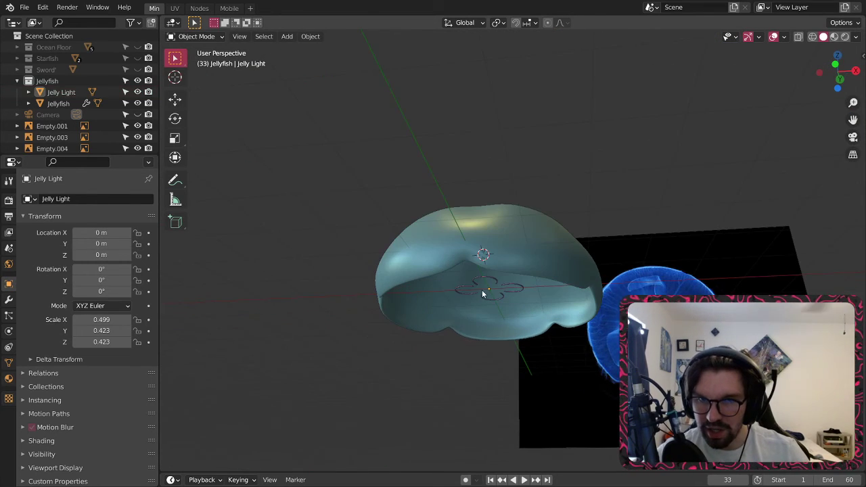
left_click(482, 290)
scroll(483, 283, "up", 5)
middle_click_drag(484, 276, 517, 271)
left_click(178, 99)
middle_click_drag(535, 300, 530, 329)
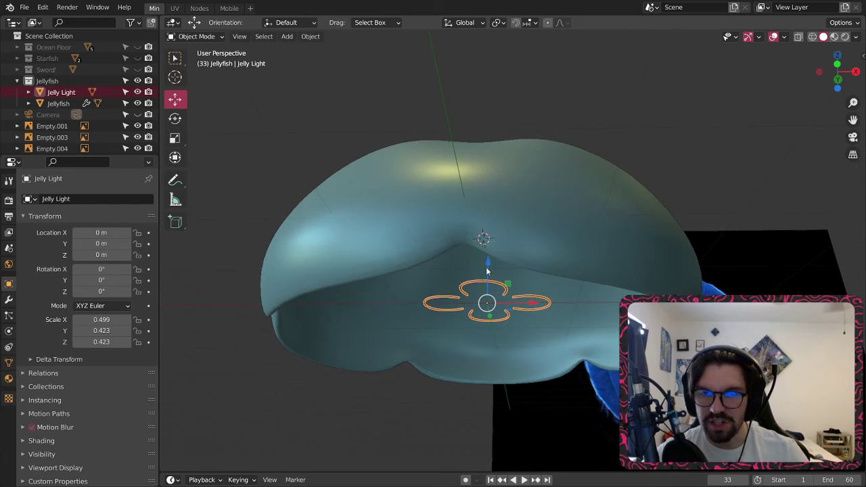
left_click_drag(488, 265, 488, 209)
- Raise Jelly Light further toward the dome's inner surface, to a Z location of about 0.97 m
middle_click_drag(502, 243, 479, 242)
key("alt+a")
scroll(480, 243, "up", 5)
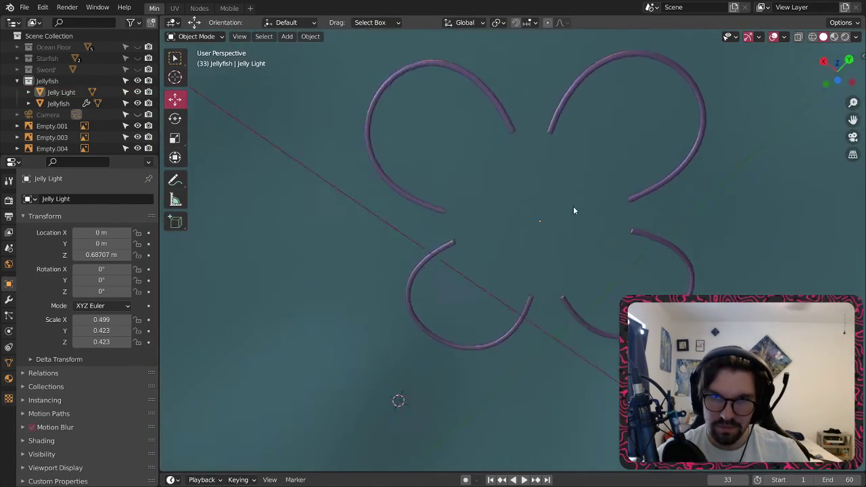
middle_click_drag(546, 214, 614, 258)
left_click(605, 259)
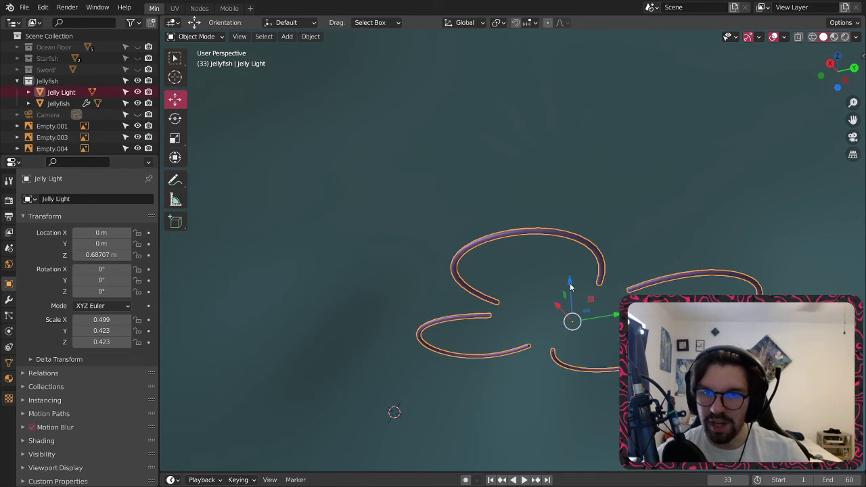
left_click_drag(571, 285, 576, 217)
- Scale Jelly Light up by about 1.829 and move it up another 0.02 m or so along Z
key("s")
left_click(618, 185)
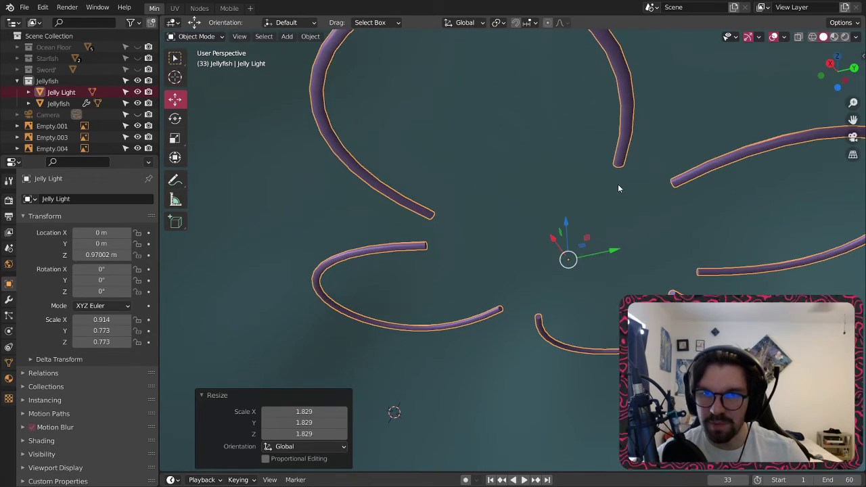
key("g")
key("z")
left_click(572, 213)
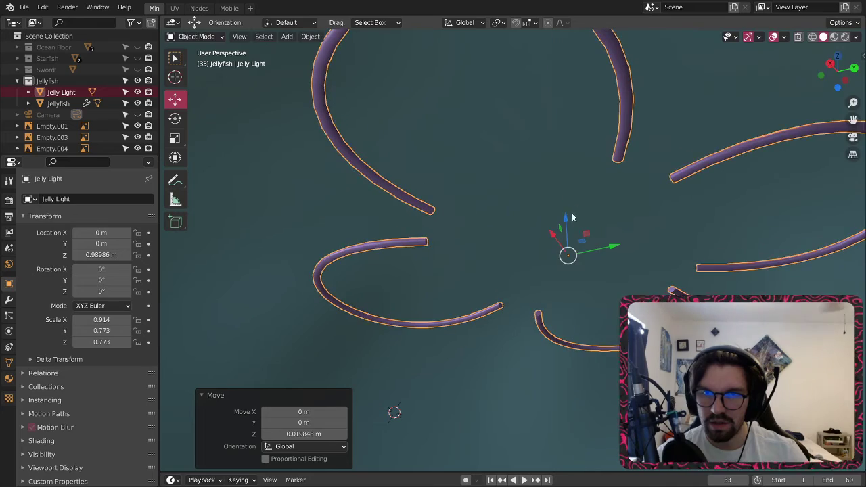
- Compare the dome and its petal pattern with the jellyfish reference image, examining the glowing loops and the underside
scroll(550, 237, "down", 6)
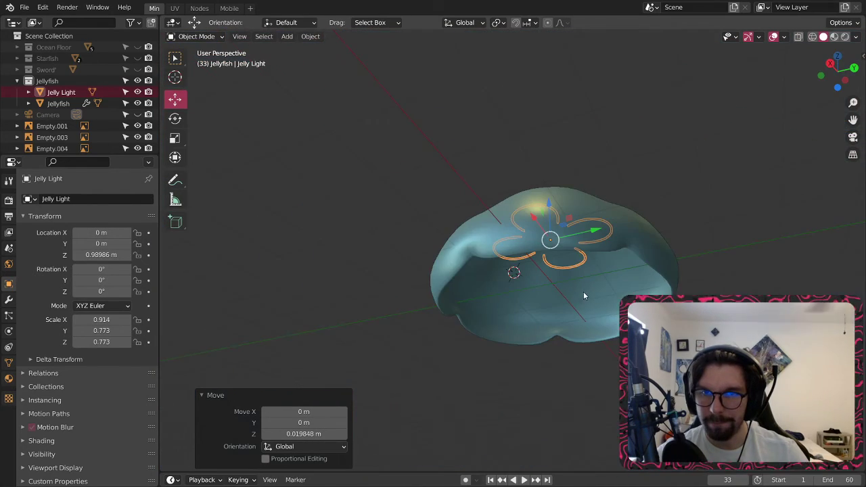
middle_click_drag(583, 296, 775, 352)
key("alt+a")
middle_click_drag(616, 318, 528, 298, "shift")
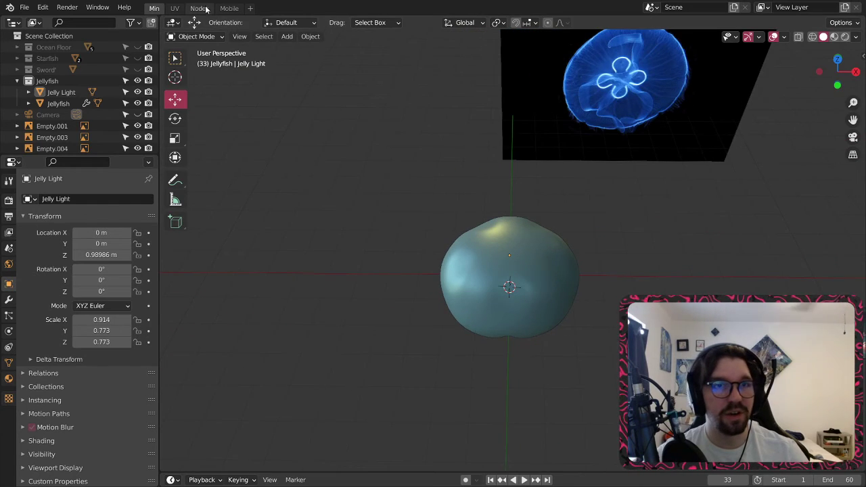
middle_click_drag(609, 171, 557, 274)
scroll(558, 277, "up", 5)
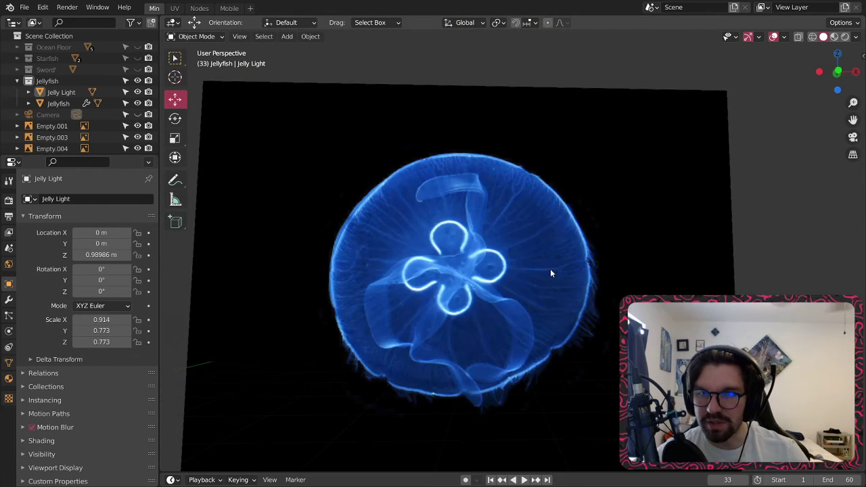
scroll(491, 297, "down", 6)
middle_click_drag(406, 354, 432, 308, "shift")
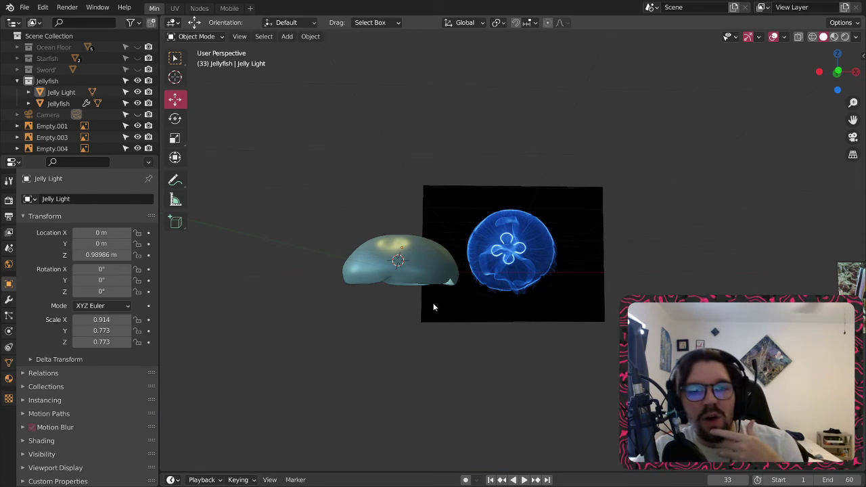
middle_click_drag(452, 289, 426, 227)
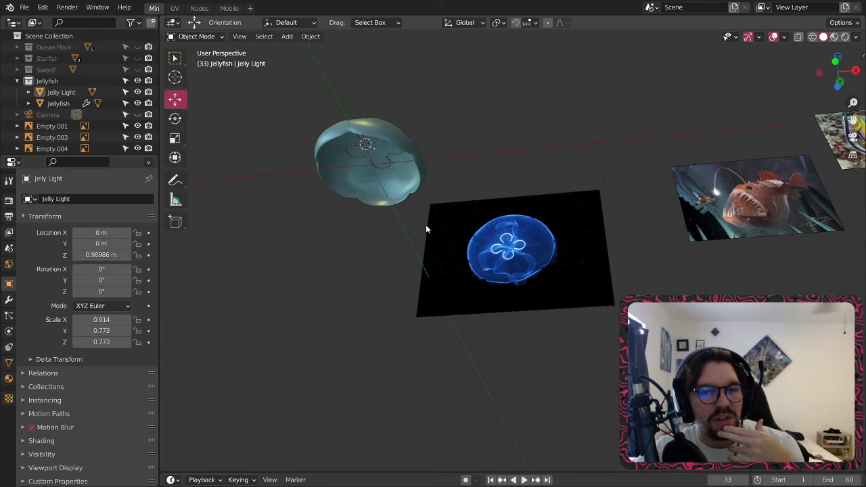
- Switch the Jellyfish dome to Weight Paint mode with its underside and rim in view
left_click(381, 138)
key("KP_Decimal")
left_click(196, 36)
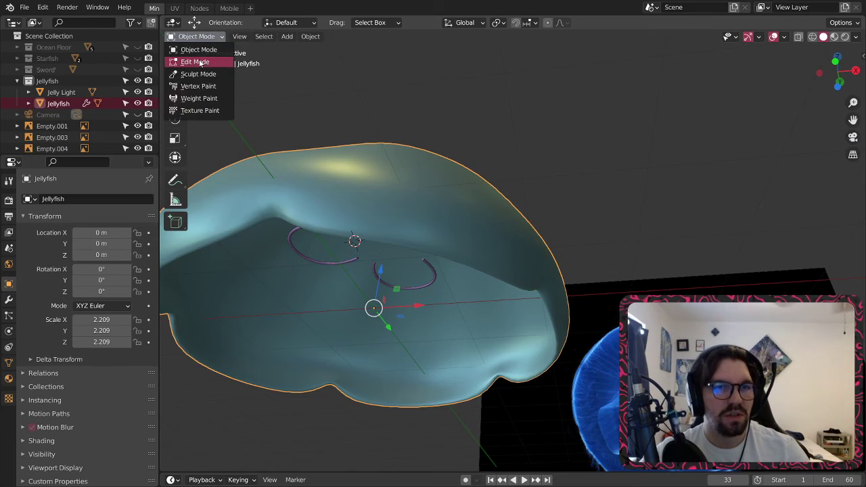
left_click(194, 49)
middle_click_drag(406, 224, 447, 176)
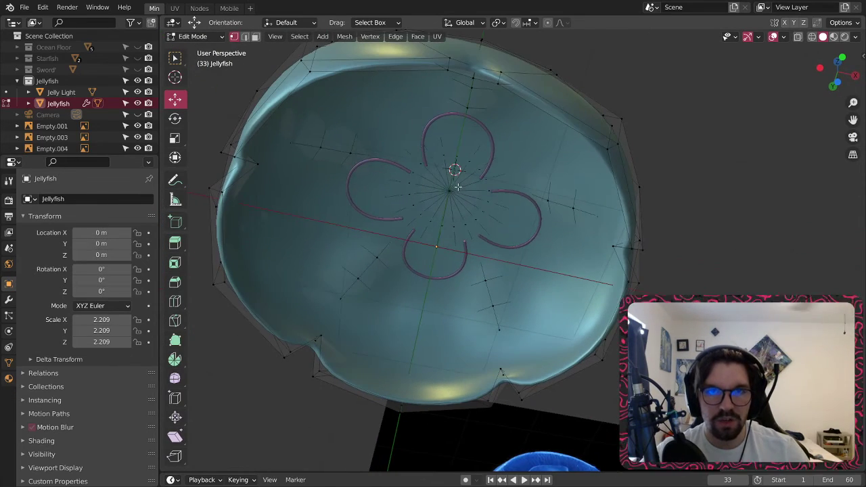
left_click(193, 37)
left_click(199, 100)
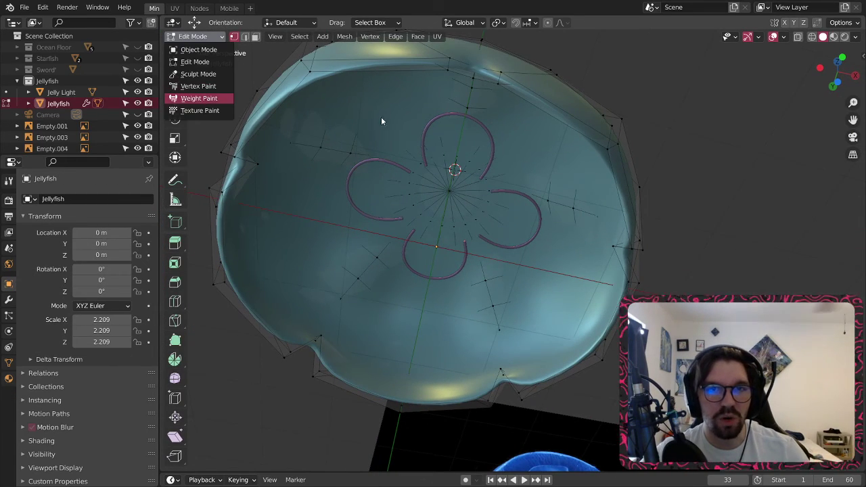
scroll(406, 110, "up", 3)
mouse_move(391, 107)
middle_mouse_down()
mouse_move(261, 115)
mouse_move(348, 188)
mouse_move(380, 312)
mouse_move(332, 178)
middle_mouse_up()
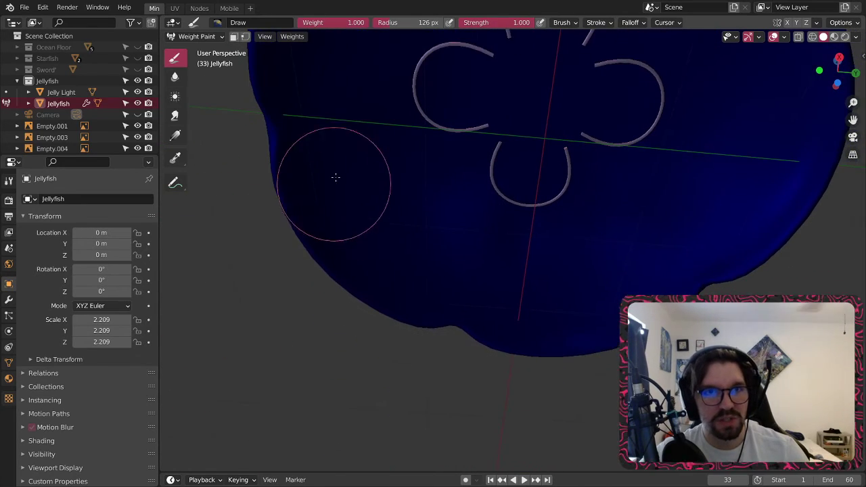
- Try painting weight 1.000 along the dome's rim with a 126 px brush and a 51 px brush, undoing both strokes
left_click_drag(299, 262, 288, 206)
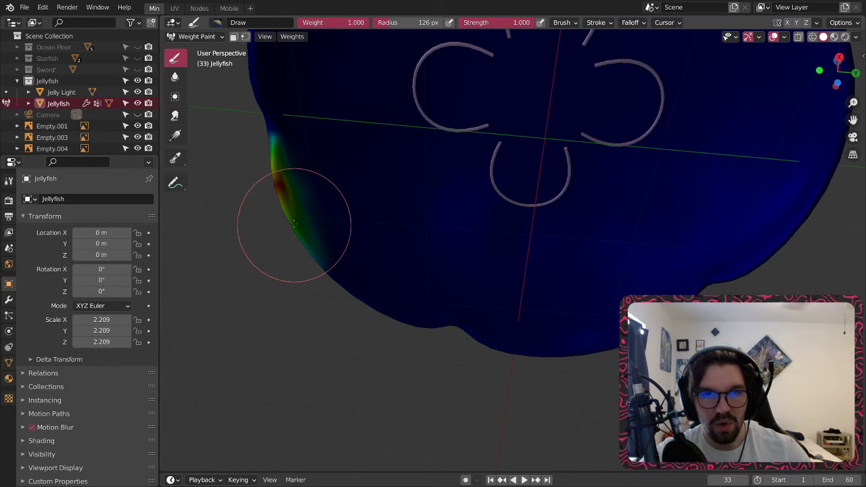
key("ctrl+z")
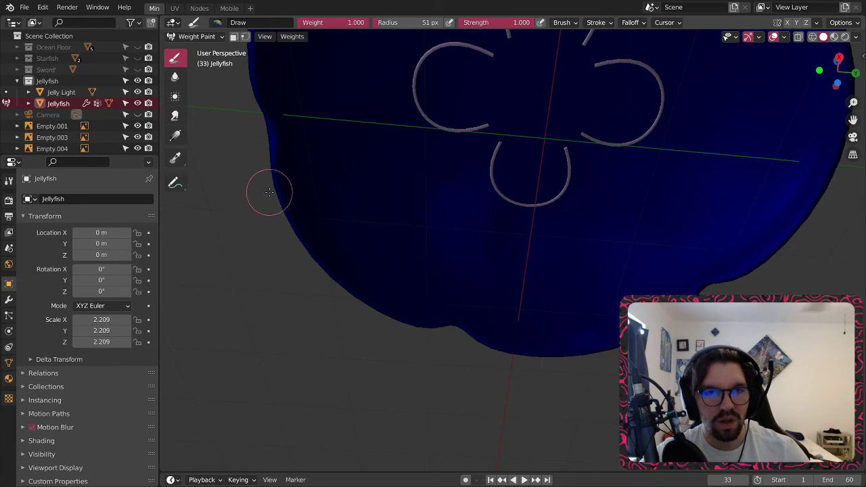
left_click_drag(269, 193, 282, 222)
key("ctrl+z")
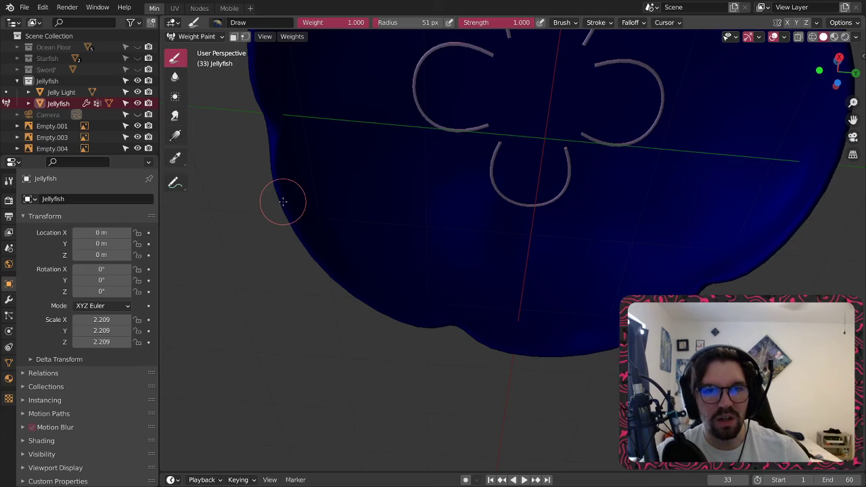
- Try painting weight 1.000 on the dome's rim with the 51 px brush after toggling the paint masks, and undo the stroke
left_click(246, 38)
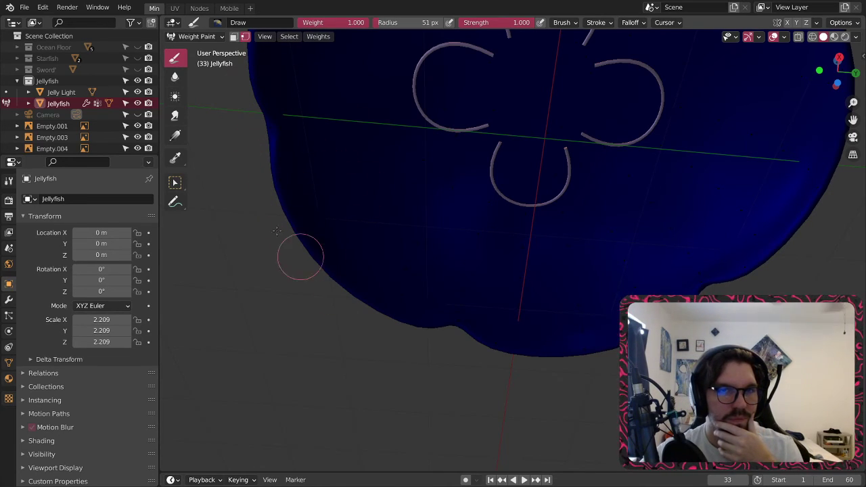
left_click(234, 37)
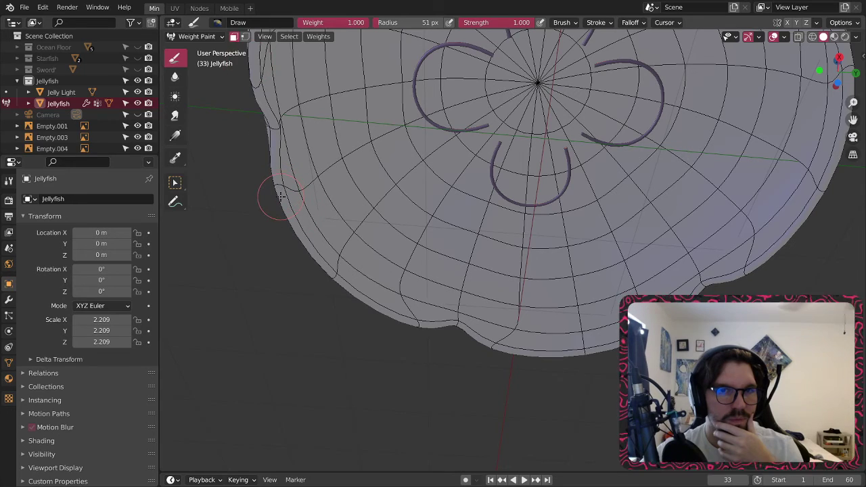
left_click(233, 36)
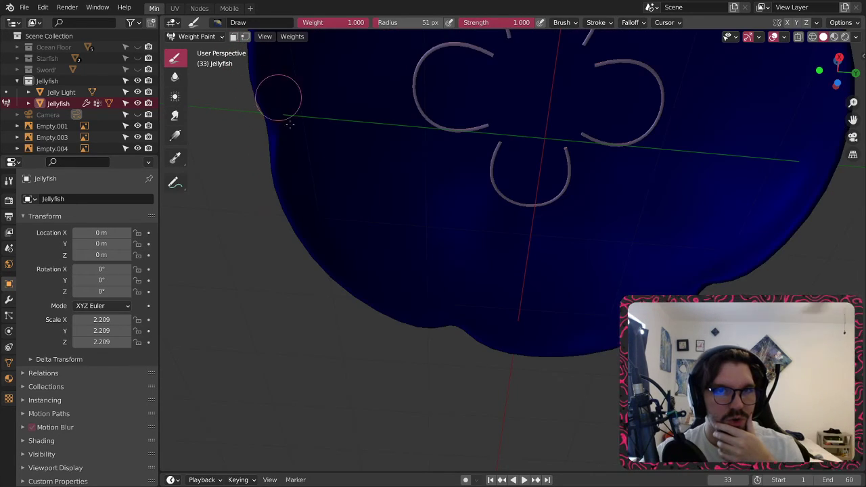
mouse_move(272, 183)
left_mouse_down()
mouse_move(291, 222)
mouse_move(272, 170)
mouse_move(275, 192)
left_mouse_up()
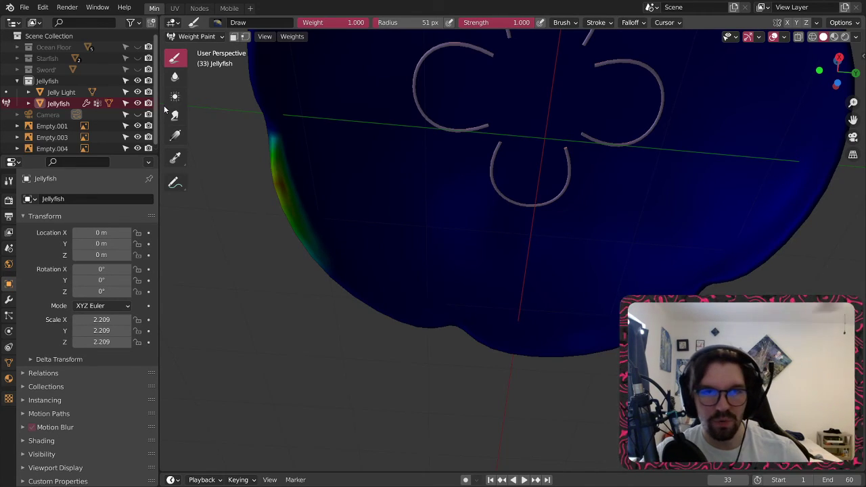
key("ctrl+z")
key("m")
mouse_move(340, 177)
middle_mouse_down()
mouse_move(306, 178)
mouse_move(495, 232)
mouse_move(454, 190)
mouse_move(465, 236)
mouse_move(448, 209)
mouse_move(467, 230)
mouse_move(447, 172)
middle_mouse_up()
left_click(233, 36)
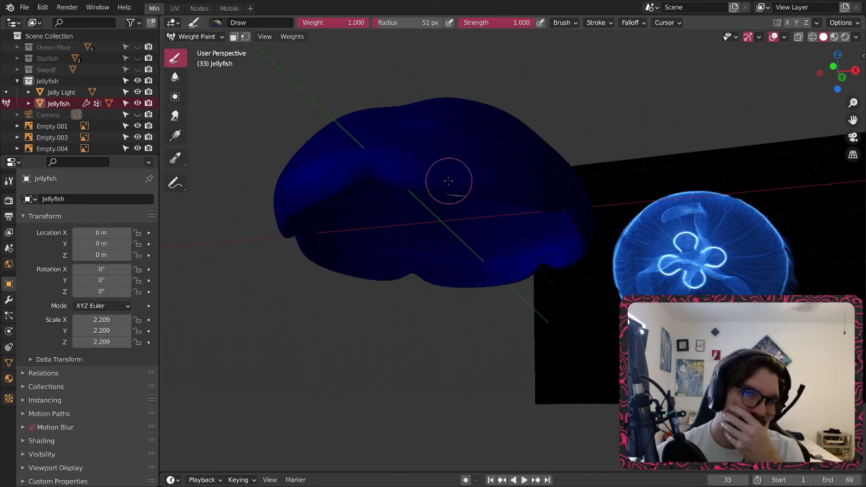
mouse_move(356, 173)
middle_mouse_down()
mouse_move(387, 196)
mouse_move(326, 198)
middle_mouse_up()
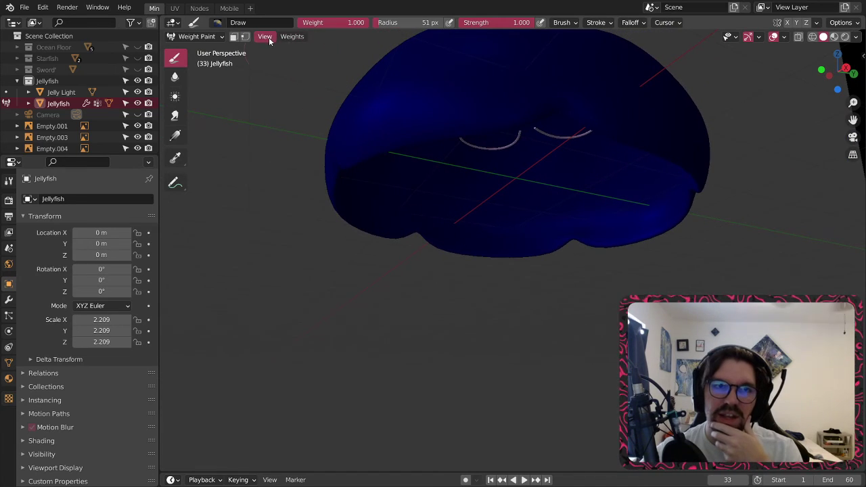
left_click(175, 83)
left_click(177, 98)
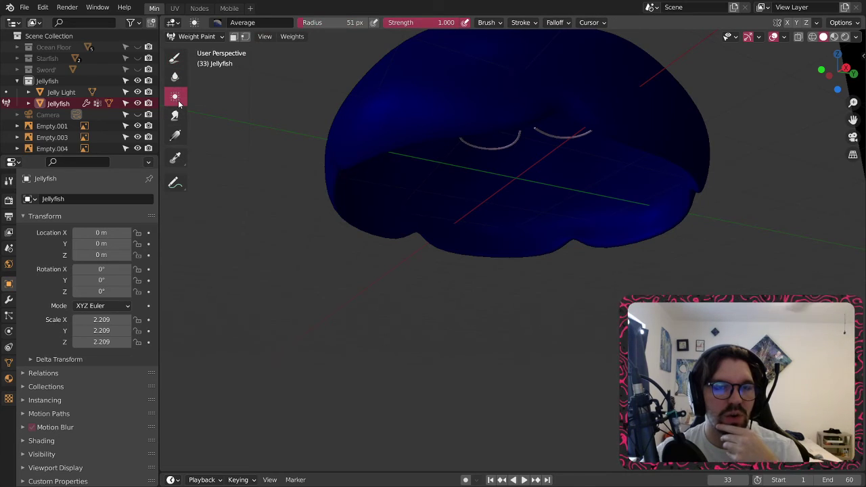
left_click(175, 117)
left_click(176, 135)
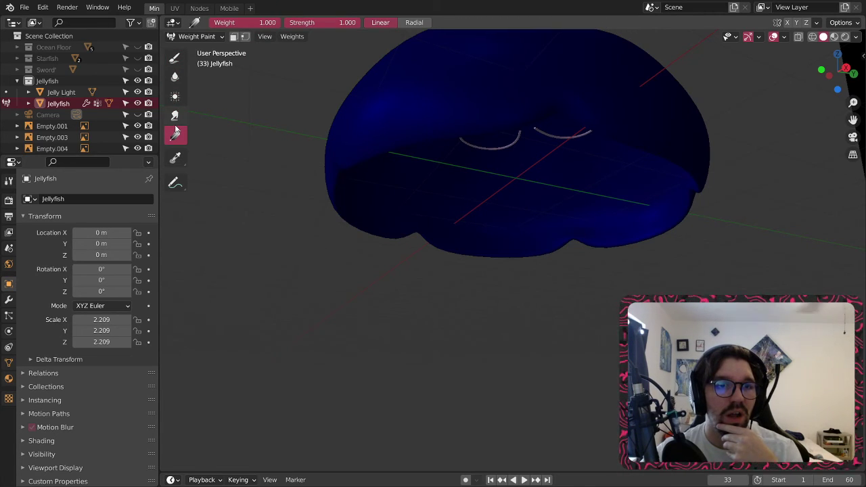
- Switch the Jellyfish to Edit Mode and select the face loop running around the dome's bottom rim
left_click(194, 37)
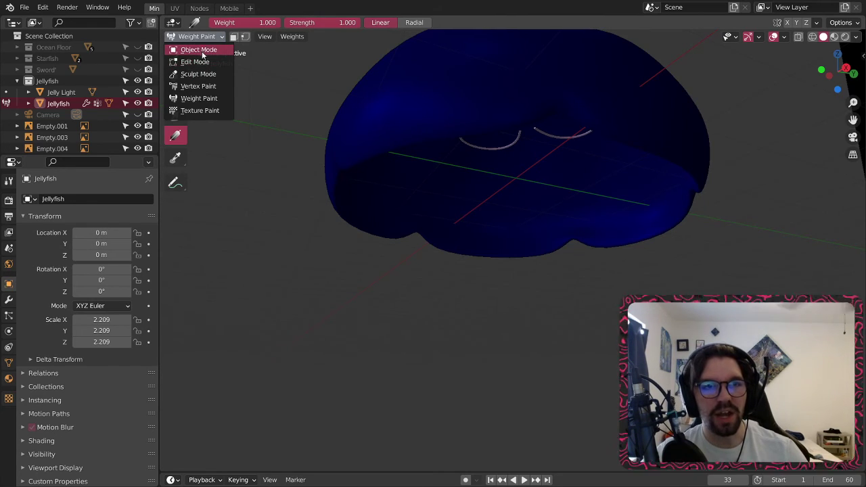
left_click(195, 61)
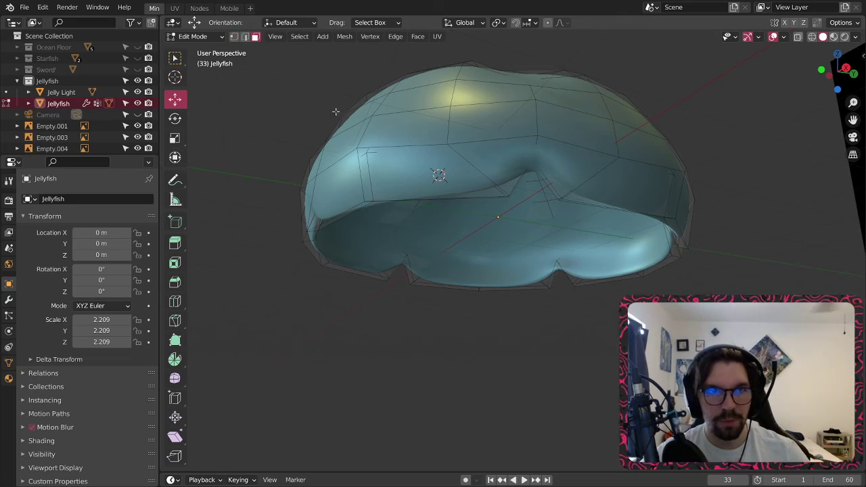
scroll(392, 224, "up", 2)
middle_click_drag(396, 237, 343, 195)
scroll(330, 98, "up", 1)
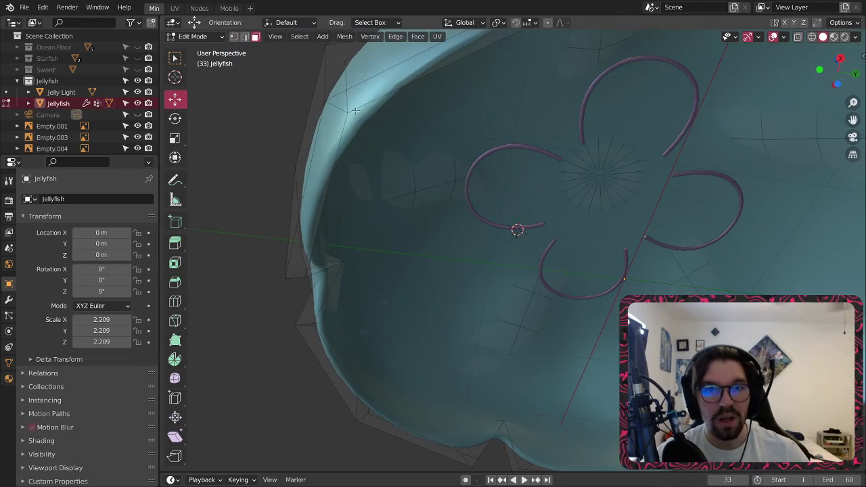
left_click(341, 108, "alt")
middle_click_drag(341, 109, 2, 365)
scroll(448, 200, "down", 2)
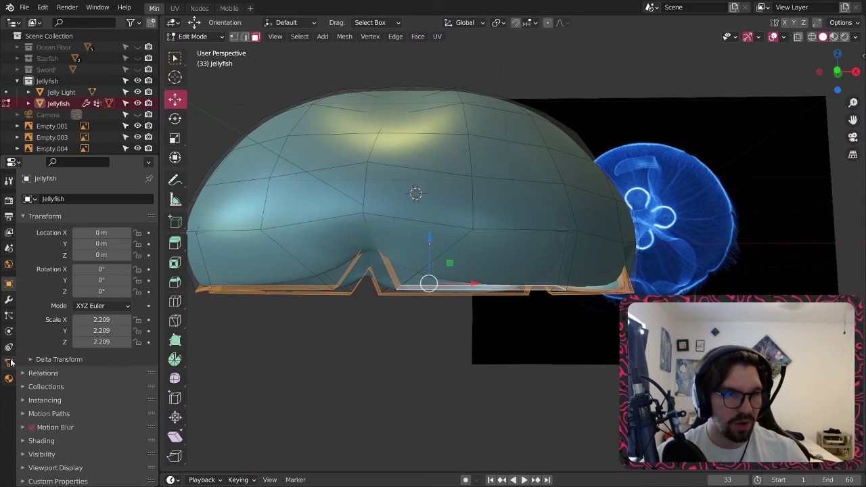
- Create a vertex group named Jelly Edge, assign the selected rim faces to it at weight 1.000, and clear the selection
left_click(8, 363)
left_click(27, 216)
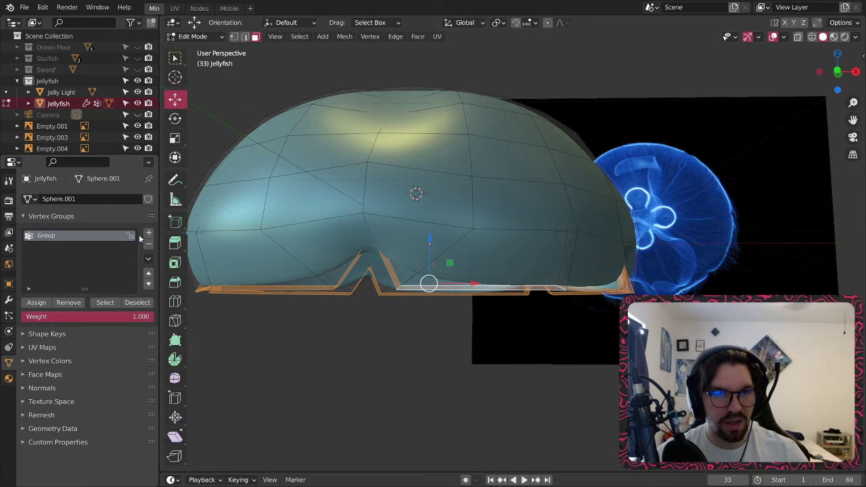
left_click(149, 233)
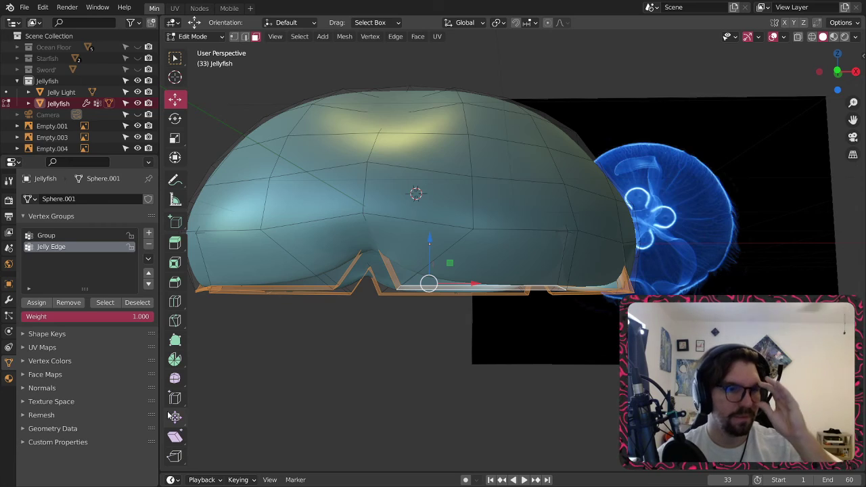
key("alt+a")
middle_click_drag(317, 350, 311, 349)
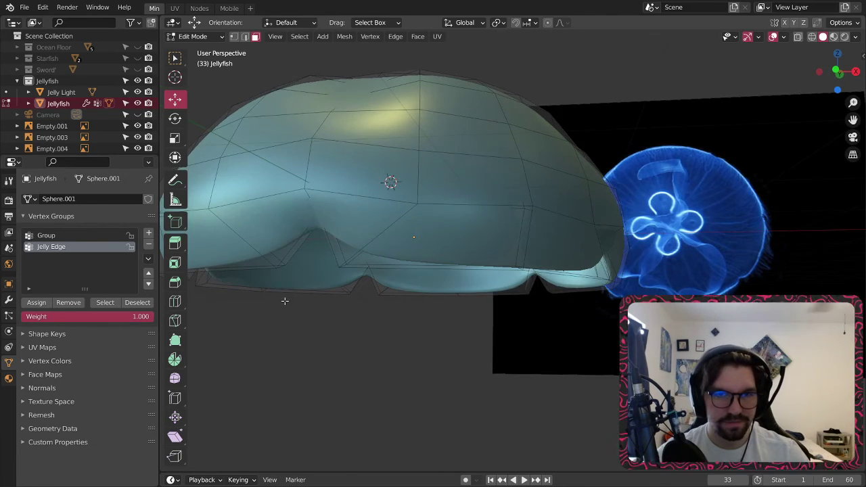
middle_click_drag(286, 302, 401, 291, "shift")
- Return the Jellyfish to Object Mode and add a particle system of type Hair to it
left_click(193, 36)
left_click(194, 44)
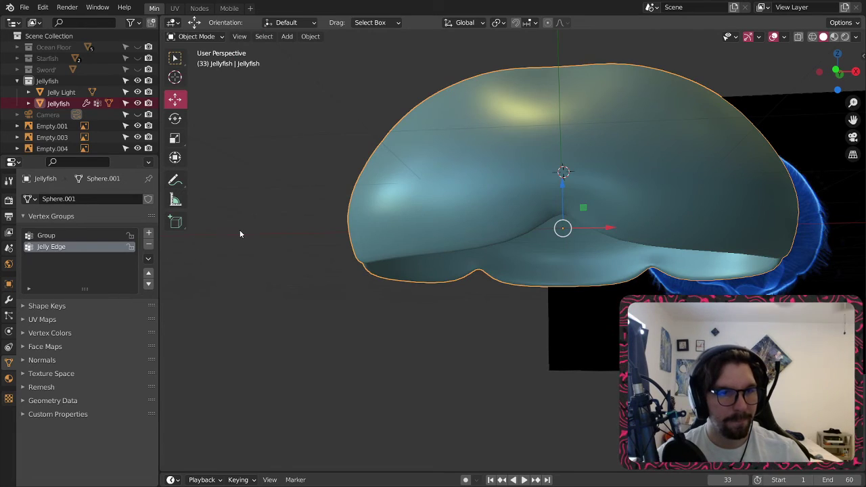
left_click(9, 316)
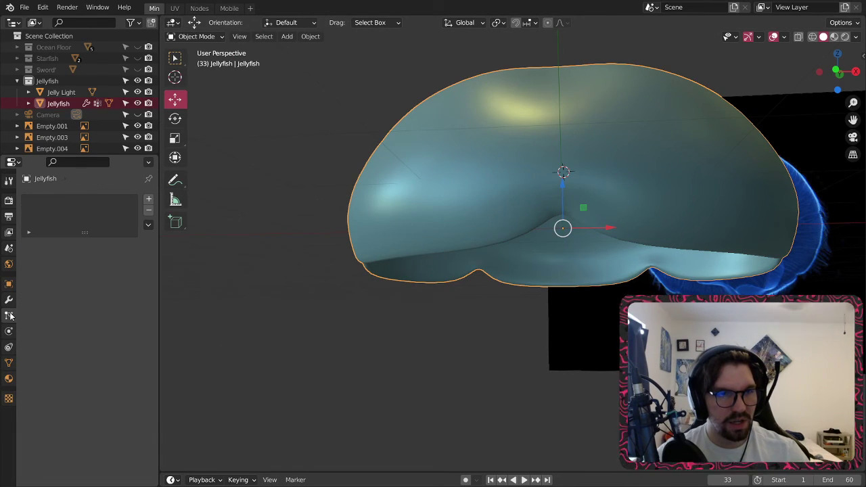
left_click(148, 199)
left_click(120, 260)
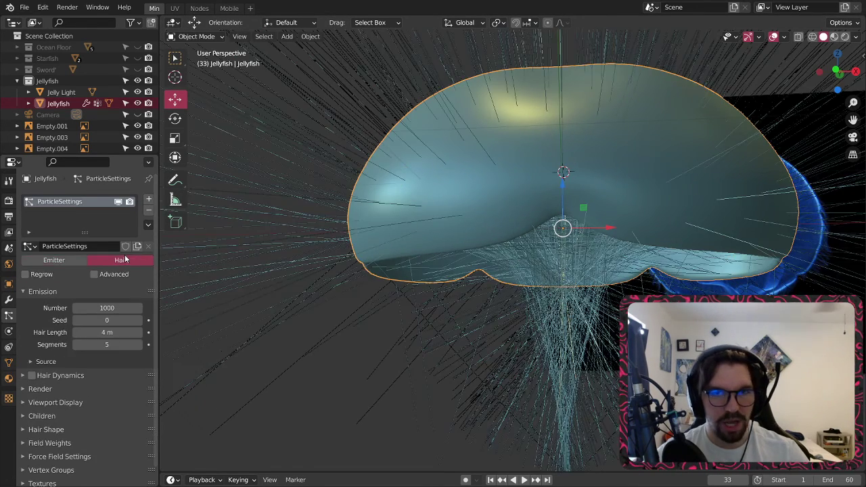
- Limit the hair particles' density to the Jelly Edge vertex group
scroll(106, 306, "down", 1)
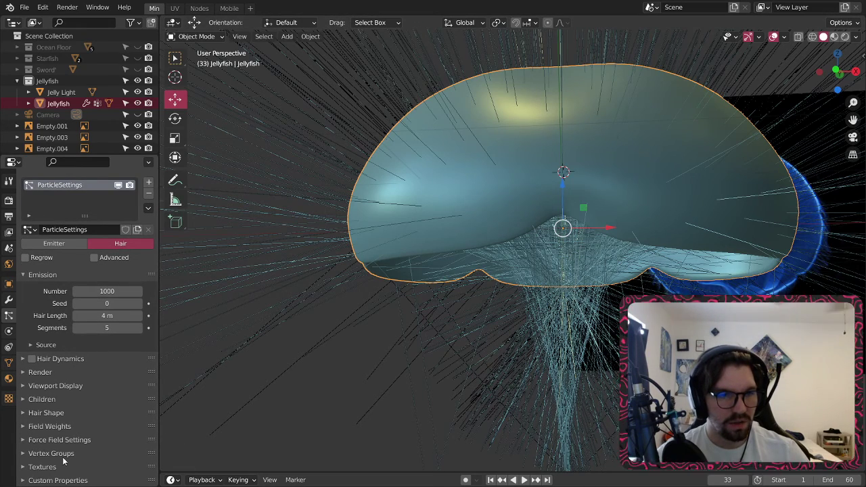
left_click(24, 453)
scroll(87, 407, "down", 5)
left_click(93, 379)
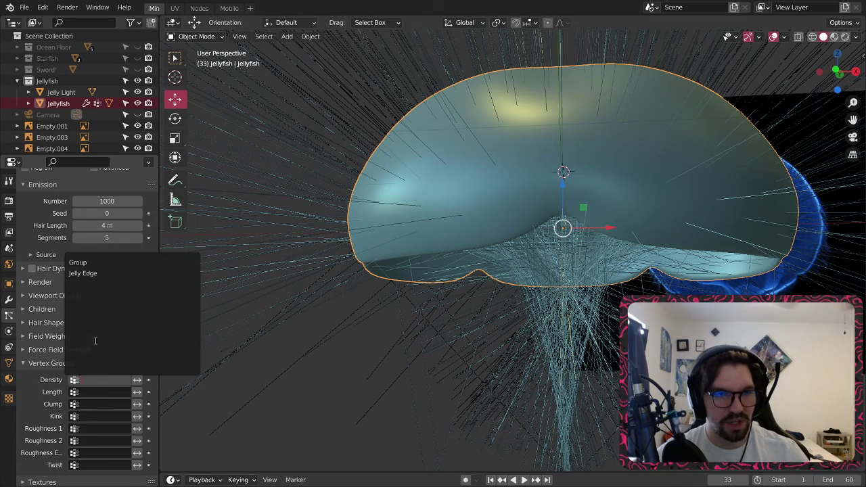
left_click(96, 274)
middle_click_drag(421, 271, 427, 217)
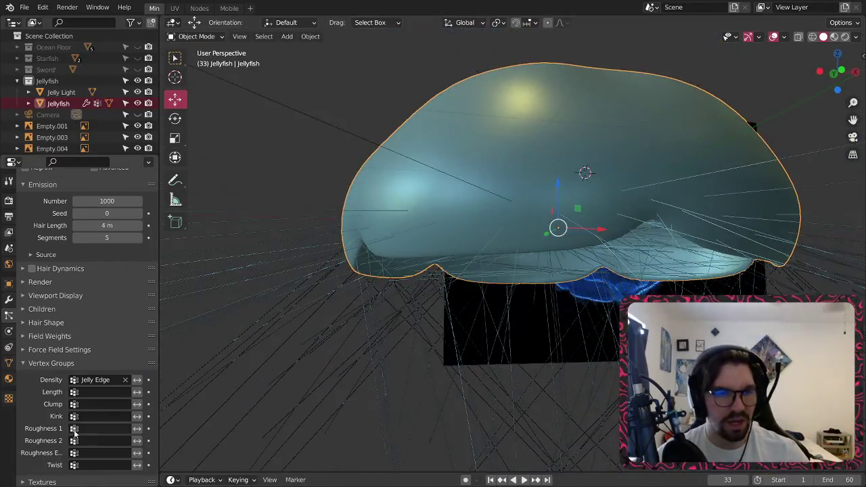
left_click(47, 363)
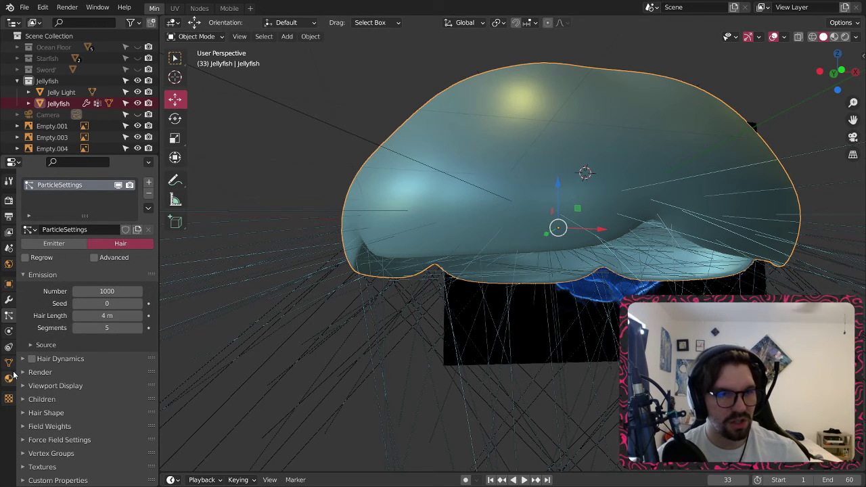
left_click(24, 373)
scroll(51, 381, "down", 4)
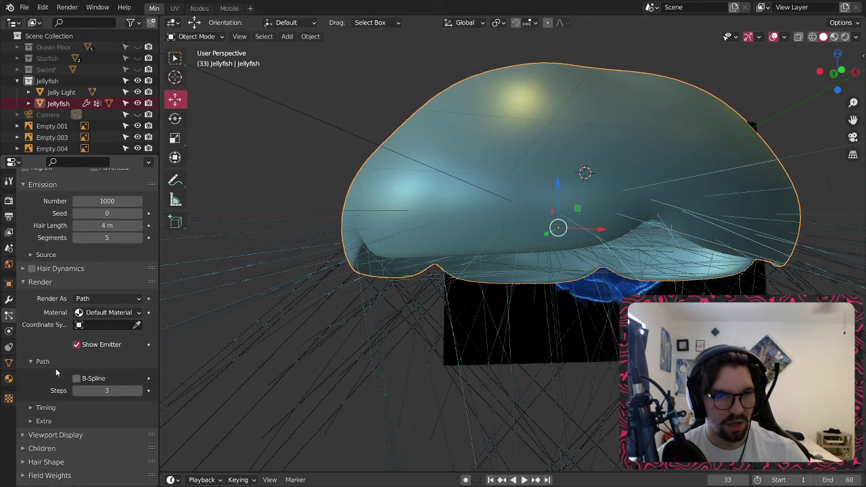
left_click(25, 282)
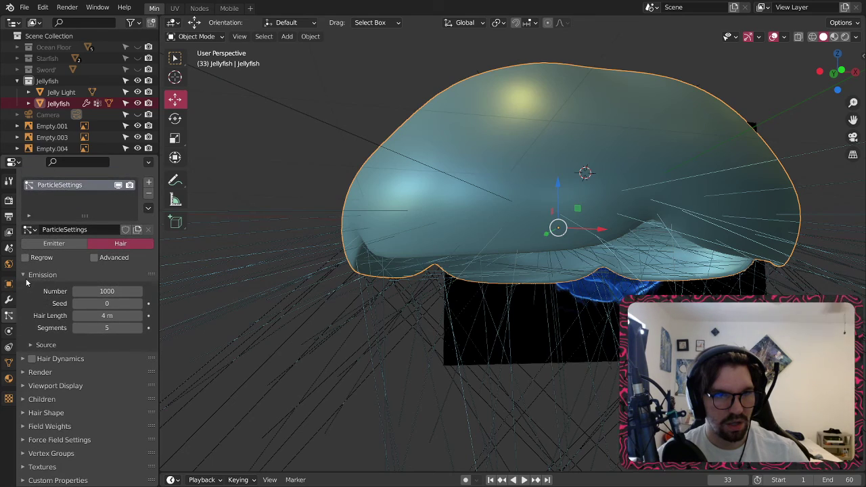
- Set the hair particles' segments to 3 and their hair length to 3 m
left_click(105, 328)
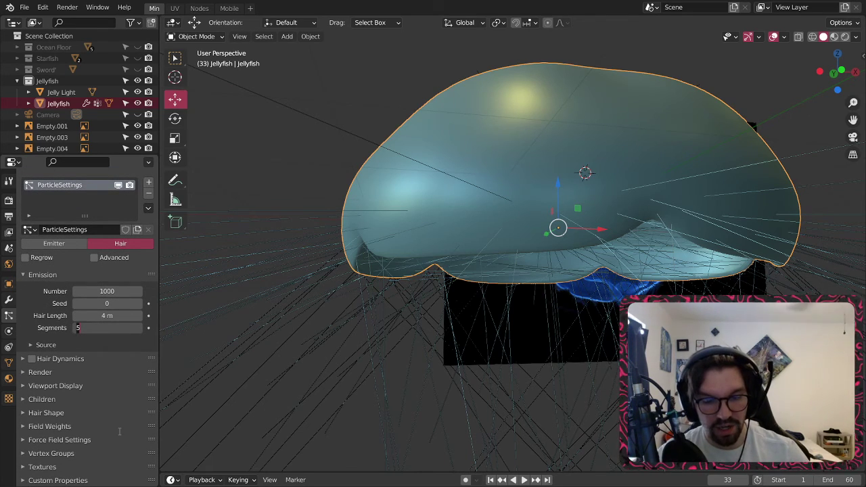
key("Return")
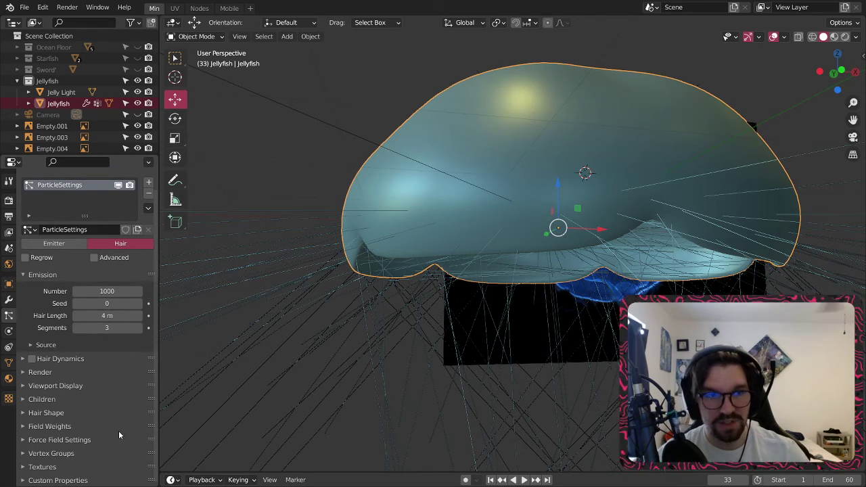
left_click(99, 315)
type("1")
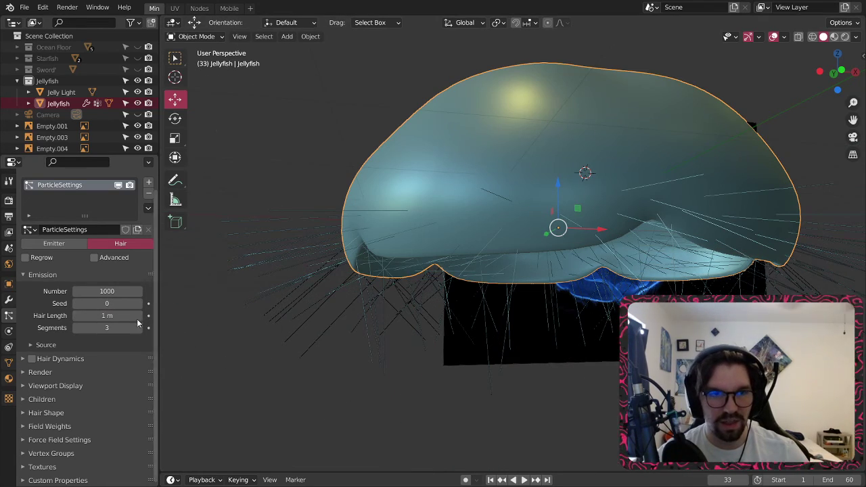
type(" m3")
key("Return")
scroll(479, 226, "down", 4)
middle_click_drag(479, 226, 415, 316)
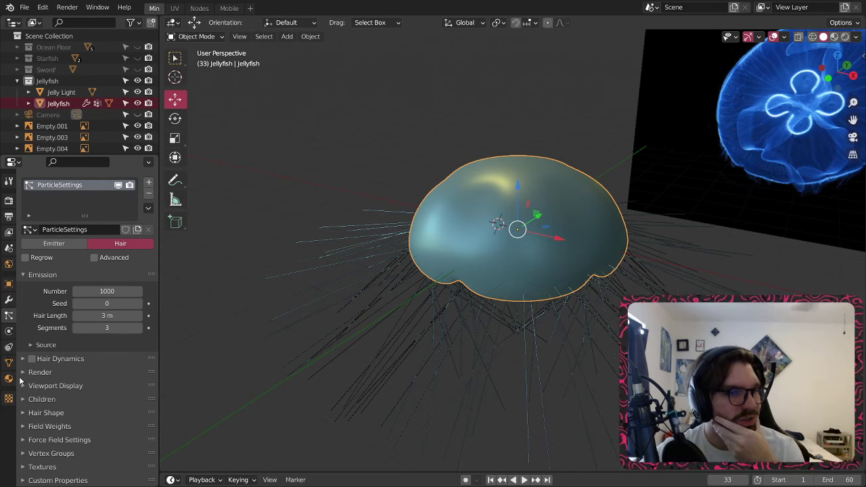
- Look through the hair particle system's Hair Shape, Vertex Groups and Textures settings
left_click(23, 413)
scroll(49, 423, "down", 3)
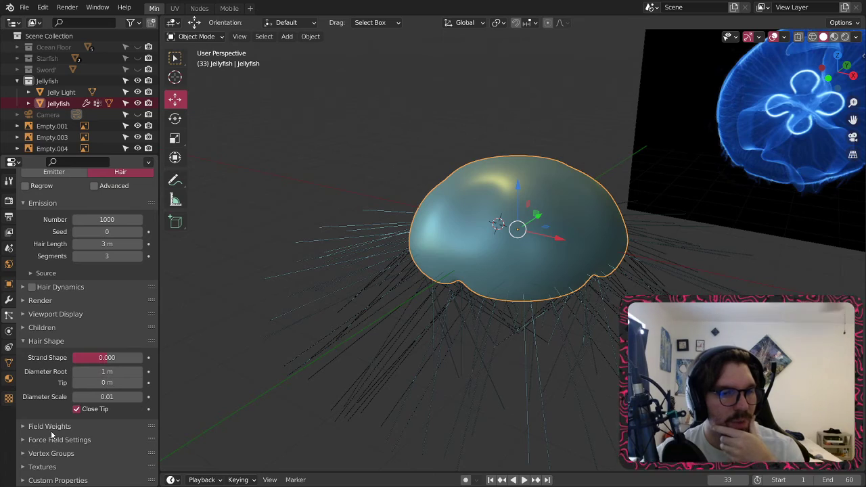
left_click(23, 341)
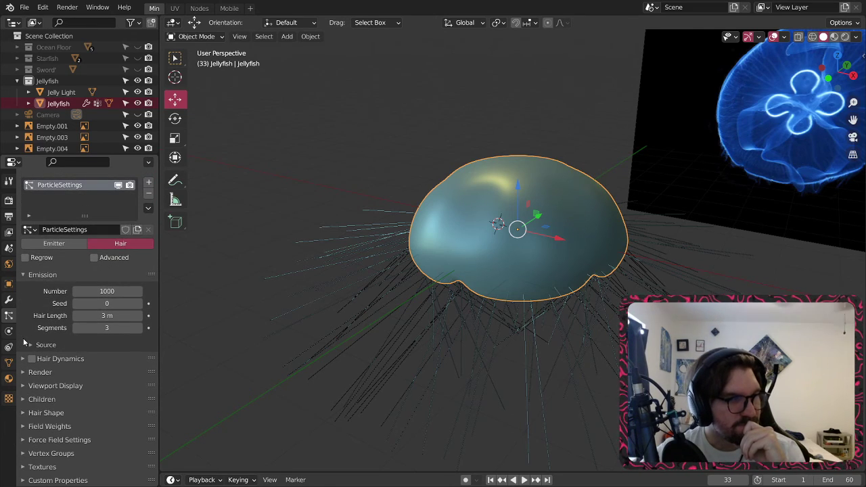
left_click(25, 431)
left_click(25, 431)
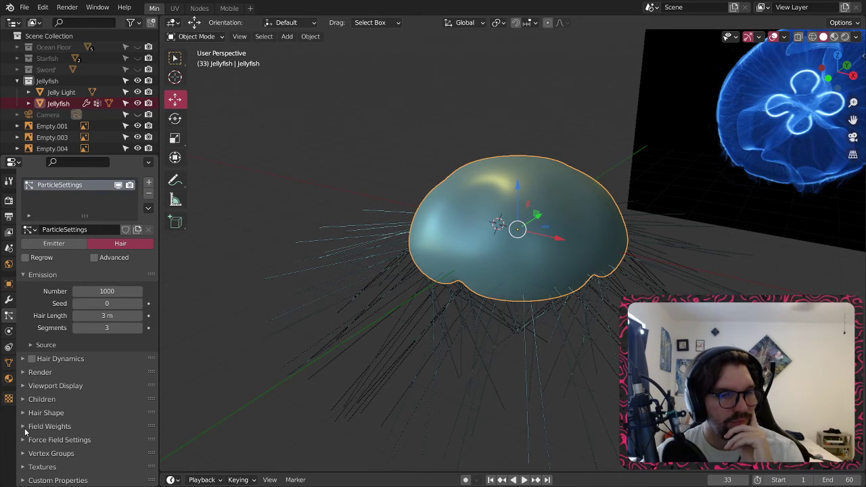
left_click(27, 454)
scroll(71, 391, "down", 4)
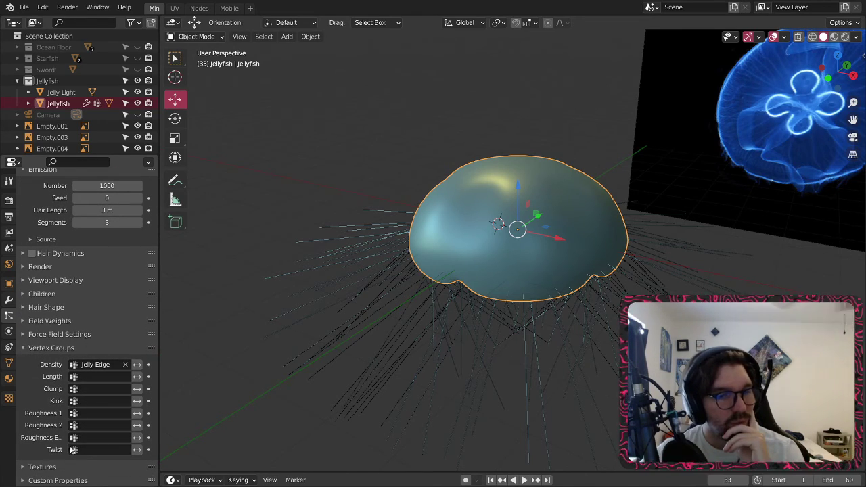
left_click(35, 348)
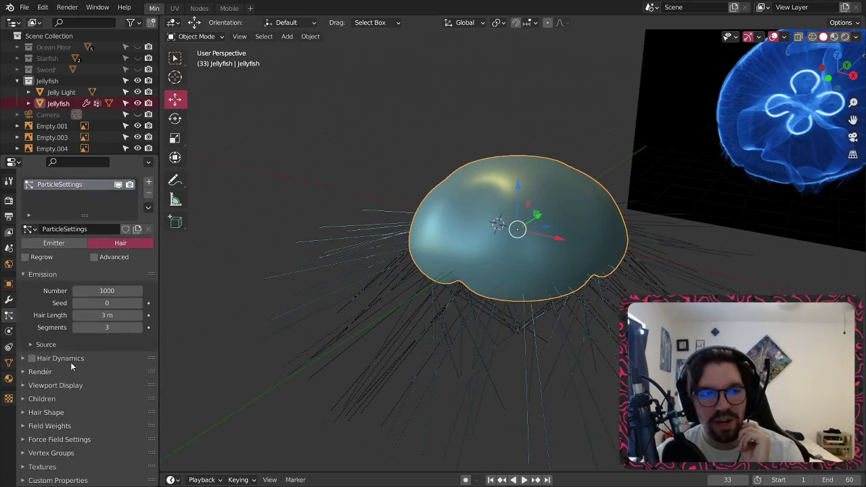
middle_click_drag(575, 244, 573, 294)
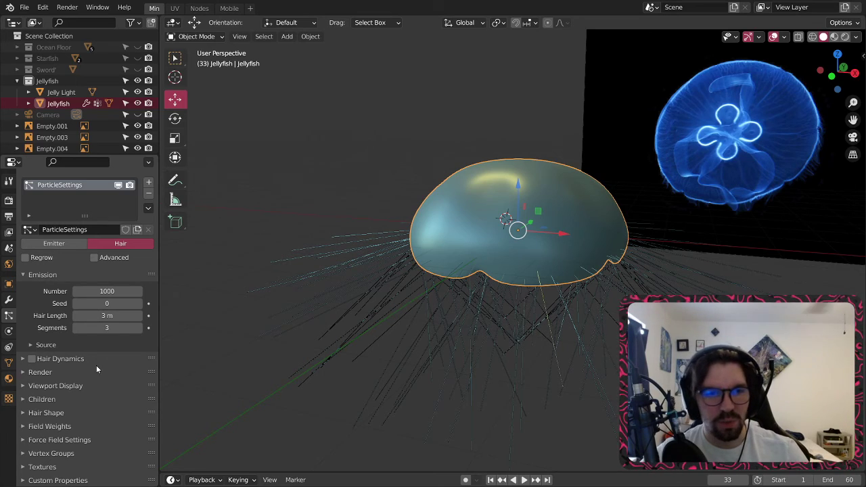
left_click(21, 467)
scroll(100, 407, "down", 3)
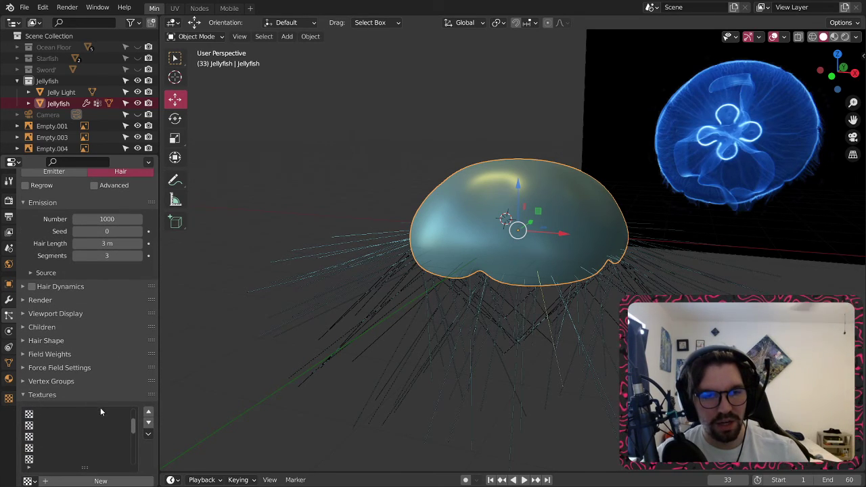
left_click(43, 395)
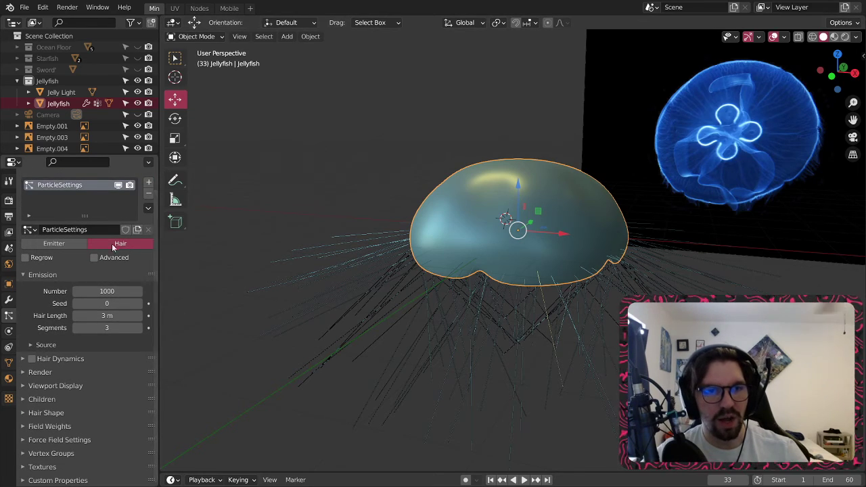
- Deselect the Jellyfish, switch to the Nodes workspace and save the file
left_click(347, 139)
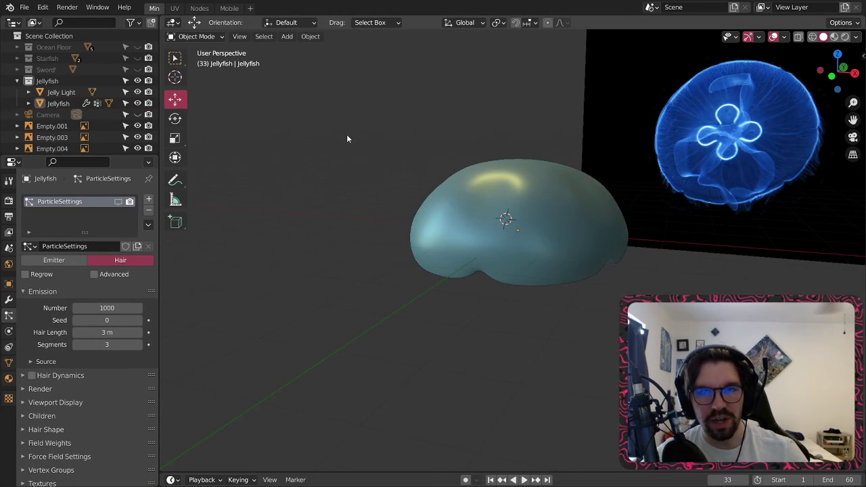
middle_click_drag(347, 139, 266, 149)
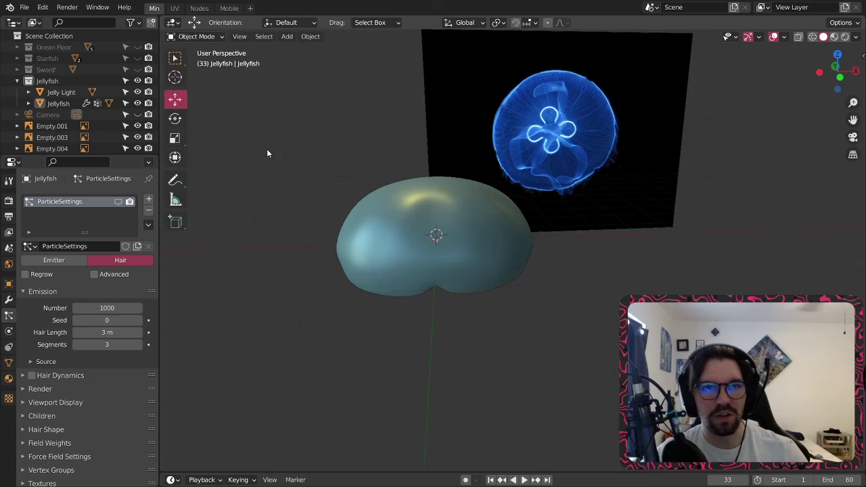
left_click(198, 9)
key("ctrl+s")
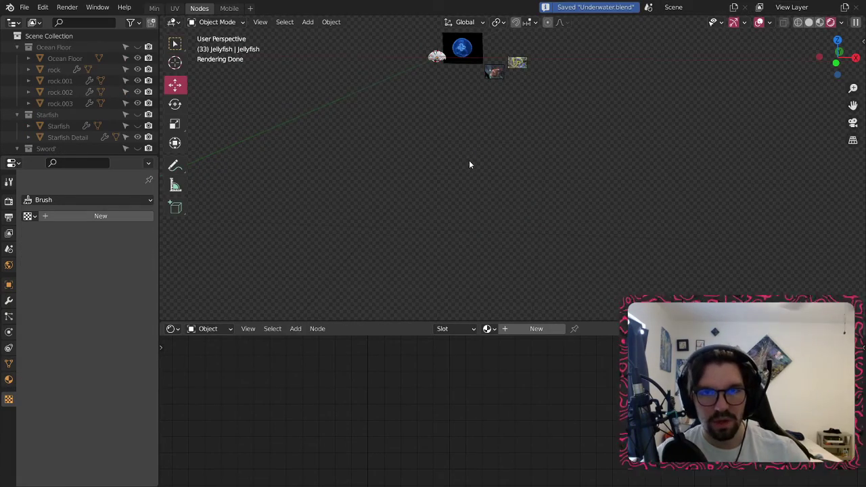
- Select the Jellyfish dome and collapse the Ocean Floor, Starfish and Sword collections in the scene hierarchy
scroll(433, 133, "up", 5)
scroll(470, 98, "up", 4)
middle_click_drag(470, 97, 460, 129)
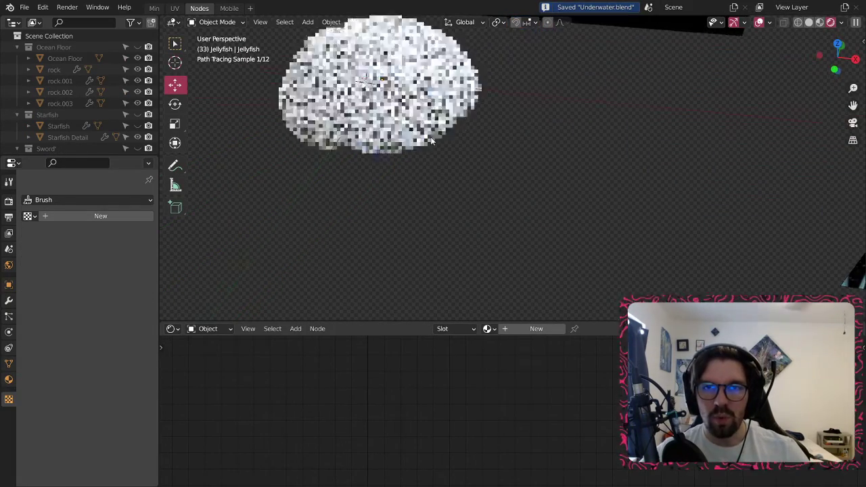
middle_click_drag(394, 42, 417, 133, "shift")
left_click(416, 133)
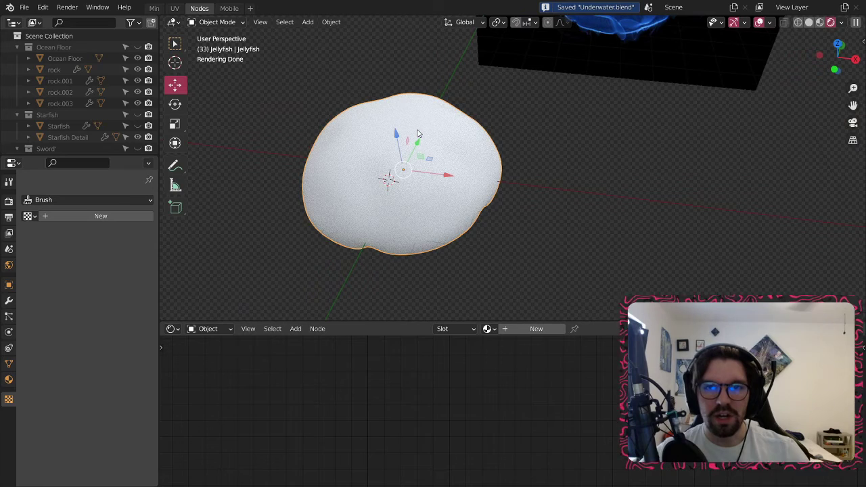
left_click(17, 48)
left_click(17, 58)
left_click(17, 69)
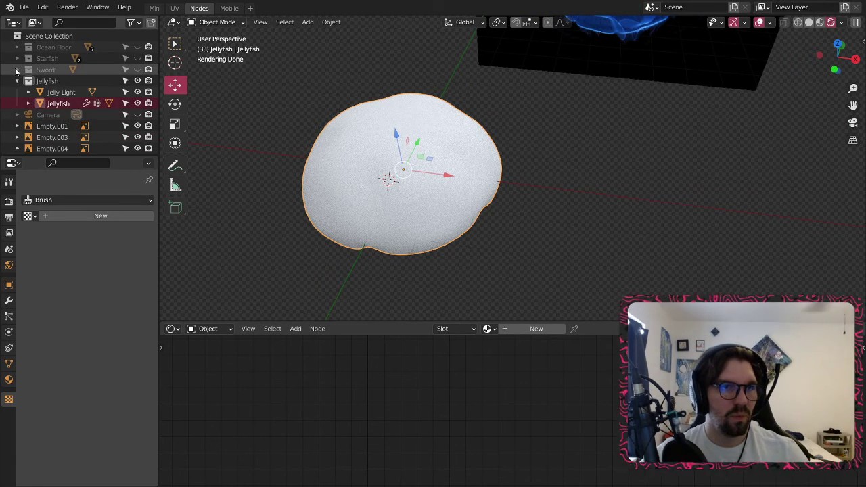
- Create a new node-based material for the Jellyfish
left_click(503, 202)
left_click(499, 202)
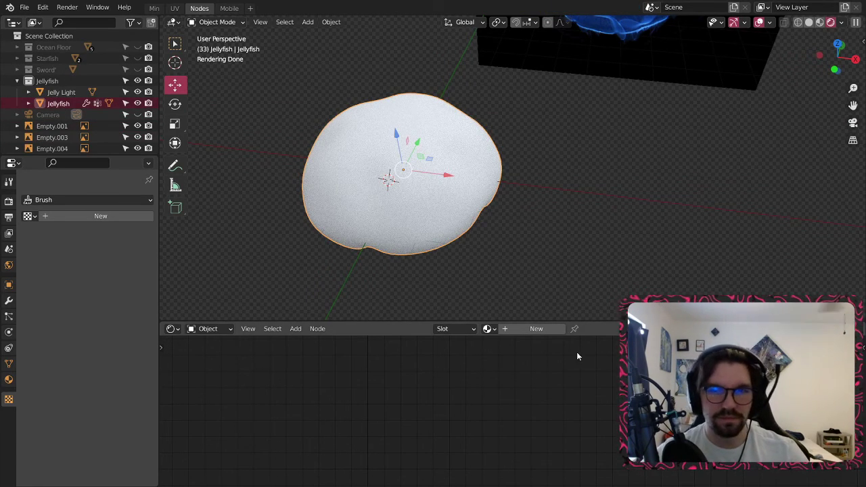
middle_click_drag(564, 135, 538, 212)
key("KP_Decimal")
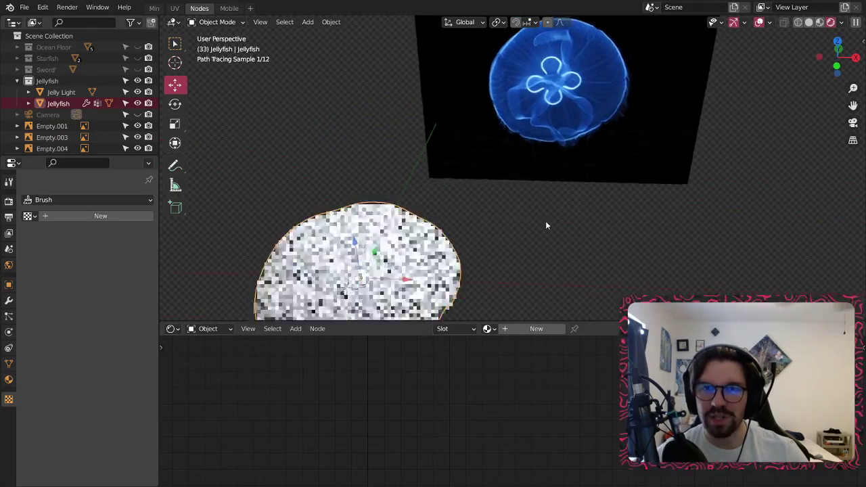
left_click(510, 334)
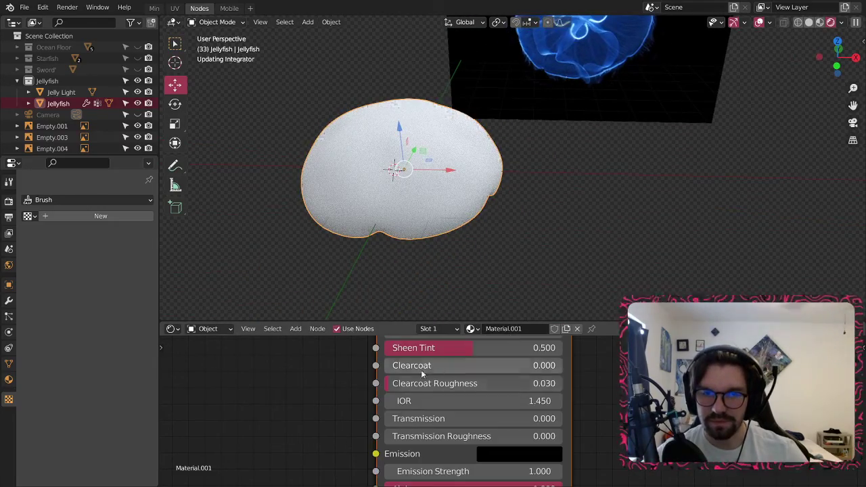
- Set the Jellyfish material's Transmission to 1.000 and Clearcoat Roughness to 0.000, and lower Sheen Tint to its minimum
scroll(369, 400, "down", 3)
scroll(382, 413, "up", 4)
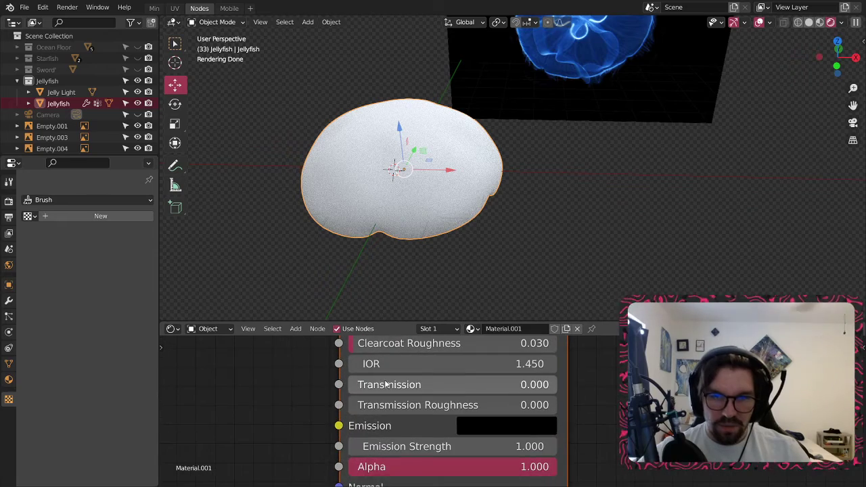
left_click_drag(383, 384, 562, 384)
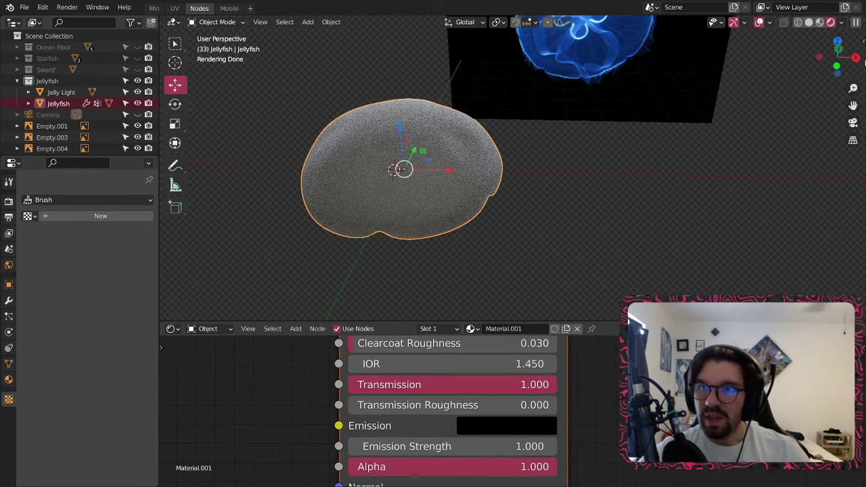
middle_click_drag(389, 349, 420, 418)
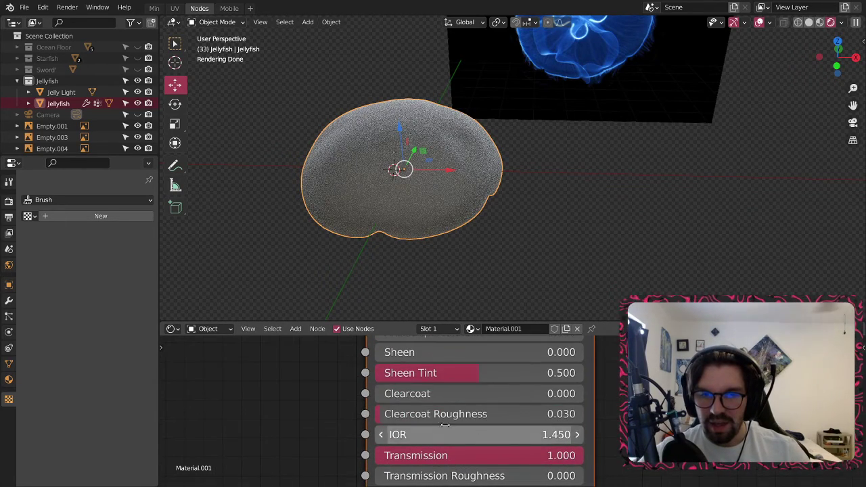
left_click_drag(419, 418, 371, 414)
middle_click_drag(475, 379, 453, 424)
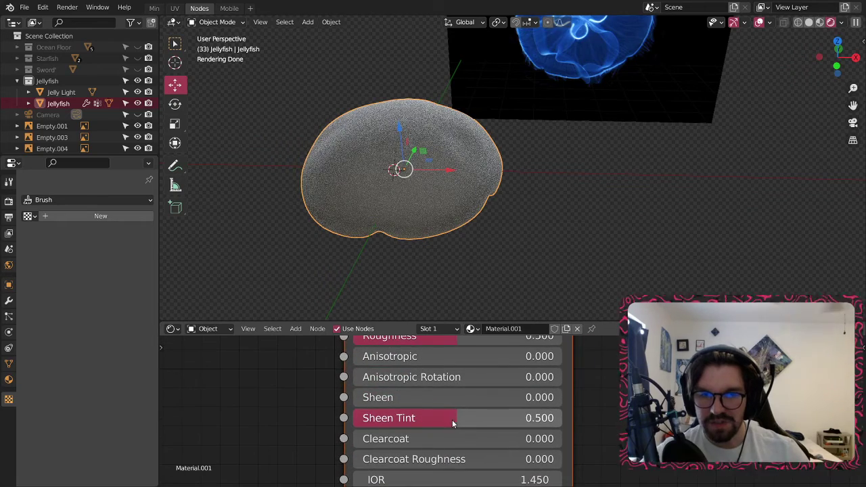
left_click_drag(453, 423, 350, 421)
- Set the Jellyfish material's Roughness to 0.250 and its Specular to 0.000
middle_click_drag(449, 362, 443, 446)
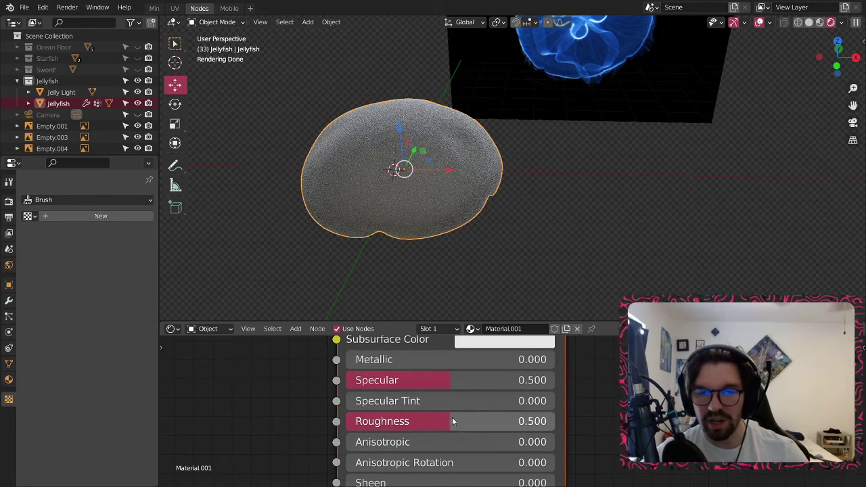
double_click(452, 417)
type(".")
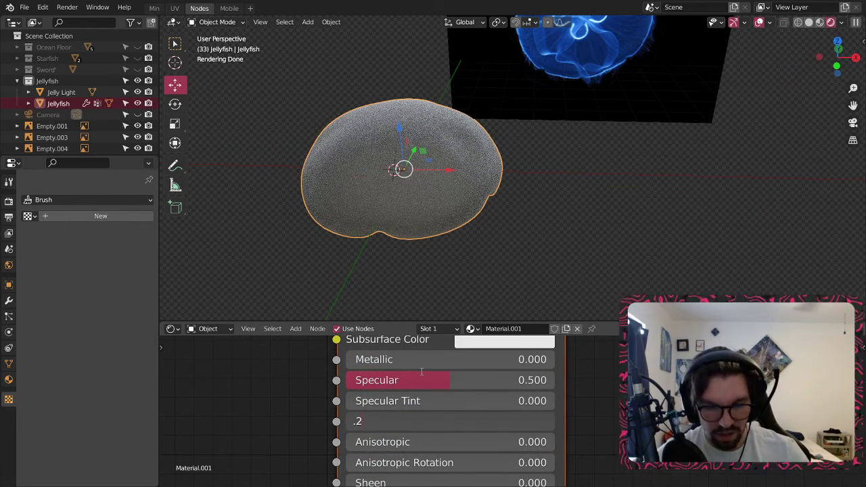
type("25")
key("Return")
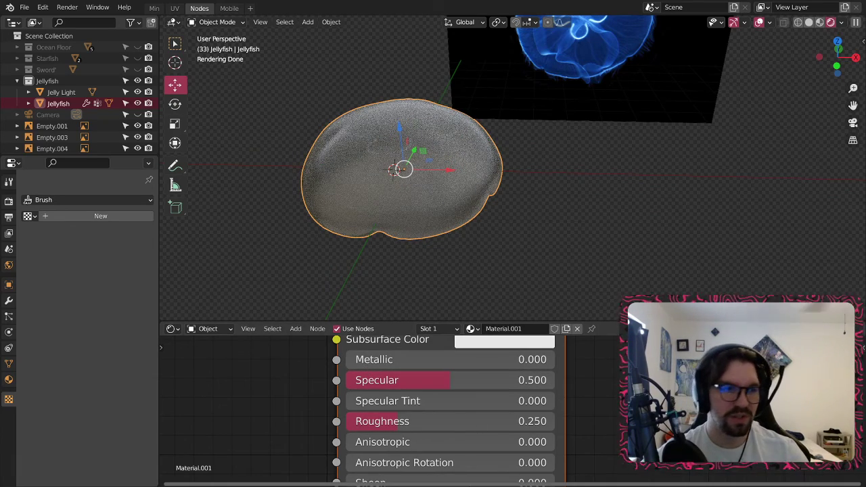
left_click_drag(442, 383, 378, 385)
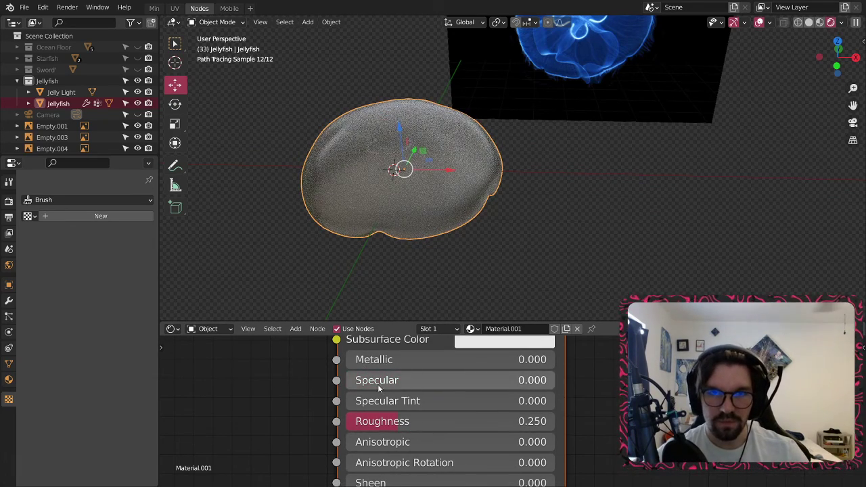
- Tint the Jellyfish material's Base Color pale blue with hue 0.601, saturation 0.229 and lightness 0.622, and inspect the dome
middle_click_drag(449, 347, 444, 432)
left_click(477, 364)
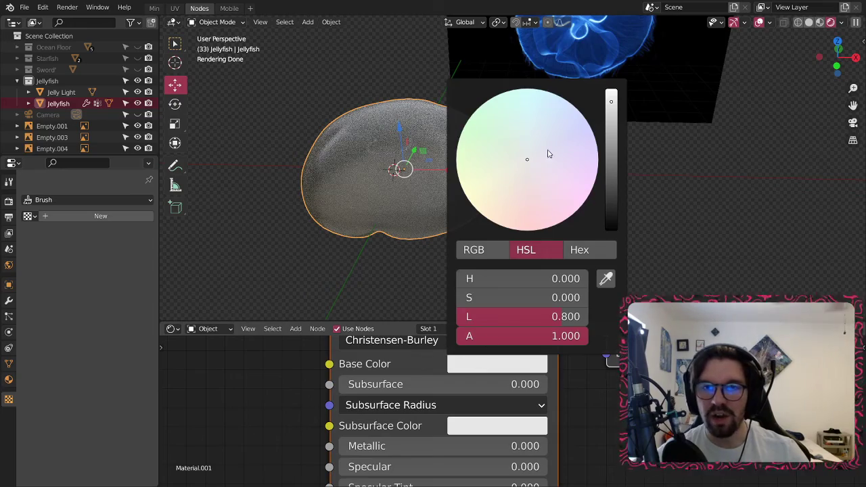
left_click_drag(616, 105, 613, 115)
left_click_drag(531, 156, 538, 144)
middle_click_drag(398, 264, 411, 202)
scroll(402, 178, "down", 3)
scroll(418, 168, "up", 3)
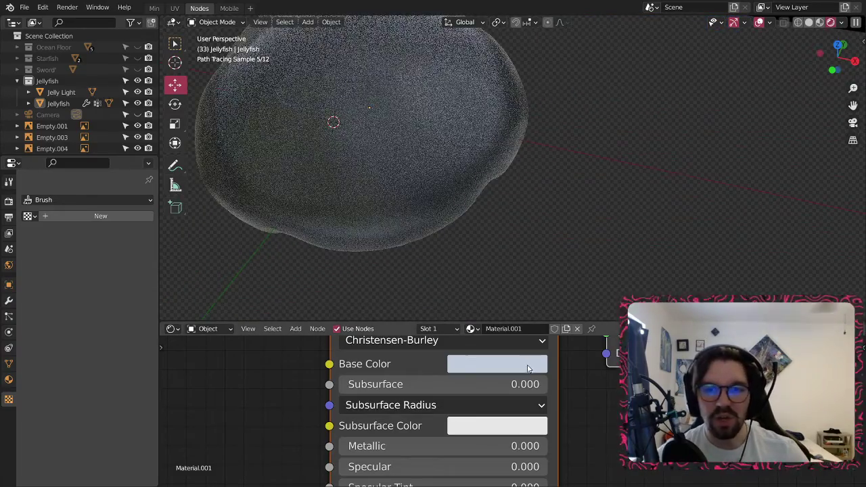
- Set the Jellyfish material's Base Color to a saturated light blue with hue 0.628, saturation 1.000 and lightness 0.75
left_click(487, 363)
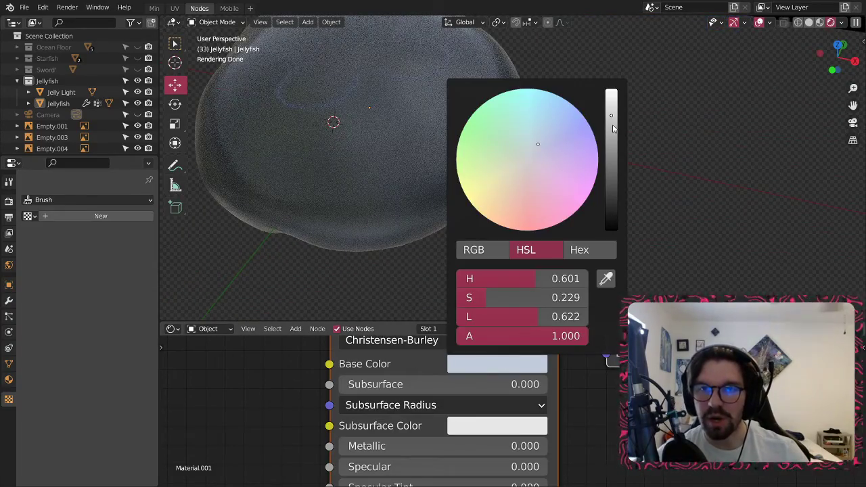
left_click_drag(541, 144, 611, 106)
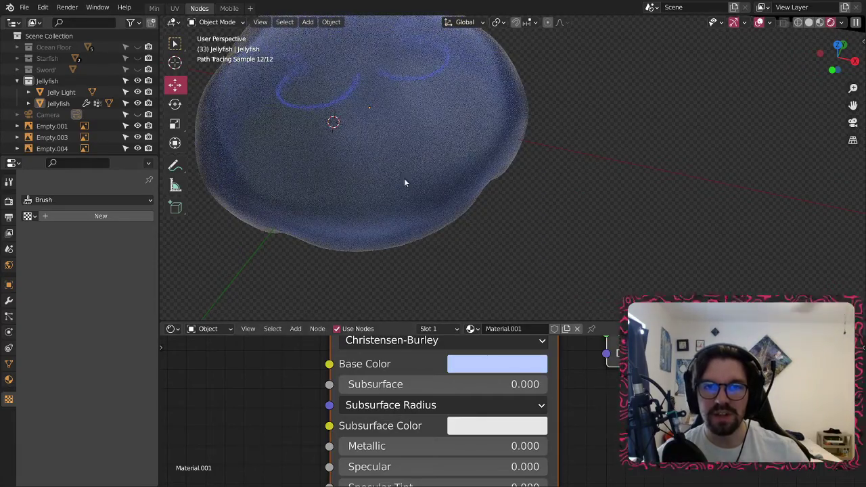
scroll(404, 181, "down", 4)
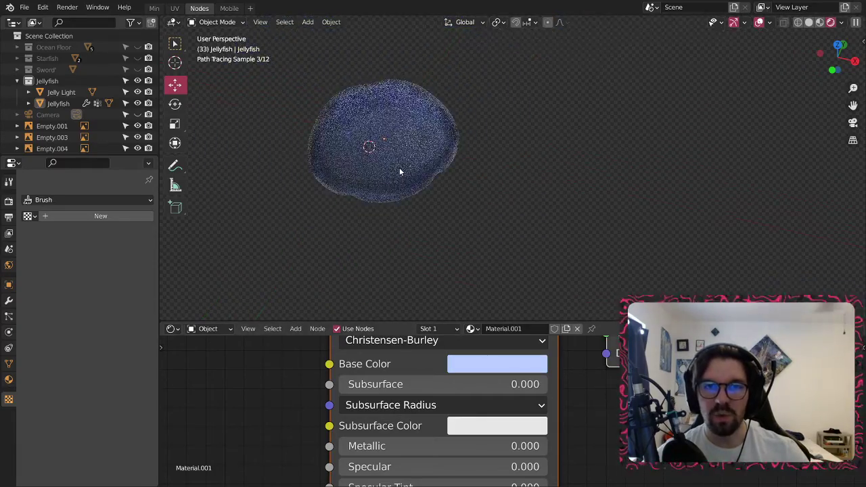
left_click(478, 368)
left_click(570, 325)
type(".")
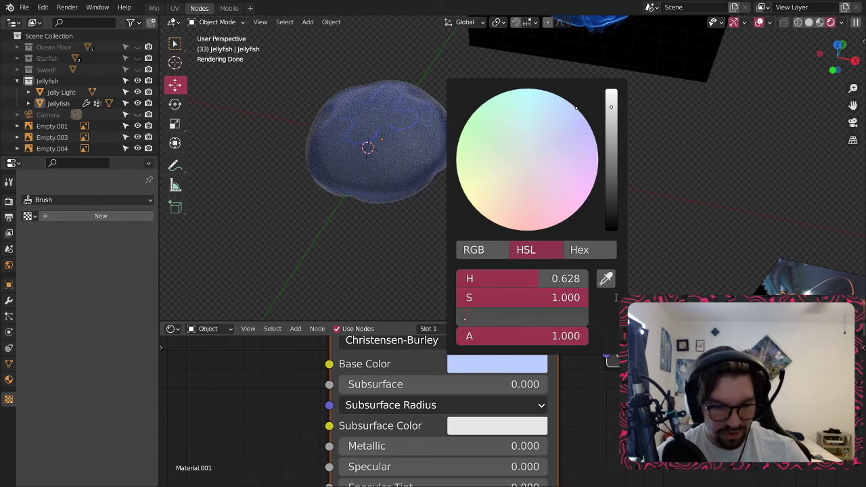
type("75")
key("Return")
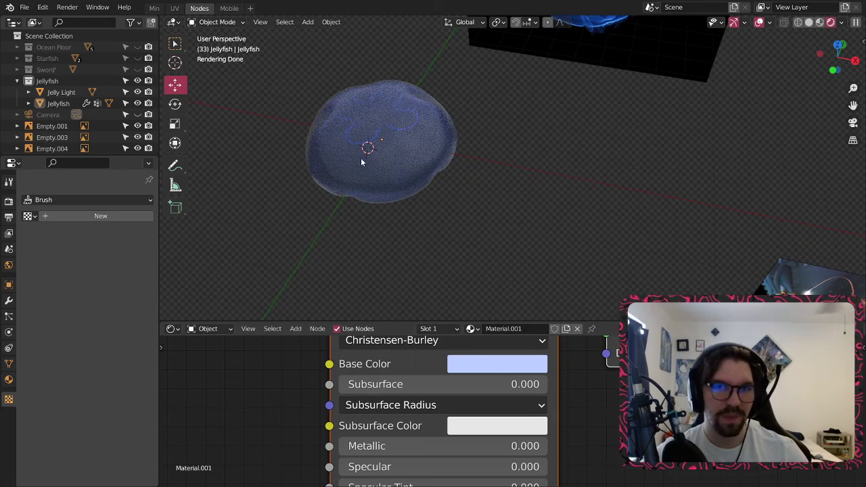
- Select the four-petal Jelly Light object inside the dome from underneath, and bring its petals back into view from above
middle_click_drag(361, 162, 467, 159)
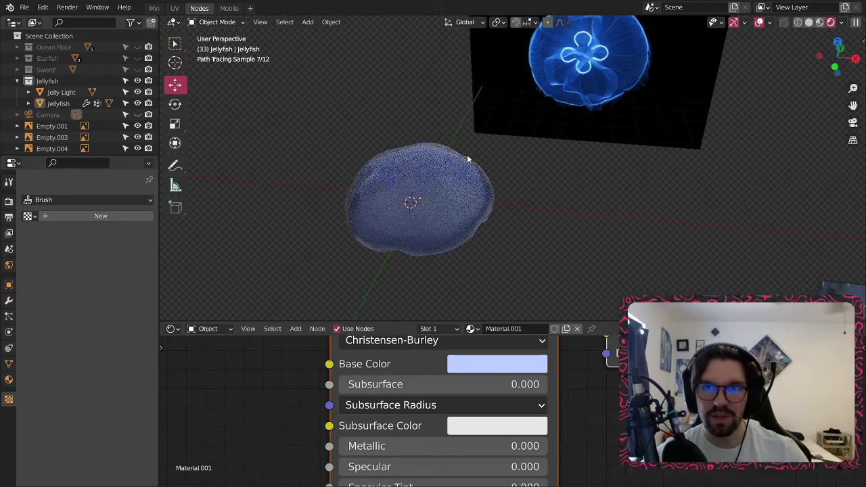
middle_click_drag(466, 200, 518, 82)
scroll(437, 176, "up", 5)
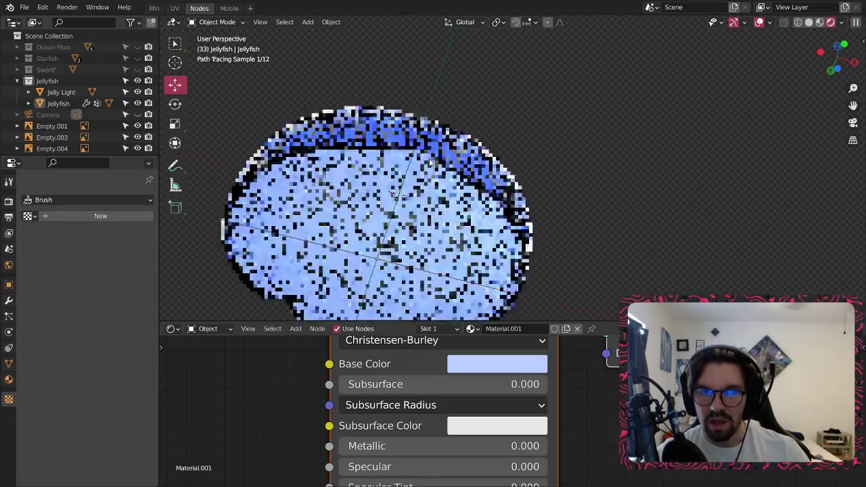
left_click(436, 176)
middle_click_drag(437, 178, 400, 309)
middle_click_drag(403, 188, 440, 155, "shift")
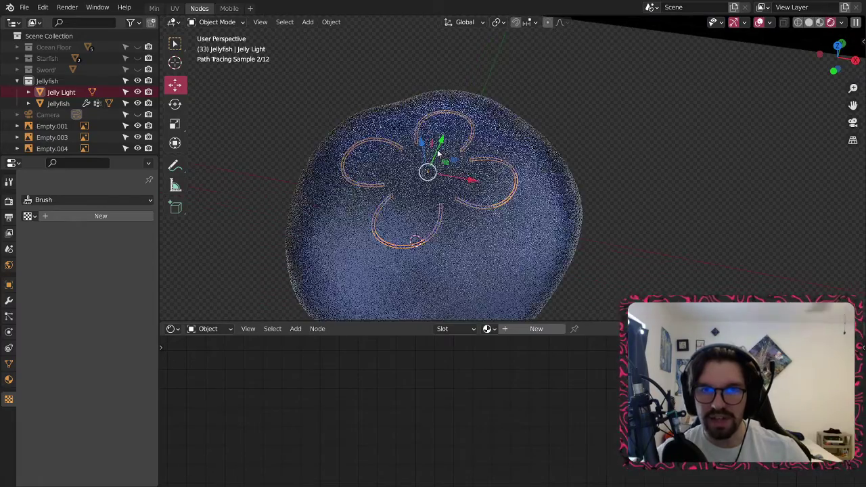
- Open the Jelly Light mesh in Edit Mode in the Min workspace, viewed from beneath the dome
left_click(229, 22)
left_click(219, 47)
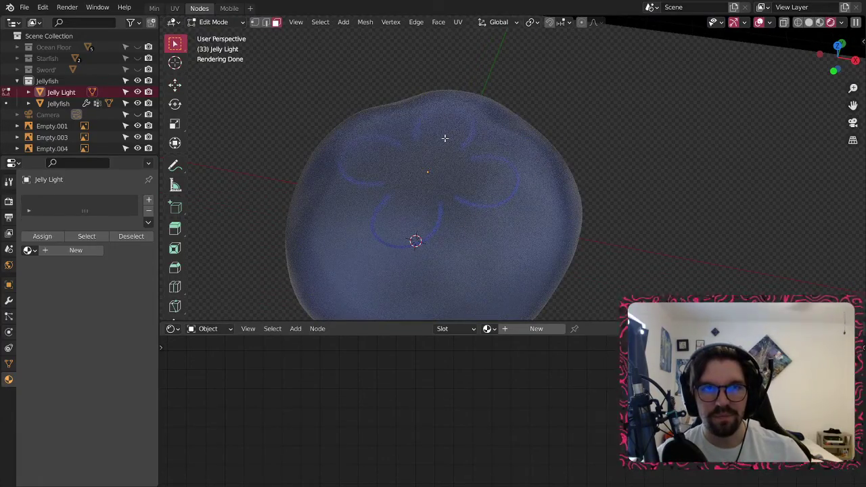
left_click(155, 9)
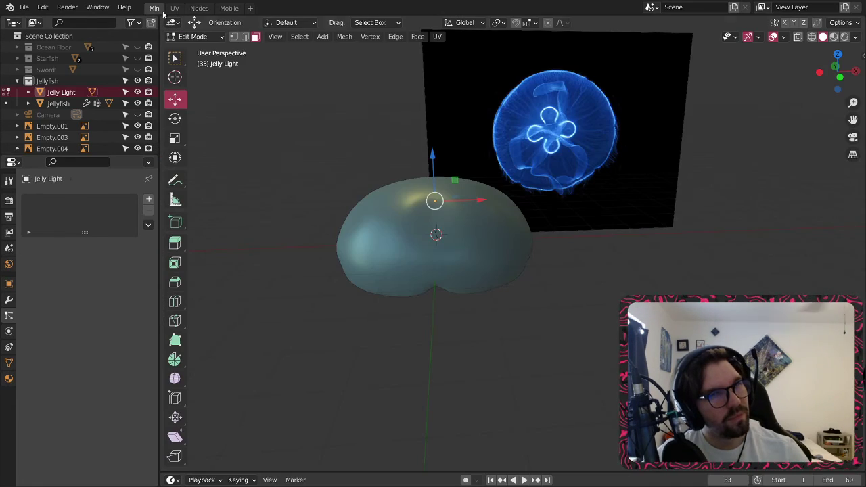
left_click(196, 35)
left_click(197, 39)
middle_click_drag(443, 213, 450, 196)
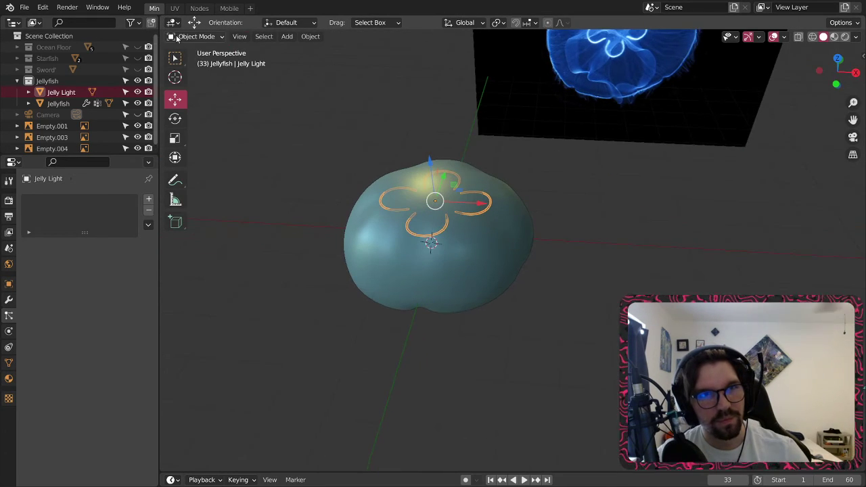
left_click(196, 36)
left_click(196, 60)
middle_click_drag(431, 257, 439, 111)
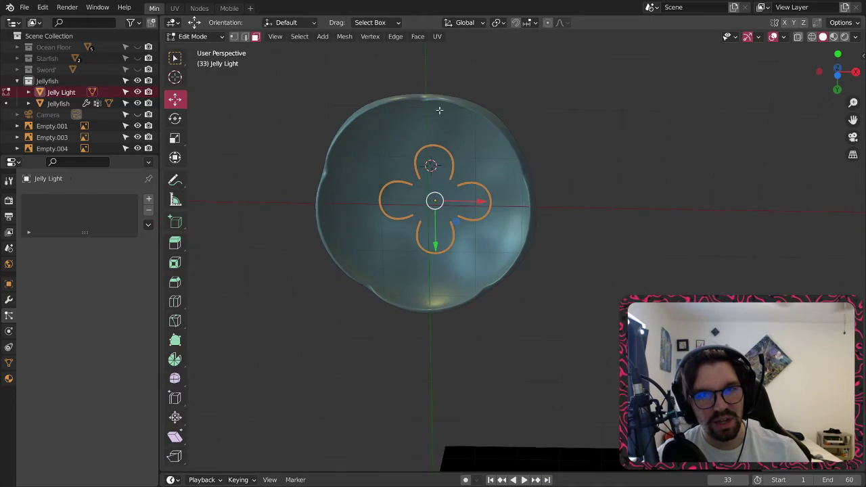
scroll(438, 128, "up", 5)
mouse_move(475, 231)
middle_mouse_down()
mouse_move(473, 399)
mouse_move(489, 234)
middle_mouse_up()
scroll(492, 224, "down", 2)
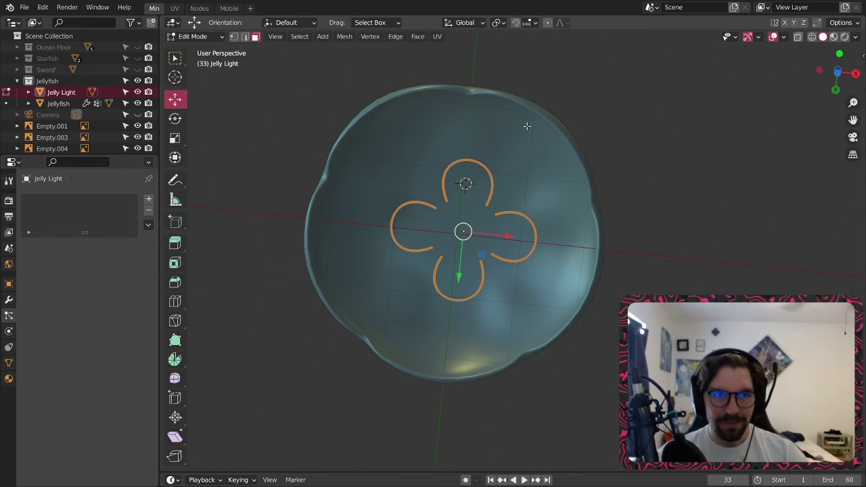
- Try thickening the four petal tubes with Shrink/Fatten at an offset of 0.032 m, and inspect them up close
key("F3")
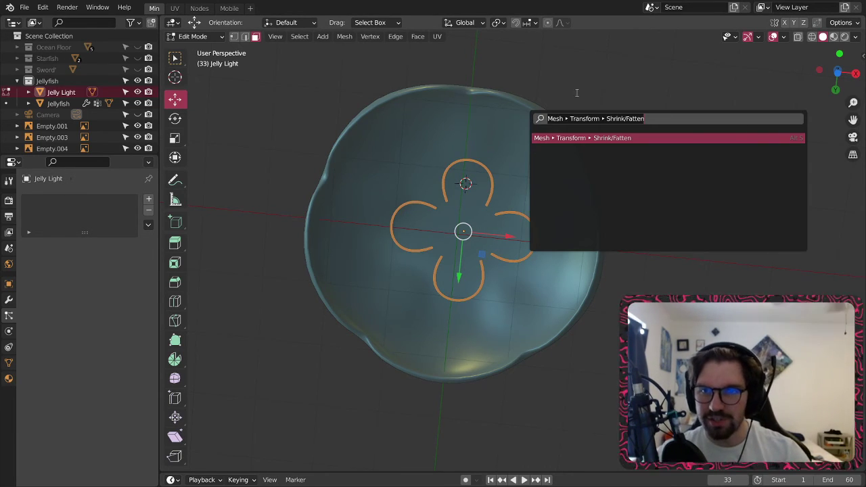
key("Return")
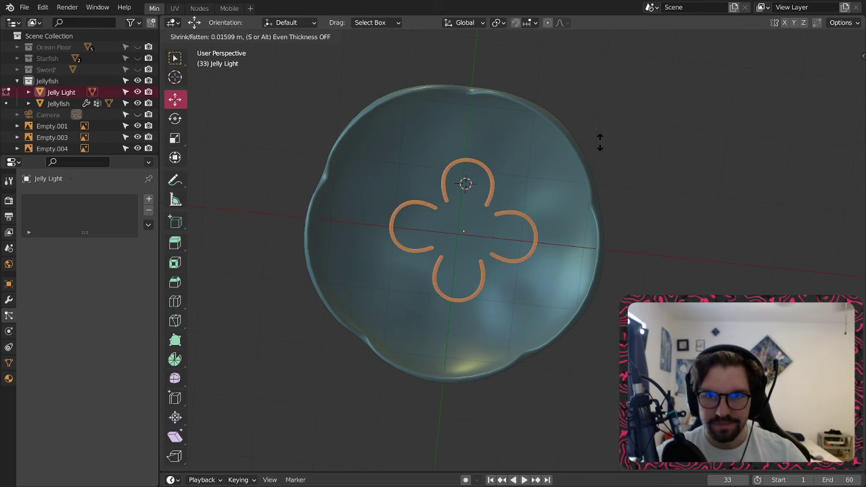
left_click(601, 142)
middle_click_drag(440, 261, 443, 214)
scroll(495, 217, "up", 4)
scroll(443, 214, "up", 5)
middle_click_drag(494, 174, 593, 251)
scroll(607, 234, "up", 5)
middle_click_drag(636, 224, 600, 221)
scroll(578, 189, "up", 5)
middle_click_drag(579, 184, 605, 180)
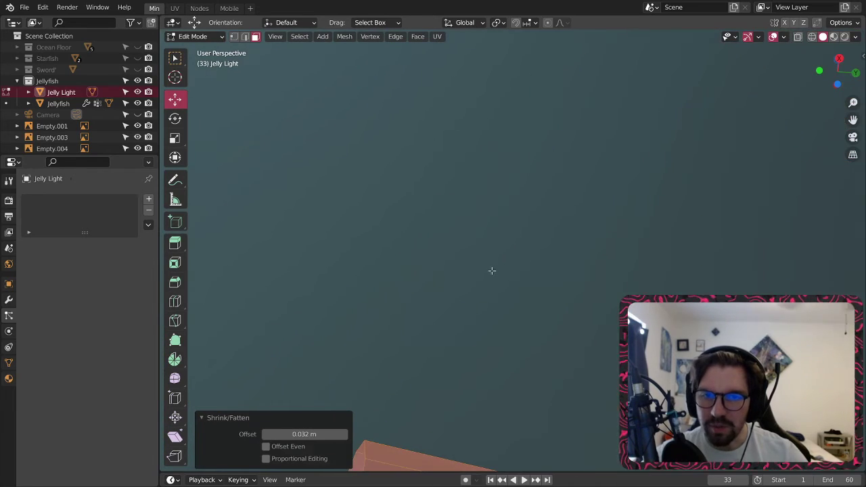
scroll(492, 270, "down", 8)
scroll(503, 259, "down", 3)
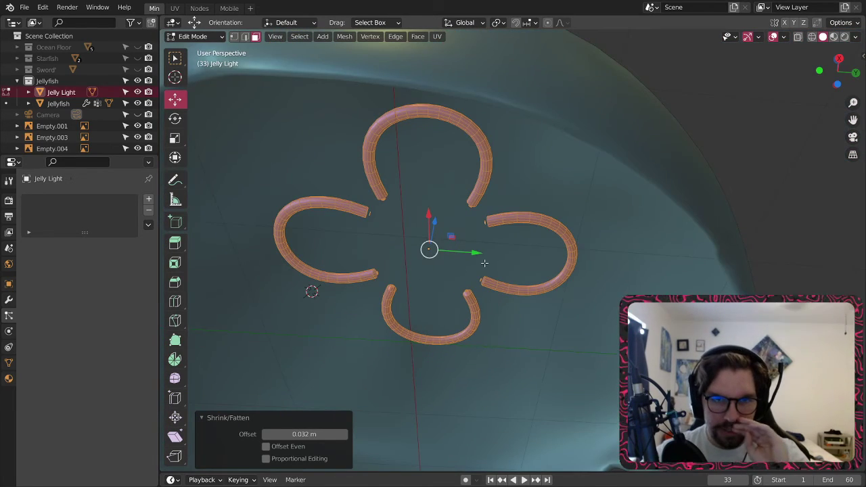
- Undo the petal thickening, return to the Nodes workspace in Object Mode and deselect the Jelly Light
key("ctrl+z")
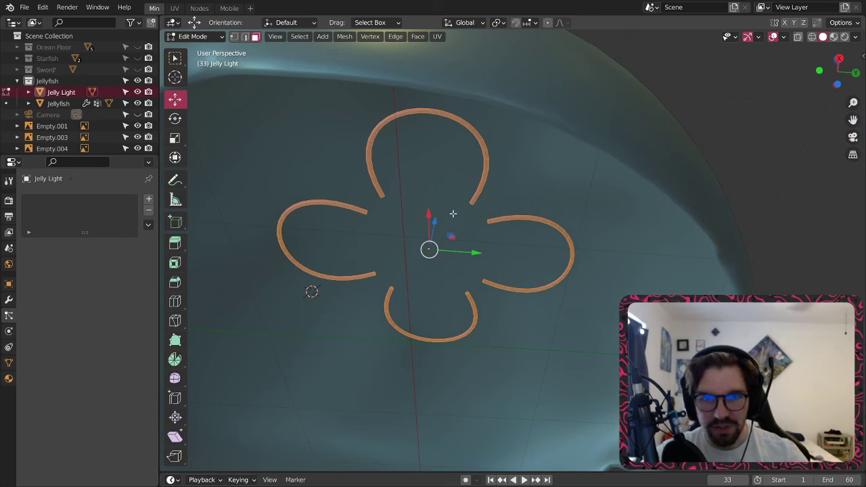
middle_click_drag(453, 214, 413, 352)
left_click(199, 8)
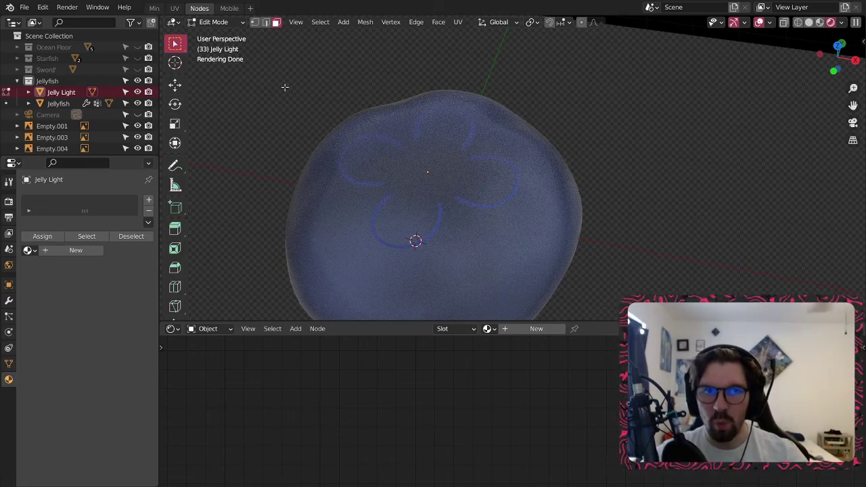
left_click(213, 24)
left_click(219, 32)
left_click(648, 180)
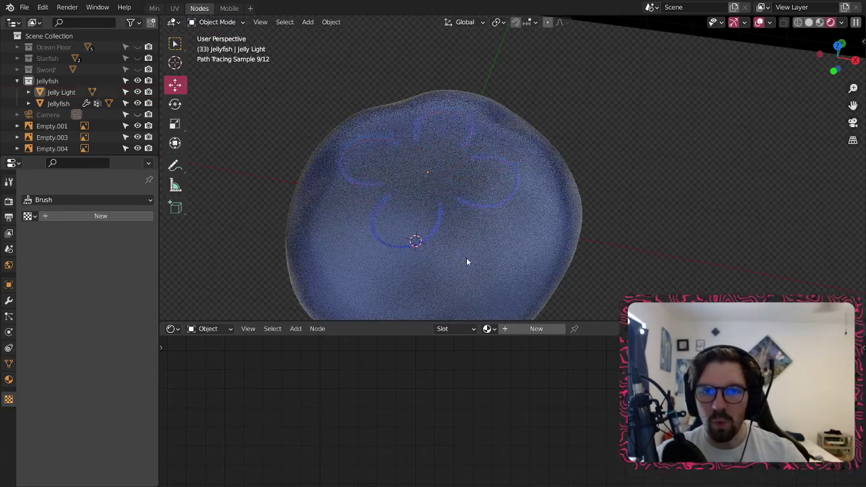
- Select the Jelly Light petals from beneath the dome and give them a new material
middle_click_drag(467, 261, 430, 169)
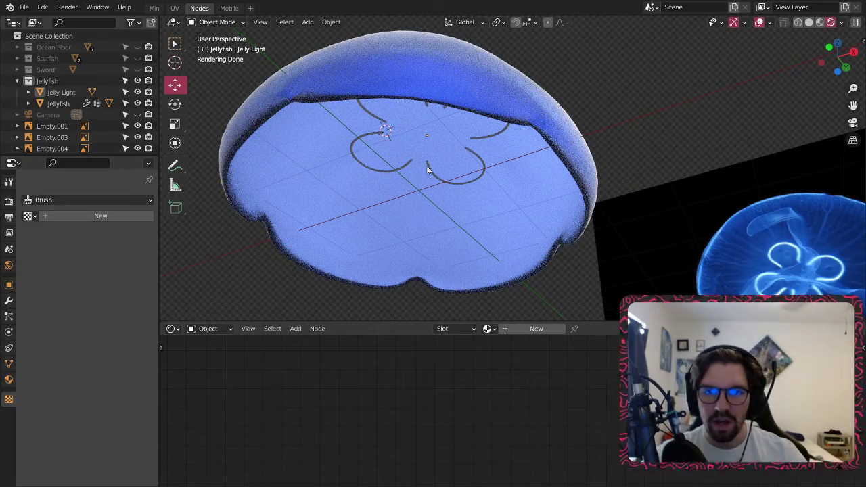
left_click(429, 167)
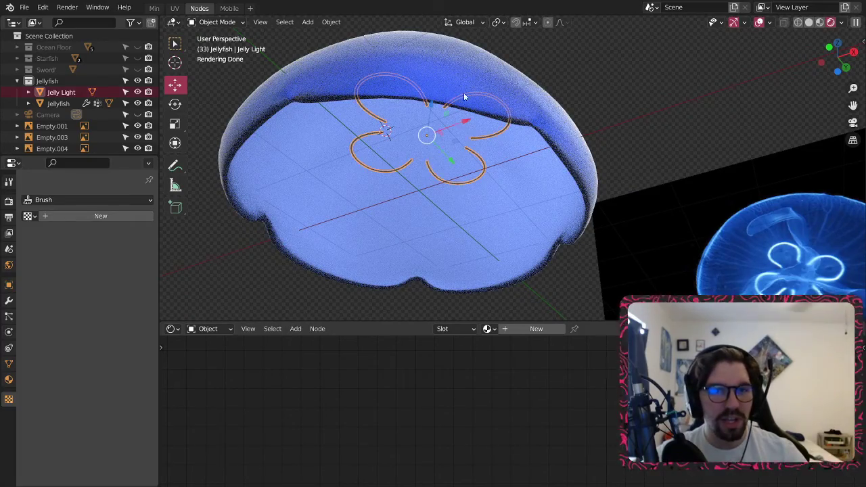
middle_click_drag(464, 92, 525, 181)
scroll(460, 236, "down", 3)
middle_click_drag(485, 243, 472, 204)
left_click(505, 330)
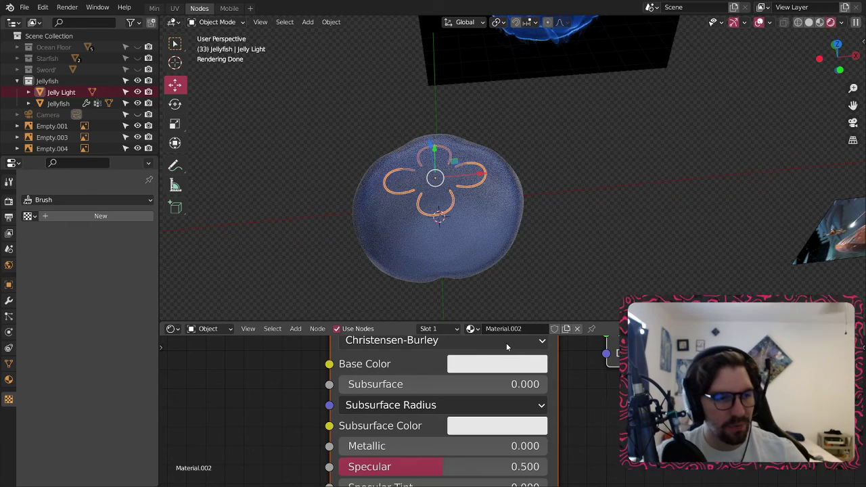
- Set the Jelly Light material's Emission colour to full white and view the petals from above
scroll(555, 392, "down", 3)
middle_click_drag(602, 443, 602, 349)
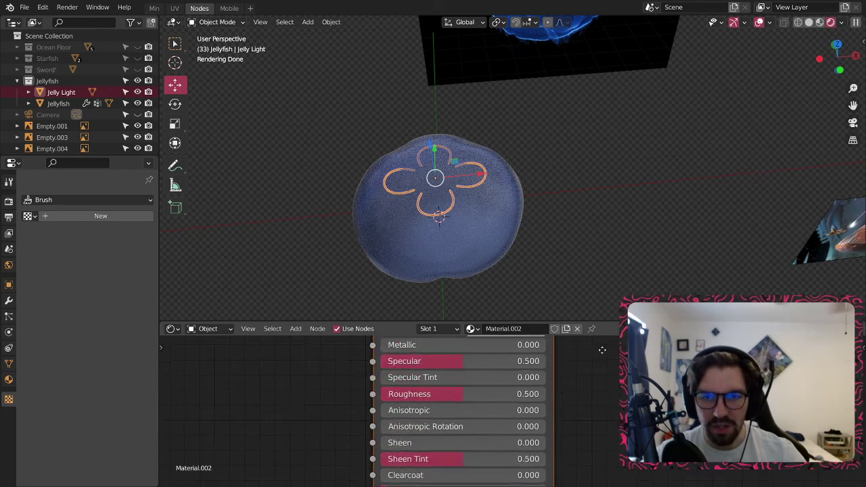
middle_click_drag(586, 457, 551, 385)
scroll(490, 408, "up", 6)
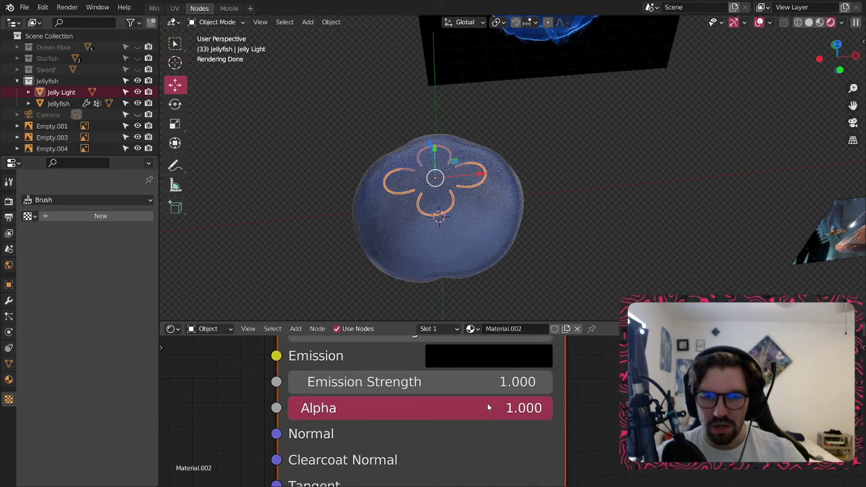
middle_click_drag(489, 408, 501, 474)
middle_click_drag(584, 37, 555, 58)
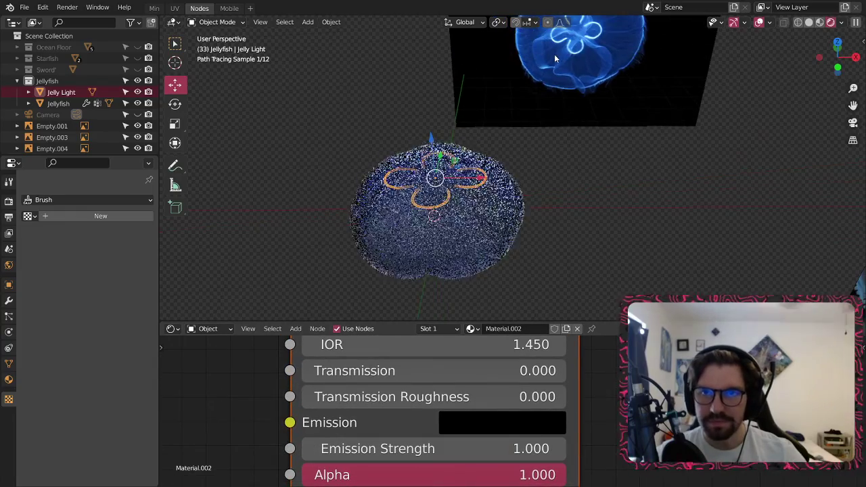
scroll(470, 167, "up", 3)
left_click(485, 426)
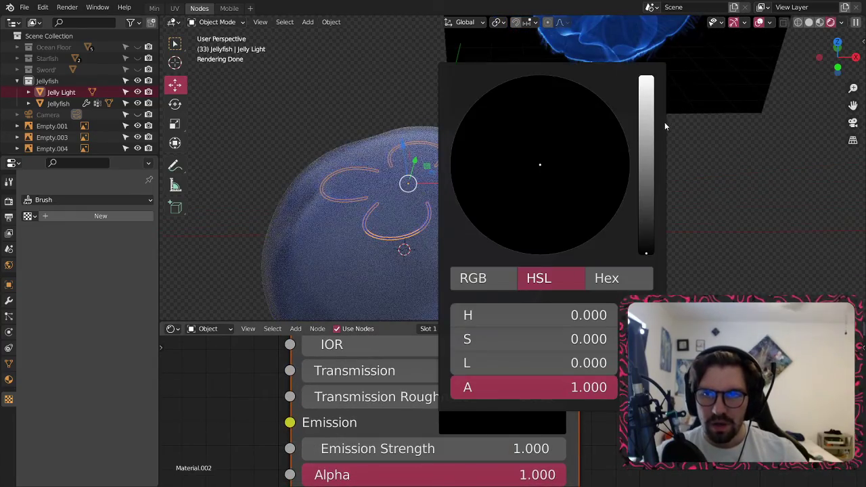
left_click_drag(644, 231, 646, 75)
left_click(683, 238)
middle_click_drag(424, 223, 427, 278)
middle_click_drag(436, 159, 510, 222, "shift")
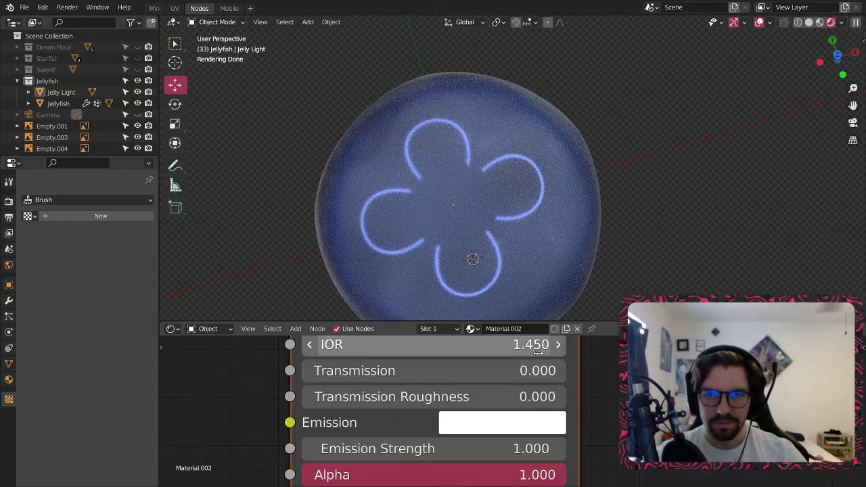
- Set the Jelly Light material's Clearcoat Roughness to 0.000
scroll(613, 398, "down", 5)
middle_click_drag(639, 375, 588, 413)
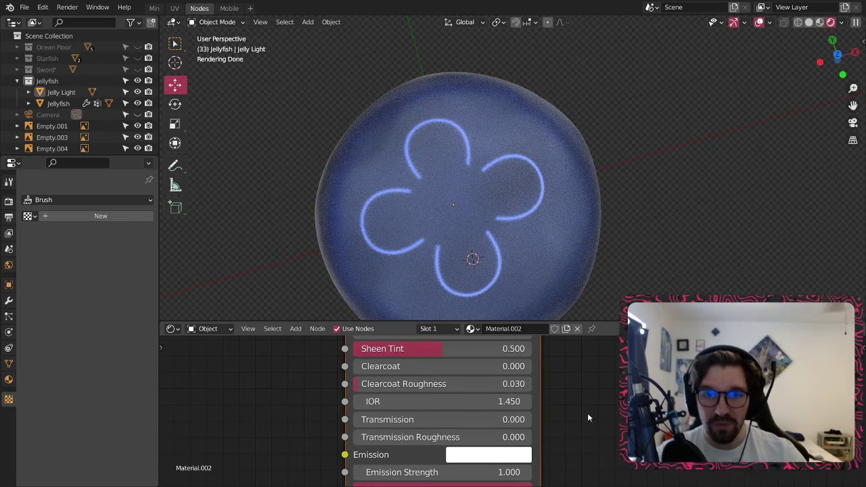
middle_click_drag(557, 352, 558, 396)
left_click_drag(384, 432, 357, 430)
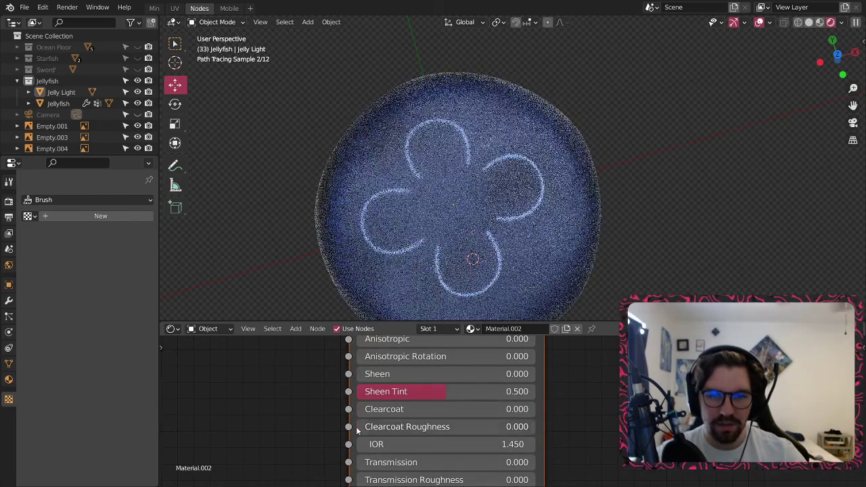
- Set the Jelly Light material's Base Color to black
middle_click_drag(445, 392, 438, 449)
scroll(494, 414, "down", 3)
middle_click_drag(488, 370, 485, 448)
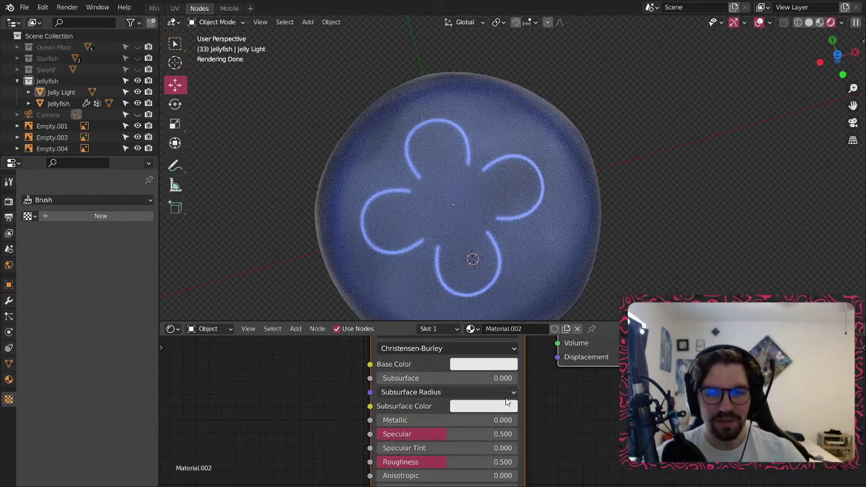
left_click(480, 369)
left_click(551, 281)
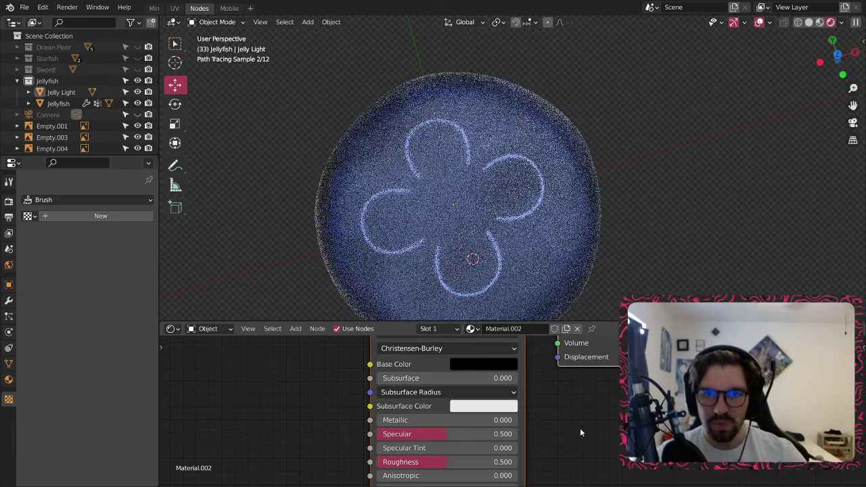
- Set the Jelly Light material's Specular, Roughness and Sheen Tint to 0.000
scroll(569, 432, "down", 3, "shift")
left_click_drag(456, 353, 387, 356)
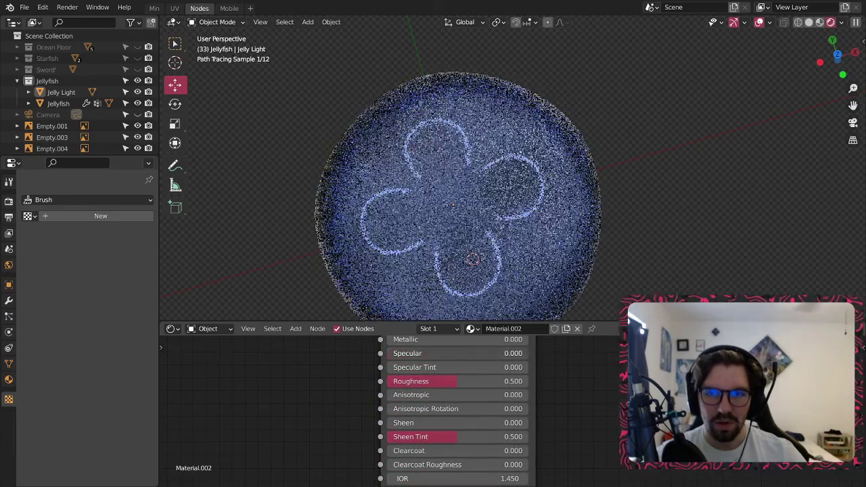
left_click_drag(453, 383, 389, 385)
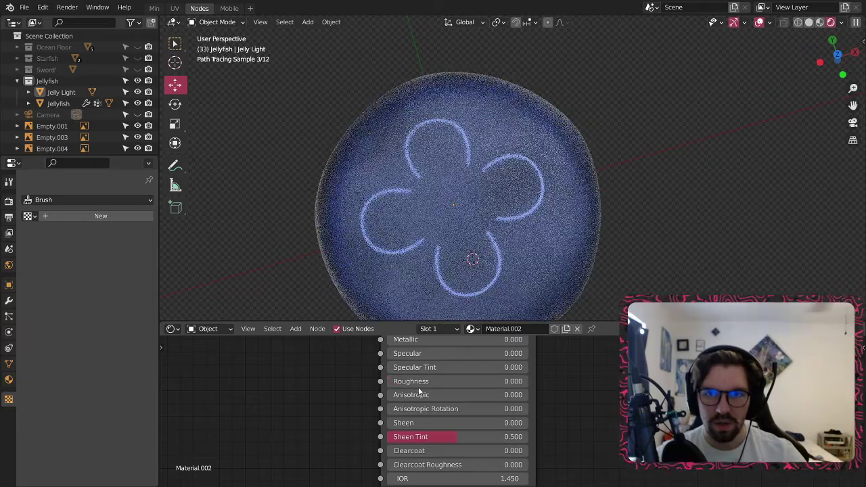
scroll(568, 444, "down", 2, "shift")
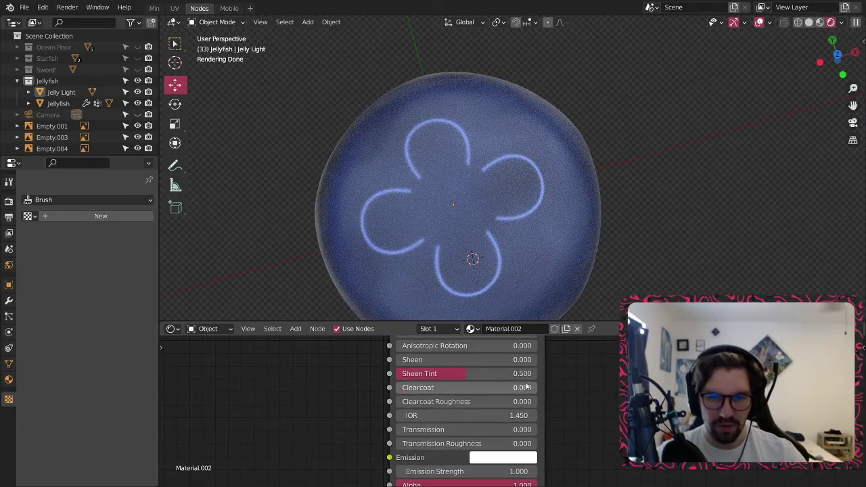
left_click_drag(474, 379, 391, 379)
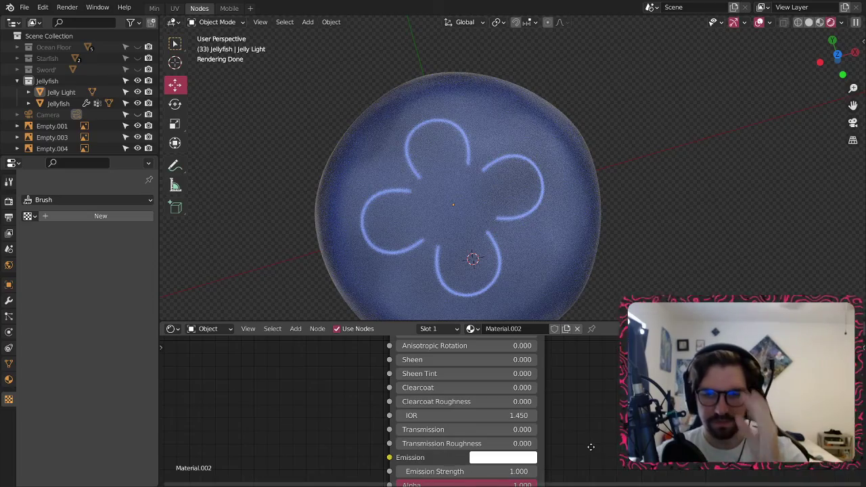
- Examine the glowing petals through the translucent dome from several angles and distances
middle_click_drag(591, 446, 588, 354)
middle_click_drag(503, 223, 468, 156)
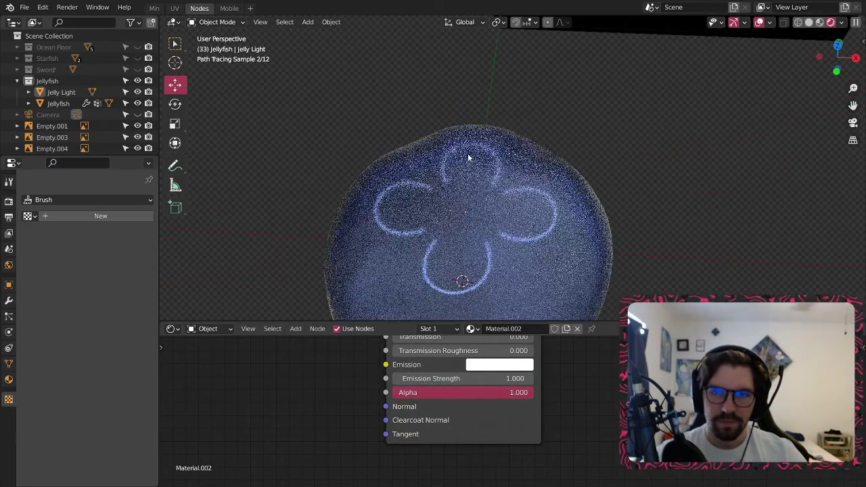
mouse_move(486, 203)
middle_mouse_down()
mouse_move(515, 82)
mouse_move(501, 26)
mouse_move(477, 127)
mouse_move(498, 205)
mouse_move(499, 166)
mouse_move(488, 200)
mouse_move(467, 121)
mouse_move(459, 139)
middle_mouse_up()
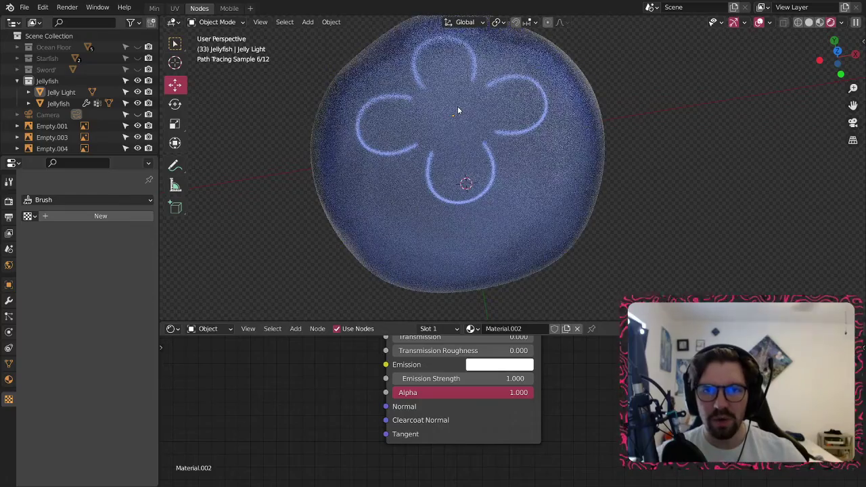
mouse_move(466, 101)
middle_mouse_down()
mouse_move(501, 152)
mouse_move(479, 158)
mouse_move(453, 199)
mouse_move(515, 195)
mouse_move(507, 210)
middle_mouse_up()
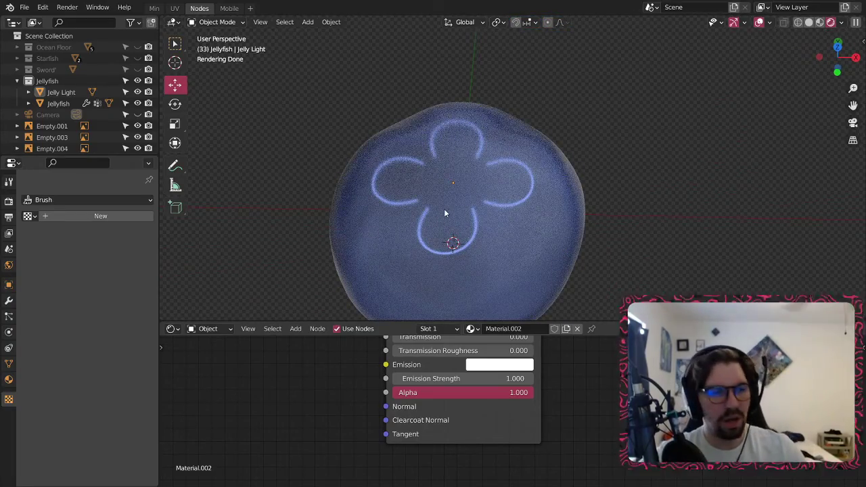
mouse_move(463, 214)
middle_mouse_down()
mouse_move(535, 155)
mouse_move(562, 146)
mouse_move(585, 175)
mouse_move(551, 151)
mouse_move(606, 101)
mouse_move(595, 134)
mouse_move(606, 222)
mouse_move(482, 235)
mouse_move(434, 182)
mouse_move(447, 187)
mouse_move(418, 196)
middle_mouse_up()
scroll(434, 203, "up", 5)
scroll(435, 204, "down", 5)
scroll(469, 176, "up", 3)
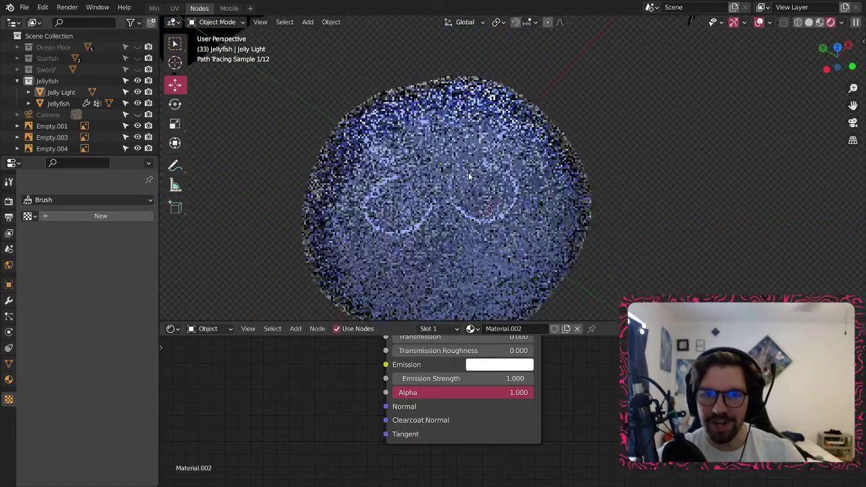
mouse_move(469, 176)
middle_mouse_down()
mouse_move(410, 117)
mouse_move(418, 216)
middle_mouse_up()
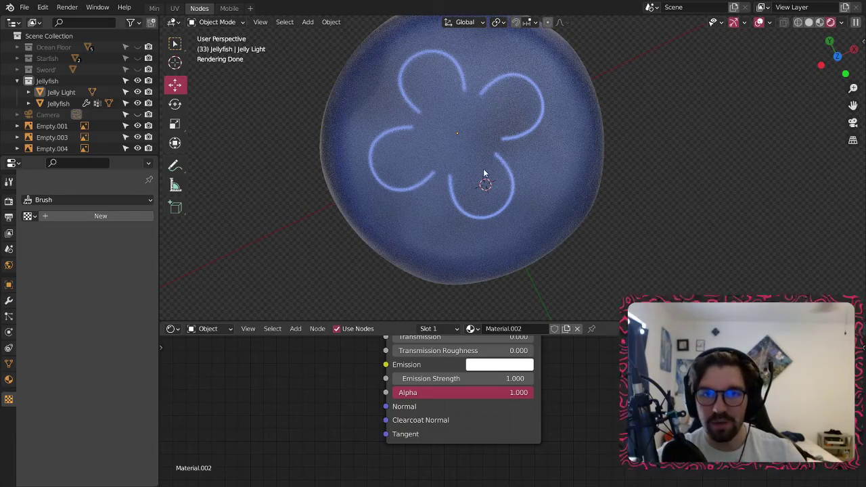
mouse_move(483, 174)
middle_mouse_down()
mouse_move(518, 206)
mouse_move(511, 149)
mouse_move(501, 185)
mouse_move(526, 228)
mouse_move(507, 201)
mouse_move(496, 141)
middle_mouse_up()
scroll(497, 141, "down", 3)
scroll(494, 154, "up", 5)
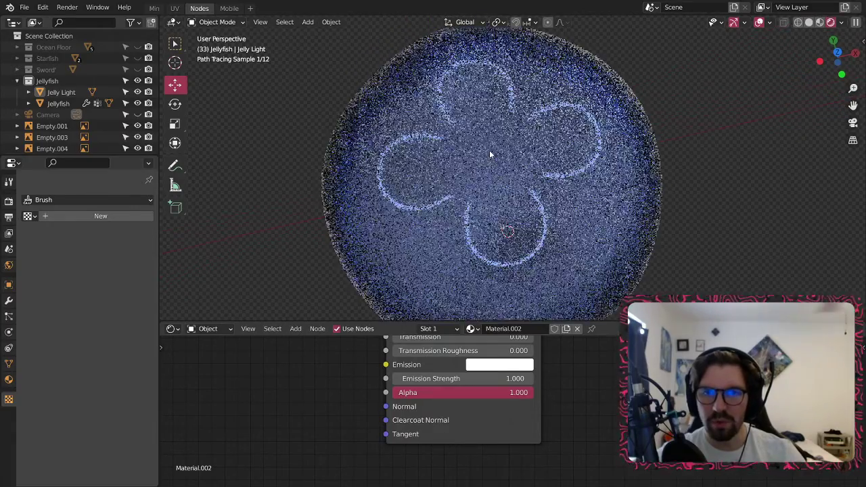
mouse_move(518, 187)
middle_mouse_down()
mouse_move(513, 144)
mouse_move(546, 182)
mouse_move(391, 193)
mouse_move(402, 248)
mouse_move(412, 194)
middle_mouse_up()
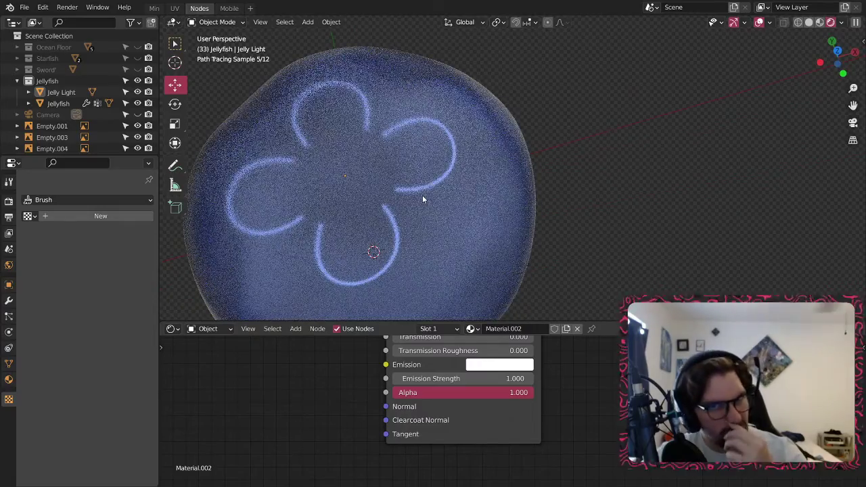
- Scale the four-petal Jelly Light object down uniformly to about 0.628
scroll(427, 187, "down", 3)
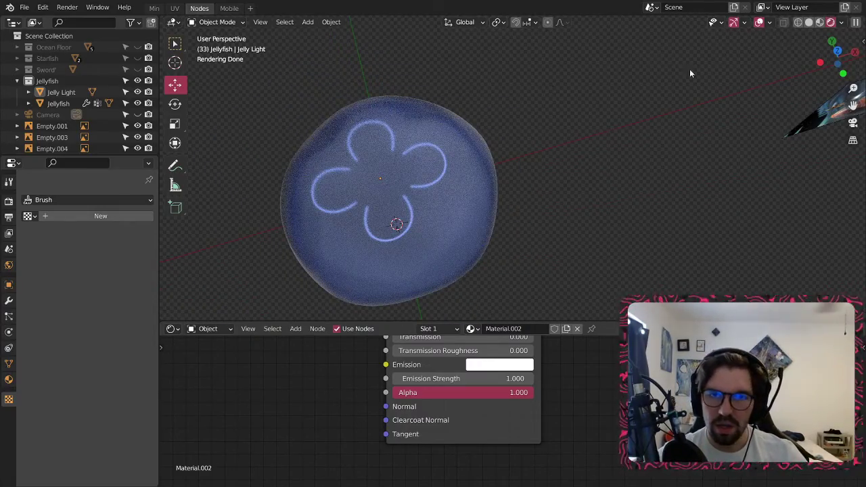
mouse_move(691, 74)
middle_mouse_down()
mouse_move(443, 195)
mouse_move(532, 209)
mouse_move(502, 146)
middle_mouse_up()
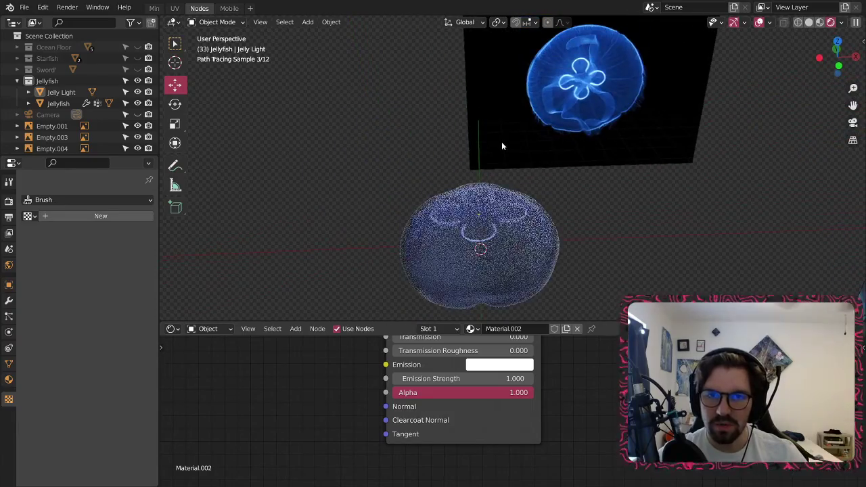
mouse_move(509, 194)
middle_mouse_down()
mouse_move(464, 193)
mouse_move(457, 221)
mouse_move(440, 228)
mouse_move(450, 32)
mouse_move(440, 313)
middle_mouse_up()
scroll(434, 148, "up", 4)
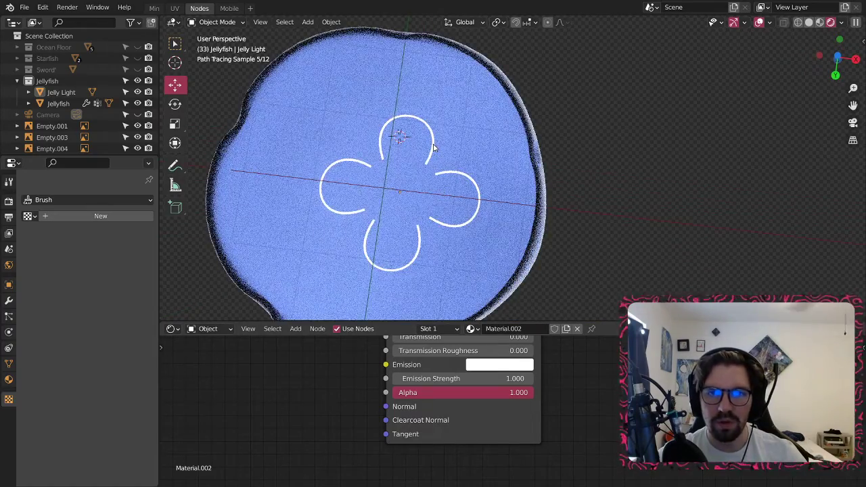
left_click(441, 184)
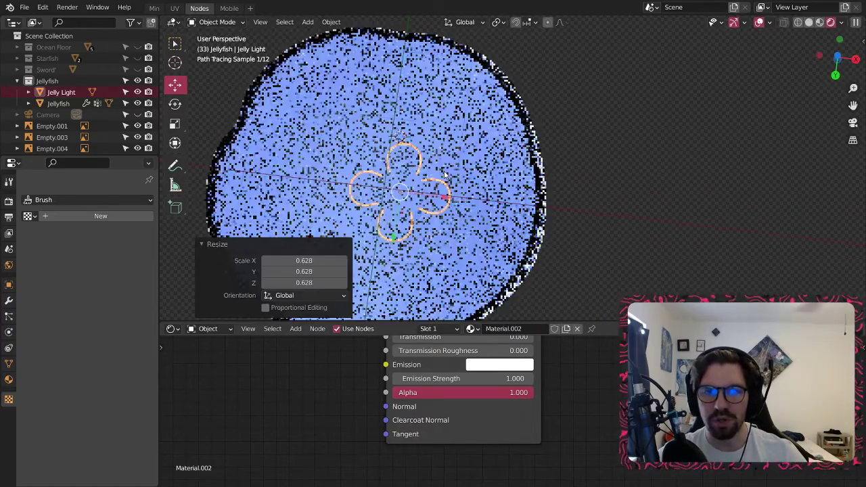
middle_click_drag(441, 99, 392, 271)
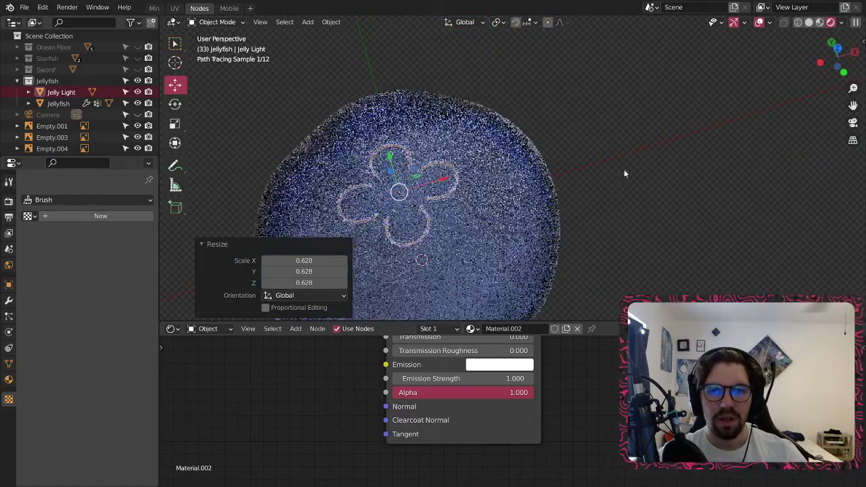
left_click(624, 170)
middle_click_drag(462, 160, 463, 268)
middle_click_drag(443, 146, 467, 94)
- Try an Emission Strength of 5 on the Jelly Light material and settle on 3.000
middle_click_drag(367, 379, 378, 415)
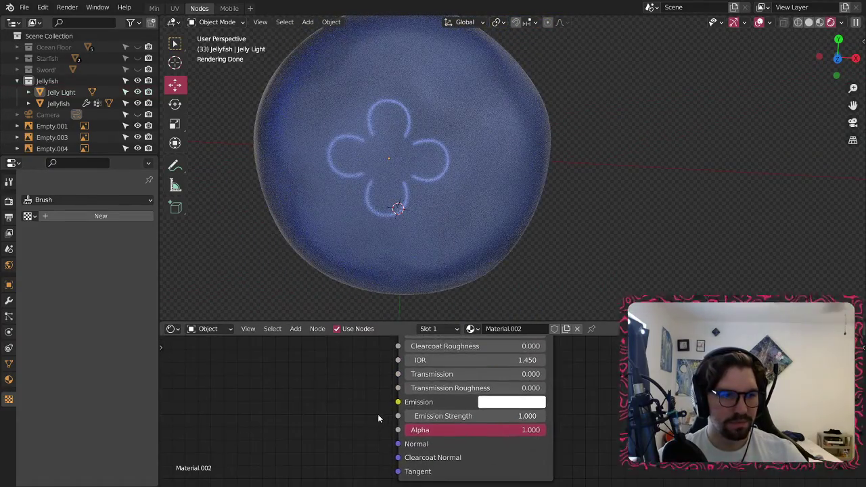
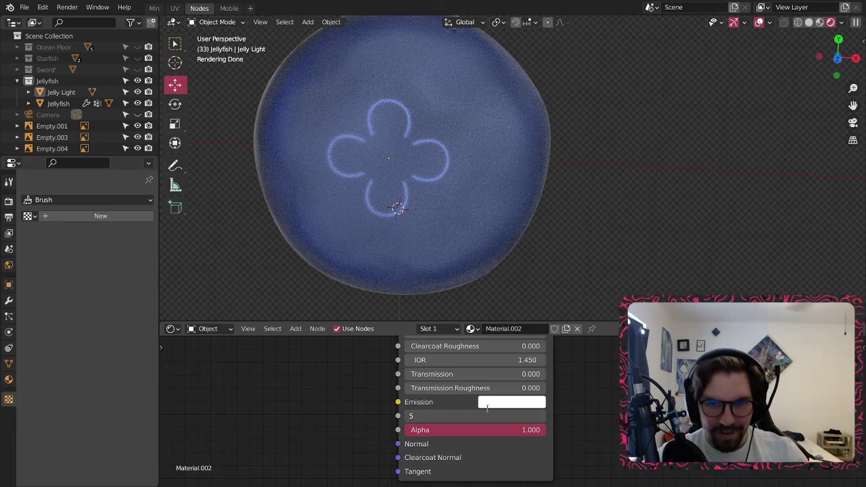
key("Return")
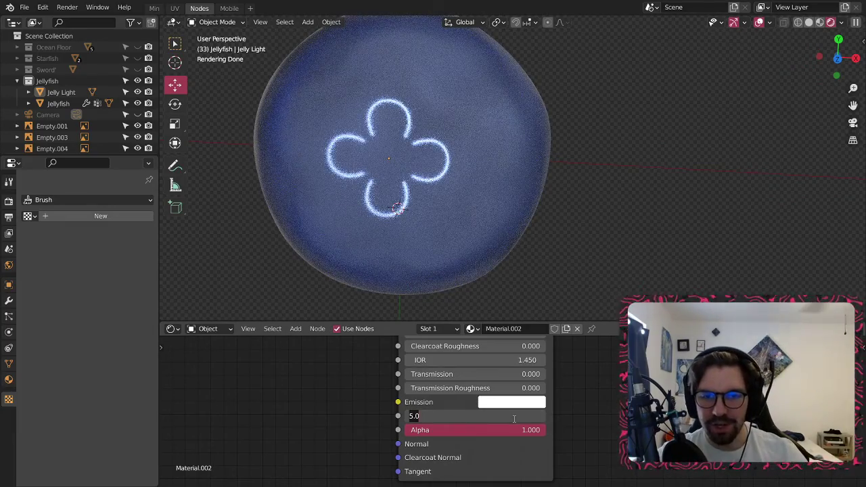
type("3")
key("Return")
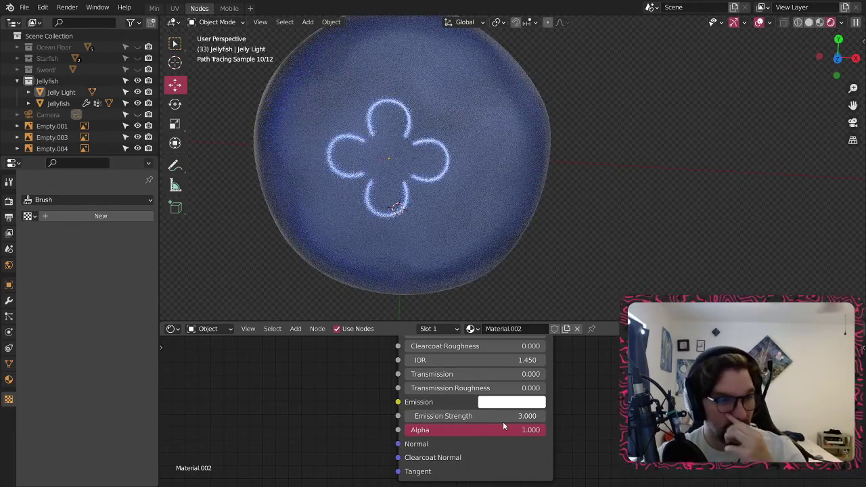
scroll(498, 62, "down", 10)
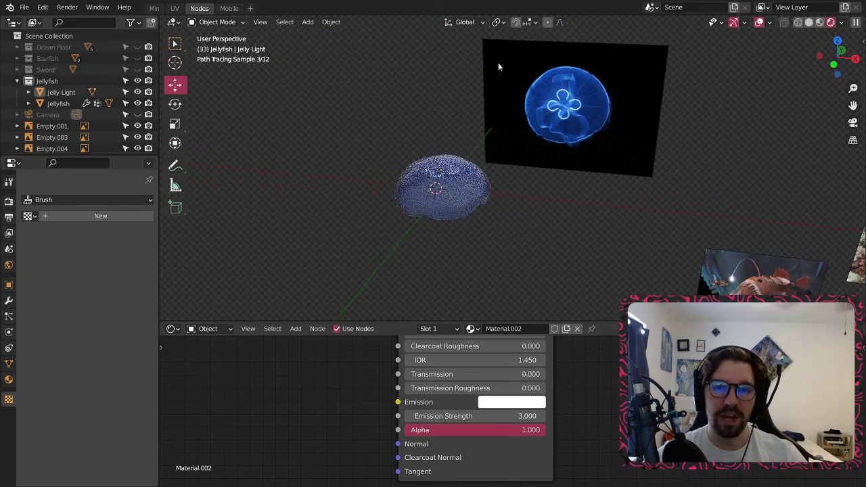
- Add a Sapling Tree Gen tree at the jellyfish's position and view its branches up close
left_click(155, 8)
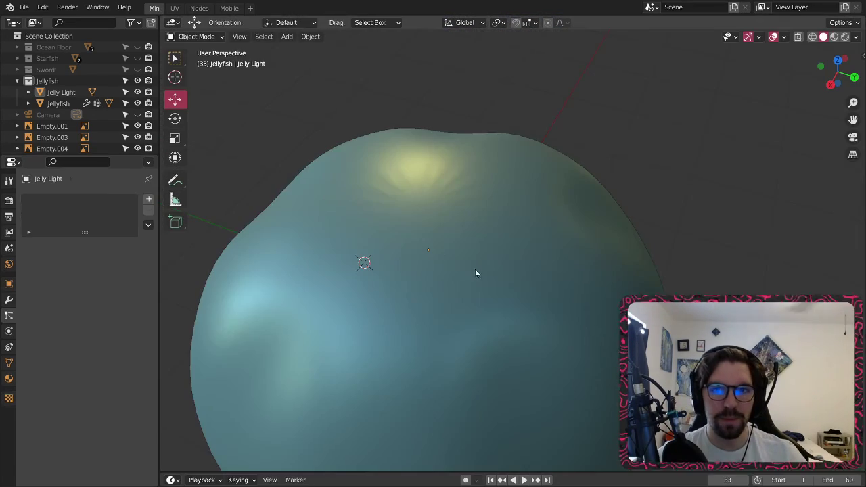
scroll(471, 237, "down", 8)
middle_click_drag(545, 252, 356, 243)
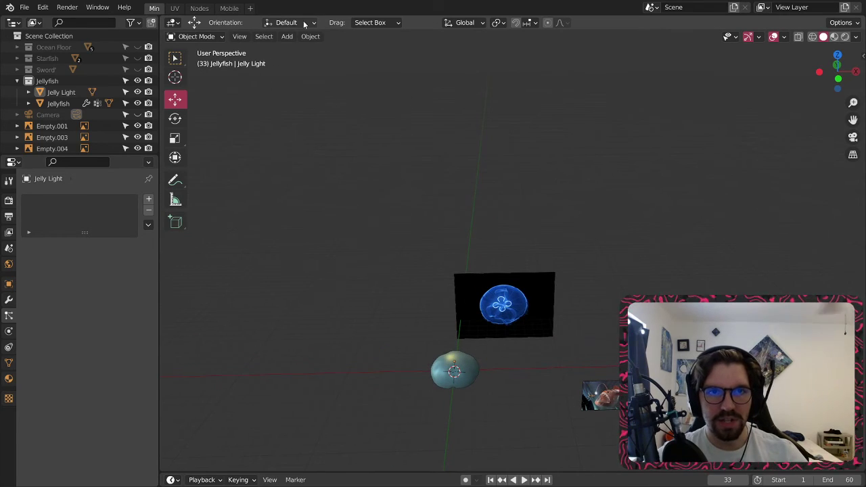
left_click(289, 36)
mouse_move(285, 49)
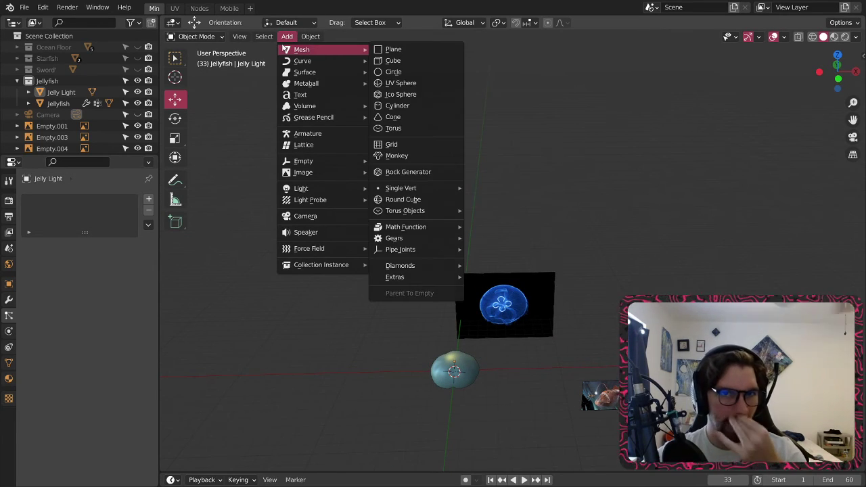
mouse_move(325, 65)
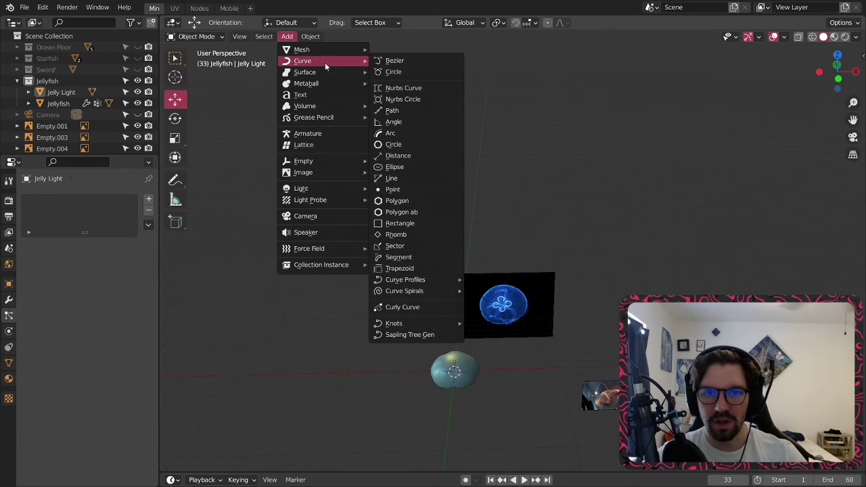
left_click(410, 335)
key("KP_Decimal")
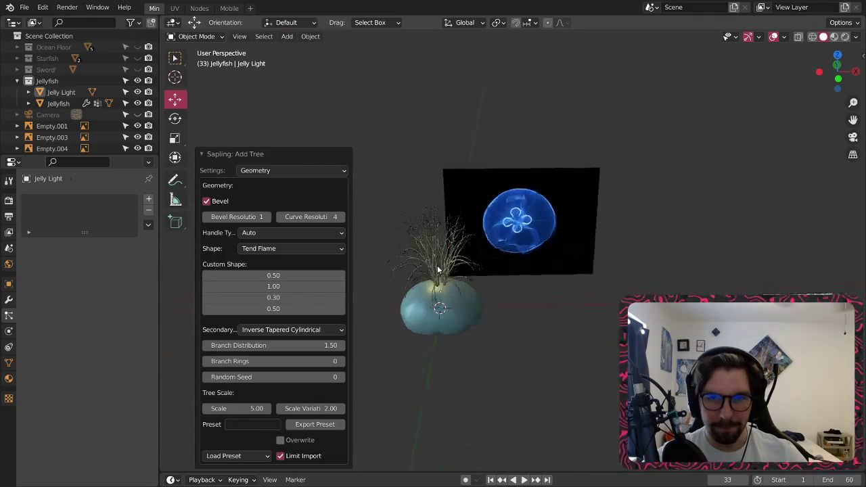
middle_click_drag(443, 281, 352, 223)
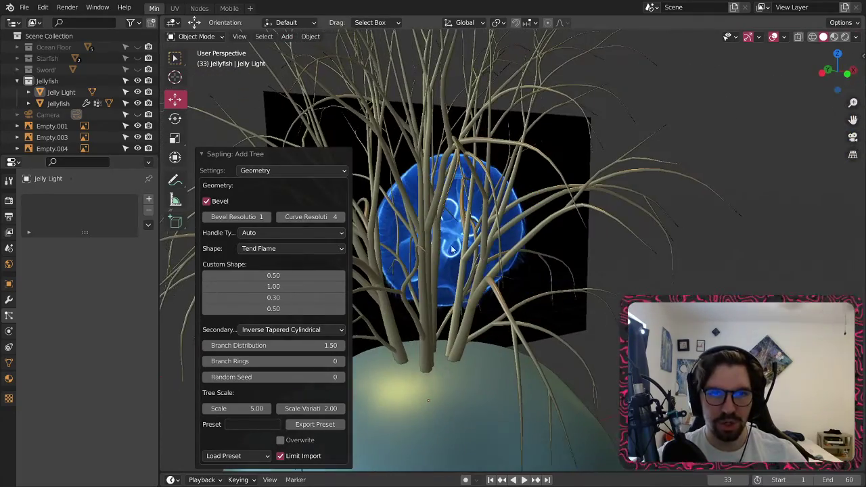
- Show the leaves on the sapling tree and look at it from several angles
left_click(273, 172)
left_click(269, 245)
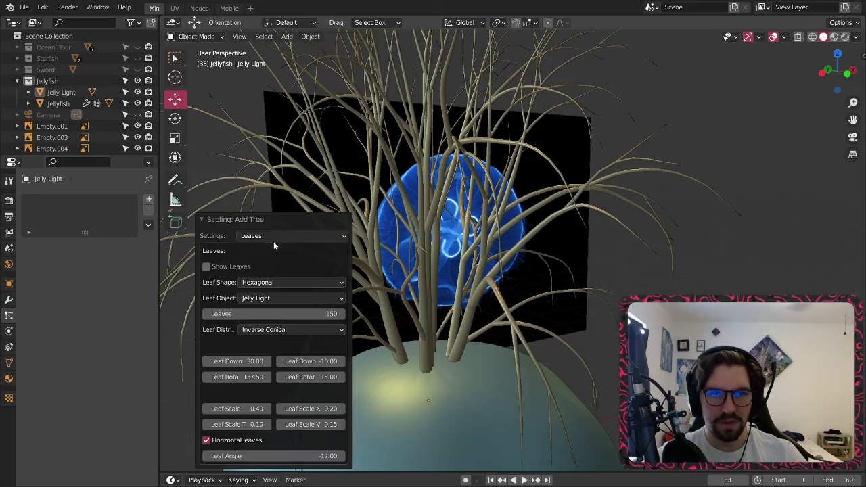
left_click(207, 266)
scroll(492, 196, "down", 4)
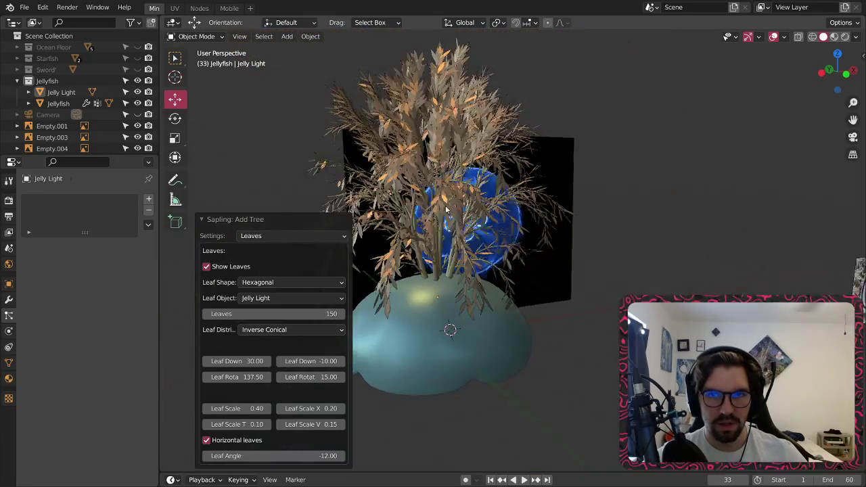
mouse_move(493, 196)
middle_mouse_down()
mouse_move(303, 215)
mouse_move(237, 245)
mouse_move(357, 190)
mouse_move(379, 203)
mouse_move(281, 218)
mouse_move(269, 182)
mouse_move(423, 155)
mouse_move(481, 206)
middle_mouse_up()
middle_click_drag(411, 208, 348, 209)
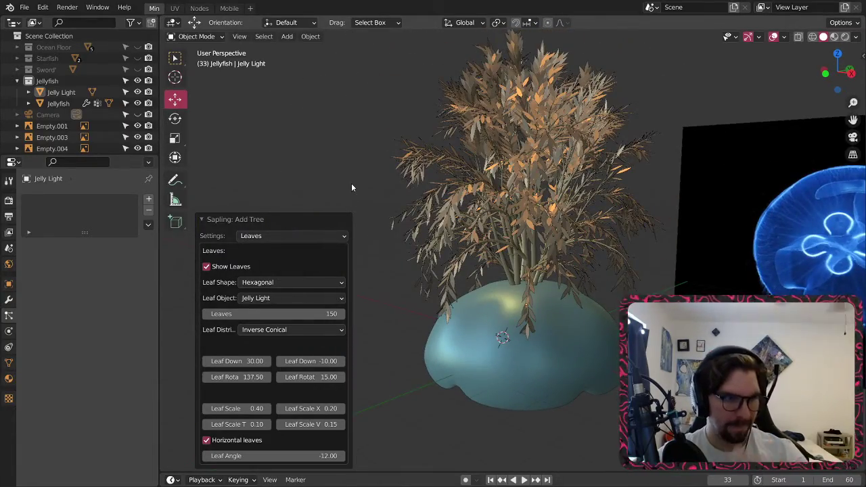
- Delete the sapling tree's leaves object and its branch object
scroll(574, 173, "up", 4)
left_click(497, 181)
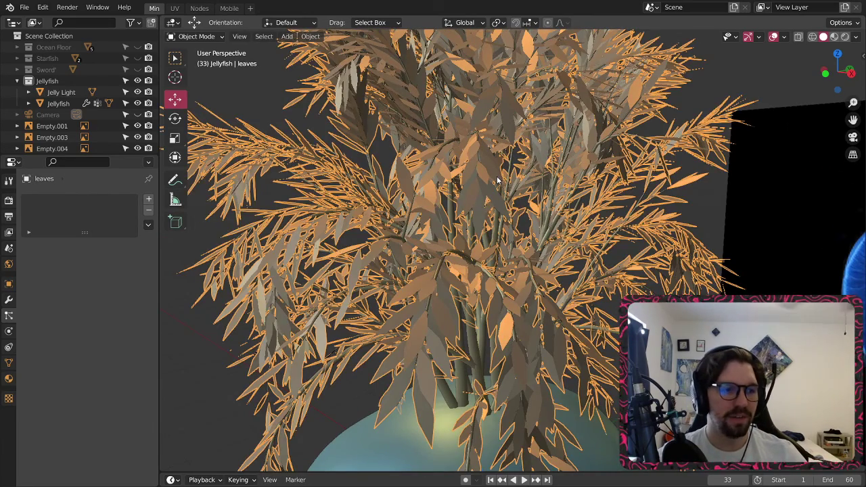
key("Delete")
left_click(399, 217)
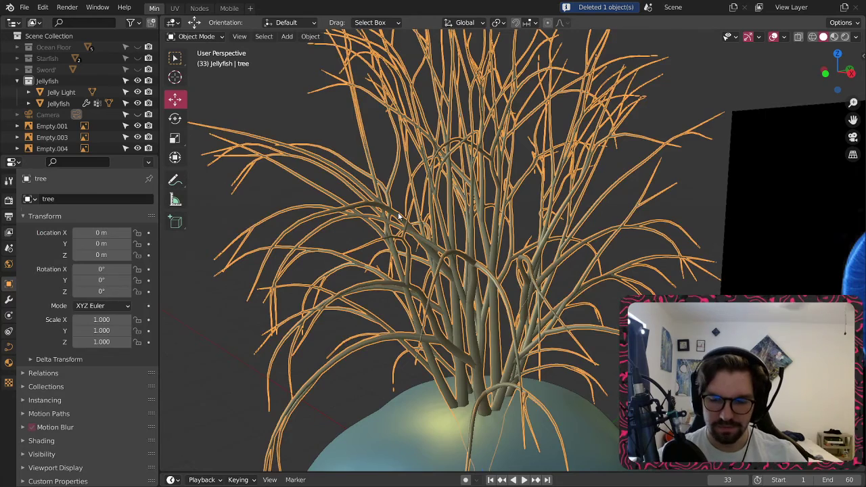
key("Delete")
- Switch the viewport to rendered shading and examine the jellyfish dome and its glowing petals from several angles
scroll(478, 159, "down", 4)
middle_click_drag(432, 219, 483, 101)
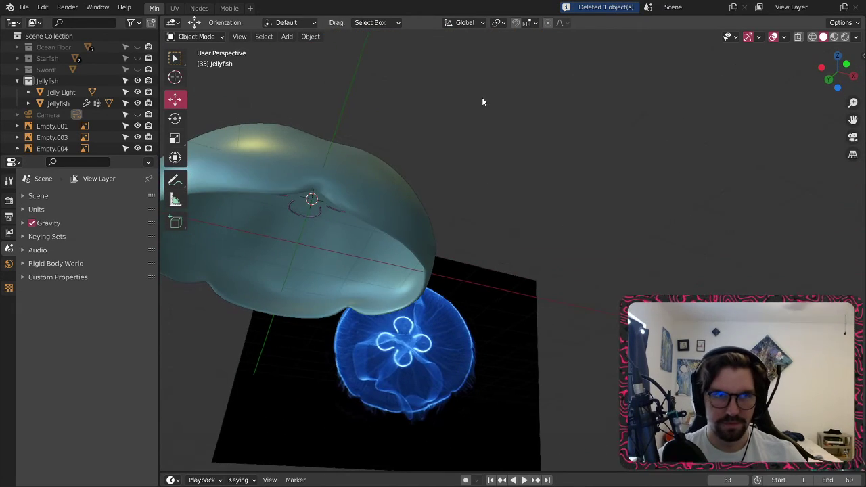
scroll(54, 88, "down", 1)
middle_click_drag(379, 271, 407, 110)
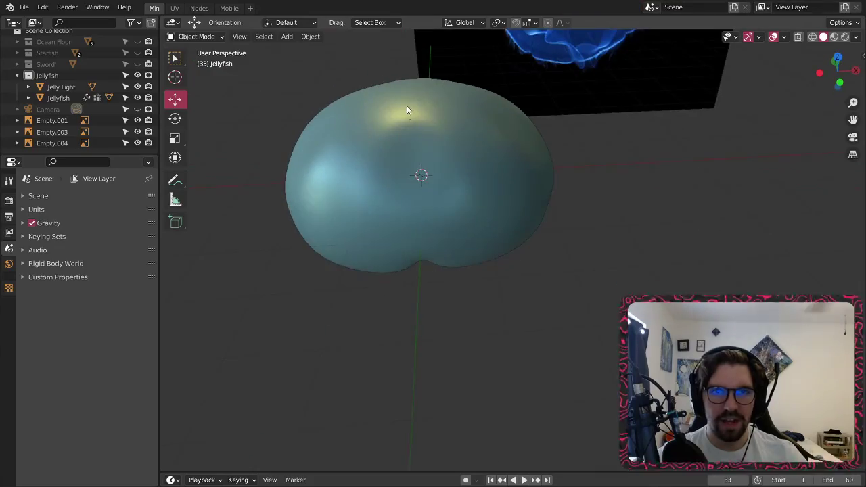
left_click(843, 37)
middle_click_drag(593, 184, 611, 248, "shift")
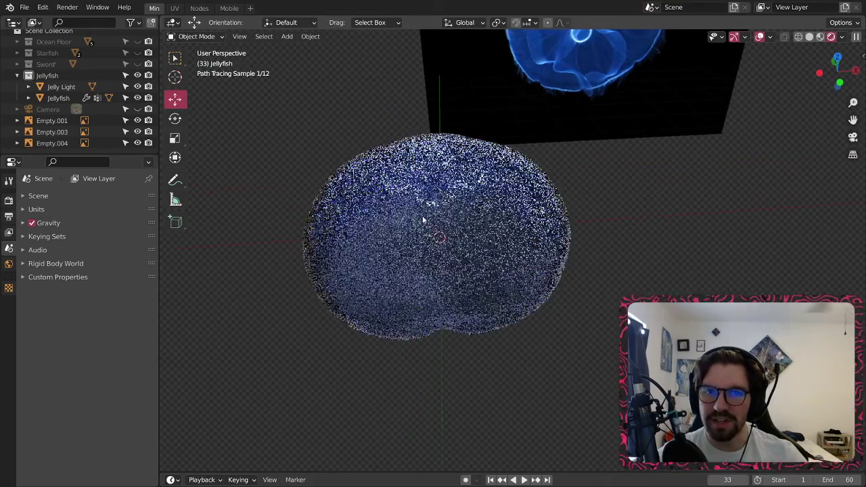
middle_click_drag(422, 215, 503, 218)
left_click(493, 208)
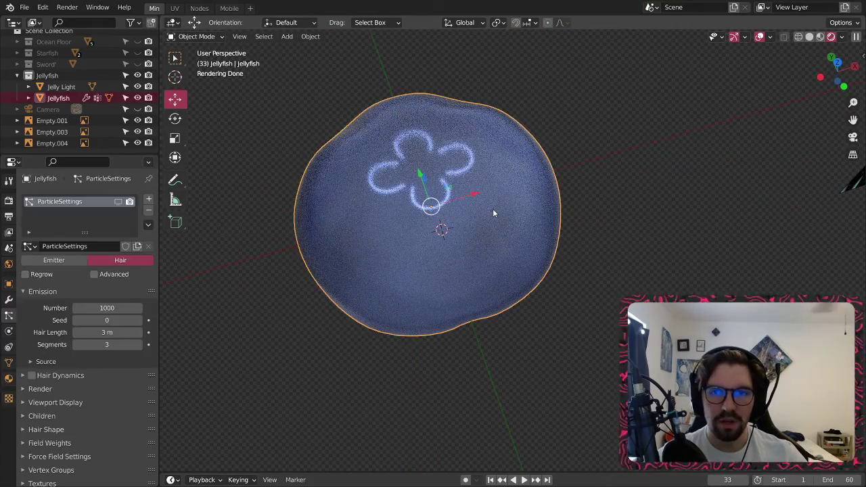
middle_click_drag(624, 174, 597, 164)
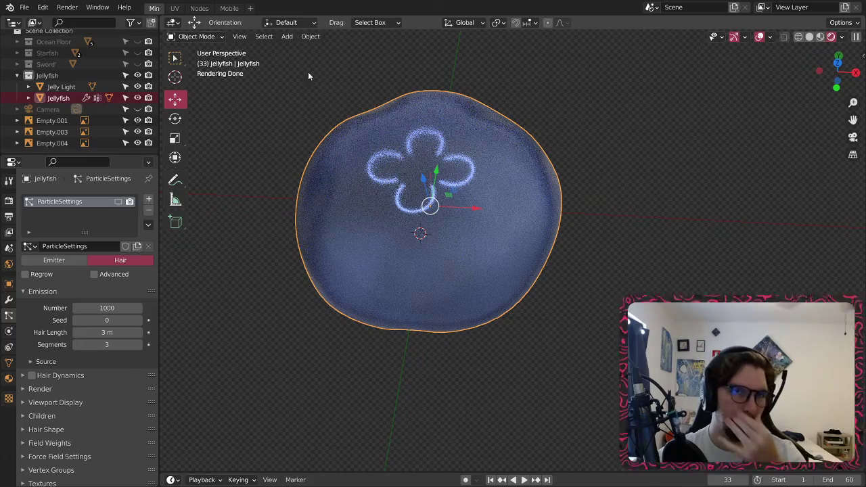
- Return to the Nodes workspace, frame the glowing petals closely, and open the preferences
left_click(200, 8)
scroll(483, 148, "up", 4)
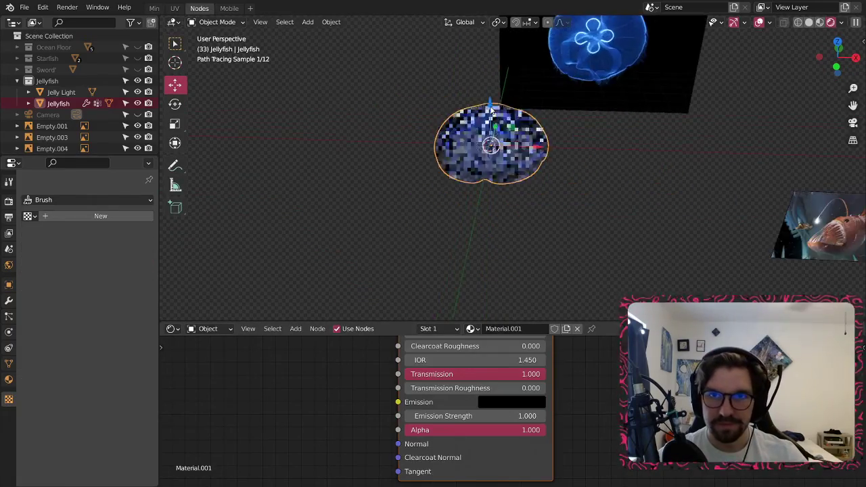
scroll(491, 110, "up", 5)
middle_click_drag(492, 110, 494, 174)
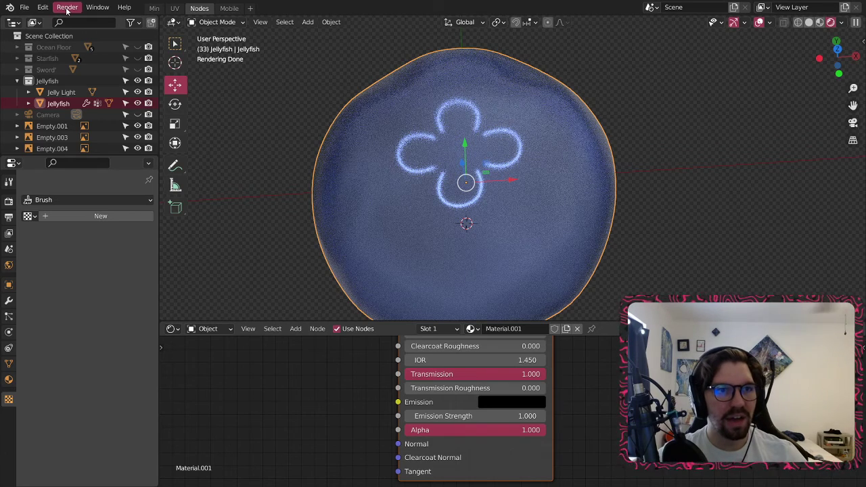
left_click(23, 7)
mouse_move(49, 8)
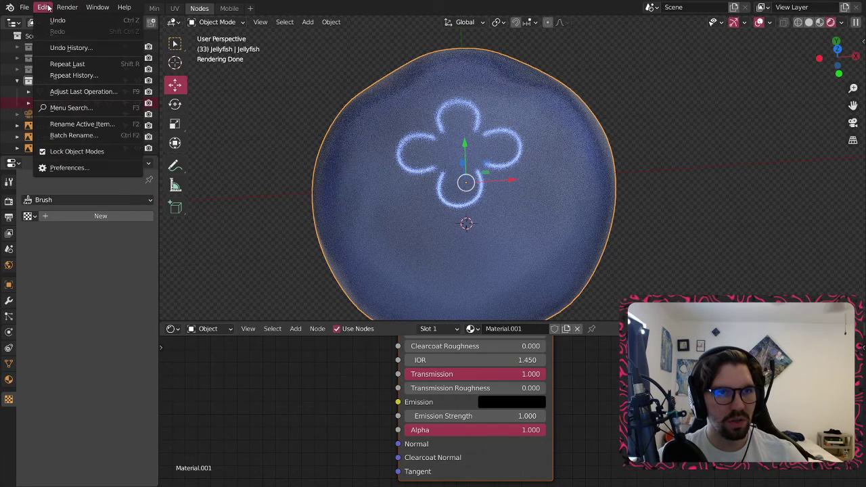
left_click(86, 165)
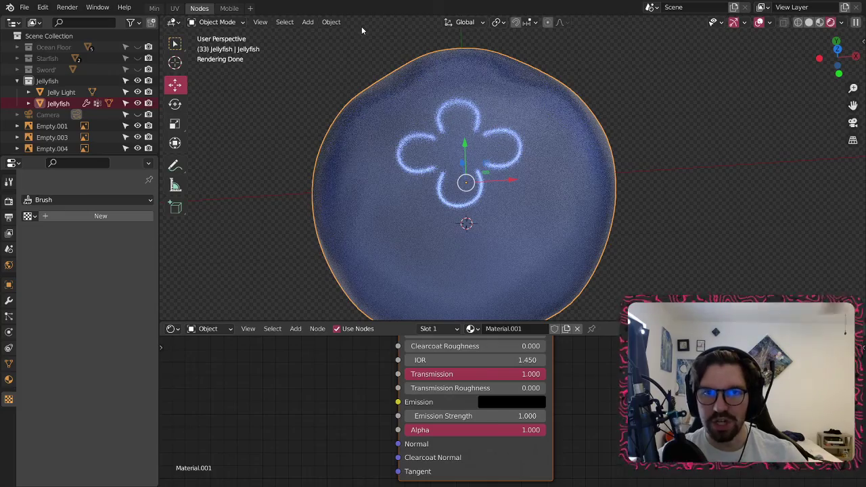
- Select the jellyfish dome and add a ColorRamp node to its material, placed beside the Principled shader's Base Color input
middle_click_drag(386, 127, 408, 155)
left_click(340, 73)
scroll(343, 85, "down", 5)
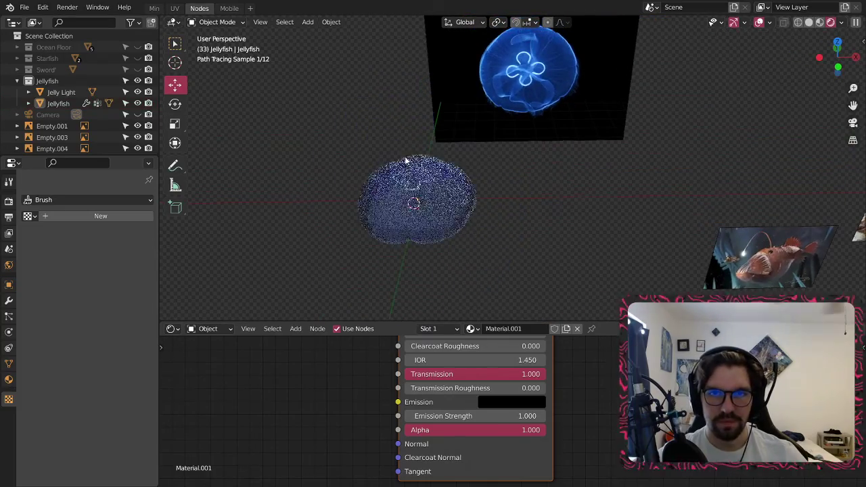
left_click(444, 213)
scroll(384, 453, "down", 4)
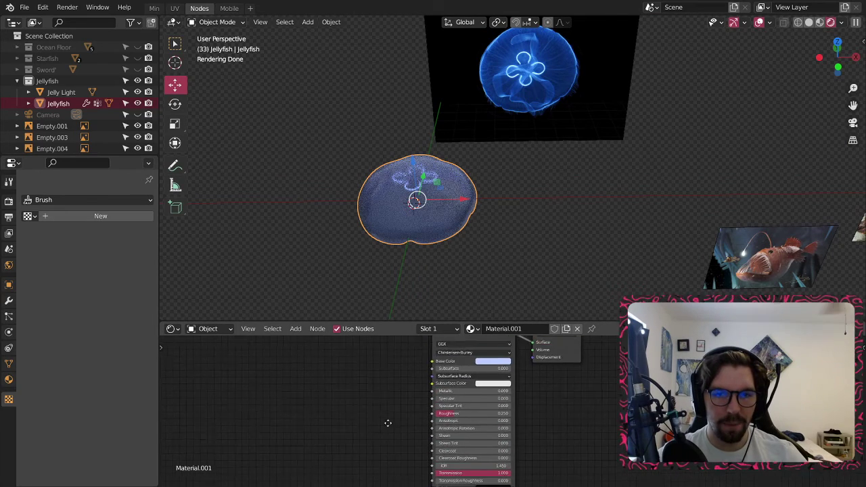
scroll(389, 419, "up", 4)
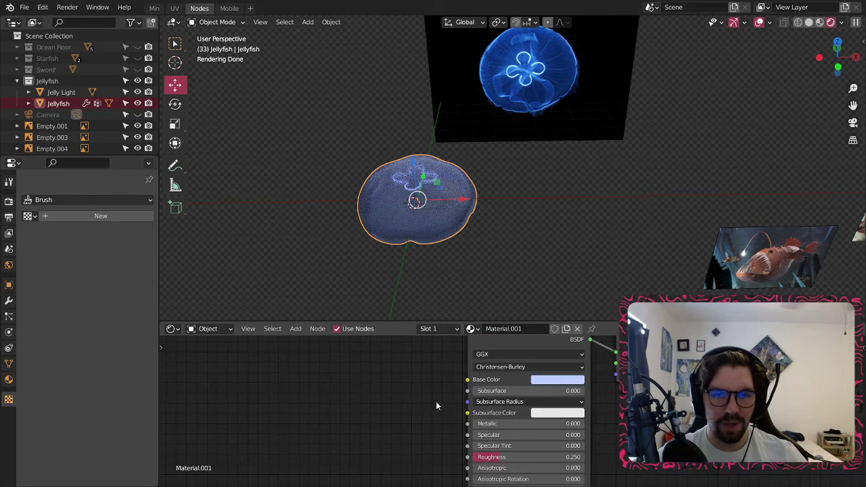
left_click(295, 329)
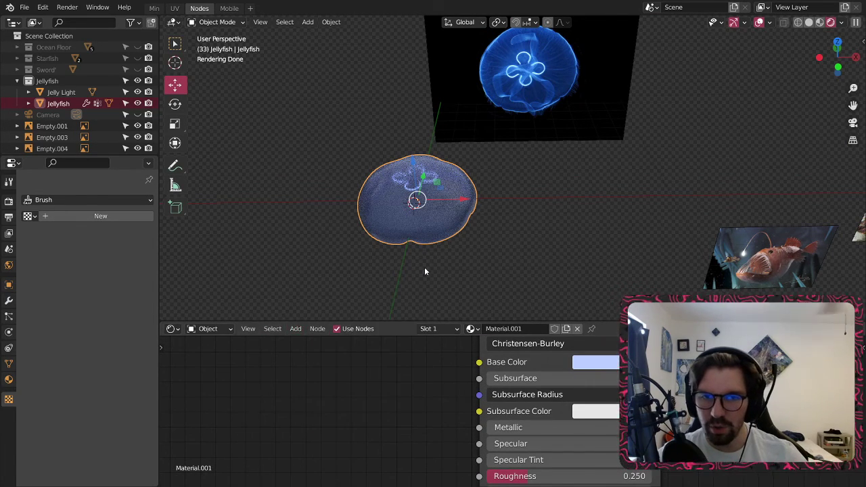
left_click(296, 329)
mouse_move(335, 426)
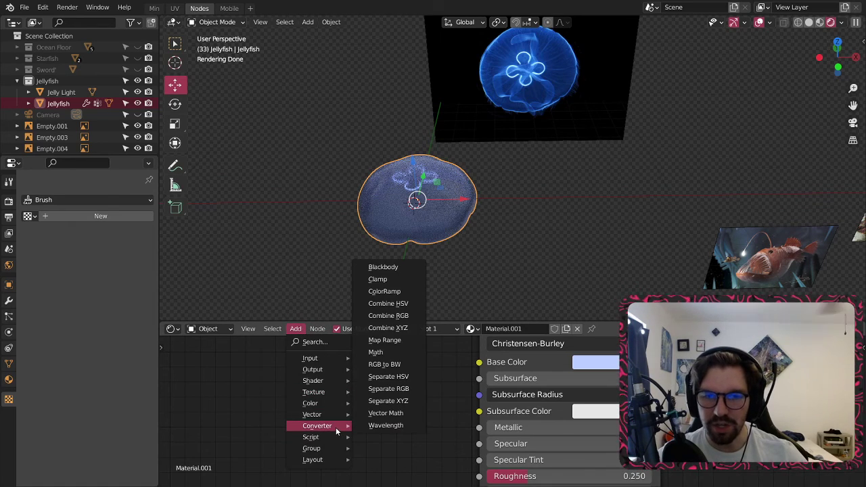
left_click(379, 286)
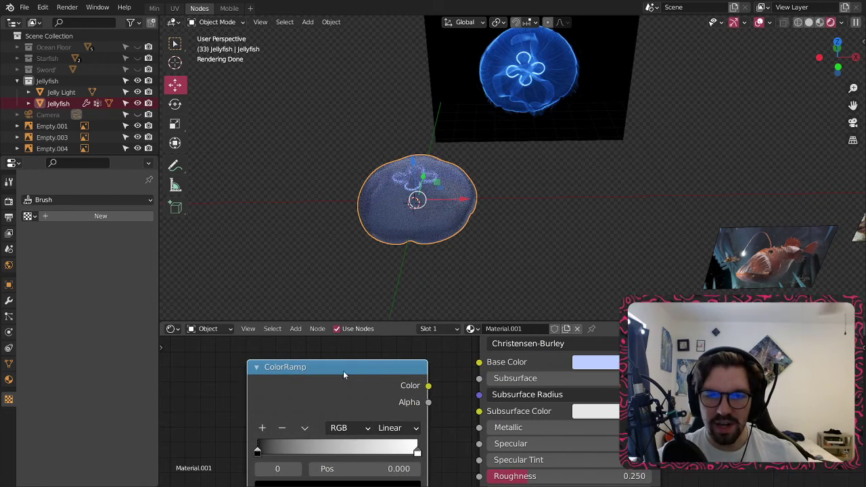
left_click(437, 365)
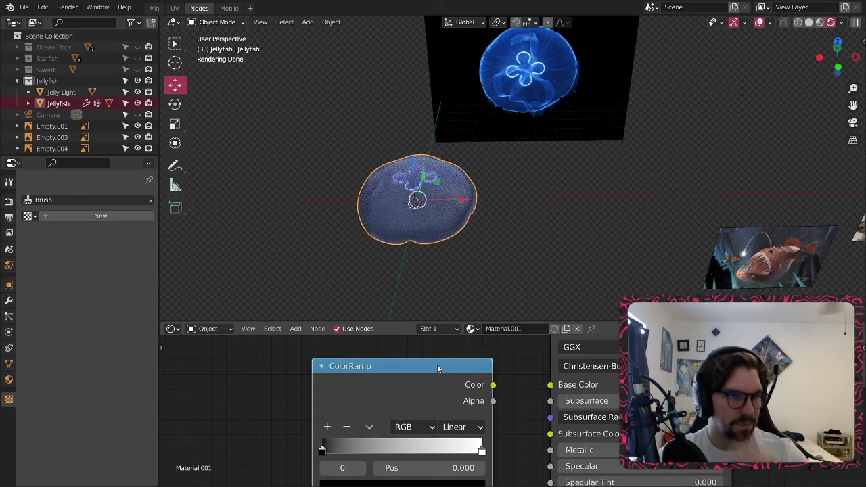
- Sample the shader's light blue Base Color into the ColorRamp's end stop and connect the ramp's Color output to Base Color
left_click_drag(493, 385, 549, 382)
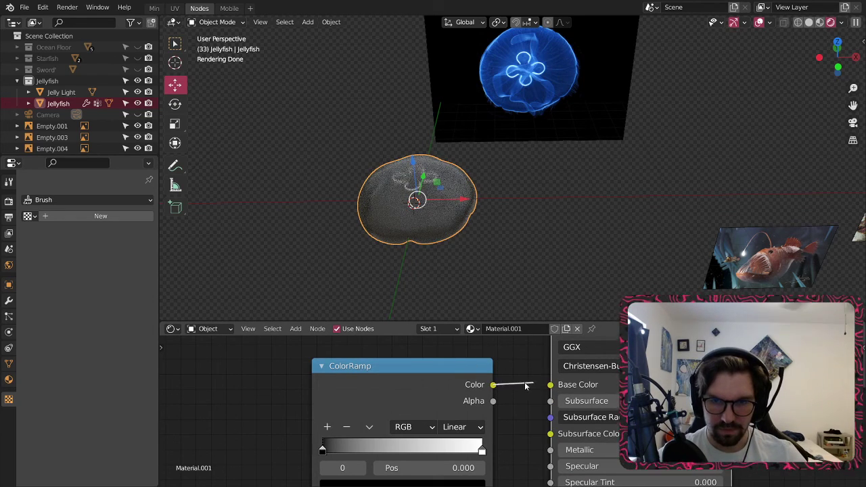
left_click_drag(525, 386, 508, 396)
middle_click_drag(481, 454, 480, 410)
left_click(481, 408)
key("e")
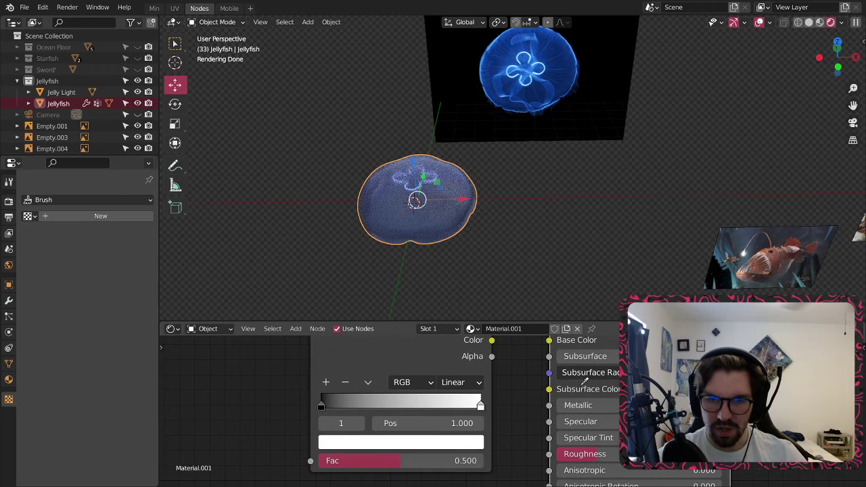
left_click(413, 186)
middle_click_drag(513, 385, 517, 427)
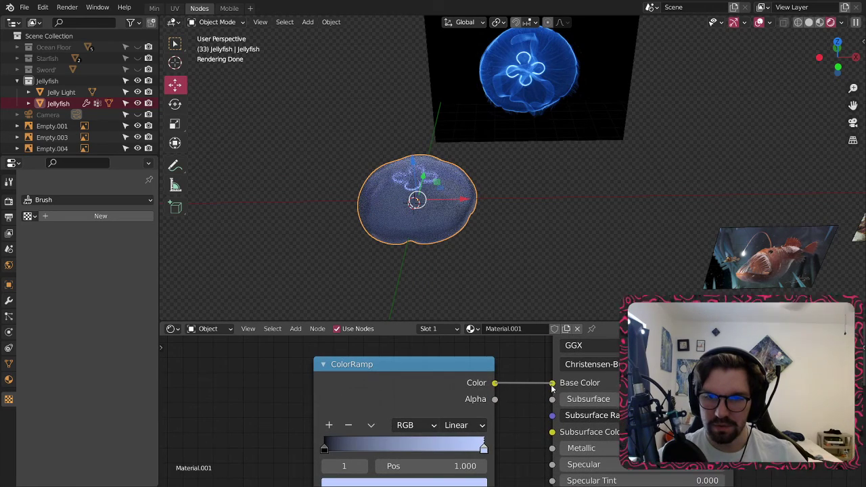
left_click_drag(551, 387, 551, 387)
- Set the ColorRamp's first stop to purple with hue 0.730, saturation 0.700 and lightness 0.254
middle_click_drag(529, 419, 538, 408)
scroll(410, 412, "up", 6)
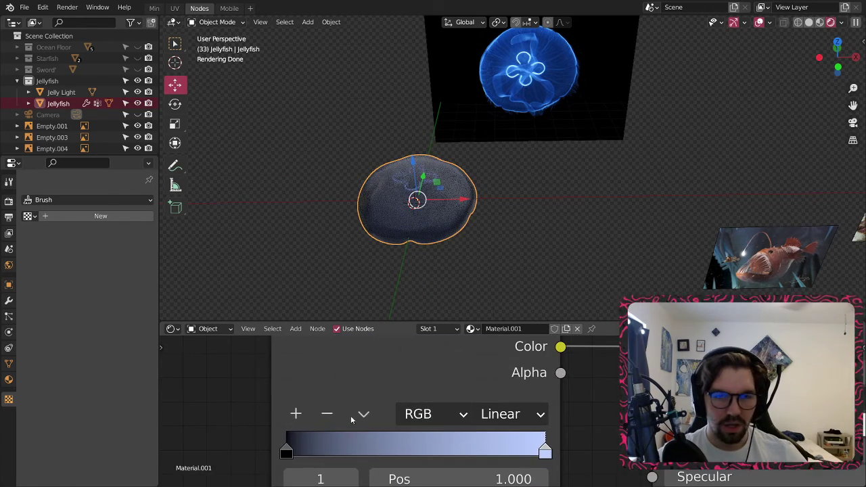
middle_click_drag(351, 419, 385, 373)
left_click(330, 401)
left_click(429, 458)
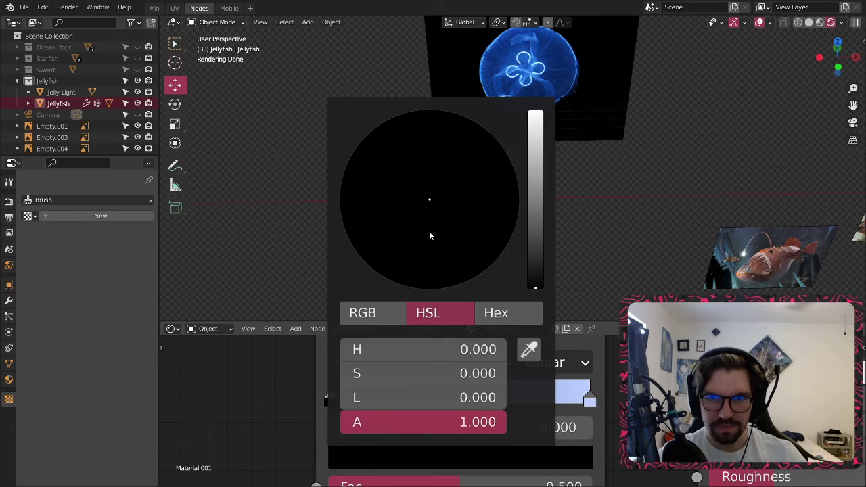
left_click_drag(413, 398, 440, 398)
left_click_drag(457, 206, 465, 200)
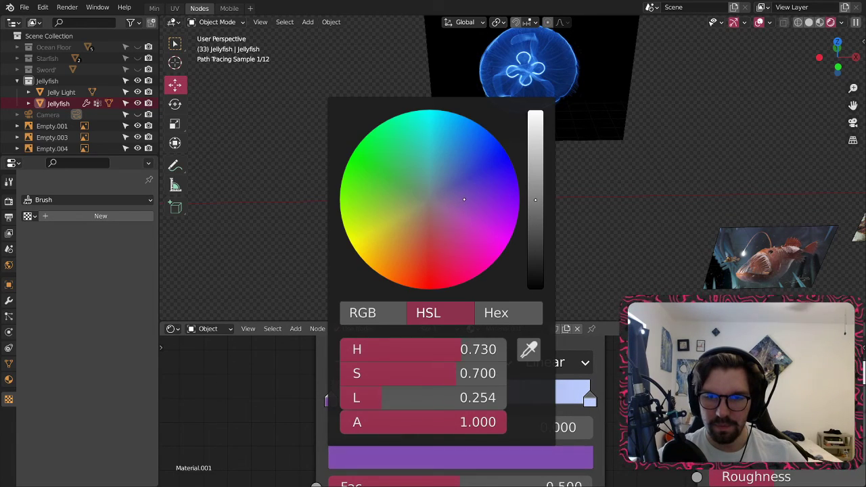
left_click(623, 255)
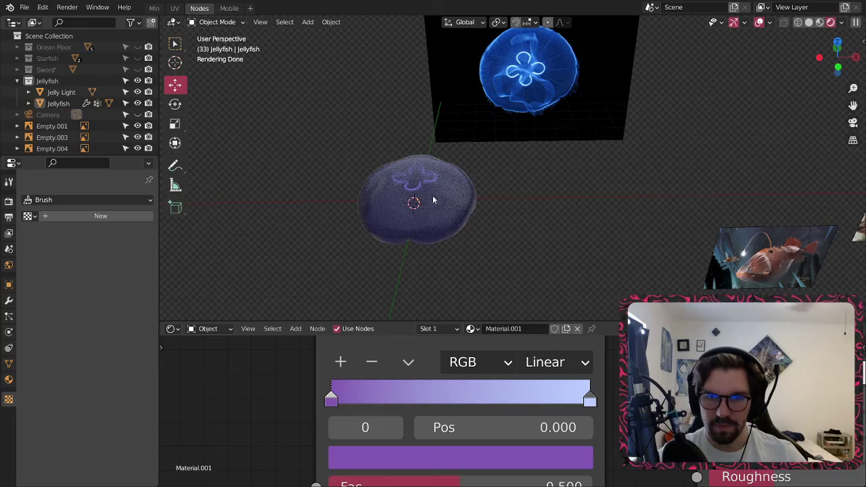
- View the dome closely from above and shift the ColorRamp's first stop to a lighter pinkish violet
middle_click_drag(433, 200, 414, 247)
scroll(431, 174, "up", 6)
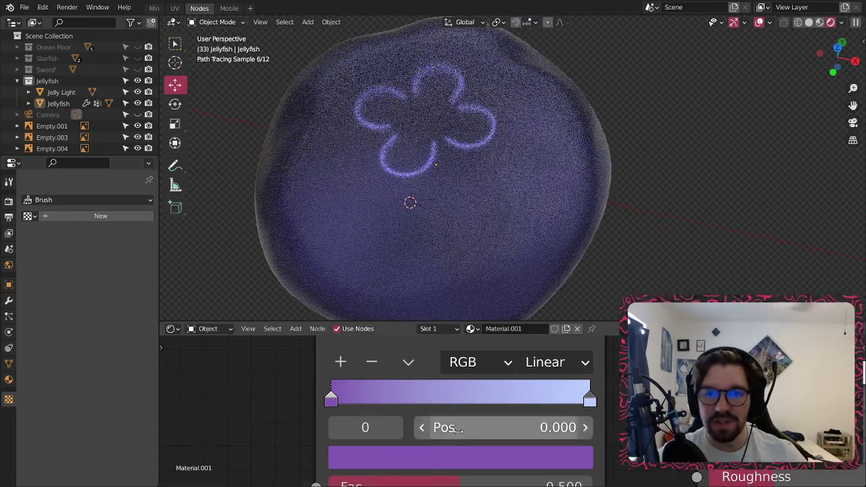
left_click(483, 465)
left_click_drag(485, 207, 448, 199)
left_click_drag(535, 200, 535, 167)
left_click_drag(468, 194, 477, 213)
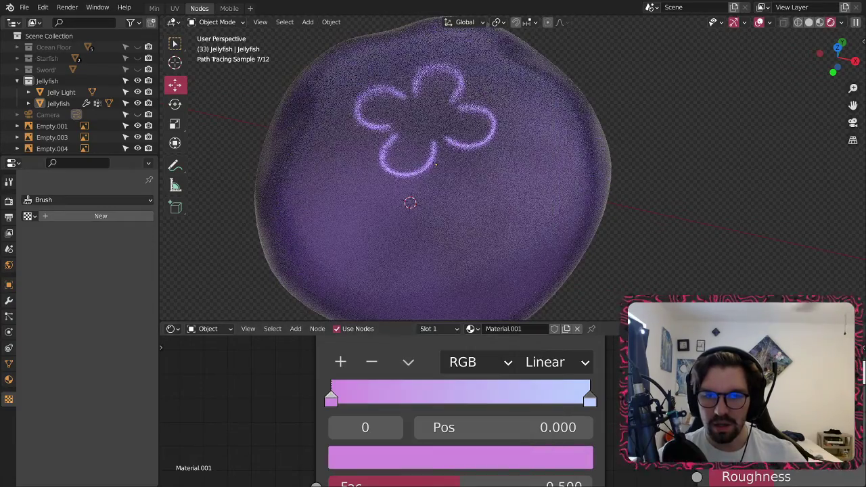
- Move the ColorRamp's light-blue stop to 0.895 and add a new stop at position 1.000
scroll(445, 203, "down", 6)
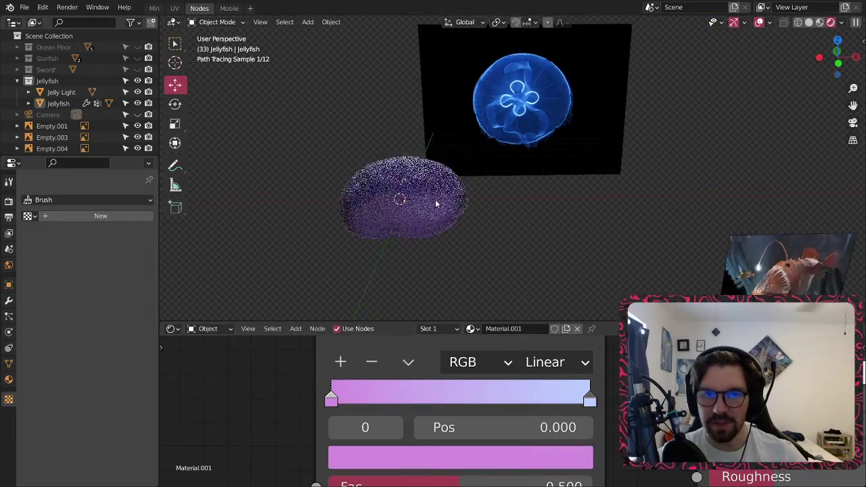
middle_click_drag(435, 199, 417, 226)
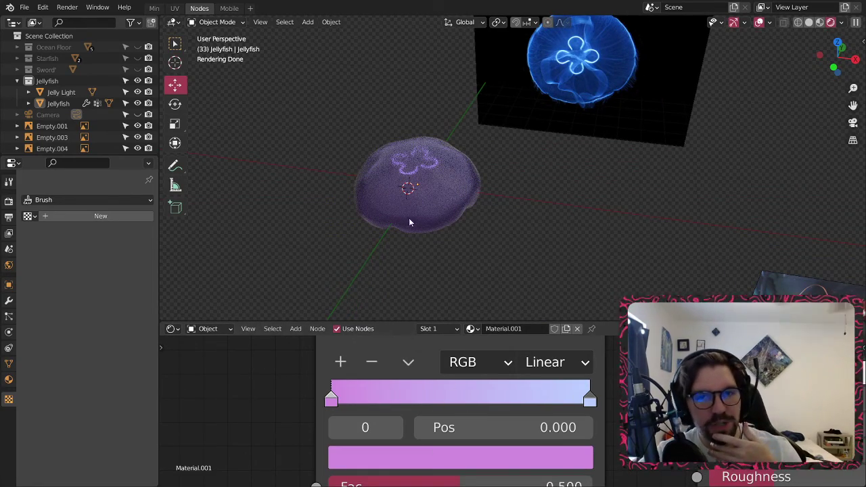
scroll(409, 218, "up", 4)
scroll(584, 383, "down", 7)
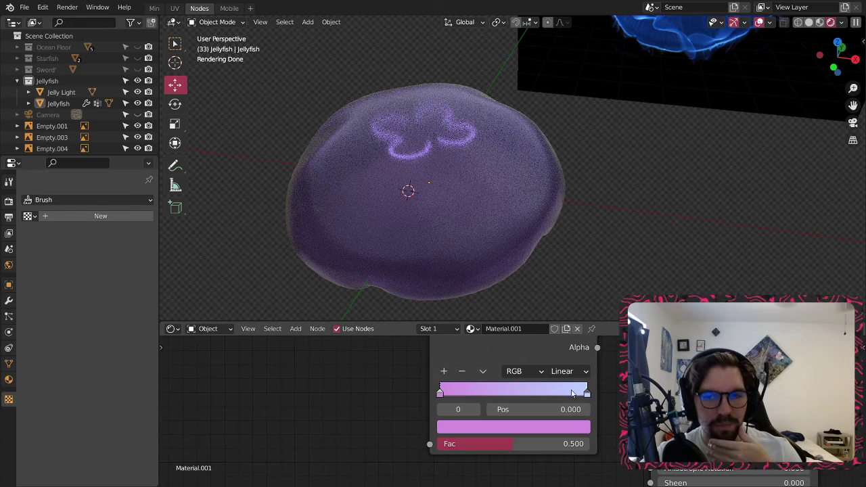
middle_click_drag(557, 350, 542, 404)
middle_click_drag(334, 376, 377, 347)
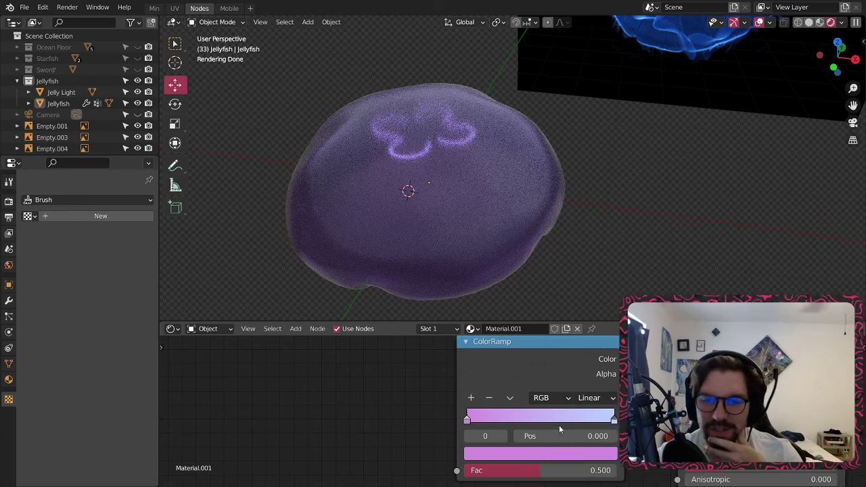
left_click_drag(614, 418, 599, 419)
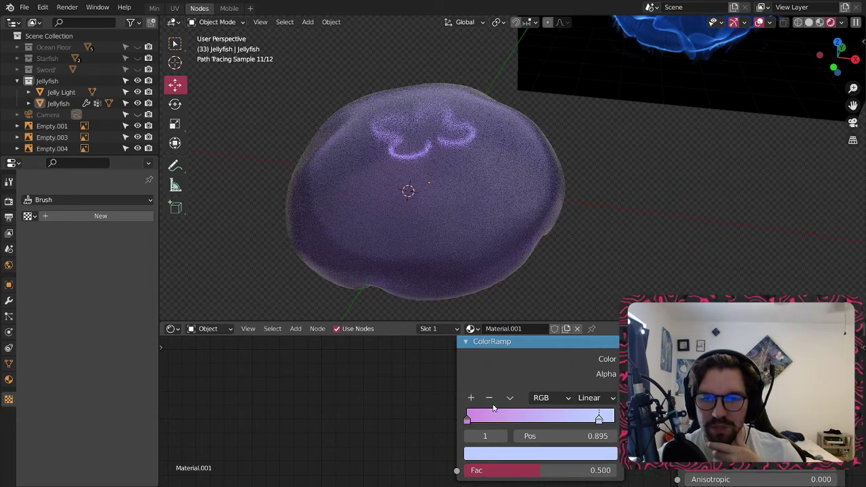
left_click(471, 398)
left_click_drag(533, 418, 614, 419)
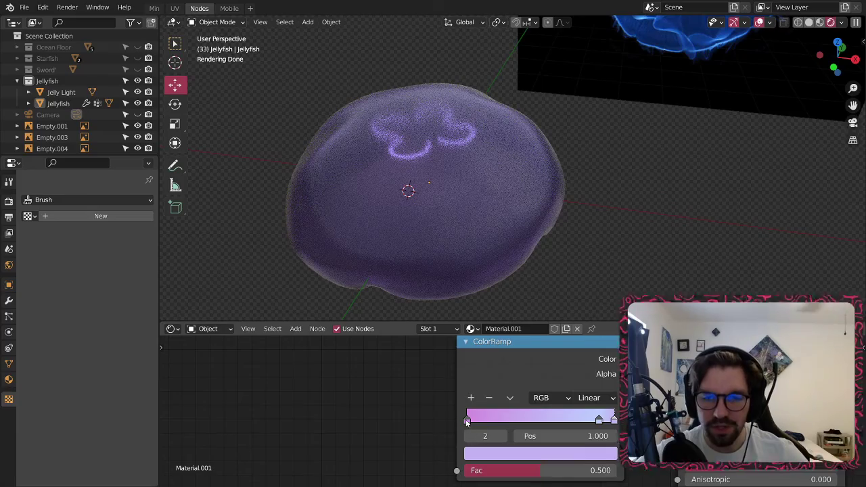
- Add another stop near the start of the ColorRamp and make the stop at position 0.000 white
mouse_move(467, 419)
left_mouse_down()
mouse_move(510, 423)
mouse_move(467, 422)
left_mouse_up()
left_click(472, 399)
left_click(482, 451)
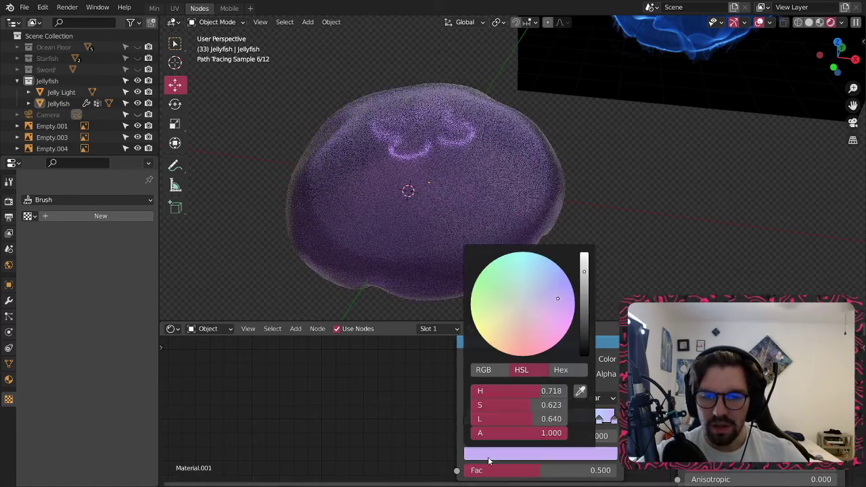
left_click_drag(588, 273, 606, 225)
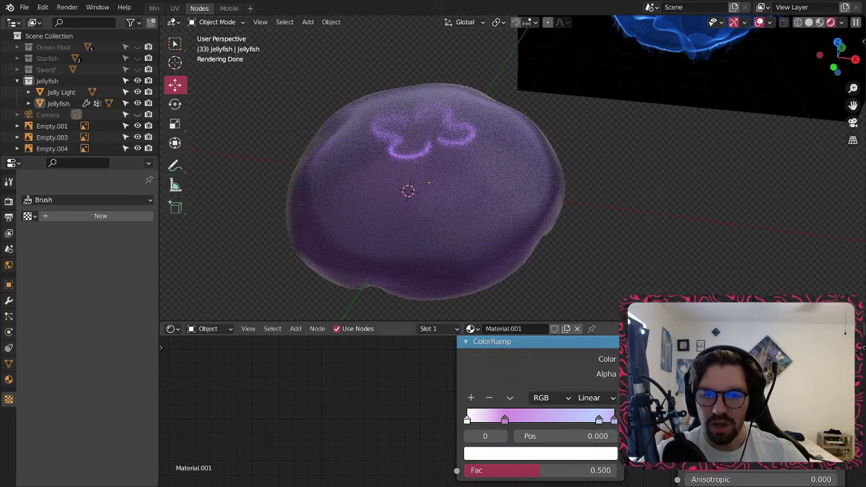
- Set the colour of the ColorRamp's last stop, at position 1.000, to light green
left_click(614, 420)
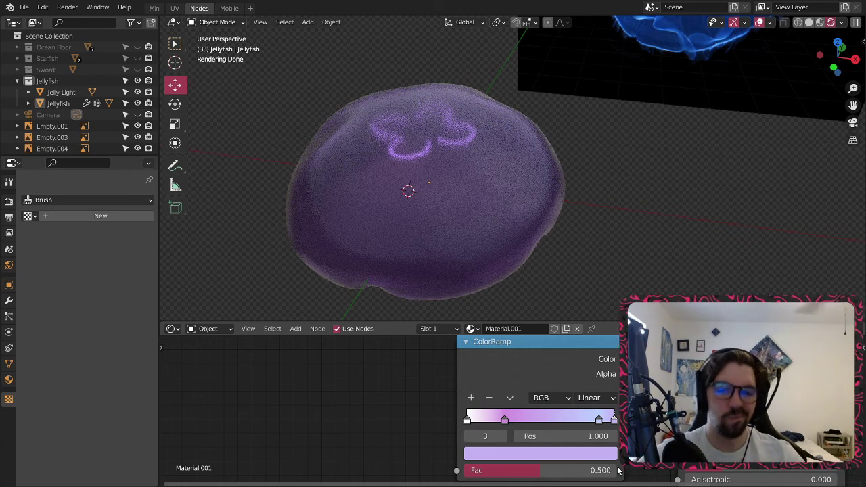
left_click(536, 452)
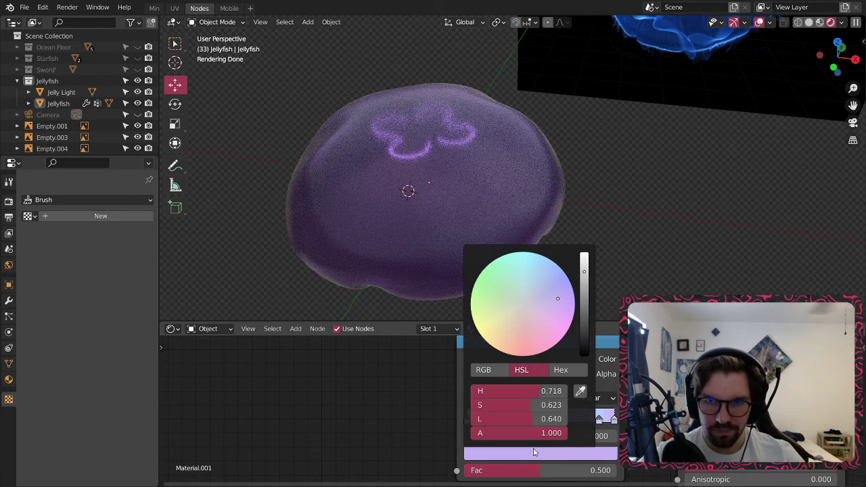
left_click_drag(492, 294, 482, 270)
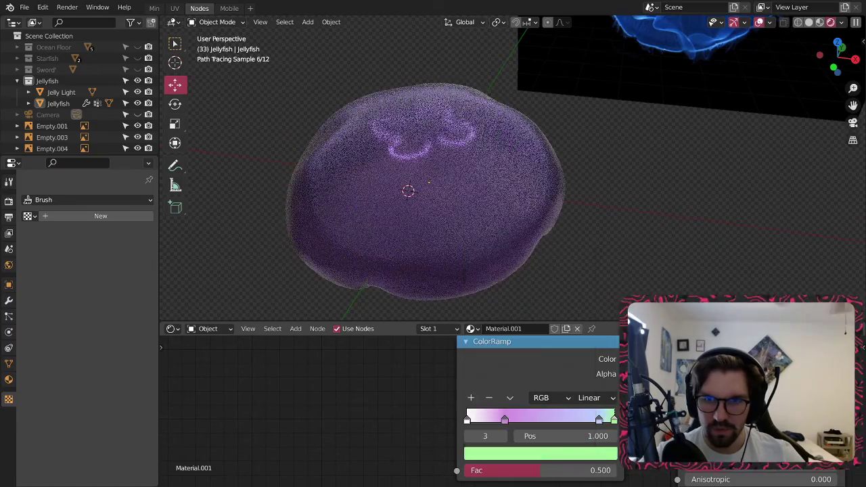
- Unlink the ColorRamp from the shader's Base Color and set the Base Color to a saturated pink
middle_click_drag(653, 374, 517, 382)
left_click(665, 369)
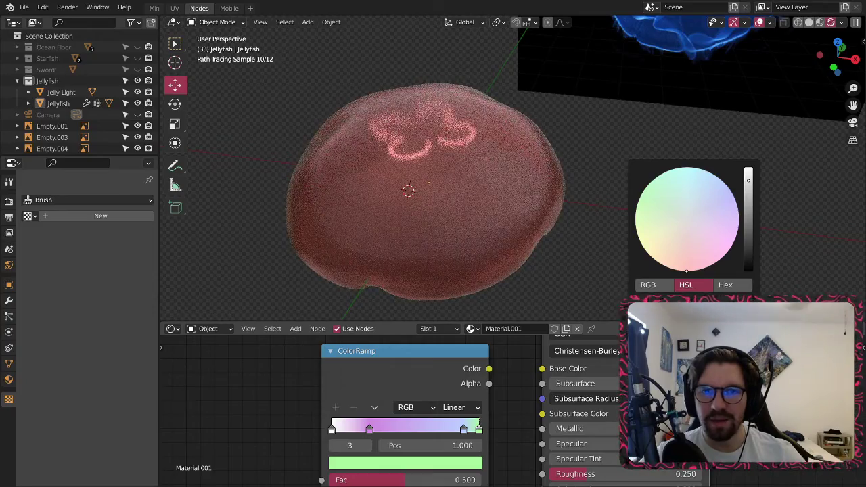
left_click_drag(687, 271, 707, 266)
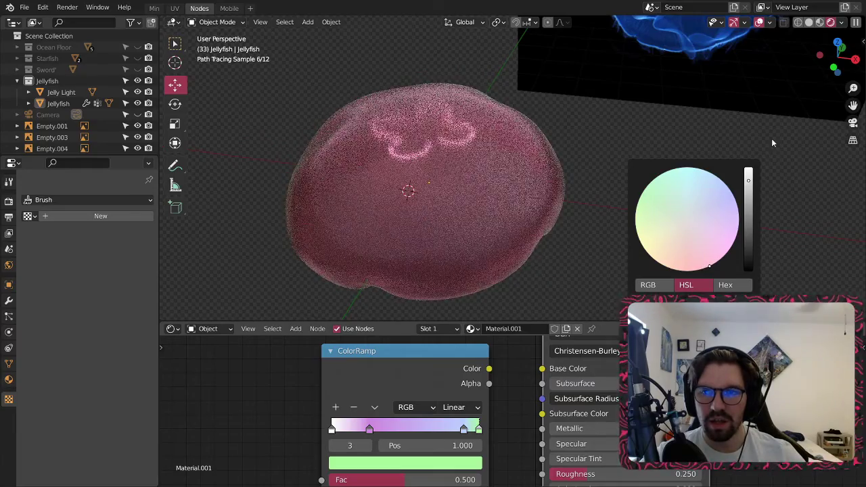
left_click_drag(749, 179, 749, 195)
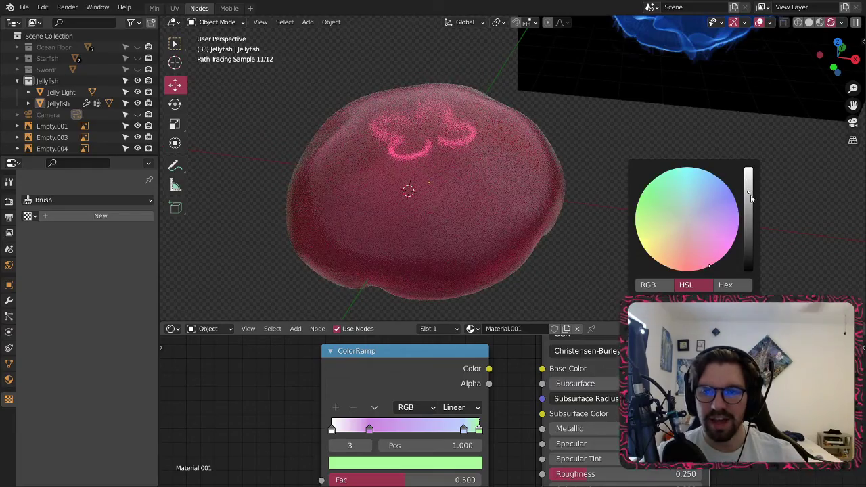
left_click_drag(709, 267, 719, 261)
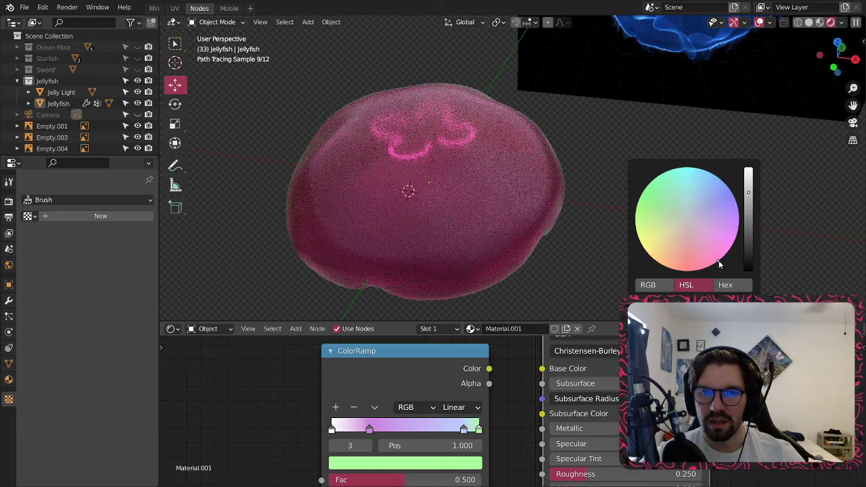
- Copy the pink Base Color to the ColorRamp's last stop and reconnect the ramp's Color output to Base Color
middle_click_drag(488, 437, 487, 423)
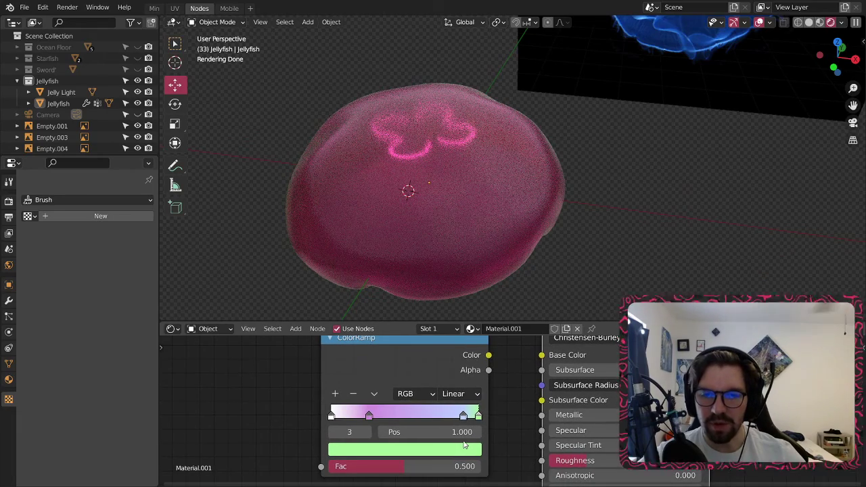
key("ctrl+z")
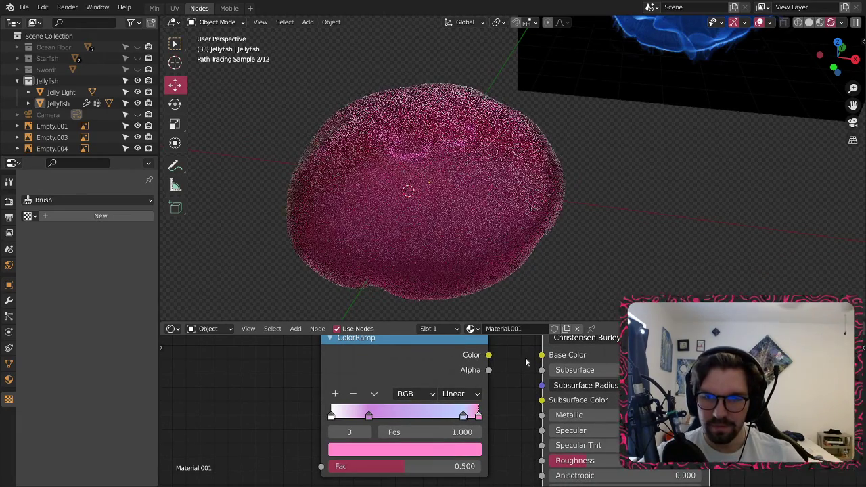
left_click_drag(489, 355, 551, 357)
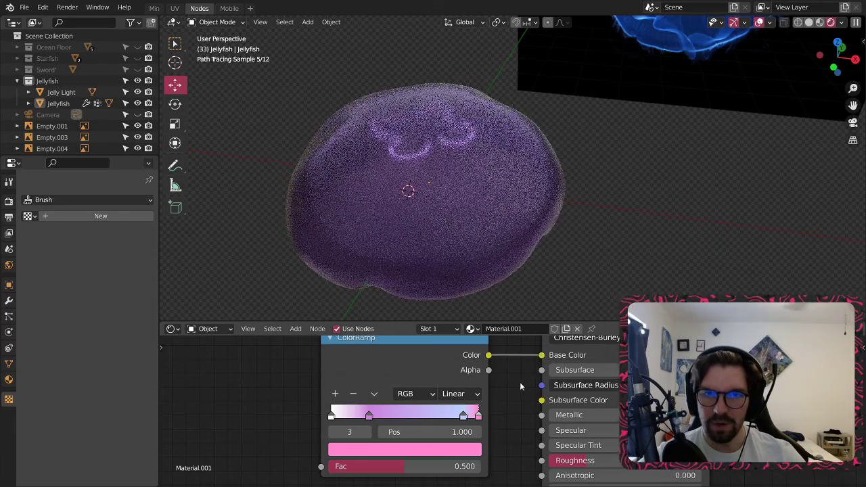
- Move the ColorRamp's light-blue stop closer to the pink end, to position 0.957
scroll(486, 239, "down", 4)
scroll(437, 408, "up", 3)
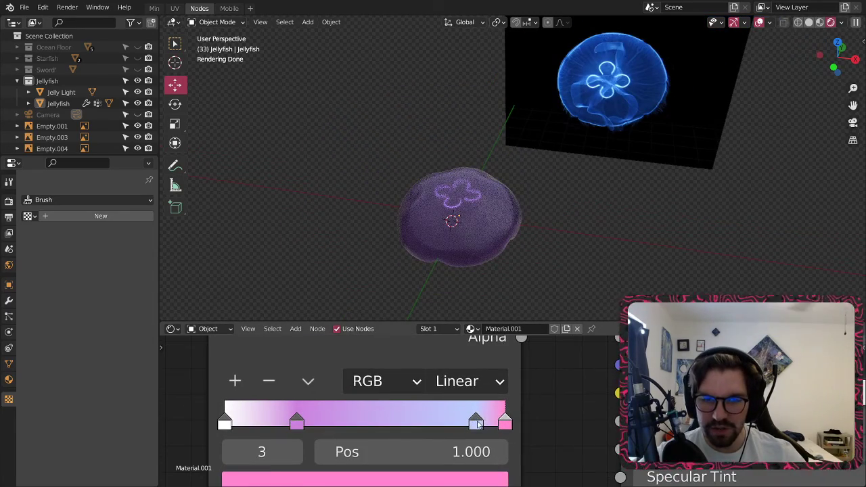
left_click_drag(484, 424, 497, 428)
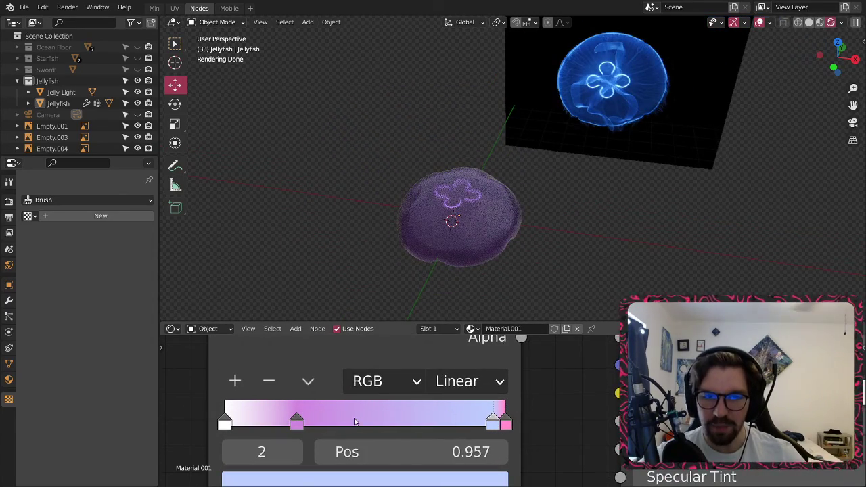
- Add an Object Info node before the ColorRamp and connect its Random output to the ramp's Fac input
scroll(532, 379, "down", 3)
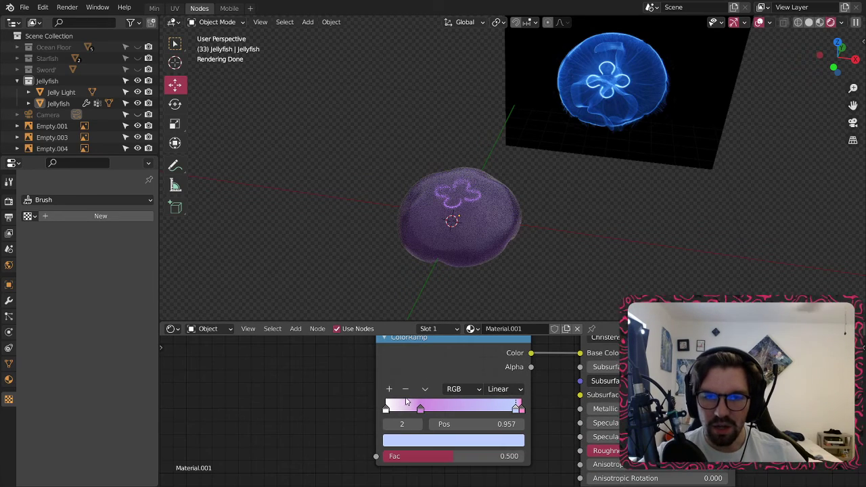
middle_click_drag(213, 394, 375, 381)
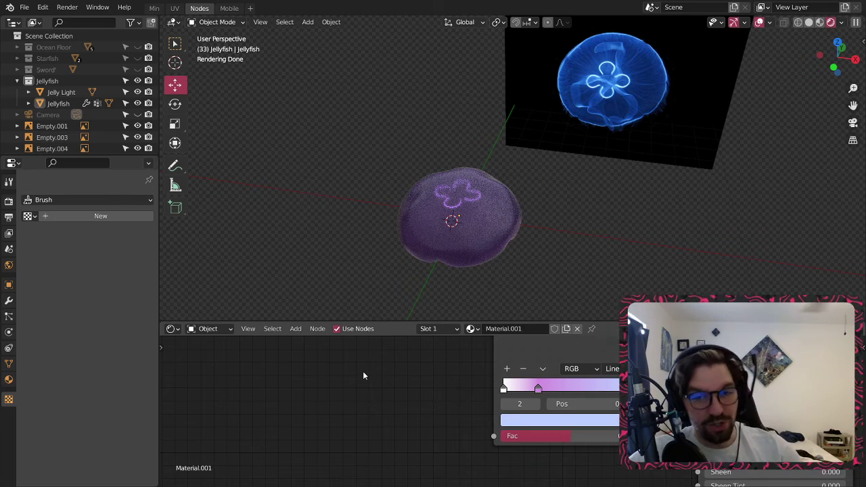
left_click(296, 330)
mouse_move(322, 359)
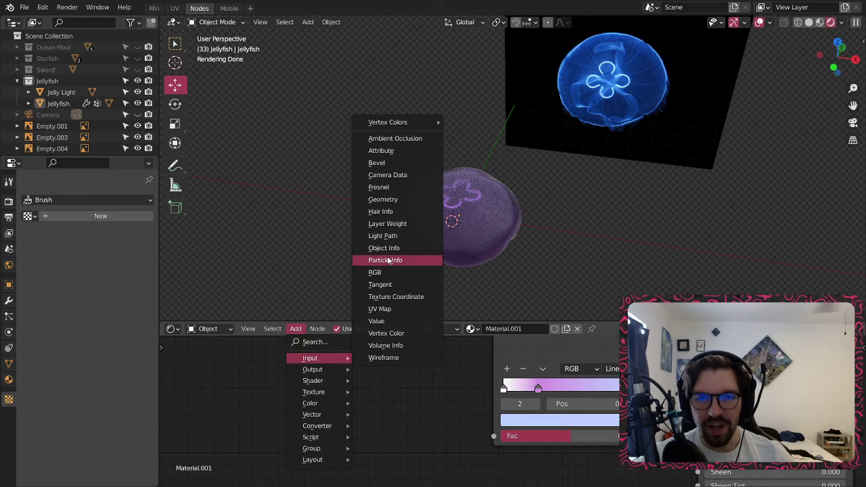
left_click(391, 248)
left_click(350, 354)
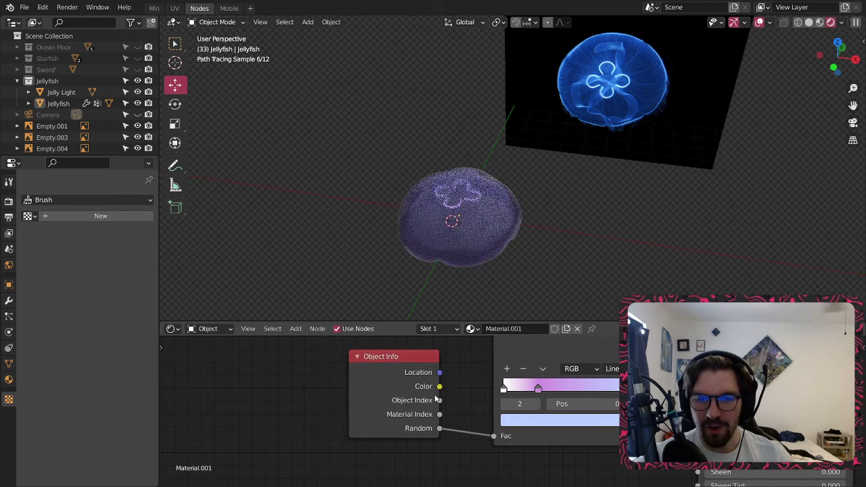
left_click_drag(392, 357, 399, 363)
- Switch to the Min workspace and delete the blue jellyfish reference image from the scene
middle_click_drag(425, 84, 467, 145)
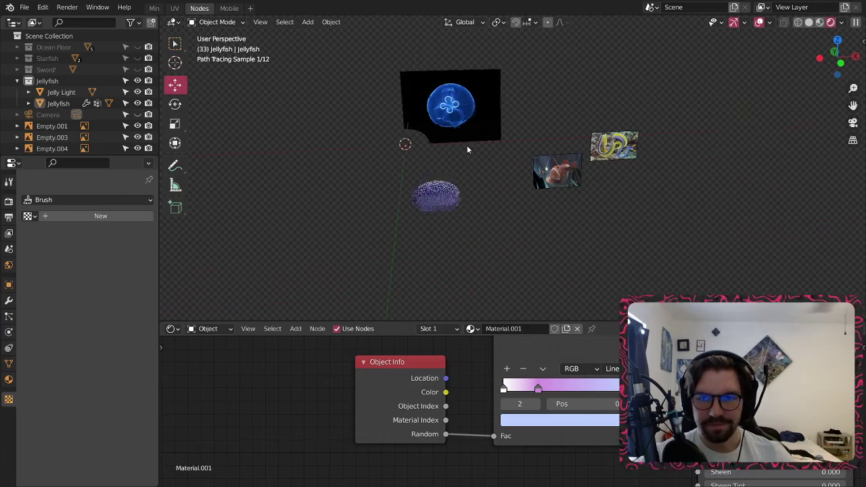
left_click(155, 8)
middle_click_drag(537, 212, 603, 101)
scroll(604, 99, "down", 6)
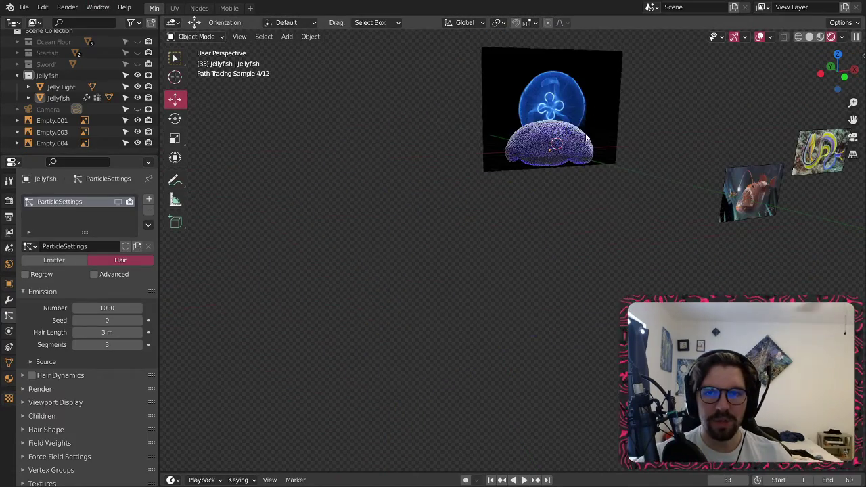
left_click(607, 90)
key("Delete")
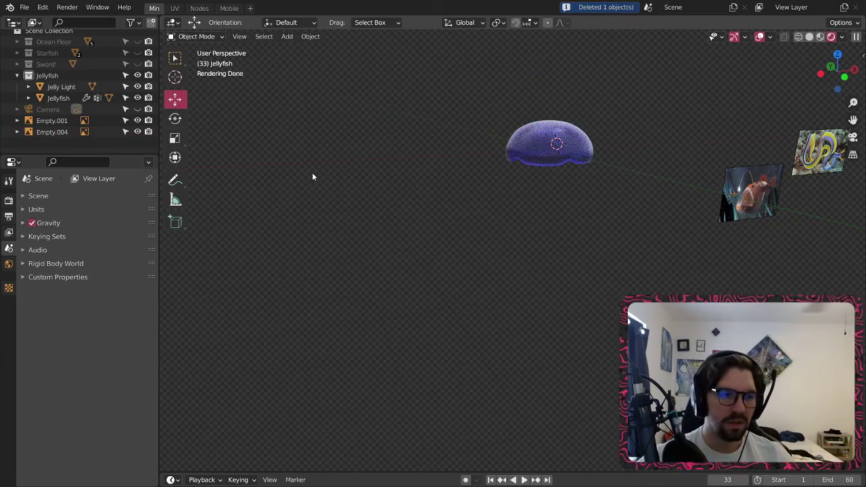
- Unhide the Ocean Floor, Starfish and Sword' collections in the viewport
middle_click_drag(314, 176, 445, 104)
scroll(135, 67, "up", 1)
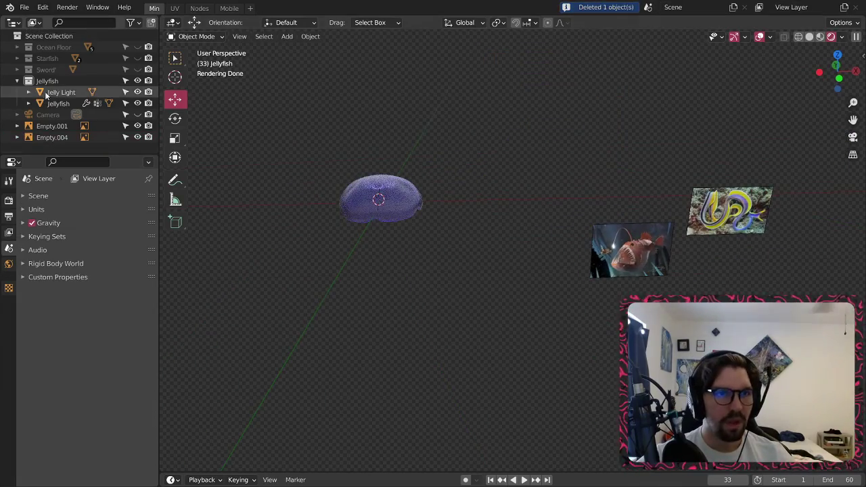
left_click(137, 58)
left_click(137, 47)
left_click(137, 69)
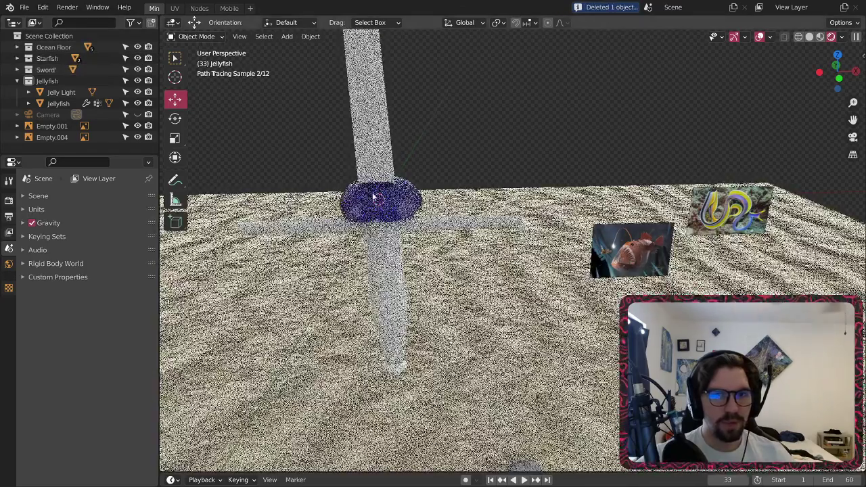
- Hide the Sword' collection again and switch the viewport to material preview shading
scroll(444, 164, "down", 5)
middle_click_drag(445, 164, 500, 176)
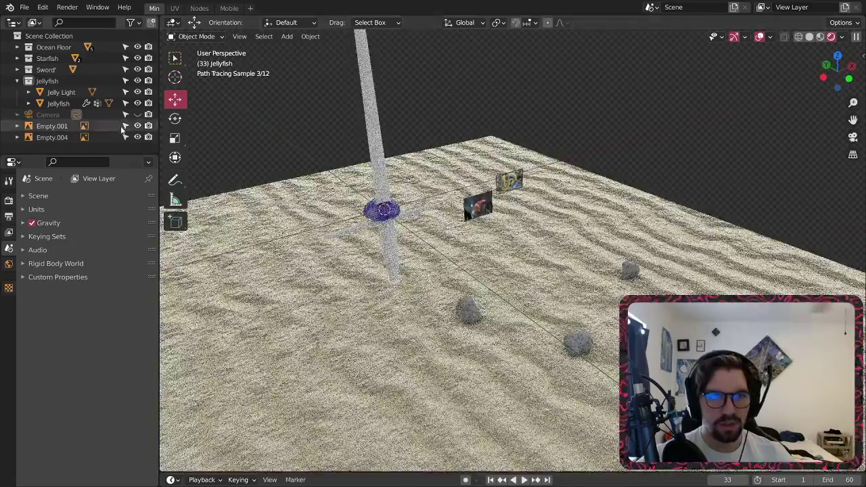
left_click(138, 70)
left_click(810, 37)
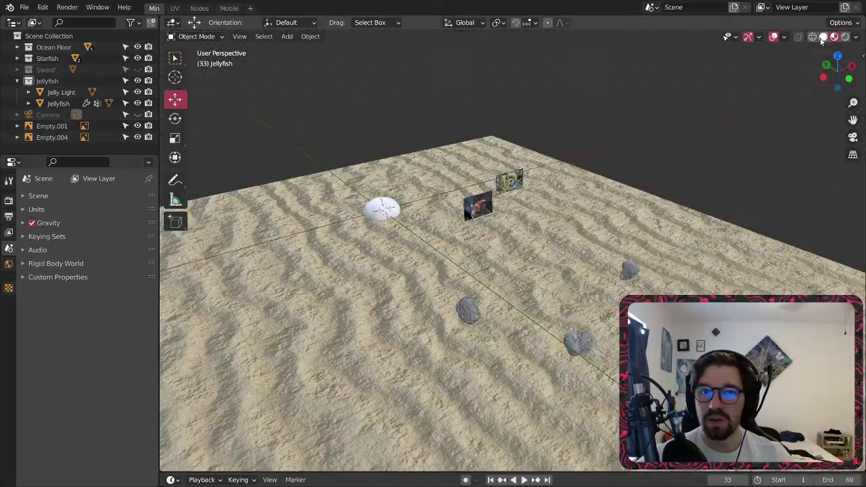
- Select the Jellyfish together with the Jelly Light object inside it, leaving the light as the active object
scroll(382, 206, "up", 8)
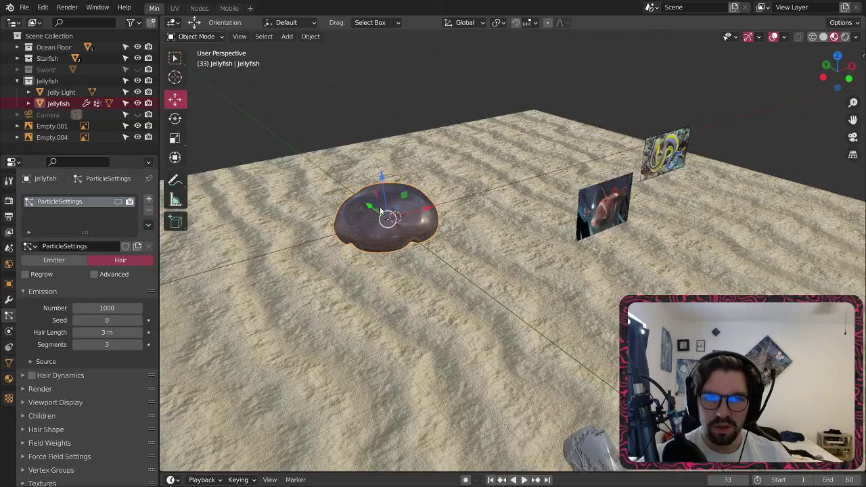
middle_click_drag(384, 206, 406, 131)
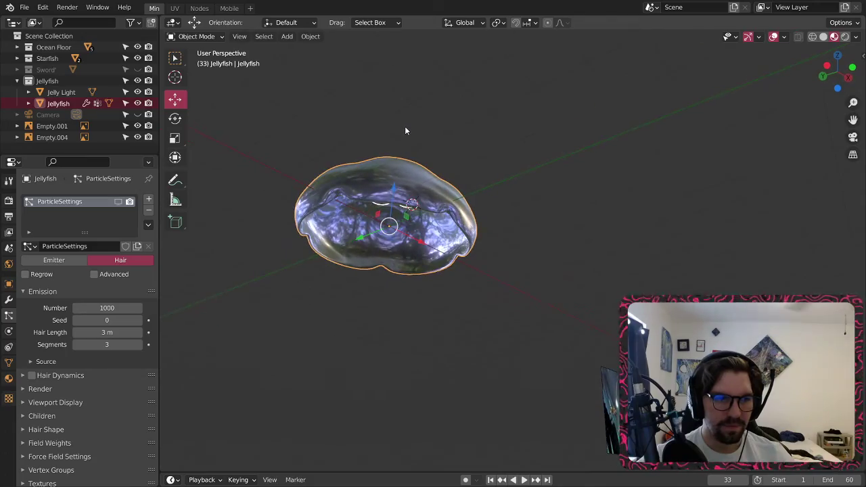
scroll(402, 215, "up", 4)
left_click(414, 205)
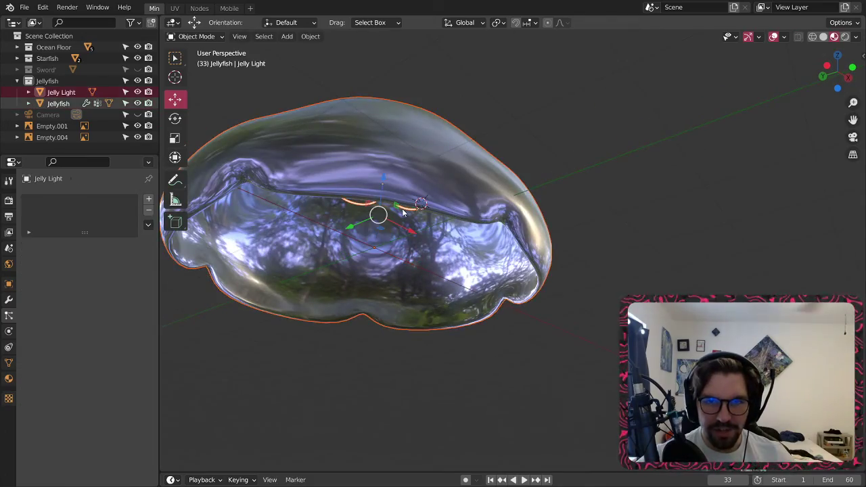
middle_click_drag(414, 206, 376, 245)
scroll(376, 245, "down", 6)
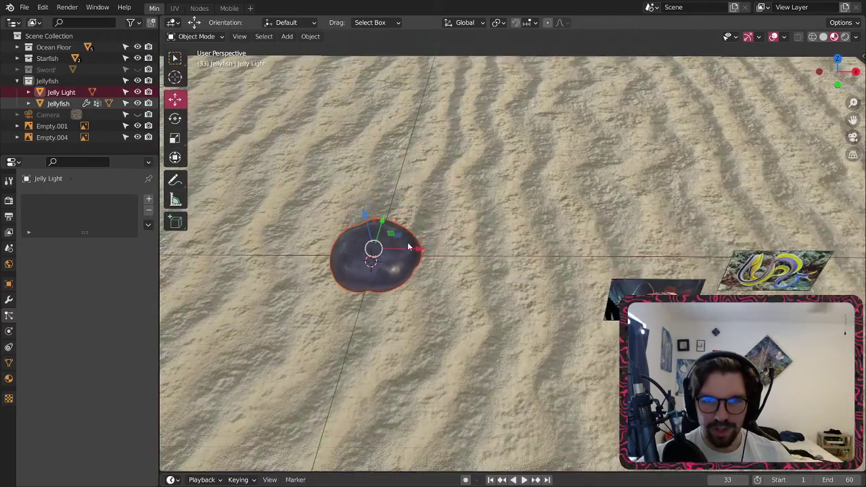
- Examine the anglerfish and ribbon eel reference images standing above the ocean floor
left_click(443, 81)
scroll(447, 125, "down", 8)
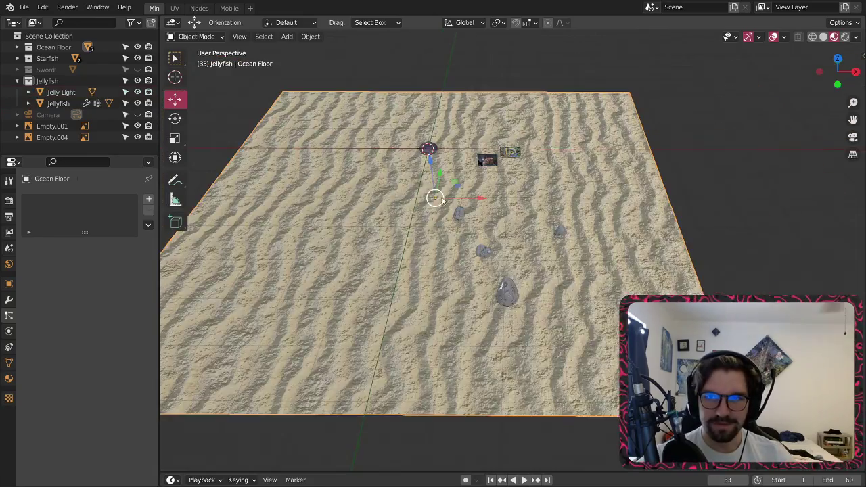
middle_click_drag(493, 271, 485, 157)
scroll(496, 159, "up", 8)
scroll(555, 166, "up", 3)
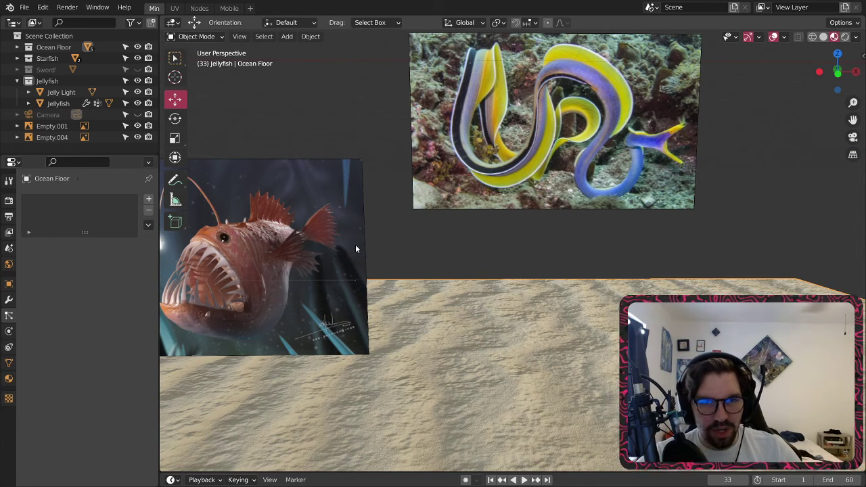
middle_click_drag(356, 249, 475, 230)
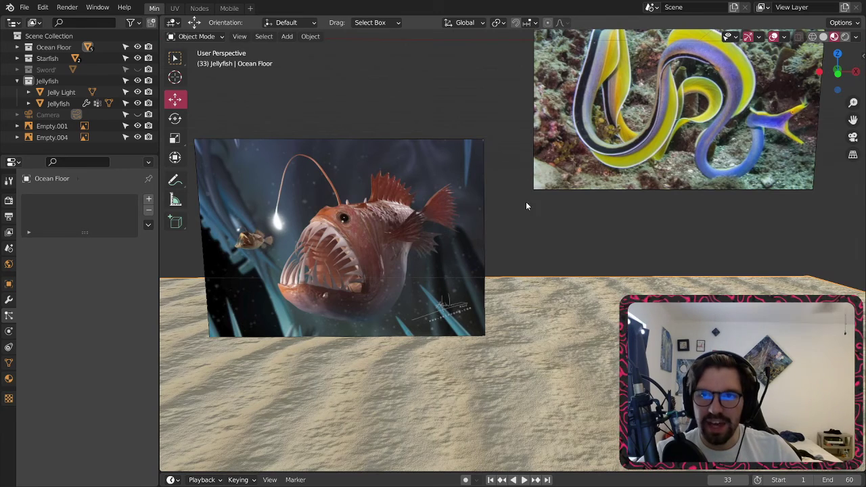
middle_click_drag(526, 205, 499, 250, "shift")
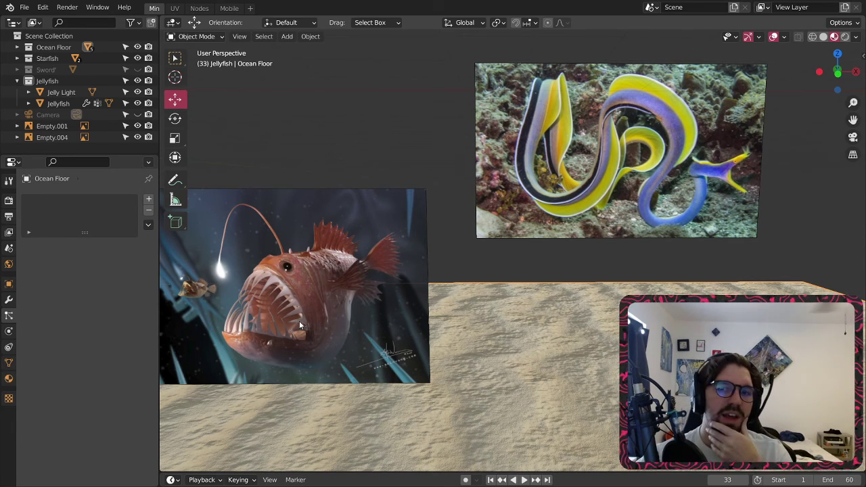
left_click(623, 145)
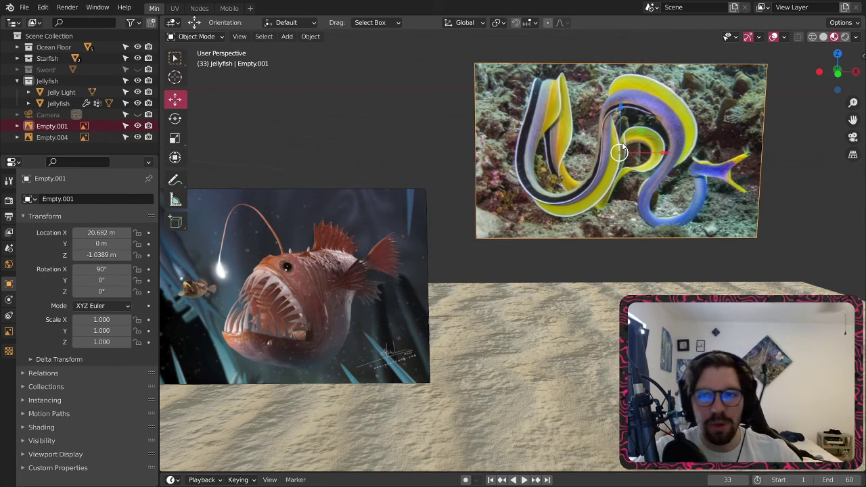
left_click(331, 154)
scroll(352, 142, "down", 4)
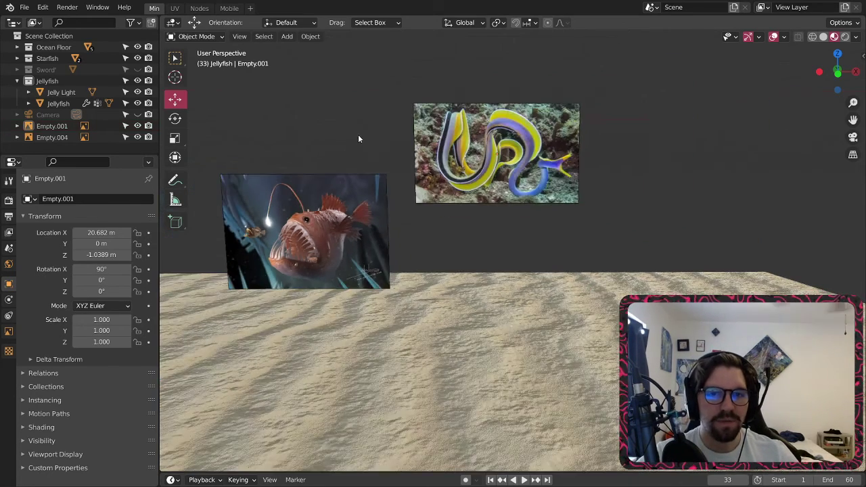
scroll(520, 206, "down", 3)
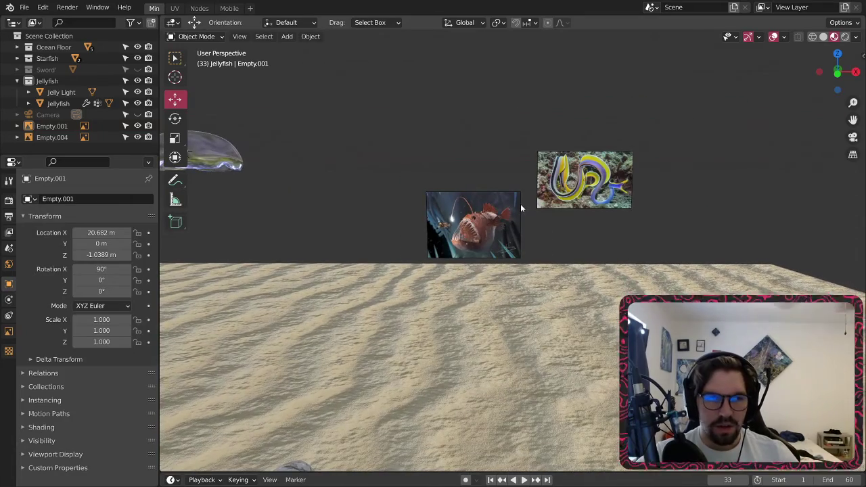
scroll(520, 204, "up", 4)
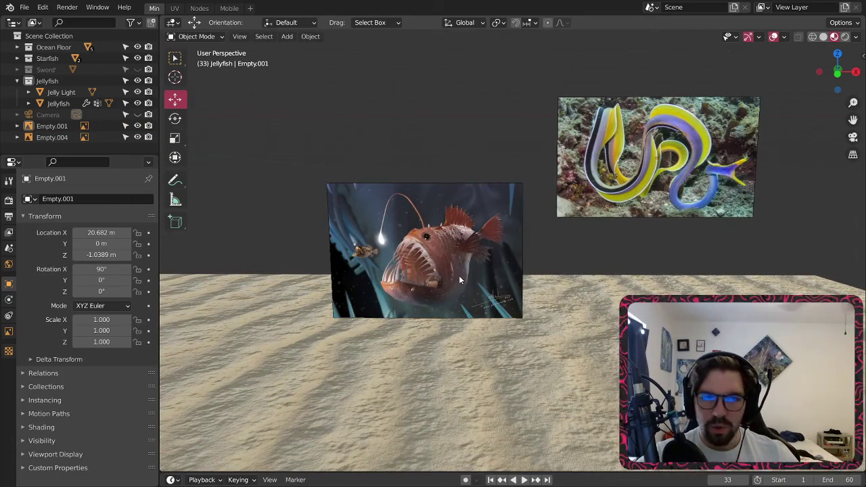
- Raise the anglerfish reference image about 2.4 m along Z so it sits level with the eel image
left_click(460, 209)
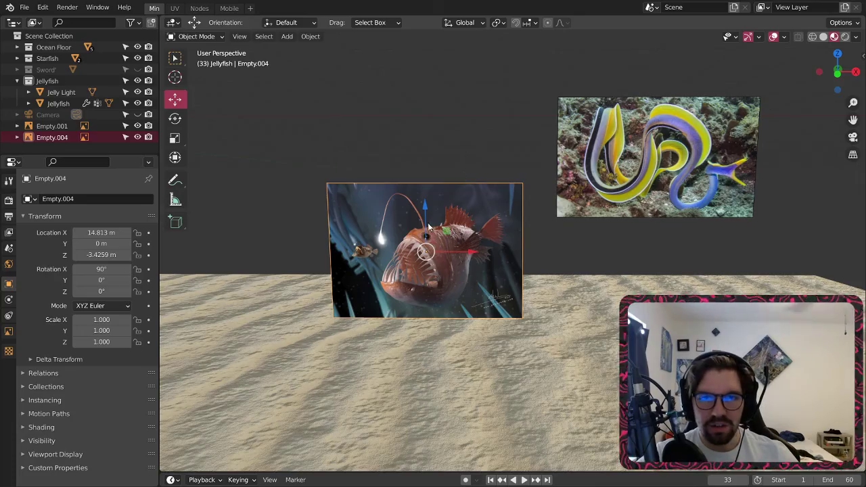
left_click_drag(426, 216, 432, 112)
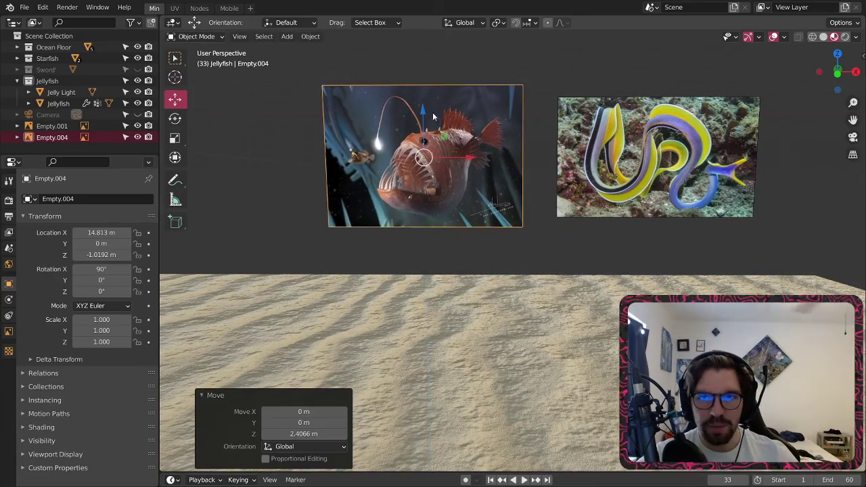
left_click(550, 68)
middle_click_drag(433, 110, 471, 109)
scroll(627, 174, "down", 5)
middle_click_drag(627, 174, 595, 169)
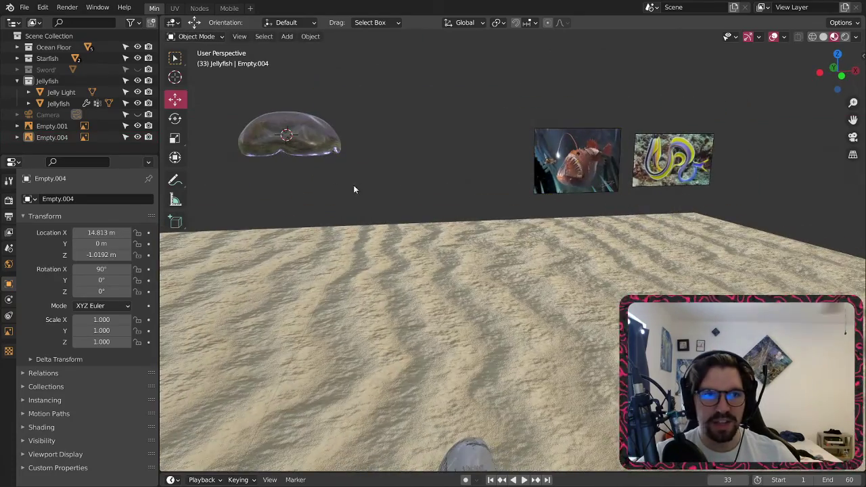
- Hide the Jellyfish, Starfish and Ocean Floor collections in the viewport
left_click_drag(138, 81, 138, 46)
scroll(337, 178, "down", 5)
middle_click_drag(323, 207, 519, 269, "shift")
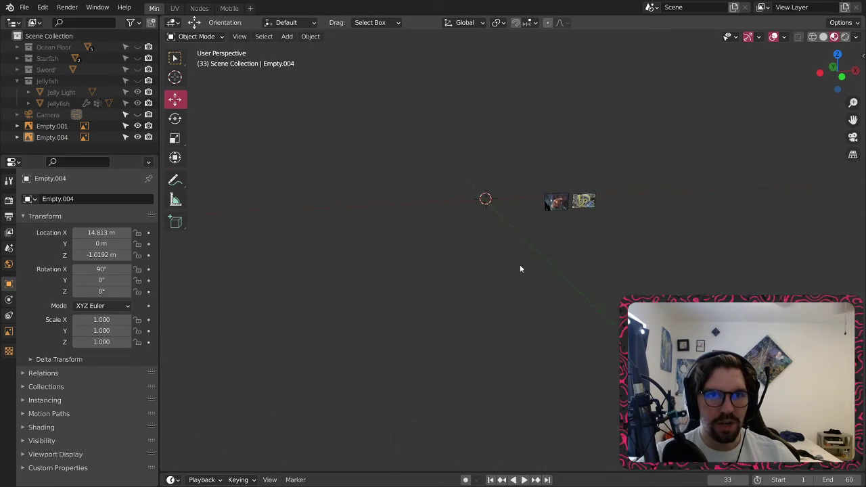
- Add a 2 m cube mesh near the world origin
left_click(287, 37)
mouse_move(308, 49)
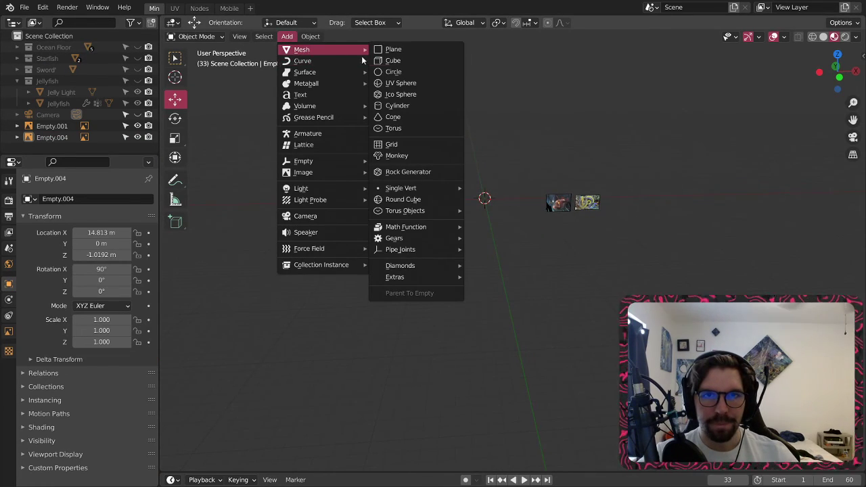
left_click(402, 60)
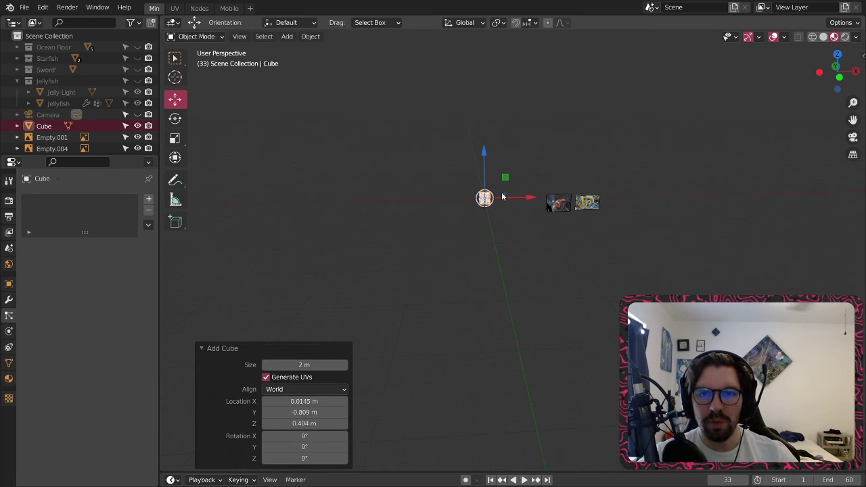
- Rename the anglerfish reference image as Angler and delete it from the scene
scroll(518, 196, "up", 3)
left_click(615, 220)
scroll(54, 135, "down", 1)
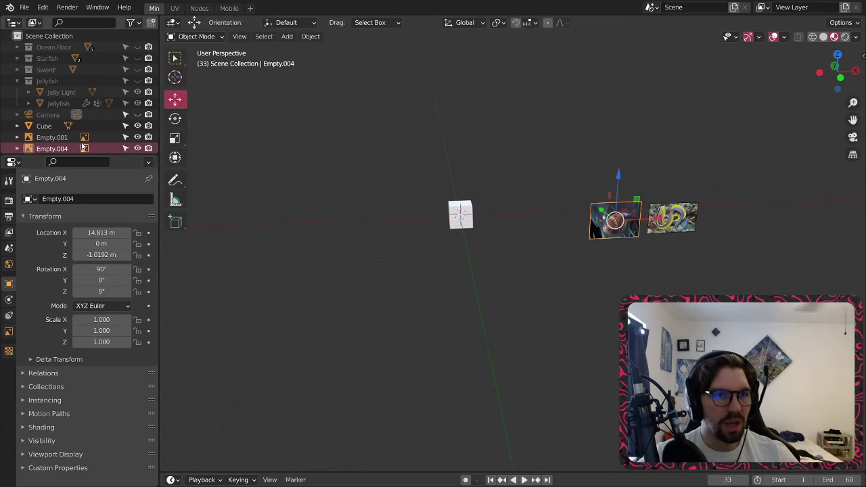
double_click(51, 143)
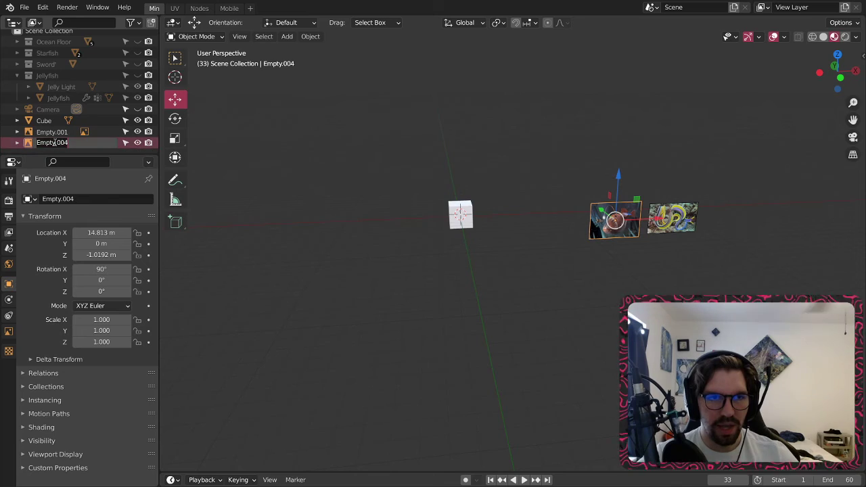
type("Angler")
key("Return")
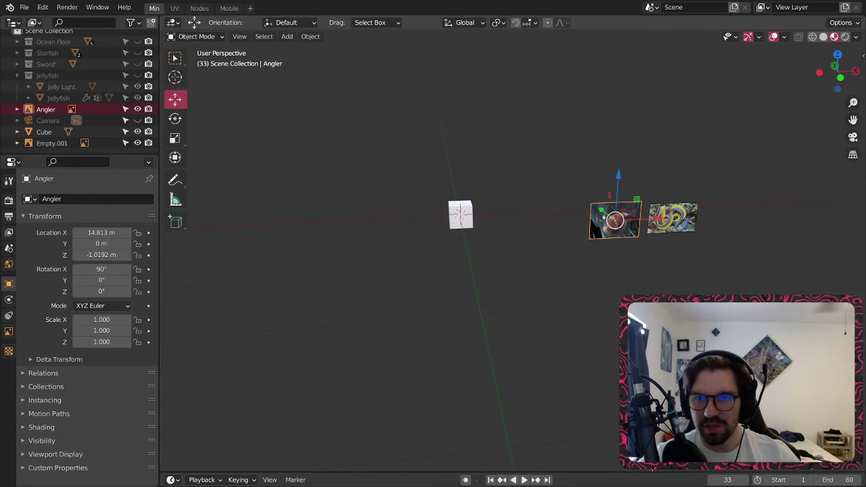
key("Delete")
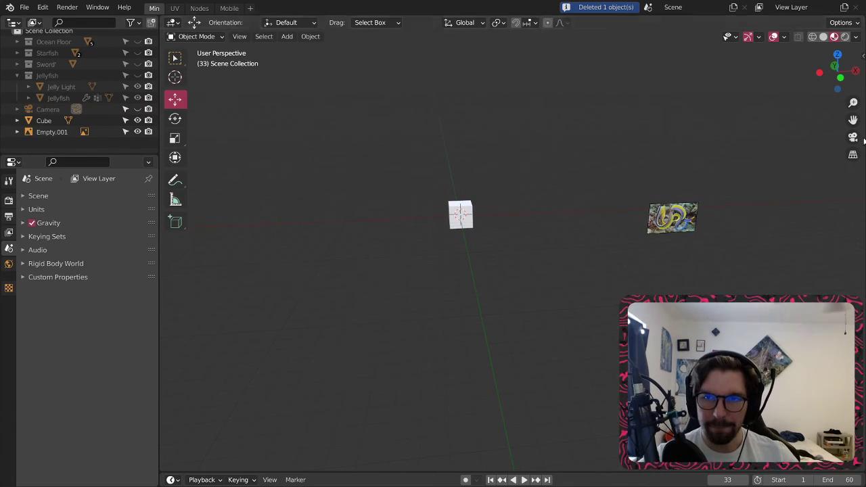
- Move the eel reference image behind and above the cube, to about X 11.8 m, Y 14.3 m, Z 12.4 m
left_click(697, 216)
middle_click_drag(697, 216, 438, 256)
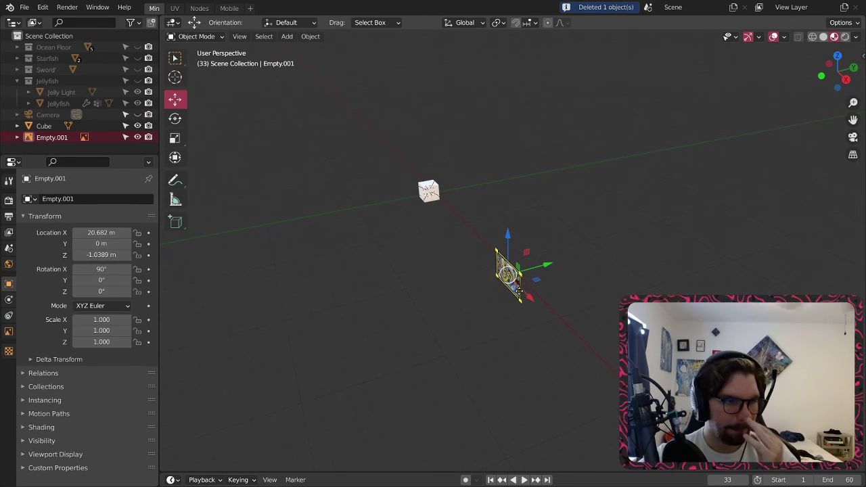
left_click_drag(539, 266, 568, 218)
middle_click_drag(619, 184, 484, 266)
left_click_drag(446, 212, 479, 110)
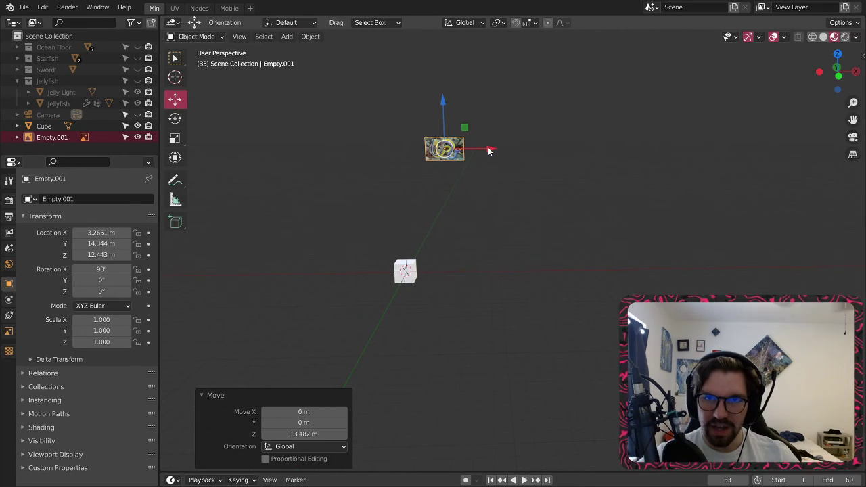
left_click_drag(501, 150, 566, 154)
- Scale up the eel reference image uniformly by about 3.5 times and readjust its size
key("s")
left_click(779, 64)
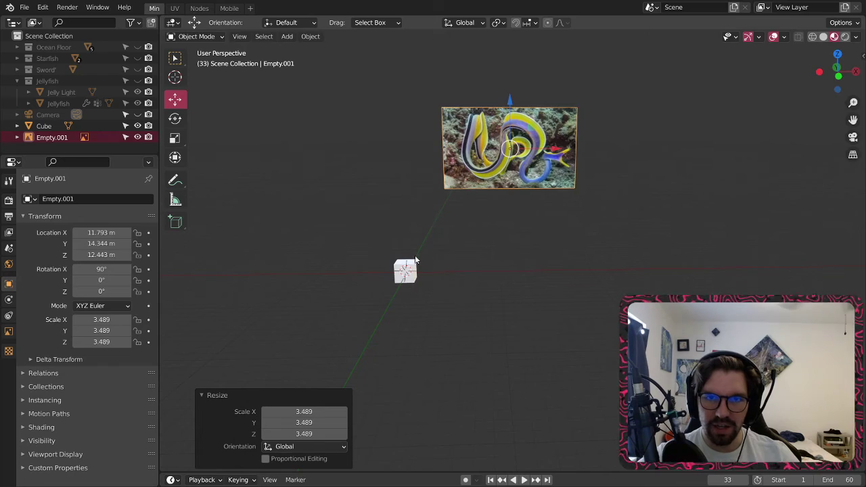
key("s")
left_click(524, 99)
- Stretch the cube along X into a long bar in Edit Mode, scaling it about 11.1 times and again about 1.55 times
left_click(405, 285)
middle_click_drag(432, 199, 451, 207)
scroll(451, 210, "up", 5)
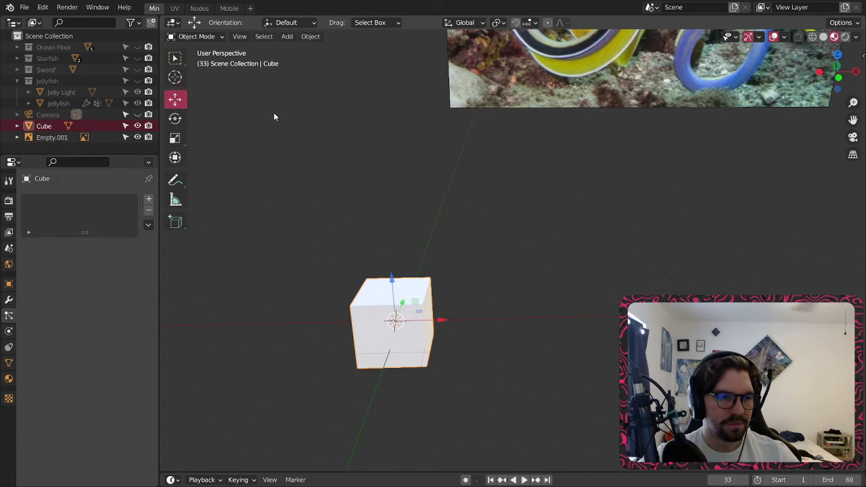
left_click(197, 38)
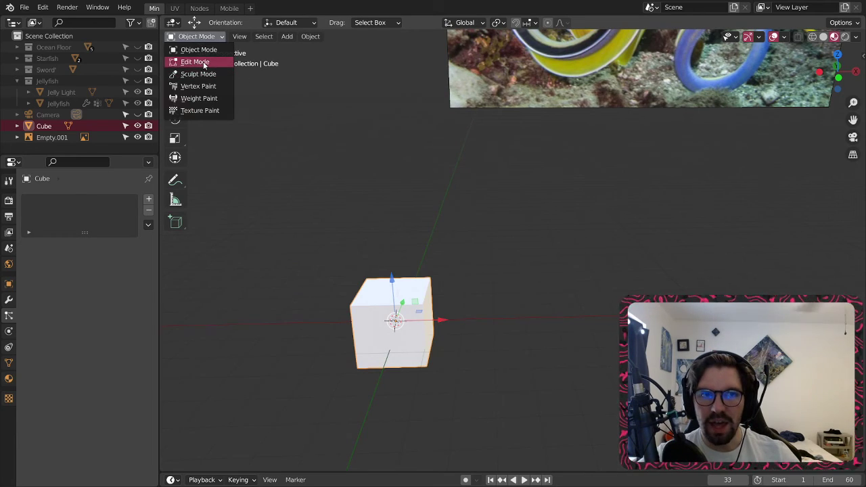
left_click(202, 60)
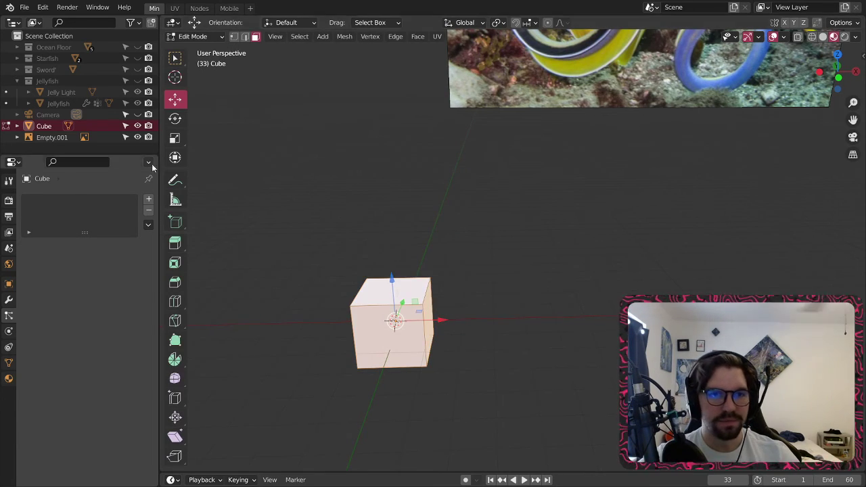
left_click(175, 138)
left_click_drag(437, 320, 853, 323)
scroll(325, 260, "down", 2)
scroll(325, 260, "down", 1)
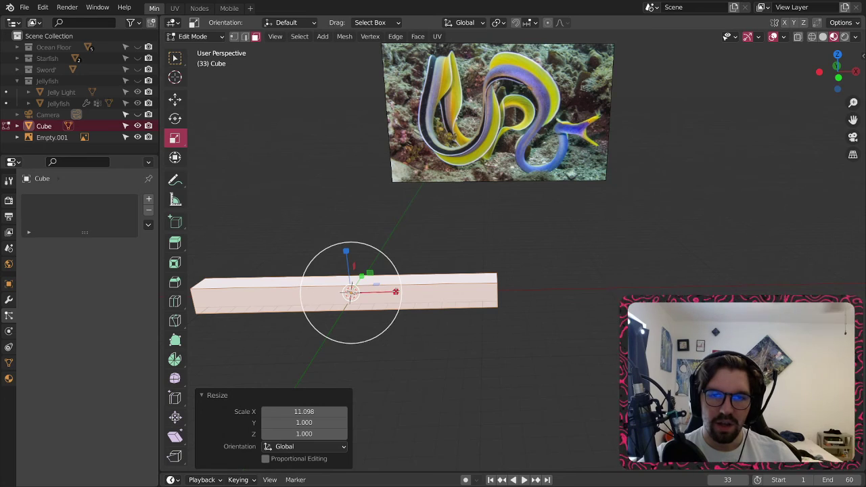
left_click_drag(392, 290, 424, 287)
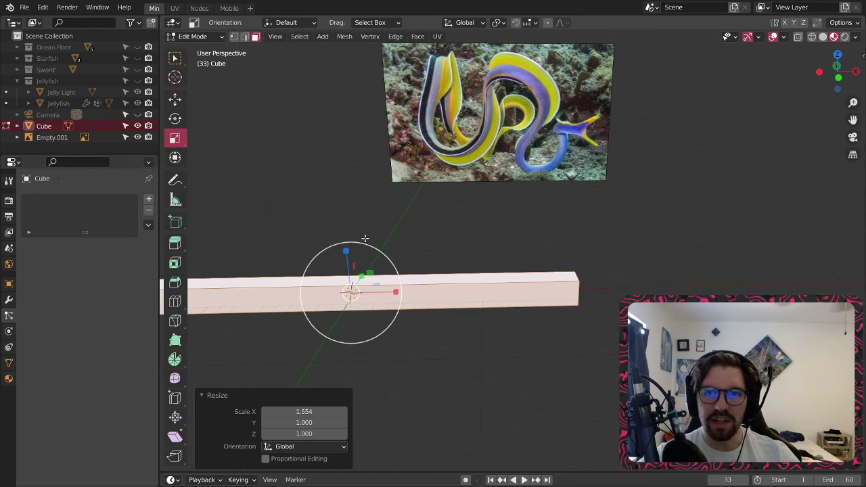
- Try a 45° Y rotation on the bar in its object transform and reset it to 0°
middle_click_drag(365, 239, 402, 262)
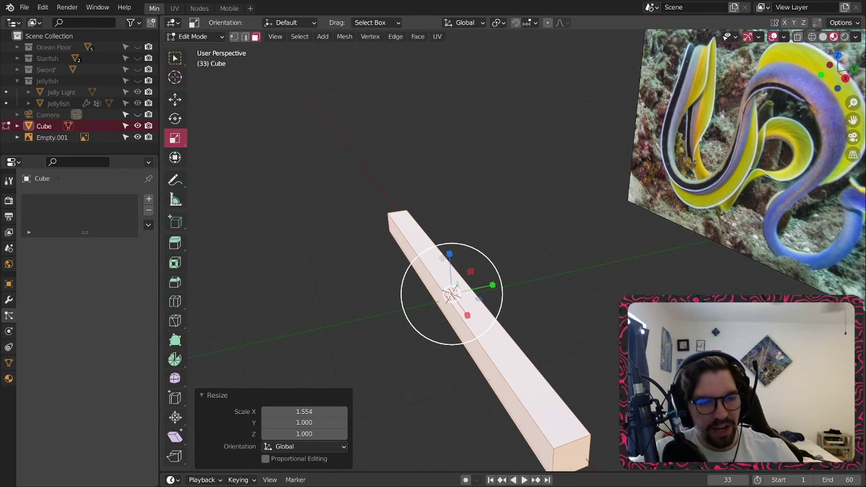
left_click(7, 290)
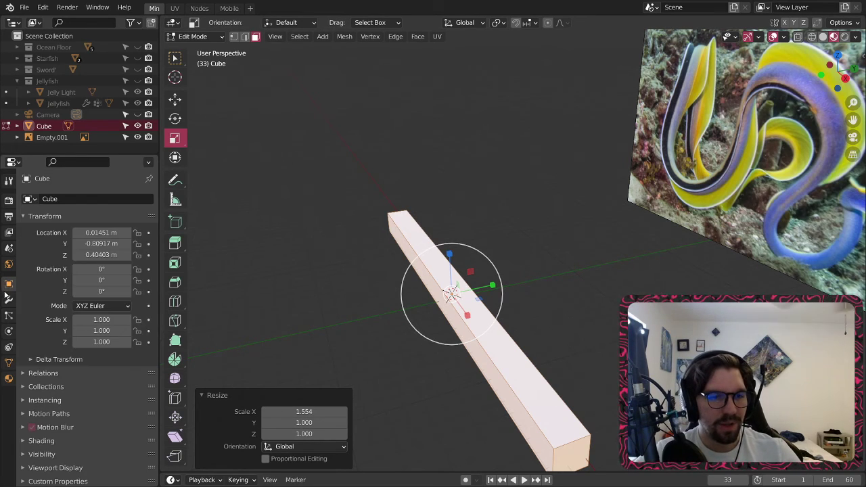
left_click(104, 283)
type("45")
key("Return")
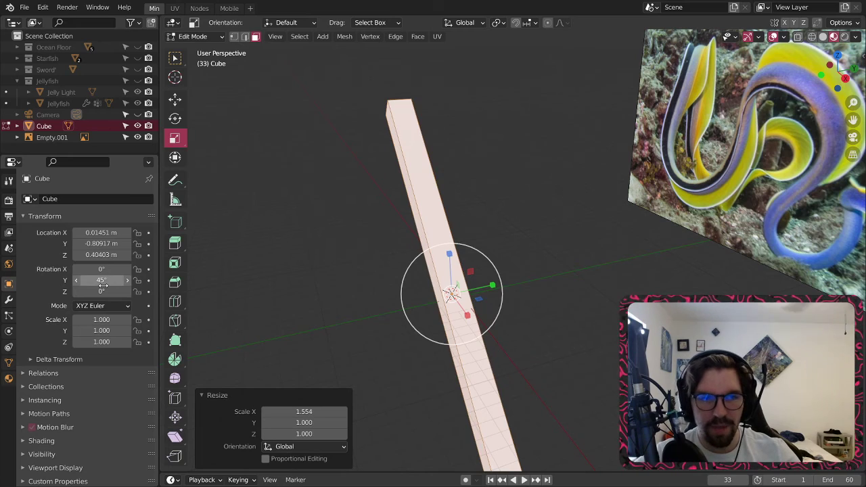
left_click(109, 283)
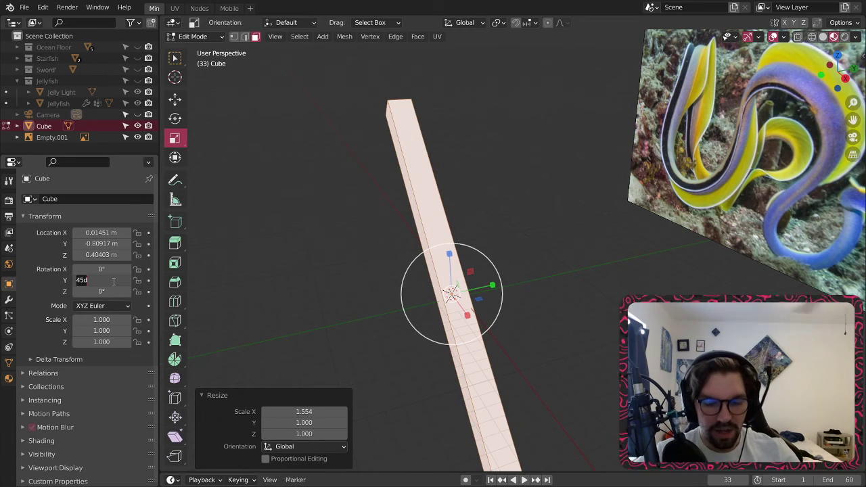
key("Return")
- Set the bar's X rotation to 45° and save the Underwater.blend file
left_click(102, 270)
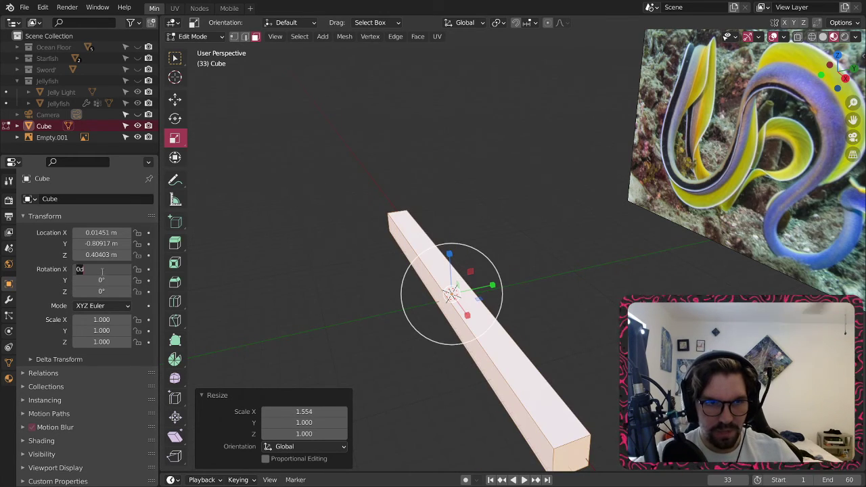
type("45")
key("Return")
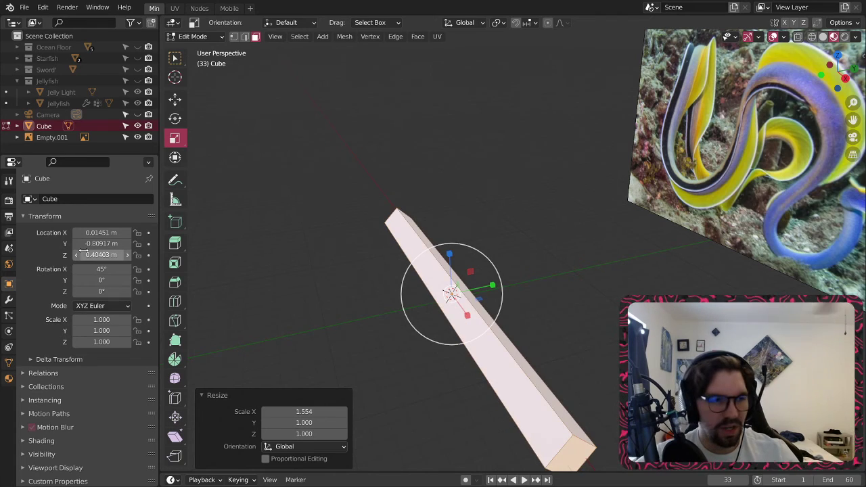
middle_click_drag(339, 254, 430, 253)
key("ctrl+s")
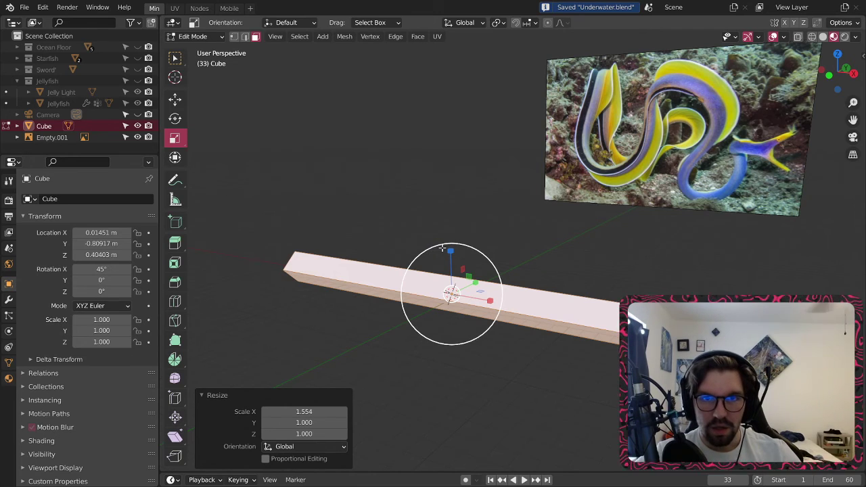
- Return the bar to Object Mode and apply its rotation
left_click(455, 172)
left_click(195, 36)
left_click(195, 51)
left_click(361, 176)
left_click(393, 267)
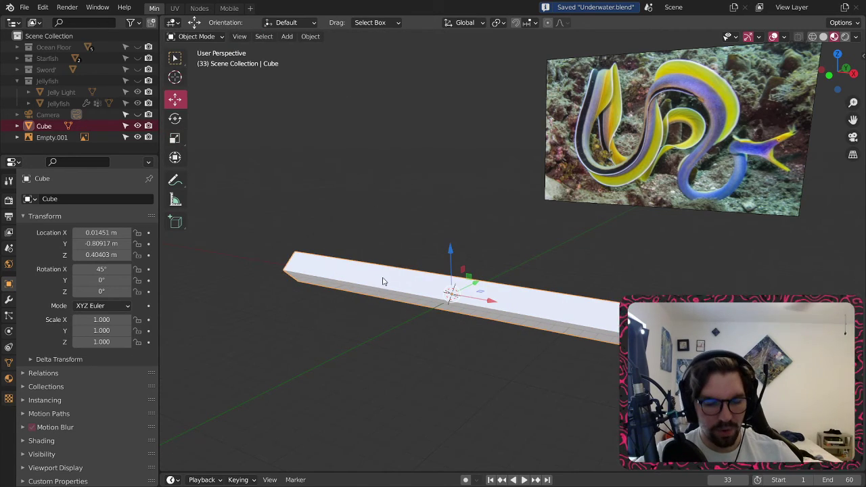
key("ctrl+a")
left_click(369, 266)
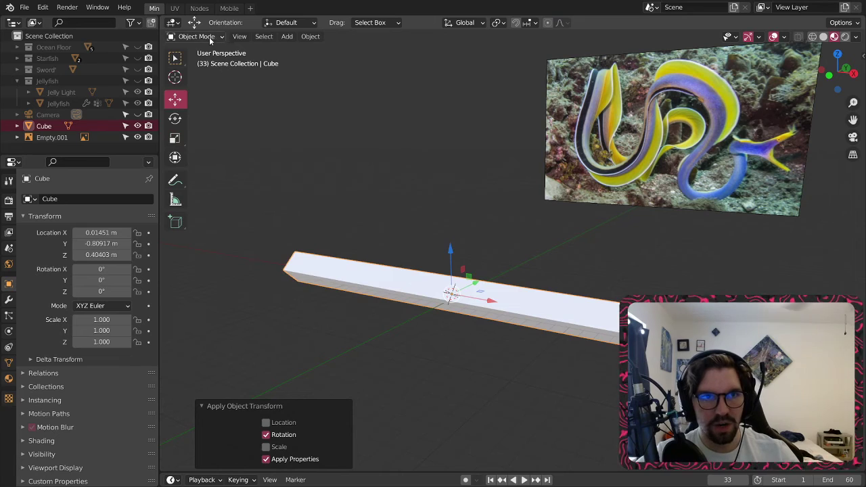
- Put the bar in Edit Mode, select all of its geometry and scale it up along the global Z axis
left_click(203, 36)
left_click(203, 65)
key("a")
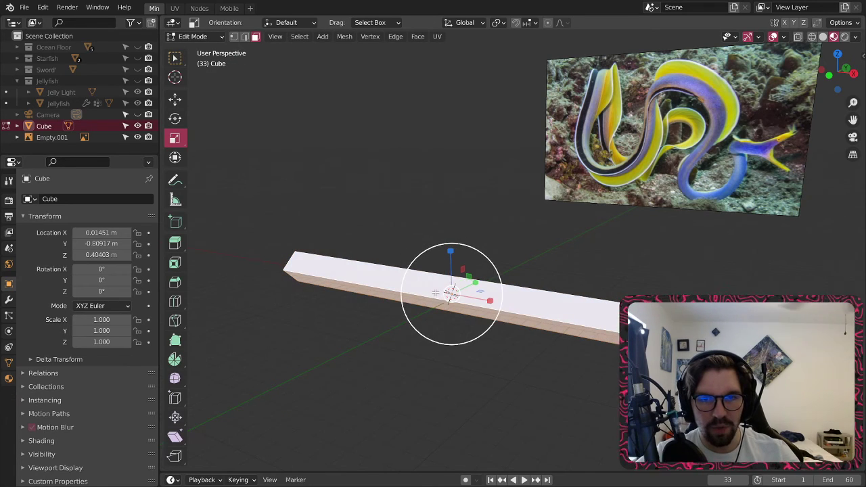
key("s")
key("z")
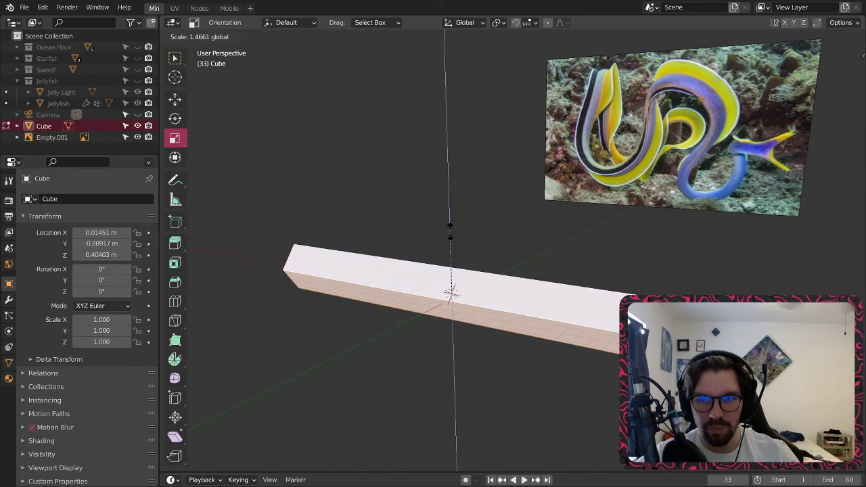
left_click(494, 205)
middle_click_drag(493, 206, 555, 293)
left_click(586, 295)
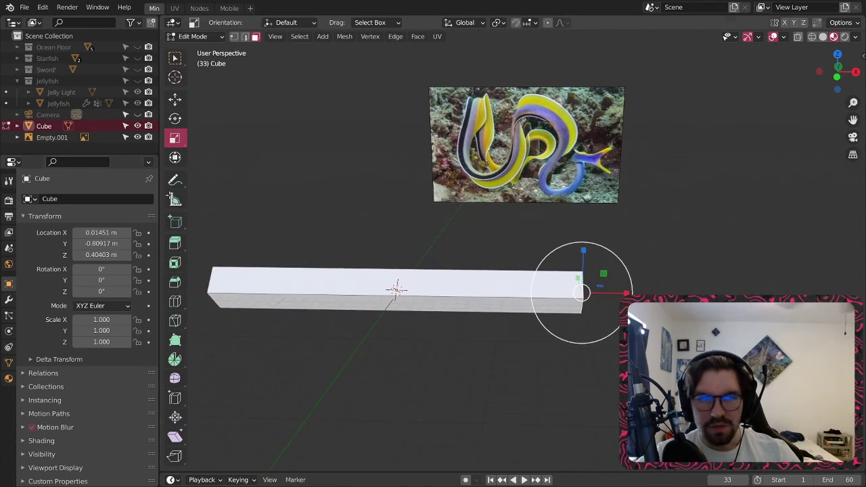
key("s")
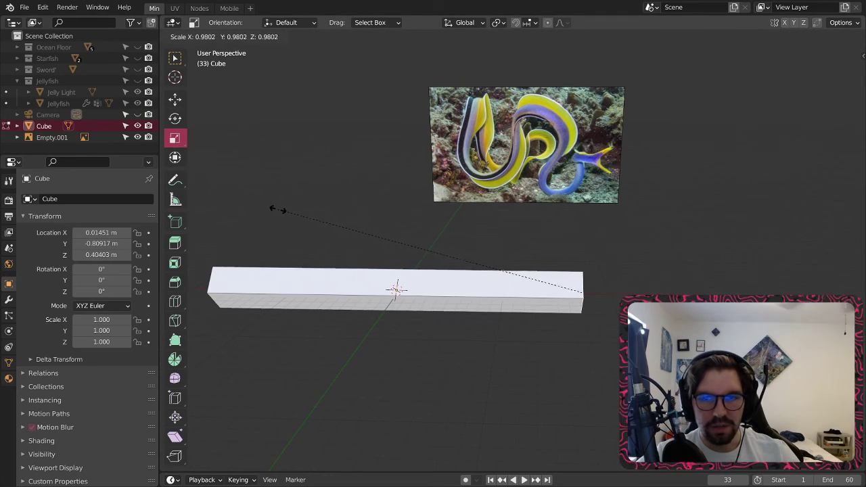
key("Escape")
- Select the whole bar mesh and lengthen it along X by a scale factor of about 1.911
key("a")
middle_click_drag(352, 228, 526, 275)
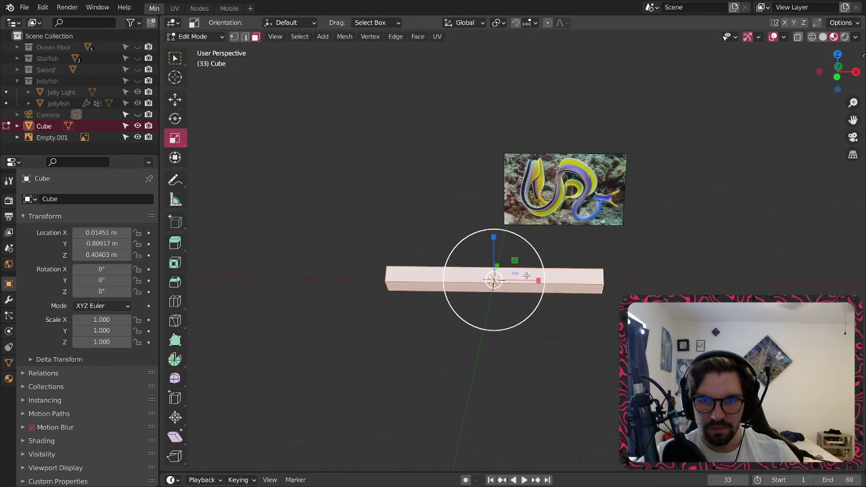
left_click_drag(538, 280, 580, 279)
scroll(453, 260, "up", 1)
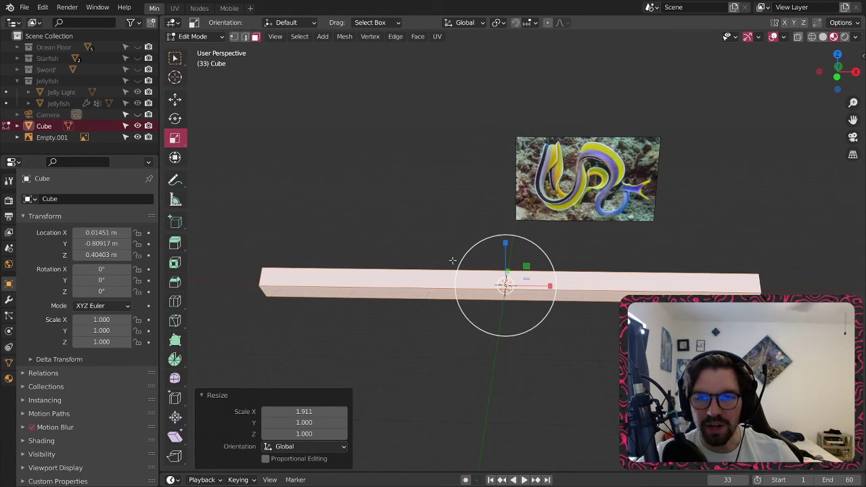
- Deselect the mesh and add a single loop cut close to the bar's +X end, with a slide factor of about -0.798
middle_click_drag(414, 288, 424, 309)
middle_click_drag(636, 267, 543, 290, "shift")
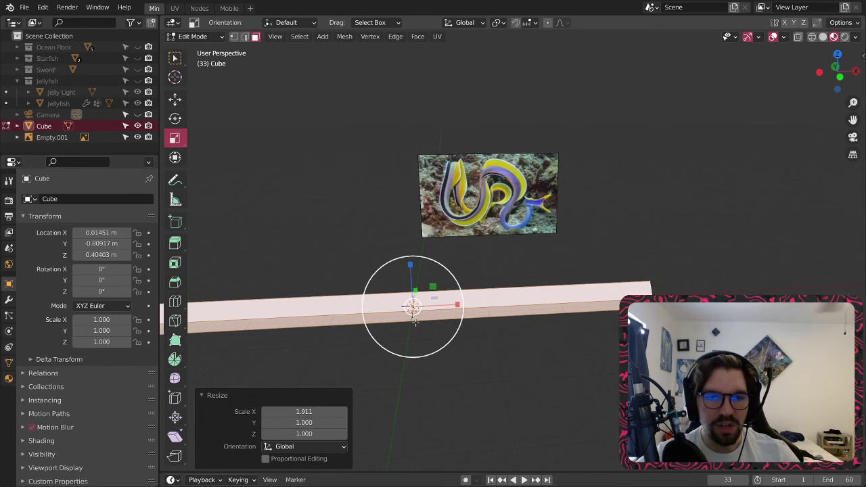
middle_click_drag(402, 344, 444, 339, "shift")
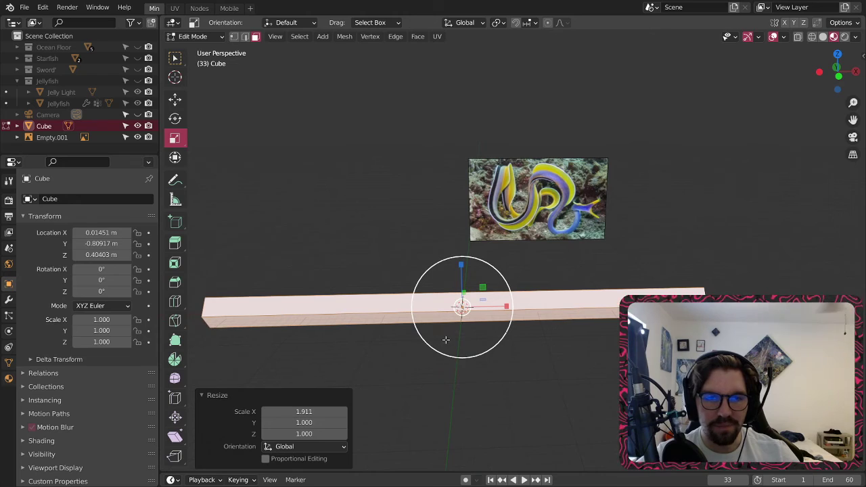
key("alt+a")
left_click(175, 301)
left_click_drag(462, 309, 487, 310)
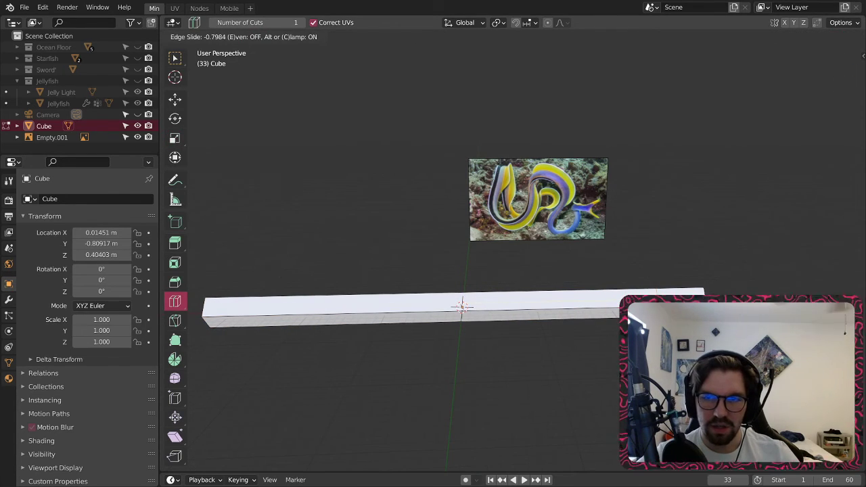
left_click_drag(461, 306, 461, 306)
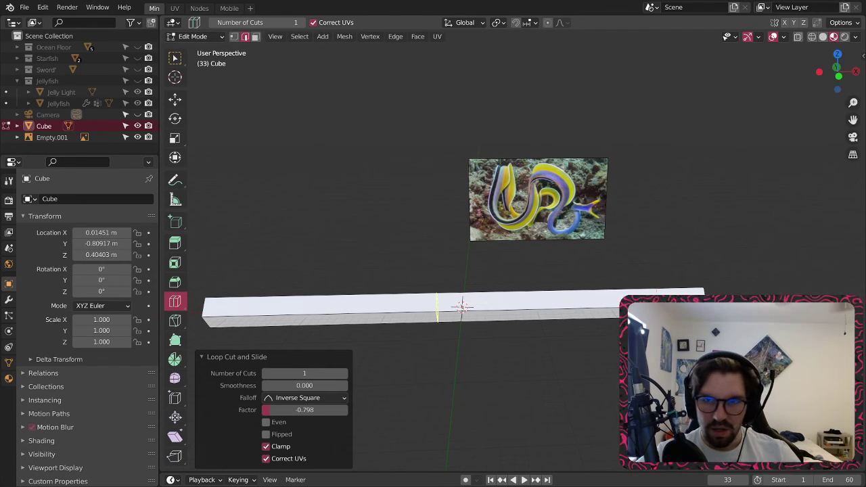
- Add a second single loop cut between the bar's centre and its -X end, with a slide factor of about 0.271
middle_click_drag(478, 304, 536, 289)
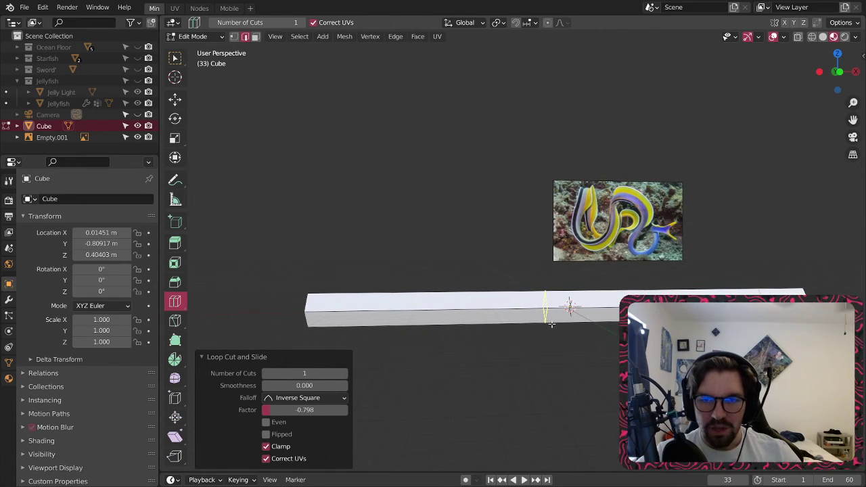
left_click_drag(546, 318, 540, 322)
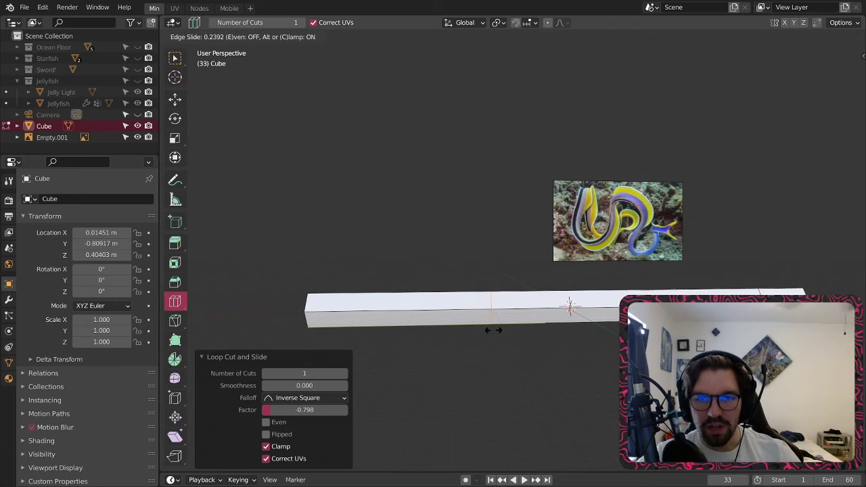
left_click_drag(486, 331, 486, 331)
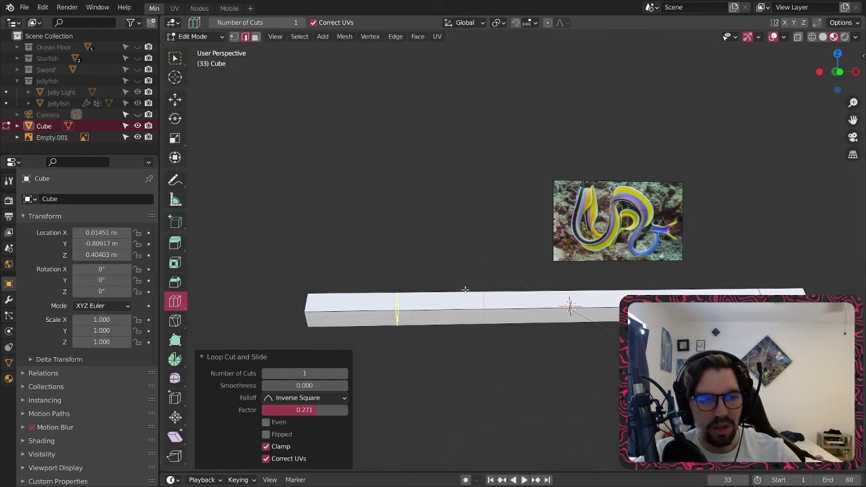
- Select the face at the bar's -X end and scale it uniformly to about 0.265 to taper the tail
middle_click_drag(513, 296, 471, 294)
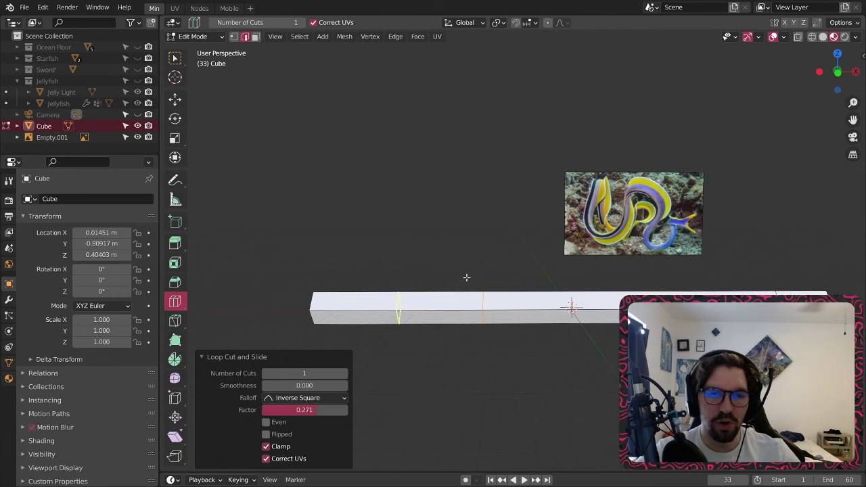
middle_click_drag(466, 277, 534, 275)
left_click(255, 37)
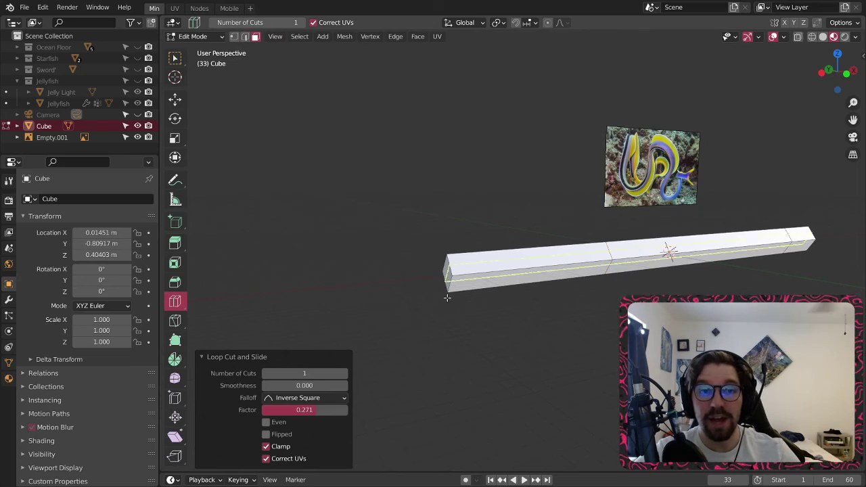
scroll(448, 297, "up", 2)
left_click(176, 59)
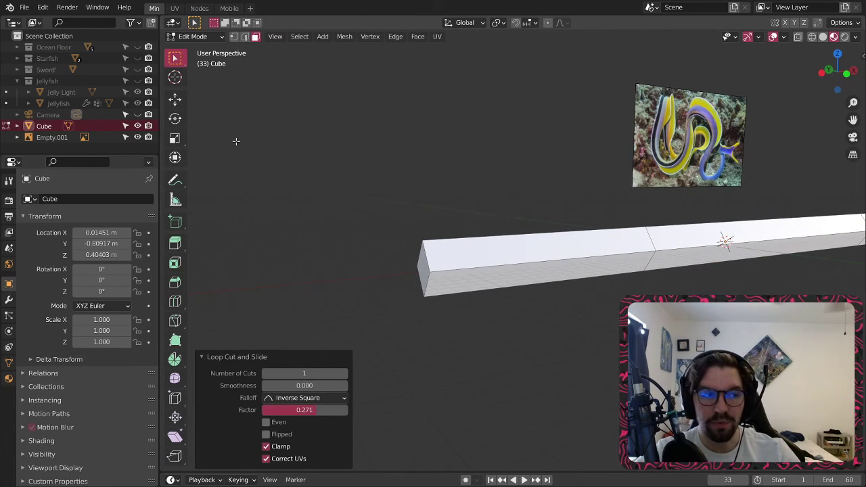
left_click(425, 269)
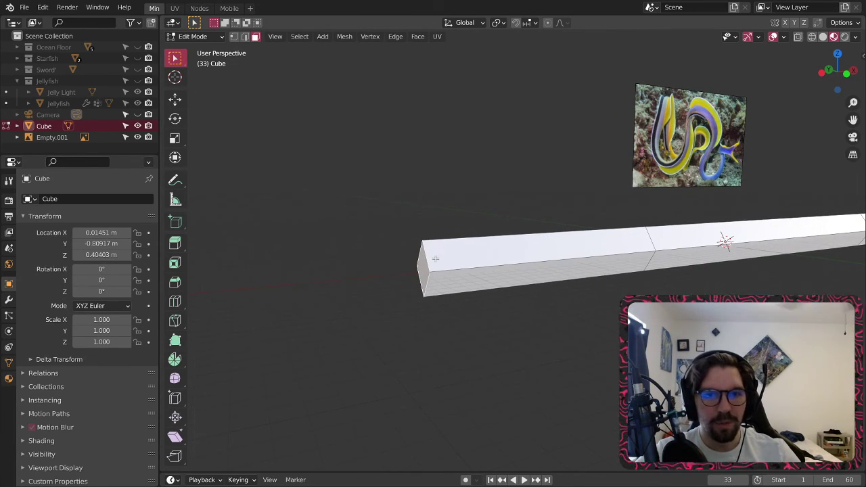
scroll(433, 261, "up", 2)
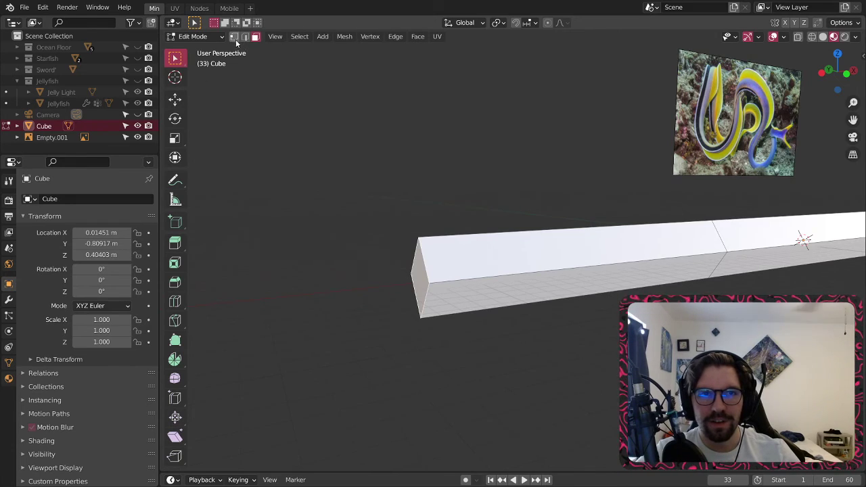
left_click(234, 38)
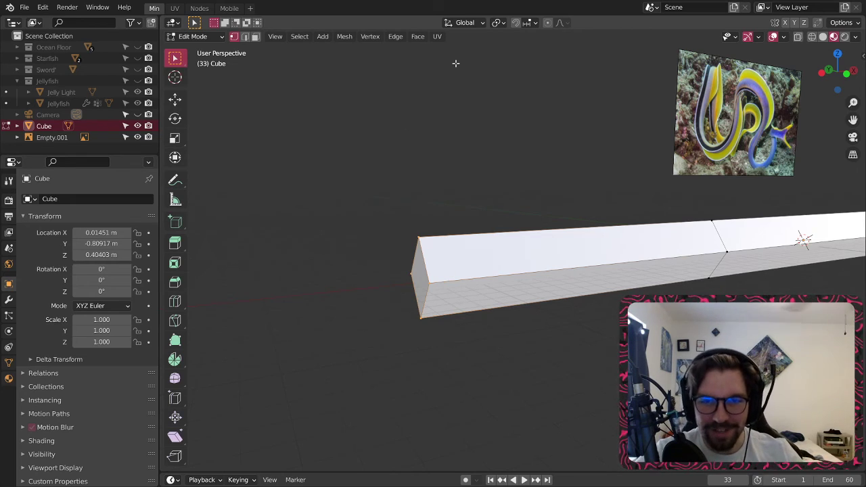
middle_click_drag(502, 337, 501, 349)
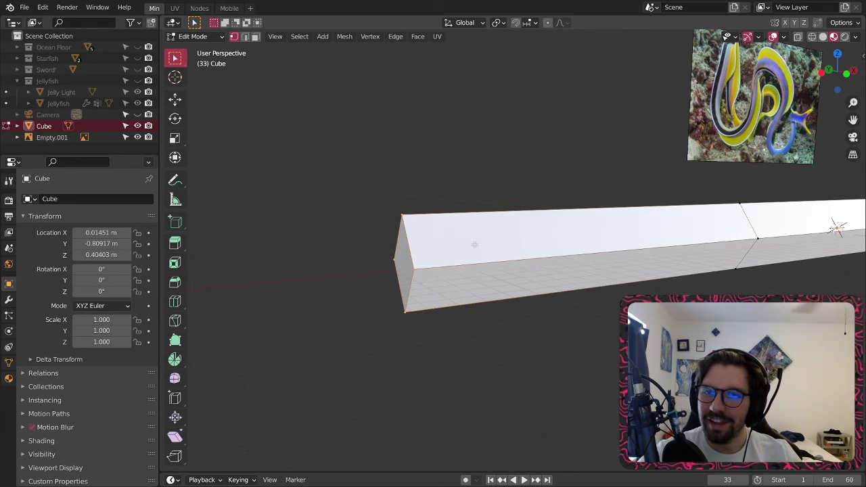
middle_click_drag(475, 245, 444, 250)
right_click(385, 277)
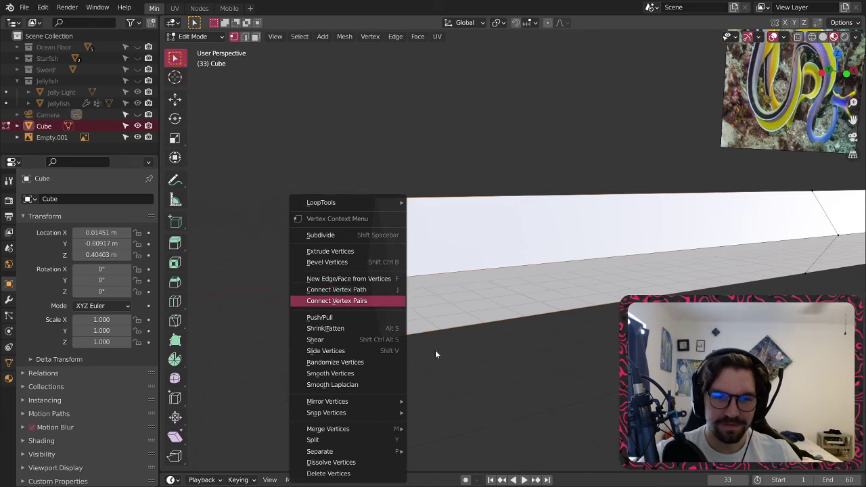
key("Escape")
key("s")
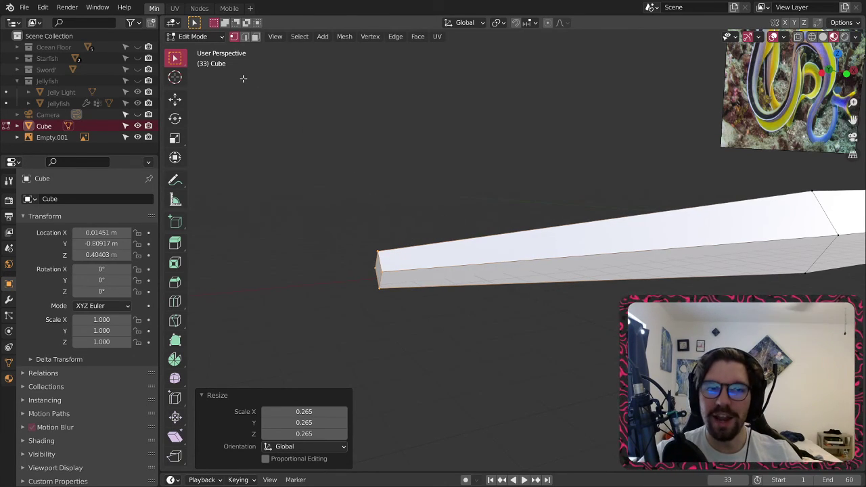
- Select the edge loop where the tail taper begins and bevel it into a wide, gently curved band of seven segments
left_click(245, 38)
left_click(356, 163)
middle_click_drag(751, 209, 424, 211, "shift")
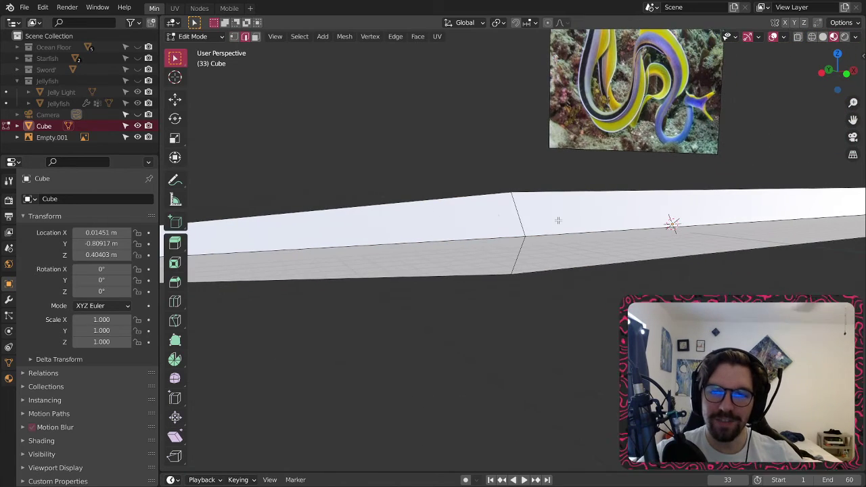
left_click(518, 222, "alt")
scroll(518, 222, "down", 6)
scroll(521, 208, "up", 5)
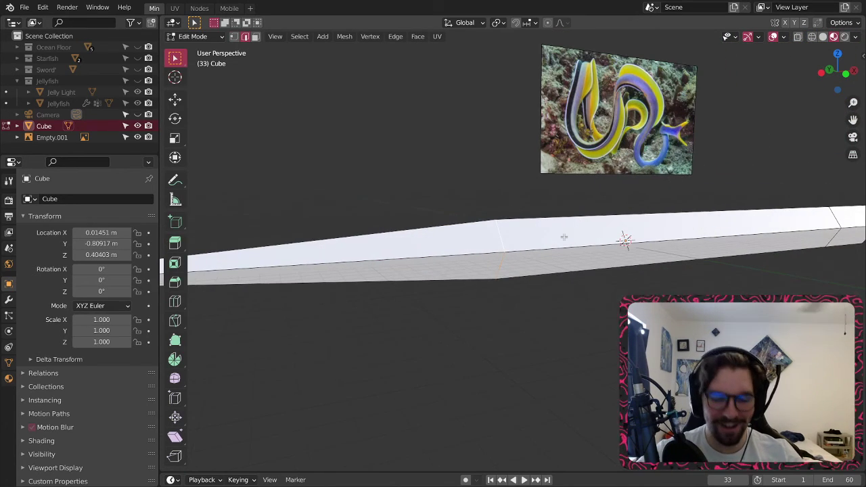
key("ctrl+b")
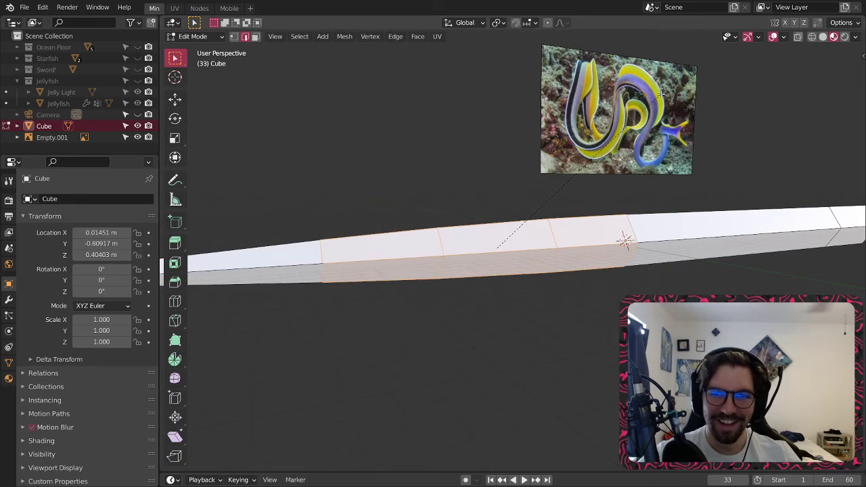
scroll(655, 72, "up", 1)
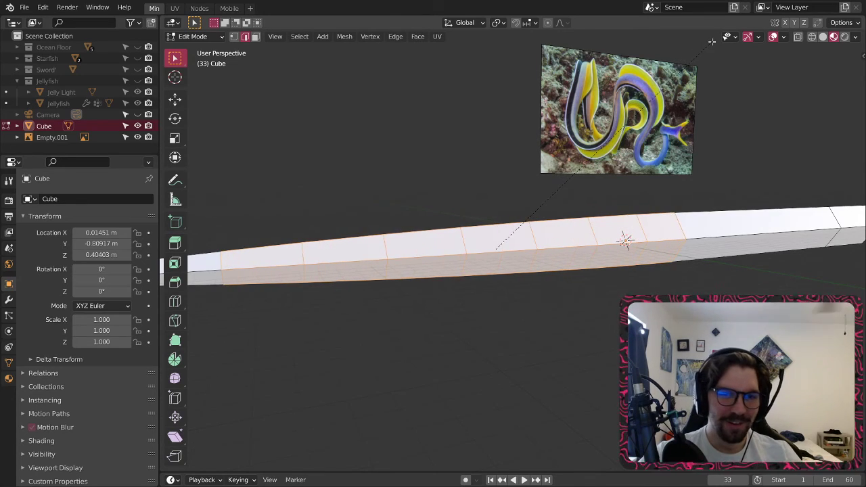
left_click(716, 39)
- Return the tapered eel body to Object Mode, check its overall shape and keep it selected
scroll(457, 178, "down", 3)
mouse_move(456, 178)
middle_mouse_down()
mouse_move(497, 155)
mouse_move(590, 178)
mouse_move(667, 170)
mouse_move(570, 186)
mouse_move(517, 172)
mouse_move(465, 175)
middle_mouse_up()
left_click(201, 36)
left_click(201, 50)
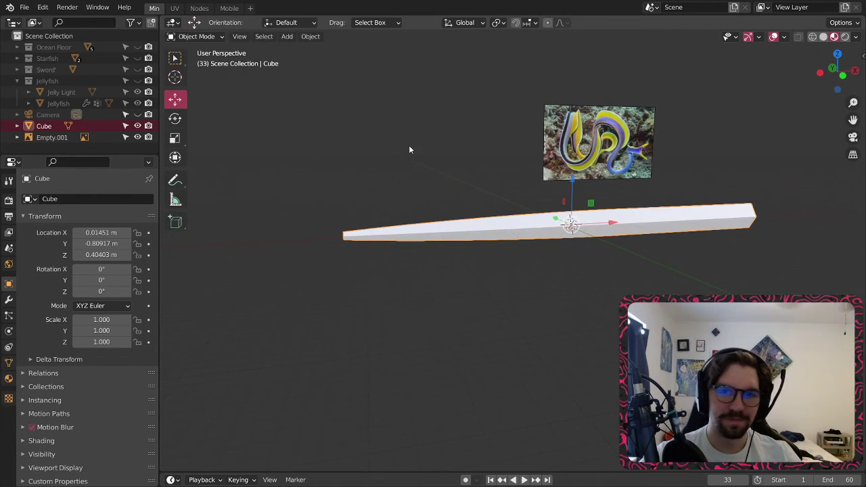
left_click(409, 146)
scroll(436, 242, "up", 3)
middle_click_drag(535, 242, 561, 229)
left_click(499, 217)
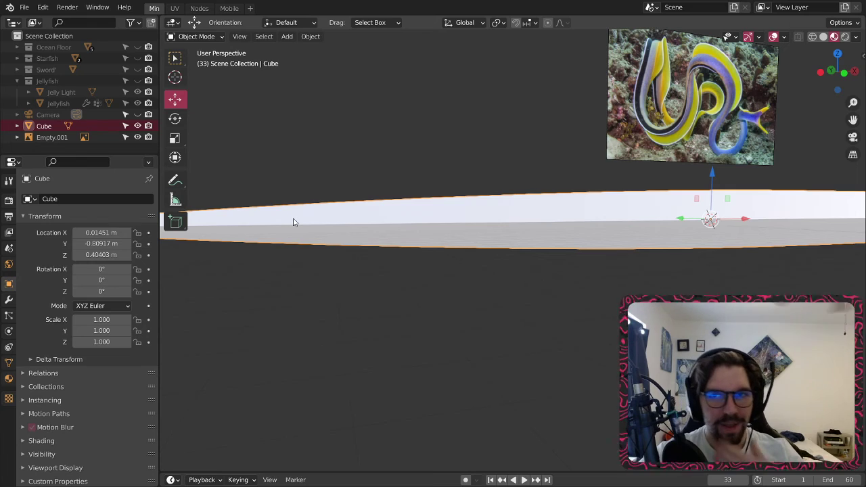
middle_click_drag(294, 222, 504, 288)
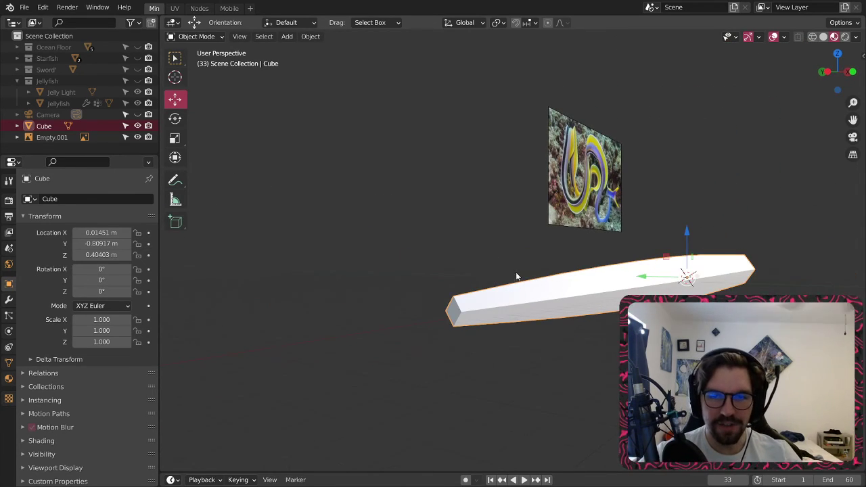
- Add a Subdivision Surface modifier to the eel body with viewport levels 3 and render levels 3
left_click(8, 300)
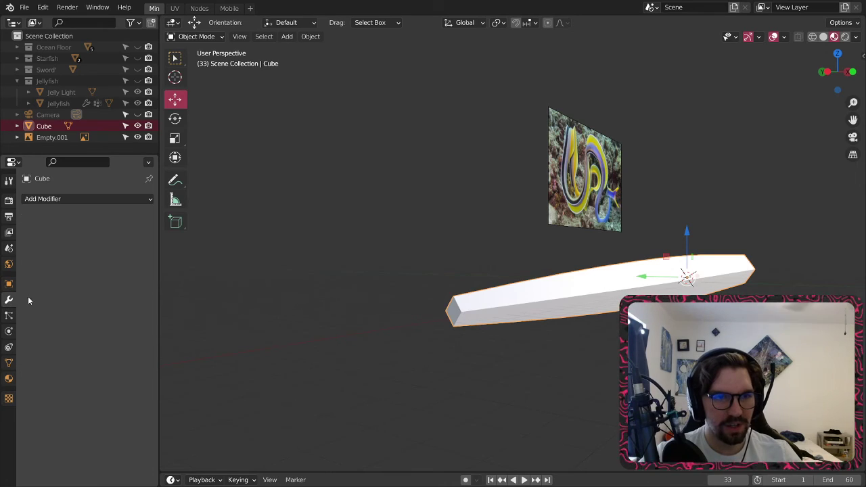
left_click(116, 202)
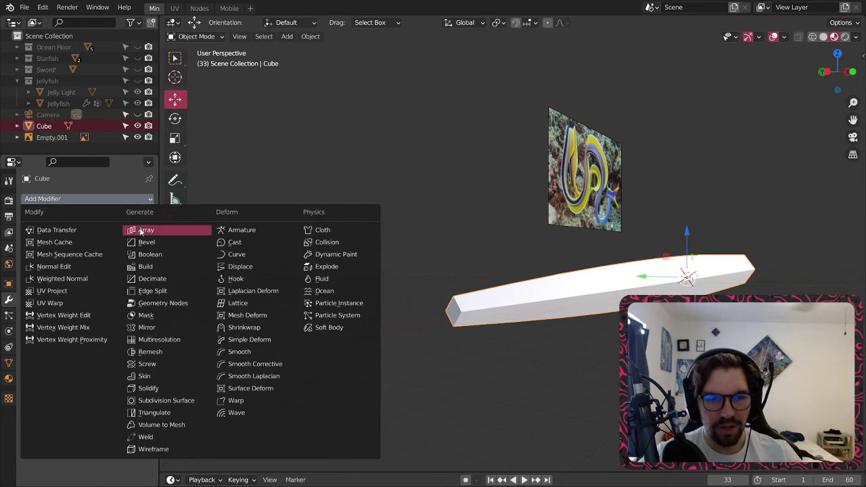
left_click(162, 400)
middle_click_drag(444, 364, 567, 291)
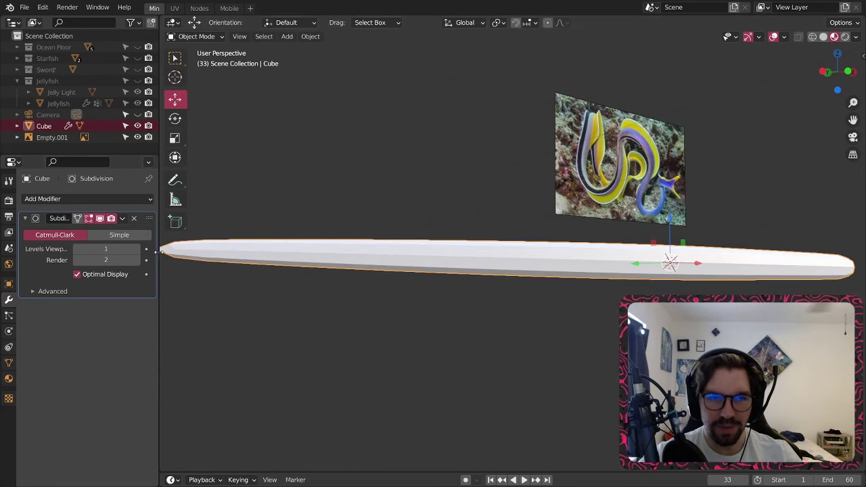
left_click(136, 249)
left_click(135, 249)
left_click(136, 260)
- Check the eel head in the reference image and put the body in Edit Mode with face selection at its +X end
middle_click_drag(322, 245, 337, 251)
middle_click_drag(704, 254, 431, 275)
middle_click_drag(338, 323, 555, 189)
scroll(555, 190, "up", 6)
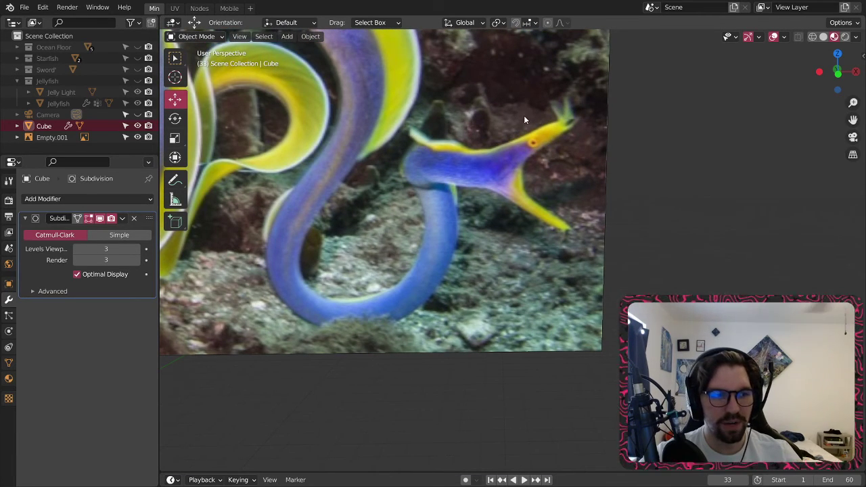
scroll(524, 120, "down", 8)
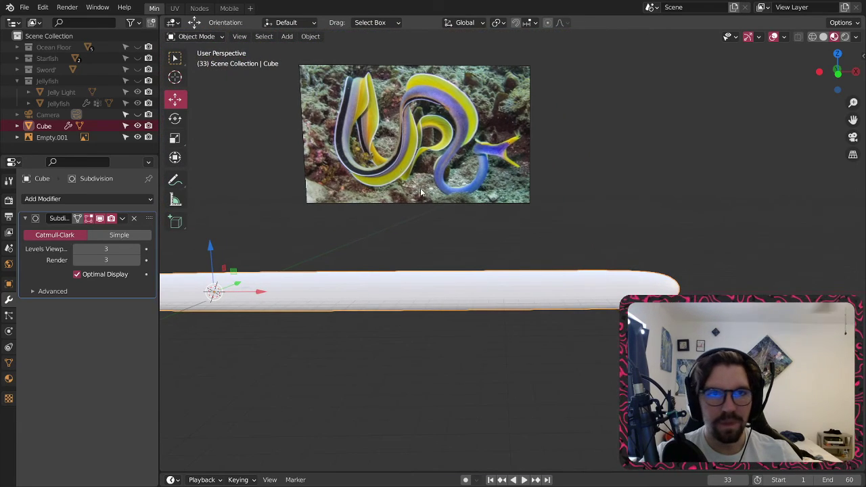
left_click(198, 36)
left_click(196, 59)
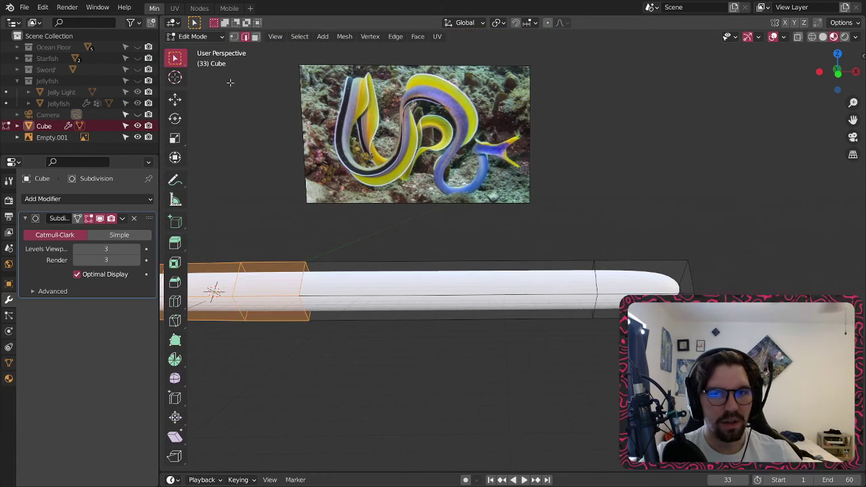
middle_click_drag(592, 264, 481, 252, "shift")
left_click(255, 36)
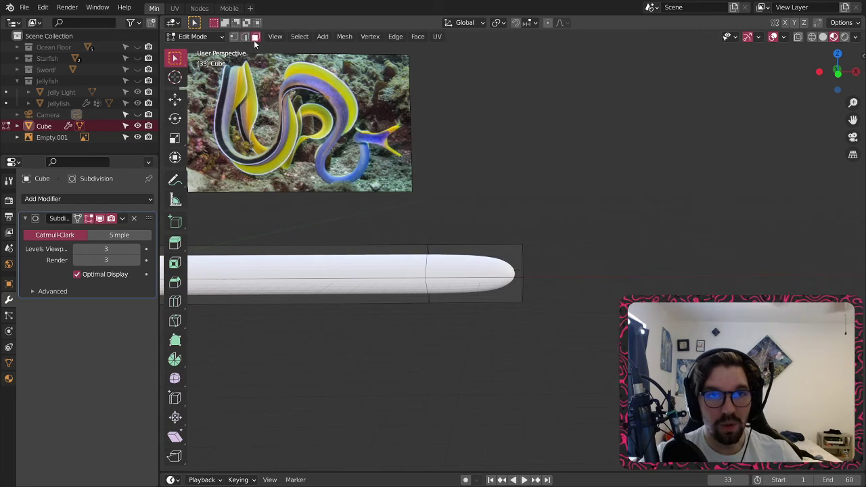
scroll(414, 258, "up", 3)
middle_click_drag(453, 260, 449, 260)
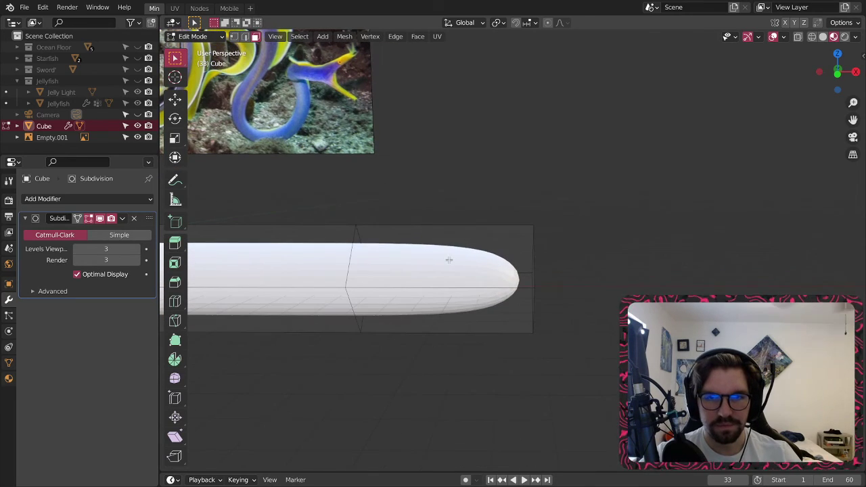
left_click(175, 301)
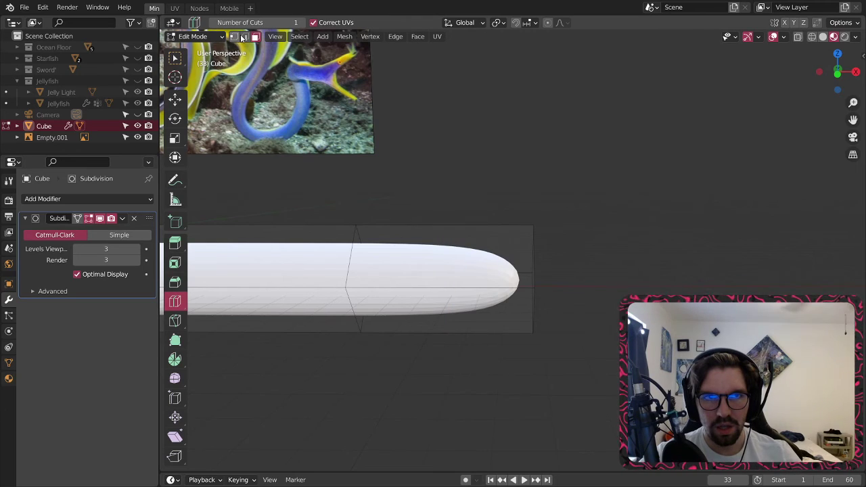
left_click(174, 57)
- Move the body's +X end face about -4.62 m along X and scale it uniformly to 0.635 to form the neck
middle_click_drag(512, 296, 418, 298)
left_click(339, 326)
left_click(175, 99)
middle_click_drag(366, 218, 460, 256)
left_click_drag(493, 260, 393, 253)
key("s")
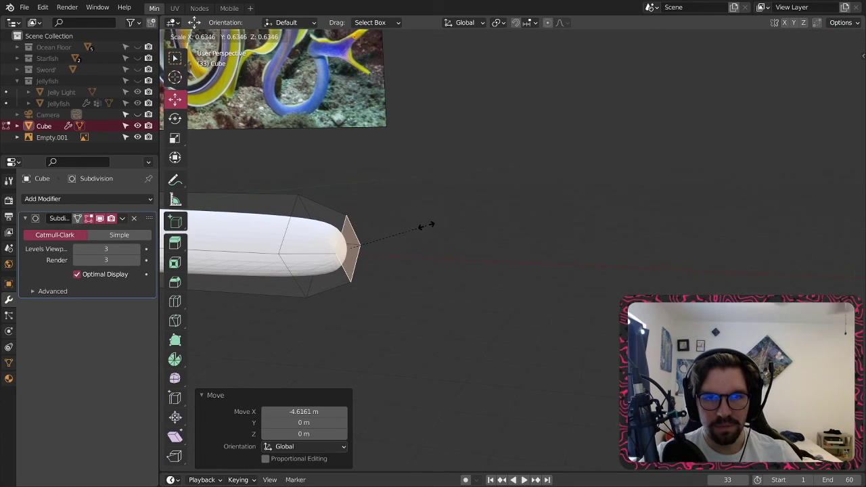
left_click(426, 225)
- Extrude the narrowed end face outward by 6.7 m and scale it uniformly to 1.878 to form the head
right_click(419, 222)
left_click(419, 221)
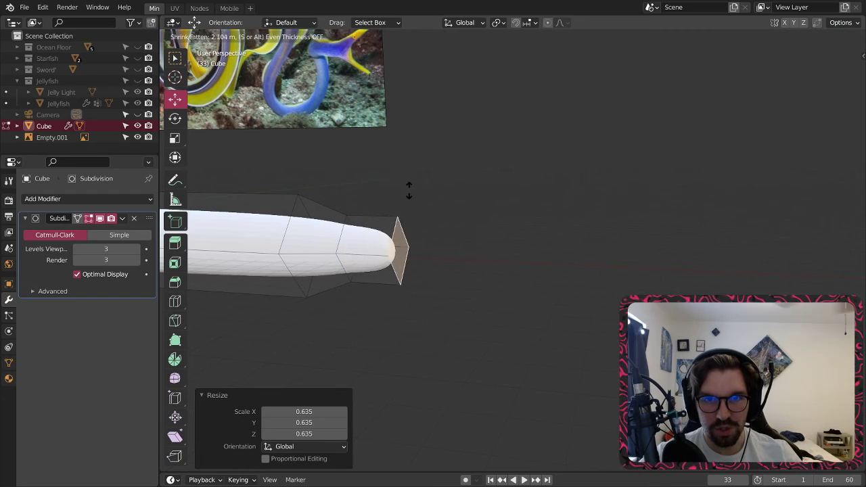
left_click(412, 133)
key("s")
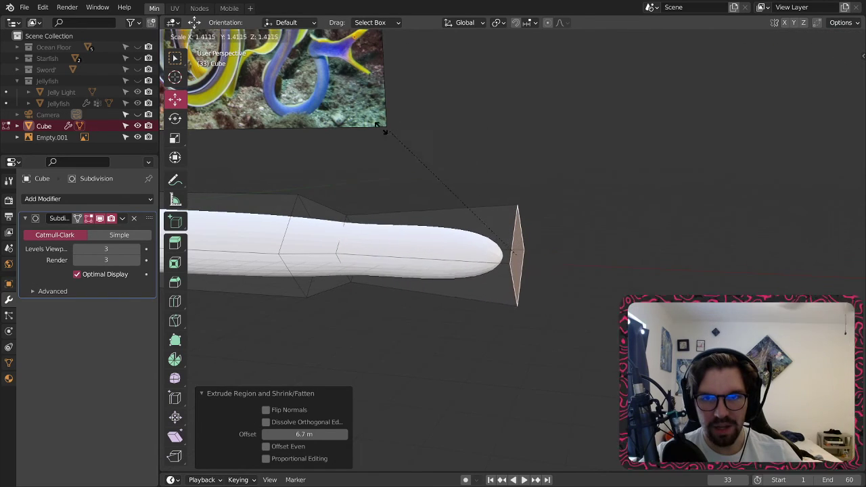
left_click(373, 188)
middle_click_drag(429, 103, 459, 136, "shift")
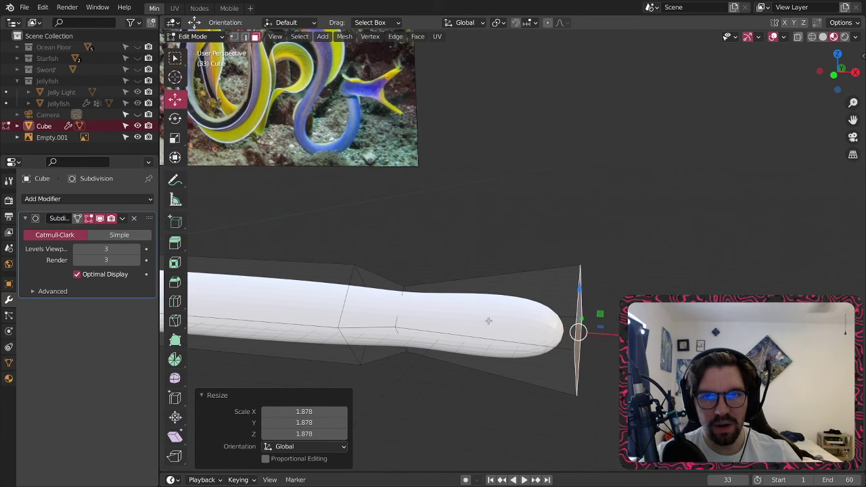
- Connect the two side vertices of the head's end face with a horizontal edge
middle_click_drag(488, 321, 513, 298)
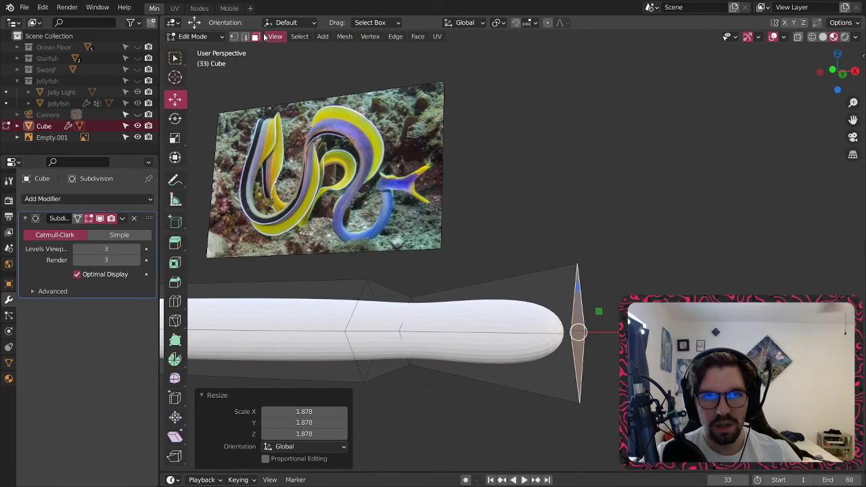
left_click(234, 37)
left_click(573, 339)
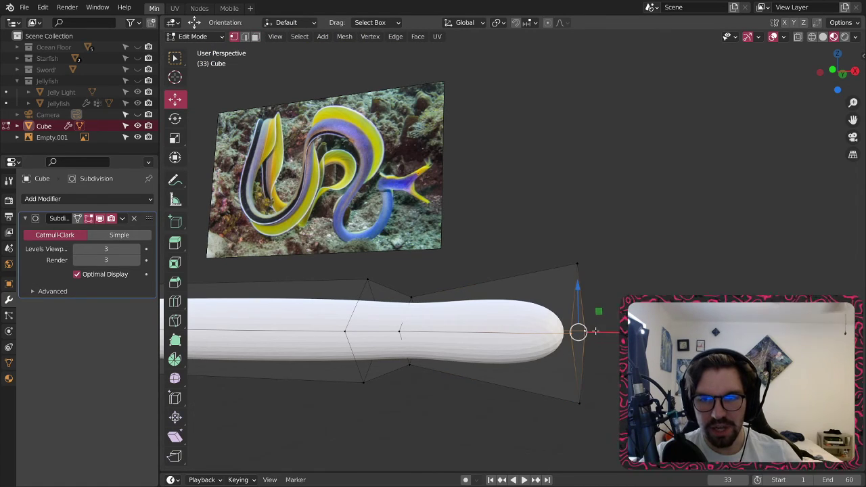
key("j")
- Try ripping the head's horizontal side and front edges downward about 0.65 m along Z, and undo the rip
middle_click_drag(561, 322, 548, 320)
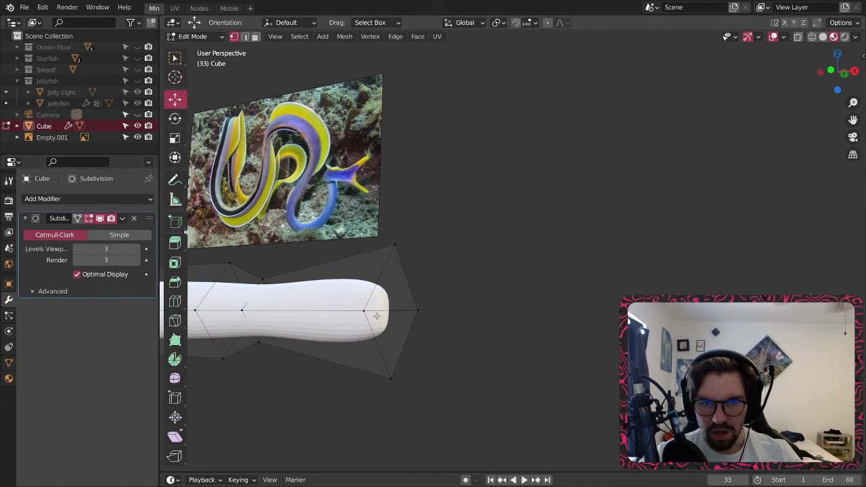
left_click(245, 38)
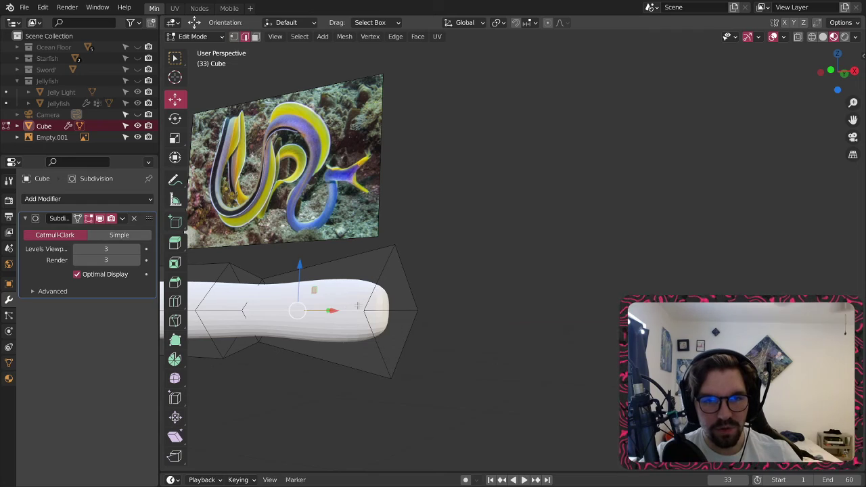
middle_click_drag(386, 308, 446, 281)
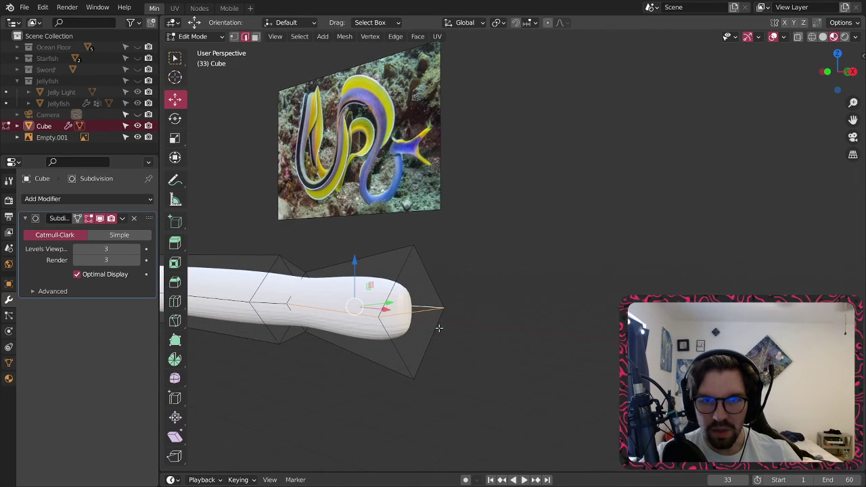
middle_click_drag(388, 353, 417, 304)
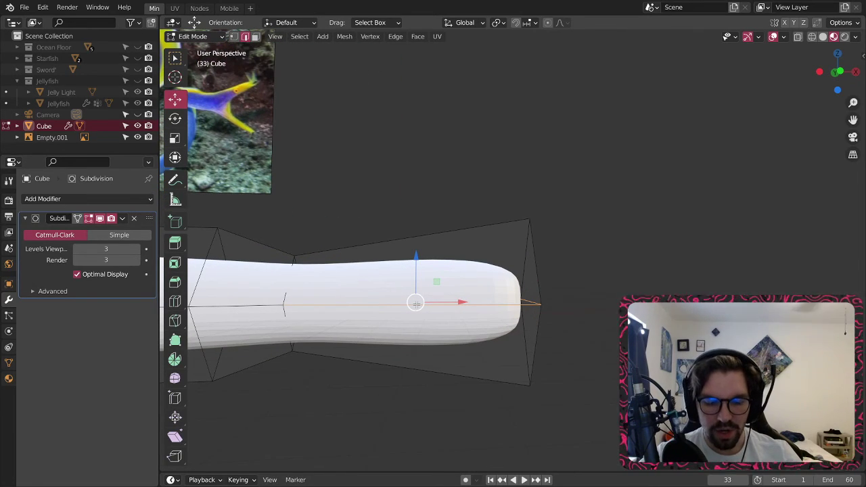
key("g")
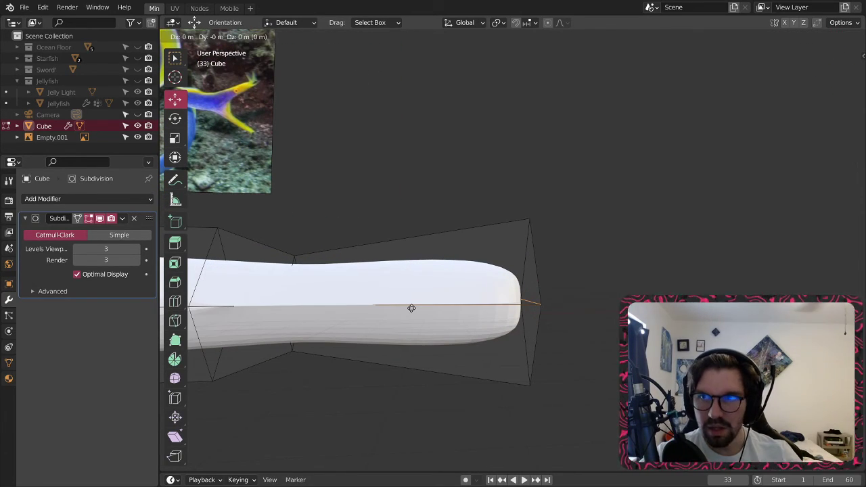
key("z")
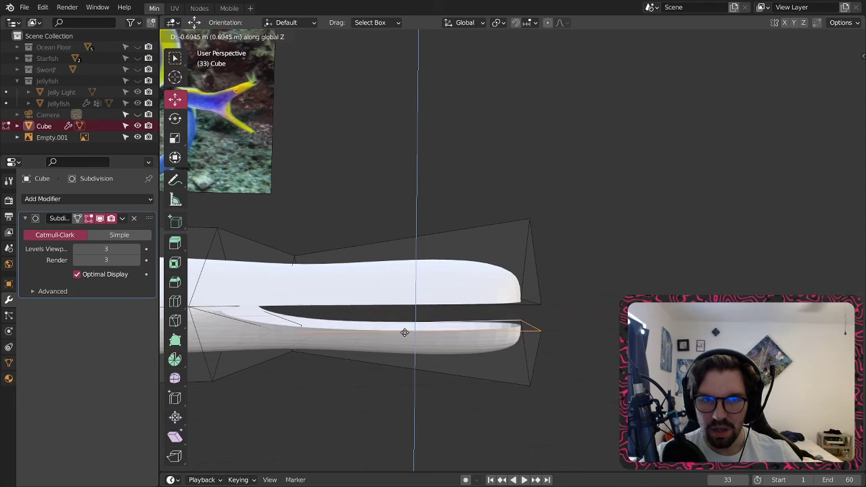
left_click(415, 326)
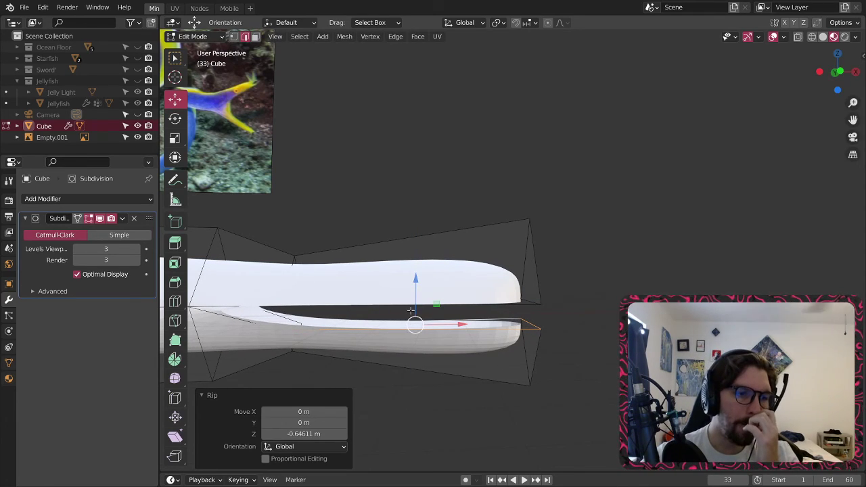
key("ctrl+z")
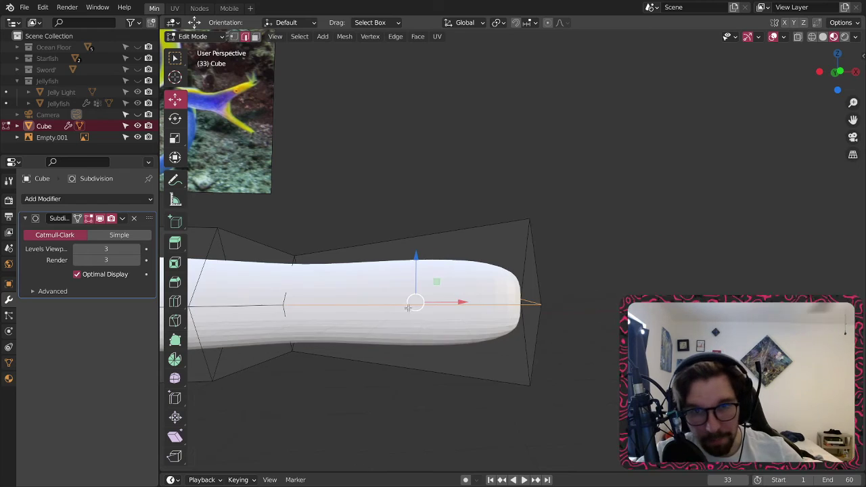
- Rip the horizontal edge across the head's front face and raise it about 1.19 m along Z to open the mouth
middle_click_drag(499, 331, 413, 329)
left_click(481, 298)
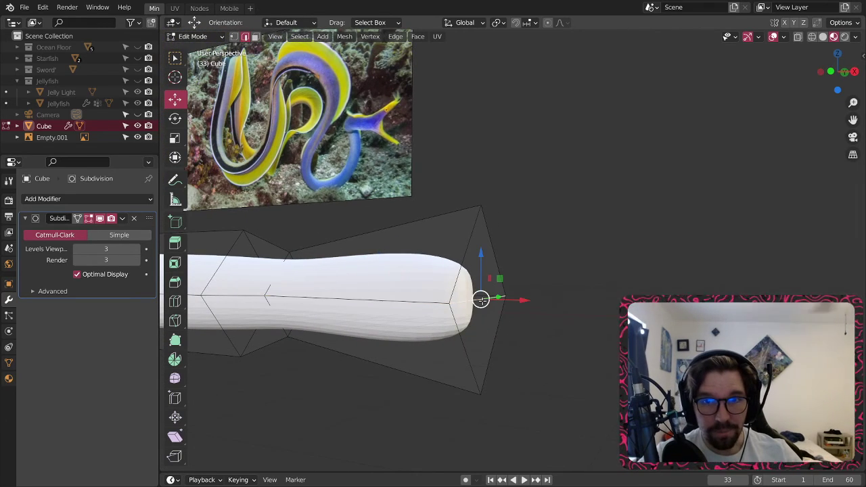
key("g")
key("z")
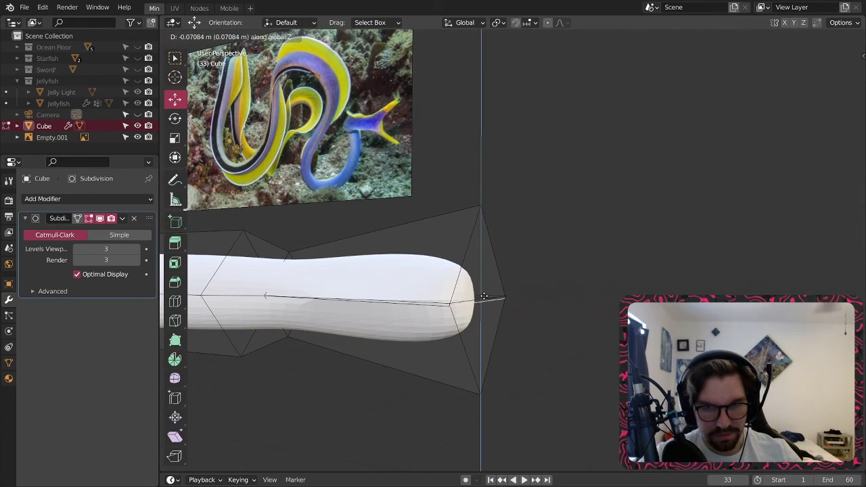
left_click(506, 248)
middle_click_drag(507, 248, 419, 194)
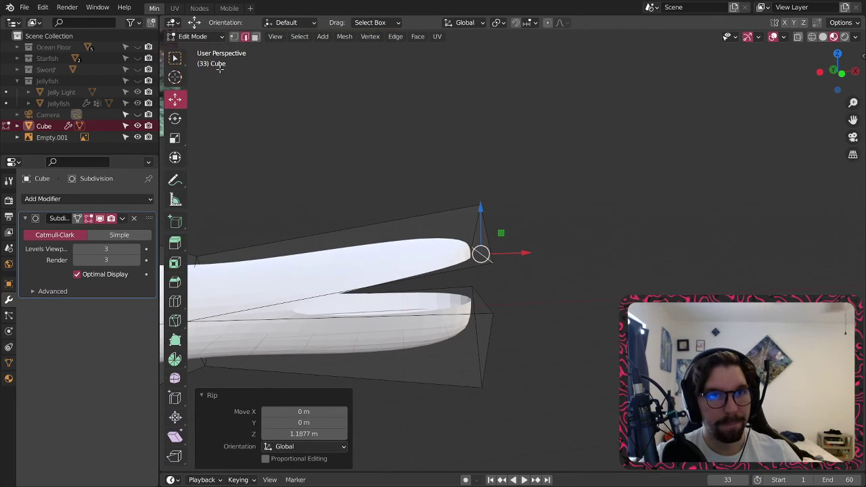
- Raise the upper jaw's top vertex along Z, shift it back along X toward the body and fine-tune its height
left_click(235, 37)
left_click(483, 205)
middle_click_drag(518, 203, 497, 184)
left_click_drag(502, 175, 475, 112)
scroll(474, 112, "up", 2)
key("g")
key("x")
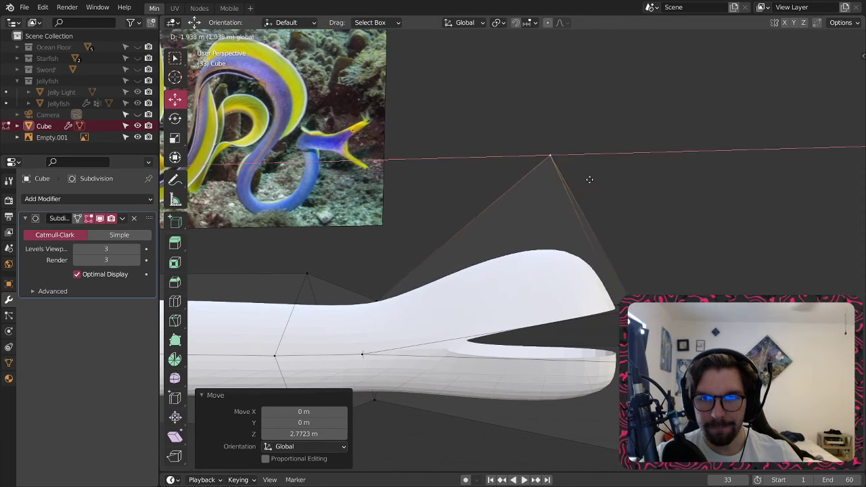
right_click(536, 188)
left_click_drag(489, 120, 503, 196)
- Move the lower jaw's bottom vertex about -5.02 m along X, raise it along Z and fine-tune its X position
middle_click_drag(597, 390, 592, 317, "shift")
left_click(617, 376)
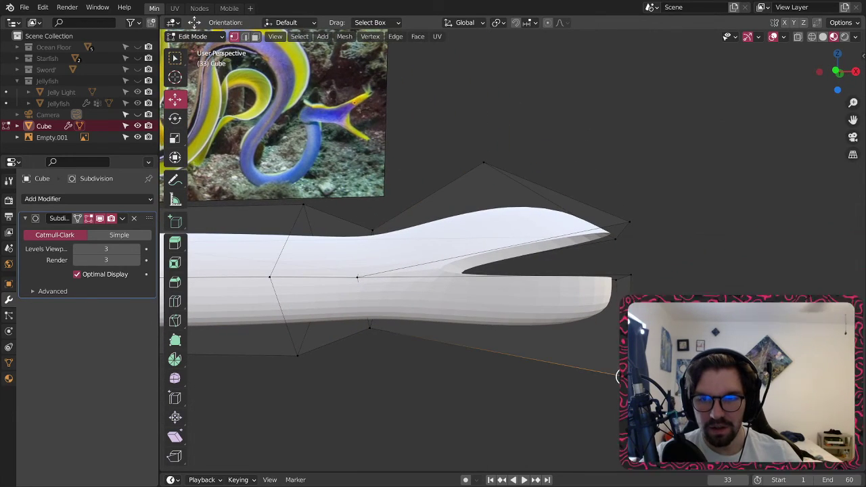
left_click_drag(662, 376, 476, 342)
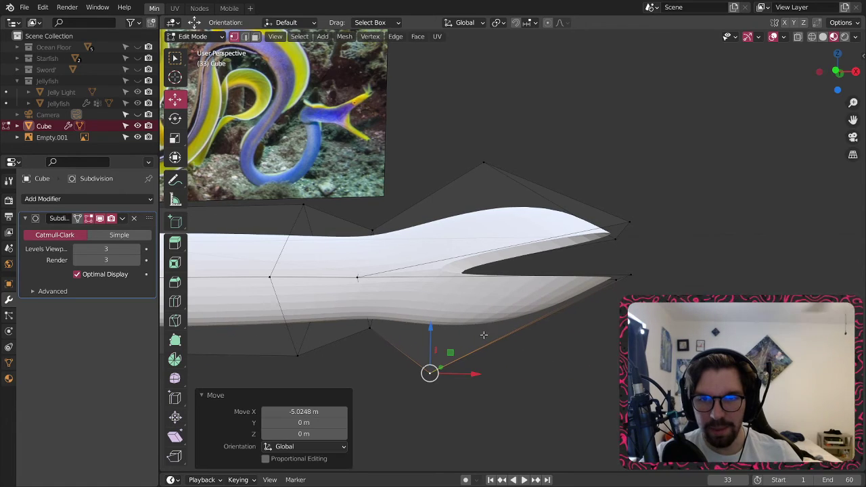
left_click_drag(433, 325, 447, 296)
left_click_drag(476, 348, 521, 342)
left_click(701, 200)
- Select the front edges of both jaws and scale them to 0.159 along Y to narrow the snout
middle_click_drag(588, 205, 462, 236)
scroll(590, 244, "down", 4)
scroll(554, 251, "up", 4)
left_click(246, 36)
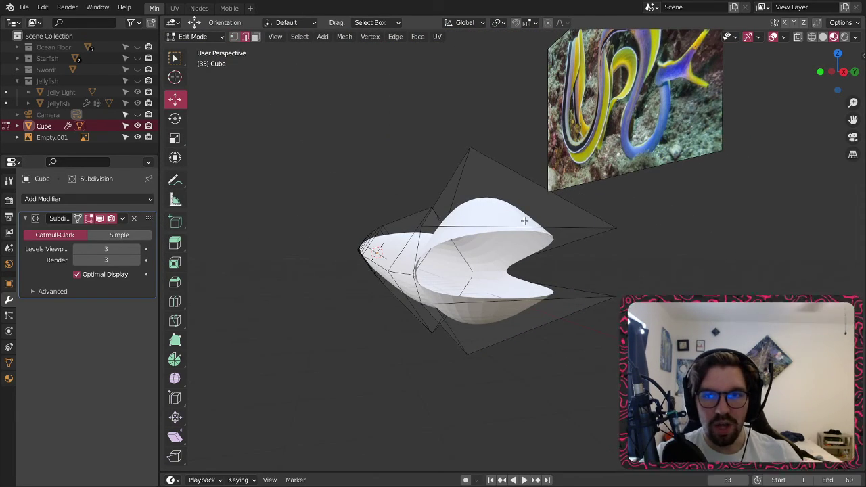
left_click(511, 227)
left_click(506, 303, "shift")
middle_click_drag(512, 290, 520, 318)
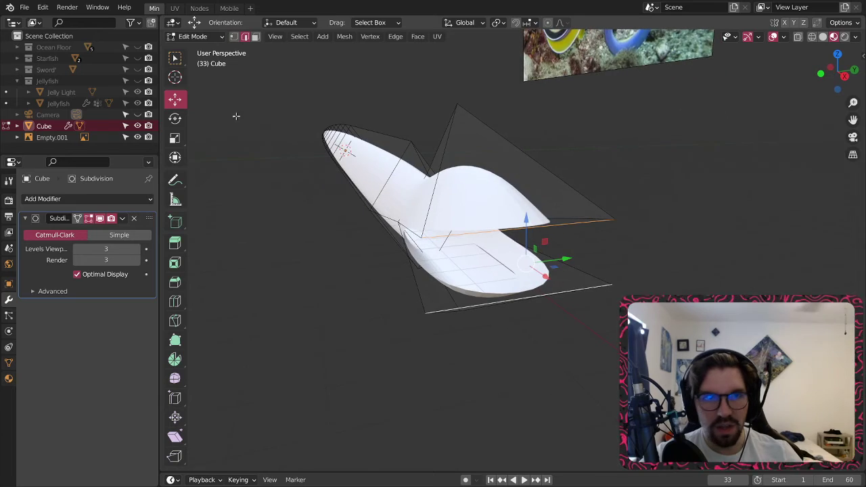
left_click(175, 137)
left_click_drag(567, 261, 527, 262)
- Inspect the open mouth from the side and switch the viewport to Solid shading
middle_click_drag(457, 231, 449, 204)
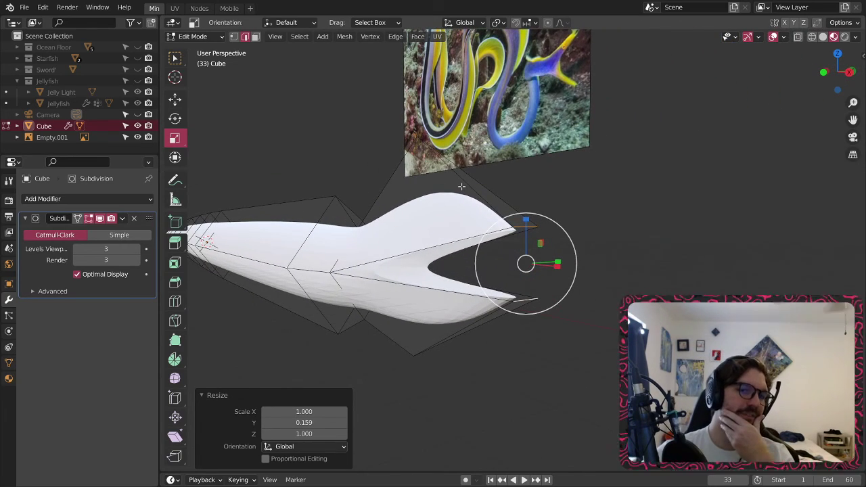
middle_click_drag(433, 271, 474, 260)
middle_click_drag(423, 231, 517, 206, "shift")
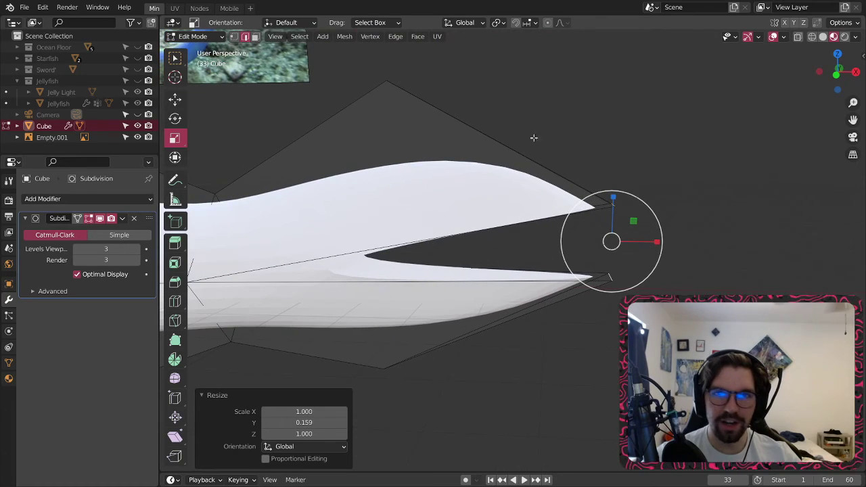
left_click(823, 37)
middle_click_drag(406, 251, 389, 245)
scroll(290, 237, "up", 1)
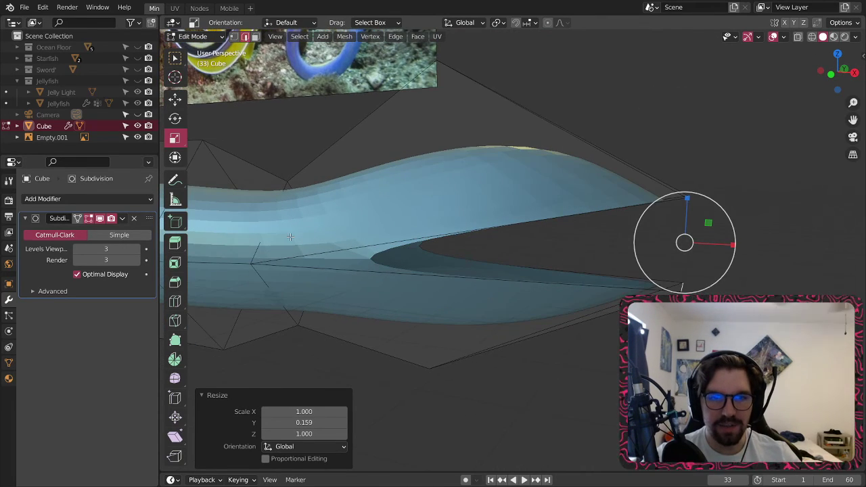
- Select the two mouth-corner vertices and the lower jaw's two tip vertices, and fill them with a face
key("alt+a")
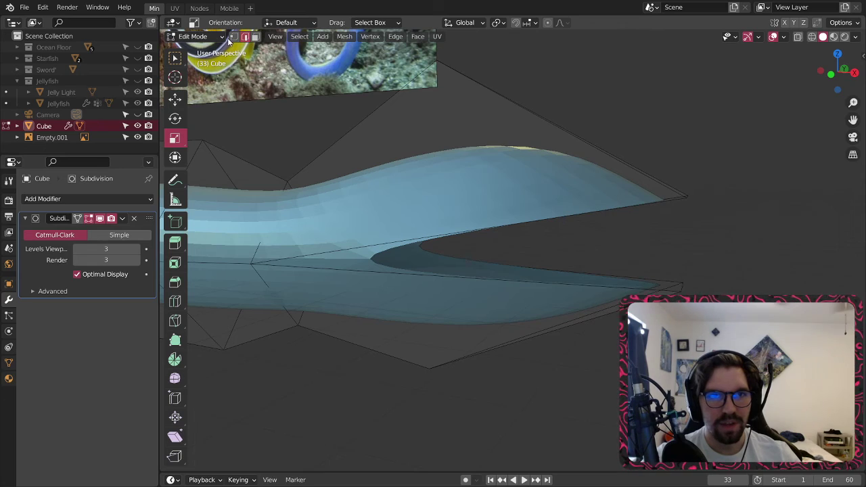
left_click(232, 36)
left_click(250, 263)
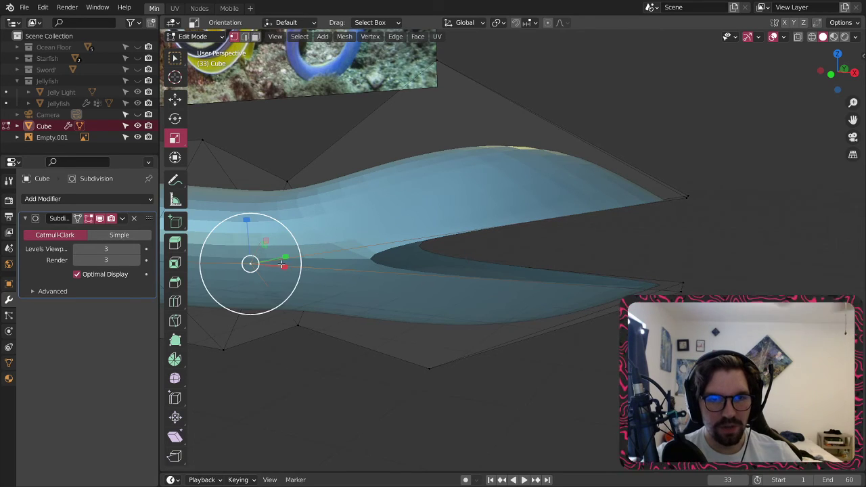
left_click(686, 282, "shift")
left_click(681, 291, "shift")
middle_click_drag(681, 291, 564, 291)
left_click(549, 253, "shift")
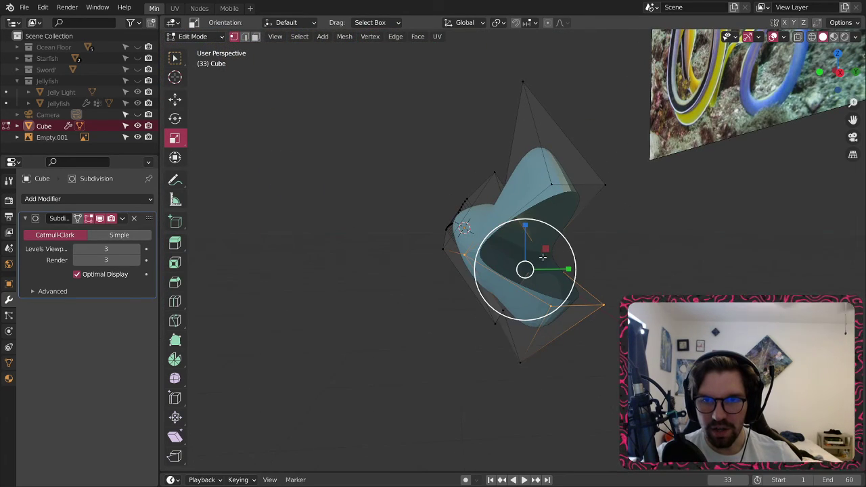
middle_click_drag(544, 258, 578, 274)
key("f")
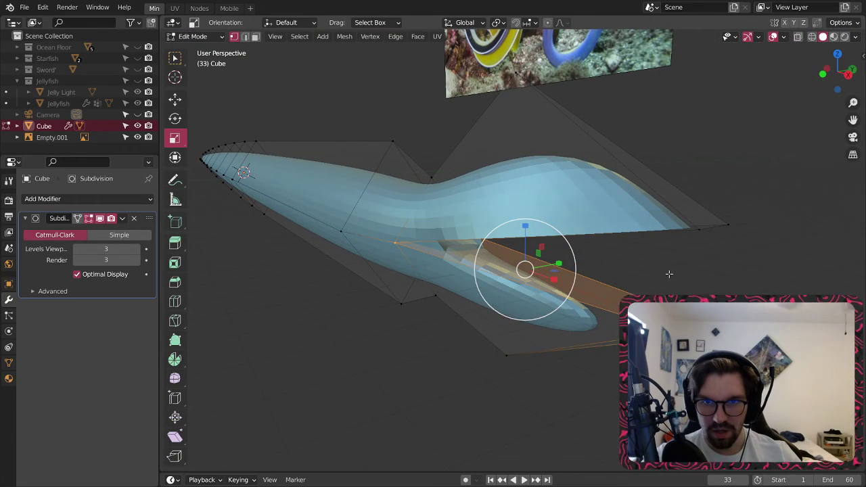
- Select the two mouth-corner vertices and the upper jaw's two tip vertices, and fill them with a face
key("alt+a")
middle_click_drag(486, 241, 506, 241)
left_click(360, 249)
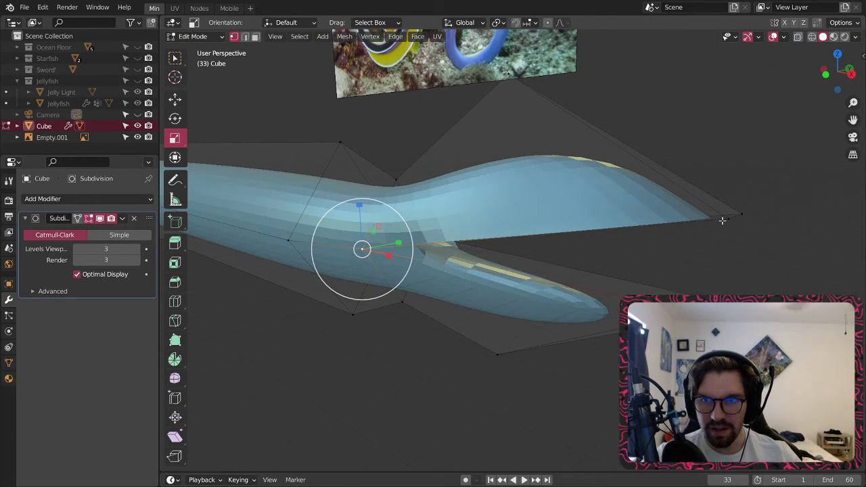
middle_click_drag(723, 220, 625, 221)
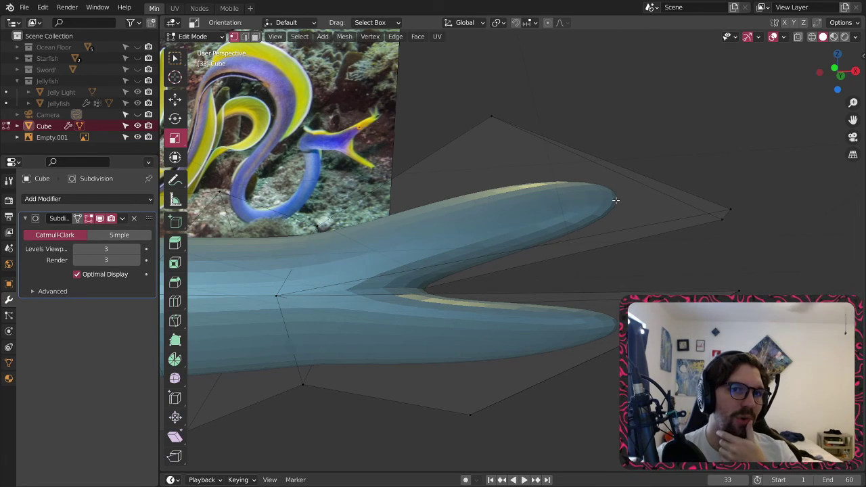
middle_click_drag(575, 240, 474, 190)
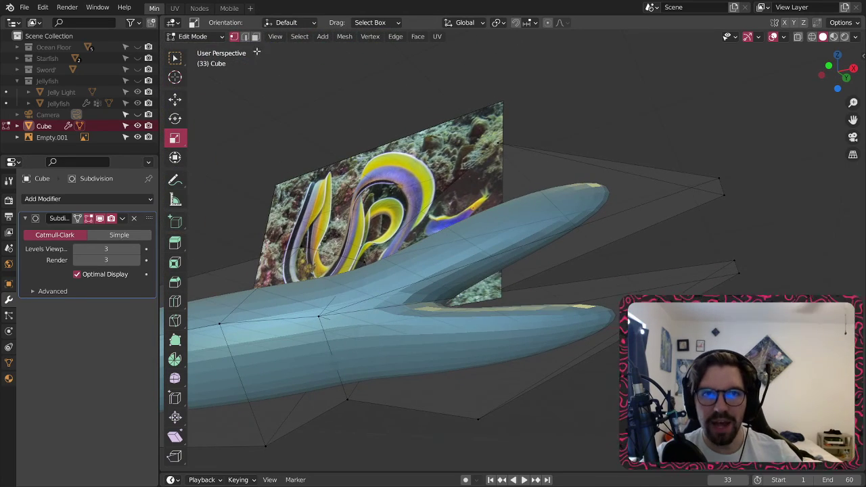
- Inset the inner mouth faces of both jaws by 0.2446 m and turn off the Subdivision modifier's viewport display
left_click(533, 262)
middle_click_drag(567, 291, 555, 358)
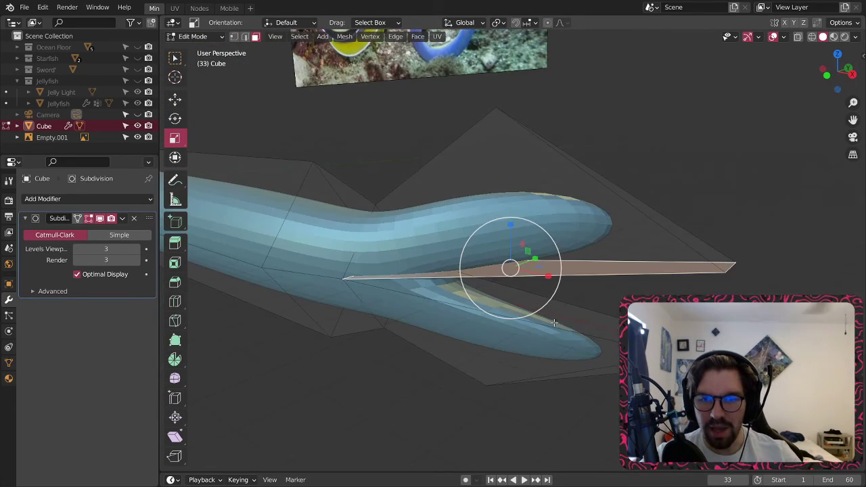
left_click(555, 315, "shift")
key("i")
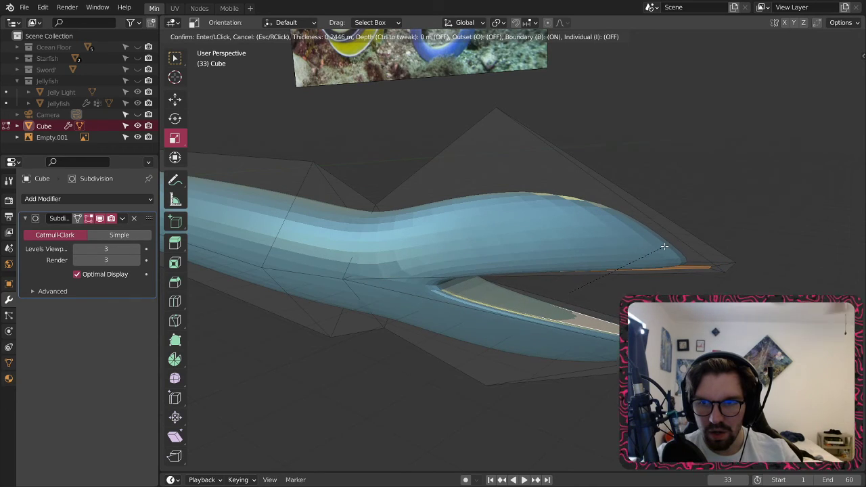
left_click(665, 247)
mouse_move(609, 298)
middle_mouse_down()
mouse_move(595, 307)
mouse_move(598, 279)
mouse_move(622, 288)
middle_mouse_up()
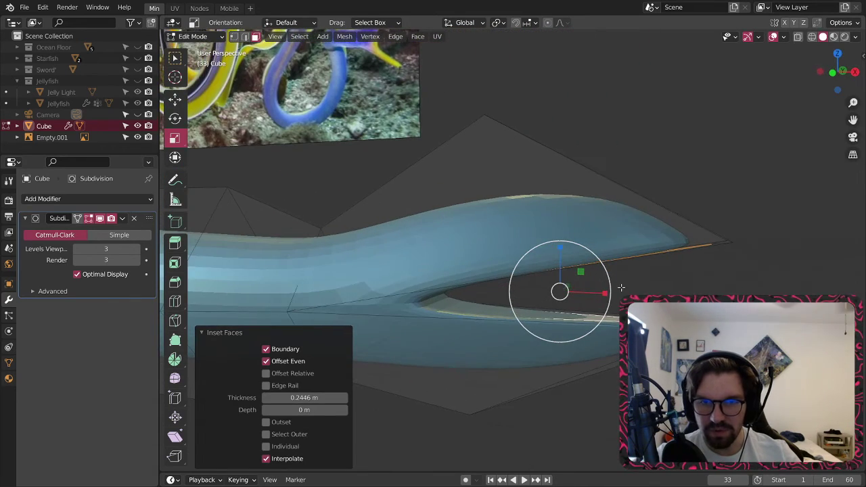
left_click(100, 220)
middle_click_drag(379, 291, 476, 261)
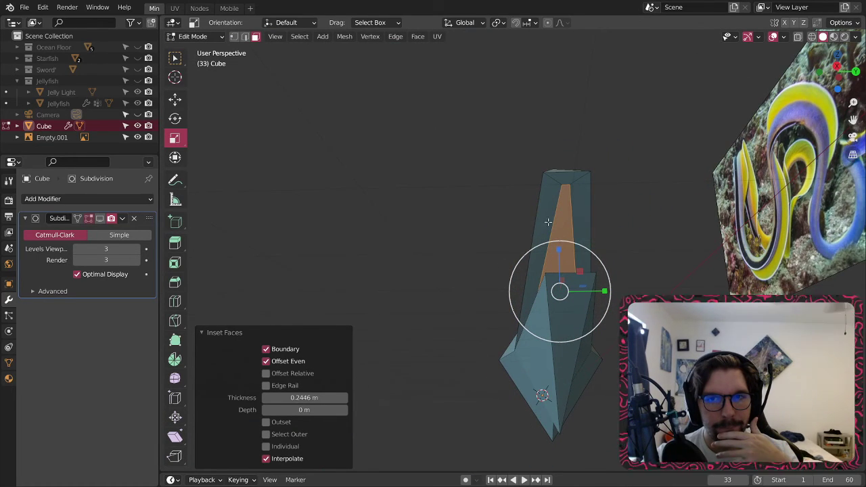
middle_click_drag(548, 222, 653, 216)
scroll(657, 191, "up", 3)
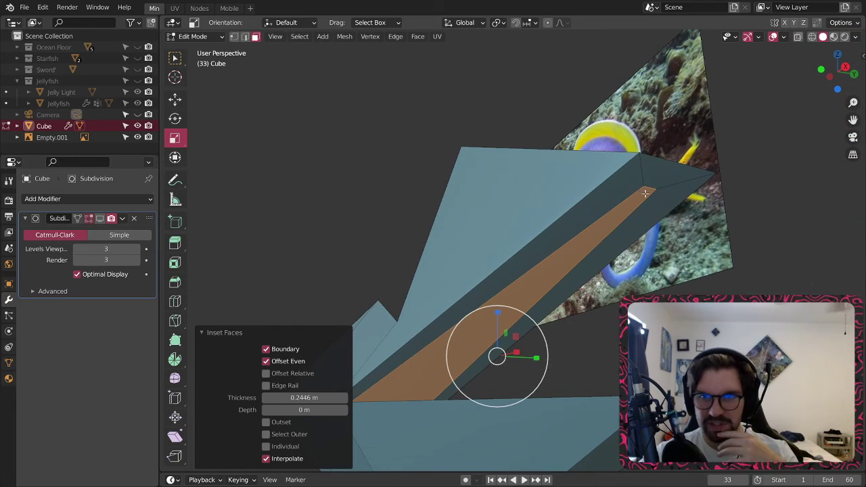
middle_click_drag(565, 227, 458, 292)
middle_click_drag(433, 289, 463, 279)
right_click(463, 280)
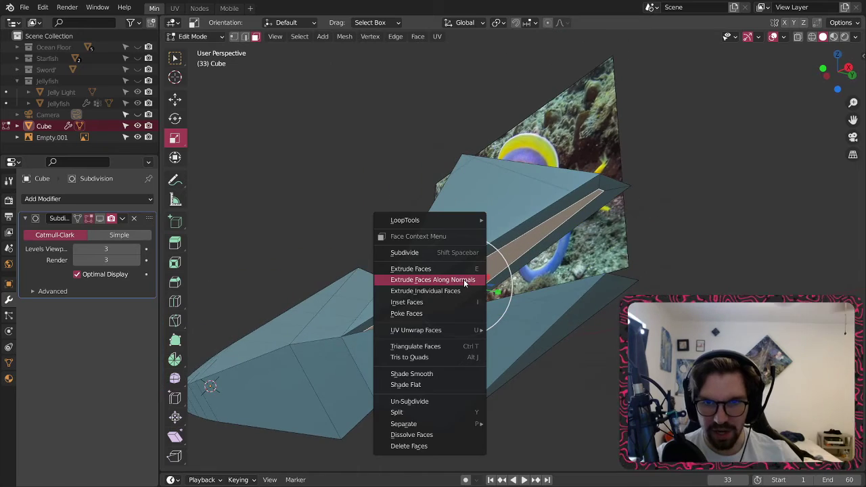
left_click(462, 281)
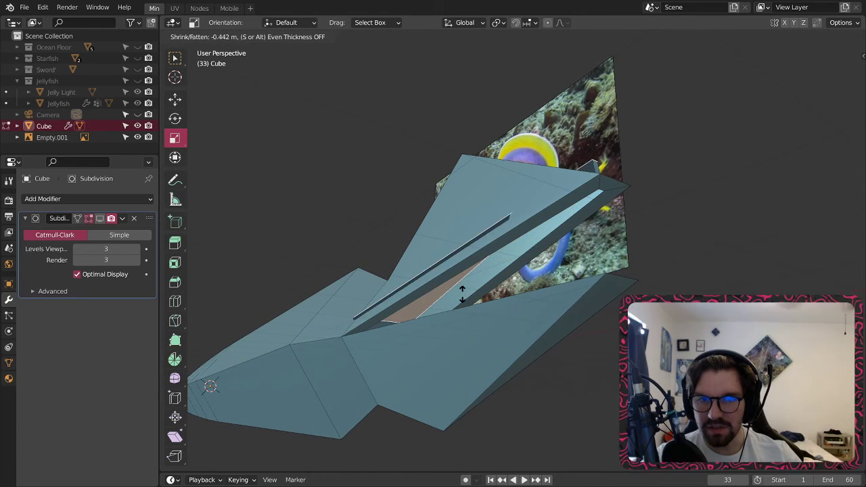
left_click(462, 284)
- Add one loop cut across the middle of the upper jaw and another across the lower jaw
middle_click_drag(506, 283, 614, 228)
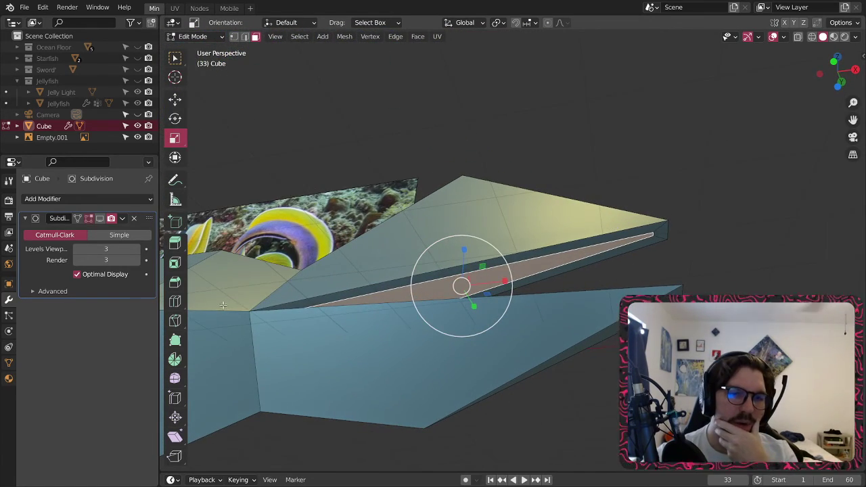
left_click(175, 301)
left_click(436, 277)
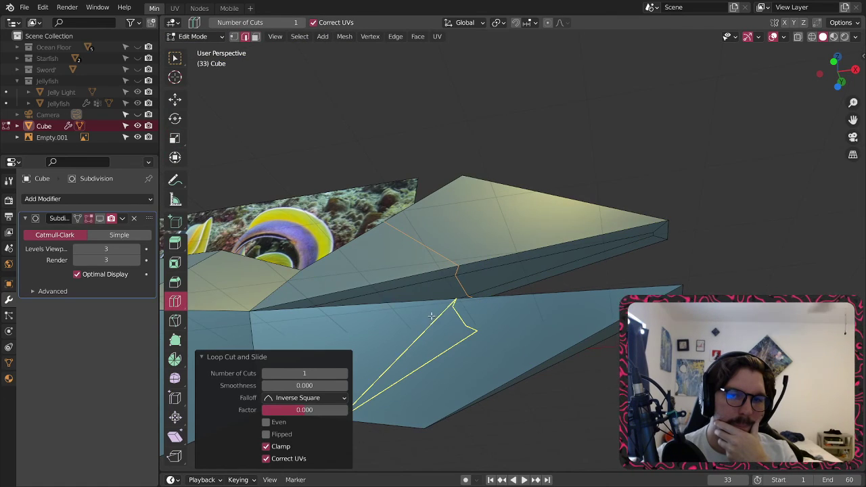
middle_click_drag(431, 316, 393, 305)
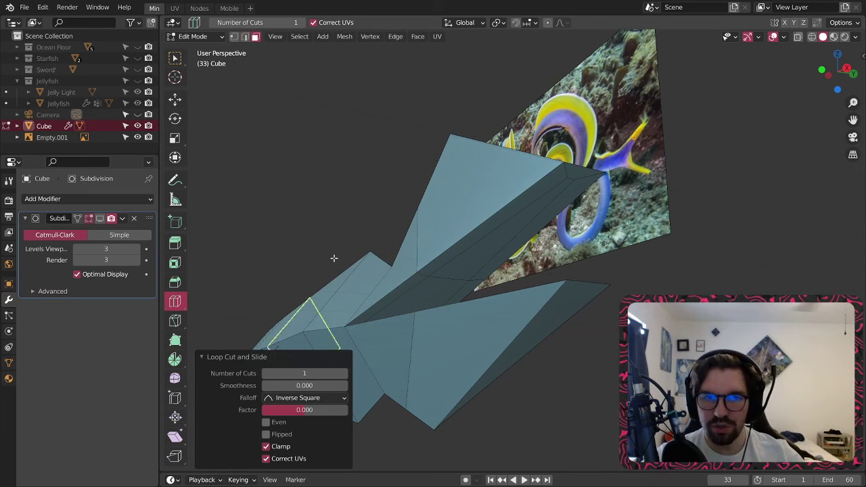
- Select the upper jaw's two inset faces and extrude them along their normals by -0.1 m
left_click(174, 59)
left_click(460, 259)
right_click(463, 261)
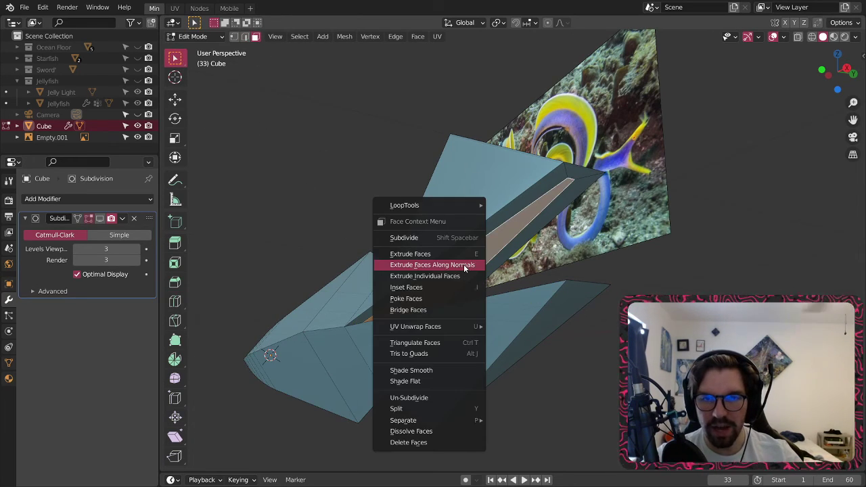
left_click(463, 264)
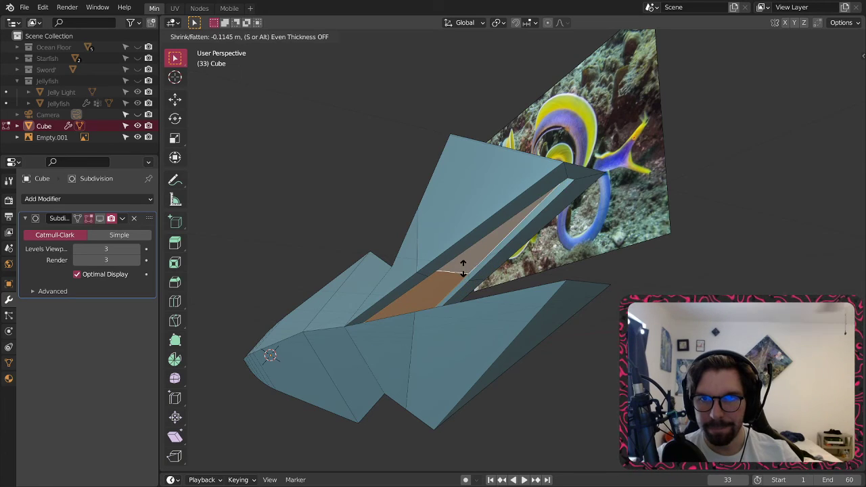
left_click(463, 268)
- In a front wireframe view, raise the upper jaw recess's middle edge along Z and move it -0.42283 m along X
key("2")
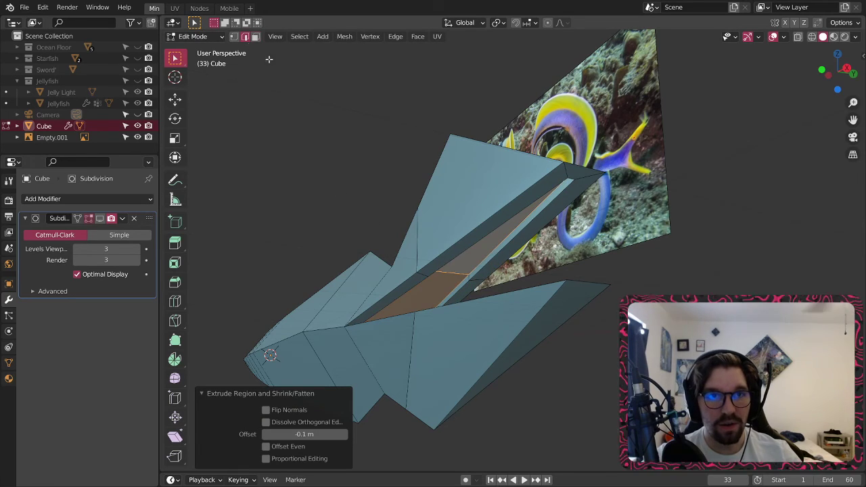
left_click(446, 276)
middle_click_drag(446, 276, 494, 219)
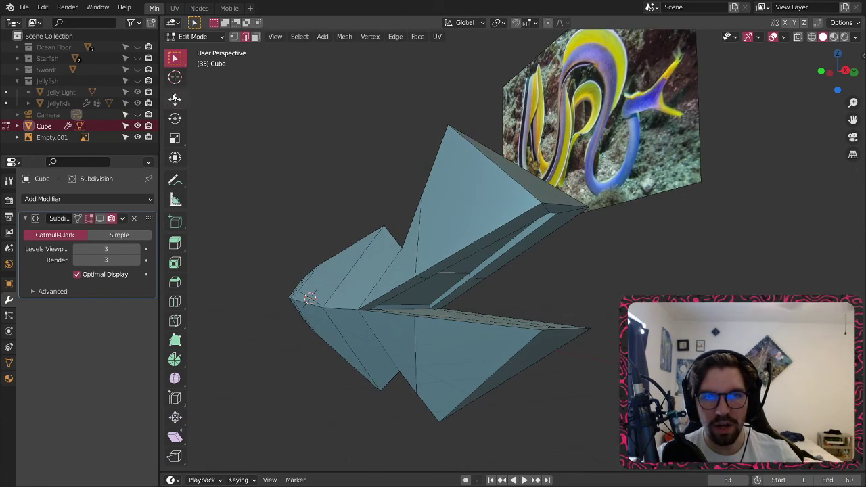
left_click(175, 98)
left_click(821, 70)
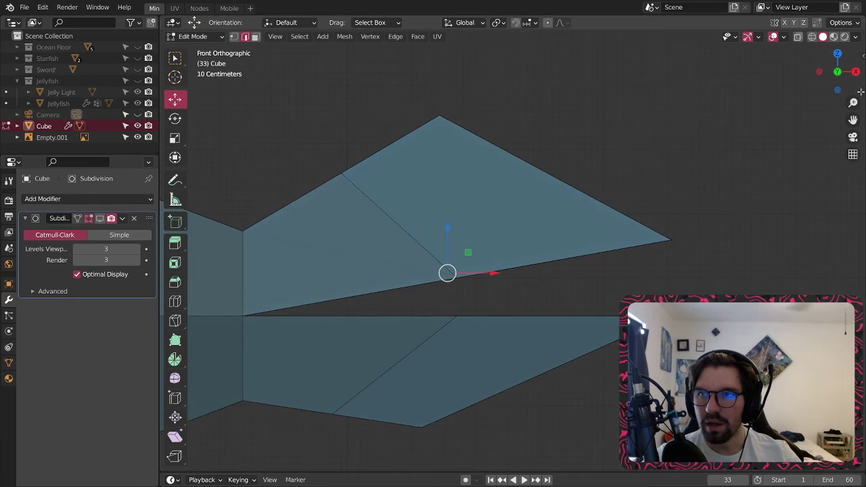
left_click(812, 37)
left_click_drag(447, 228, 419, 115)
left_click_drag(497, 162, 467, 163)
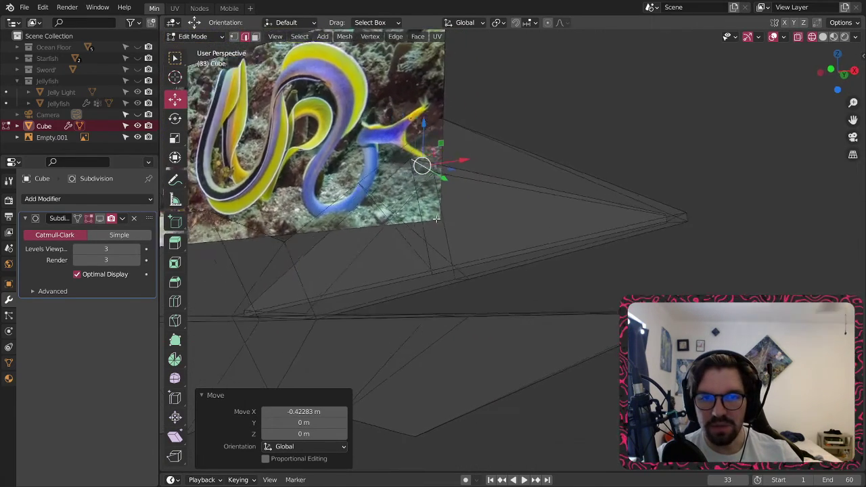
- Select the rear edge of the upper jaw's recess and raise it about 0.84 m along Z
middle_click_drag(447, 237, 347, 279)
left_click(355, 282)
left_click_drag(343, 242, 340, 228)
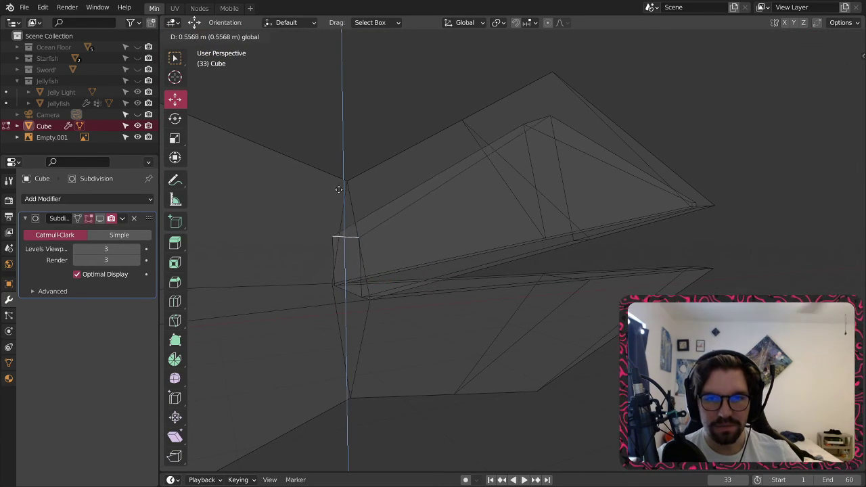
left_click_drag(346, 169, 346, 166)
- Switch to face selection with Solid shading and select the lower jaw's two inset faces
middle_click_drag(390, 236, 261, 215)
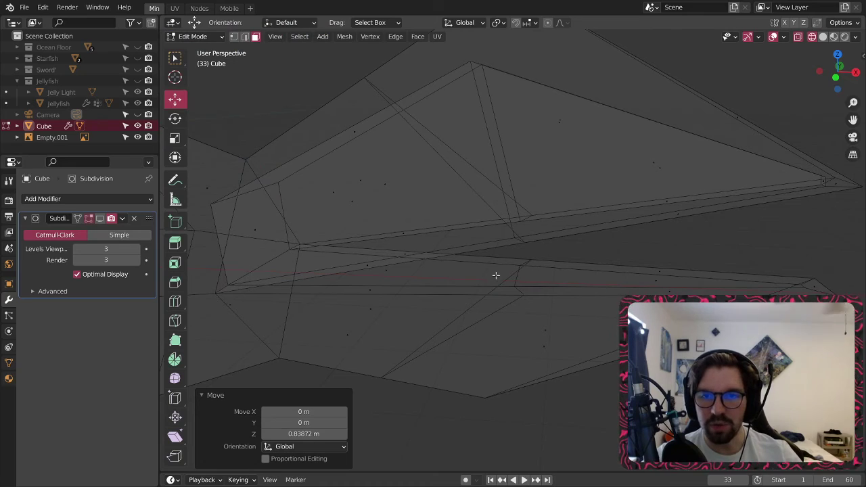
left_click(823, 38)
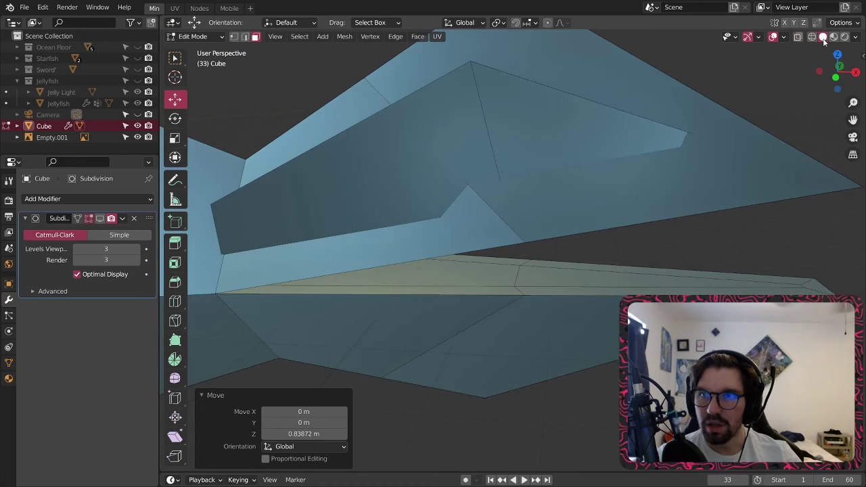
left_click(535, 272)
right_click(499, 280)
left_click(498, 279)
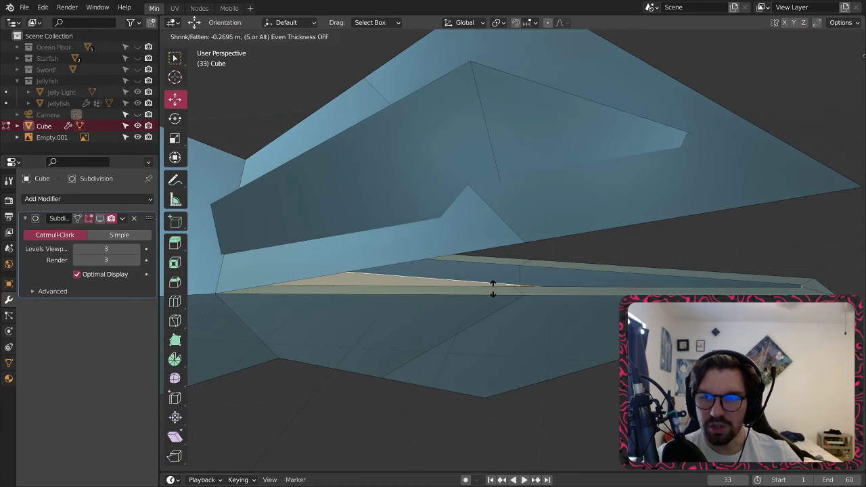
left_click(491, 278)
key("ctrl+z")
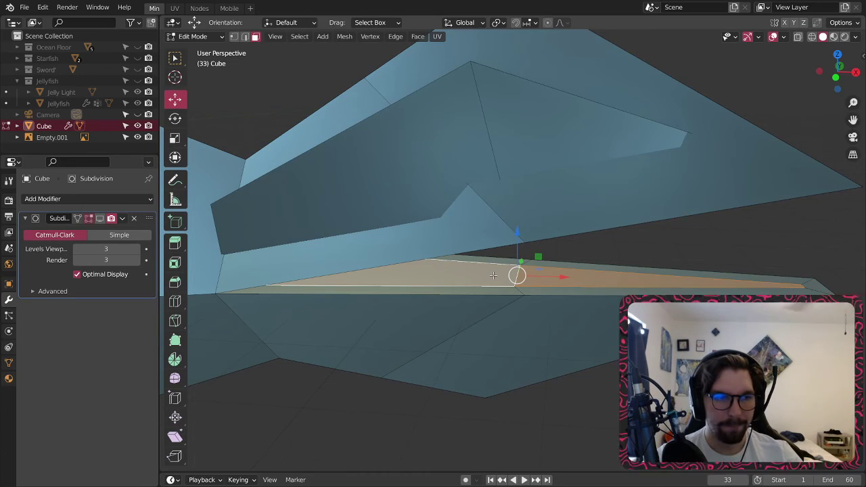
- Extrude the lower jaw's two inset faces along their normals by -0.097 m
right_click(491, 276)
left_click(490, 276)
left_click(487, 280)
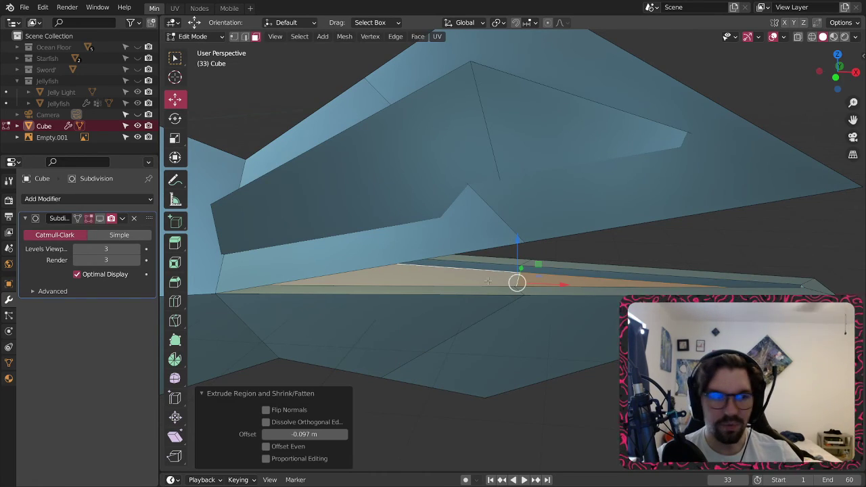
- In a front wireframe view, move the lower jaw recess's middle edge -0.43627 m along X and -0.82792 m along Z
middle_click_drag(487, 280, 494, 244)
left_click(245, 36)
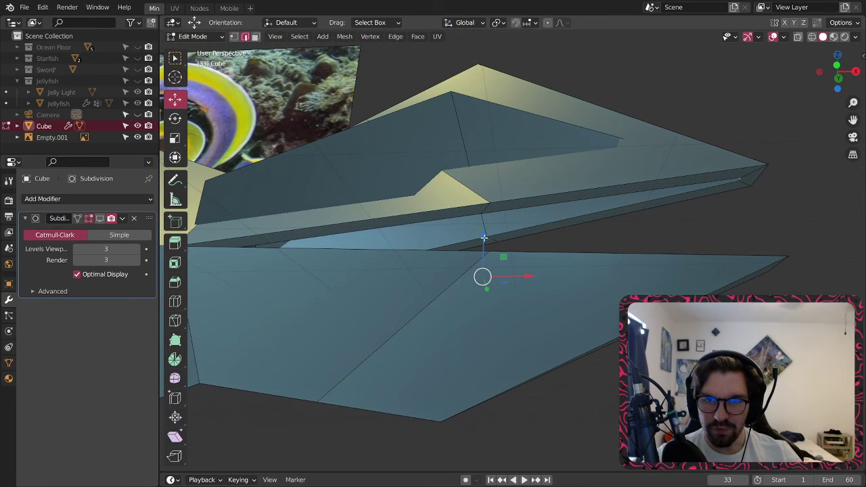
left_click(812, 38)
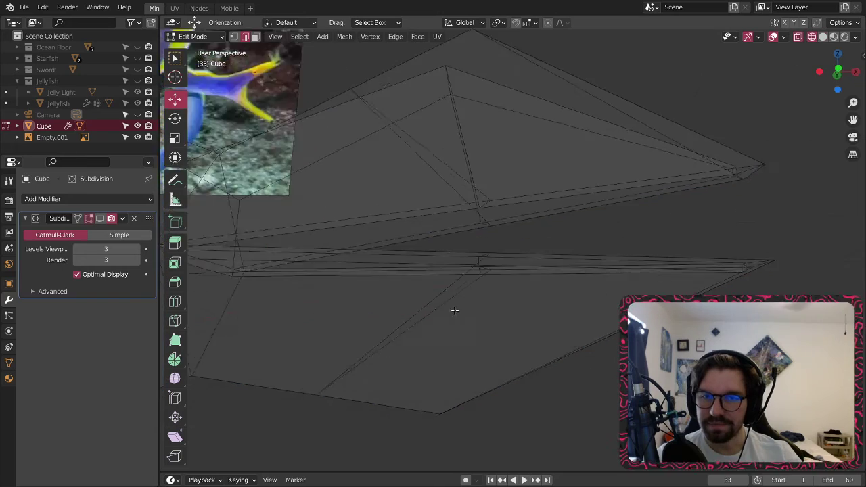
middle_click_drag(455, 310, 484, 296)
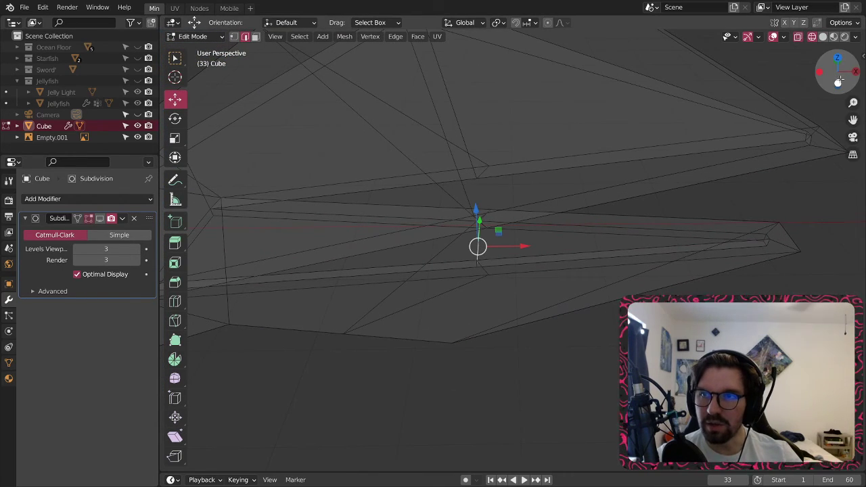
left_click(839, 81)
left_click_drag(480, 209, 458, 366)
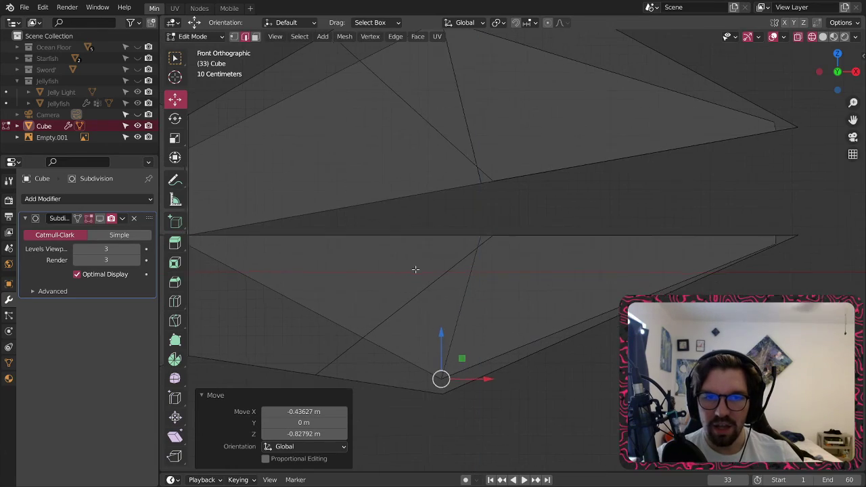
- Select the rear edge of the lower jaw's recess and move it -0.87394 m along Z
middle_click_drag(416, 266, 521, 258)
left_click(375, 274)
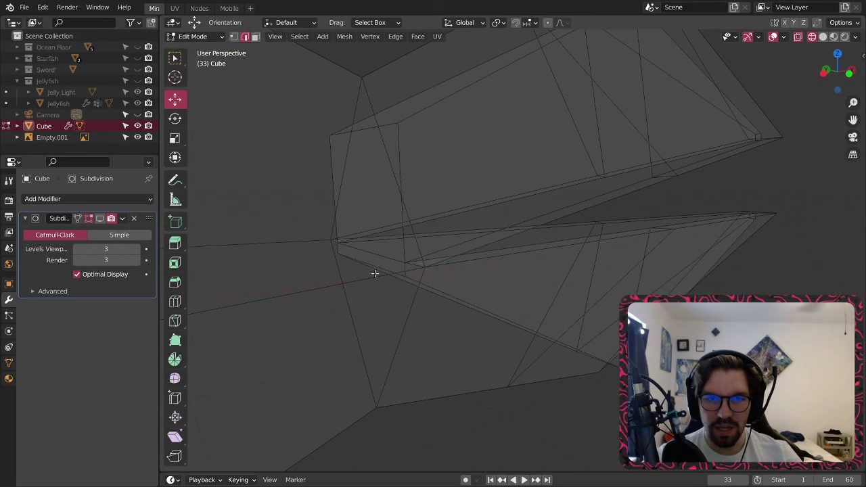
middle_click_drag(378, 265, 350, 241)
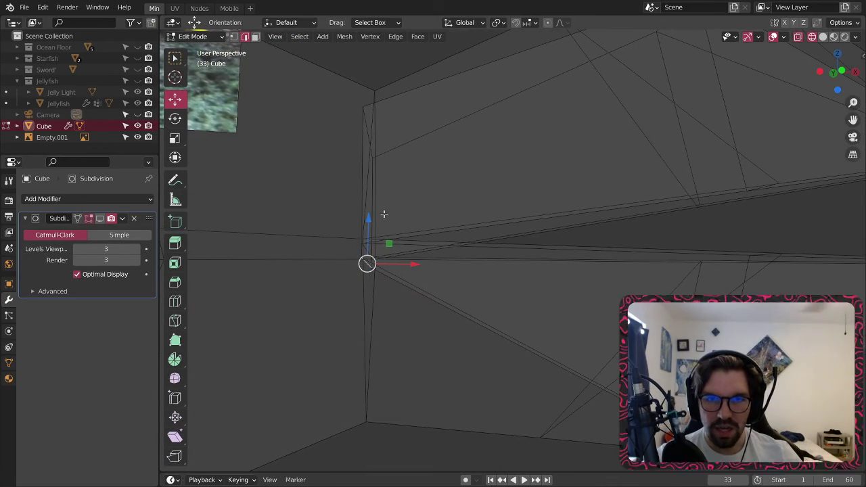
left_click_drag(371, 221, 370, 228)
left_click_drag(361, 334, 360, 334)
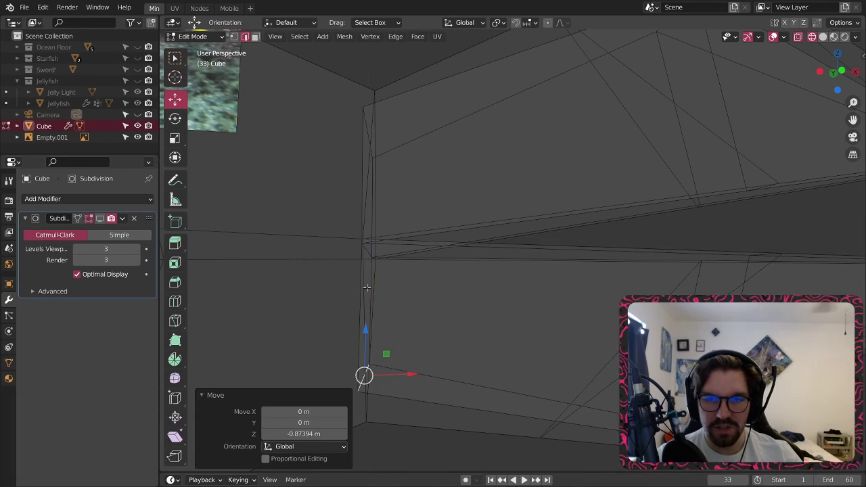
- Select the edge joining the upper and lower recesses at the back of the mouth and move it -1.1051 m along X
middle_click_drag(383, 286, 458, 288, "shift")
middle_click_drag(459, 257, 479, 278)
left_click(432, 259)
middle_click_drag(435, 255, 480, 257)
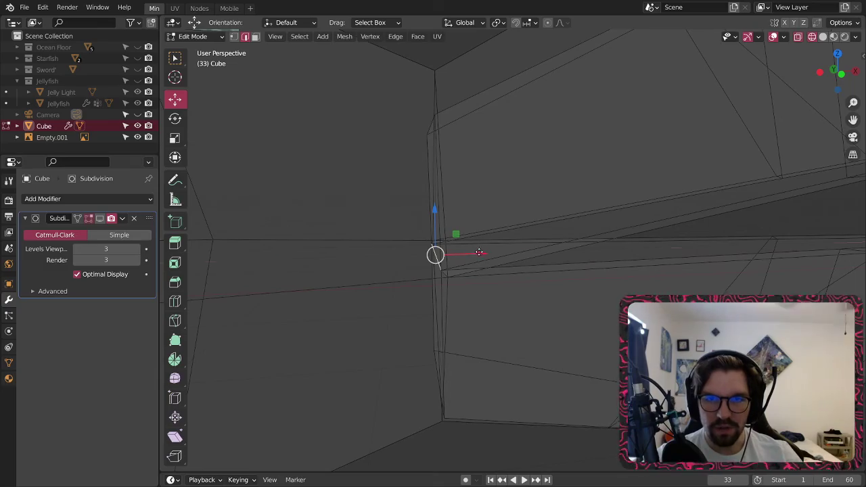
left_click_drag(479, 252, 320, 248)
scroll(489, 263, "down", 2)
middle_click_drag(490, 263, 457, 255)
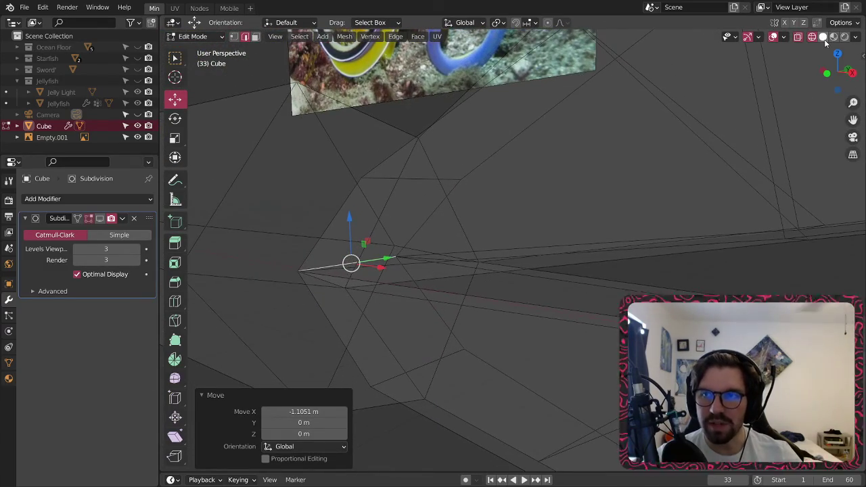
- Return the viewport to solid shading and undo the last move of the mouth edge
left_click(823, 37)
scroll(474, 205, "down", 2)
scroll(474, 205, "up", 1)
mouse_move(474, 205)
middle_mouse_down()
mouse_move(369, 223)
mouse_move(416, 274)
mouse_move(644, 261)
mouse_move(607, 278)
mouse_move(432, 241)
mouse_move(488, 356)
mouse_move(502, 235)
middle_mouse_up()
key("ctrl+z")
middle_click_drag(448, 334, 422, 444)
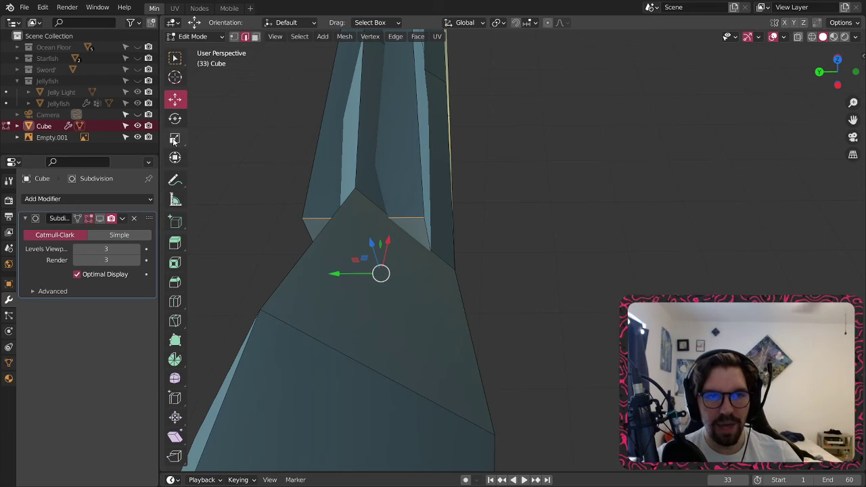
- Try to narrow the inner edges of the jaw recesses by scaling them to 0.150 along Y
left_click_drag(337, 274, 375, 276)
middle_click_drag(456, 91, 523, 183)
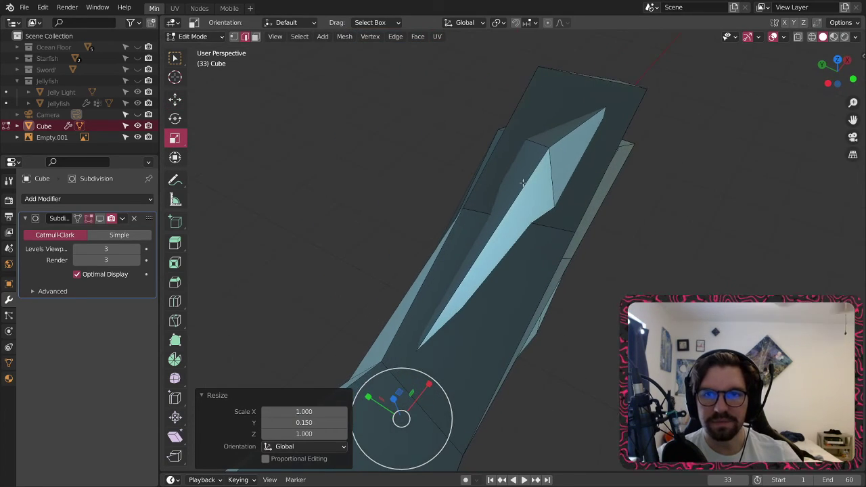
left_click(541, 142)
middle_click_drag(541, 142, 531, 320)
middle_click_drag(501, 380, 486, 322)
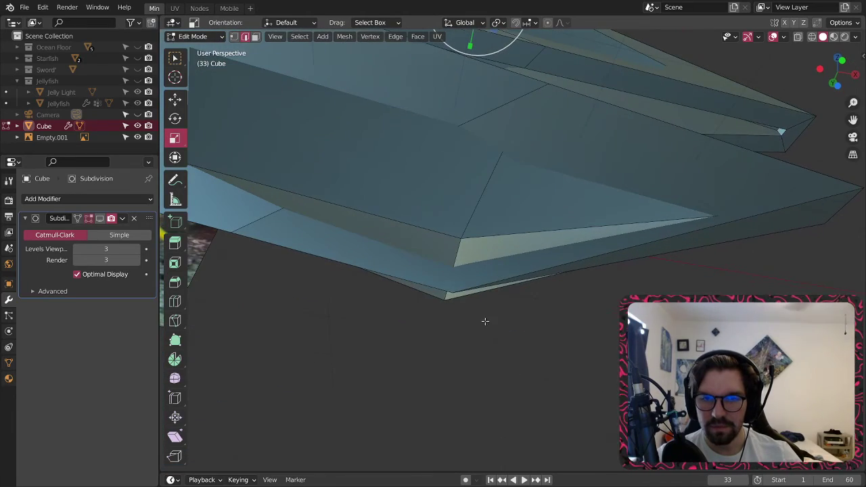
middle_click_drag(489, 205, 517, 212)
left_click_drag(507, 218, 496, 218)
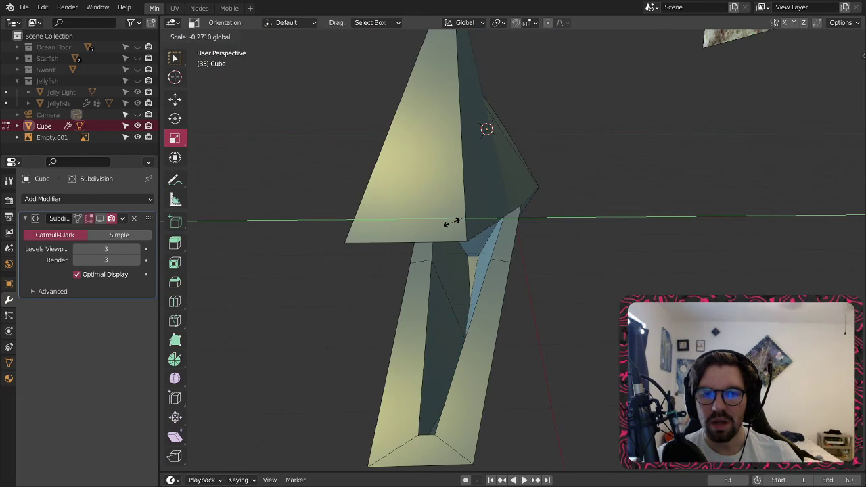
left_click_drag(465, 218, 462, 218)
middle_click_drag(463, 218, 429, 344)
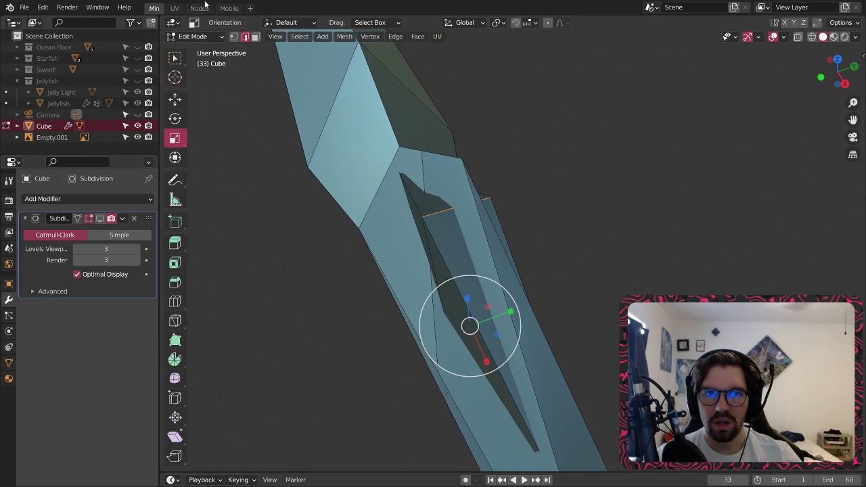
- In each jaw's recess, merge the two end vertices of the wide inner edge at their center
right_click(492, 200)
mouse_move(498, 411)
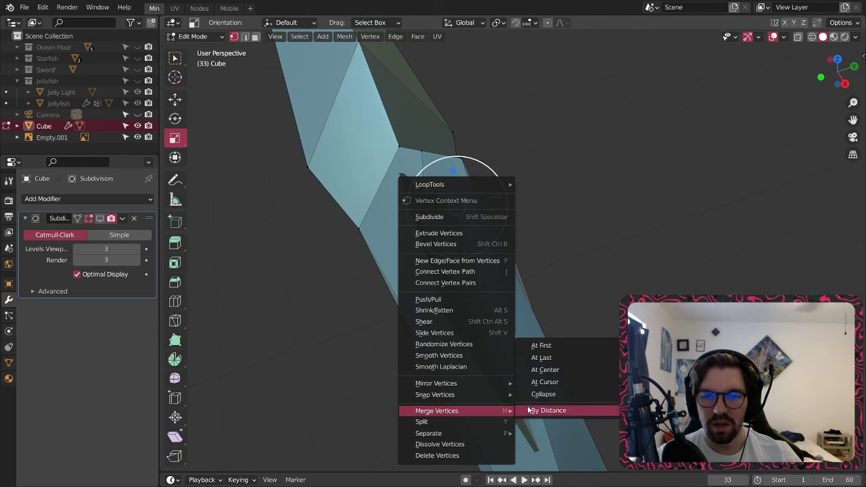
left_click(551, 368)
middle_click_drag(480, 362, 454, 327)
left_click(429, 336)
left_click(524, 339, "shift")
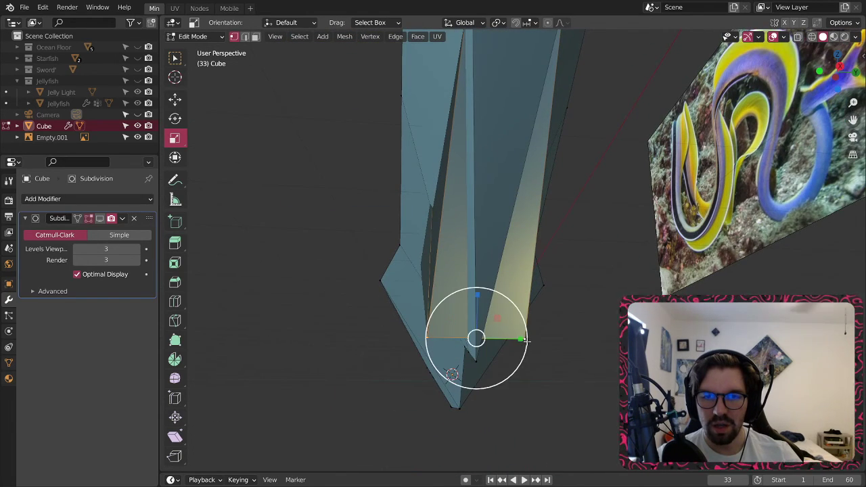
right_click(525, 339)
mouse_move(525, 340)
left_click(577, 368)
middle_click_drag(458, 253, 600, 285)
scroll(453, 240, "down", 3)
middle_click_drag(451, 240, 348, 352)
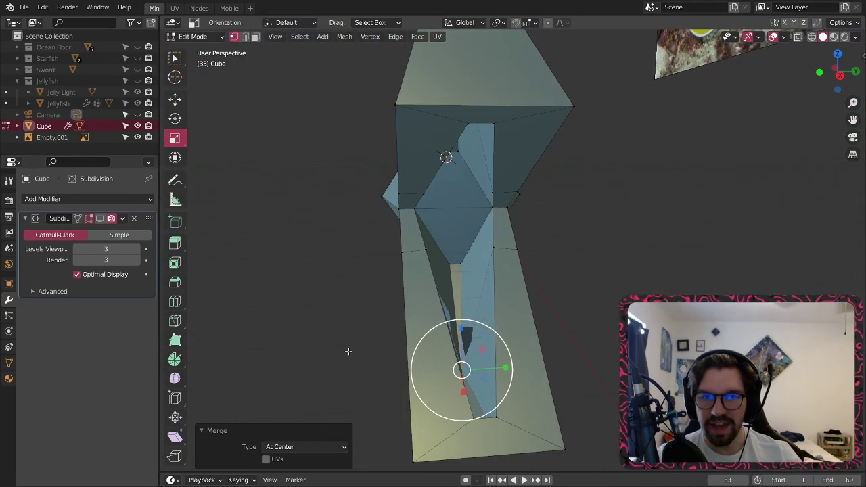
- Scale the upper and lower edges of the mouth's back wall uniformly to 0.523
left_click(245, 37)
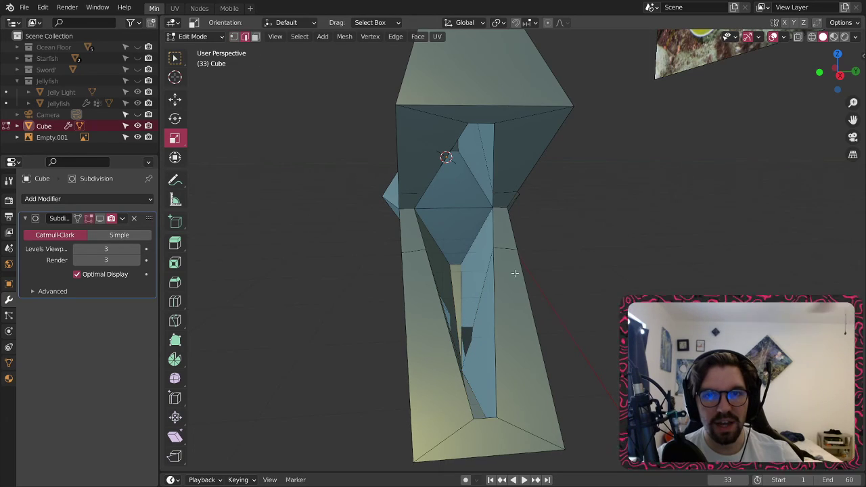
mouse_move(474, 166)
middle_mouse_down()
mouse_move(467, 203)
mouse_move(476, 172)
middle_mouse_up()
left_click_drag(447, 166, 449, 188)
middle_click_drag(449, 189, 521, 254)
scroll(460, 204, "up", 3)
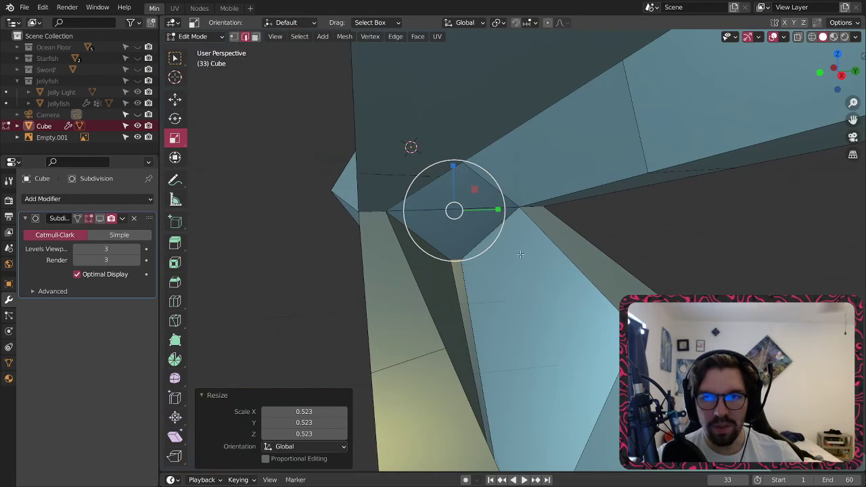
middle_click_drag(450, 215, 435, 210)
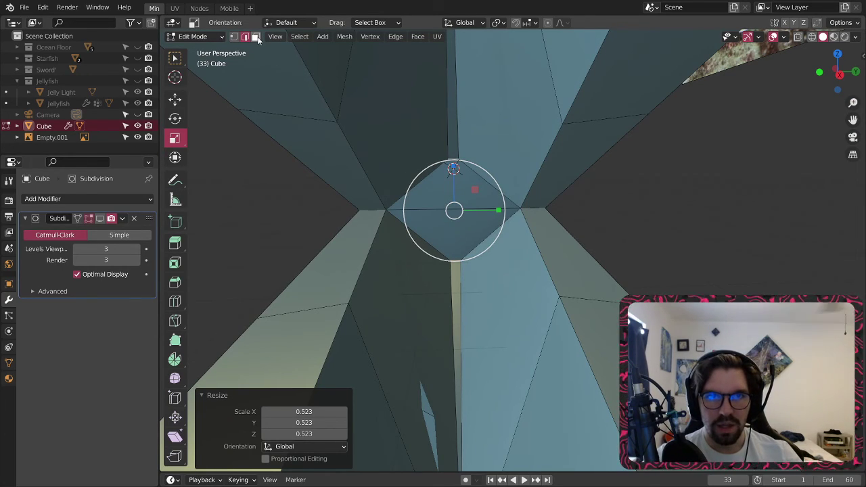
- Select the two faces at the back of the mouth and extrude them along their normals by -3.85 m
left_click(492, 205)
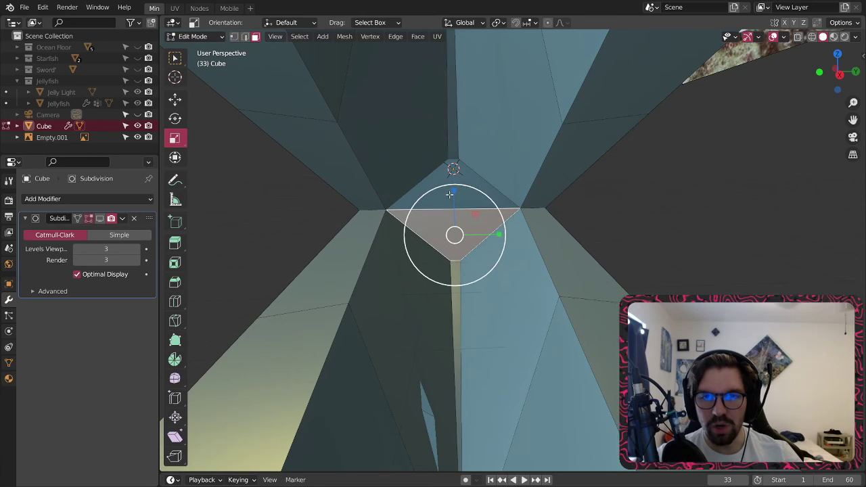
middle_click_drag(456, 226, 444, 213)
right_click(443, 213)
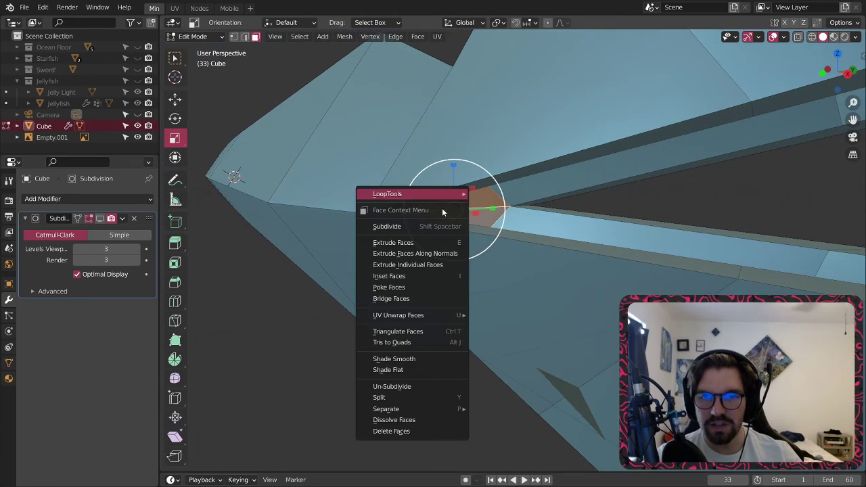
left_click(443, 254)
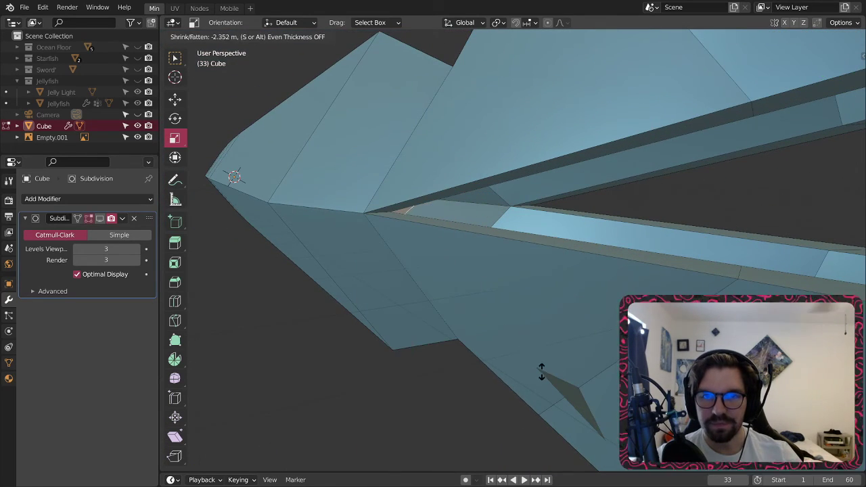
left_click(565, 424)
scroll(454, 303, "down", 3)
middle_click_drag(454, 304, 469, 200)
scroll(410, 366, "up", 2)
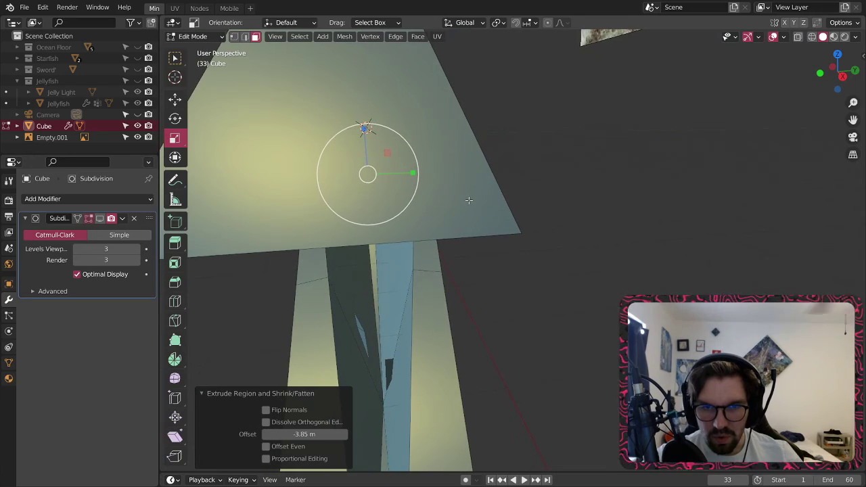
- Show the Subdivision modifier's smoothed result on the eel in the viewport
left_click(100, 219)
middle_click_drag(474, 284, 447, 256, "shift")
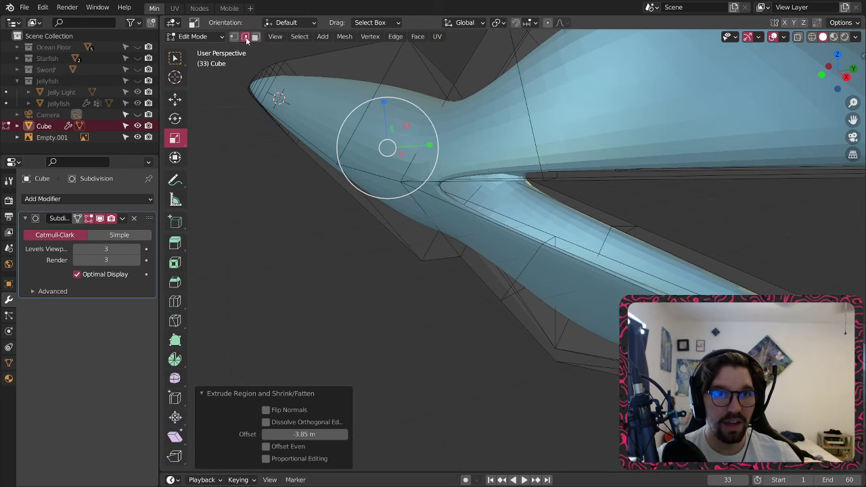
middle_click_drag(561, 280, 386, 158)
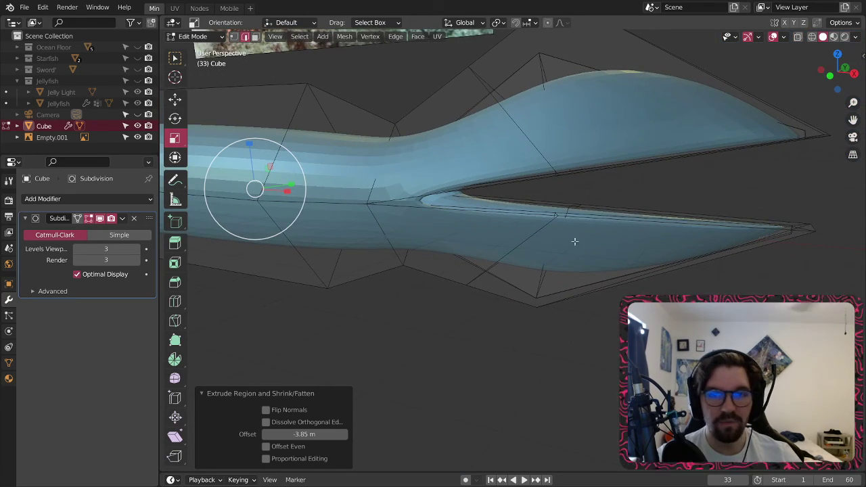
- Try to widen the lower jaw by scaling its selected edges by 1.886 along Y
left_click(525, 235, "alt+shift")
middle_click_drag(584, 238, 506, 246)
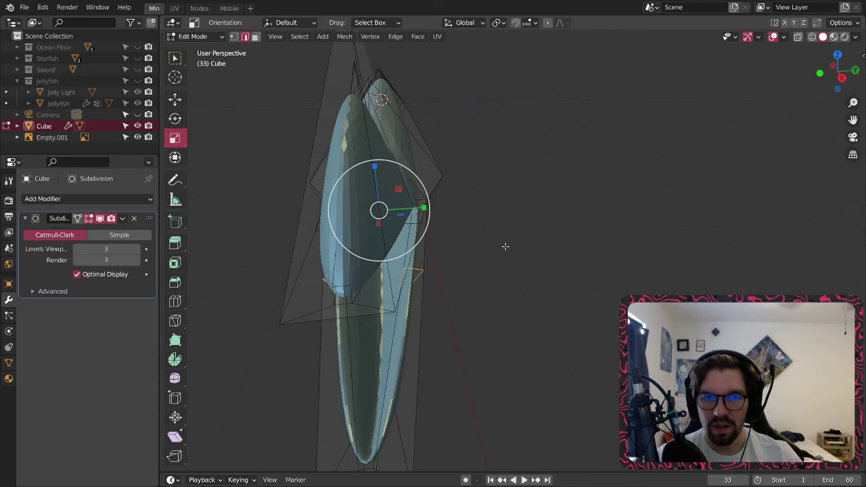
key("s")
left_click(437, 208)
key("ctrl+z")
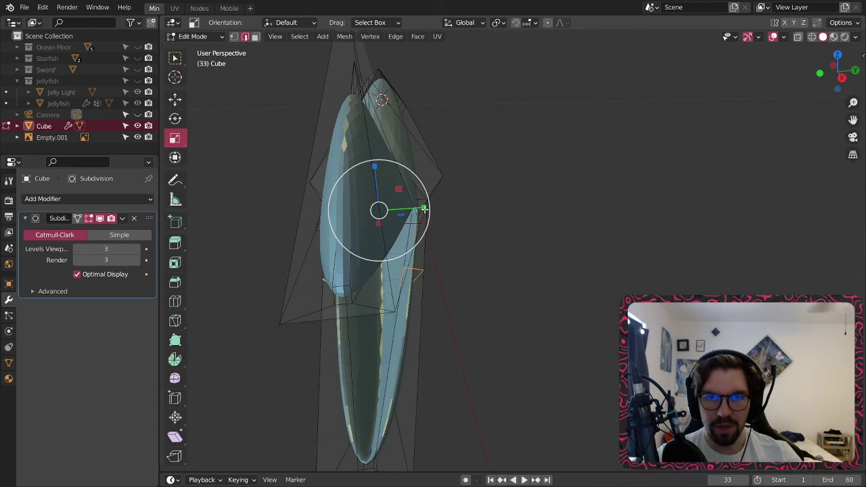
left_click_drag(424, 208, 466, 215)
middle_click_drag(466, 215, 381, 221)
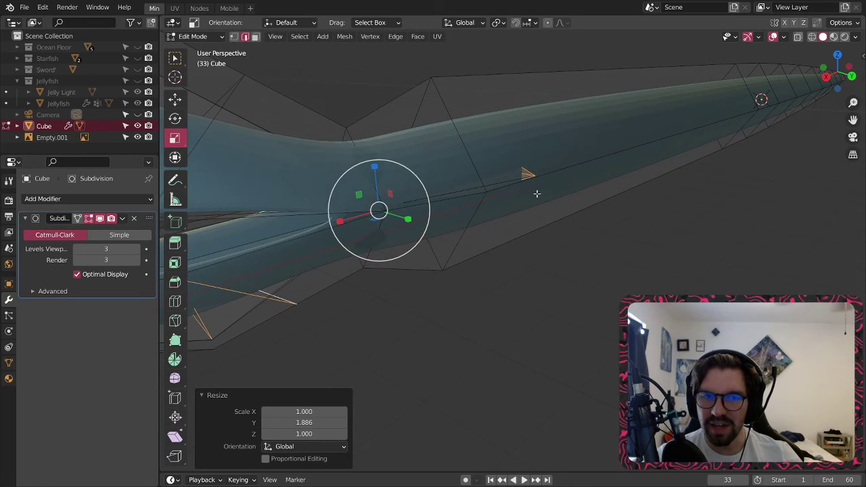
- Select the rim edges on both sides of the lower jaw and scale them by 1.998 along Y
middle_click_drag(543, 167, 458, 219)
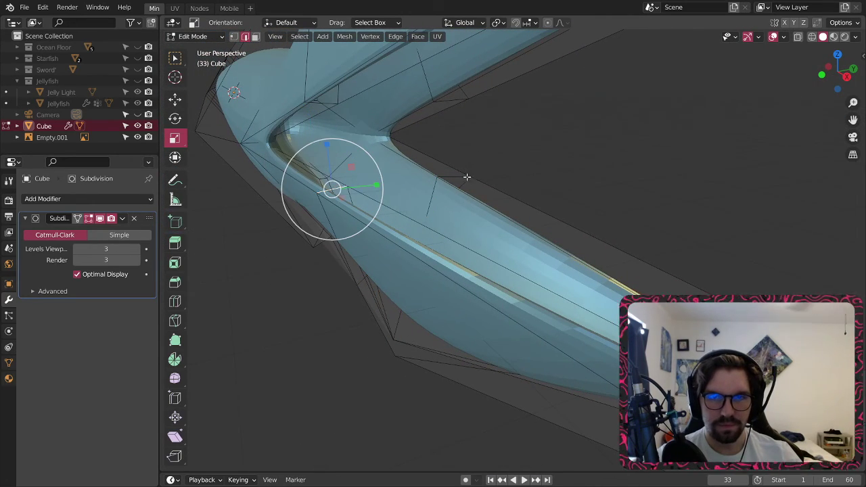
middle_click_drag(465, 182, 424, 193)
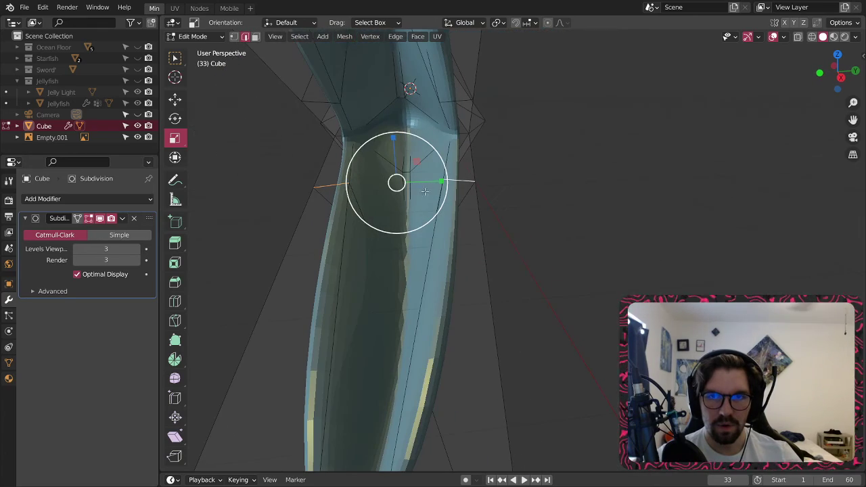
left_click_drag(440, 181, 470, 180)
left_click_drag(491, 182, 486, 181)
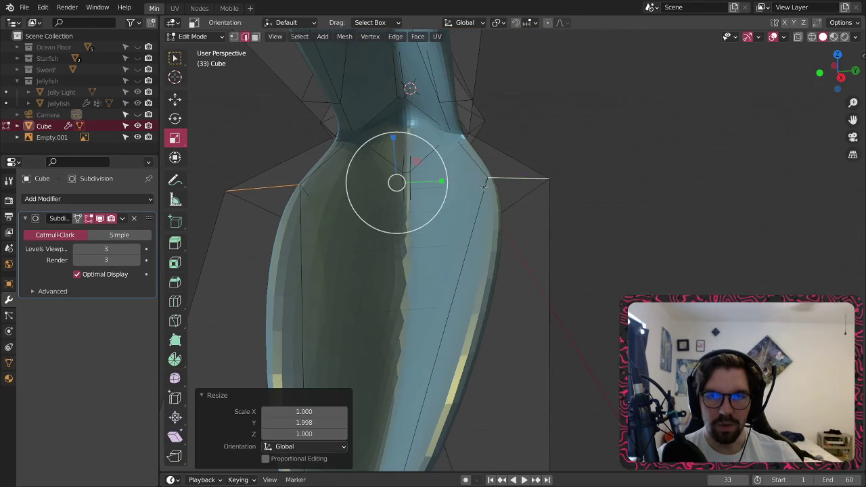
- Select the matching rim edges on both sides of the upper jaw and scale them uniformly by 2.307
middle_click_drag(486, 277, 373, 165)
scroll(353, 230, "down", 5)
left_click(374, 165)
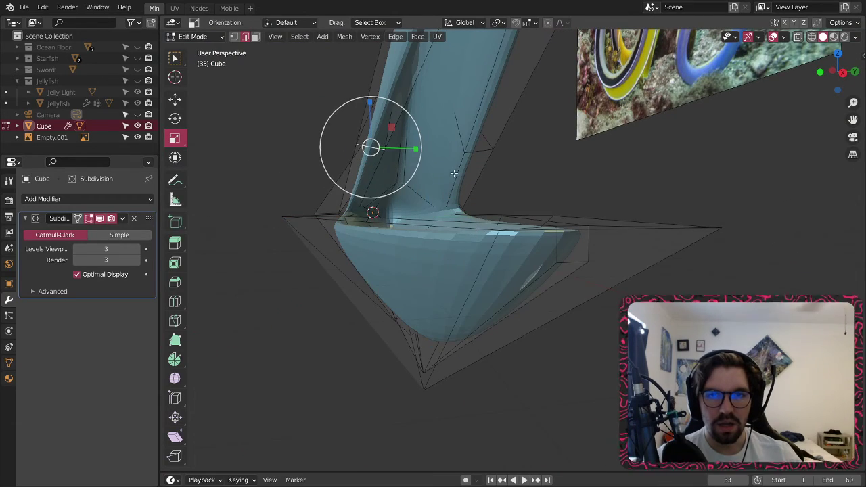
key("s")
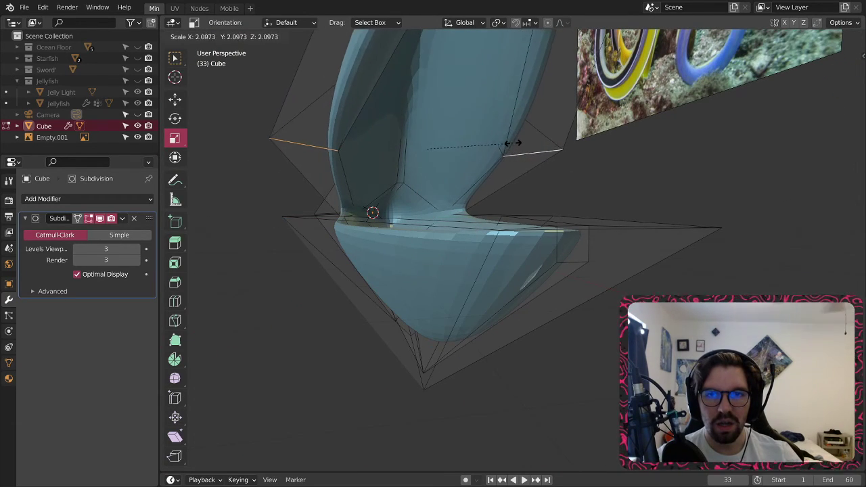
left_click(518, 141)
middle_click_drag(518, 141, 471, 192)
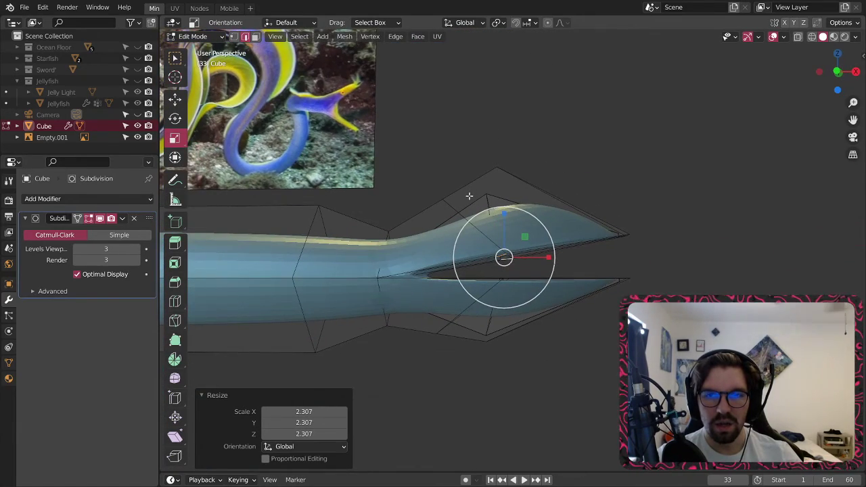
scroll(586, 233, "up", 5)
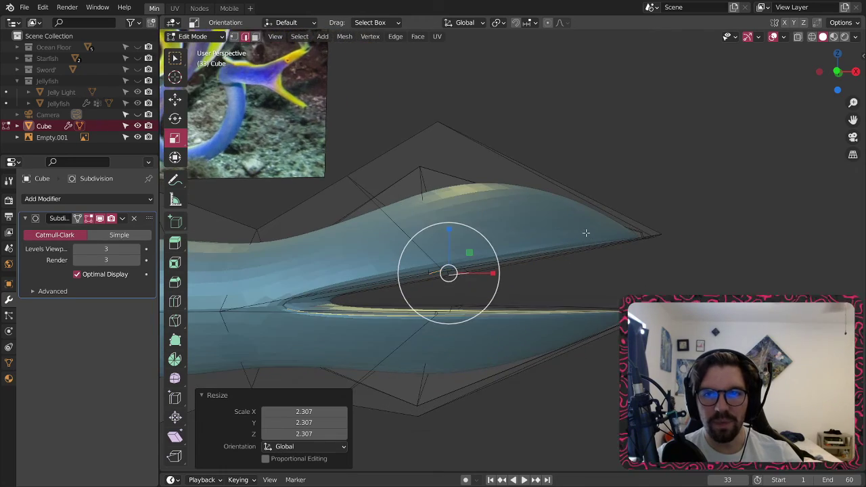
mouse_move(642, 225)
middle_mouse_down()
mouse_move(636, 288)
mouse_move(630, 216)
middle_mouse_up()
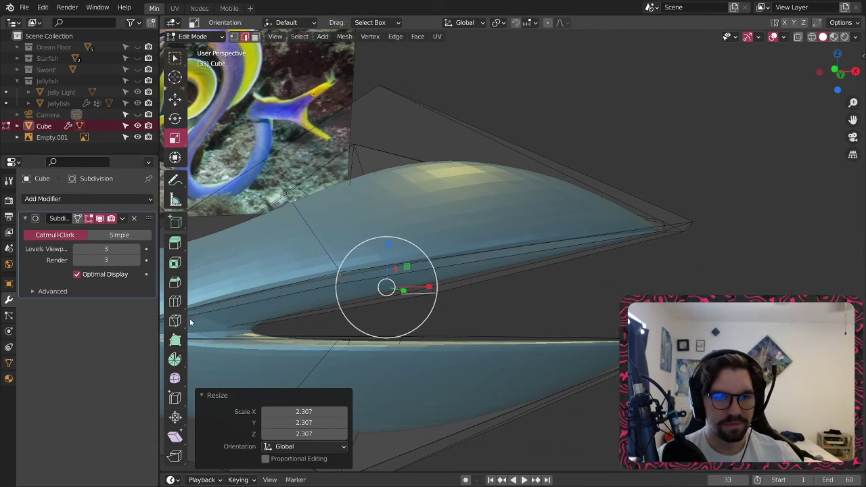
left_click(175, 301)
middle_click_drag(513, 241, 545, 275)
middle_click_drag(421, 191, 415, 208)
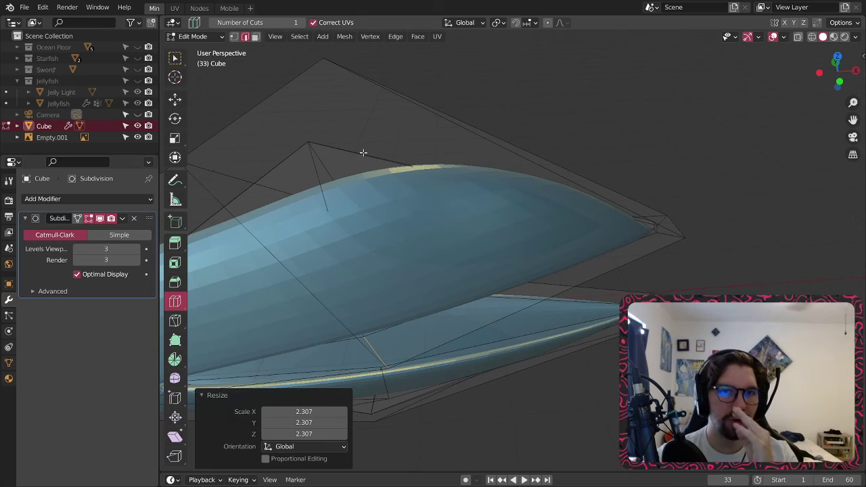
left_click(178, 57)
- In front view, move the upper jaw's highest vertex forward along X toward the tip and -0.54268 m along Z
scroll(311, 97, "down", 3)
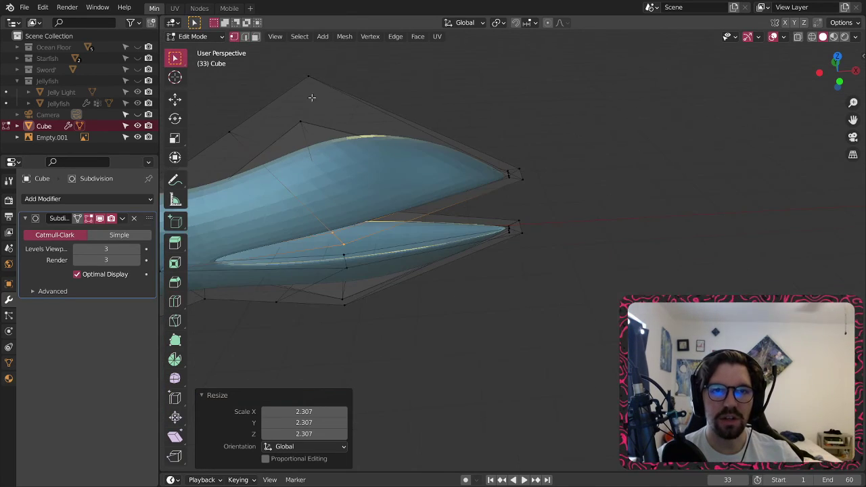
left_click(315, 80)
middle_click_drag(407, 214, 399, 191)
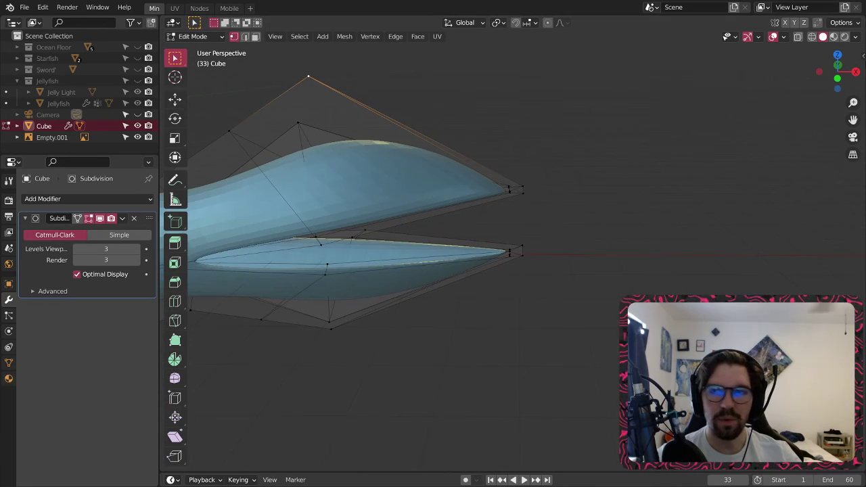
left_click(834, 78)
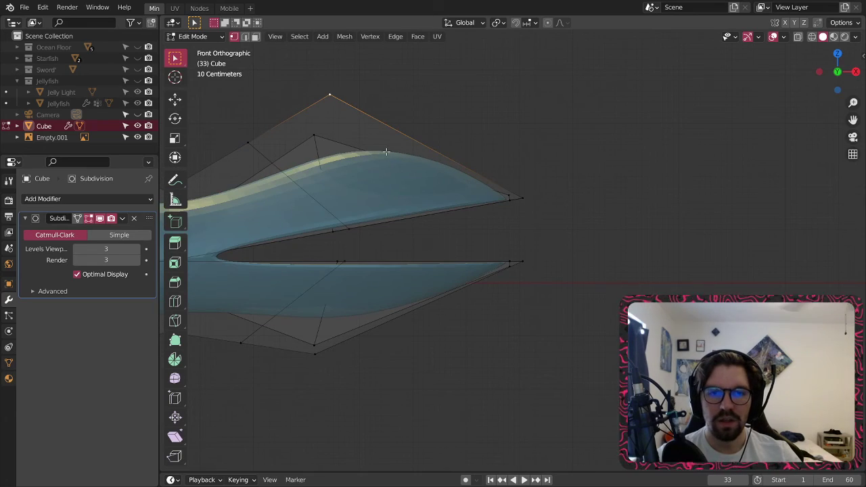
left_click_drag(378, 97, 452, 98)
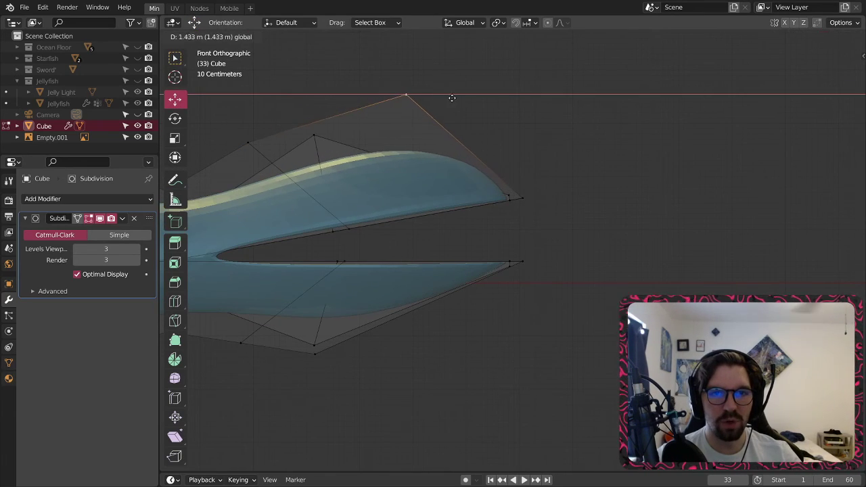
left_click_drag(517, 104, 514, 104)
left_click_drag(468, 60, 459, 76)
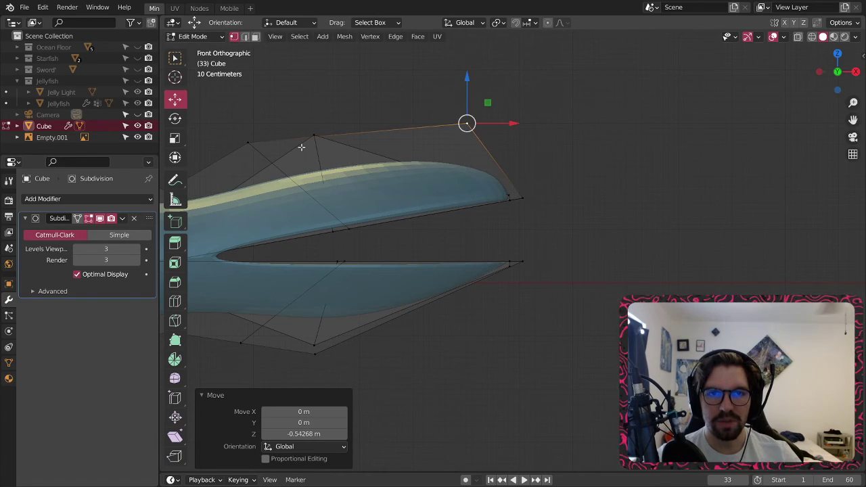
- Lower the next vertex on top of the upper jaw along Z, and shift the lower jaw's lowest vertex slightly forward along X
left_click(315, 136)
left_click_drag(314, 94, 307, 114)
middle_click_drag(364, 300, 395, 265, "shift")
left_click(350, 325)
mouse_move(387, 325)
left_mouse_down()
mouse_move(431, 322)
mouse_move(397, 320)
left_mouse_up()
- Deselect everything, switch to Object Mode and examine the smoothed open mouth from the side and head-on
key("alt+a")
mouse_move(429, 203)
middle_mouse_down()
mouse_move(358, 178)
mouse_move(339, 181)
mouse_move(415, 196)
middle_mouse_up()
left_click(196, 36)
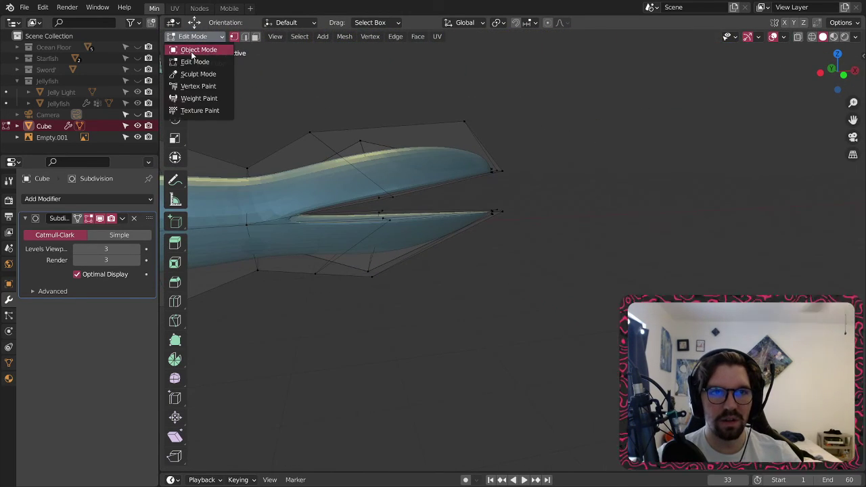
left_click(195, 48)
middle_click_drag(315, 78, 307, 235)
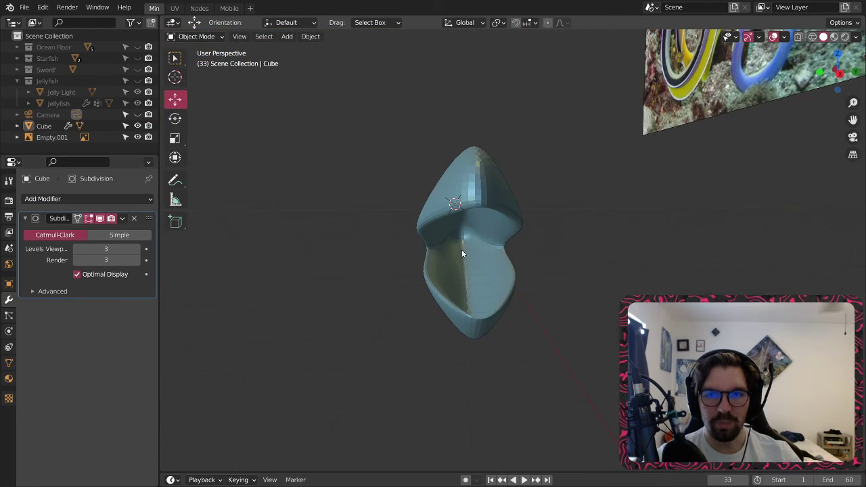
- Return to Edit Mode with edge selection at the mouth corner and hide the subdivision preview in the viewport
left_click(198, 36)
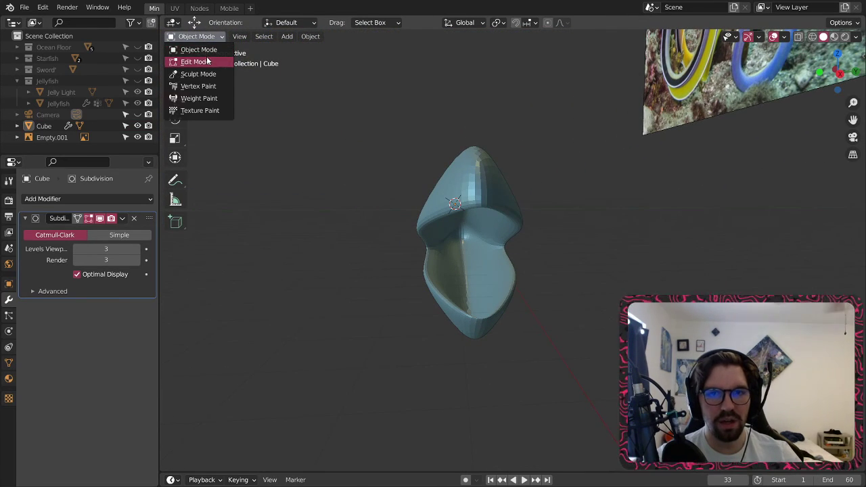
left_click(218, 62)
middle_click_drag(520, 191, 579, 200)
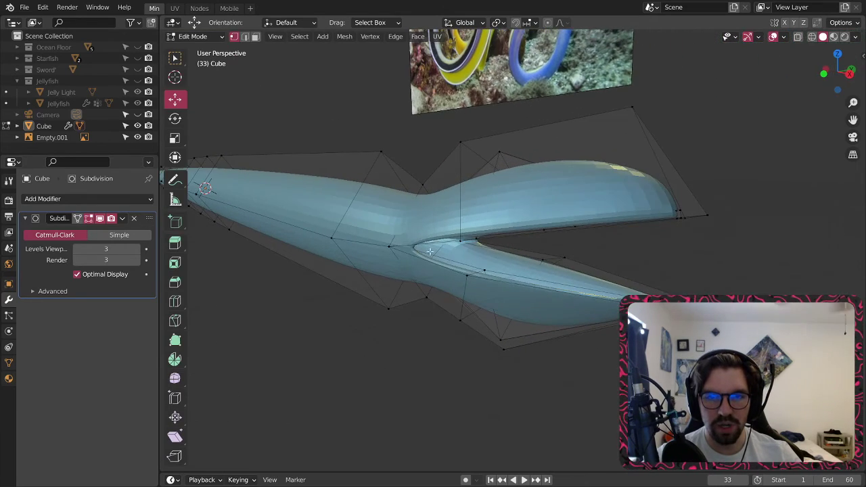
scroll(416, 269, "up", 3)
mouse_move(414, 268)
middle_mouse_down()
mouse_move(379, 256)
mouse_move(417, 258)
middle_mouse_up()
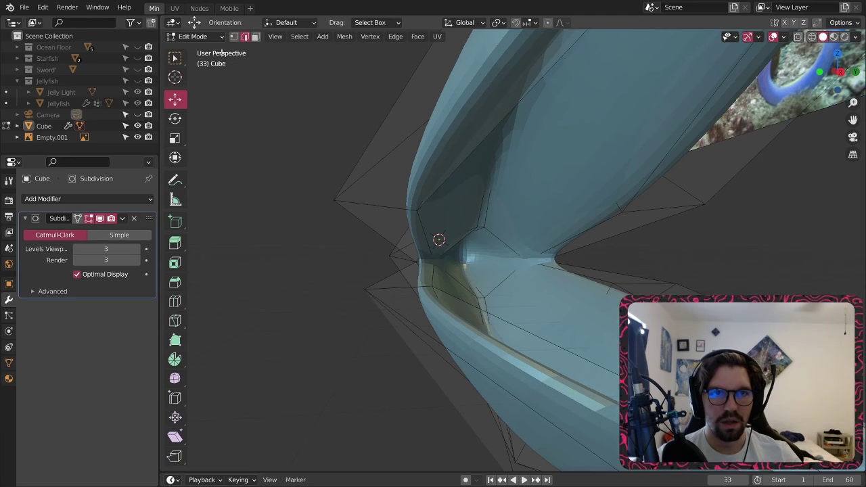
left_click(100, 218)
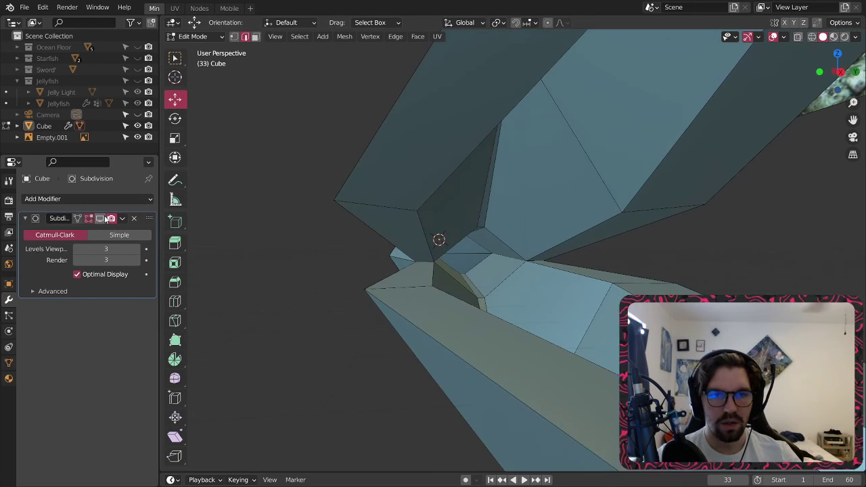
- Select the short edges at both mouth corners, scale them to 0.244 along Y, and show the subdivision preview again
middle_click_drag(402, 249, 409, 276)
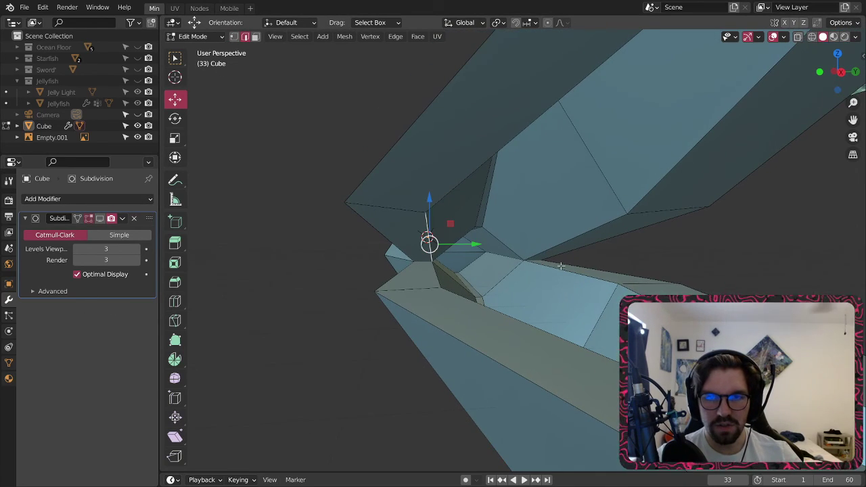
scroll(423, 257, "up", 3)
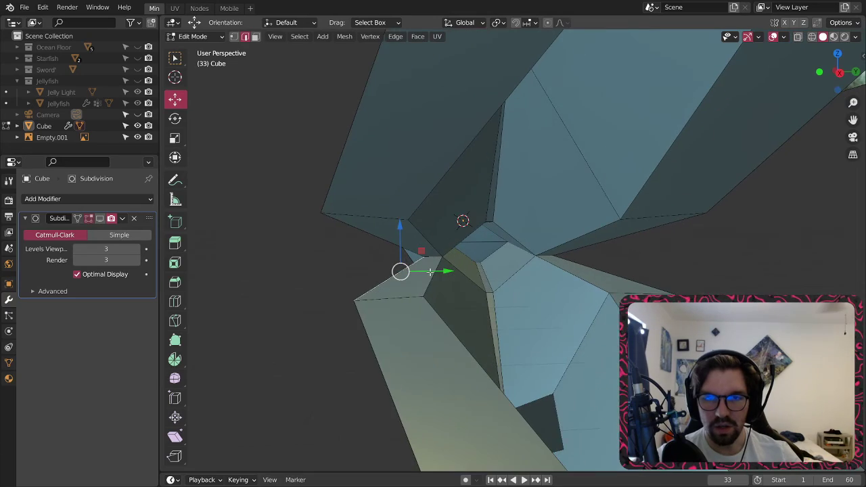
middle_click_drag(459, 258, 568, 280)
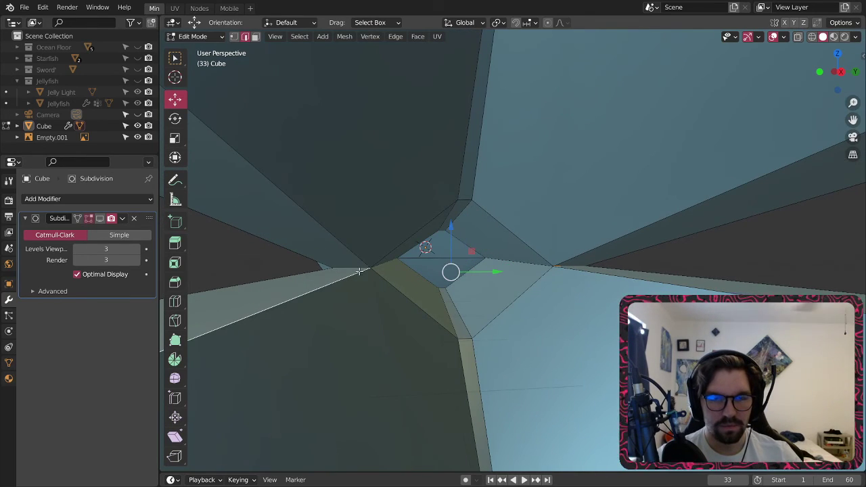
middle_click_drag(352, 265, 364, 259)
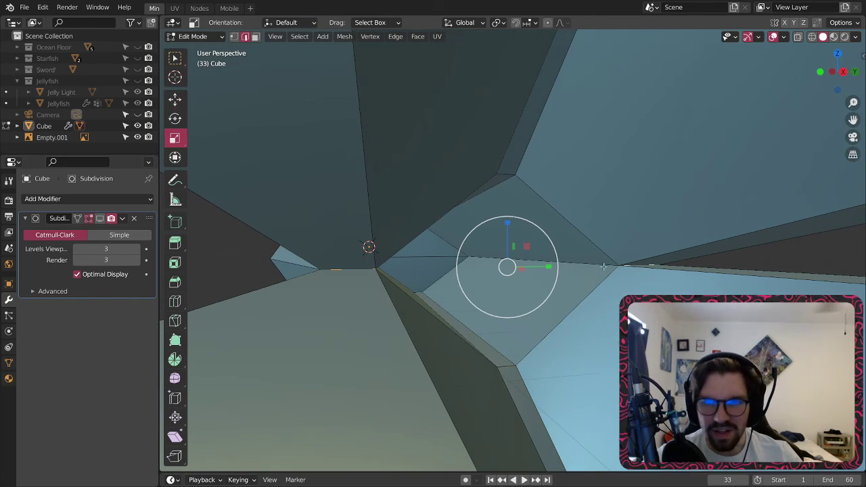
left_click_drag(549, 266, 516, 262)
middle_click_drag(516, 261, 253, 266)
scroll(644, 249, "down", 4)
left_click(99, 218)
middle_click_drag(527, 360, 509, 286, "shift")
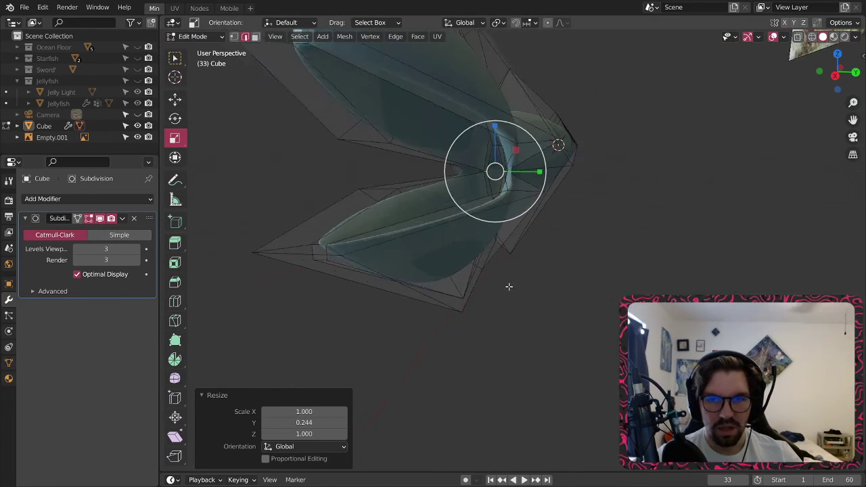
- Examine the geometry inside the jaws and throat in wireframe and solid shading, with and without the subdivision preview
middle_click_drag(448, 236, 536, 245)
left_click(813, 38)
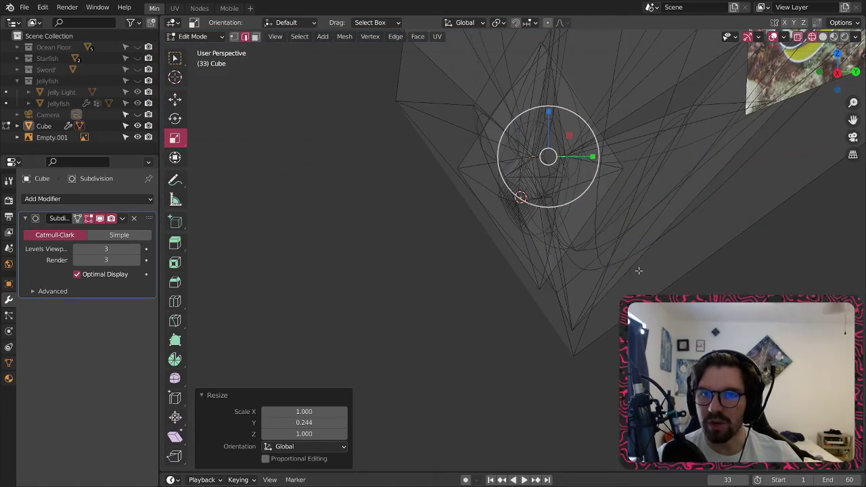
mouse_move(638, 271)
middle_mouse_down()
mouse_move(559, 286)
mouse_move(509, 252)
mouse_move(509, 358)
mouse_move(454, 248)
mouse_move(419, 242)
mouse_move(439, 260)
mouse_move(406, 266)
mouse_move(440, 230)
middle_mouse_up()
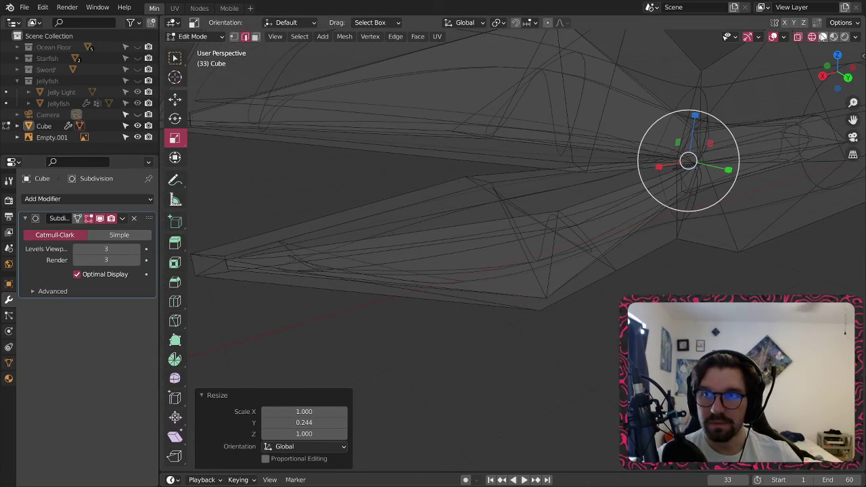
left_click(823, 36)
left_click(100, 218)
middle_click_drag(489, 203, 492, 274)
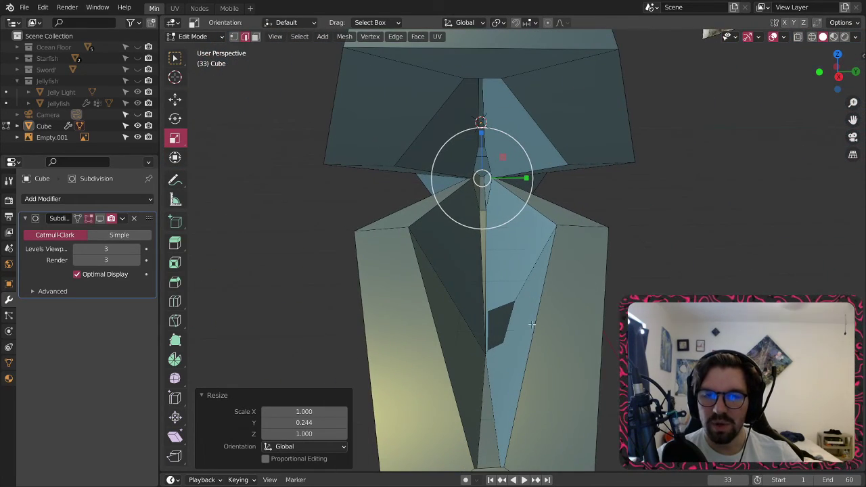
left_click(812, 37)
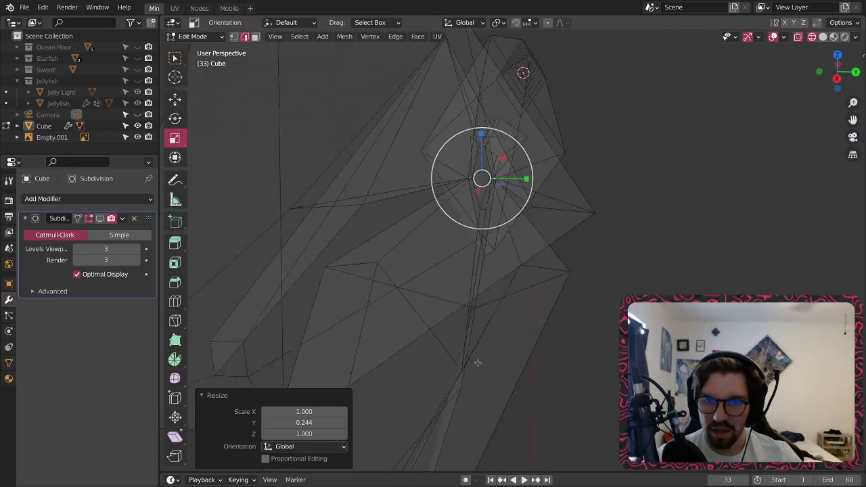
middle_click_drag(487, 352, 465, 339)
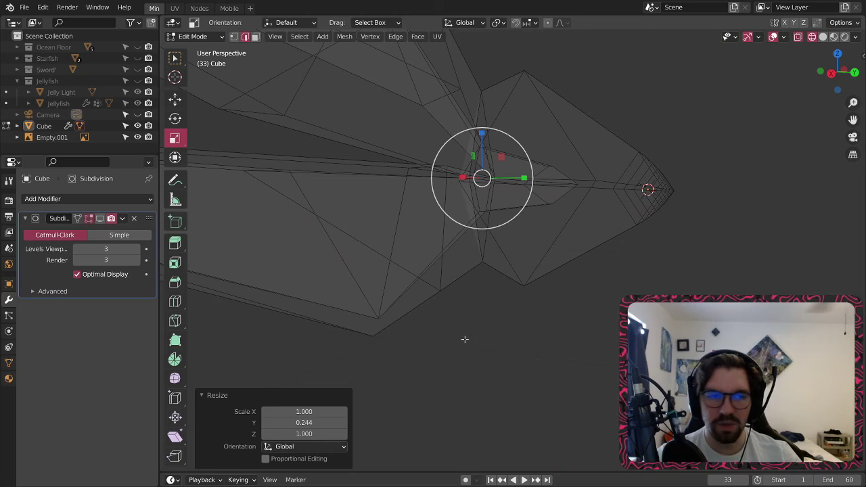
left_click(99, 218)
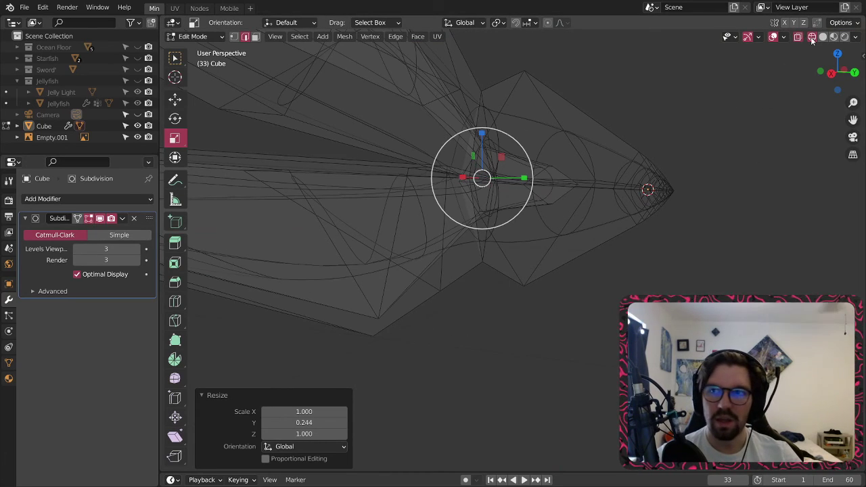
left_click(823, 37)
- Switch to Object Mode and compare the whole eel and its open jaws with the reference image from several angles
left_click(195, 36)
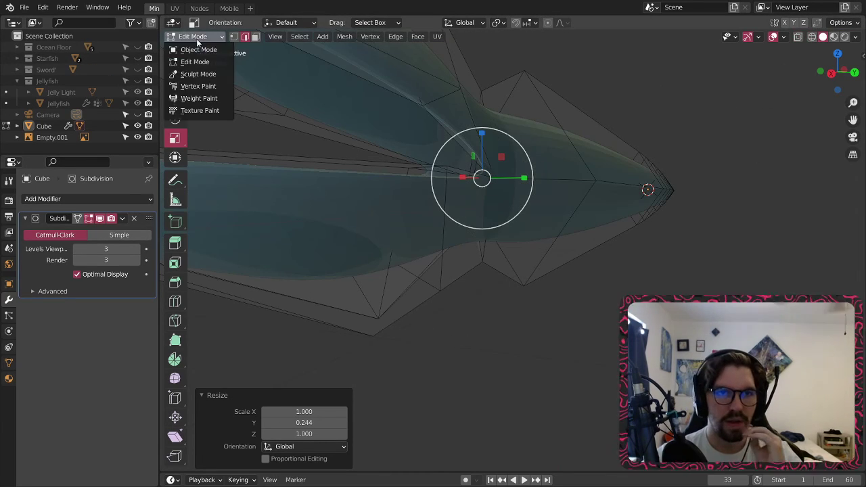
left_click(200, 48)
scroll(535, 278, "down", 5)
middle_click_drag(519, 262, 625, 235)
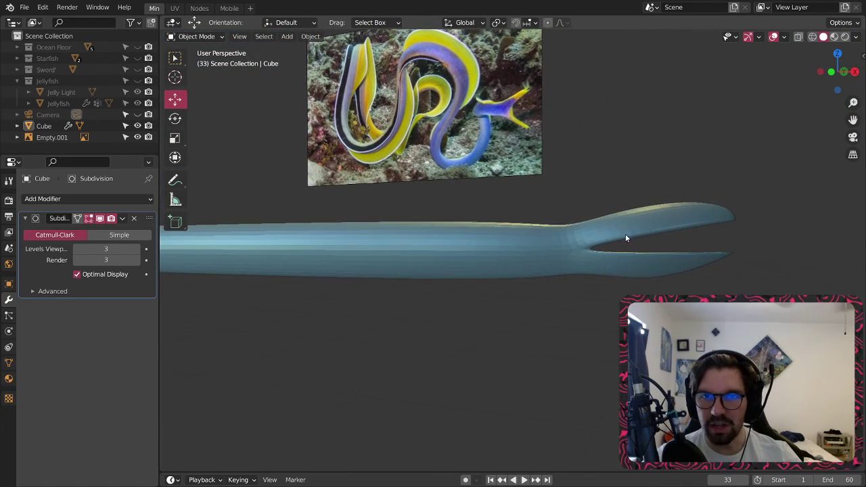
scroll(592, 229, "up", 2)
scroll(592, 229, "down", 3)
middle_click_drag(568, 237, 450, 246)
scroll(543, 264, "up", 2)
scroll(501, 262, "down", 3)
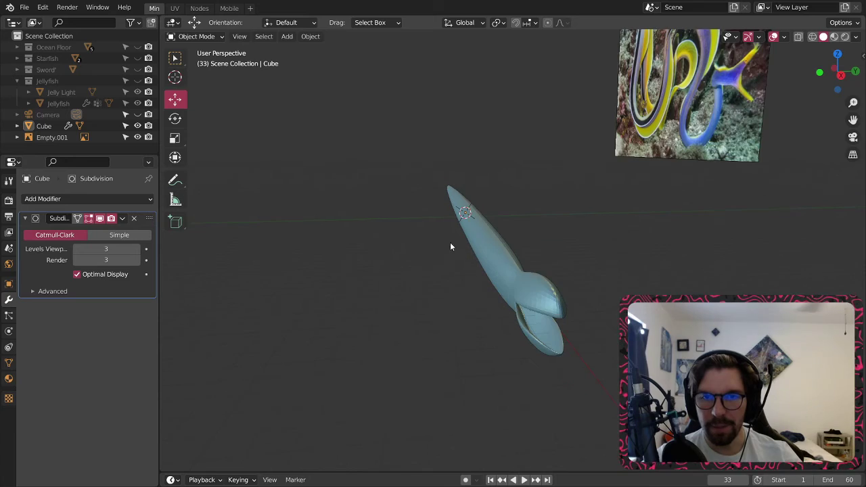
left_click(191, 37)
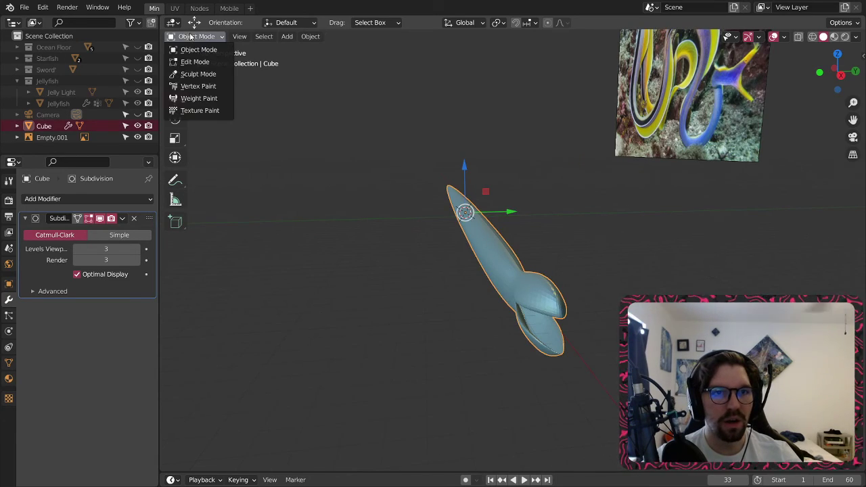
left_click(195, 71)
left_click(197, 37)
left_click(198, 49)
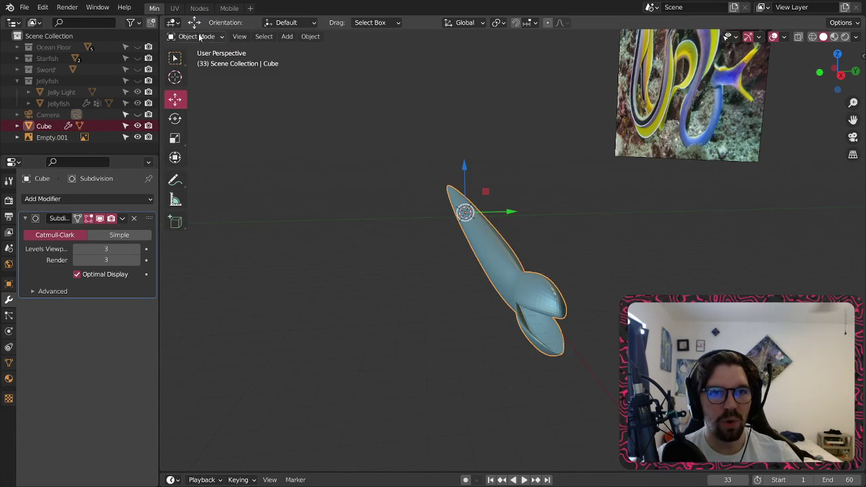
- Enter Edit Mode on the eel and select the lengthwise edges along both sides of the body up to the mouth corners
left_click(191, 37)
left_click(195, 61)
scroll(488, 284, "up", 5)
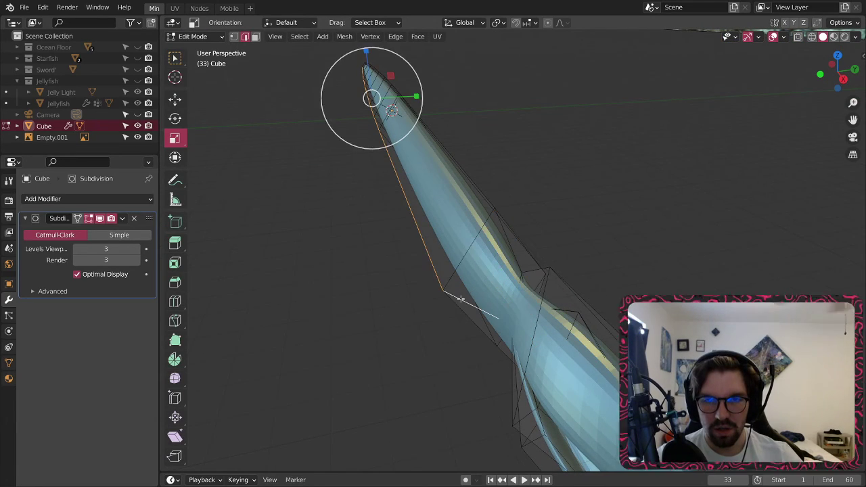
middle_click_drag(527, 280, 432, 288)
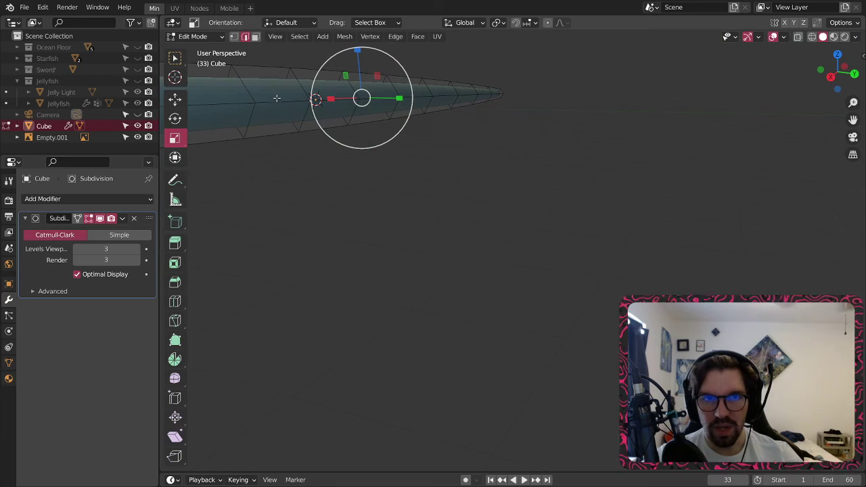
middle_click_drag(277, 100, 444, 68)
scroll(439, 154, "up", 4)
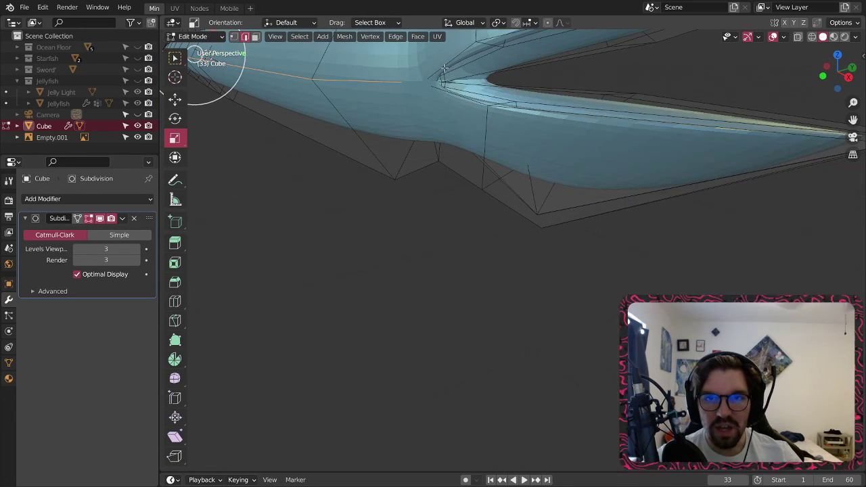
- Scale the selected side edges inward along Y to narrow the body, and return to Object Mode with the subdivision preview shown
left_click(103, 223)
scroll(424, 90, "up", 6)
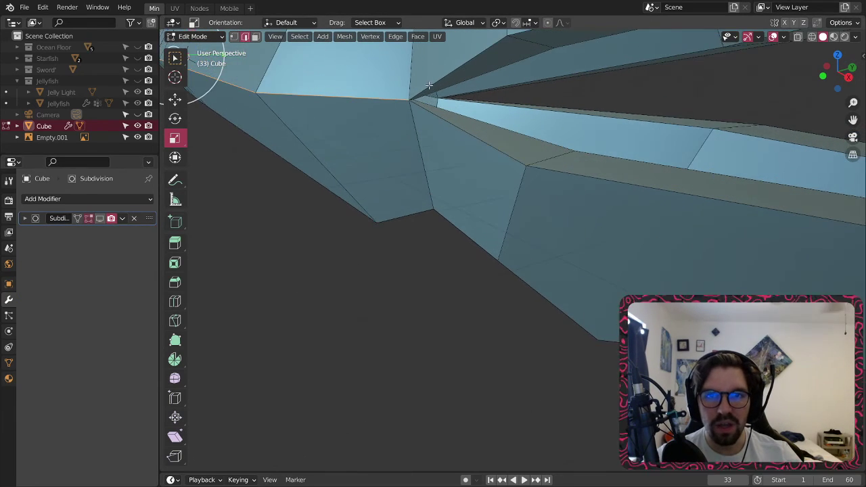
scroll(423, 90, "up", 6)
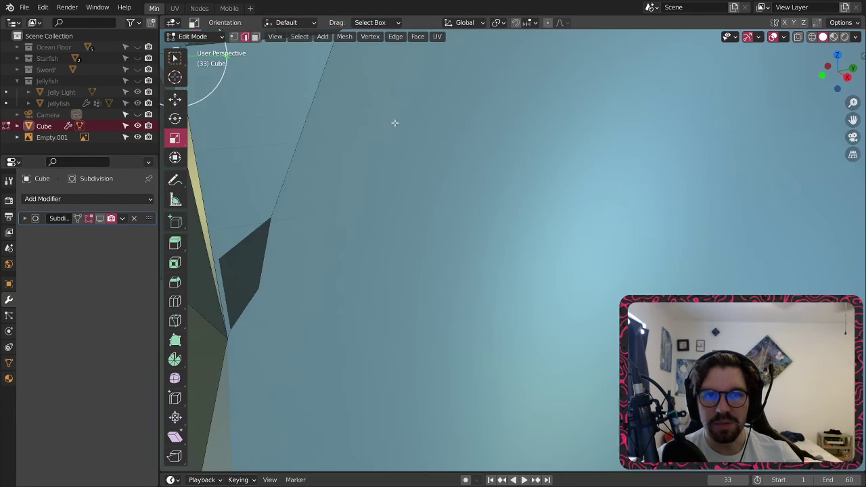
scroll(365, 150, "down", 4)
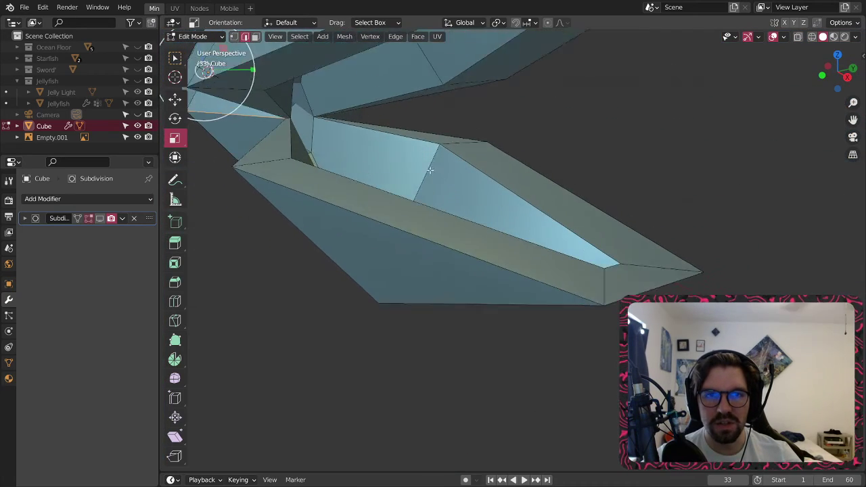
scroll(292, 126, "up", 4)
scroll(293, 126, "down", 6)
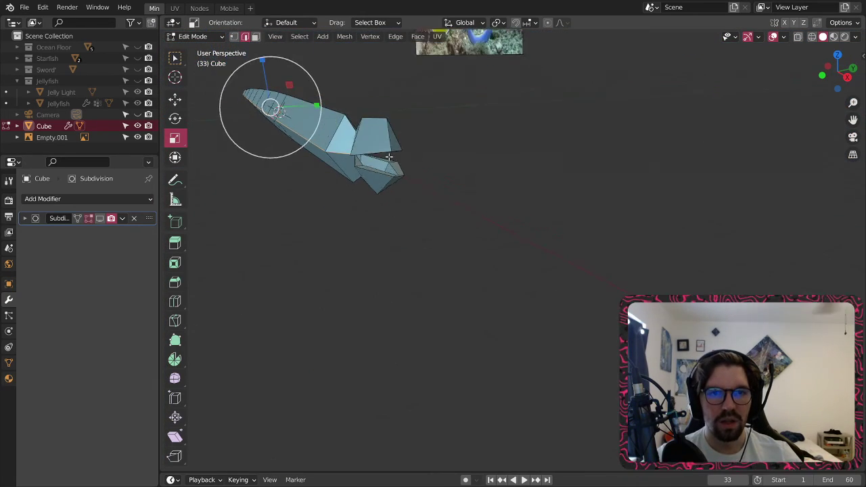
middle_click_drag(426, 170, 356, 123)
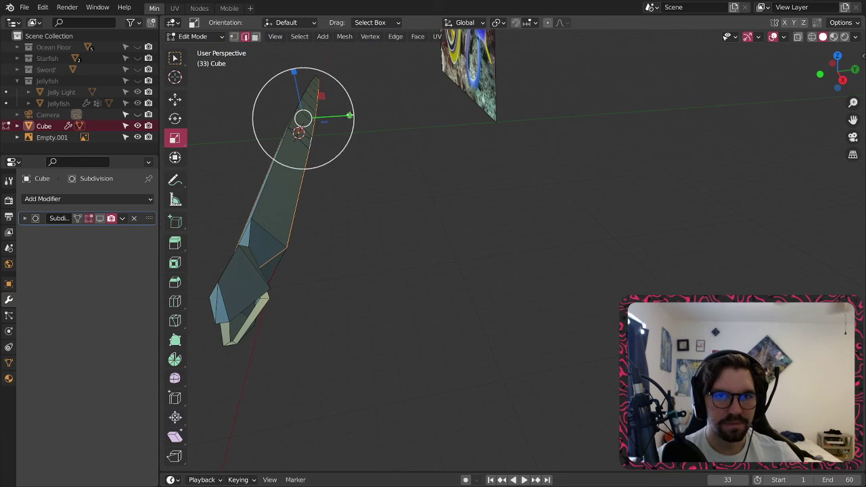
left_click_drag(349, 116, 326, 115)
middle_click_drag(338, 218, 360, 186)
left_click(193, 36)
left_click(199, 48)
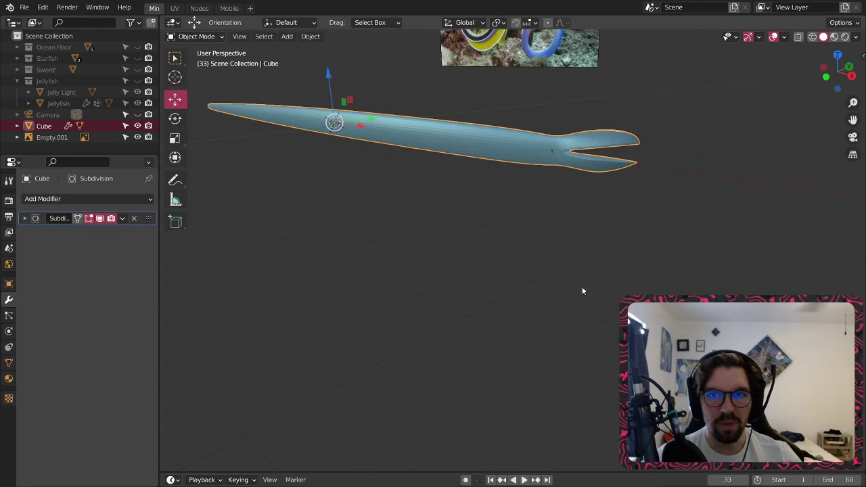
- Examine the body side and mouth corner up close with the subdivision preview hidden, in solid and wireframe shading
scroll(536, 134, "up", 10)
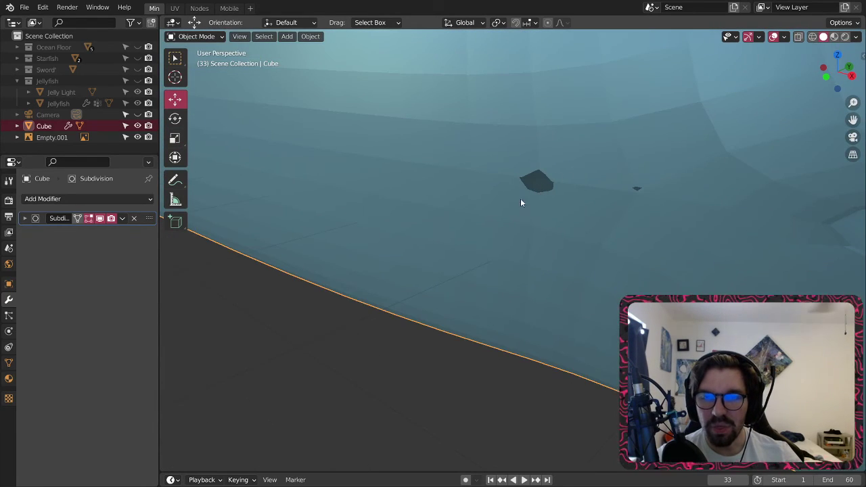
left_click(98, 220)
scroll(604, 176, "down", 1)
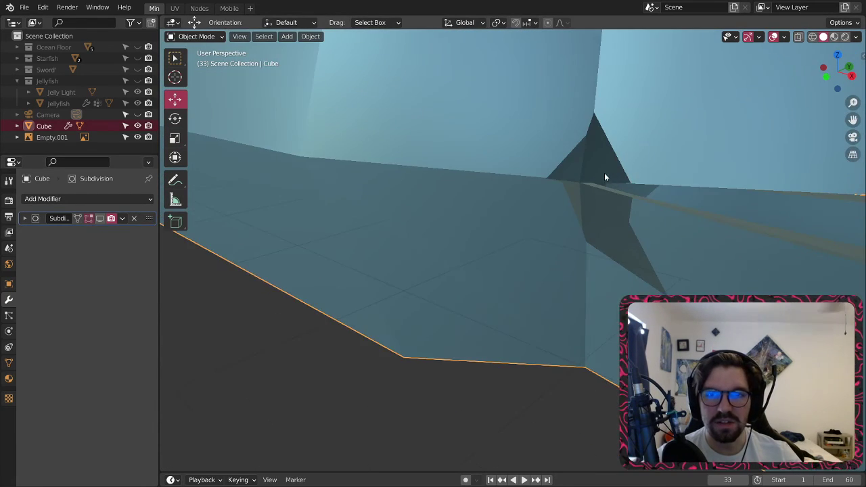
scroll(604, 175, "up", 4)
middle_click_drag(626, 157, 354, 144)
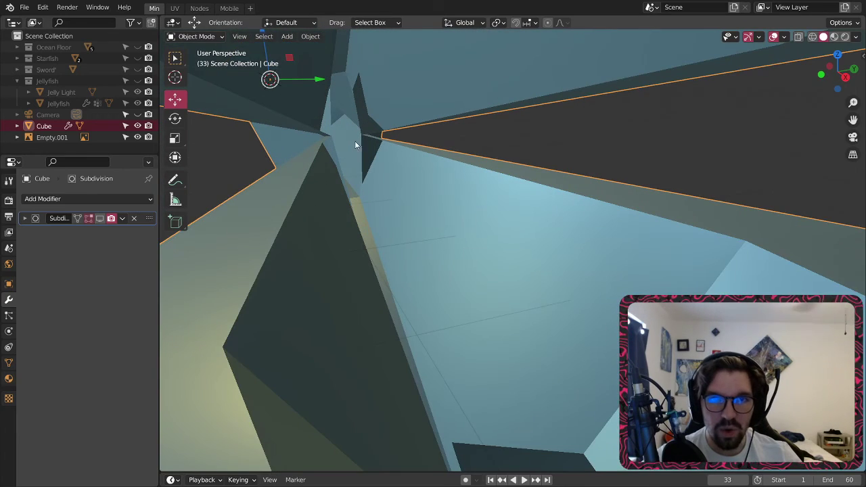
left_click(812, 37)
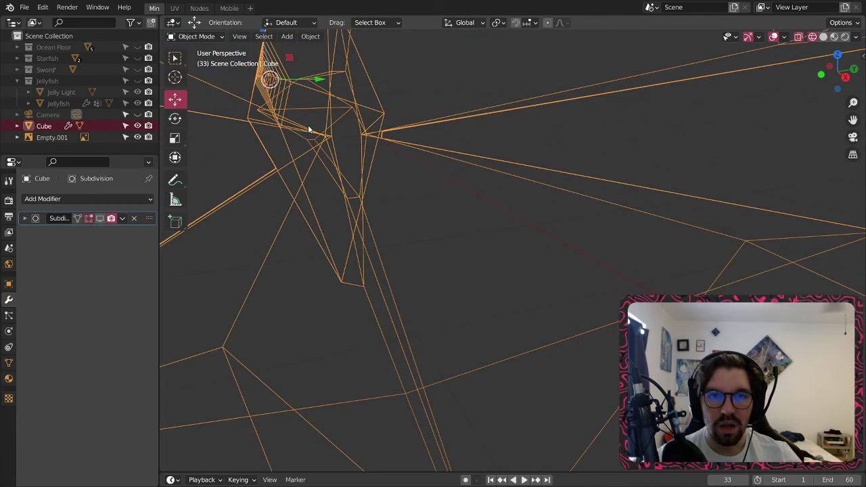
- Enter Edit Mode on the eel and examine the mouth corner's inner edges up close in solid and wireframe shading
left_click(824, 37)
left_click(197, 36)
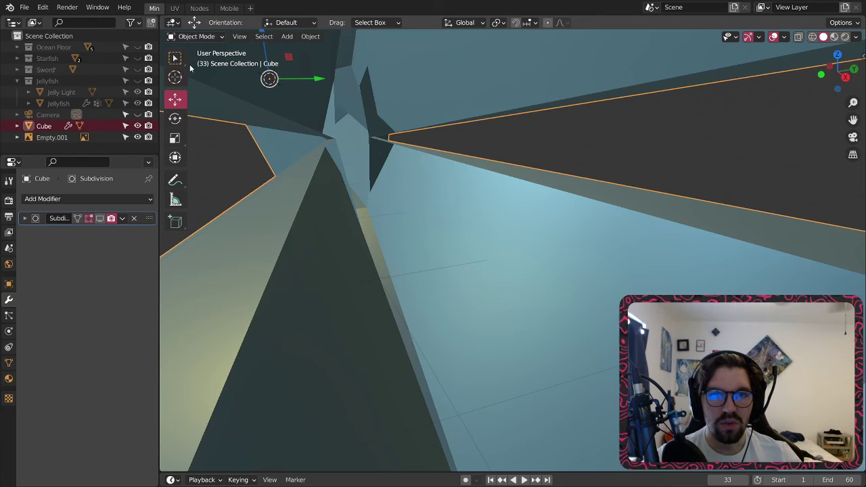
left_click(198, 36)
left_click(197, 62)
scroll(350, 150, "up", 2)
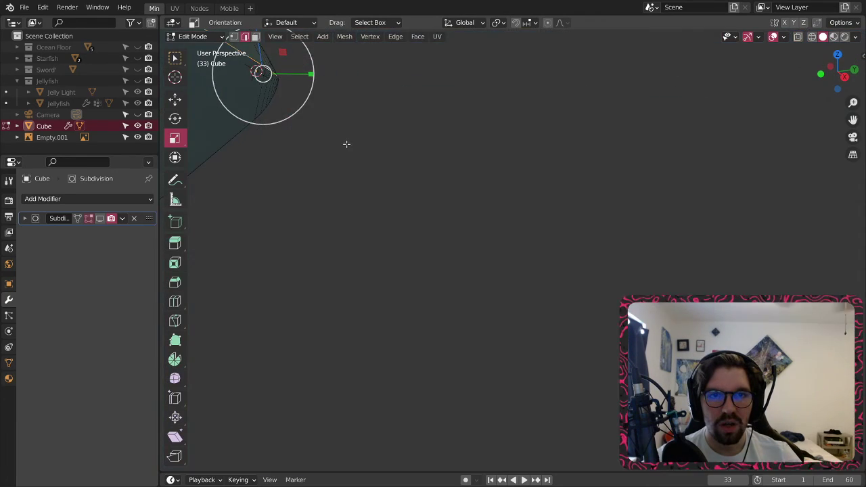
scroll(346, 144, "down", 3)
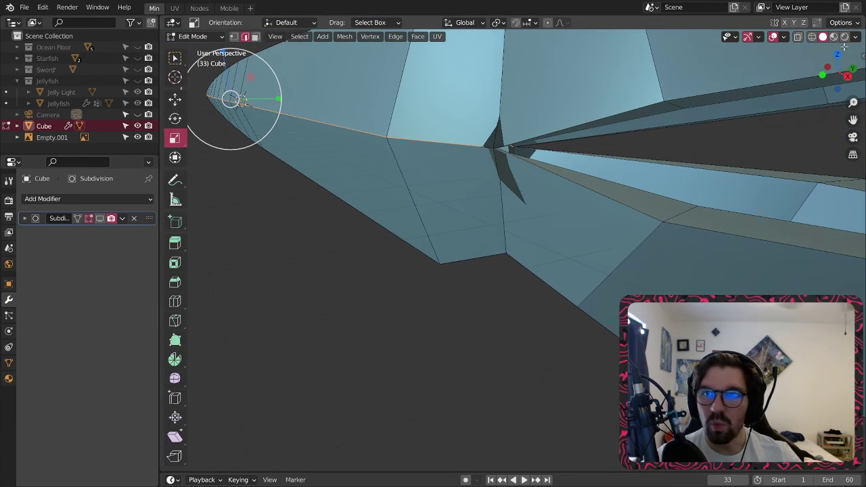
left_click(812, 36)
mouse_move(509, 140)
middle_mouse_down()
mouse_move(497, 141)
mouse_move(517, 170)
mouse_move(388, 210)
mouse_move(429, 246)
middle_mouse_up()
scroll(417, 209, "up", 7)
scroll(461, 182, "down", 1)
middle_click_drag(390, 218, 340, 259)
scroll(320, 236, "down", 4)
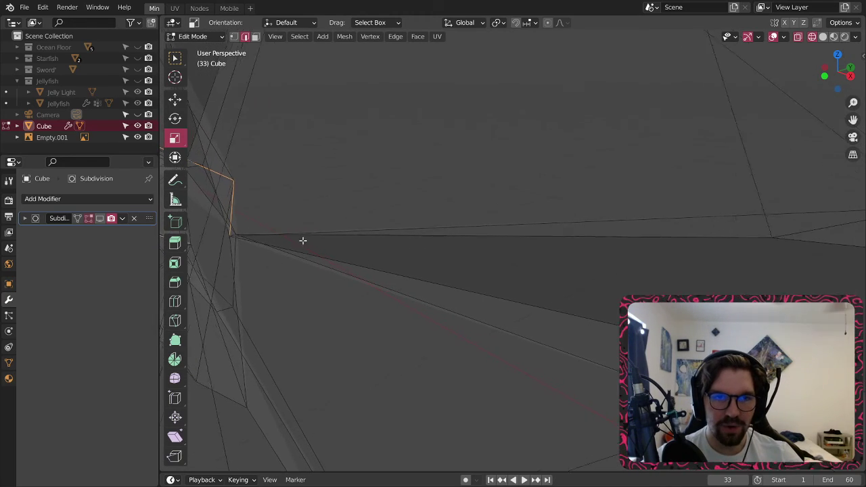
middle_click_drag(203, 285, 540, 220, "shift")
scroll(540, 220, "up", 3)
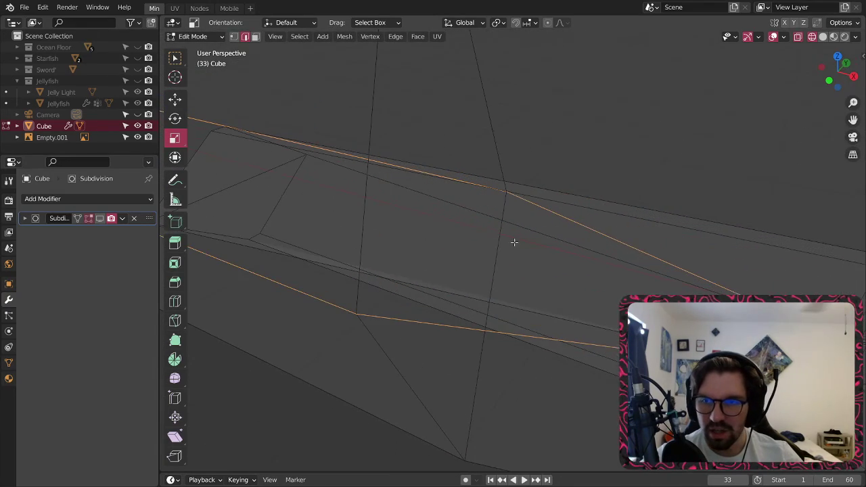
middle_click_drag(660, 304, 439, 258, "shift")
scroll(491, 313, "up", 3)
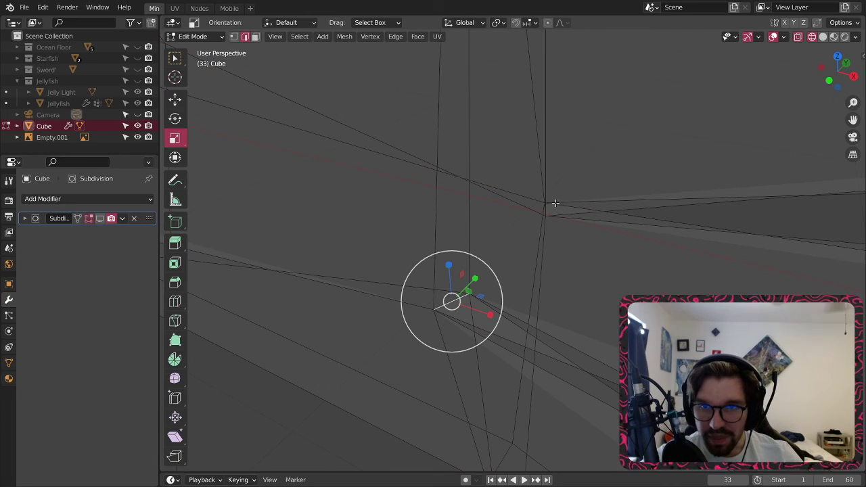
- Try to scale the short inner edges at both mouth corners along Y to about 0.395, and undo it
middle_click_drag(555, 203, 521, 209)
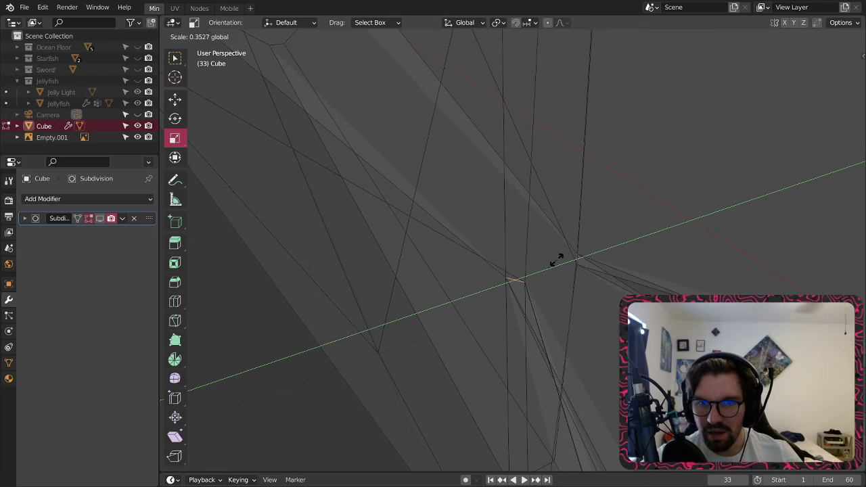
left_click(561, 257)
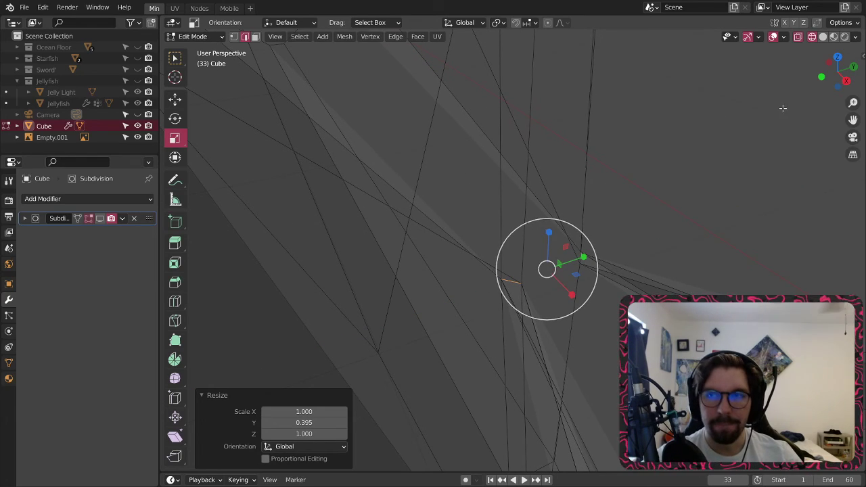
left_click(824, 39)
scroll(410, 289, "down", 8)
mouse_move(444, 239)
middle_mouse_down()
mouse_move(507, 221)
mouse_move(414, 250)
mouse_move(449, 254)
middle_mouse_up()
key("ctrl+z")
key("ctrl+z")
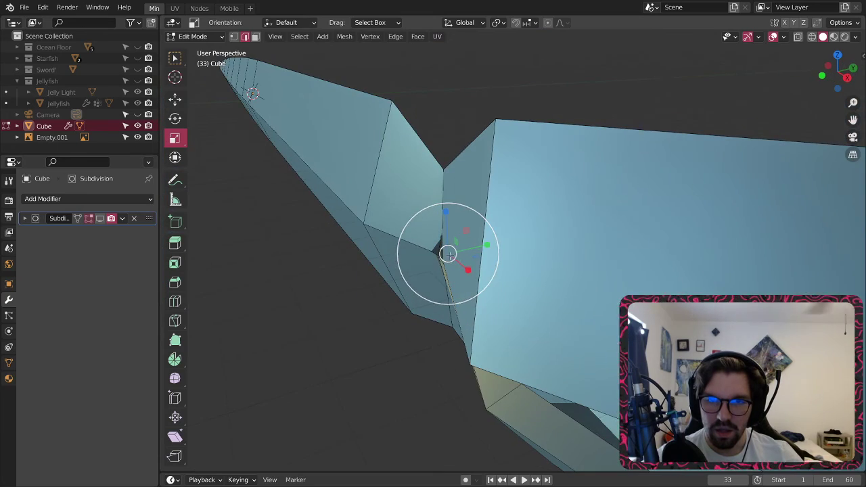
- Show the subdivision preview with X-ray and scale the two protruding inner mouth-corner vertices along Y to about 0.204
left_click_drag(488, 243, 649, 192)
middle_click_drag(398, 273, 512, 244)
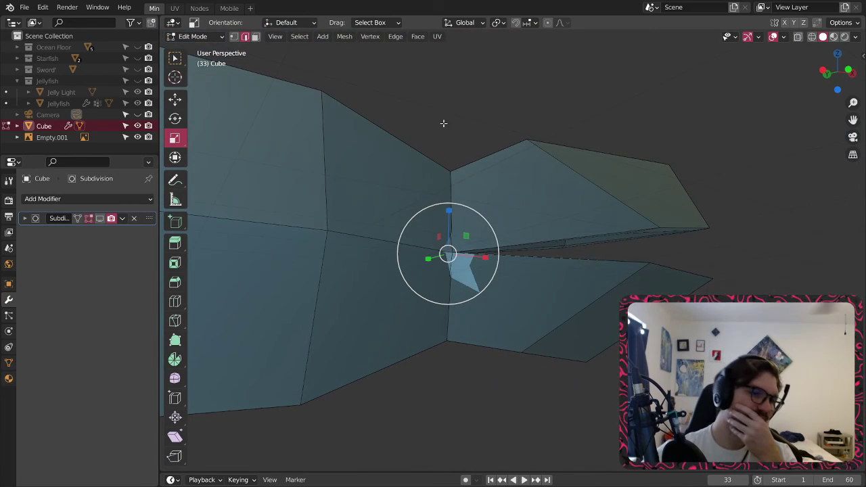
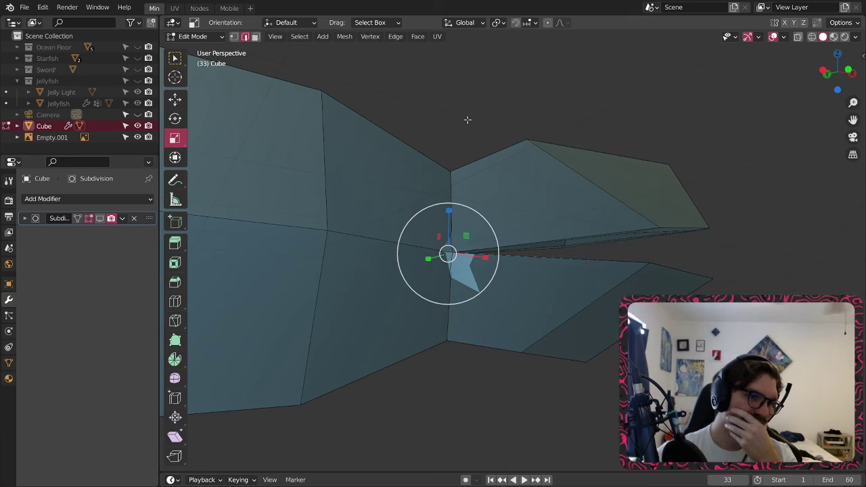
scroll(454, 256, "up", 5)
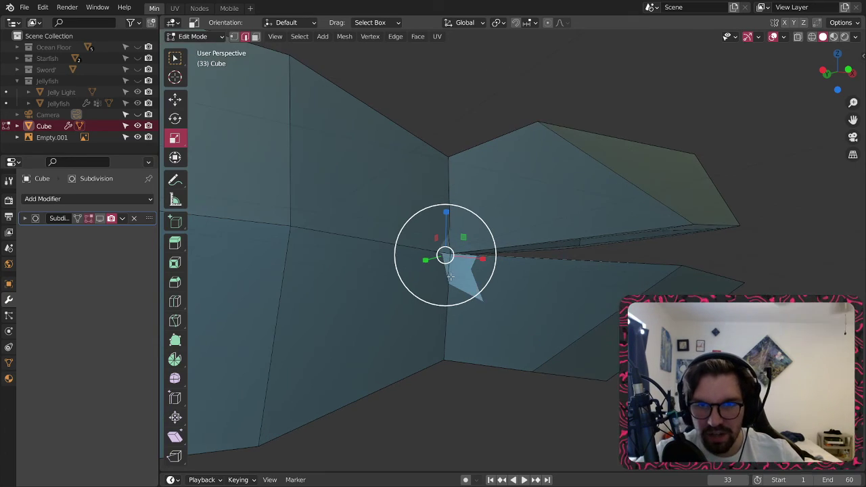
middle_click_drag(450, 252, 329, 251)
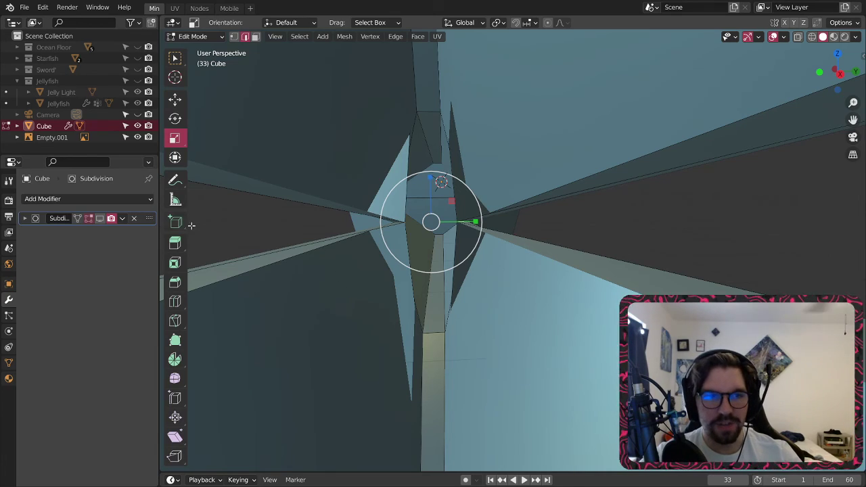
scroll(284, 205, "up", 3)
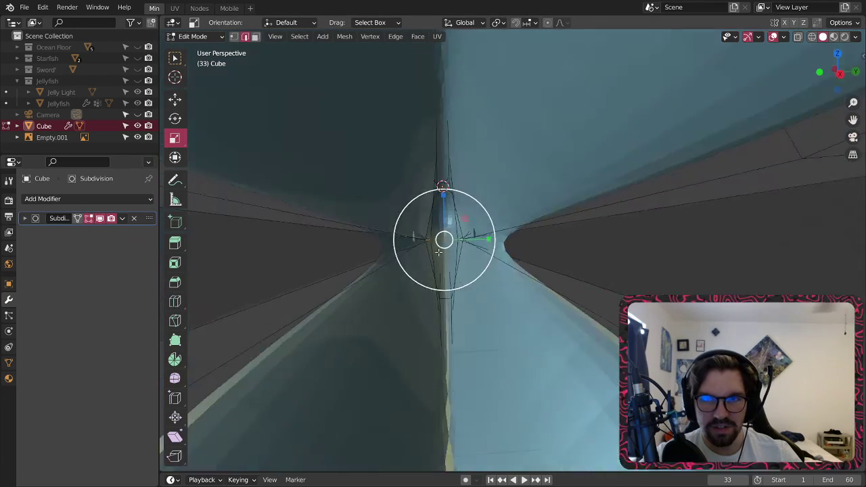
middle_click_drag(439, 252, 408, 250)
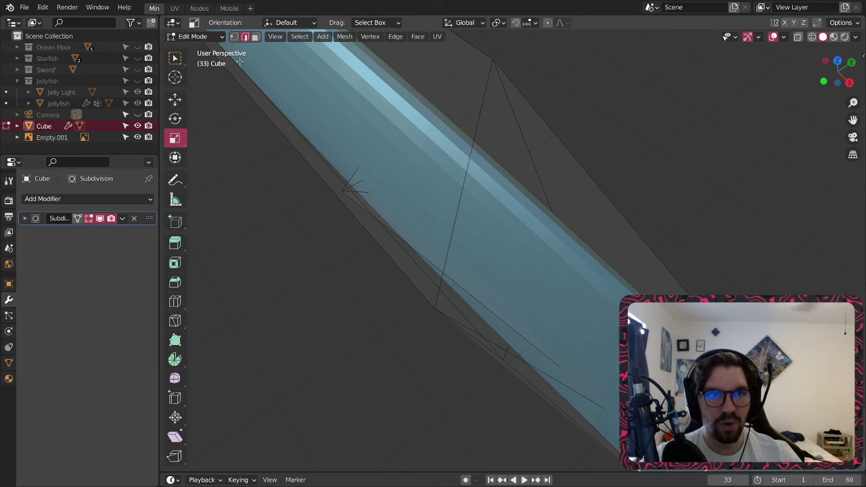
left_click(799, 38)
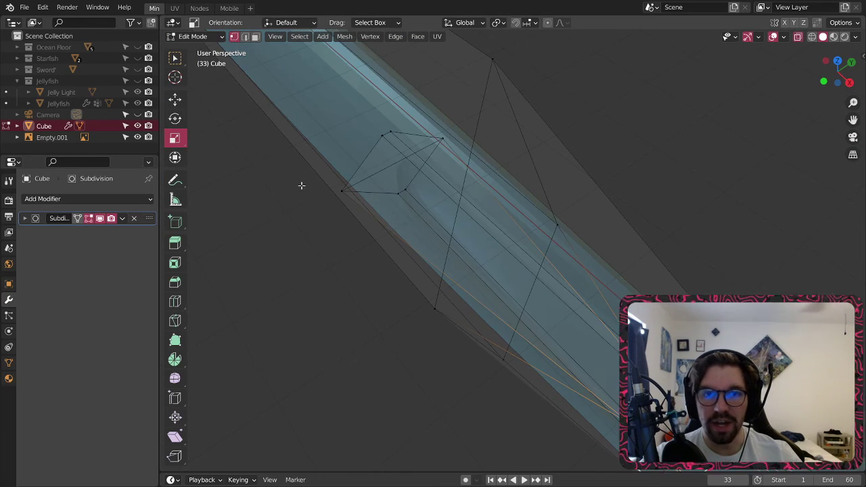
left_click(336, 193)
left_click(440, 142, "shift")
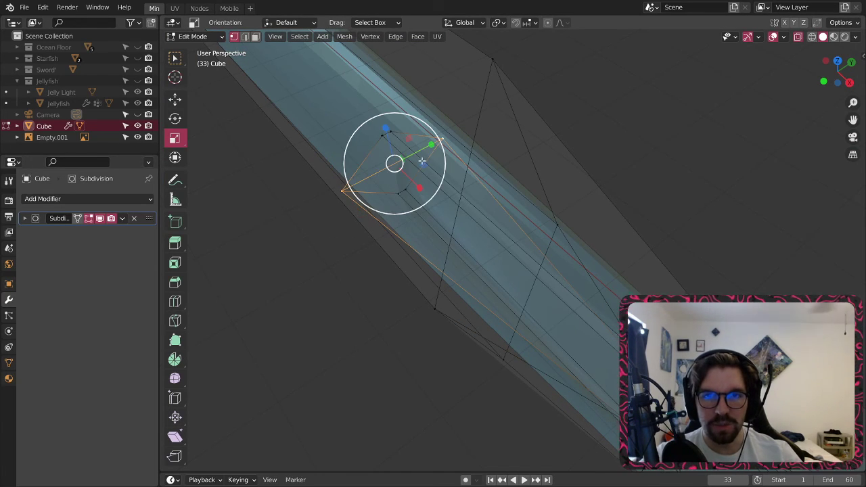
left_click_drag(425, 147, 397, 155)
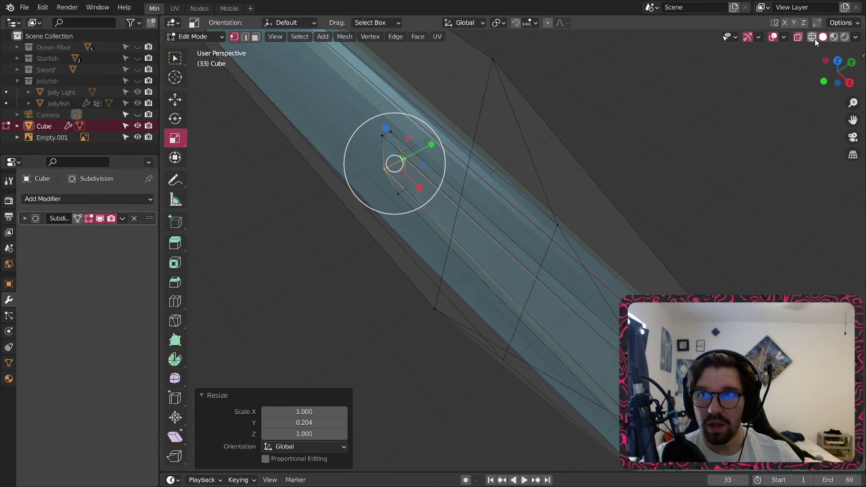
middle_click_drag(451, 338, 501, 218)
- Return to Object Mode and compare the eel's smoothed head and body with the ribbon eel reference image
left_click(192, 36)
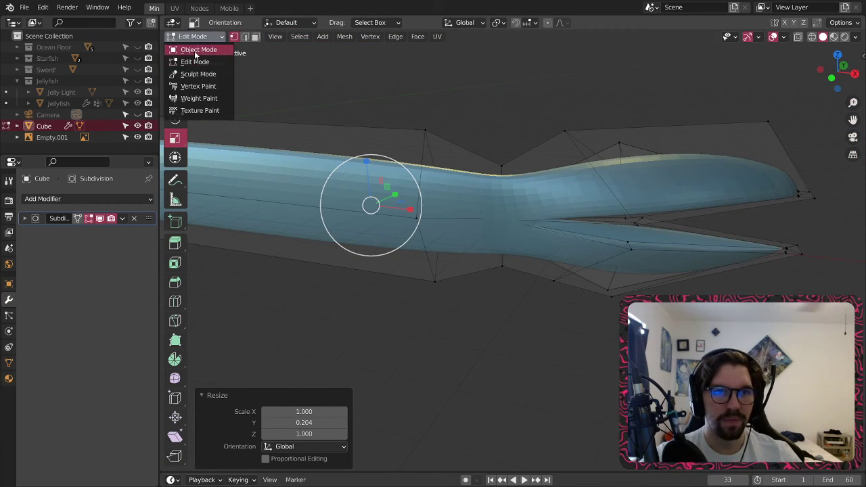
left_click(197, 47)
left_click(366, 356)
middle_click_drag(365, 356, 445, 239)
scroll(486, 287, "up", 4)
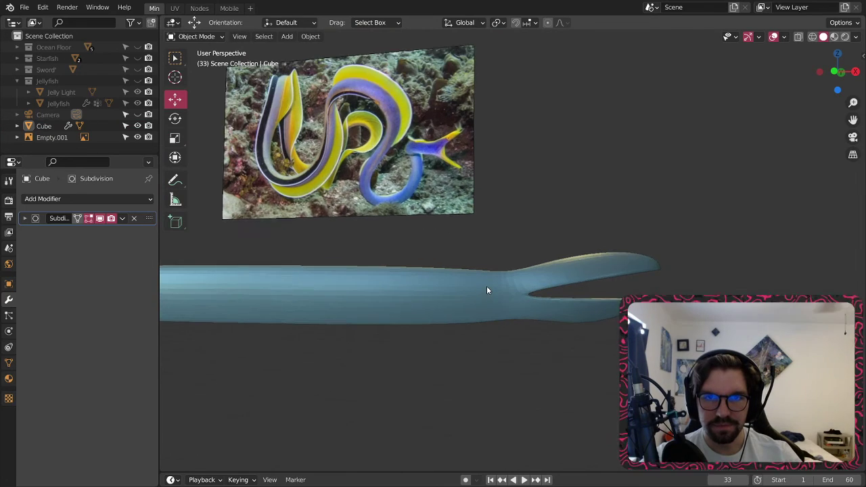
scroll(488, 288, "down", 3)
middle_click_drag(488, 292, 458, 283)
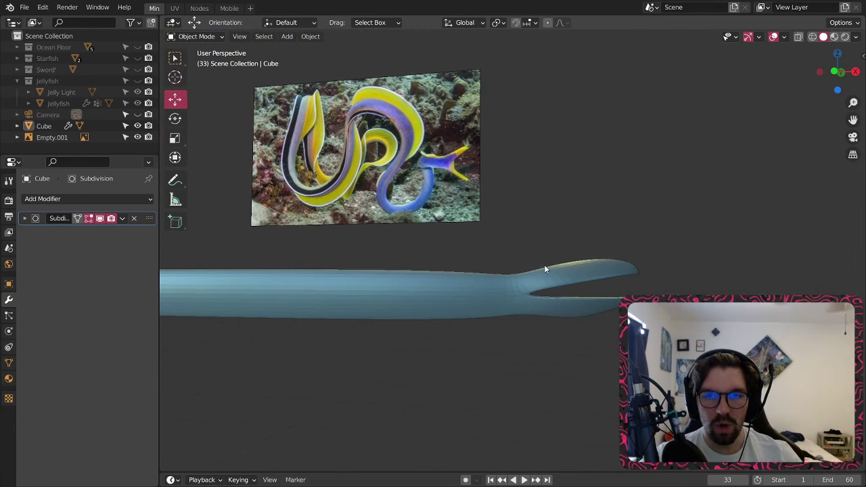
middle_click_drag(286, 266, 490, 248)
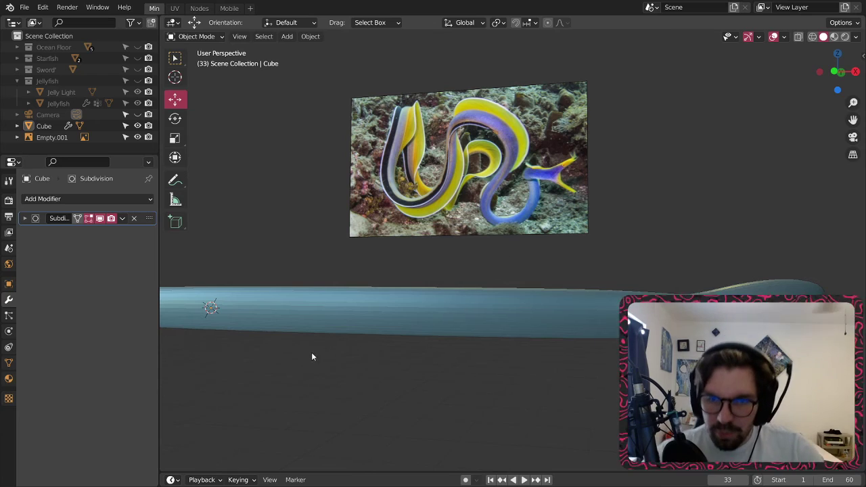
left_click(351, 312)
middle_click_drag(352, 311, 574, 314)
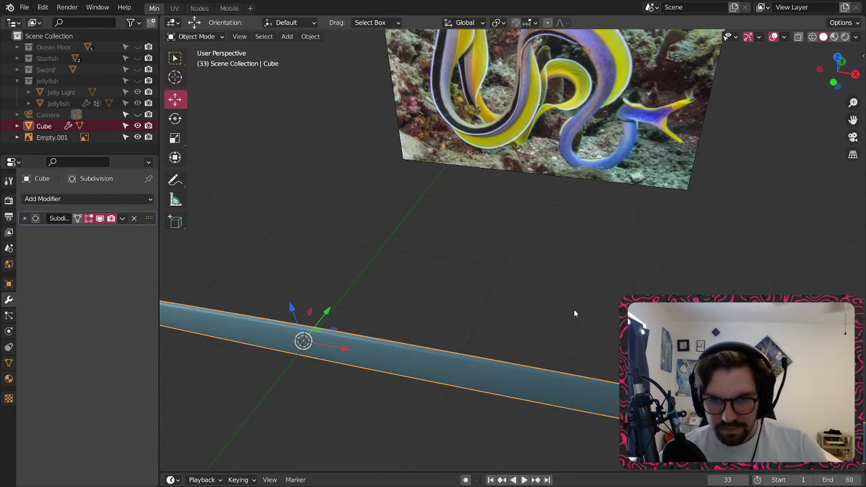
- Enter Edit Mode and select the path of vertices along the eel's upper centre edge from behind the jaws to the tail
left_click(196, 37)
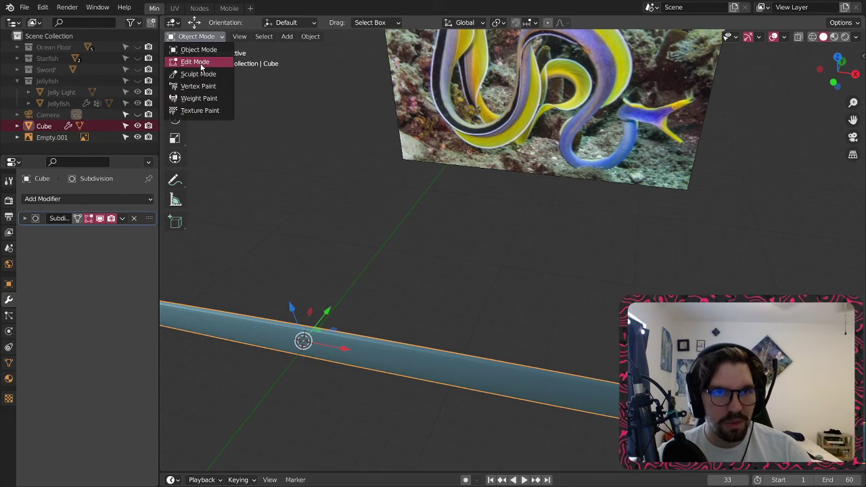
left_click(199, 61)
middle_click_drag(284, 101, 618, 268)
scroll(600, 276, "up", 5)
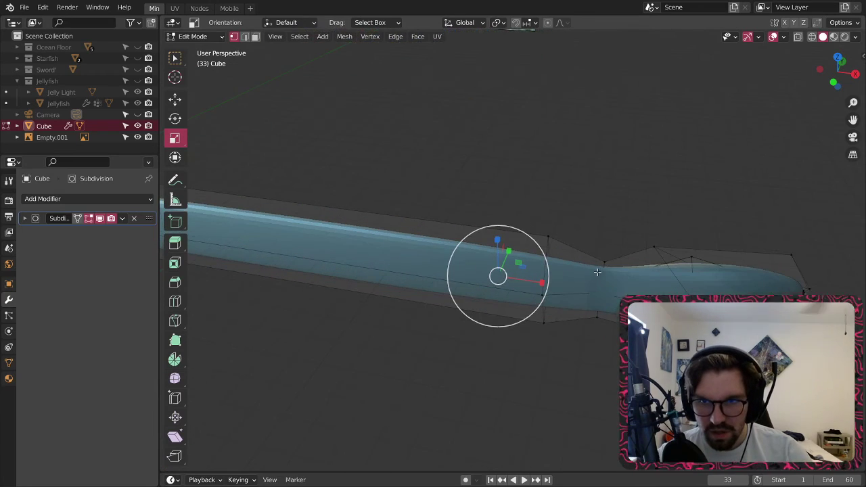
scroll(600, 274, "down", 1)
middle_click_drag(568, 165, 578, 227, "shift")
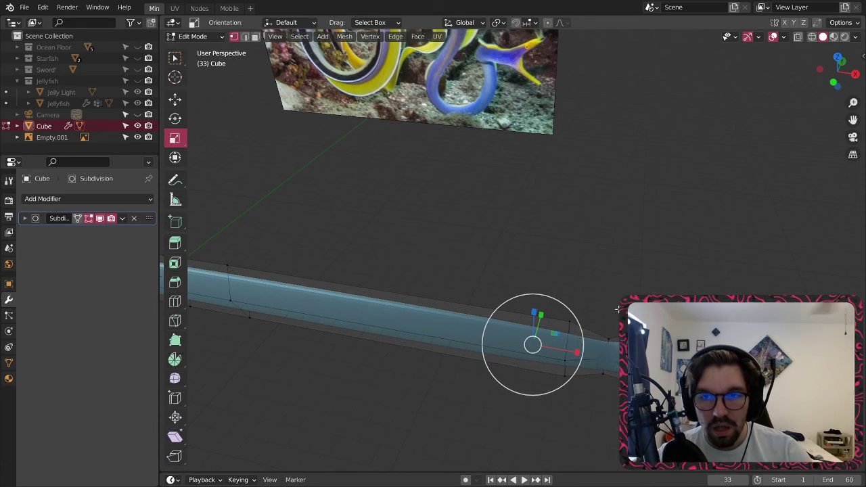
middle_click_drag(617, 309, 623, 339)
left_click(639, 323)
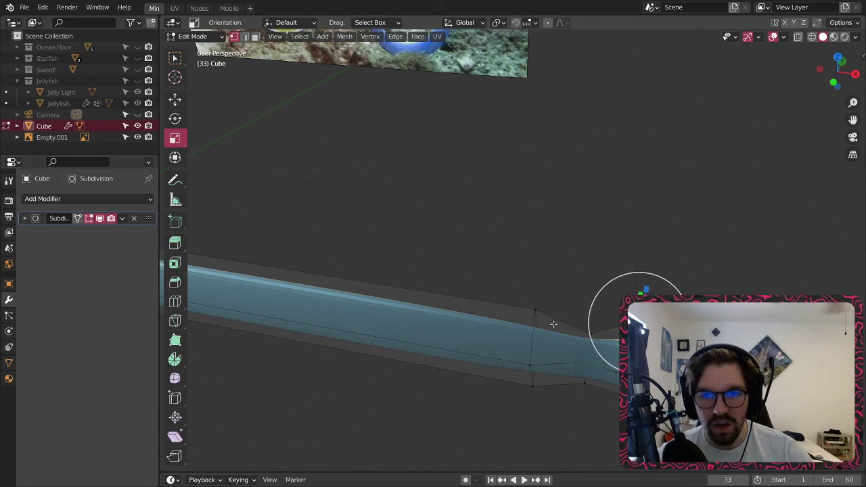
left_click(538, 310, "ctrl")
scroll(536, 300, "down", 4)
middle_click_drag(426, 244, 568, 248, "shift")
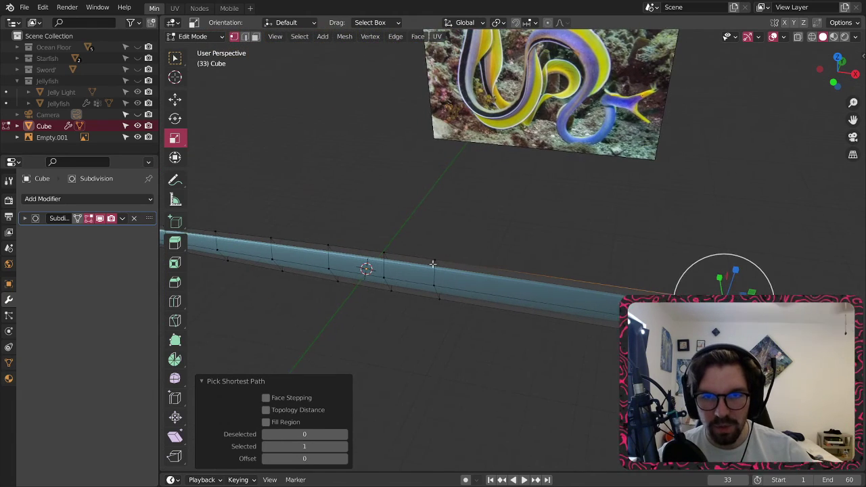
middle_click_drag(313, 236, 371, 236, "shift")
left_click(274, 232, "ctrl")
middle_click_drag(261, 203, 424, 215, "shift")
middle_click_drag(475, 192, 329, 300)
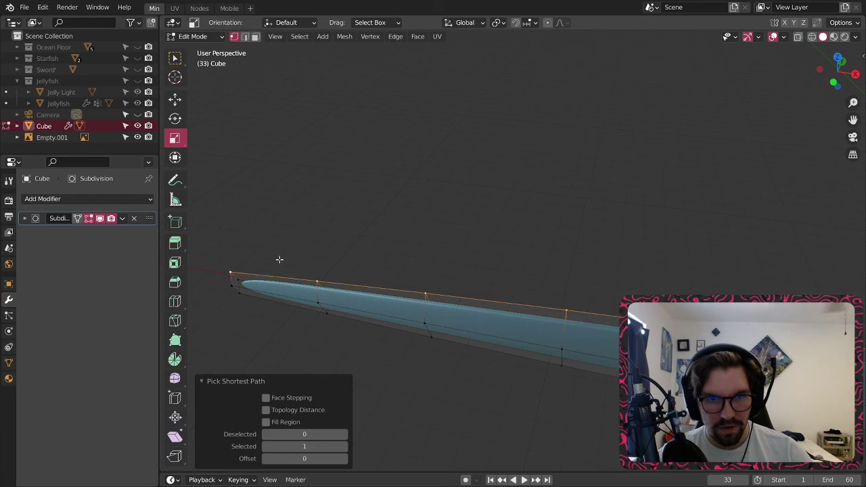
middle_click_drag(280, 259, 584, 321)
- Extrude the selected upper edge about 1.93 m upward along Z to form the eel's dorsal fin
key("g")
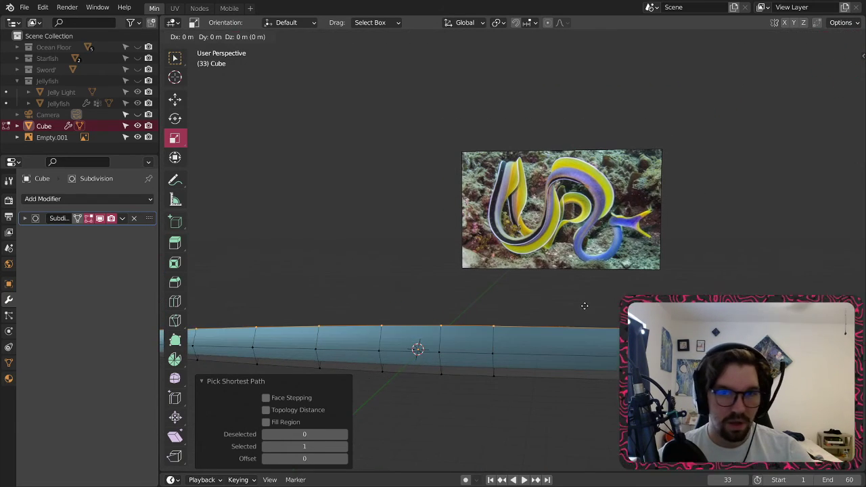
key("z")
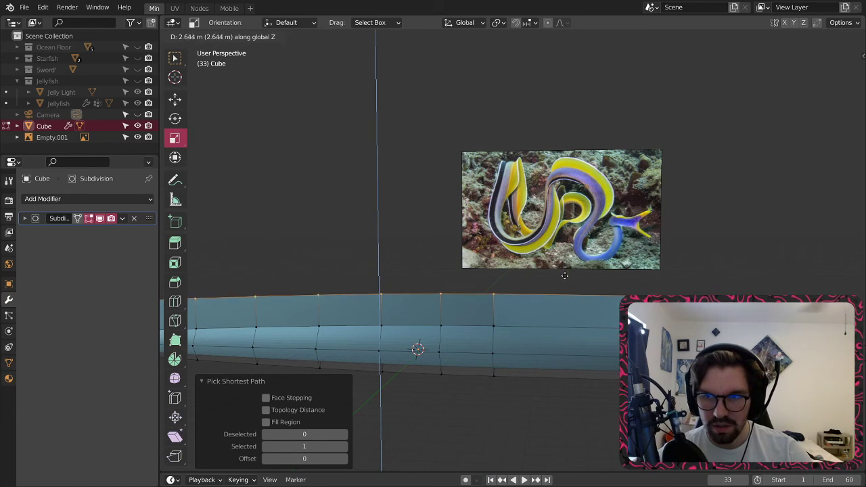
left_click(570, 281)
middle_click_drag(572, 282, 422, 268, "shift")
scroll(422, 268, "up", 4)
middle_click_drag(488, 257, 543, 248, "shift")
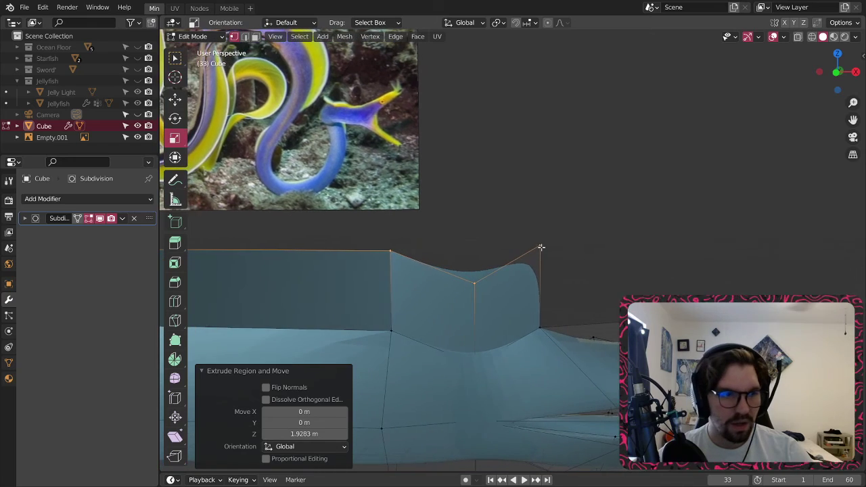
- Merge the fin's front upper vertex into the vertex below it at the head, using At Last
left_click(542, 245)
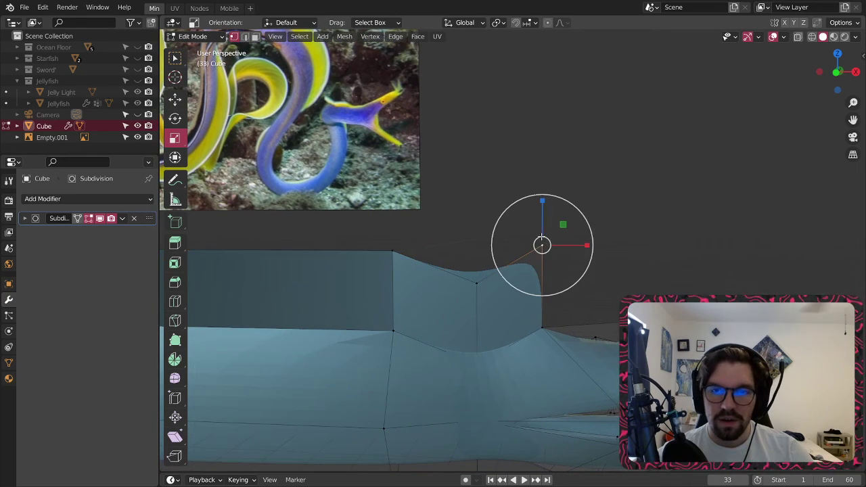
right_click(539, 332)
mouse_move(530, 427)
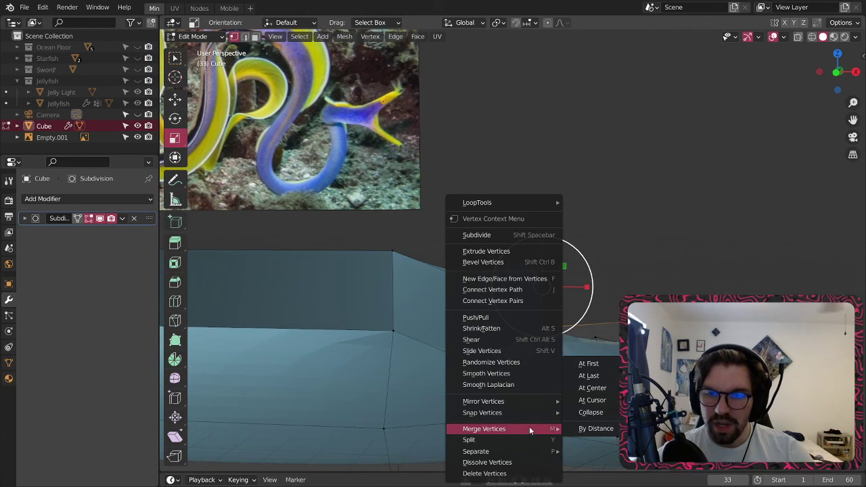
left_click(598, 380)
left_click(557, 255)
scroll(489, 259, "down", 4)
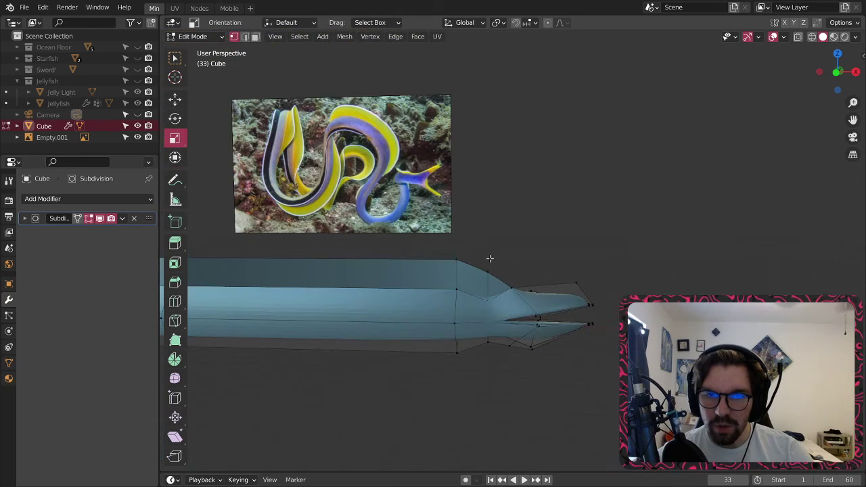
- Lower the two foremost upper vertices of the dorsal fin along Z, the rear one by about 1.33 m
middle_click_drag(489, 260, 529, 251, "shift")
scroll(529, 251, "up", 3)
left_click(527, 283)
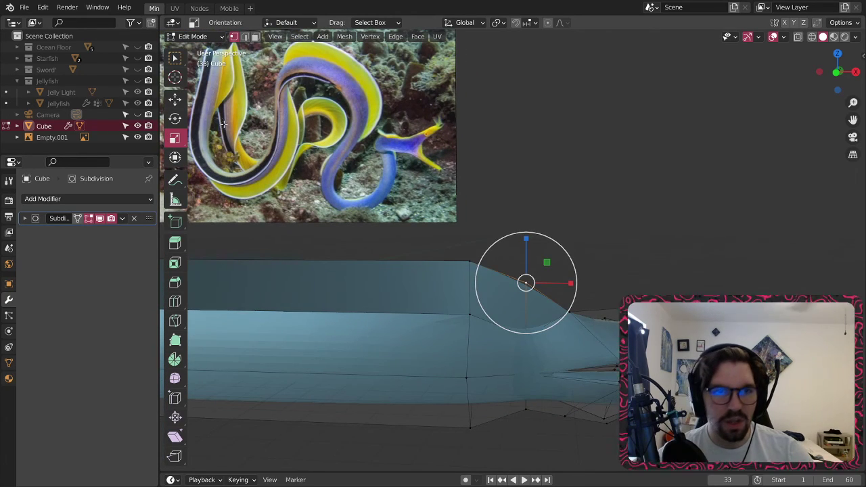
left_click(176, 101)
left_click_drag(525, 240, 525, 266)
left_click(495, 245)
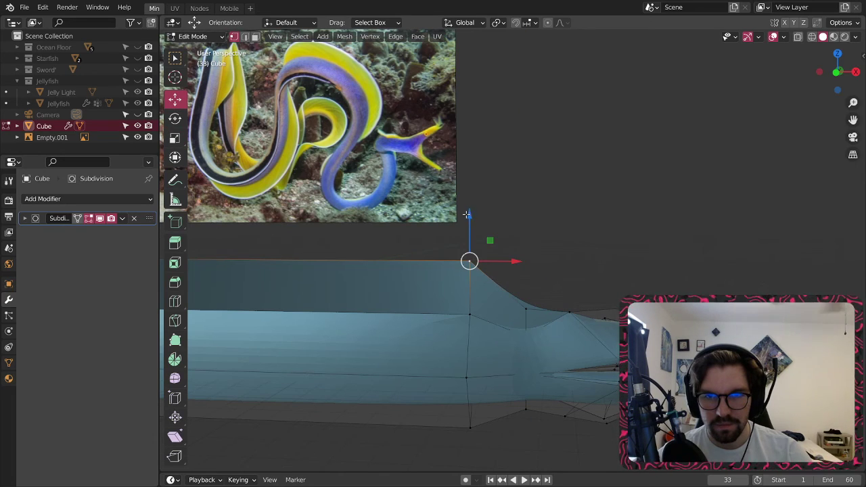
left_click_drag(467, 215, 454, 251)
scroll(456, 223, "up", 1)
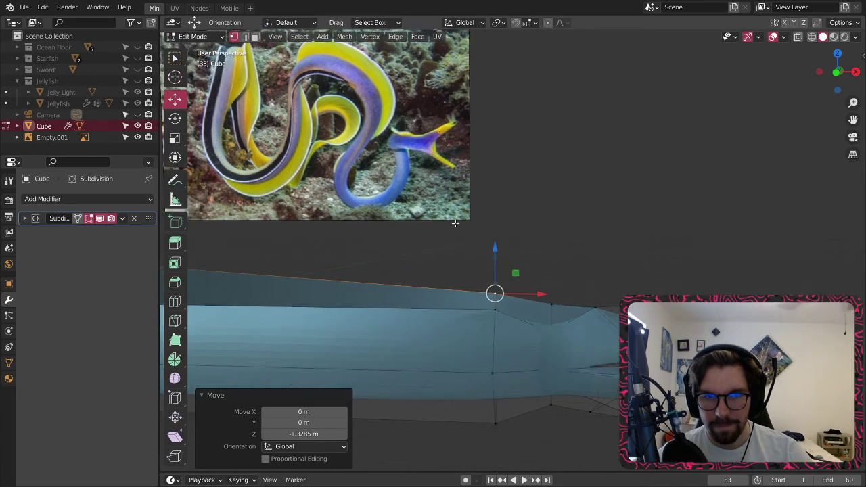
- Lower the next two upper fin vertices toward mid-body slightly along Z, one after the other
middle_click_drag(455, 223, 609, 210, "shift")
scroll(424, 237, "down", 3)
middle_click_drag(424, 236, 480, 244, "shift")
left_click(477, 232)
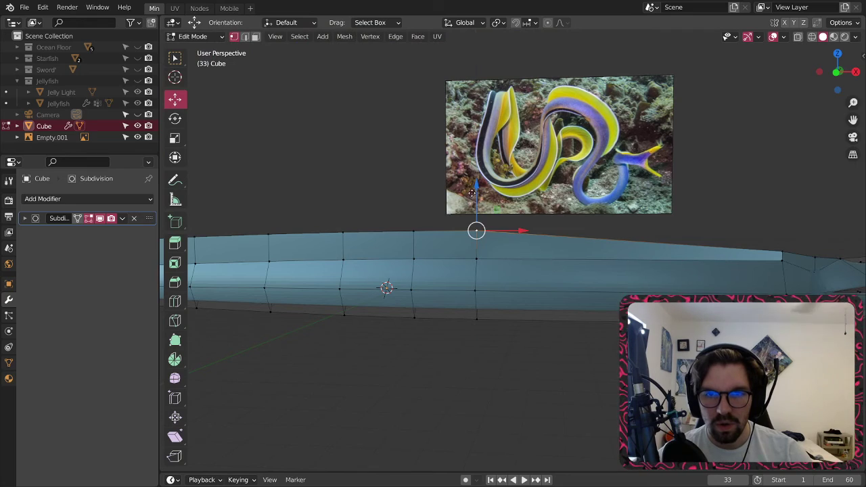
left_click_drag(471, 193, 471, 201)
left_click(413, 232)
key("g")
key("z")
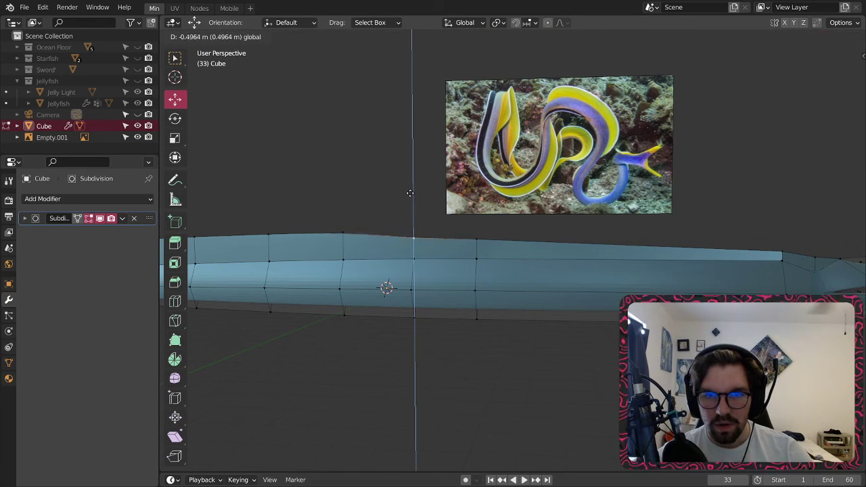
left_click_drag(407, 193, 407, 193)
- Lower the following four upper fin vertices toward the tail by varying amounts along Z, the last by about 0.92 m
left_click(344, 232)
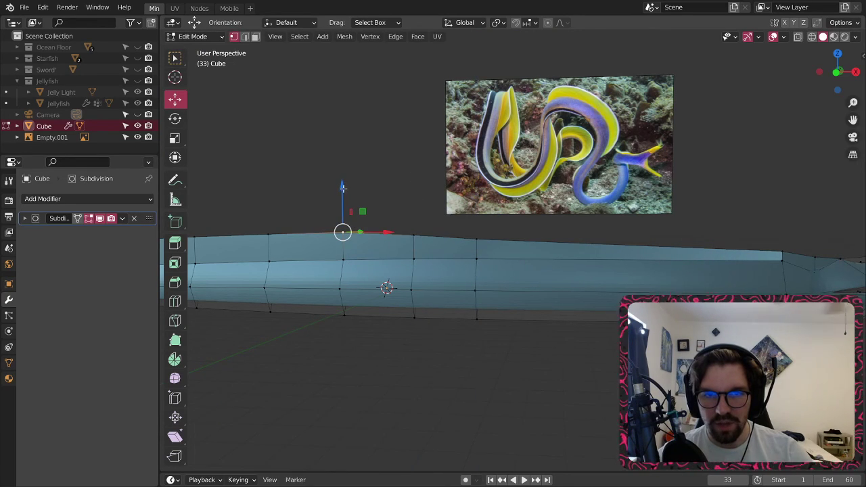
left_click_drag(344, 190, 339, 194)
left_click(351, 204)
middle_click_drag(351, 204, 393, 227)
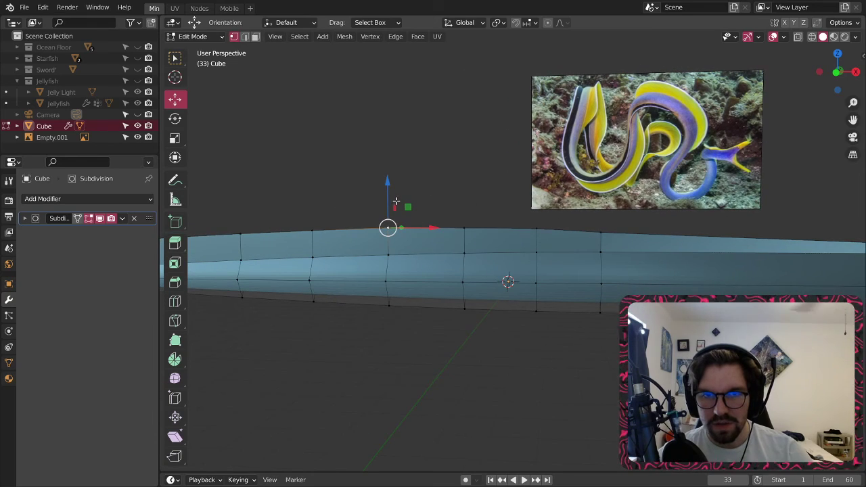
left_click_drag(387, 180, 380, 192)
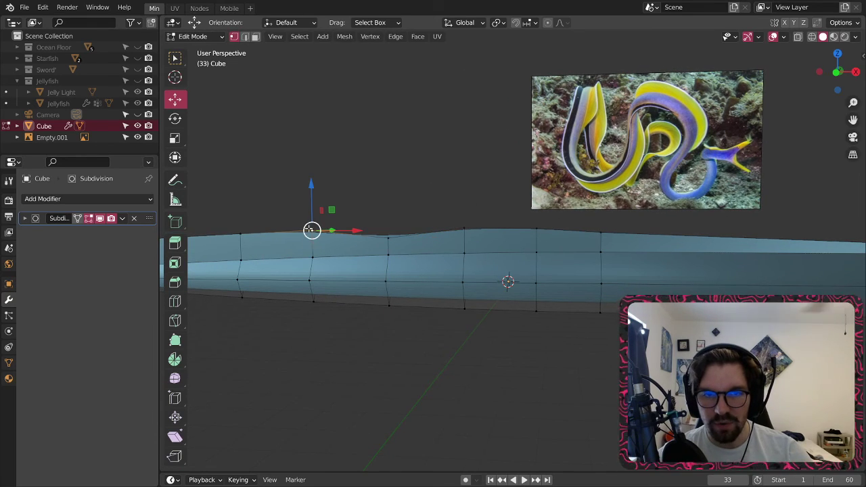
left_click_drag(312, 190, 310, 197)
middle_click_drag(248, 247, 360, 249, "shift")
left_click(350, 236)
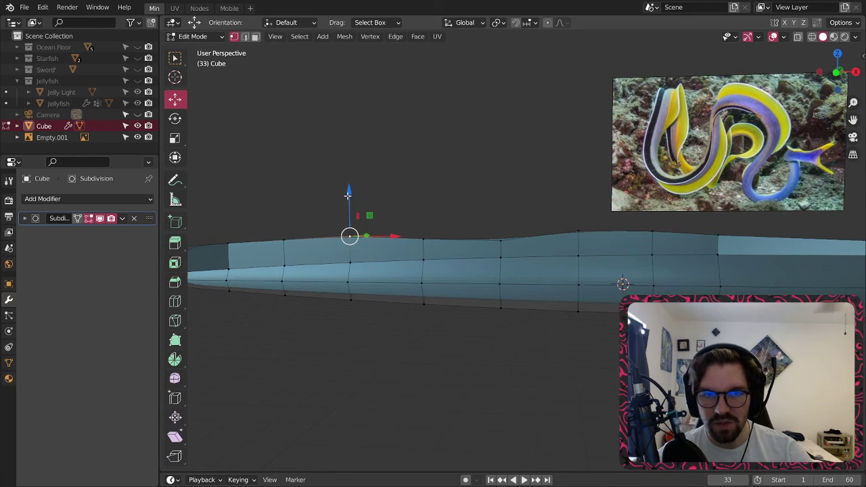
left_click_drag(345, 200, 340, 205)
- Merge the fin's rear upper end vertex into the body vertex below it at the tail tip
middle_click_drag(341, 205, 401, 151)
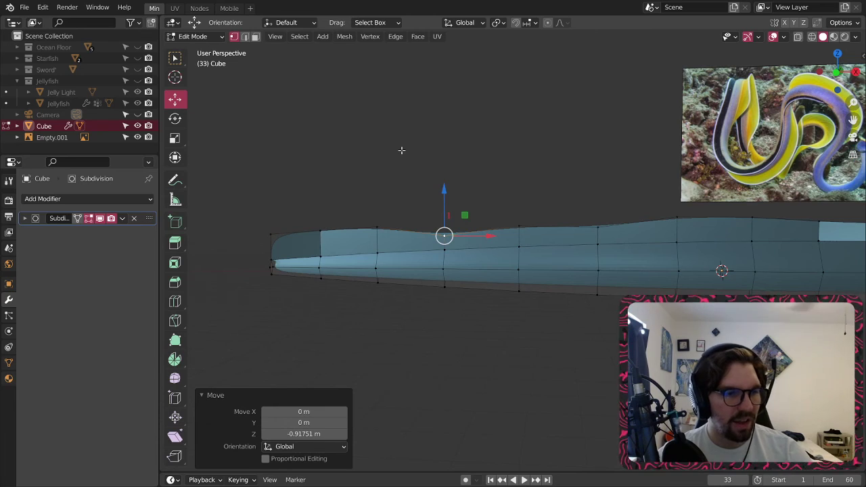
scroll(477, 180, "up", 4)
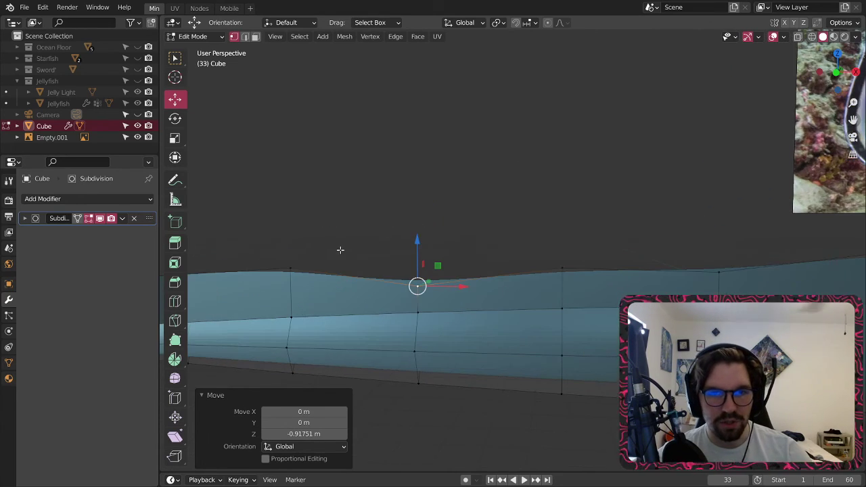
middle_click_drag(340, 250, 493, 257, "shift")
left_click(255, 261)
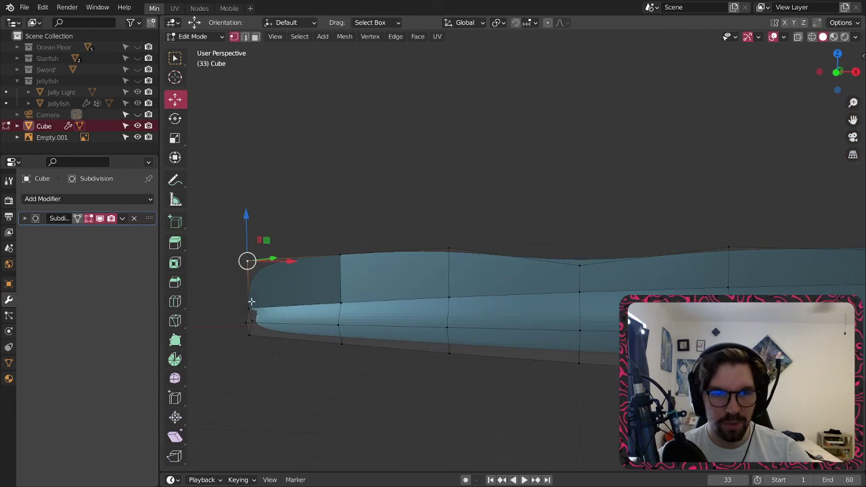
right_click(246, 306)
left_click(298, 315)
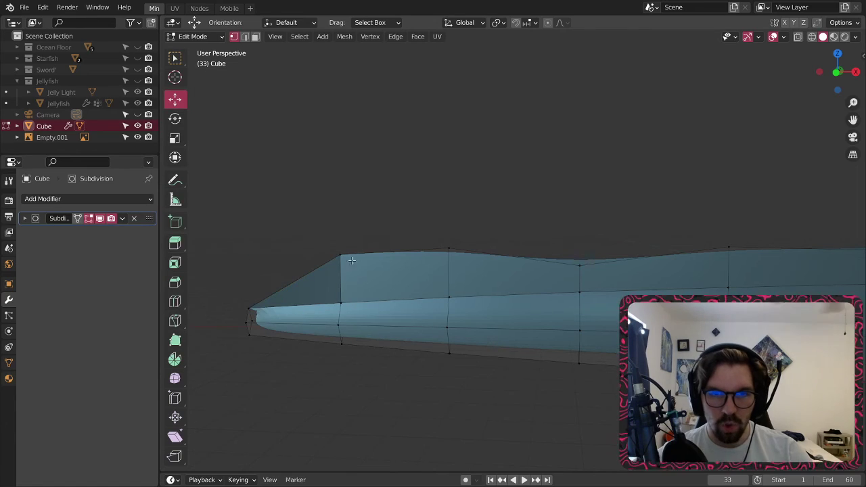
- Lower the two rearmost remaining upper fin vertices along Z, the one farther from the tail tip by about 1.61 m
left_click_drag(341, 213, 318, 242)
left_click(449, 248)
left_click_drag(444, 201, 420, 244)
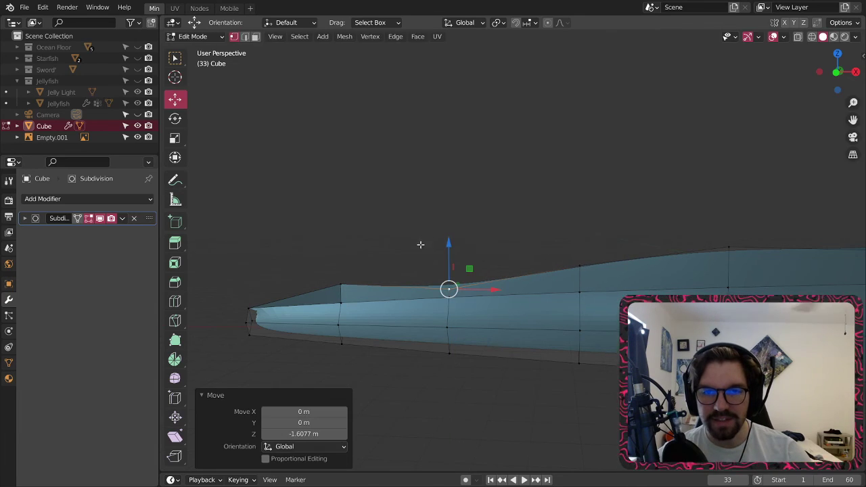
- Return to Object Mode and examine the eel's fin silhouette and tail end from the side
left_click(203, 38)
left_click(201, 51)
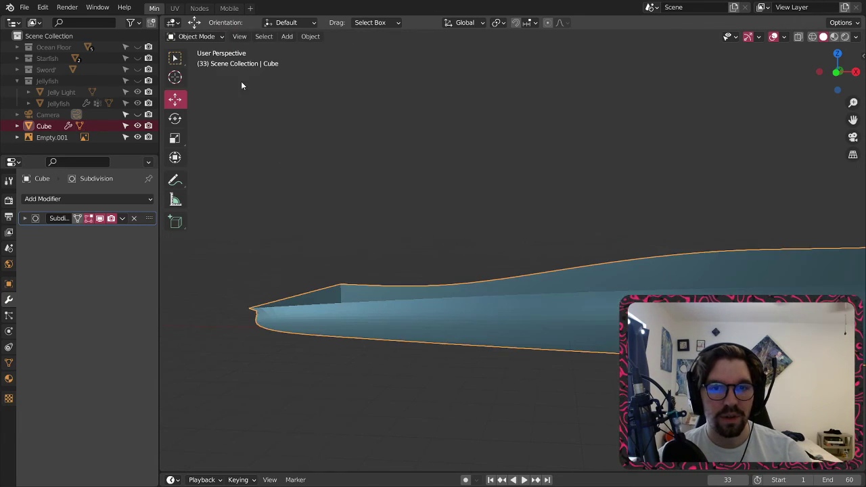
left_click(318, 177)
scroll(396, 278, "down", 5)
middle_click_drag(396, 278, 484, 271)
scroll(356, 273, "up", 3)
mouse_move(357, 274)
middle_mouse_down()
mouse_move(512, 324)
mouse_move(454, 348)
mouse_move(530, 342)
mouse_move(437, 348)
mouse_move(397, 339)
mouse_move(508, 341)
mouse_move(406, 339)
mouse_move(530, 323)
mouse_move(424, 321)
mouse_move(377, 364)
mouse_move(315, 366)
mouse_move(367, 351)
mouse_move(546, 366)
mouse_move(451, 257)
mouse_move(443, 313)
mouse_move(373, 248)
mouse_move(208, 342)
mouse_move(166, 334)
mouse_move(166, 274)
mouse_move(290, 262)
mouse_move(377, 271)
mouse_move(386, 234)
mouse_move(313, 252)
mouse_move(357, 261)
middle_mouse_up()
key("KP_Decimal")
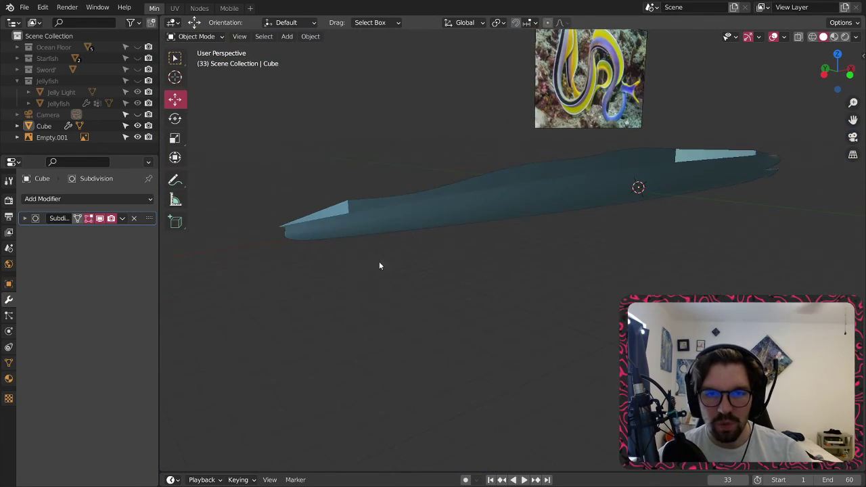
- In Edit Mode, select the tail's end face and extrude it along its normals by about 0.75 m
left_click(195, 36)
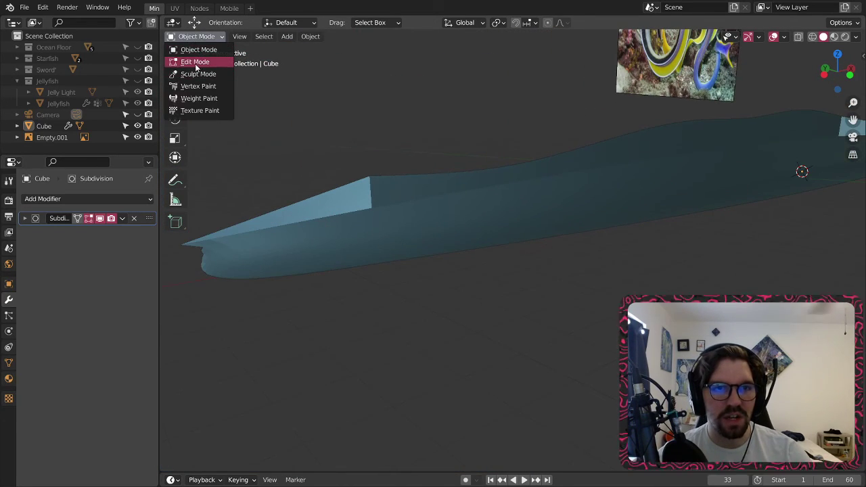
left_click(182, 60)
middle_click_drag(406, 176, 332, 244)
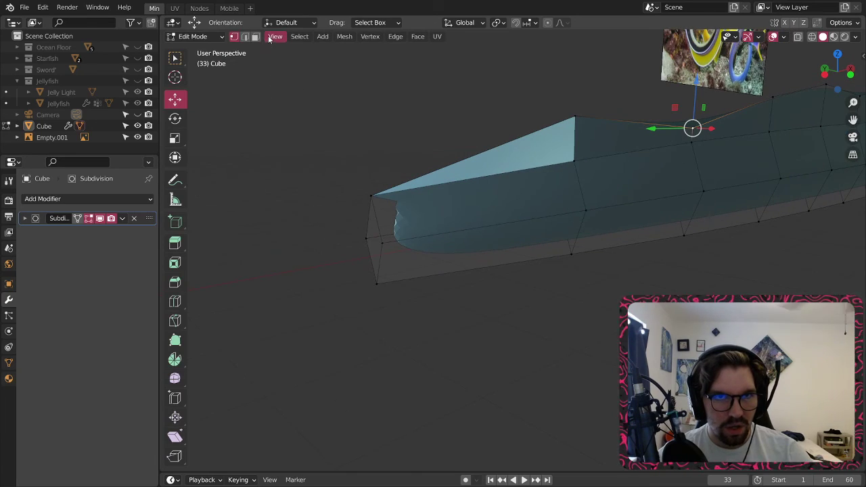
left_click(255, 36)
left_click(387, 226)
right_click(379, 230)
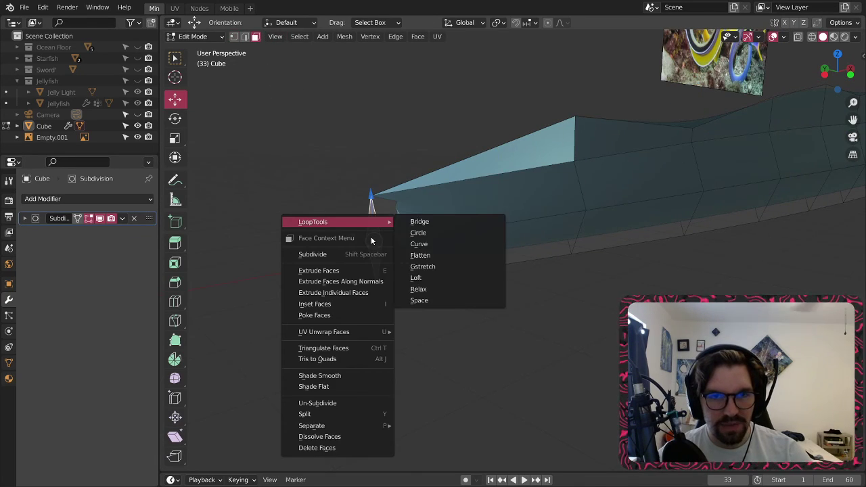
left_click(359, 282)
left_click(366, 251)
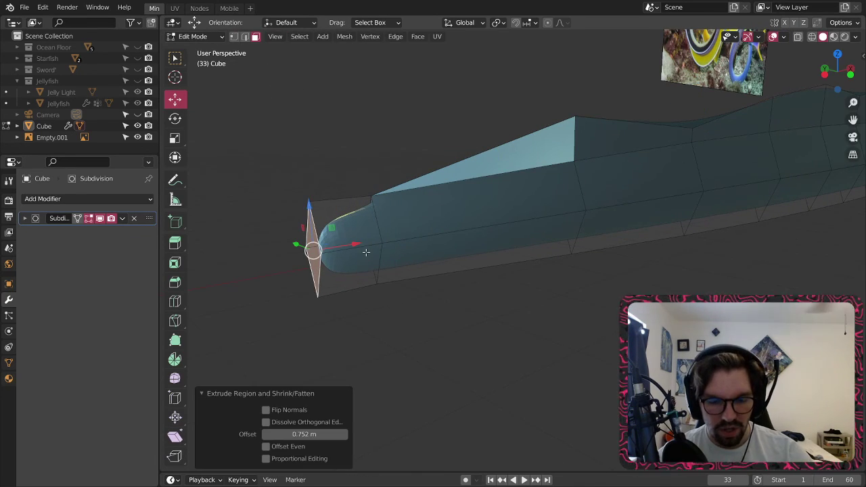
- Bevel the extruded tail-end face with several segments to round off the tail
key("ctrl+b")
right_click(379, 223)
middle_click_drag(339, 259, 412, 225)
scroll(411, 225, "up", 5)
key("ctrl+b")
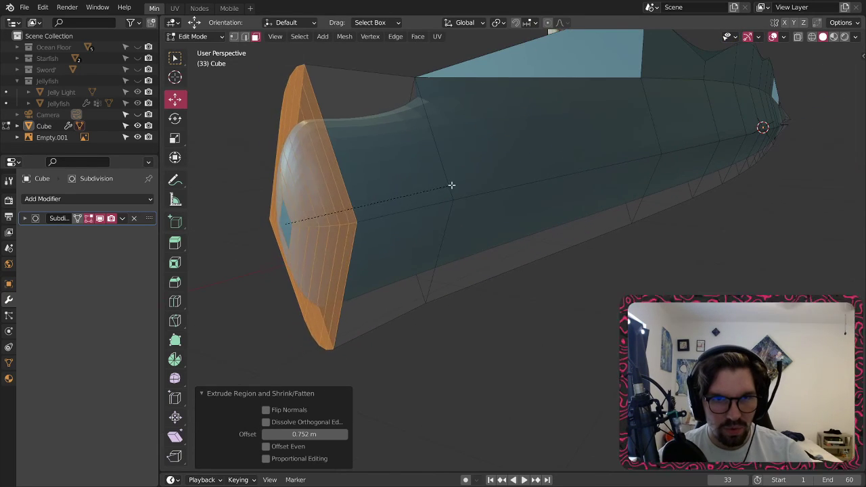
left_click(412, 190)
- Move the bevelled tail-end faces about 0.39 m along X toward the body
middle_click_drag(411, 190, 452, 169)
key("g")
key("x")
left_click(458, 212)
left_click(234, 38)
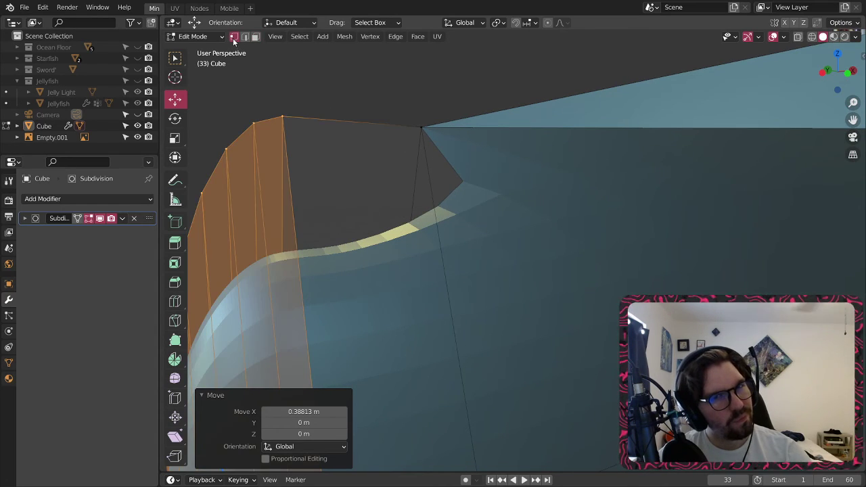
left_click(421, 127)
left_click(293, 116, "shift")
right_click(284, 115)
key("Escape")
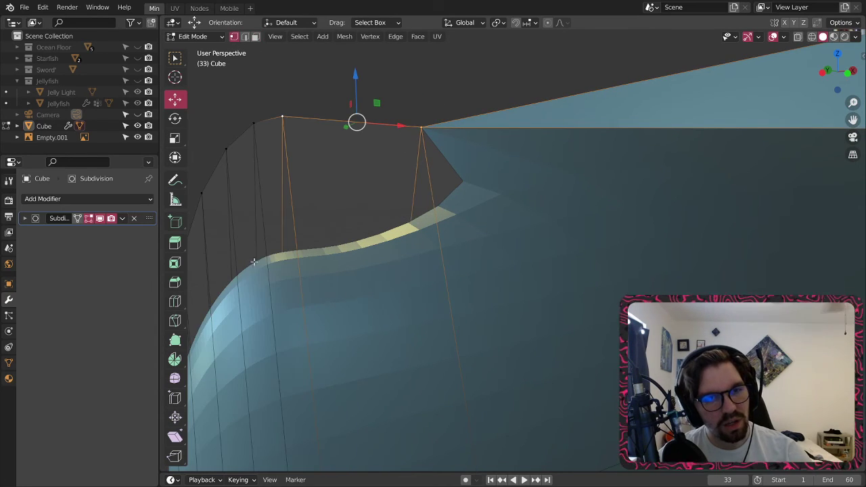
left_click(175, 301)
key("w")
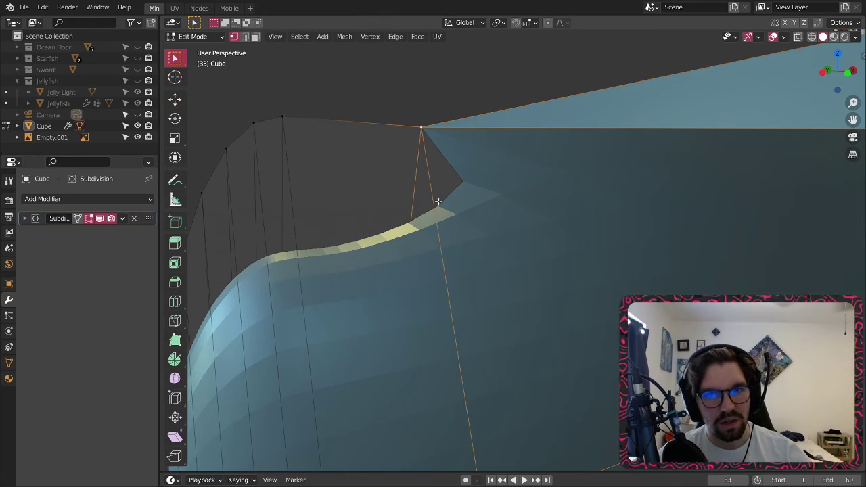
- Try dissolving the vertex where the fin's rear tip meets the tail, and undo it
scroll(441, 193, "down", 3)
scroll(419, 266, "down", 3)
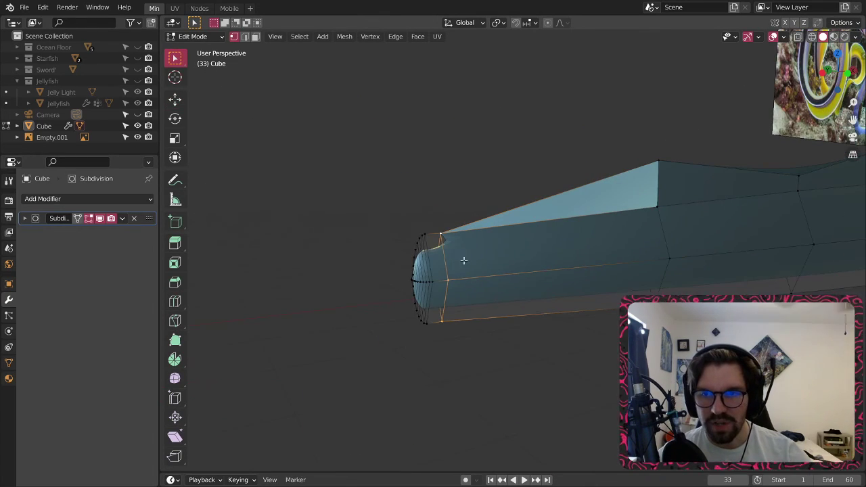
scroll(460, 257, "up", 2)
right_click(484, 428)
left_click(465, 463)
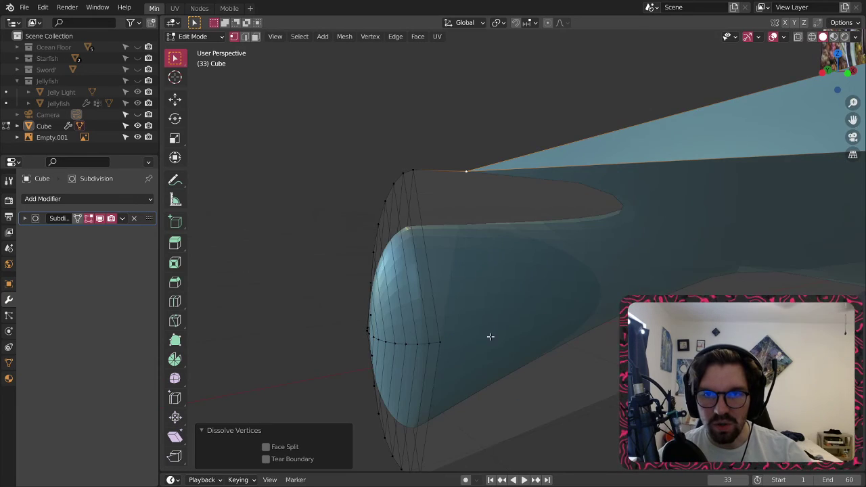
scroll(527, 237, "down", 2)
middle_click_drag(528, 236, 553, 223)
scroll(409, 215, "up", 4)
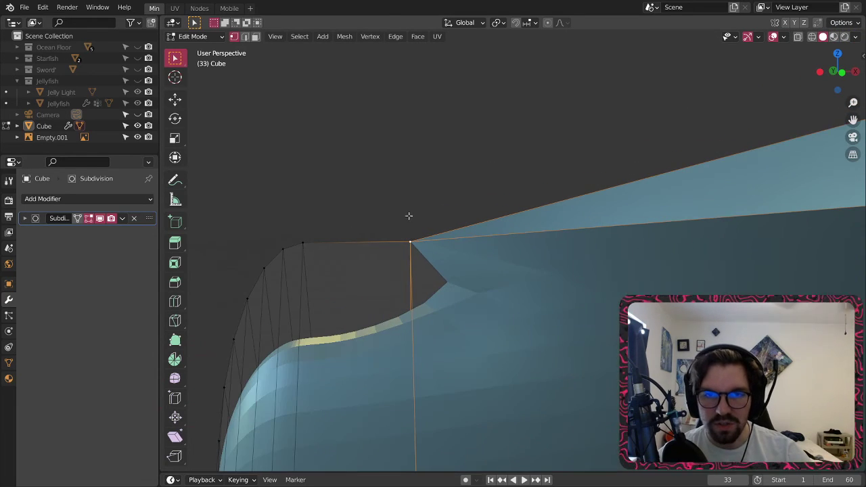
- Try merging the fin's rear tip vertex into the rounded tail end's upper vertex with At Last, and undo it
left_click(309, 239, "shift")
right_click(310, 239)
mouse_move(311, 238)
left_click(377, 254)
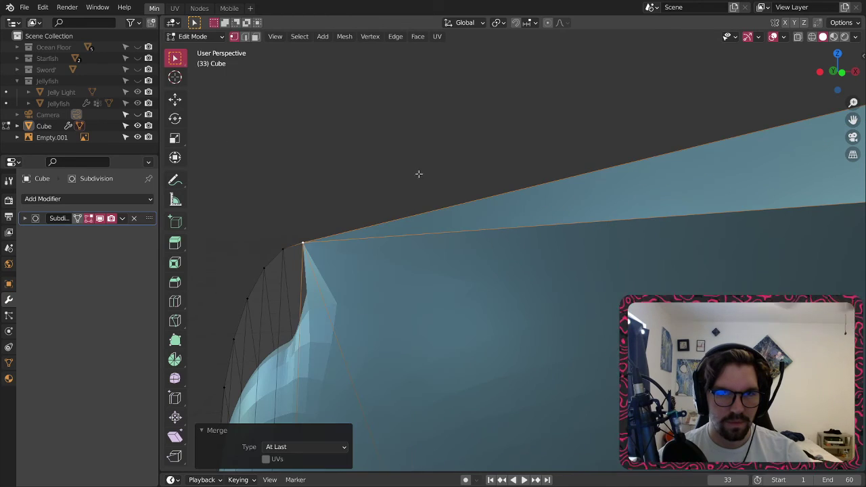
left_click(419, 174)
scroll(420, 207, "down", 5)
middle_click_drag(458, 292, 466, 264, "shift")
key("ctrl+z")
key("ctrl+z")
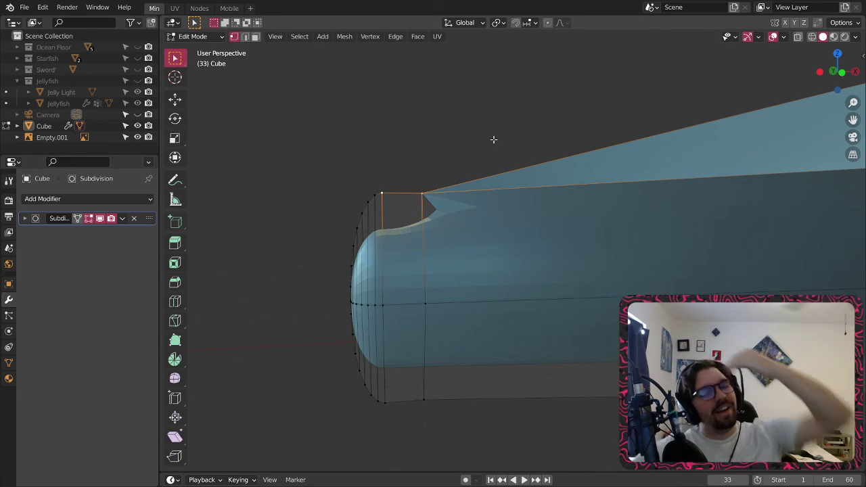
- Delete the triangular fin face at the tail in face select mode
scroll(424, 202, "up", 6)
middle_click_drag(407, 203, 336, 215)
scroll(430, 209, "down", 5)
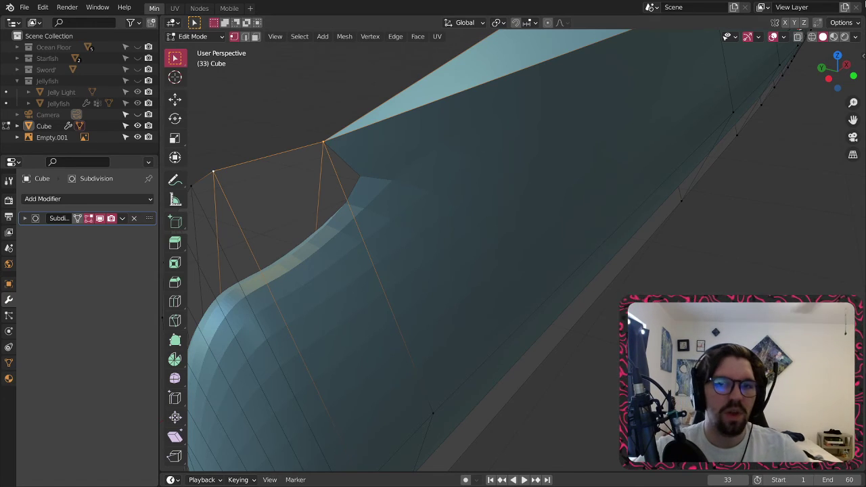
middle_click_drag(349, 245, 543, 210)
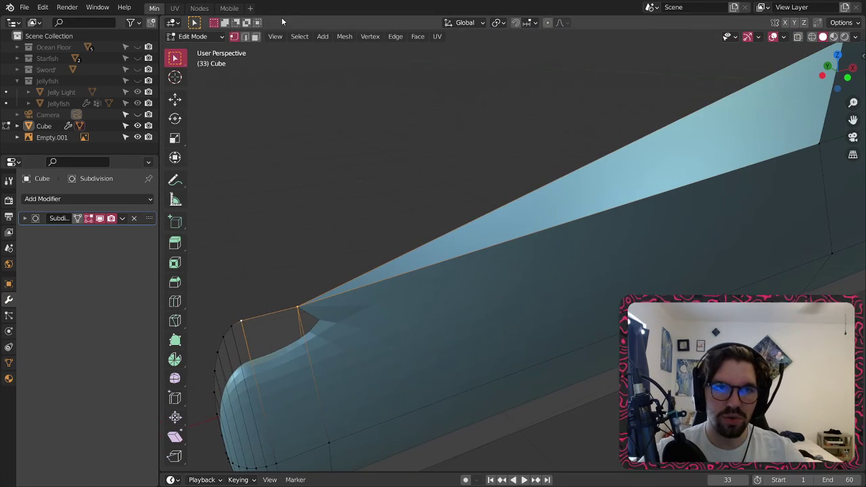
left_click(256, 37)
right_click(607, 176)
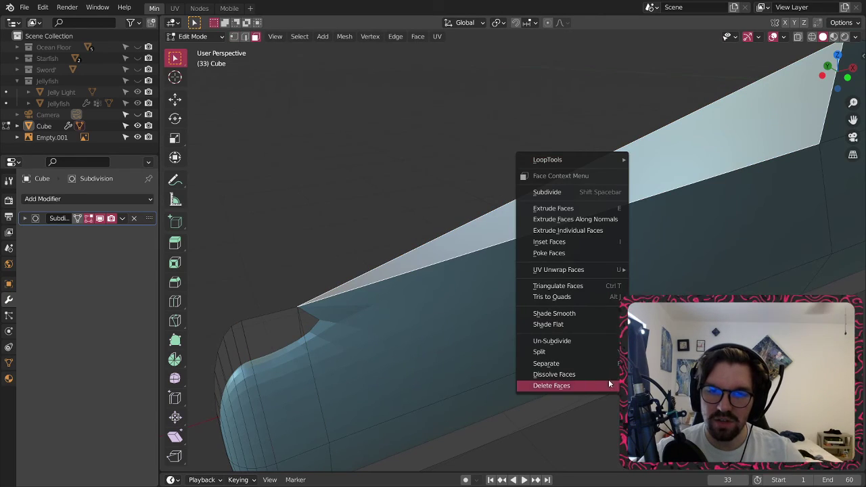
left_click(552, 389)
- Check the eel's tail without the triangular fin face and undo the face's deletion
scroll(557, 224, "down", 2)
middle_click_drag(557, 224, 401, 238, "shift")
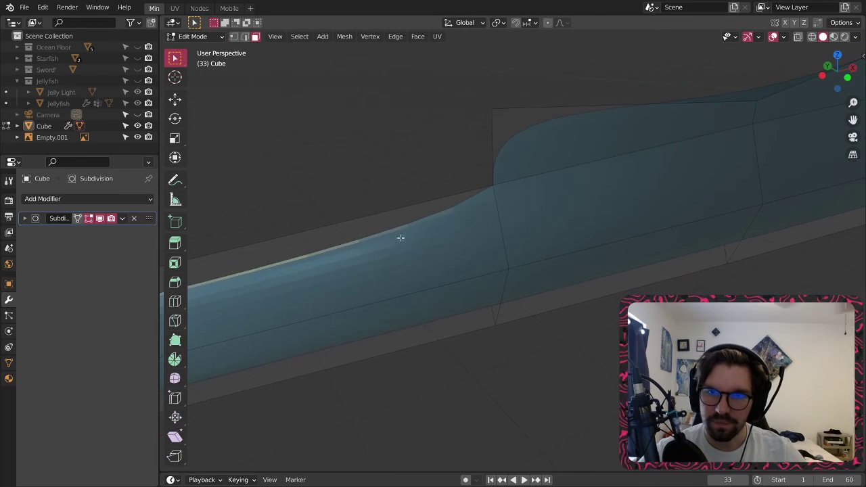
scroll(482, 178, "up", 3)
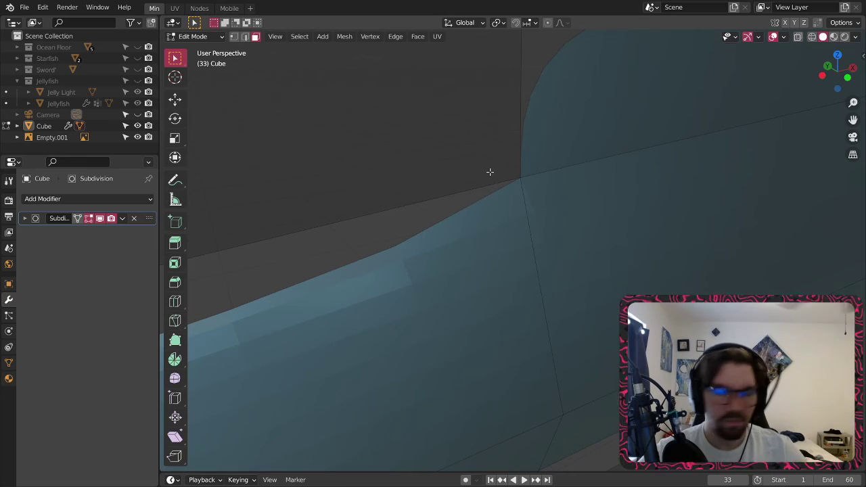
scroll(441, 148, "down", 8)
middle_click_drag(495, 170, 540, 204, "shift")
scroll(418, 190, "up", 5)
key("ctrl+z")
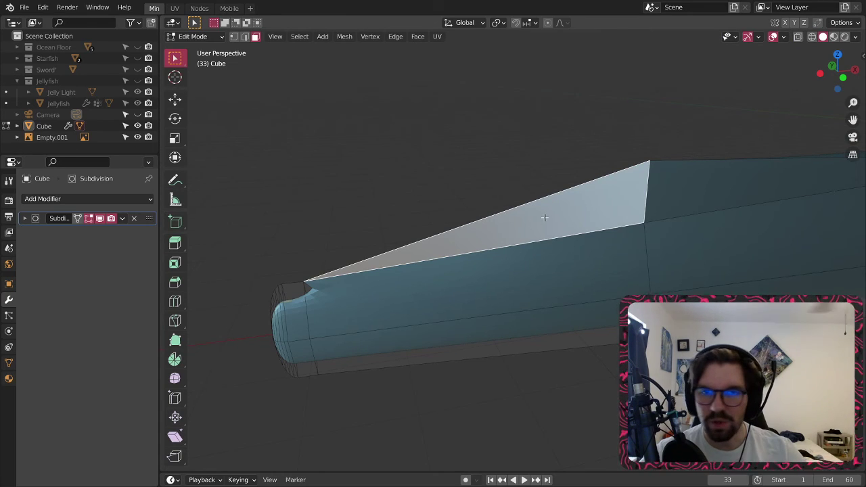
- Delete the triangular fin face at the tail and dissolve the edge loop just ahead of the rounded tail end
key("x")
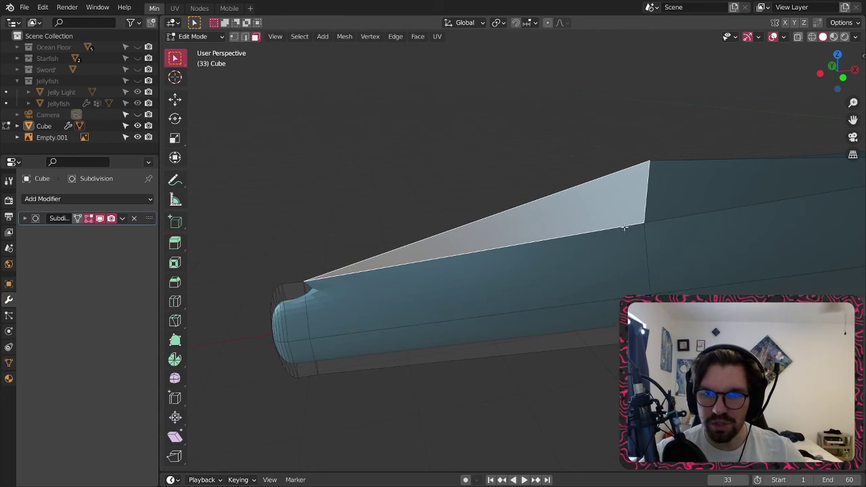
key("x")
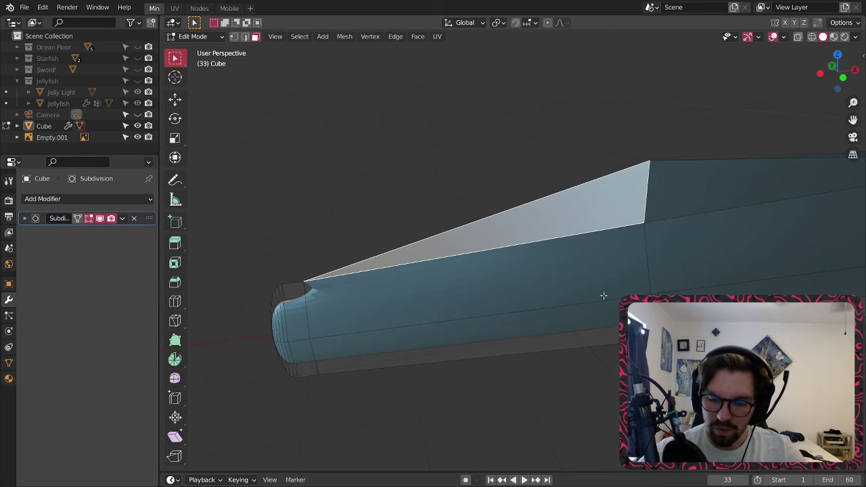
key("x")
left_click(554, 318)
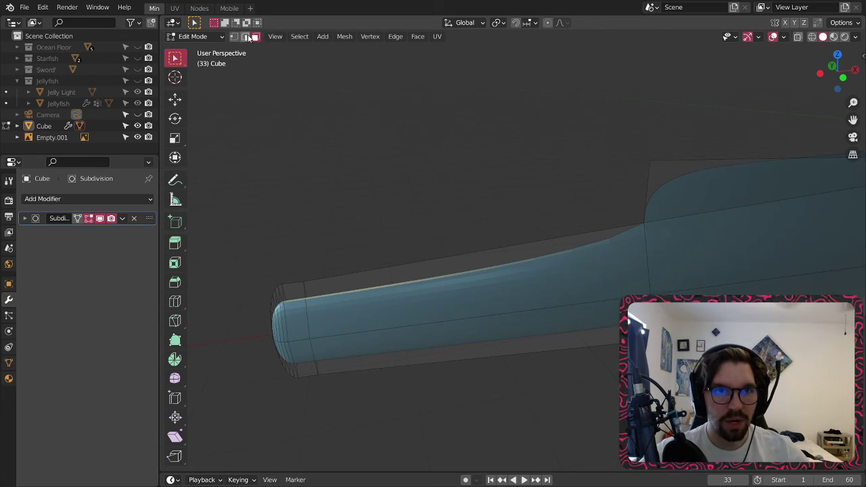
right_click(300, 302)
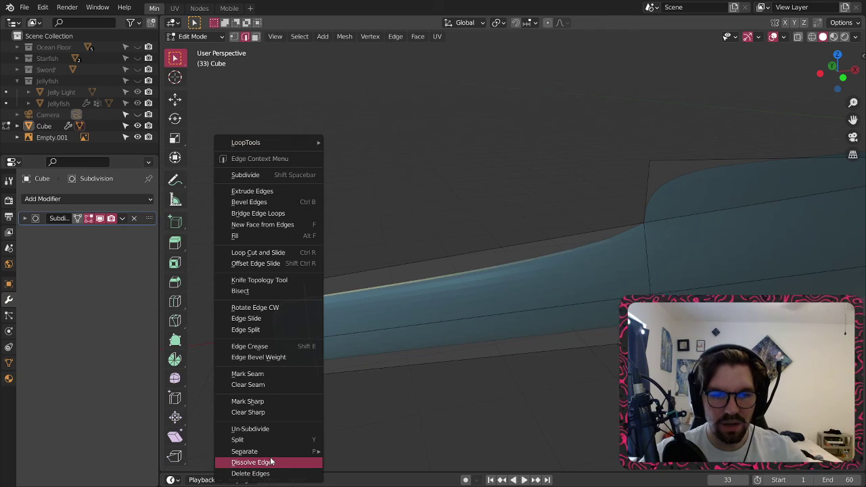
left_click(270, 465)
- Try moving the edge loop at the fin's rear end about 3.57 m along negative X toward the tail, and undo it
middle_click_drag(623, 237, 580, 251)
left_click(562, 258, "alt")
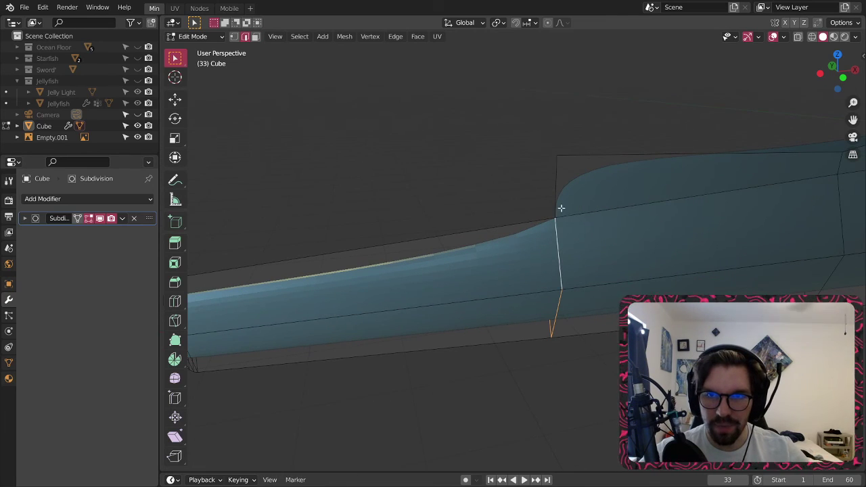
key("shift+space")
key("g")
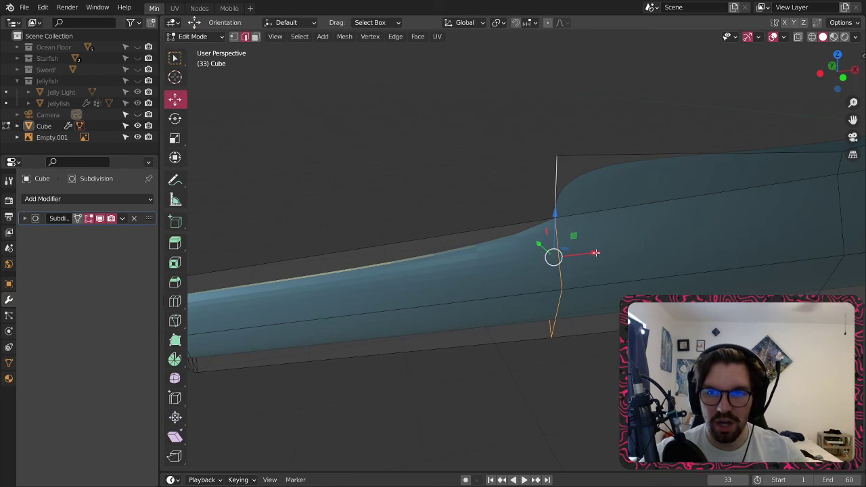
left_click_drag(596, 253, 383, 278)
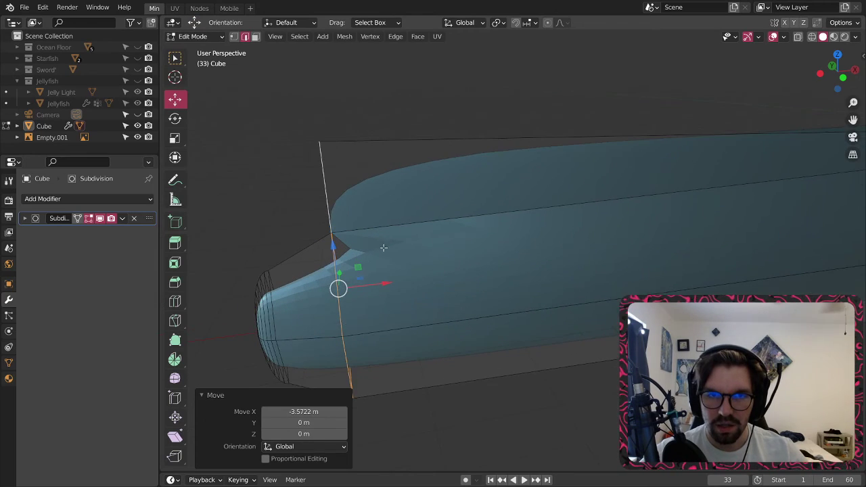
scroll(383, 247, "up", 4)
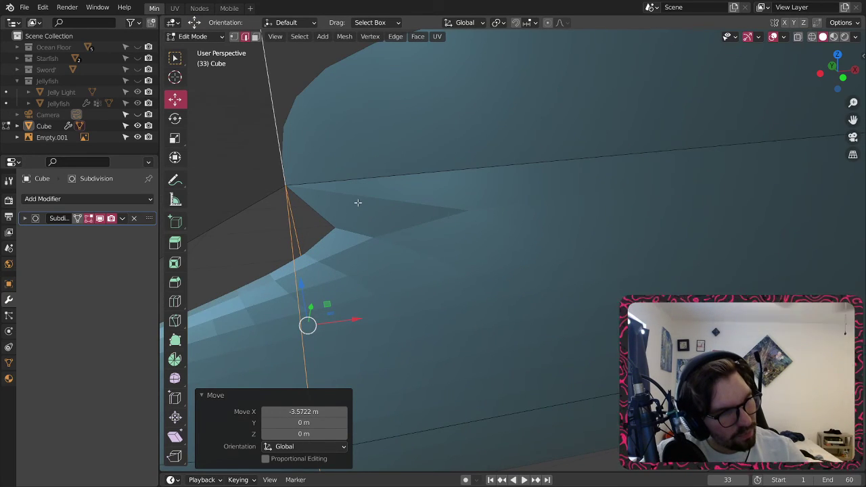
scroll(358, 203, "down", 5)
middle_click_drag(358, 203, 303, 250, "shift")
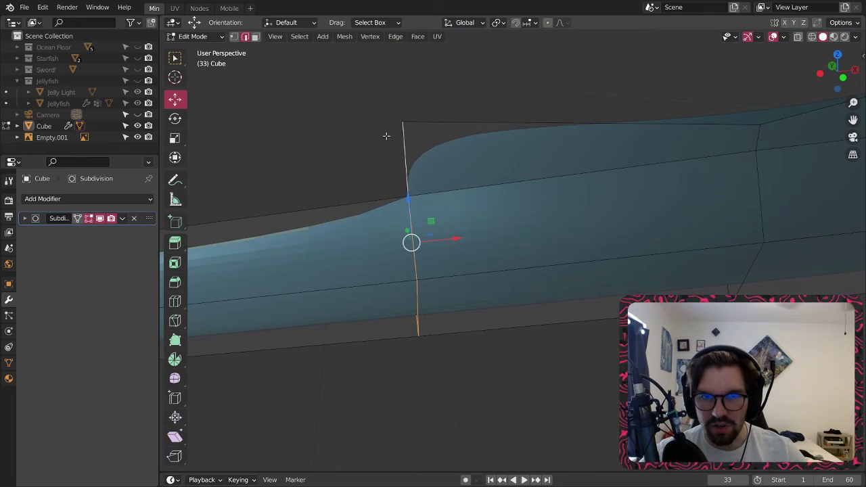
- Lower the fin's rear upper corner vertex and shift it forward along X so the fin slopes into the tail
scroll(386, 136, "up", 1)
left_click(234, 37)
left_click(415, 117)
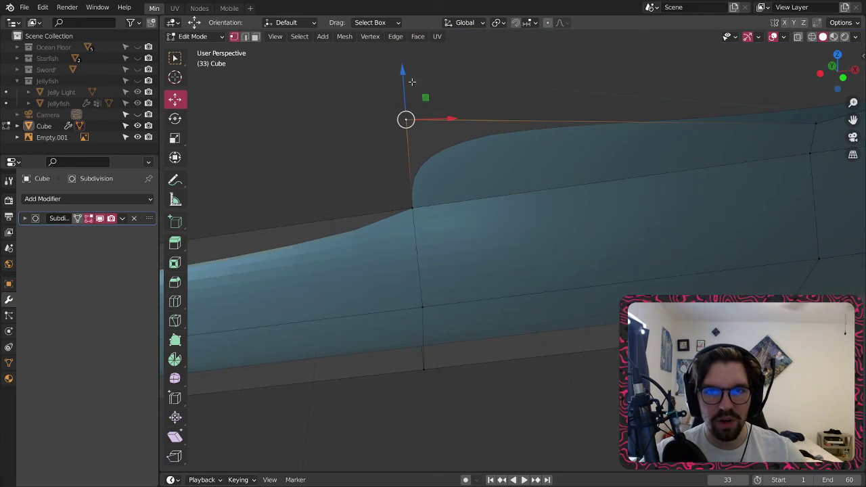
left_click_drag(406, 73, 411, 144)
left_click_drag(457, 188, 512, 181)
left_click(518, 111)
scroll(499, 162, "down", 2)
- Examine the eel's shape in Object Mode from the tail to the head, including where the fin starts
left_click(194, 37)
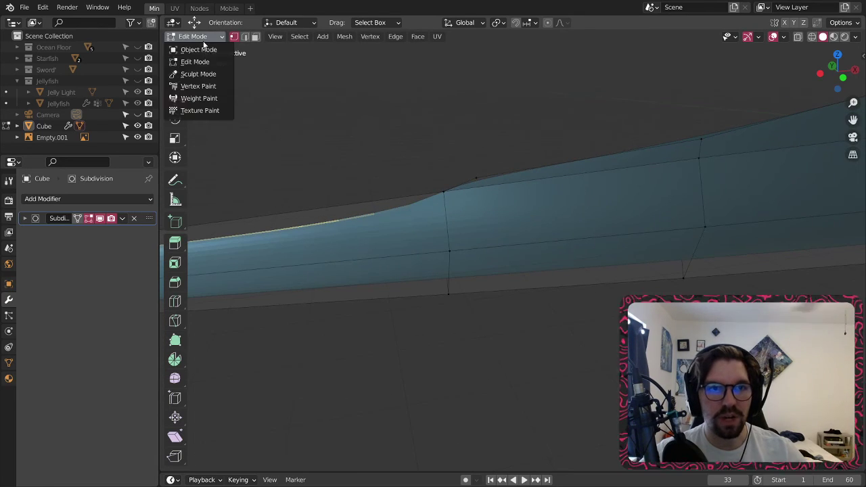
left_click(196, 47)
middle_click_drag(362, 92, 452, 186)
left_click(270, 94)
left_click(196, 36)
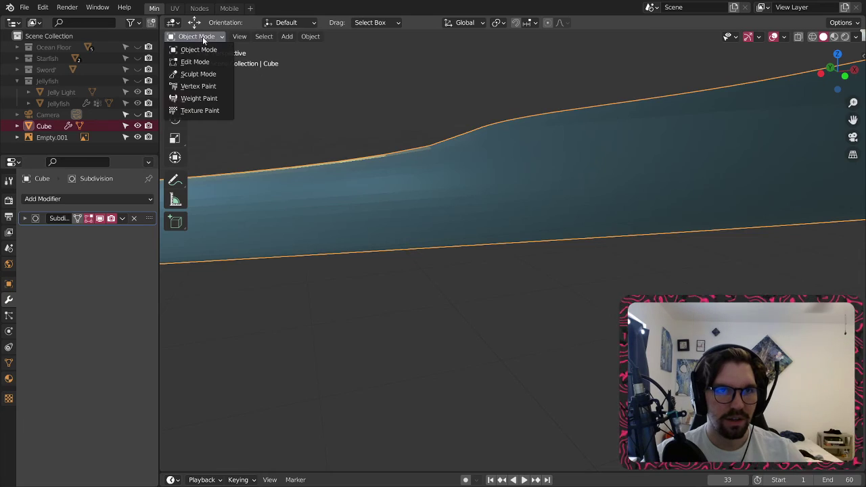
left_click(199, 61)
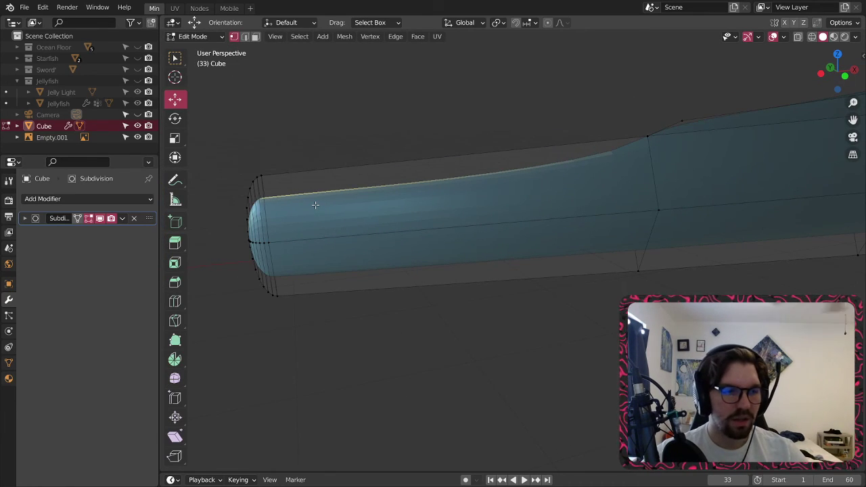
left_click(196, 36)
left_click(199, 47)
middle_click_drag(358, 127, 499, 181)
scroll(493, 179, "up", 6)
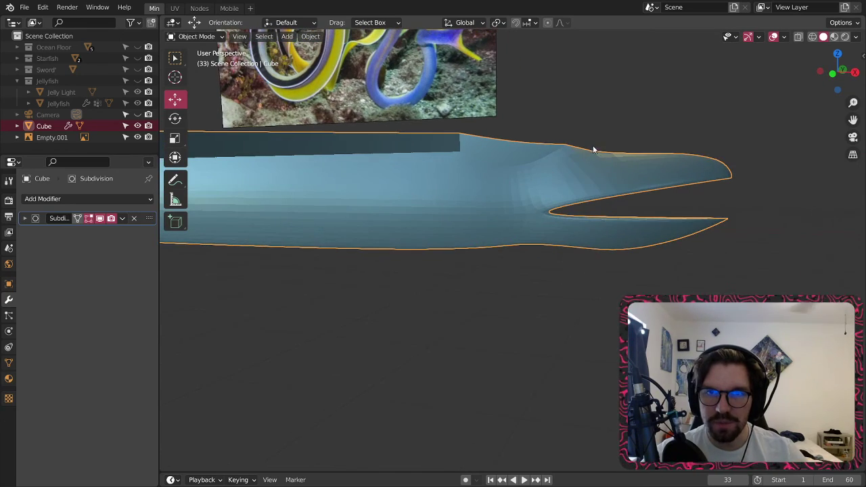
middle_click_drag(555, 159, 424, 195)
scroll(431, 186, "up", 3)
scroll(421, 241, "down", 3)
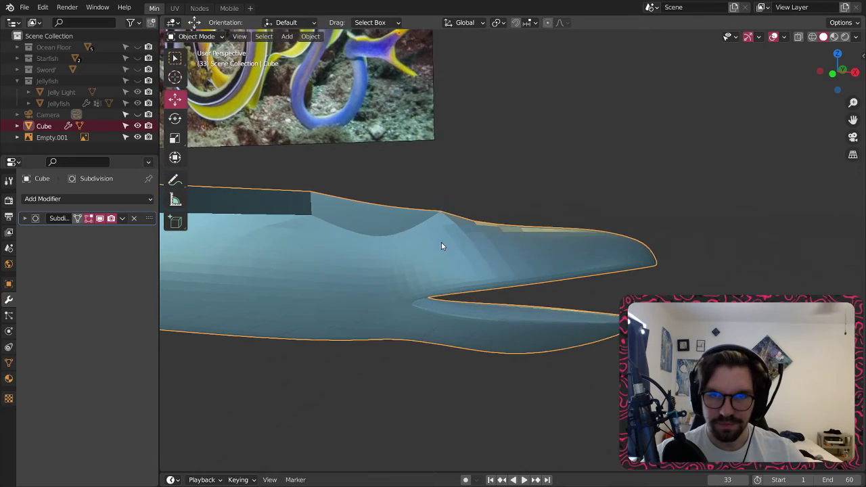
mouse_move(441, 245)
middle_mouse_down()
mouse_move(459, 192)
mouse_move(446, 238)
middle_mouse_up()
- Lower the top vertex between the fin and the head about 0.57 m and slide it along X toward the tail
left_click(196, 36)
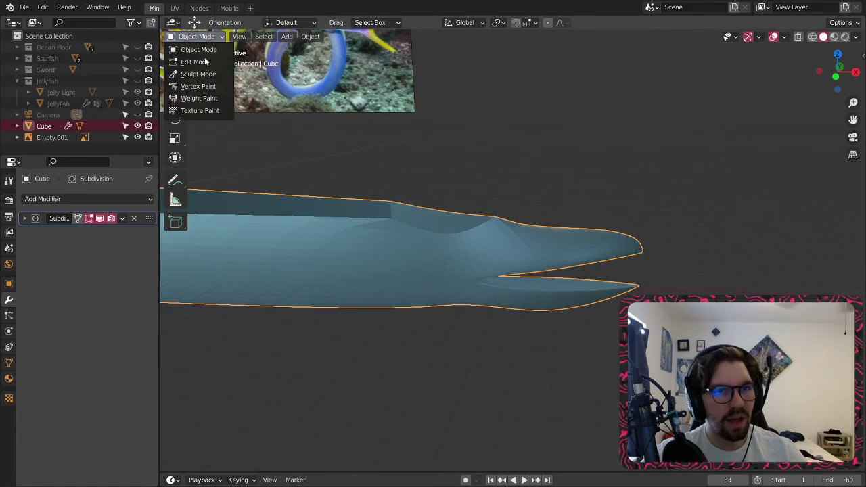
left_click(197, 49)
scroll(500, 219, "up", 2)
mouse_move(484, 211)
middle_mouse_down()
mouse_move(469, 207)
mouse_move(478, 215)
middle_mouse_up()
left_click(437, 204)
left_click_drag(434, 167, 420, 197)
key("g")
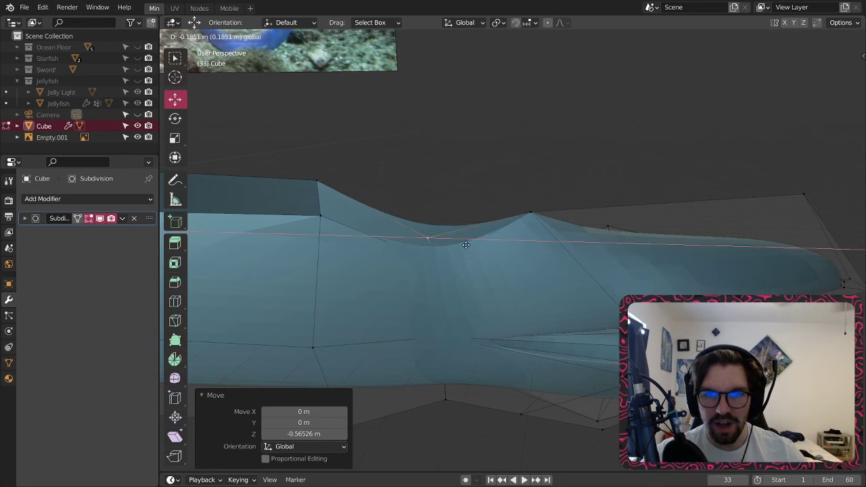
left_click(433, 245)
- Move the fin's front upper corner vertex back along X toward the tail and lower it slightly
left_click(317, 180)
middle_click_drag(332, 179, 480, 179, "shift")
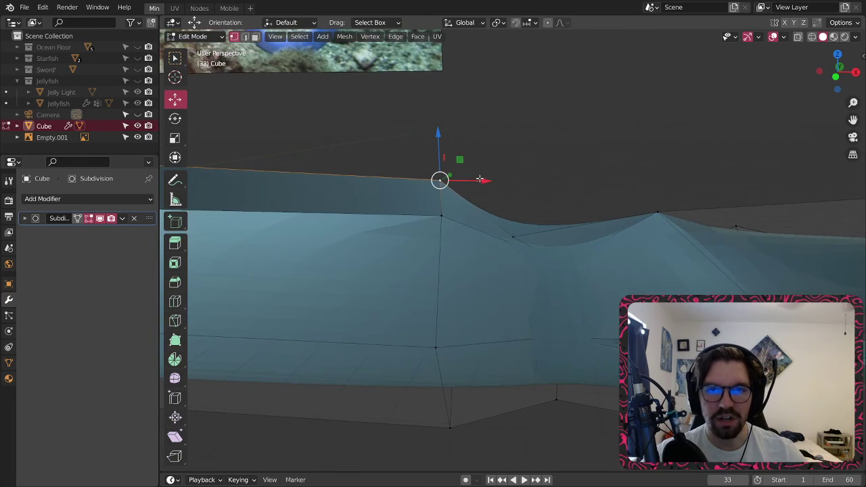
left_click_drag(487, 183, 460, 182)
left_click_drag(412, 147, 410, 164)
left_click(457, 156)
- Apply smooth shading to the eel in Object Mode
left_click(193, 36)
left_click(193, 46)
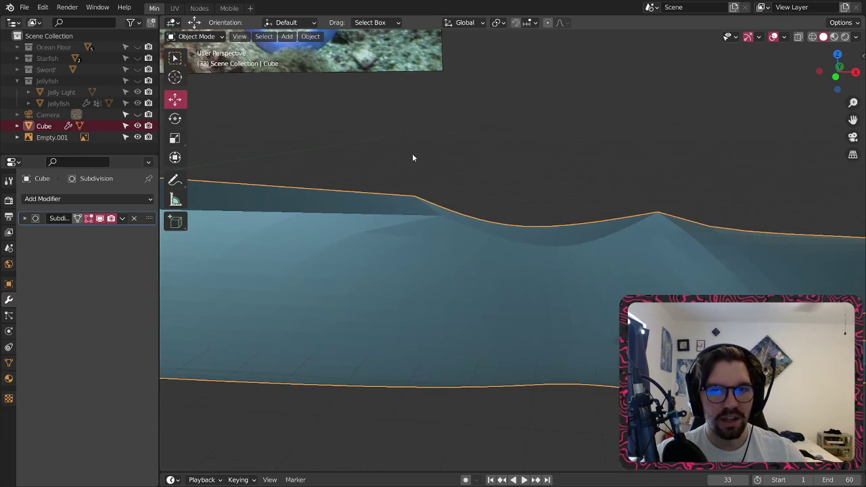
right_click(412, 271)
left_click(413, 272)
mouse_move(484, 154)
middle_mouse_down()
mouse_move(436, 199)
mouse_move(299, 218)
mouse_move(225, 197)
mouse_move(424, 196)
mouse_move(373, 214)
mouse_move(443, 214)
mouse_move(303, 214)
mouse_move(357, 180)
mouse_move(467, 173)
mouse_move(533, 207)
mouse_move(437, 217)
mouse_move(393, 208)
mouse_move(601, 195)
mouse_move(636, 225)
mouse_move(590, 198)
mouse_move(727, 197)
mouse_move(653, 216)
mouse_move(617, 190)
middle_mouse_up()
left_click(617, 190)
- Merge all of the eel's vertices by distance with a 0.0001 m threshold in Edit Mode
left_click(197, 36)
left_click(197, 60)
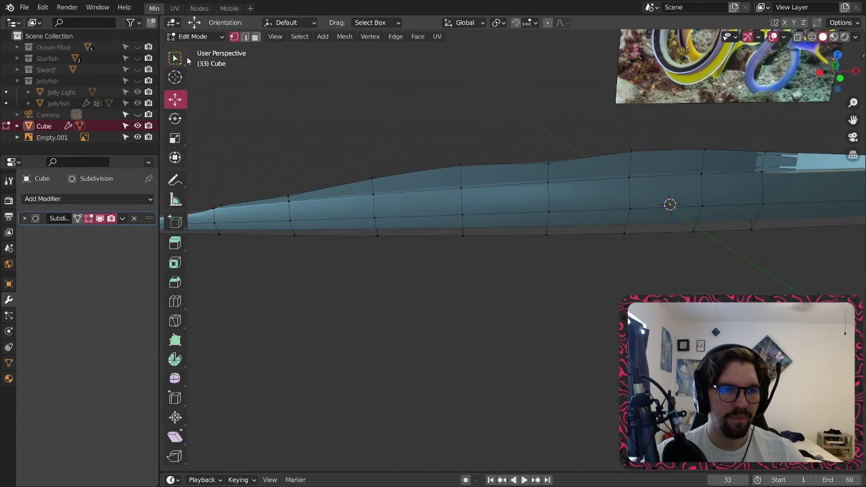
middle_click_drag(564, 163, 374, 197)
key("a")
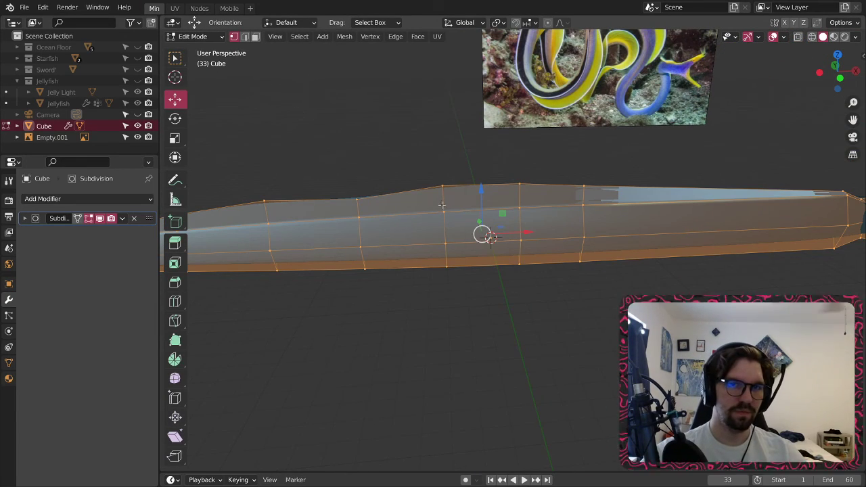
right_click(450, 425)
mouse_move(448, 418)
left_click(514, 456)
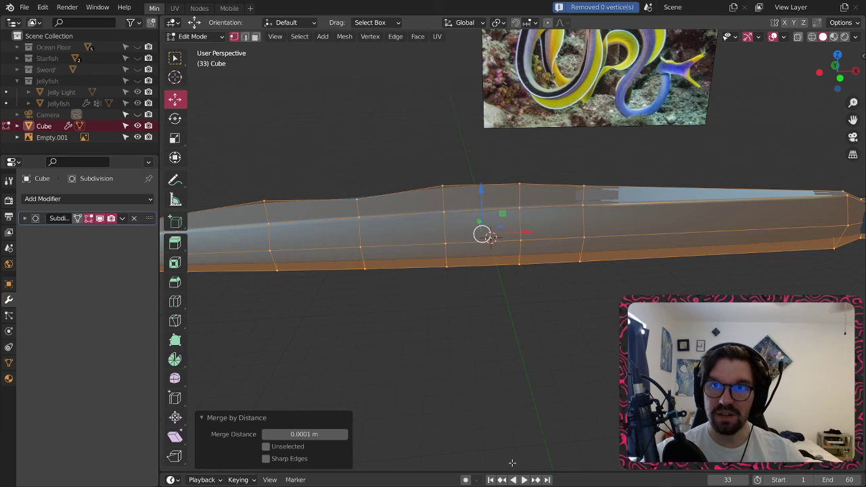
left_click(510, 444)
left_click(359, 216)
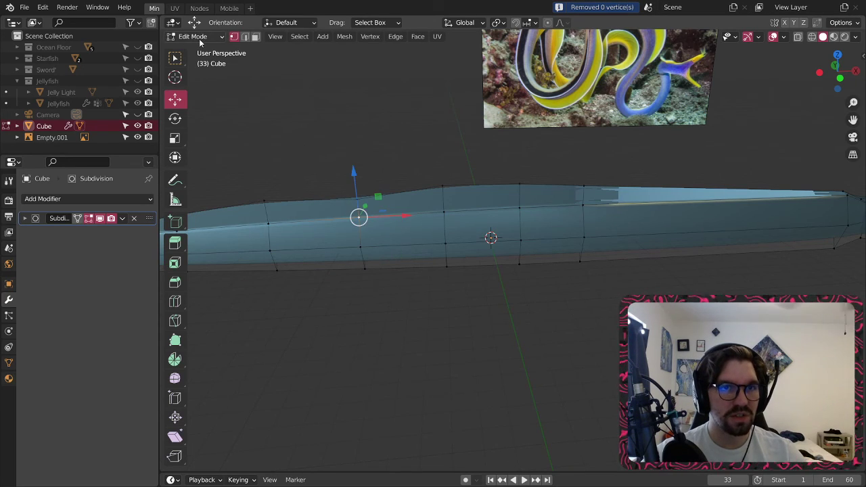
- Enable Auto Smooth for the eel's normals in Object Mode and set its angle to 45°
left_click(198, 37)
left_click(198, 49)
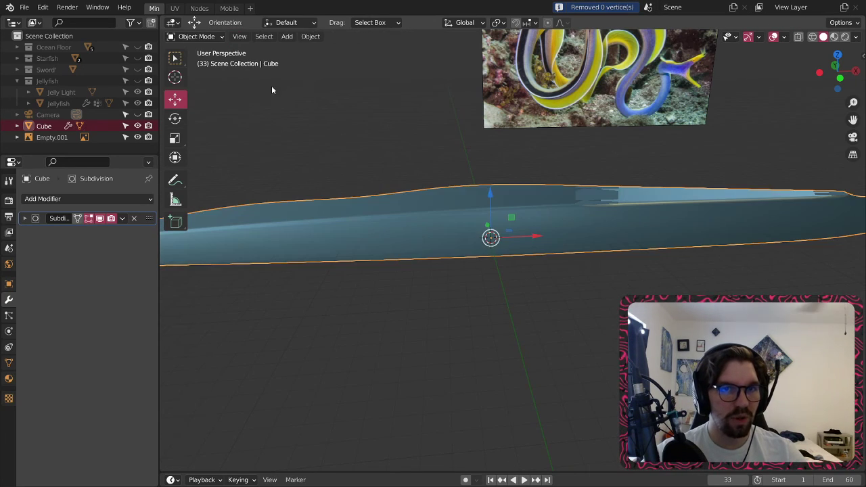
left_click(9, 362)
left_click(22, 338)
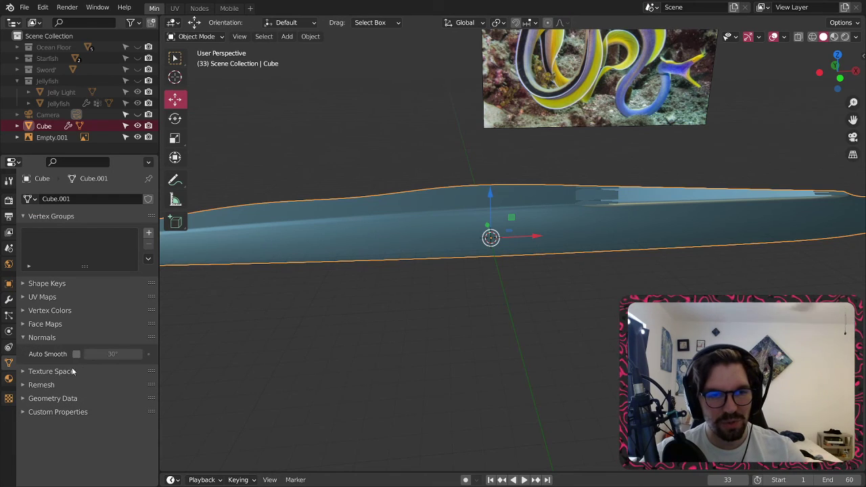
left_click(76, 354)
left_click(127, 351)
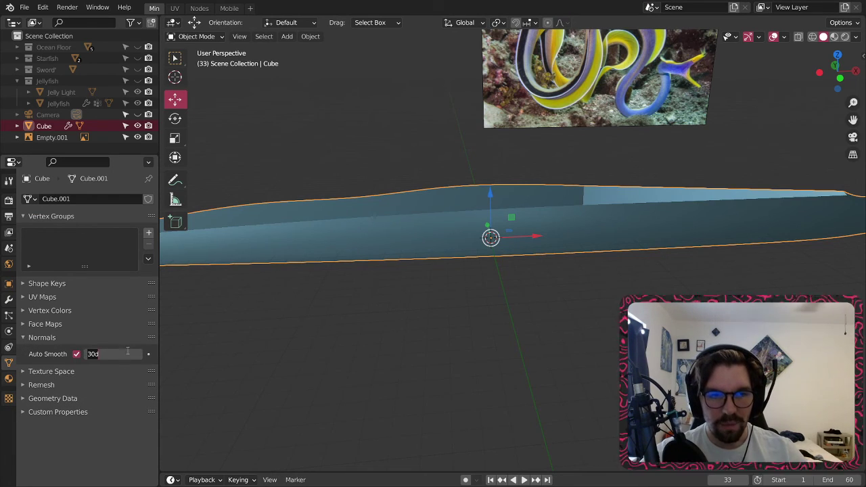
type("45")
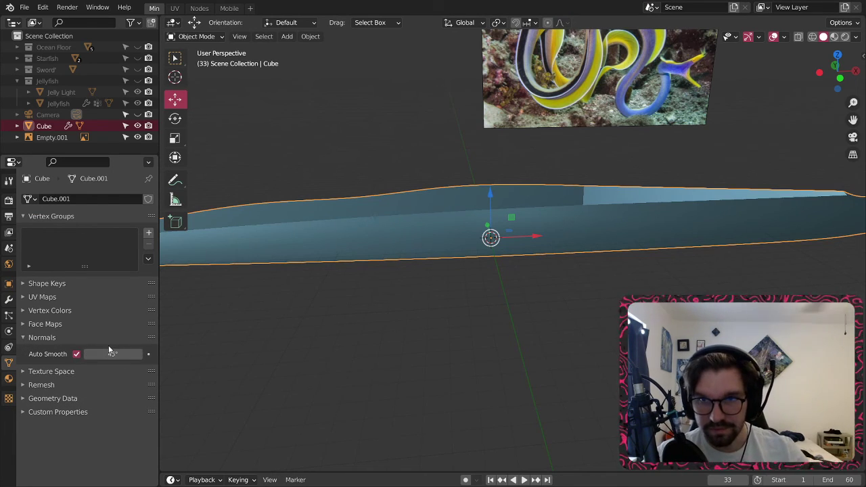
key("Return")
- Raise the fin's front upper corner vertex behind the head about 0.52 m along Z in Edit Mode
middle_click_drag(430, 168, 516, 216)
middle_click_drag(348, 191, 397, 135, "shift")
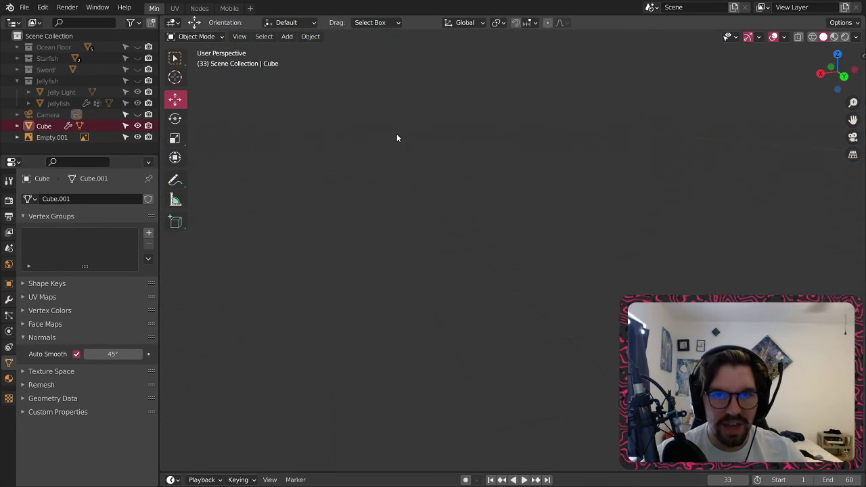
scroll(398, 192, "down", 10)
middle_click_drag(335, 217, 408, 201, "shift")
scroll(418, 197, "up", 5)
scroll(419, 197, "up", 3)
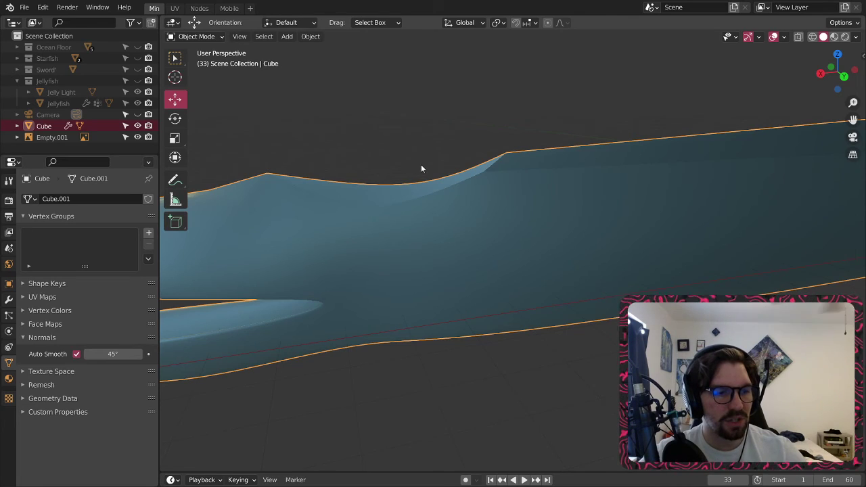
middle_click_drag(421, 165, 559, 205)
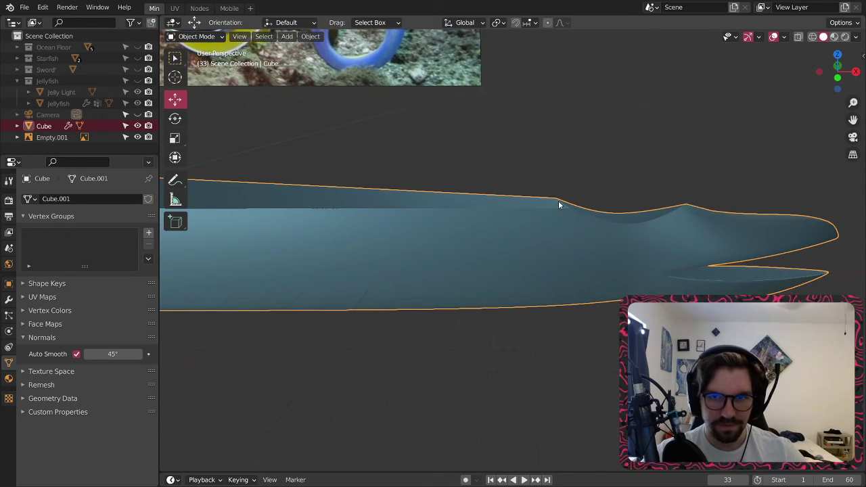
left_click(200, 36)
left_click(203, 47)
left_click(609, 218)
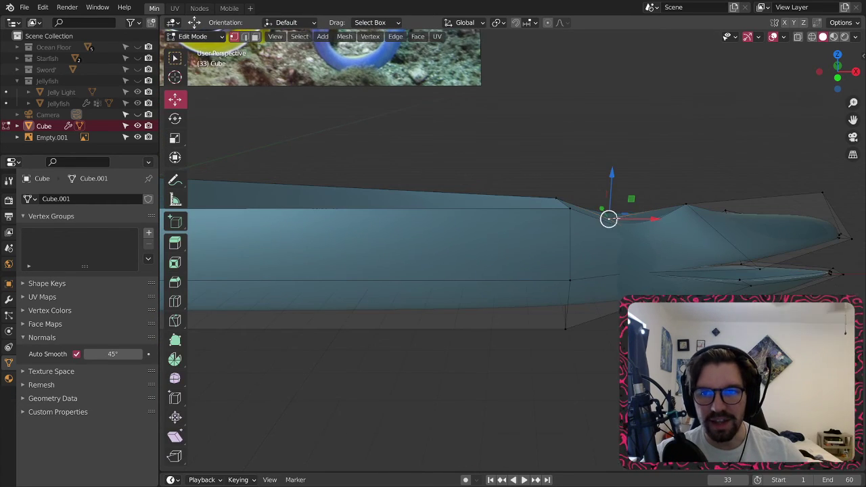
left_click(555, 199)
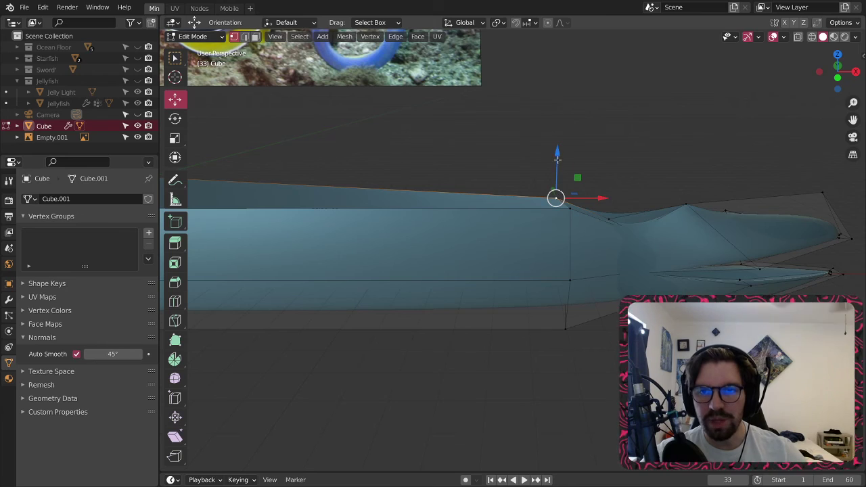
left_click_drag(558, 158, 558, 141)
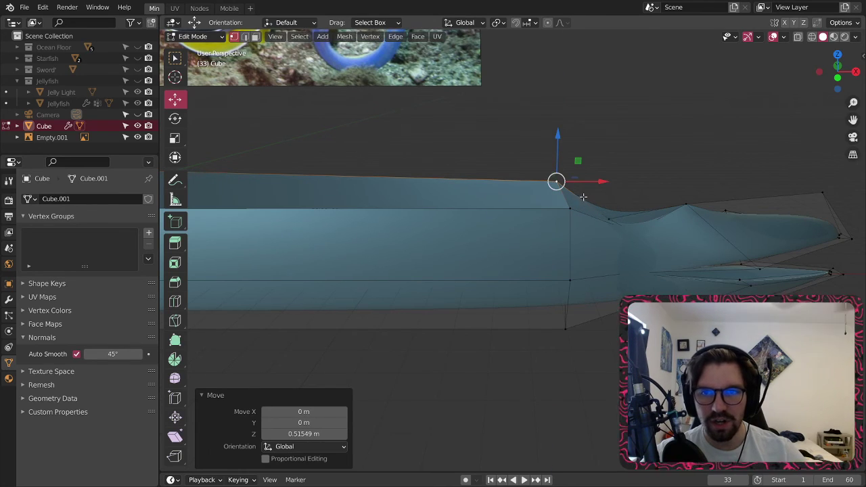
- Lower the next top fin vertex toward the tail about 0.50 m along Z
middle_click_drag(500, 165, 632, 153, "shift")
scroll(596, 108, "down", 4)
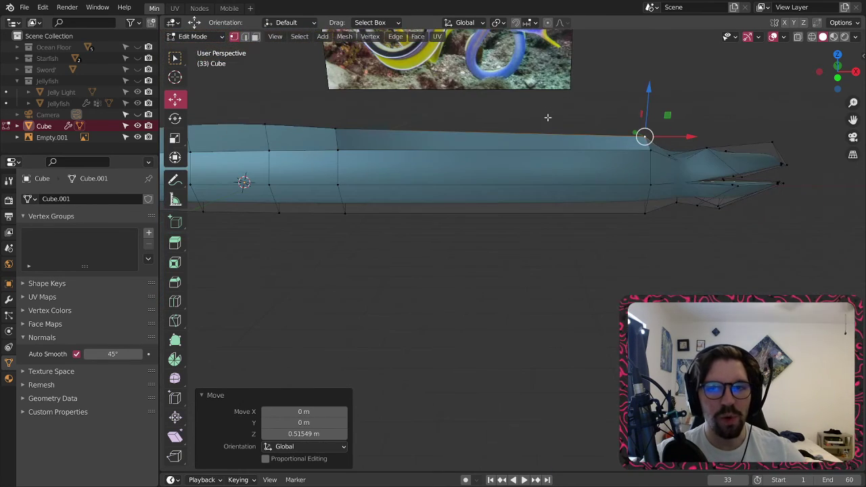
middle_click_drag(474, 119, 562, 130, "shift")
left_click(426, 136)
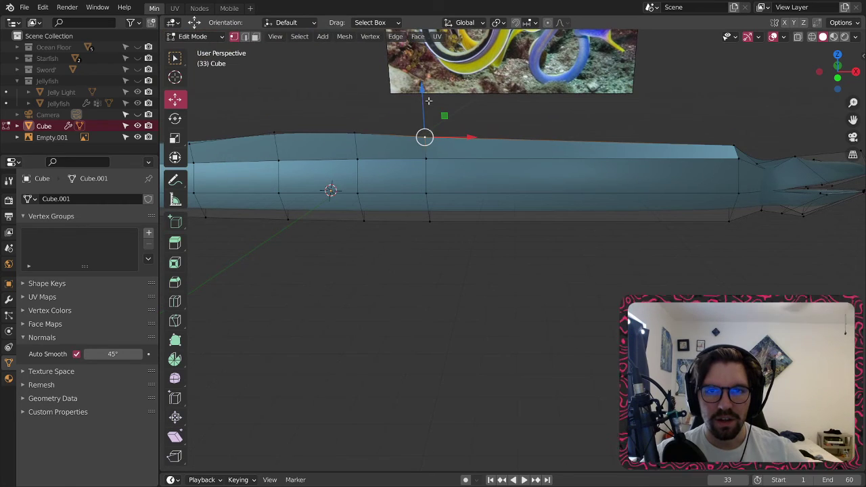
left_click_drag(429, 100, 428, 108)
scroll(753, 146, "up", 1)
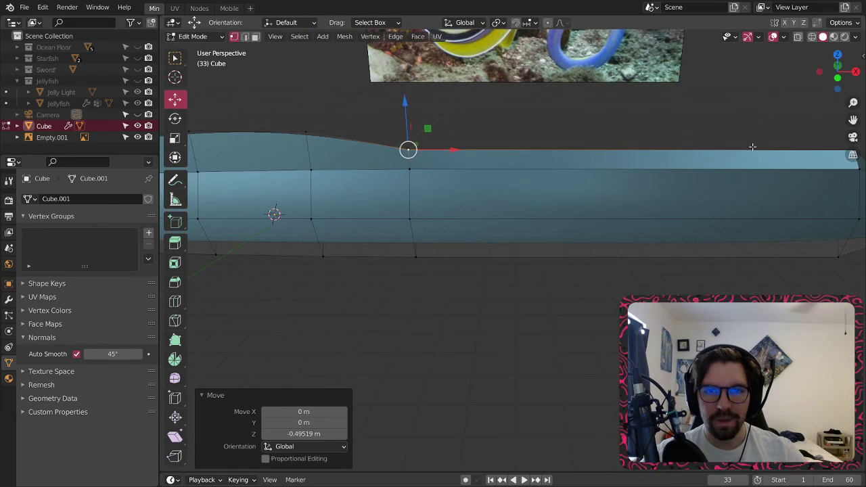
- Raise the dipped ridge vertex behind the jaws along Z to form a hump on top of the eel's head
middle_click_drag(752, 147, 408, 199, "shift")
scroll(539, 214, "up", 4)
left_click(518, 253)
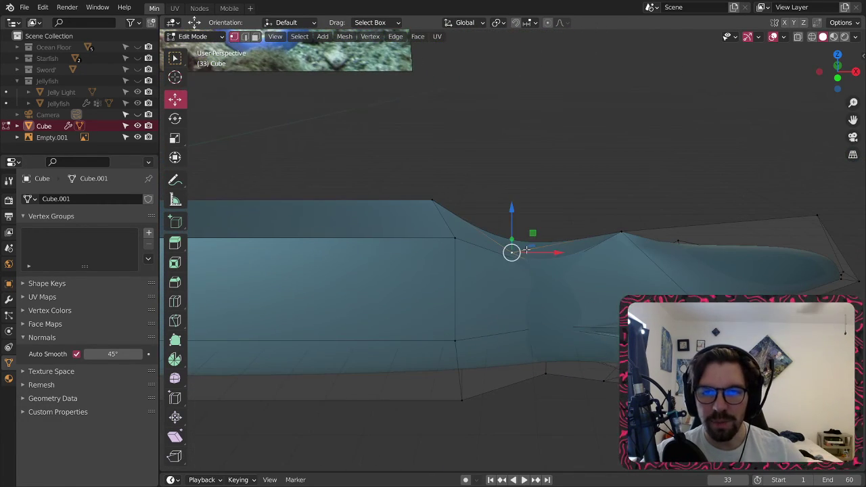
left_click_drag(510, 212, 536, 140)
left_click(434, 196)
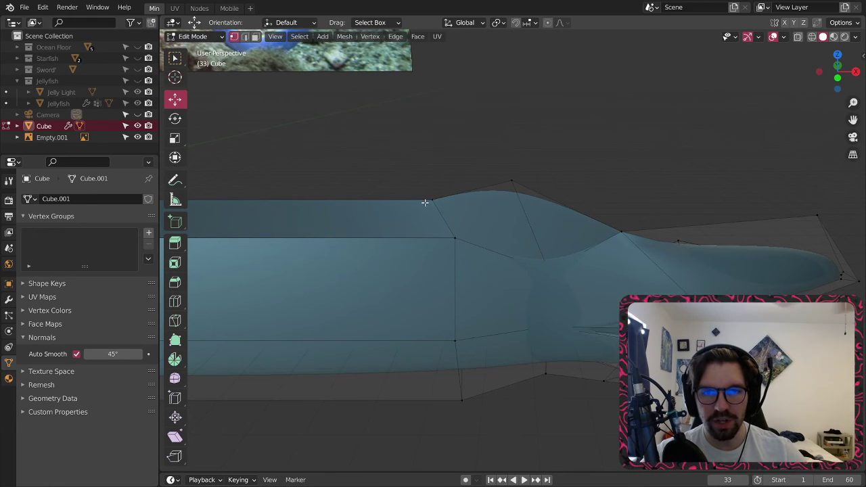
- Lower the upper vertex where the back meets the head hump by about 0.244 m and shift it toward the head along X
left_click(427, 202)
left_click_drag(431, 154, 433, 165)
left_click_drag(469, 207, 482, 209)
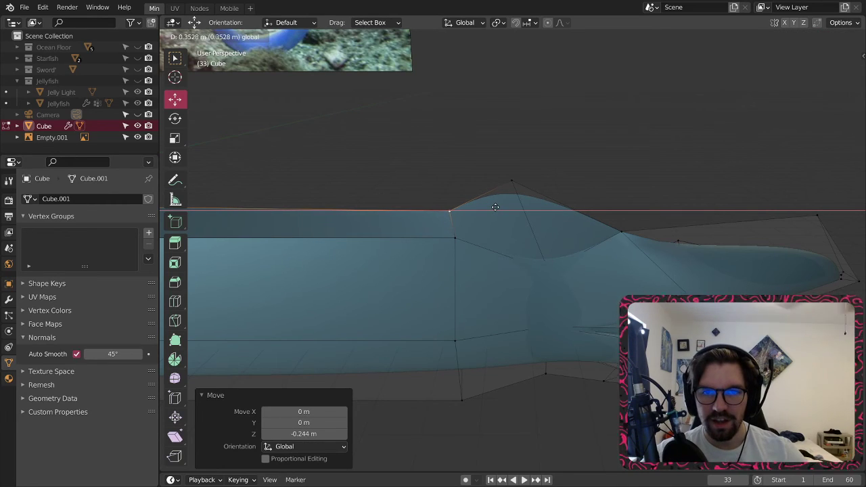
left_click_drag(490, 208, 490, 207)
left_click(471, 232)
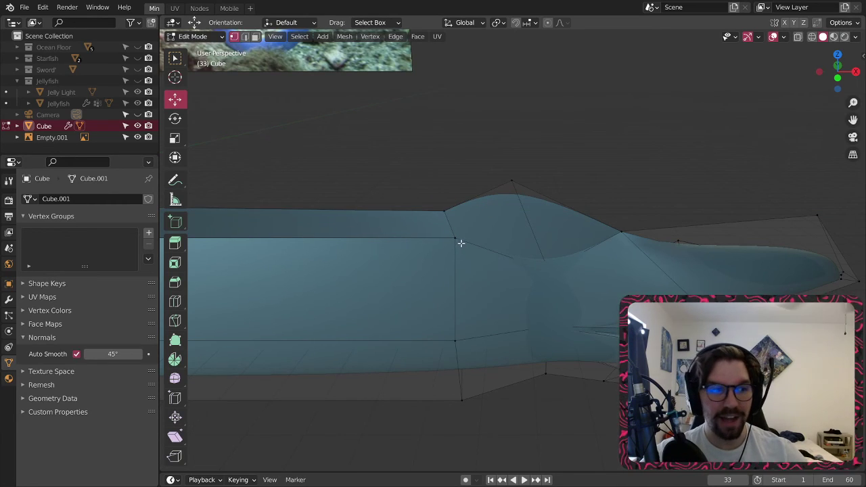
- Slide the ridge's lower vertex behind the hump toward the tail along X, and nudge the upper vertex slightly the same way
left_click(460, 243)
left_click_drag(499, 237, 464, 237)
left_click(445, 212)
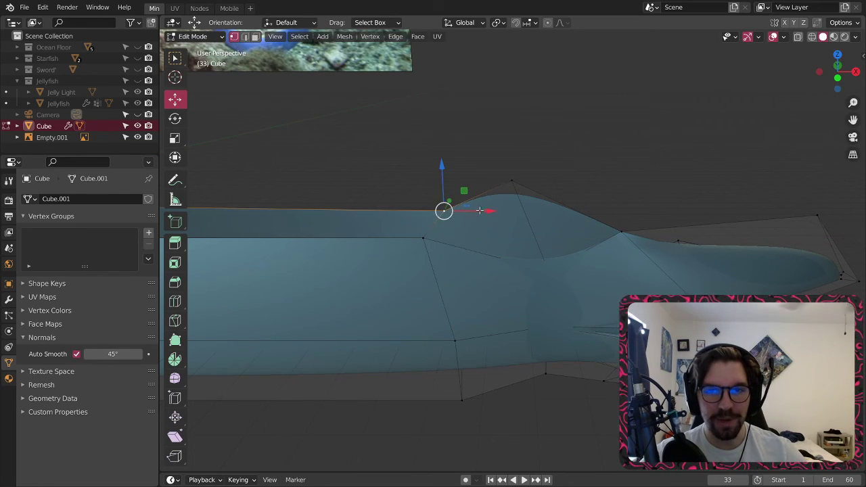
left_click_drag(482, 210, 469, 204)
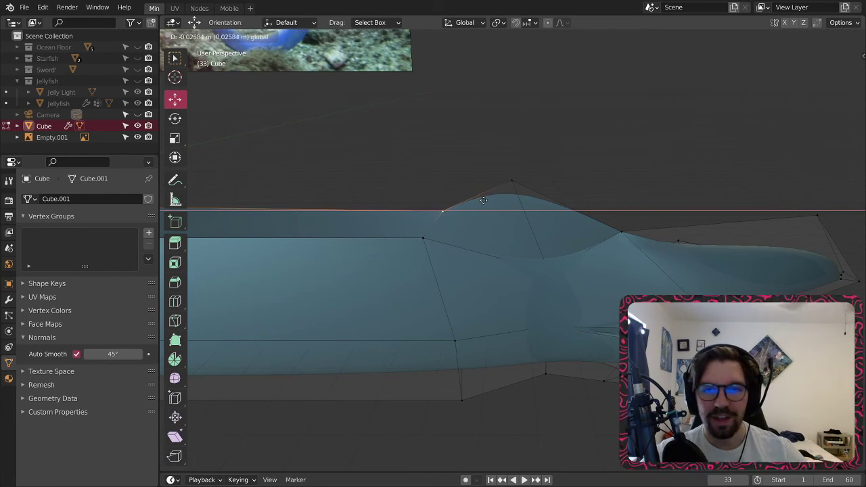
left_click_drag(488, 201, 476, 198)
left_click(451, 182)
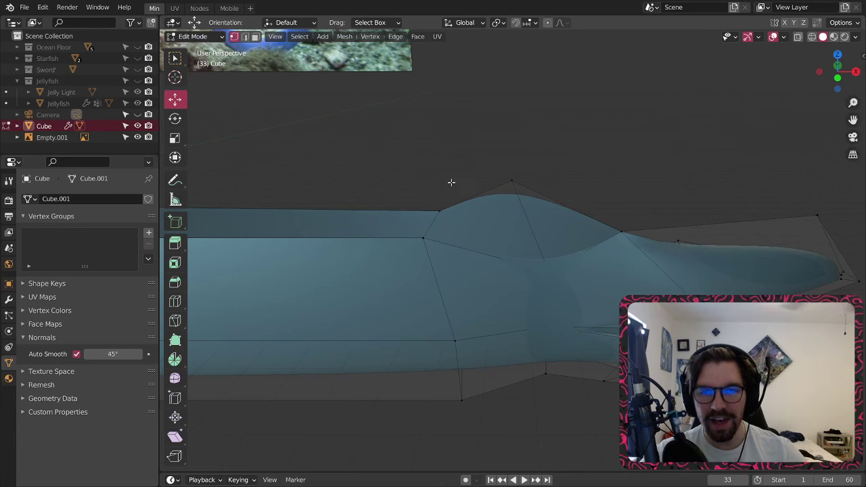
- Switch to Object Mode and examine the reshaped hump and ridge behind the head
left_click(195, 36)
left_click(200, 48)
key("alt+a")
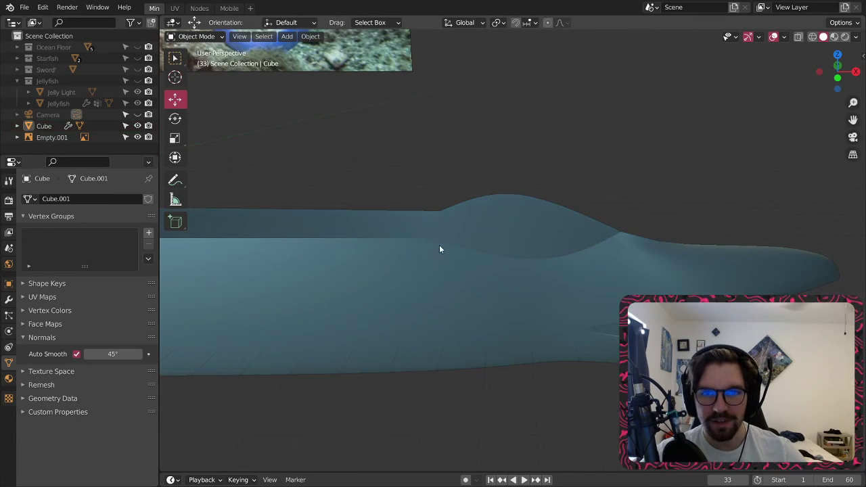
middle_click_drag(437, 245, 342, 233)
middle_click_drag(334, 236, 444, 220)
left_click(390, 284)
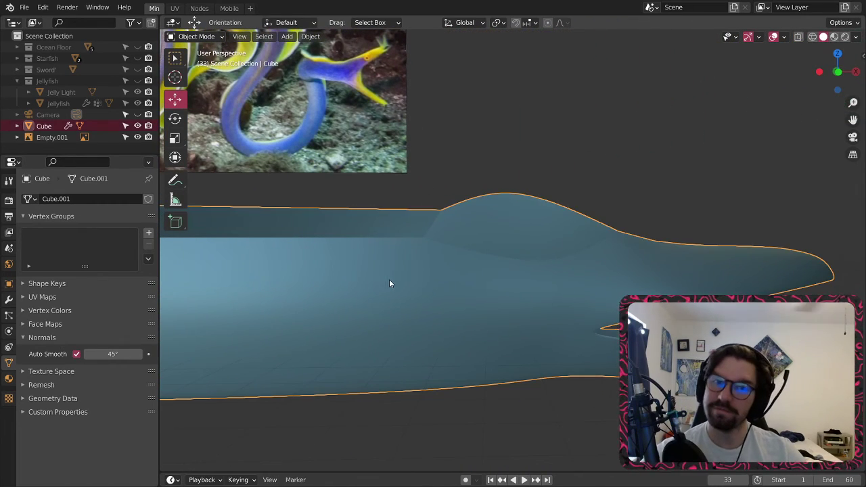
- In Edit Mode, move the ridge's lower vertex behind the hump about 0.41 m toward the head along X, under the upper vertex
left_click(206, 37)
left_click(196, 62)
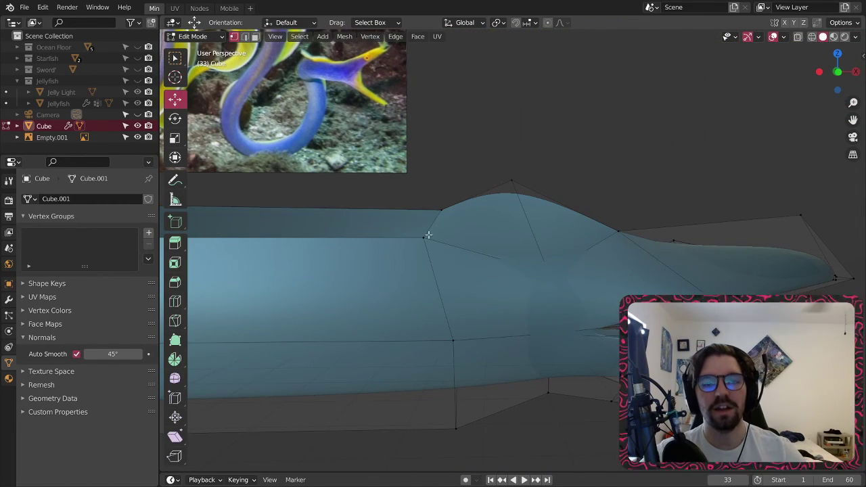
left_click(425, 236)
left_click_drag(468, 242, 479, 241)
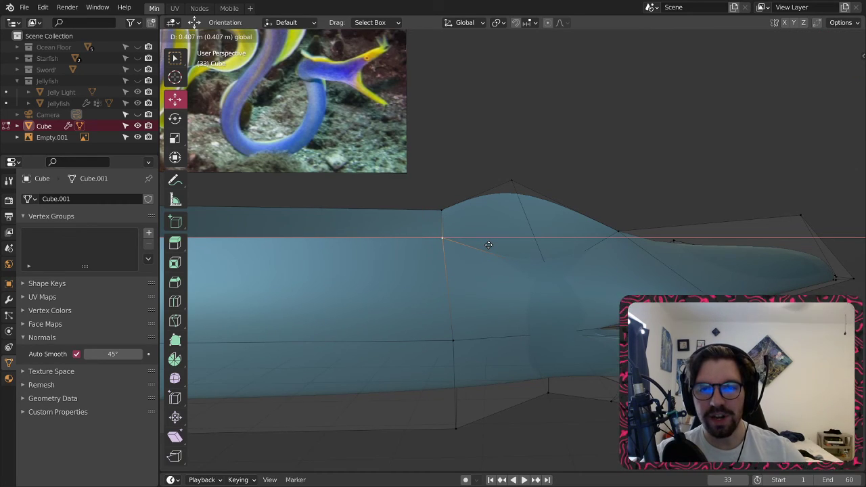
left_click_drag(488, 244, 488, 244)
left_click(420, 156)
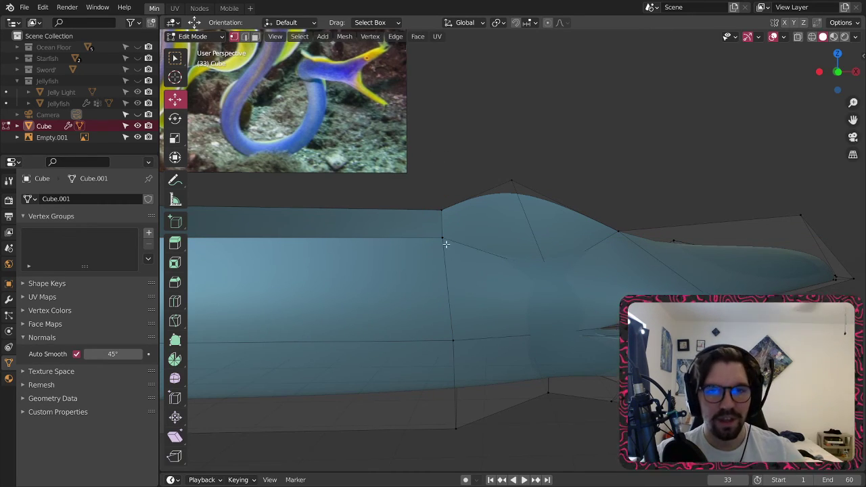
- Check the eel's whole profile in Object Mode, and return to Edit Mode at the long body span behind the head
left_click(197, 37)
left_click(196, 45)
mouse_move(480, 235)
middle_mouse_down()
mouse_move(412, 269)
mouse_move(276, 278)
mouse_move(354, 253)
mouse_move(485, 253)
mouse_move(340, 280)
mouse_move(413, 249)
mouse_move(493, 252)
mouse_move(410, 268)
mouse_move(482, 210)
mouse_move(454, 216)
mouse_move(483, 240)
middle_mouse_up()
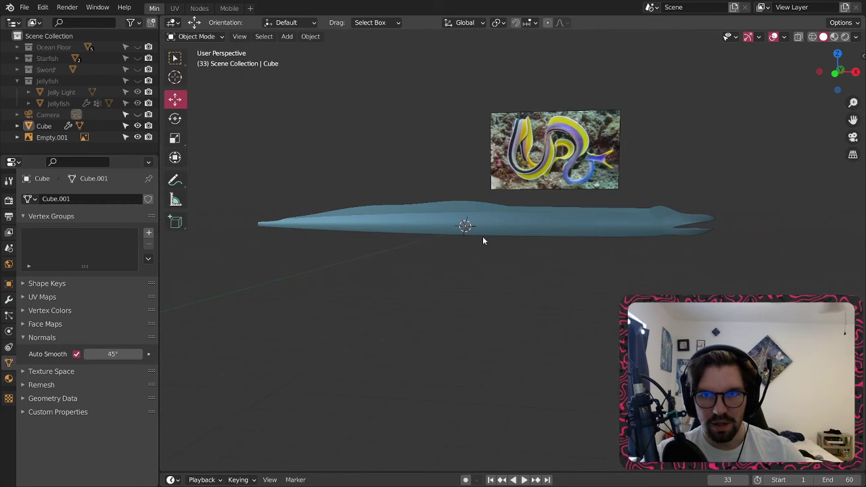
left_click(574, 222)
scroll(577, 218, "up", 5)
left_click(197, 36)
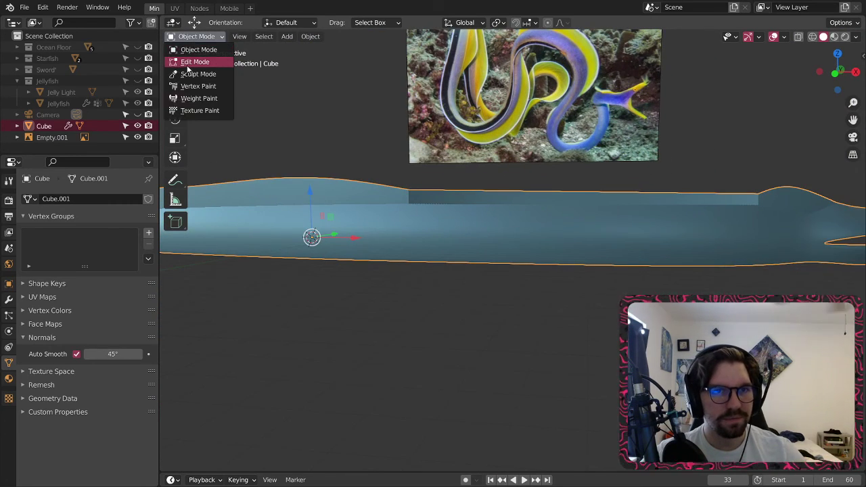
left_click(203, 60)
middle_click_drag(551, 203, 545, 239, "shift")
scroll(359, 257, "up", 1)
- Try to add a single loop cut across the long body span behind the head
left_click(175, 301)
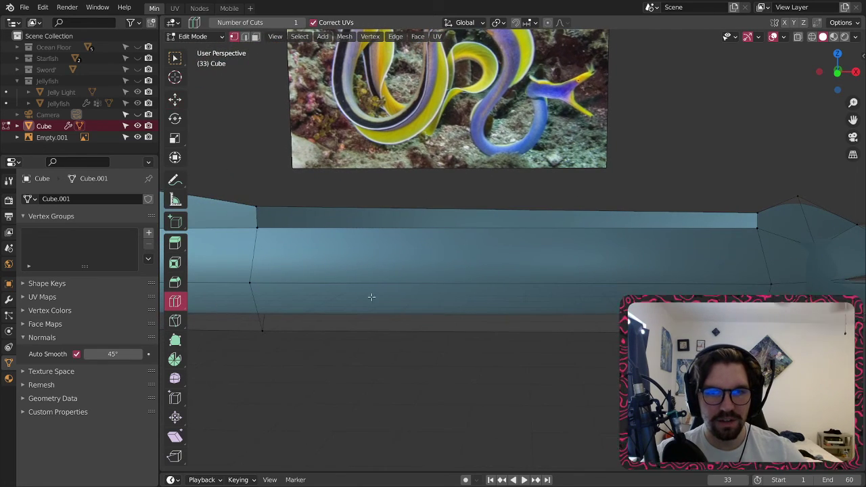
middle_click_drag(521, 283, 602, 225)
left_click(510, 289)
key("ctrl+z")
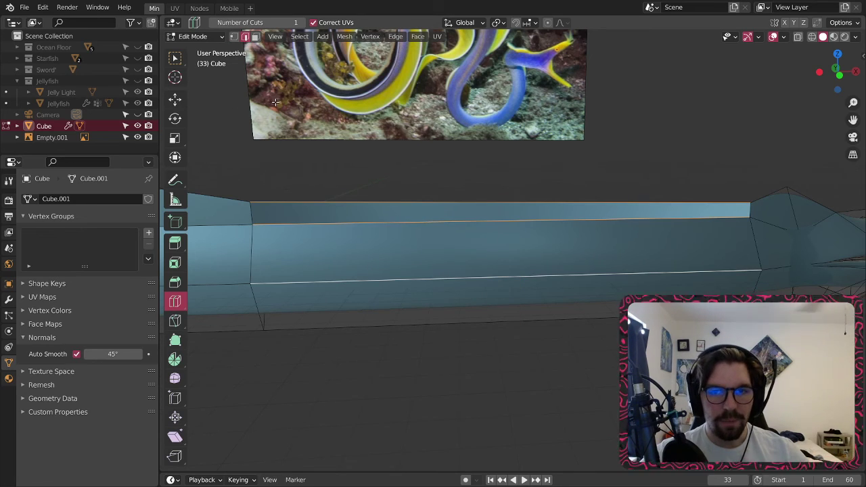
key("ctrl+z")
- Select the lengthwise edges around the long body span and subdivide them with one cut
left_click(171, 58)
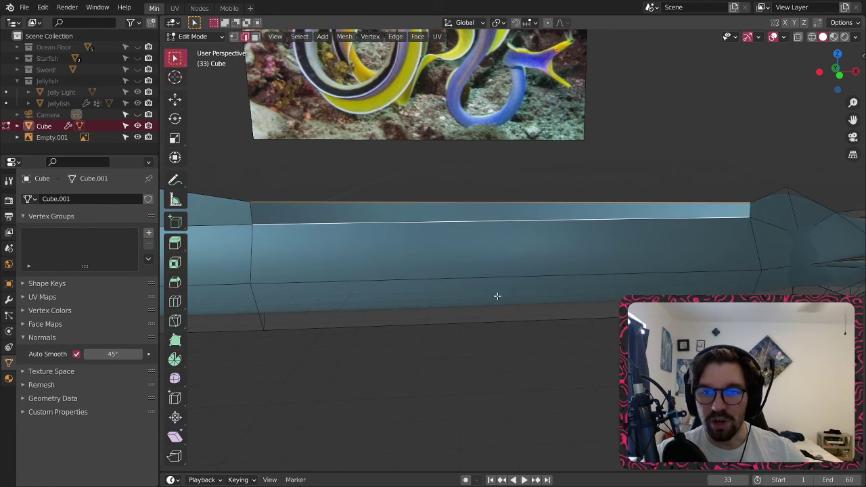
middle_click_drag(503, 315, 349, 276)
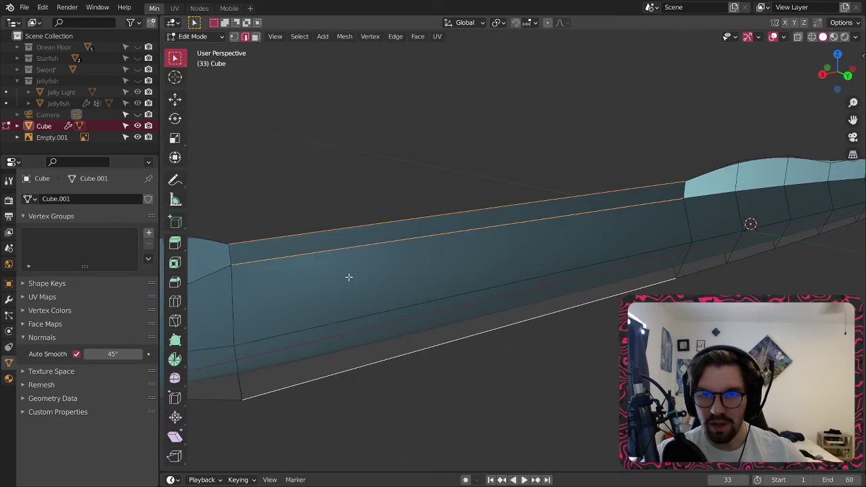
left_click(478, 289, "shift")
right_click(483, 261)
left_click(503, 253)
middle_click_drag(505, 251, 512, 163)
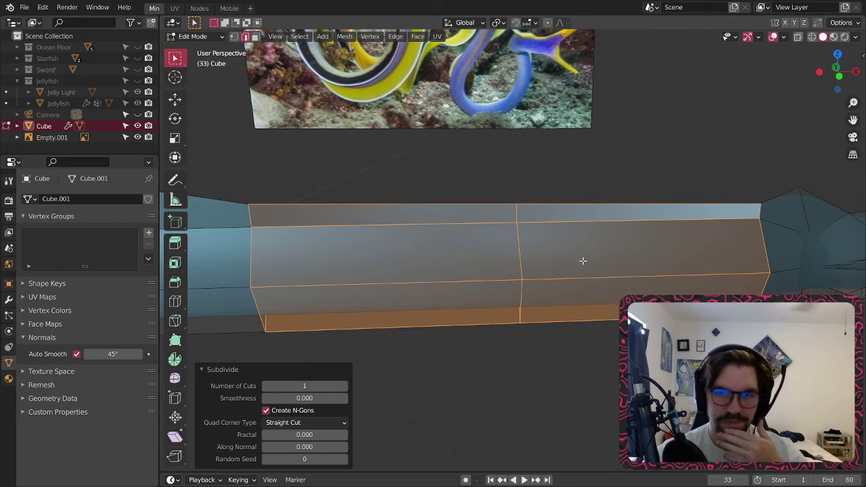
mouse_move(582, 260)
middle_mouse_down()
mouse_move(422, 298)
mouse_move(582, 271)
middle_mouse_up()
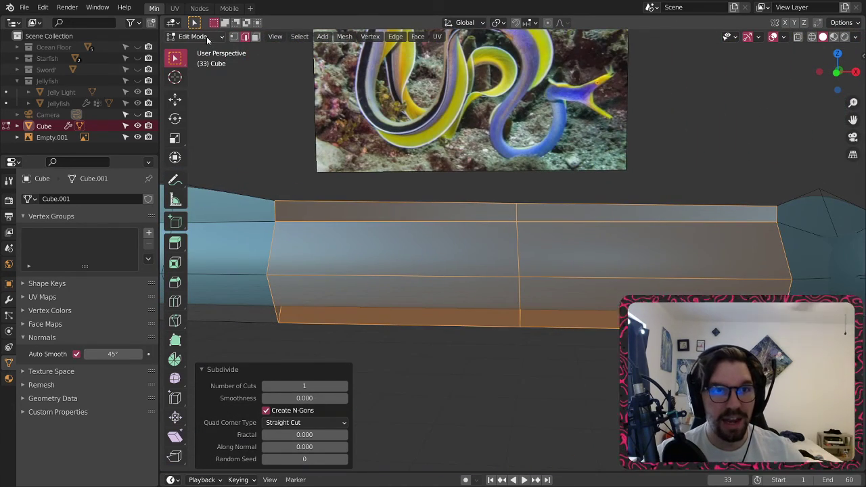
- Raise the new middle vertex on the body span's top ridge along Z to arch the back fin
left_click(234, 36)
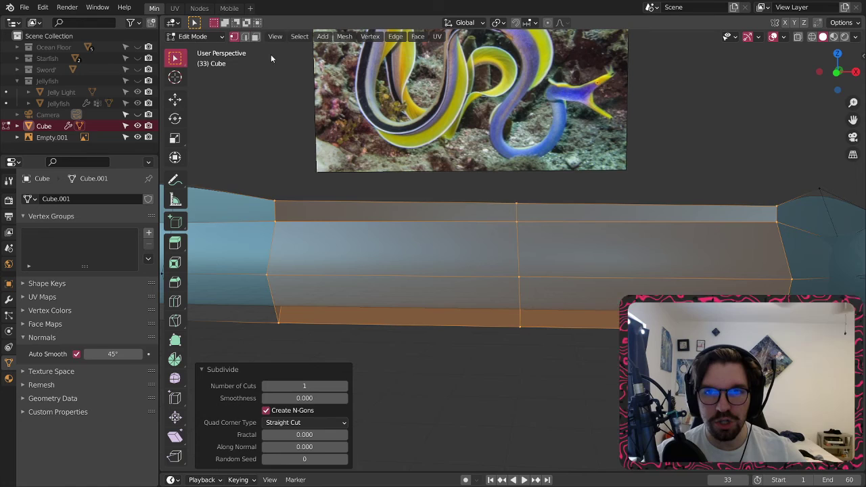
left_click(510, 192)
left_click(174, 100)
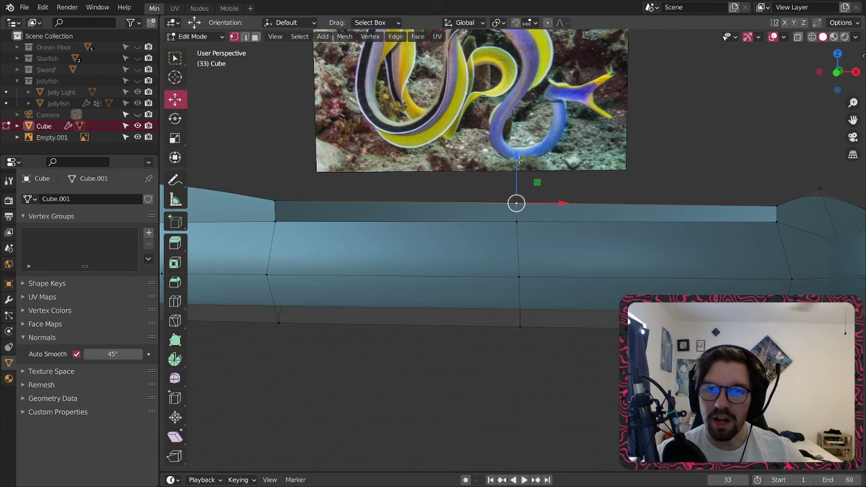
left_click_drag(518, 159, 519, 133)
left_click(204, 66)
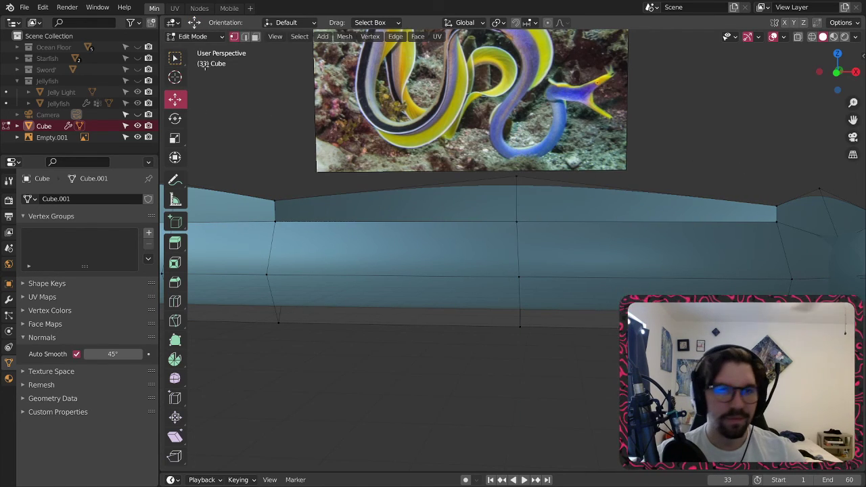
- Examine the eel's overall silhouette and blunt tail end in Object Mode against the reference photo
left_click(194, 36)
left_click(196, 46)
scroll(284, 169, "down", 6)
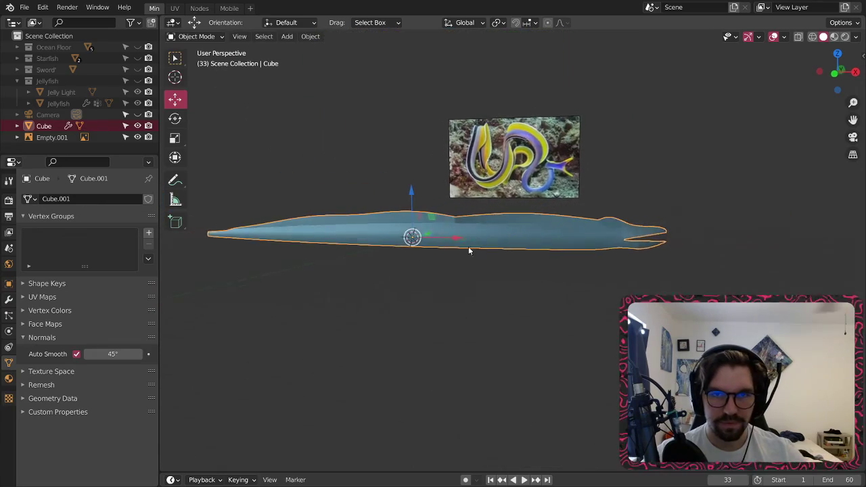
middle_click_drag(468, 250, 620, 184)
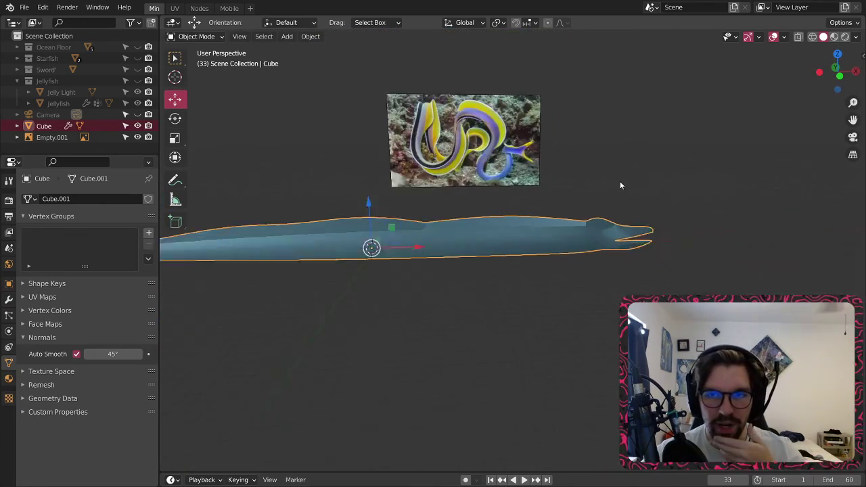
scroll(539, 293, "up", 3)
middle_click_drag(520, 298, 547, 241)
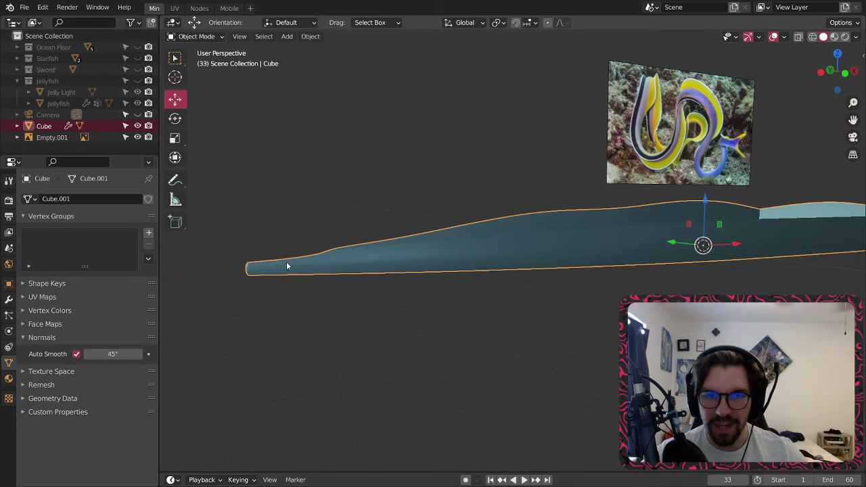
scroll(278, 290, "up", 2)
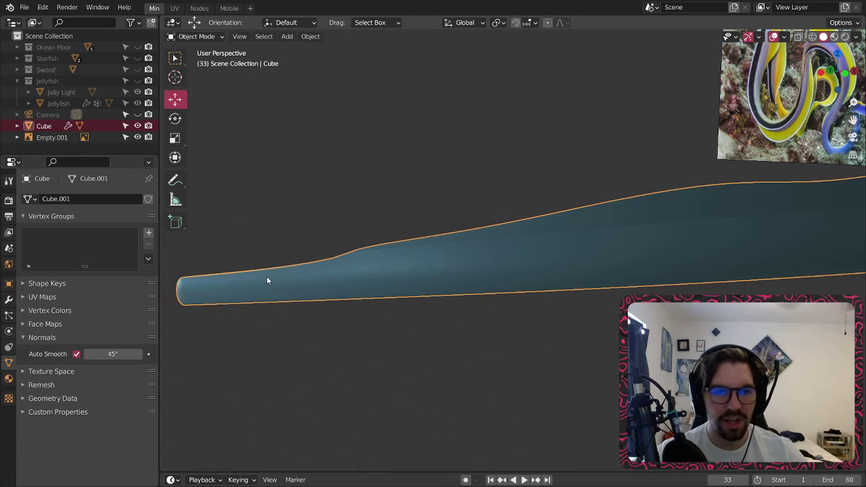
left_click(197, 42)
left_click(354, 267)
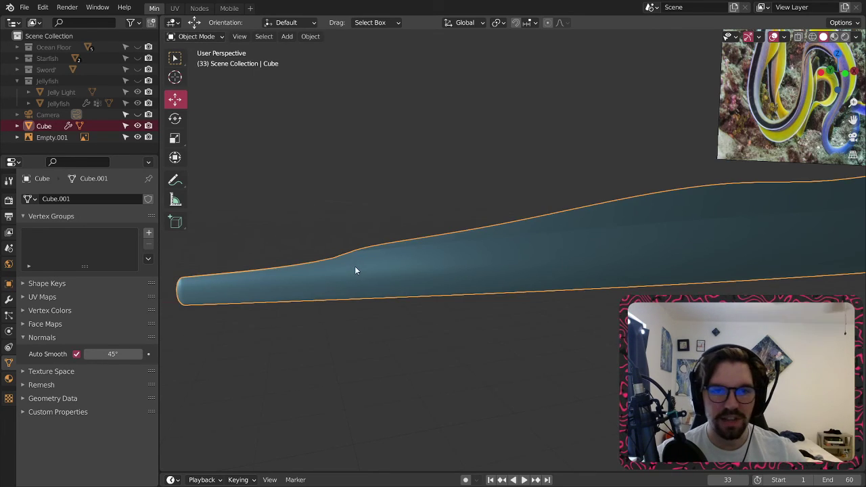
- In Edit Mode, select the vertices of the tail's blunt end cap
left_click(202, 37)
left_click(197, 63)
middle_click_drag(415, 284, 389, 261)
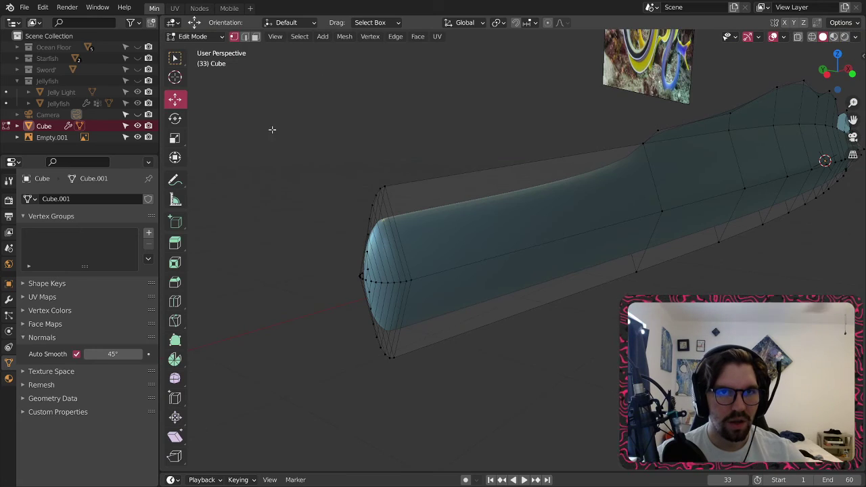
middle_click_drag(271, 130, 322, 184)
left_click_drag(322, 163, 463, 437)
middle_click_drag(399, 271, 425, 321)
- Try merging the selected tail-end vertices at their center, inspect the tip, and undo the merge
right_click(362, 268)
mouse_move(363, 272)
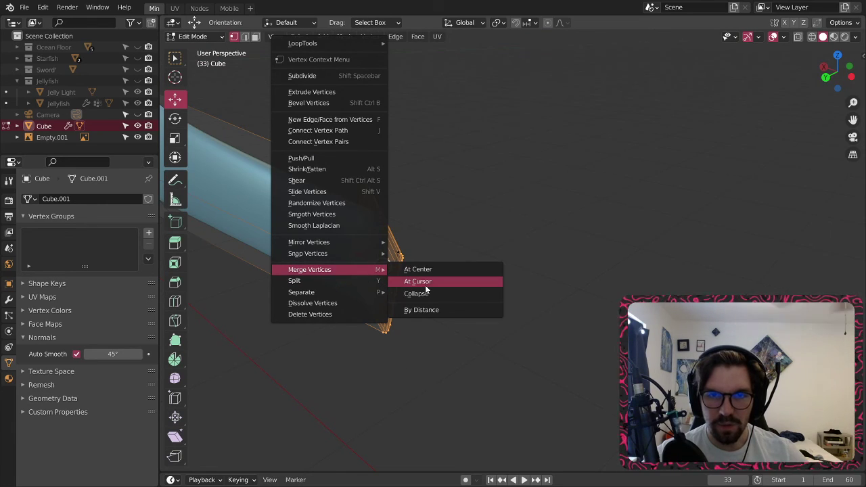
left_click(428, 272)
middle_click_drag(428, 272, 457, 214)
scroll(562, 179, "down", 2)
scroll(643, 172, "down", 3)
middle_click_drag(649, 172, 426, 239, "shift")
middle_click_drag(271, 243, 375, 240)
scroll(296, 249, "down", 4)
scroll(362, 244, "up", 3)
middle_click_drag(320, 273, 286, 285)
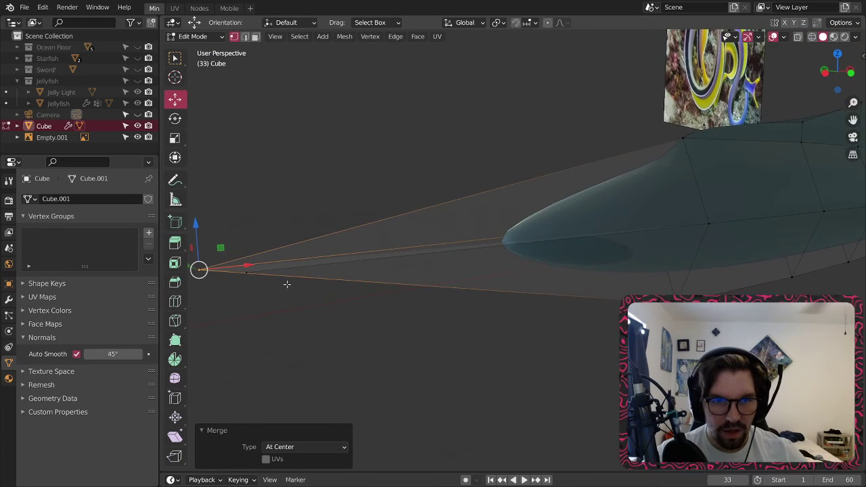
key("ctrl+z")
- Merge the tail-end vertices at center into a single pointed tip and return to Object Mode
right_click(258, 268)
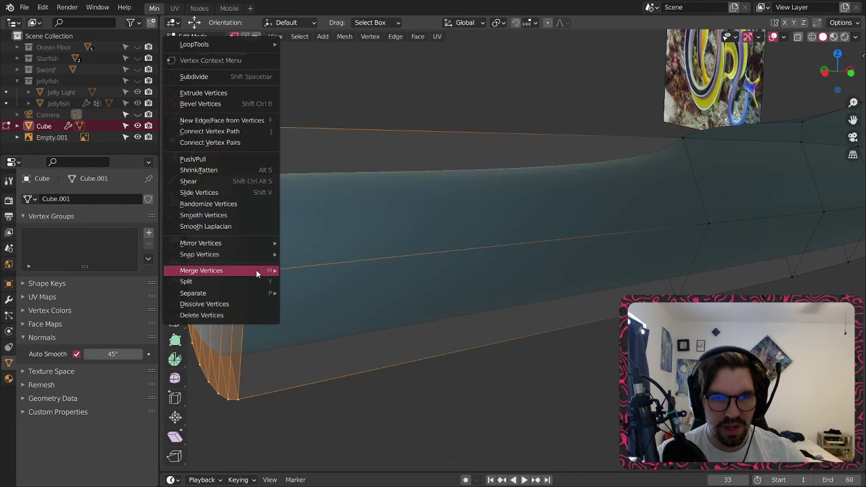
mouse_move(266, 272)
left_click(310, 294)
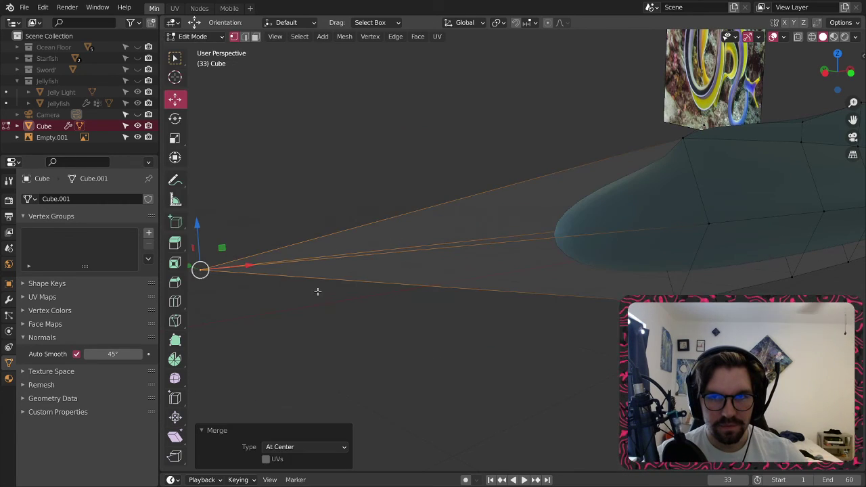
middle_click_drag(422, 259, 424, 238)
scroll(388, 263, "down", 4)
left_click(525, 145)
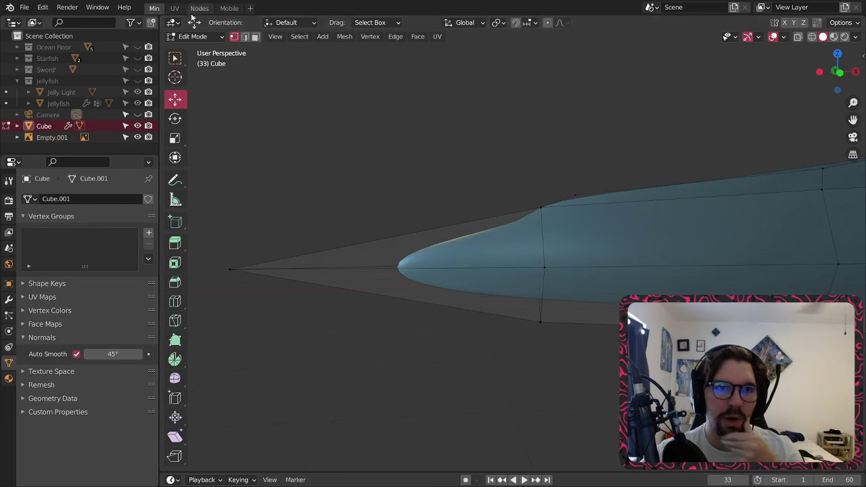
left_click(193, 39)
left_click(198, 50)
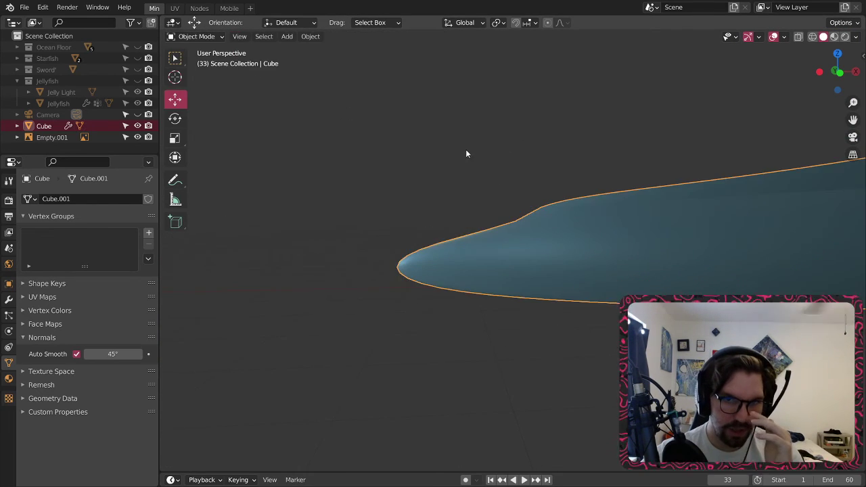
- Select the eel mesh and put it into Edit Mode, with the underside of the tail in view
scroll(465, 149, "down", 5)
middle_click_drag(729, 234, 485, 239, "shift")
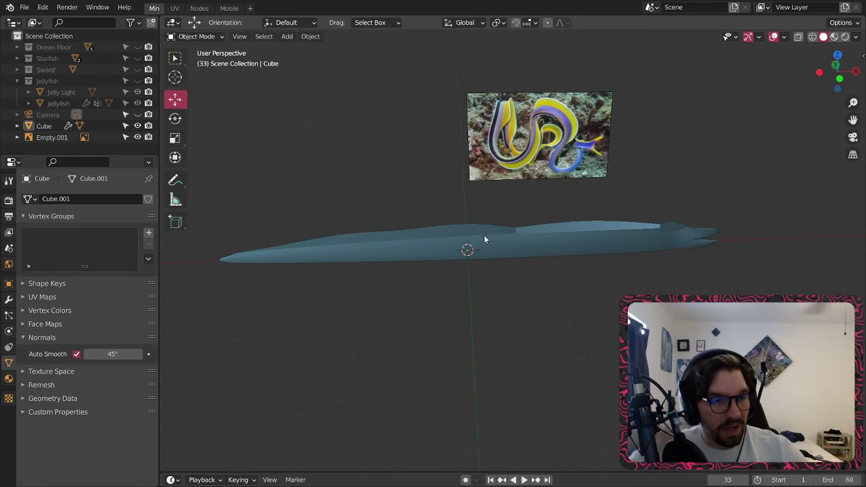
middle_click_drag(473, 207, 544, 199)
left_click(464, 240)
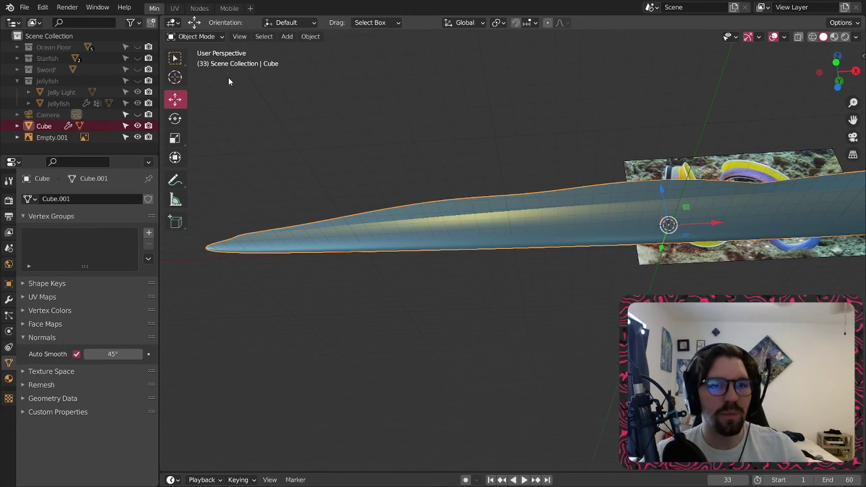
left_click(197, 35)
left_click(195, 59)
mouse_move(250, 247)
middle_mouse_down()
mouse_move(270, 258)
mouse_move(260, 259)
middle_mouse_up()
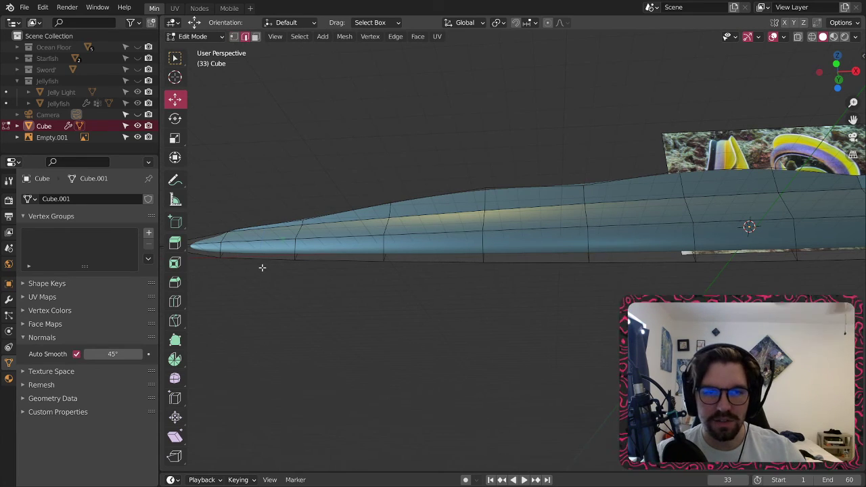
- Select the chain of edges running along the middle of the eel's underside from the tail to just behind the head
left_click(345, 264, "shift")
left_click(458, 259, "shift")
left_click(533, 261, "shift")
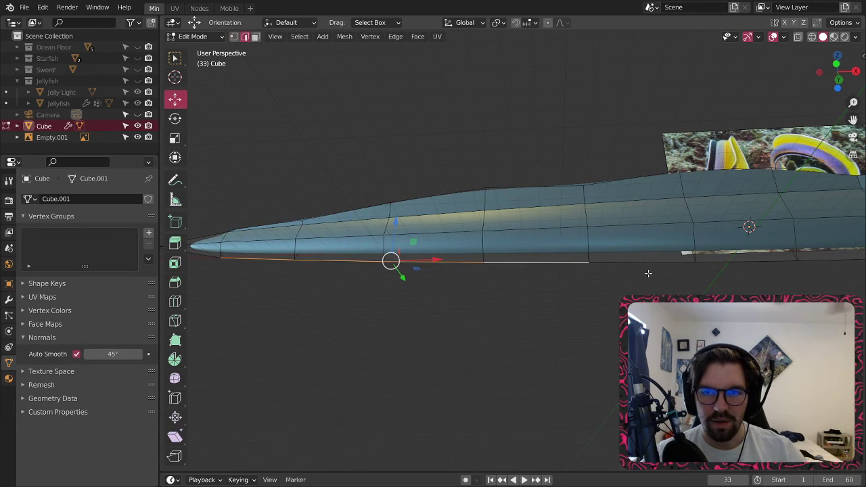
left_click(648, 265, "shift")
middle_click_drag(734, 275, 486, 261, "shift")
left_click(452, 245, "shift")
left_click(524, 246, "shift")
left_click(683, 239, "shift")
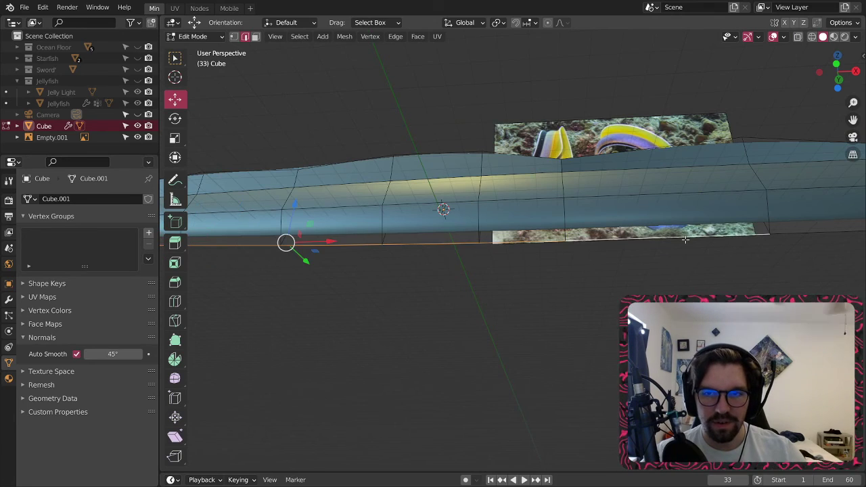
middle_click_drag(728, 236, 549, 305, "shift")
left_click(527, 251, "shift")
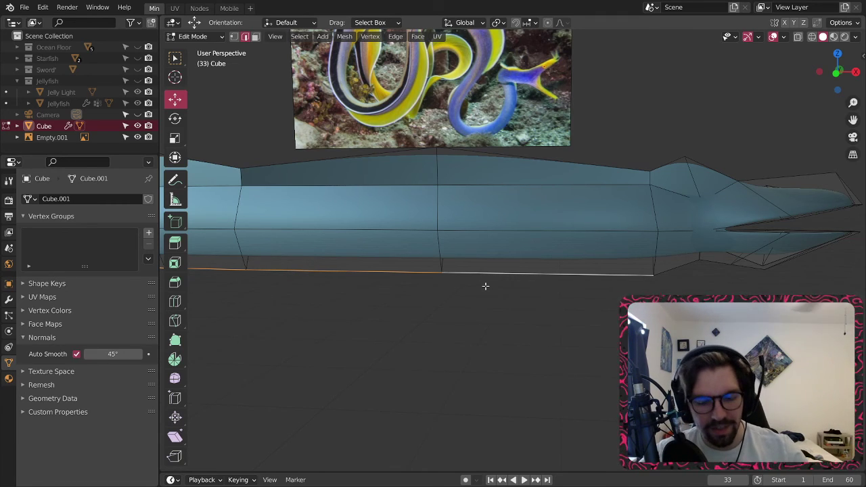
- Extrude the selected underside edges about 2.3 m downward along Z to form a belly fin
key("e")
key("z")
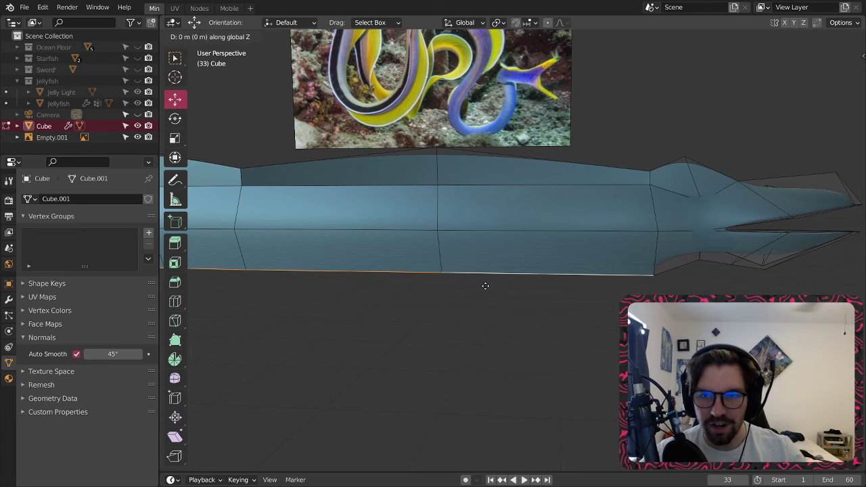
left_click(481, 330)
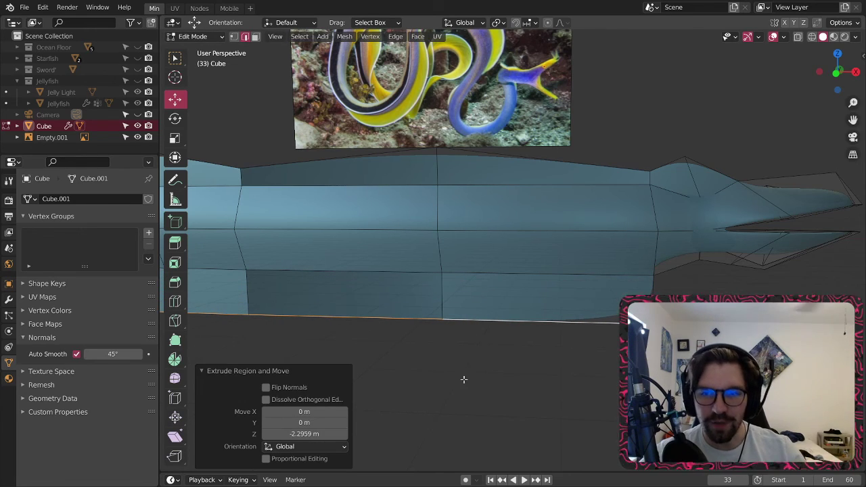
- Try merging the belly fin's front corner vertex into the body vertex above it with At Last, and undo the merge
left_click(233, 37)
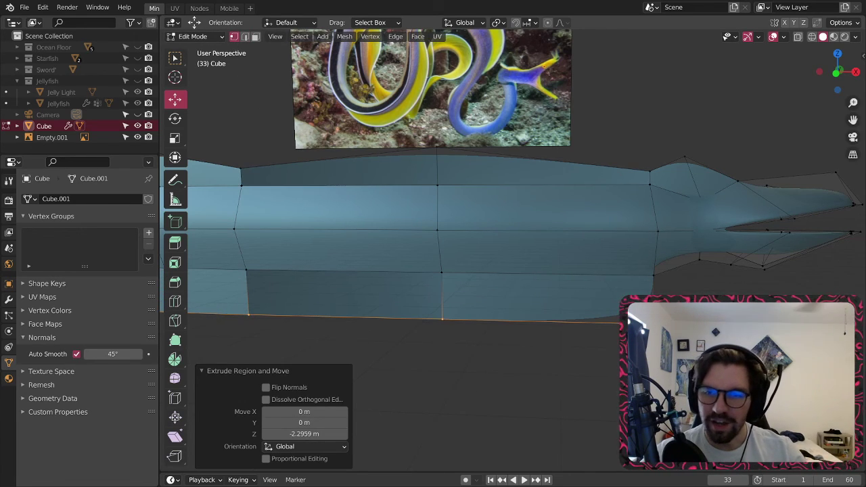
left_click(653, 323)
scroll(660, 298, "up", 6)
left_click(624, 237, "shift")
right_click(627, 241)
mouse_move(627, 242)
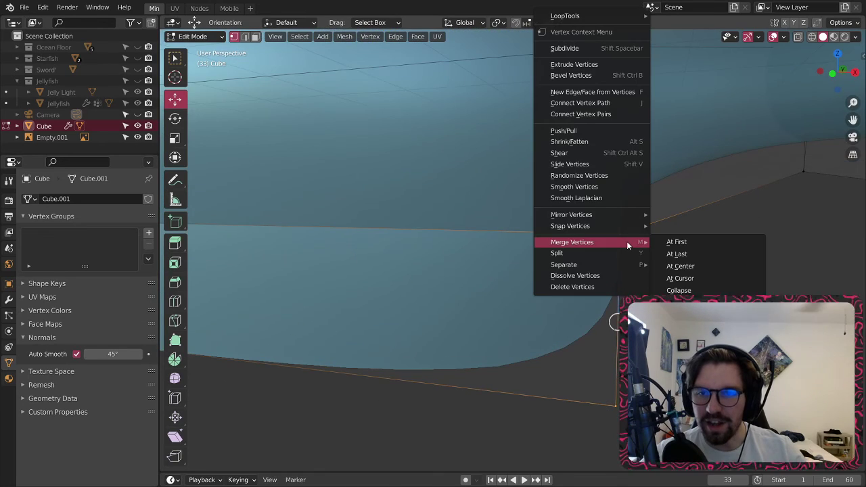
left_click(677, 254)
key("alt+a")
scroll(655, 292, "down", 4)
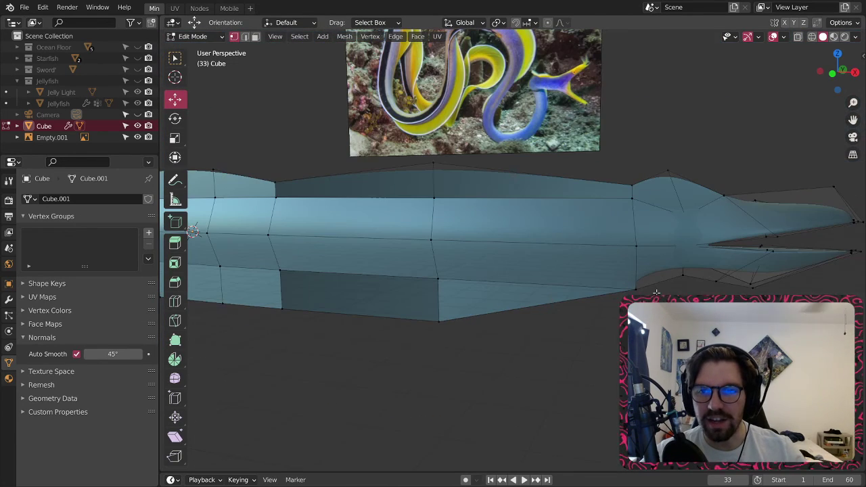
key("ctrl+z")
key("ctrl+z")
- Delete the frontmost face of the belly fin behind the head
scroll(659, 294, "up", 5)
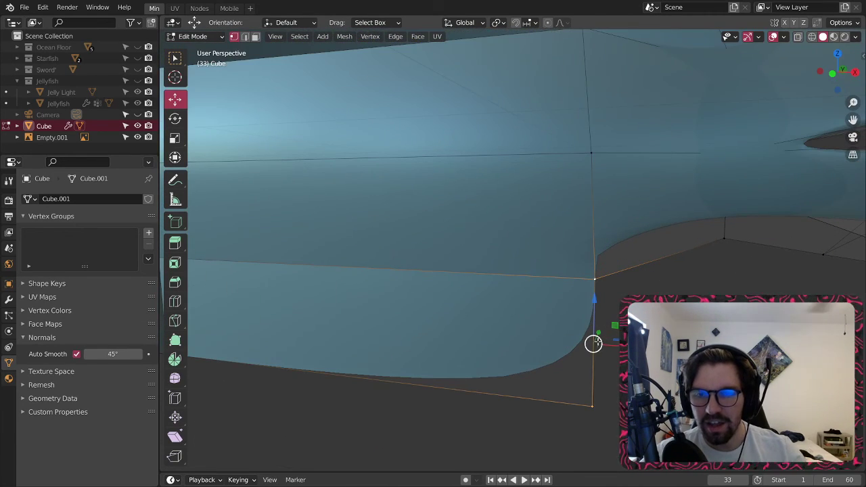
left_click(255, 37)
left_click(366, 309)
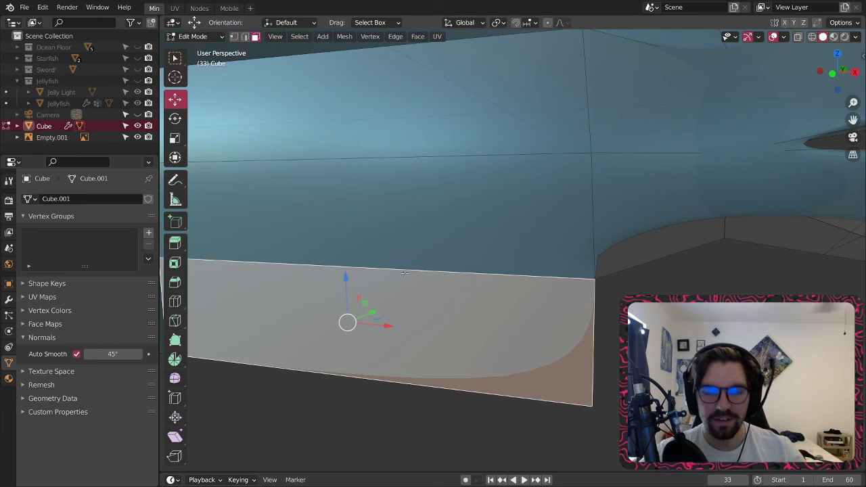
key("x")
left_click(398, 287)
- Move the belly fin's new front corner vertex up and toward the tail so the fin slopes into the body
scroll(398, 288, "down", 3)
middle_click_drag(224, 305, 534, 230, "shift")
scroll(534, 230, "up", 2)
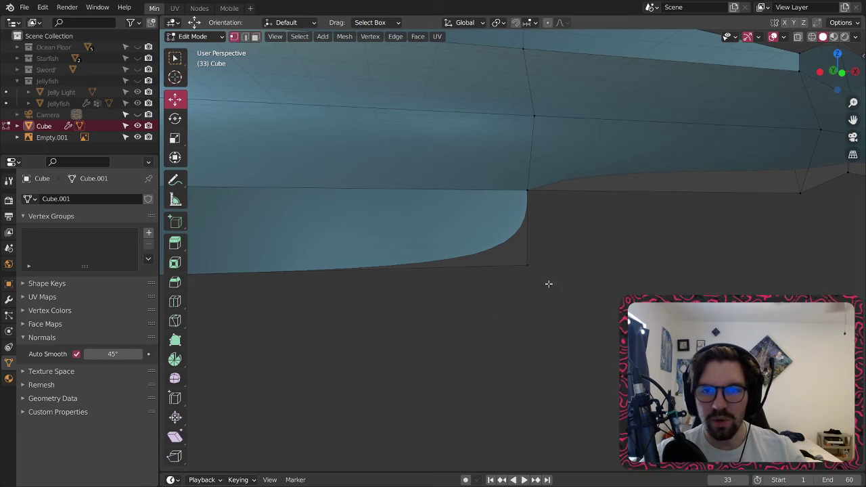
left_click(528, 266)
middle_click_drag(529, 266, 531, 281)
left_click_drag(551, 245, 446, 218)
- Slightly raise four mid-body vertices along the belly fin's lower edge, and raise one further lower-edge vertex separately
scroll(355, 303, "down", 5)
scroll(355, 303, "up", 5)
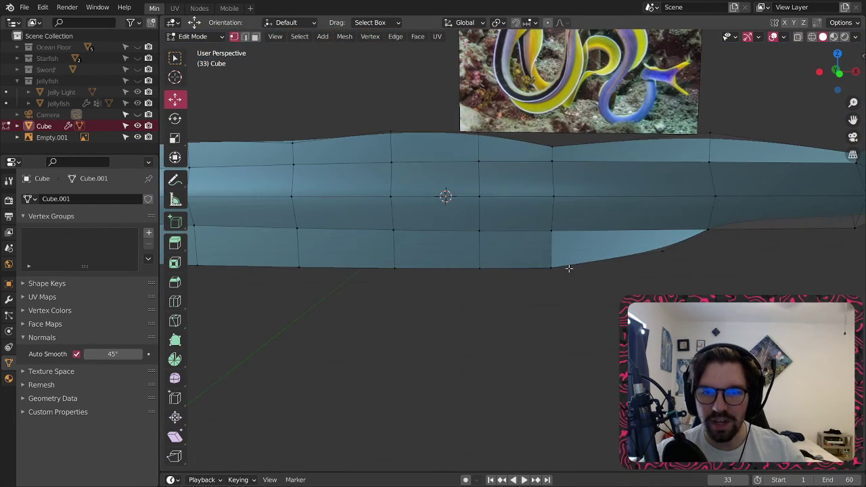
left_click(552, 267)
left_click(479, 268, "shift")
left_click(395, 268, "shift")
middle_click_drag(351, 293, 440, 300, "shift")
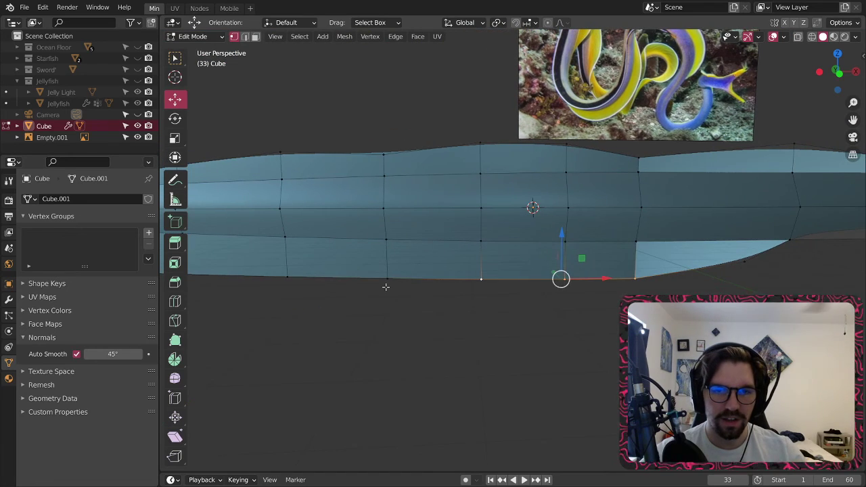
left_click(386, 282, "shift")
left_click_drag(517, 234, 517, 217)
middle_click_drag(442, 271, 499, 273, "shift")
left_click(492, 264)
left_click_drag(495, 226, 494, 213)
- Raise the belly fin's tail-end corner vertex about 1.6 m and the two lower-edge vertices beside it about 1.75 m
scroll(411, 284, "up", 3)
left_click(356, 287)
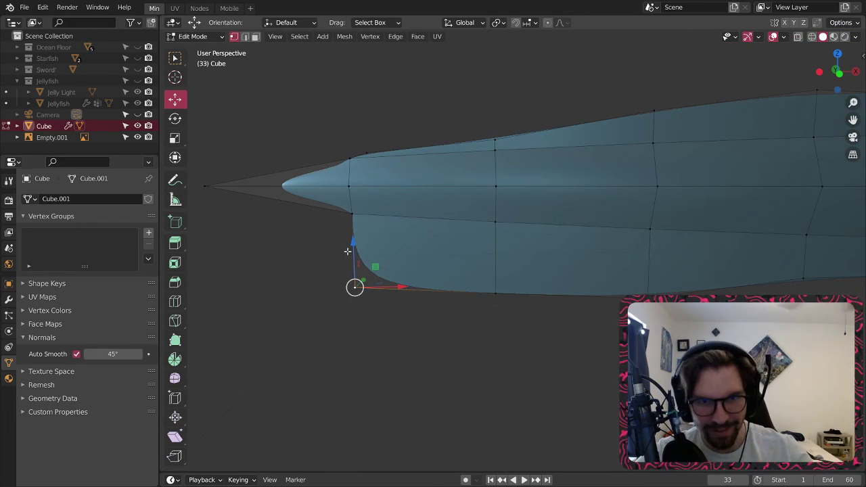
left_click_drag(355, 242, 354, 192)
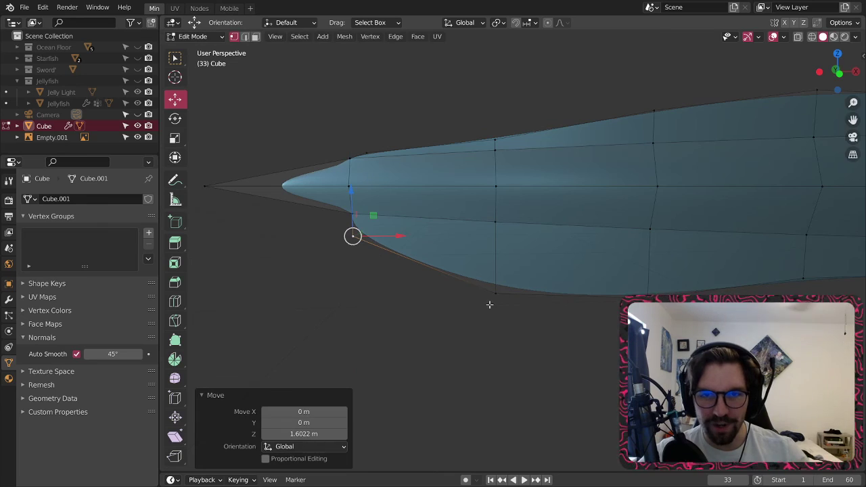
left_click(495, 292)
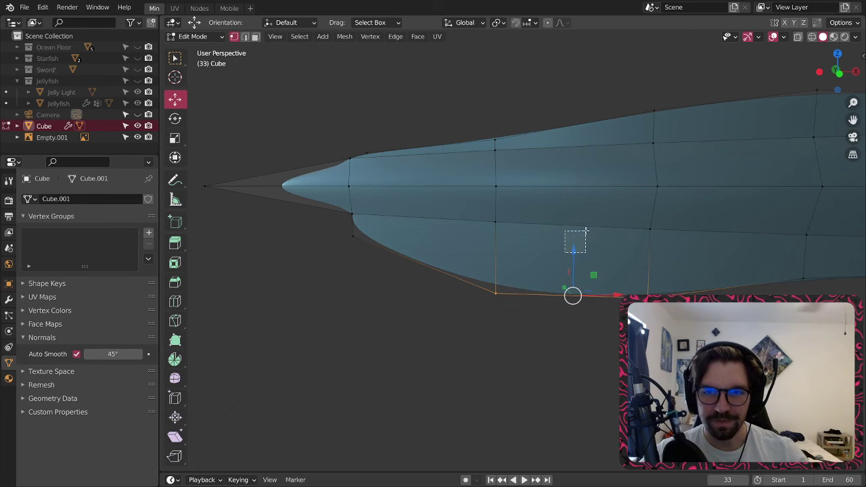
left_click(535, 304)
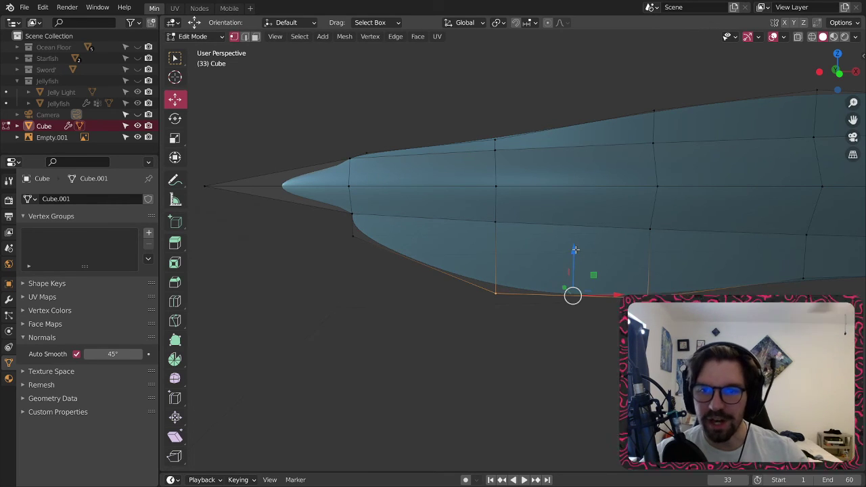
left_click_drag(575, 249, 585, 197)
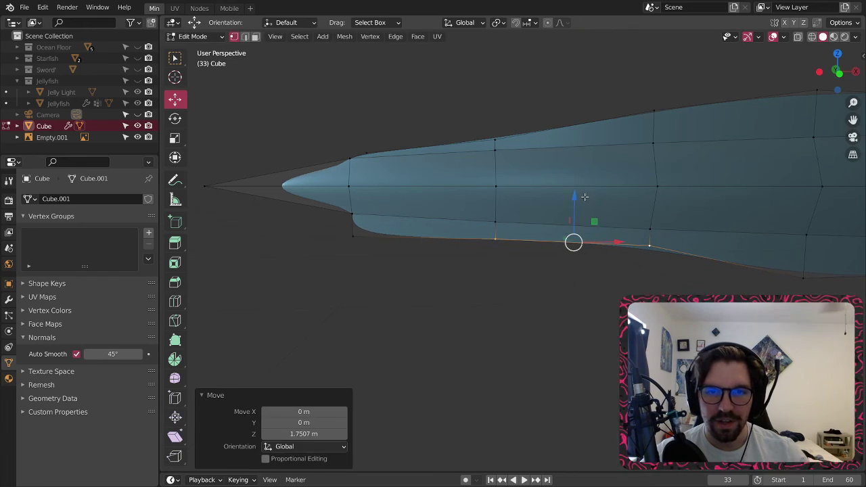
- Shift the belly fin's tail-end corner vertex toward the head and slightly upward to taper the fin's end
scroll(362, 233, "up", 3)
left_click(366, 244)
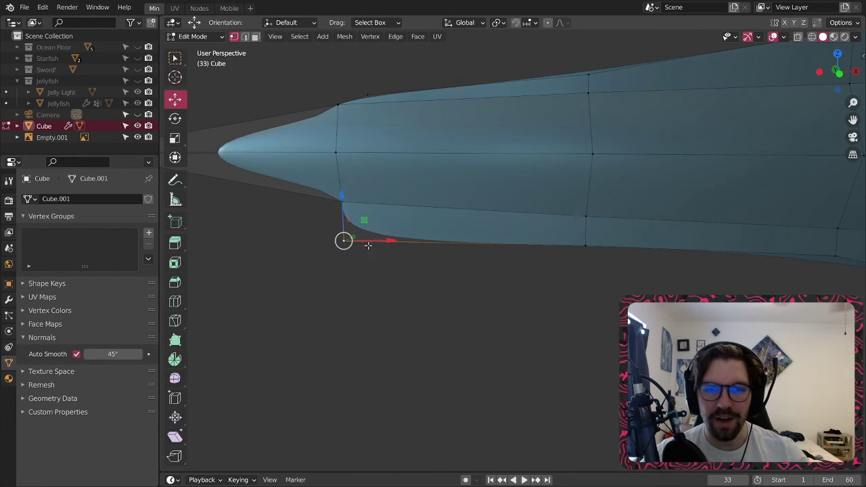
left_click_drag(400, 239, 454, 231)
left_click_drag(407, 196, 411, 178)
left_click(398, 289)
- Raise two more vertices along the belly fin's lower edge slightly to vary its wavy outline
scroll(477, 253, "down", 3)
middle_click_drag(694, 259, 381, 226, "shift")
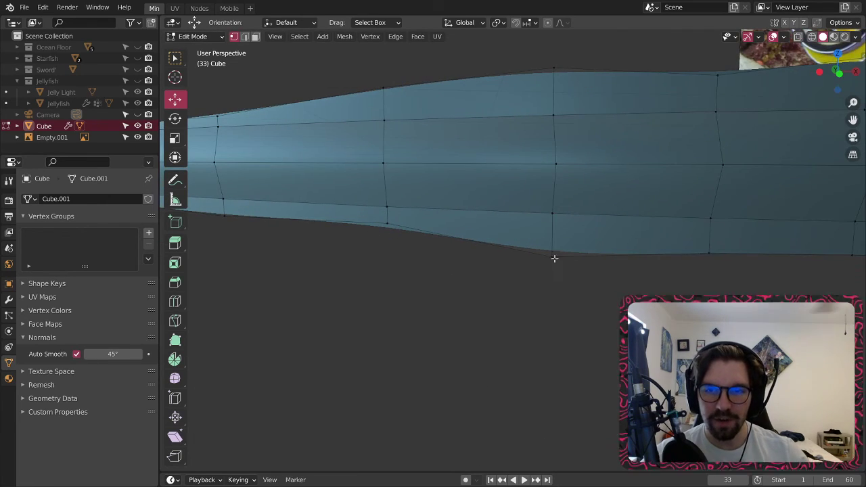
mouse_move(553, 209)
left_mouse_down()
mouse_move(554, 193)
mouse_move(554, 203)
left_mouse_up()
middle_click_drag(554, 203, 462, 271)
left_click(463, 270)
left_click_drag(463, 222, 469, 205)
left_click(437, 288)
scroll(431, 321, "down", 5)
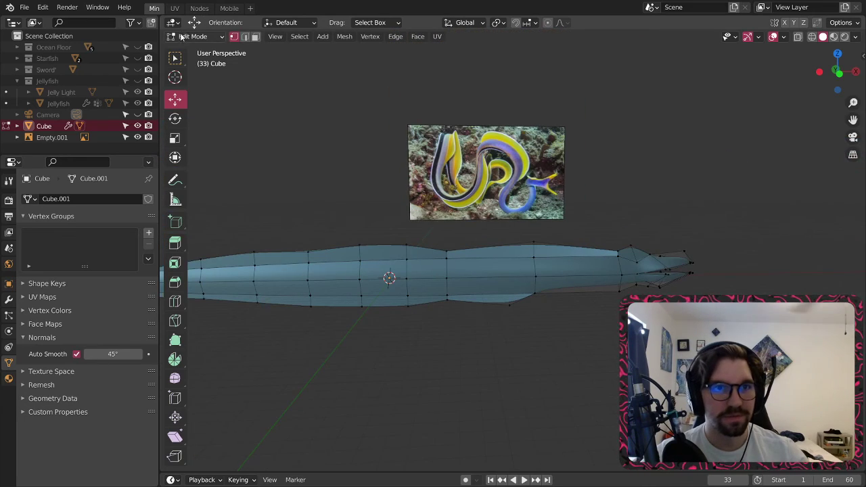
- Return to Object Mode and examine the back fin, belly fin and head against the reference photo
left_click(193, 37)
left_click(203, 42)
middle_click_drag(310, 217, 573, 234)
scroll(466, 243, "up", 4)
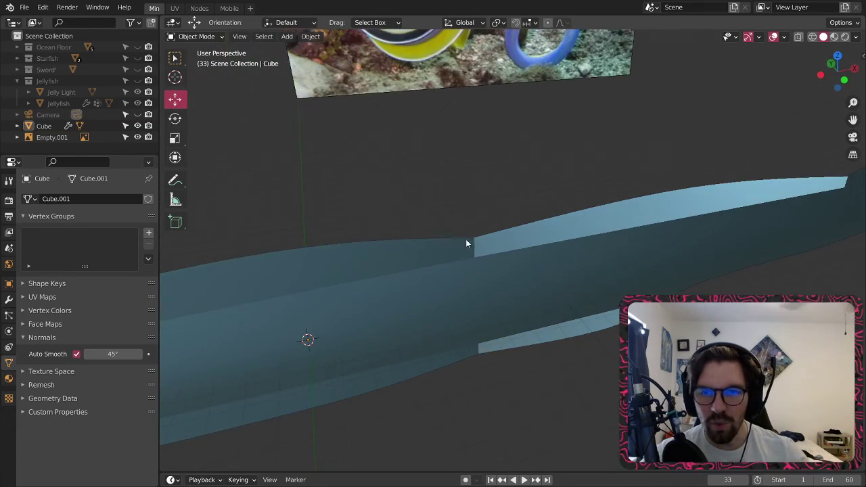
scroll(466, 243, "up", 2)
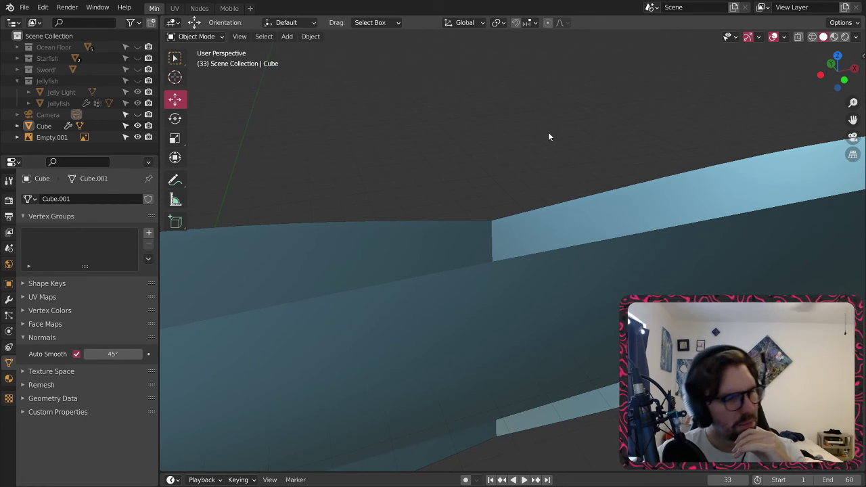
scroll(538, 169, "down", 5)
middle_click_drag(529, 173, 487, 228)
scroll(493, 231, "down", 6)
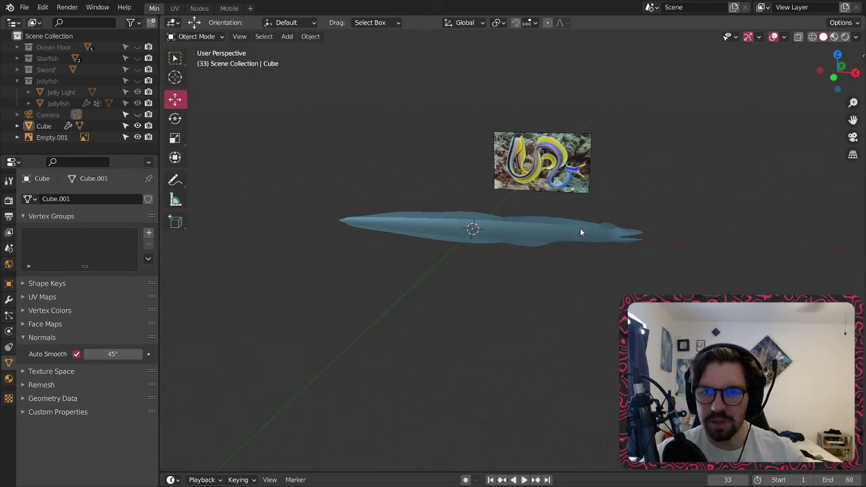
scroll(580, 232, "up", 6)
scroll(544, 186, "down", 2)
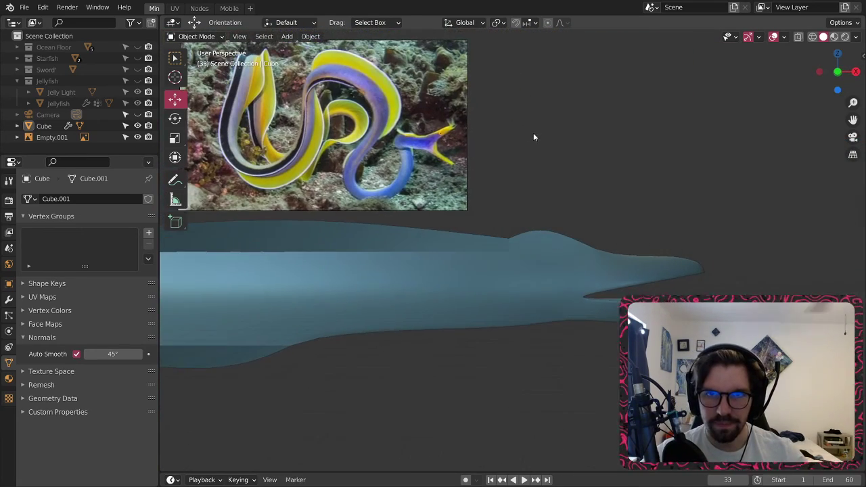
scroll(474, 130, "up", 4)
scroll(581, 276, "down", 4)
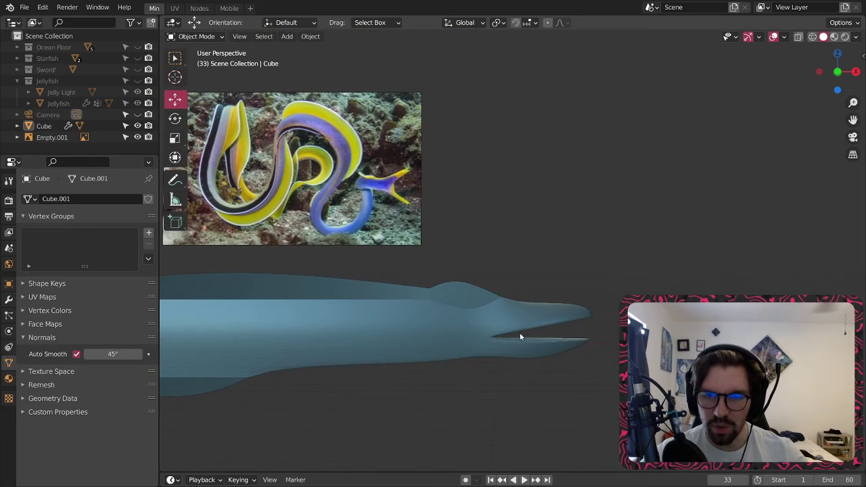
- Add a UV sphere for the eye and move it along X toward the eel's head
scroll(486, 353, "up", 6)
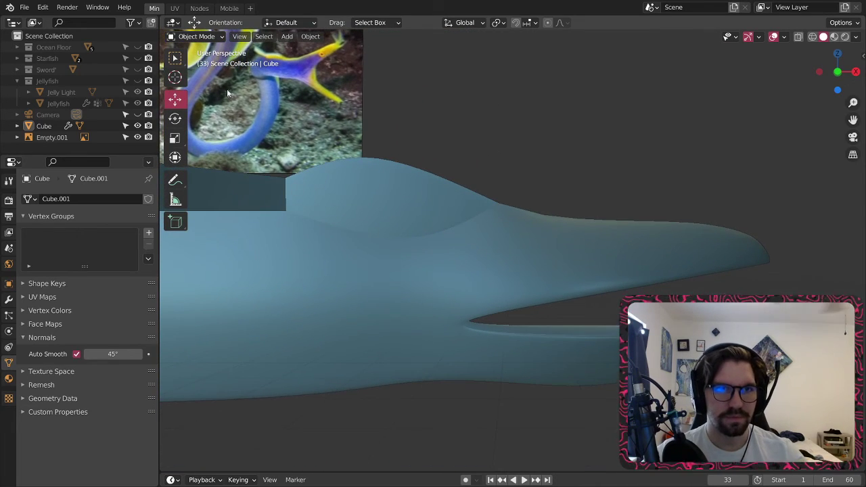
left_click(286, 38)
mouse_move(346, 56)
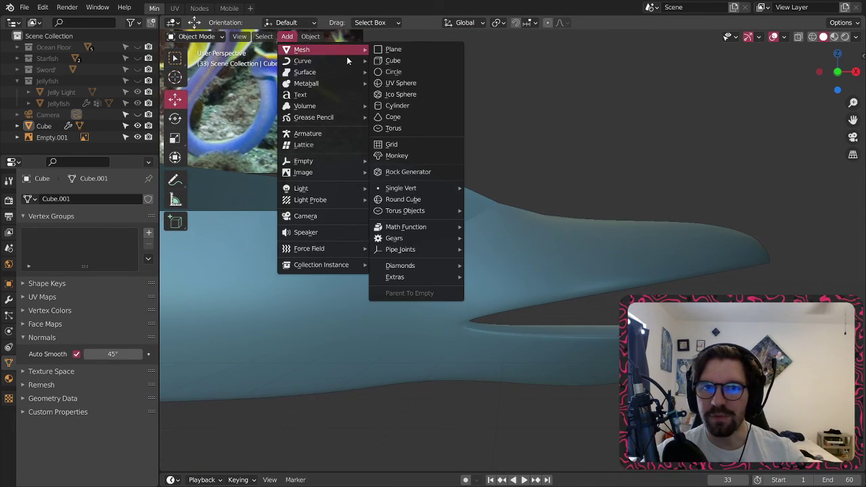
left_click(399, 83)
scroll(472, 310, "down", 2)
middle_click_drag(471, 310, 473, 201)
left_click_drag(482, 233, 846, 177)
- Scale the sphere down to eye size and raise it about 1.15 m to the upper part of the head
middle_click_drag(780, 181, 551, 180, "shift")
scroll(569, 211, "up", 6)
key("s")
left_click(525, 261)
left_click_drag(531, 177, 530, 124)
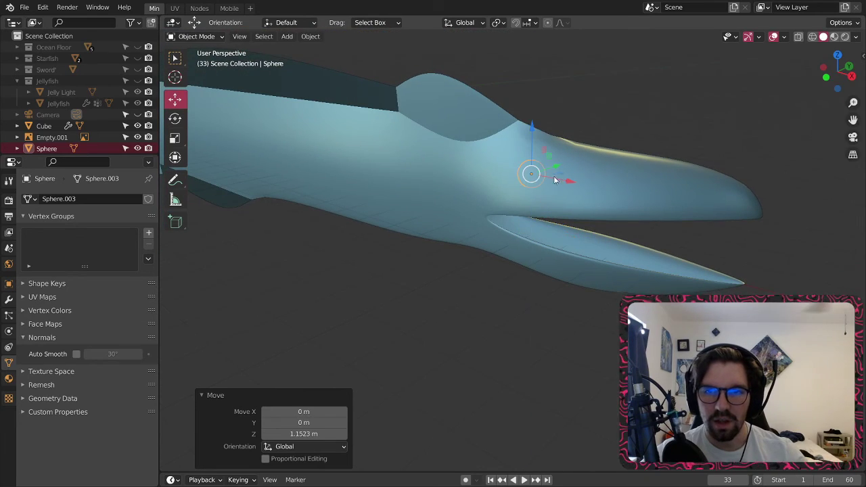
- Move the eye sphere sideways out to the surface of the head and scale it to 0.534
middle_click_drag(555, 180, 474, 177)
left_click_drag(579, 172, 560, 173)
scroll(542, 176, "up", 3)
middle_click_drag(542, 176, 581, 166)
key("s")
left_click(559, 151)
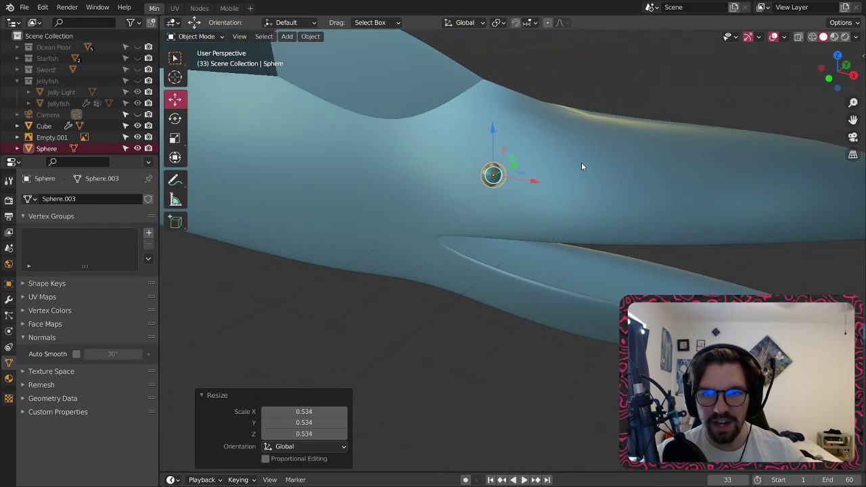
- Move the eye sphere about 0.37 m back along X and lower it about 0.45 m along Z
key("g")
key("x")
left_click(504, 178)
middle_click_drag(504, 178, 530, 128)
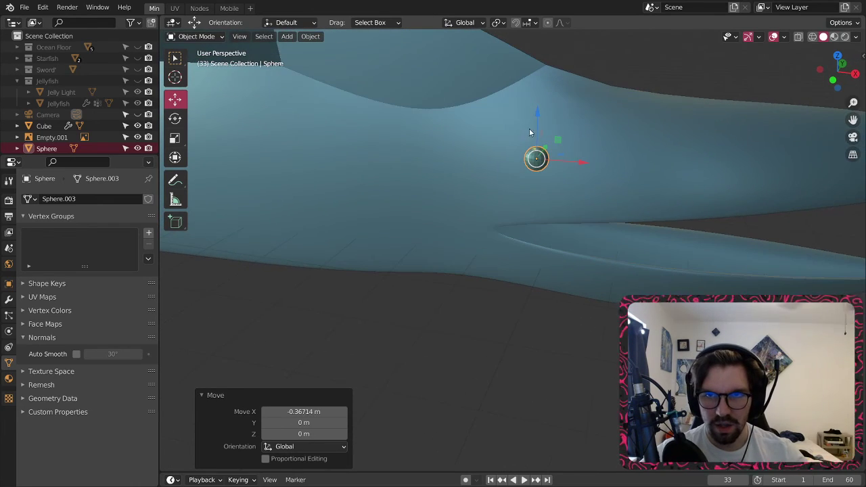
key("g")
key("z")
left_click_drag(535, 132, 534, 158)
middle_click_drag(555, 190, 582, 187)
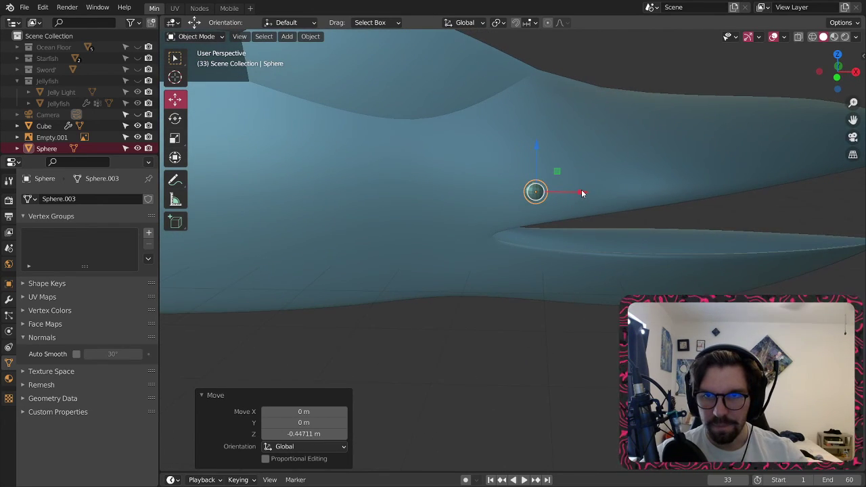
- Nudge the eye sphere about 0.024 m back along X and compare its placement with the eye in the reference photo
left_click_drag(581, 193, 579, 192)
middle_click_drag(573, 192, 565, 265)
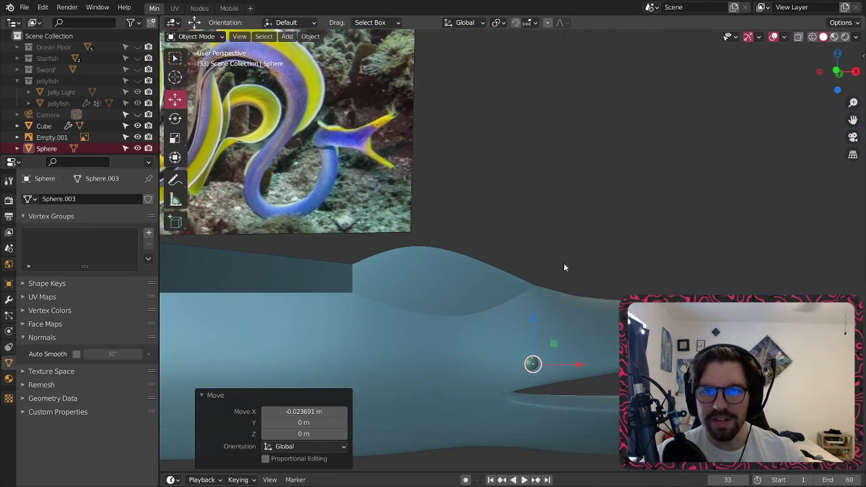
scroll(478, 253, "up", 8)
middle_click_drag(534, 360, 635, 244, "shift")
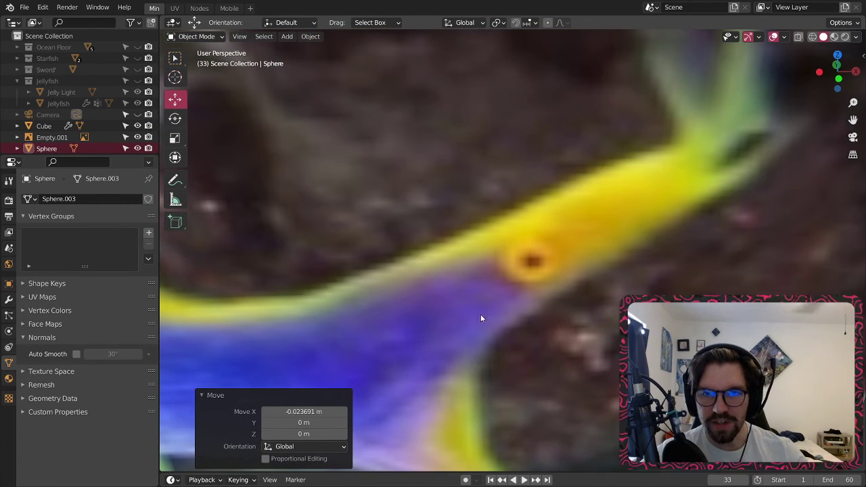
middle_click_drag(498, 357, 685, 129)
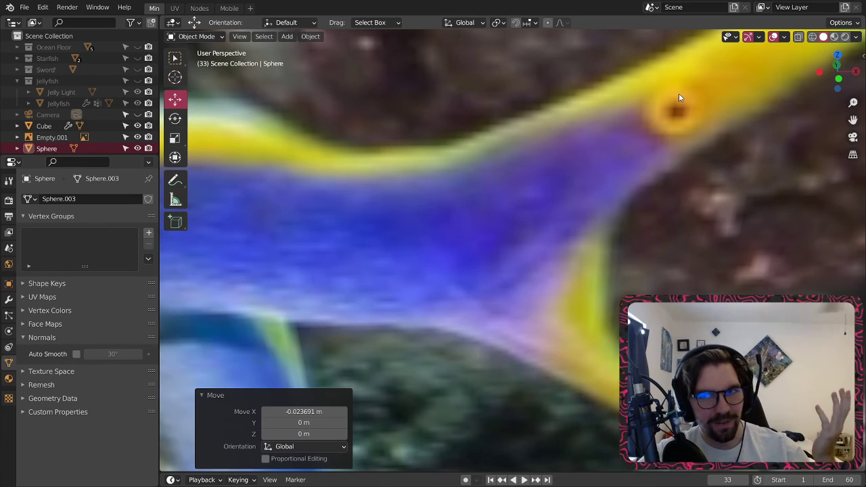
scroll(680, 98, "down", 3)
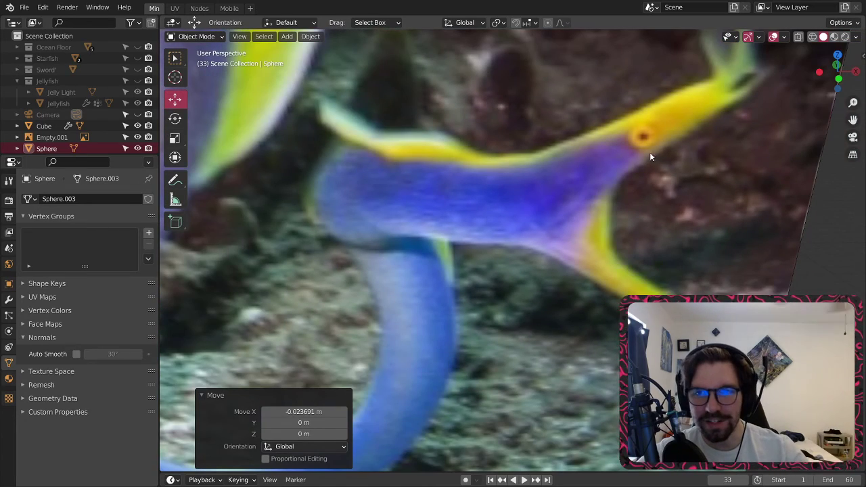
middle_click_drag(656, 136, 679, 136)
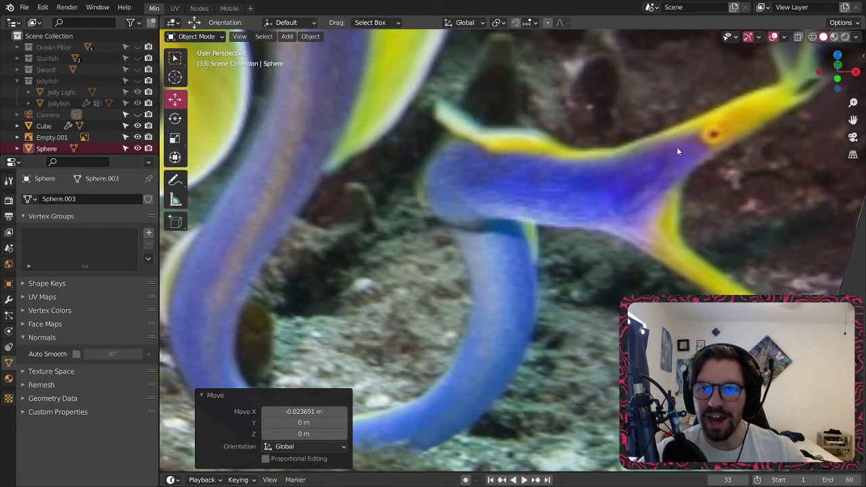
key("KP_Decimal")
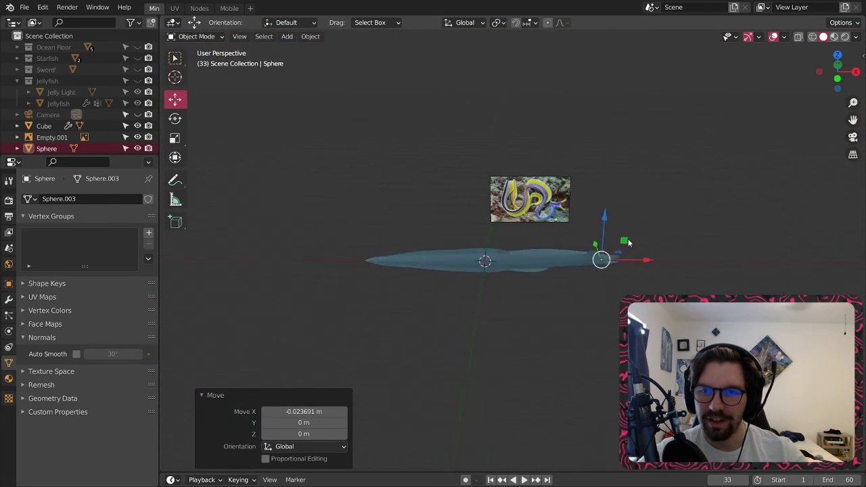
- Raise the eye sphere about 0.59 m along Z and move it about 0.34 m forward along X on the upper jaw
scroll(513, 182, "up", 5)
middle_click_drag(484, 183, 522, 215, "shift")
left_click_drag(504, 228, 660, 228)
middle_click_drag(655, 180, 567, 213)
left_click_drag(567, 213, 568, 133)
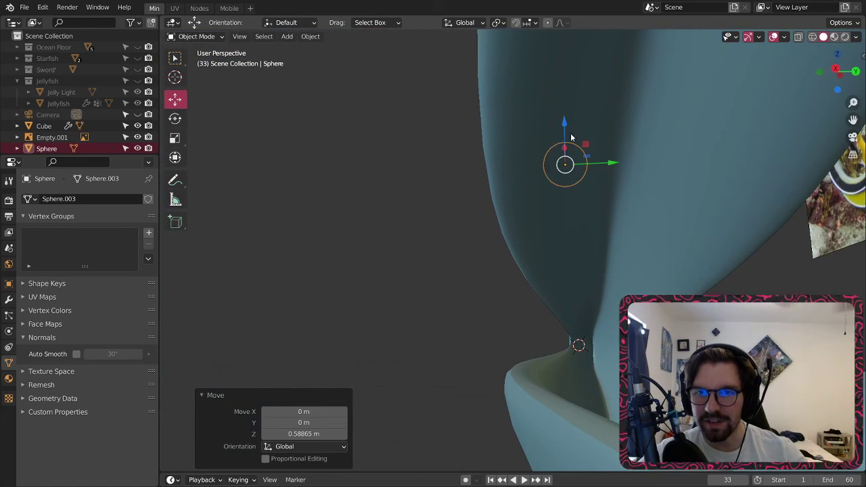
middle_click_drag(567, 132, 685, 176)
left_click_drag(611, 164, 660, 166)
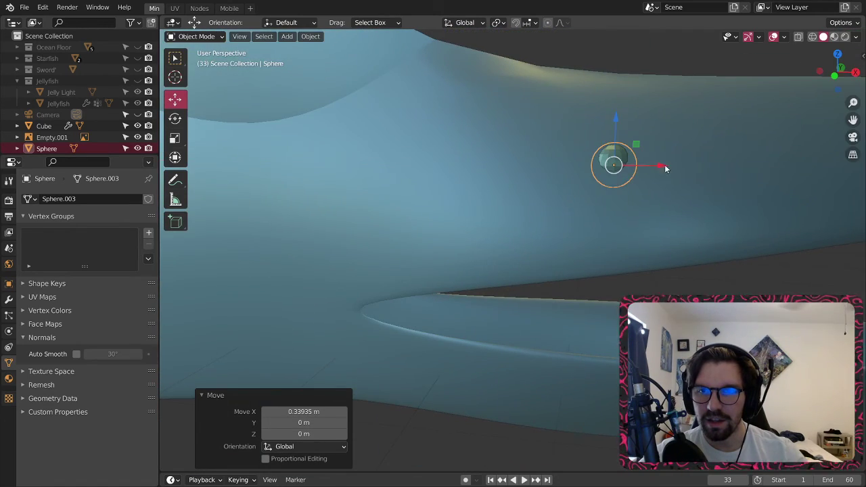
- Move the eye sphere about 0.11 m outward along negative Y and about 0.66 m farther forward along X
middle_click_drag(660, 166, 654, 157)
left_click_drag(654, 163, 635, 174)
middle_click_drag(635, 174, 673, 162)
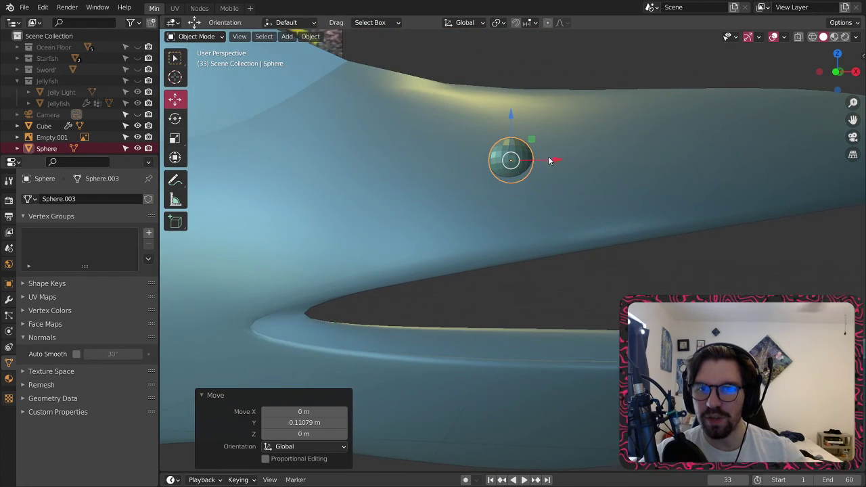
left_click_drag(552, 161, 705, 216)
middle_click_drag(706, 216, 607, 212)
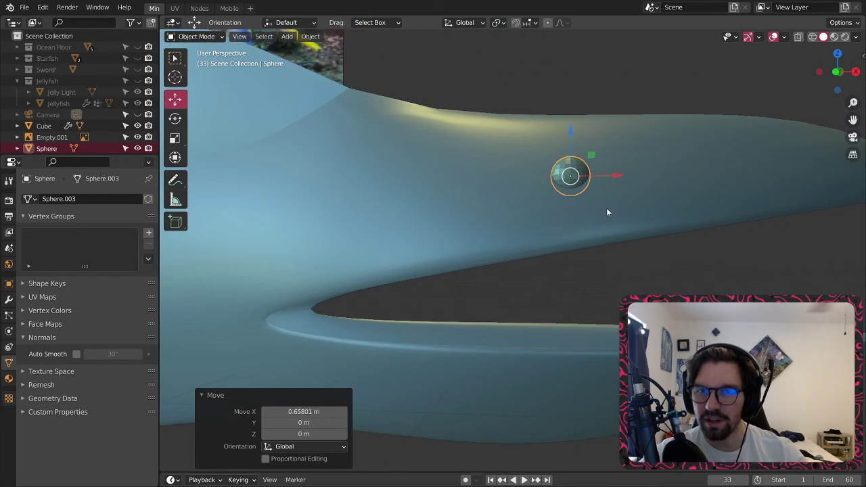
- Lower the eye sphere slightly on the upper jaw, fine-tune its position and deselect it to judge the placement against the photo
left_click_drag(563, 146, 564, 169)
middle_click_drag(564, 169, 607, 207)
left_click_drag(607, 206, 595, 205)
middle_click_drag(596, 206, 683, 223)
left_click(668, 273)
scroll(667, 272, "down", 5)
scroll(580, 253, "down", 4)
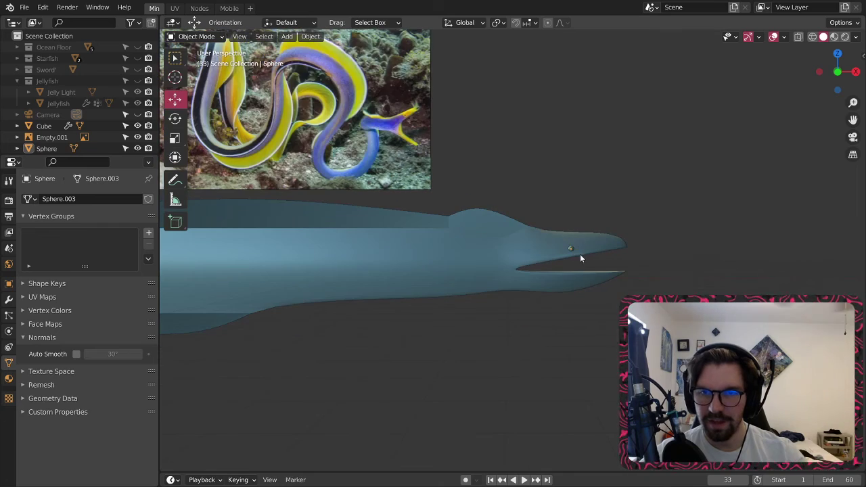
- Flatten the eye sphere by scaling it to 0.296 along Y and move it about 0.093 m outward along negative Y
scroll(580, 254, "up", 5)
scroll(551, 247, "up", 8)
left_click(537, 232)
middle_click_drag(537, 233, 423, 268)
scroll(514, 261, "down", 2)
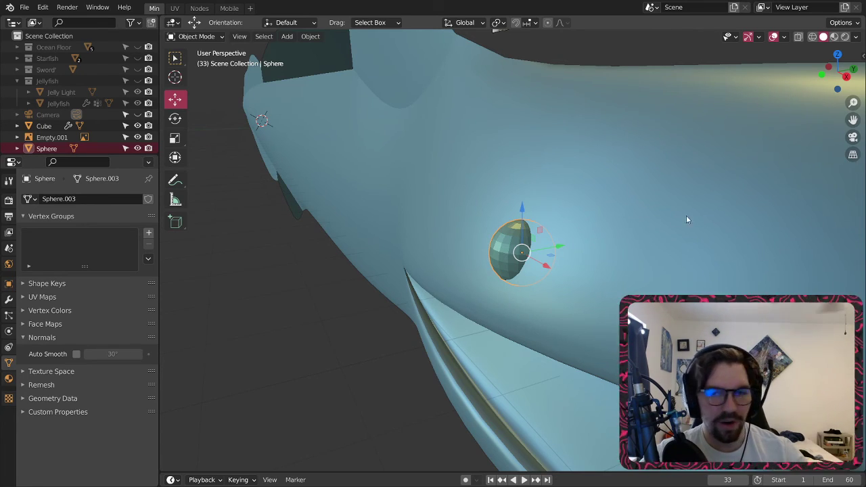
scroll(686, 219, "up", 2)
middle_click_drag(686, 220, 662, 224)
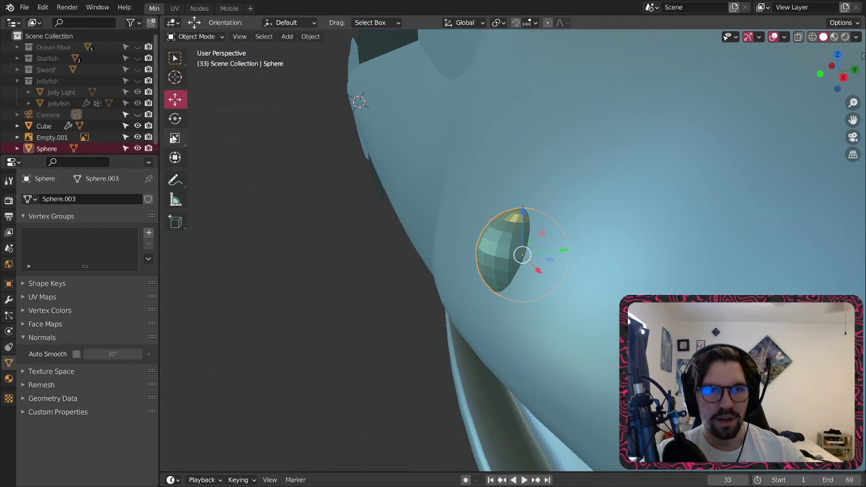
left_click(174, 138)
left_click_drag(560, 248, 534, 256)
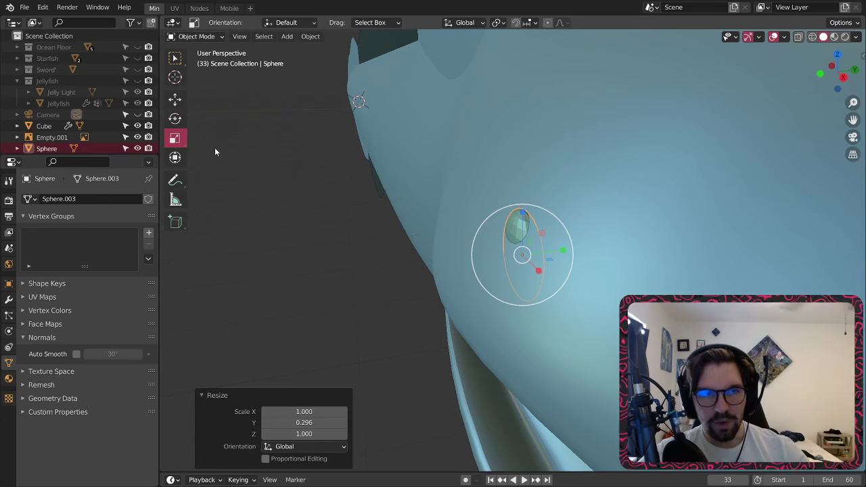
left_click(175, 100)
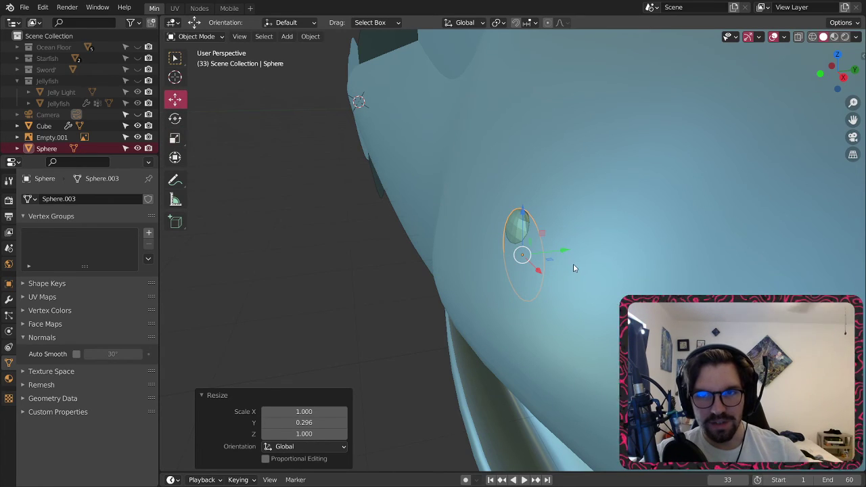
left_click_drag(563, 254, 538, 256)
- Rotate the flattened eye -17.4° around X to follow the head and move it about 0.037 m inward along Y
left_click(175, 117)
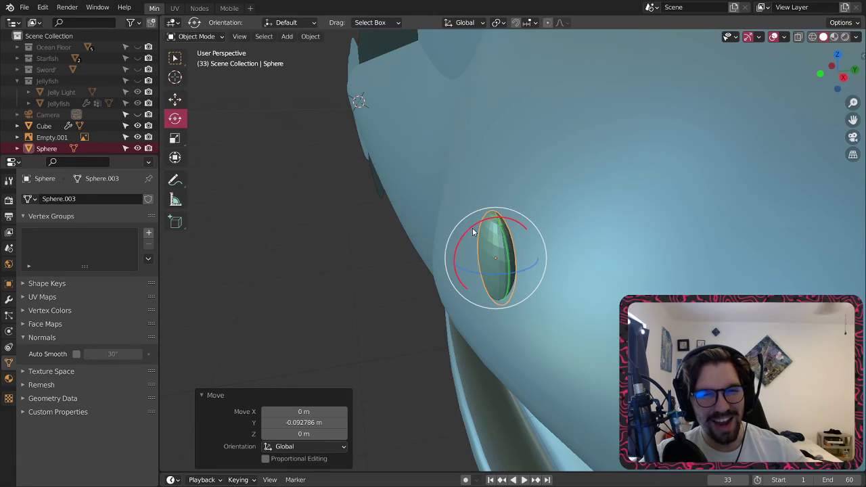
left_click_drag(472, 231, 486, 224)
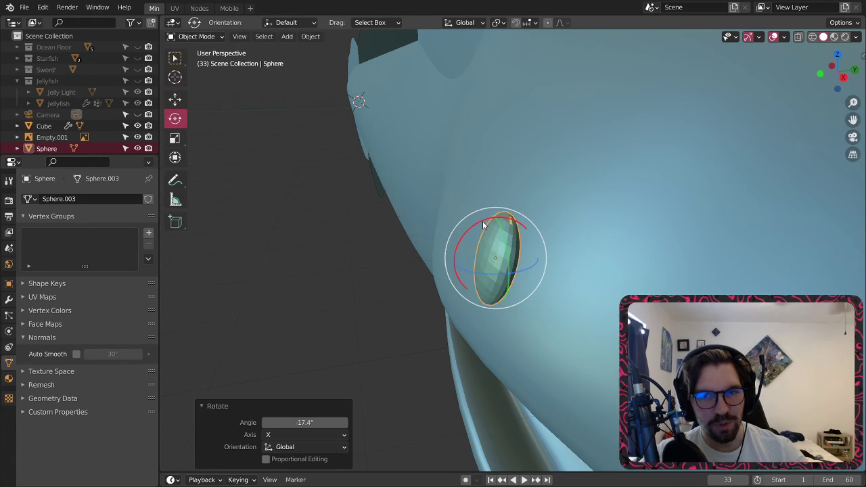
middle_click_drag(485, 224, 467, 206)
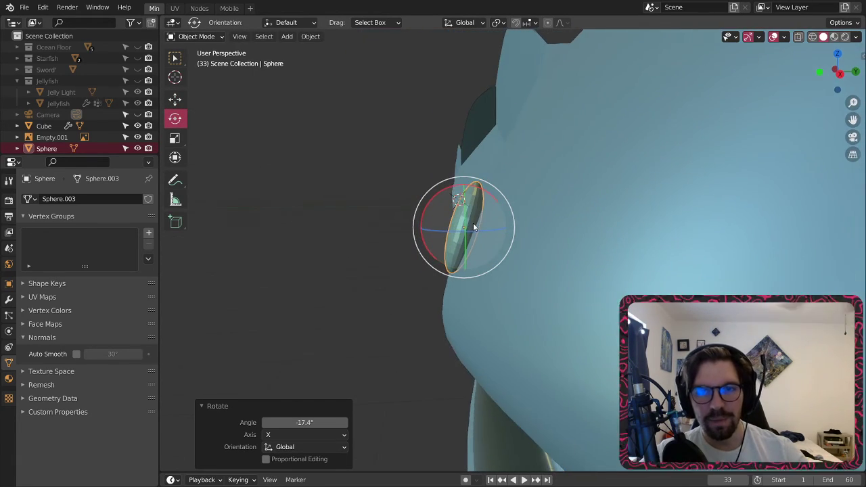
left_click(175, 99)
left_click_drag(508, 227, 512, 225)
middle_click_drag(510, 220, 637, 227)
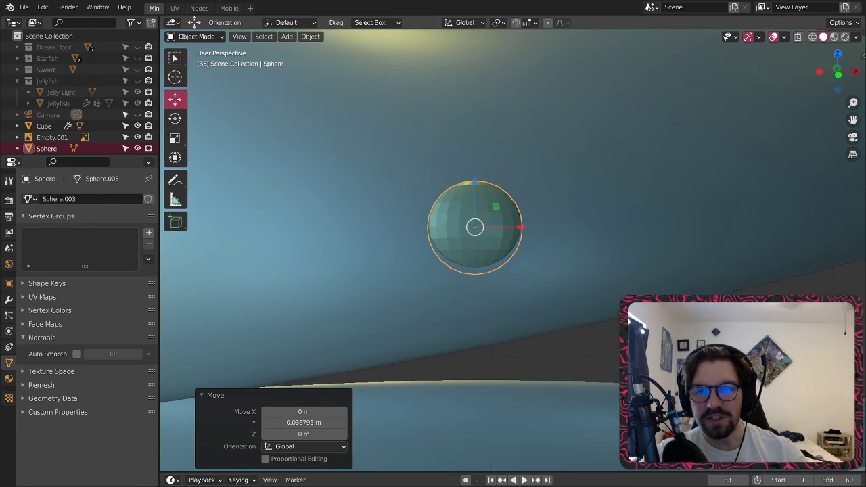
- Apply smooth shading to the eye sphere and deselect it to check its fit on the head
left_click(583, 335)
left_click(462, 219)
right_click(462, 219)
left_click(462, 218)
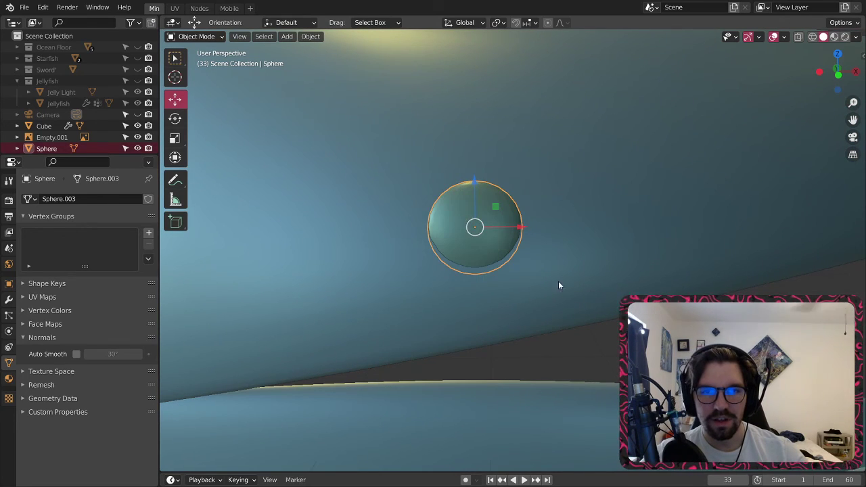
left_click(610, 344)
middle_click_drag(609, 347, 488, 316)
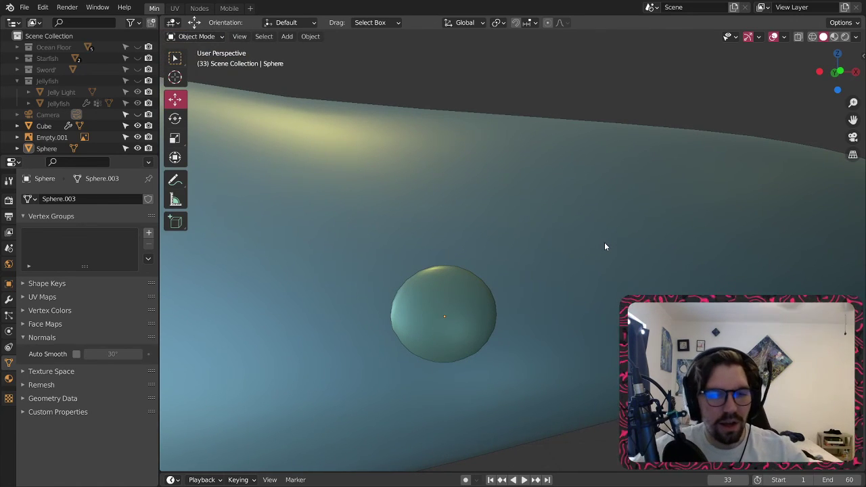
scroll(455, 336, "down", 6)
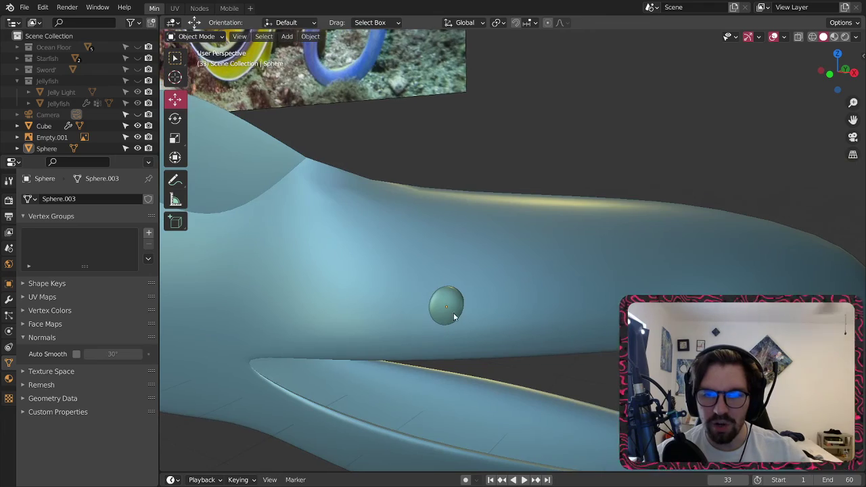
left_click(460, 312)
left_click(460, 312)
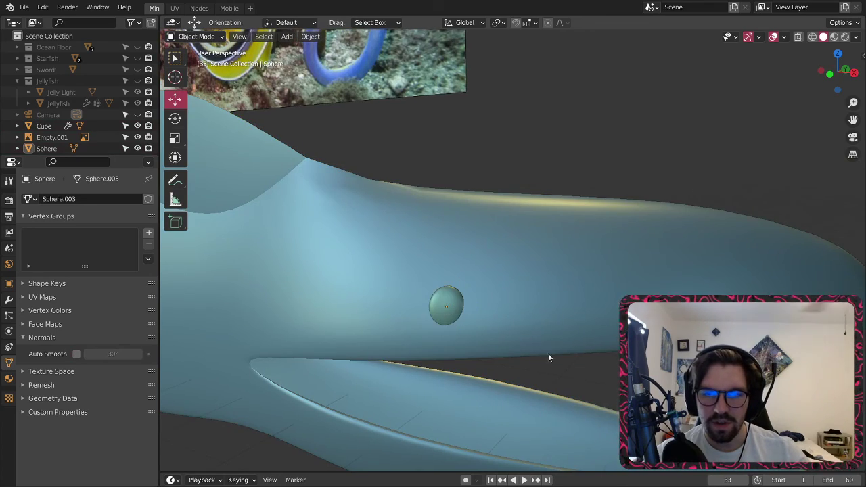
scroll(451, 311, "up", 6)
scroll(451, 317, "down", 6)
middle_click_drag(451, 316, 484, 285)
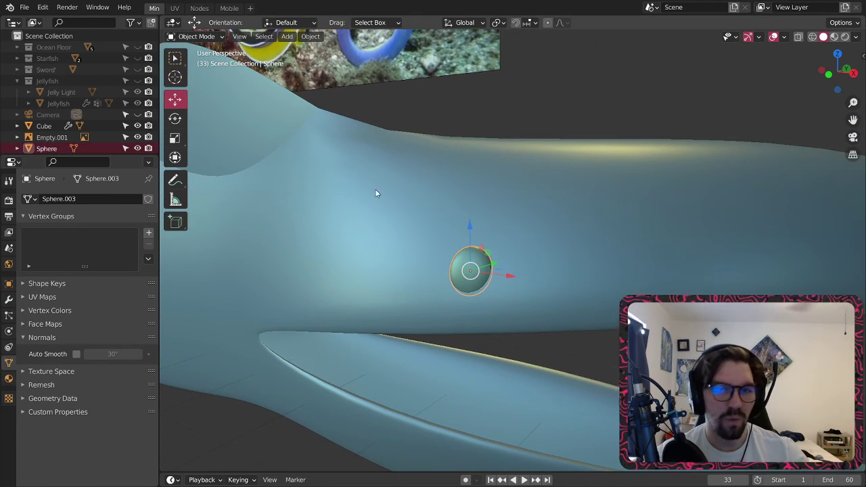
- Rename the eel body object from Cube to Eel
left_click(310, 152)
double_click(44, 126)
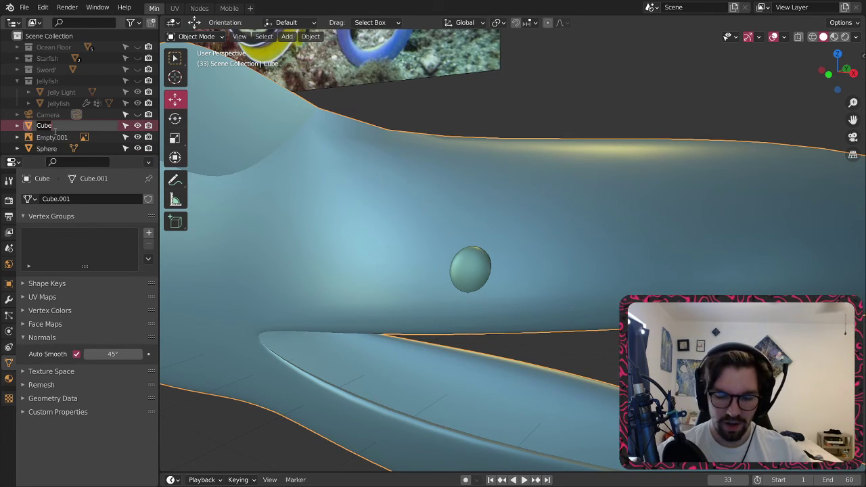
type("Eel")
key("Return")
scroll(58, 106, "down", 2)
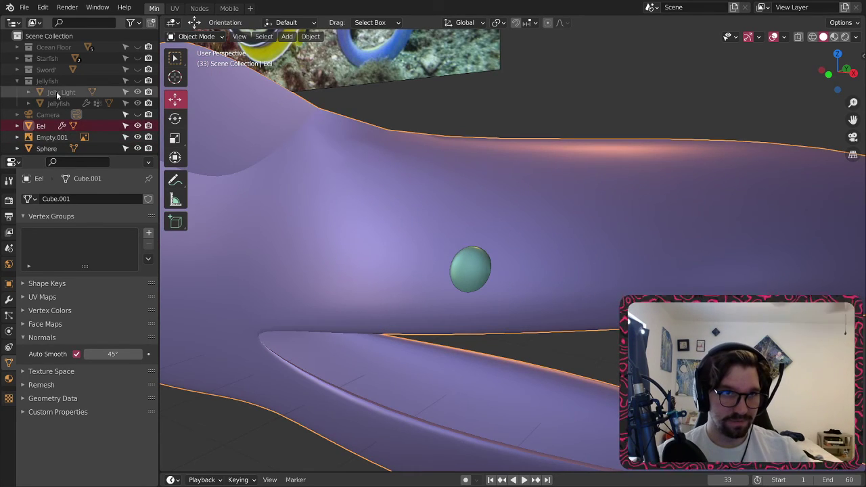
- Create a new scene collection named Eel, move the Eel body object into it and clear the selection
right_click(58, 106)
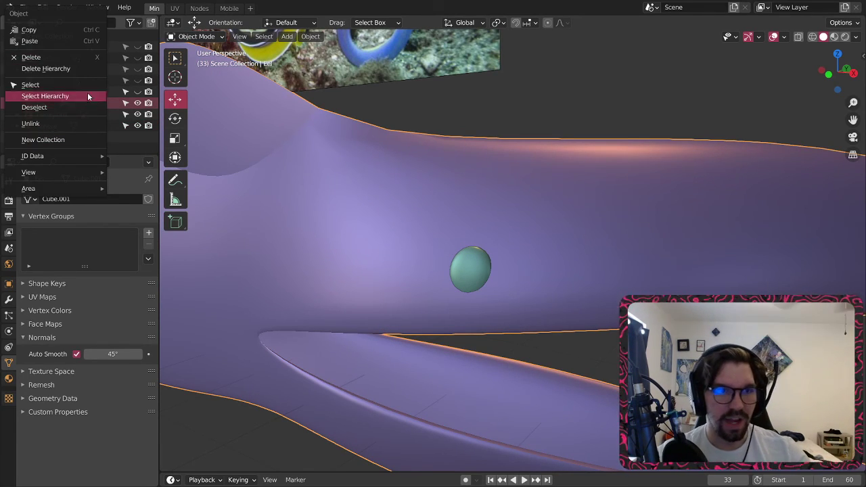
left_click(68, 141)
left_click(54, 92)
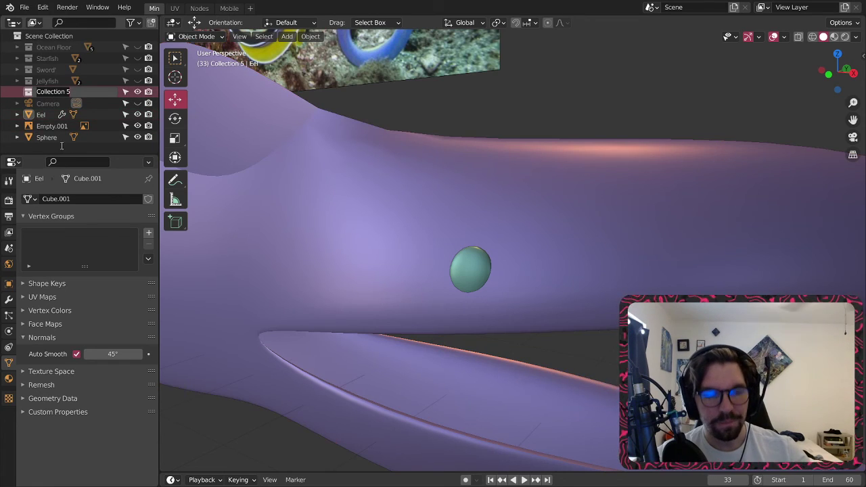
type("Eel")
key("Return")
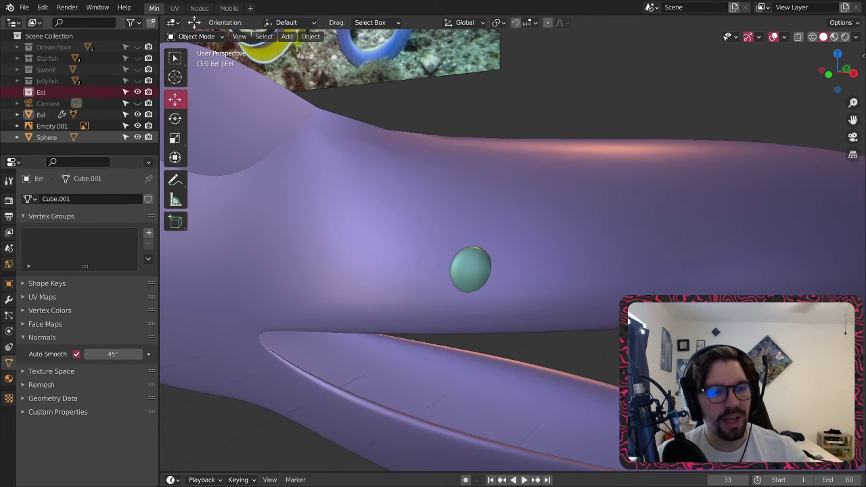
left_click_drag(41, 114, 56, 93)
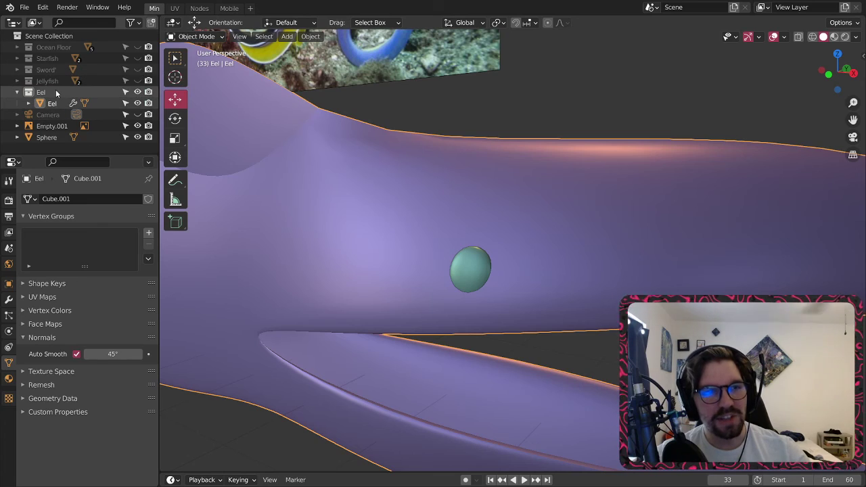
key("alt+a")
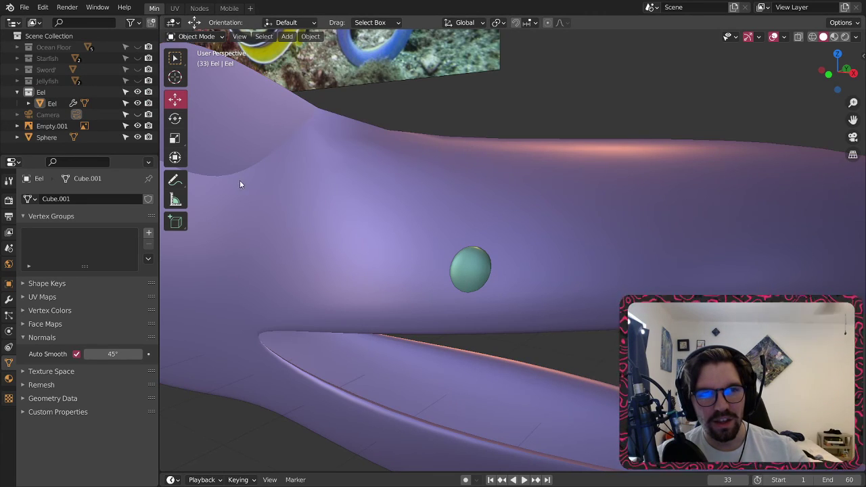
- Rename the eye sphere to Eel Eyes, move it into the Eel collection and collapse its Normals settings
left_click(48, 137)
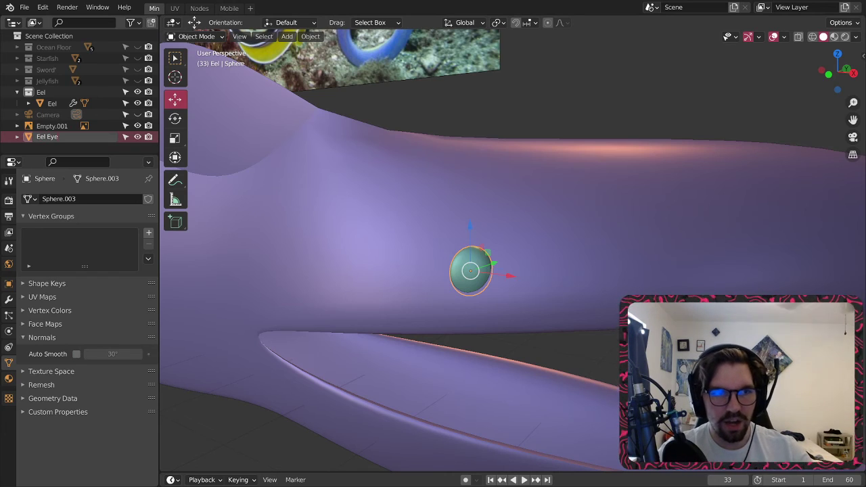
type("s")
key("Return")
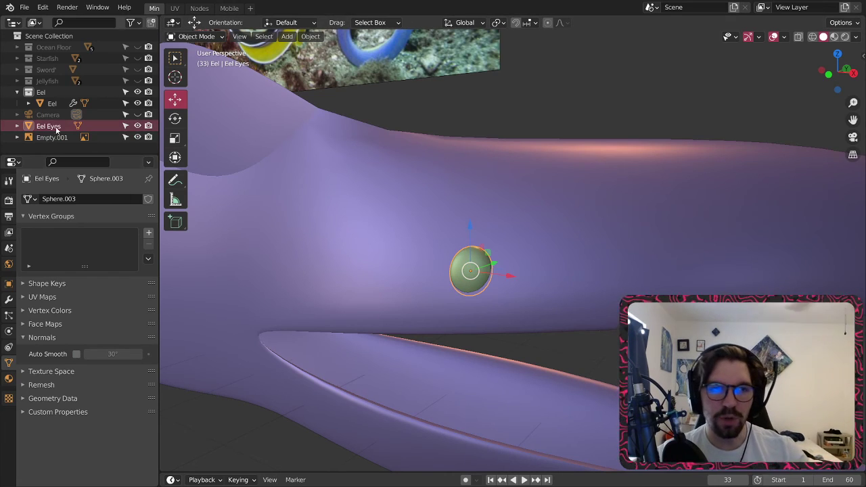
left_click_drag(55, 126, 45, 92)
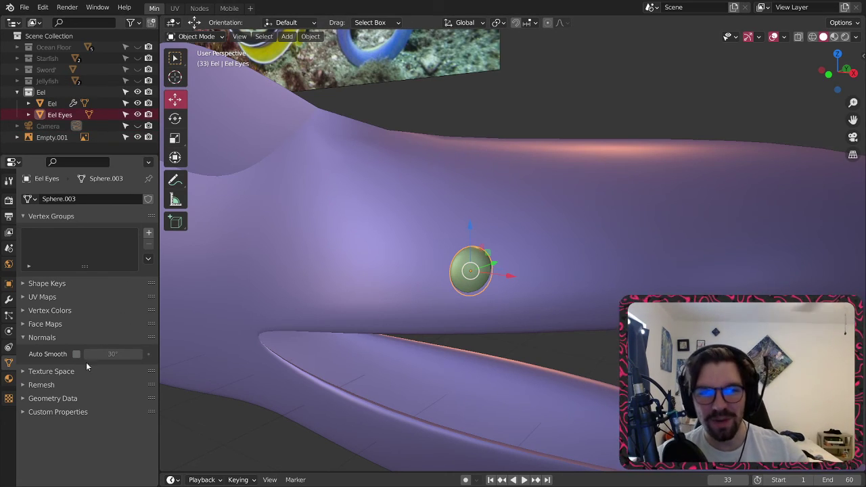
left_click(25, 340)
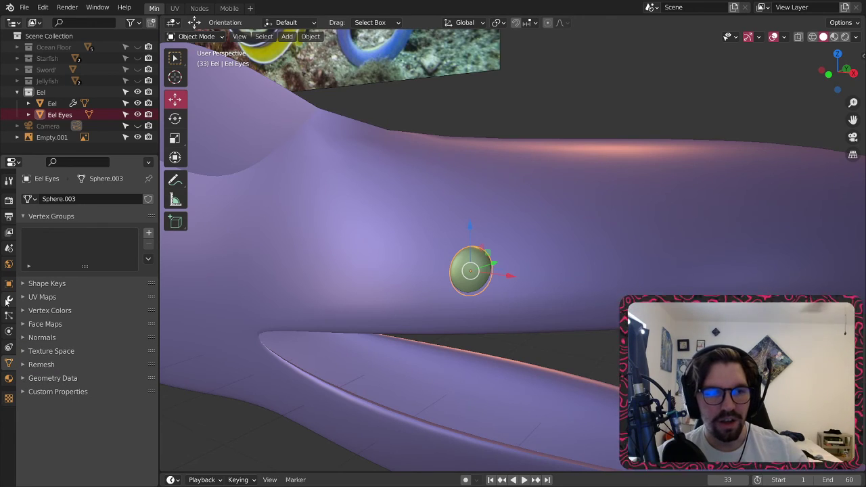
- Add a Mirror modifier to the Eel Eyes object with Eel as the mirror object
left_click(8, 300)
left_click(127, 199)
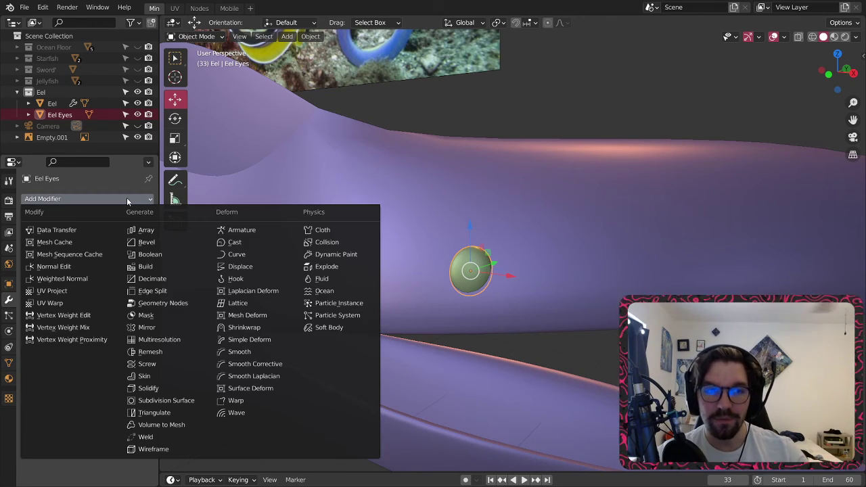
left_click(163, 329)
left_click(108, 275)
left_click(95, 305)
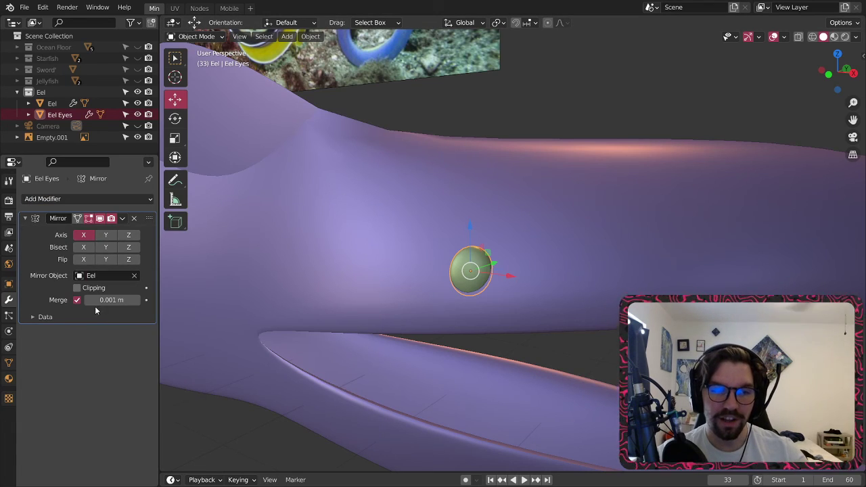
- Set the eye Mirror modifier to mirror only across the Y axis and clear the selection
scroll(224, 270, "down", 6)
middle_click_drag(359, 239, 284, 244)
middle_click_drag(238, 280, 865, 197, "shift")
middle_click_drag(216, 249, 626, 222, "shift")
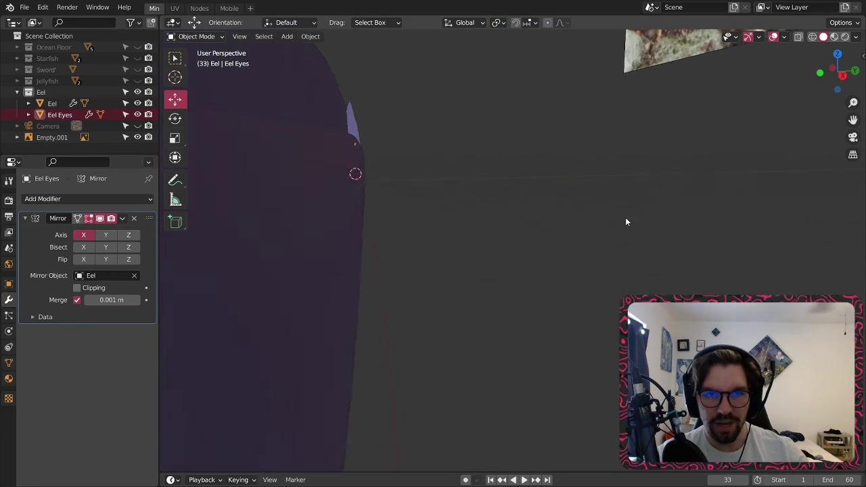
middle_click_drag(417, 285, 477, 303)
scroll(494, 240, "down", 7)
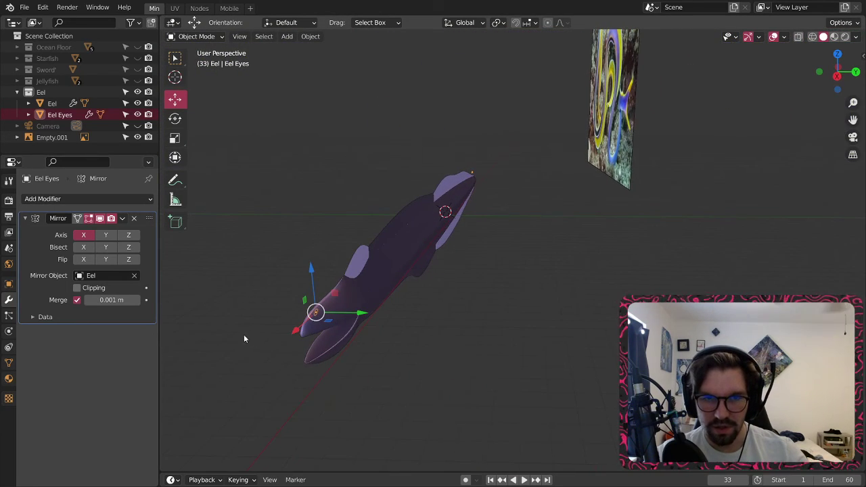
left_click(106, 235)
left_click(84, 235)
middle_click_drag(287, 290, 465, 300)
scroll(466, 299, "down", 2)
middle_click_drag(333, 283, 519, 215, "shift")
key("alt+a")
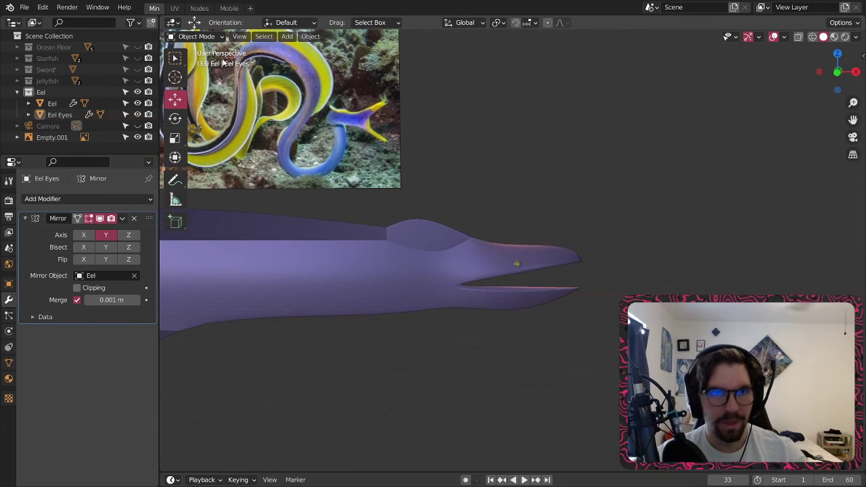
- Examine the eel's overall shape from tail to head beside the reference photo
left_click(198, 37)
scroll(401, 250, "down", 5)
middle_click_drag(330, 227, 437, 194, "shift")
scroll(529, 132, "up", 6)
scroll(493, 283, "down", 6)
middle_click_drag(445, 316, 613, 257, "shift")
scroll(525, 281, "up", 3)
scroll(523, 263, "up", 4)
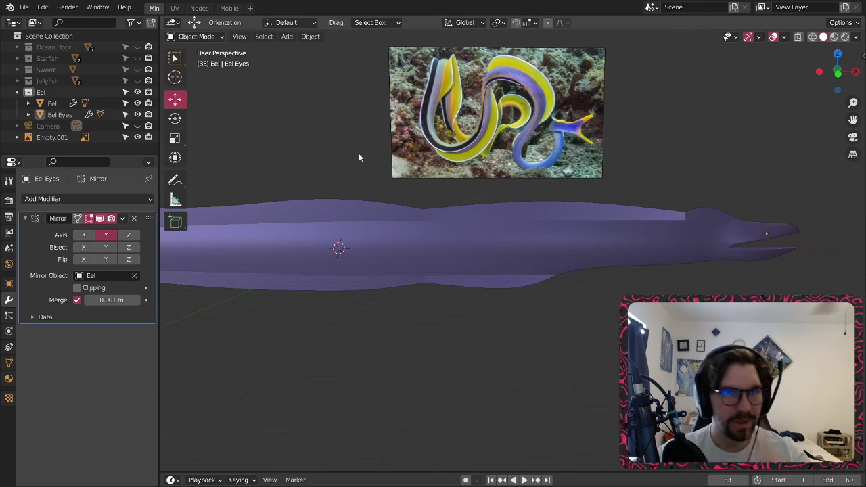
scroll(467, 224, "down", 3)
middle_click_drag(488, 223, 489, 253)
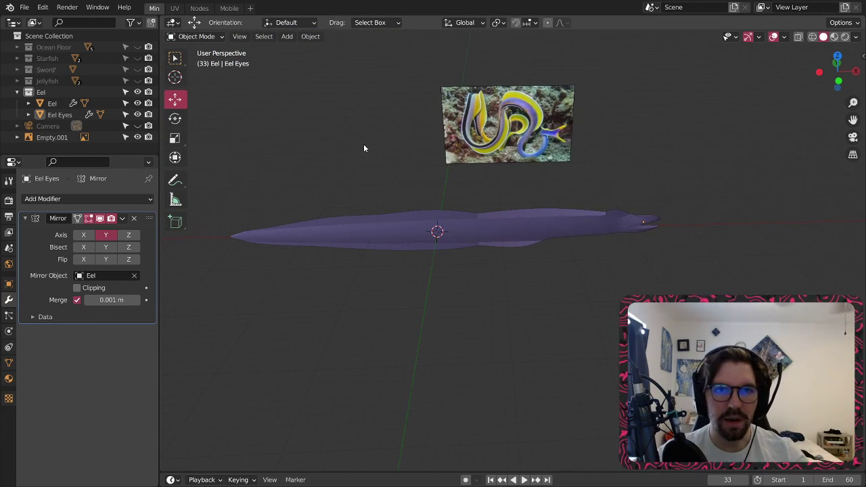
- Add an armature at the 3D cursor in the middle of the eel's body
left_click(287, 37)
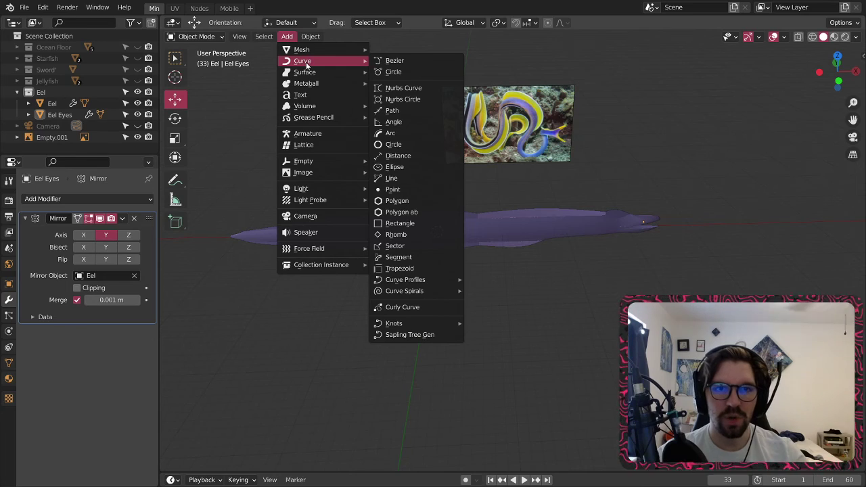
left_click(308, 133)
middle_click_drag(465, 226, 459, 314)
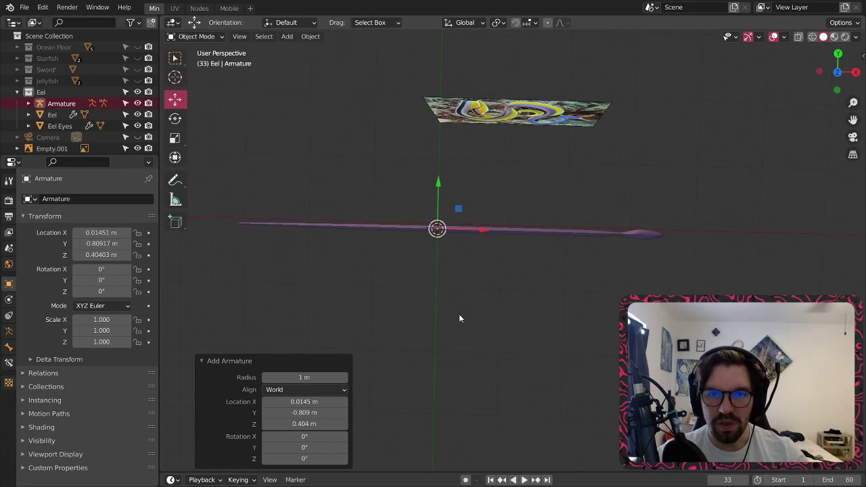
middle_click_drag(454, 250, 464, 203)
scroll(468, 211, "up", 4)
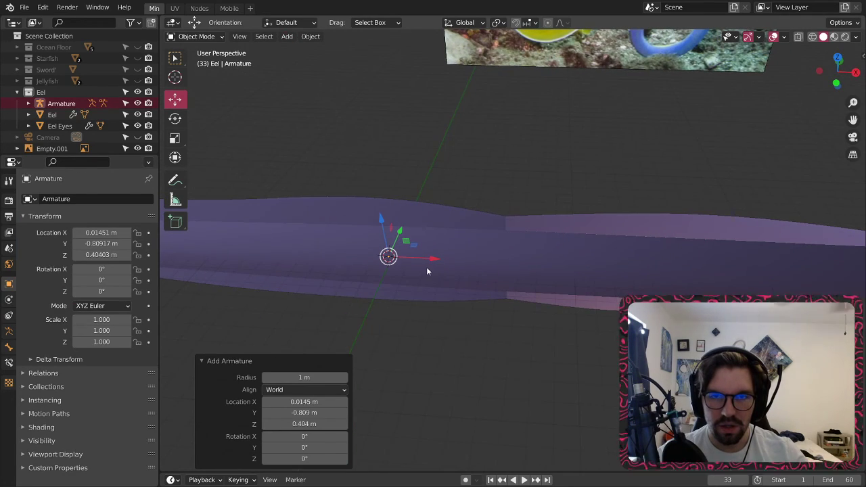
scroll(435, 261, "down", 3)
- Switch the armature to Edit Mode and hide the Eel body to expose the bone
left_click(197, 36)
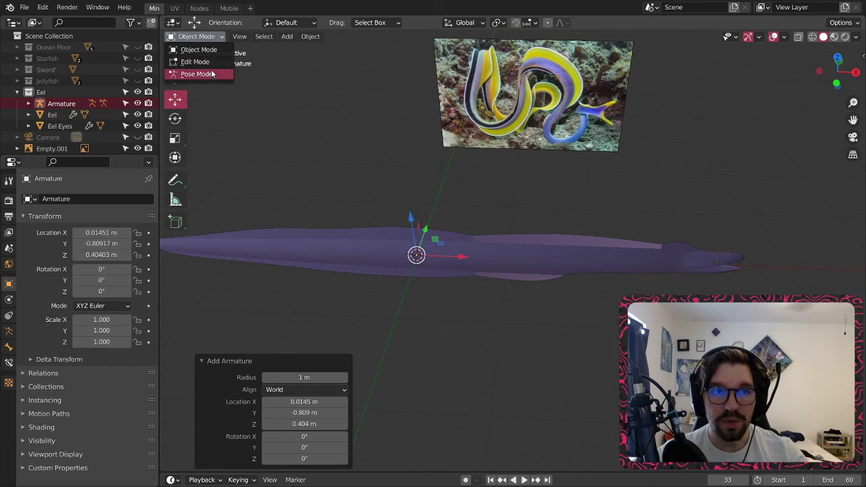
left_click(196, 49)
scroll(416, 230, "up", 3)
left_click(193, 37)
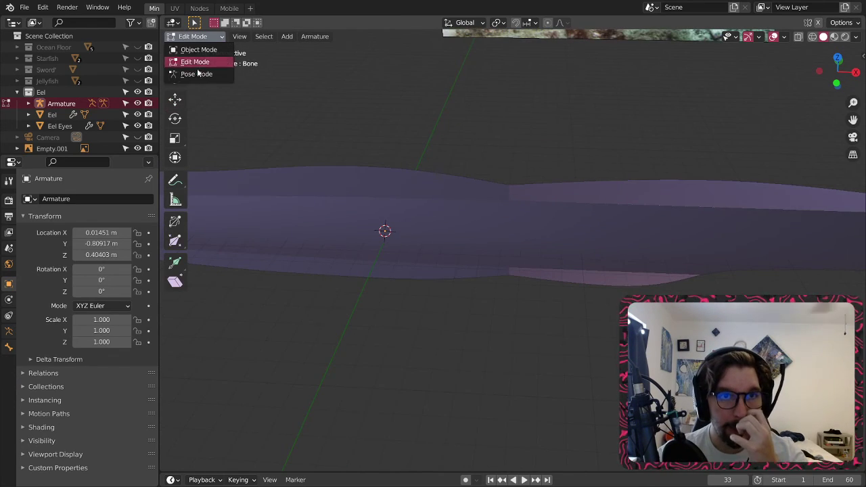
middle_click_drag(395, 210, 325, 169)
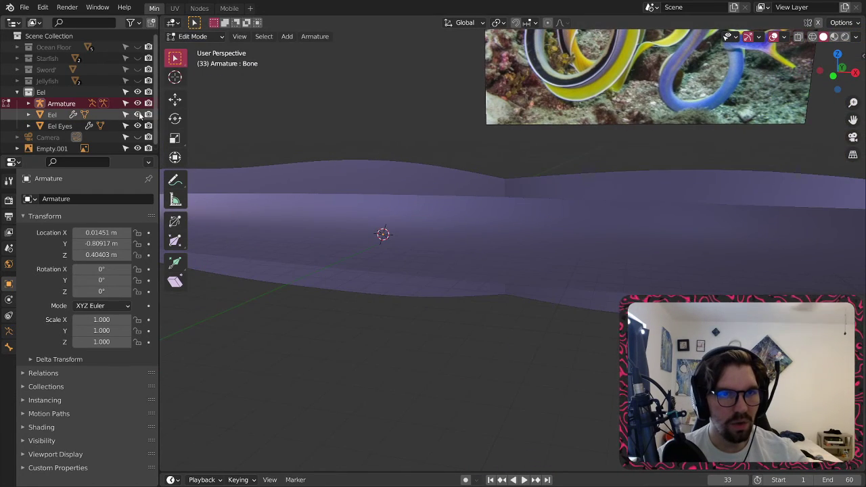
left_click(138, 115)
scroll(383, 234, "up", 8)
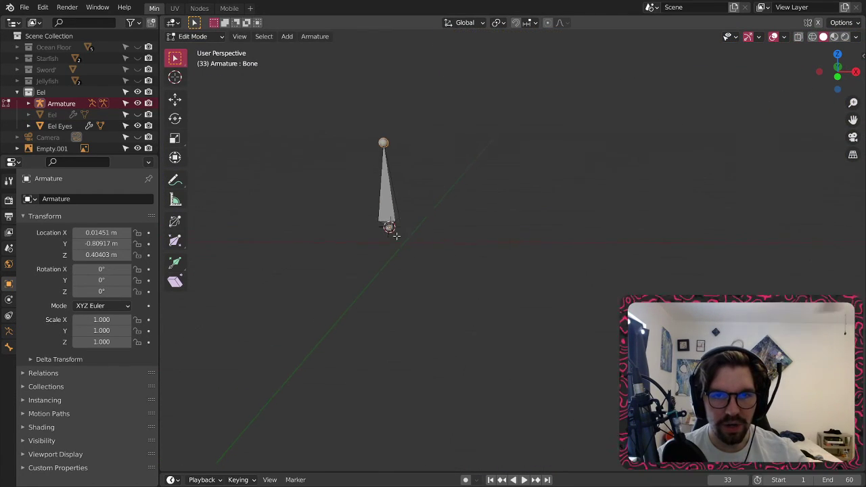
- Return to Object Mode and rotate the armature 90° about the global Y axis so the bone lies along the body
left_click(206, 40)
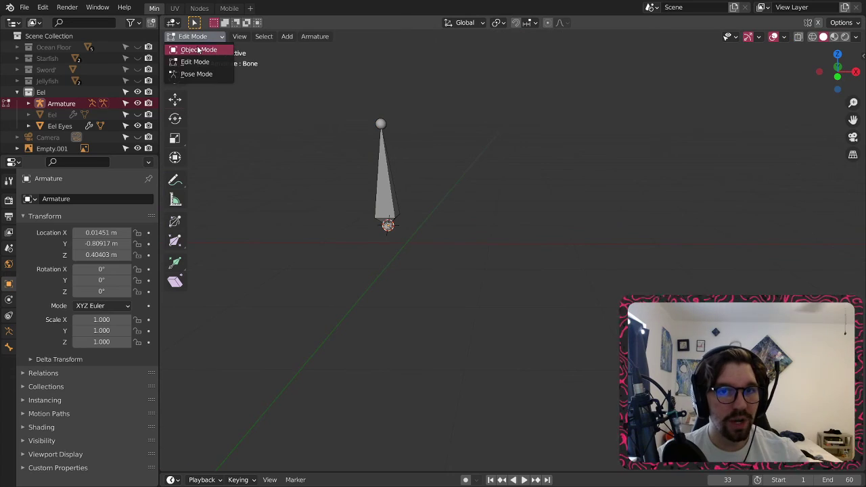
left_click(203, 44)
left_click(175, 119)
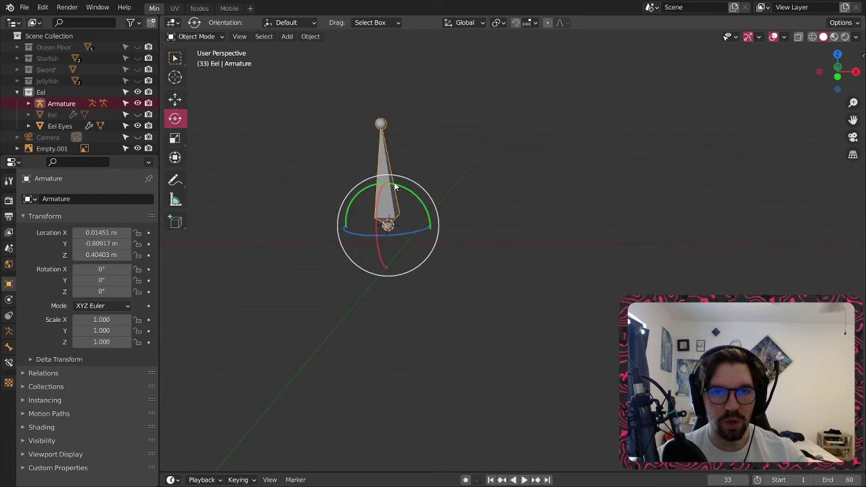
left_click_drag(358, 194, 336, 241)
left_click(304, 422)
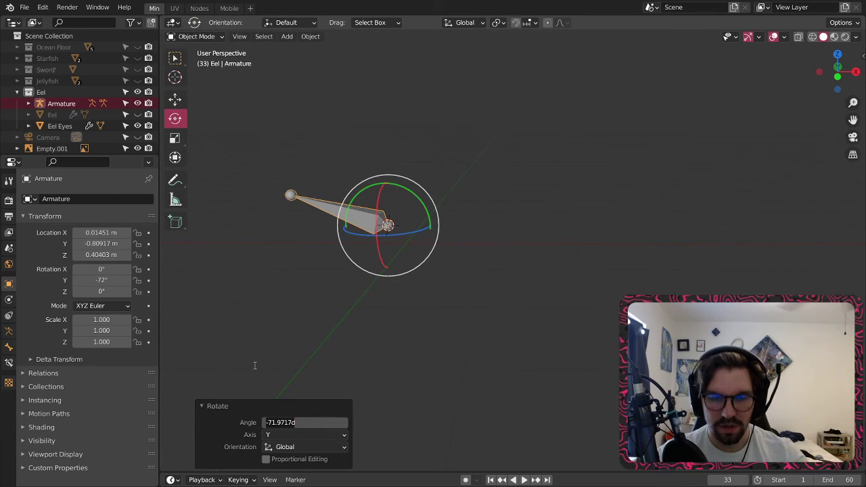
type("90")
key("Return")
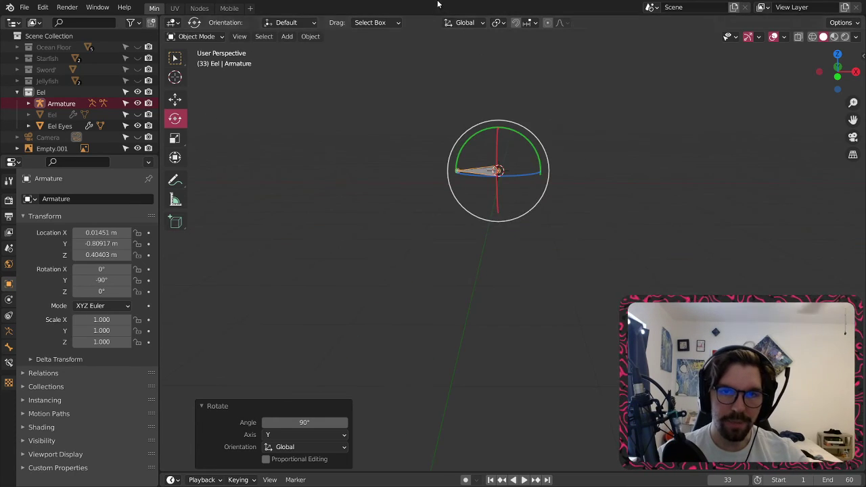
- Unhide the Eel body and turn on X-ray display so the bone shows inside it
middle_click_drag(534, 118, 228, 140)
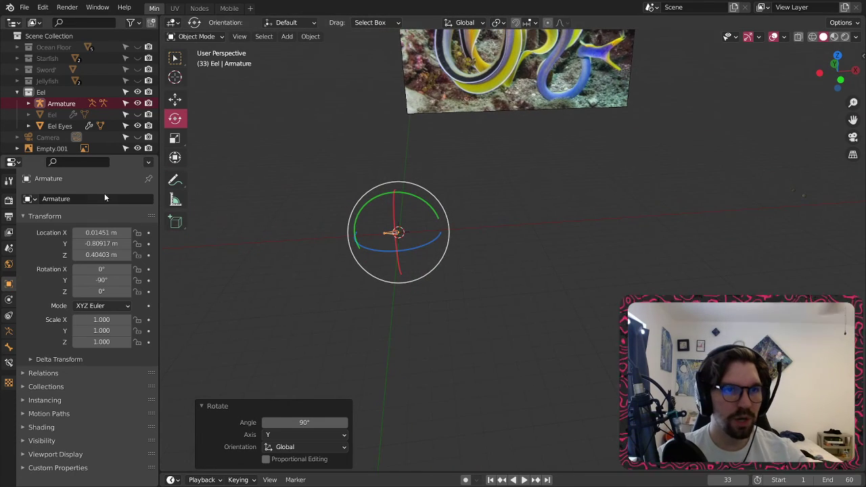
left_click(137, 114)
mouse_move(507, 285)
middle_mouse_down()
mouse_move(446, 220)
mouse_move(491, 247)
middle_mouse_up()
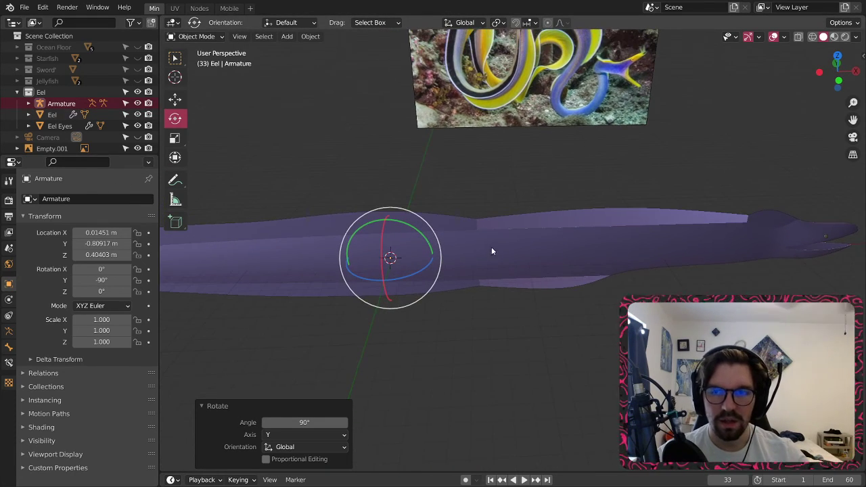
left_click(834, 37)
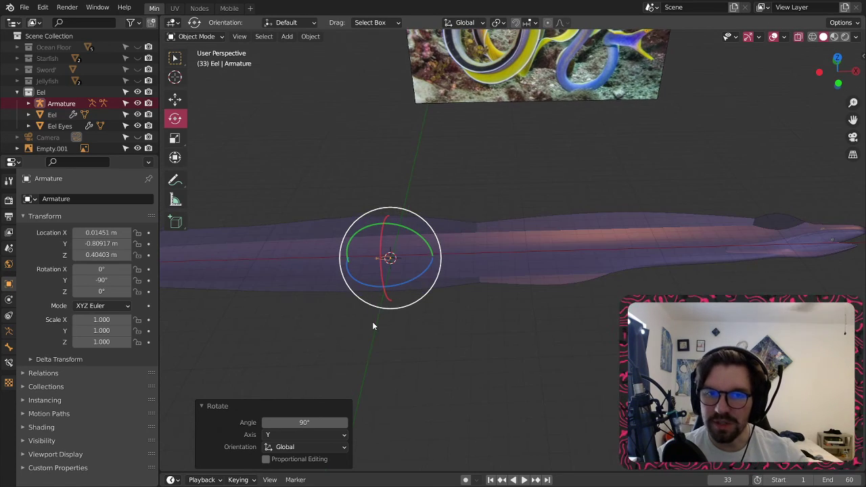
- Scale the armature up by about 5.19 and move it about 25.7 m along X toward the eel's head
key("s")
left_click(649, 160)
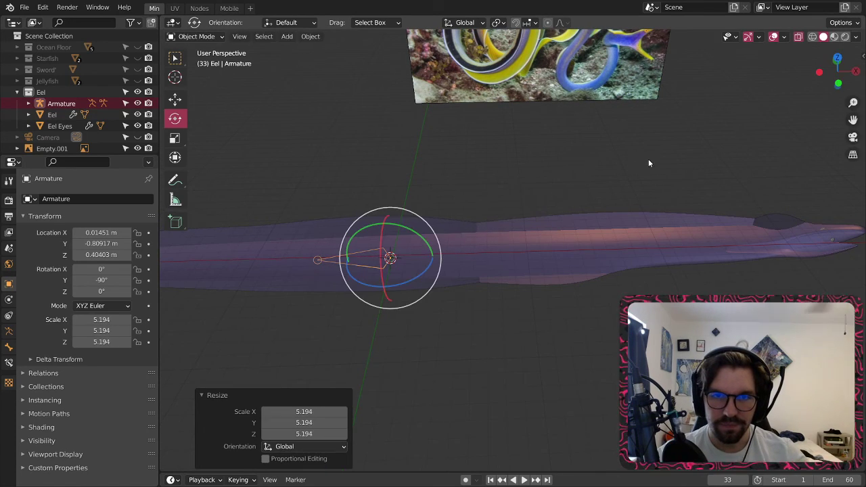
key("shift+space")
key("g")
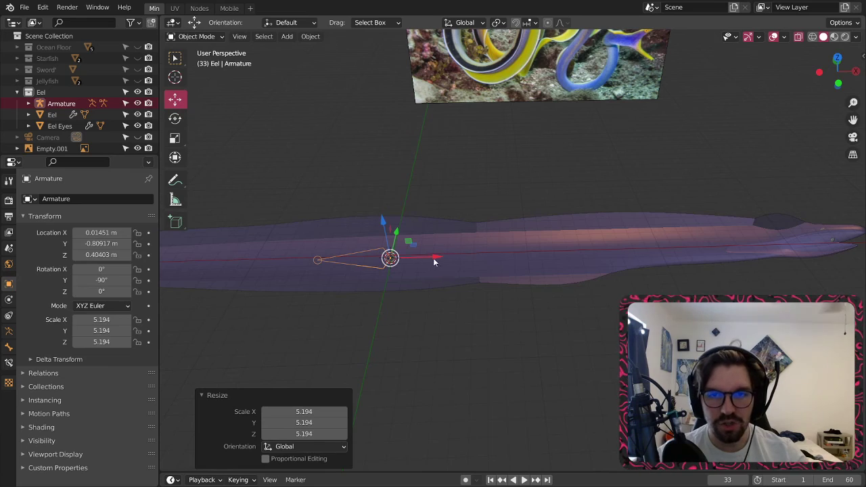
left_click_drag(433, 258, 785, 248)
middle_click_drag(771, 273, 510, 256, "shift")
scroll(542, 292, "up", 4)
scroll(487, 278, "up", 3)
middle_click_drag(487, 287, 554, 285)
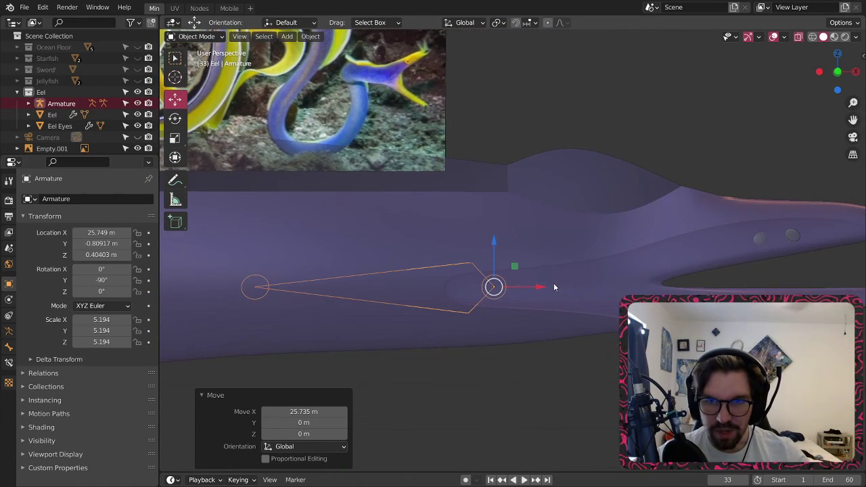
- Fine-tune the armature's position behind the jaw to about X 25.918 m and Z 0.749 m
key("g")
key("x")
left_click(494, 264)
key("g")
key("z")
left_click(487, 227)
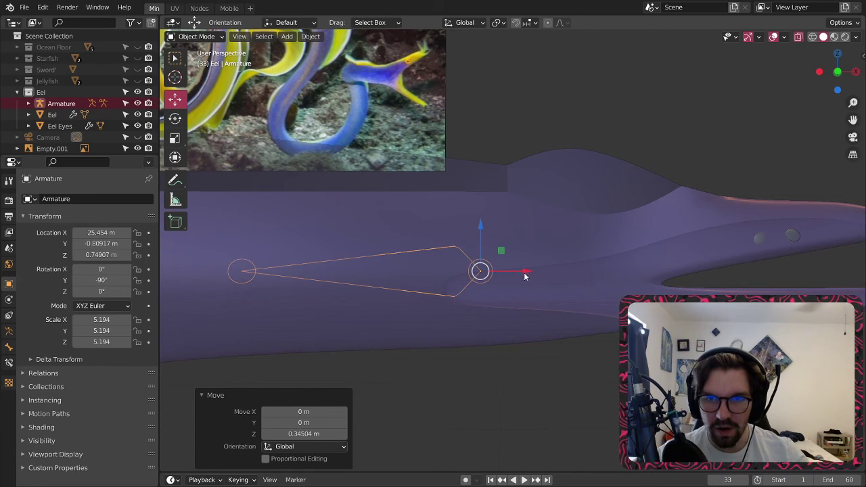
key("g")
key("x")
left_click(550, 276)
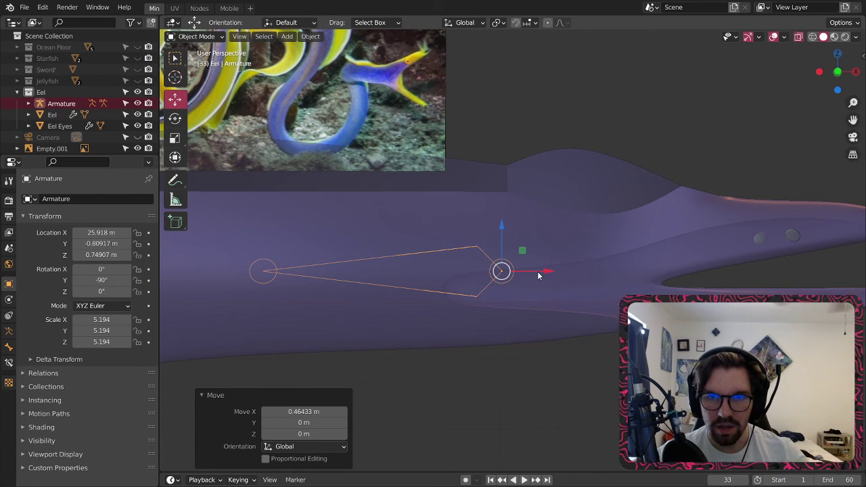
middle_click_drag(538, 271, 570, 281)
- Select the armature inside the eel and switch it to Edit Mode
left_click(403, 274)
scroll(404, 274, "down", 3)
middle_click_drag(404, 274, 418, 299)
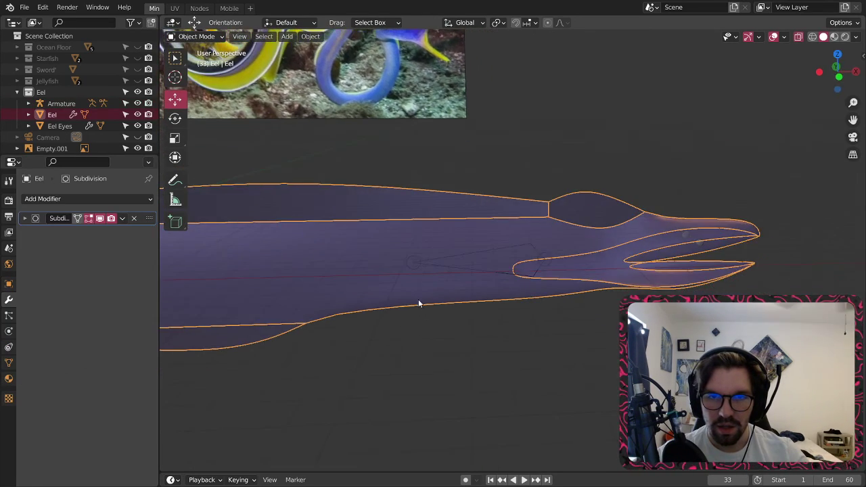
left_click(417, 263)
scroll(415, 264, "up", 3)
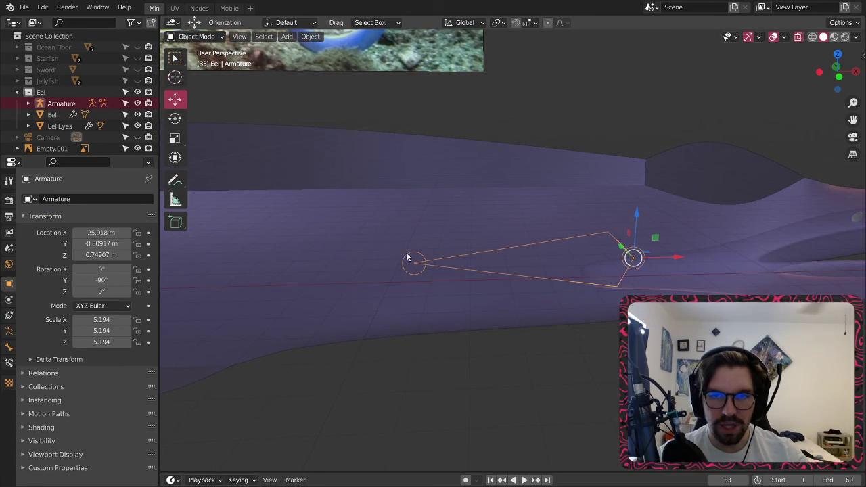
left_click(197, 36)
left_click(196, 59)
middle_click_drag(408, 270, 525, 274, "shift")
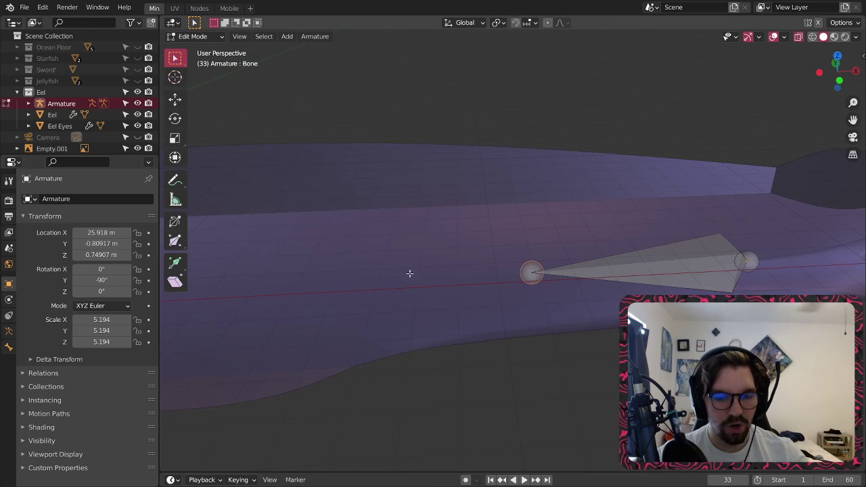
key("e")
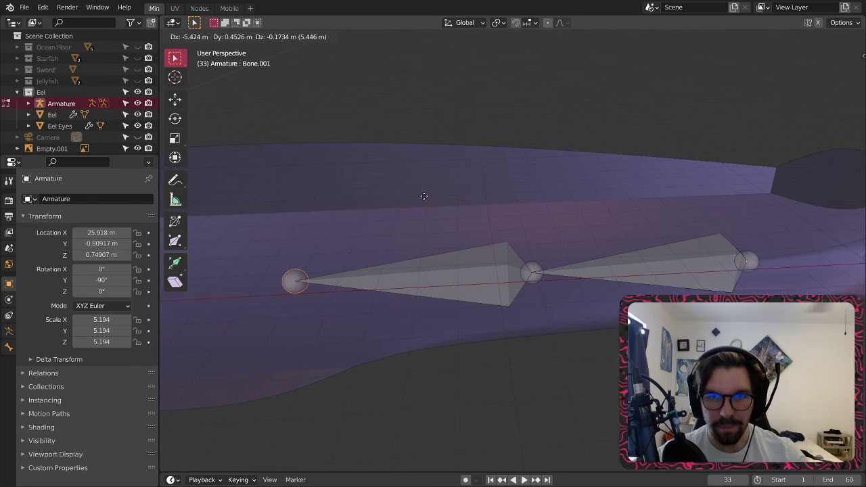
left_click(424, 197)
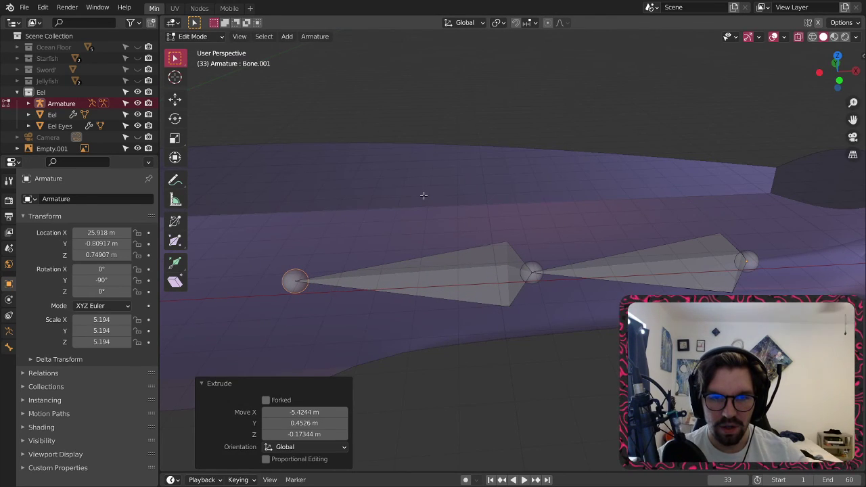
key("z")
key("Escape")
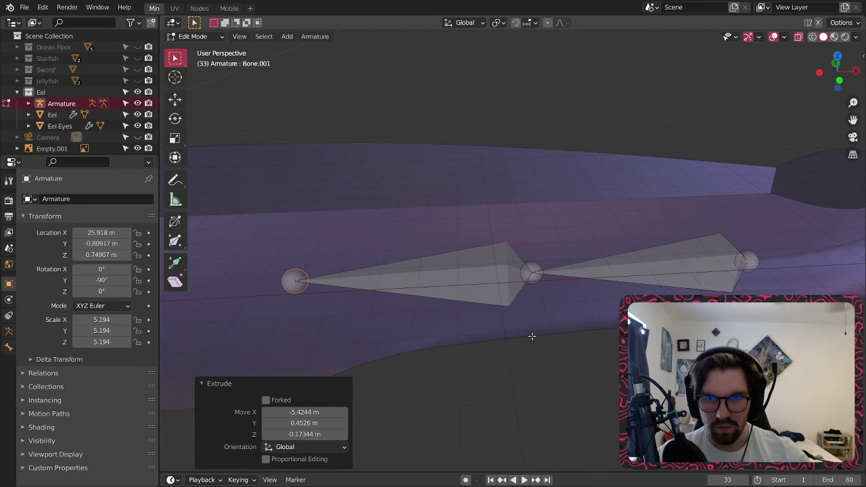
key("ctrl+z")
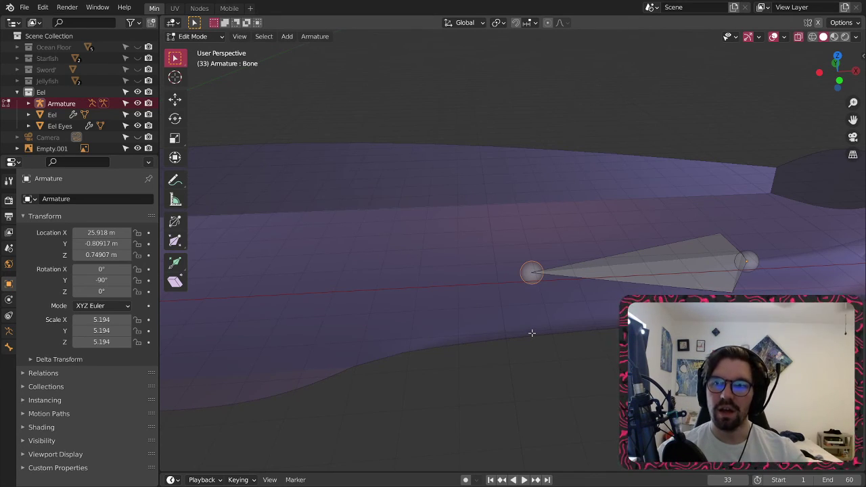
- Extrude a second bone from the tail-side tip about 5.37 m along the negative X axis
key("e")
key("x")
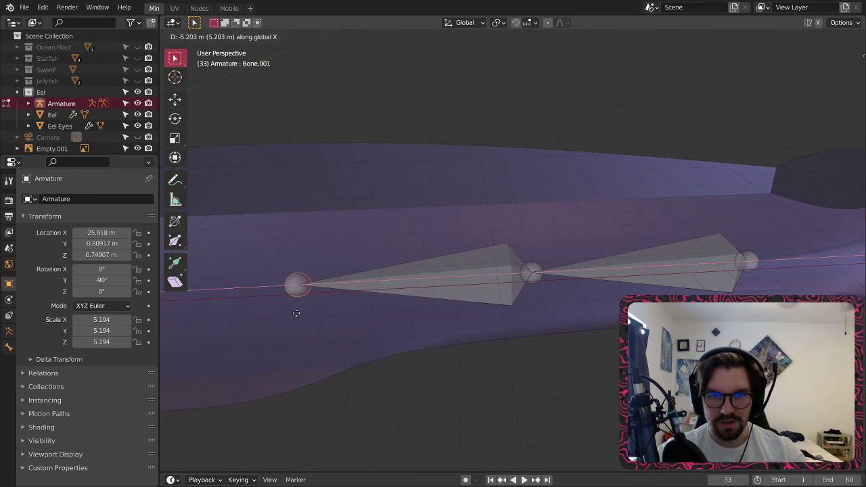
left_click(291, 311)
scroll(270, 306, "down", 5)
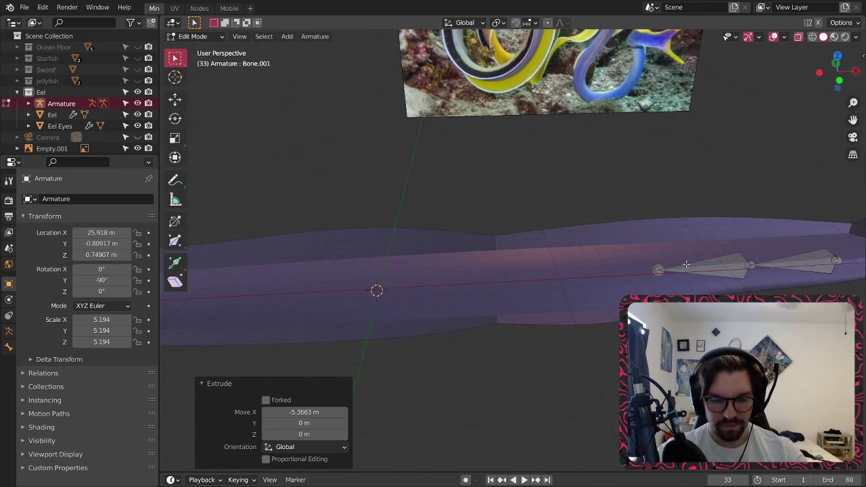
- Extrude two more bones from the chain's tail-side tip along negative X, about 6.27 m and 6.48 m long
key("e")
key("x")
left_click(572, 270)
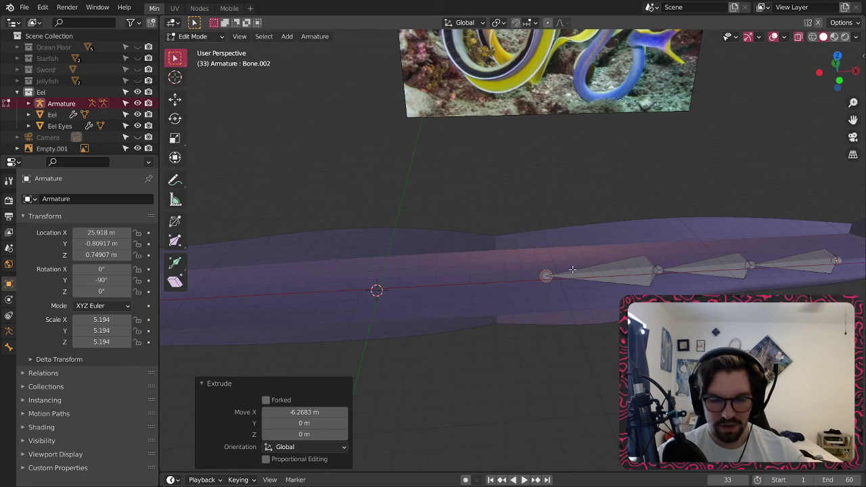
key("e")
key("x")
left_click(448, 270)
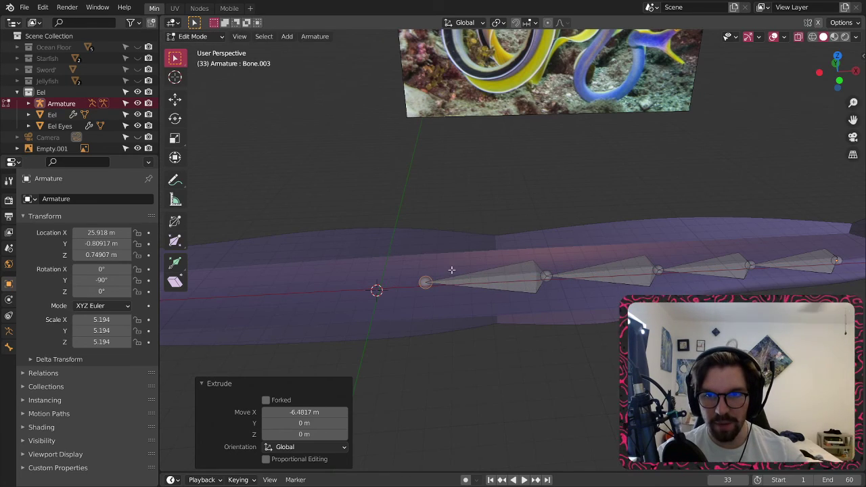
- Continue the chain with two bones extruded along negative X through the eel's middle, the first about 6.62 m long
middle_click_drag(449, 271, 626, 265, "shift")
key("e")
key("x")
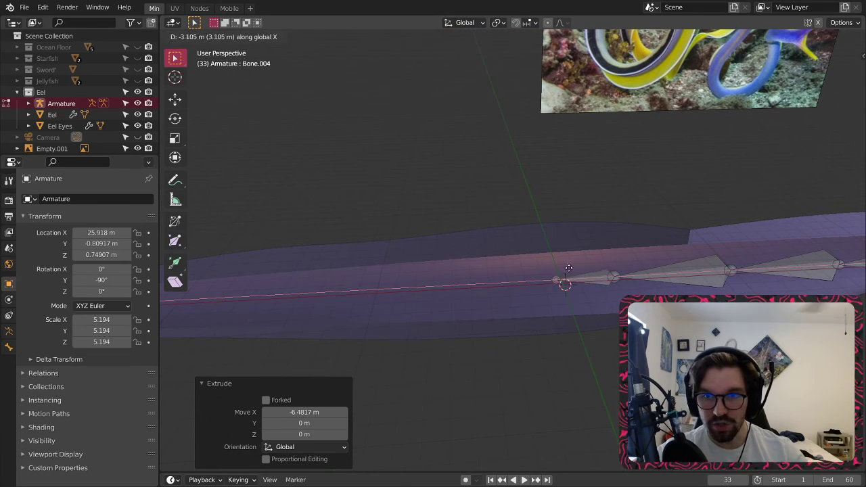
left_click(504, 277)
key("e")
key("x")
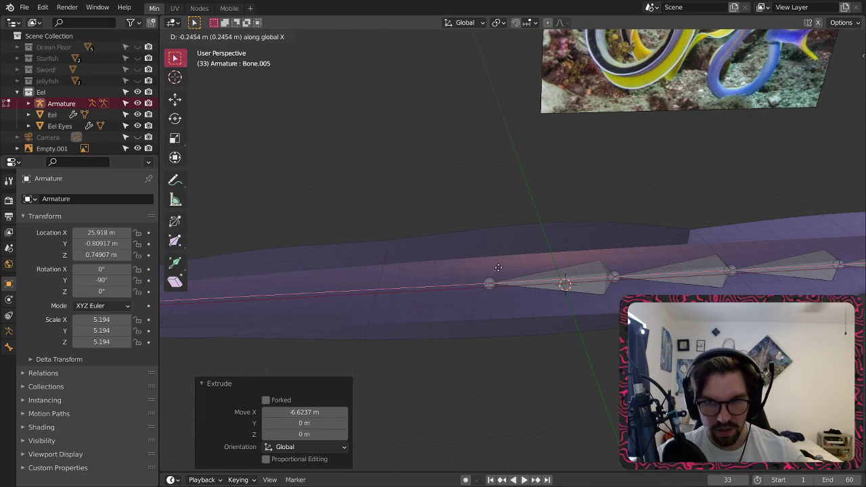
left_click(377, 273)
- Extrude another two bones along negative X toward the narrowing tail, the second about 7.3 m long
middle_click_drag(377, 273, 485, 256, "shift")
key("e")
key("x")
left_click(479, 294)
key("e")
key("x")
left_click(335, 275)
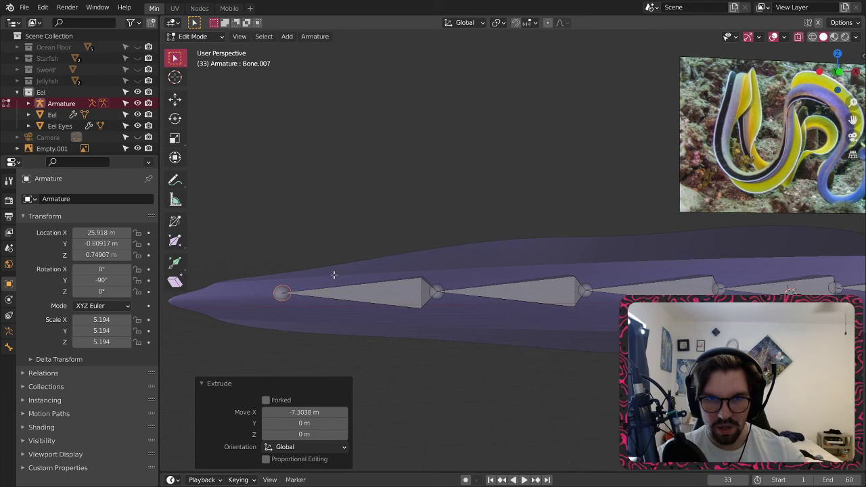
- Extrude the final bone about 4.33 m along negative X to near the tip of the tail
middle_click_drag(332, 275, 513, 274, "shift")
key("e")
key("x")
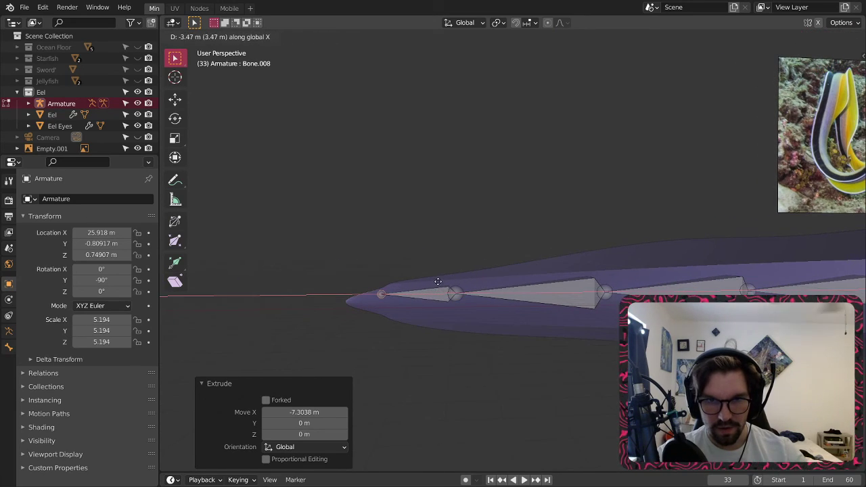
left_click(420, 289)
- Lower the last three tail joints along Z to center them in the body, moving the second-to-last about 0.215 m
left_click(175, 99)
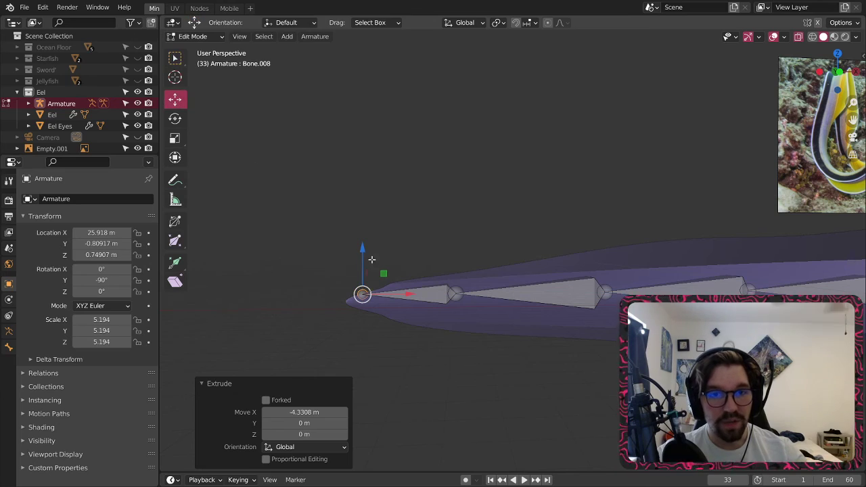
left_click_drag(362, 250, 363, 260)
left_click(456, 296)
left_click_drag(456, 260, 596, 308)
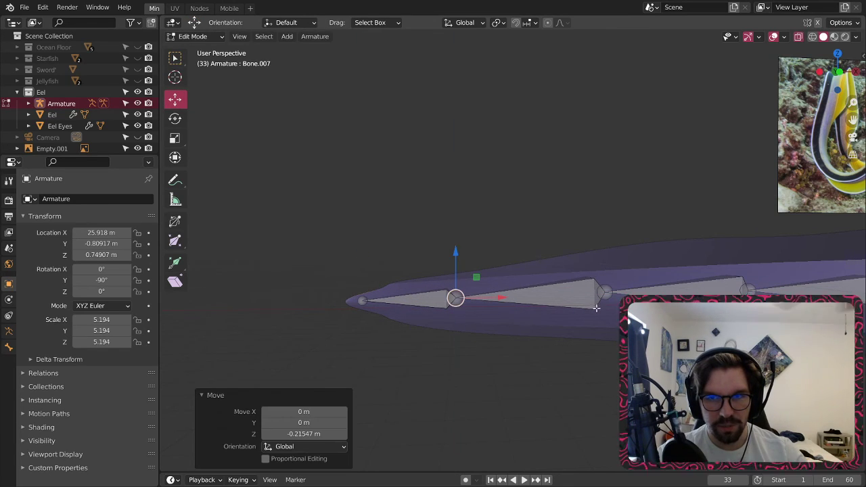
left_click(605, 293)
left_click_drag(606, 247, 599, 258)
- Return to Object Mode and select the armature together with the eel mesh, keeping the eel active
scroll(521, 292, "down", 4)
middle_click_drag(521, 292, 544, 259)
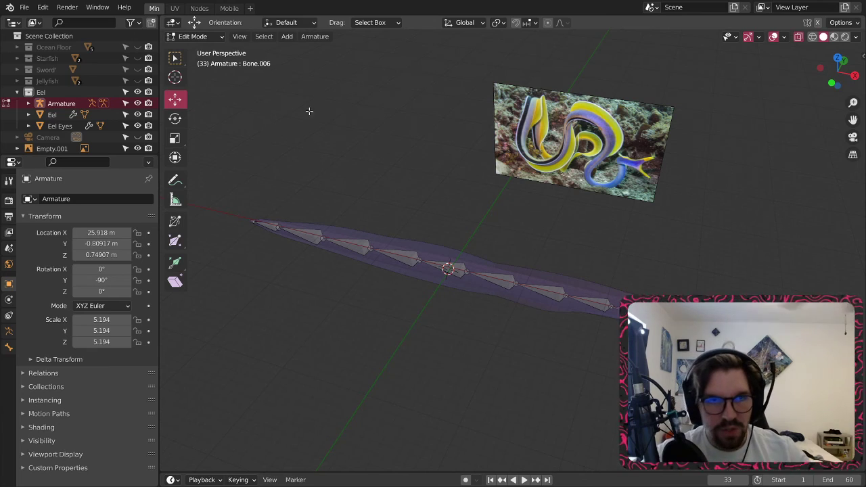
left_click(203, 37)
left_click(196, 35)
scroll(381, 262, "up", 4)
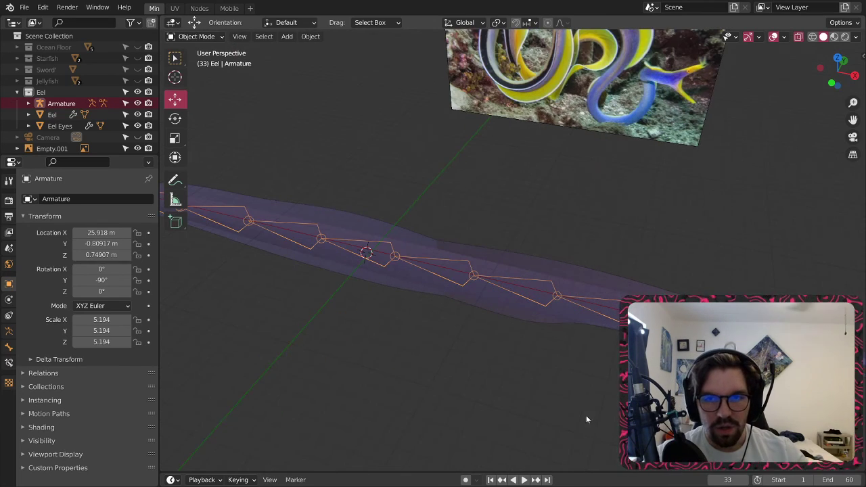
middle_click_drag(381, 261, 392, 241)
left_click(399, 291)
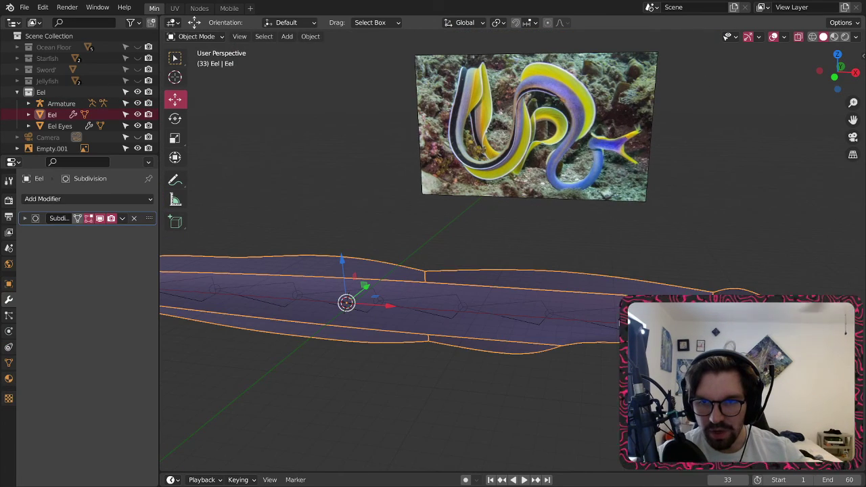
left_click(378, 301)
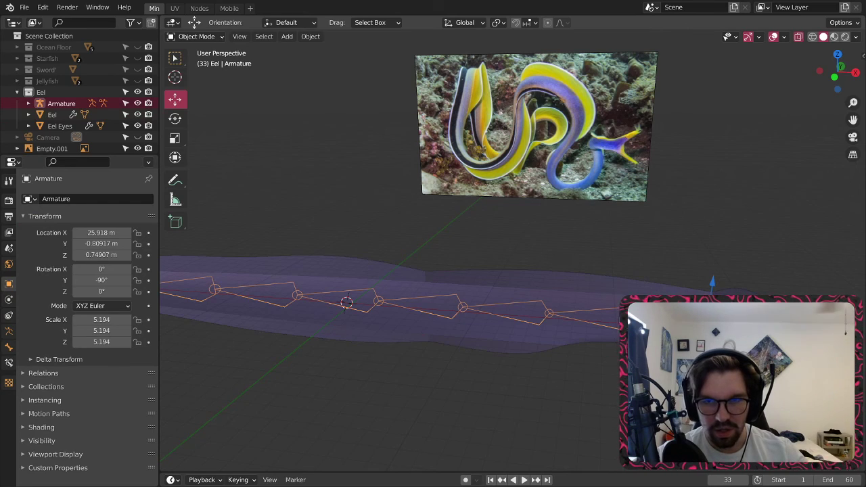
left_click(582, 291)
right_click(582, 292)
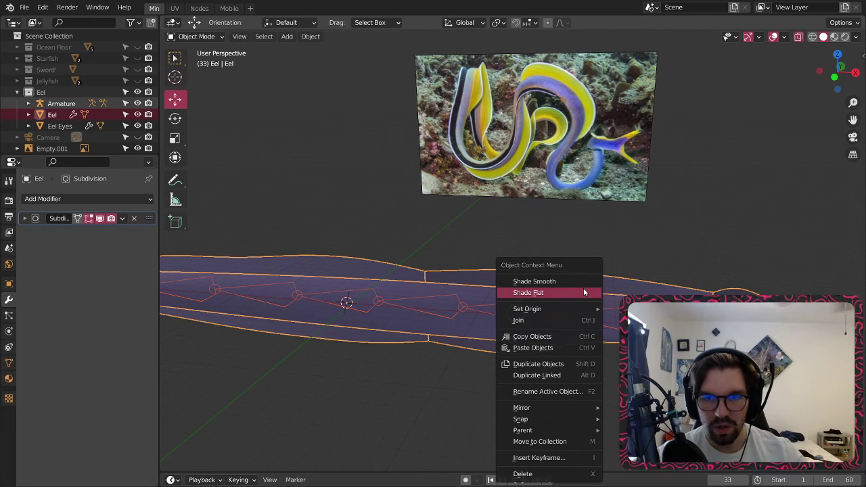
left_click(584, 292)
- Parent the selected armature to the active eel mesh with Automatic Weights
left_click(312, 36)
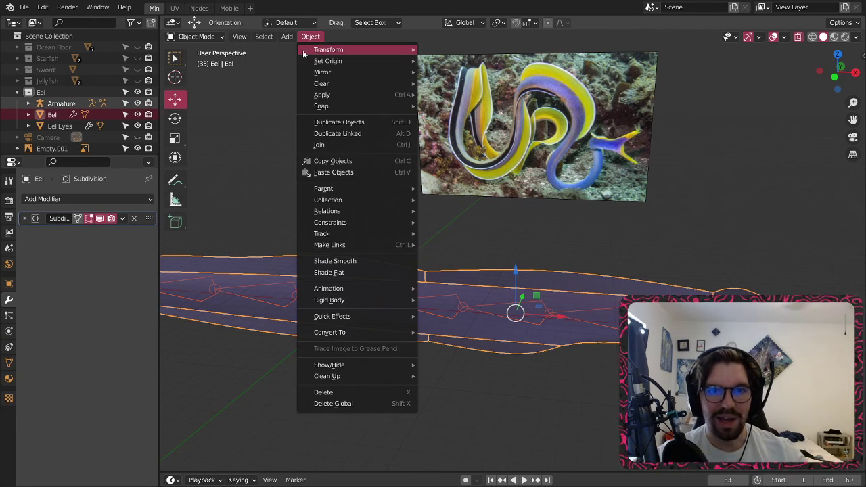
mouse_move(302, 50)
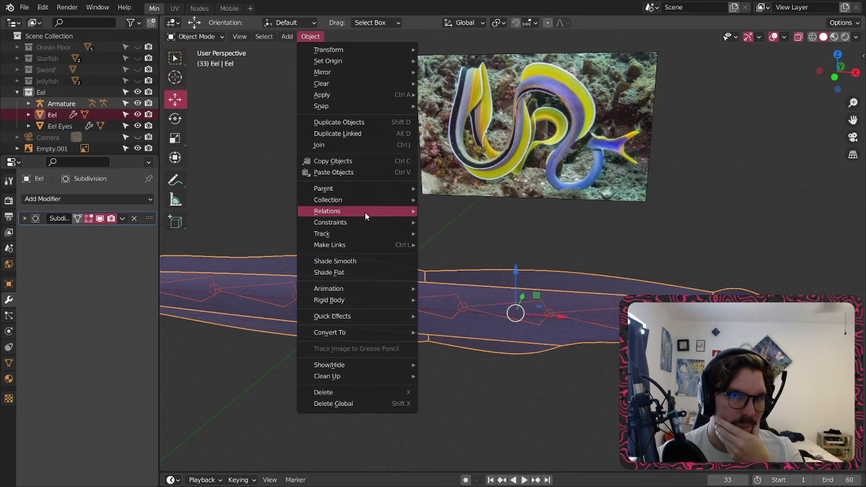
mouse_move(381, 188)
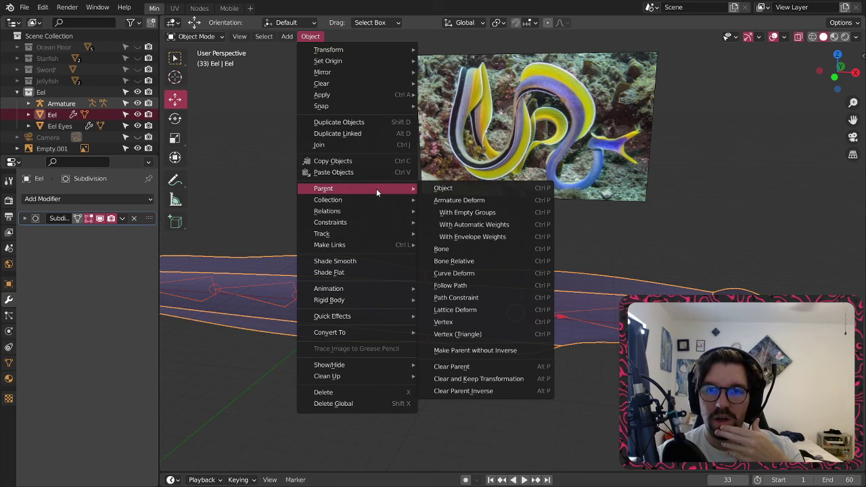
left_click(475, 225)
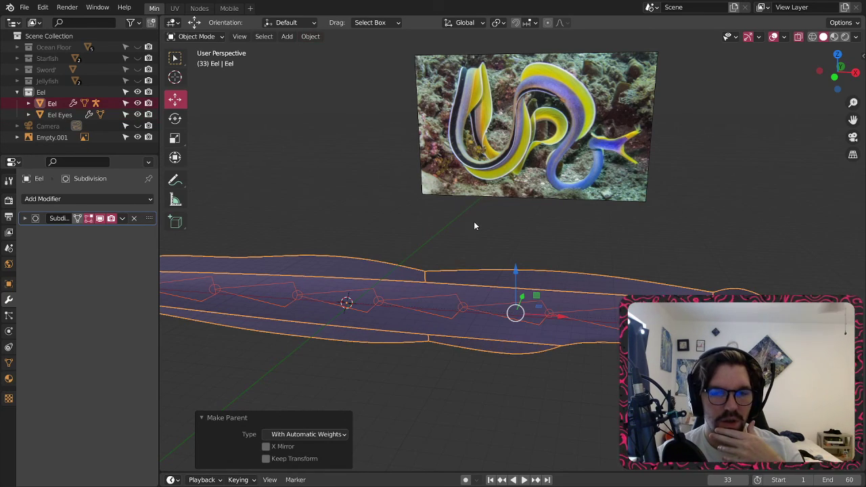
- Clear the selection and select only the armature inside the eel
middle_click_drag(475, 225, 447, 335)
left_click(582, 403)
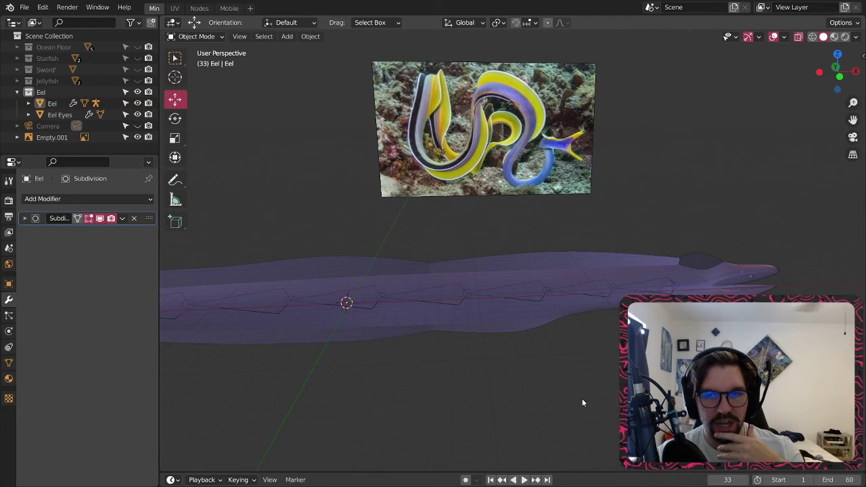
left_click(551, 299)
middle_click_drag(550, 288, 528, 327)
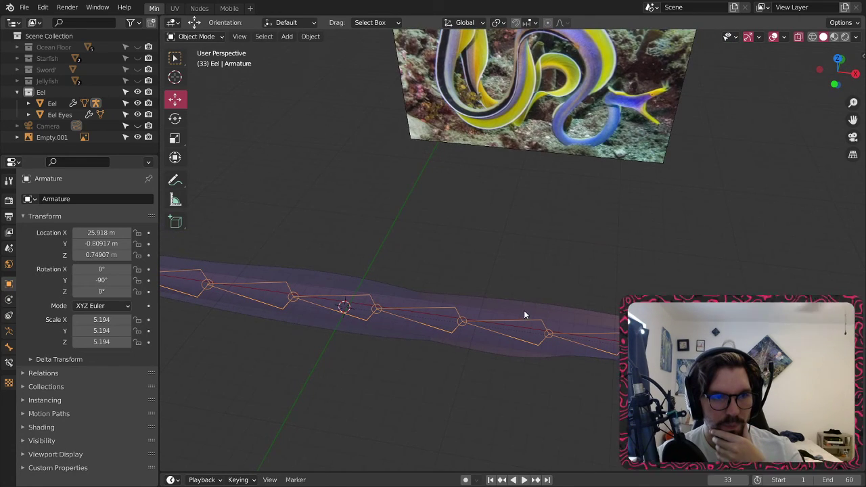
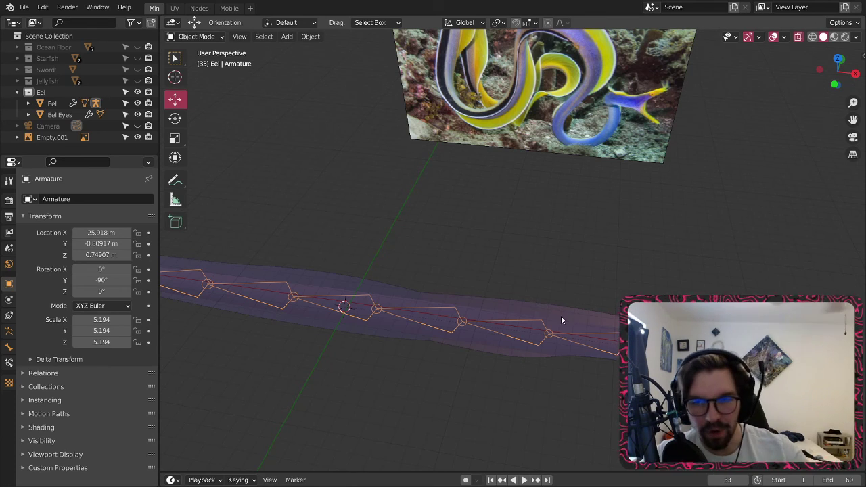
middle_click_drag(524, 302, 358, 115)
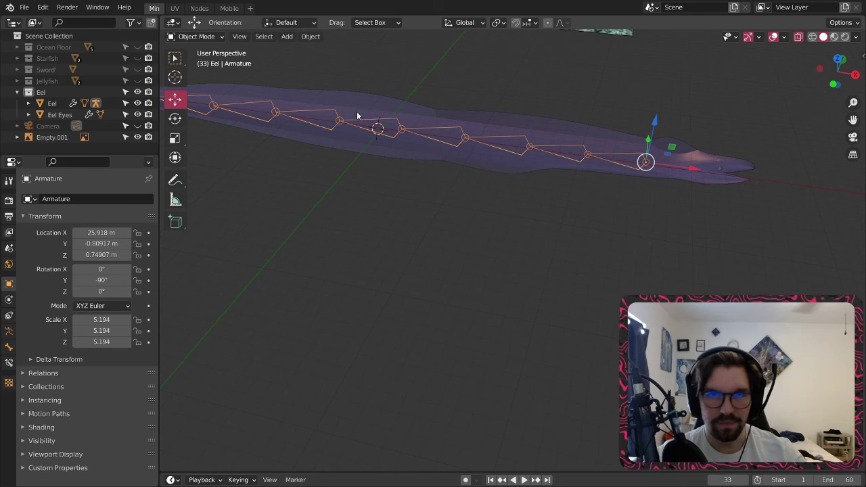
left_click(591, 153)
left_click(590, 153)
scroll(594, 149, "up", 3)
middle_click_drag(597, 143, 449, 180)
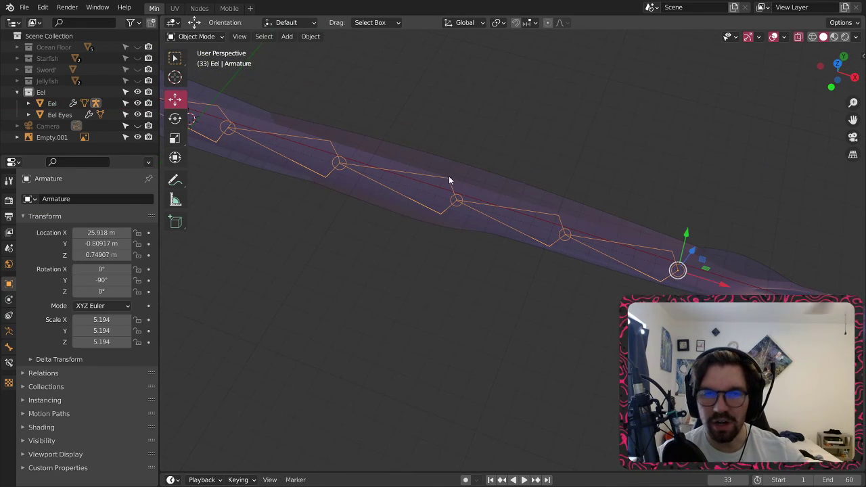
- Switch the armature to Pose Mode and try to move the second bone from the head along Y
left_click(196, 36)
left_click(203, 59)
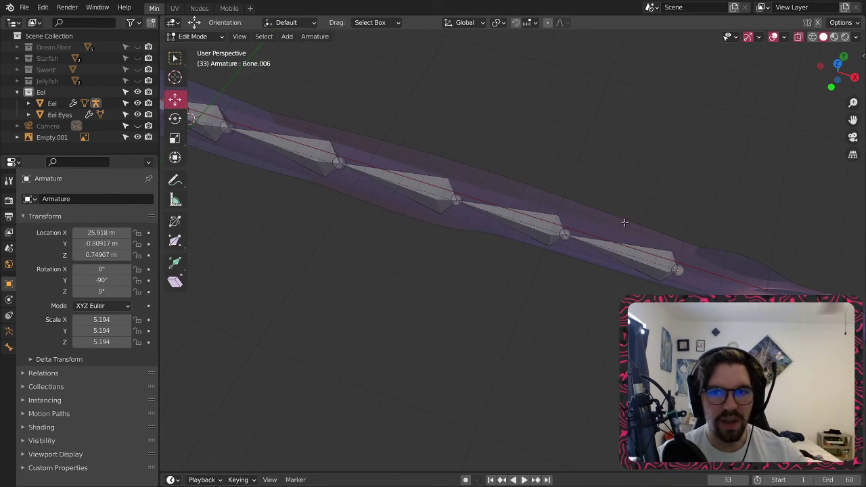
left_click(196, 37)
left_click(203, 71)
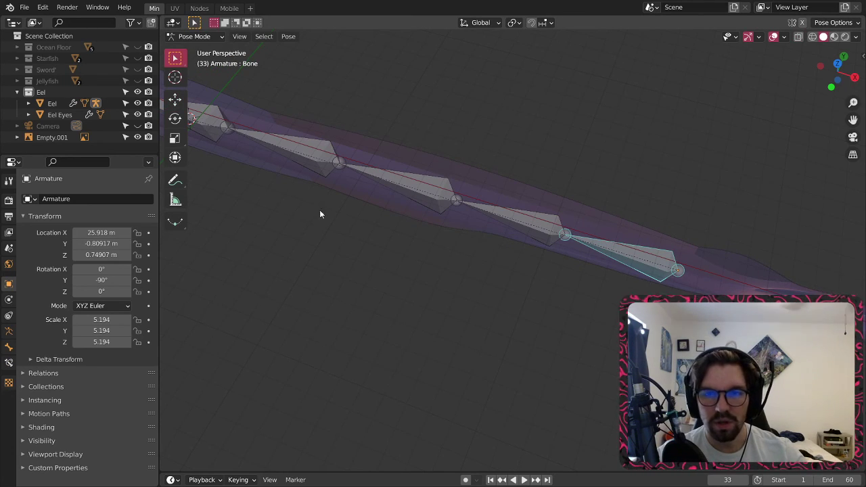
left_click(176, 100)
left_click(567, 238)
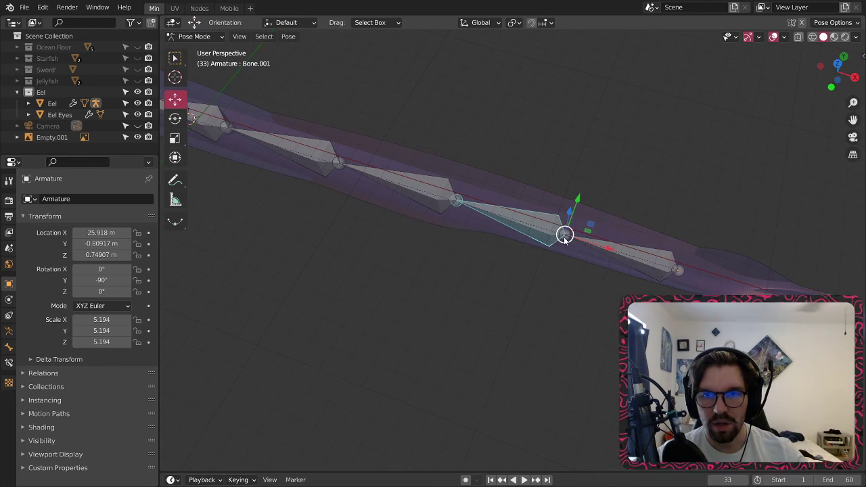
middle_click_drag(604, 219, 533, 220)
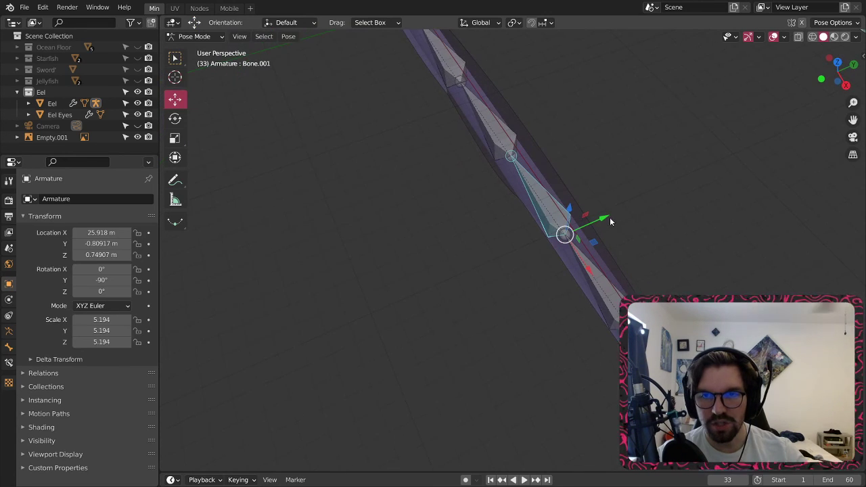
left_click_drag(609, 217, 573, 216)
middle_click_drag(573, 214, 636, 131)
- Switch the armature to Edit Mode and select the joint between the two bones nearest the head
left_click(194, 37)
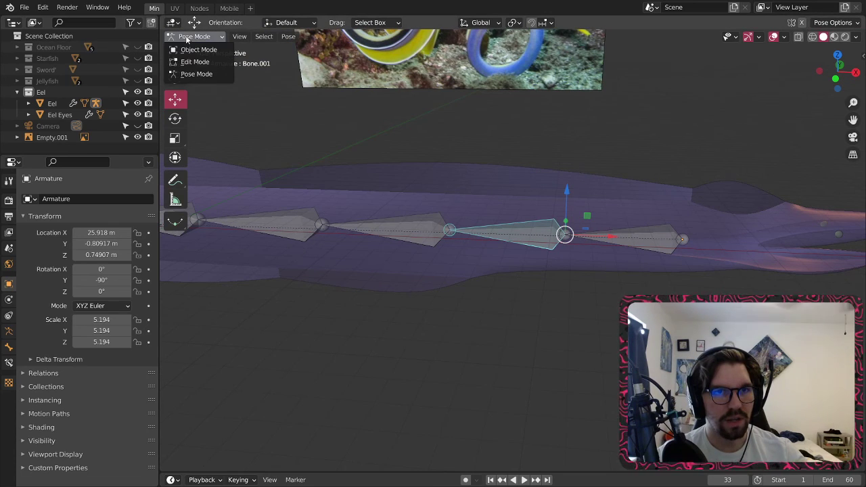
left_click(188, 63)
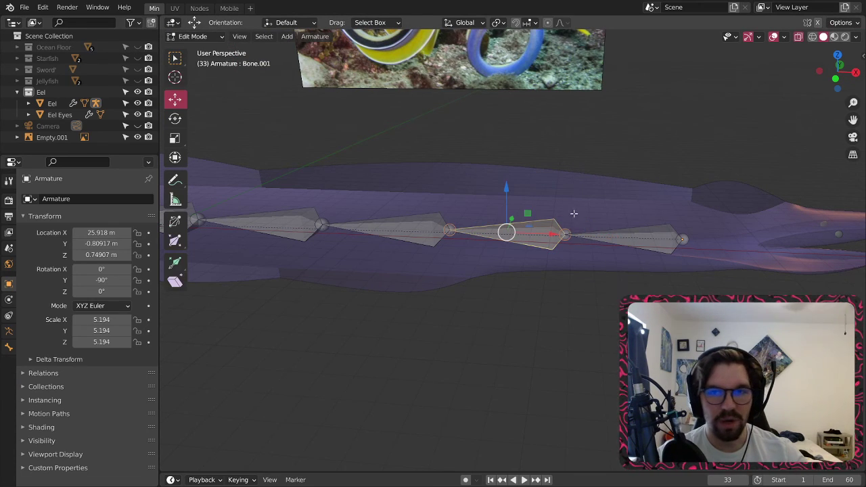
middle_click_drag(573, 229, 550, 251)
scroll(566, 241, "up", 2)
left_click(570, 242)
middle_click_drag(591, 214, 562, 174)
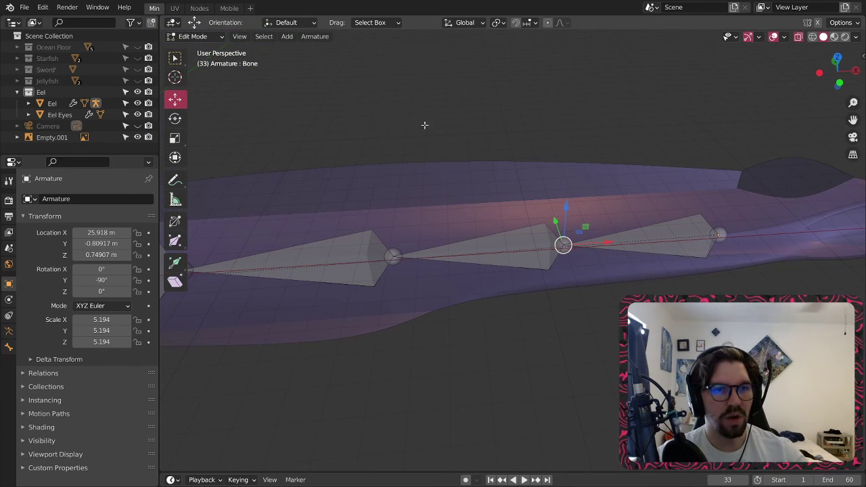
- Return the armature to Object Mode, keeping it selected
left_click(192, 36)
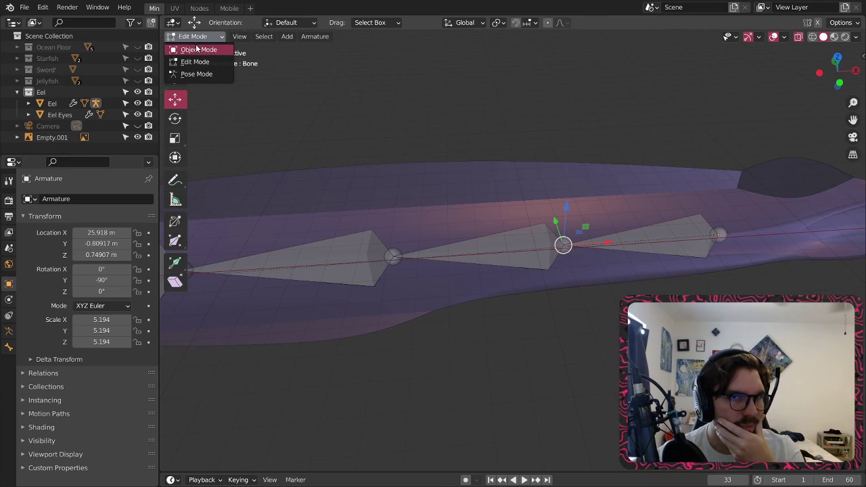
left_click(197, 50)
left_click(540, 235)
left_click(568, 257)
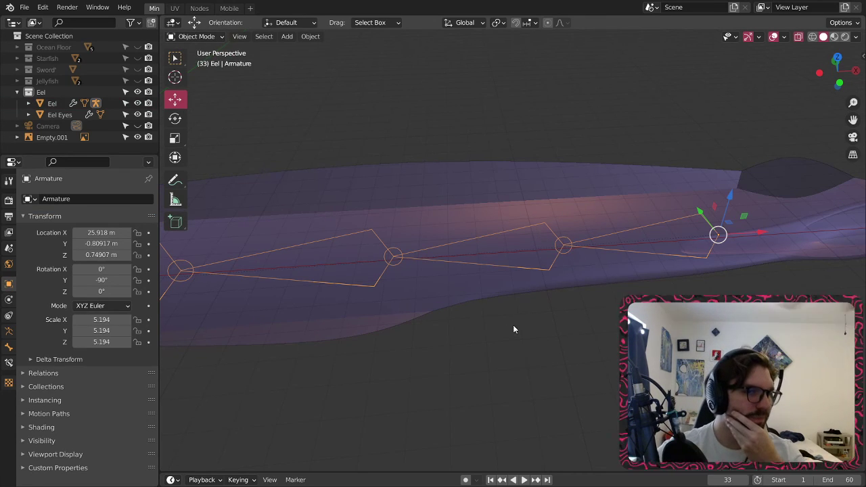
- Check the armature's skeleton data, bone settings and bone constraints, and clear the selection
left_click(9, 331)
left_click(9, 347)
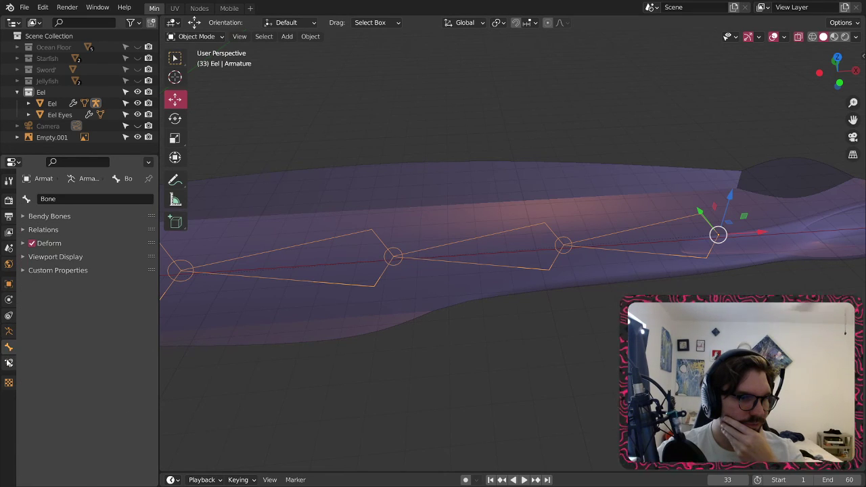
left_click(8, 363)
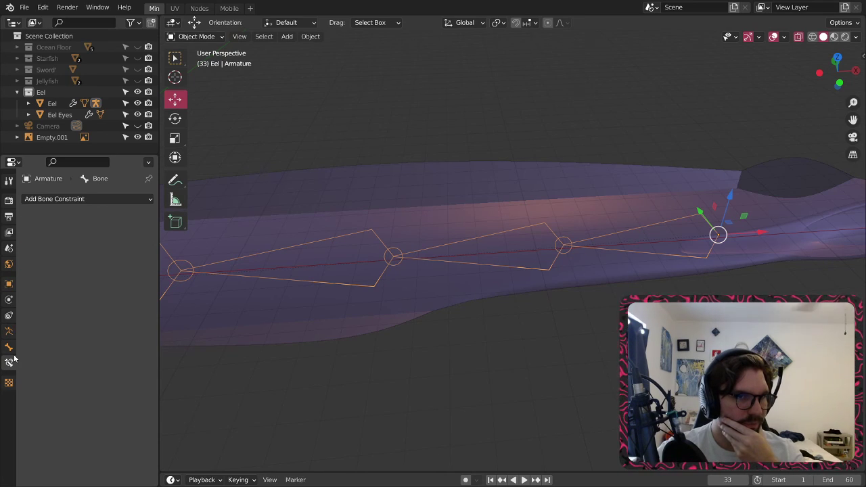
left_click(9, 331)
left_click(445, 388)
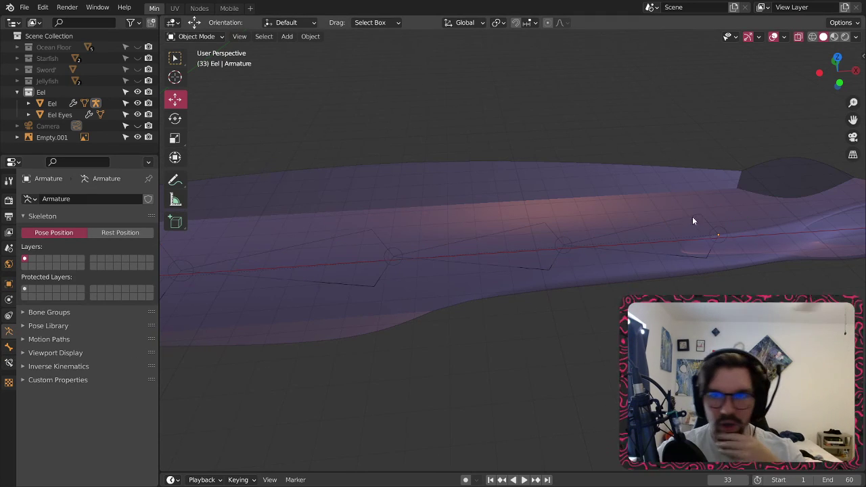
- Expand the Eel object's contents in the outliner and select its Armature
left_click(713, 238)
left_click(27, 103)
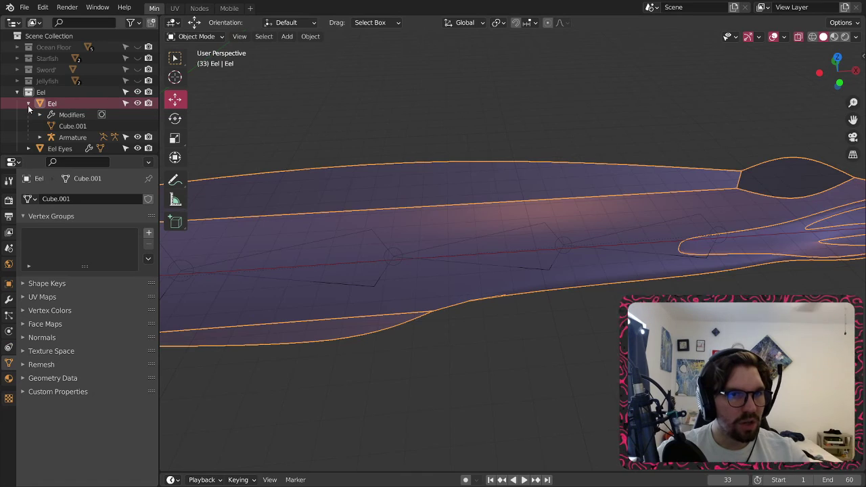
left_click(70, 137)
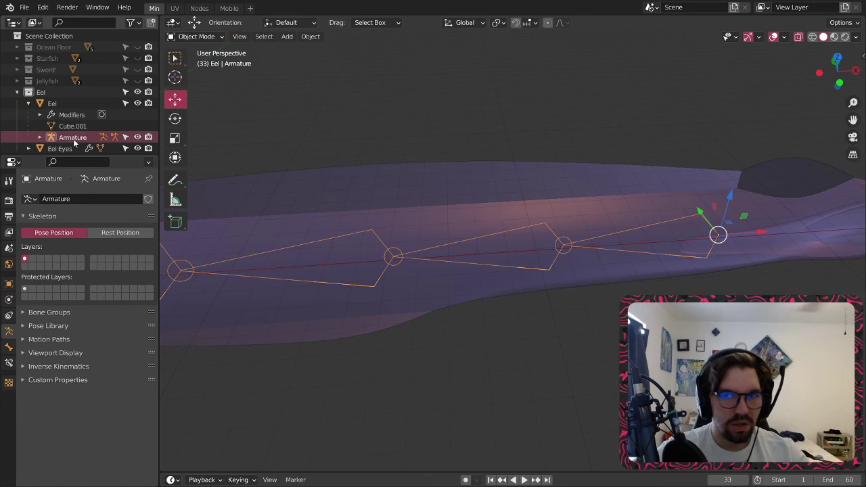
- Reselect the armature among the overlapping eel objects and switch it to Edit Mode
middle_click_drag(516, 220, 483, 258)
scroll(499, 296, "up", 5)
left_click(496, 291)
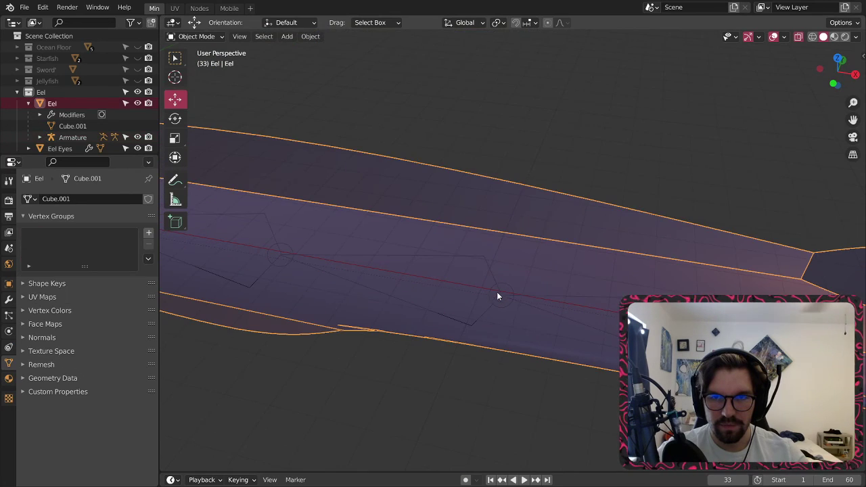
left_click(499, 292)
left_click(502, 288)
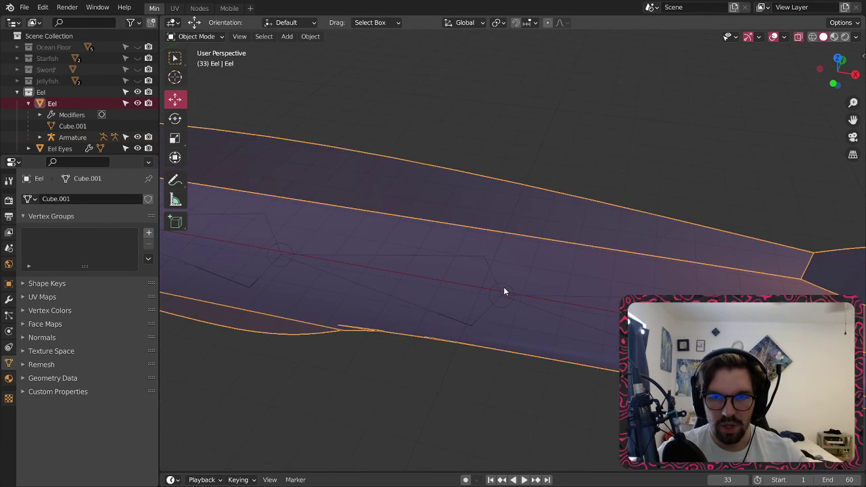
left_click(488, 295)
left_click(196, 36)
left_click(199, 60)
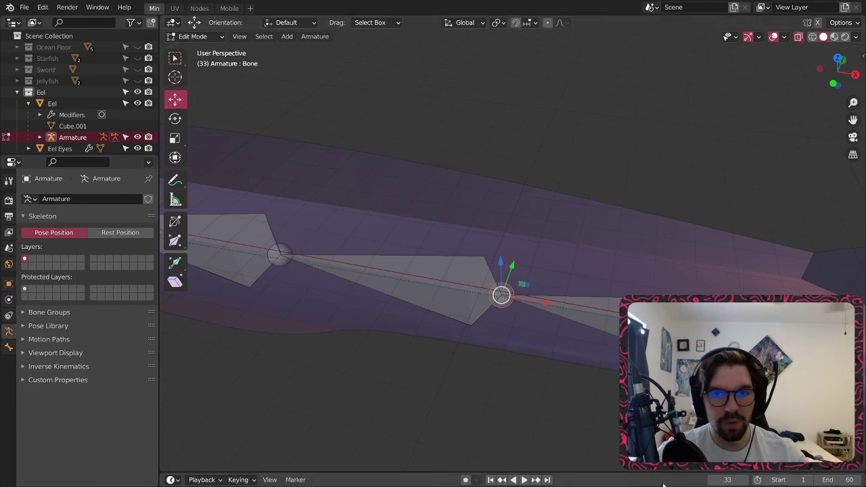
- Move the joint between the two bones nearest the head about -2 m along Y and return to Object Mode
middle_click_drag(561, 304, 521, 303)
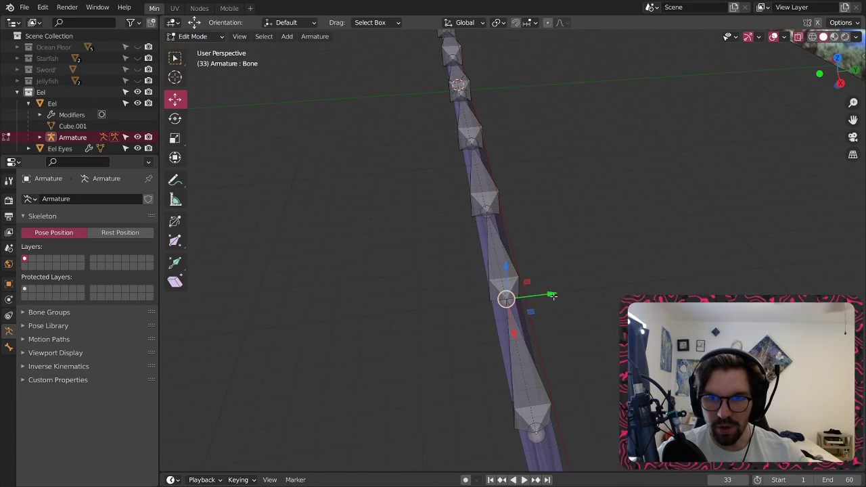
key("g")
key("y")
left_click(495, 302)
left_click(196, 37)
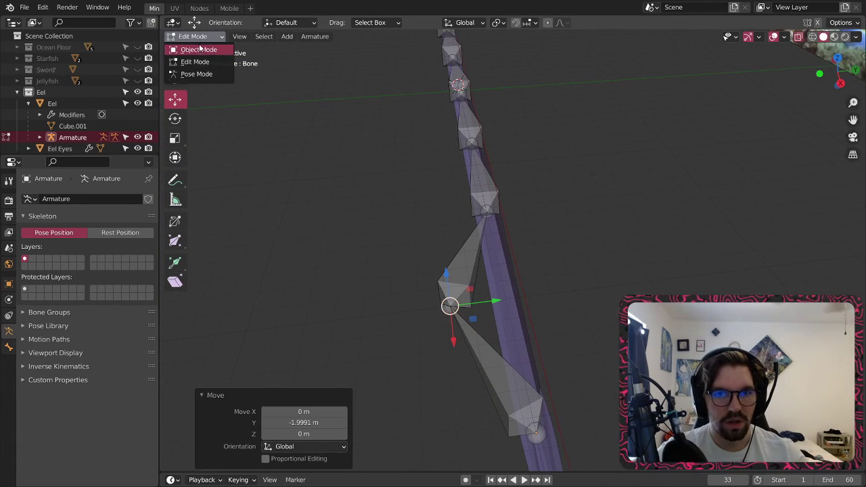
left_click(200, 48)
left_click(354, 194)
middle_click_drag(452, 260, 563, 231)
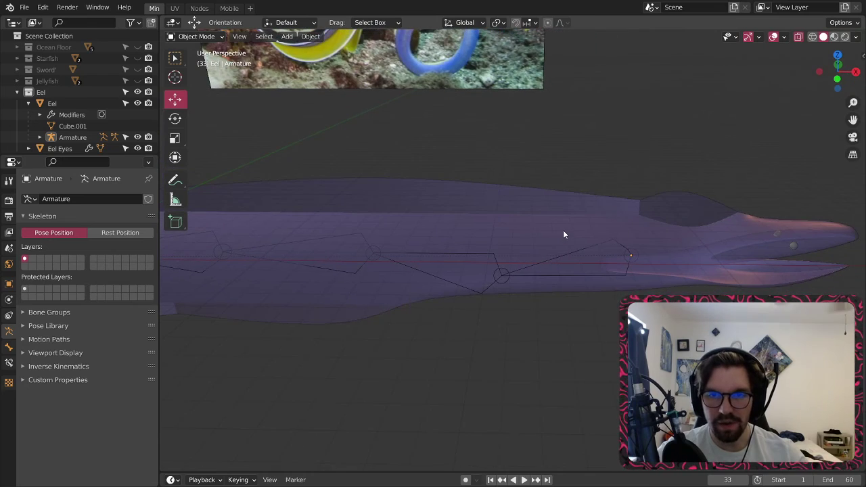
- Undo the joint's Y move and return the armature to Object Mode
key("ctrl+z")
key("ctrl+z")
key("ctrl+z")
left_click(546, 166)
middle_click_drag(546, 166, 527, 244)
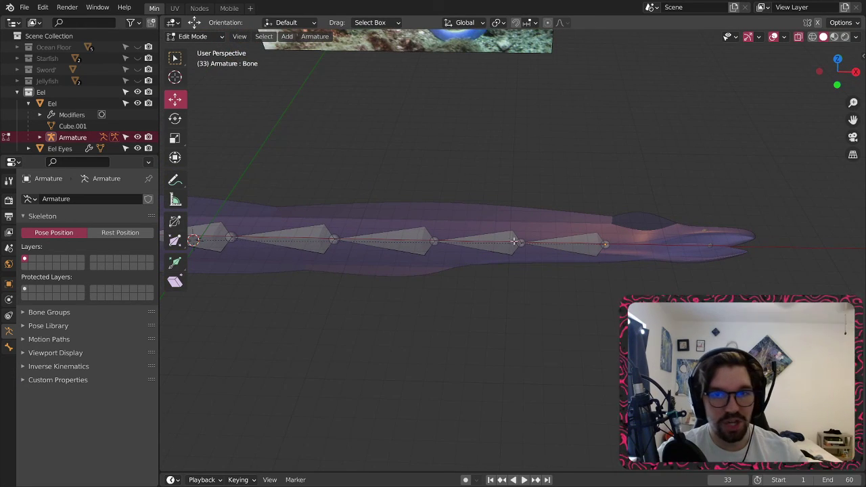
scroll(514, 240, "up", 3)
left_click(196, 37)
left_click(199, 48)
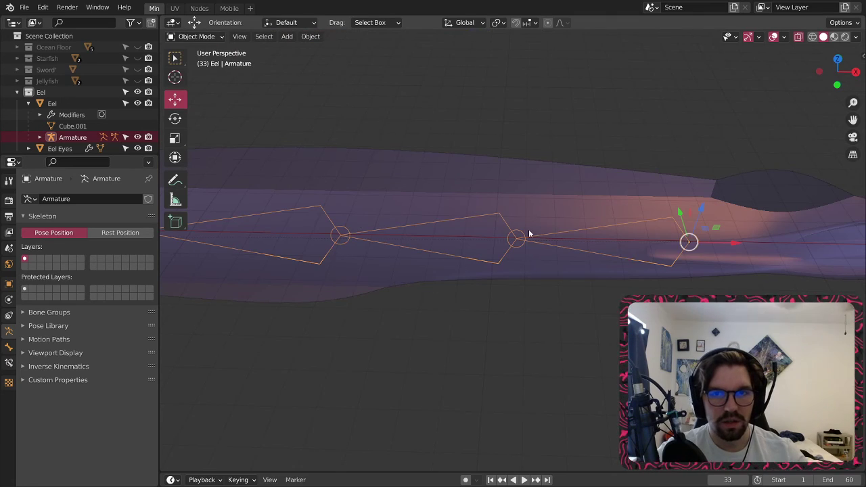
- Select the armature plus the eel mesh as active, parent them using Armature Deform With Automatic Weights, and clear the selection
left_click(514, 280)
left_click(509, 251)
right_click(519, 213)
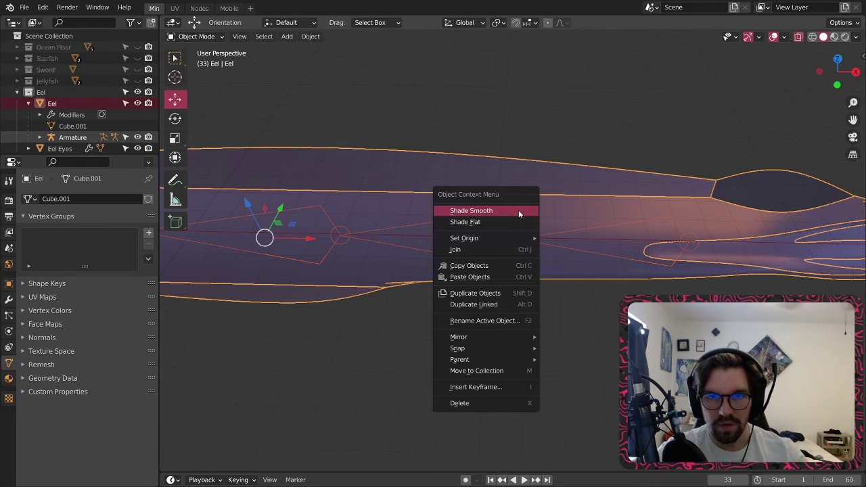
left_click(305, 41)
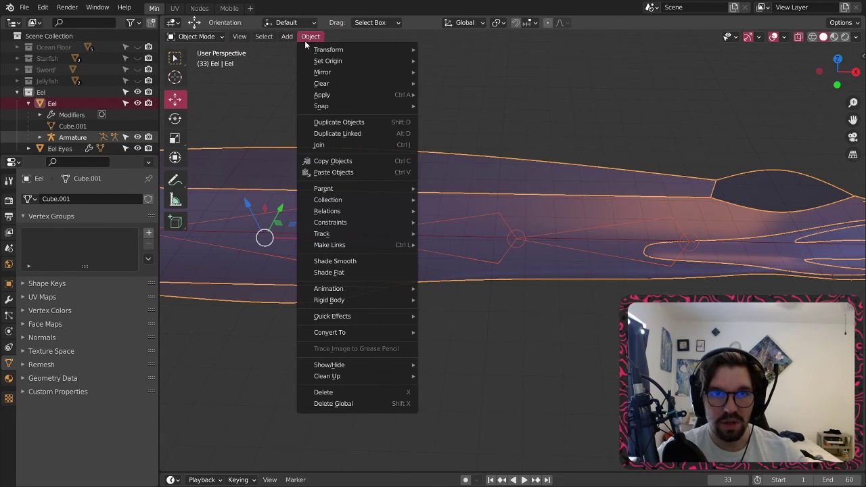
mouse_move(371, 186)
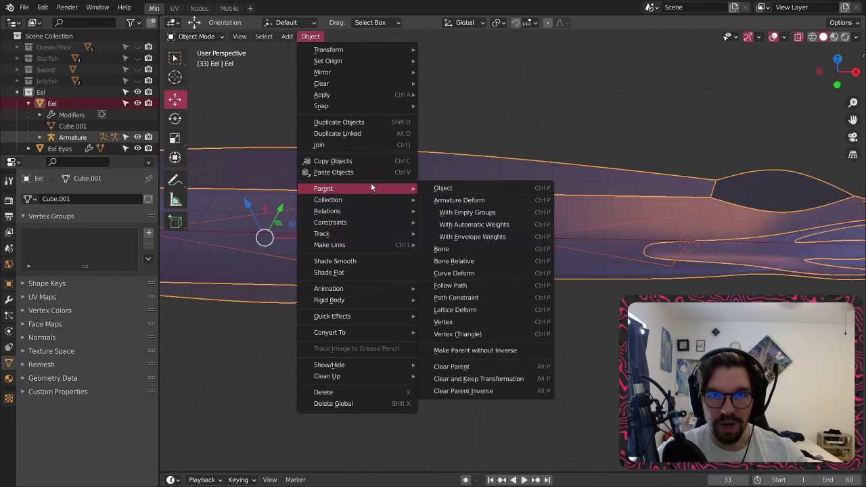
left_click(481, 224)
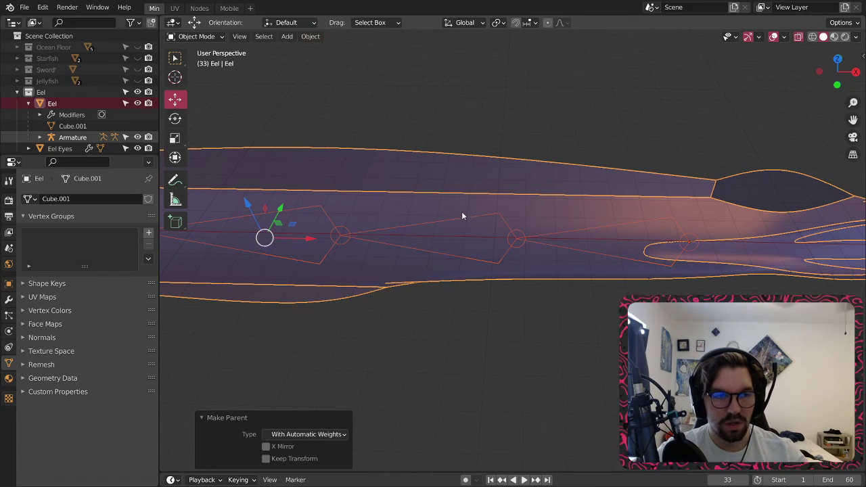
left_click(460, 139)
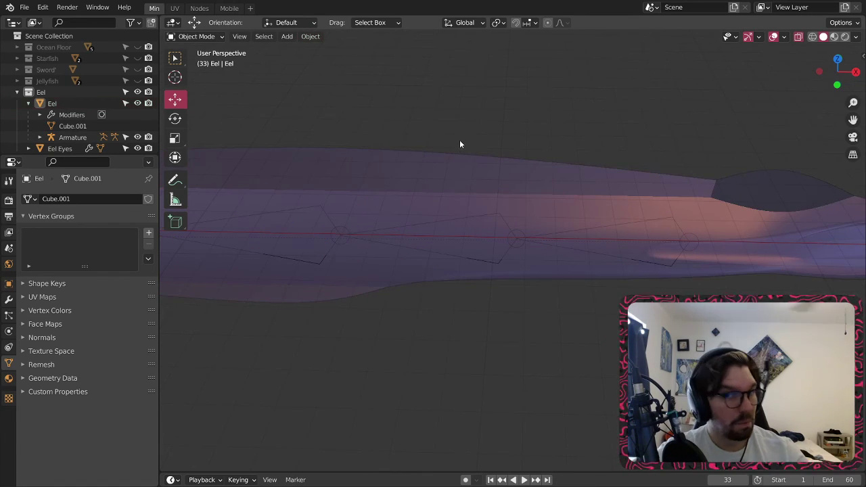
- Try moving the whole armature along Y in Object Mode and undo the move
left_click(526, 243)
middle_click_drag(529, 241, 567, 294)
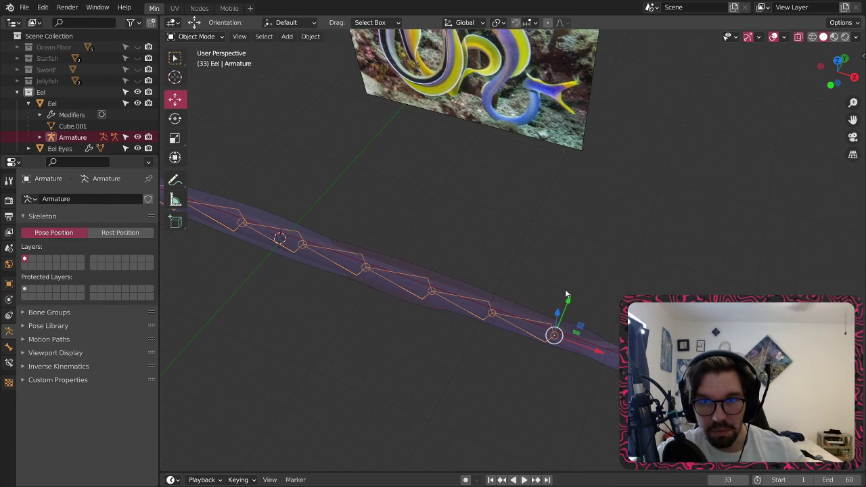
left_click_drag(567, 298, 581, 266)
key("ctrl+z")
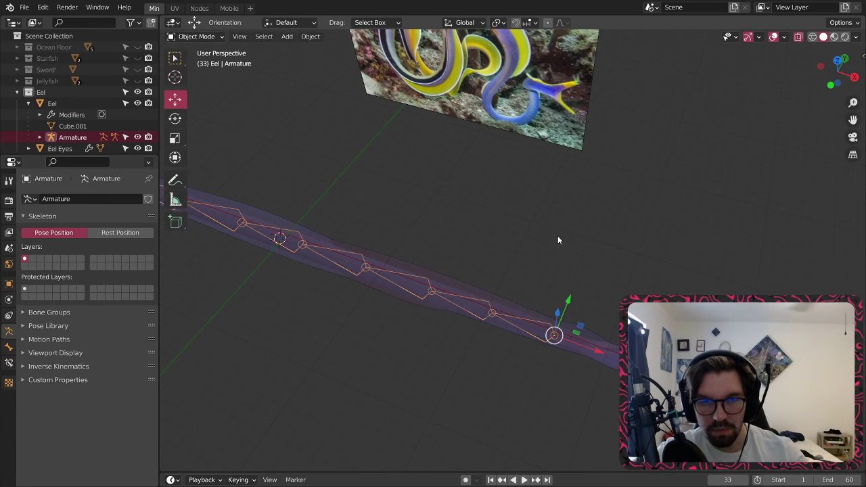
middle_click_drag(557, 240, 578, 271)
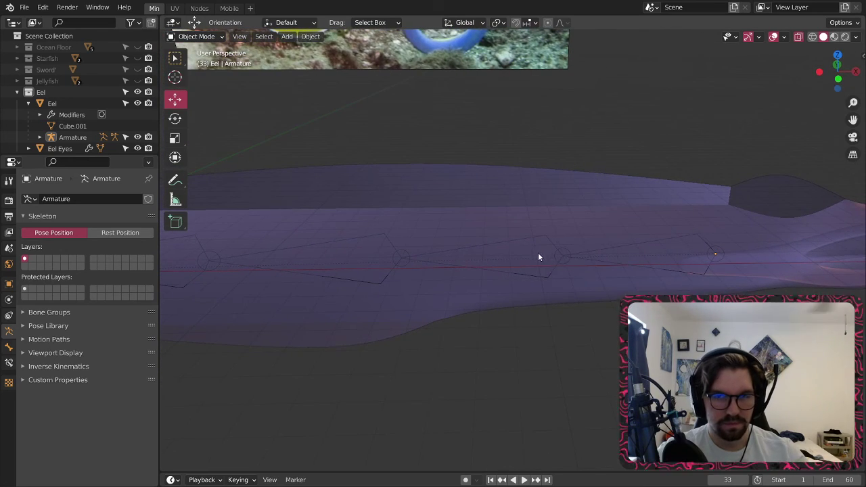
- Select the armature and eel mesh together, review the available parenting options, and clear the selection
left_click(561, 265)
left_click(565, 257)
left_click(558, 214, "shift")
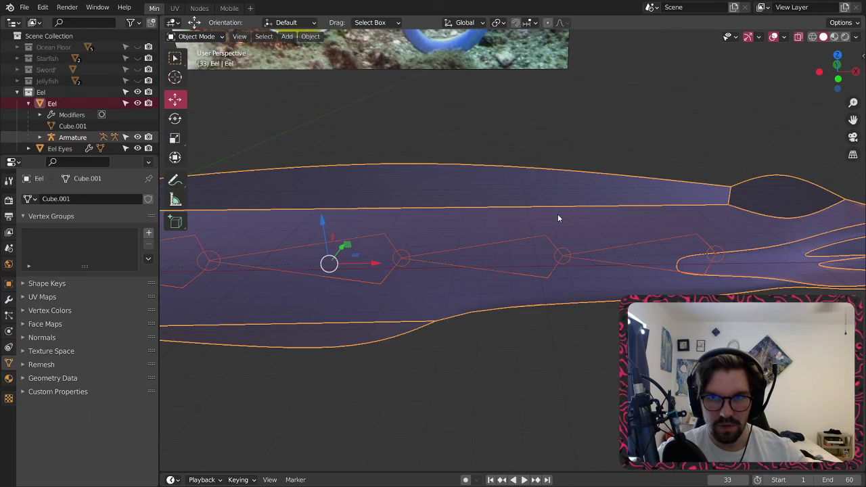
right_click(556, 214)
left_click(311, 37)
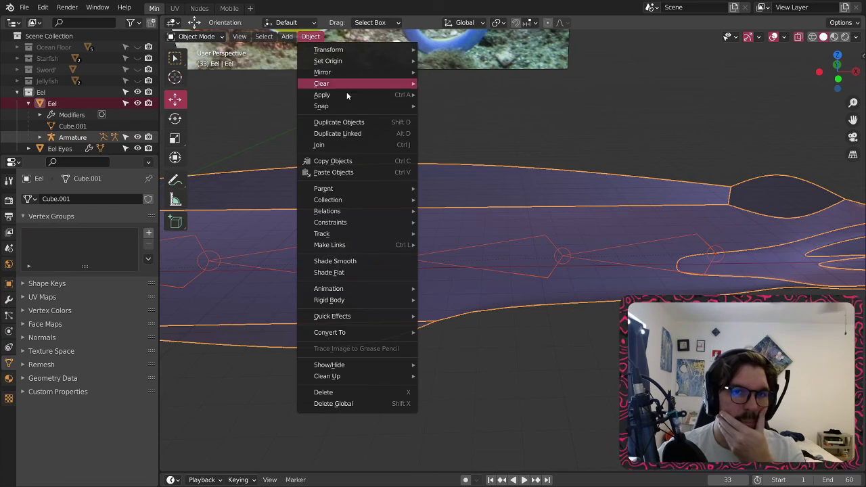
mouse_move(390, 189)
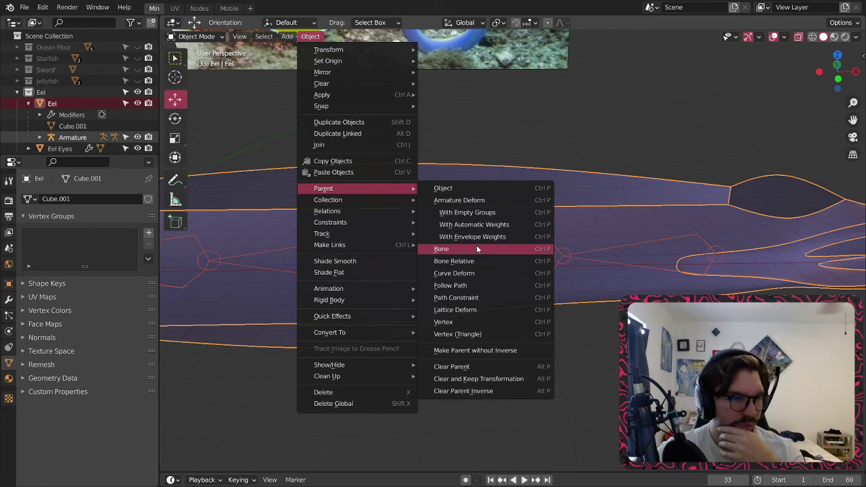
left_click(525, 138)
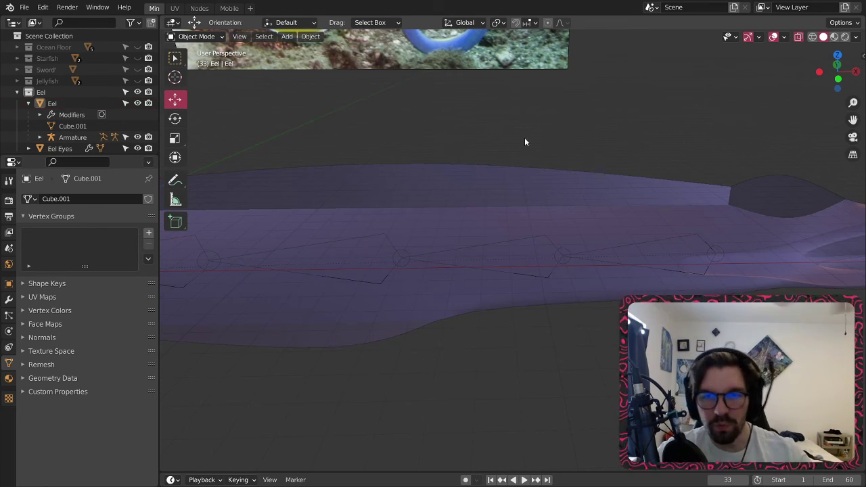
- Add a shape key to the eel mesh and name it Default
middle_click_drag(524, 138, 462, 283)
middle_click_drag(558, 364, 565, 316)
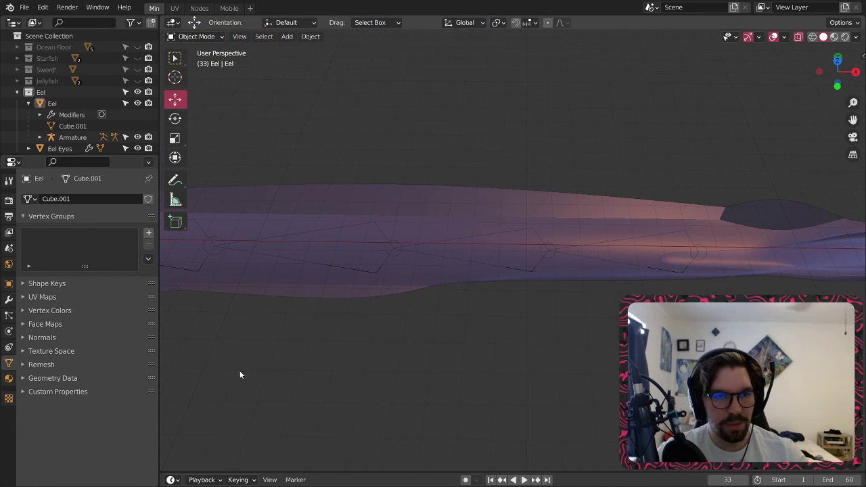
left_click(23, 283)
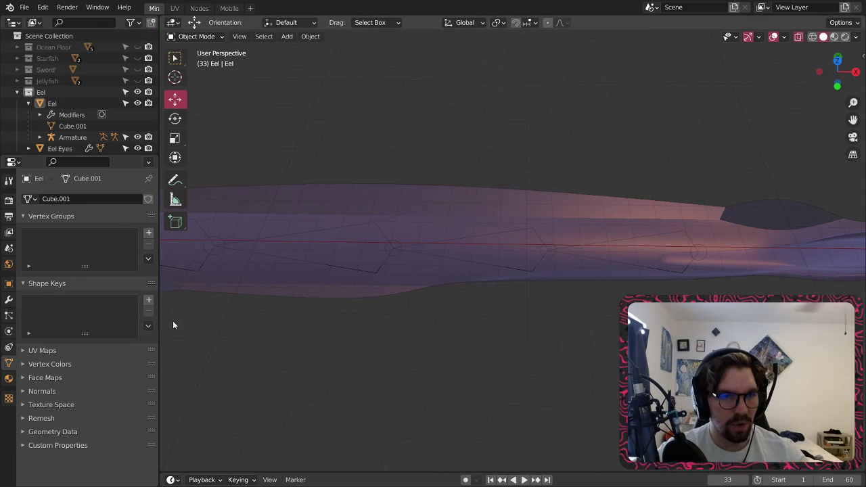
left_click(149, 300)
double_click(81, 303)
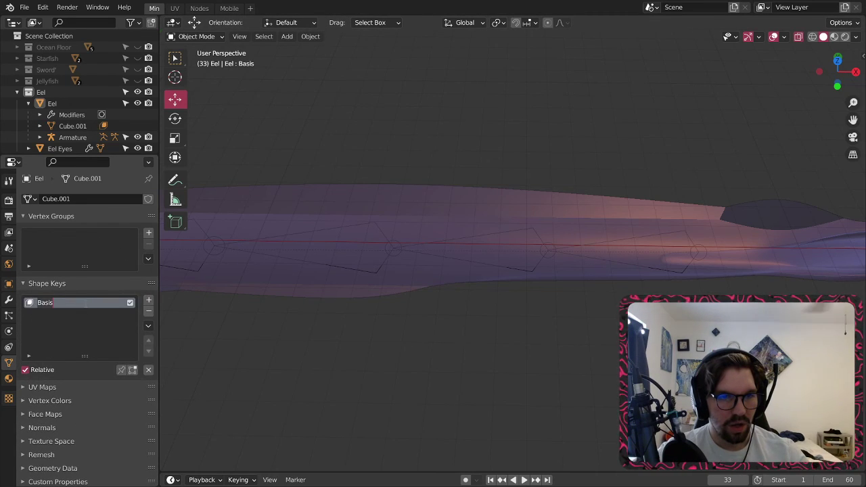
type("Default")
key("Return")
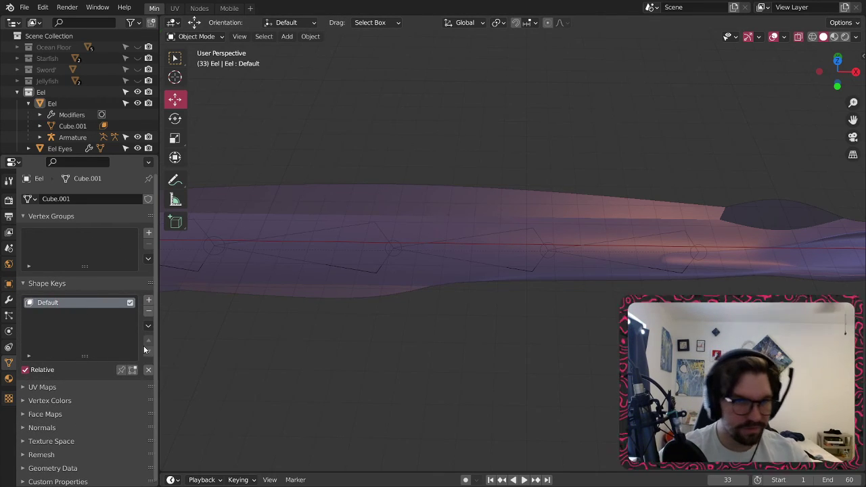
- Rename the Default shape key as Left and add a second shape key named Right
double_click(66, 305)
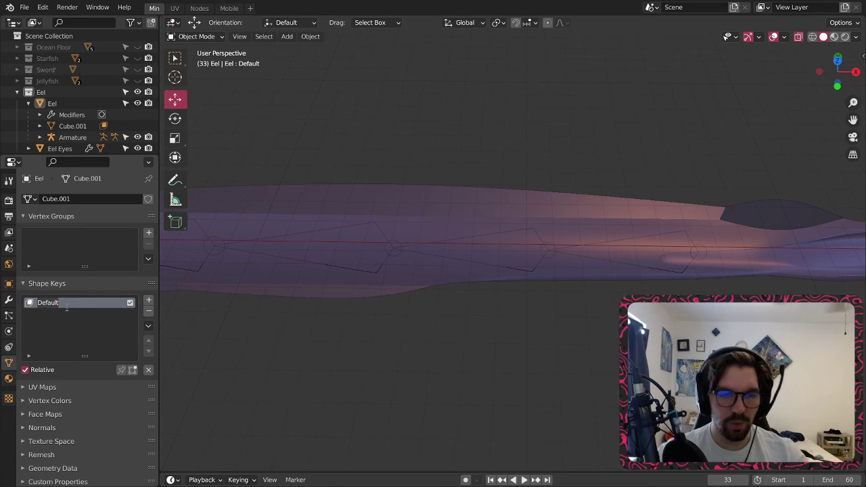
type("Left")
key("Return")
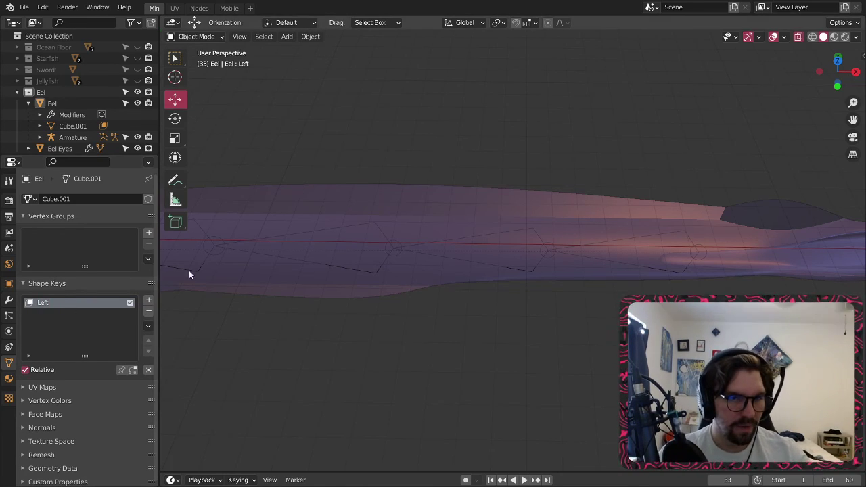
left_click(148, 299)
type("Right")
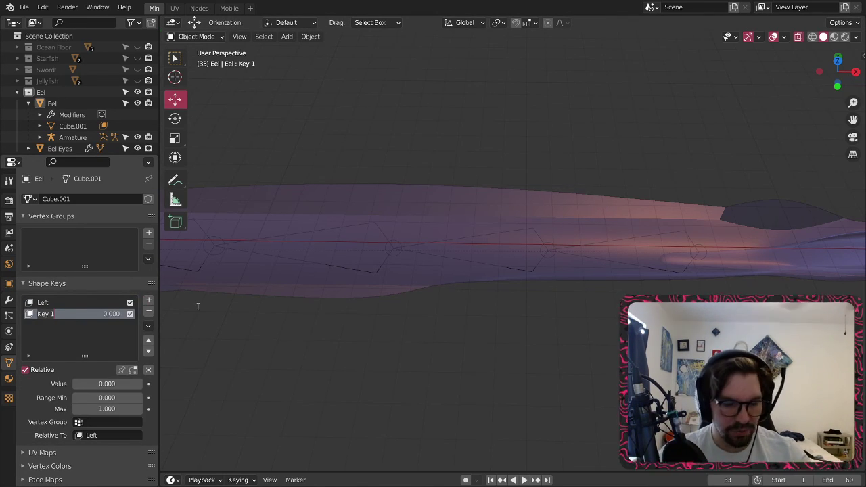
key("Return")
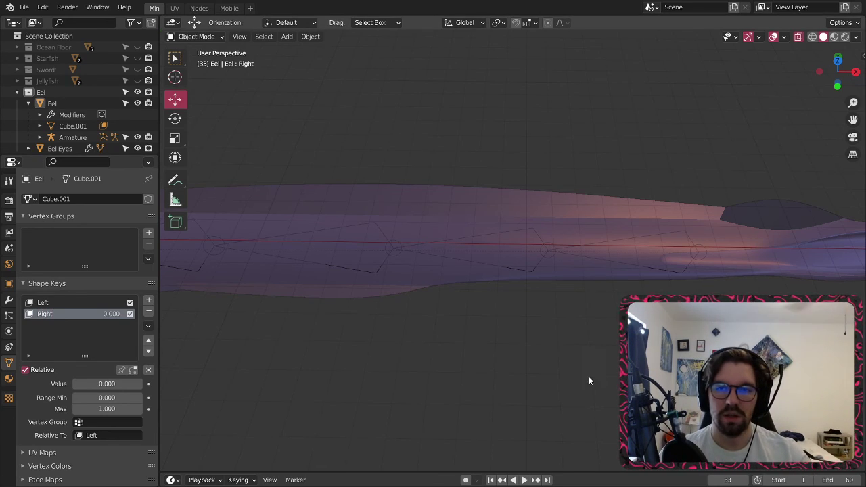
- Make the Left shape key active, select the armature, and switch it to Pose Mode
scroll(507, 211, "down", 5)
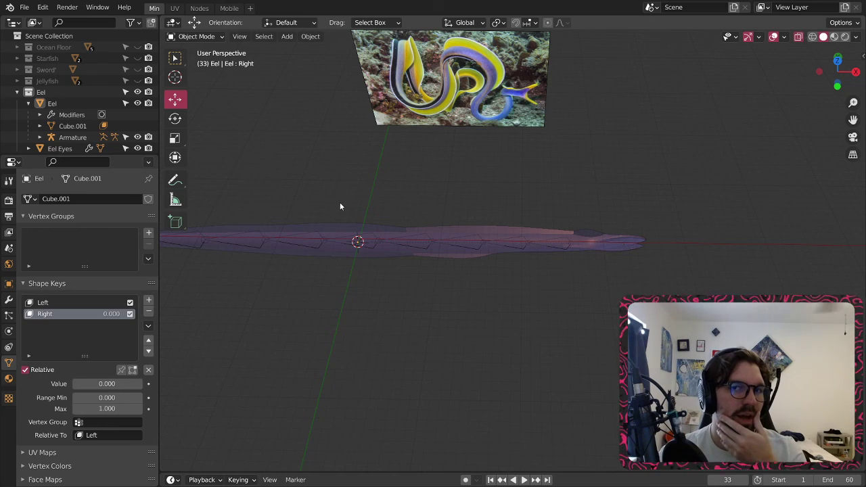
middle_click_drag(418, 211, 582, 246)
scroll(582, 250, "up", 5)
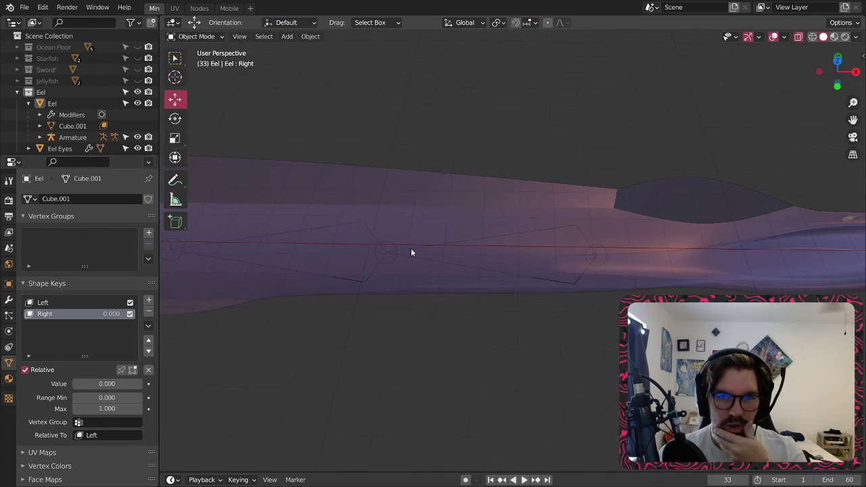
left_click(43, 303)
left_click(387, 252)
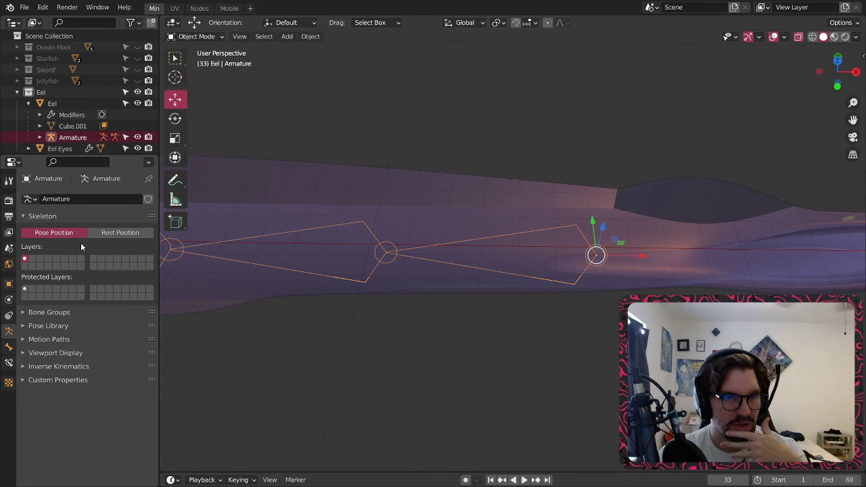
left_click(22, 217)
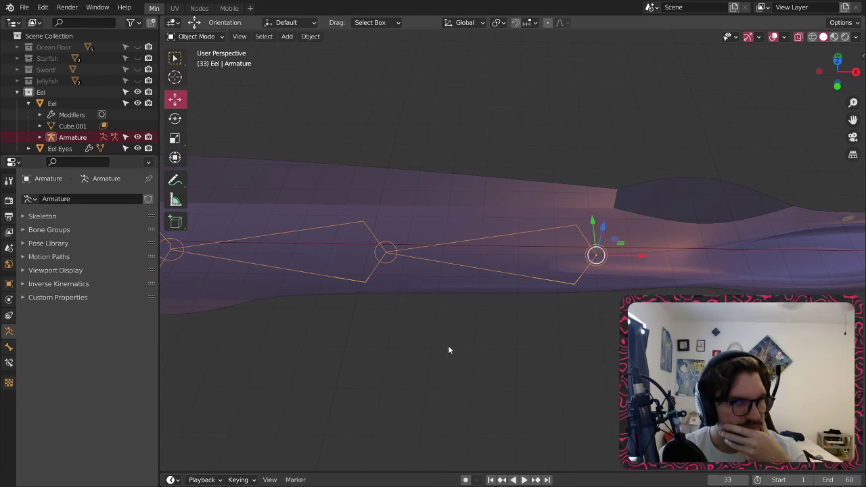
left_click(191, 36)
left_click(196, 71)
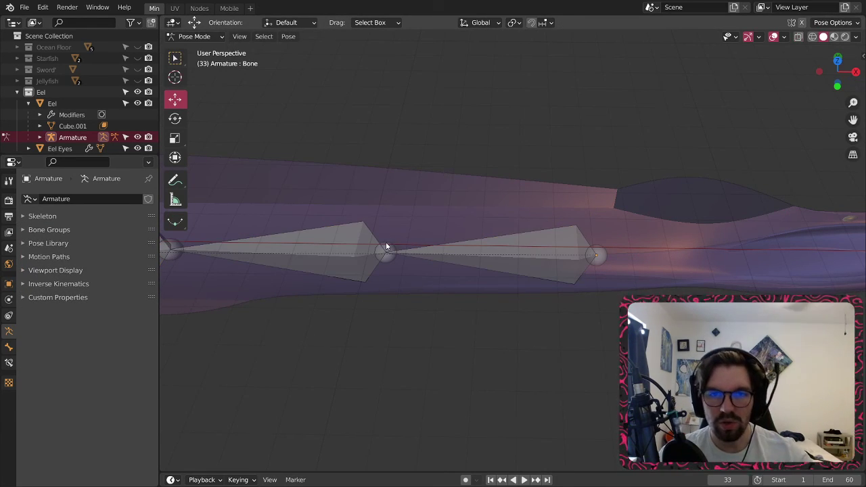
- Try to move the bone nearest the eel's head along the Y axis in Pose Mode, and undo the move
left_click(399, 255)
scroll(395, 263, "down", 4)
middle_click_drag(418, 278, 379, 283)
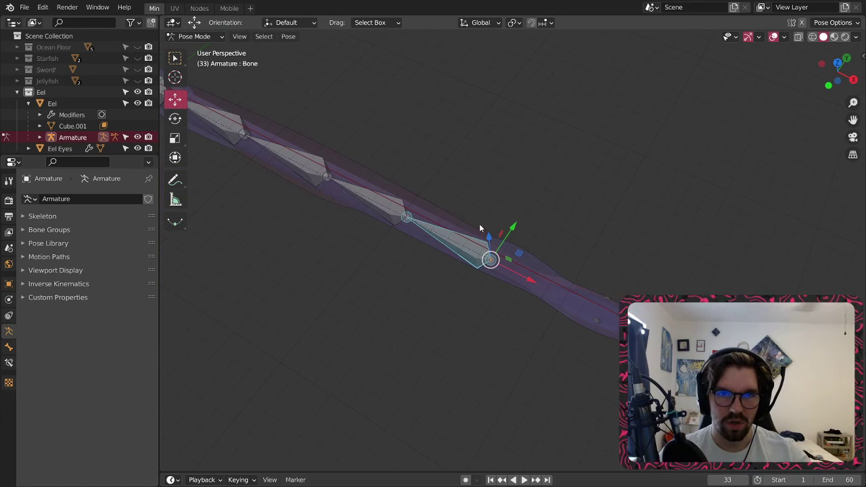
left_click_drag(516, 228, 567, 175)
key("ctrl+z")
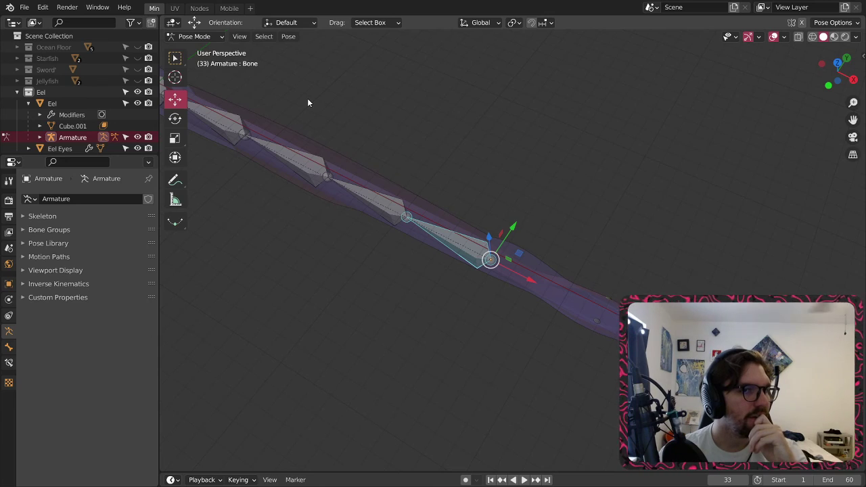
- Return the armature to Object Mode and select the eel mesh
left_click(68, 126)
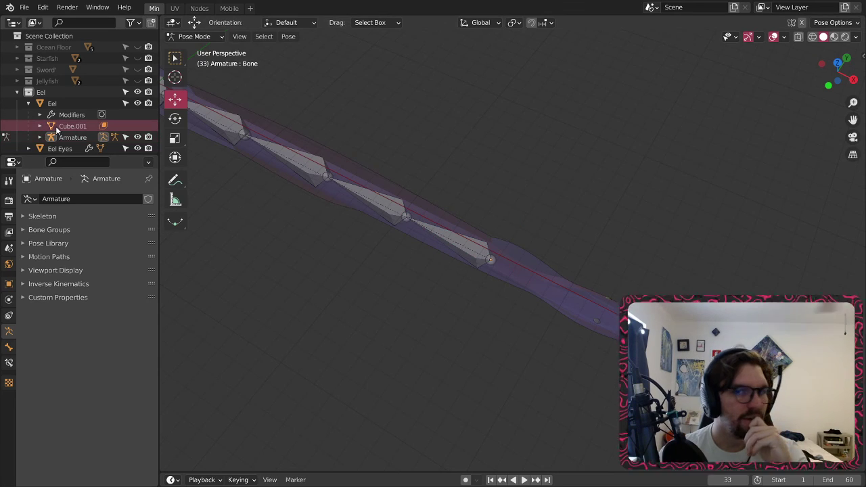
middle_click_drag(268, 164, 610, 177)
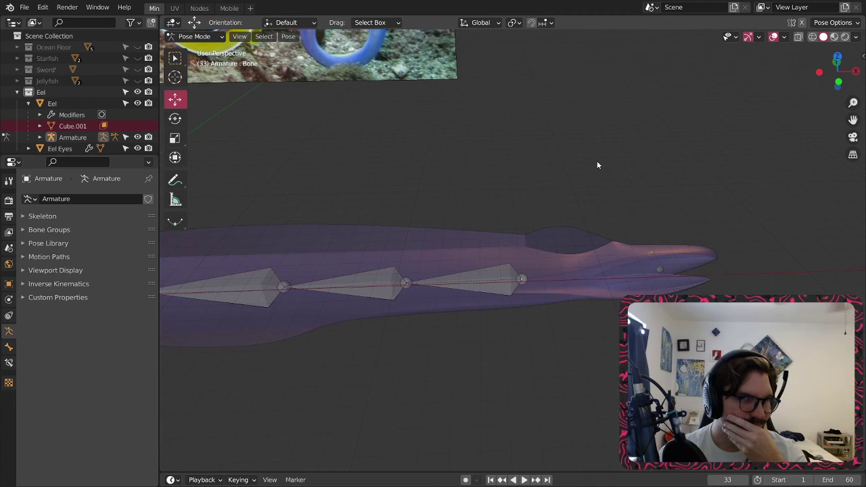
left_click(194, 36)
left_click(197, 46)
left_click(479, 255)
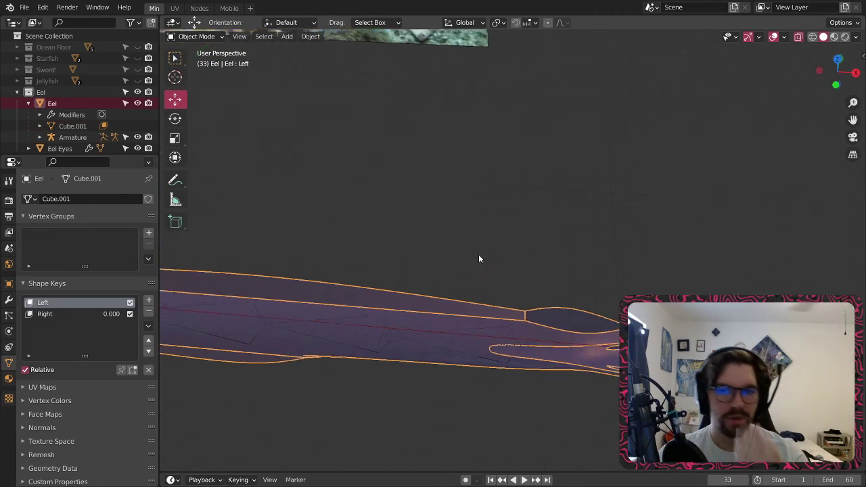
- Select the armature together with the eel mesh as active object, apply the Object parenting option, and clear the selection
middle_click_drag(503, 366, 492, 262)
left_click(539, 335)
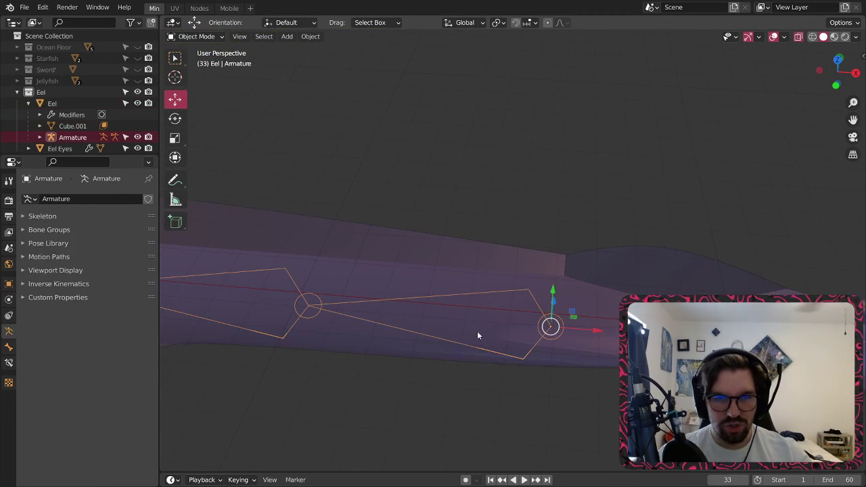
middle_click_drag(478, 331, 519, 273)
left_click(363, 219)
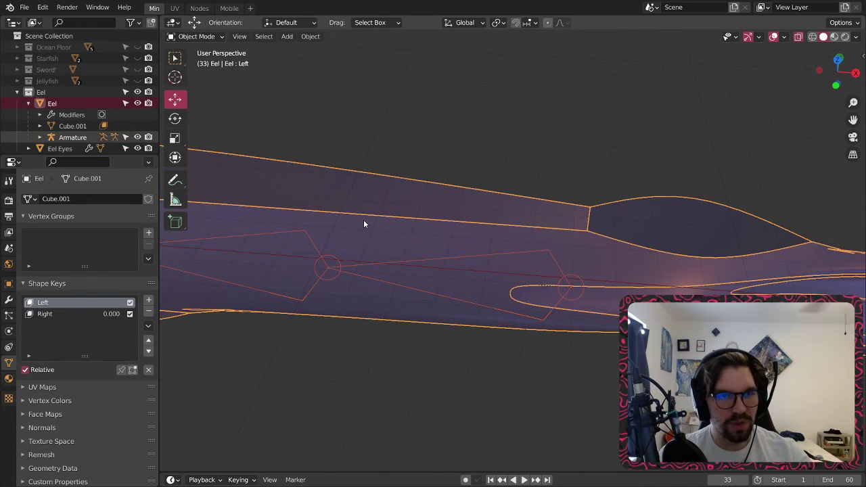
right_click(363, 219)
left_click(363, 211)
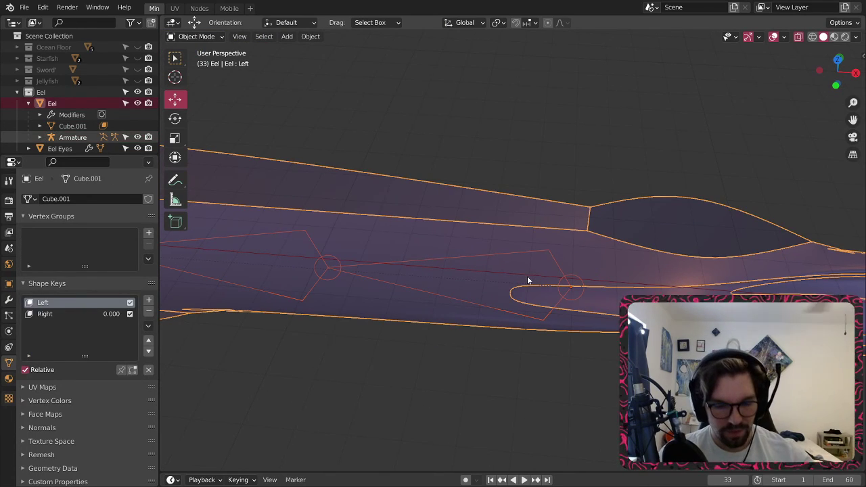
key("ctrl+p")
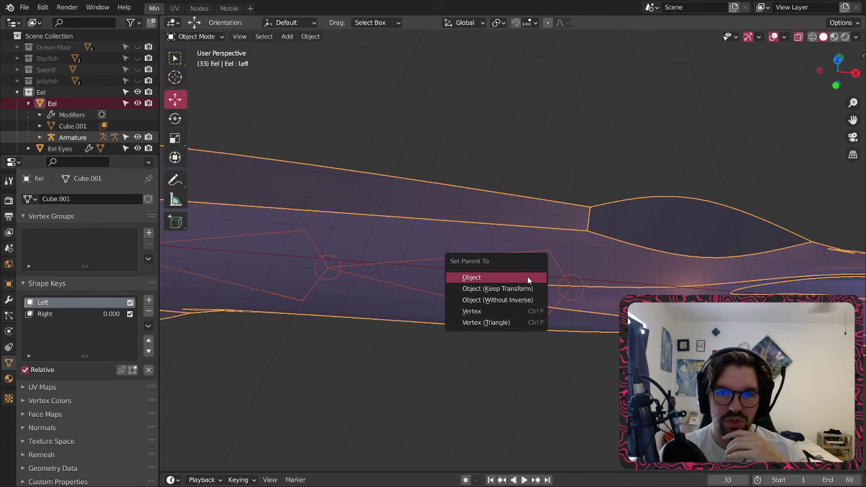
left_click(525, 278)
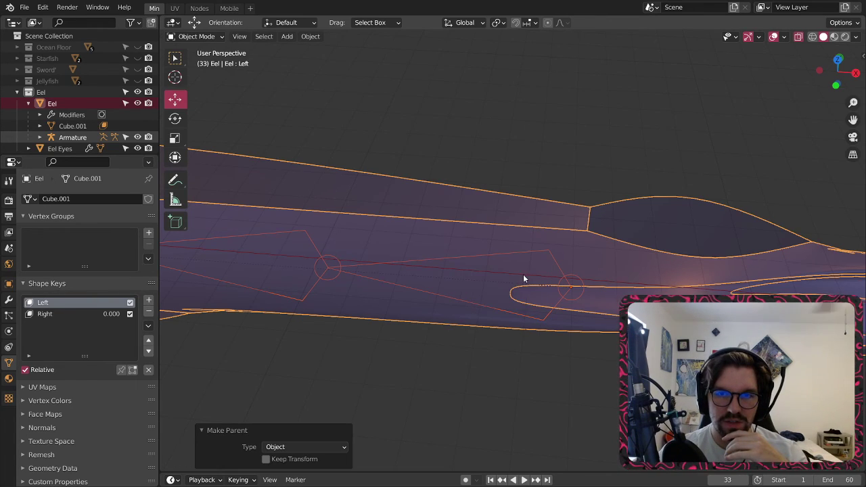
left_click(492, 374)
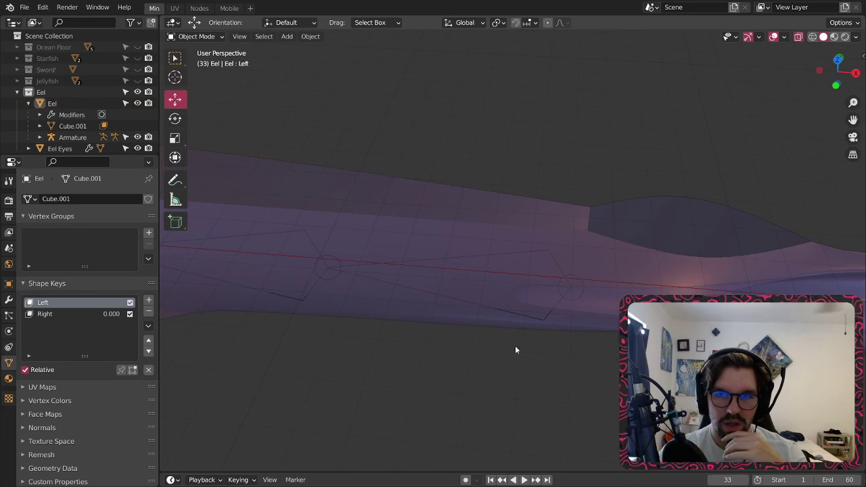
- Put the armature in Edit Mode, try to move its bones along the global Y axis, and undo the move
left_click(437, 279)
left_click(323, 273)
left_click(197, 36)
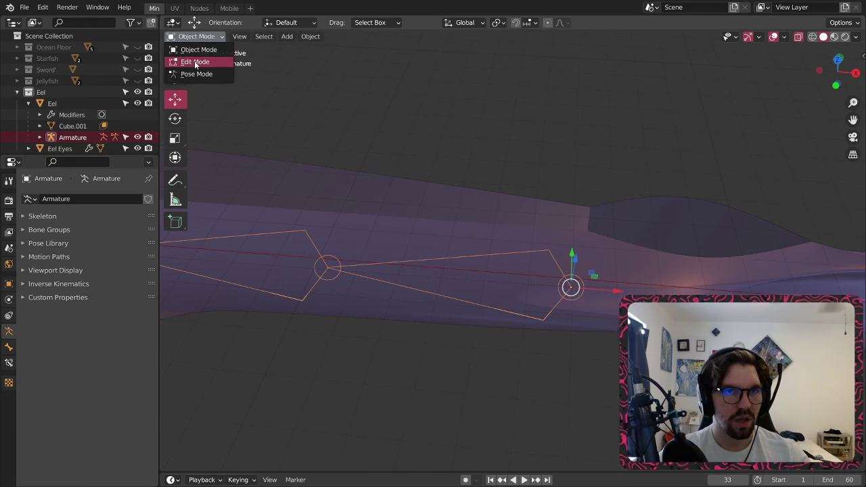
left_click(203, 61)
key("g")
key("y")
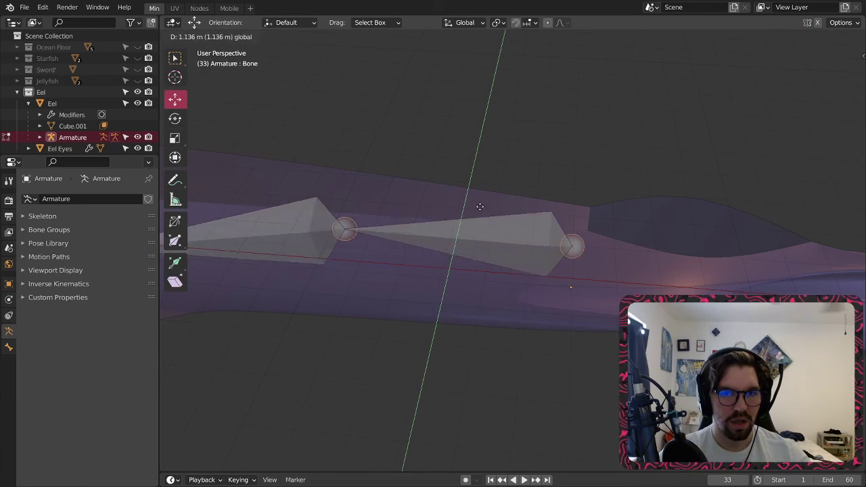
left_click(372, 291)
scroll(373, 291, "down", 2)
middle_click_drag(345, 253, 444, 269, "shift")
key("ctrl+z")
- Try to move the joint between two bones about 1.54 m along the Y axis, and undo the move
scroll(502, 283, "up", 6)
left_click(470, 262)
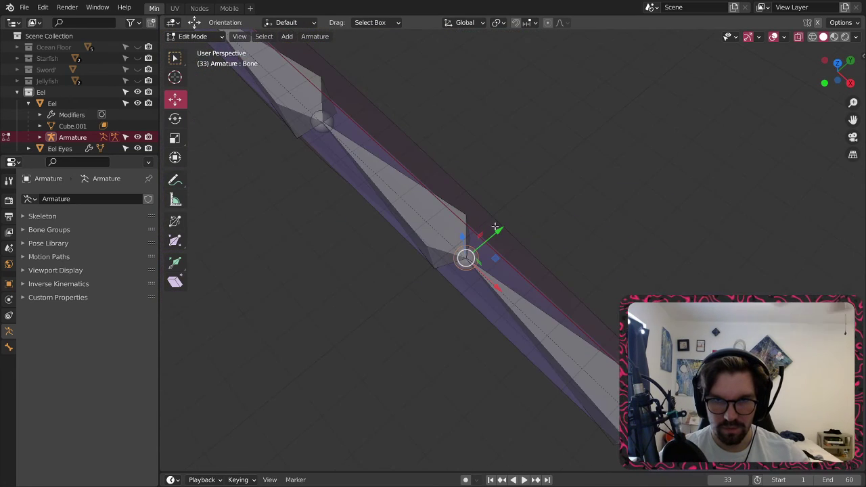
left_click_drag(508, 232, 602, 178)
left_click_drag(502, 230, 550, 198)
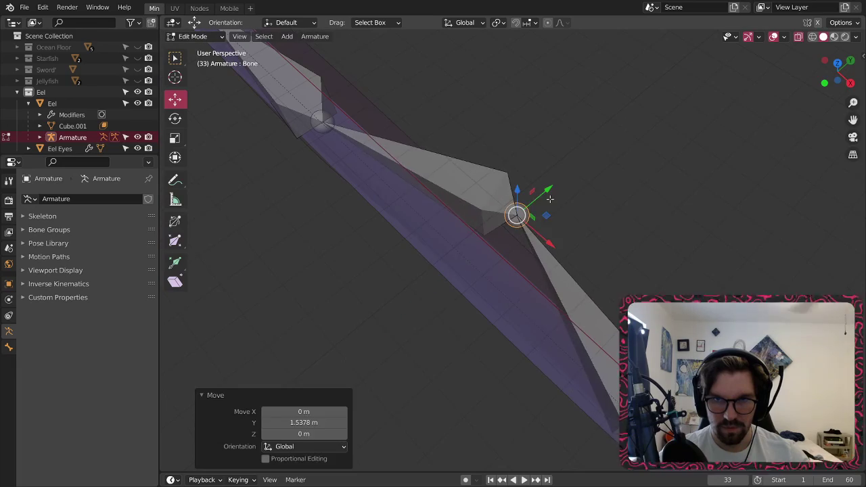
key("ctrl+z")
middle_click_drag(530, 218, 617, 129)
middle_click_drag(570, 193, 547, 199, "shift")
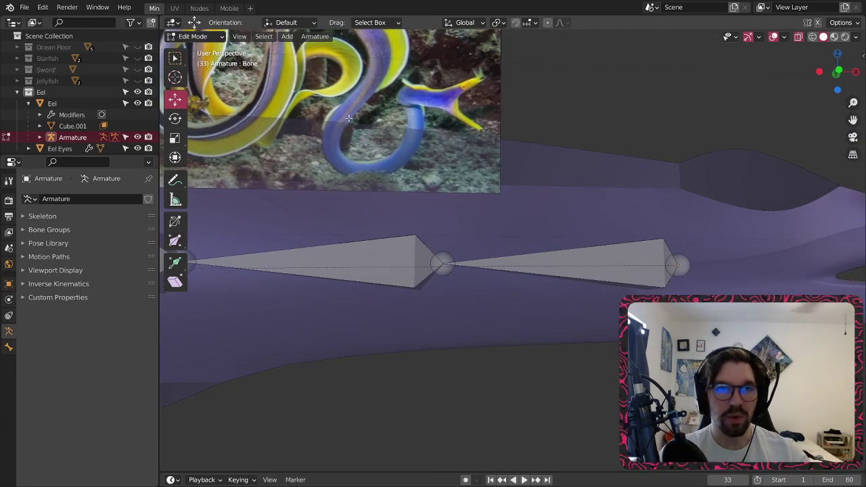
- Switch to the Nodes workspace and hide the eel's armature in the viewport
left_click(199, 8)
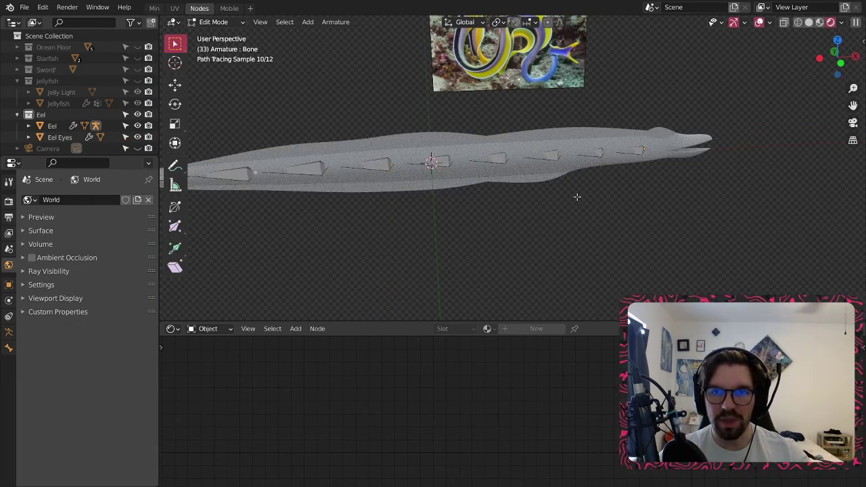
scroll(520, 211, "up", 3)
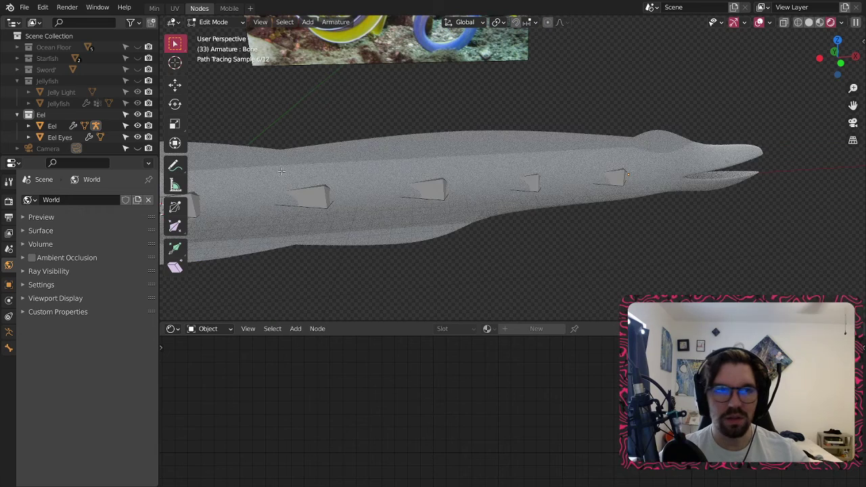
left_click(16, 115)
left_click(18, 115)
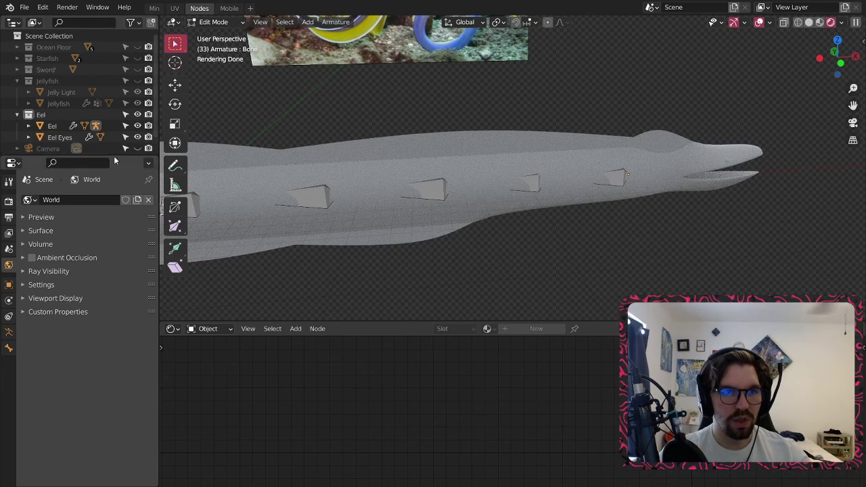
left_click(29, 126)
left_click(74, 124)
scroll(118, 129, "down", 3)
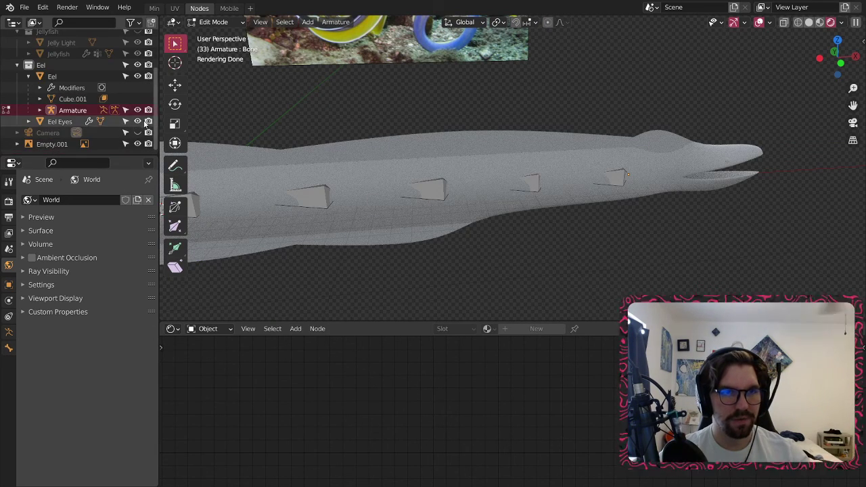
left_click(138, 110)
- Leave Edit Mode, select the eel mesh, and create a new material for it
scroll(584, 213, "down", 2)
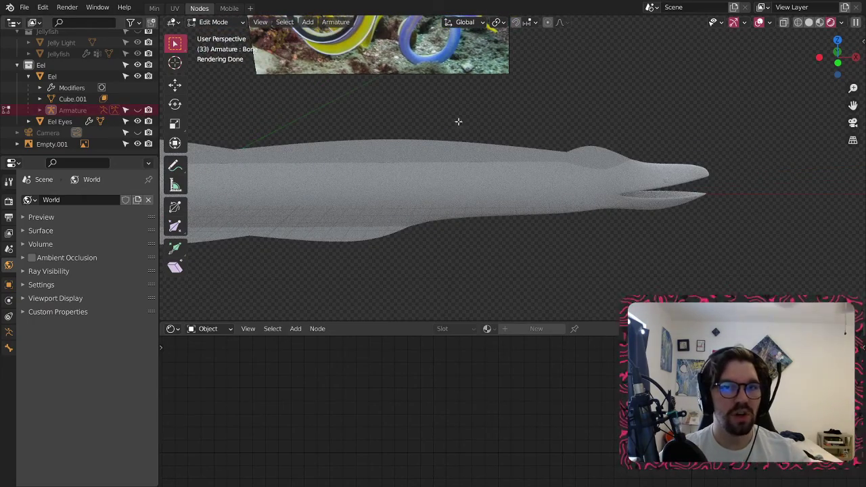
middle_click_drag(530, 137, 532, 213, "shift")
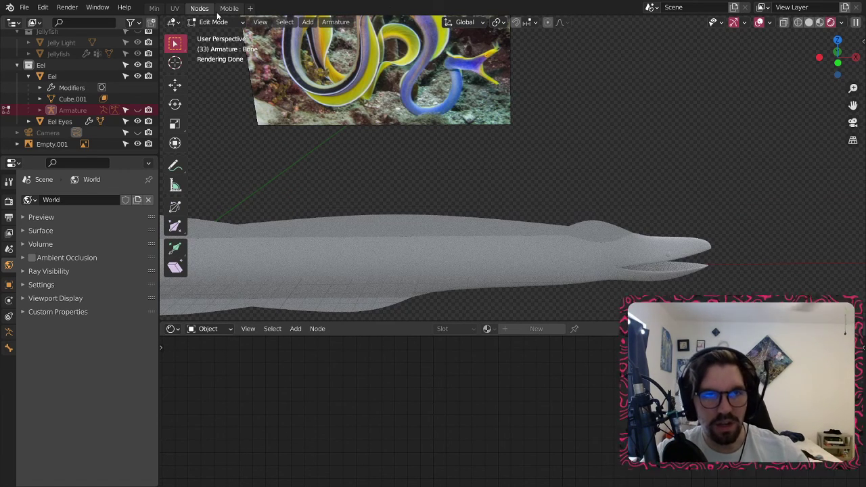
key("Tab")
left_click(523, 294)
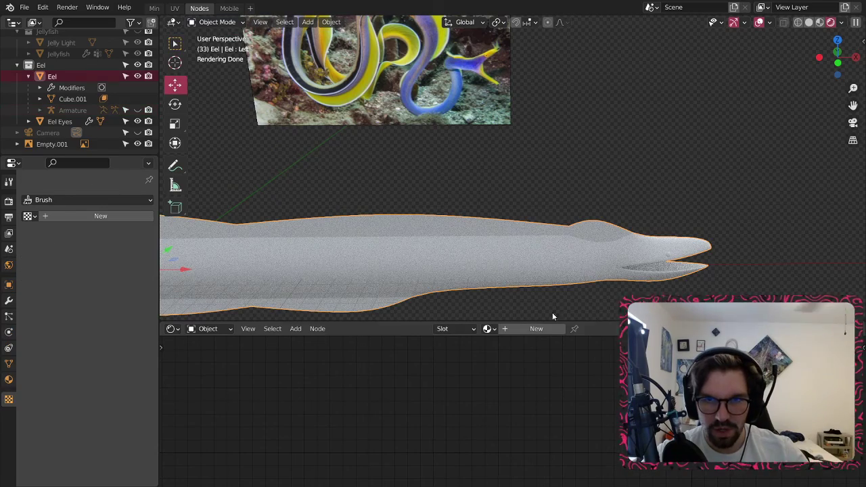
middle_click_drag(435, 437, 530, 369)
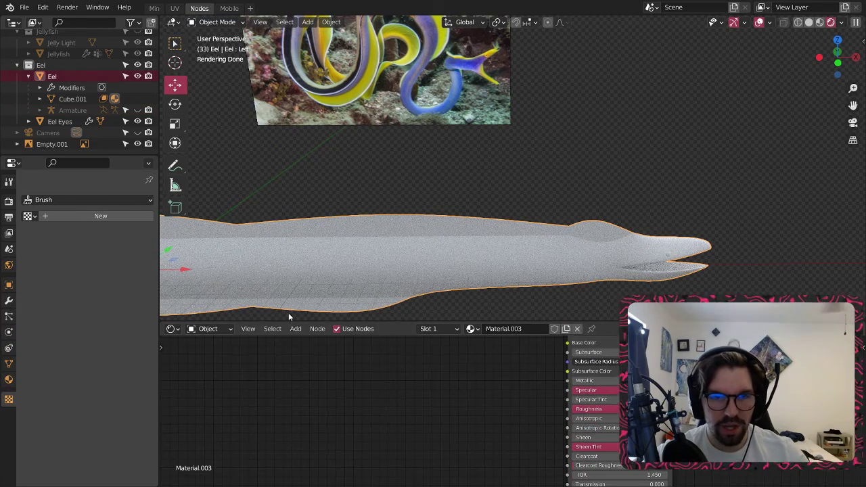
- Add a Wave Texture node and connect its Color output to the shader's Base Color
left_click(296, 329)
mouse_move(329, 393)
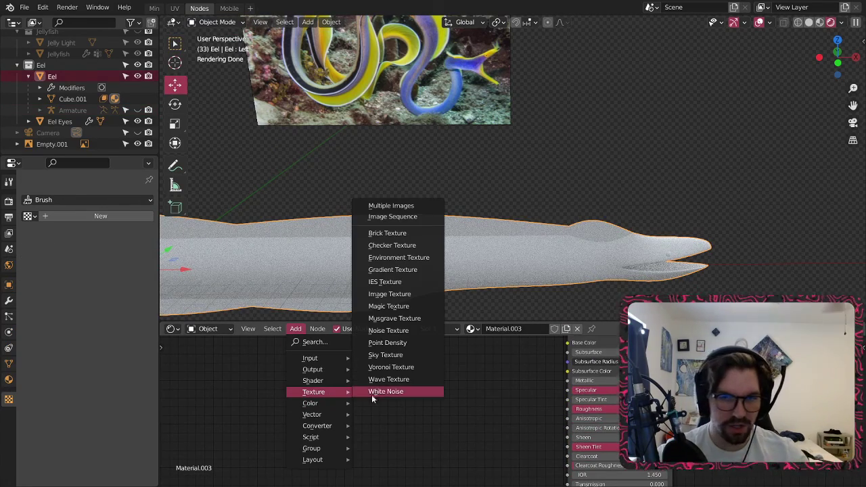
left_click(406, 377)
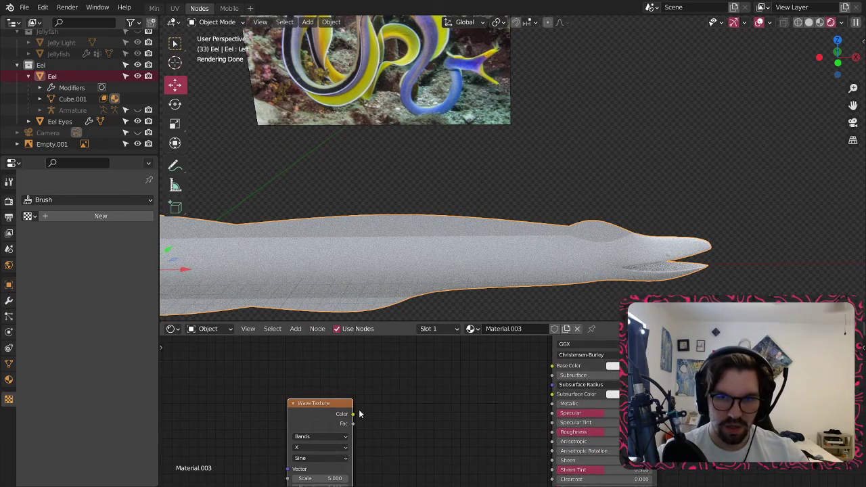
left_click_drag(354, 414, 355, 374)
- Set the Wave Texture's detail roughness to 0 and its detail to 7
scroll(387, 383, "up", 6)
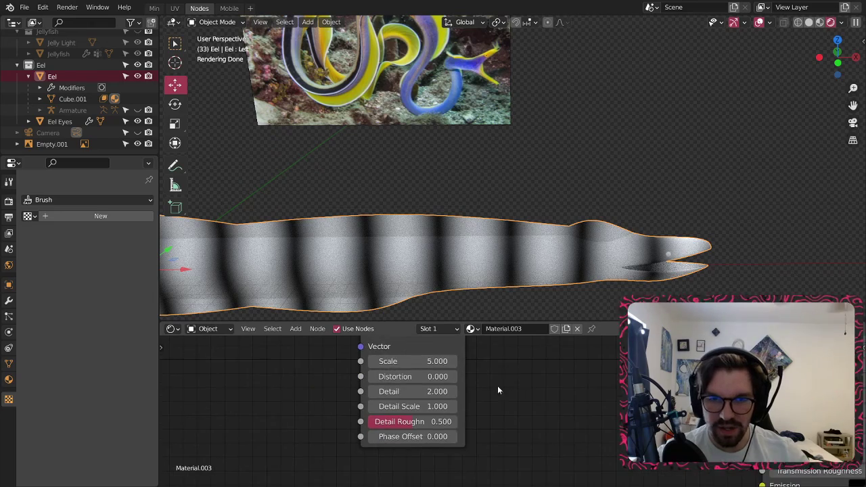
left_click_drag(401, 428, 304, 428)
middle_click_drag(463, 418, 490, 418)
left_click(421, 388)
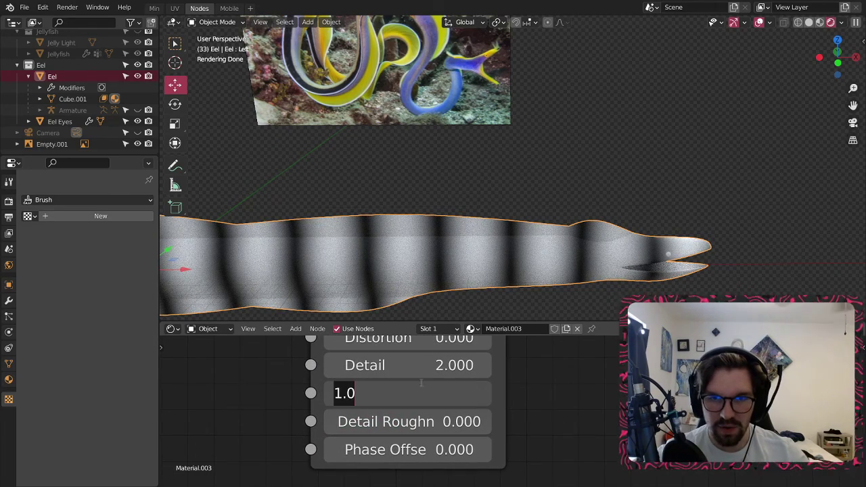
key("Return")
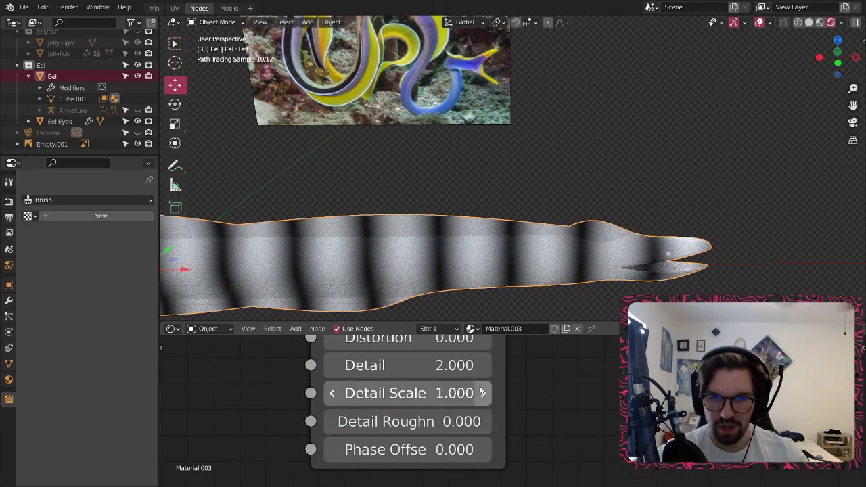
left_click(458, 368)
type("7")
key("Return")
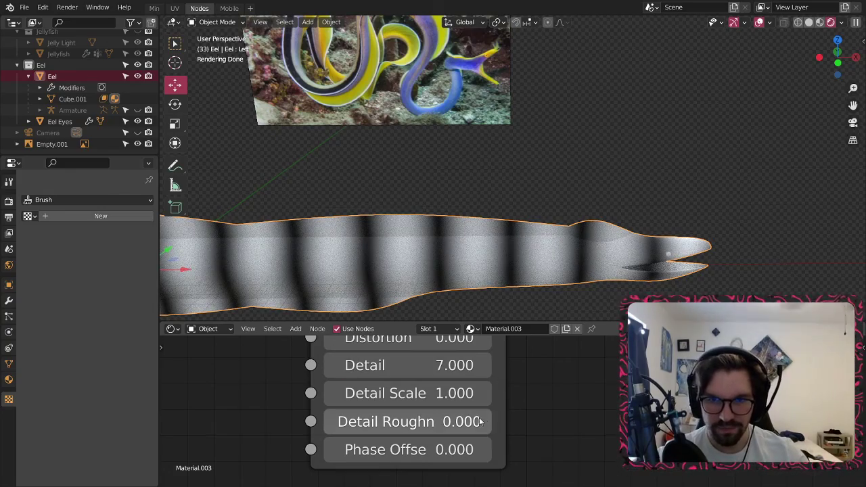
left_click_drag(415, 424, 354, 426)
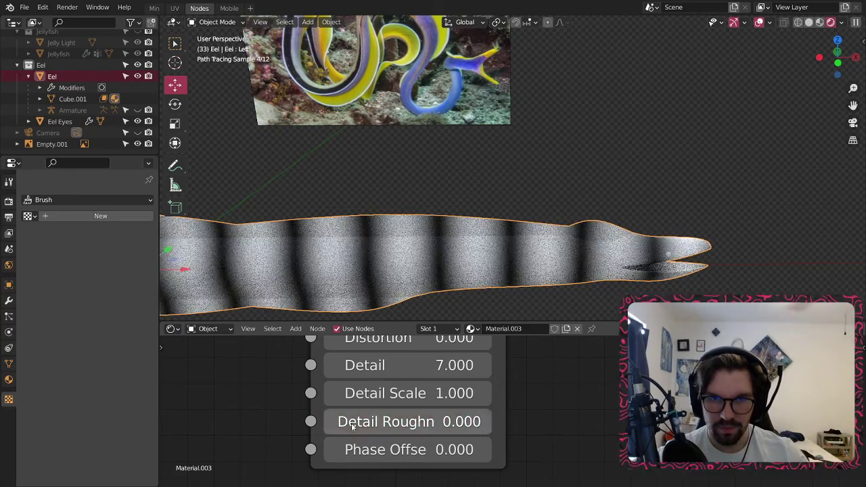
- Set the Wave Texture's distortion to 3
middle_click_drag(606, 399, 603, 486)
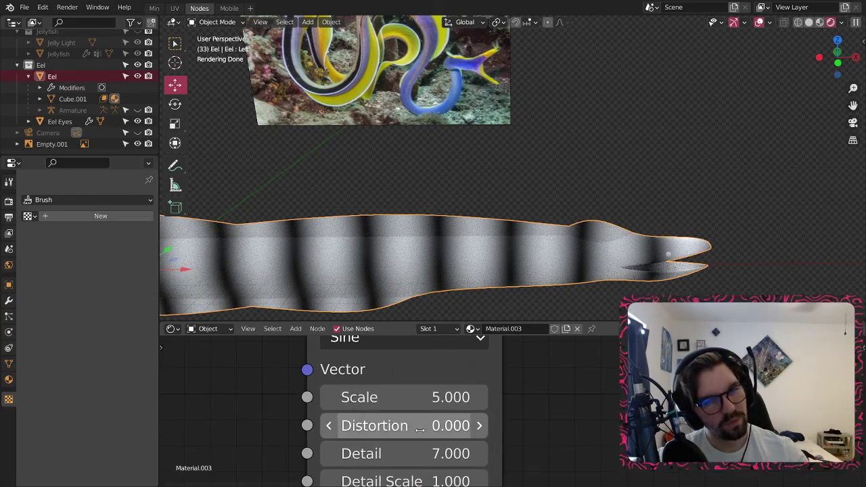
double_click(400, 428)
type("3")
key("Return")
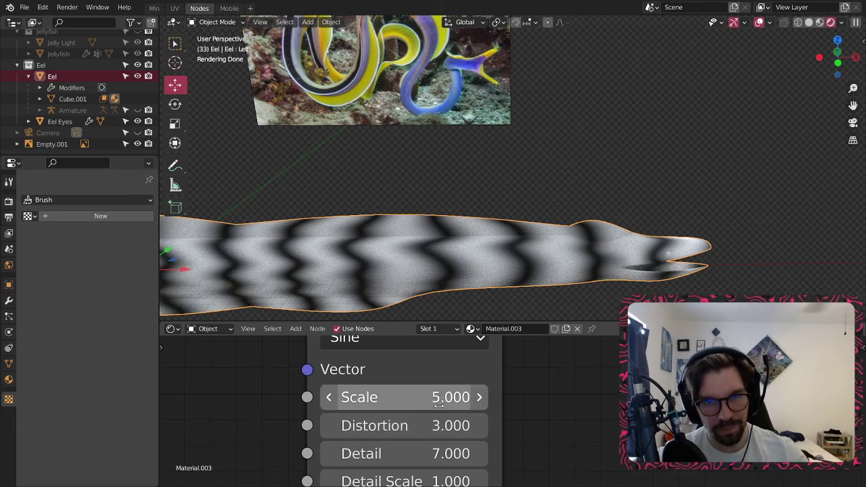
- Raise the Wave Texture's detail to 15.6 and set its detail scale to 2
middle_click_drag(422, 459, 408, 411)
left_click_drag(408, 411, 463, 411)
double_click(383, 433)
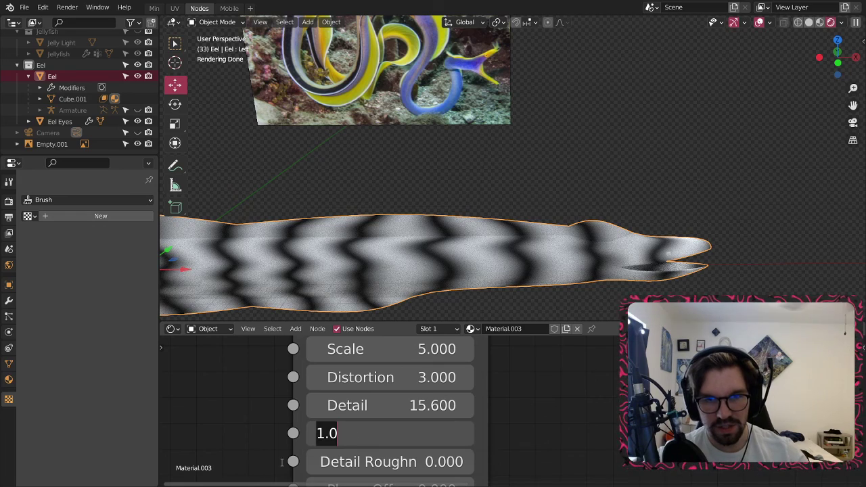
type("2")
key("Return")
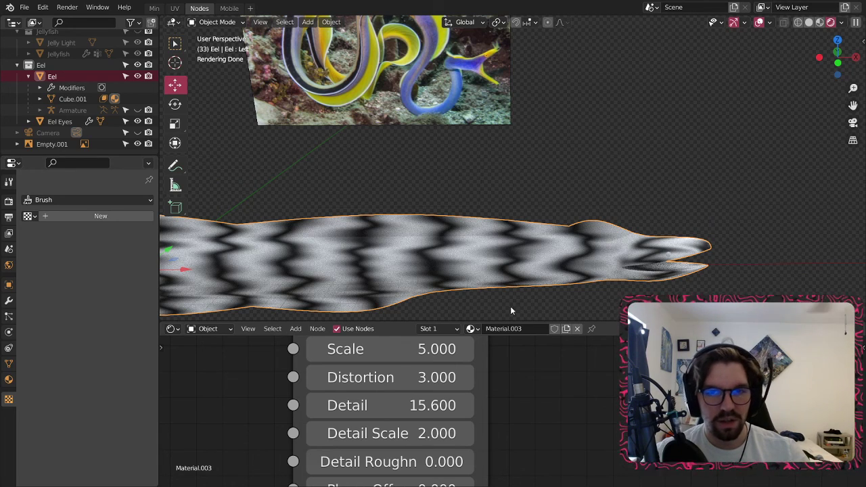
- Set the Wave Texture's detail roughness to 0.5, moving the node farther from the shader
scroll(562, 410, "down", 5)
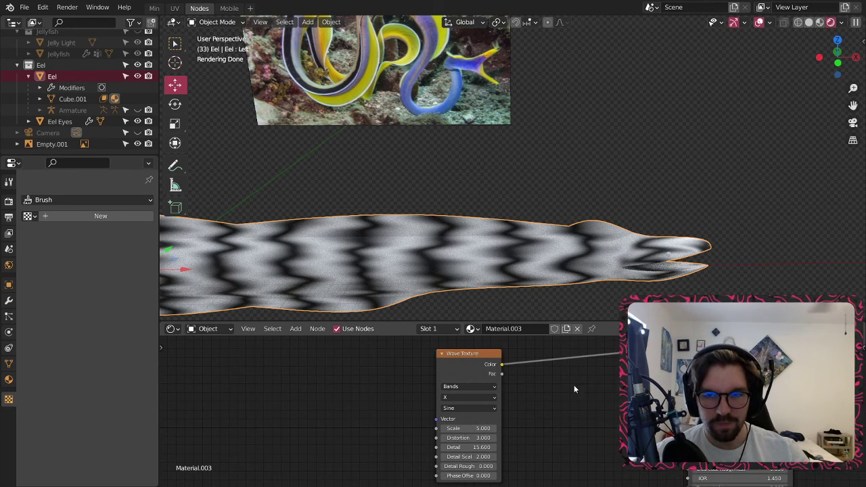
left_click_drag(480, 352, 418, 351)
left_click(487, 452)
middle_click_drag(440, 446, 368, 408)
scroll(367, 408, "up", 9)
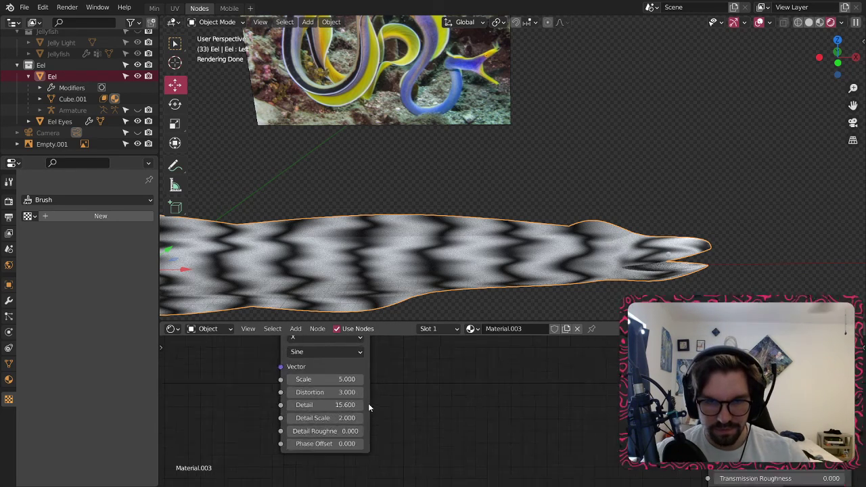
middle_click_drag(358, 451, 391, 439)
left_click_drag(316, 429, 349, 431)
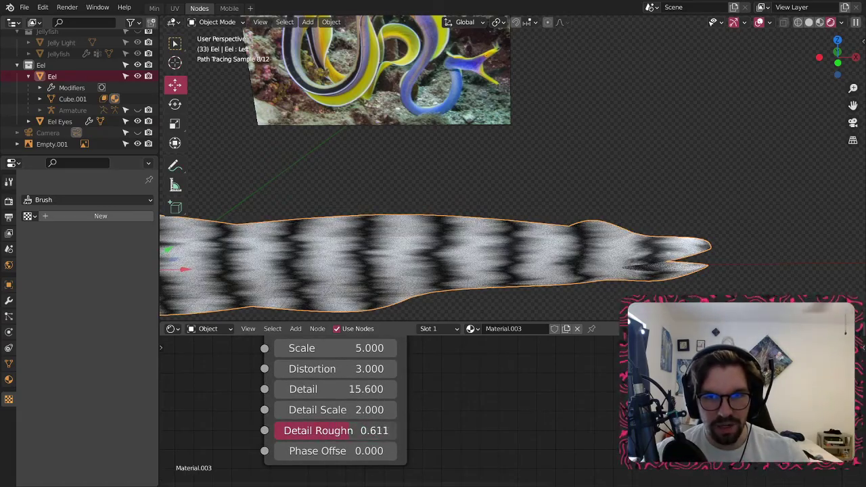
left_click(349, 430)
type(".500")
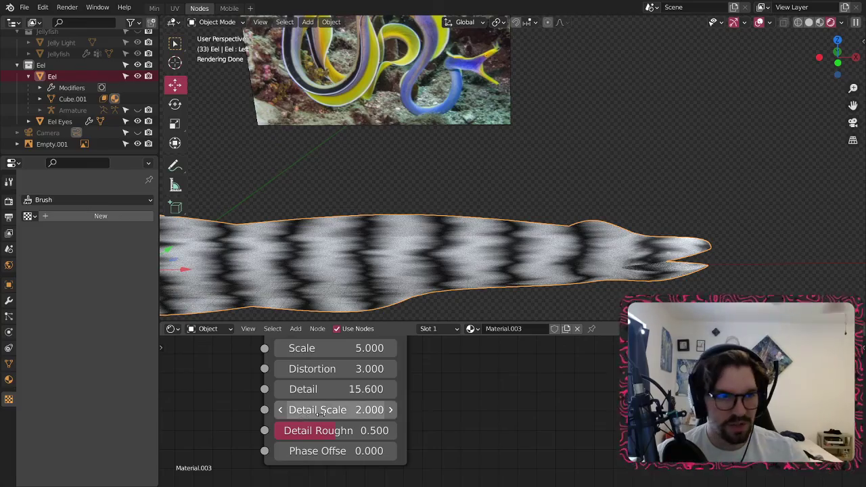
scroll(389, 287, "up", 6)
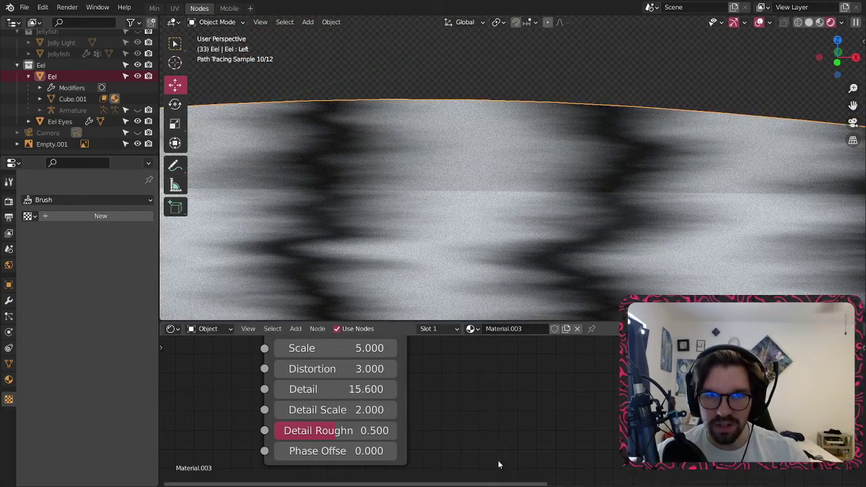
- Set the Wave Texture's distortion to 4 and check the stripes along the eel's body
middle_click_drag(498, 460, 548, 446)
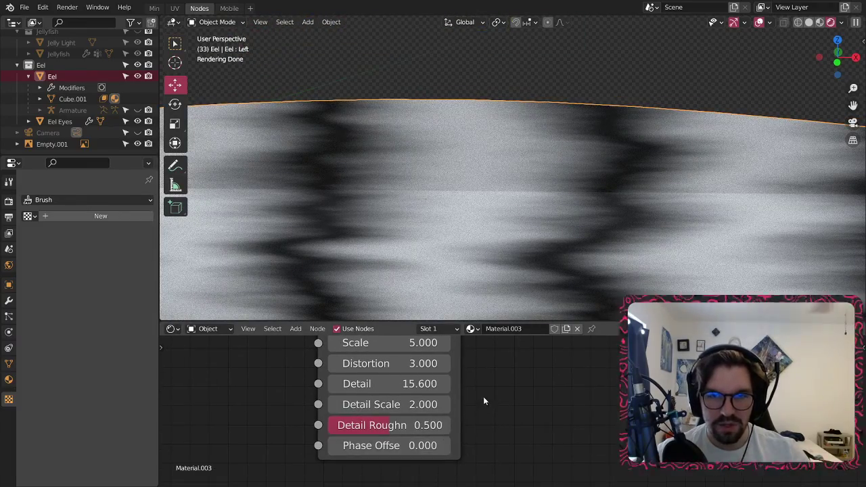
middle_click_drag(483, 397, 472, 432)
left_click(377, 398)
type("4")
key("Return")
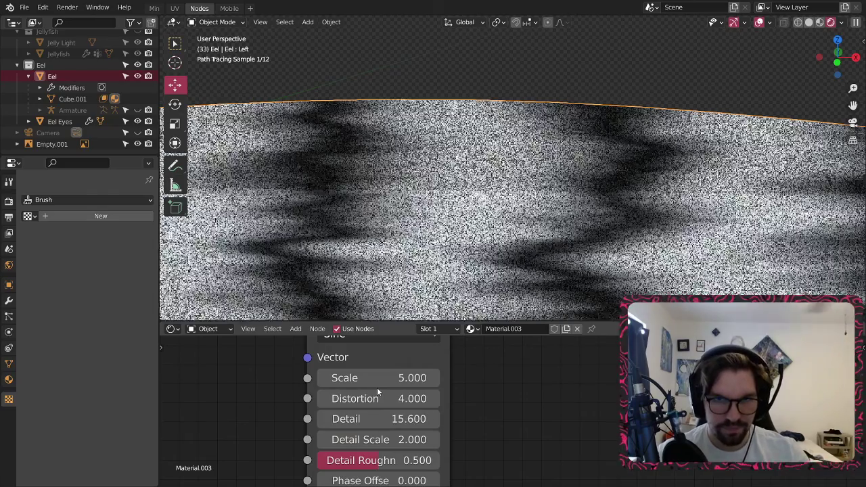
scroll(451, 136, "down", 6)
scroll(474, 158, "up", 2)
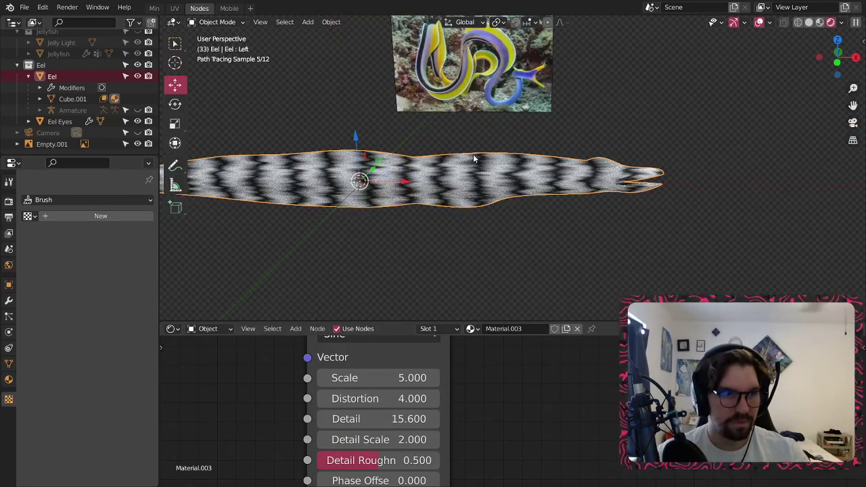
scroll(474, 159, "up", 3)
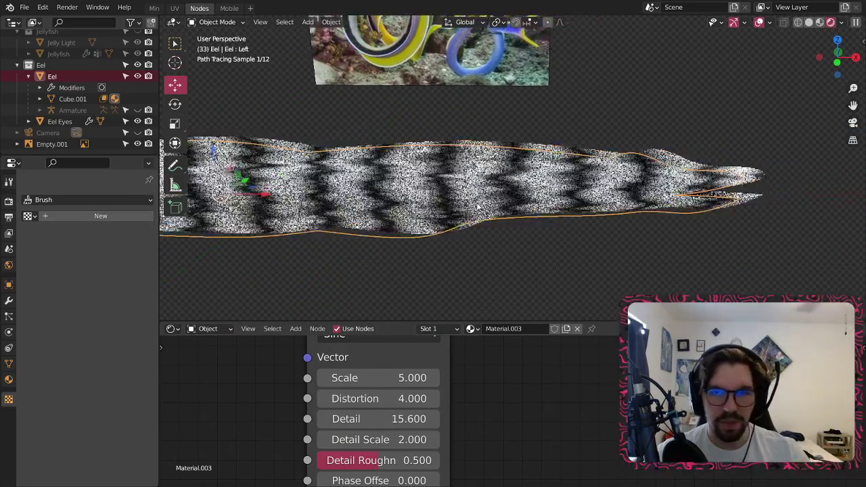
scroll(518, 188, "up", 2)
scroll(542, 203, "up", 3)
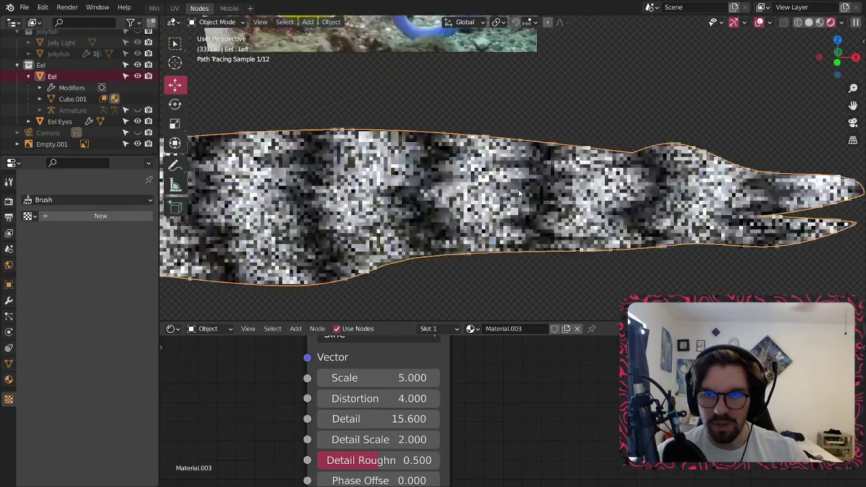
scroll(521, 421, "down", 4)
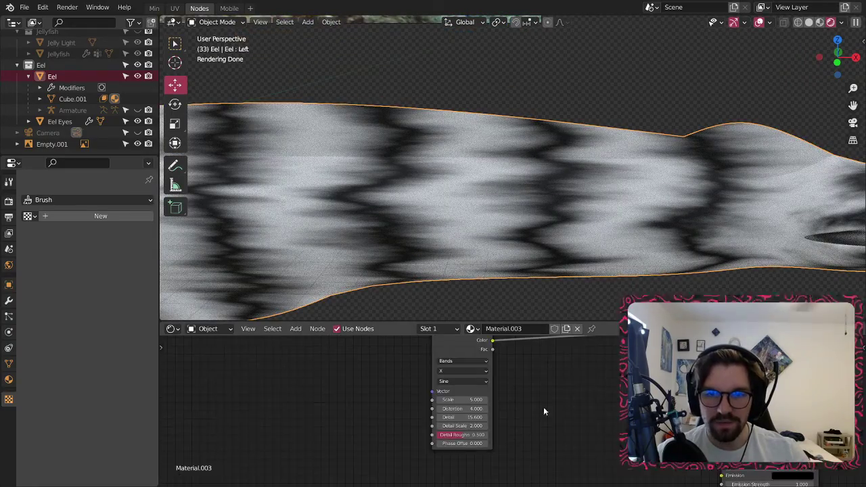
- Insert a ColorRamp node on the link between the Wave Texture and the shader's Base Color, making room for it
middle_click_drag(544, 407, 500, 445)
left_click_drag(409, 410, 370, 391)
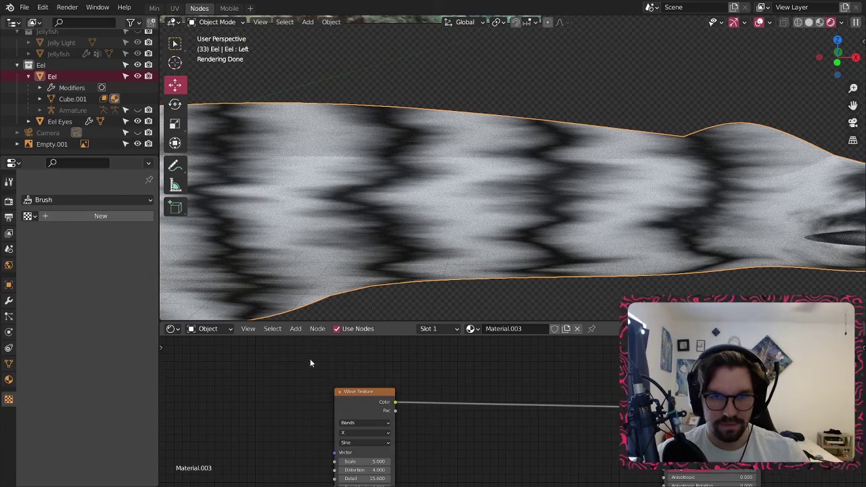
mouse_move(328, 428)
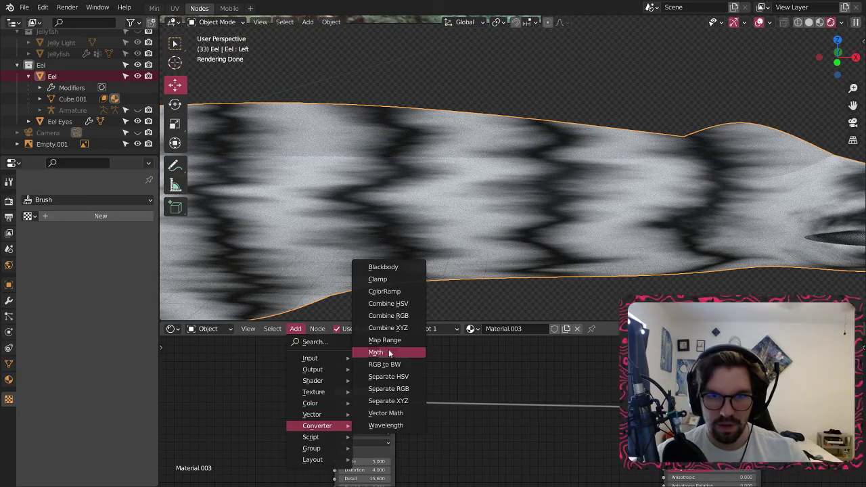
left_click(387, 293)
left_click(512, 386)
middle_click_drag(577, 393, 489, 369)
scroll(433, 406, "up", 4)
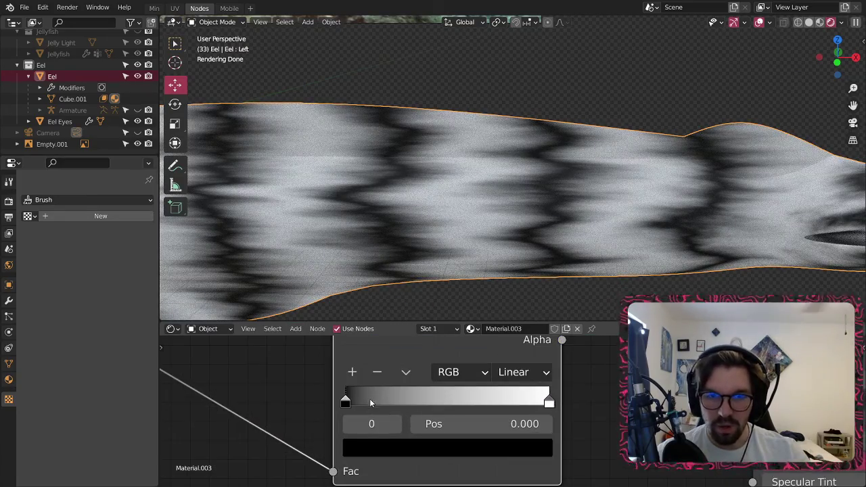
- Change the ColorRamp's black stop at position 0 to a bright, fully saturated green
left_click(387, 446)
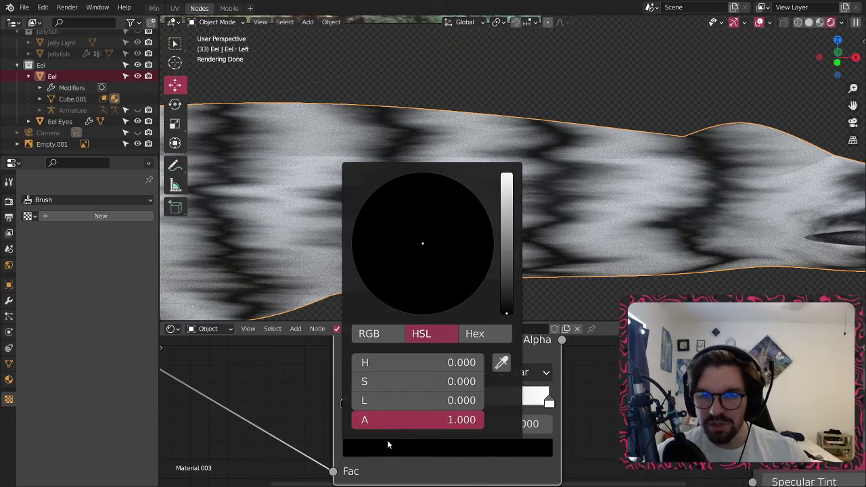
left_click(502, 249)
left_click_drag(474, 251, 370, 197)
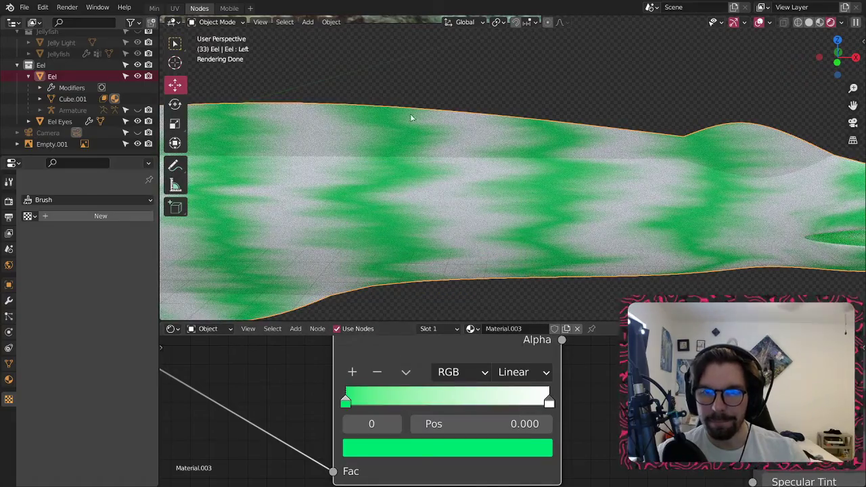
scroll(393, 105, "down", 8)
middle_click_drag(370, 76, 441, 166, "shift")
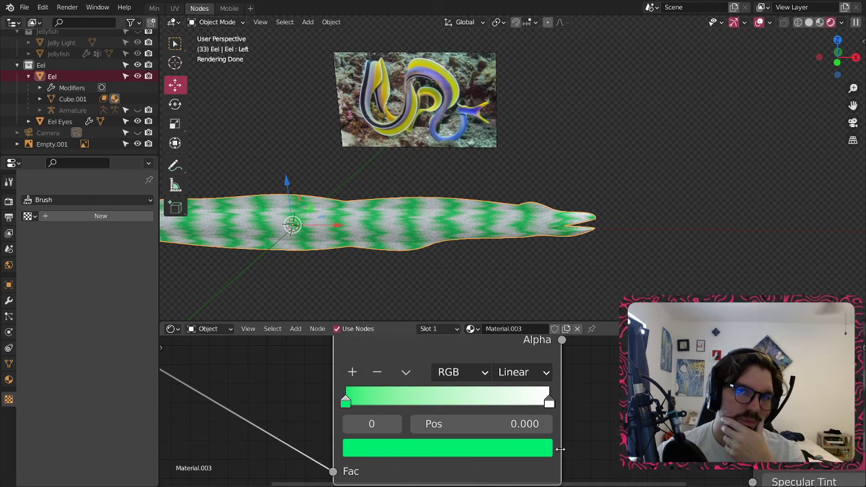
- Darken the ColorRamp's white end stop to near-black
left_click(549, 403)
left_click(514, 448)
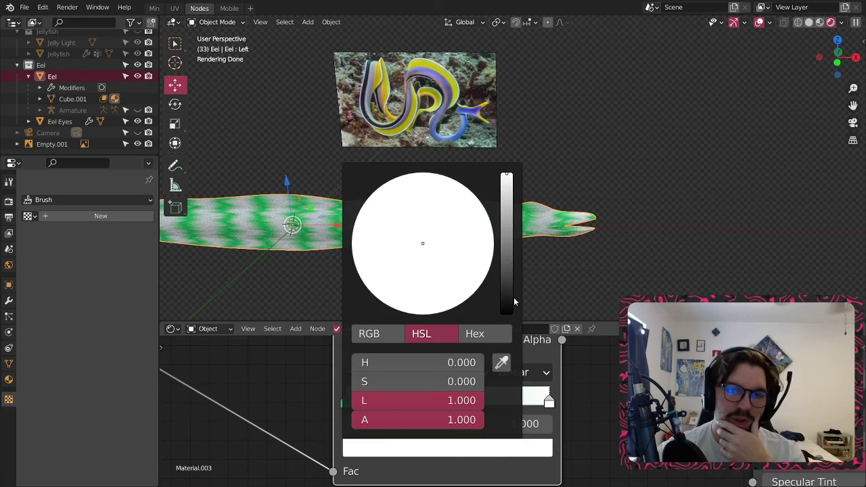
left_click_drag(508, 259, 506, 304)
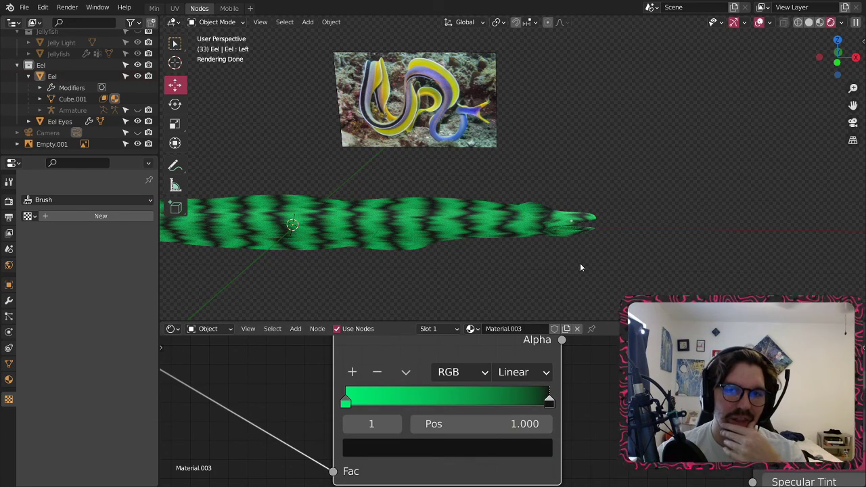
scroll(343, 364, "up", 1)
- Add a ColorRamp stop between green and black at position 0.764 and color it bright yellow
left_click(315, 364)
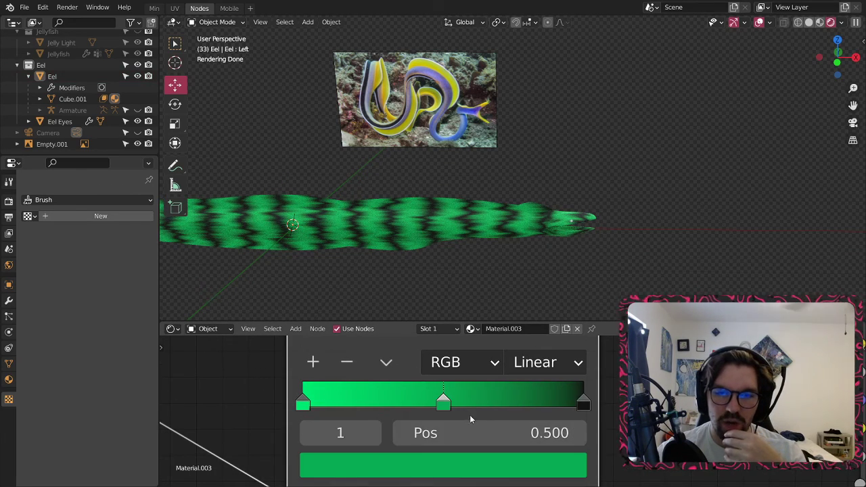
left_click_drag(443, 402, 517, 402)
left_click(494, 466)
left_click_drag(379, 191, 345, 259)
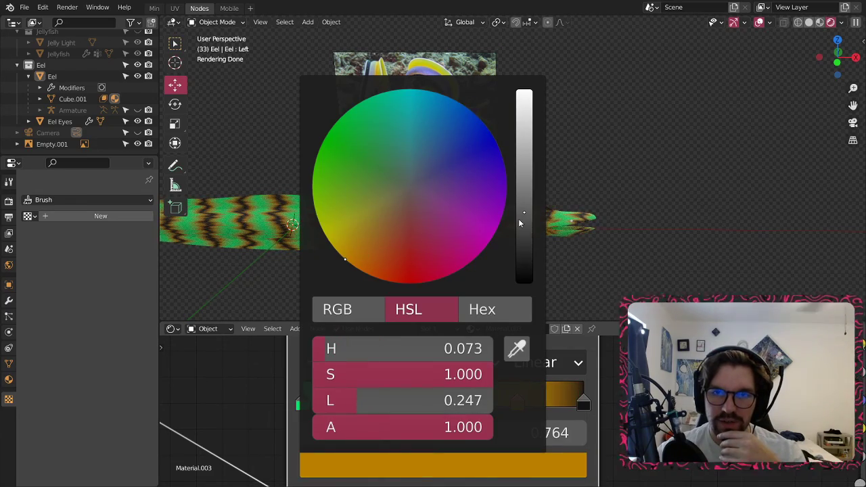
left_click_drag(524, 217, 524, 222)
scroll(344, 259, "up", 10)
left_click_drag(343, 258, 334, 247)
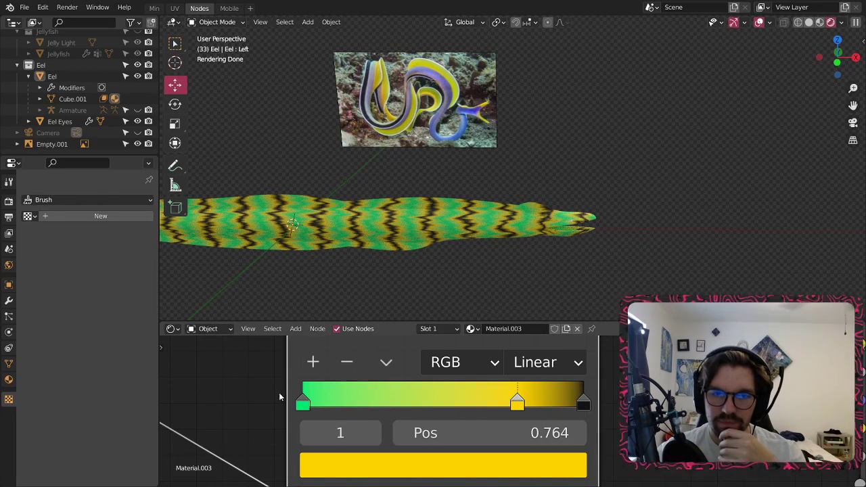
- Move the ColorRamp's green stop to position 0.181 and the black stop to position 0.859
left_click_drag(303, 403, 354, 397)
scroll(462, 224, "up", 2)
scroll(462, 224, "up", 3)
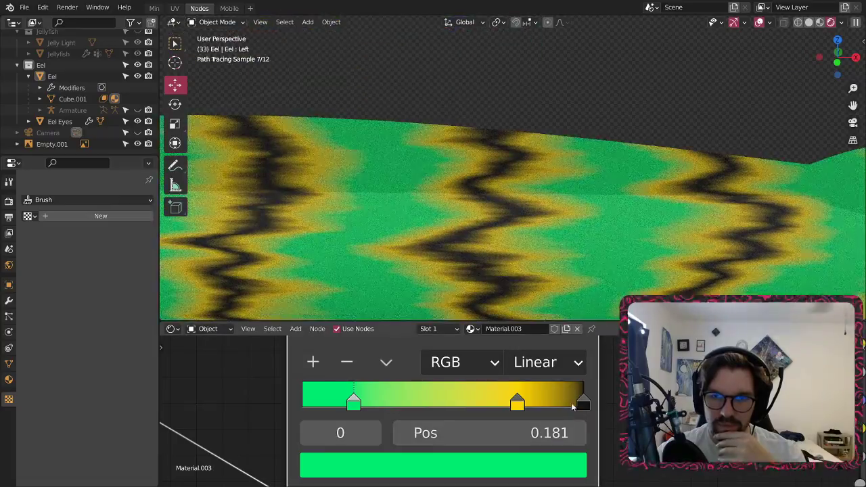
left_click_drag(583, 403, 543, 400)
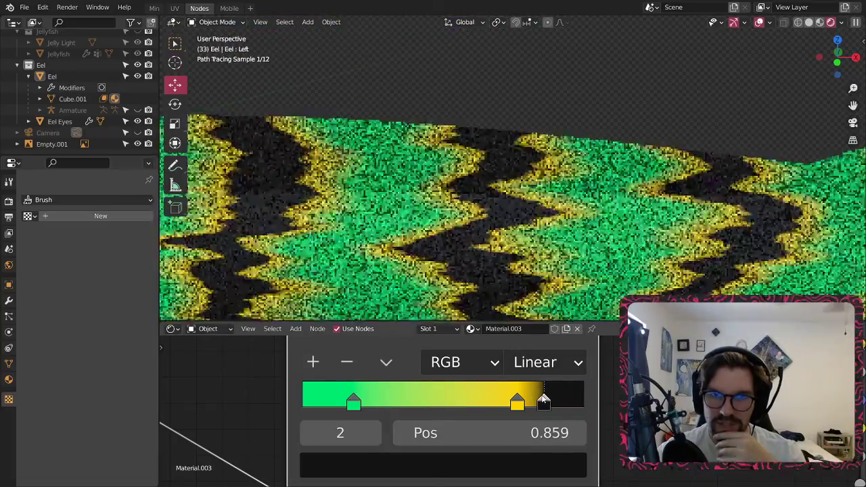
scroll(524, 261, "down", 5)
scroll(378, 210, "up", 6)
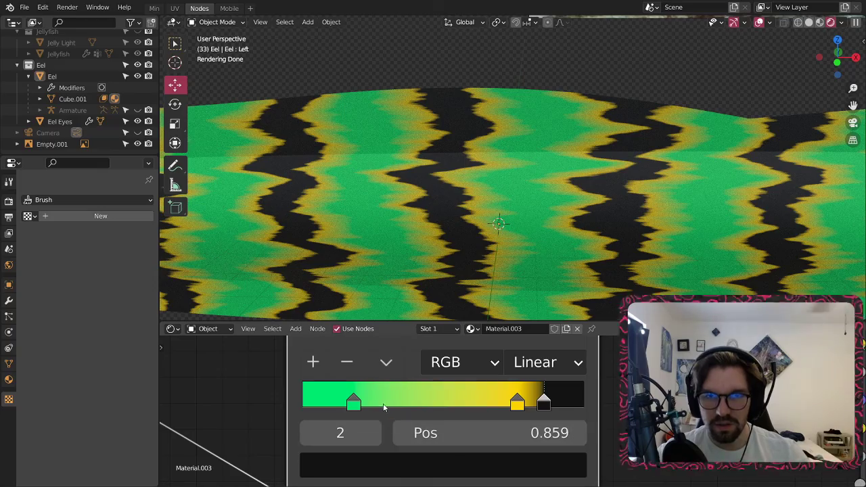
- Add a ColorRamp stop at position 0 and color it orange with hue 0.053, saturation 1 and lightness 0.341
left_click(317, 363)
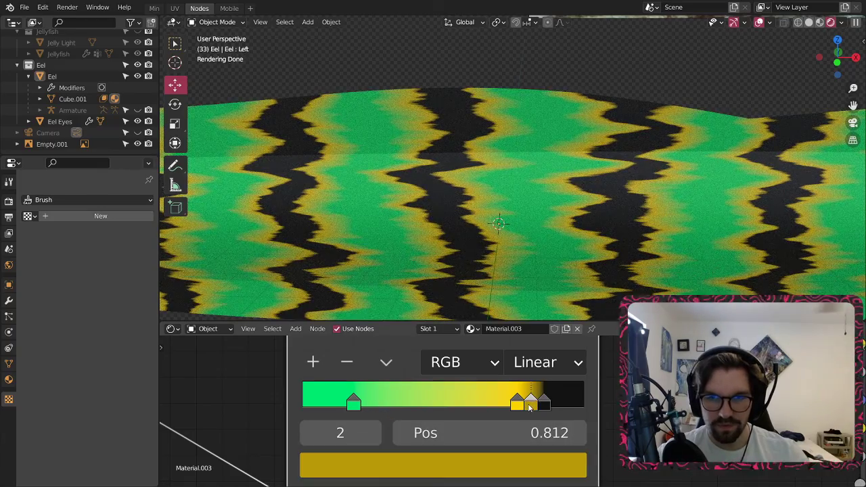
left_click_drag(530, 408, 203, 383)
left_click(346, 466)
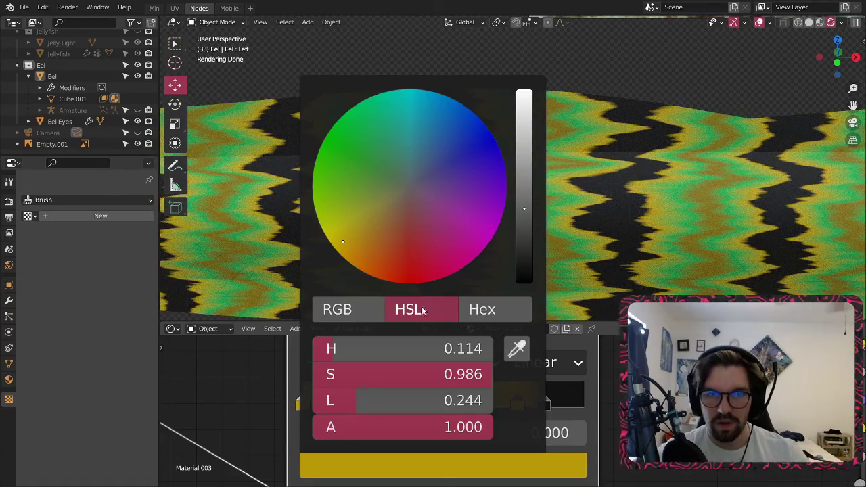
mouse_move(420, 285)
left_mouse_down()
mouse_move(472, 256)
mouse_move(410, 283)
mouse_move(314, 175)
mouse_move(386, 280)
mouse_move(367, 274)
left_mouse_up()
left_click_drag(521, 208, 523, 201)
left_click_drag(377, 273, 358, 269)
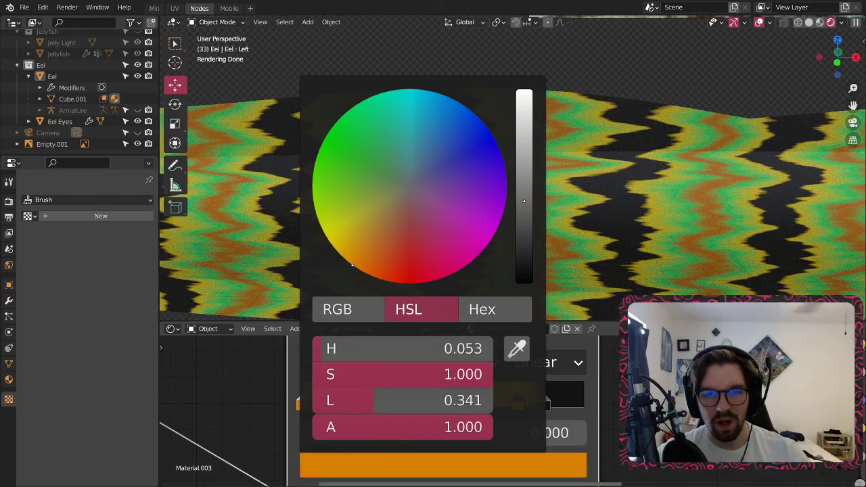
- Move the ColorRamp's green stop to position 0.036 to narrow the orange stripes
left_click_drag(347, 407, 311, 406)
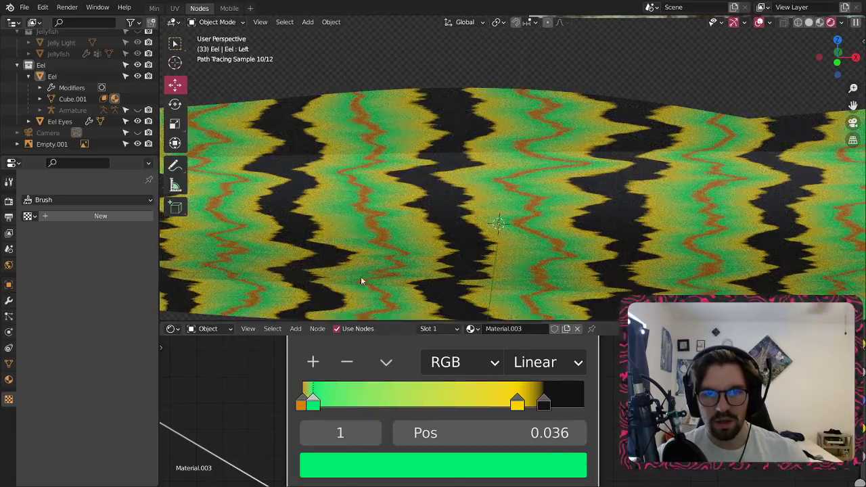
scroll(453, 182, "down", 5)
scroll(454, 183, "up", 6)
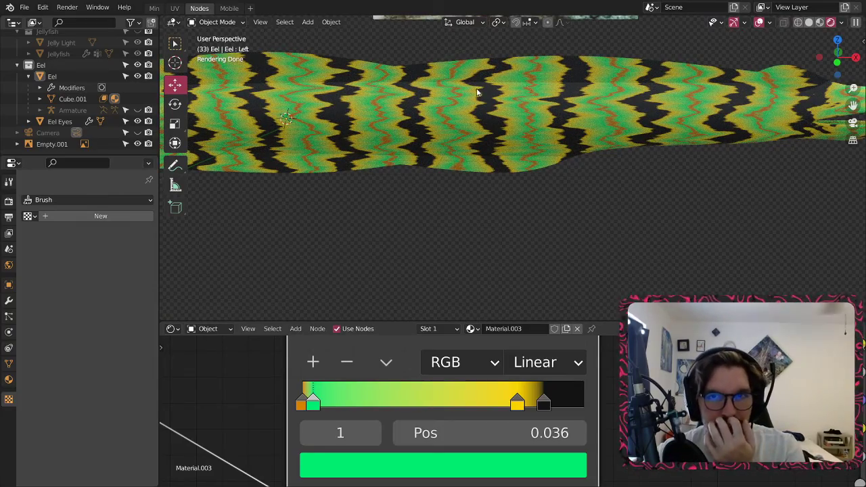
scroll(477, 88, "up", 5)
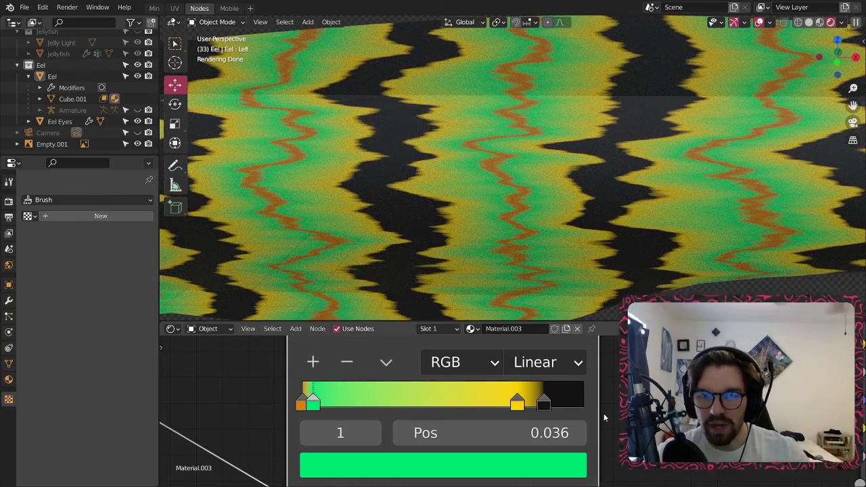
scroll(635, 418, "down", 4)
- Set the saturation of the ColorRamp's green stop to 0.7
middle_click_drag(638, 414, 584, 398)
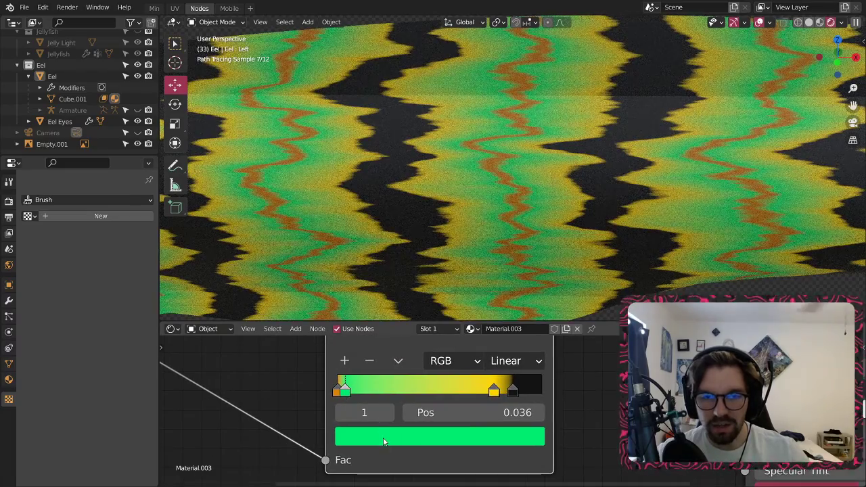
left_click(434, 437)
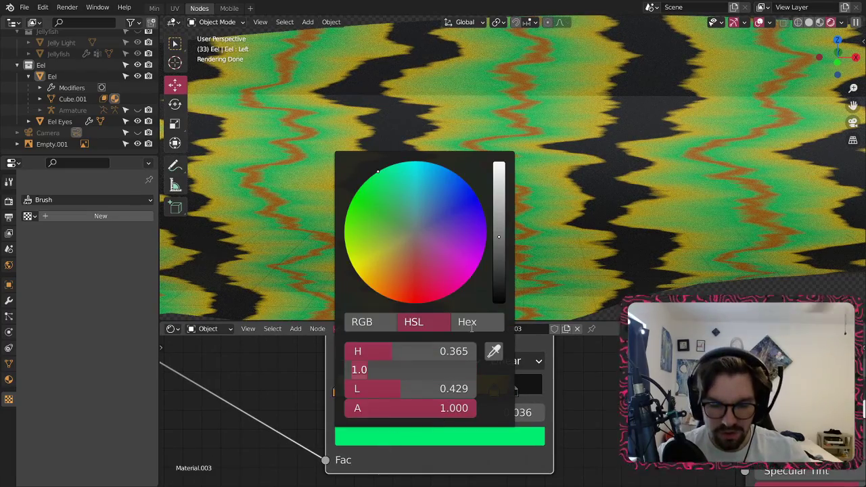
type("0.7")
key("Return")
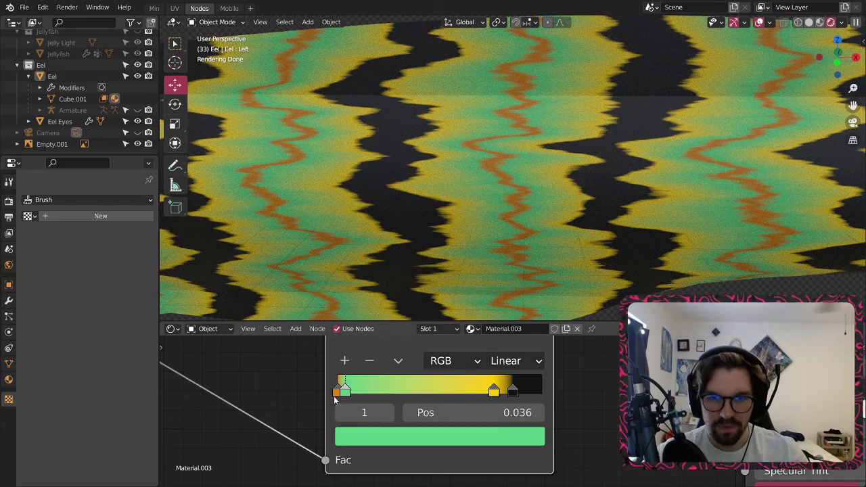
- Set the saturation of the ColorRamp's orange stop to 0.7
left_click(336, 391)
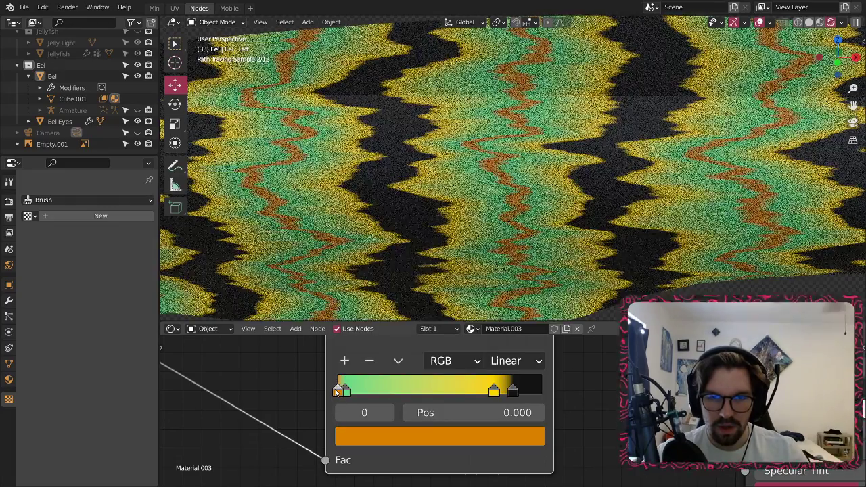
left_click(363, 437)
type("0.7")
key("Return")
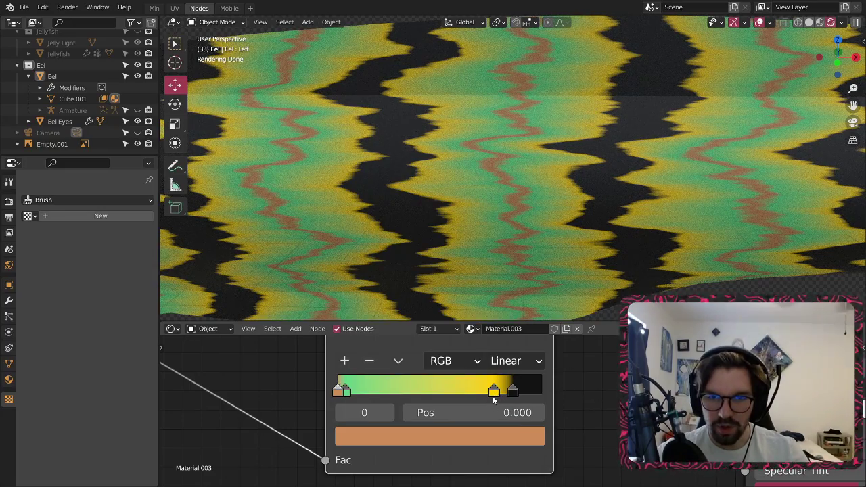
- Set the saturation of the ColorRamp's yellow stop to 0.7, and then raise it to 0.8
left_click(494, 391)
left_click(467, 437)
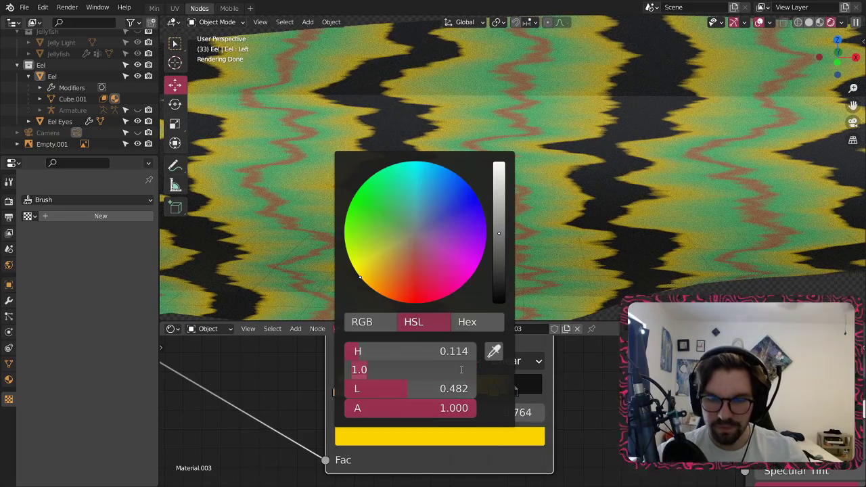
type("0.7")
key("Return")
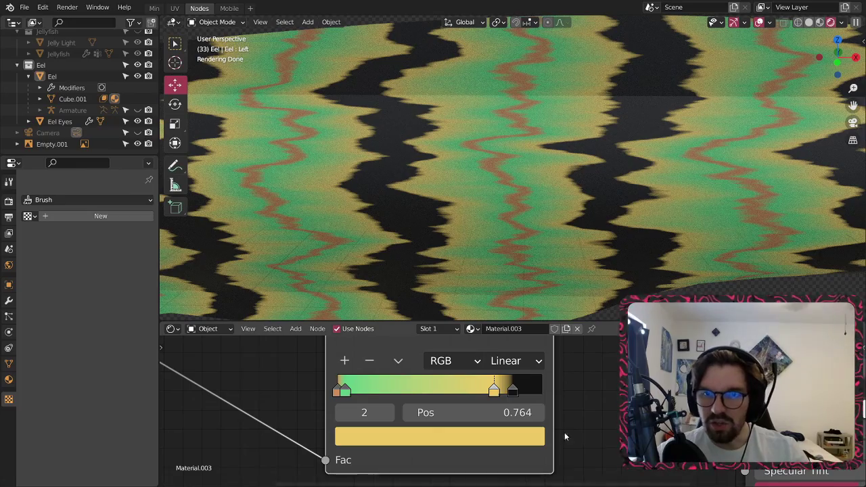
left_click(516, 438)
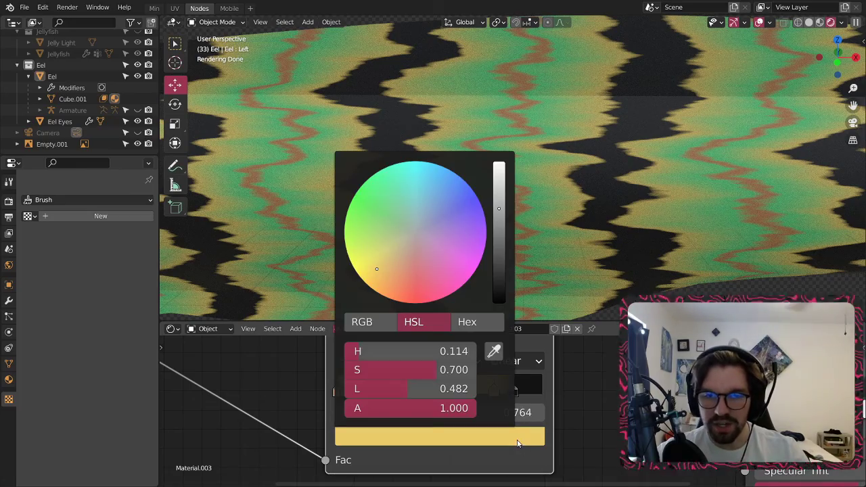
left_click(433, 366)
type(".8")
key("Return")
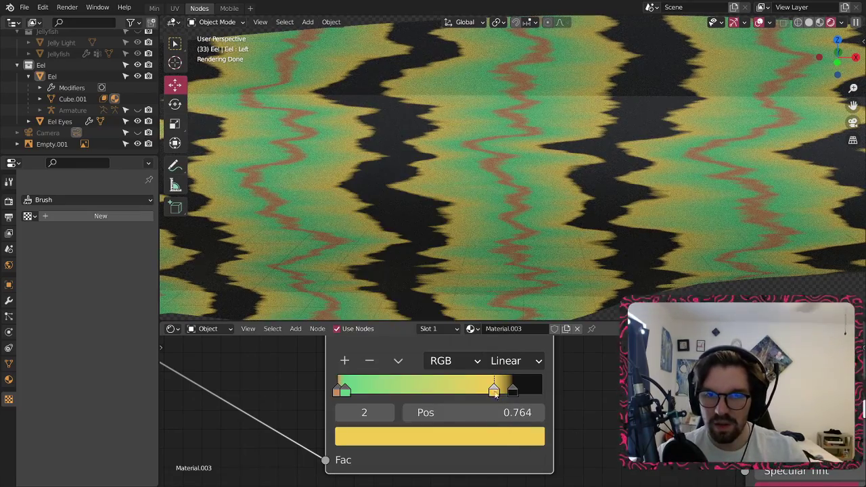
- Lighten the ColorRamp's black stop, trying a lightness of 0.02 and settling on 0.06
left_click(512, 391)
left_click(505, 433)
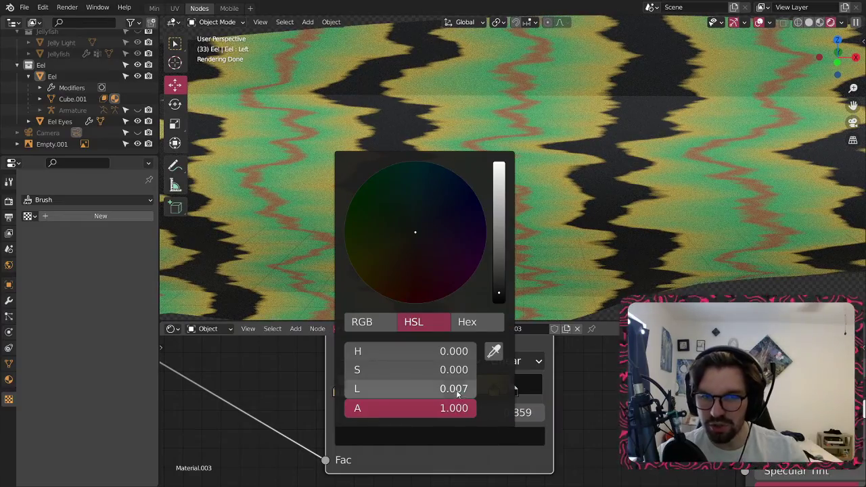
left_click(447, 389)
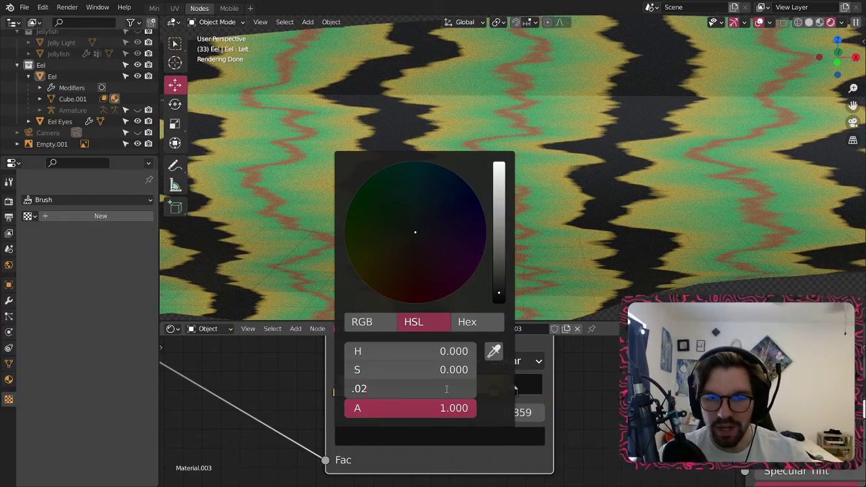
type(".02")
key("Return")
scroll(568, 112, "down", 5)
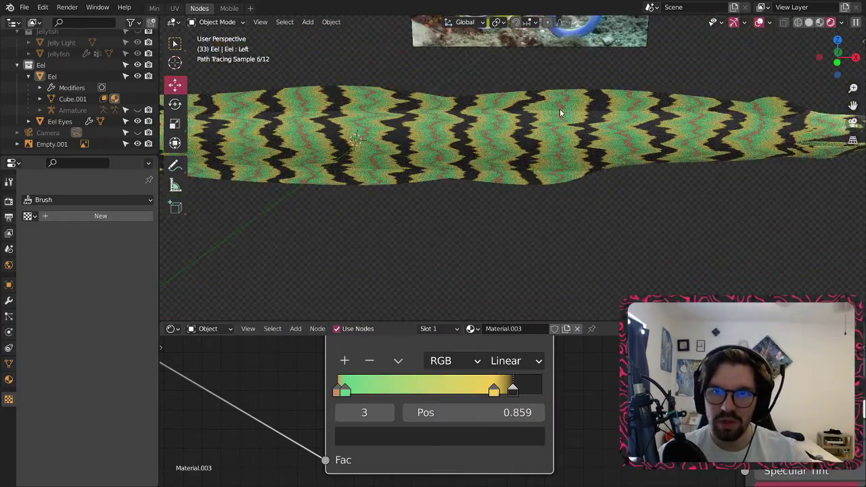
left_click(486, 433)
left_click(439, 383)
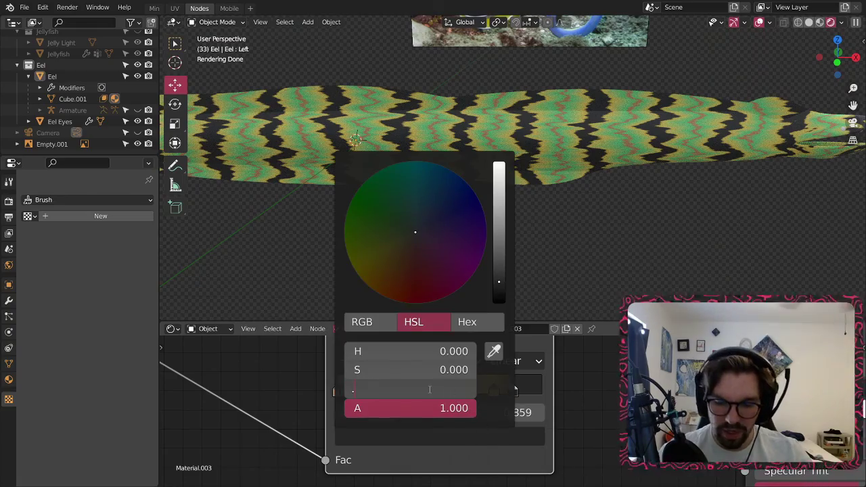
type(".06")
key("Return")
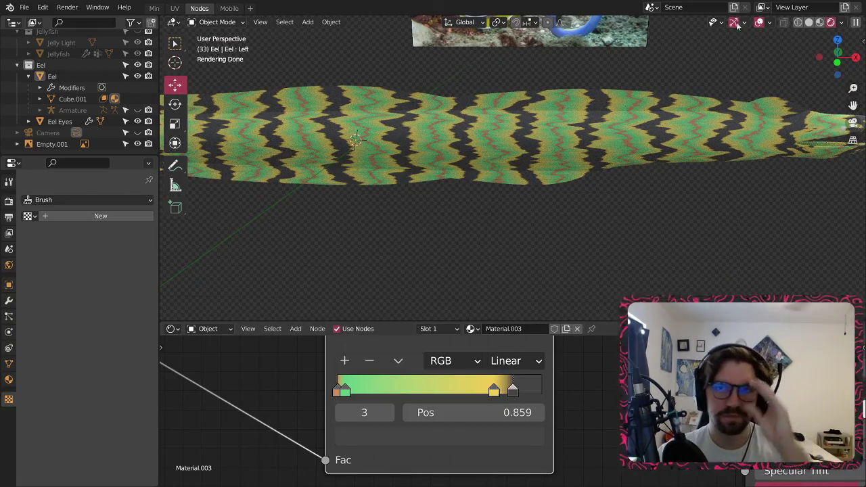
- Examine the recolored stripes along the eel's body and around its head and mouth
scroll(521, 142, "up", 5)
scroll(540, 134, "up", 4)
scroll(553, 247, "down", 11)
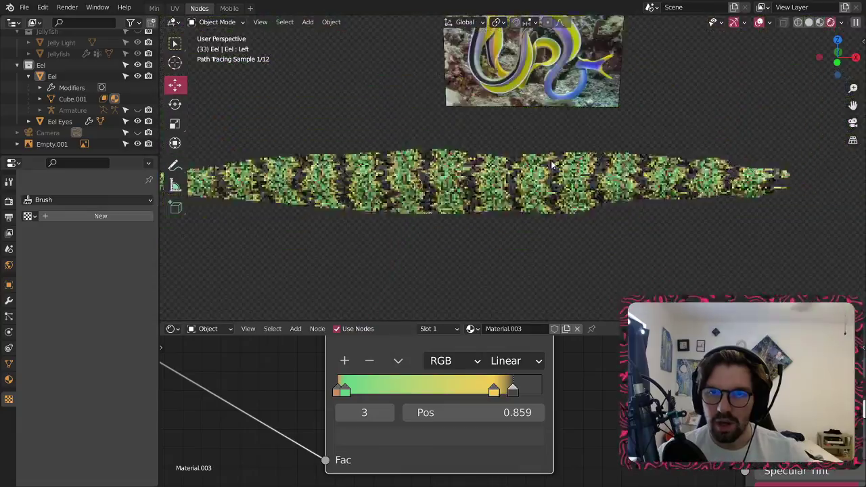
scroll(483, 193, "up", 5)
scroll(479, 200, "down", 4)
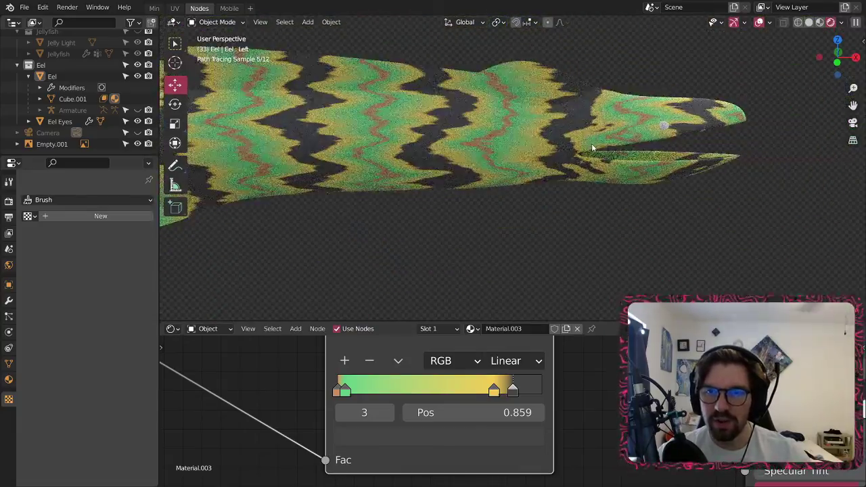
scroll(528, 182, "up", 4)
scroll(529, 393, "down", 3)
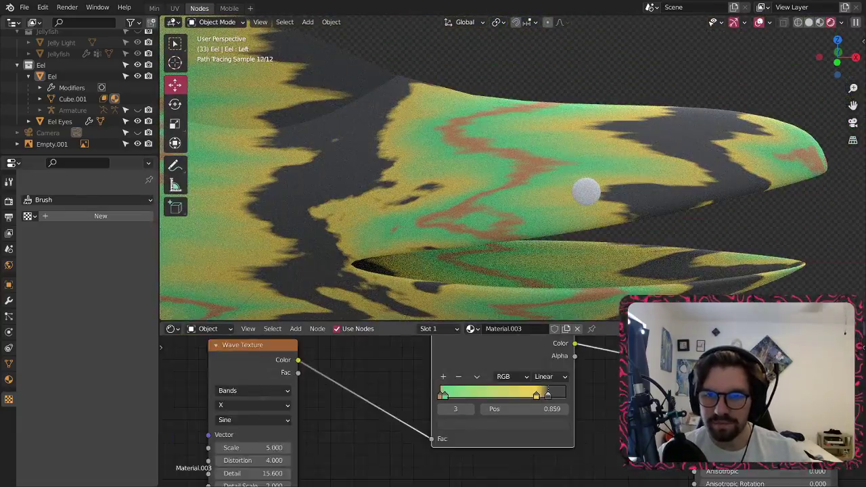
- Set the Metallic value of the eel material's Principled BSDF to 0.3
scroll(529, 393, "down", 2)
middle_click_drag(559, 435, 454, 372)
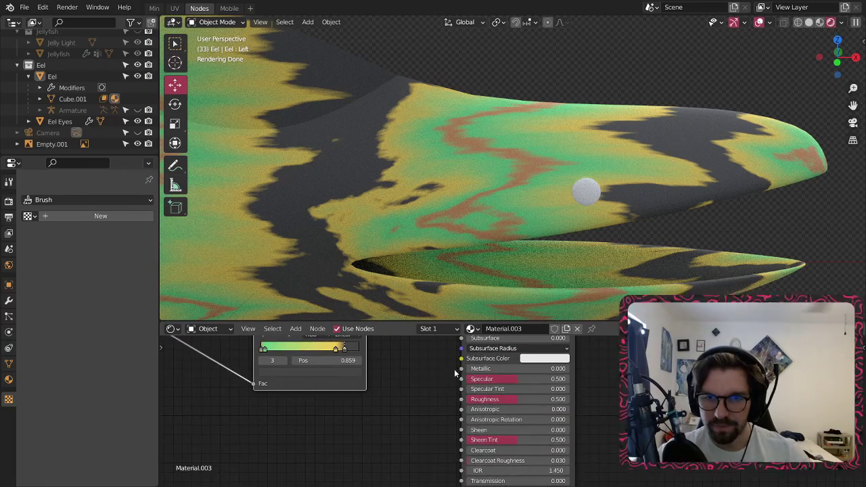
scroll(529, 379, "up", 3)
double_click(473, 371)
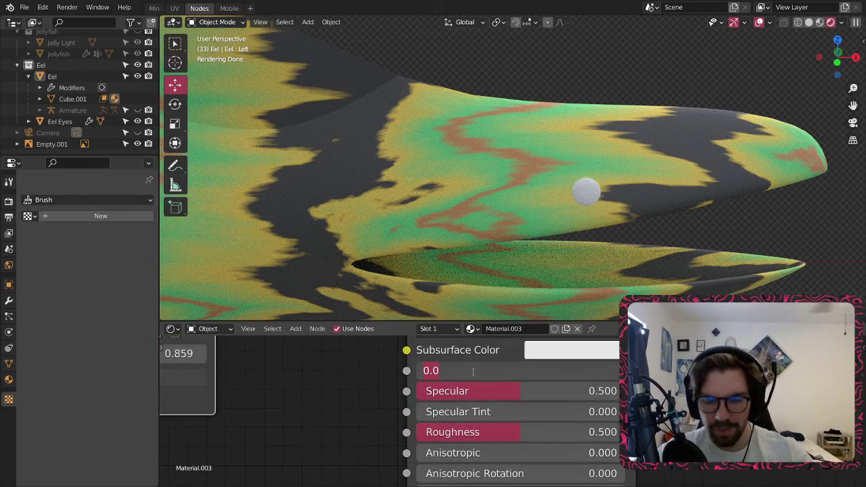
type(".3")
key("Return")
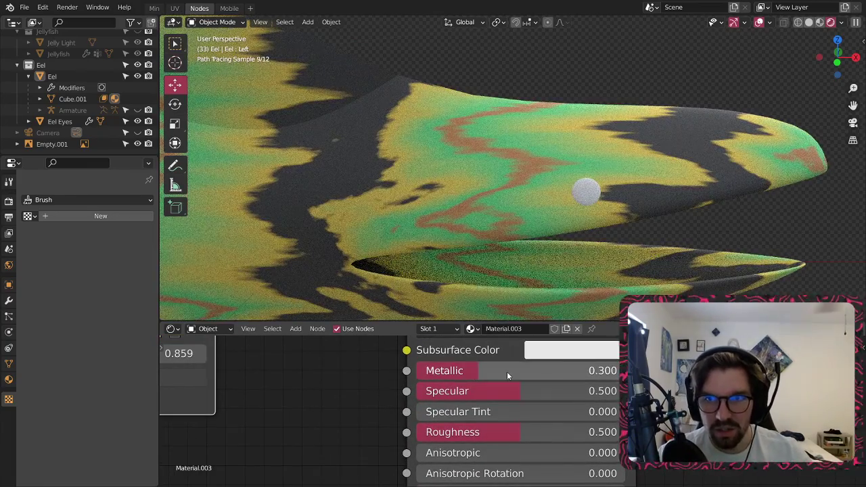
middle_click_drag(514, 433, 510, 428)
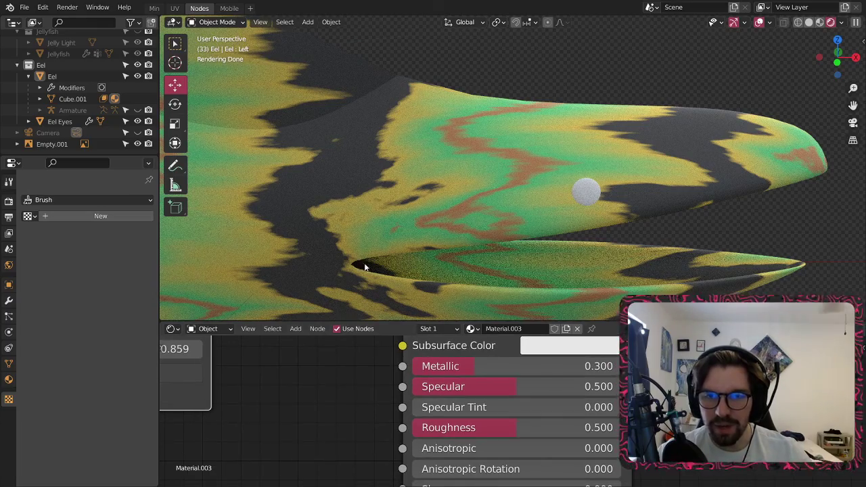
- Move the Wave Texture and ColorRamp nodes close together, leaving free space before the Principled BSDF
scroll(516, 141, "down", 5)
scroll(355, 195, "up", 3)
scroll(345, 384, "down", 6)
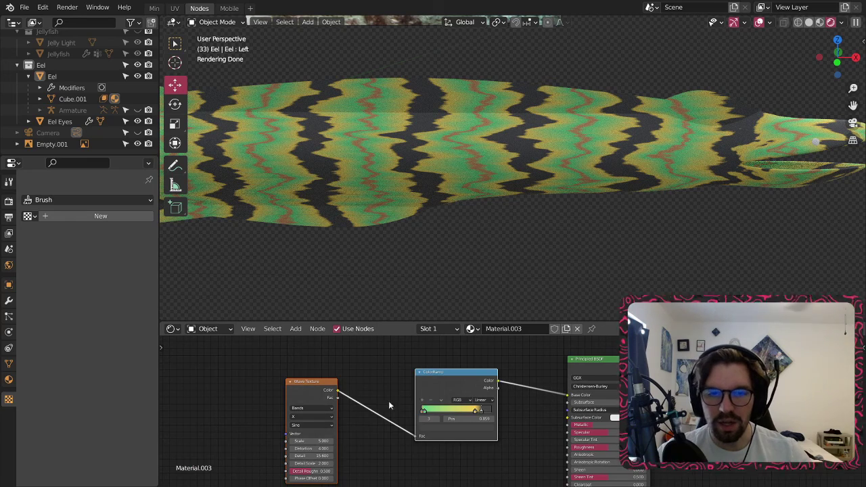
left_click_drag(427, 381, 337, 395)
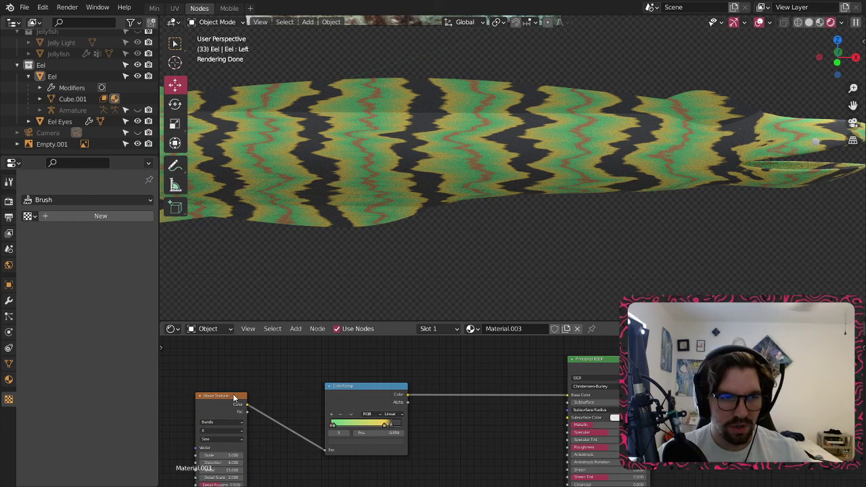
left_click_drag(234, 397, 286, 387)
left_click_drag(347, 386, 330, 404)
middle_click_drag(345, 368, 402, 351)
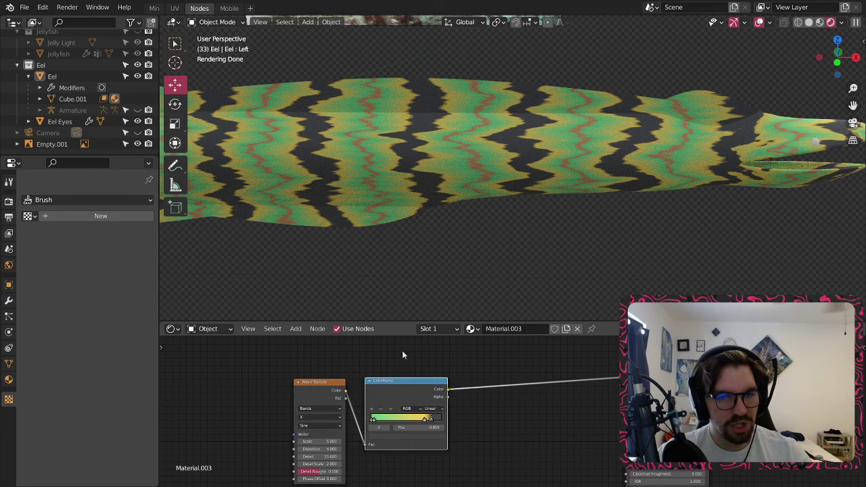
- Insert a MixRGB node on the link between the ColorRamp and the Principled BSDF
left_click(295, 331)
mouse_move(328, 392)
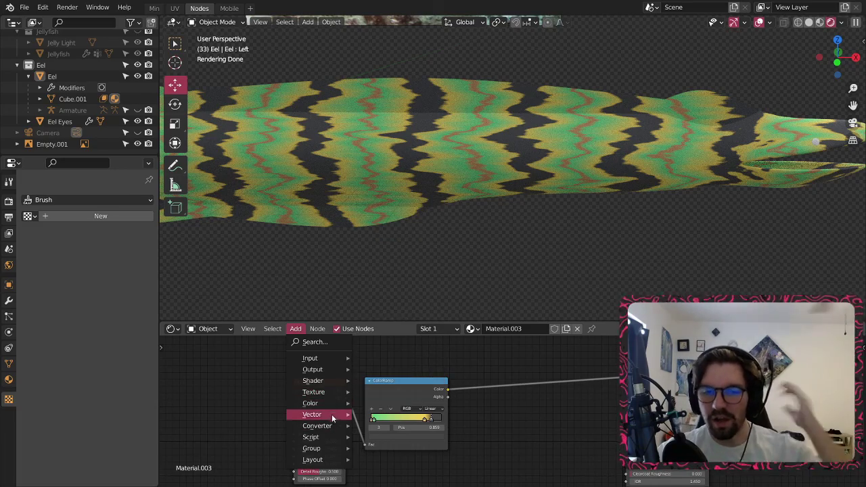
left_click(383, 388)
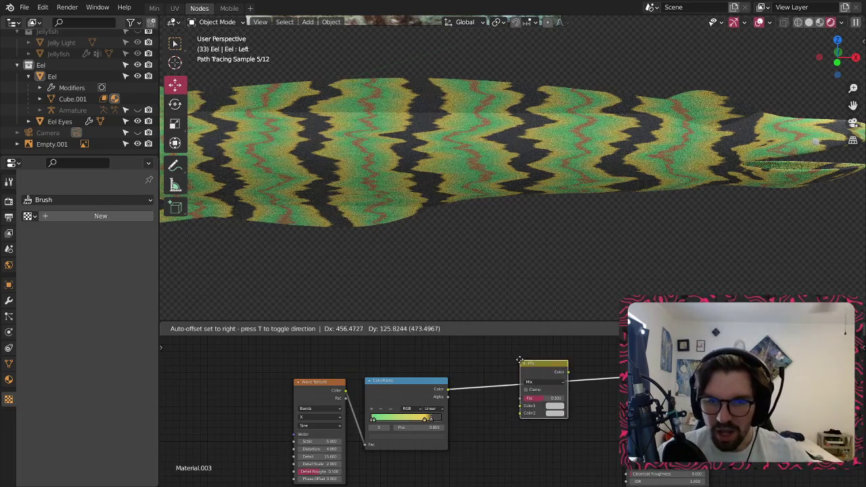
left_click(536, 369)
middle_click_drag(538, 371, 477, 396)
left_click_drag(465, 396, 448, 398)
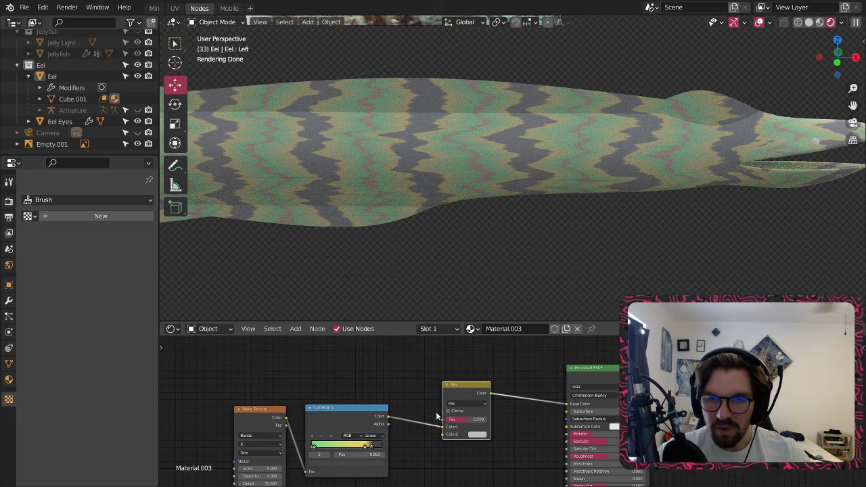
scroll(436, 412, "up", 6)
middle_click_drag(434, 443, 440, 409)
scroll(441, 409, "down", 1)
middle_click_drag(458, 350, 458, 382)
left_click_drag(462, 375, 458, 350)
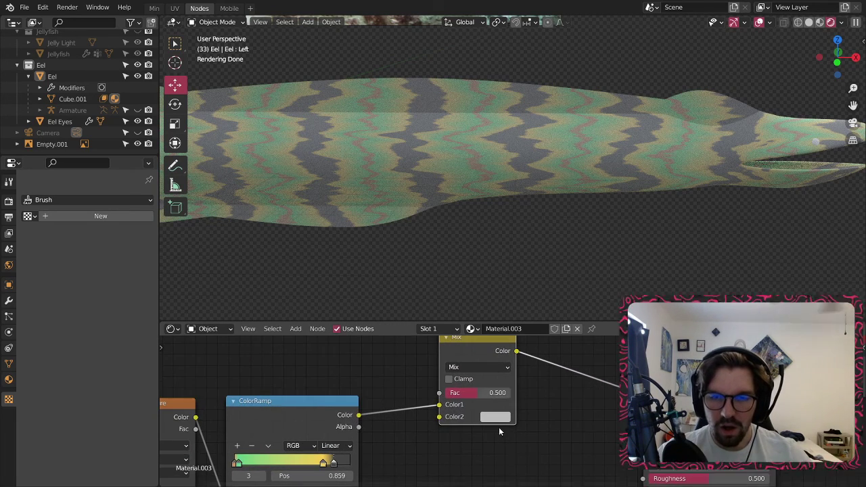
- Delete the Mix node after the ColorRamp
scroll(497, 419, "up", 3)
middle_click_drag(339, 429, 429, 427)
scroll(461, 412, "down", 6)
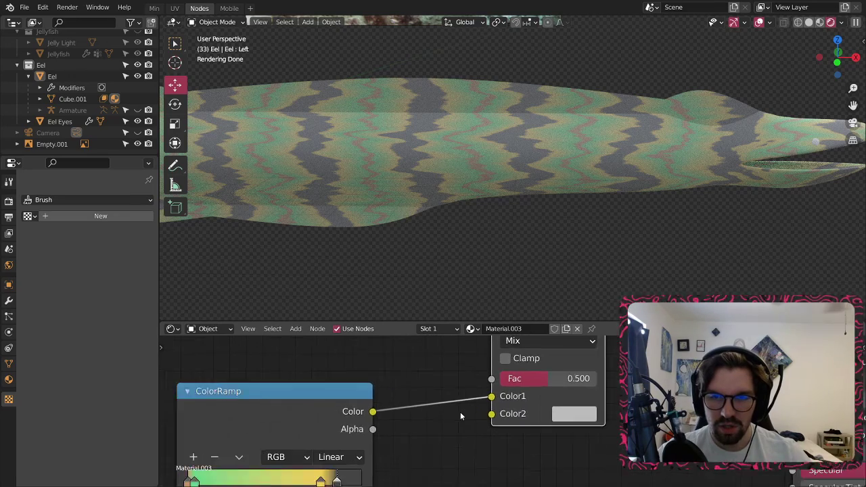
middle_click_drag(466, 382, 444, 395)
left_click(473, 340)
key("x")
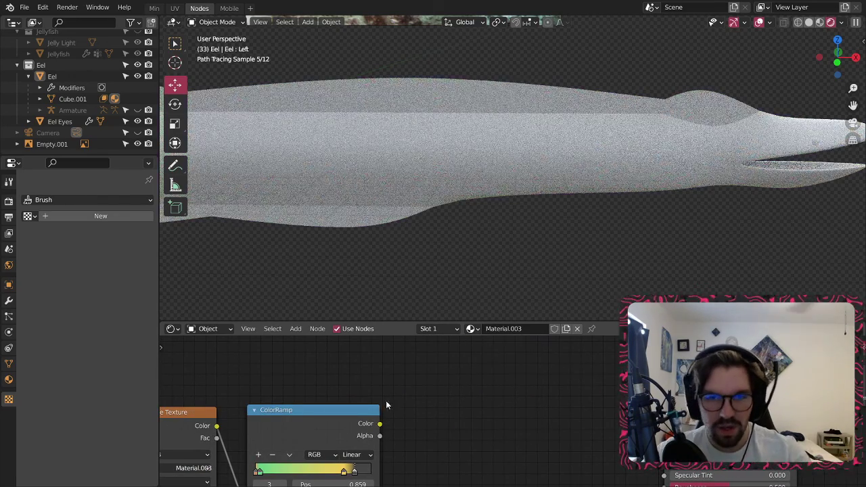
- Add a Hue Saturation Value node and connect it between the ColorRamp's Color output and the Principled BSDF
left_click(296, 328)
mouse_move(328, 402)
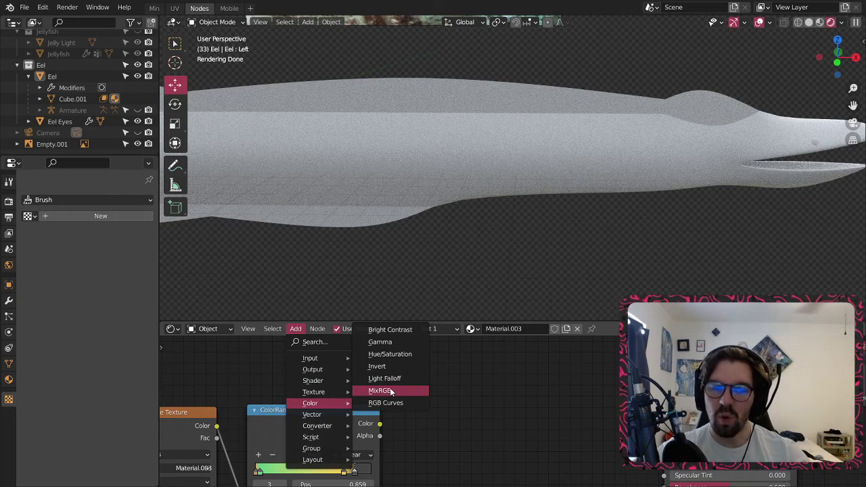
left_click(399, 355)
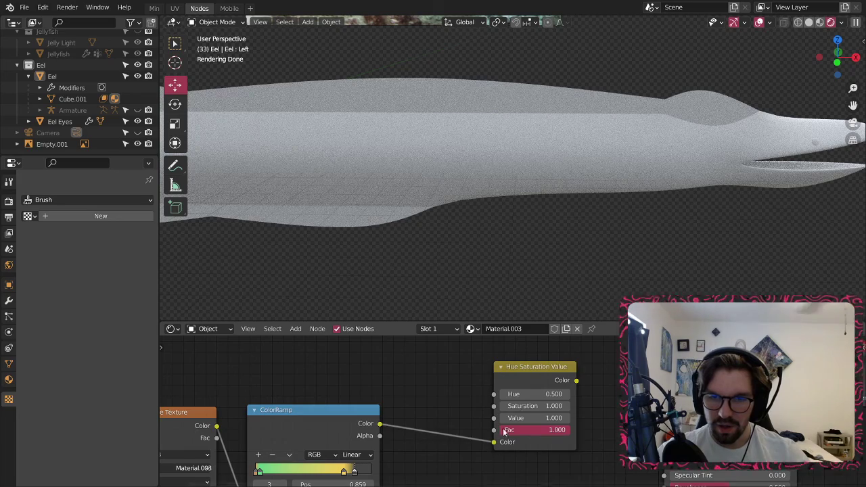
left_click(518, 355)
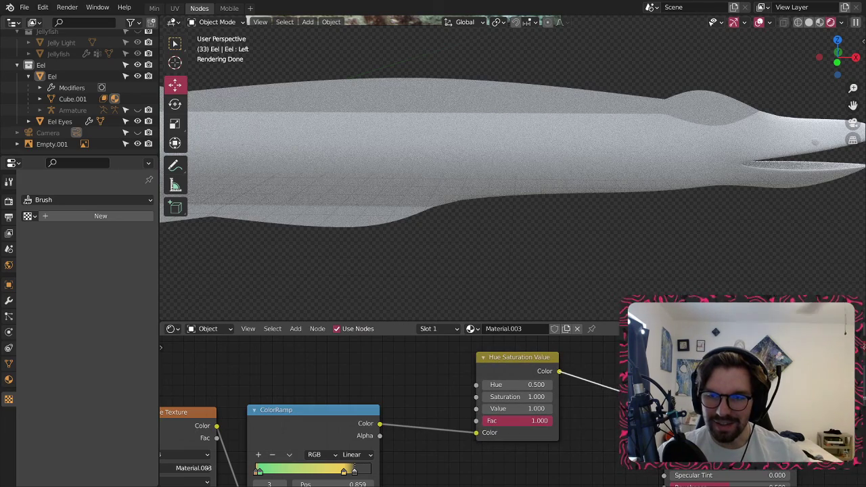
- Add a Gradient Texture node above the ColorRamp
scroll(397, 420, "down", 6)
middle_click_drag(289, 405, 473, 413)
mouse_move(328, 393)
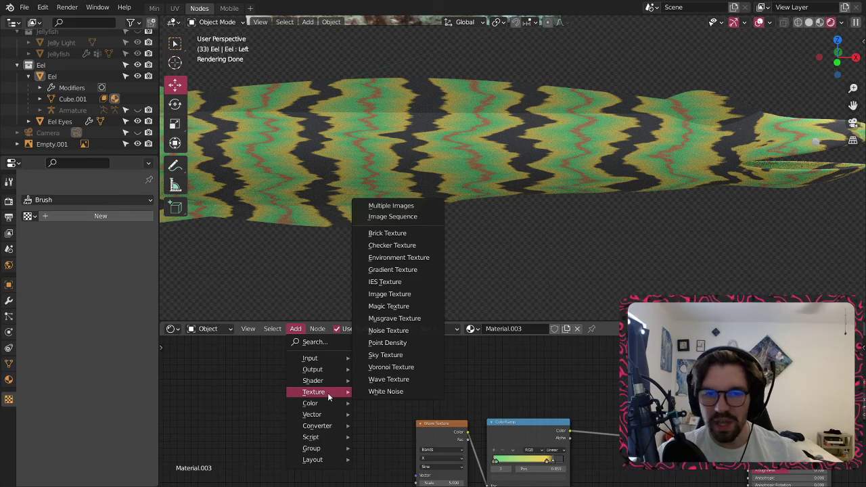
left_click(409, 268)
left_click(497, 365)
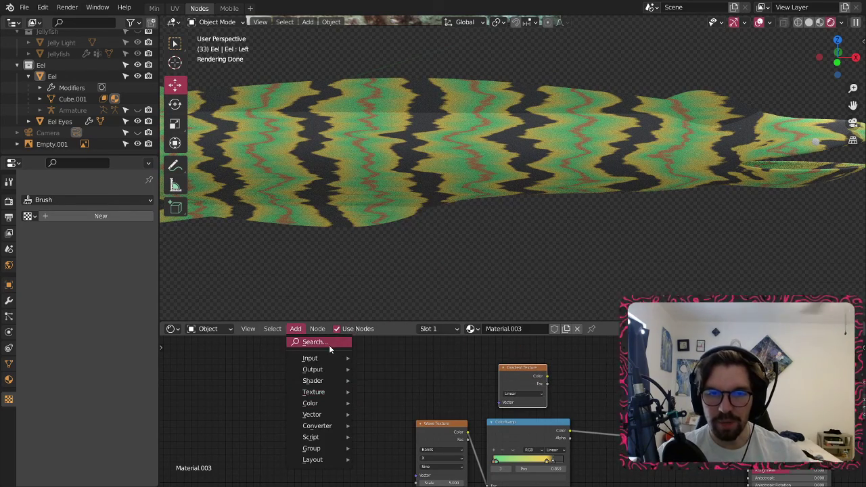
- Add a Texture Coordinate node before the Wave Texture and connect its Object output to the Wave Texture's Vector input
mouse_move(337, 362)
left_click(396, 296)
left_click(291, 400)
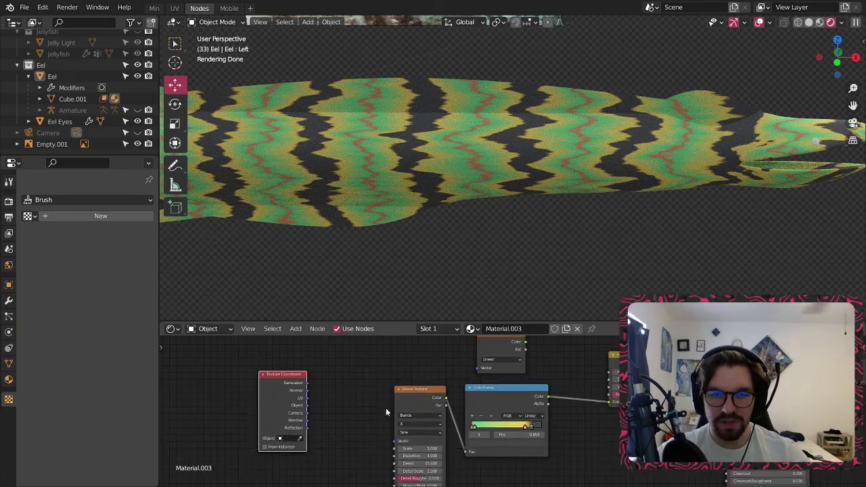
scroll(297, 401, "up", 2)
left_click_drag(411, 451, 422, 453)
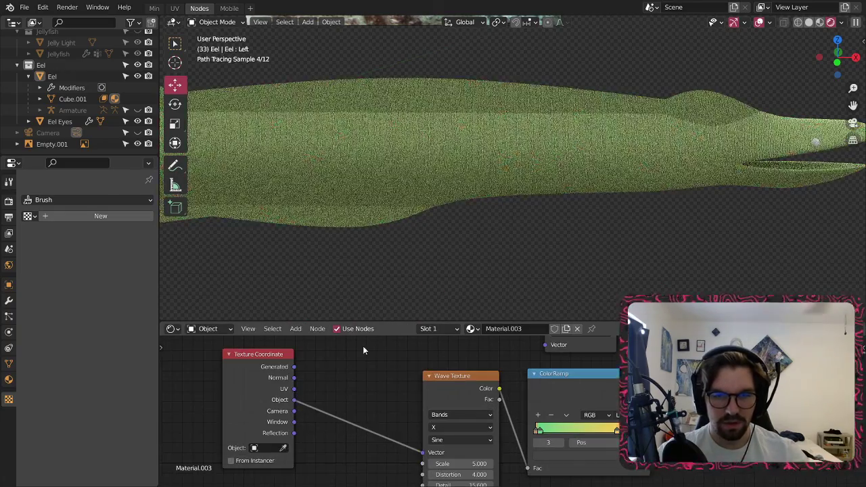
middle_click_drag(262, 353, 276, 431)
left_click_drag(296, 436, 314, 411)
middle_click_drag(353, 437, 257, 373)
scroll(233, 389, "up", 1)
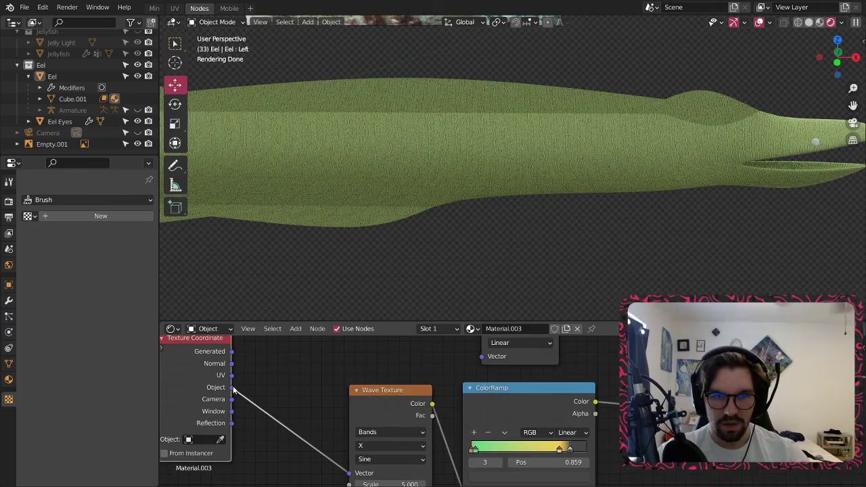
- Reduce the Wave Texture's Scale to 1 and further to 0.5
left_click_drag(484, 360, 480, 359)
middle_click_drag(440, 460, 428, 358)
scroll(402, 419, "up", 2)
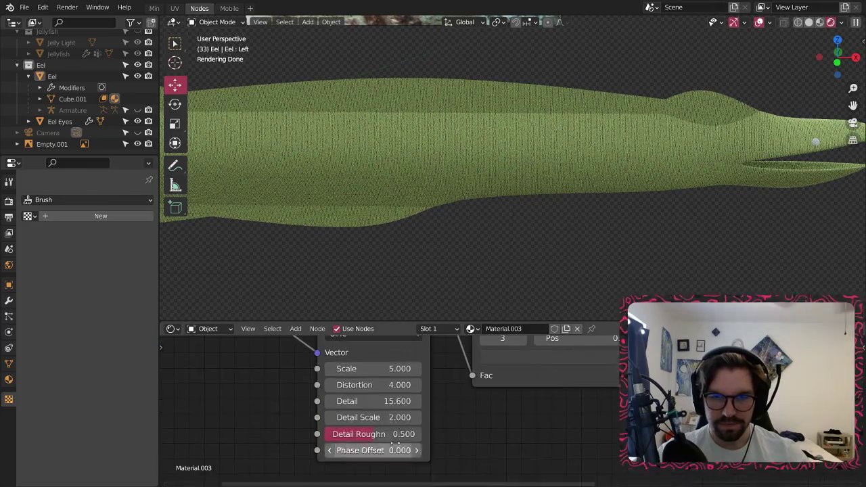
scroll(377, 394, "up", 1)
left_click(429, 360)
type("1")
key("Return")
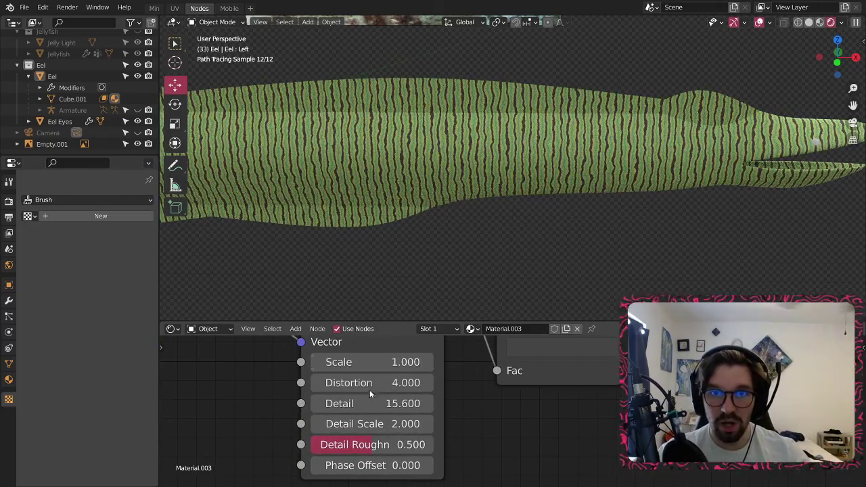
scroll(437, 152, "up", 5)
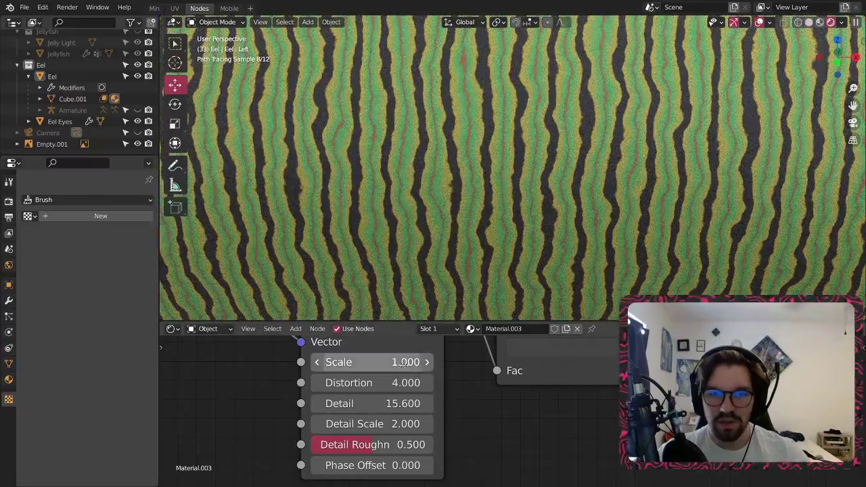
left_click(402, 357)
key("Return")
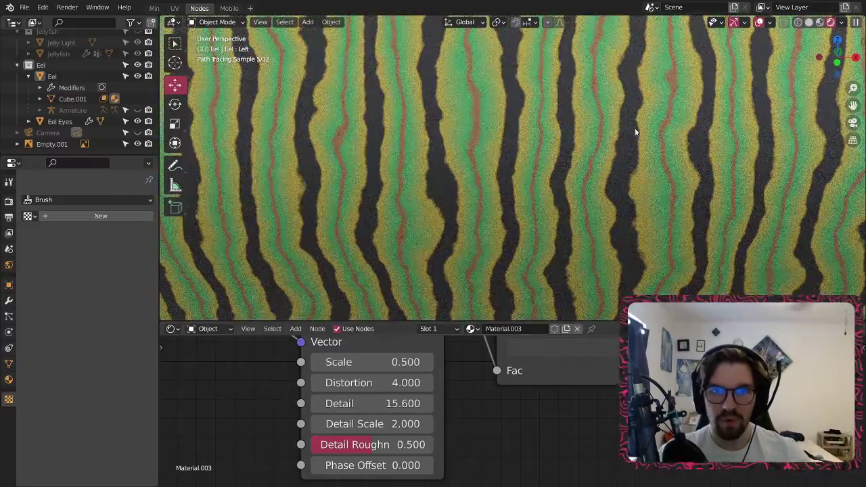
scroll(435, 160, "down", 4)
scroll(570, 140, "up", 4)
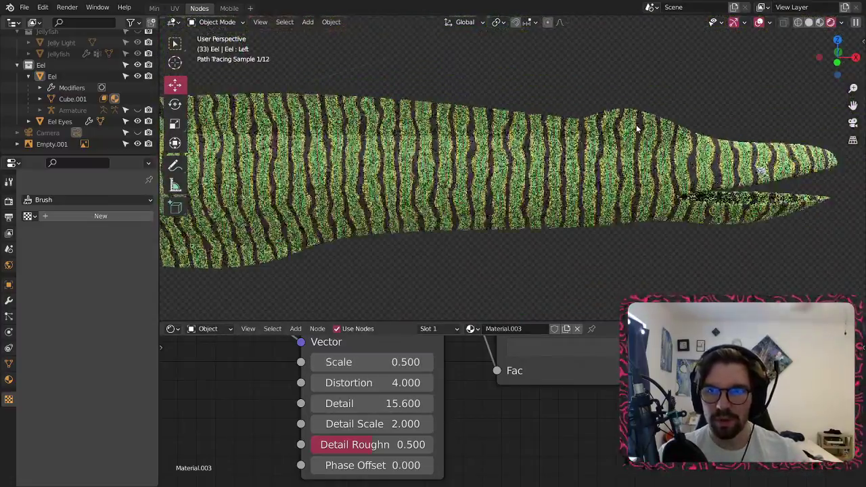
- Connect the Texture Coordinate's Object output to the Gradient Texture's Vector, and the gradient's Color to the Hue Saturation Value node's Value input
middle_click_drag(441, 383, 453, 484)
middle_click_drag(454, 295, 493, 291)
scroll(455, 384, "down", 3)
middle_click_drag(455, 384, 442, 471)
middle_click_drag(567, 339, 405, 360)
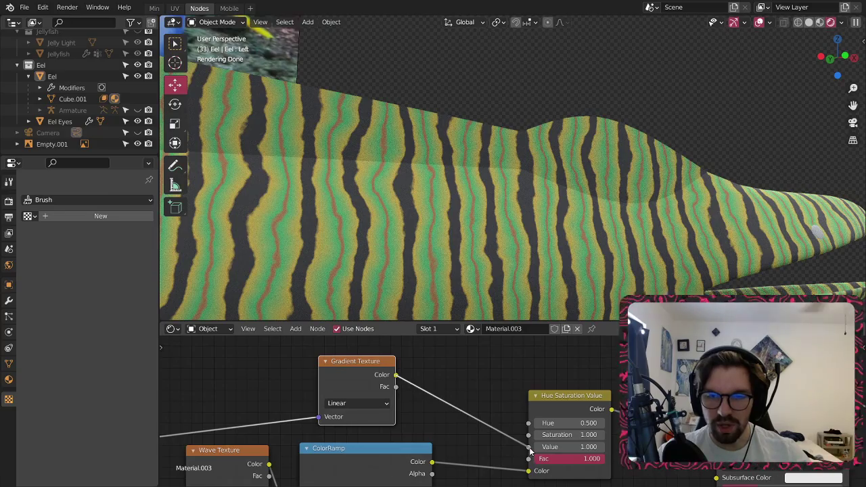
left_click_drag(531, 450, 529, 447)
scroll(438, 200, "down", 5)
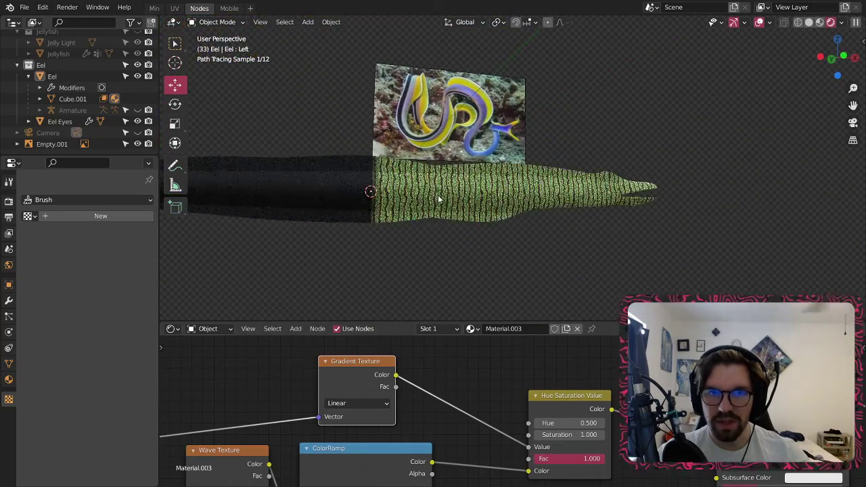
- Reposition the Gradient Texture and Texture Coordinate nodes to leave a free gap between them
middle_click_drag(354, 363, 559, 367)
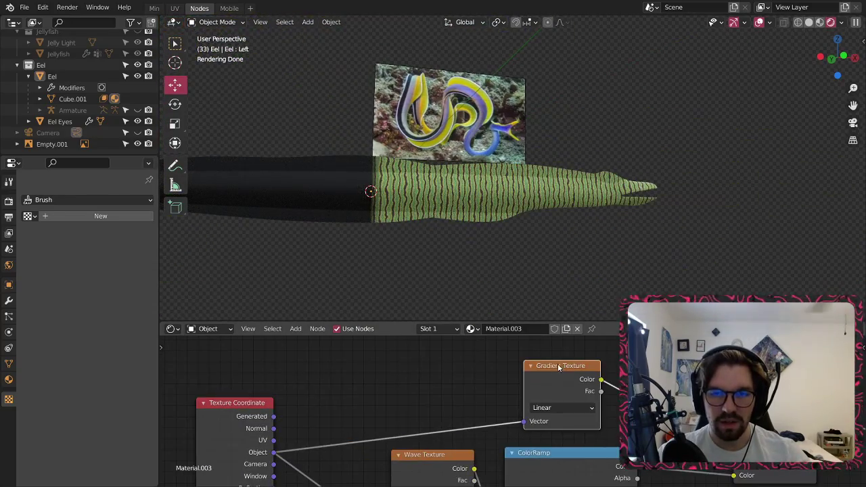
left_click_drag(559, 367, 428, 356)
middle_click_drag(348, 397, 443, 389)
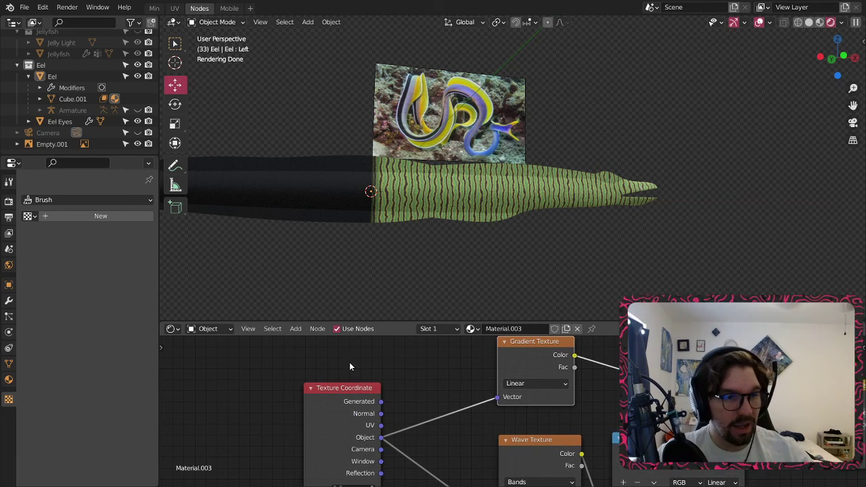
left_click_drag(341, 387, 218, 406)
left_click(337, 414)
middle_click_drag(337, 414, 372, 393)
- Insert a Mapping node between the Texture Coordinate's Object output and the Gradient Texture, and align it with the neighbouring nodes
left_click(280, 330)
mouse_move(291, 331)
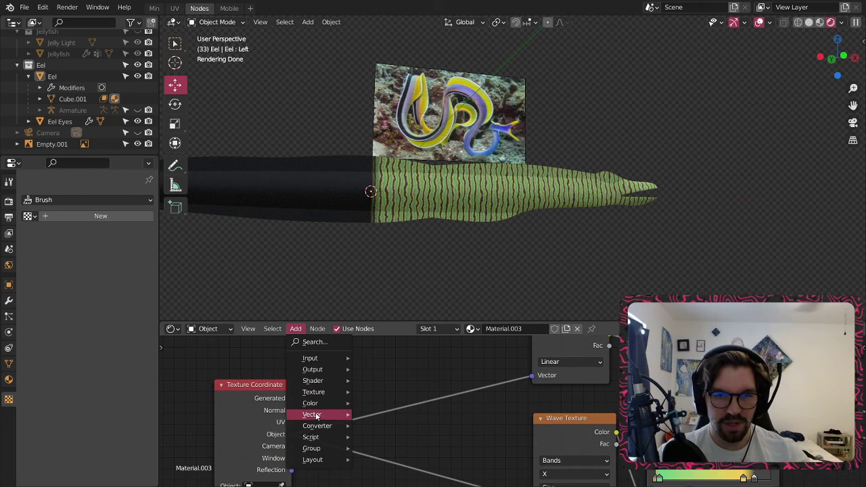
mouse_move(316, 414)
left_click(385, 341)
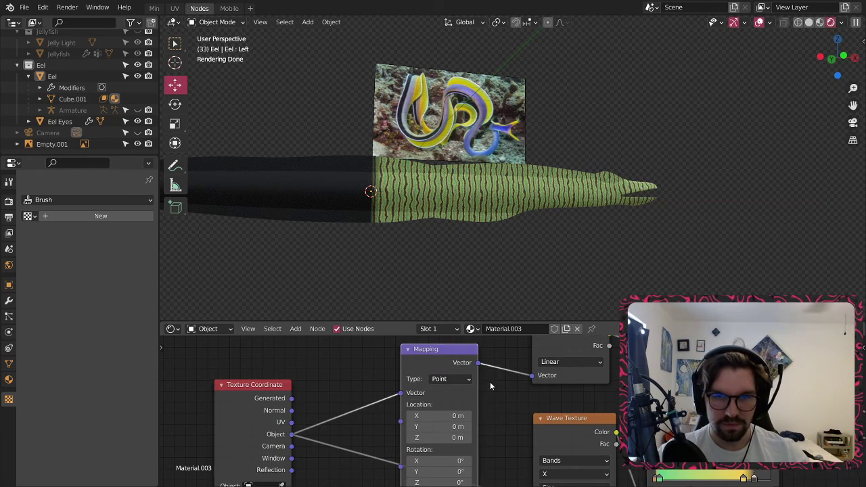
left_click(407, 459)
scroll(423, 434, "down", 5)
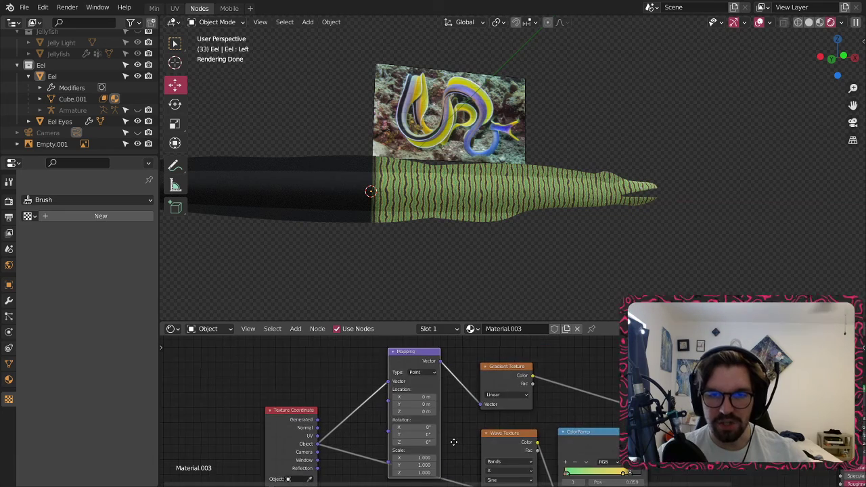
middle_click_drag(451, 433, 395, 424)
left_click_drag(350, 364, 345, 383)
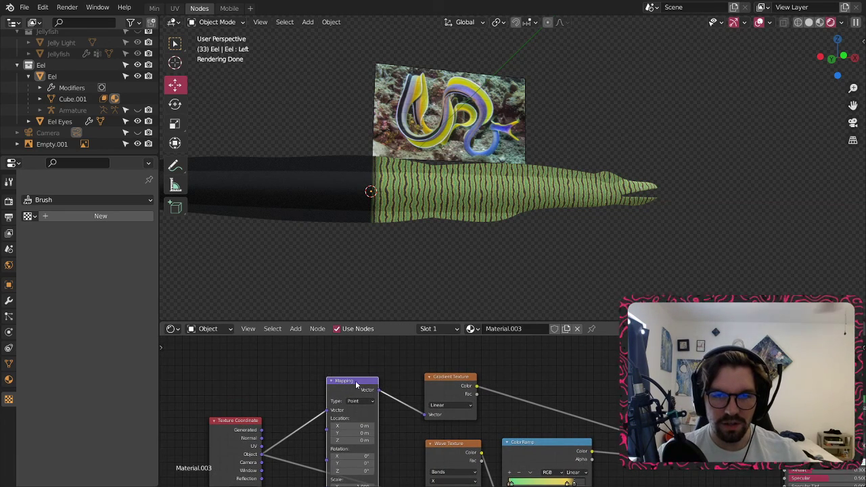
left_click(405, 429)
- Set the Mapping node's Y rotation to 90°
middle_click_drag(406, 431, 382, 394)
scroll(352, 414, "up", 10)
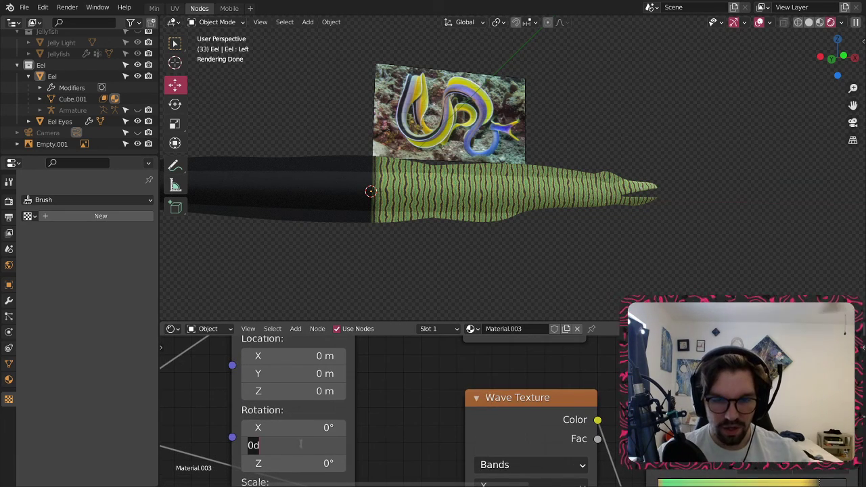
type("0")
key("Return")
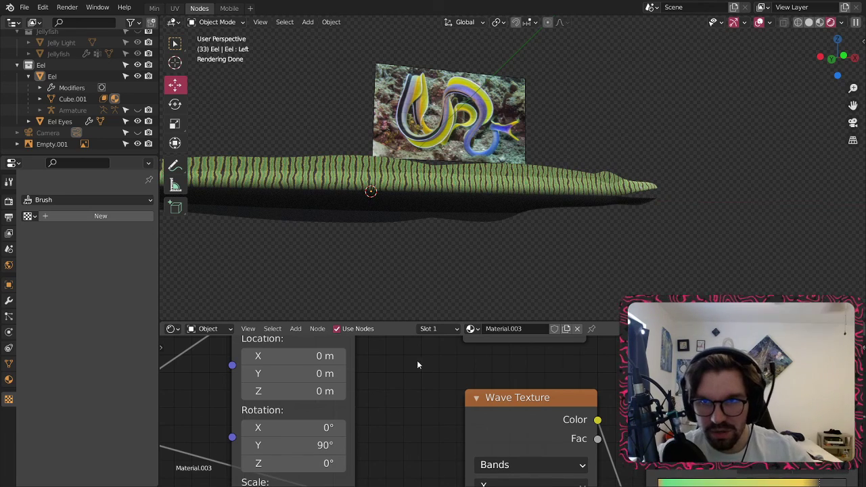
- Set the Mapping node's Z scale to 0.1
middle_click_drag(443, 391, 452, 354)
scroll(399, 399, "down", 3)
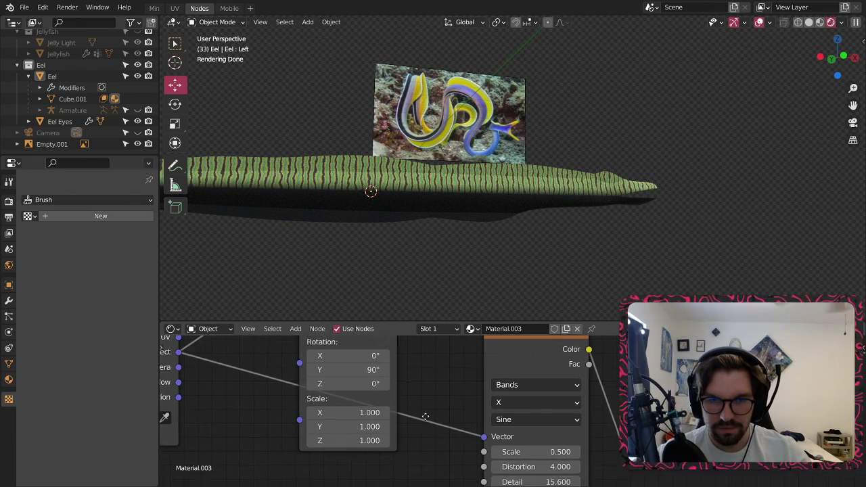
scroll(354, 440, "up", 4)
left_click_drag(354, 419, 249, 419)
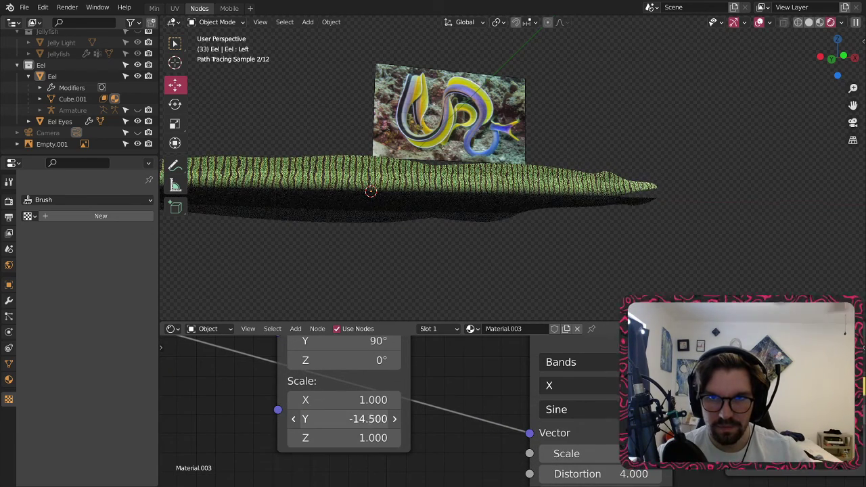
right_click(249, 419)
left_click_drag(379, 437, 358, 439)
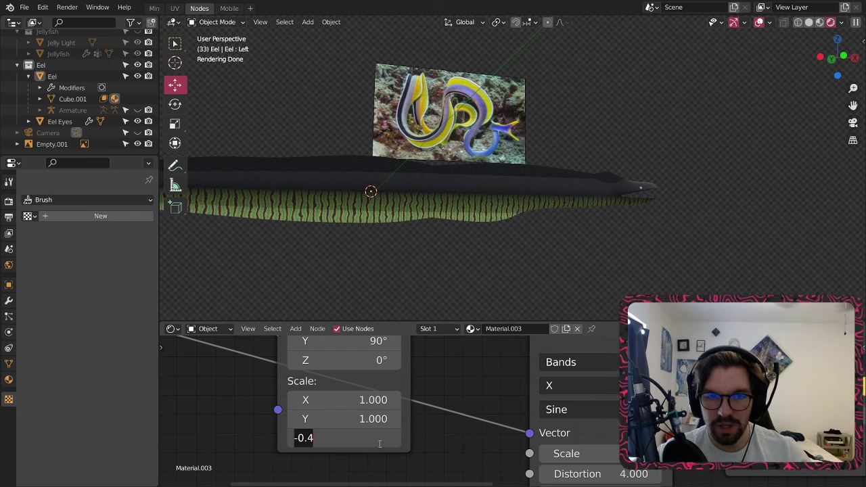
key("Return")
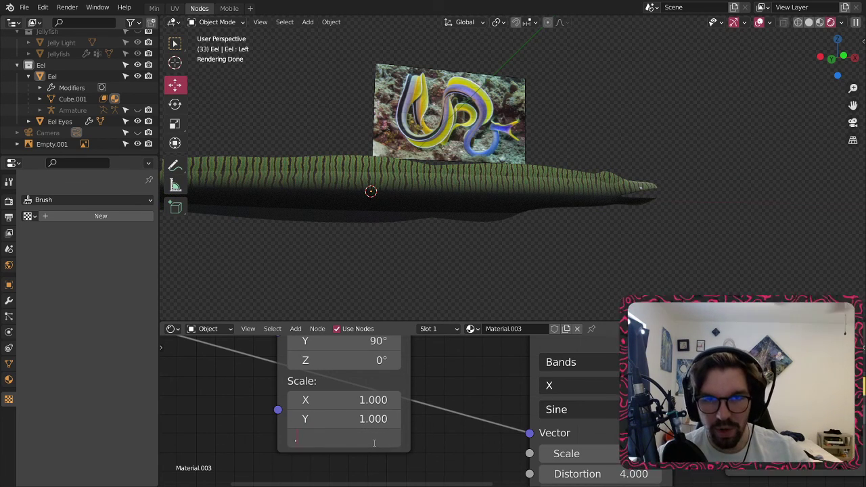
type("1")
key("Return")
scroll(429, 207, "up", 3)
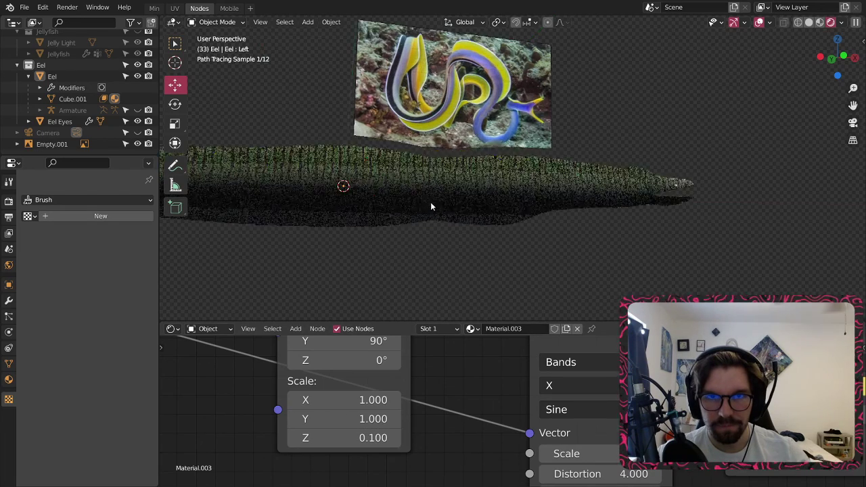
- Try shifting the Mapping node's Z location to -18.2 m
mouse_move(483, 386)
middle_mouse_down()
mouse_move(516, 462)
mouse_move(479, 441)
mouse_move(478, 398)
middle_mouse_up()
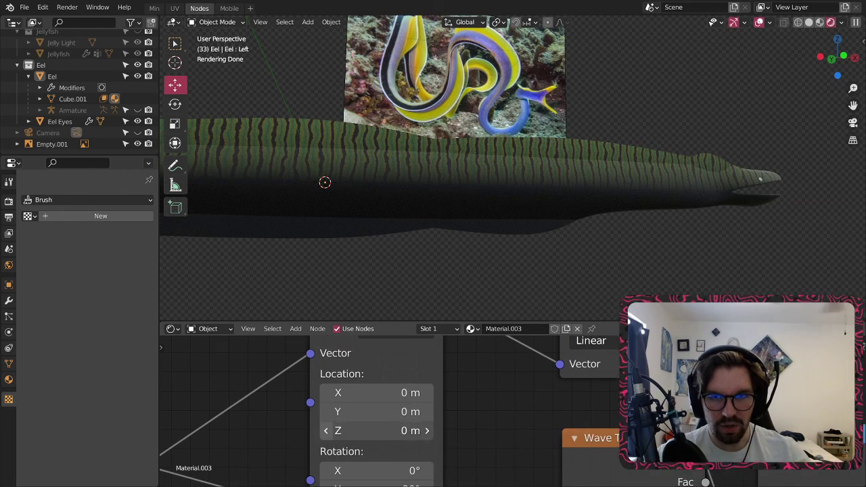
left_click_drag(376, 431, 415, 425)
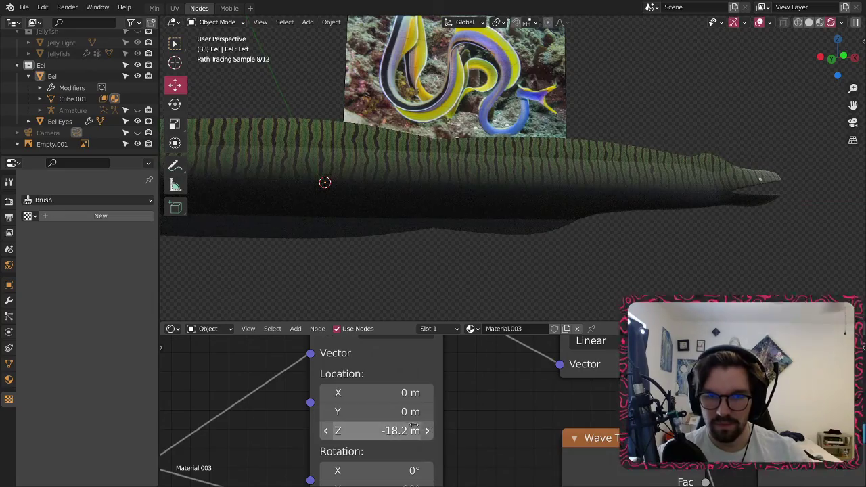
key("Return")
- Shift the Mapping node's X location to 0.4 m and fine-tune it down to 0.2 m
mouse_move(403, 392)
left_mouse_down()
mouse_move(386, 393)
mouse_move(420, 392)
mouse_move(377, 393)
mouse_move(420, 393)
left_mouse_up()
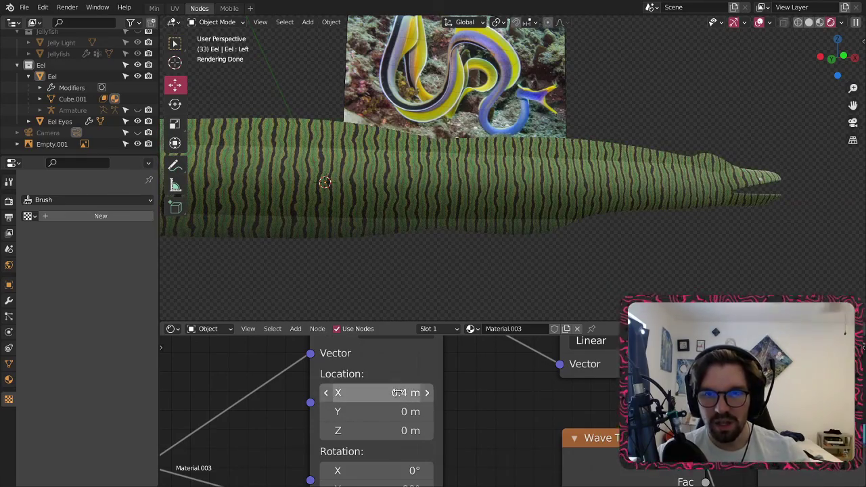
scroll(496, 467, "down", 4)
middle_click_drag(496, 467, 477, 367)
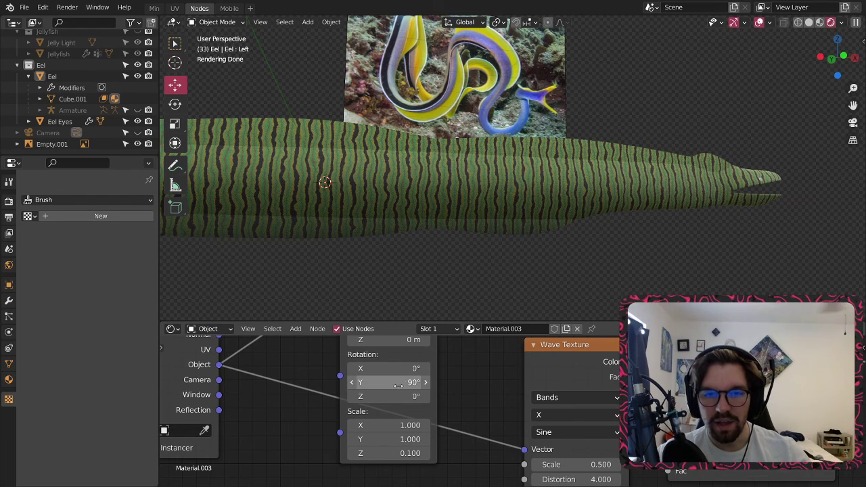
middle_click_drag(454, 373, 470, 447)
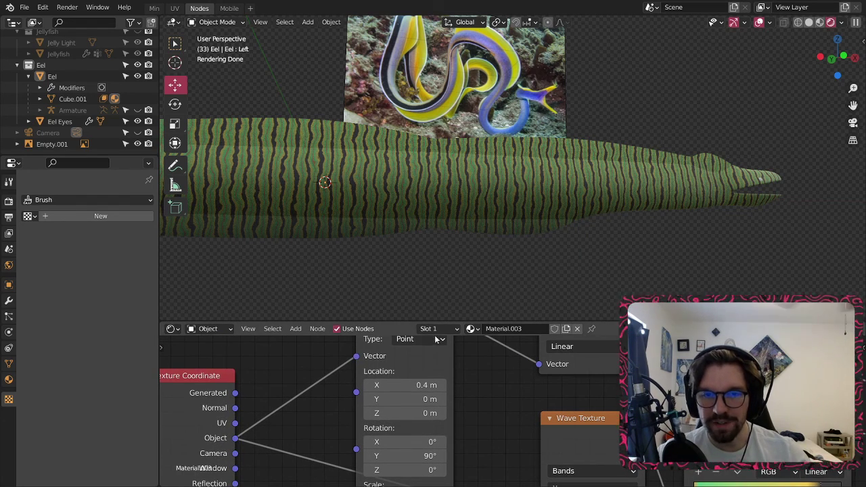
left_click(367, 386)
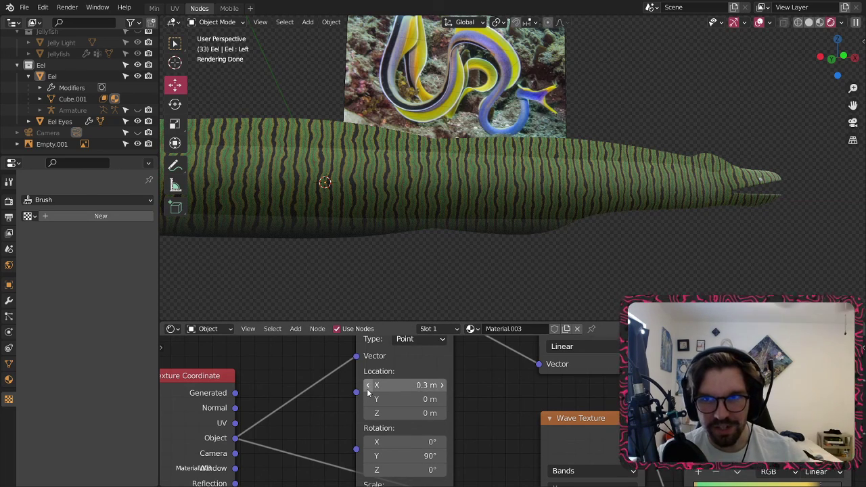
left_click(368, 385)
- Examine how the gradient shades the eel's body and underside from tail to head
middle_click_drag(632, 222, 611, 236)
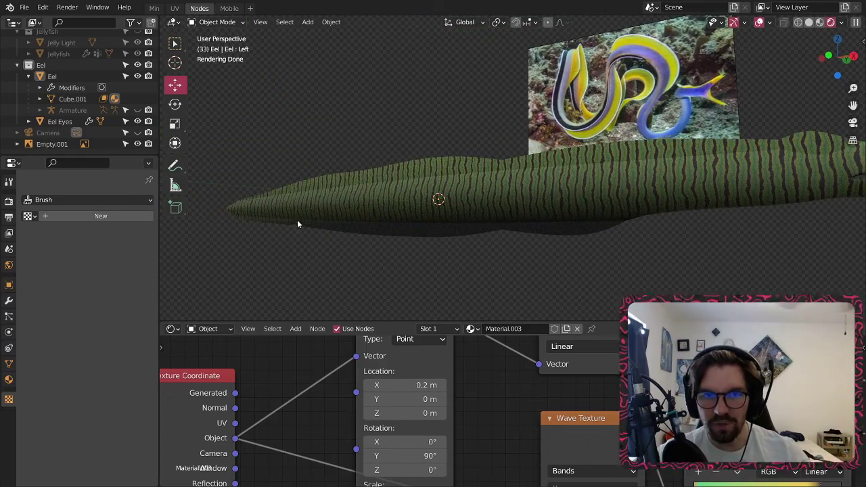
middle_click_drag(542, 202, 526, 203)
scroll(503, 379, "down", 6)
middle_click_drag(610, 395, 576, 362)
mouse_move(537, 225)
middle_mouse_down()
mouse_move(593, 218)
mouse_move(489, 321)
middle_mouse_up()
middle_click_drag(485, 427, 436, 372)
scroll(365, 386, "up", 6)
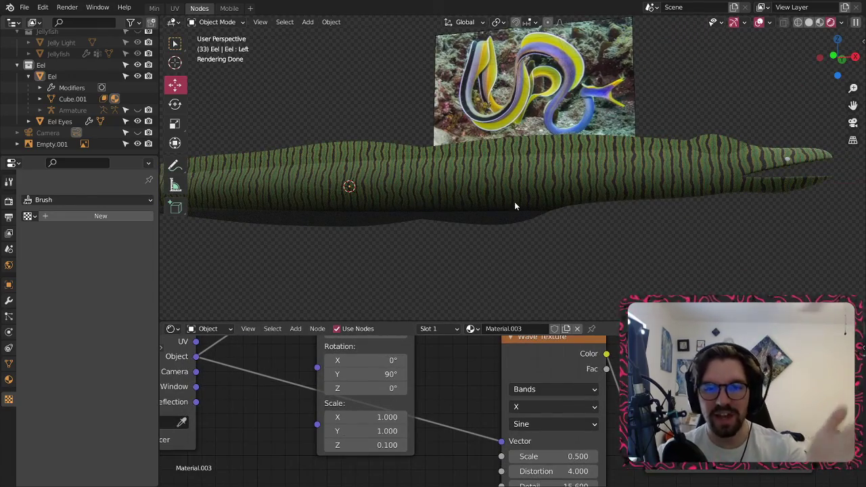
mouse_move(514, 201)
middle_mouse_down()
mouse_move(469, 162)
mouse_move(470, 185)
mouse_move(171, 223)
middle_mouse_up()
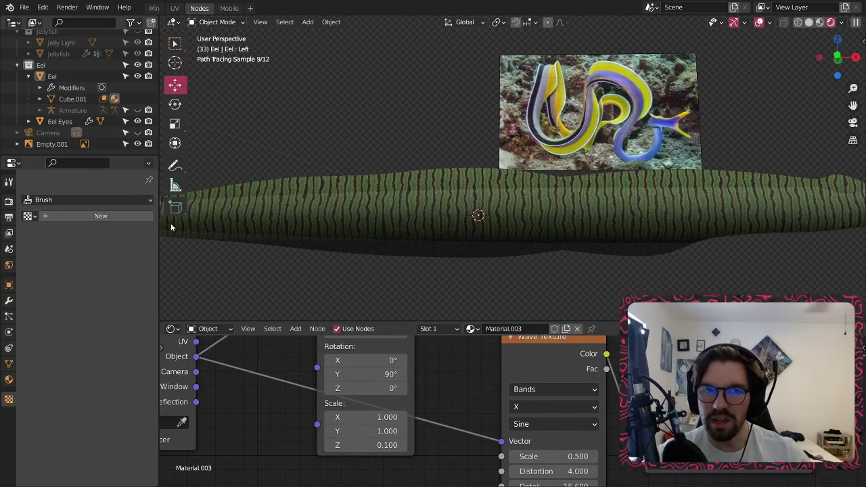
- Try changing the Mapping node's Z rotation, undo it, and set the X rotation to 11.7° instead
scroll(406, 376, "up", 2)
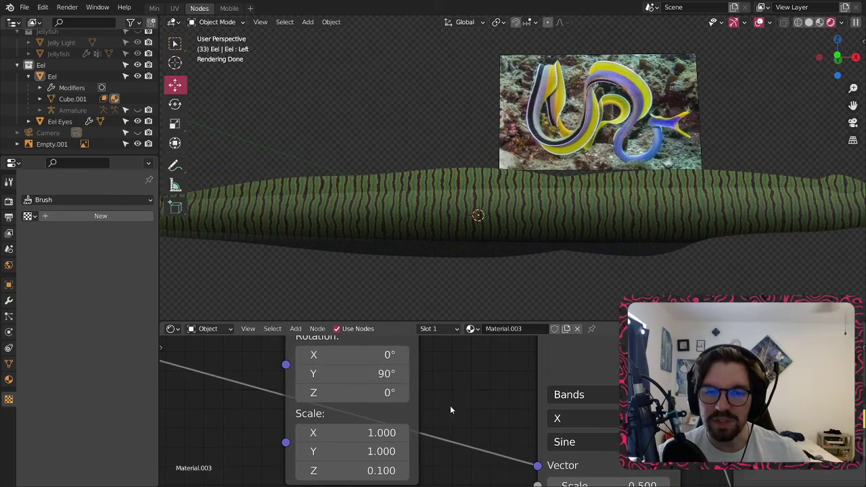
left_click_drag(357, 393, 396, 393)
key("ctrl+z")
mouse_move(357, 355)
left_mouse_down()
mouse_move(369, 355)
mouse_move(120, 355)
mouse_move(411, 354)
left_mouse_up()
scroll(416, 207, "down", 4)
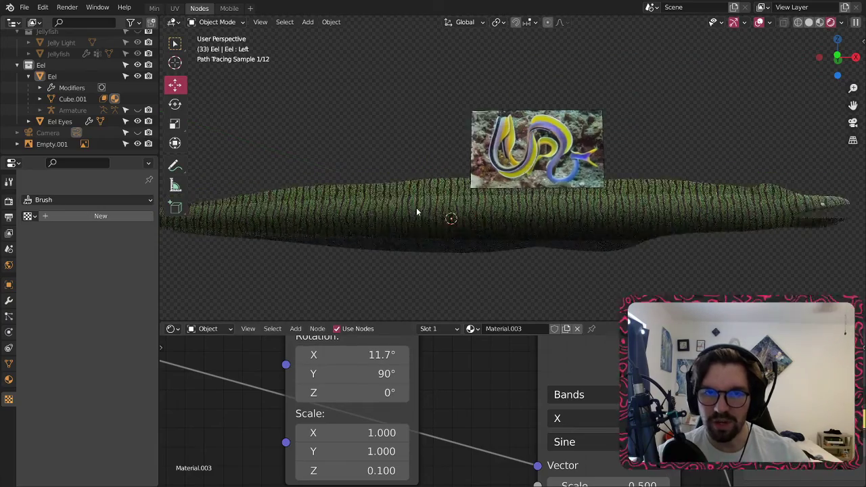
scroll(591, 210, "up", 3)
middle_click_drag(594, 210, 514, 202, "shift")
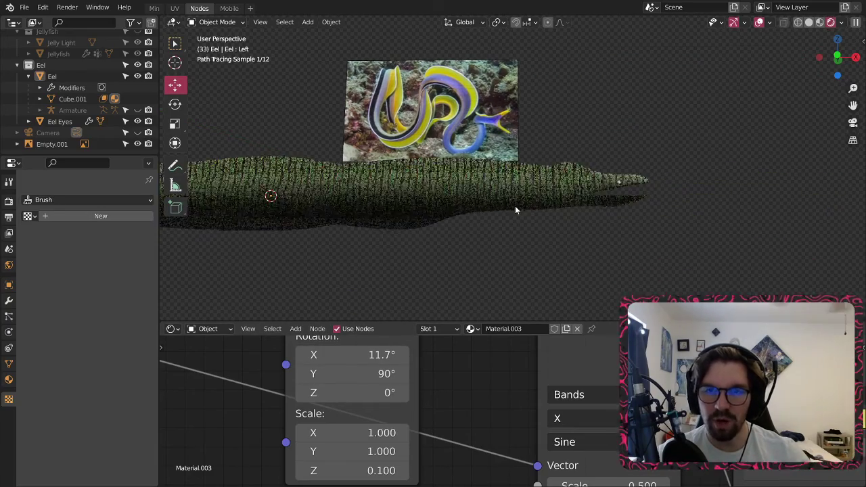
scroll(497, 360, "down", 3)
middle_click_drag(497, 360, 222, 389)
middle_click_drag(631, 386, 617, 448)
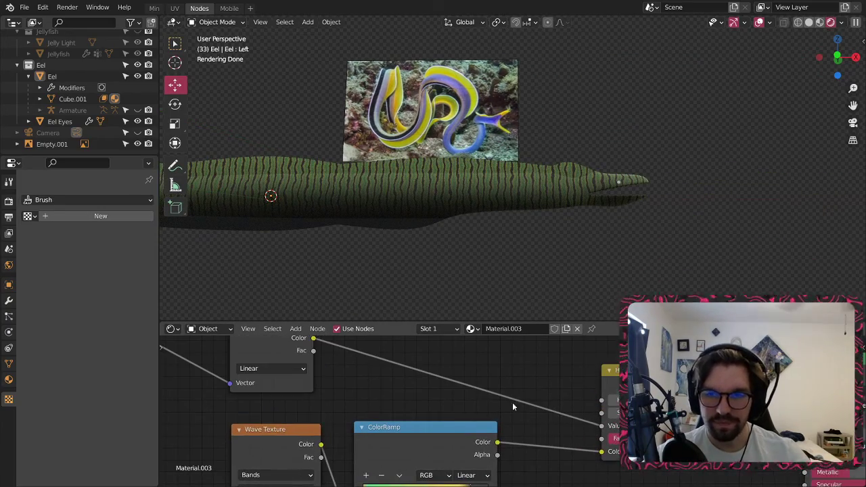
- Reroute the Gradient Texture's Color output from the Value input to the Hue input of the Hue Saturation Value node
middle_click_drag(487, 380, 547, 399)
left_click_drag(340, 344, 343, 354)
scroll(491, 187, "up", 5)
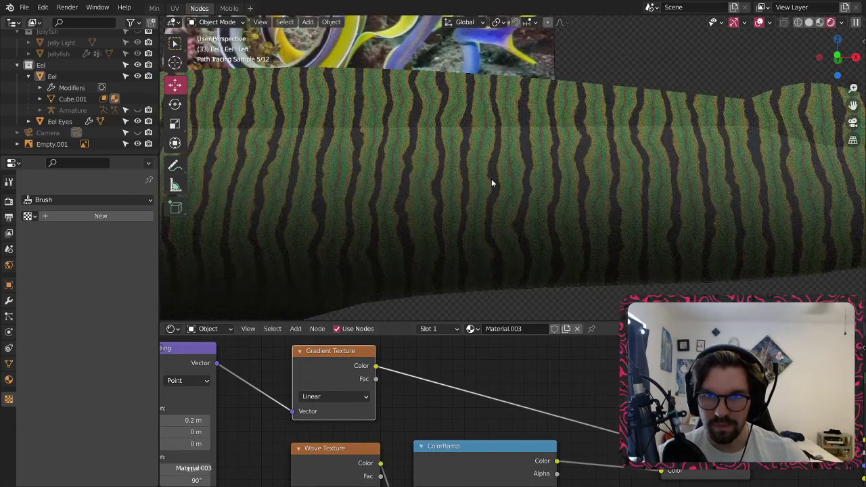
scroll(492, 179, "down", 4)
middle_click_drag(646, 424, 487, 396)
scroll(488, 396, "up", 6)
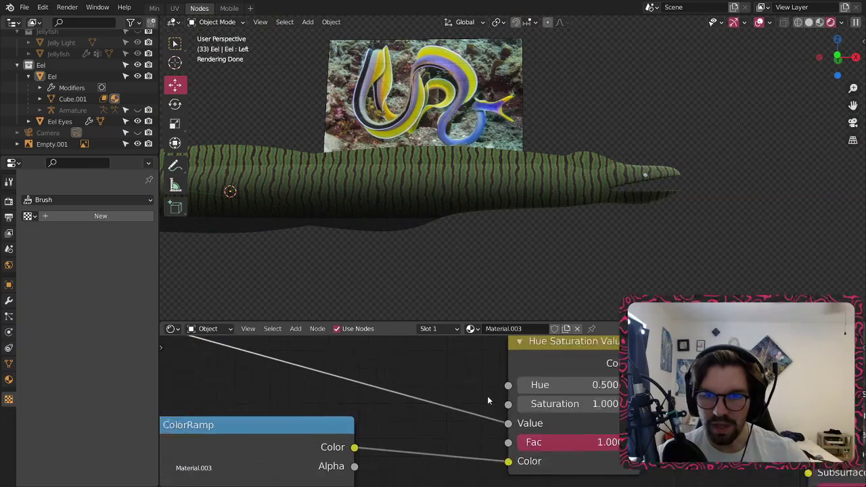
left_click_drag(510, 426, 511, 385)
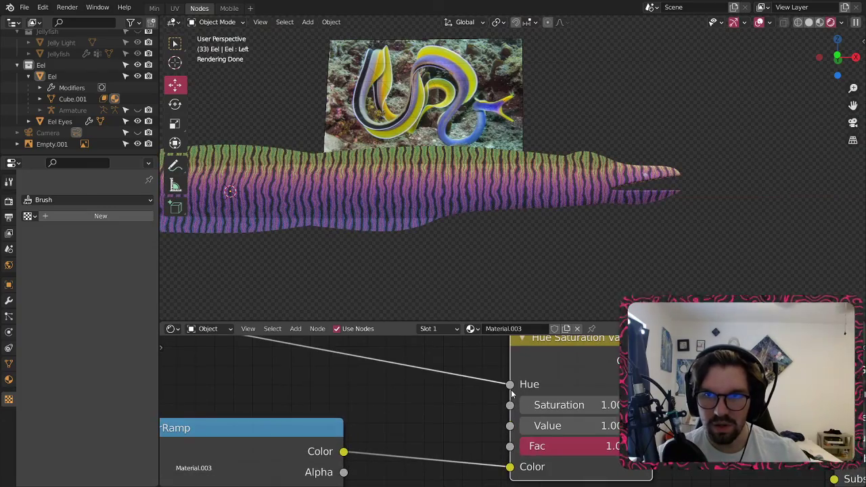
scroll(528, 188, "up", 5)
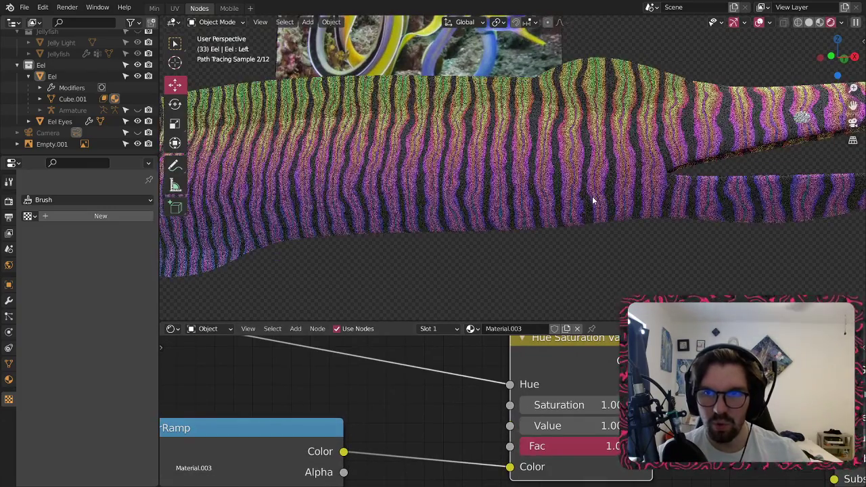
mouse_move(595, 190)
middle_mouse_down()
mouse_move(648, 145)
mouse_move(704, 151)
mouse_move(421, 165)
mouse_move(406, 176)
middle_mouse_up()
- Set the X location of the Mapping node that drives the Gradient Texture to 0.4 m
middle_click_drag(364, 464, 425, 356)
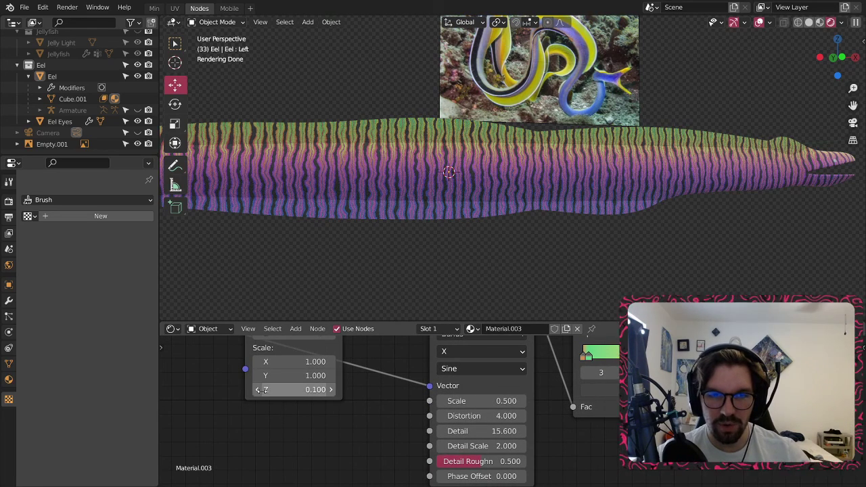
middle_click_drag(358, 371, 385, 436)
middle_click_drag(337, 321, 355, 363)
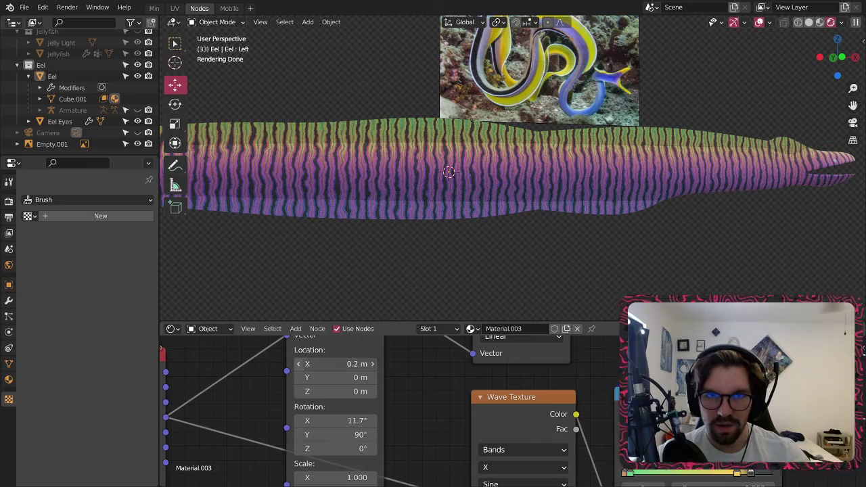
left_click(298, 364)
left_click(371, 364)
left_click(371, 365)
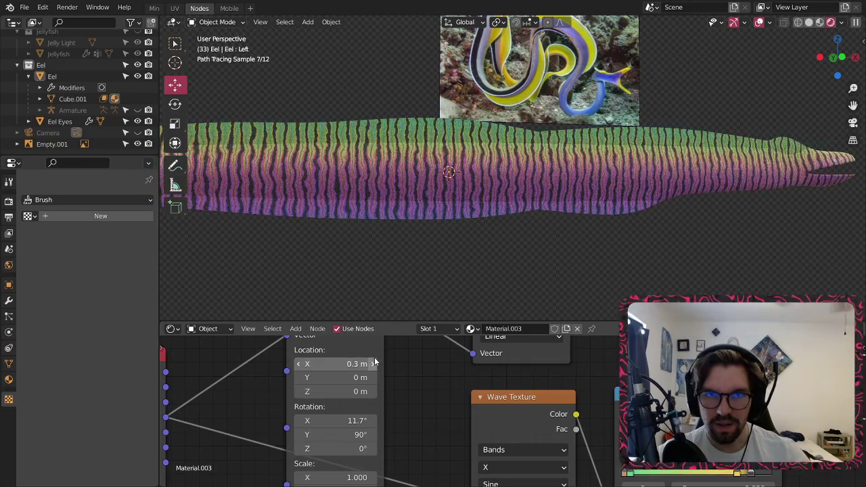
left_click(372, 364)
left_click(372, 364)
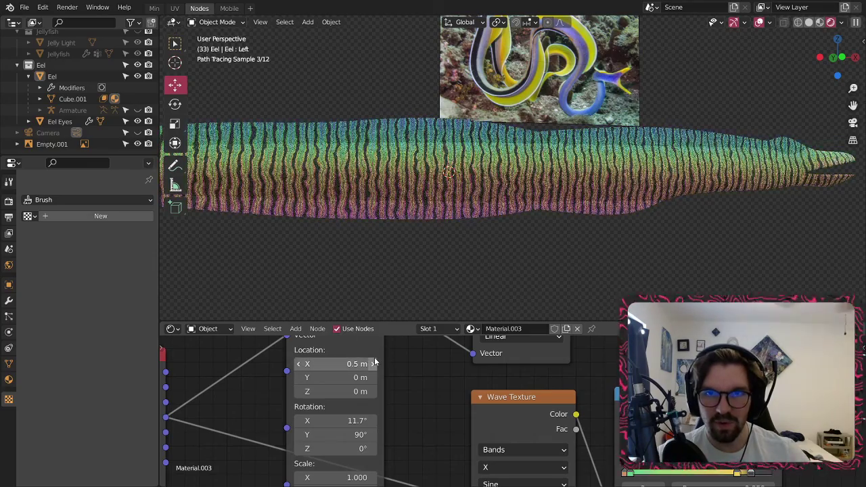
left_click(299, 364)
- Shift the Hue Saturation Value node slightly and add a new ColorRamp node below it
middle_click_drag(707, 383, 420, 438)
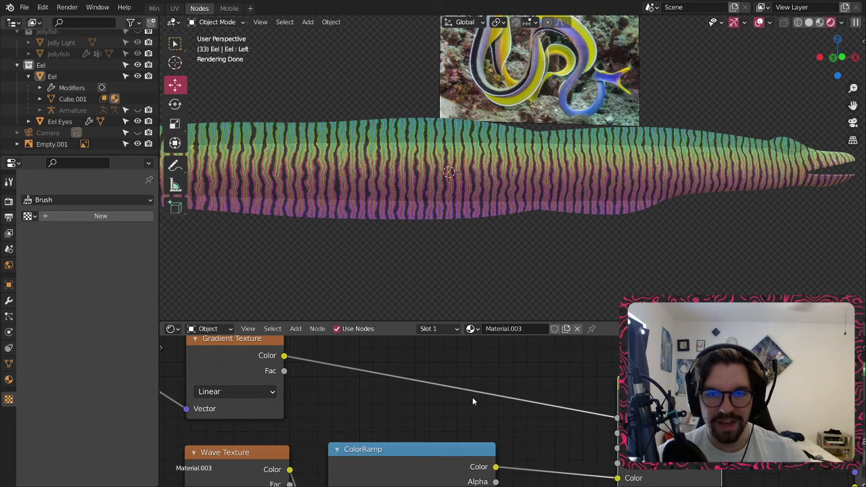
key("g")
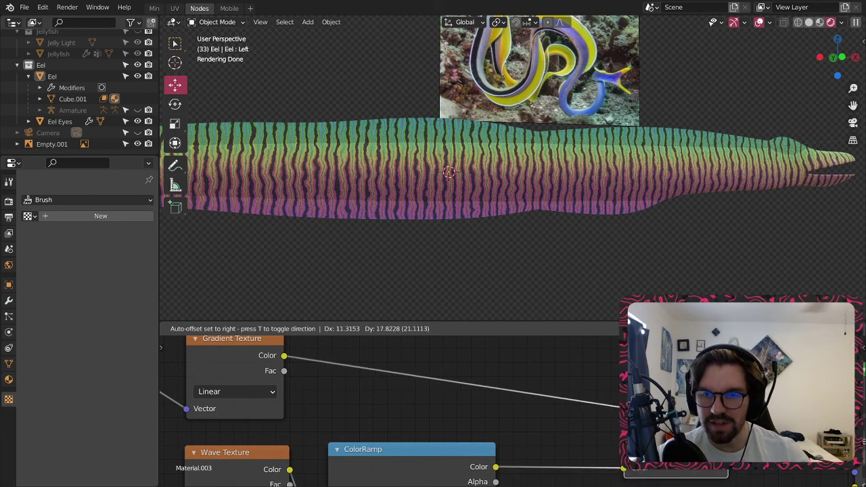
key("Return")
left_click(296, 329)
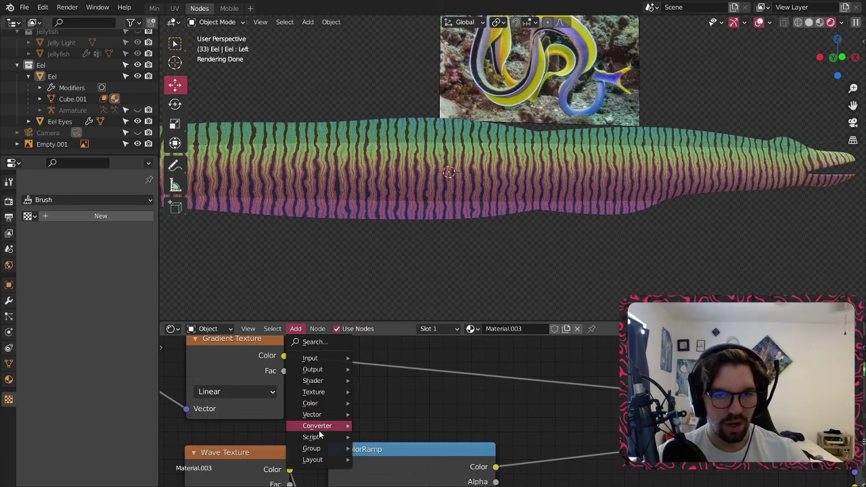
mouse_move(317, 426)
left_click(393, 294)
left_click(553, 473)
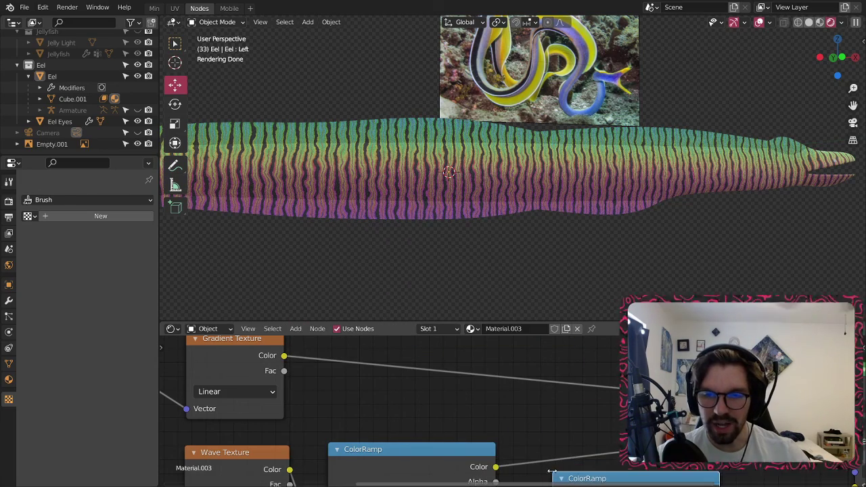
scroll(562, 460, "down", 5)
middle_click_drag(583, 452, 566, 407)
scroll(370, 383, "down", 2)
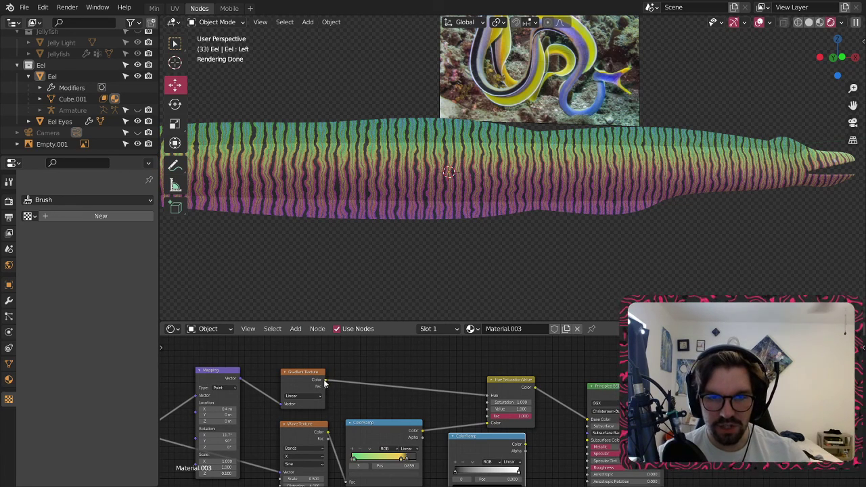
- Connect the Gradient Texture's Color output to the new ColorRamp's Fac input and place that ramp above the other nodes
left_click_drag(368, 402, 326, 392)
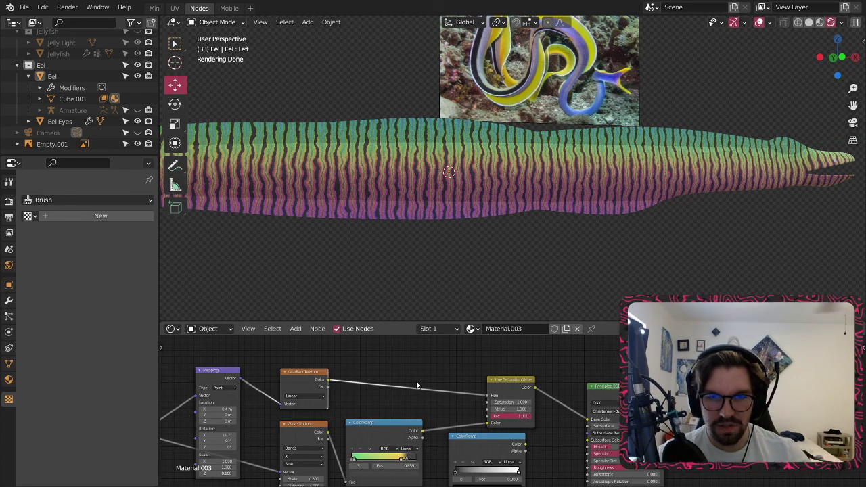
left_click_drag(506, 380, 539, 344)
middle_click_drag(377, 384, 360, 367)
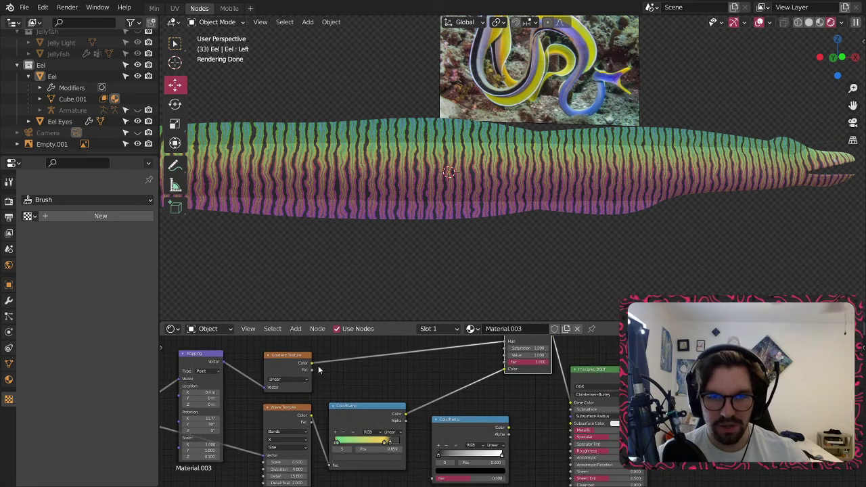
scroll(312, 366, "up", 1)
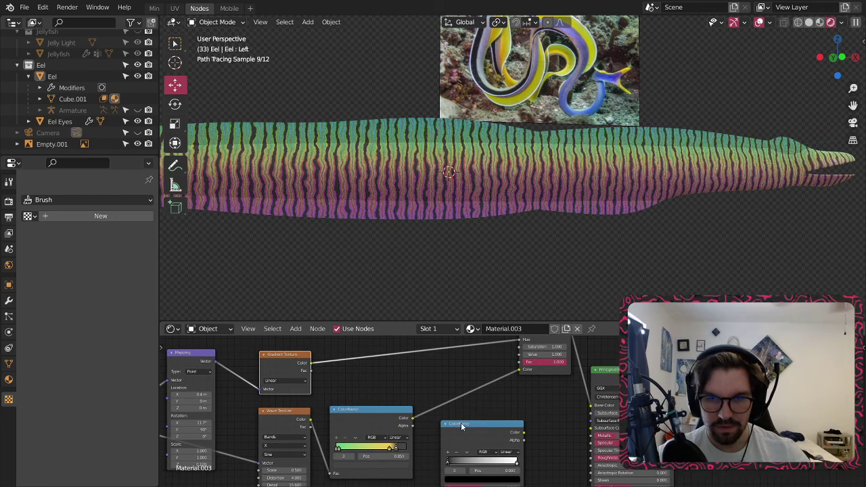
left_click_drag(460, 423, 475, 408)
middle_click_drag(502, 431, 469, 408)
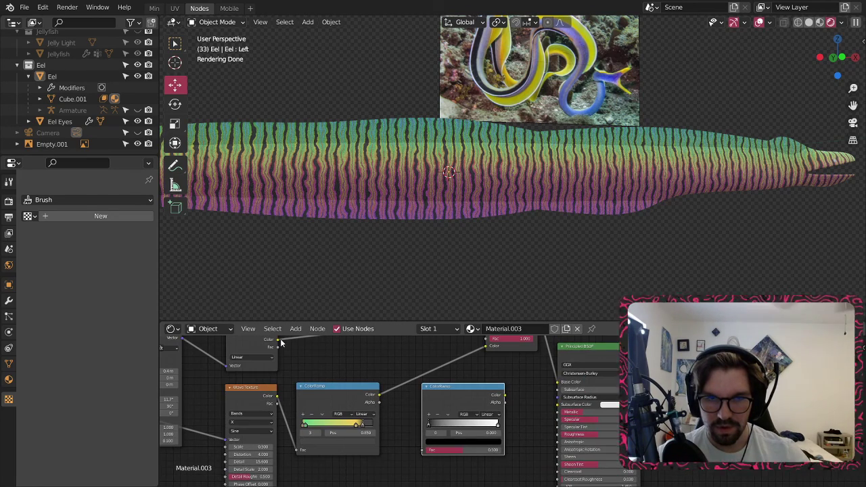
left_click_drag(429, 453, 426, 451)
middle_click_drag(485, 376, 500, 427)
left_click_drag(497, 460, 398, 334)
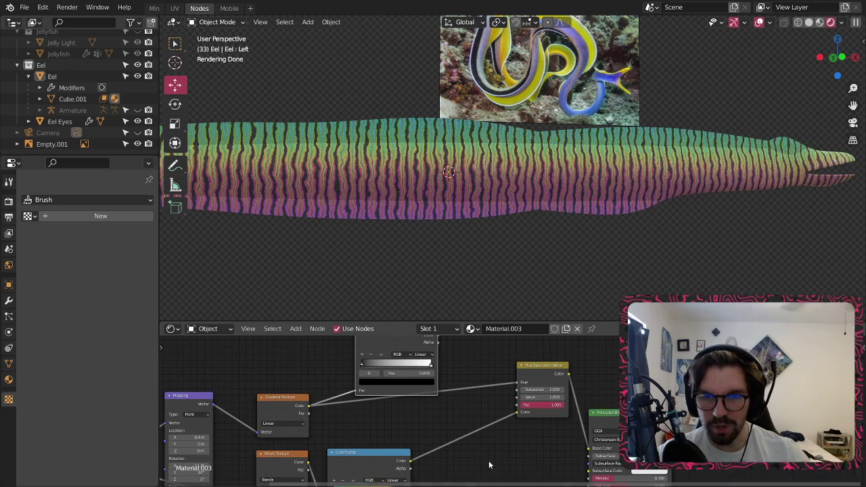
- Rearrange the Hue Saturation Value and upper ColorRamp nodes, and link the ramp's Color output to the Hue Saturation Value Fac input
left_click_drag(538, 369, 497, 425)
middle_click_drag(452, 367, 481, 403)
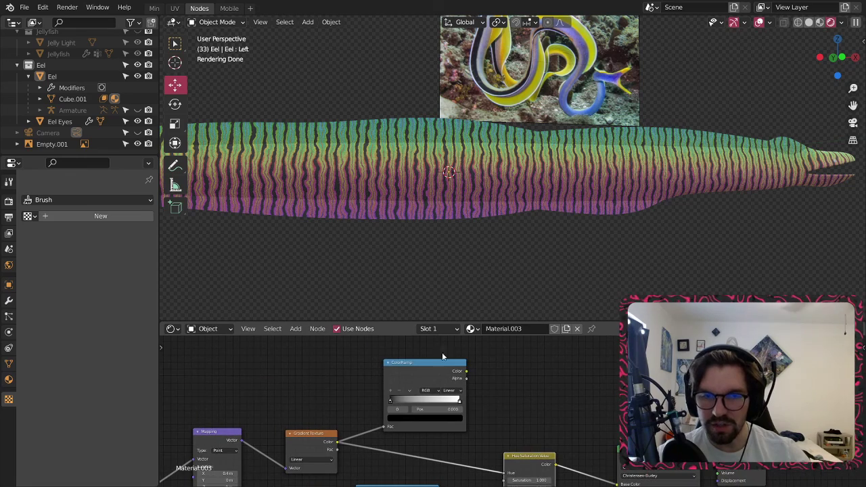
left_click_drag(415, 372, 400, 377)
middle_click_drag(486, 424, 445, 391)
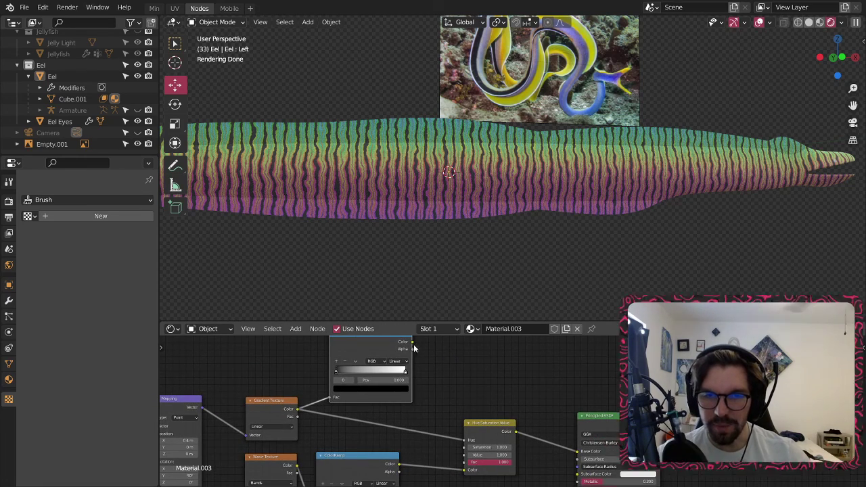
left_click_drag(465, 467, 465, 464)
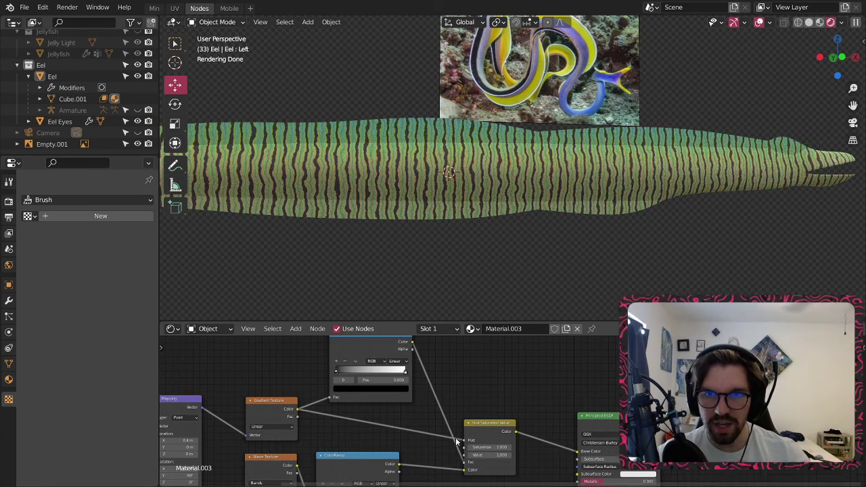
- Move the white stop of the upper ColorRamp to position 0.355 while checking the eel's stripes
scroll(448, 145, "up", 1)
scroll(448, 144, "up", 4)
scroll(460, 145, "down", 3)
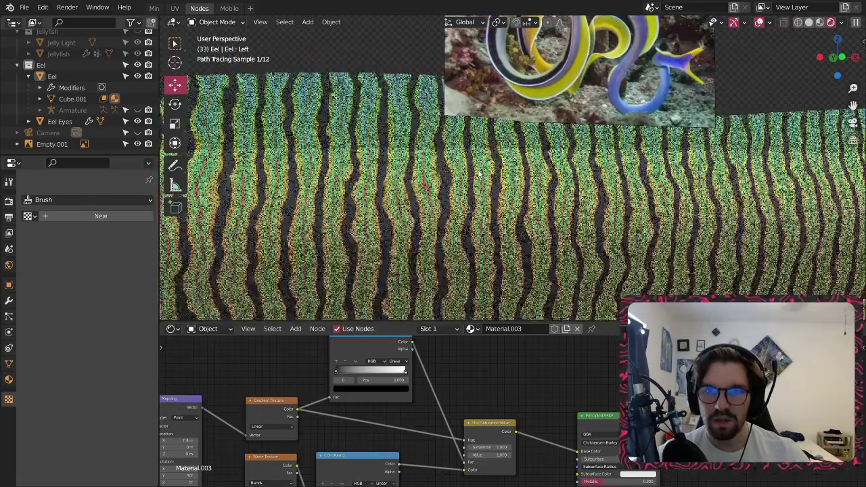
scroll(485, 196, "up", 3)
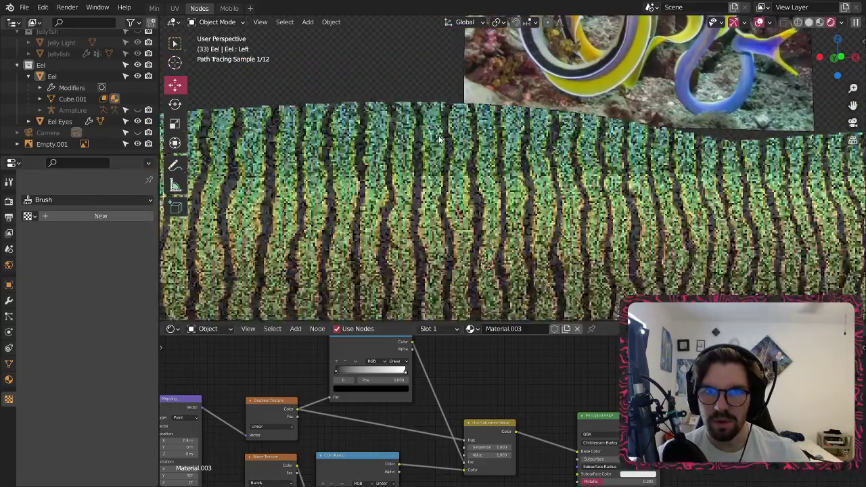
scroll(486, 196, "down", 2)
middle_click_drag(409, 408, 414, 409)
scroll(414, 399, "up", 4)
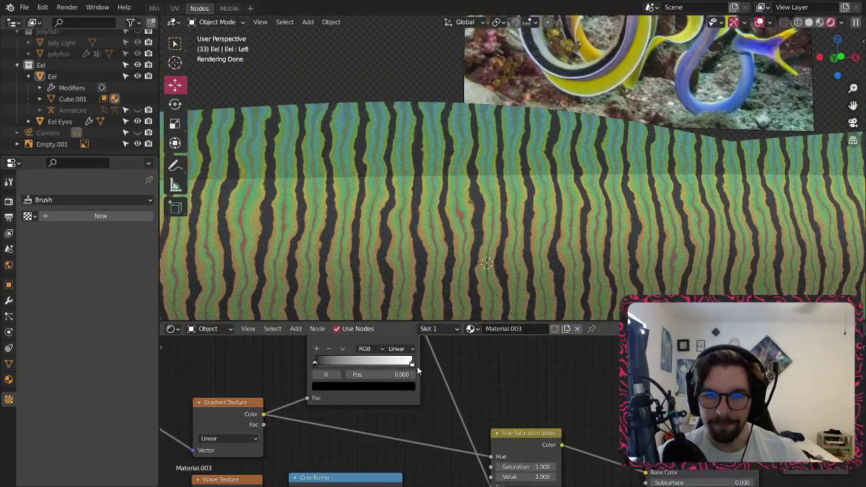
left_click_drag(414, 365, 383, 369)
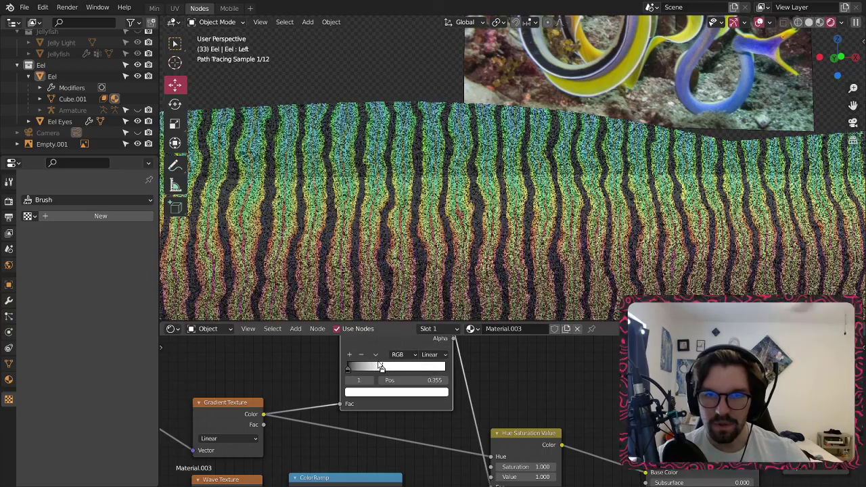
scroll(455, 247, "down", 3)
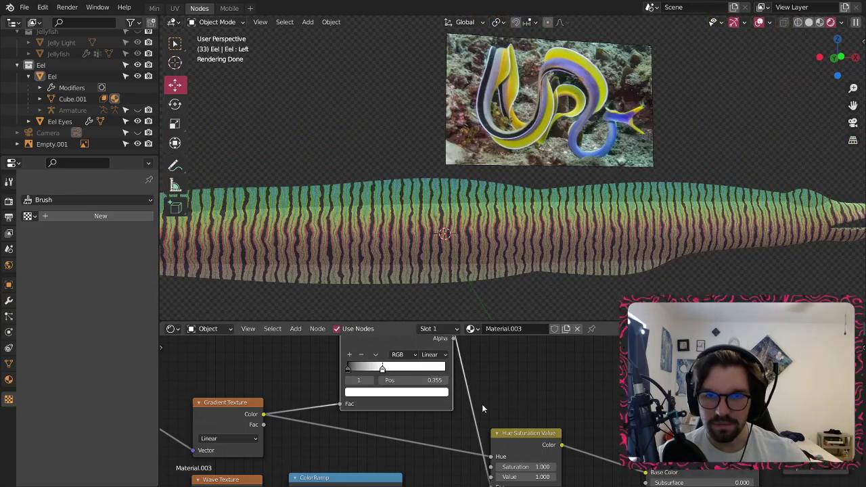
- Reverse the upper ColorRamp by moving its white stop to 0.000 and its black stop to 0.446
middle_click_drag(483, 405, 472, 387)
left_click_drag(372, 353, 316, 352)
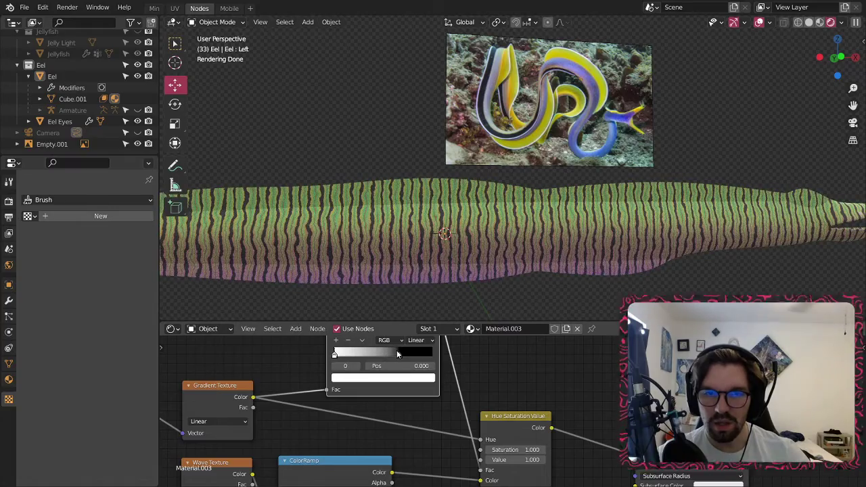
left_click_drag(398, 353, 375, 345)
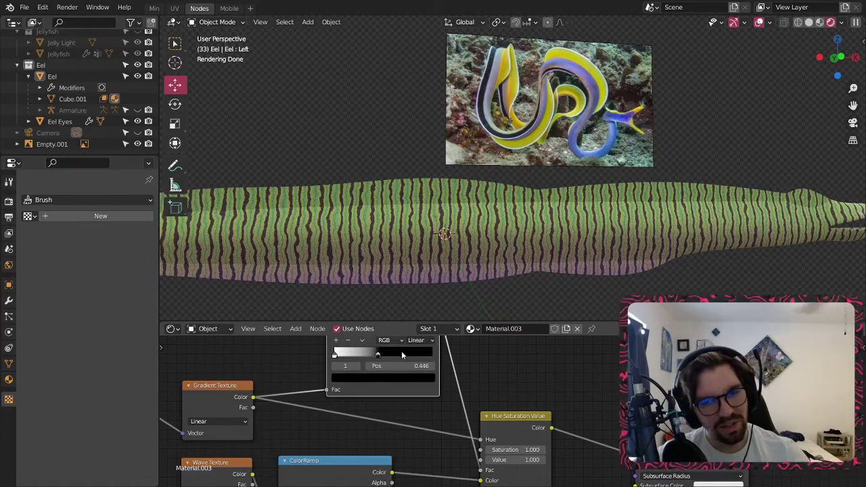
- Switch the upper ColorRamp's output link from Fac to the Value input of the Hue Saturation Value node
scroll(442, 440, "up", 2)
left_click_drag(441, 420, 441, 421)
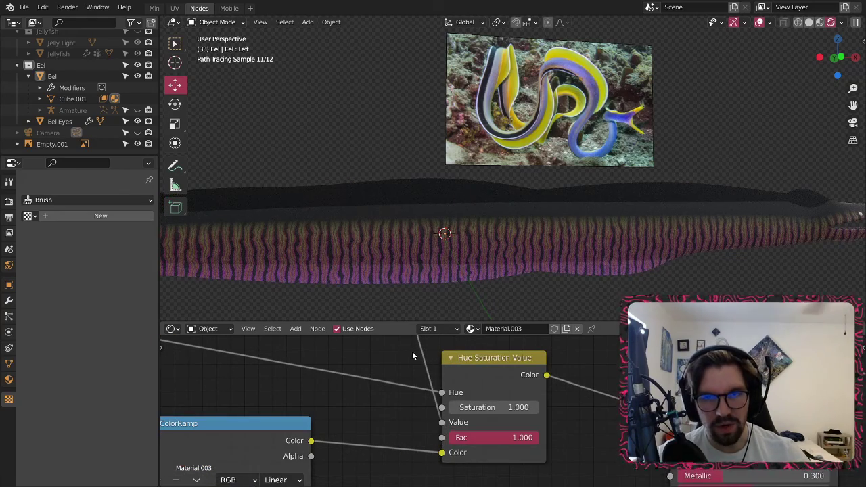
middle_click_drag(412, 351, 474, 451)
middle_click_drag(467, 366, 489, 395)
scroll(489, 393, "down", 3)
- Reposition the upper ColorRamp node, then move its black stop to 1.000 and its white stop to 0.960
middle_click_drag(429, 352, 435, 376)
left_click_drag(417, 366, 370, 352)
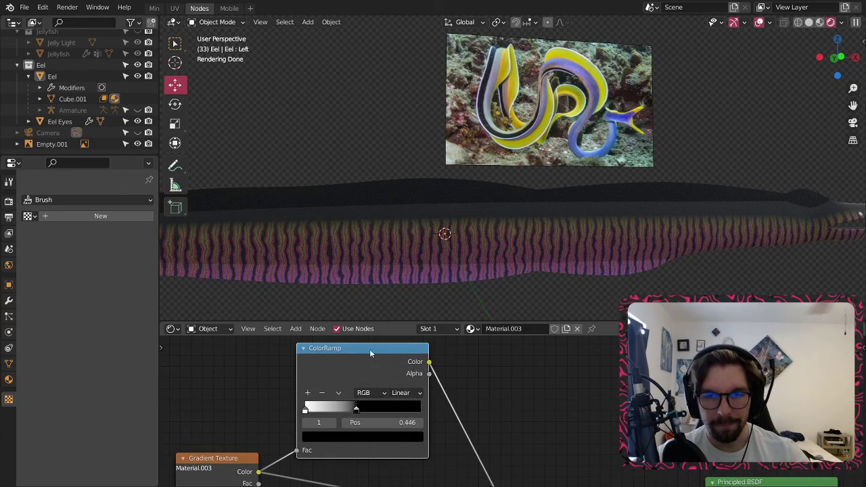
left_click_drag(306, 411, 421, 409)
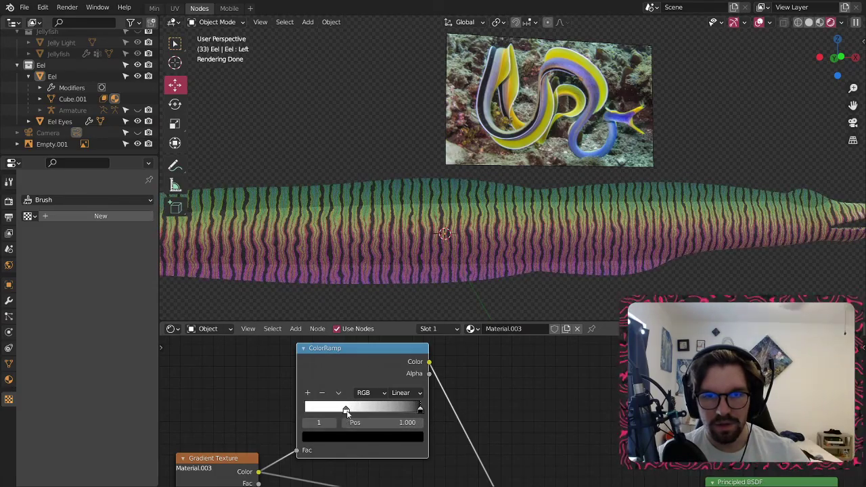
left_click_drag(346, 410, 420, 412)
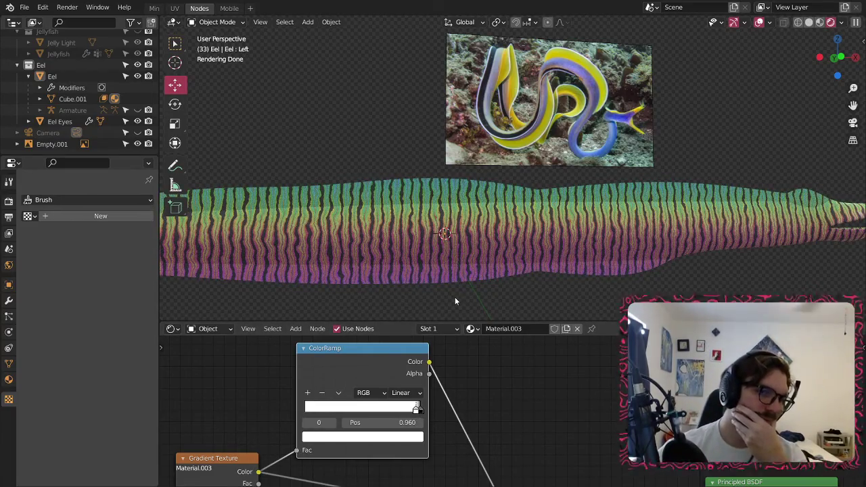
- Switch the upper ColorRamp's output link from Value to the Saturation input of the Hue Saturation Value node
scroll(523, 444, "down", 5)
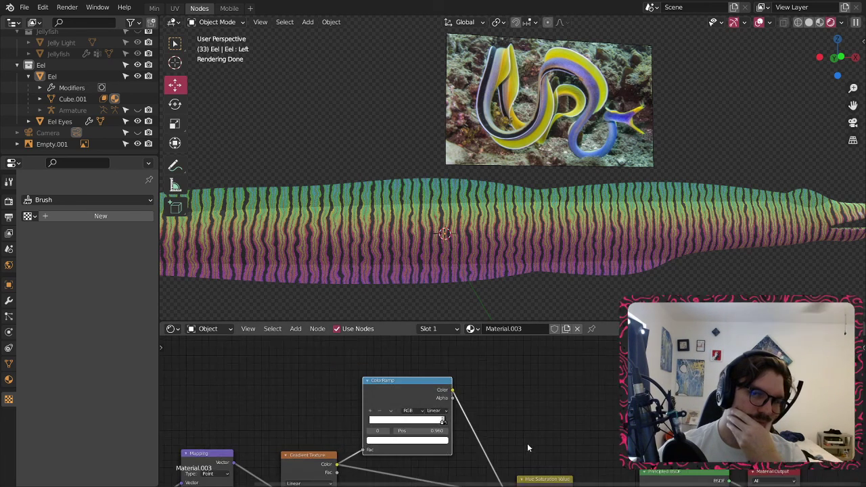
middle_click_drag(527, 443, 465, 329)
scroll(486, 369, "up", 4)
scroll(467, 387, "up", 3)
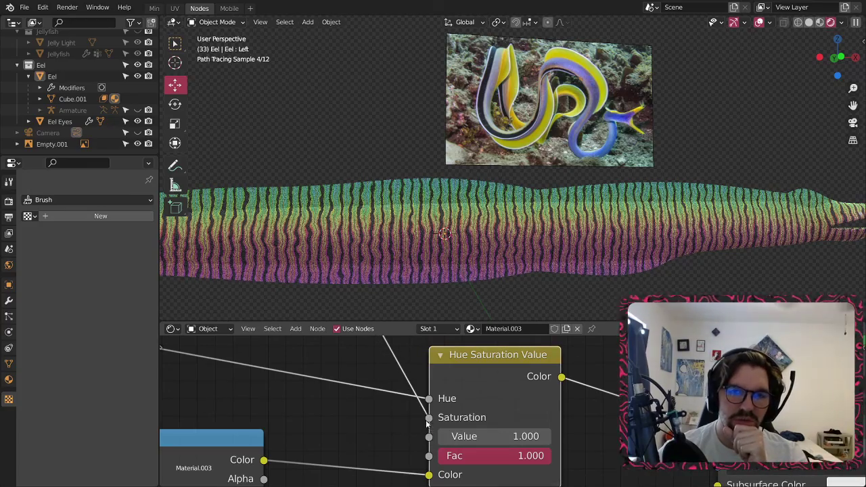
middle_click_drag(402, 406, 550, 486)
middle_click_drag(426, 342, 452, 373)
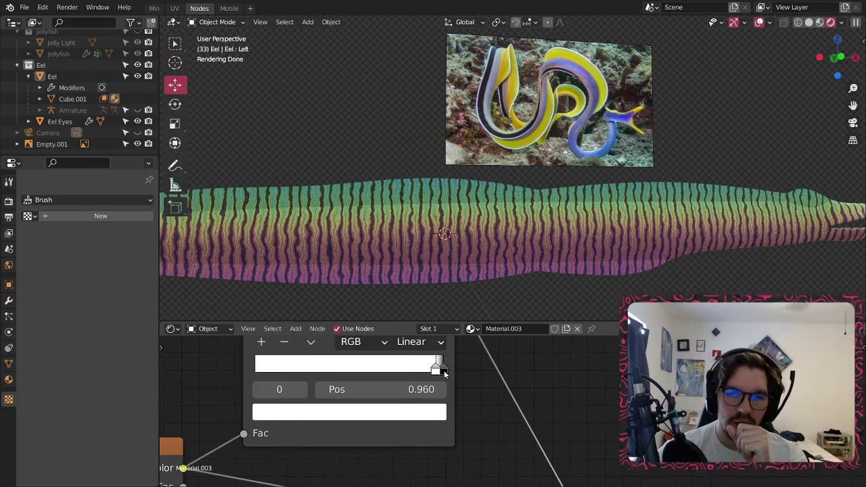
- Move the ColorRamp's black stop to 0.127 and place its white stop shortly after it, desaturating only the eel's belly
left_click_drag(445, 372, 325, 363)
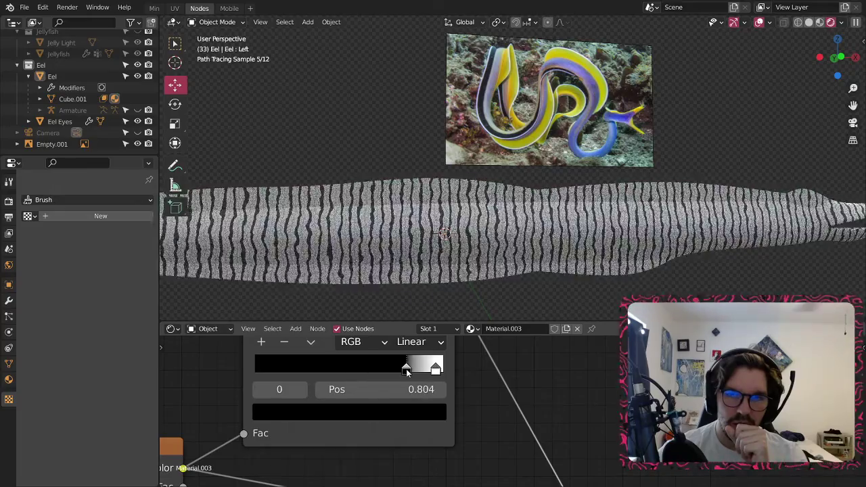
left_click_drag(437, 369, 343, 366)
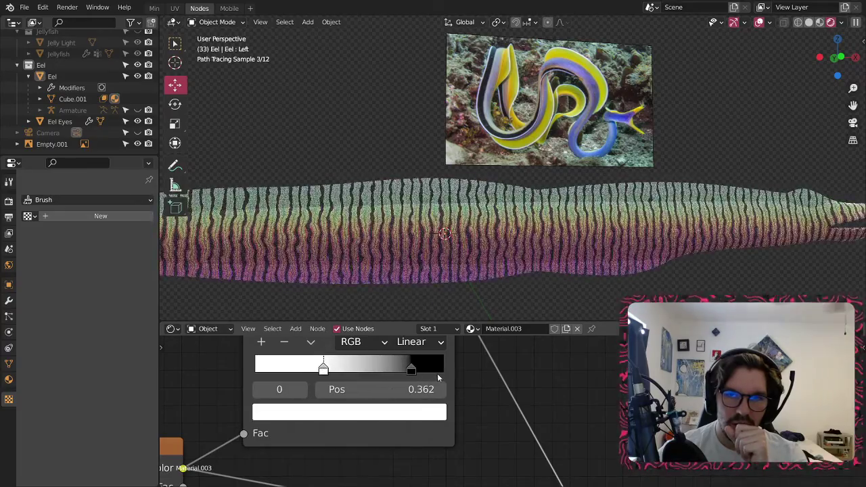
left_click_drag(409, 370, 296, 367)
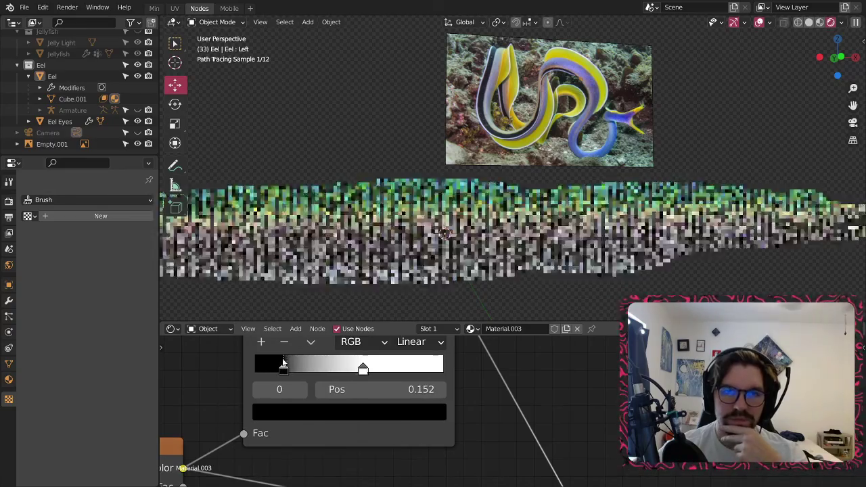
left_click_drag(363, 369, 235, 366)
left_click_drag(308, 370, 271, 370)
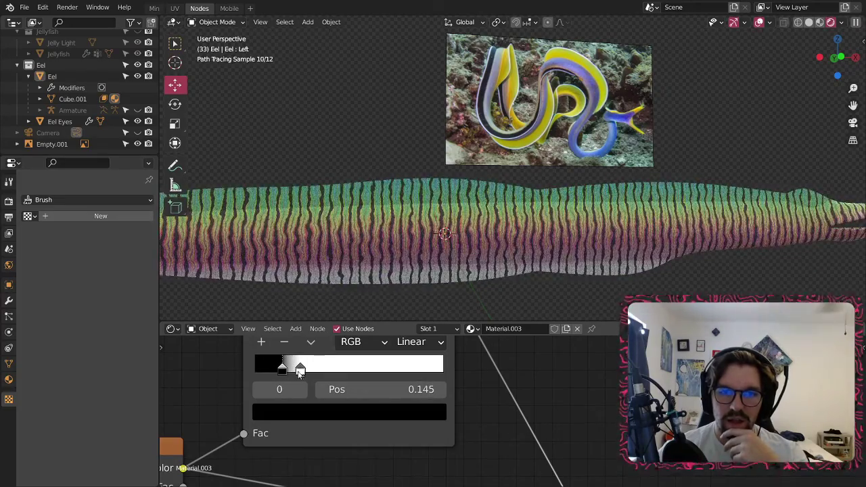
left_click_drag(300, 371, 278, 370)
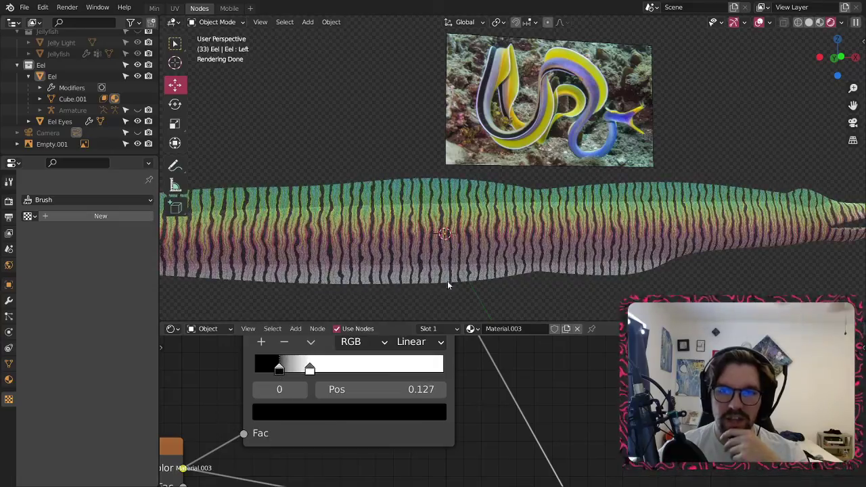
scroll(440, 282, "down", 5)
scroll(487, 277, "up", 8)
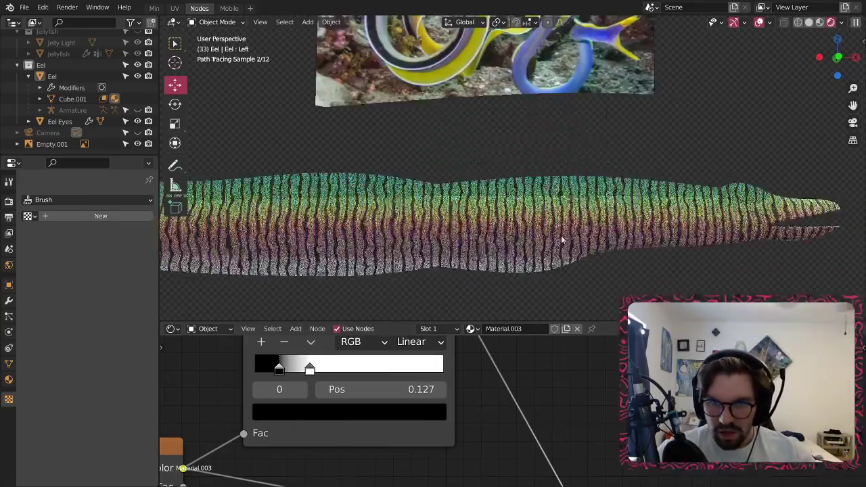
scroll(562, 240, "up", 4)
scroll(518, 237, "down", 2)
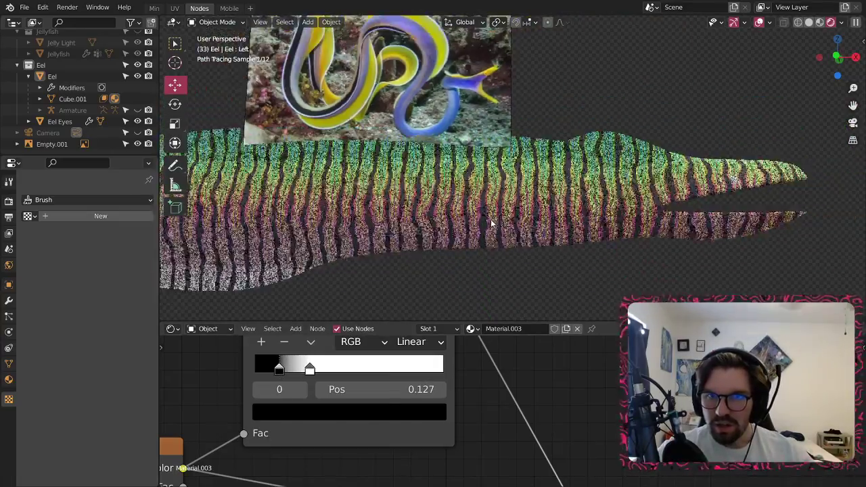
scroll(491, 223, "down", 1)
- Set the Sheen of the eel material's Principled BSDF to 1.000
scroll(603, 433, "down", 5)
middle_click_drag(593, 433, 515, 383)
middle_click_drag(613, 477, 476, 424)
middle_click_drag(426, 443, 430, 390)
scroll(430, 389, "up", 2)
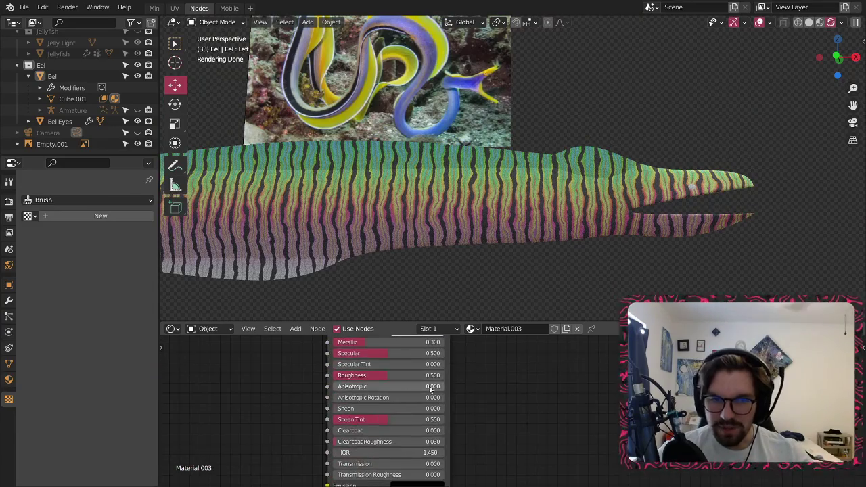
scroll(430, 390, "up", 2)
left_click_drag(339, 421, 494, 421)
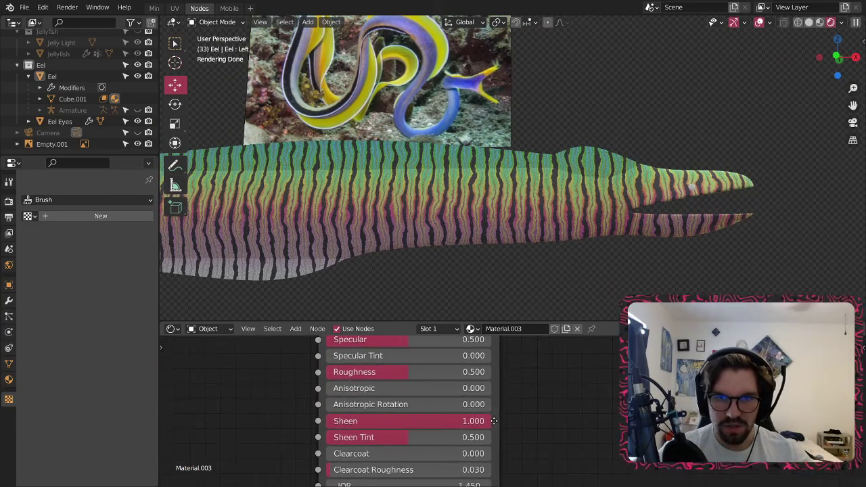
- Set the Roughness of the eel material's Principled BSDF to 0.2
middle_click_drag(395, 379, 417, 404)
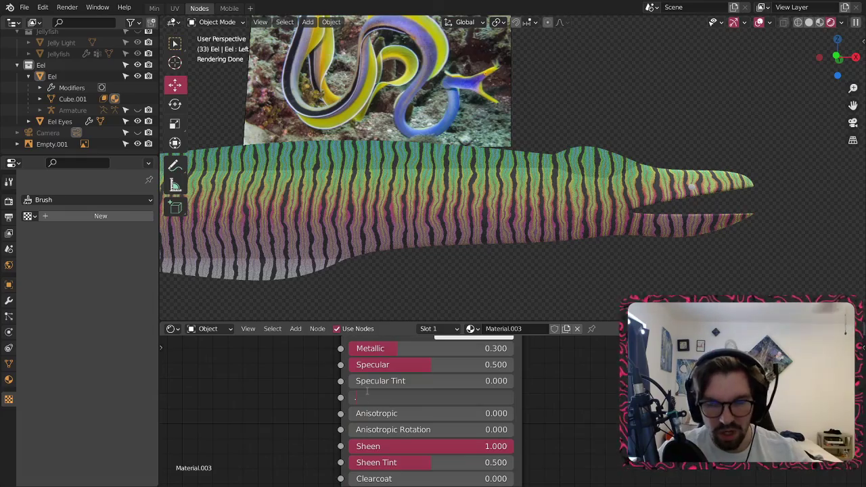
type("3")
key("Return")
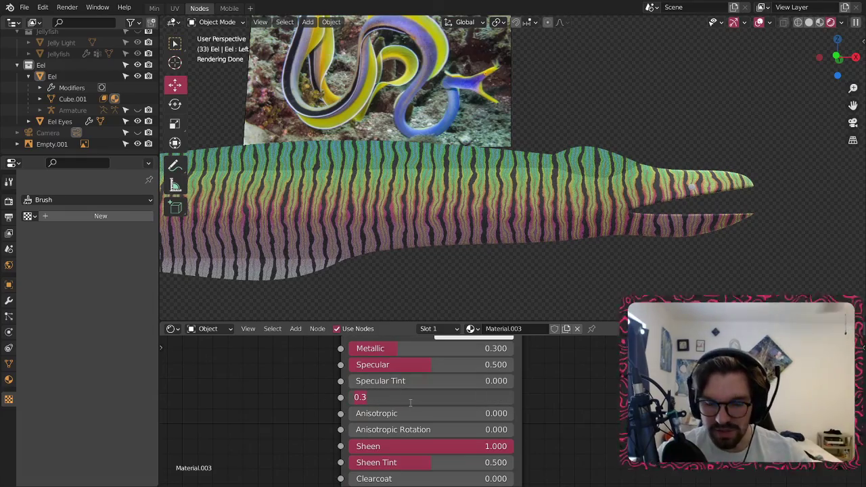
type("0.2")
key("Return")
- Set the Clearcoat of the eel material's Principled BSDF to 1.000
middle_click_drag(439, 233, 508, 180)
scroll(474, 196, "up", 8)
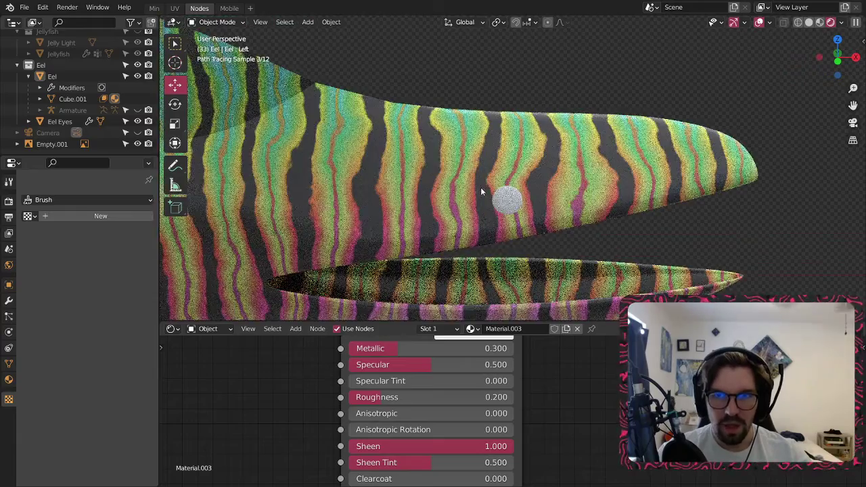
middle_click_drag(553, 454, 541, 377)
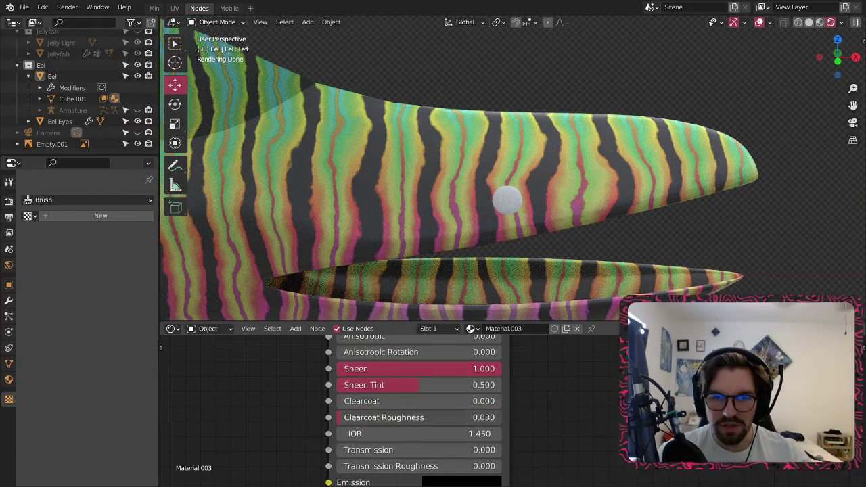
left_click_drag(368, 401, 501, 401)
middle_click_drag(541, 365, 549, 438)
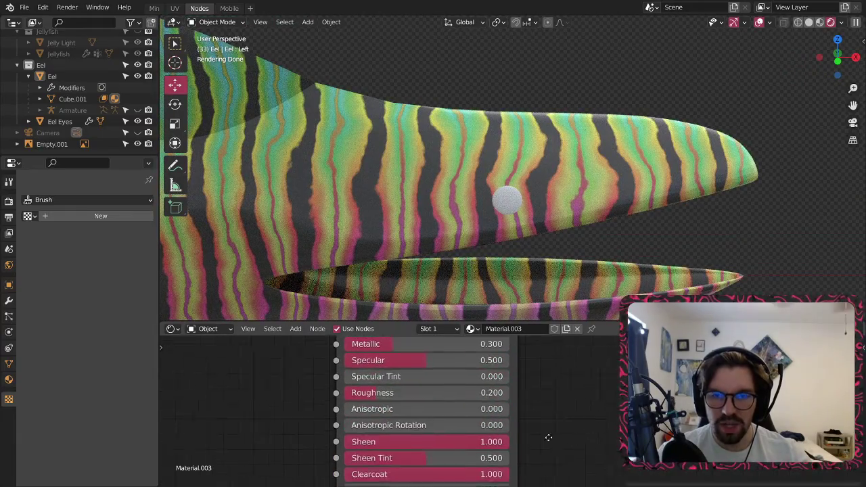
- Select the Eel Eyes object and create a new material for it
left_click(513, 197)
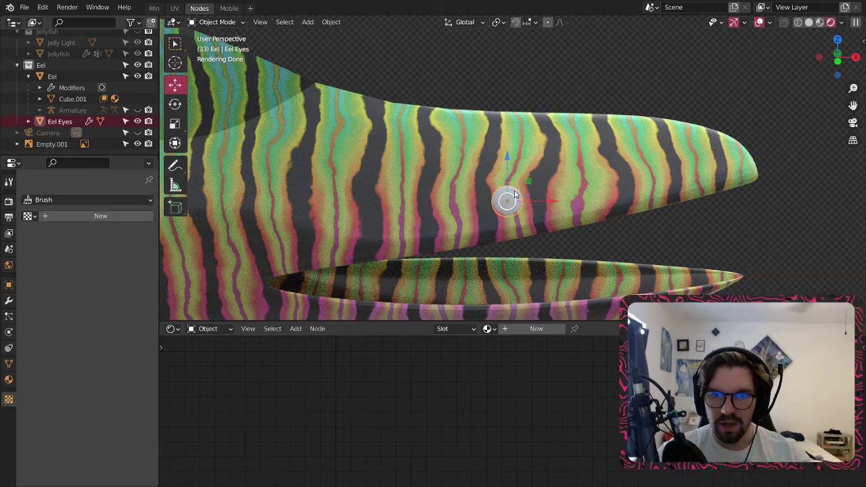
left_click(512, 331)
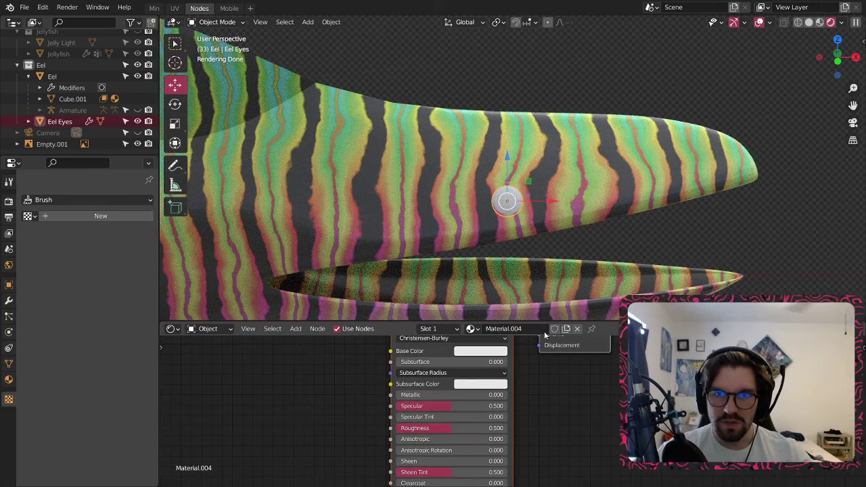
scroll(479, 354, "up", 3)
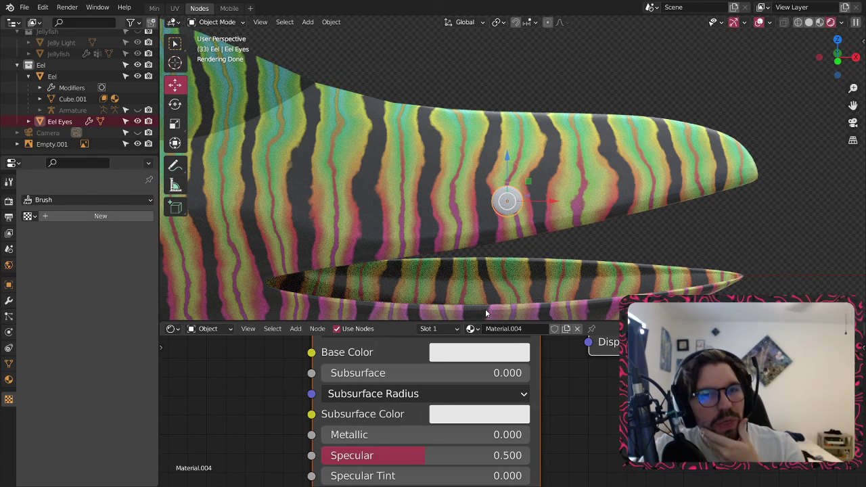
scroll(218, 372, "down", 3)
middle_click_drag(228, 413, 361, 410)
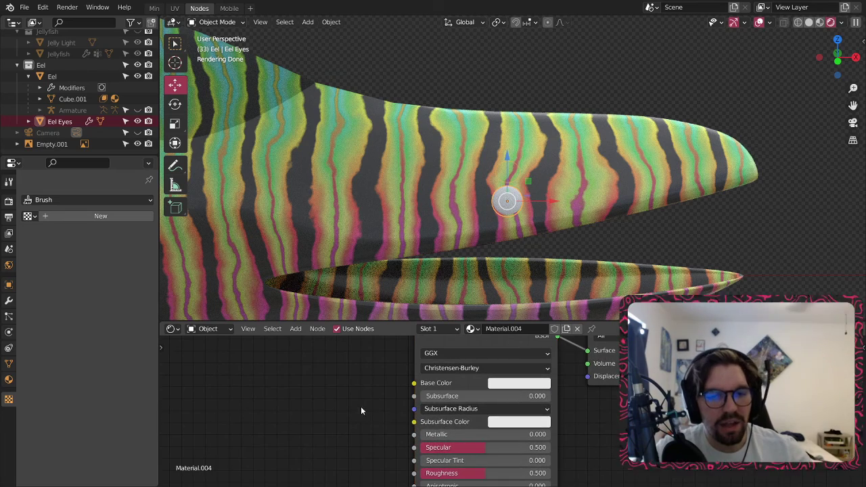
middle_click_drag(271, 394, 413, 396)
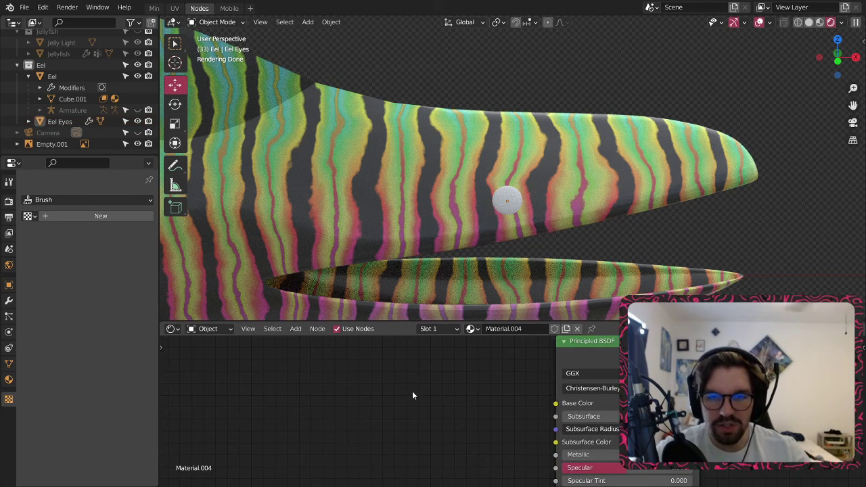
mouse_move(323, 358)
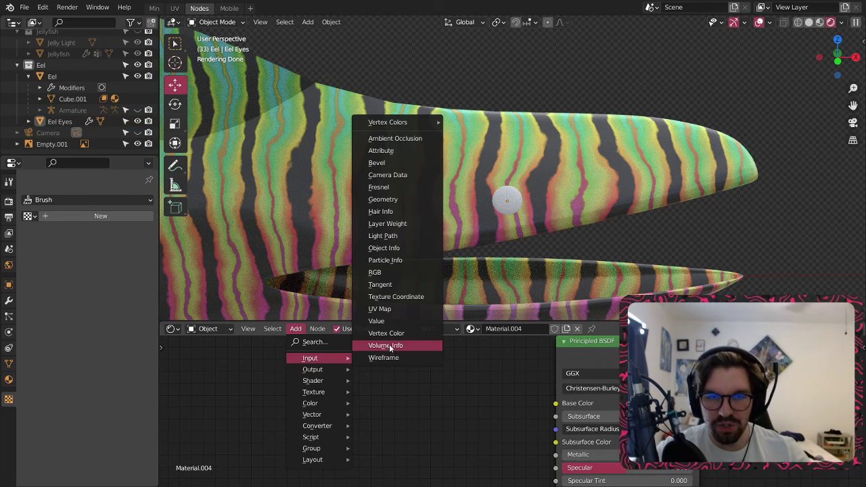
left_click(423, 310)
left_click(356, 385)
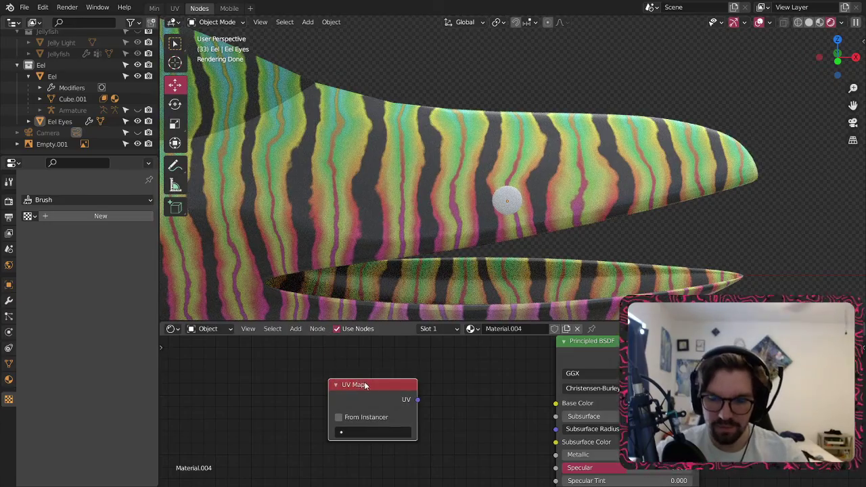
key("x")
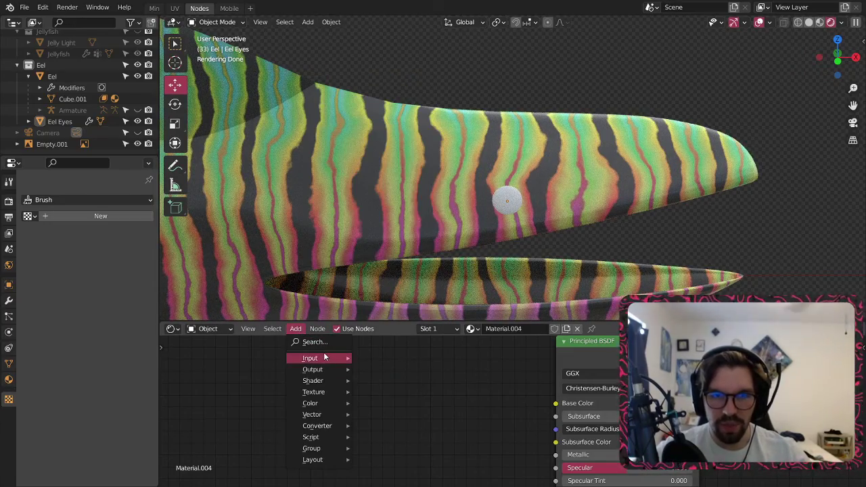
- Add a Texture Coordinate node and a Gradient Texture node set to Quadratic Sphere to the eye material
mouse_move(325, 358)
left_click(399, 301)
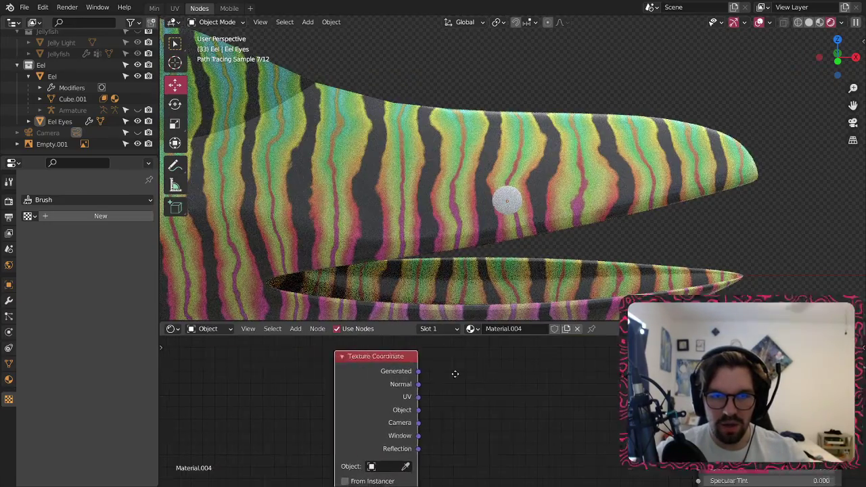
mouse_move(334, 392)
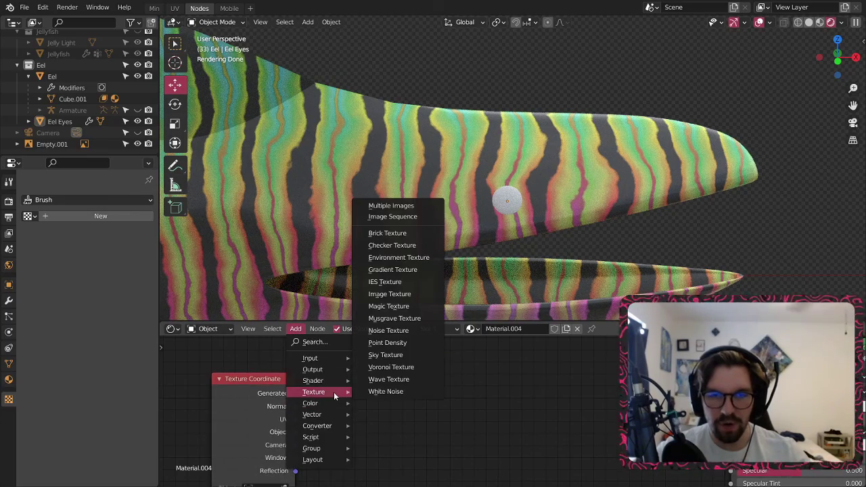
left_click(398, 272)
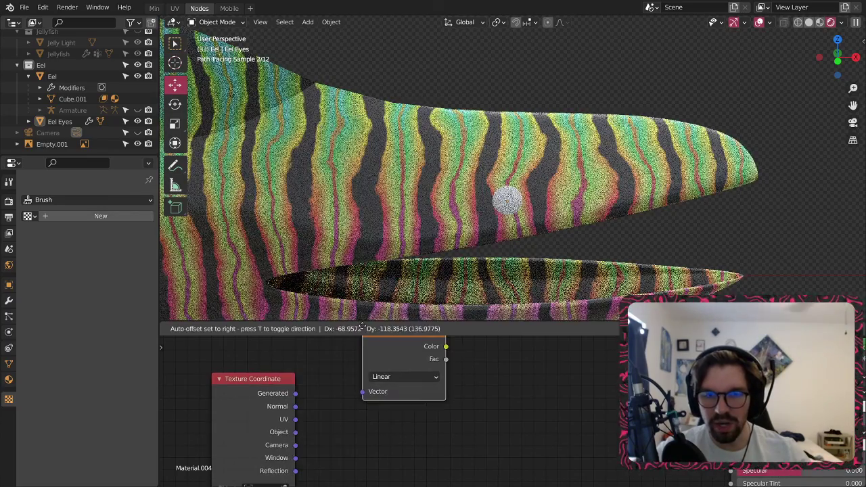
left_click(404, 365)
left_click(404, 377)
left_click(390, 350)
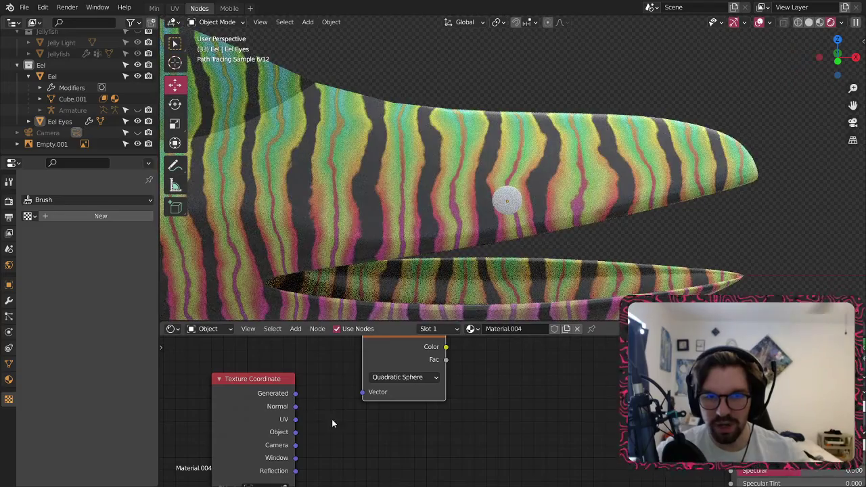
- Link the Object coordinates to the Gradient Texture's Vector and its Color to the Principled BSDF's Base Color, keeping the Eel Eyes selected
middle_click_drag(472, 353, 433, 366)
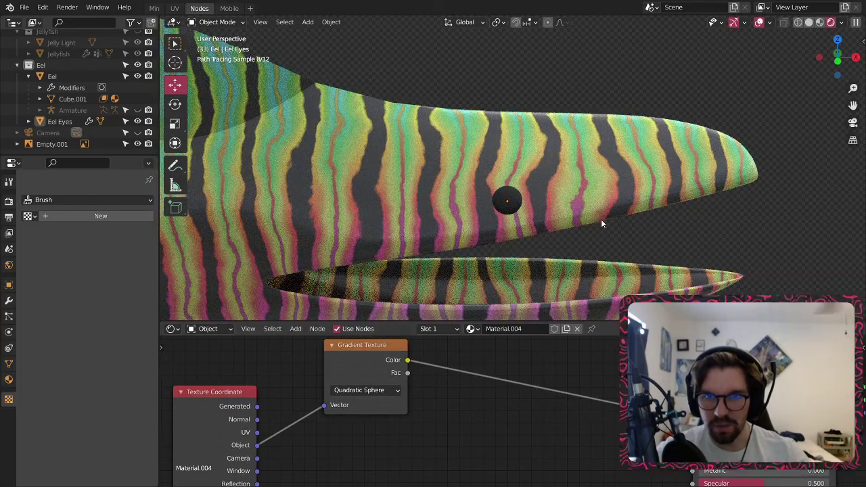
left_click(604, 219)
left_click(502, 192)
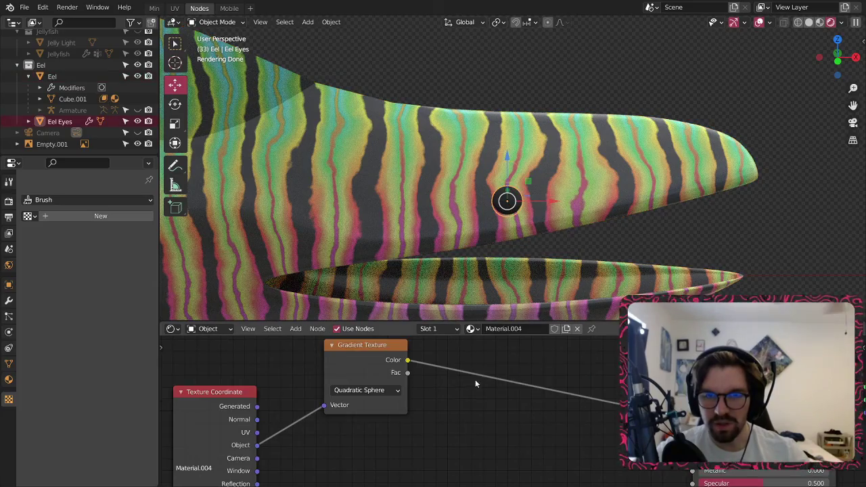
- Insert a ColorRamp node after the Gradient Texture in the eye material and space out the nodes
mouse_move(332, 429)
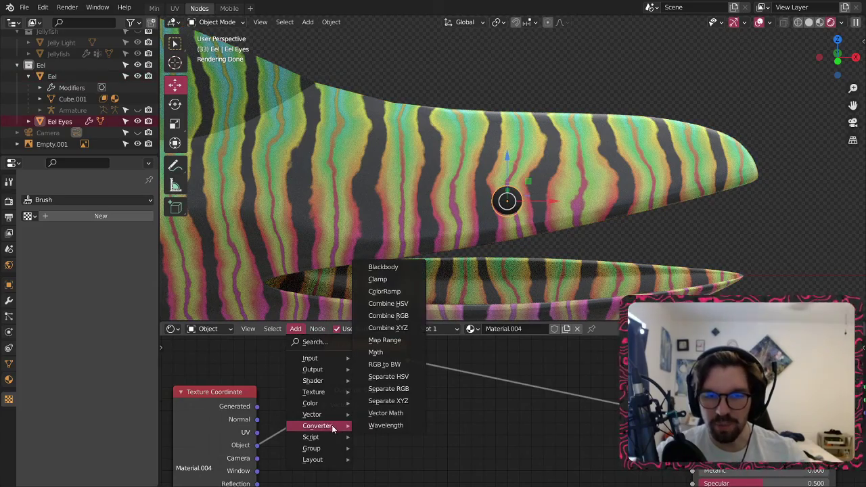
left_click(384, 291)
scroll(338, 399, "down", 2)
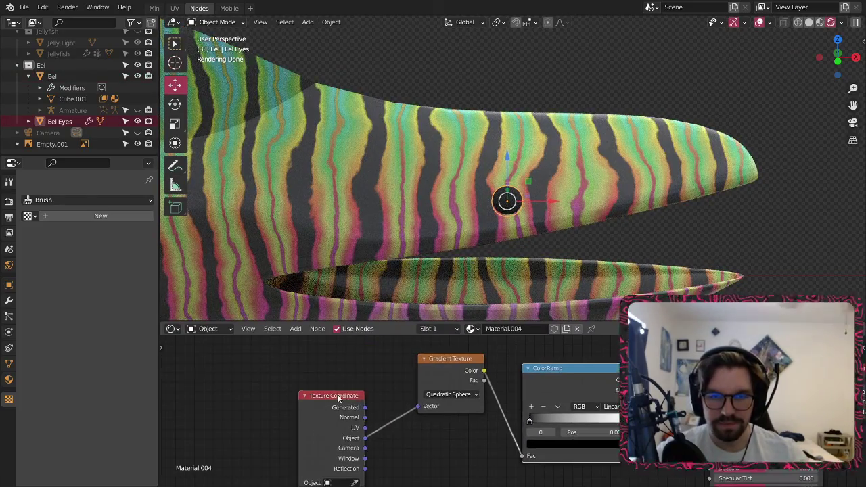
left_click_drag(338, 400, 251, 395)
left_click_drag(446, 362, 332, 364)
left_click_drag(557, 378, 465, 328)
- Reverse the eye material's ColorRamp, placing the white stop at the very start and the black stop shortly after it
scroll(437, 379, "up", 5)
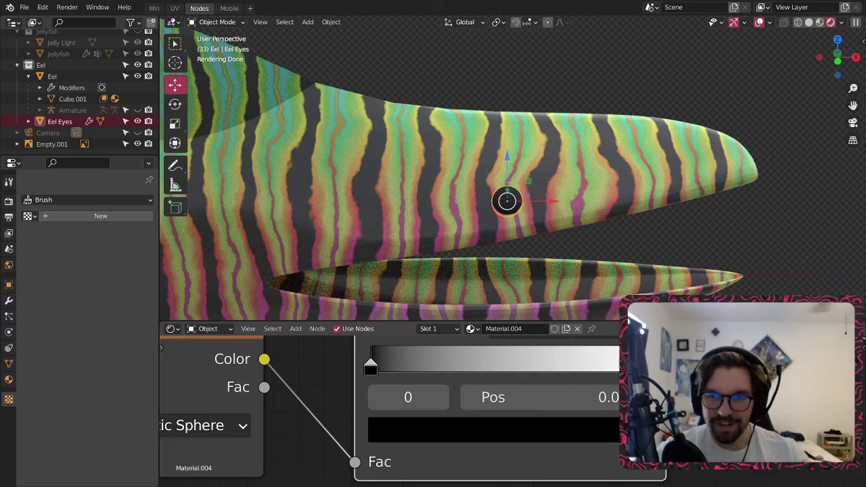
left_click_drag(660, 369, 476, 369)
left_click_drag(412, 370, 380, 370)
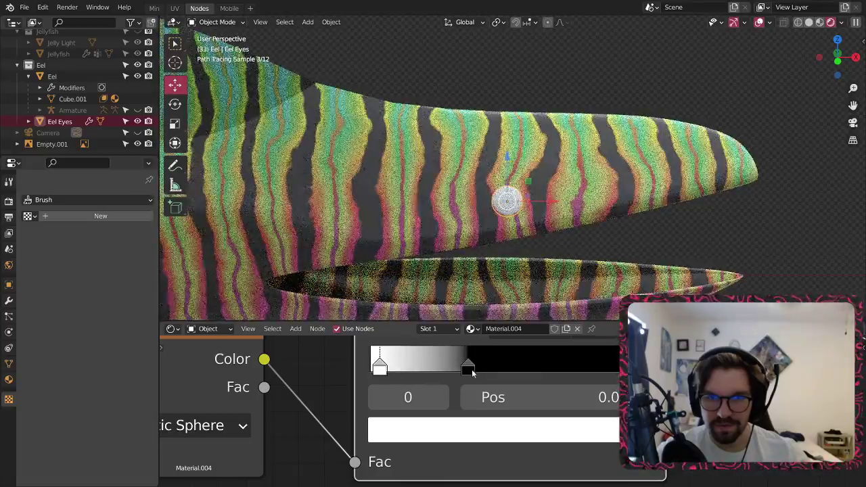
left_click_drag(472, 373, 411, 372)
scroll(525, 156, "up", 5)
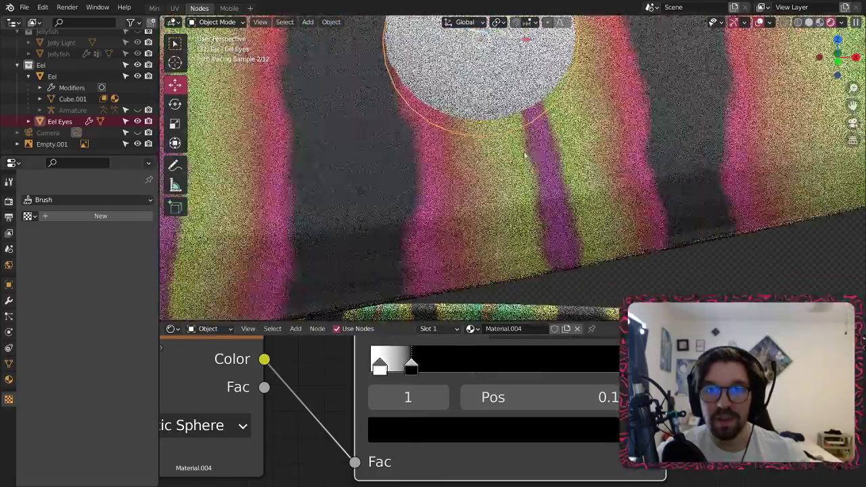
middle_click_drag(482, 186, 494, 294, "shift")
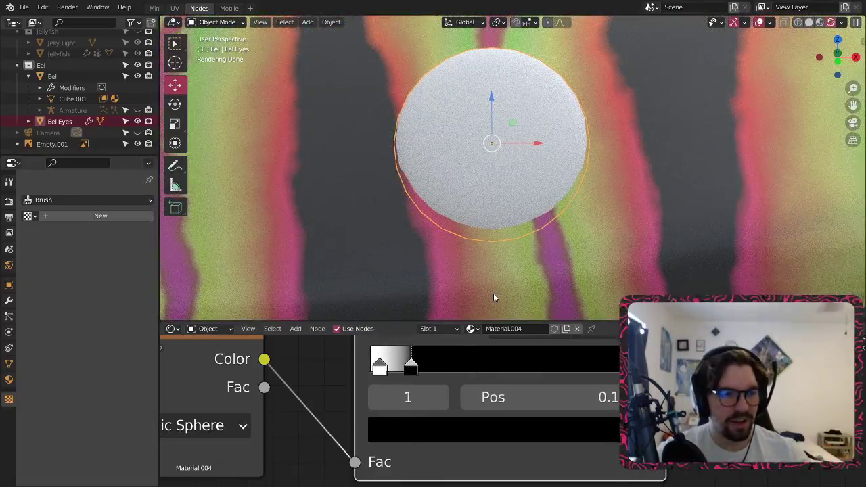
left_click_drag(376, 370, 335, 370)
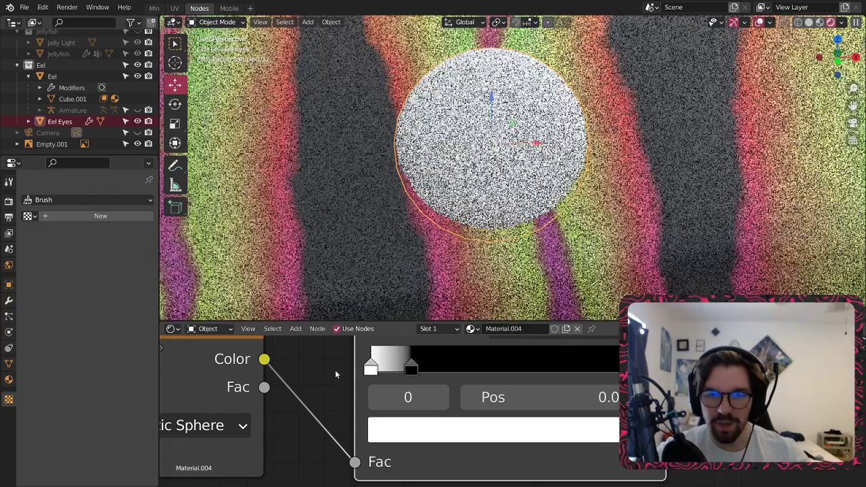
- Move the ColorRamp's black stop right beside the white one, and insert a Mapping node between the Texture Coordinate and Gradient Texture nodes
left_click_drag(413, 369, 378, 369)
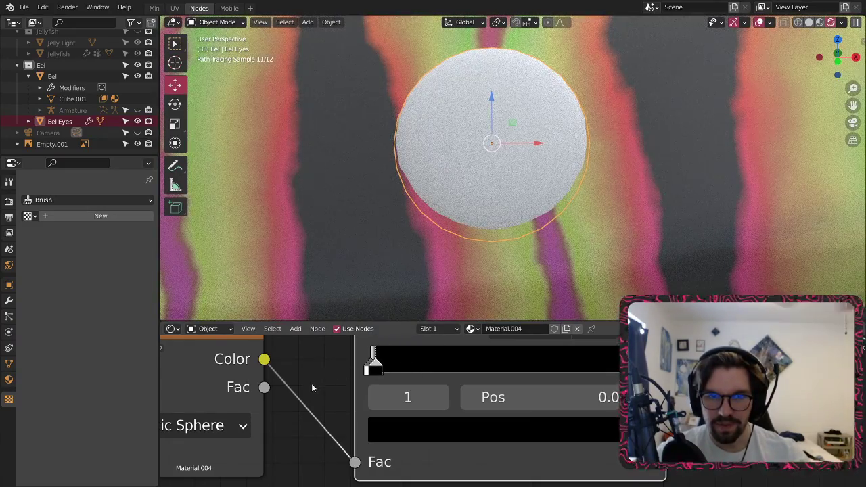
scroll(314, 390, "down", 12)
middle_click_drag(315, 394, 662, 414)
left_click_drag(537, 420, 399, 402)
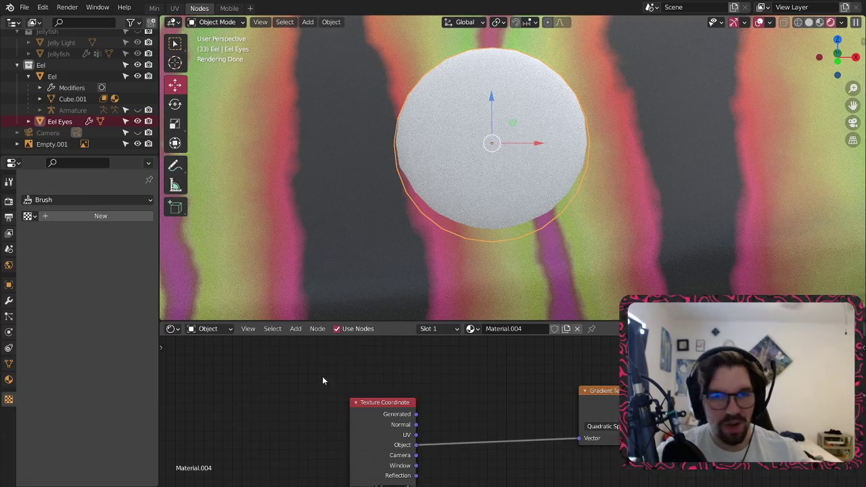
mouse_move(328, 416)
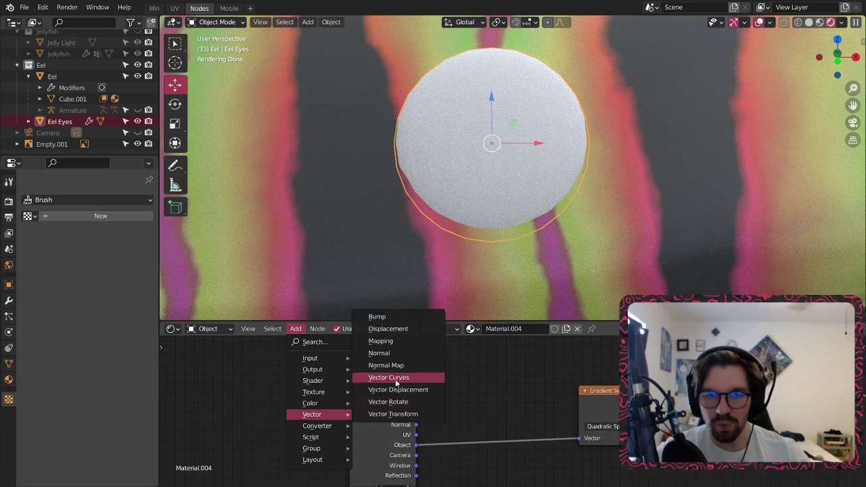
left_click(398, 345)
left_click(327, 362)
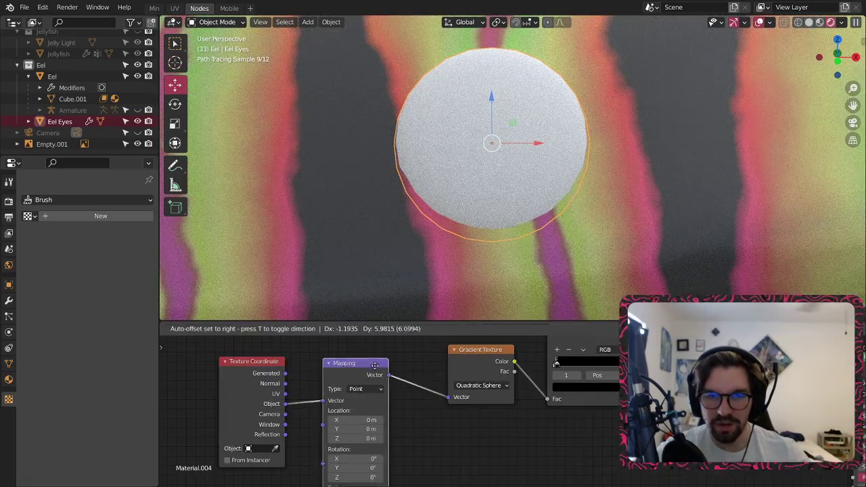
- Try scale values of 5 and 0.1 on the X, Y and Z axes of the Mapping node
scroll(379, 433, "up", 2)
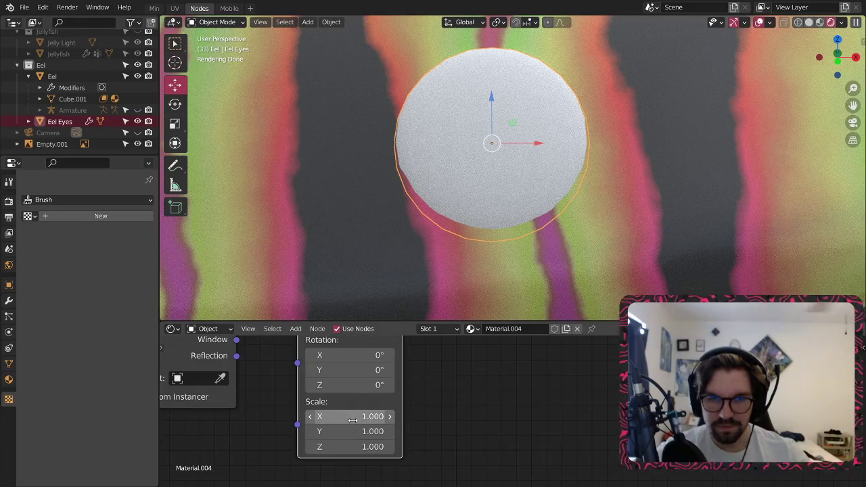
left_click_drag(340, 417, 341, 447)
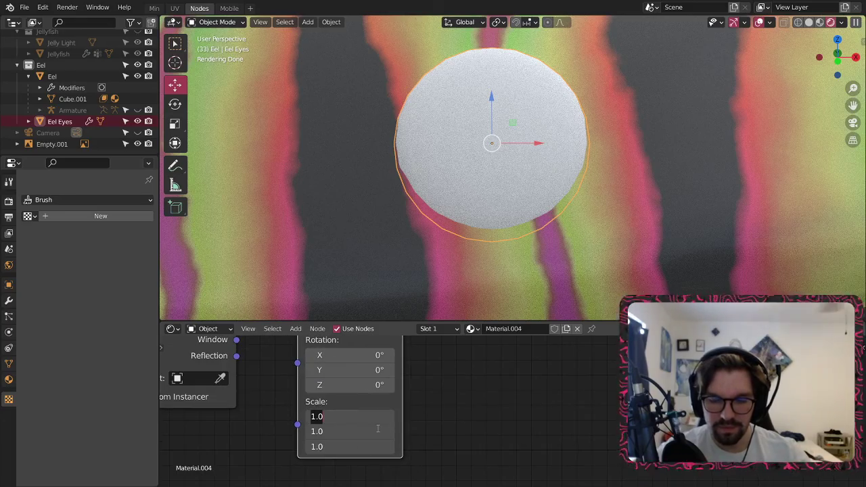
type("5")
key("Return")
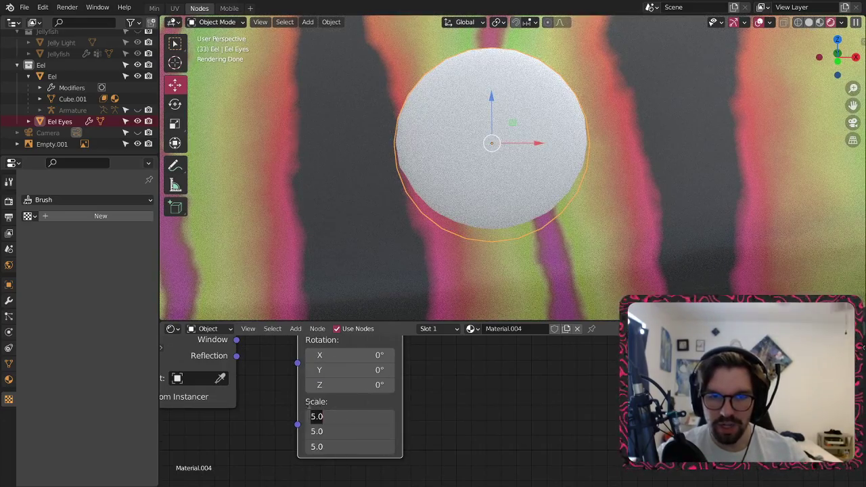
type("0.1")
key("Return")
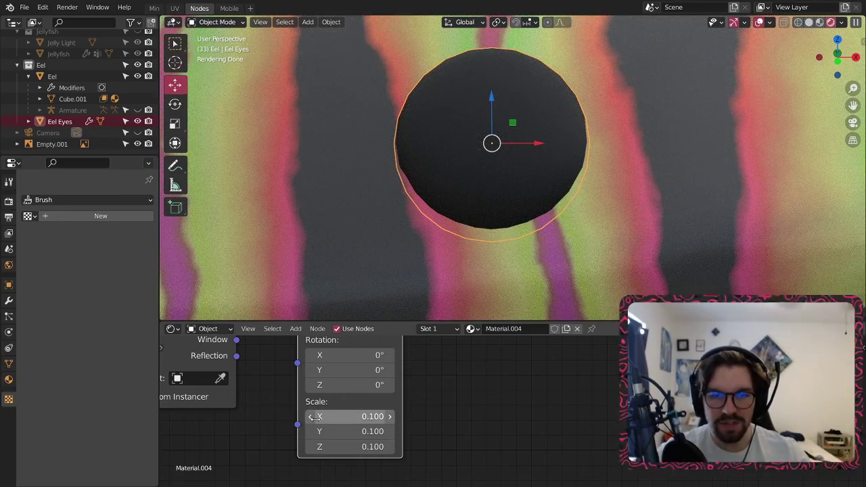
- Swap the order of the ColorRamp stops, with black at the start and white at position 0.040
middle_click_drag(494, 390, 385, 415)
scroll(385, 415, "up", 2)
mouse_move(368, 415)
left_mouse_down()
mouse_move(508, 420)
mouse_move(357, 417)
mouse_move(391, 419)
mouse_move(365, 417)
left_mouse_up()
left_click(360, 417)
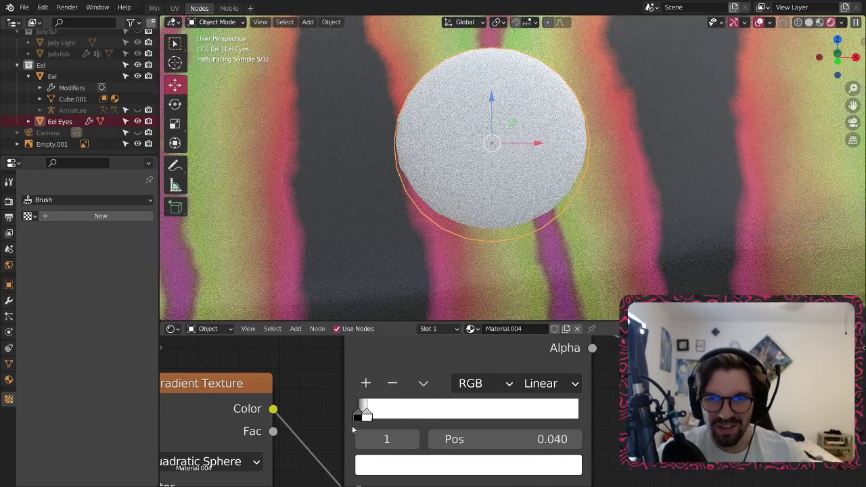
- Set the Mapping node's scale to 0.3 on the X, Y and Z axes
scroll(326, 428, "down", 6)
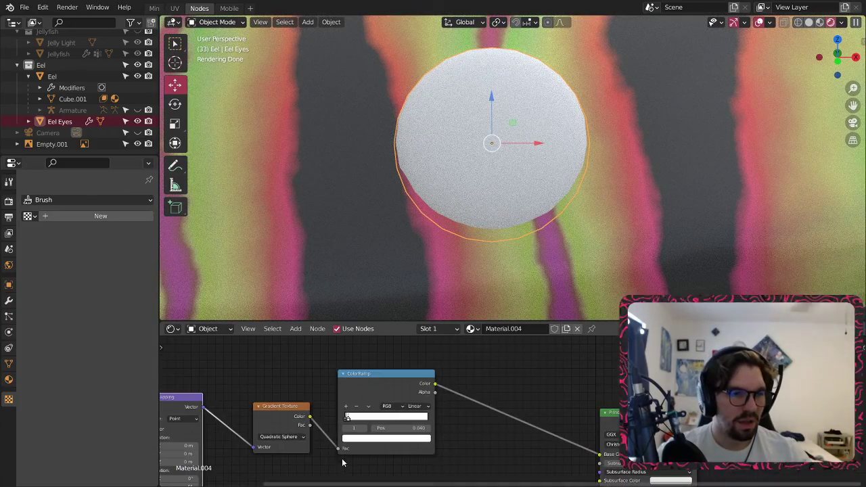
middle_click_drag(353, 464, 427, 427)
scroll(405, 426, "up", 8)
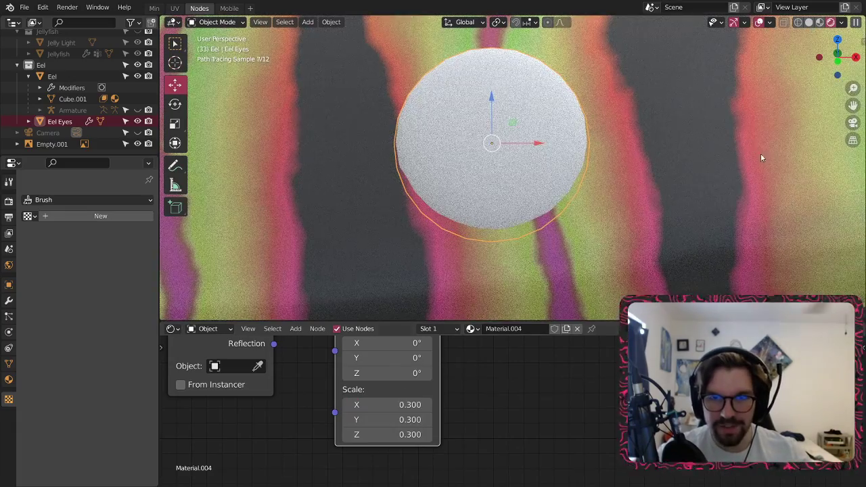
- Move both ColorRamp stops to near the middle of the ramp, with black just before white
scroll(516, 389, "down", 5)
middle_click_drag(557, 410, 462, 440)
scroll(464, 406, "up", 4)
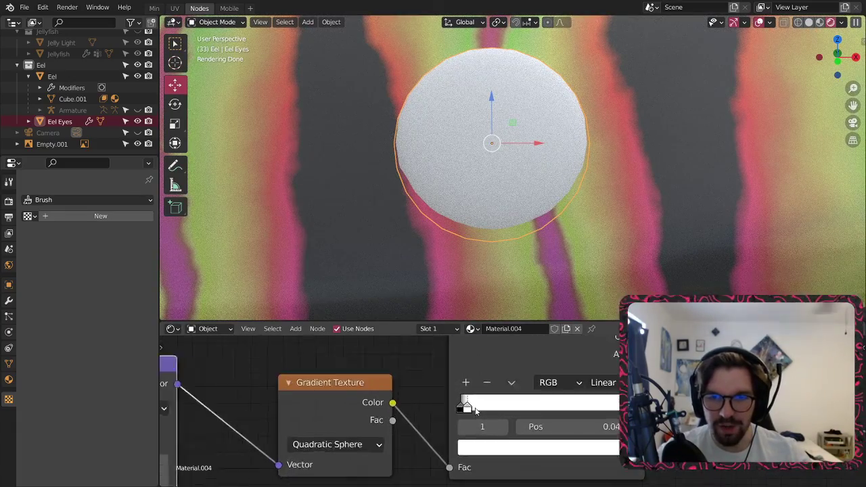
left_click_drag(458, 407, 696, 411)
left_click(469, 412)
left_click_drag(485, 408, 554, 408)
mouse_move(624, 406)
left_mouse_down()
mouse_move(564, 409)
mouse_move(585, 407)
mouse_move(571, 410)
mouse_move(579, 413)
left_mouse_up()
left_click(586, 410)
left_click(583, 411)
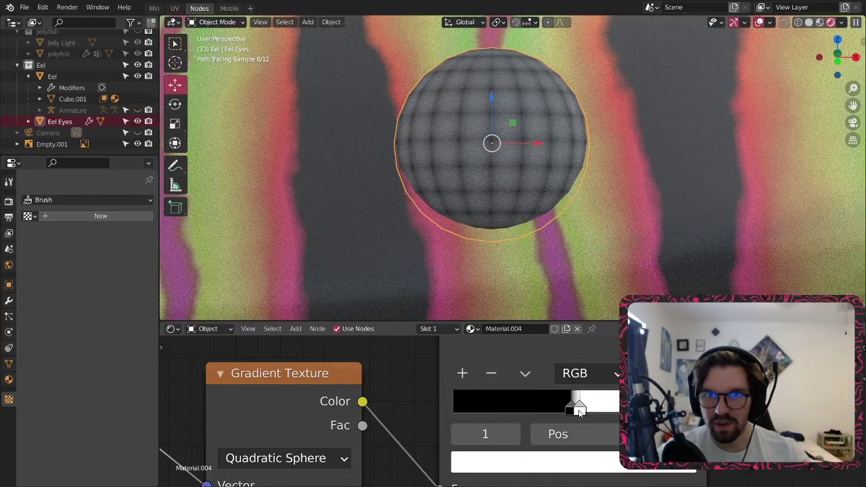
- Fine-tune the eye's ColorRamp so the white stop sits at position 0.500 with the black stop almost touching it
mouse_move(418, 446)
middle_mouse_down()
mouse_move(493, 372)
mouse_move(492, 399)
mouse_move(430, 455)
middle_mouse_up()
scroll(580, 389, "up", 1)
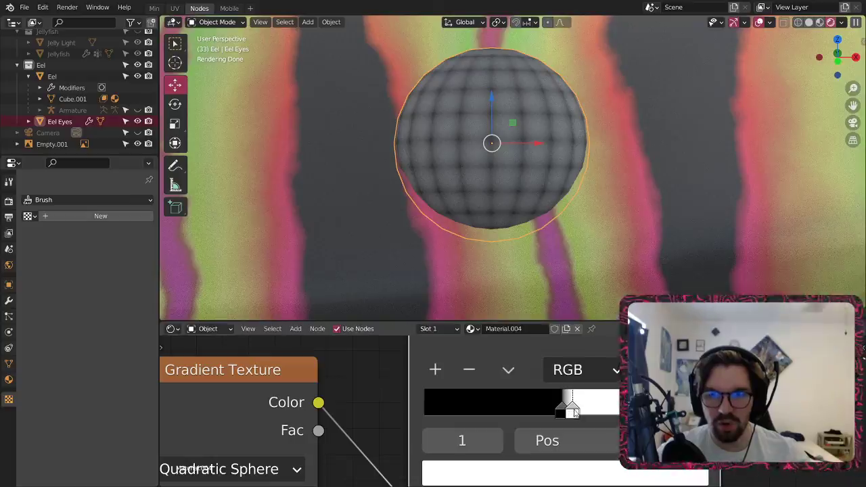
left_click_drag(574, 409, 578, 409)
mouse_move(561, 410)
left_mouse_down()
mouse_move(553, 410)
mouse_move(566, 412)
left_mouse_up()
left_click(577, 409)
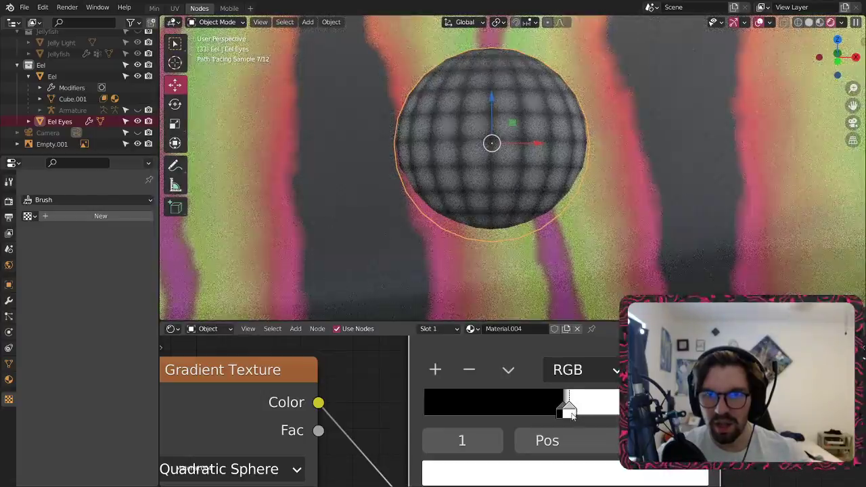
- Change the ColorRamp's white stop to a fully saturated bright red
scroll(479, 196, "down", 8)
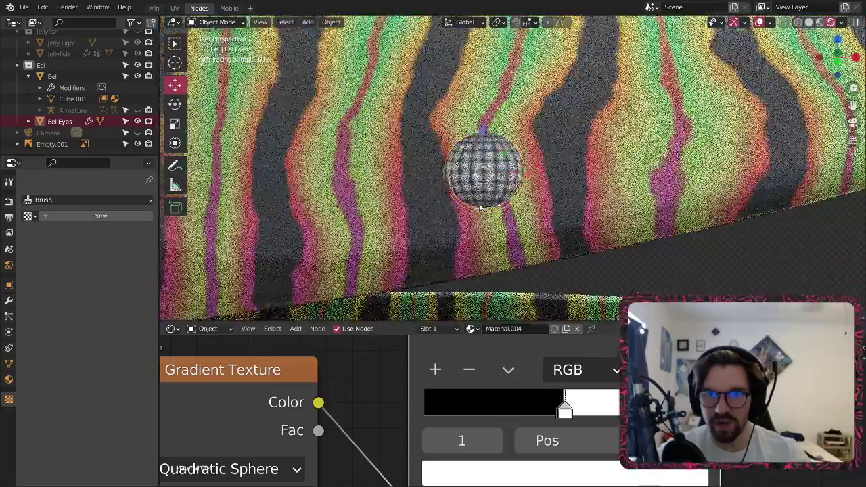
scroll(477, 192, "up", 6)
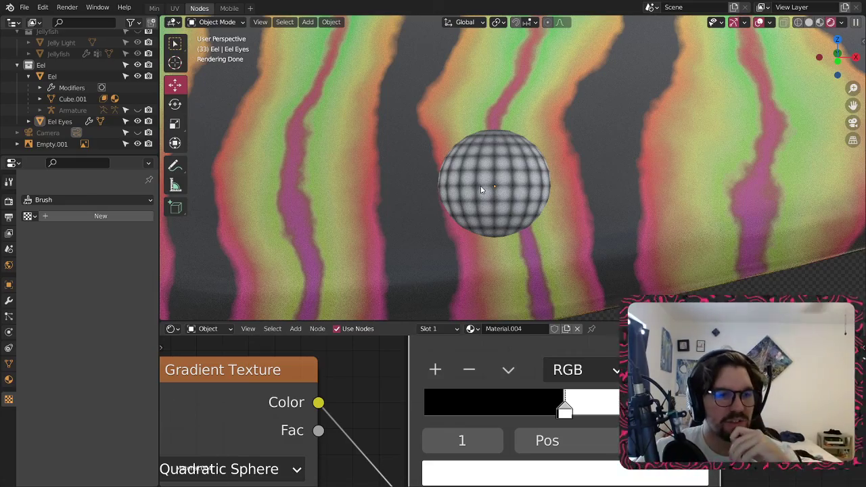
scroll(594, 171, "down", 5)
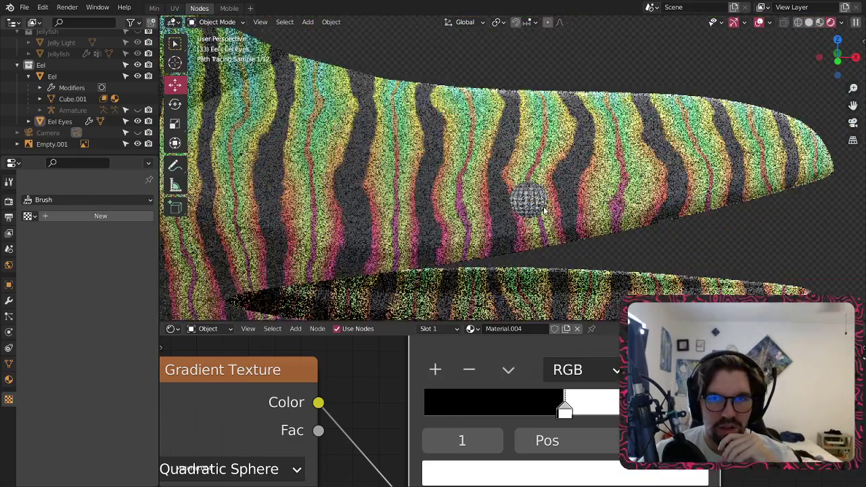
scroll(542, 207, "up", 5)
scroll(678, 370, "down", 3)
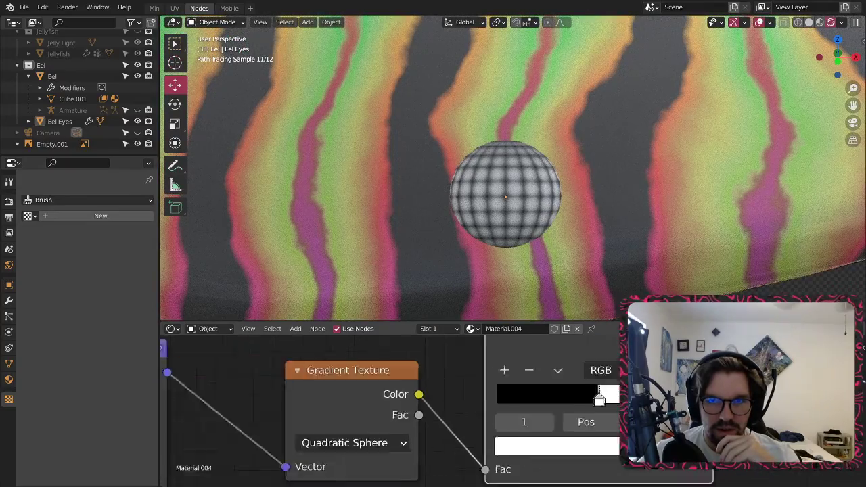
middle_click_drag(678, 370, 540, 353)
scroll(528, 355, "up", 3)
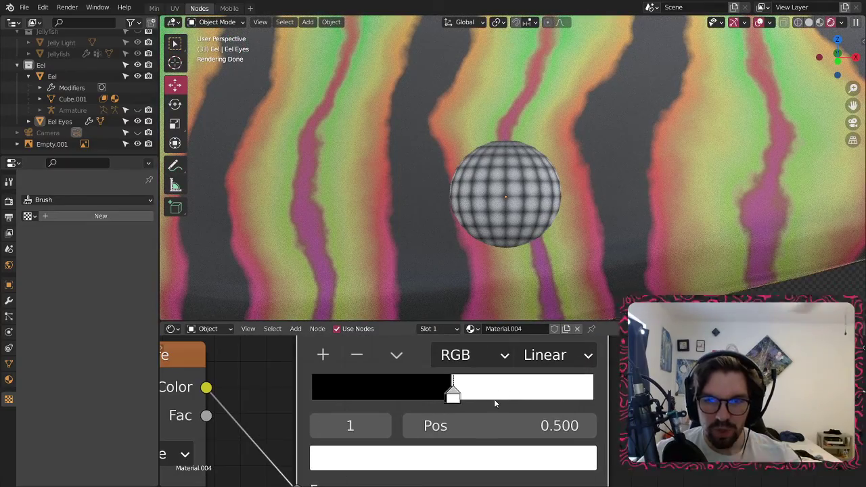
left_click(475, 452)
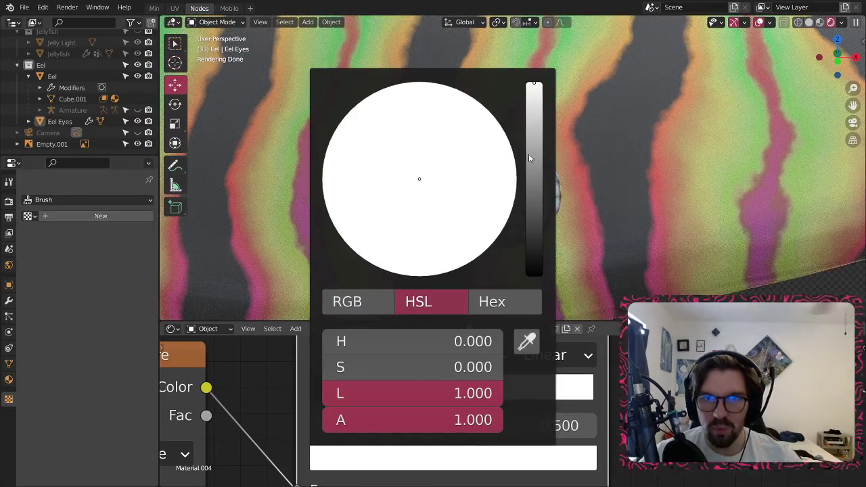
left_click(532, 179)
left_click_drag(426, 211, 429, 276)
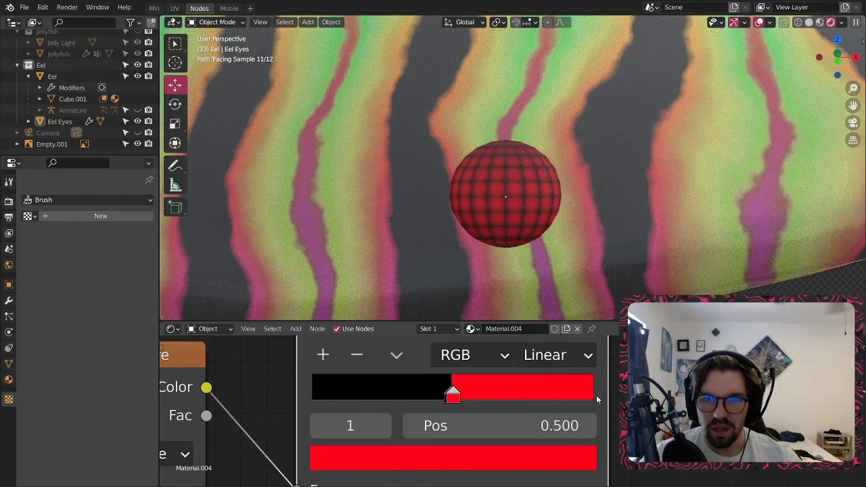
- Set the eye material's Metallic to 1.000 and Specular to 0.000 on the Principled BSDF
scroll(597, 399, "down", 12)
middle_click_drag(601, 399, 511, 402)
middle_click_drag(697, 454, 580, 405)
scroll(580, 404, "up", 4)
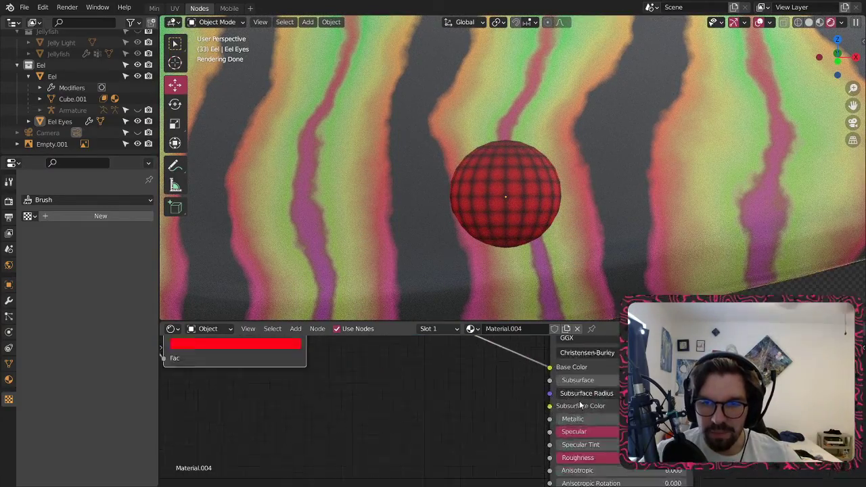
scroll(580, 405, "up", 2)
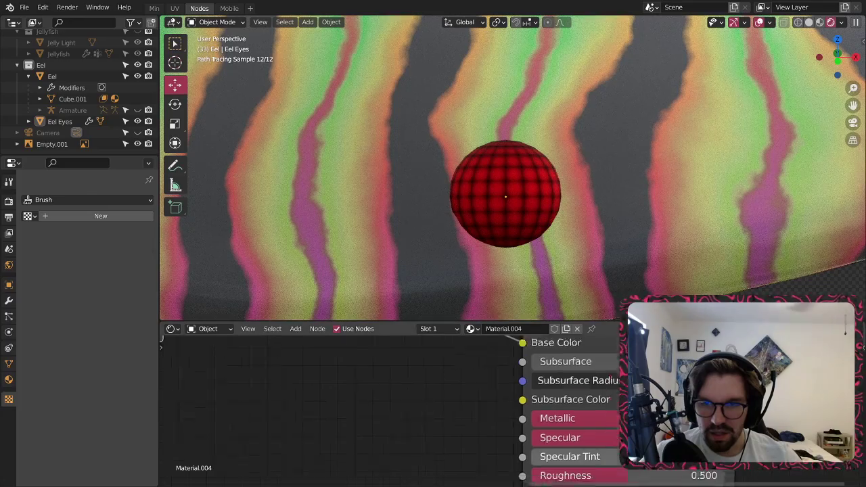
middle_click_drag(628, 455, 532, 439)
left_click_drag(518, 418, 427, 422)
- Set the Principled BSDF's Roughness to 0.2 after trying 0.1, checking the eye from a different angle
middle_click_drag(610, 442, 562, 380)
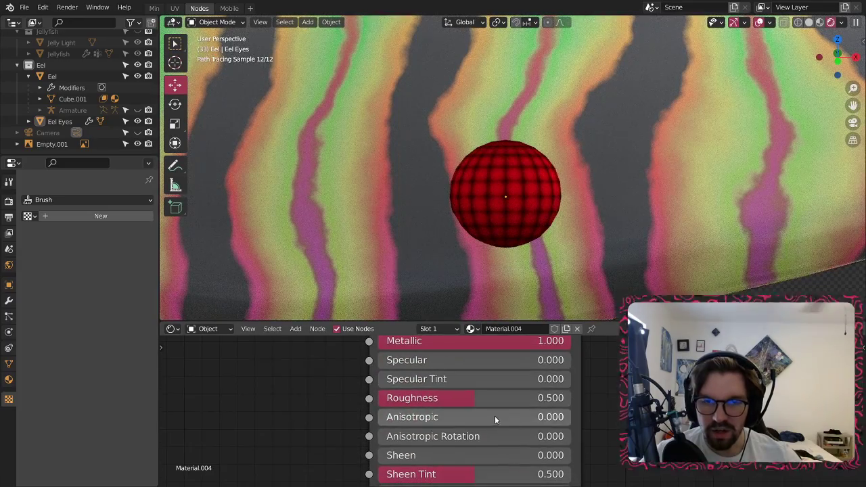
left_click(487, 398)
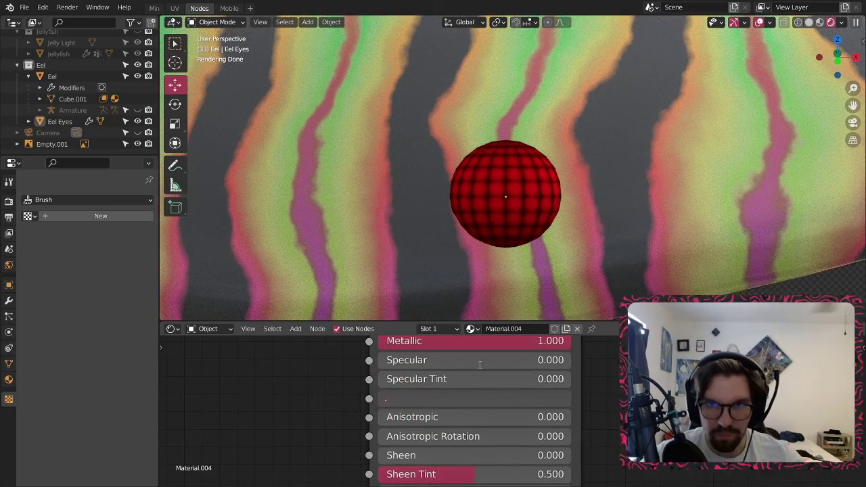
key("Return")
left_click(492, 397)
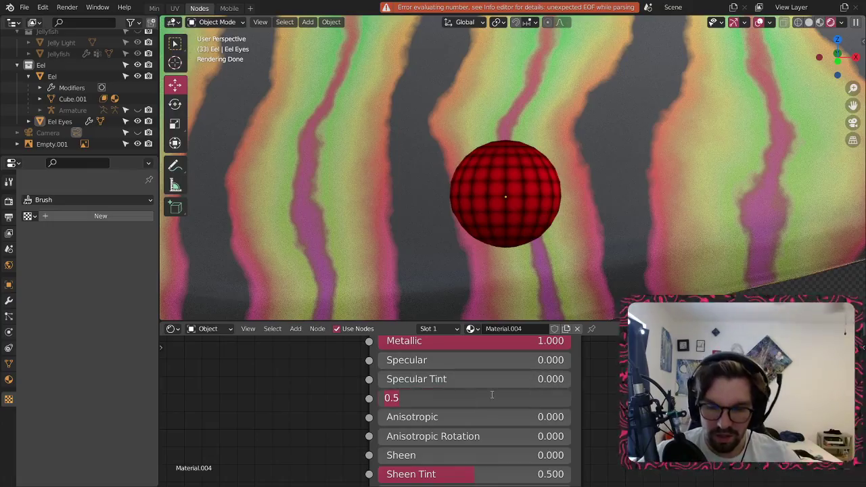
type("0.1")
key("Return")
middle_click_drag(468, 215, 464, 234)
left_click(421, 403)
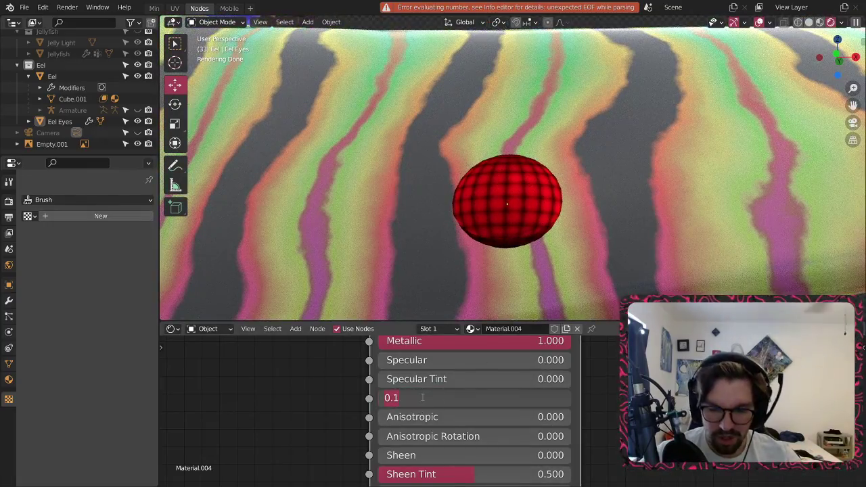
type(".2")
key("Return")
- Raise the Principled BSDF's Transmission to 1.000 and reduce both Clearcoat Roughness and Sheen Tint to 0.000
scroll(408, 444, "down", 3)
middle_click_drag(437, 440, 446, 394)
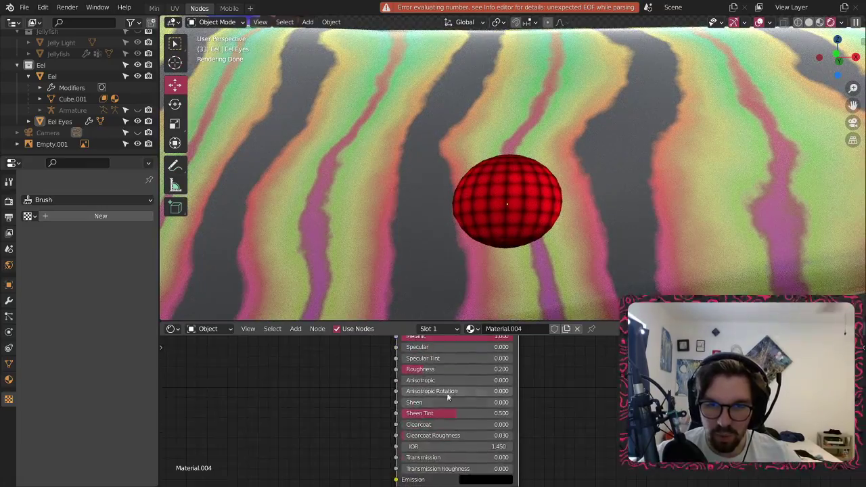
scroll(428, 430, "up", 5)
left_click_drag(412, 472, 553, 472)
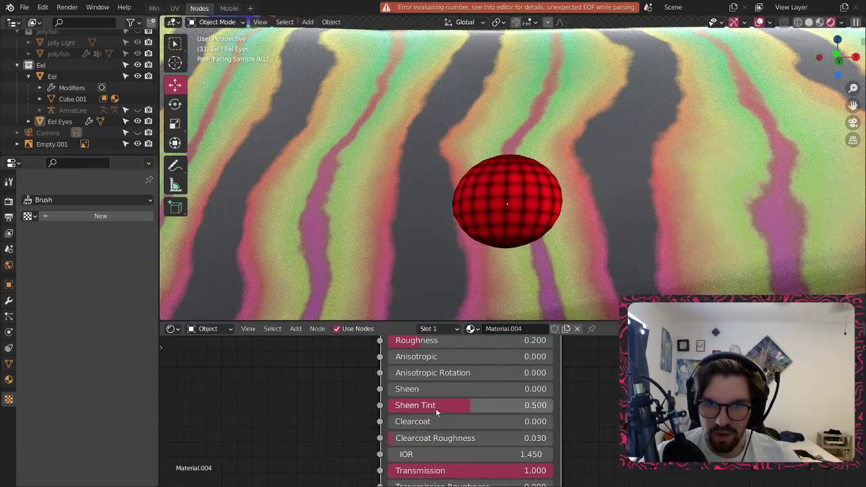
left_click_drag(419, 439, 379, 438)
left_click_drag(473, 407, 369, 408)
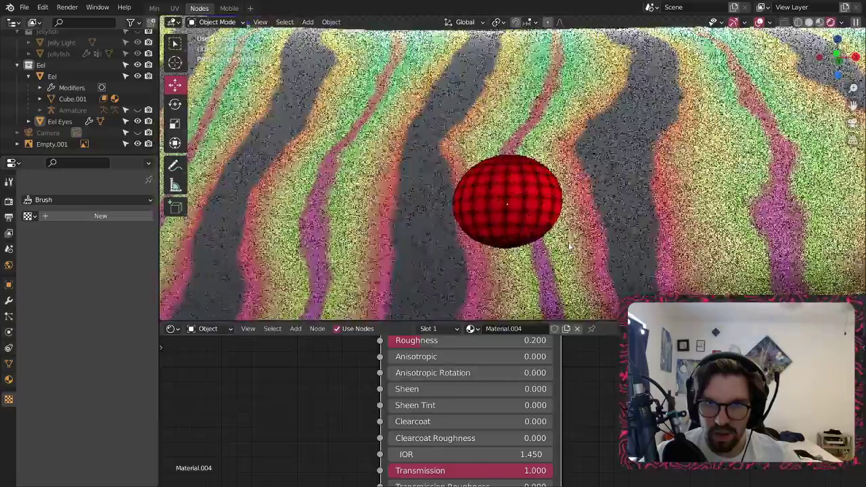
- Switch the eye ColorRamp's interpolation to Constant and place the red stop at position 0.486 with the black stop slightly before it
middle_click_drag(570, 246, 607, 284)
scroll(529, 180, "down", 3)
middle_click_drag(322, 398, 630, 486)
middle_click_drag(464, 393, 533, 486)
middle_click_drag(526, 298, 499, 184)
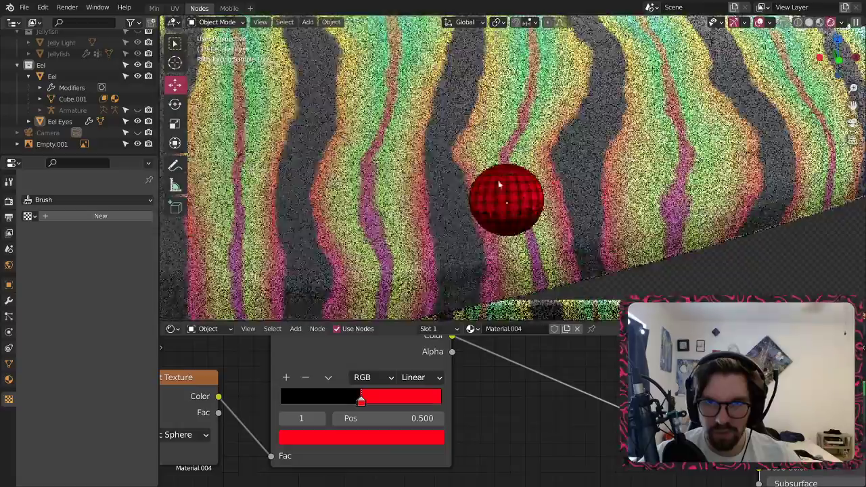
scroll(498, 184, "up", 4)
scroll(365, 392, "up", 3)
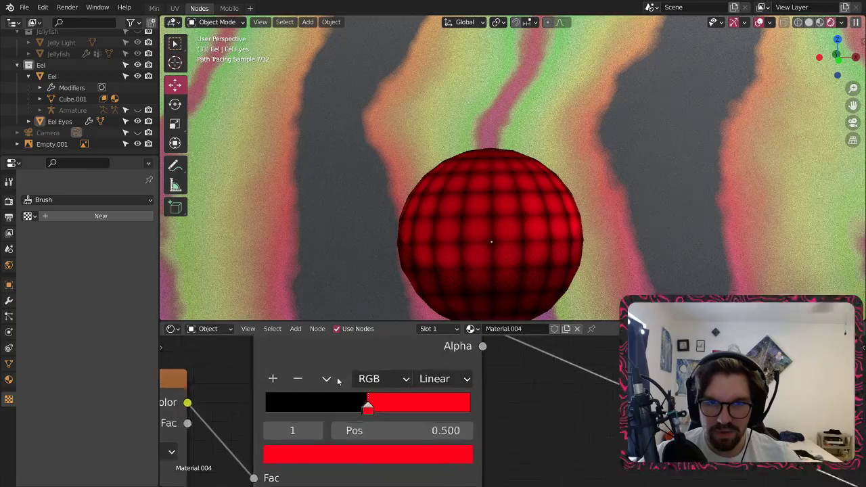
left_click(363, 421)
left_click(474, 376)
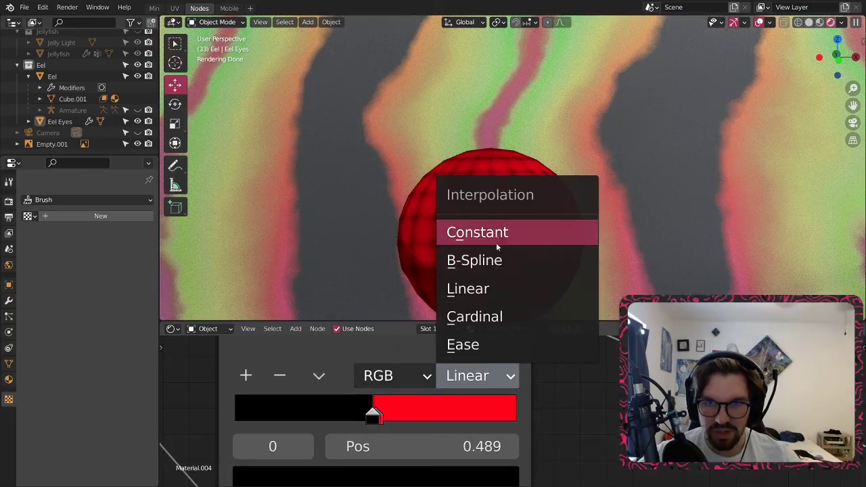
left_click(496, 237)
mouse_move(376, 416)
left_mouse_down()
mouse_move(360, 418)
mouse_move(380, 419)
mouse_move(370, 420)
left_mouse_up()
left_click(369, 415)
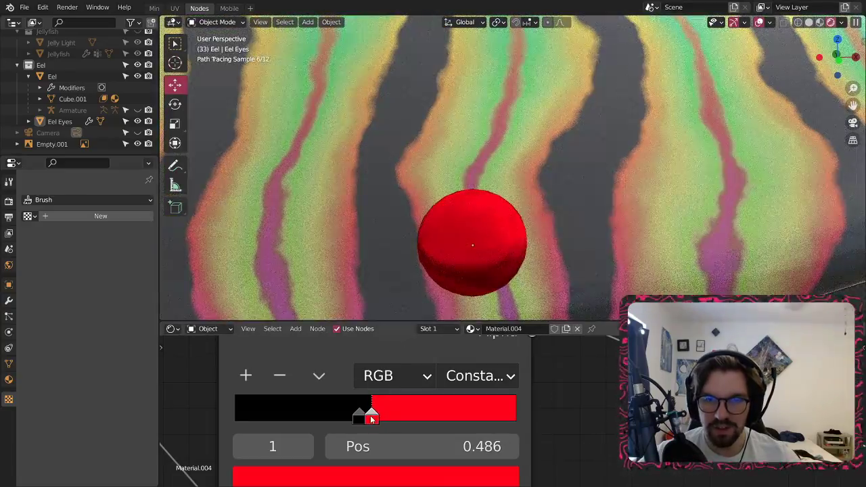
- Try the ColorRamp's red stop at position 0.470 and 0.480, and step it down to 0.440
middle_click_drag(495, 430, 500, 402)
left_click(483, 414)
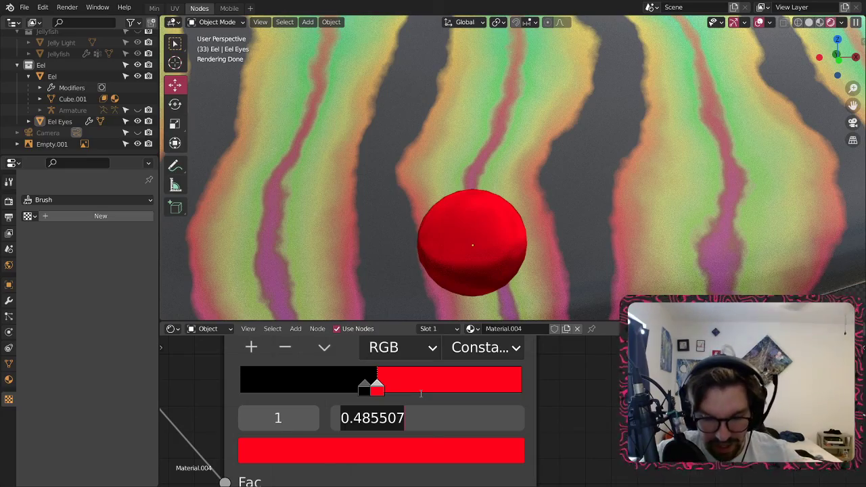
type(".47")
key("Return")
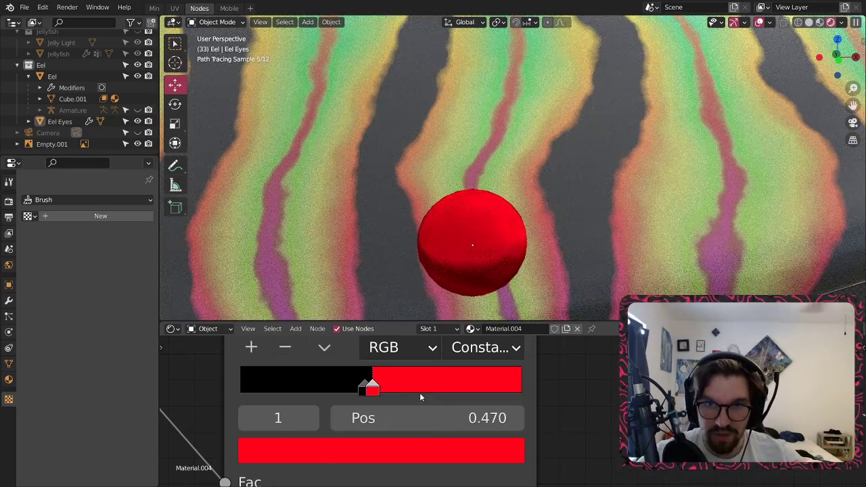
left_click(515, 418)
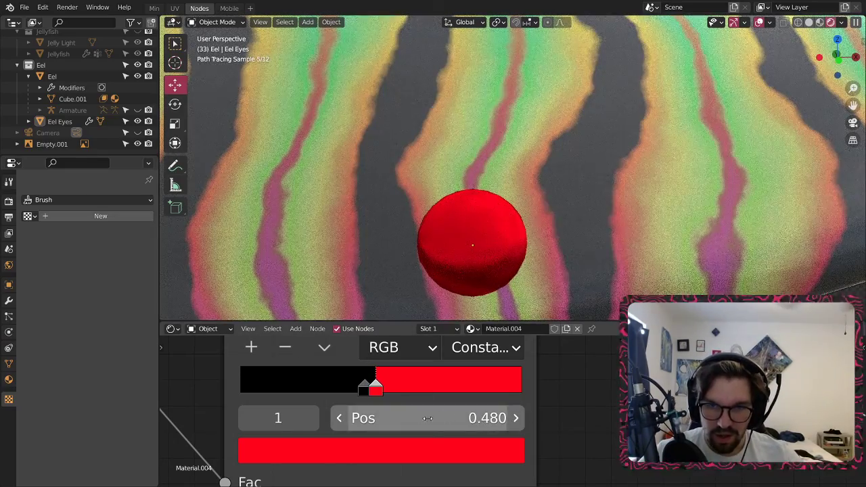
left_click(340, 419)
left_click(340, 418)
left_click(340, 418)
left_click(340, 418)
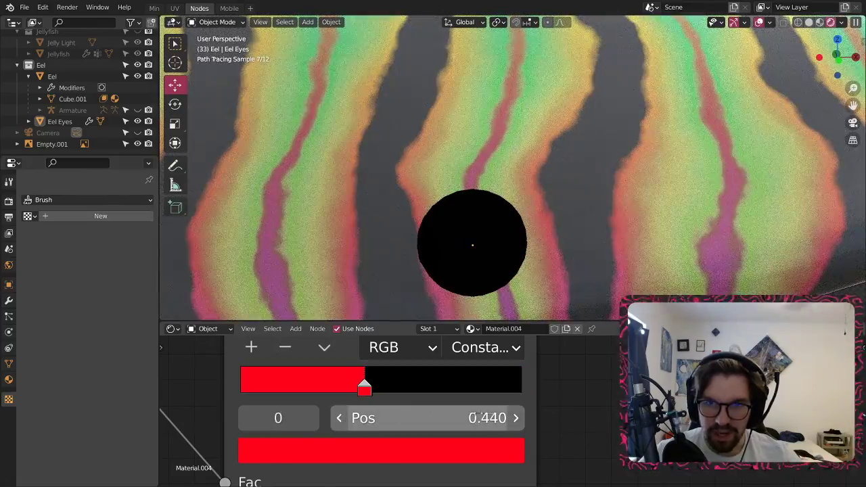
- Try finer positions for the ColorRamp's red stop, entering 0.445, 0.443 and 0.4425
left_click(484, 429)
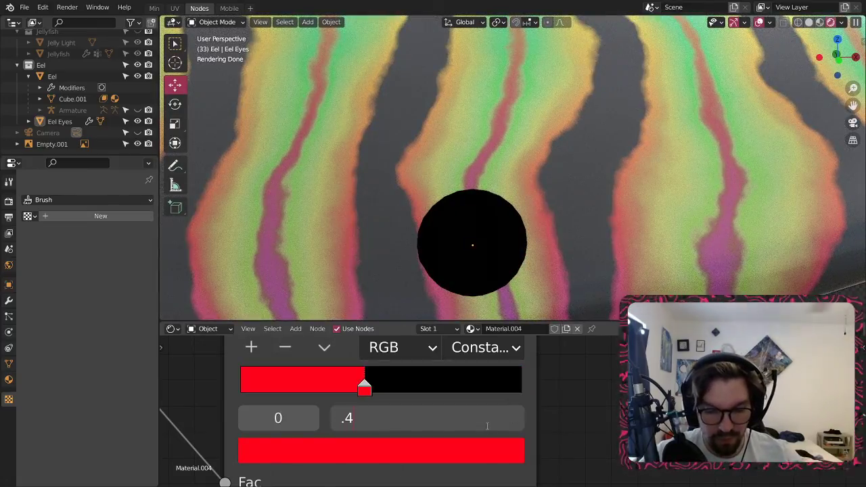
type(".445")
key("Return")
left_click(488, 425)
type(".")
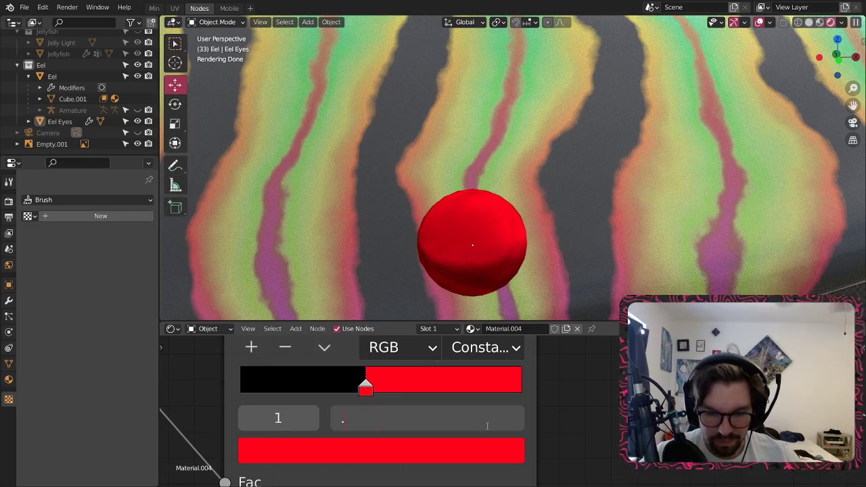
type("443")
key("Return")
left_click(487, 426)
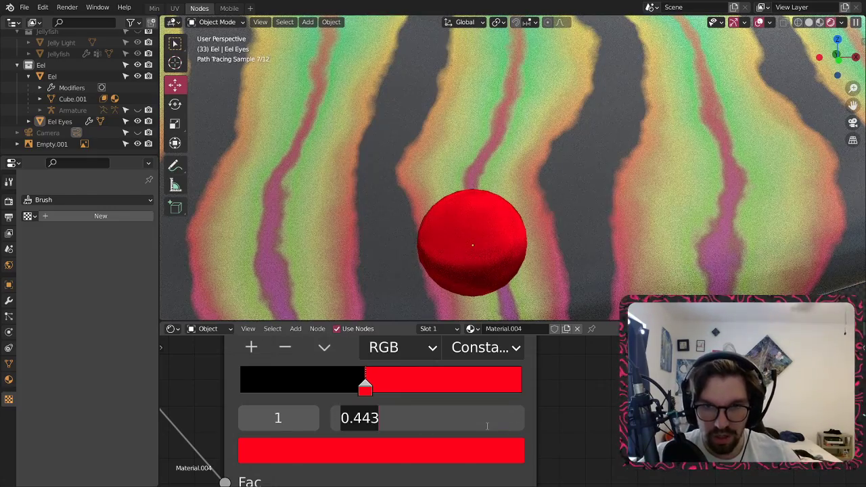
key("Return")
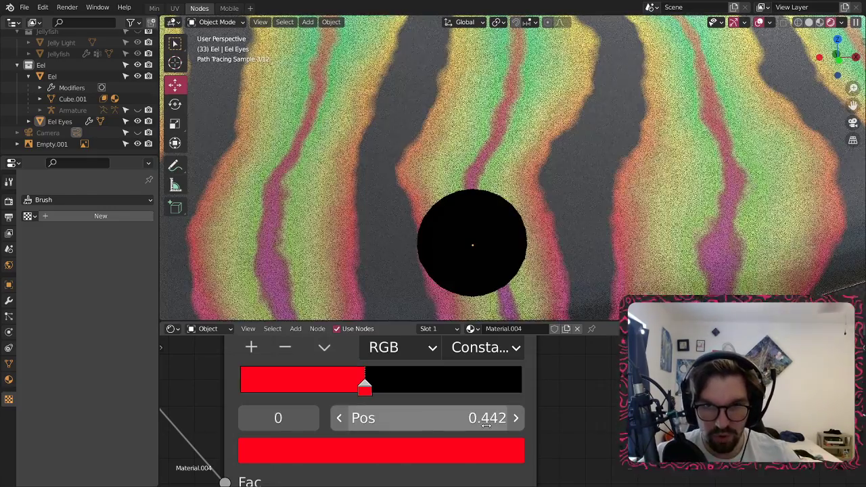
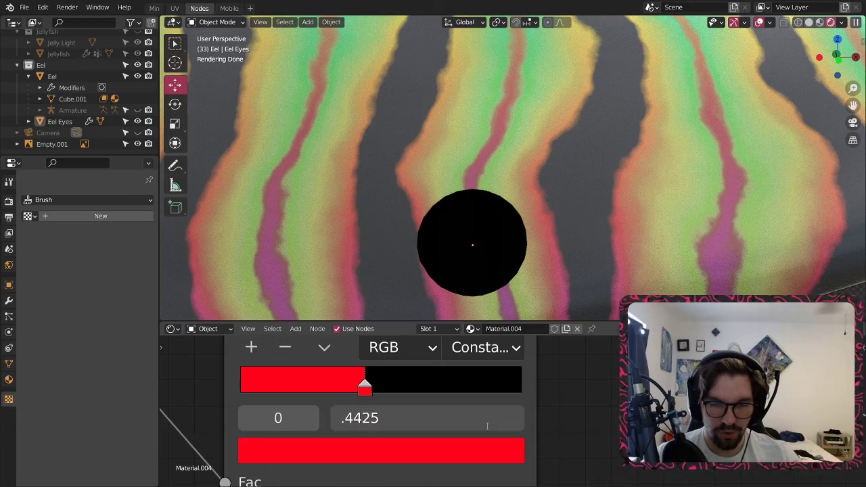
key("Return")
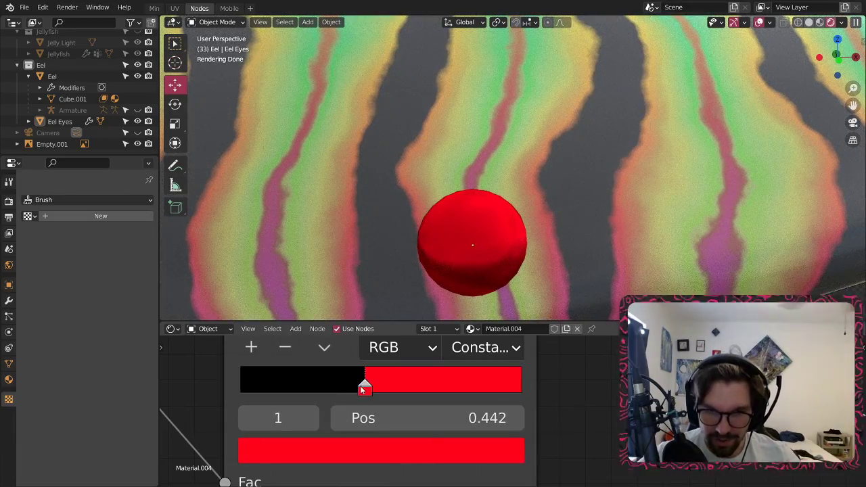
- Move the ColorRamp's black stop to position 0.000 and the red stop to about 0.497
left_click_drag(363, 389, 238, 387)
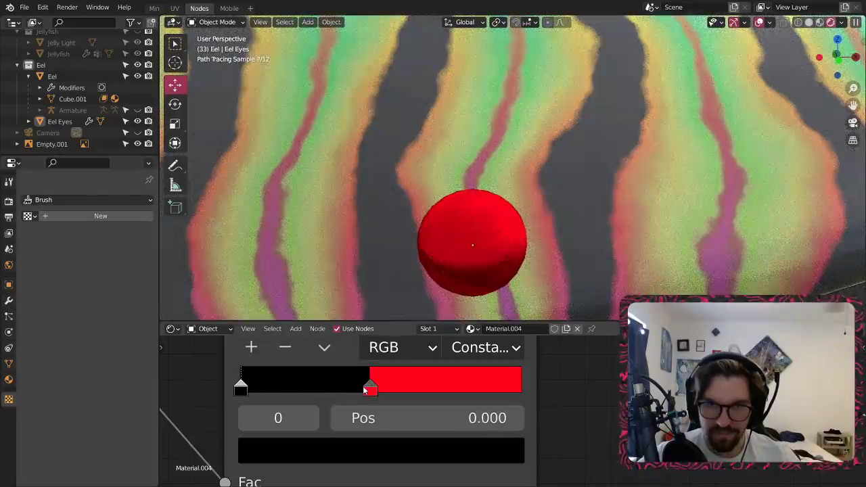
mouse_move(364, 391)
left_mouse_down()
mouse_move(323, 391)
mouse_move(403, 389)
mouse_move(377, 387)
left_mouse_up()
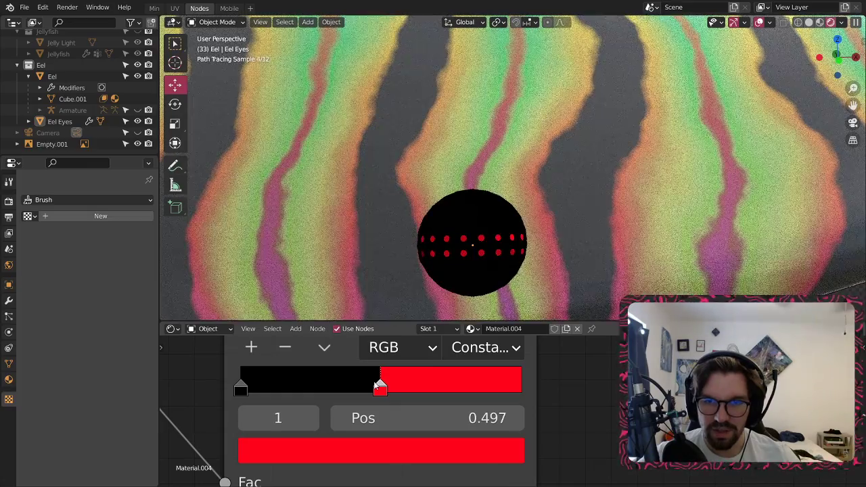
left_click(339, 418)
left_click(516, 418)
left_click(494, 419)
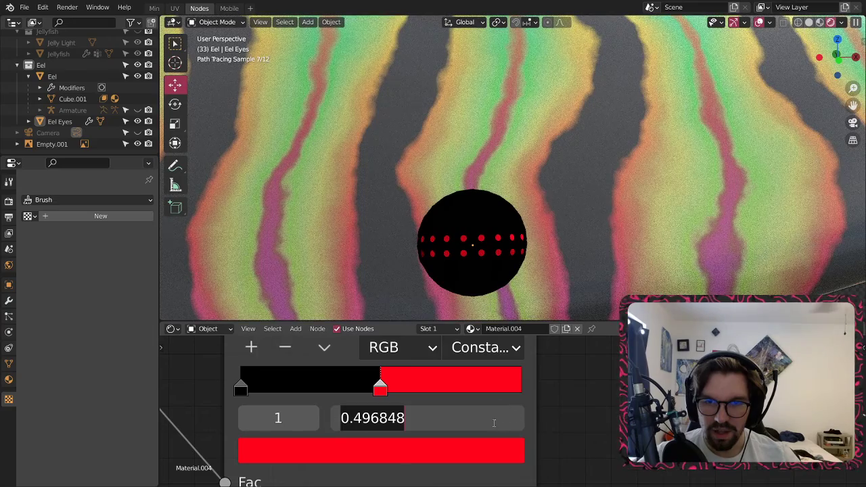
type(".")
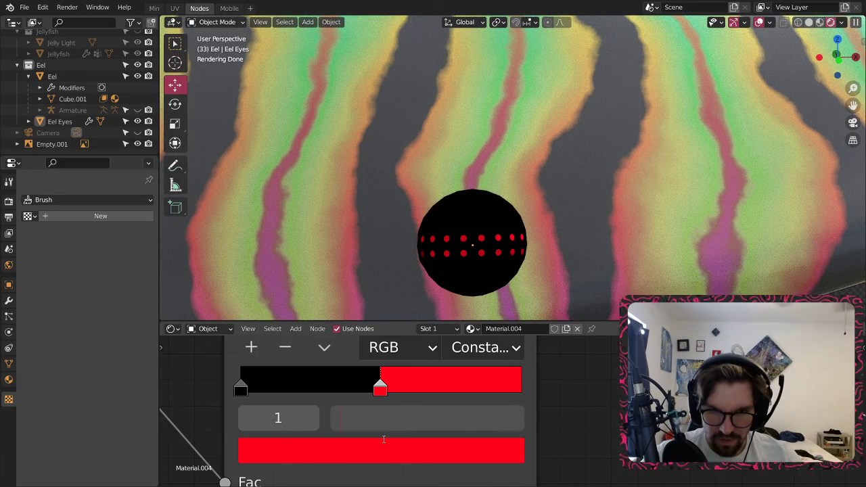
left_click(544, 445)
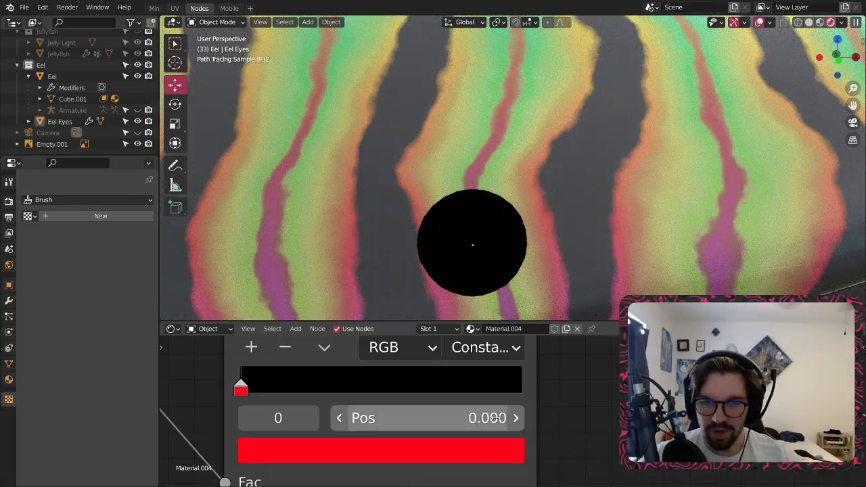
key("ctrl+z")
key("ctrl+z")
key("ctrl+z")
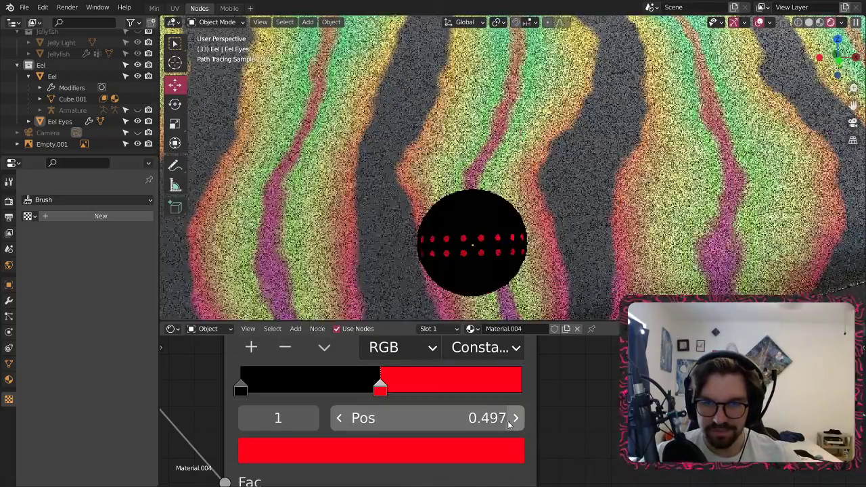
key("ctrl+z")
key("ctrl+z")
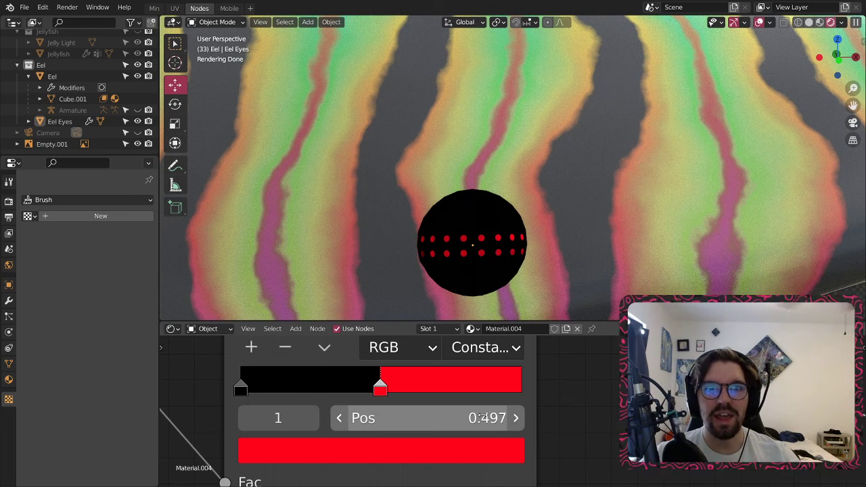
- Fine-tune the ColorRamp's red stop, trying positions 0.496 and 0.495 before settling on 0.491
left_click(483, 417)
type(".")
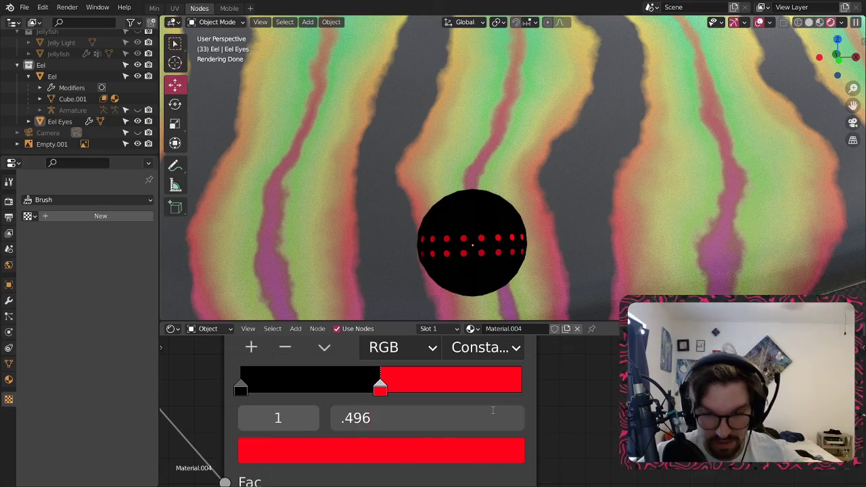
type("496")
key("Return")
left_click(494, 411)
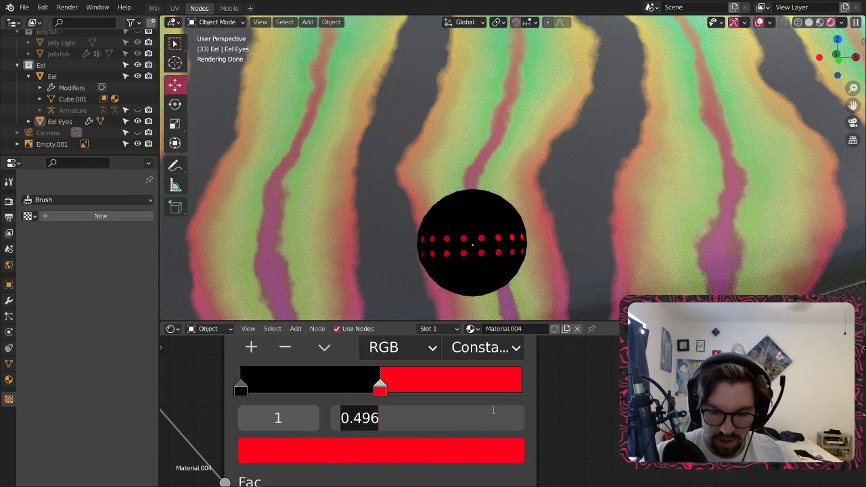
type(".49")
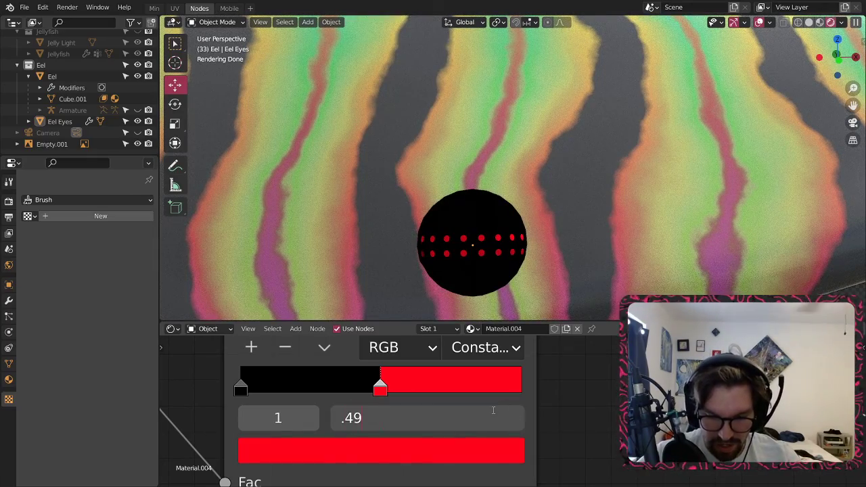
type("5")
key("Return")
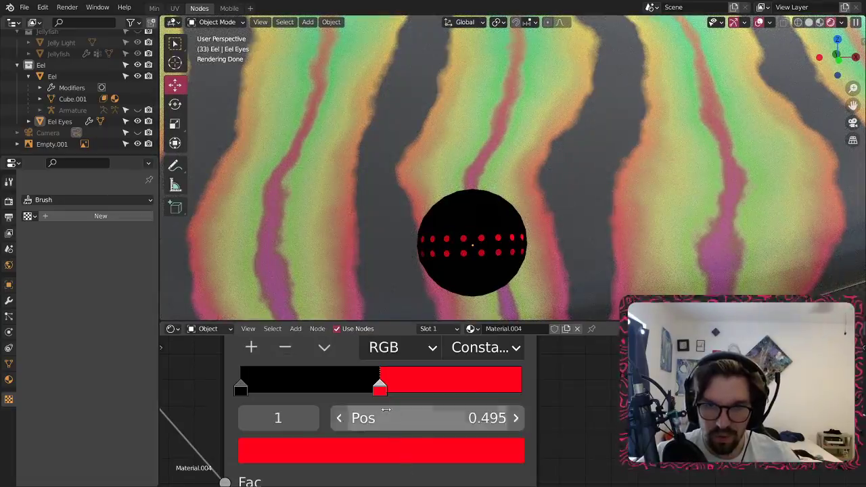
left_click_drag(379, 386, 379, 385)
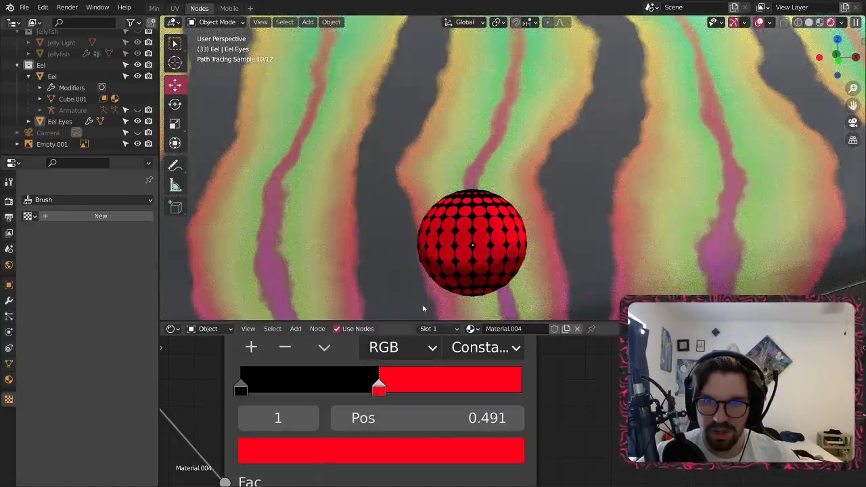
- Examine the eye's dot pattern up close and from farther away against the eel's striped head
scroll(503, 233, "down", 5)
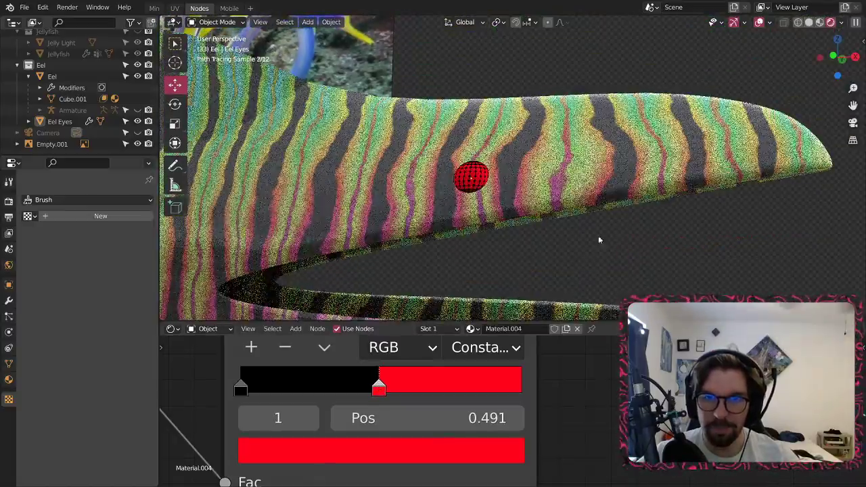
scroll(481, 180, "up", 6)
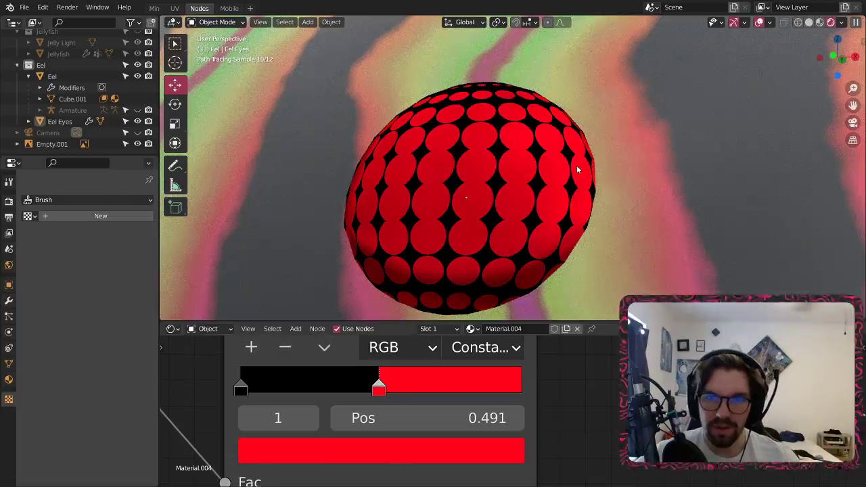
scroll(542, 203, "down", 5)
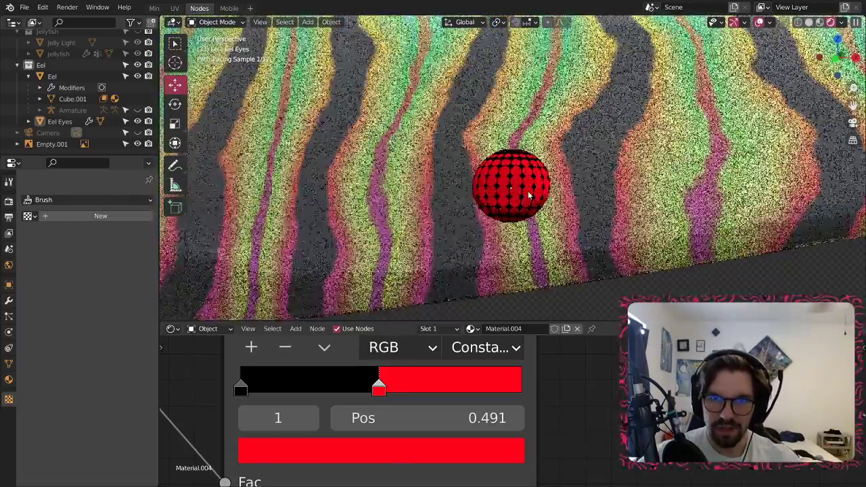
scroll(530, 195, "down", 5)
scroll(232, 404, "down", 3)
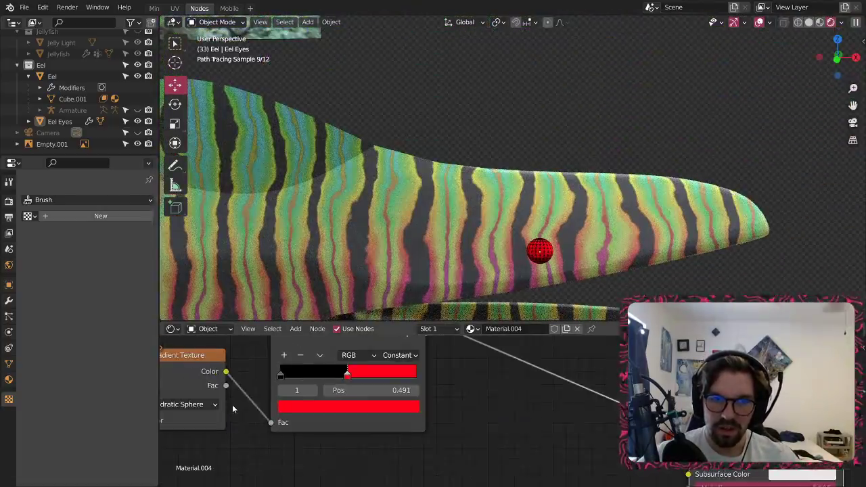
middle_click_drag(232, 405, 420, 474)
scroll(555, 245, "up", 7)
scroll(431, 432, "up", 3)
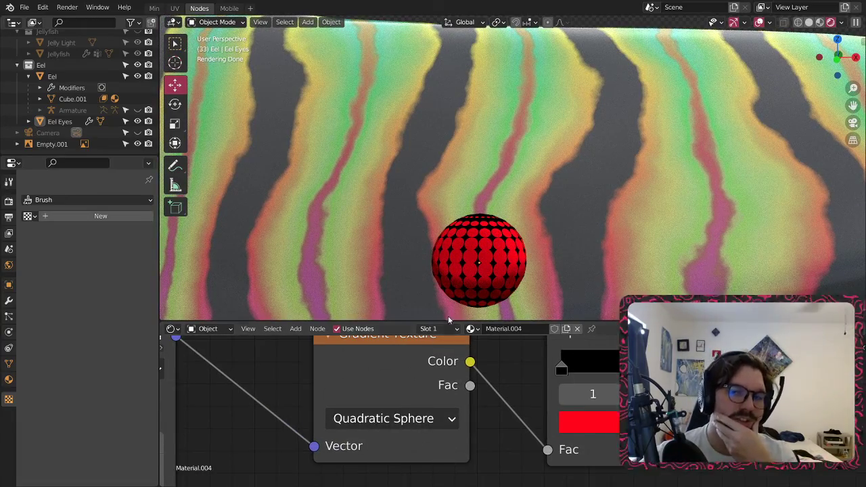
scroll(490, 279, "down", 6)
middle_click_drag(484, 264, 478, 253)
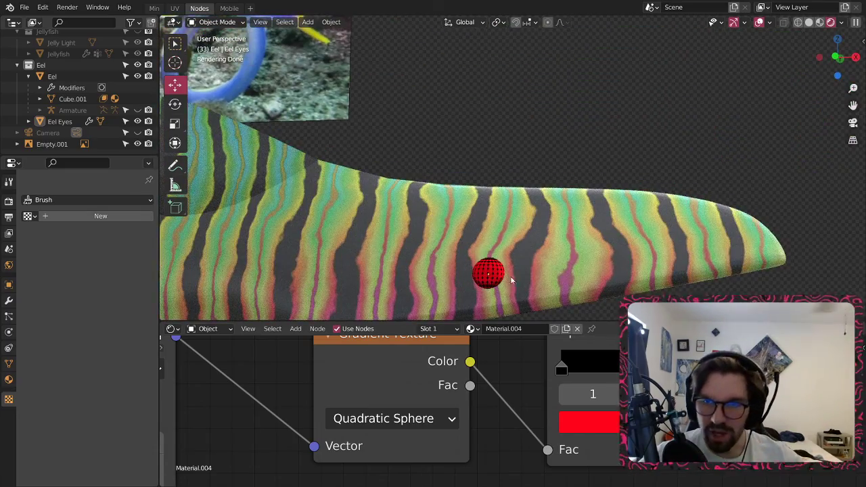
middle_click_drag(510, 276, 510, 249, "shift")
- Try a Scale of 0.4 on the Mapping node's X, Y and Z axes and return all three to 0.3
middle_click_drag(302, 470, 502, 345)
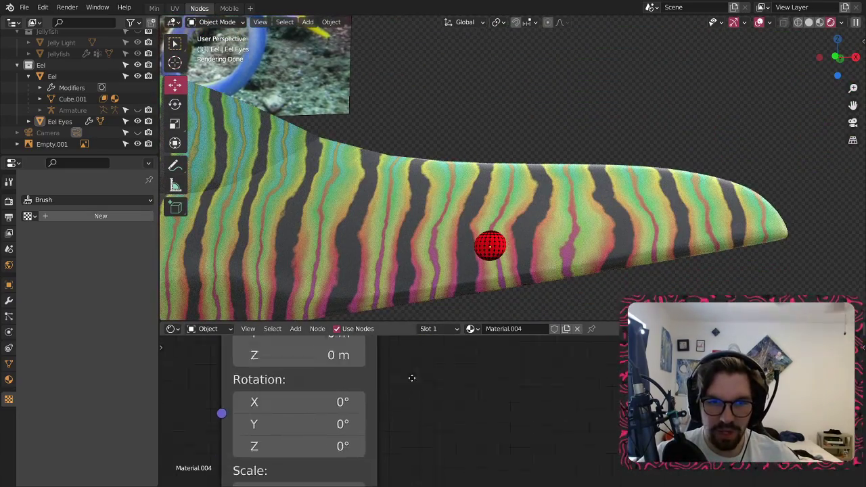
middle_click_drag(400, 479, 466, 392)
left_click_drag(375, 411, 376, 455)
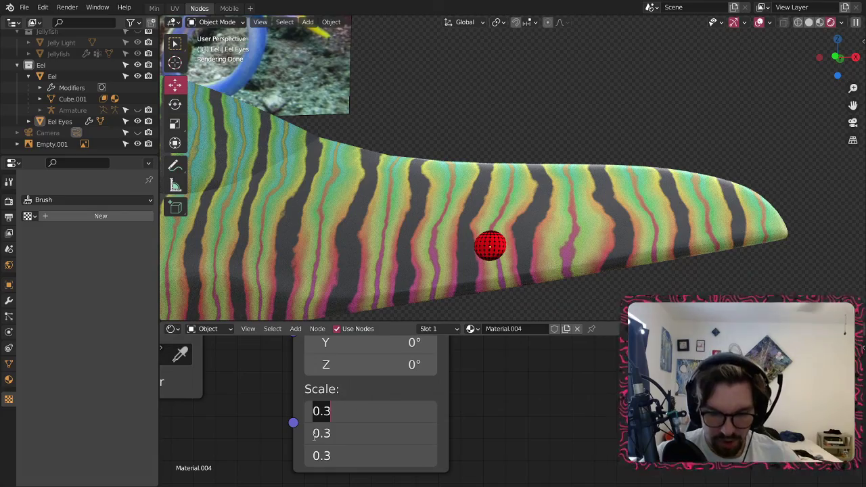
type("0.4")
key("Return")
left_click_drag(318, 455, 368, 414)
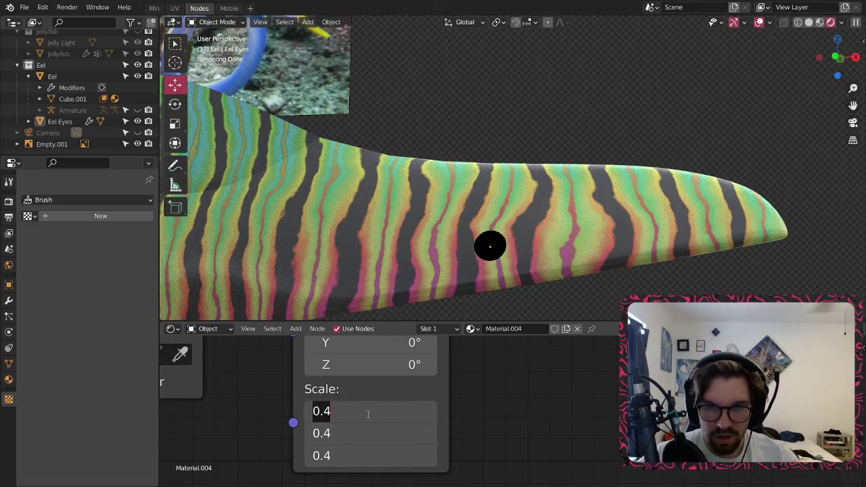
type(".3")
key("Return")
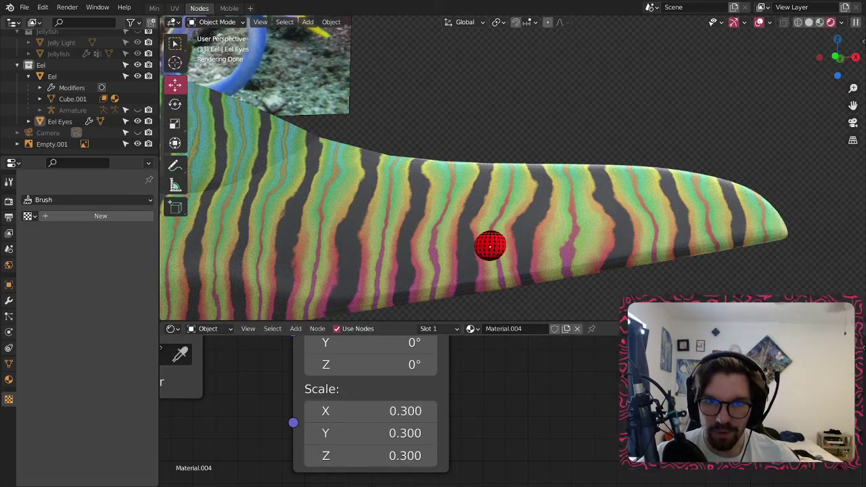
- Change the color of the ColorRamp stop at position 0.491 from red to golden yellow
middle_click_drag(532, 286, 426, 195, "shift")
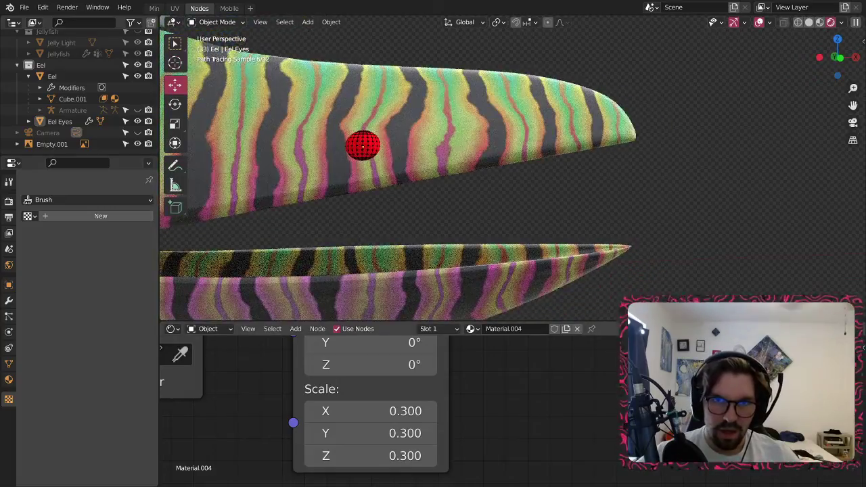
middle_click_drag(433, 379, 292, 459)
mouse_move(728, 31)
middle_mouse_down()
mouse_move(659, 85)
mouse_move(732, 18)
middle_mouse_up()
middle_click_drag(734, 382, 578, 425)
middle_click_drag(766, 375, 492, 454)
scroll(465, 371, "up", 2)
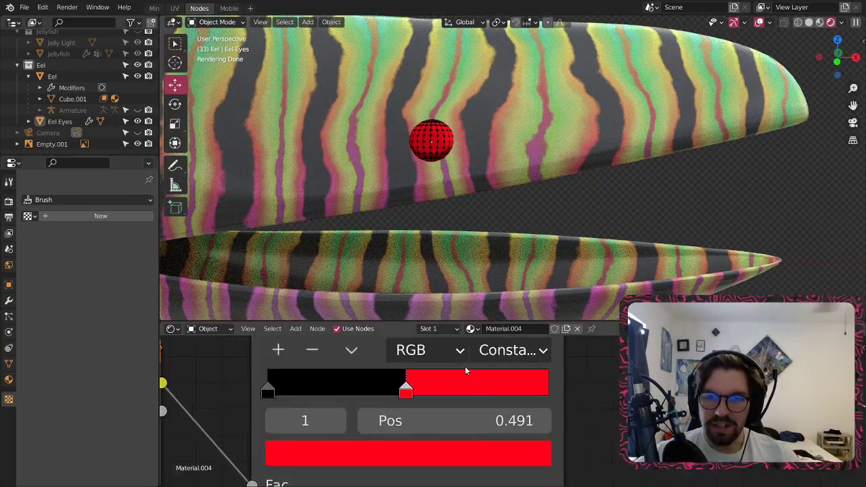
left_click(420, 453)
left_click_drag(348, 254, 313, 247)
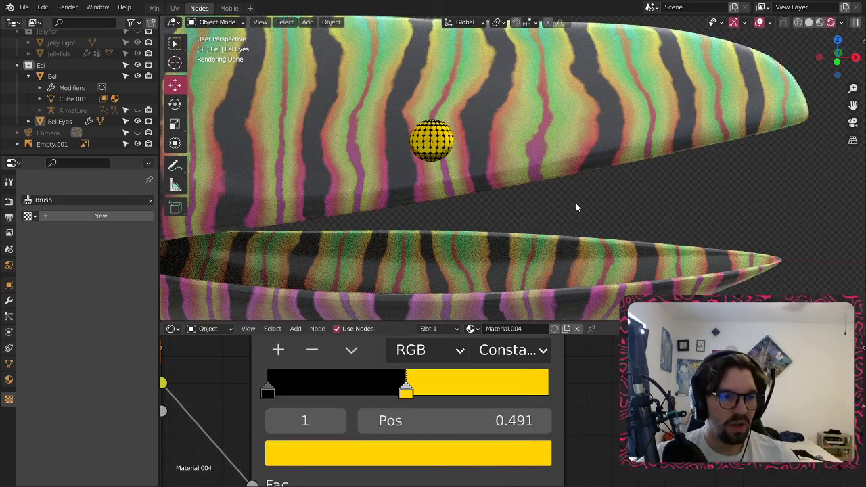
- Change the color of the ColorRamp stop at position 0.491 to orange
scroll(425, 144, "up", 3)
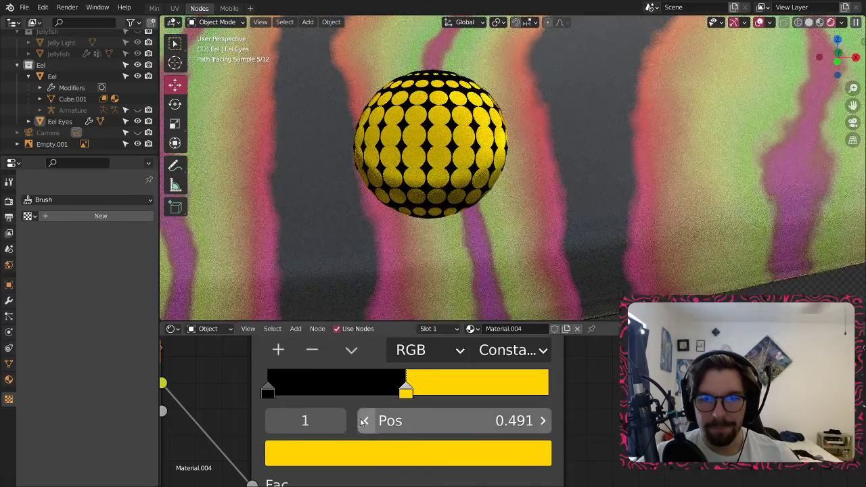
left_click(406, 453)
left_click_drag(301, 249, 349, 268)
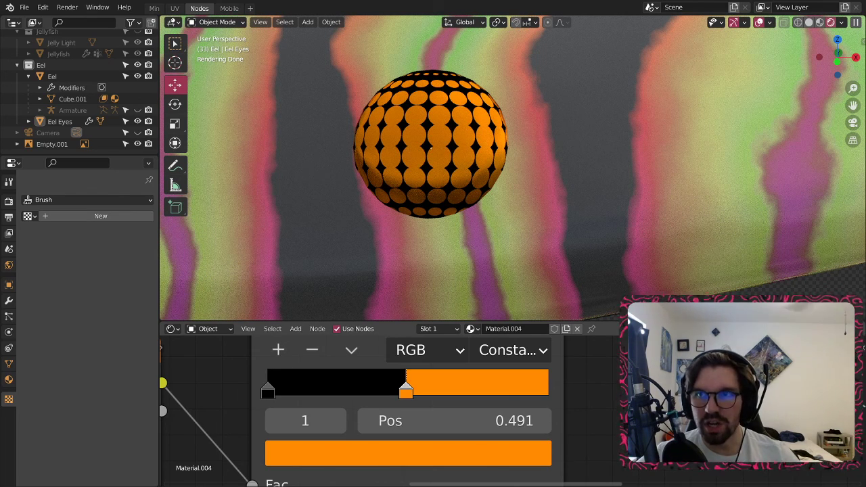
middle_click_drag(523, 156, 513, 141, "shift")
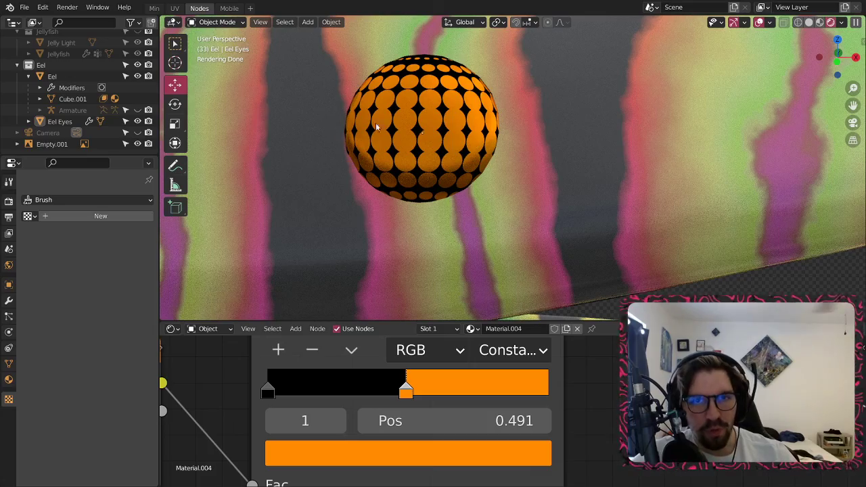
middle_click_drag(377, 127, 458, 176)
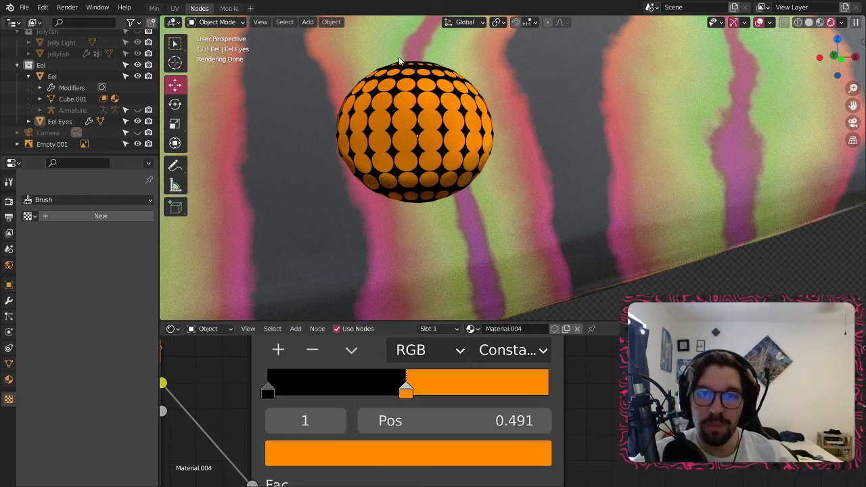
mouse_move(399, 61)
middle_mouse_down()
mouse_move(701, 161)
mouse_move(362, 134)
mouse_move(863, 180)
middle_mouse_up()
scroll(360, 158, "up", 8)
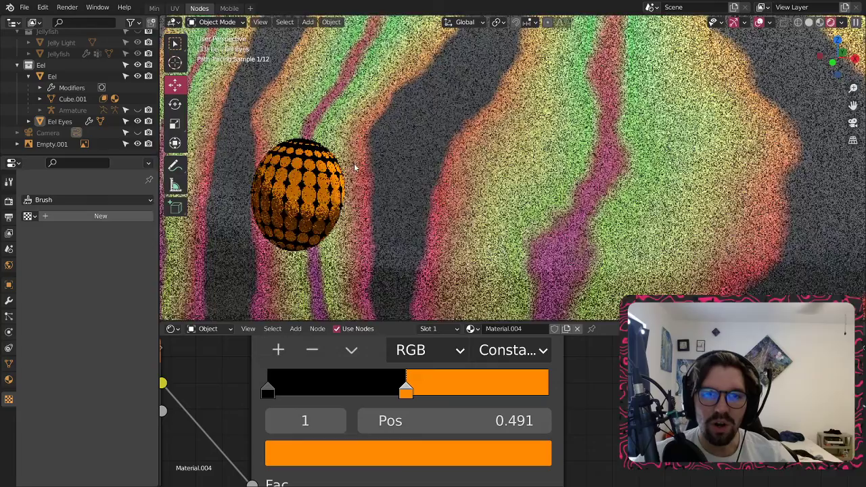
middle_click_drag(359, 163, 535, 93)
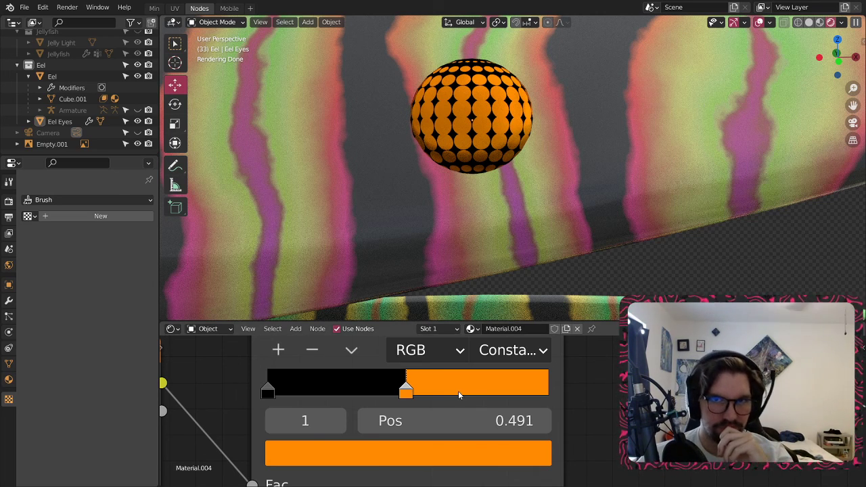
- Disconnect the ColorRamp from the Principled BSDF's Base Color and set the Base Color to the same solid orange
scroll(586, 400, "down", 6)
middle_click_drag(591, 400, 558, 409)
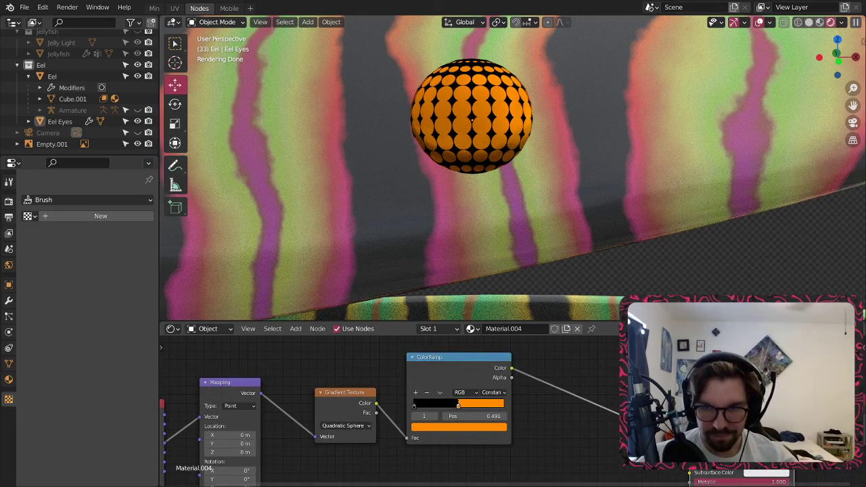
left_click_drag(690, 443, 650, 447)
middle_click_drag(650, 447, 576, 407)
scroll(672, 391, "up", 5)
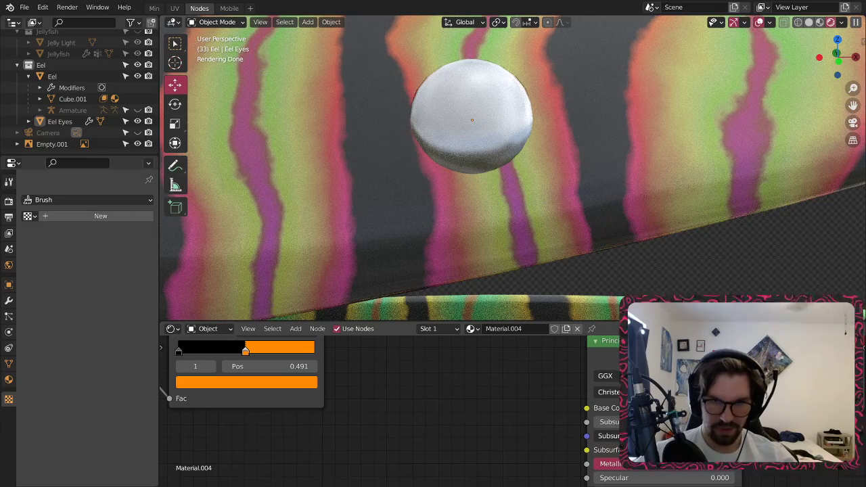
left_click(281, 352)
- Add a Bump node beside the Principled BSDF and connect its Normal output to the shader's Normal input
scroll(470, 409, "down", 5)
middle_click_drag(490, 428, 539, 253)
left_click(296, 329)
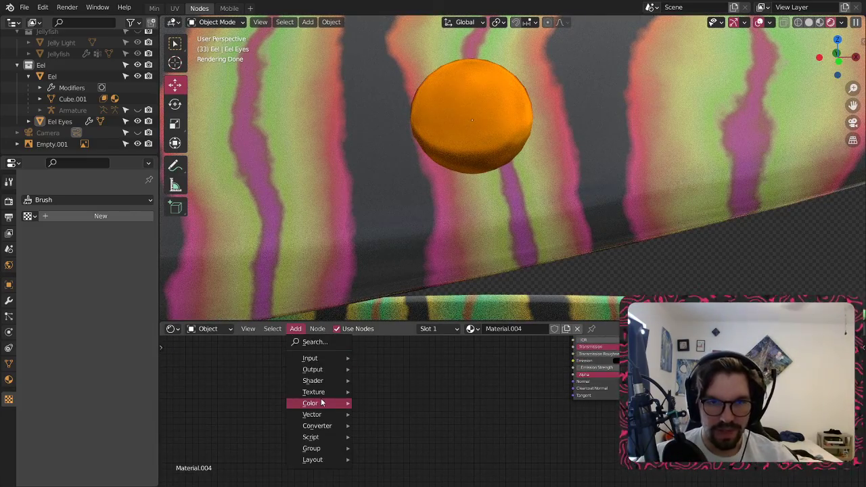
mouse_move(321, 406)
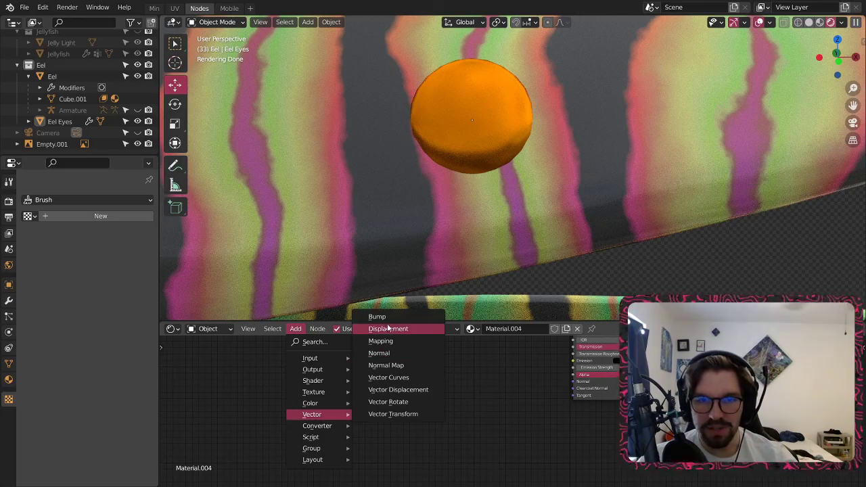
left_click(369, 314)
left_click(439, 361)
middle_click_drag(509, 389, 465, 458)
left_click_drag(413, 435, 462, 421)
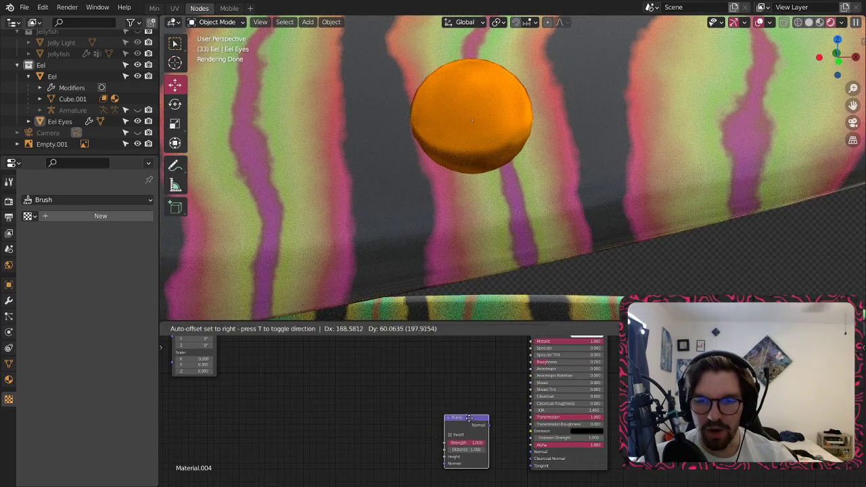
scroll(499, 446, "up", 4)
middle_click_drag(508, 455, 432, 417)
left_click_drag(375, 368, 407, 381)
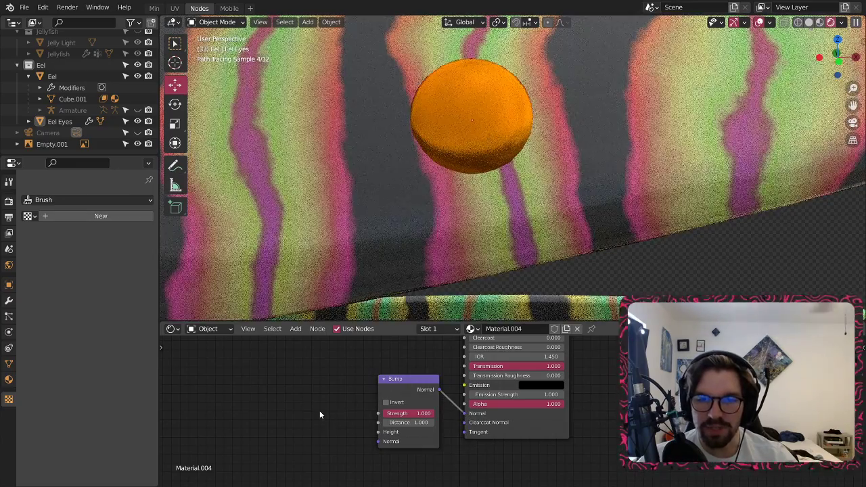
- Add a Voronoi Texture node and connect its Position output to the Bump node's Height input
middle_click_drag(319, 411, 484, 406)
left_click(296, 329)
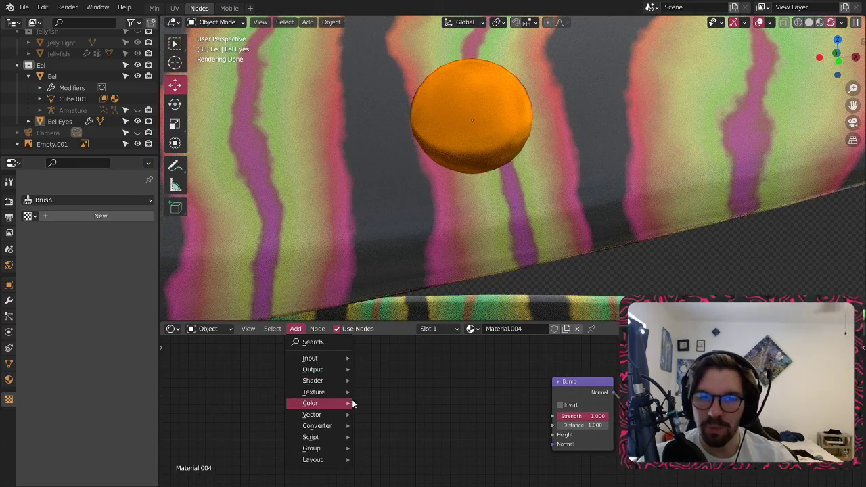
mouse_move(329, 399)
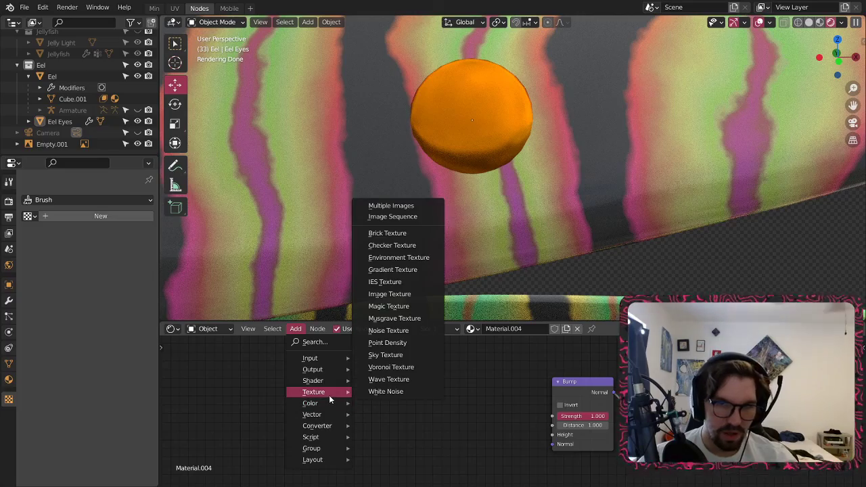
left_click(391, 366)
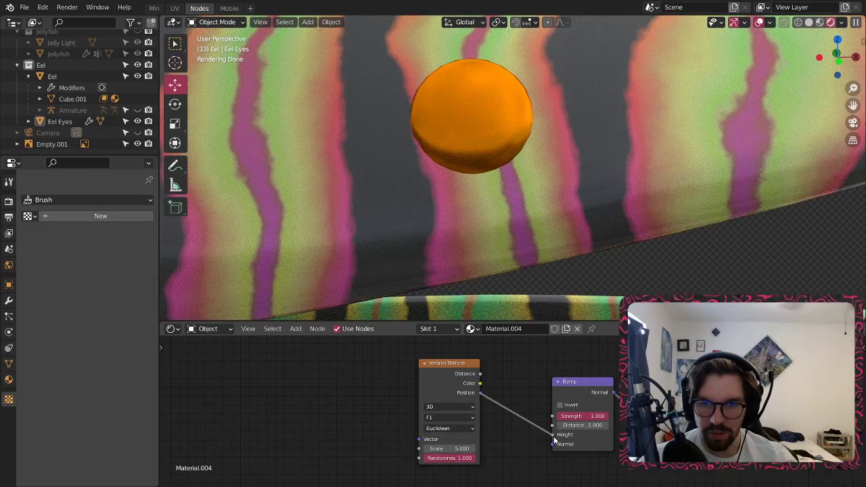
left_click_drag(554, 440, 553, 436)
- Move the Texture Coordinate node below the Mapping node and connect it to the Voronoi Texture's Vector input
scroll(425, 410, "down", 7)
middle_click_drag(378, 389, 472, 445)
scroll(467, 447, "down", 7)
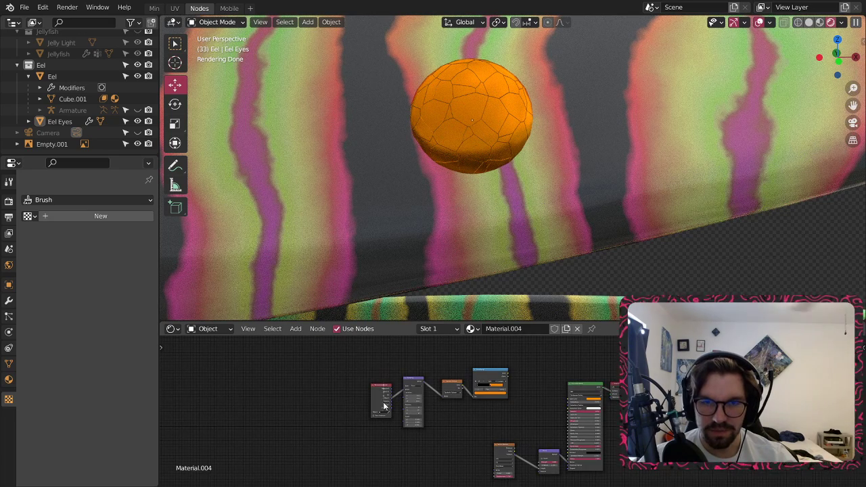
left_click(384, 441)
scroll(323, 389, "up", 5)
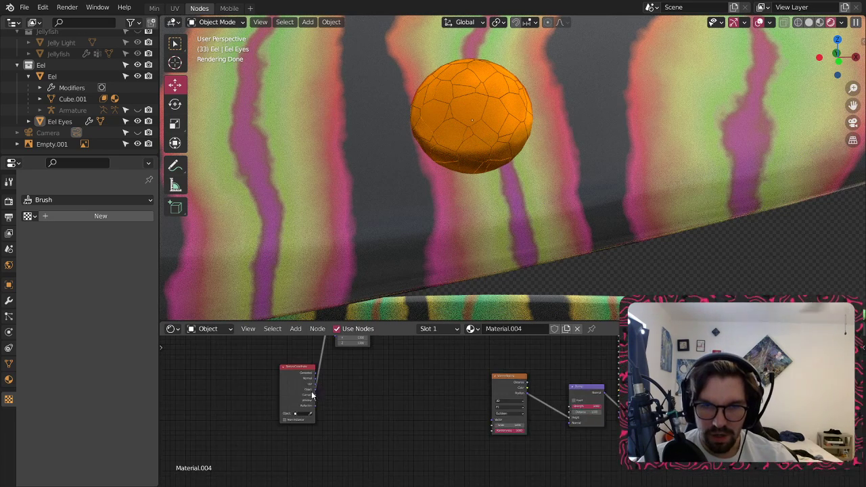
left_click_drag(566, 445, 599, 436)
key("Home")
- Set the Voronoi Texture to the Manhattan metric with Scale 3 and Randomness 0.347, trying a Randomness of 0 first
scroll(421, 446, "up", 5)
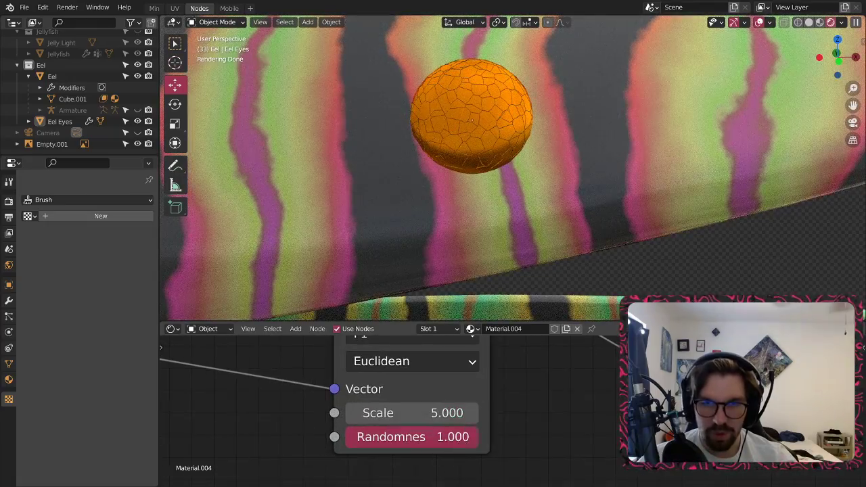
left_click_drag(461, 438, 346, 437)
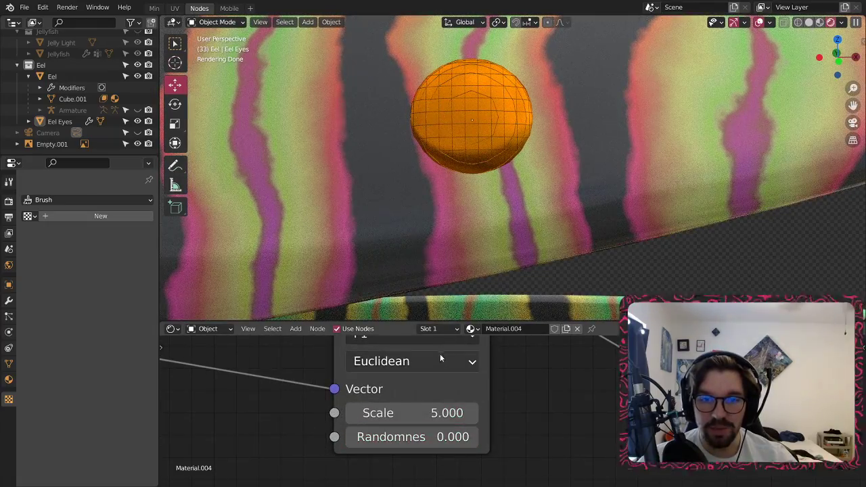
left_click(440, 359)
left_click(406, 310)
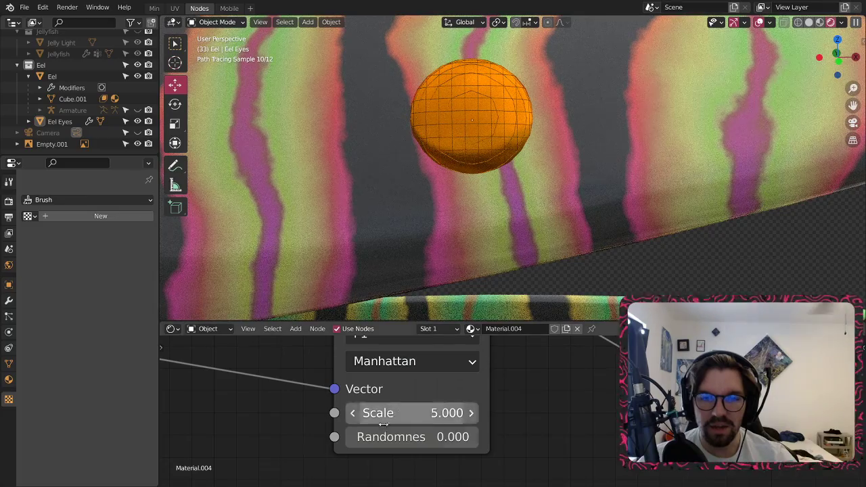
left_click_drag(383, 433, 429, 433)
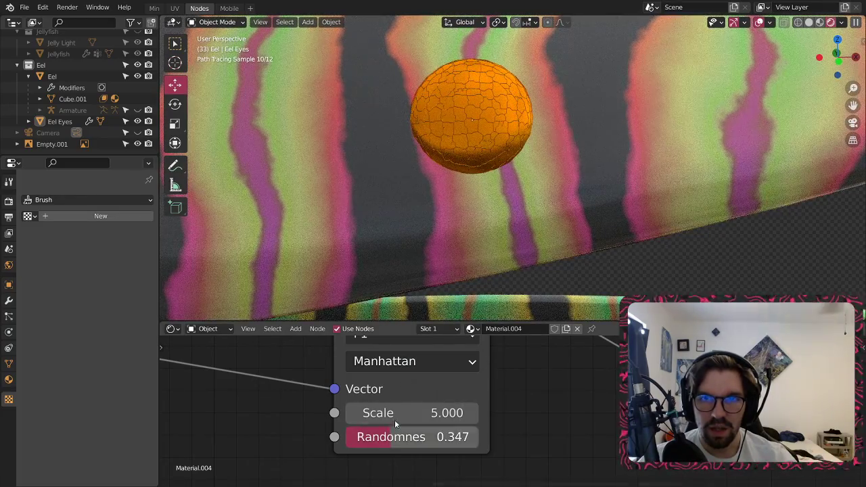
middle_click_drag(487, 429, 490, 444)
type("3")
key("Return")
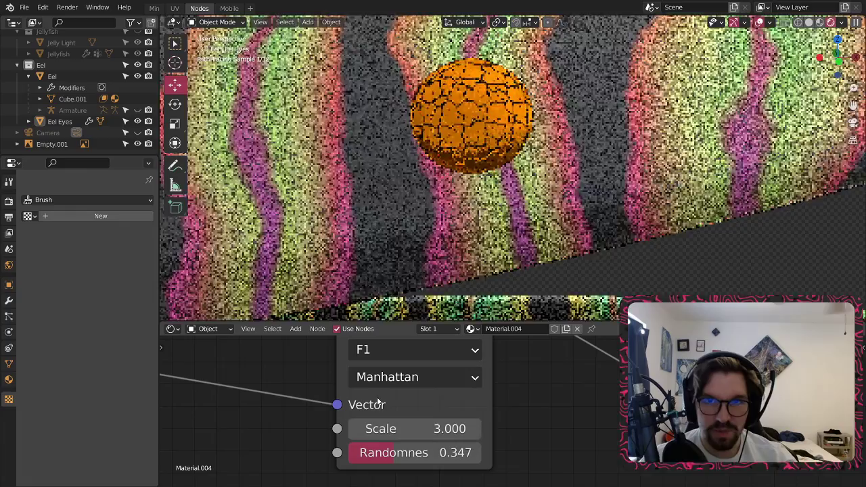
- Connect the Voronoi Texture's Color output to the Bump node's Height in place of its Position output
middle_click_drag(538, 385, 529, 467)
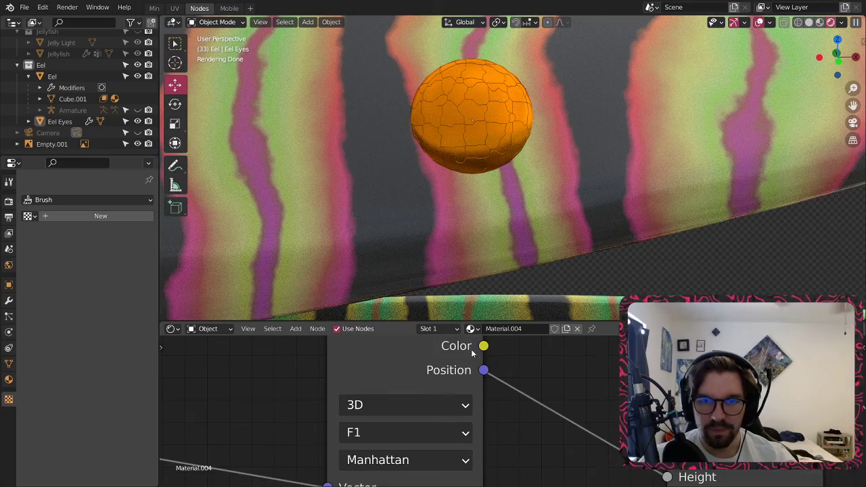
scroll(471, 352, "down", 2)
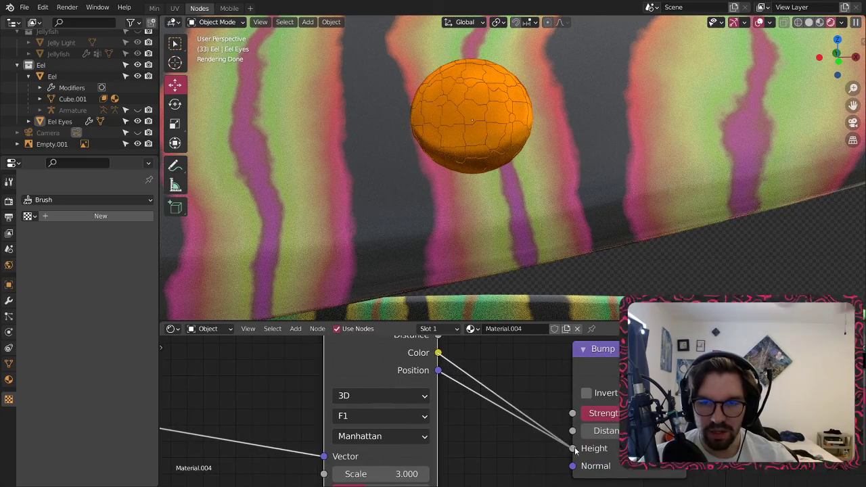
left_click_drag(574, 451, 573, 449)
middle_click_drag(431, 432, 448, 400)
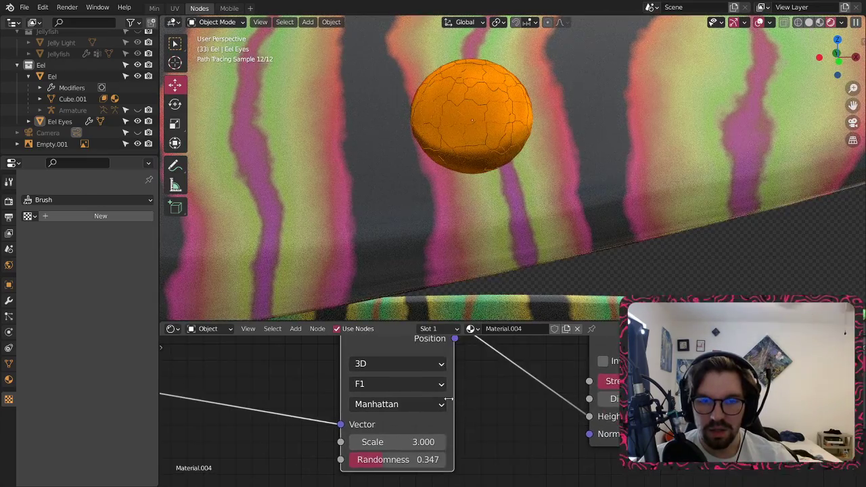
middle_click_drag(500, 346, 480, 383)
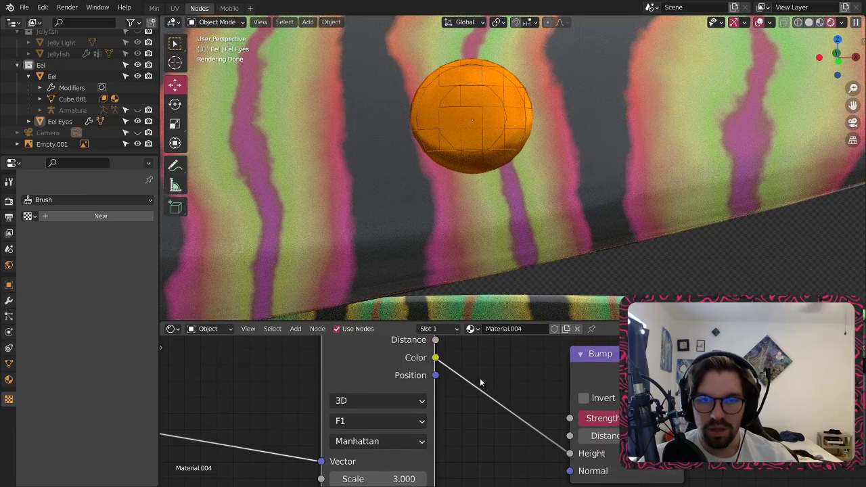
- Try the Chebychev metric on the Voronoi Texture, switch it to Minkowski and set the Randomness to 0.620
left_click(388, 441)
left_click(389, 385)
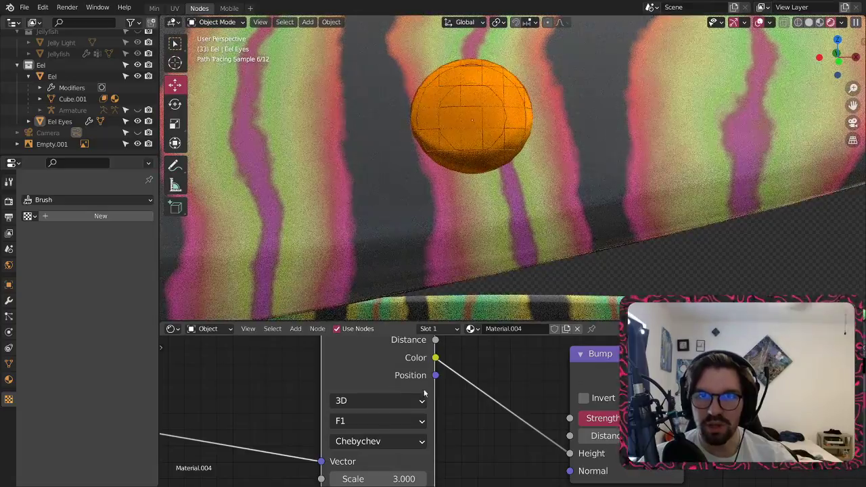
left_click(389, 441)
left_click(379, 367)
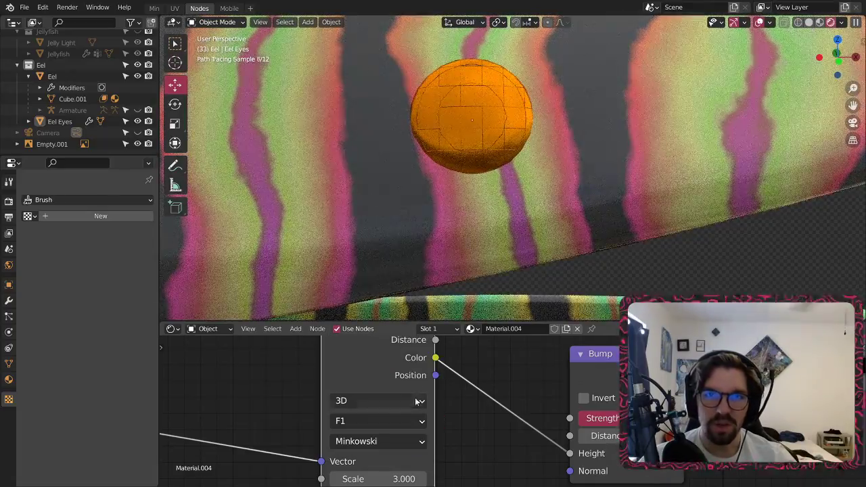
middle_click_drag(456, 418, 436, 360)
mouse_move(371, 456)
left_mouse_down()
mouse_move(380, 455)
mouse_move(371, 460)
left_mouse_up()
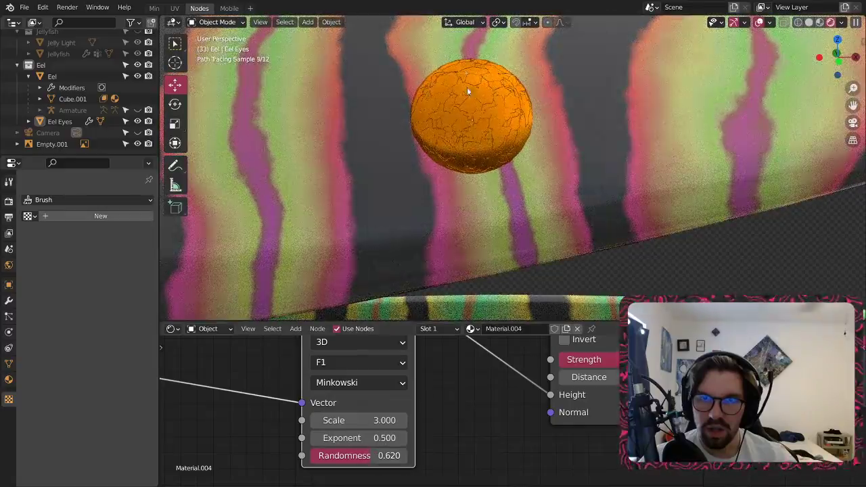
- Move the Voronoi Texture node away from the Bump node and insert a ColorRamp on the link between them
scroll(467, 87, "up", 8)
scroll(496, 212, "down", 4)
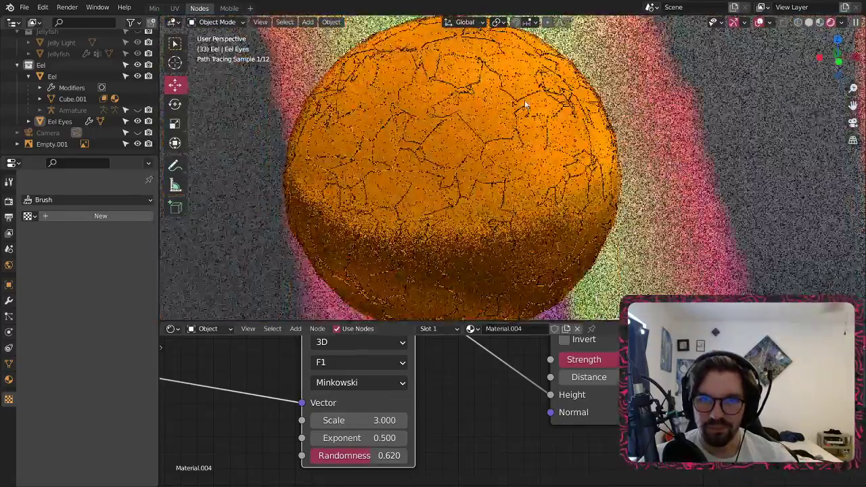
middle_click_drag(525, 102, 518, 46, "shift")
scroll(477, 359, "down", 2)
middle_click_drag(480, 368, 524, 423)
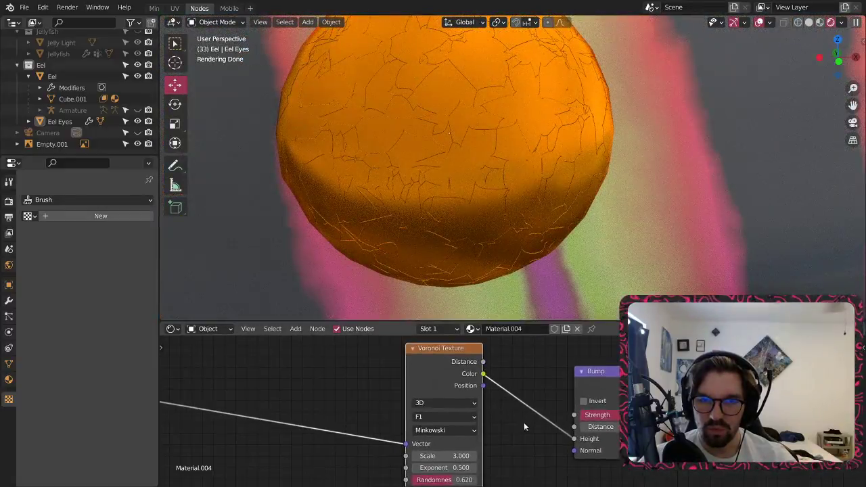
key("g")
left_click(383, 411)
left_click(298, 330)
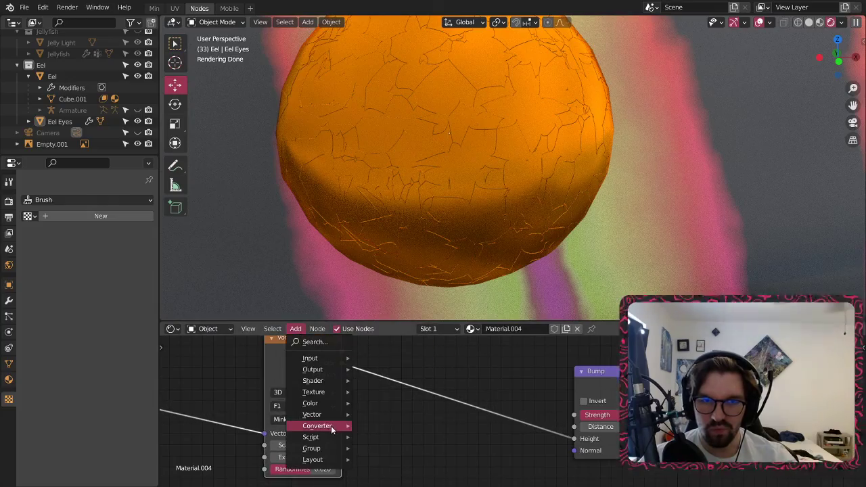
left_click(383, 291)
left_click(440, 385)
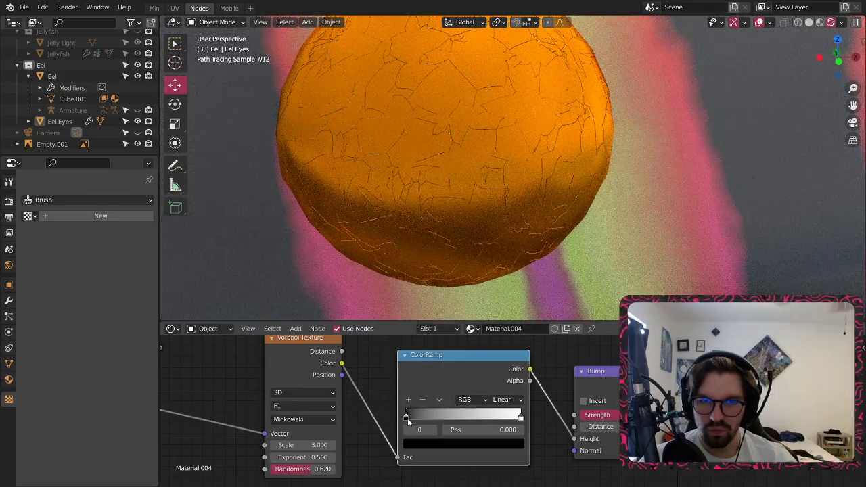
- Move the black stop of the bump's ColorRamp to position 0.214, trying 0.475 first
left_click_drag(407, 416, 465, 416)
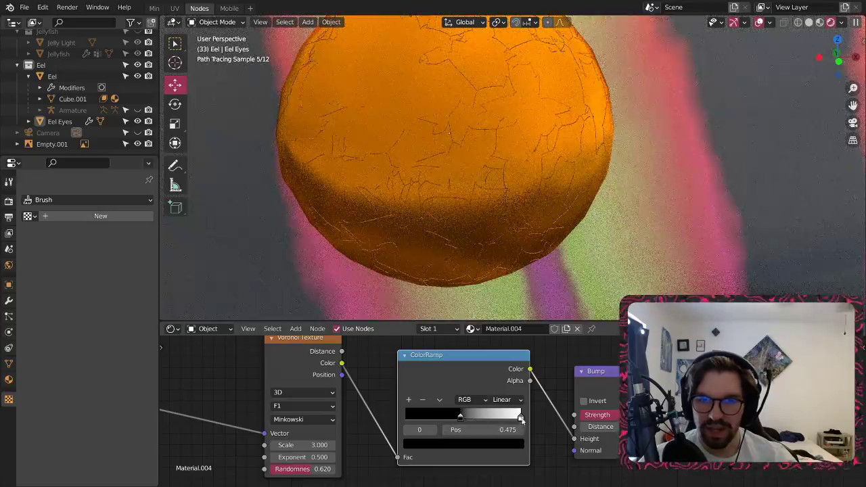
left_click_drag(520, 419, 431, 415)
scroll(466, 218, "down", 4)
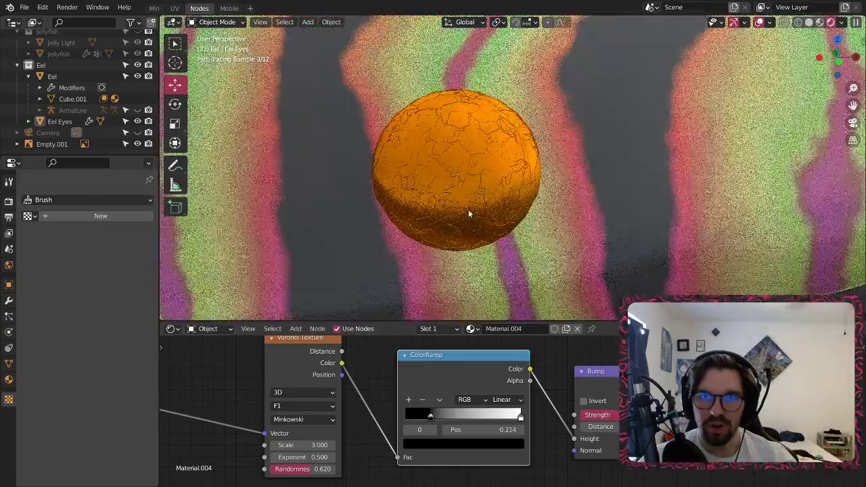
- Connect the Voronoi Texture's Distance output to the bump ColorRamp's Fac in place of its Color output
middle_click_drag(350, 343, 416, 345)
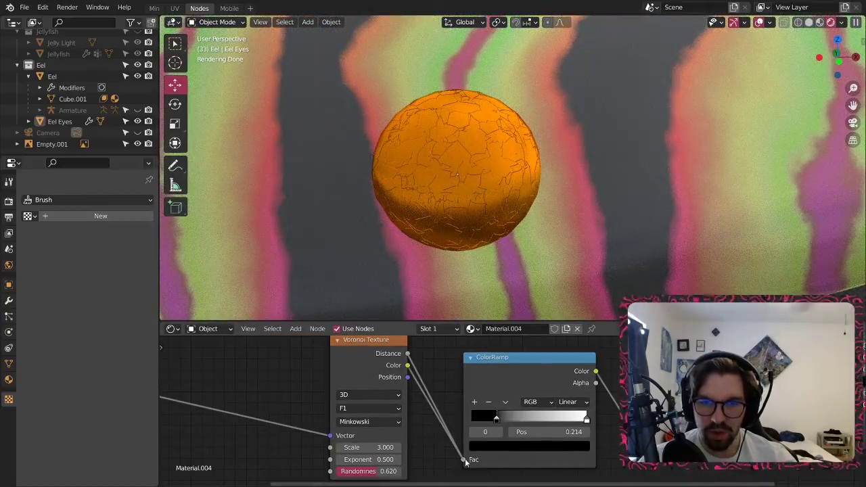
left_click_drag(466, 461, 465, 460)
scroll(450, 134, "up", 5)
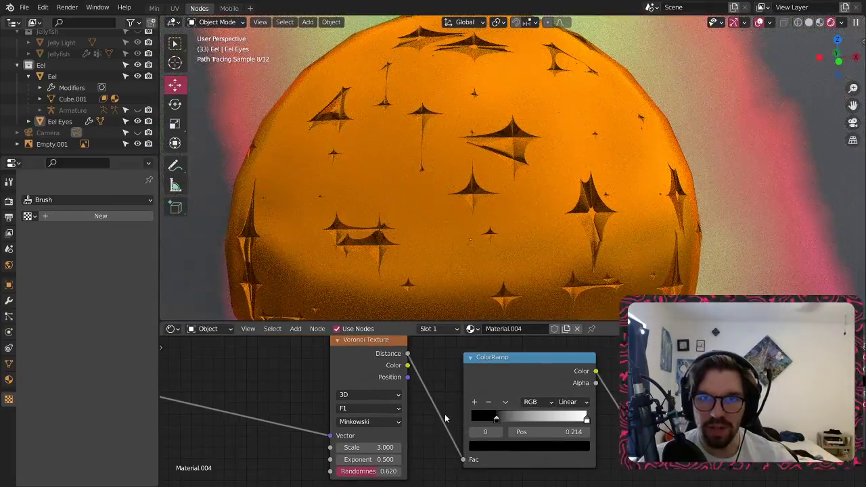
- Set the Voronoi Texture's Randomness to 0.000 and check the pattern on the eye
middle_click_drag(412, 458, 391, 385)
left_click_drag(353, 402, 288, 402)
scroll(467, 196, "down", 10)
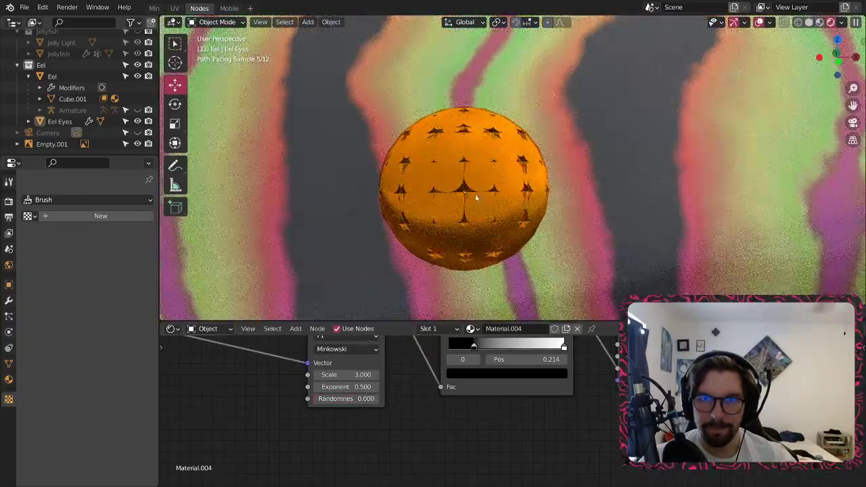
scroll(459, 193, "up", 10)
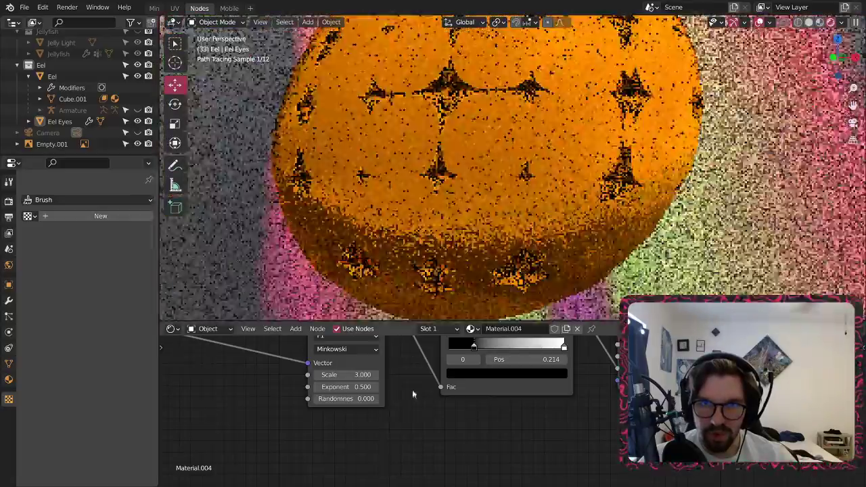
- Try an Exponent of 1.000 on the Voronoi Texture
middle_click_drag(393, 417, 419, 424)
scroll(419, 428, "up", 2)
left_click_drag(369, 392, 274, 392)
- Move the black stop of the bump's ColorRamp to the very start of the gradient
middle_click_drag(600, 360, 526, 400)
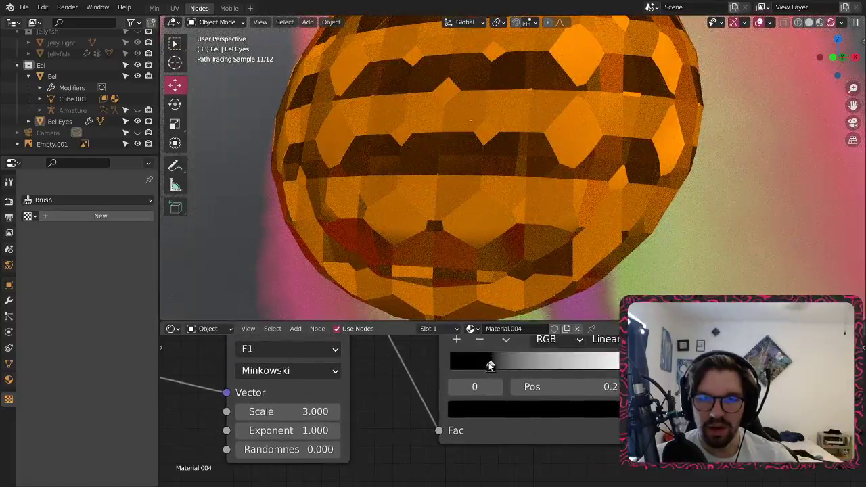
left_click_drag(490, 366, 416, 366)
scroll(473, 173, "down", 5)
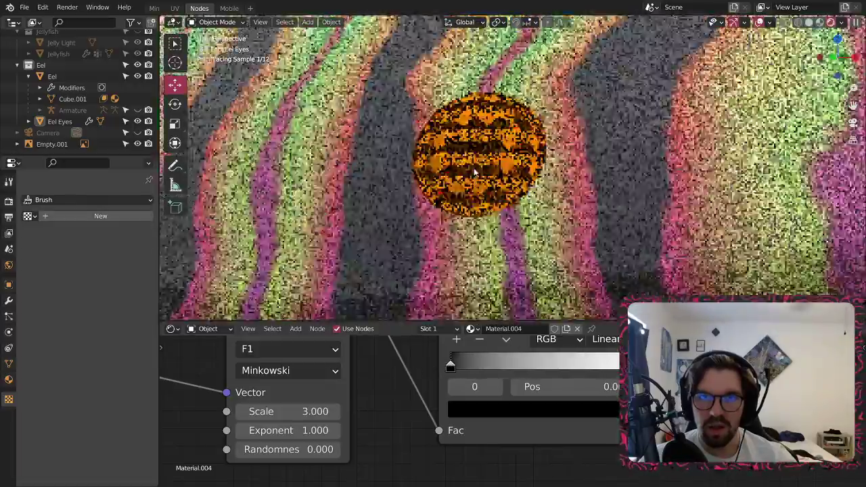
middle_click_drag(474, 172, 429, 175)
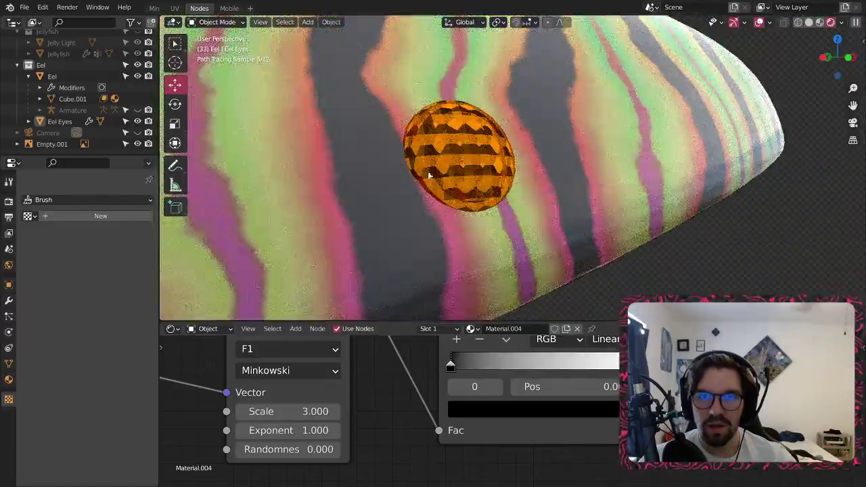
scroll(428, 175, "up", 5)
- Set the Voronoi Texture's Exponent to 0.700, trying 0.500 and 0.600 first, and inspect the eye's surface
middle_click_drag(392, 401, 439, 406)
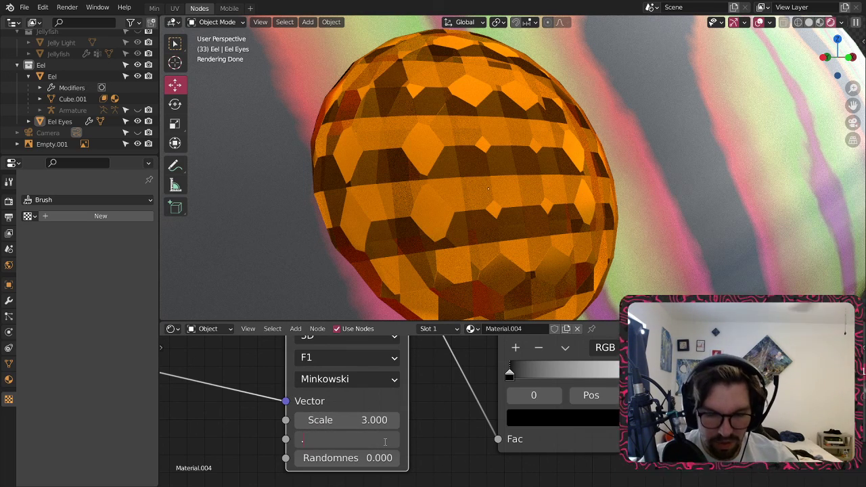
type("5")
key("Return")
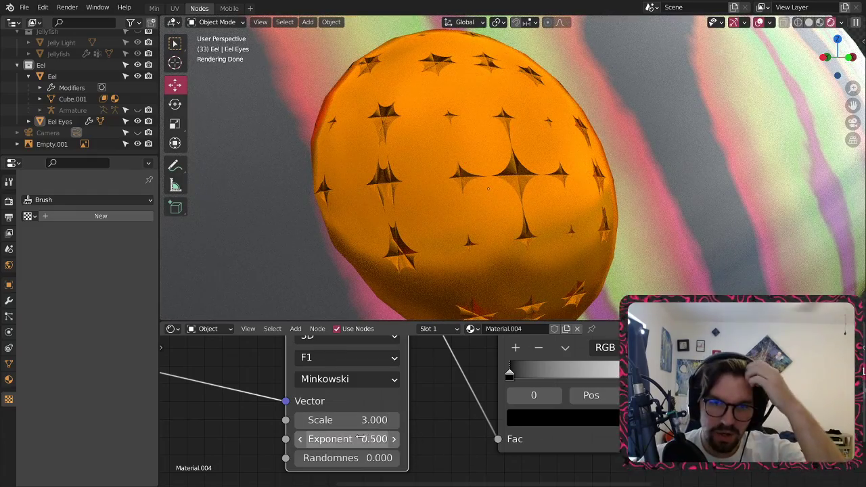
type("0.6")
key("Return")
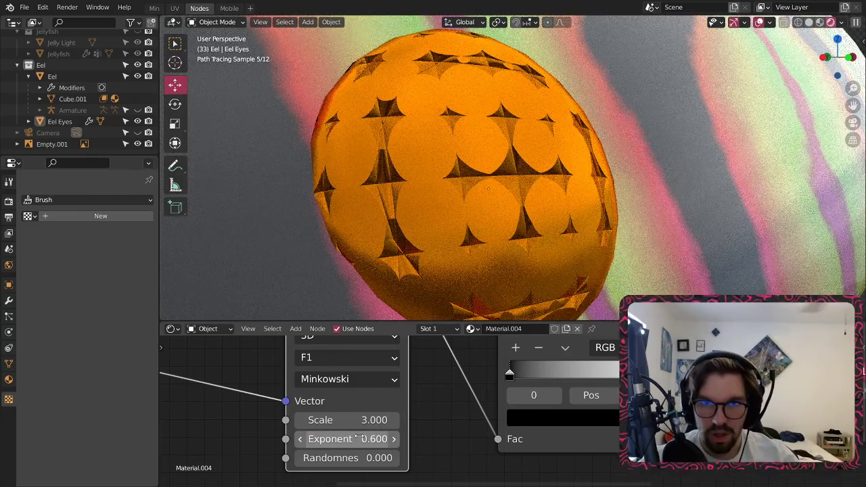
type("7")
key("Return")
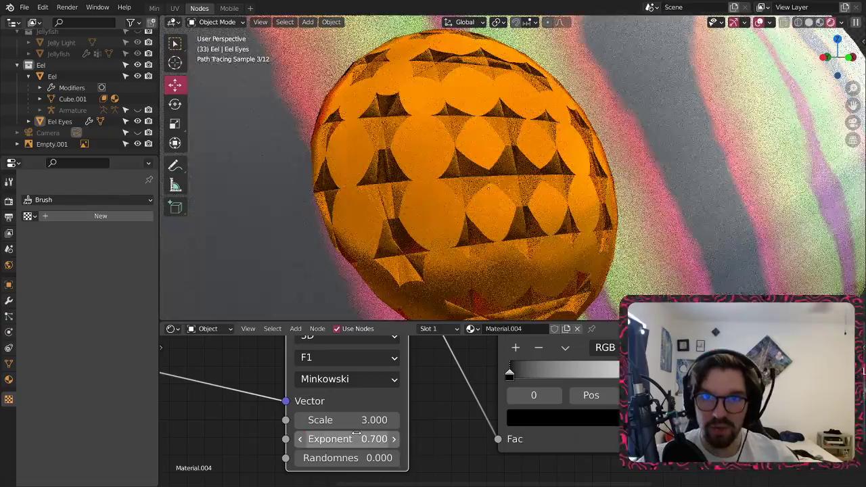
middle_click_drag(467, 176, 404, 195)
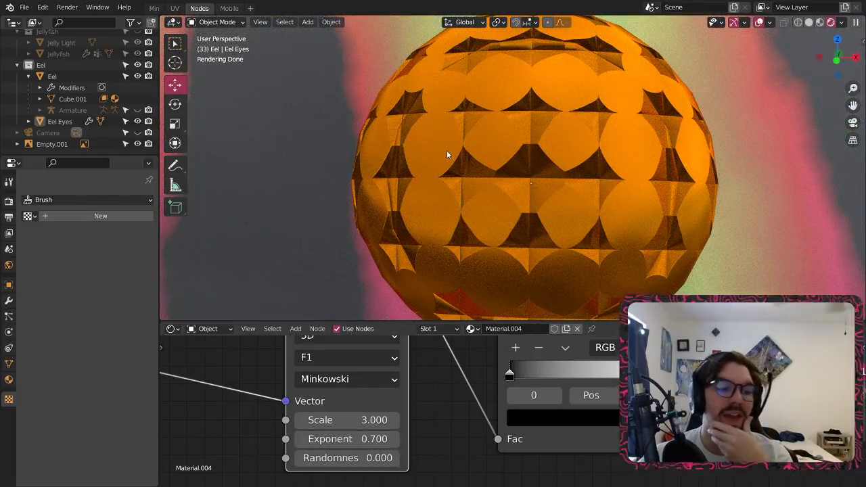
scroll(476, 133, "down", 5)
middle_click_drag(482, 80, 433, 93)
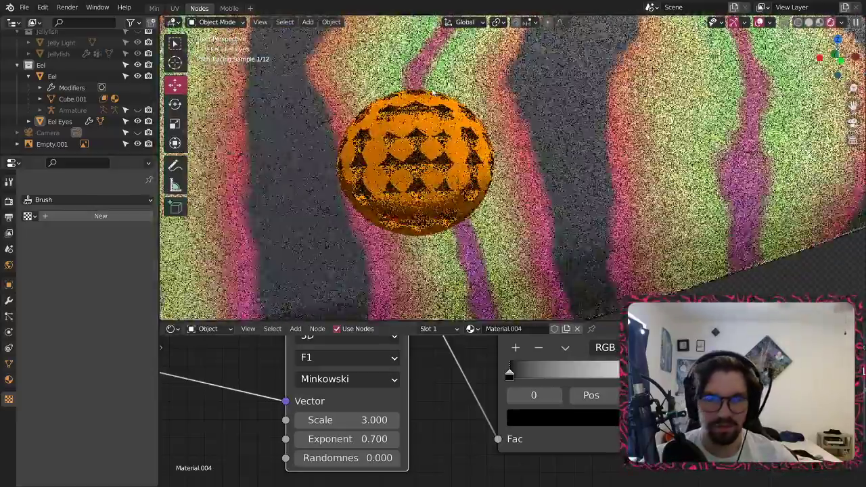
scroll(406, 149, "up", 3)
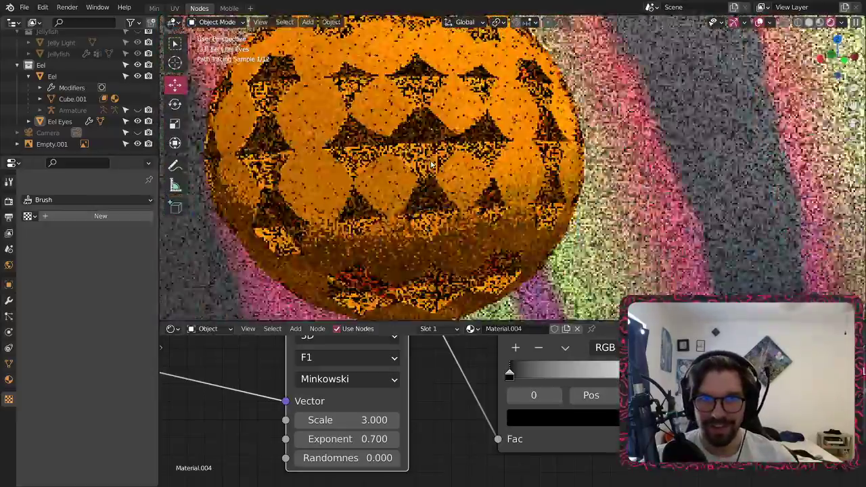
middle_click_drag(431, 165, 435, 157)
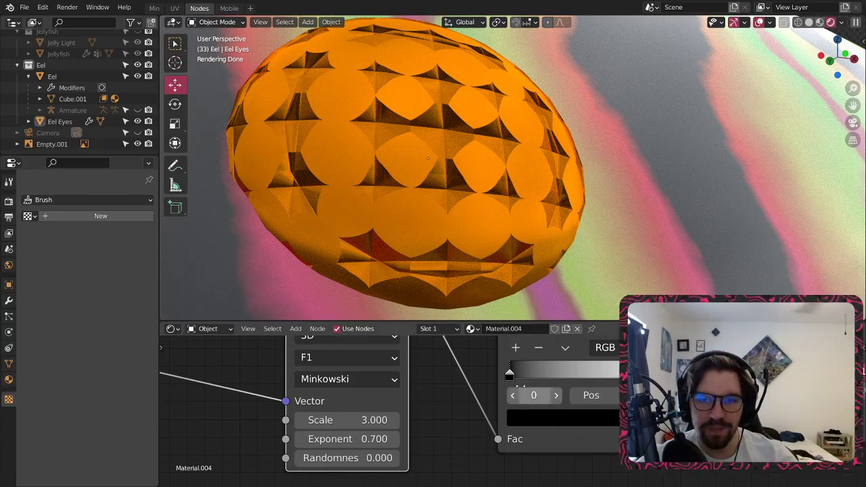
- Move the black stop of the bump's ColorRamp to position 0.649 and look over the scale pattern
left_click_drag(510, 381, 571, 379)
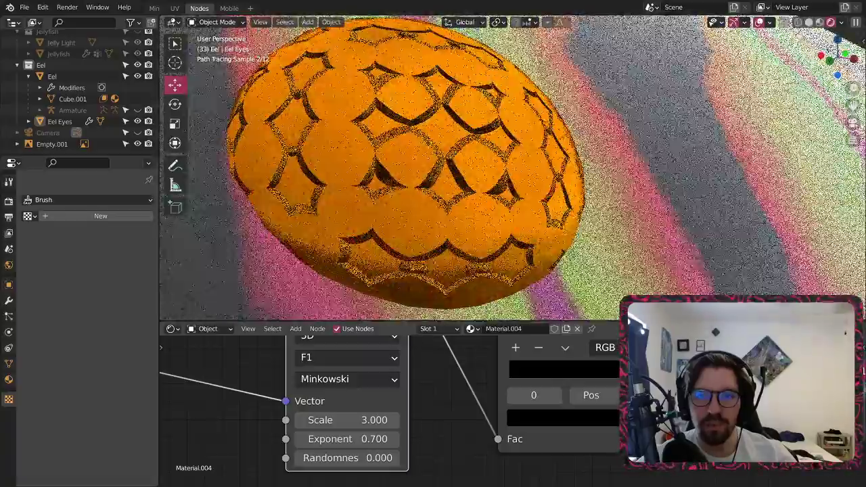
scroll(487, 208, "down", 7)
middle_click_drag(476, 178, 486, 202)
scroll(486, 202, "up", 5)
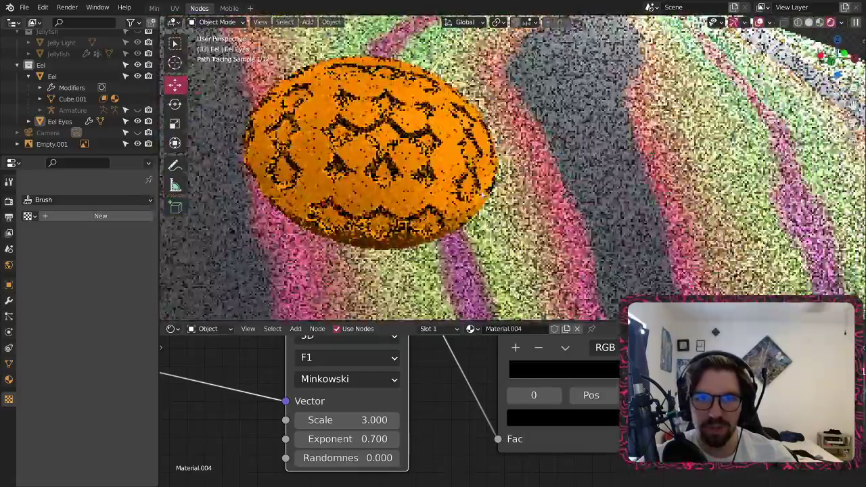
scroll(509, 417, "down", 4)
- Shift the Principled BSDF's Base Color to a yellower orange with hue 0.065 and view the eye on the eel's head
middle_click_drag(547, 369, 501, 432)
middle_click_drag(523, 379, 495, 432)
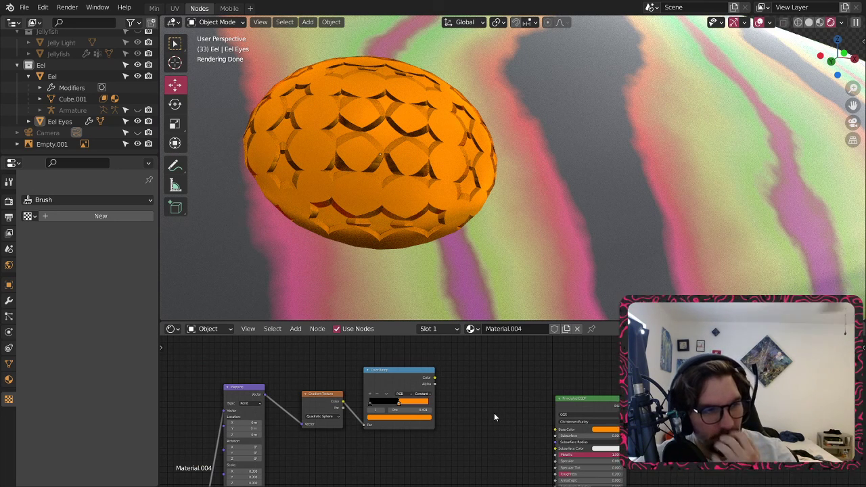
scroll(519, 414, "up", 6)
left_click(619, 390)
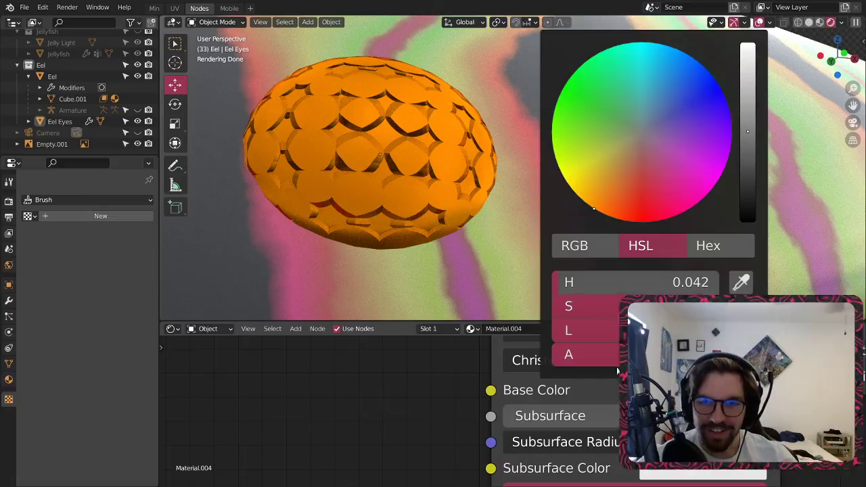
left_click_drag(591, 205, 584, 211)
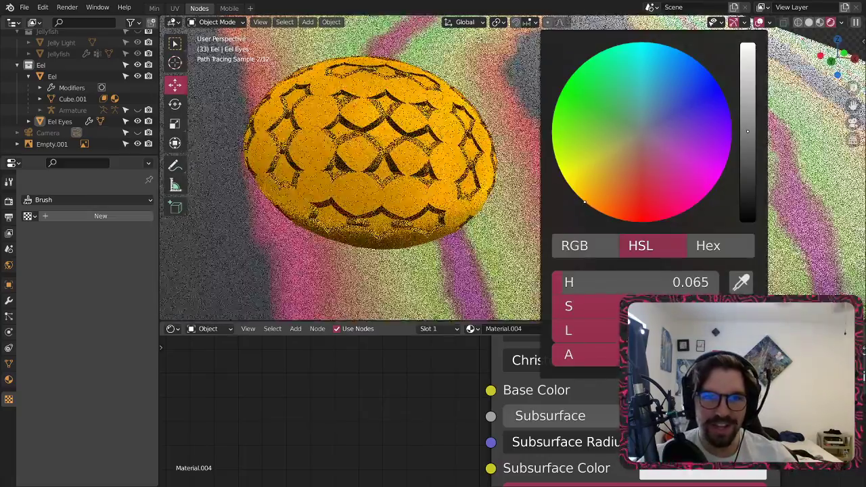
scroll(439, 185, "down", 8)
middle_click_drag(438, 185, 474, 177)
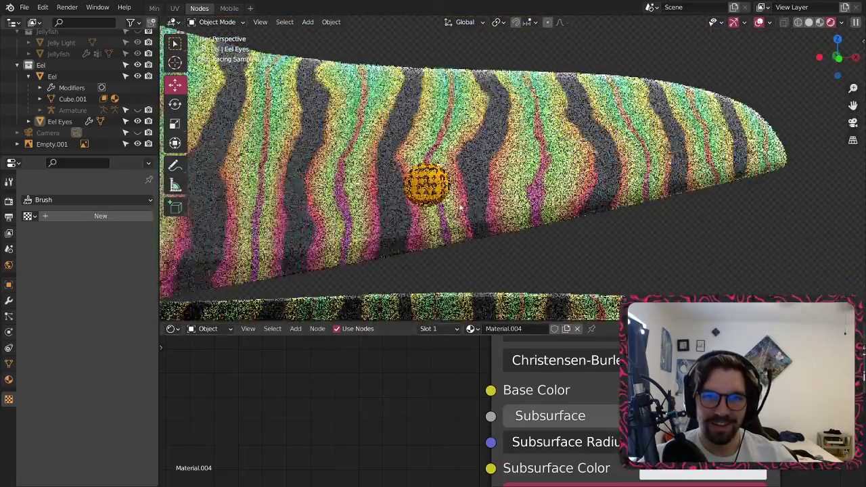
scroll(434, 190, "up", 7)
scroll(406, 428, "down", 6)
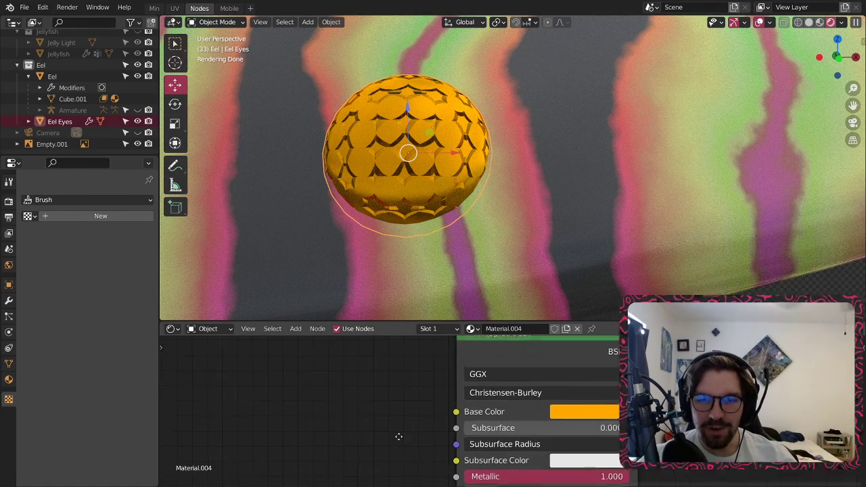
- Shift the bump ColorRamp's black stop towards the middle of the gradient and move the white stop to position 0.710
middle_click_drag(399, 437, 438, 342)
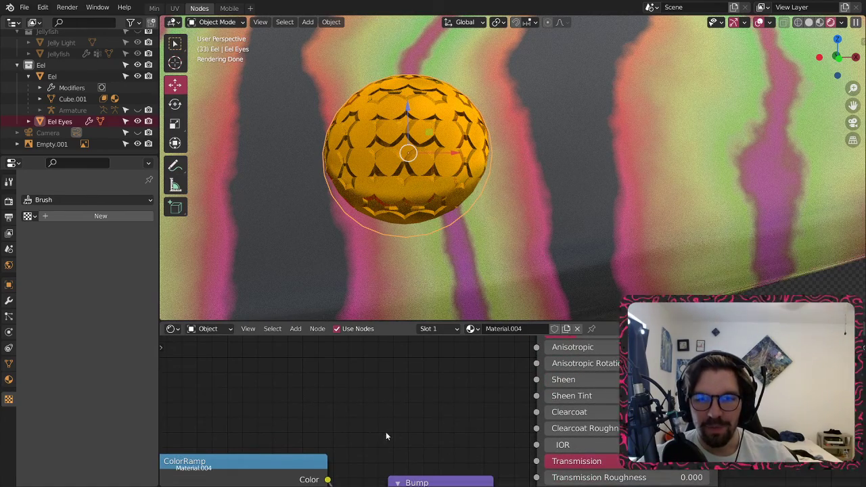
middle_click_drag(385, 436, 456, 387)
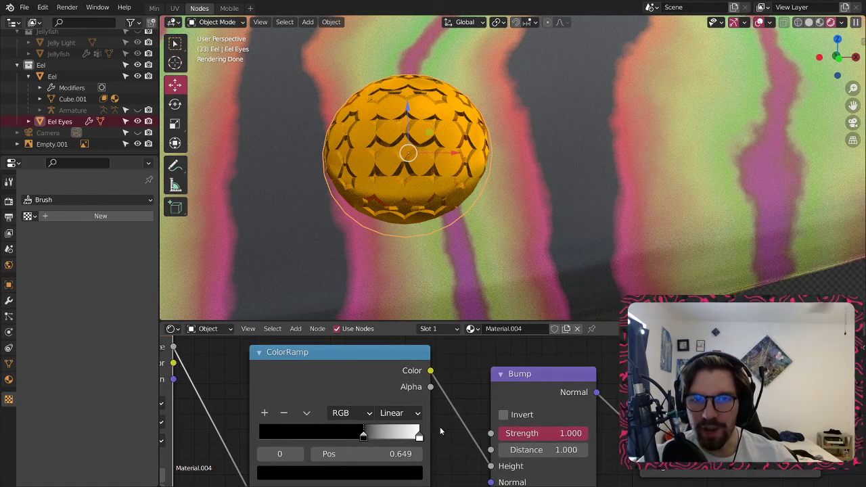
scroll(440, 432, "up", 3)
left_click_drag(400, 394, 356, 396)
left_click_drag(498, 396, 417, 394)
scroll(415, 316, "up", 5)
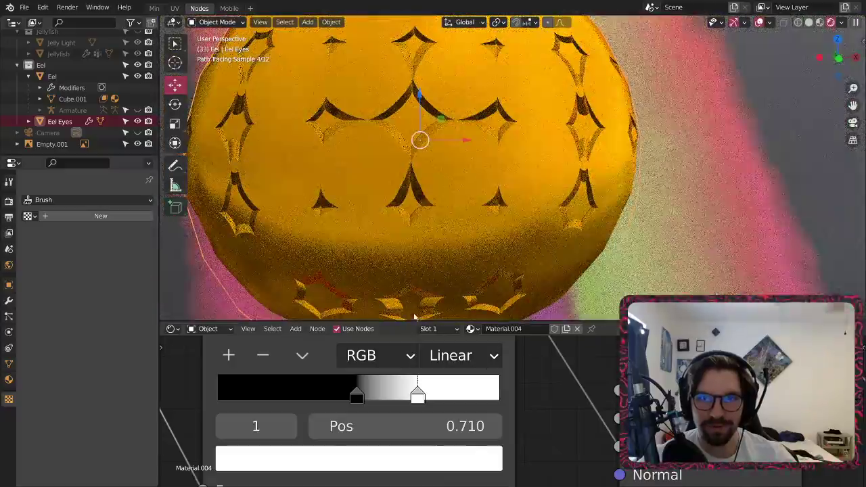
- Move the black stop of the bump's ColorRamp to position 0.565 and check the eye from farther away
left_click_drag(362, 403, 380, 394)
scroll(387, 203, "down", 7)
middle_click_drag(393, 203, 494, 196)
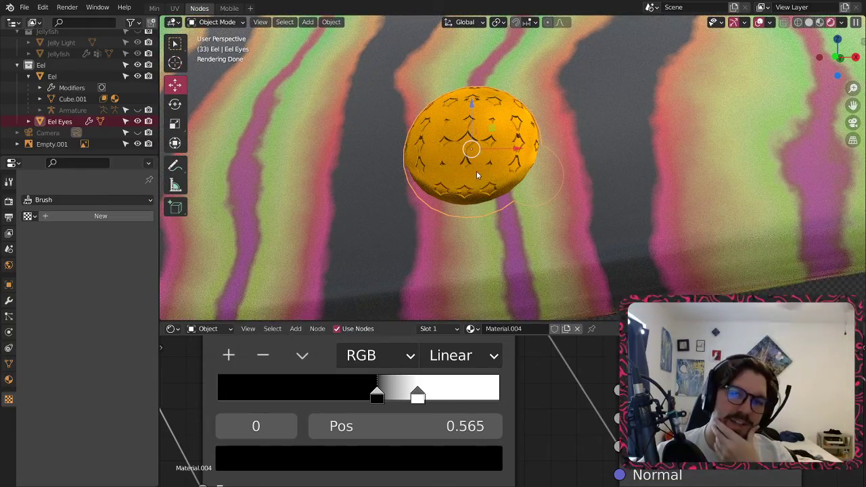
scroll(477, 174, "down", 7)
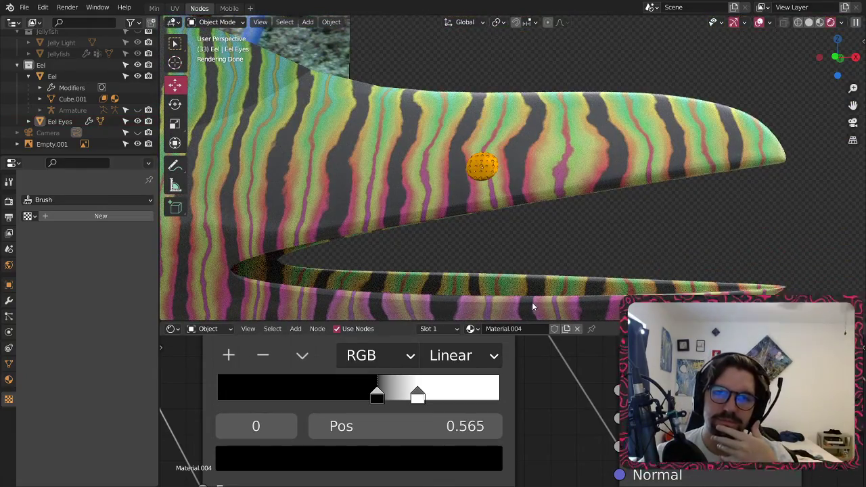
- Fine-tune the Principled BSDF's Base Color to hue 0.067 with a slightly higher lightness
middle_click_drag(542, 396, 546, 453)
scroll(574, 396, "down", 5)
middle_click_drag(574, 402, 565, 428)
middle_click_drag(675, 348, 549, 452)
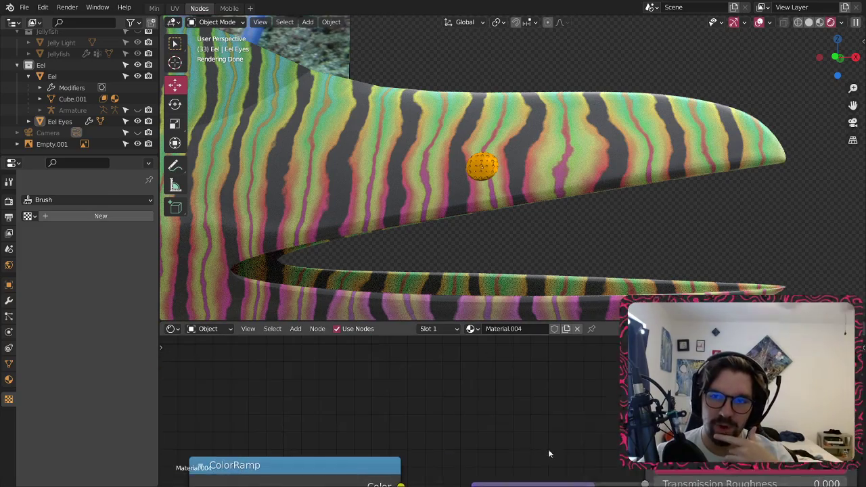
middle_click_drag(648, 345, 523, 460)
middle_click_drag(449, 368, 424, 436)
left_click(643, 360)
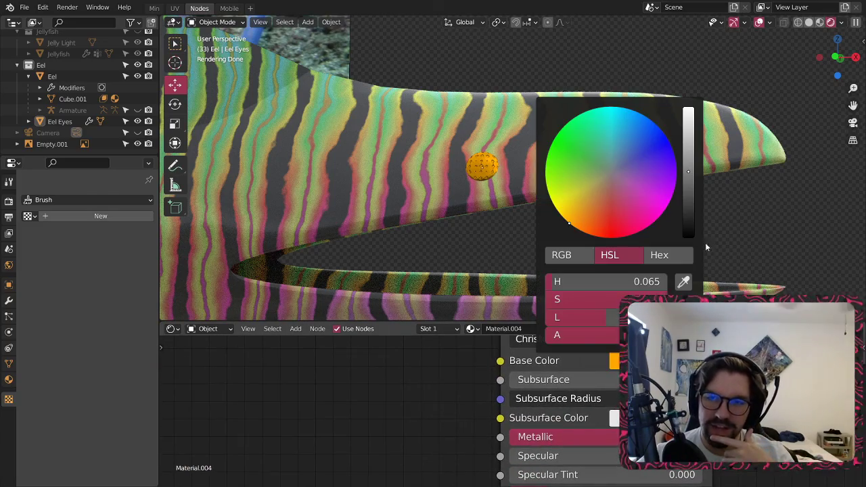
left_click_drag(689, 194, 688, 169)
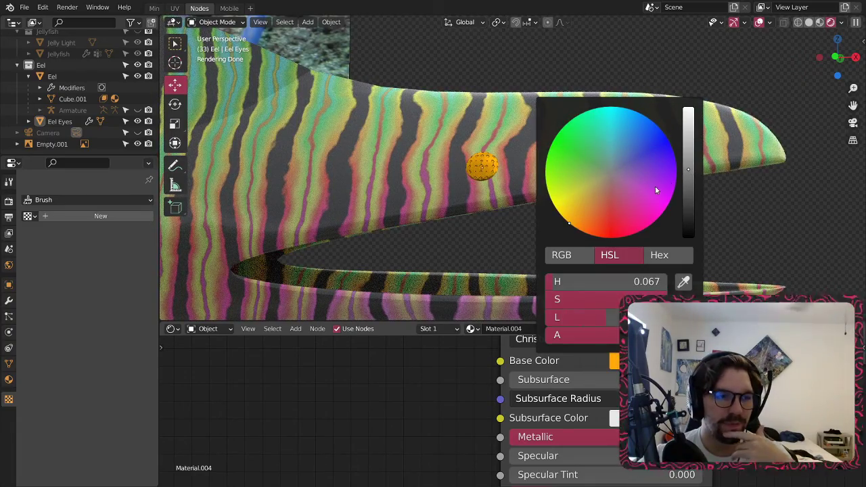
scroll(482, 168, "up", 10)
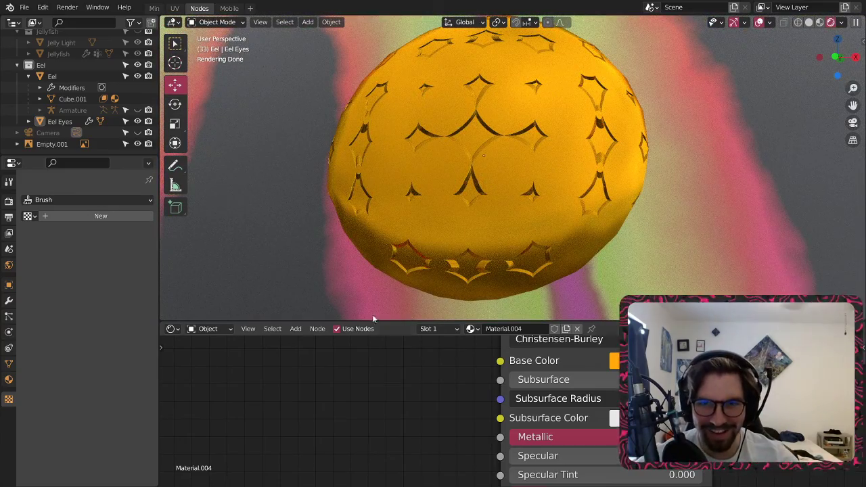
scroll(383, 416, "down", 10)
middle_click_drag(381, 436, 444, 366)
scroll(452, 359, "up", 4)
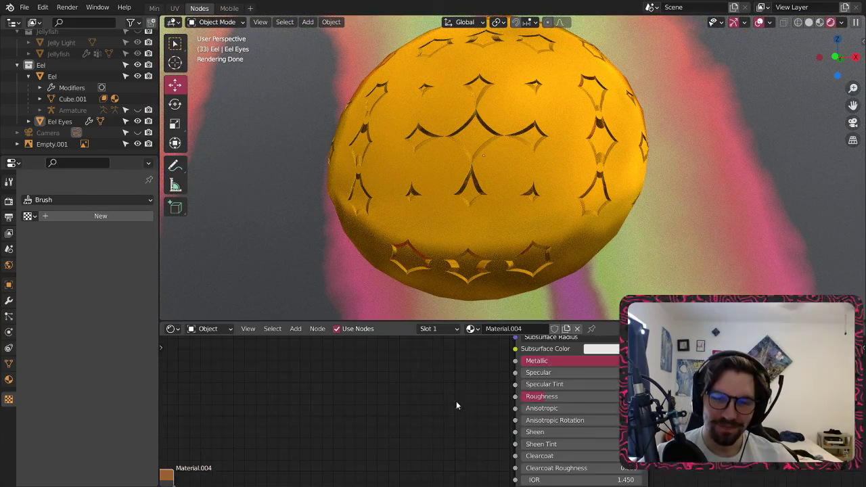
middle_click_drag(388, 421, 593, 470)
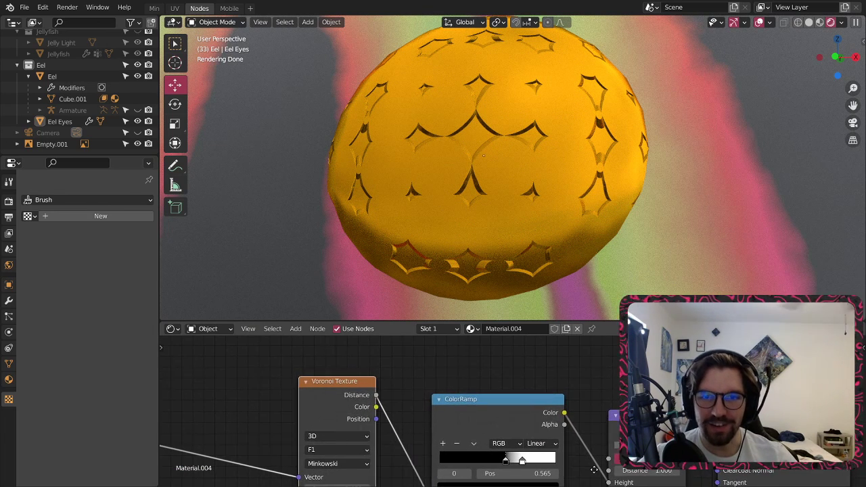
mouse_move(394, 421)
middle_mouse_down()
mouse_move(450, 411)
mouse_move(400, 418)
middle_mouse_up()
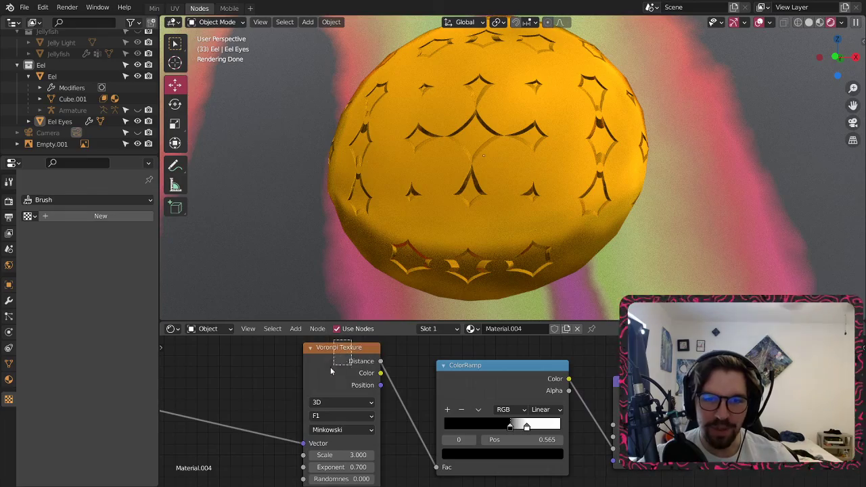
scroll(318, 399, "up", 2)
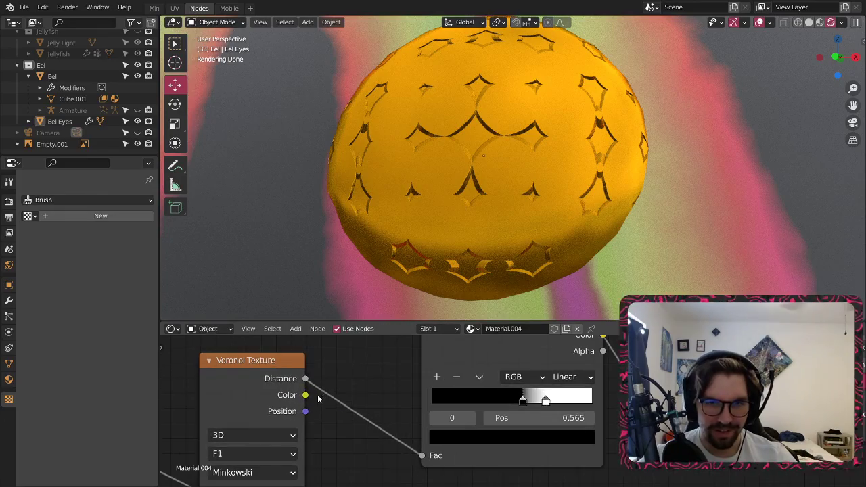
- Try driving the eye material's bump ColorRamp with the Voronoi Texture's Color output instead of Distance
left_click_drag(421, 455, 421, 455)
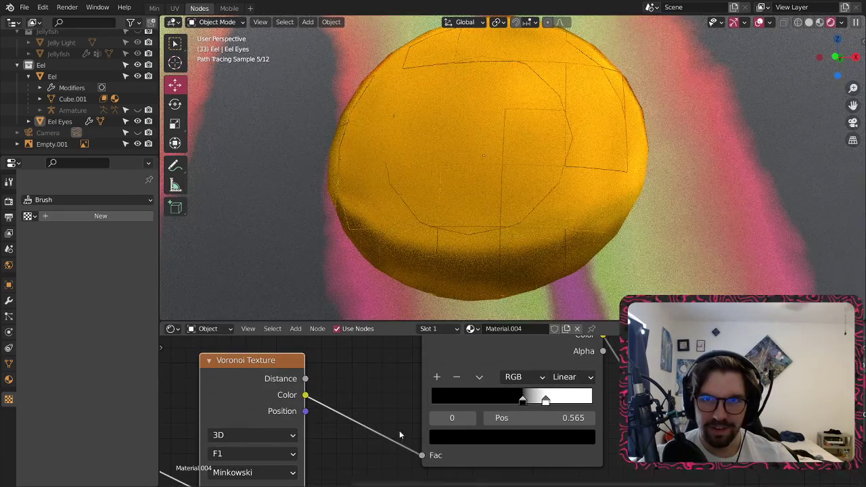
scroll(489, 134, "down", 8)
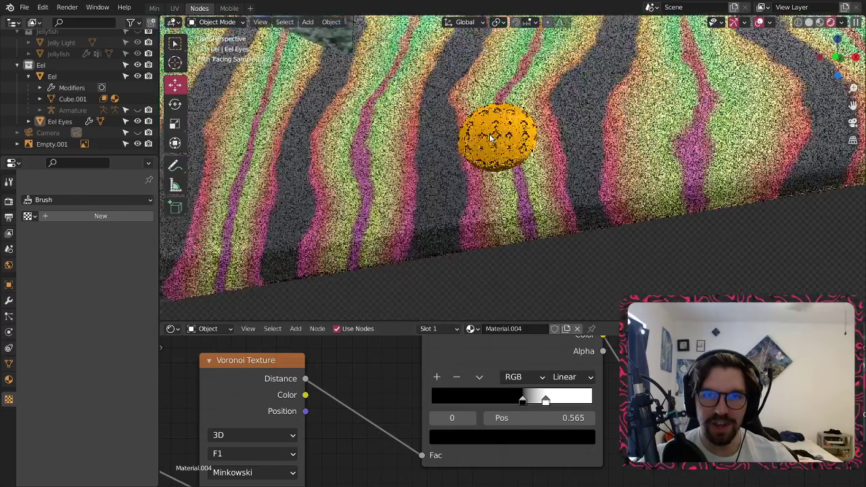
scroll(452, 165, "down", 4)
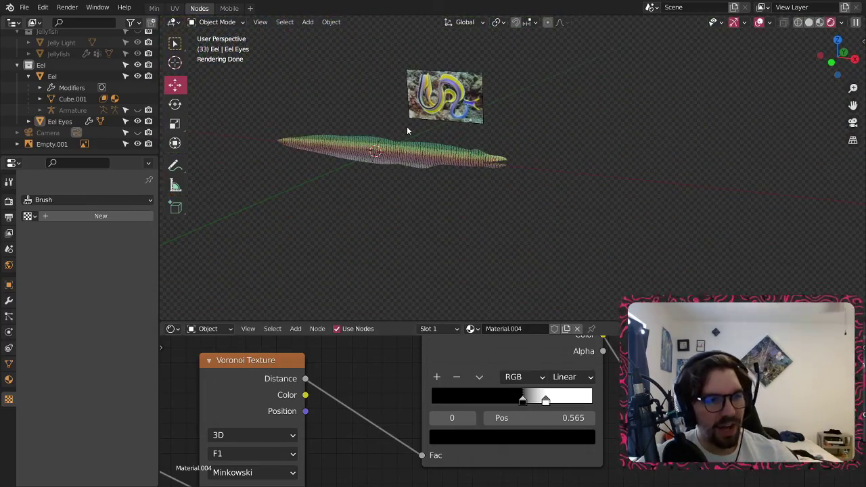
- Select the eel's body and move its texture, ColorRamp and Hue Saturation Value nodes closer to the Principled BSDF
scroll(407, 126, "up", 8)
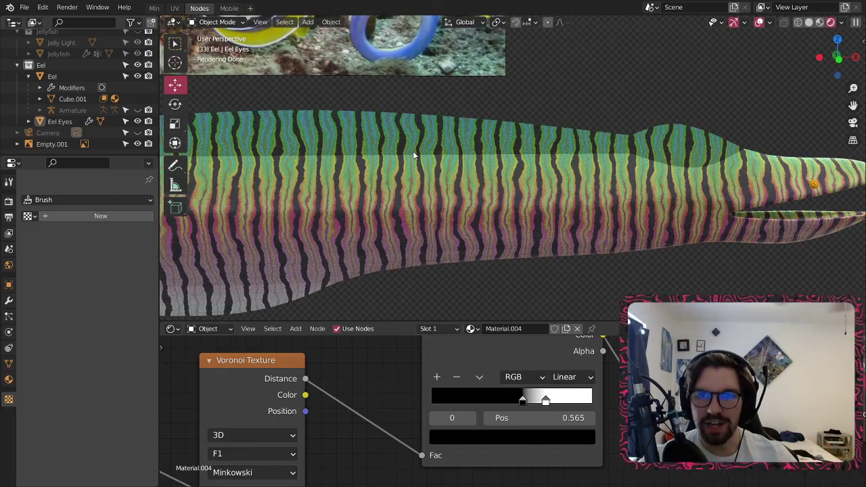
left_click(362, 214)
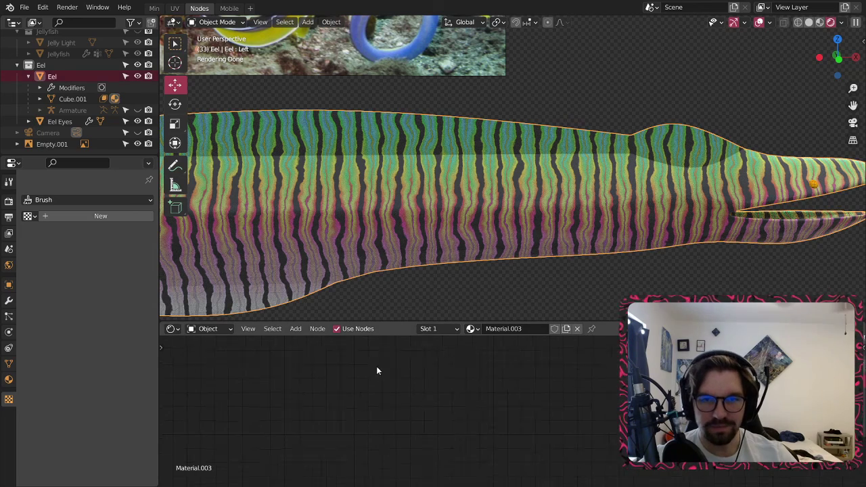
scroll(367, 437, "down", 5)
middle_click_drag(450, 373, 482, 437)
scroll(504, 423, "down", 4)
left_click_drag(528, 362, 278, 485)
scroll(506, 405, "up", 5)
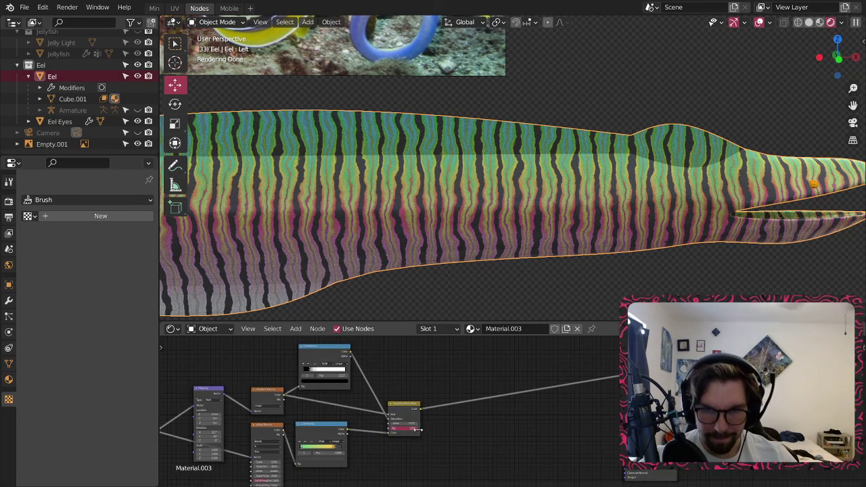
middle_click_drag(558, 408, 528, 427)
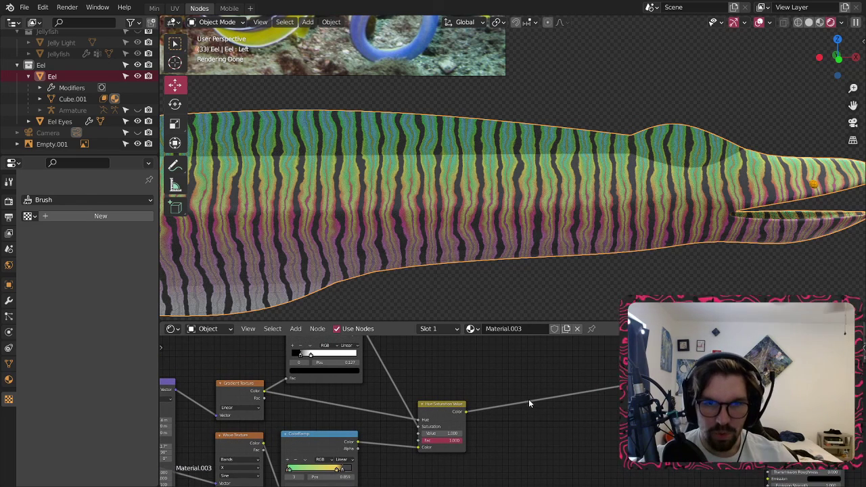
left_click(296, 329)
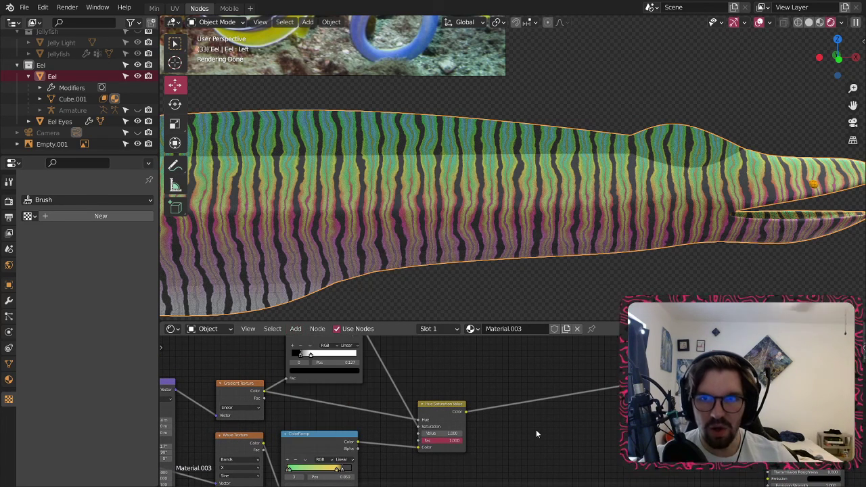
scroll(536, 434, "down", 4)
left_click_drag(503, 362, 166, 485)
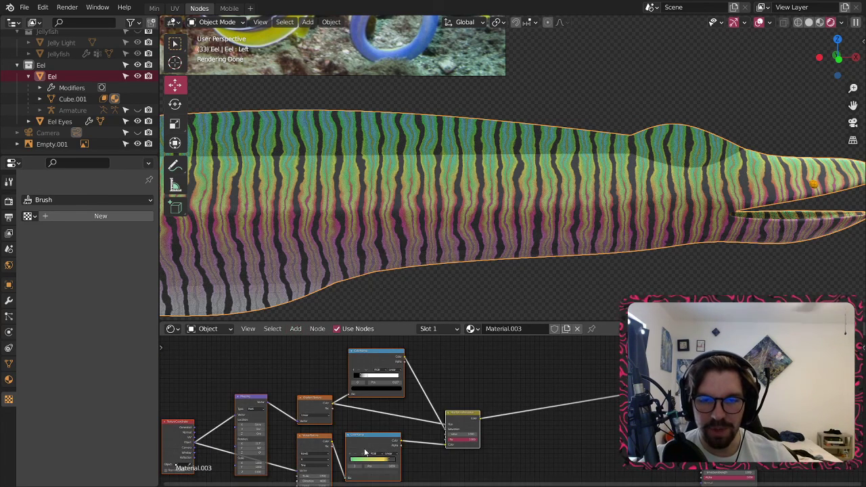
left_click_drag(365, 450, 453, 404)
left_click(548, 409)
- Insert a MixRGB node between the Hue Saturation Value node and the Principled BSDF's Base Color
middle_click_drag(611, 464, 447, 447)
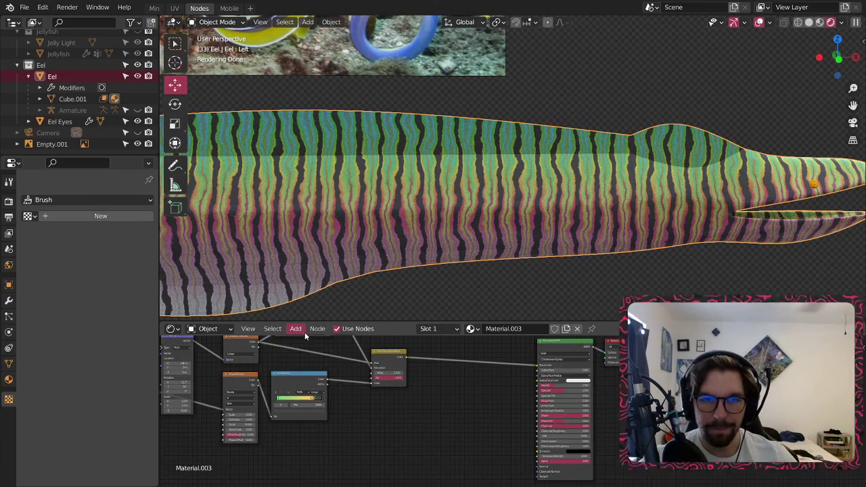
mouse_move(330, 396)
mouse_move(306, 406)
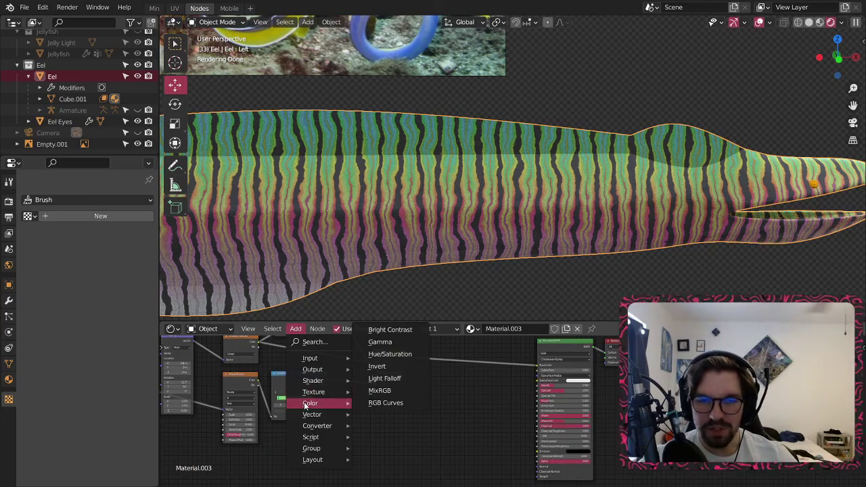
left_click(380, 390)
left_click(487, 379)
scroll(486, 383, "up", 3)
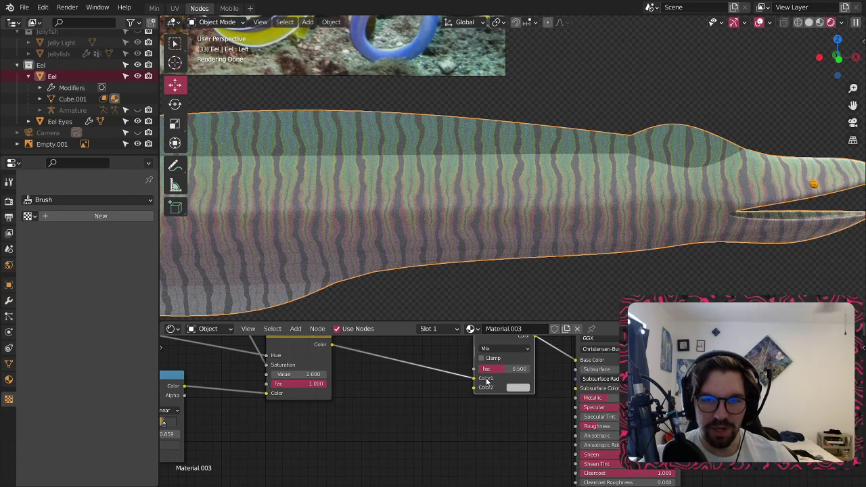
scroll(477, 433, "down", 3)
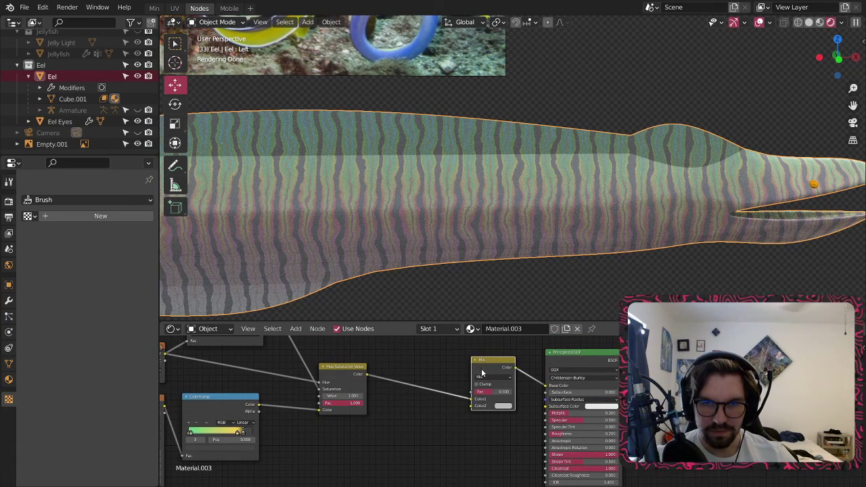
scroll(414, 433, "up", 4)
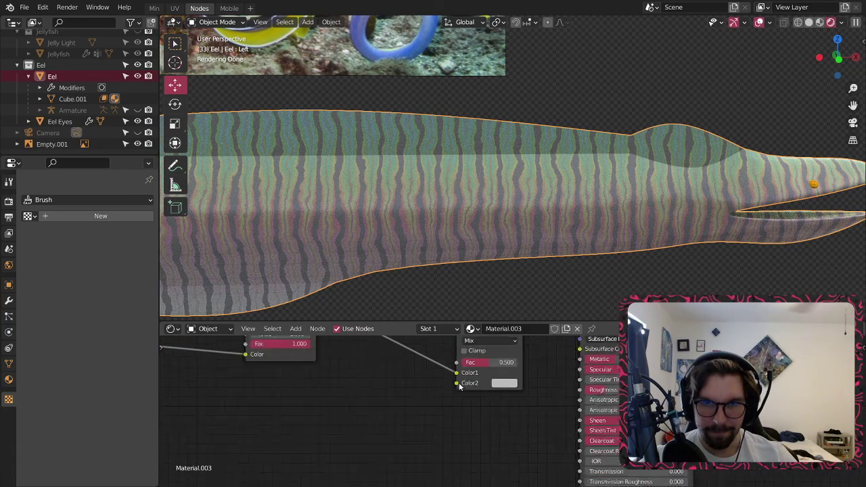
- Add a Noise Texture below the stripe nodes and connect its Color output to the Mix node's Fac
scroll(539, 387, "down", 3)
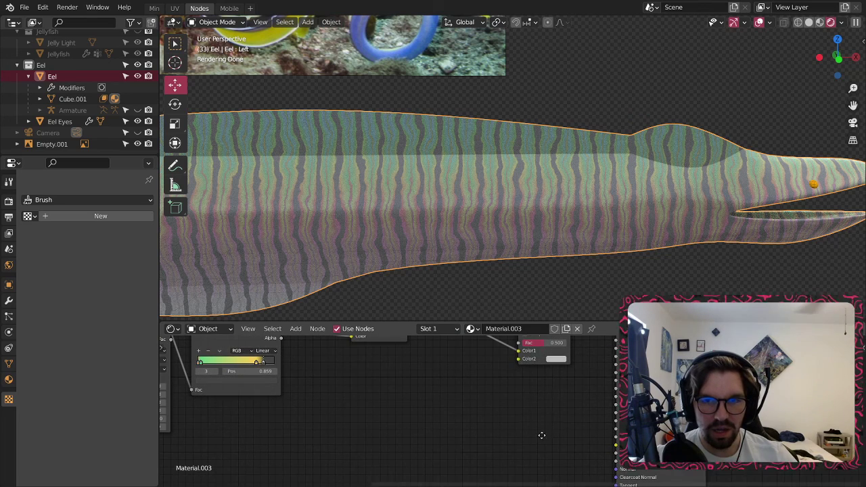
middle_click_drag(541, 435, 491, 366)
mouse_move(333, 393)
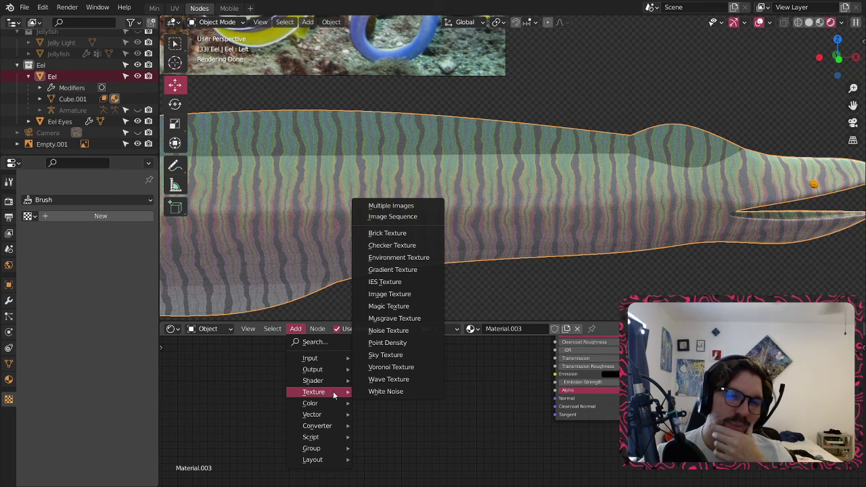
left_click(389, 331)
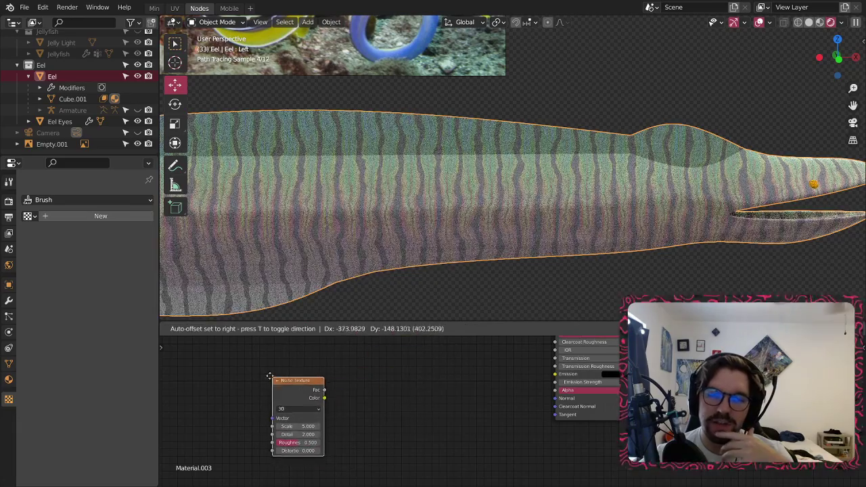
left_click(389, 439)
middle_click_drag(389, 438, 414, 464)
left_click_drag(399, 461, 383, 387)
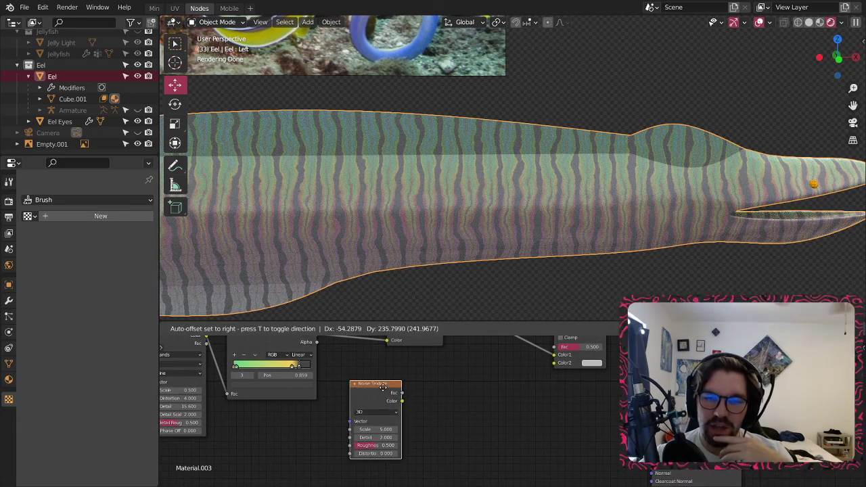
scroll(440, 389, "up", 2)
scroll(379, 416, "down", 2)
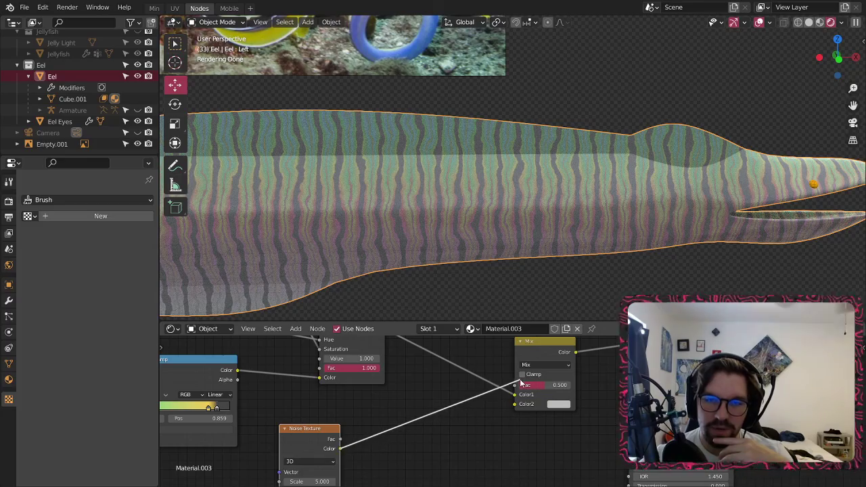
left_click_drag(511, 393, 515, 395)
- Set the Mix node's Color2 to a reddish orange-brown
scroll(532, 401, "up", 3)
left_click(559, 402)
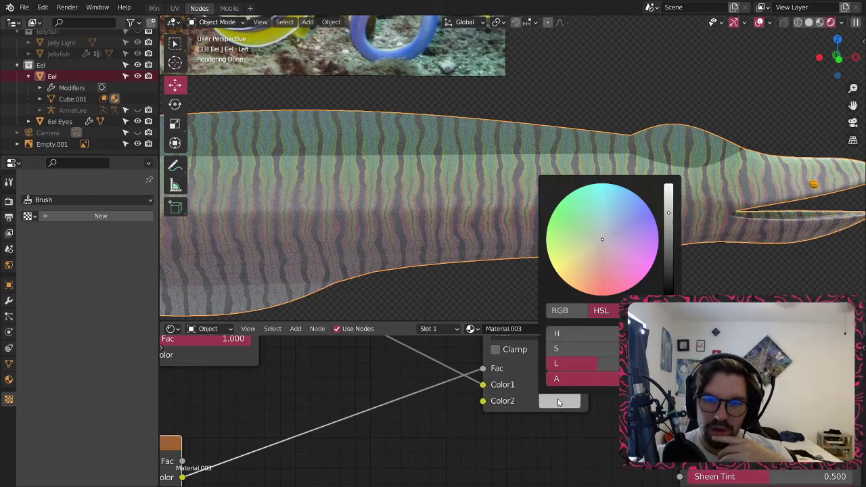
left_click_drag(669, 212, 669, 250)
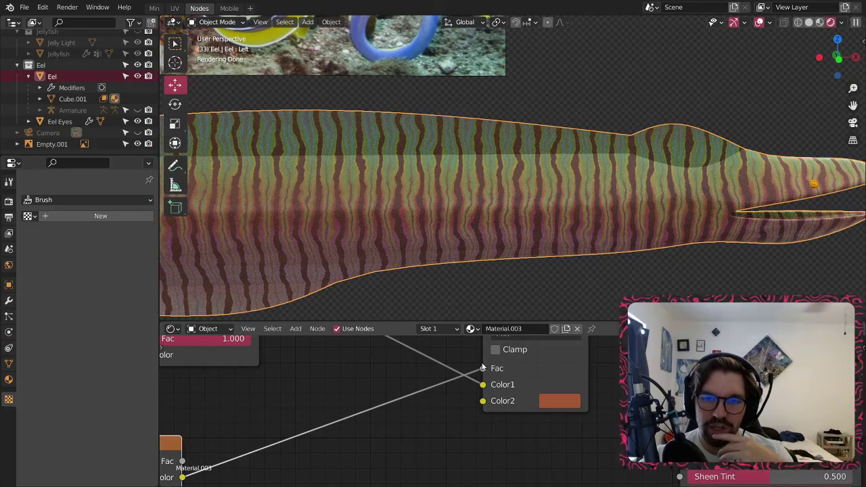
left_click_drag(484, 397, 484, 386)
- Set the Noise Texture's Roughness to 1.000 and its Scale to 1.000
middle_click_drag(406, 452, 426, 433)
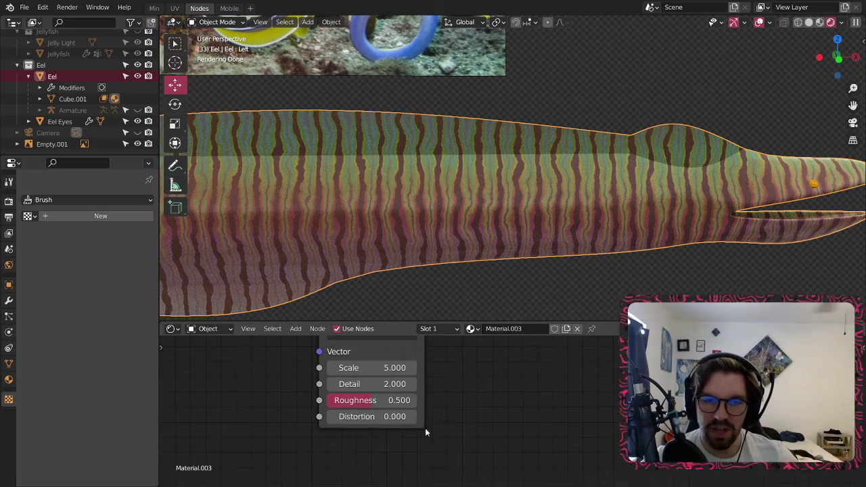
left_click_drag(400, 400, 417, 402)
scroll(418, 402, "up", 2)
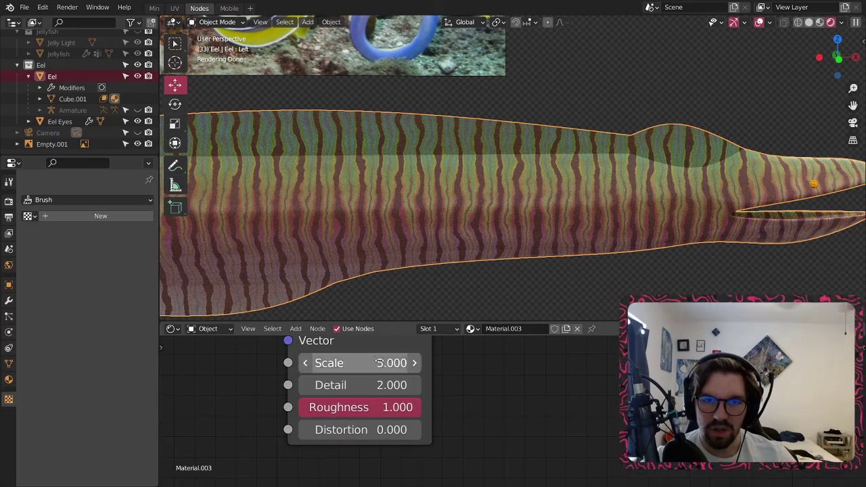
key("Return")
left_click(417, 359)
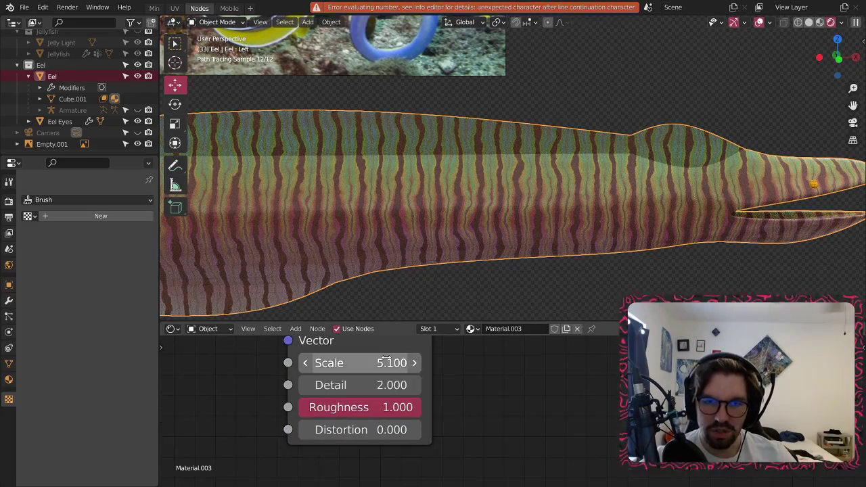
key("Return")
scroll(472, 400, "down", 8)
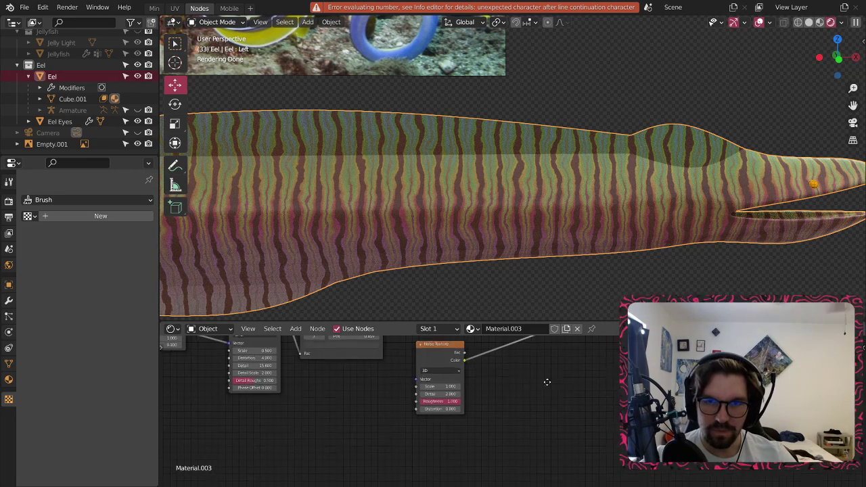
- Insert a ColorRamp between the Noise Texture and the Mix factor, with its black stop at 0.551 and white stop at 0.656
middle_click_drag(547, 383, 520, 426)
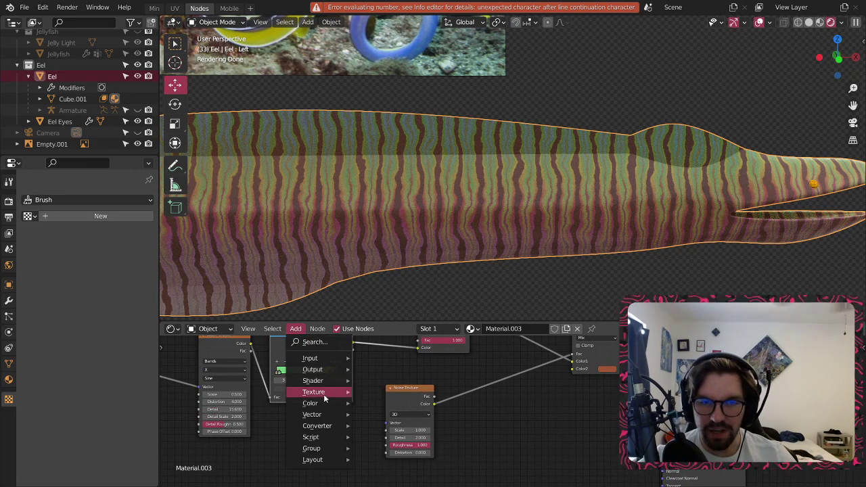
mouse_move(331, 426)
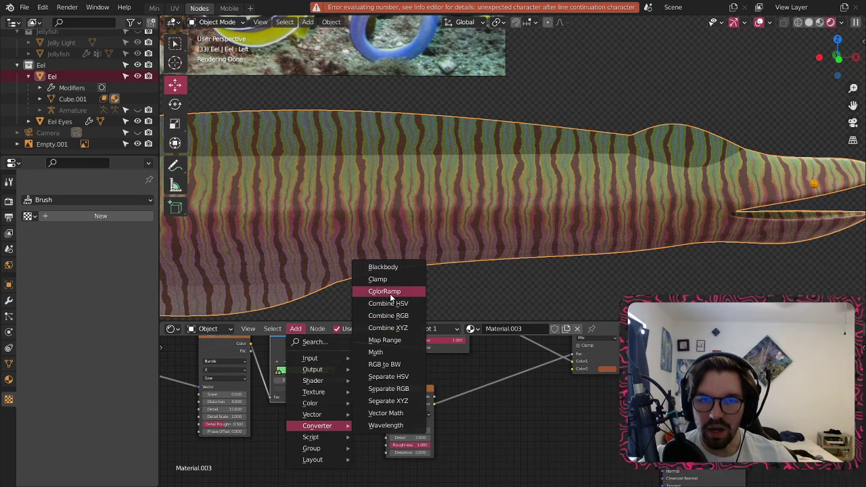
left_click(390, 293)
left_click(478, 367)
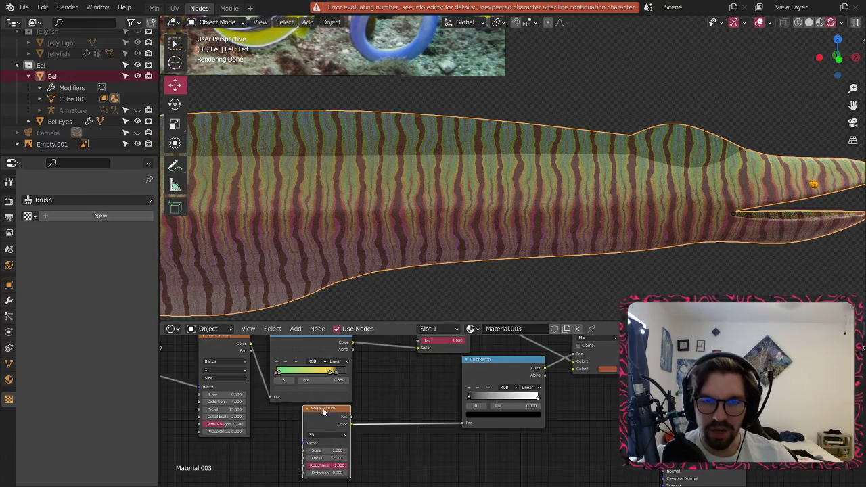
scroll(534, 368, "up", 3)
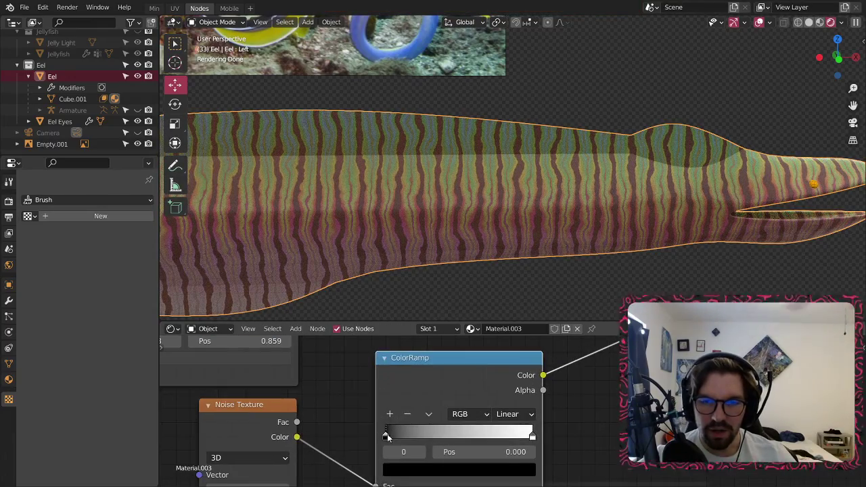
left_click_drag(387, 437, 468, 436)
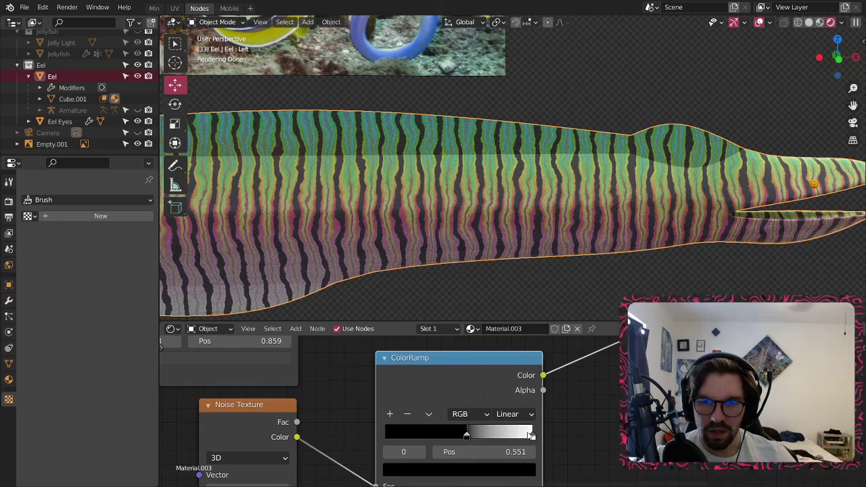
left_click_drag(532, 437, 482, 437)
- Darken the Mix node's Color2 to black
middle_click_drag(528, 366, 308, 476)
left_click(597, 430)
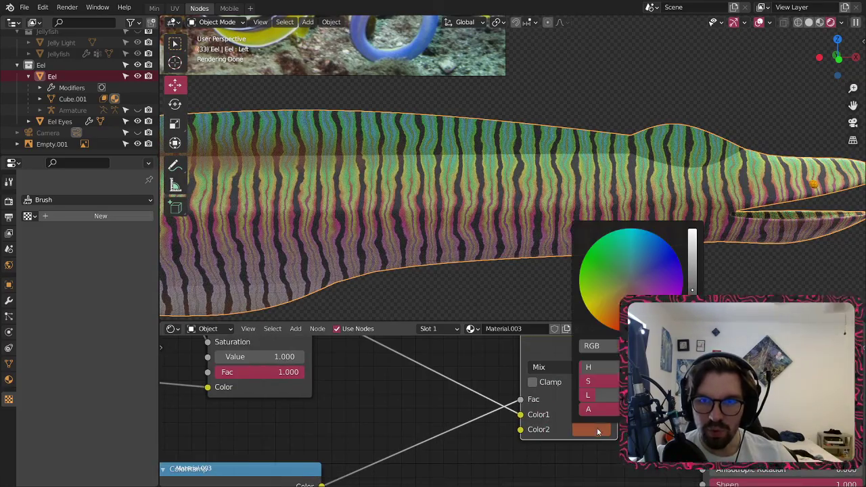
left_click_drag(692, 291, 692, 331)
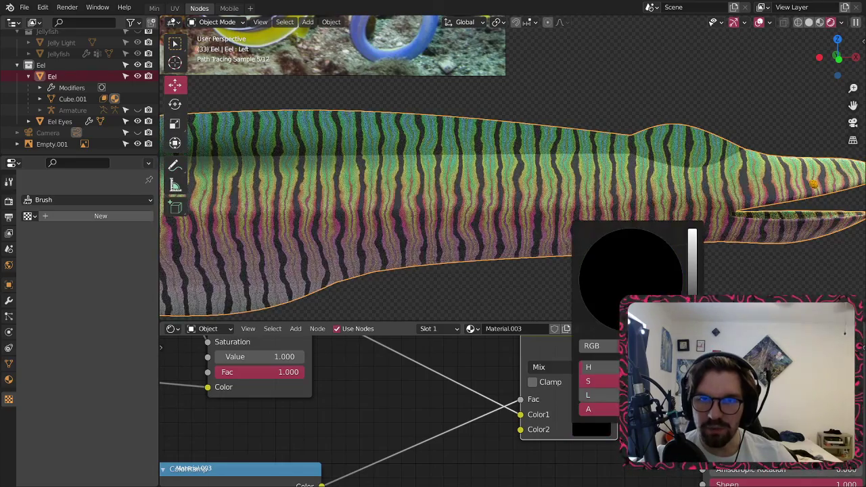
- Lower both stops of the noise ColorRamp, placing the black stop at 0.388 with the white stop just above it
middle_click_drag(410, 449, 582, 336)
scroll(488, 412, "down", 3)
scroll(439, 381, "up", 4)
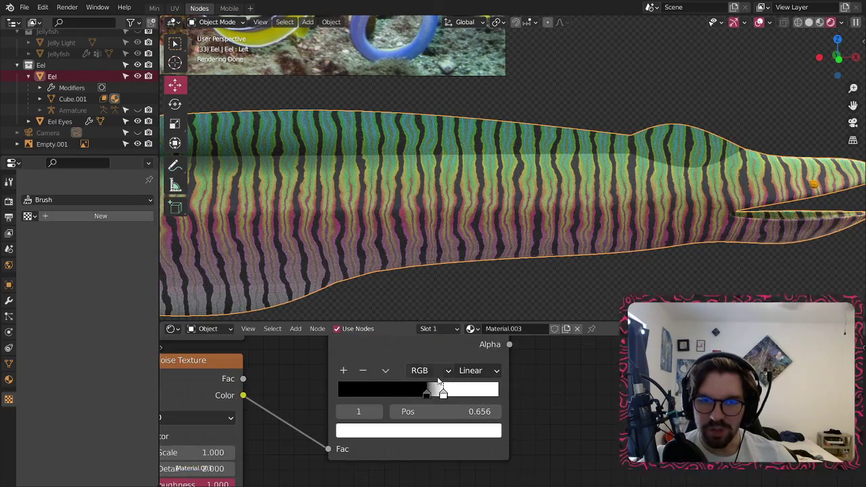
mouse_move(424, 396)
left_mouse_down()
mouse_move(376, 395)
mouse_move(418, 395)
left_mouse_up()
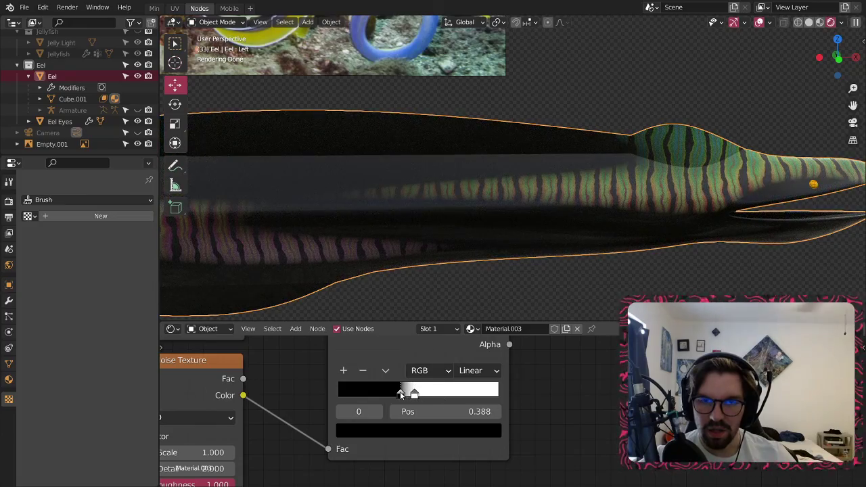
scroll(401, 395, "down", 6)
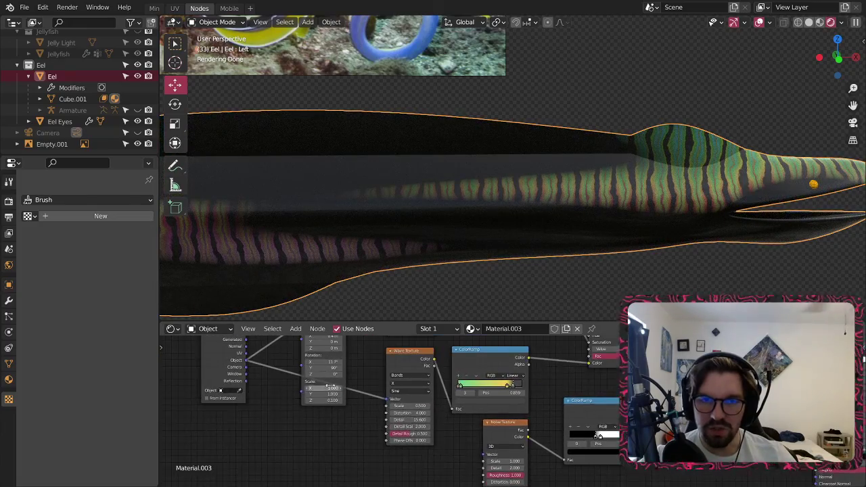
- Connect the Texture Coordinate node's Object output to the Noise Texture's Vector input
scroll(331, 387, "down", 2)
left_click_drag(282, 360, 271, 407)
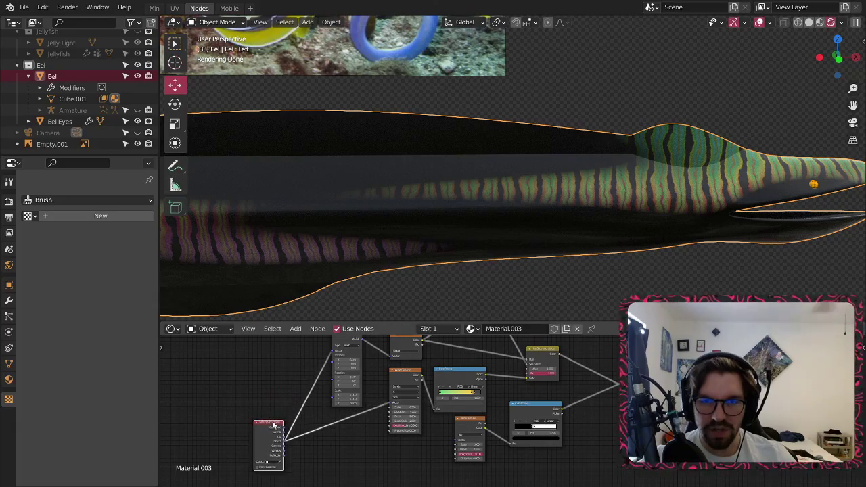
scroll(273, 425, "up", 3)
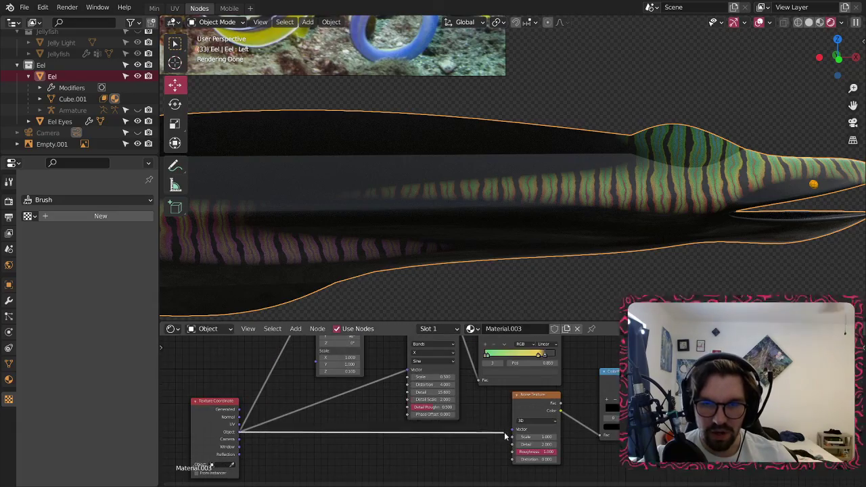
left_click_drag(505, 432, 512, 429)
scroll(572, 189, "down", 3)
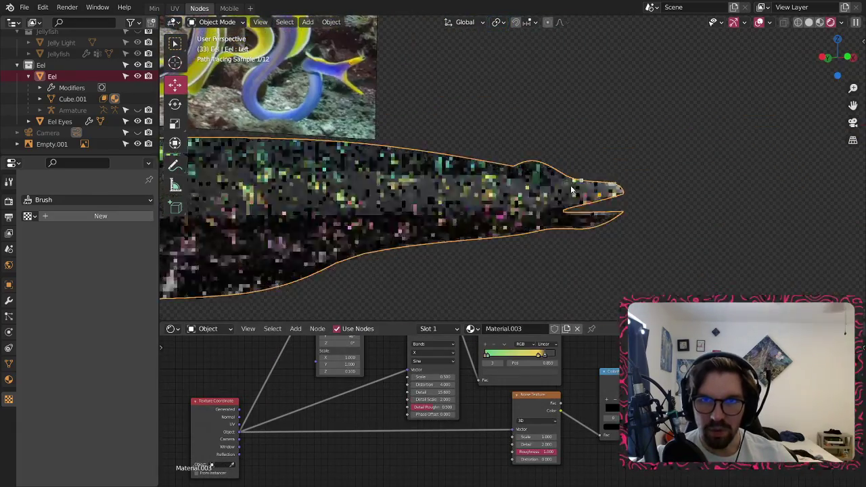
scroll(572, 189, "down", 5)
scroll(483, 213, "up", 6)
middle_click_drag(483, 212, 446, 213)
- Raise both stops of the noise ColorRamp, placing the white stop at 0.630 with the black stop just below it
middle_click_drag(657, 414, 475, 425)
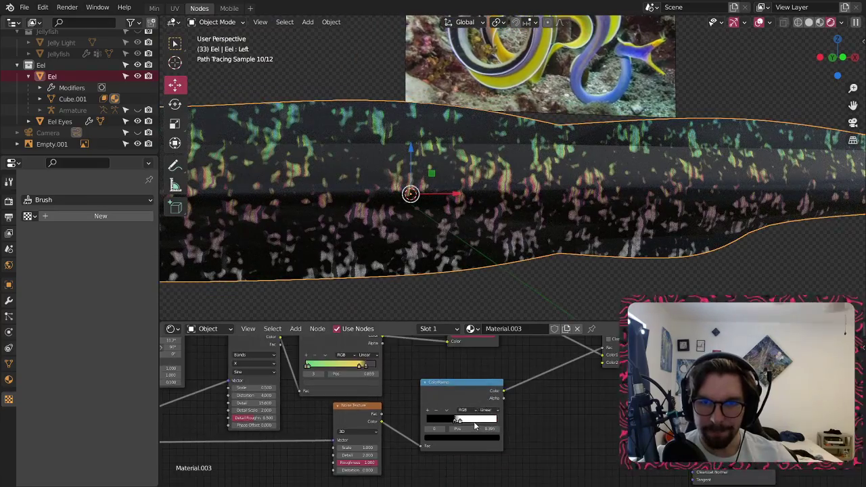
scroll(475, 426, "up", 5)
mouse_move(424, 411)
left_mouse_down()
mouse_move(394, 410)
mouse_move(468, 413)
left_mouse_up()
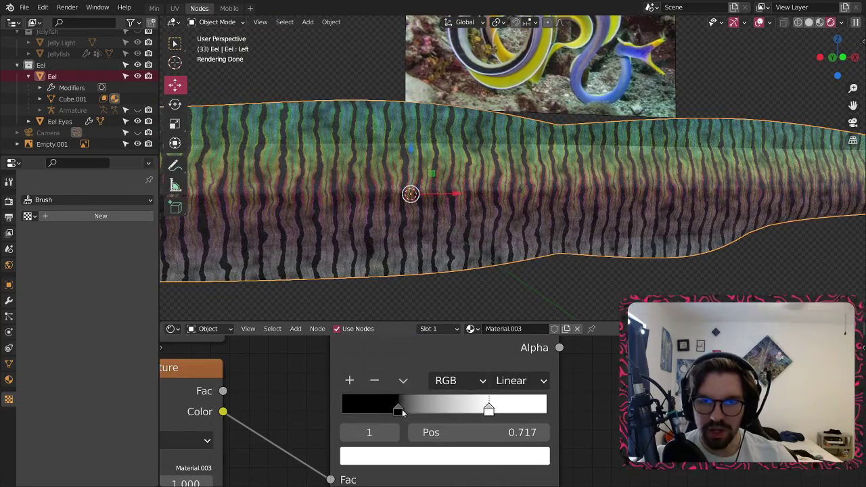
left_click_drag(399, 410, 474, 411)
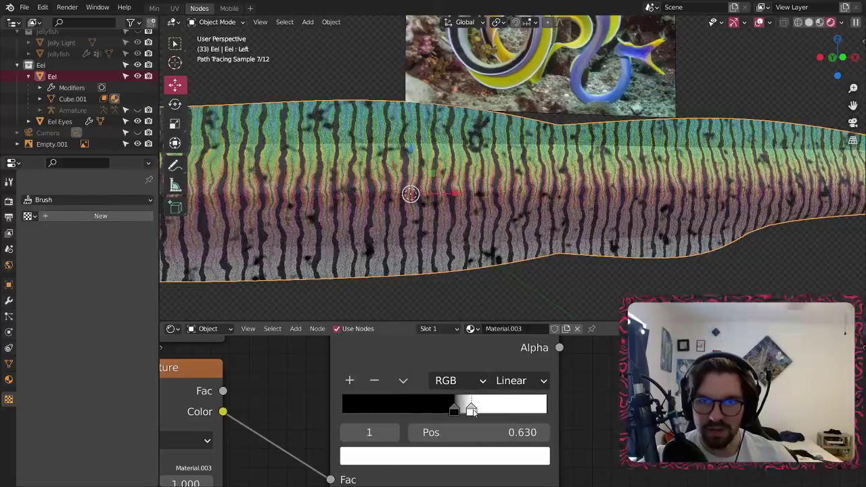
- Examine the black patches along the eel's body and review the gradient, wave and ColorRamp nodes in its material
middle_click_drag(650, 223, 419, 240, "shift")
middle_click_drag(585, 200, 485, 211, "shift")
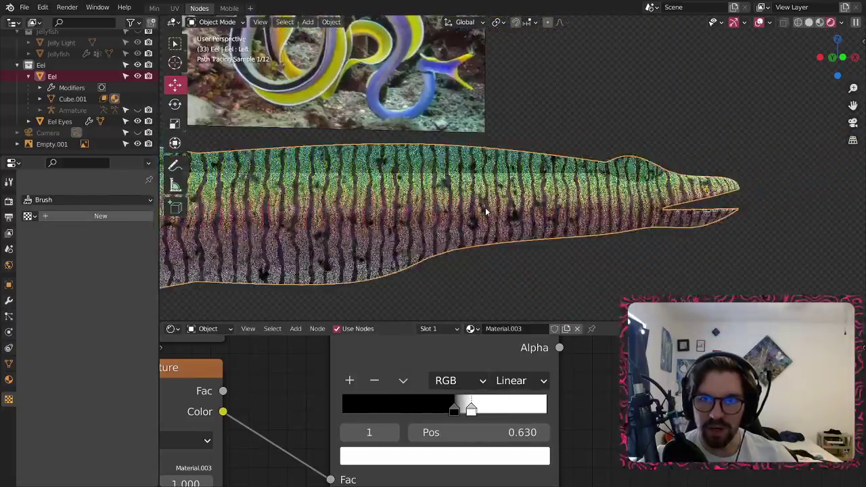
scroll(482, 211, "up", 5)
scroll(473, 210, "up", 2)
scroll(468, 209, "down", 4)
scroll(341, 372, "down", 6)
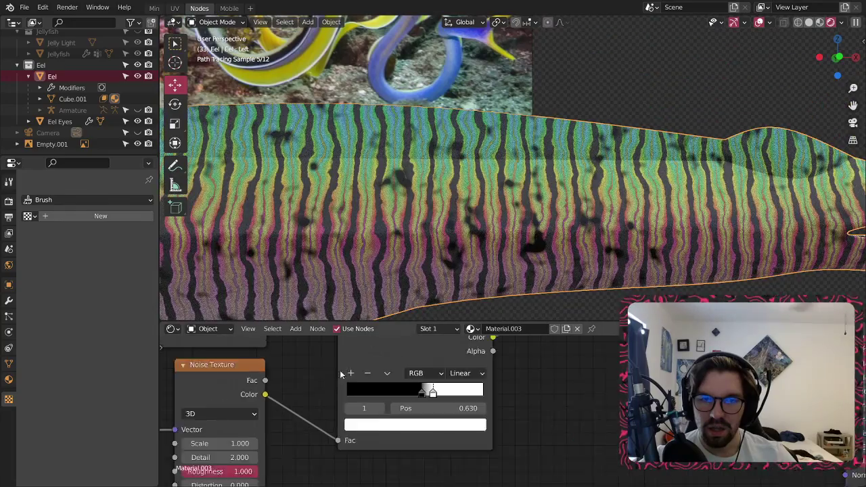
middle_click_drag(372, 375, 499, 433)
middle_click_drag(266, 350, 359, 407)
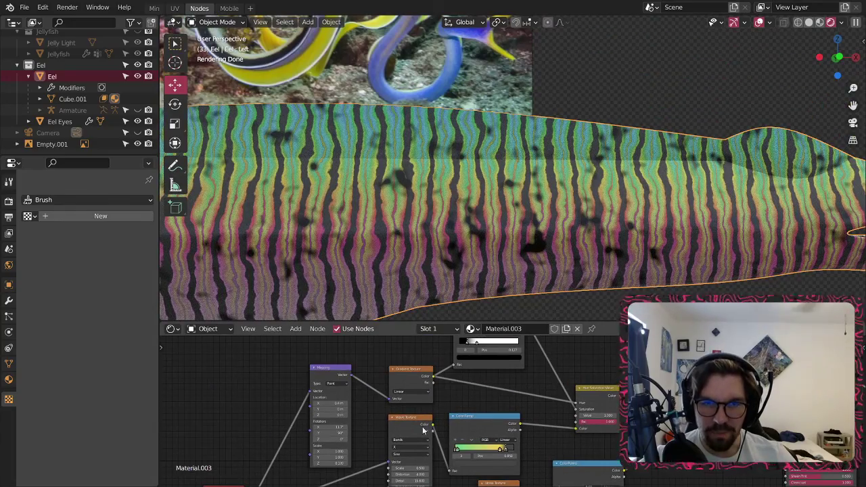
middle_click_drag(439, 386, 404, 418)
middle_click_drag(573, 262, 563, 229)
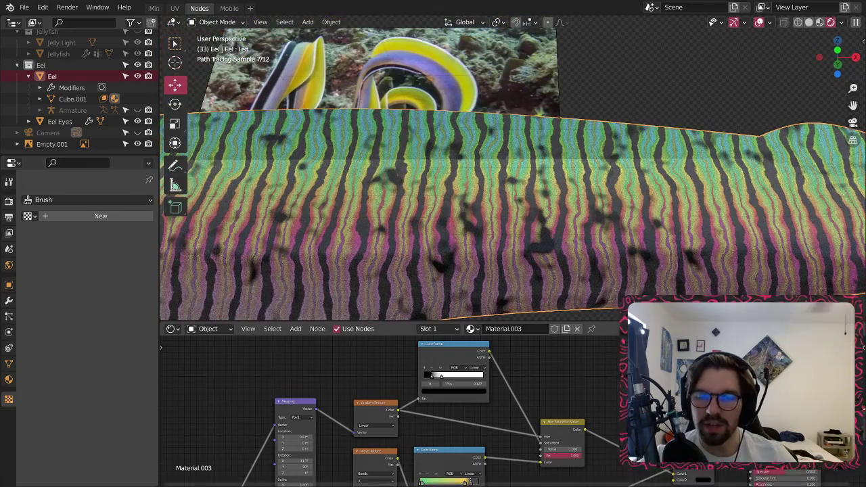
- Try the Noise Texture's Detail at 10 and at 1
middle_click_drag(637, 447, 500, 354)
middle_click_drag(568, 424, 535, 420)
middle_click_drag(440, 448, 440, 426, "ctrl")
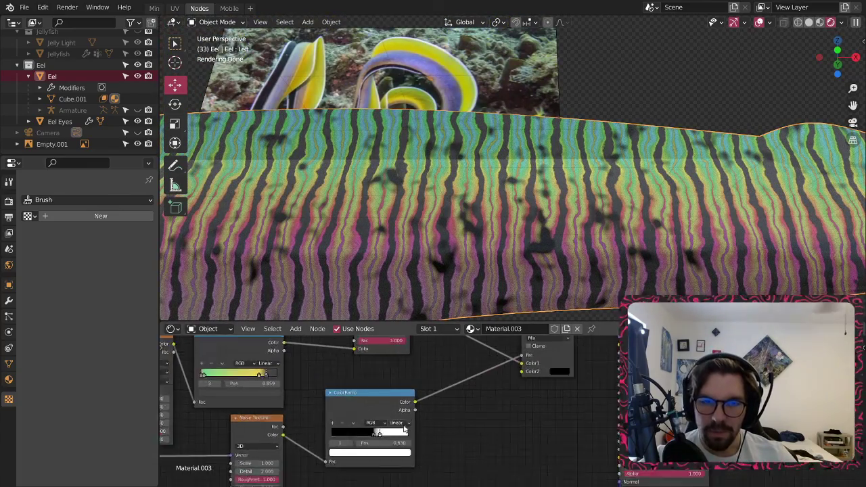
middle_click_drag(304, 461, 406, 362)
middle_click_drag(386, 467, 413, 382, "ctrl")
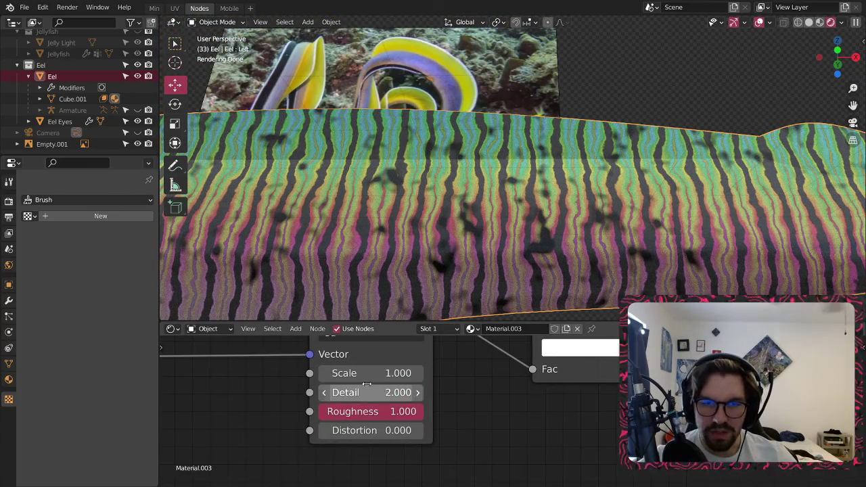
key("Return")
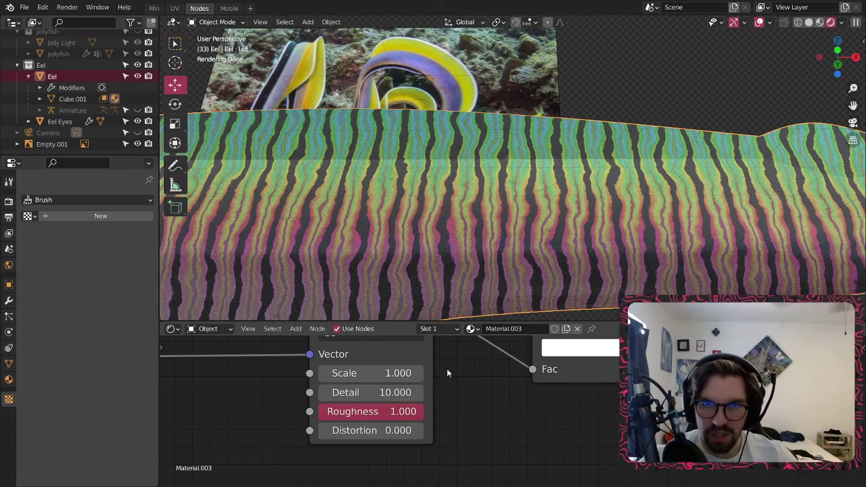
type("1")
key("Return")
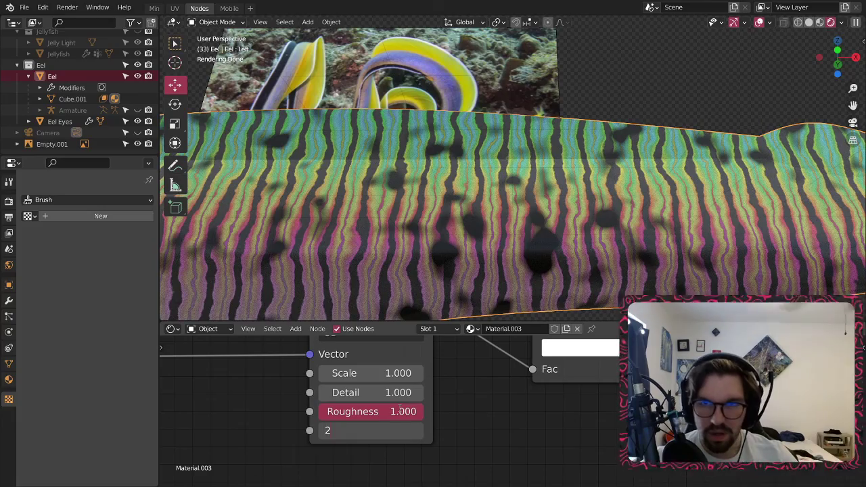
- Try the Noise Texture's Distortion at 2 and 1, and settle on 0.500
type("2")
key("Return")
left_click(371, 431)
type("1")
key("Return")
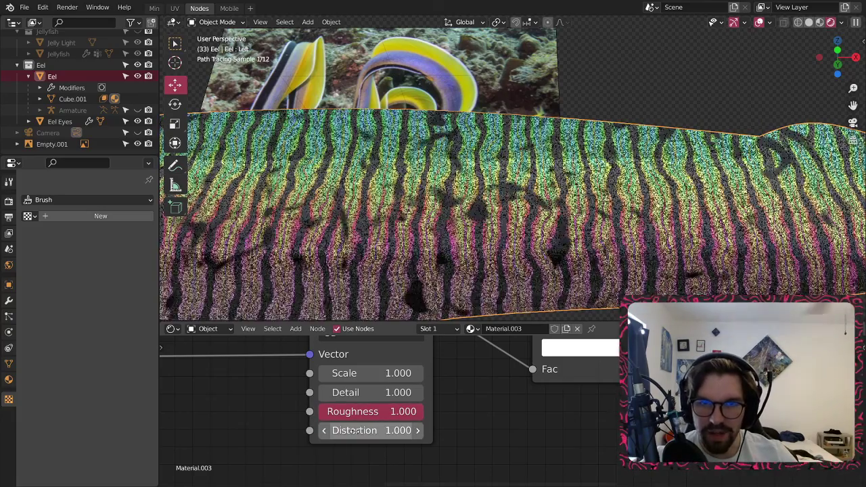
scroll(442, 196, "down", 7)
middle_click_drag(443, 196, 448, 203)
scroll(403, 391, "up", 2)
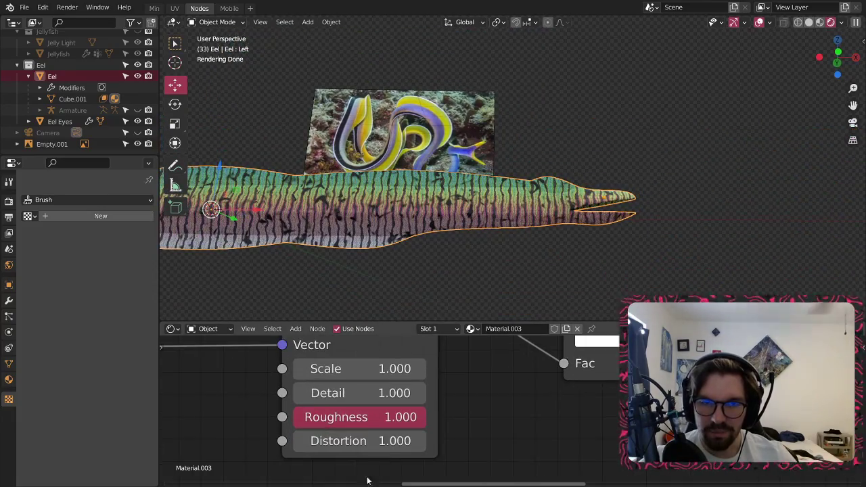
key("Return")
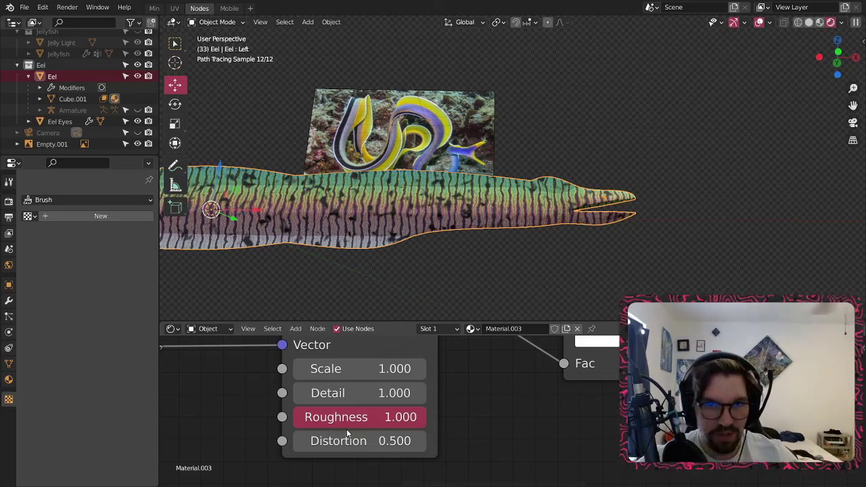
- Set the Noise Texture's Scale to 2.000 for smaller black patches on the eel
scroll(506, 240, "up", 3)
middle_click_drag(596, 381, 579, 433)
middle_click_drag(427, 439, 441, 452)
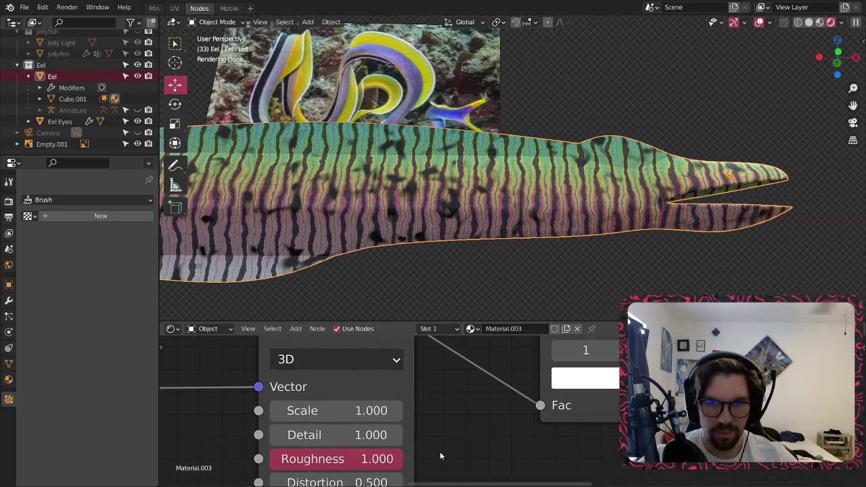
left_click(337, 411)
type("2")
key("Return")
middle_click_drag(502, 228, 486, 227)
- Sharpen the patch edges by moving the noise ColorRamp's black stop closer to the white one and setting the white stop to 0.659
middle_click_drag(653, 376, 560, 467)
scroll(560, 467, "up", 1)
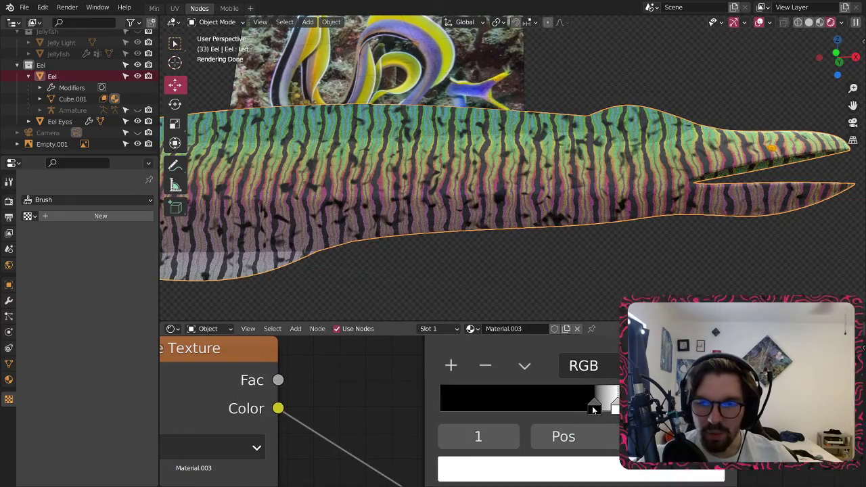
left_click_drag(593, 409, 610, 407)
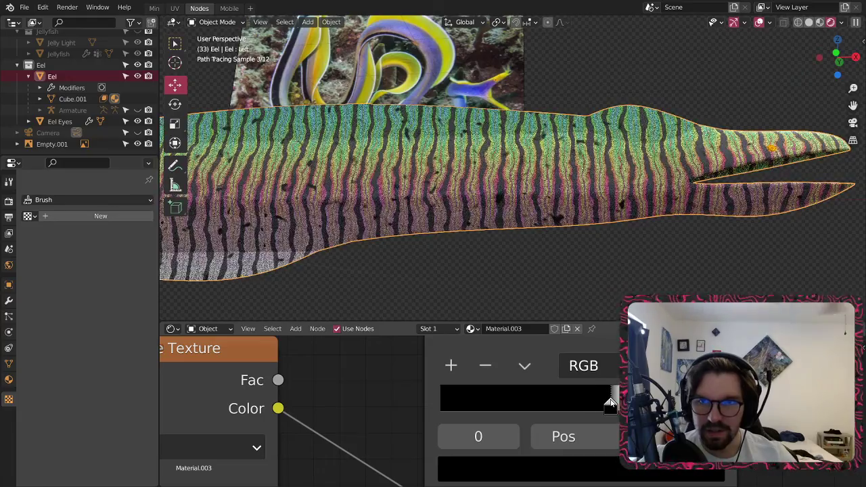
left_click(613, 404)
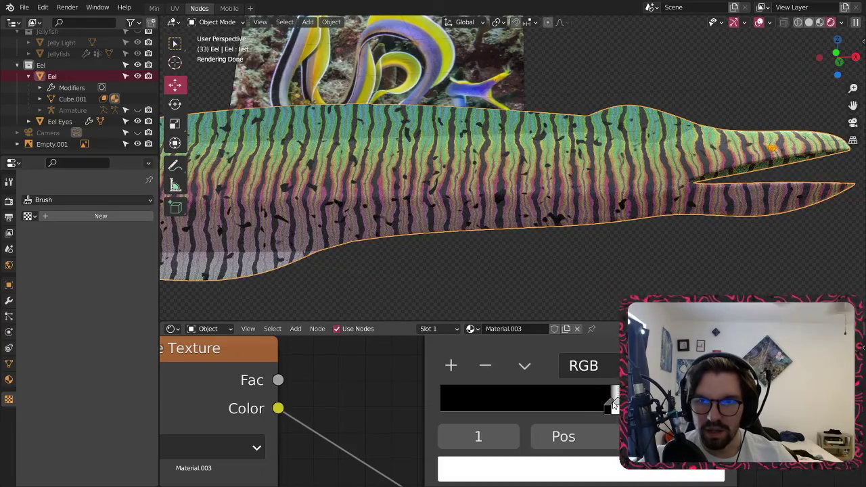
scroll(504, 173, "down", 5)
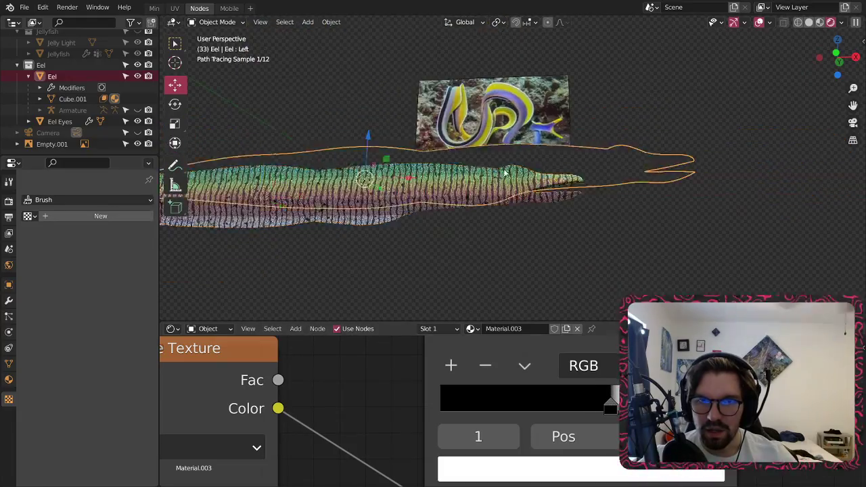
scroll(501, 197, "up", 7)
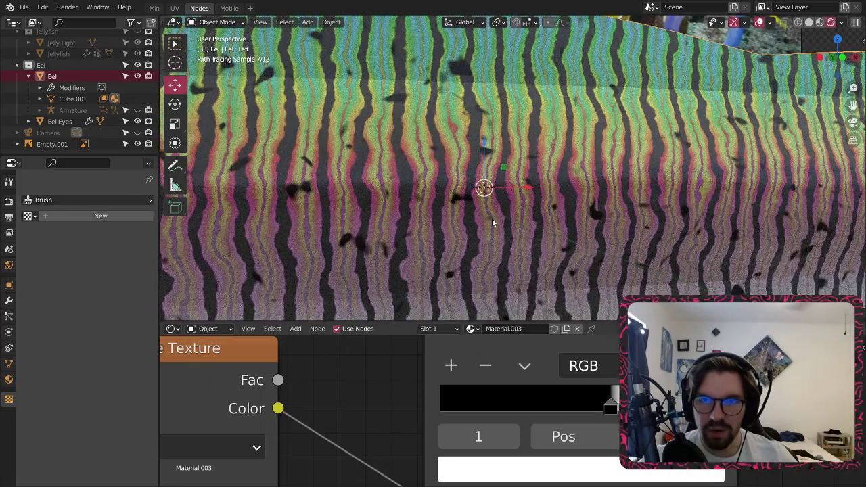
scroll(493, 222, "down", 7)
- Add a Bump node, feeding its Height from the noise ColorRamp's Color and its Normal into the body shader's Normal
scroll(486, 452, "down", 4)
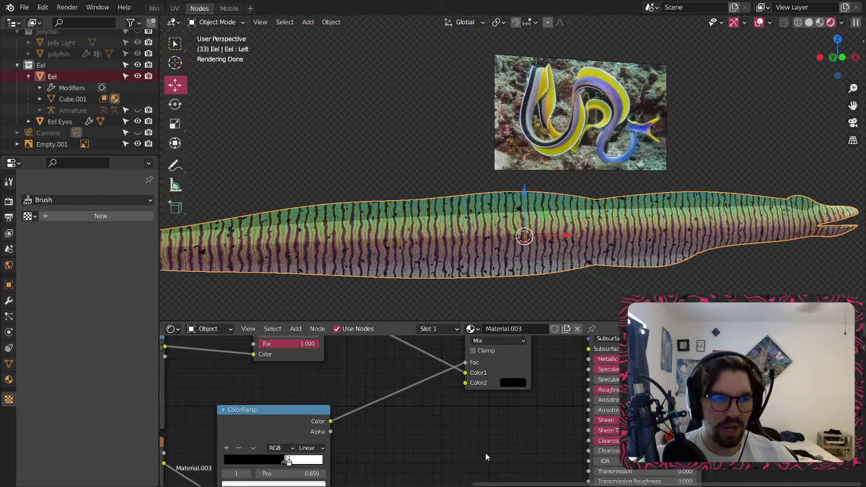
middle_click_drag(558, 478, 549, 408)
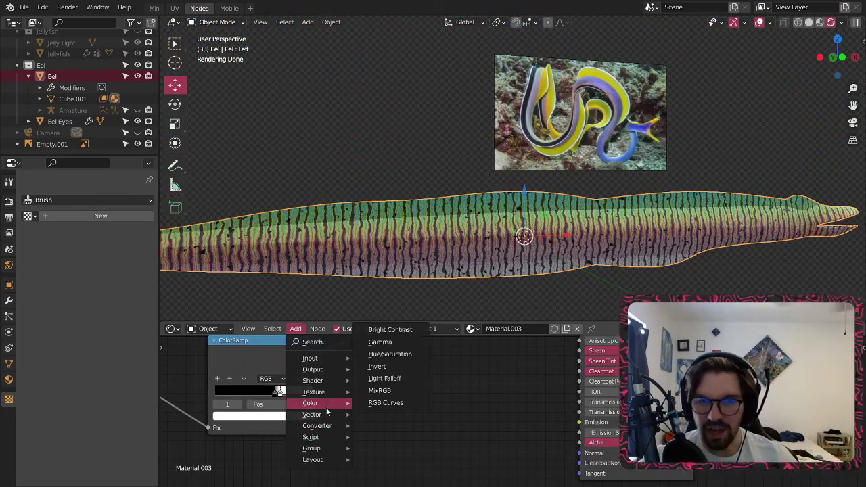
mouse_move(323, 412)
left_click(376, 315)
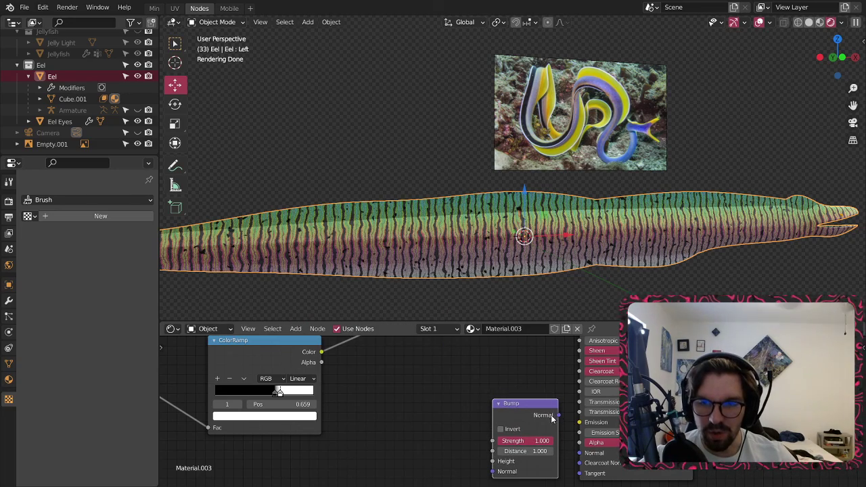
left_click(507, 402)
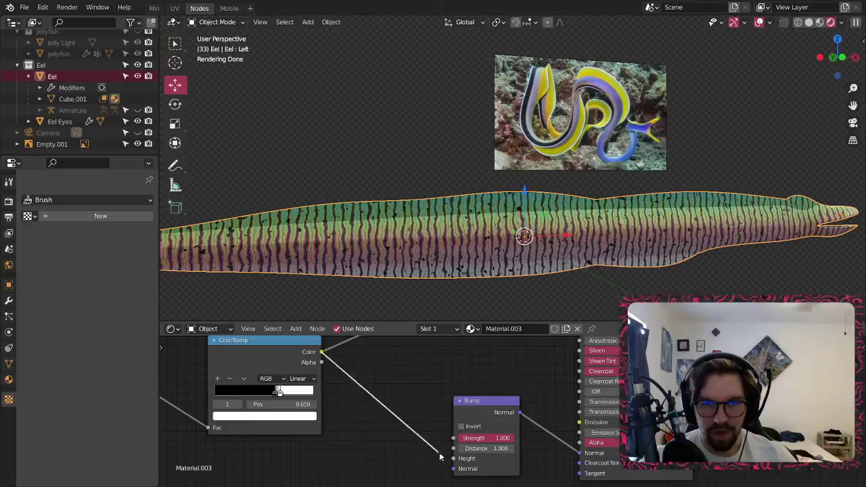
left_click_drag(440, 458, 453, 458)
scroll(561, 161, "up", 5)
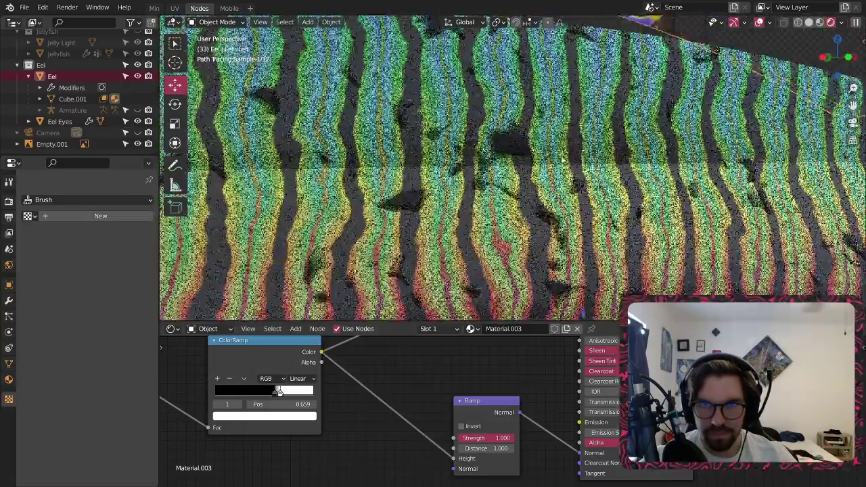
scroll(561, 160, "up", 5)
scroll(537, 200, "down", 6)
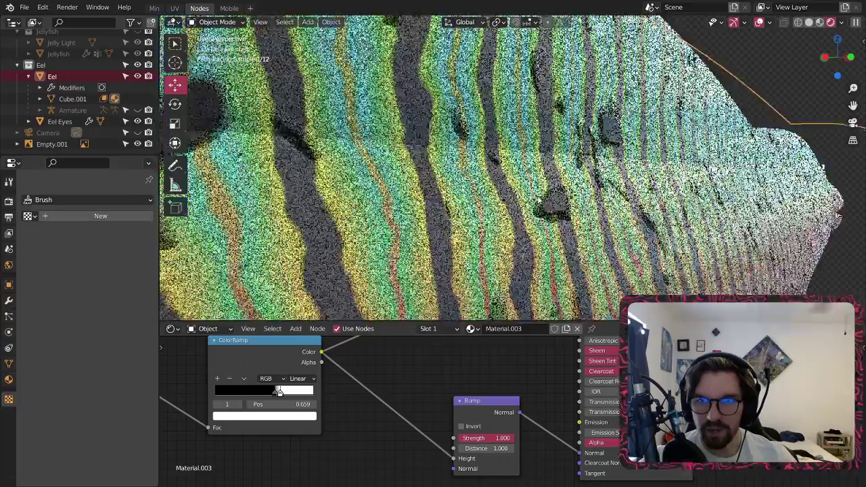
- Set the Noise Texture's Detail to 5.000 to break up the bumpy black patches
middle_click_drag(178, 458, 396, 442)
scroll(396, 442, "up", 3)
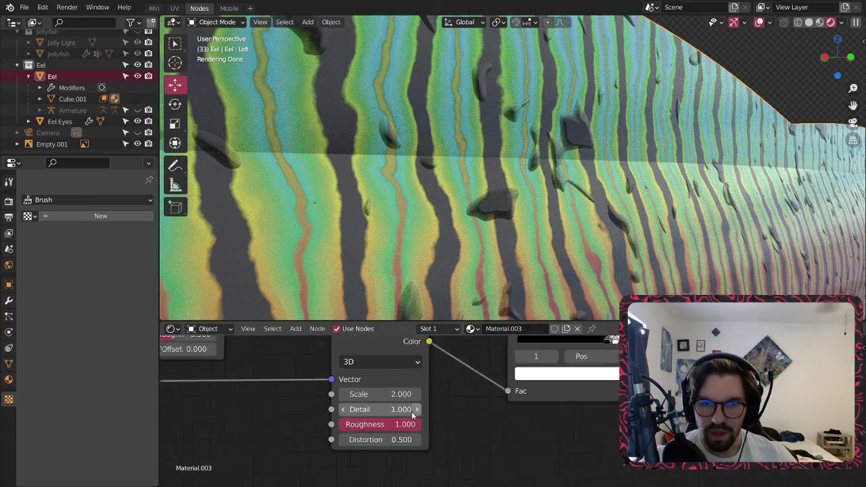
double_click(399, 408)
type("5")
key("Return")
scroll(383, 425, "up", 1)
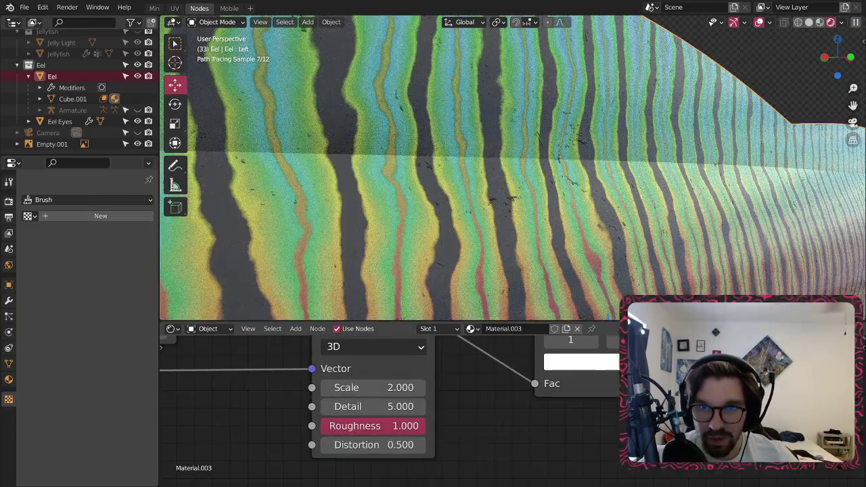
middle_click_drag(440, 203, 626, 257, "shift")
- Lower both stops of the noise ColorRamp, keeping them close together, and inspect the black flecks over the striped body
middle_click_drag(616, 444, 504, 486)
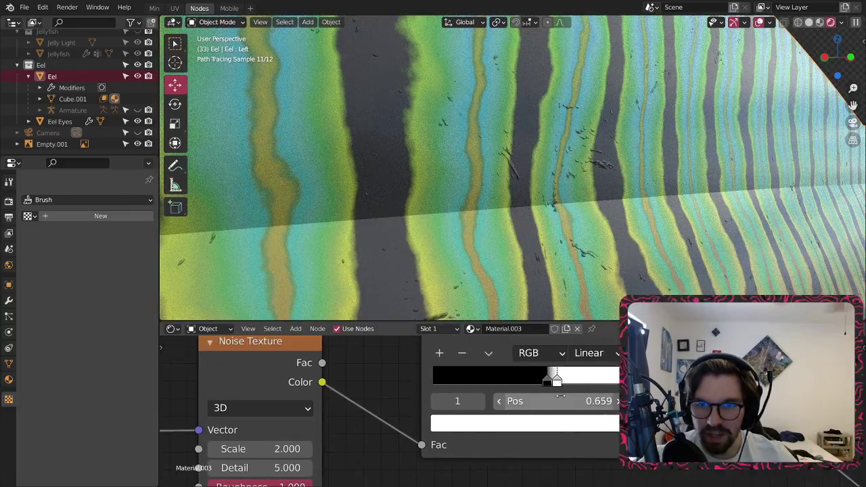
scroll(553, 383, "up", 5)
mouse_move(540, 378)
left_mouse_down()
mouse_move(525, 380)
mouse_move(547, 377)
mouse_move(538, 376)
left_mouse_up()
scroll(574, 234, "down", 8)
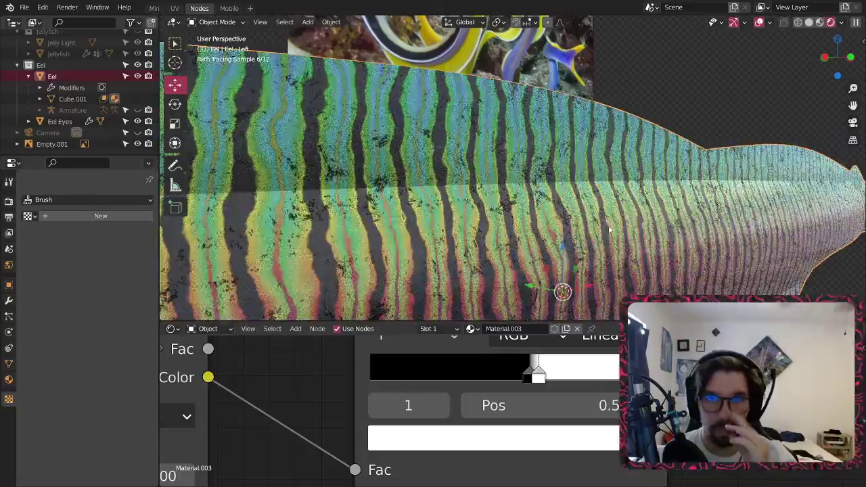
scroll(574, 234, "up", 5)
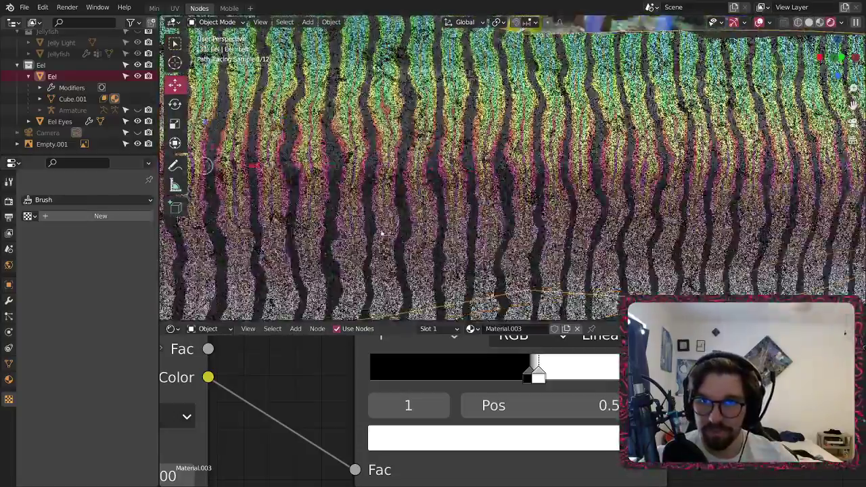
scroll(574, 203, "down", 2)
scroll(655, 196, "up", 3)
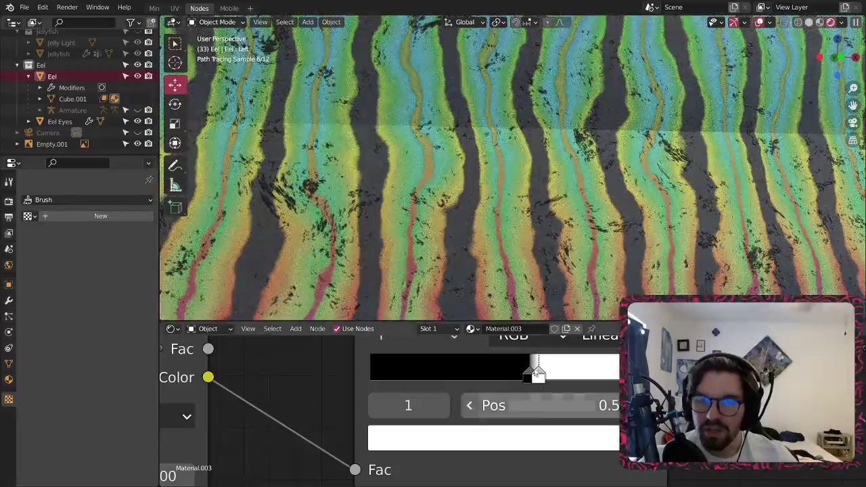
- Set the Noise Texture's Distortion to 0.000 and its Roughness to 0.507 to clump the flecks into larger patches
scroll(343, 352, "down", 5)
middle_click_drag(324, 356, 450, 456)
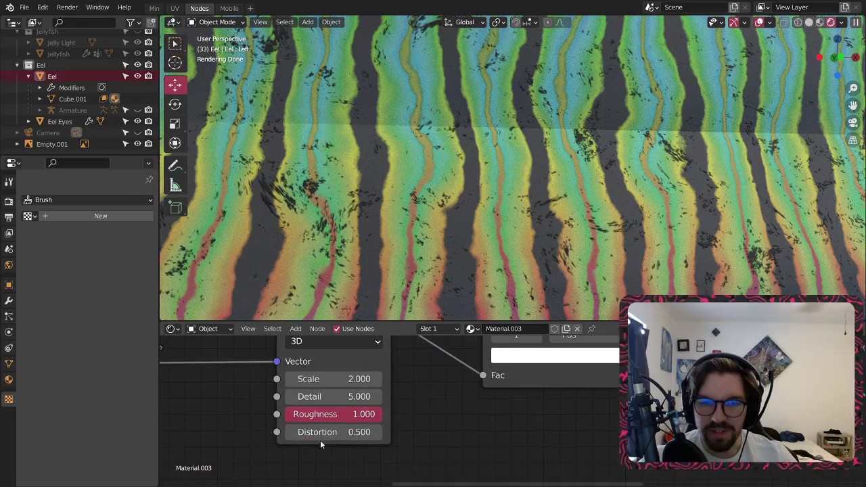
key("Return")
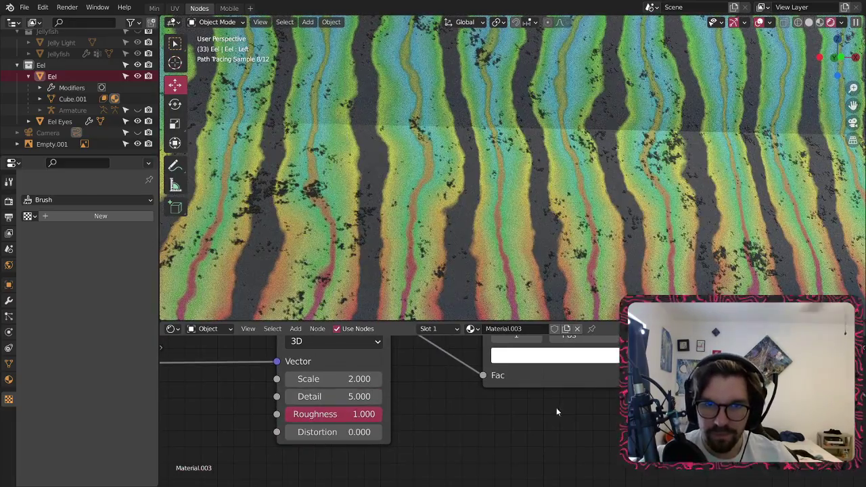
left_click_drag(371, 417, 315, 417)
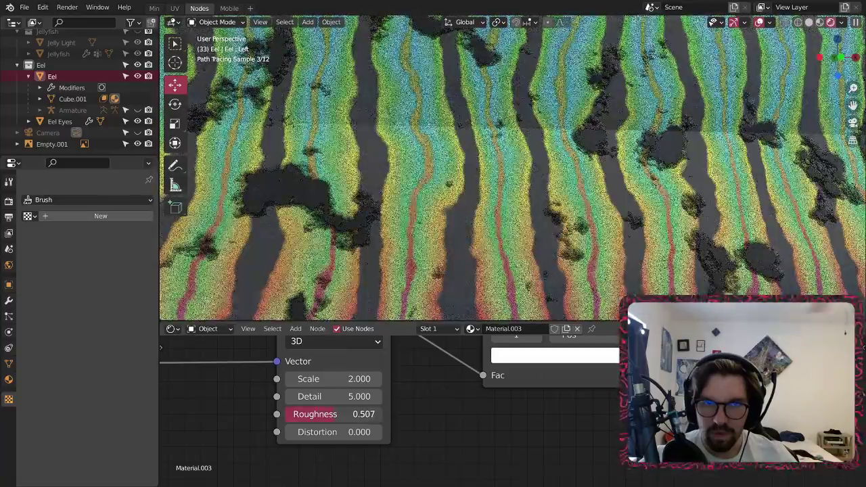
scroll(575, 200, "down", 5)
scroll(576, 199, "up", 5)
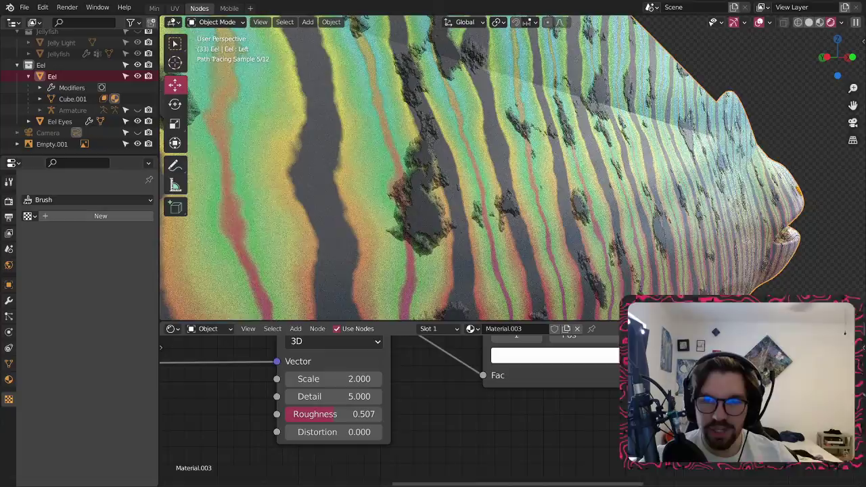
- Select the noise ColorRamp's white stop and examine the black patches over the eel's striped body, both close up and as a whole
middle_click_drag(595, 359, 554, 390)
left_click(556, 345)
middle_click_drag(609, 207, 554, 210)
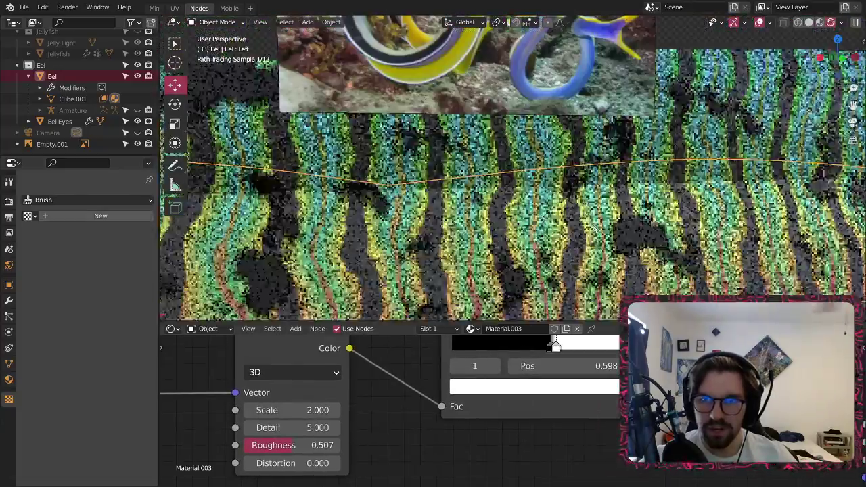
scroll(471, 209, "down", 6)
scroll(471, 209, "up", 6)
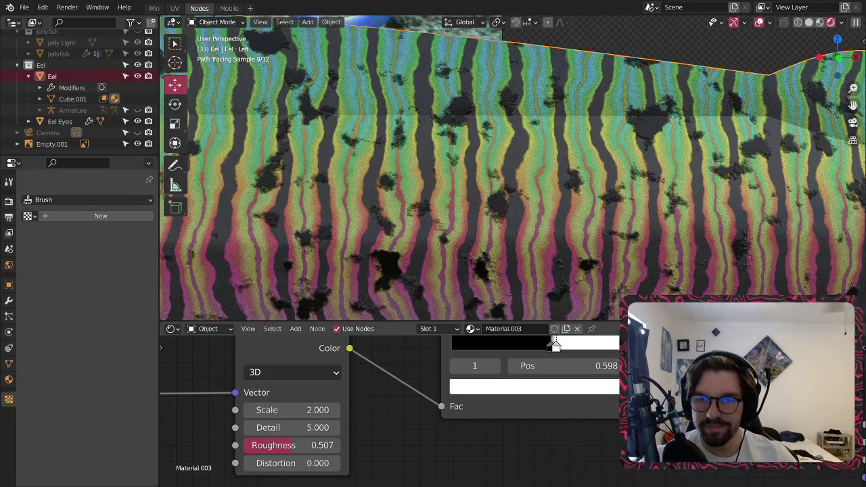
middle_click_drag(721, 372, 510, 390)
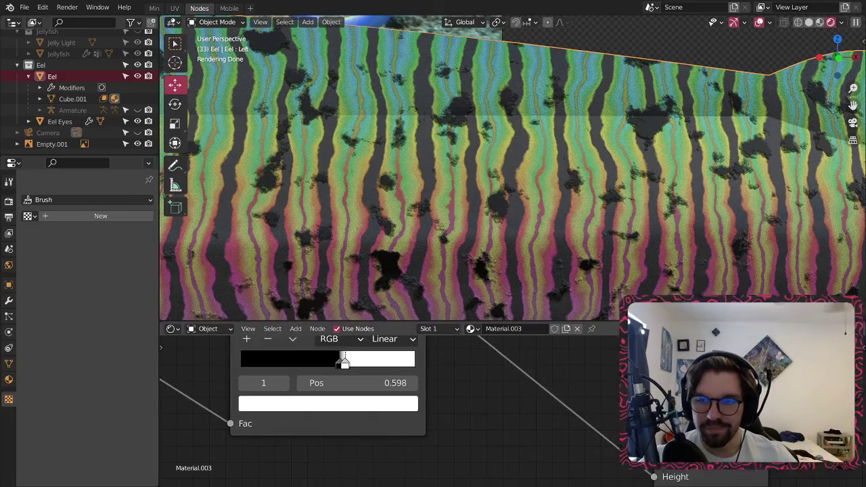
scroll(646, 88, "up", 7)
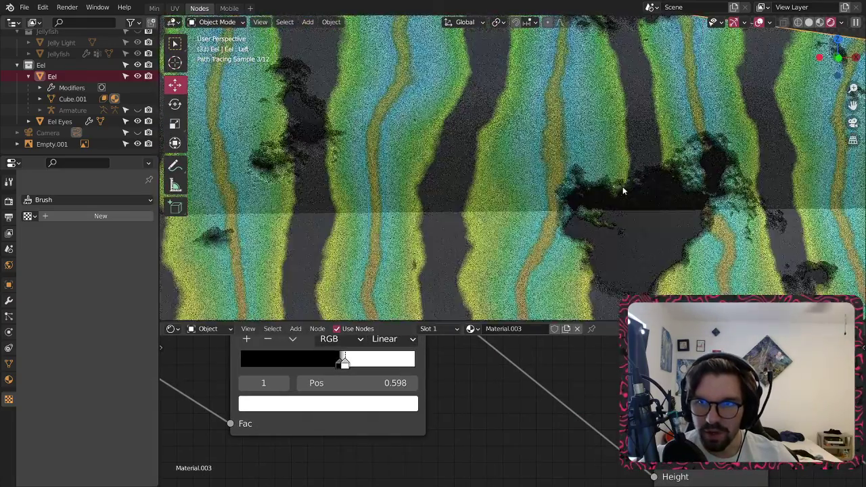
middle_click_drag(623, 190, 588, 193)
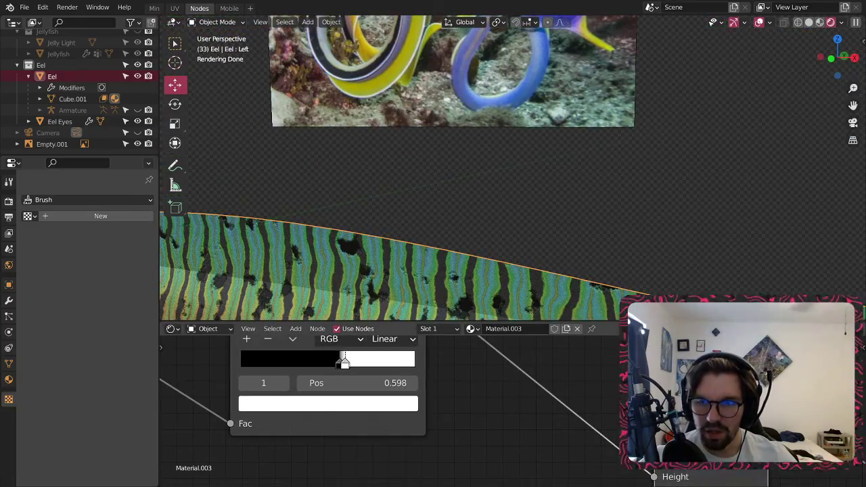
scroll(595, 383, "down", 7)
middle_click_drag(616, 271, 594, 147, "shift")
scroll(601, 139, "down", 1)
scroll(603, 146, "down", 3)
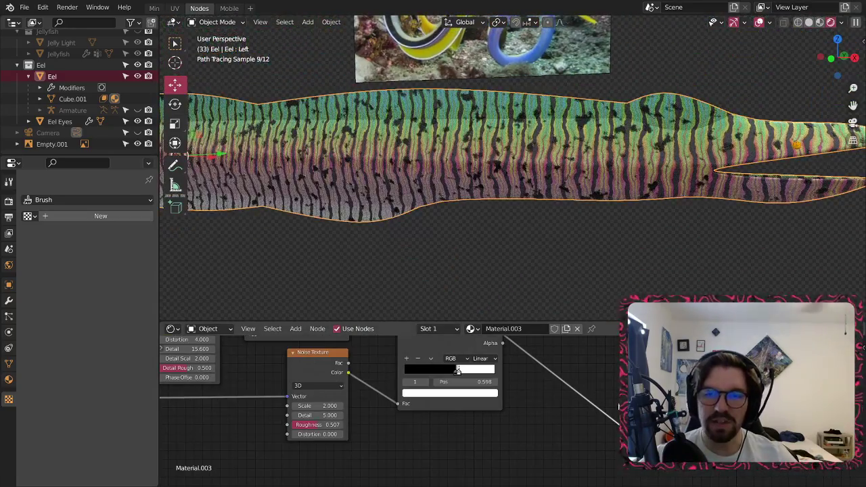
- Try white as the Color2 of the Mix node that colours the noise patches
middle_click_drag(603, 345, 505, 467)
scroll(562, 441, "down", 1)
scroll(590, 435, "up", 3)
left_click(559, 413)
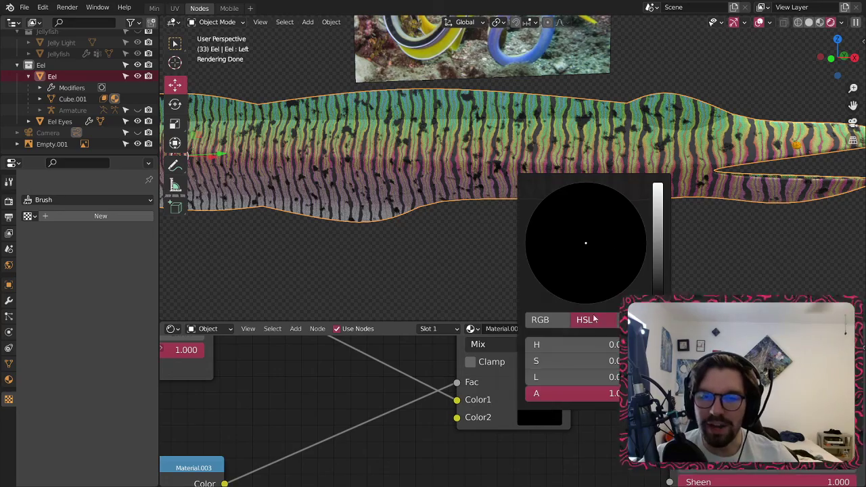
left_click_drag(656, 217, 657, 184)
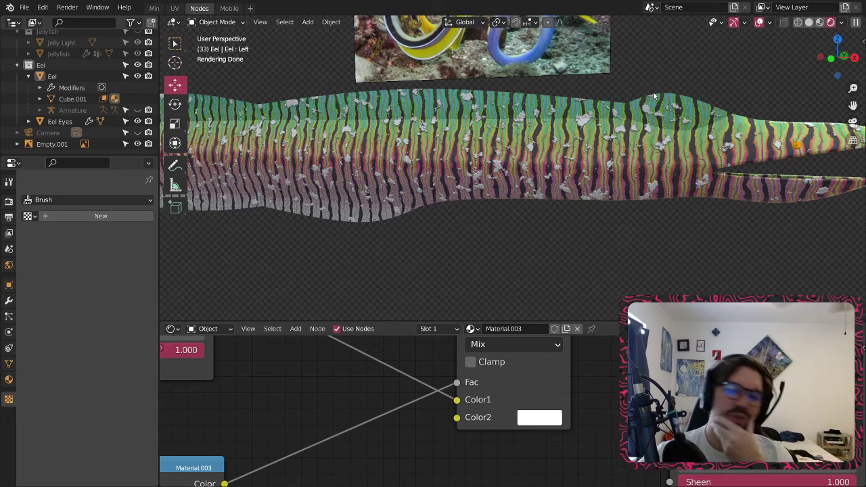
- Recolour the patches by setting the Mix node's Color2 to a muted golden tan
left_click(541, 418)
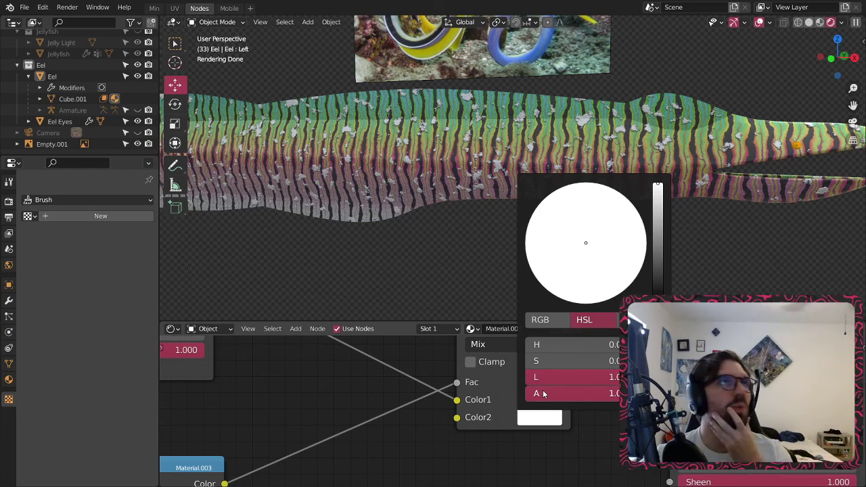
left_click(658, 244)
left_click_drag(547, 282, 542, 285)
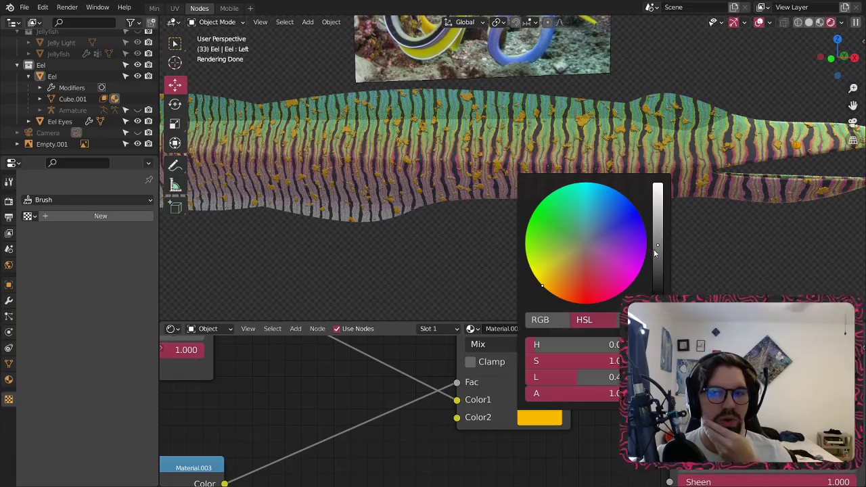
left_click_drag(655, 253, 657, 257)
left_click_drag(550, 276, 572, 257)
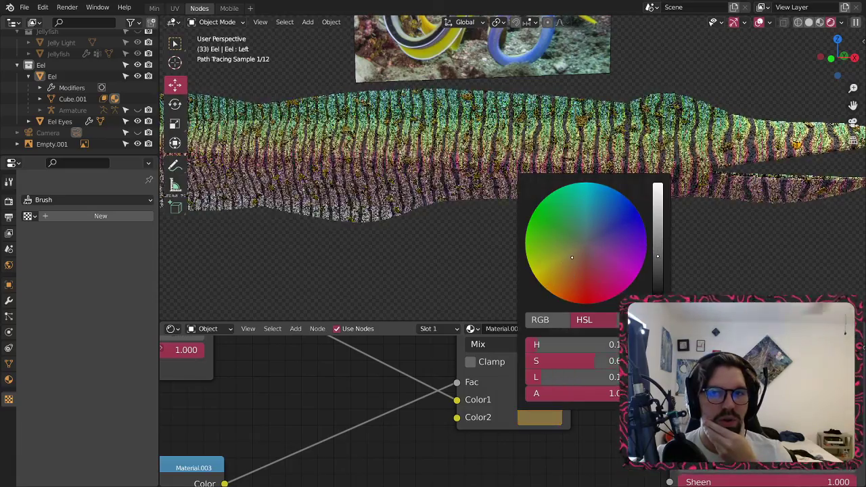
left_click_drag(657, 256, 657, 244)
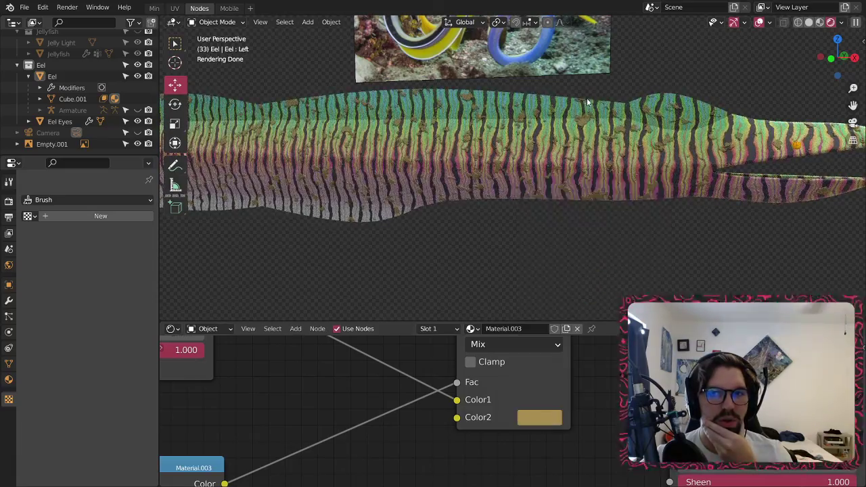
- Check the tan patches up close and darken the Mix node's Color2 to a dark brown
scroll(589, 101, "up", 5)
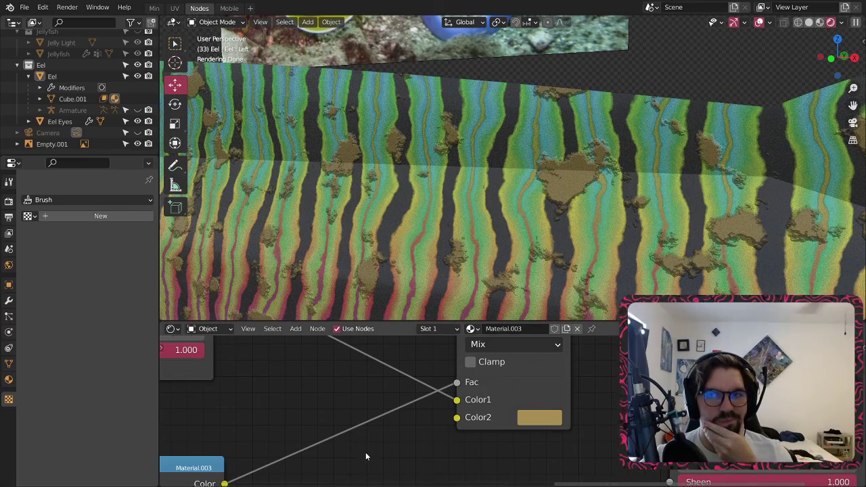
scroll(427, 240, "down", 4)
scroll(454, 265, "up", 3)
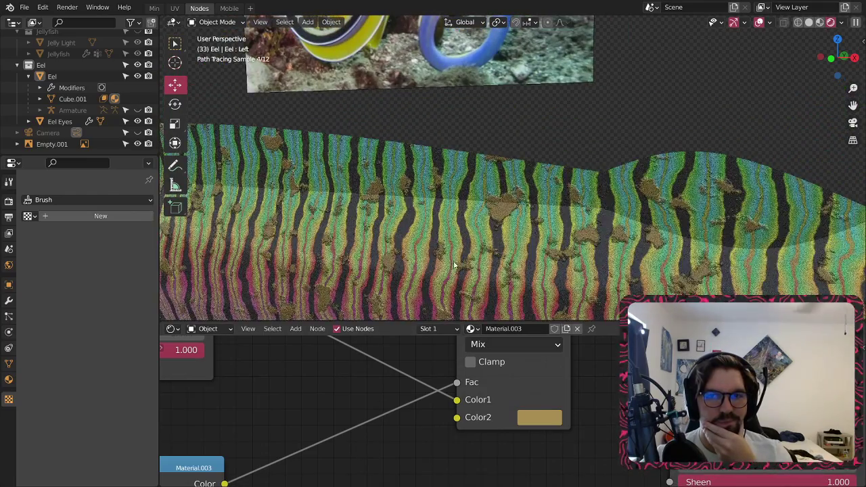
left_click(541, 417)
left_click_drag(661, 286, 657, 274)
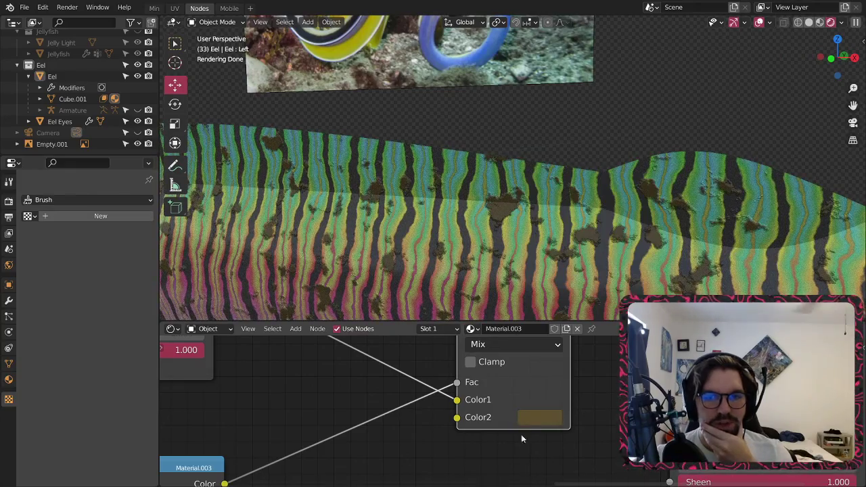
- Try the Divide blend mode on the patches' Mix node and inspect its effect on the body
middle_click_drag(368, 402, 455, 362)
middle_click_drag(586, 408, 432, 481)
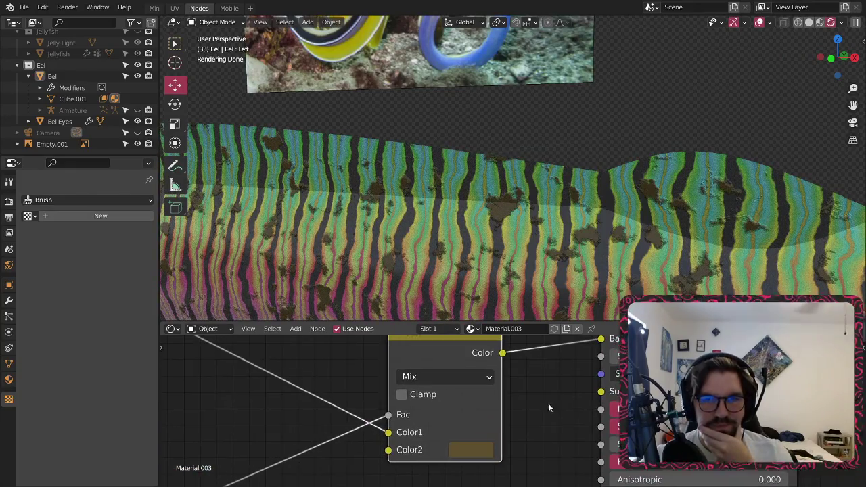
left_click(475, 378)
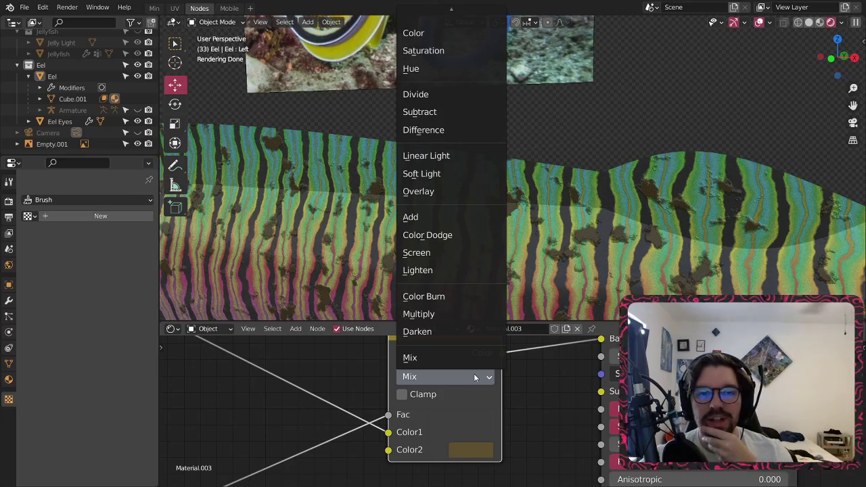
left_click(461, 358)
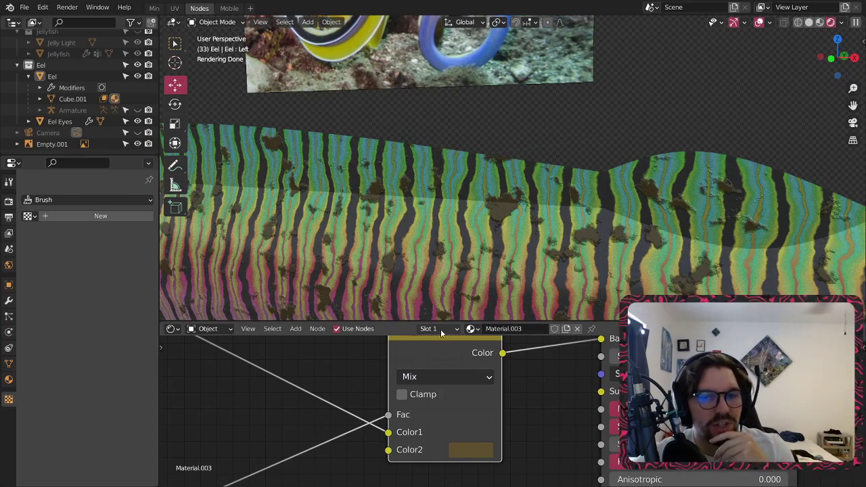
left_click(445, 385)
left_click(445, 93)
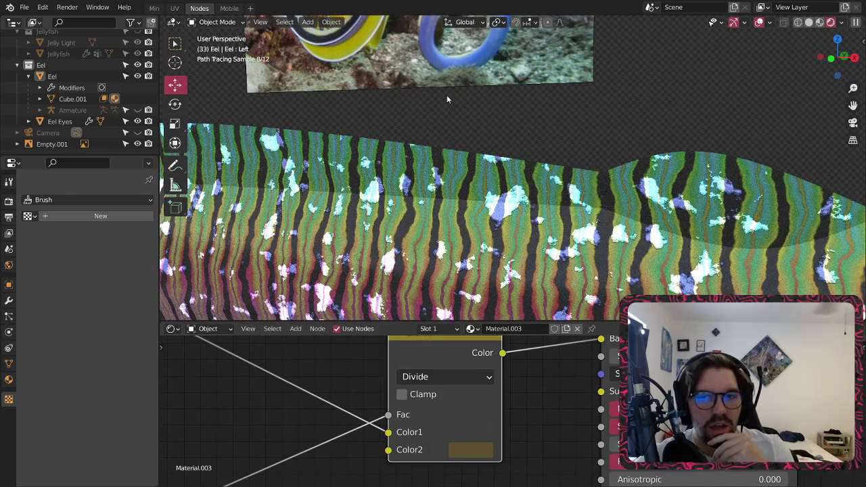
scroll(504, 210, "up", 4)
scroll(504, 211, "down", 6)
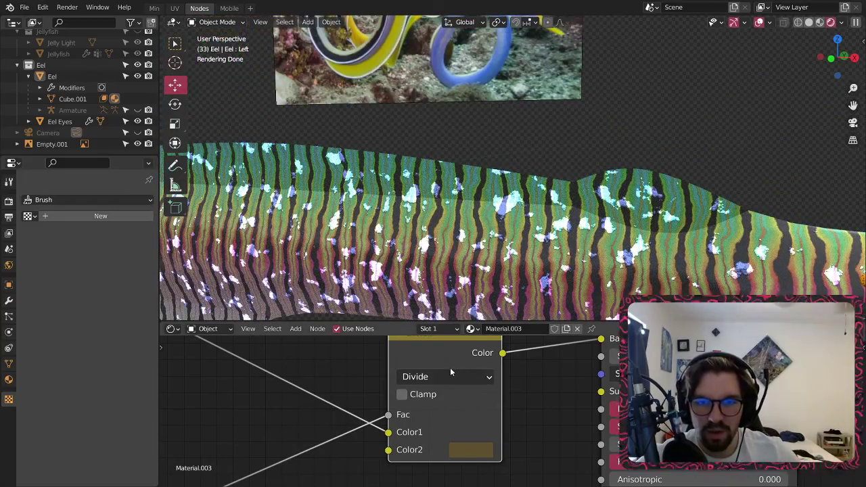
- Set the patches' Mix node to Multiply and inspect how the patches darken the stripes along the body
left_click(451, 373)
left_click(442, 314)
scroll(503, 224, "up", 2)
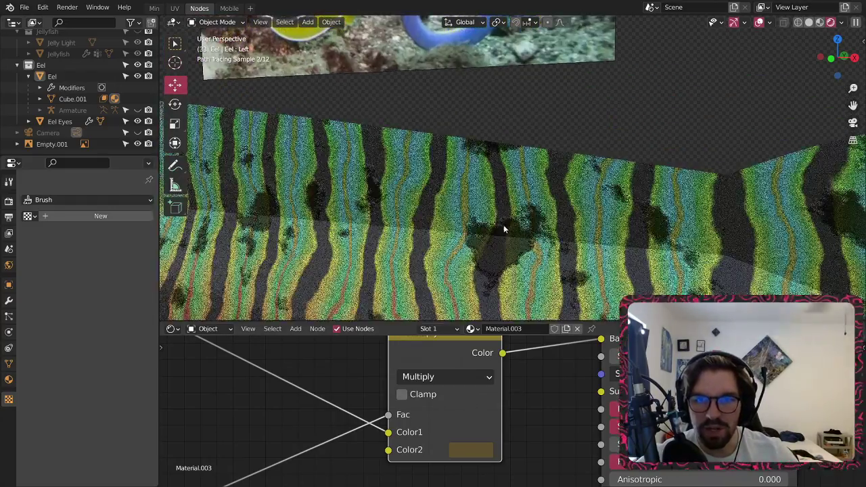
scroll(503, 227, "up", 3)
middle_click_drag(517, 259, 632, 172, "shift")
scroll(541, 165, "up", 2)
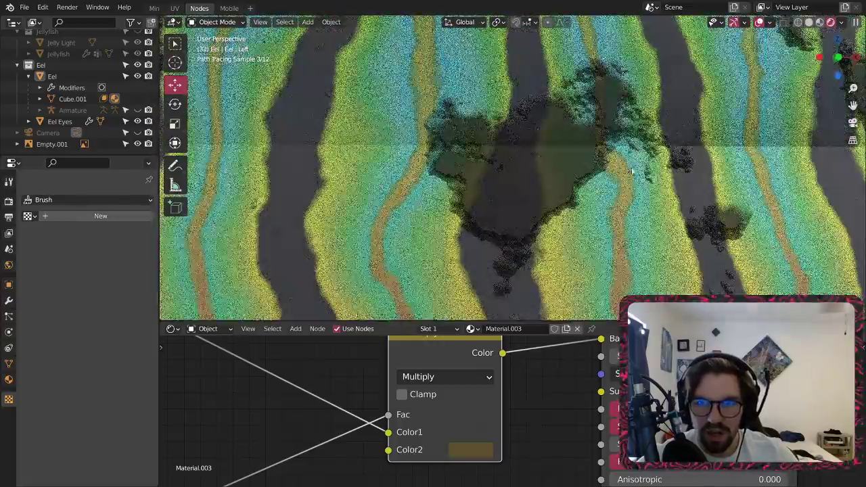
scroll(580, 183, "down", 10)
scroll(543, 199, "up", 1)
middle_click_drag(392, 196, 616, 192, "shift")
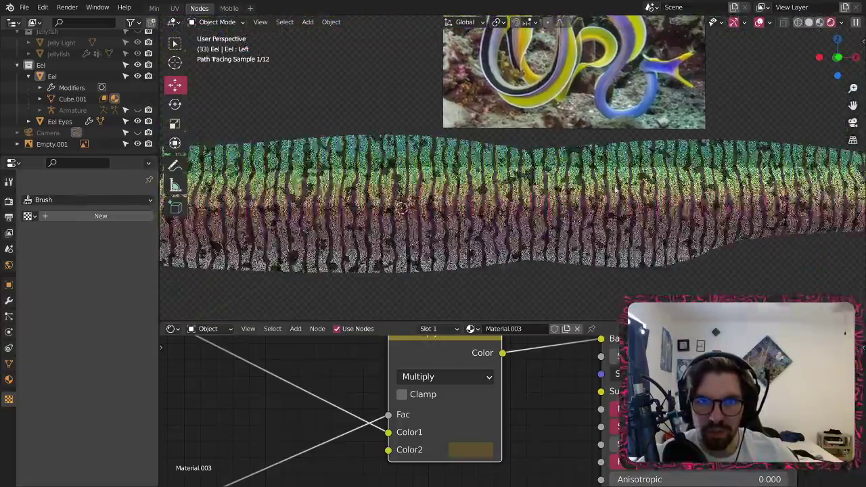
middle_click_drag(474, 196, 611, 174)
- Raise the Noise Texture's Roughness to 1.000 to scatter the patches into small flecks
middle_click_drag(285, 431, 434, 372)
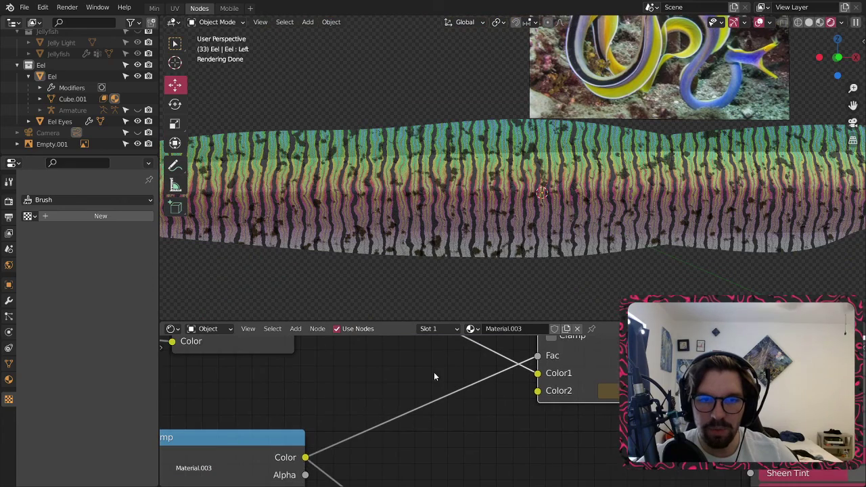
scroll(433, 374, "down", 2)
middle_click_drag(419, 410, 511, 364)
middle_click_drag(280, 441, 373, 414)
scroll(373, 417, "up", 2)
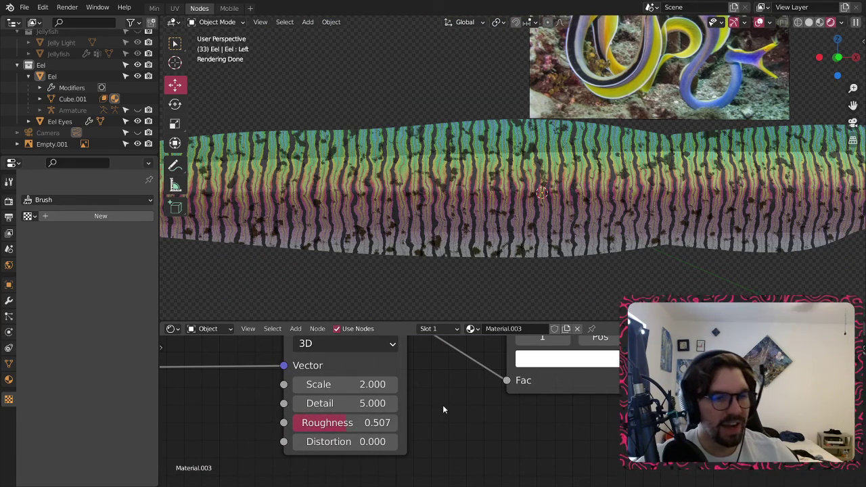
scroll(523, 252, "up", 6)
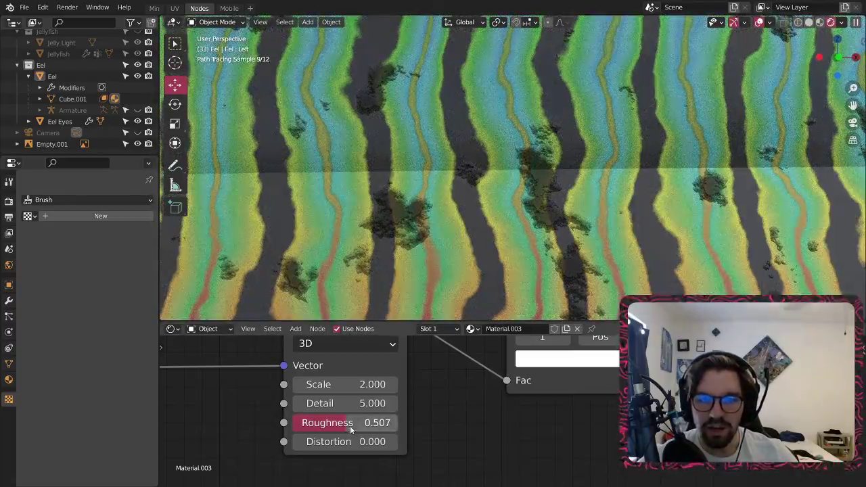
left_click_drag(351, 431, 406, 430)
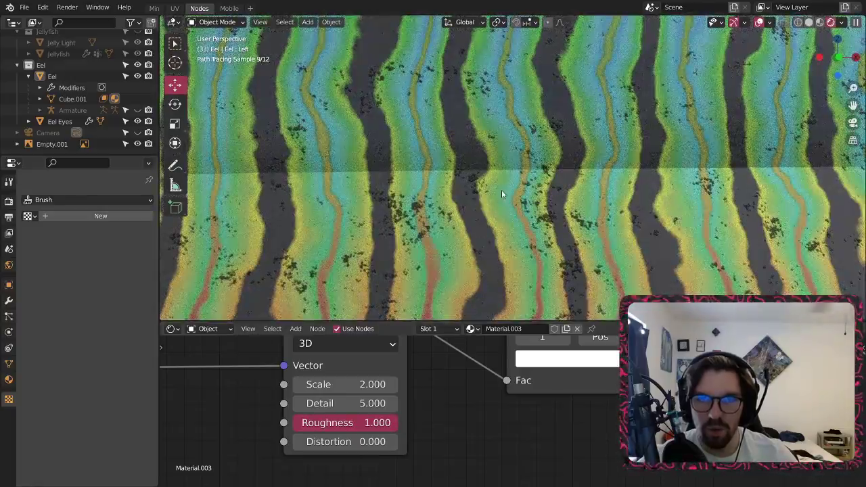
- Examine the scattered flecks up close and set the Noise Texture's Detail to 10
scroll(502, 195, "down", 4)
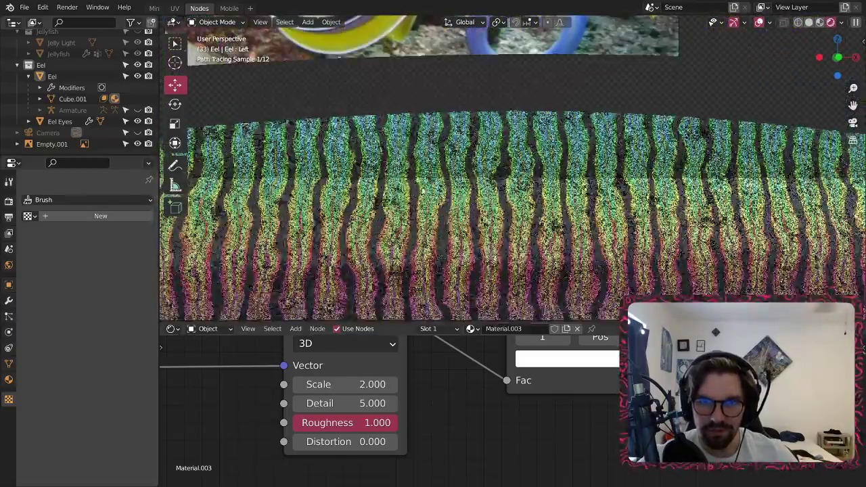
scroll(423, 191, "up", 12)
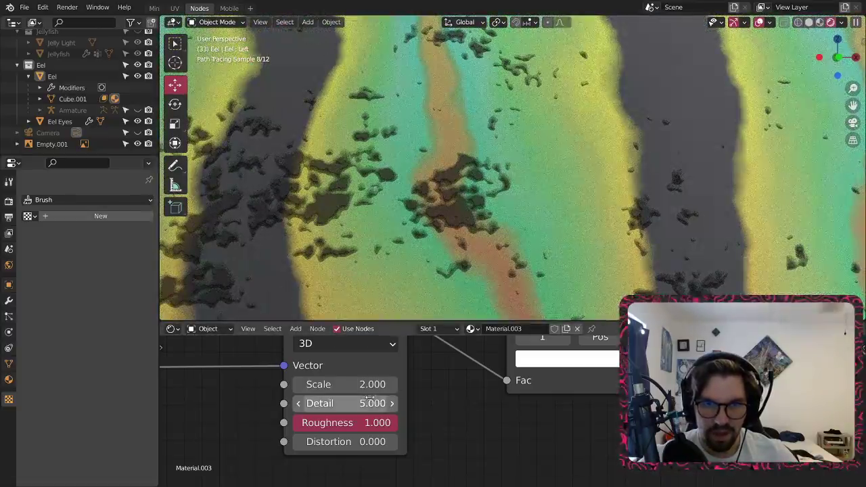
left_click(385, 404)
type("10")
key("Return")
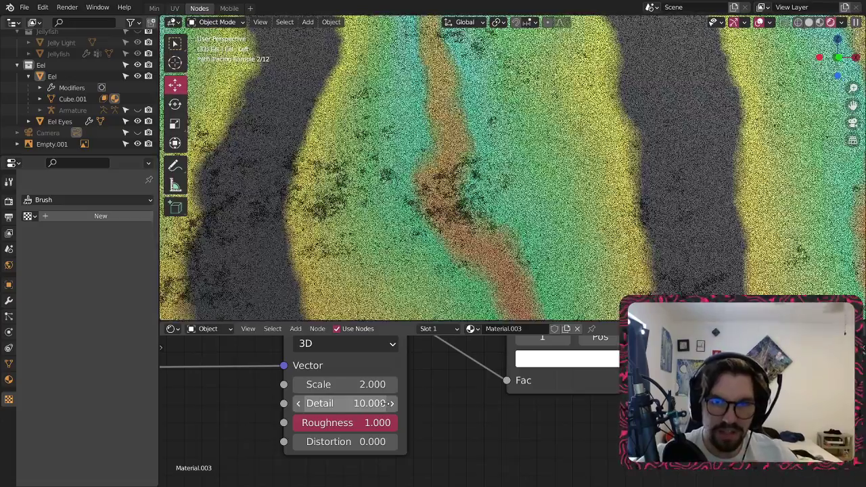
- Lower the noise ColorRamp's white stop to 0.540, beside the black stop
scroll(490, 412, "down", 5)
middle_click_drag(574, 433, 515, 470)
scroll(519, 397, "up", 5)
mouse_move(523, 396)
left_mouse_down()
mouse_move(514, 395)
mouse_move(519, 386)
left_mouse_up()
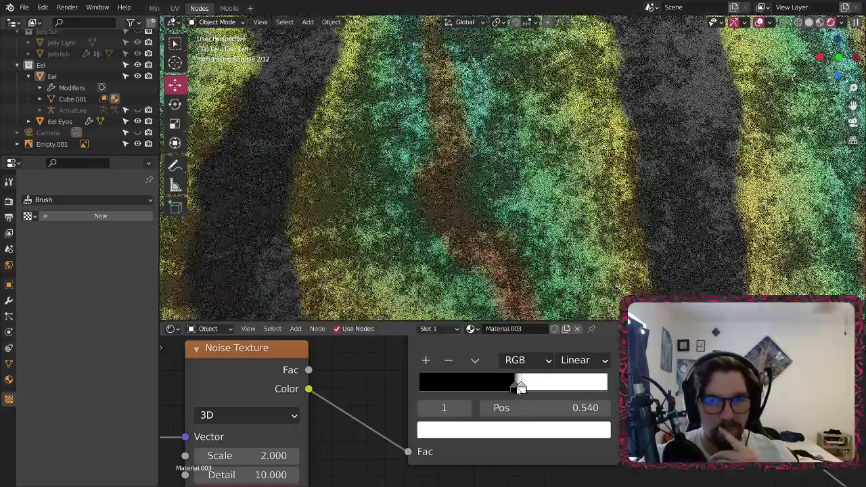
- Move the noise ColorRamp's black stop to 0.533, beside the white stop, and compare the flecks along the body
scroll(389, 123, "down", 6)
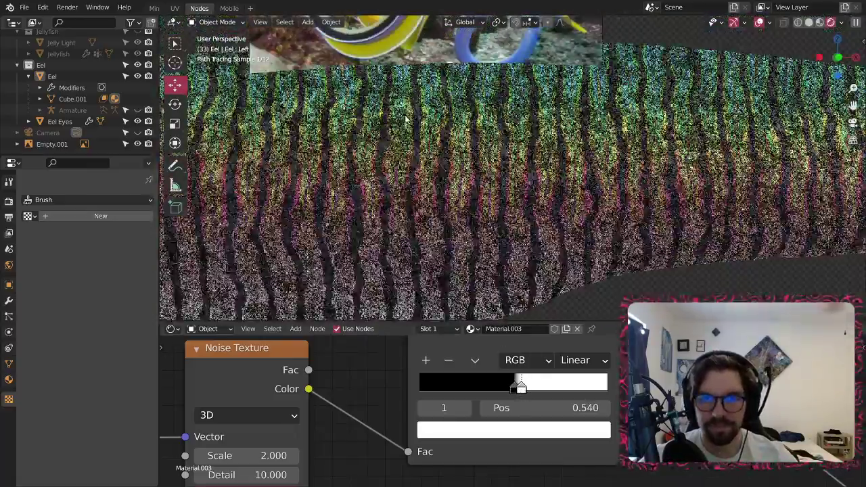
scroll(529, 153, "up", 1)
scroll(529, 153, "up", 5)
scroll(569, 379, "up", 4)
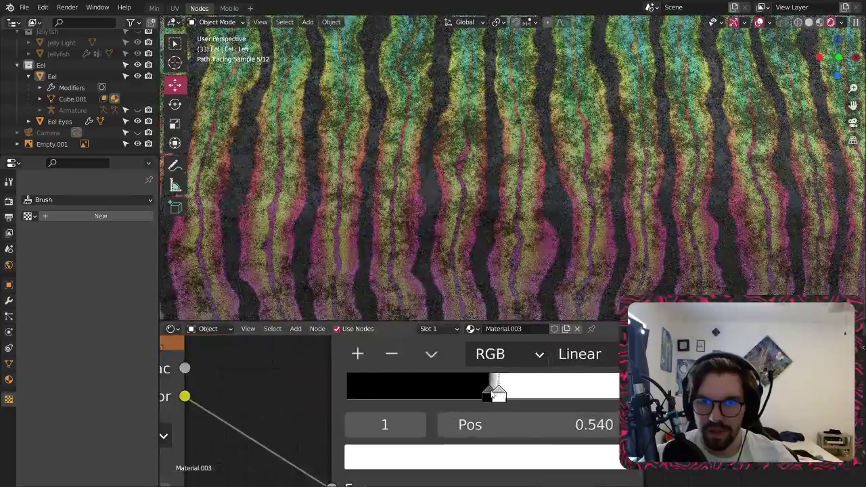
mouse_move(498, 390)
left_mouse_down()
mouse_move(484, 392)
mouse_move(499, 395)
left_mouse_up()
scroll(499, 257, "down", 6)
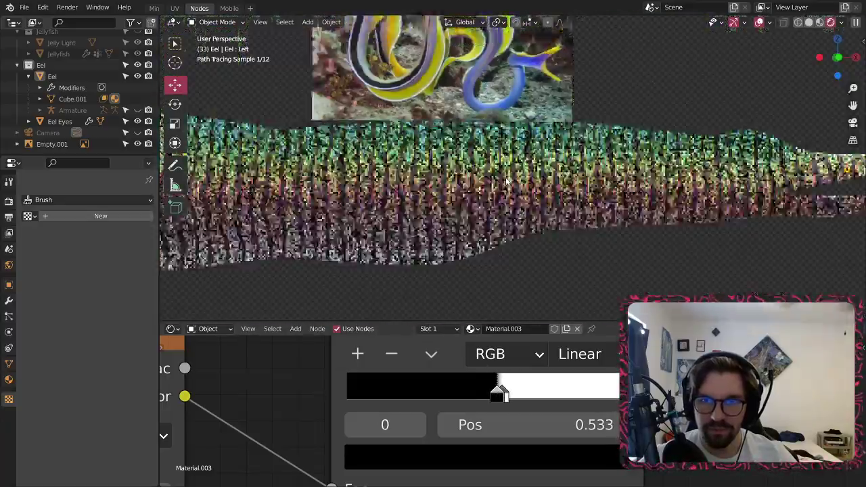
scroll(532, 180, "up", 3)
scroll(531, 179, "up", 4)
- Try Noise Texture Detail values of 8 and 6, comparing the flecks across the whole body
middle_click_drag(302, 438, 461, 341)
key("Return")
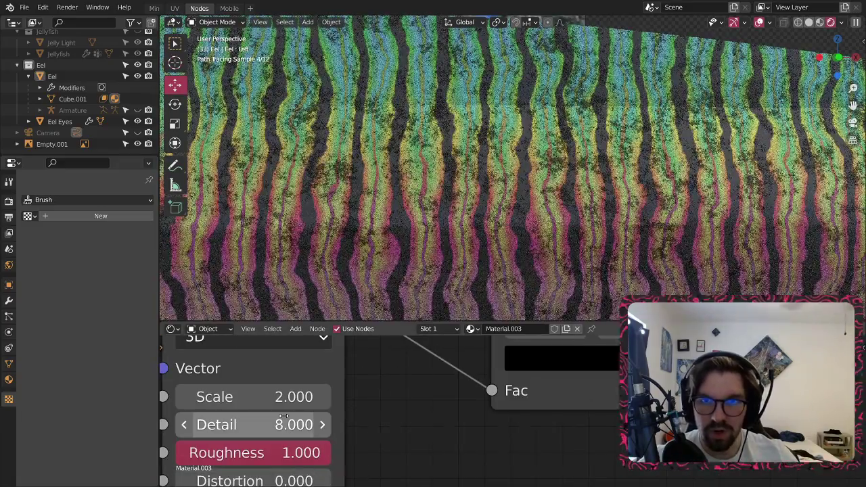
type("6")
key("Return")
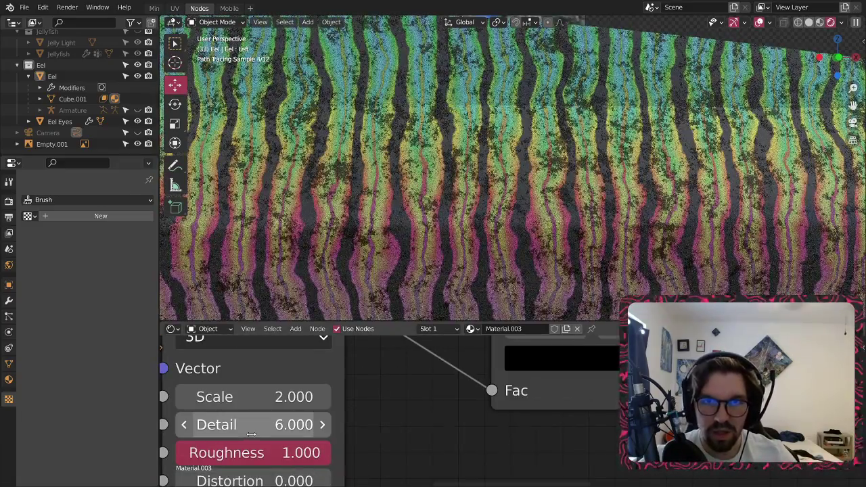
scroll(528, 179, "down", 6)
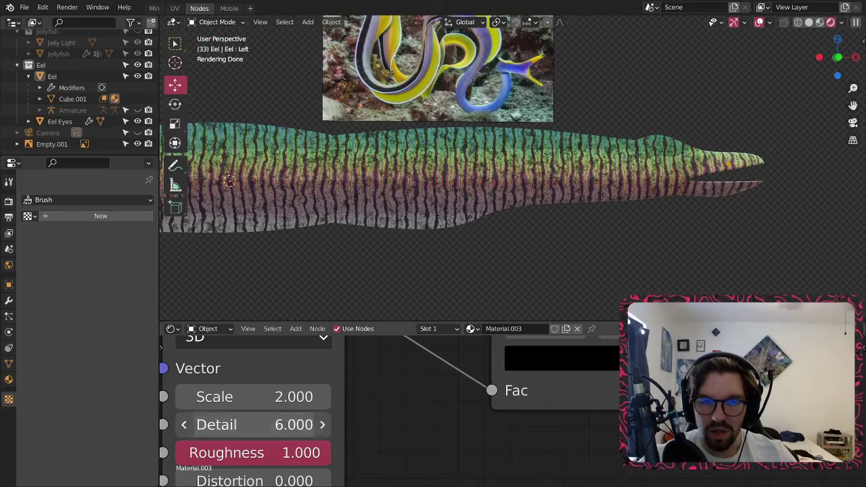
- Compare Noise Texture Detail values of 4 and 3 on the flecks and settle on 4
type("4")
key("Return")
scroll(337, 203, "up", 6)
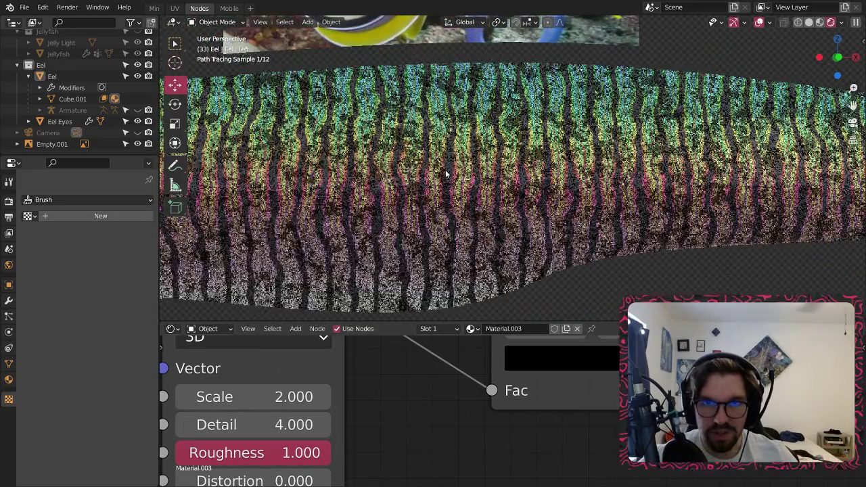
type("3")
key("Return")
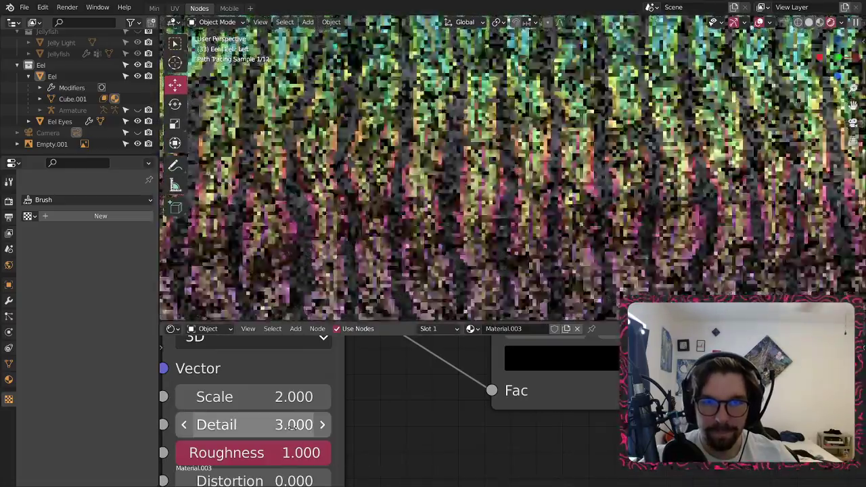
left_click(253, 425)
type("4")
key("Return")
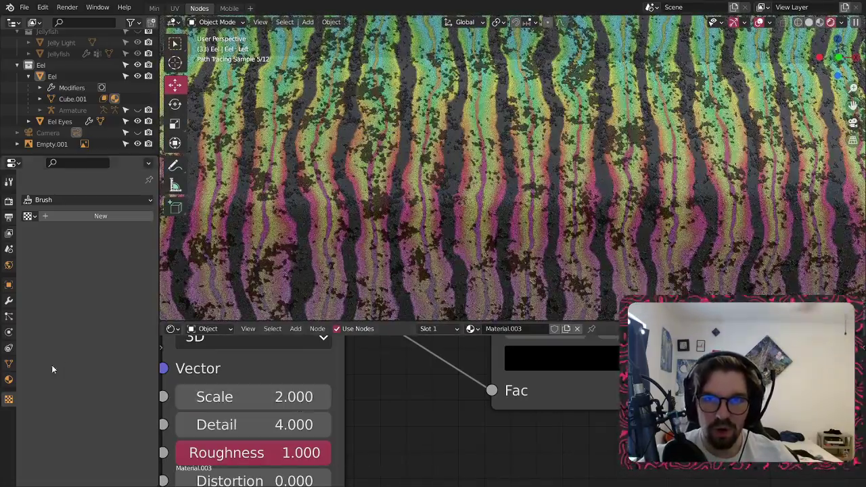
- Move the noise ColorRamp's black stop to 0.000 and set its interpolation to Constant
middle_click_drag(474, 440, 420, 454)
middle_click_drag(661, 386, 479, 476)
left_click_drag(449, 402, 199, 415)
left_click(514, 363)
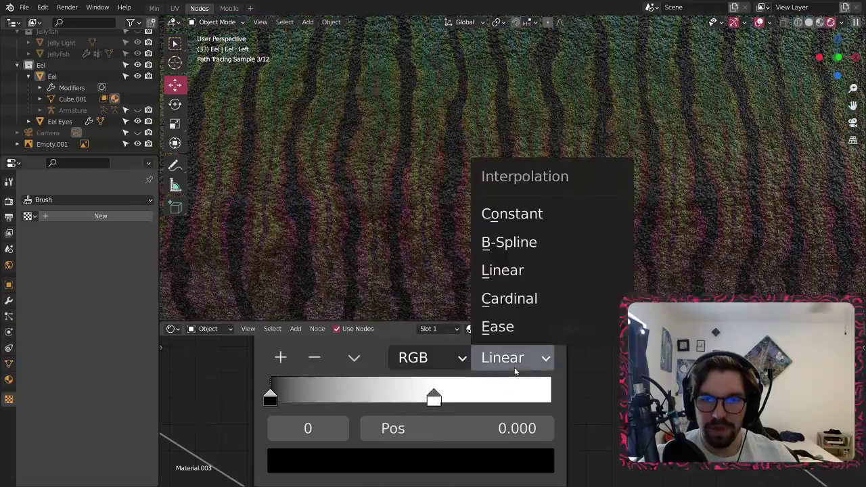
left_click(512, 214)
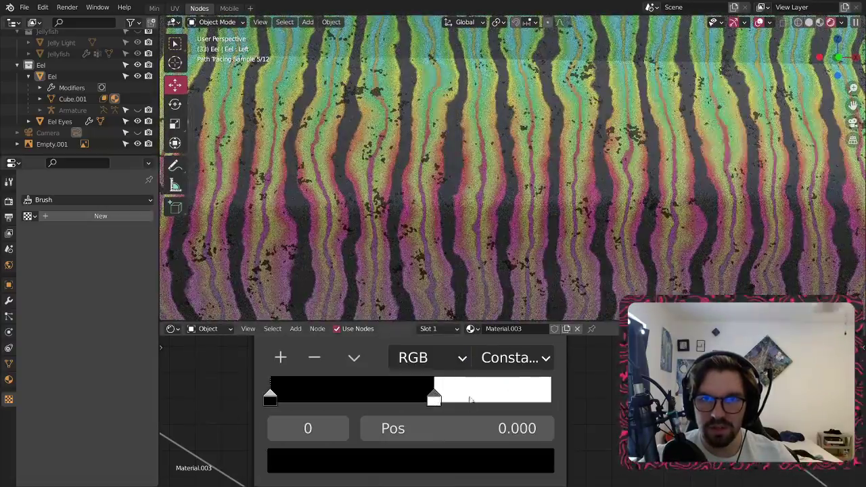
- Set the noise ColorRamp's white stop to 0.562 and check the hard-edged flecks near and far
left_click_drag(435, 398, 428, 398)
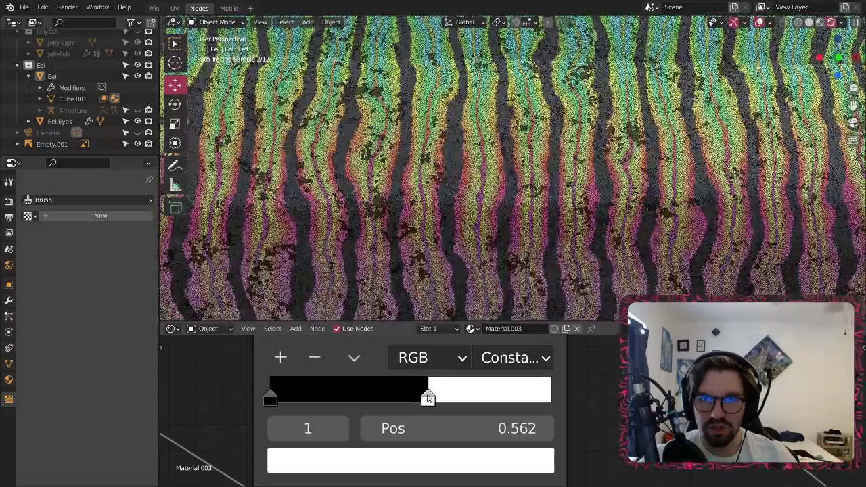
scroll(498, 228, "down", 7)
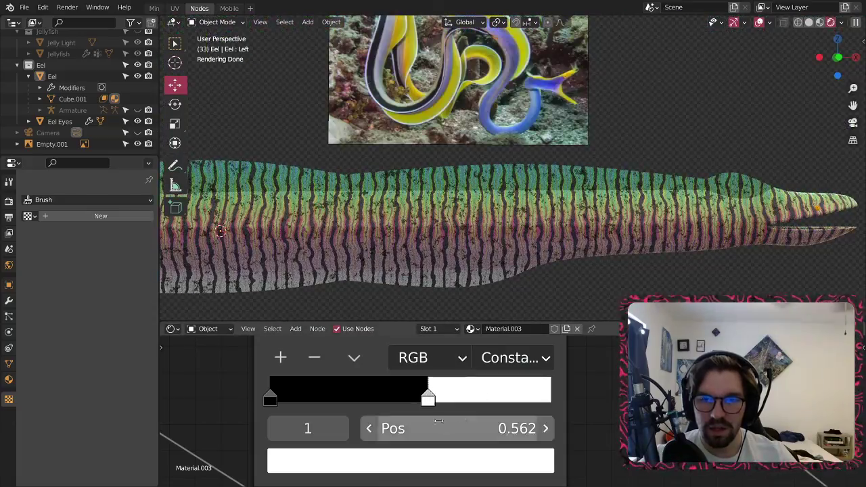
left_click_drag(429, 400, 429, 400)
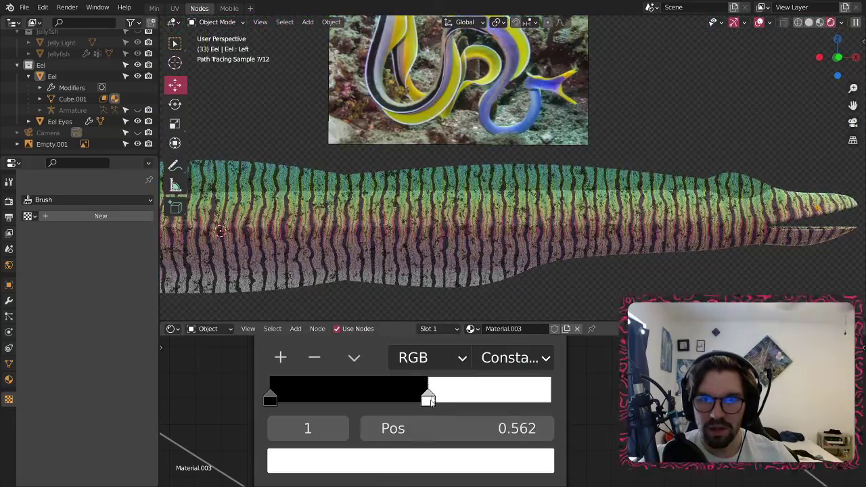
scroll(572, 214, "up", 3)
scroll(572, 214, "up", 5)
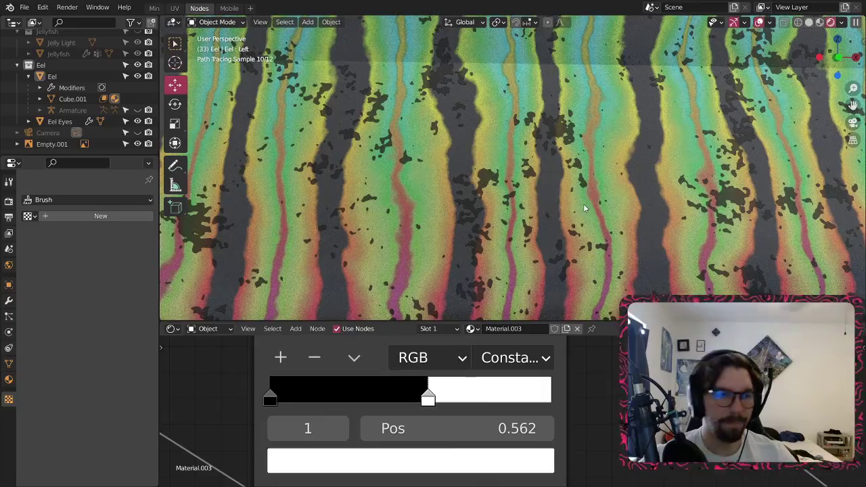
scroll(532, 167, "down", 7)
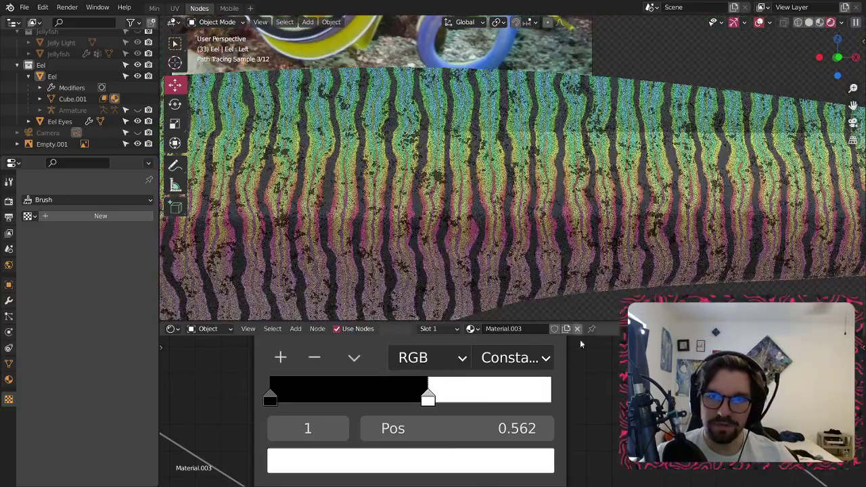
- Examine the flecked stripes along the body, head and jaws from the side
middle_click_drag(580, 342, 439, 426)
middle_click_drag(628, 289, 557, 76)
middle_click_drag(599, 212, 612, 362)
middle_click_drag(393, 196, 376, 170)
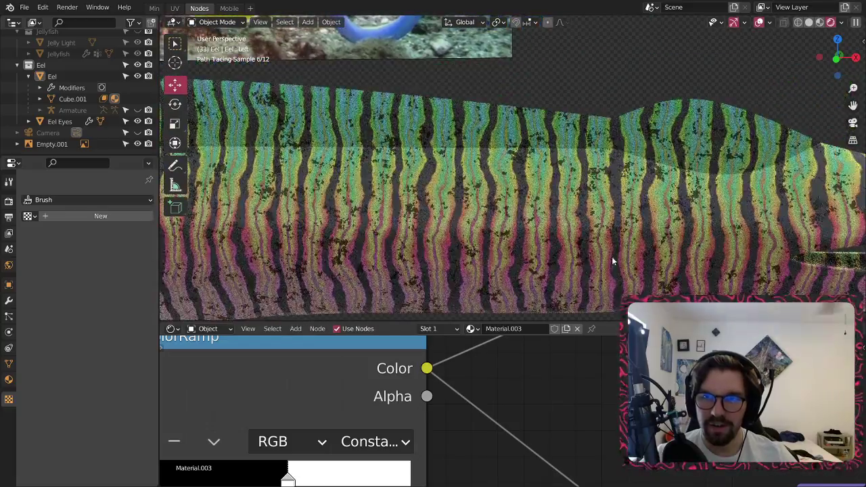
middle_click_drag(613, 258, 402, 189, "shift")
middle_click_drag(615, 159, 517, 167, "shift")
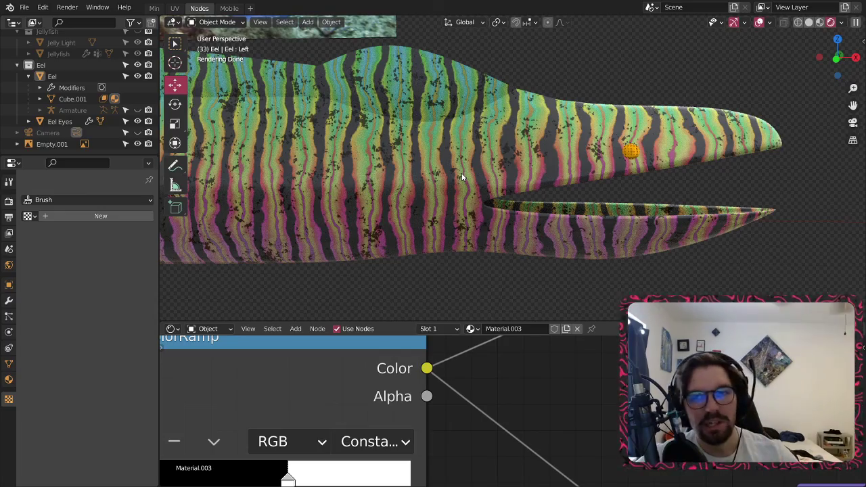
scroll(505, 166, "down", 8)
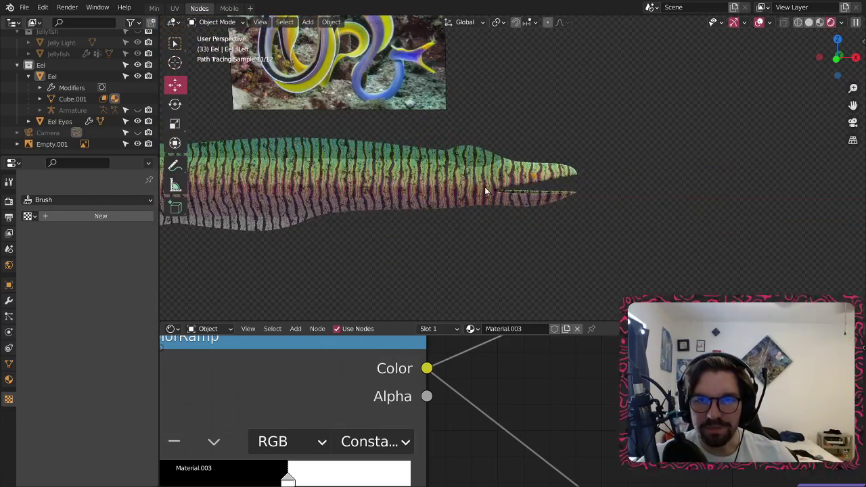
scroll(374, 197, "up", 6)
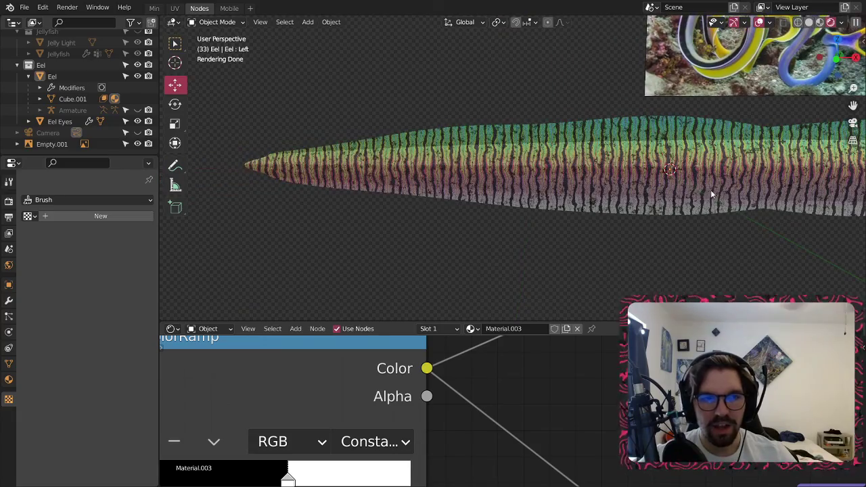
- Examine the eel's snout from the front, its eye up close and the overall body pattern
middle_click_drag(769, 171, 481, 254)
scroll(482, 254, "up", 6)
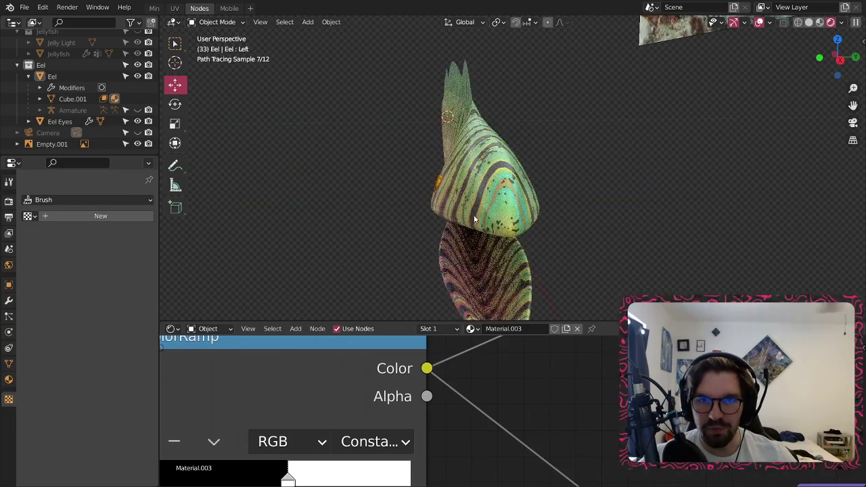
middle_click_drag(475, 220, 433, 196)
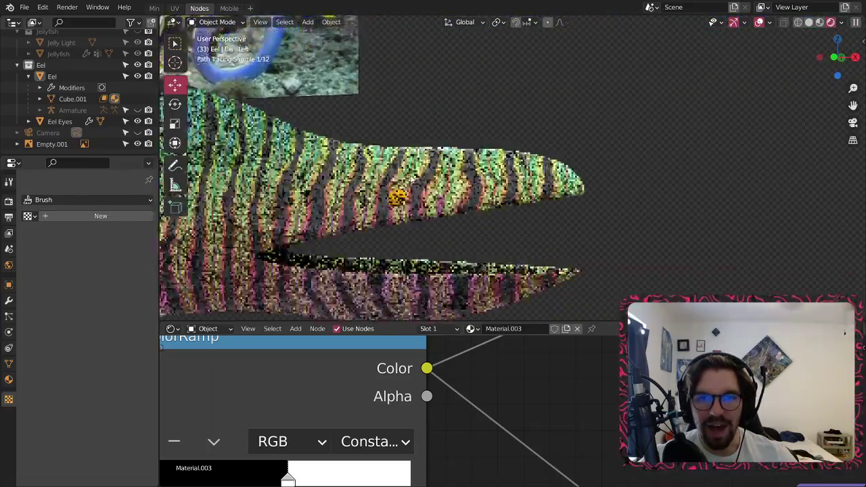
scroll(423, 183, "up", 5)
middle_click_drag(385, 250, 516, 195, "shift")
scroll(517, 196, "up", 2)
scroll(629, 209, "down", 8)
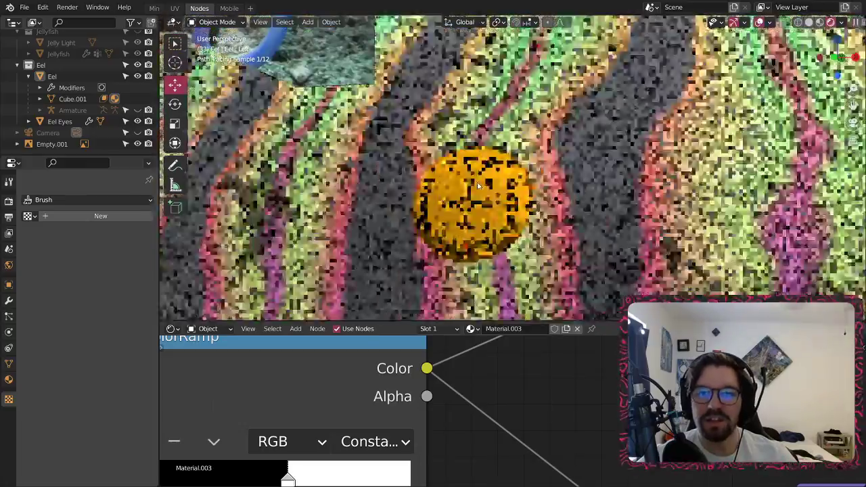
middle_click_drag(629, 205, 412, 218)
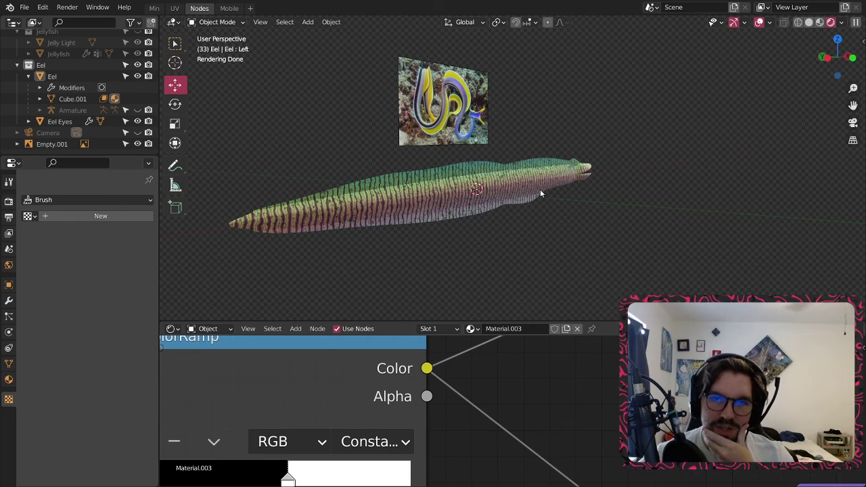
- Lower the stripes' Wave Texture Scale, trying 0.4 and settling on 0.3, and inspect the wider stripes along the body
scroll(366, 379, "down", 14)
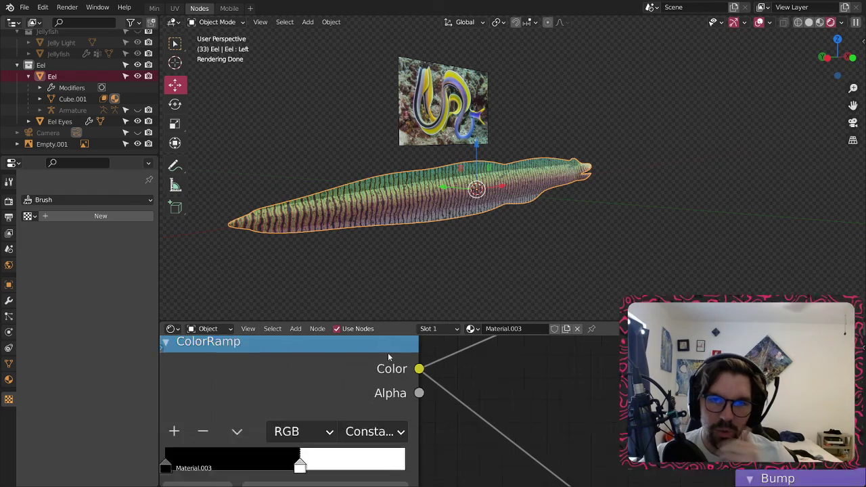
middle_click_drag(336, 394, 440, 389)
middle_click_drag(198, 353, 319, 405)
scroll(319, 405, "up", 2)
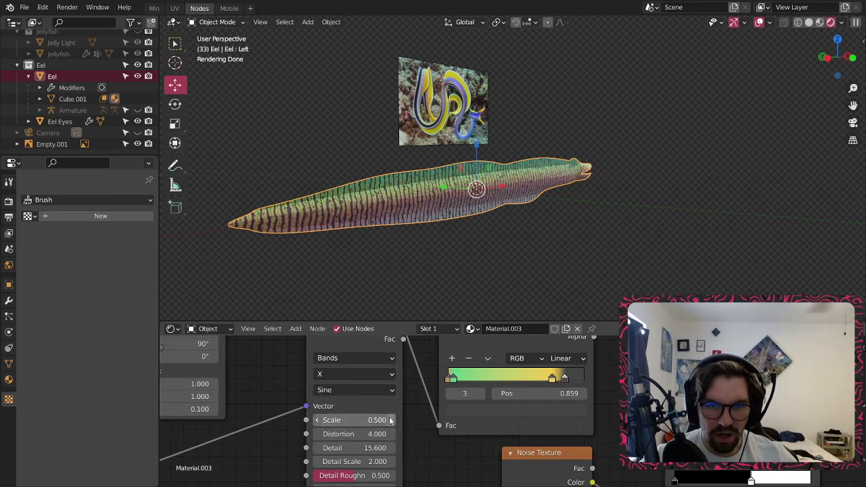
middle_click_drag(427, 396, 470, 420)
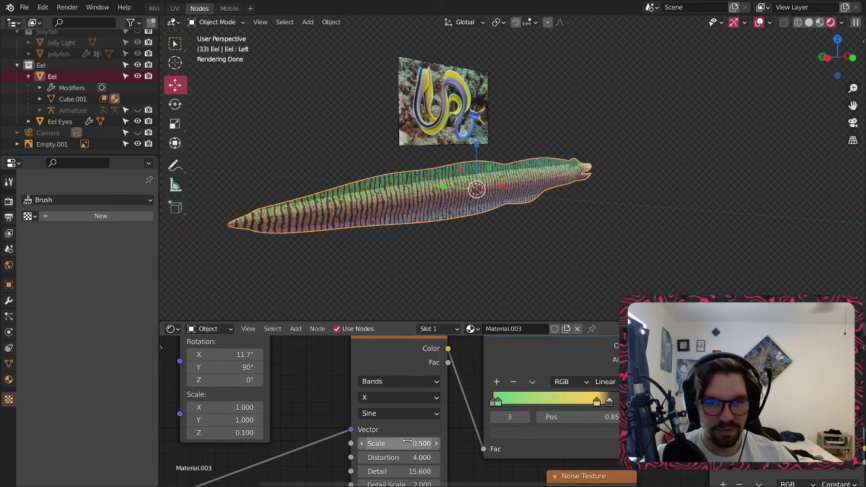
type("0.4")
key("Return")
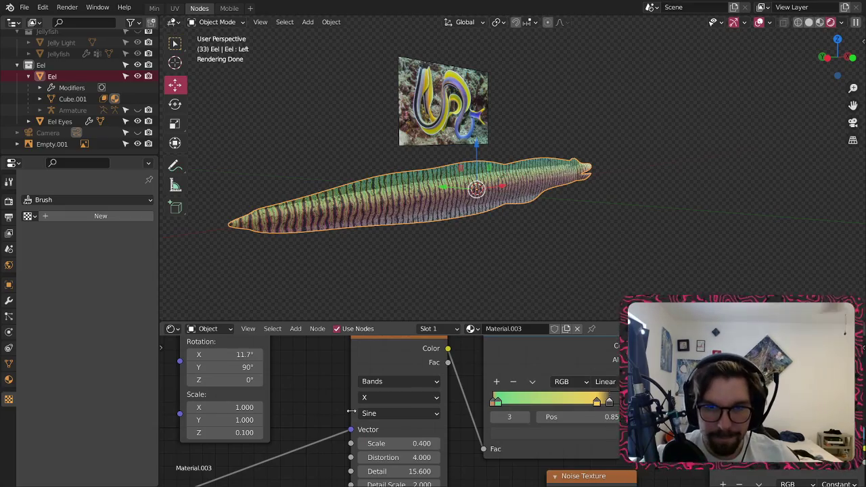
type("0.3")
key("Return")
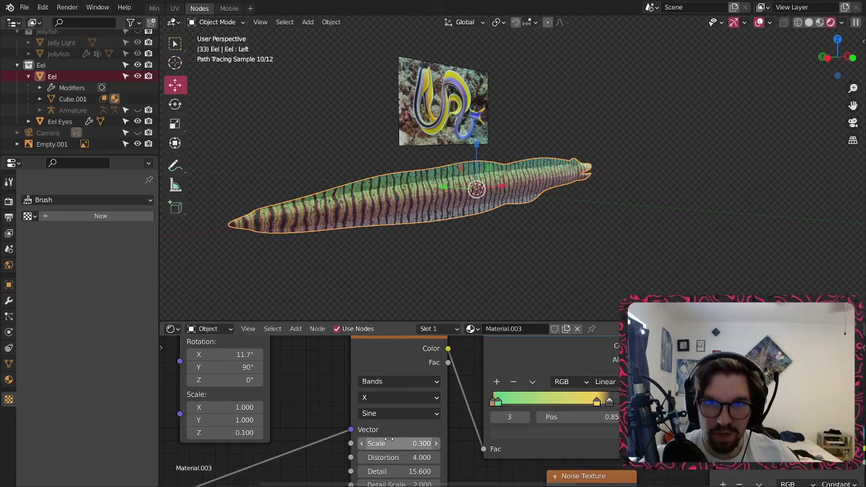
scroll(464, 195, "up", 3)
scroll(465, 194, "down", 1)
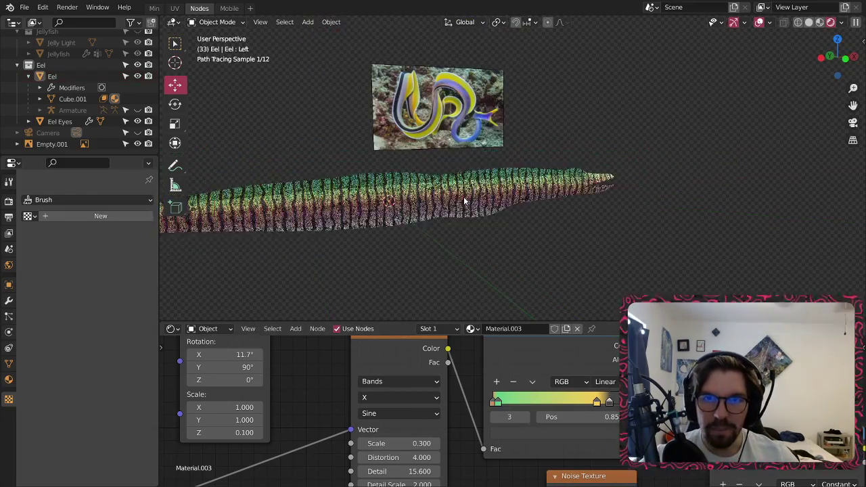
scroll(462, 195, "up", 3)
middle_click_drag(462, 195, 438, 193)
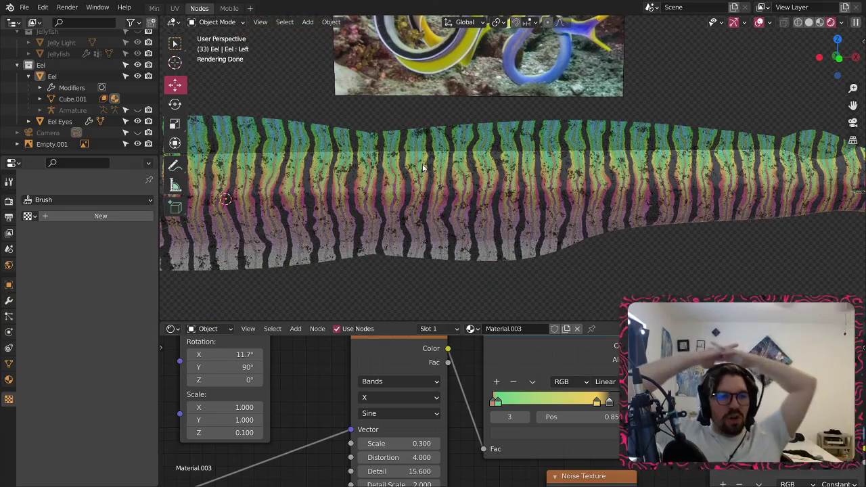